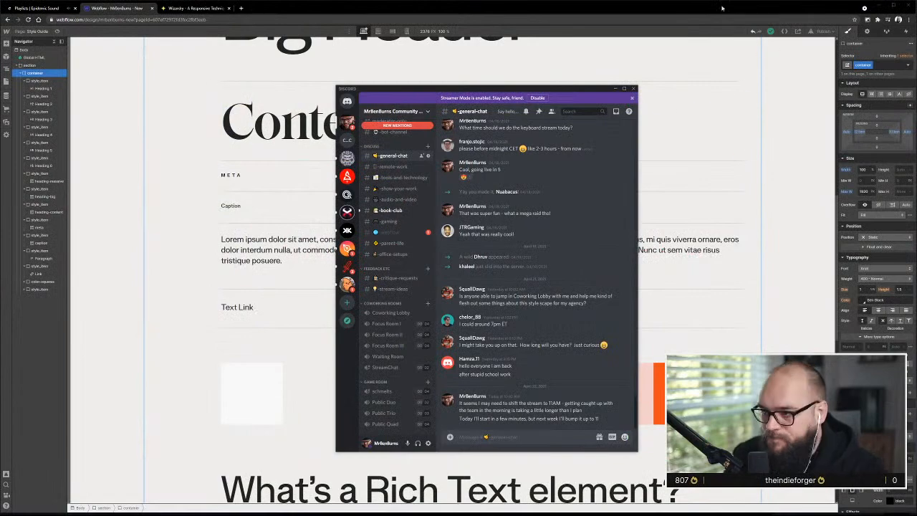
Reposition and resize the Discord window over the page, then minimize it to uncover the Webflow canvas
left_click_drag(538, 87, 384, 67)
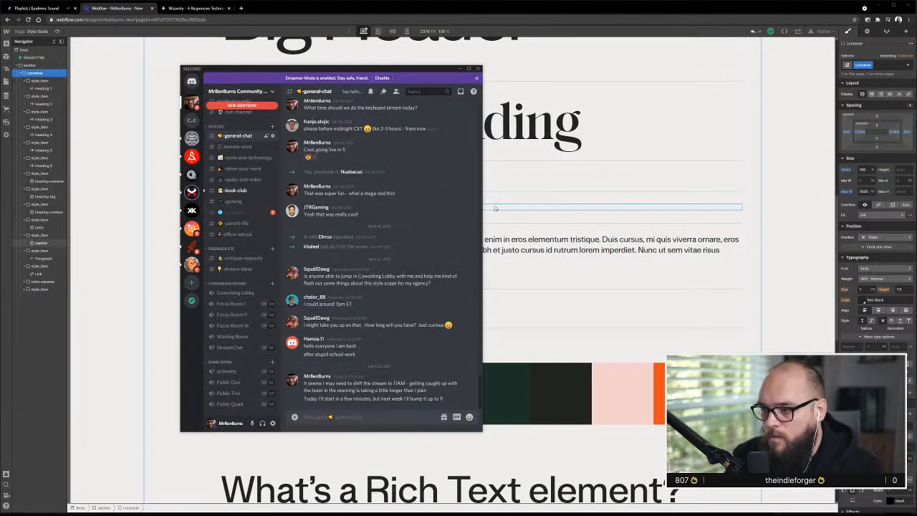
left_click_drag(481, 201, 745, 204)
left_click_drag(544, 65, 652, 74)
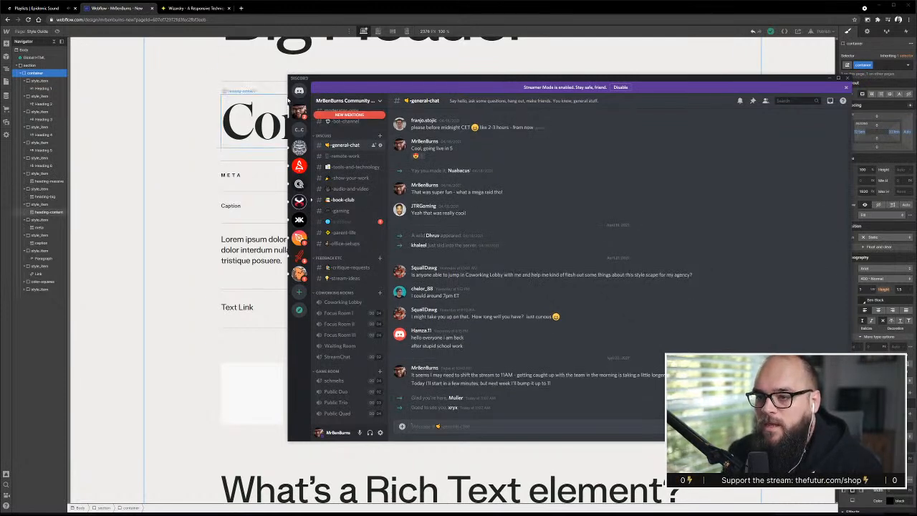
left_click_drag(286, 96, 550, 96)
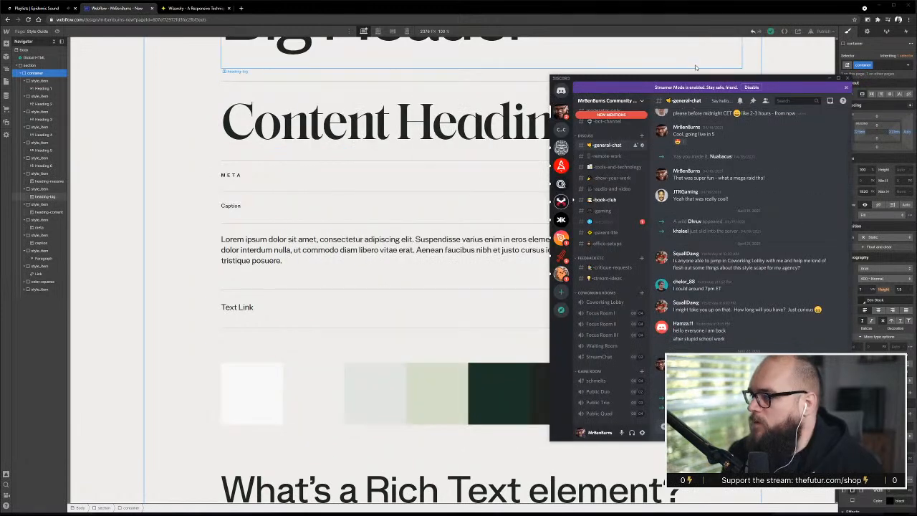
left_click(830, 78)
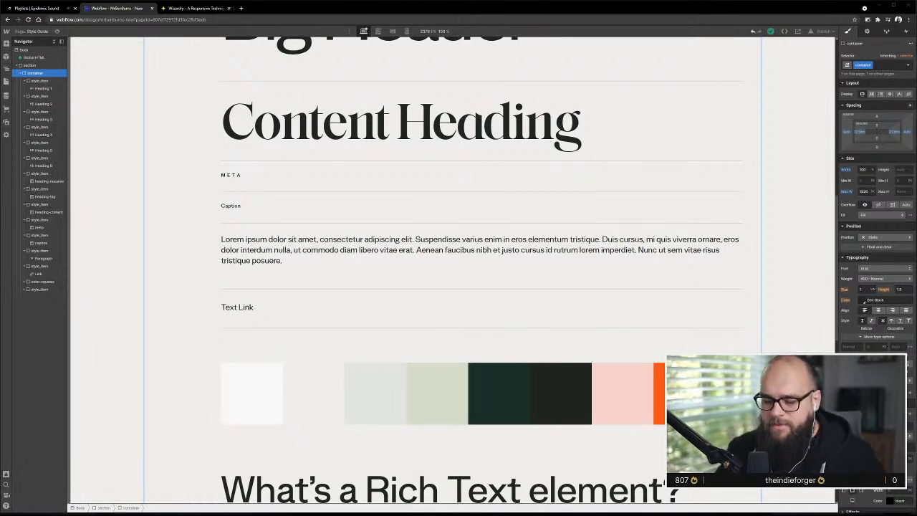
Examine the Style Guide page's headings, color squares and rich text styles
scroll(467, 284, "up", 6)
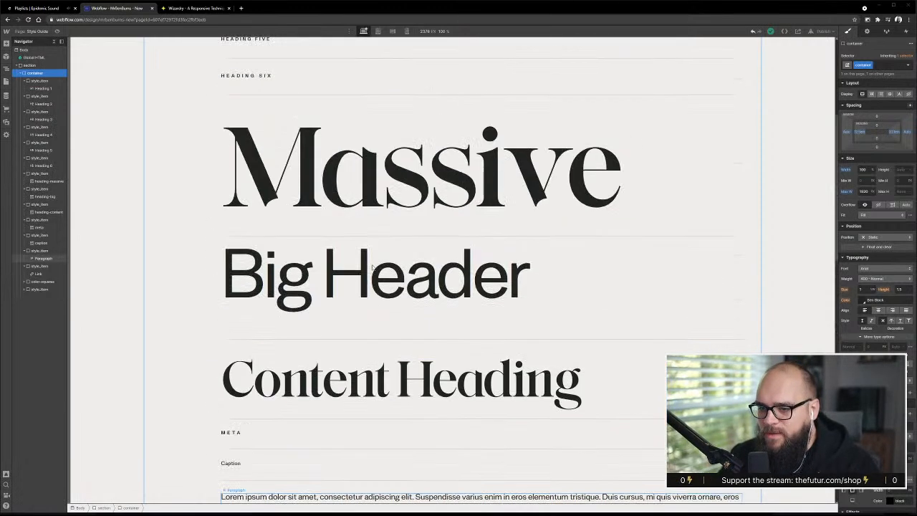
scroll(378, 266, "up", 1)
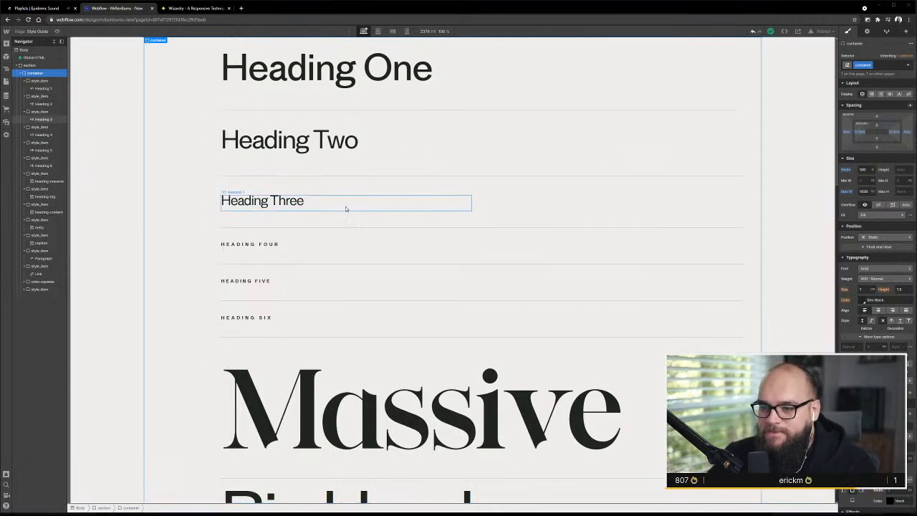
scroll(346, 209, "down", 3)
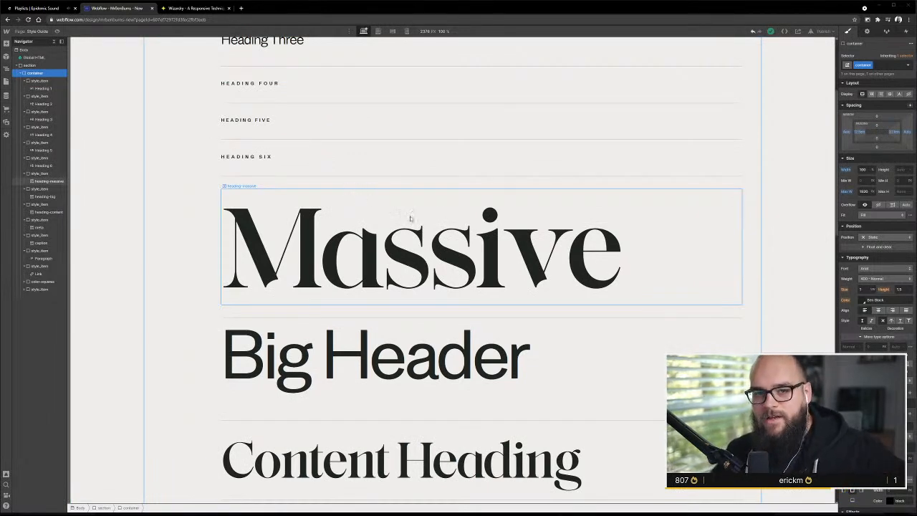
scroll(334, 255, "up", 2)
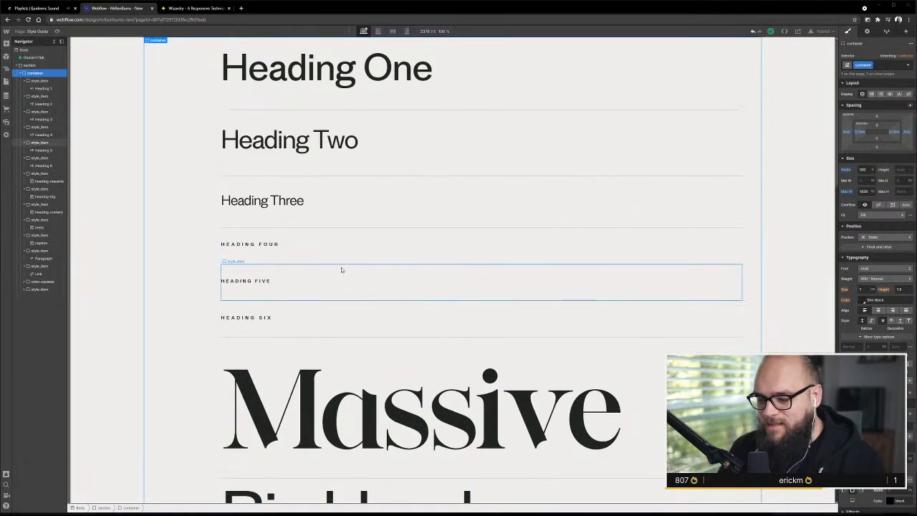
scroll(343, 267, "down", 6)
scroll(344, 270, "down", 10)
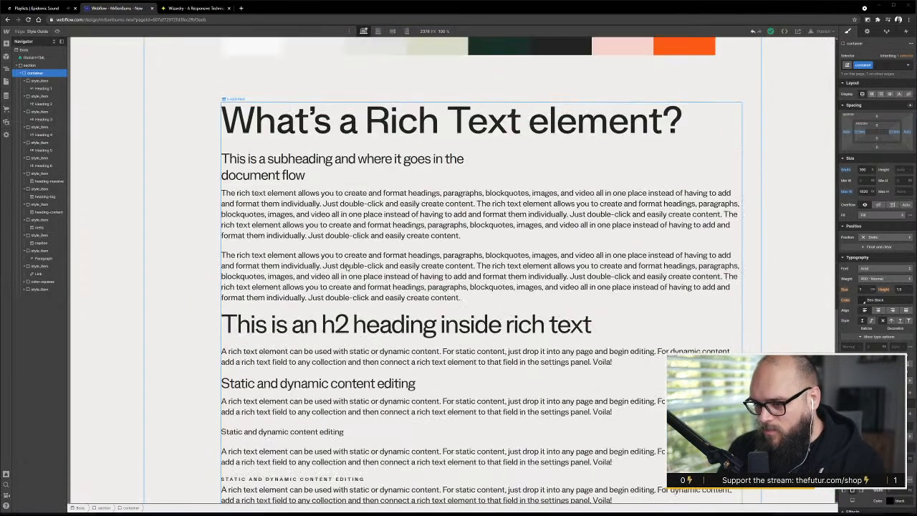
scroll(347, 267, "up", 20)
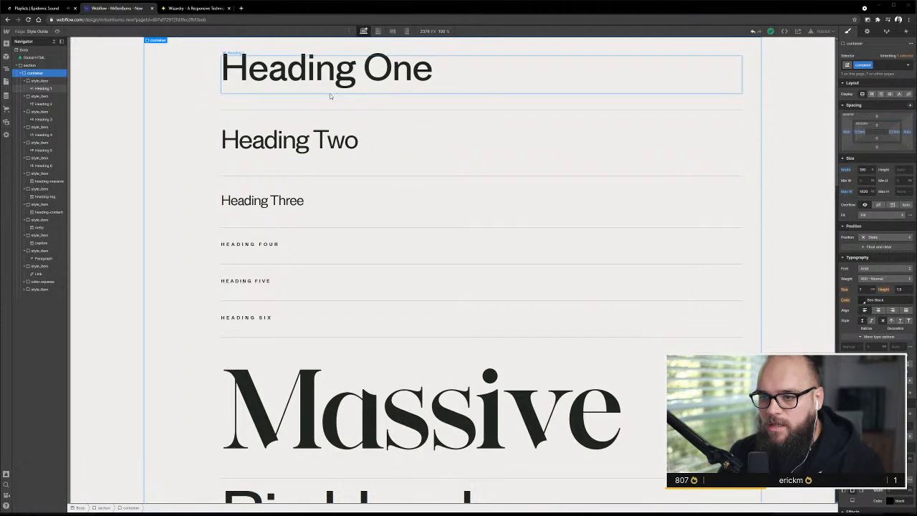
scroll(310, 121, "down", 3)
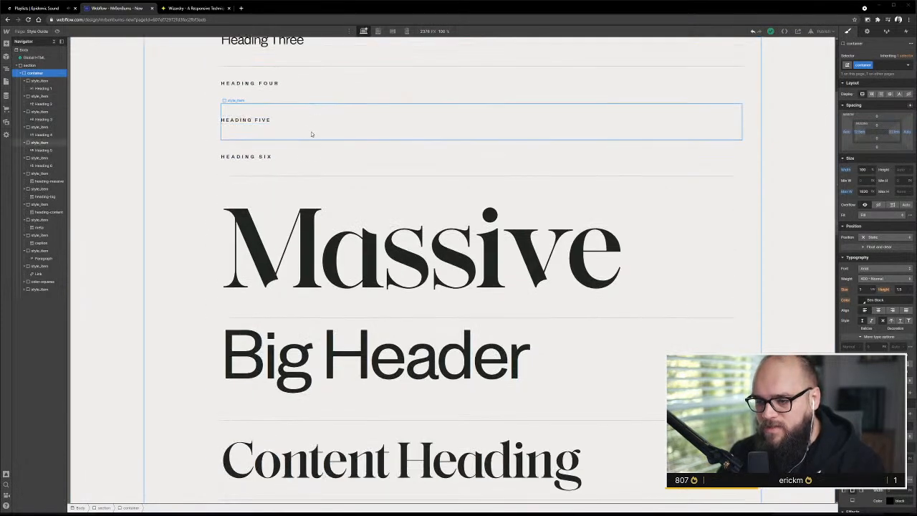
scroll(289, 193, "up", 3)
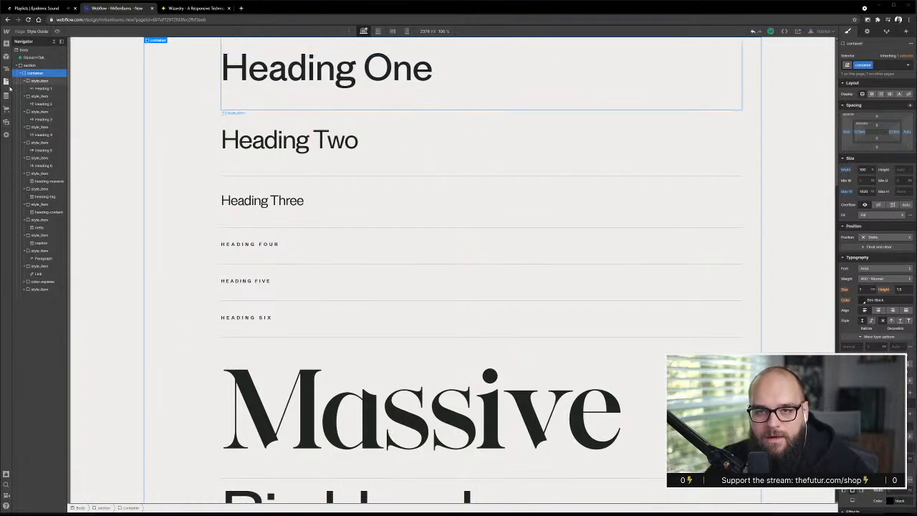
Open the Now page and check its section's settings and styles
left_click(7, 82)
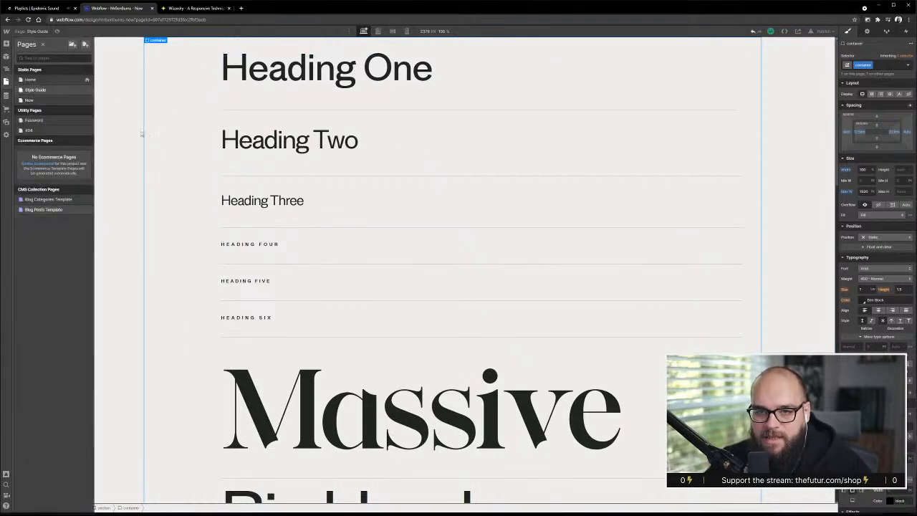
left_click(61, 101)
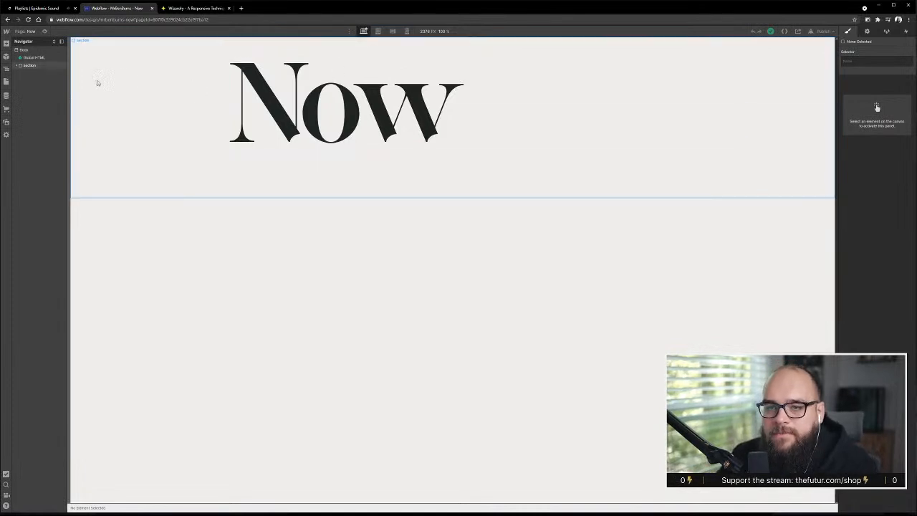
left_click(107, 93)
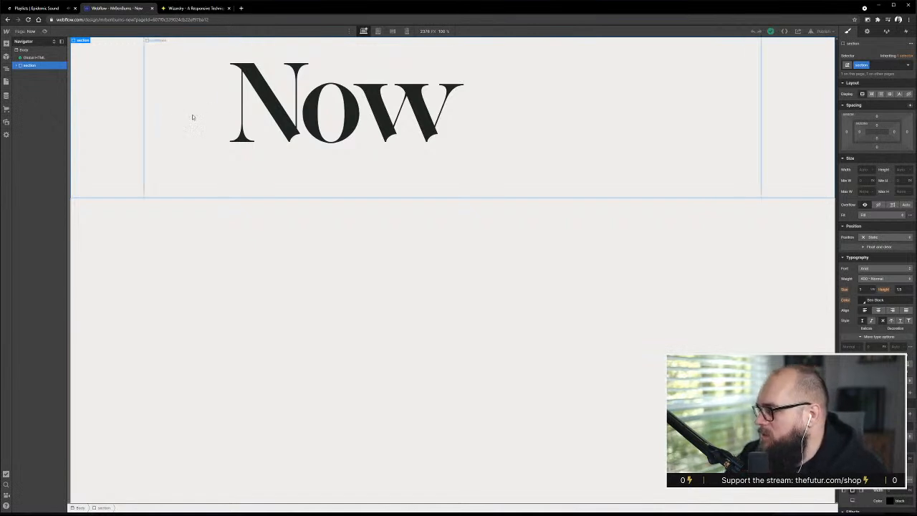
left_click(867, 31)
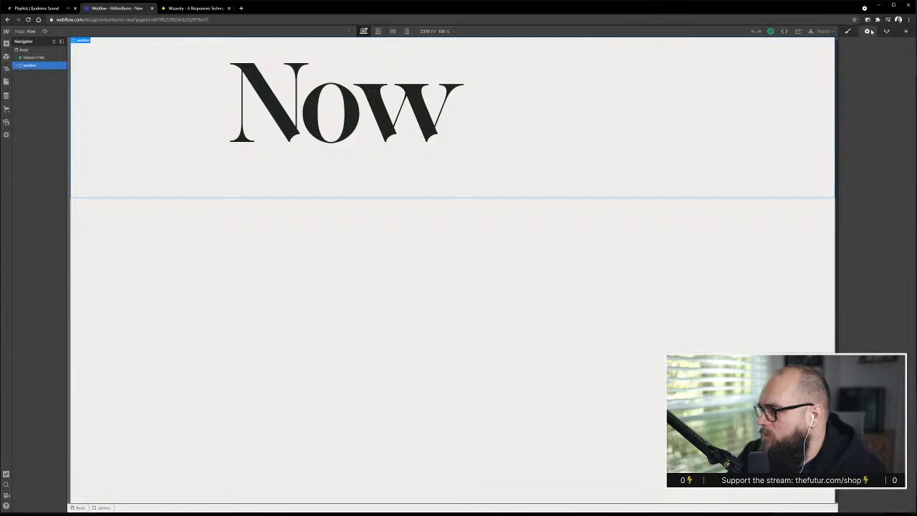
left_click(848, 31)
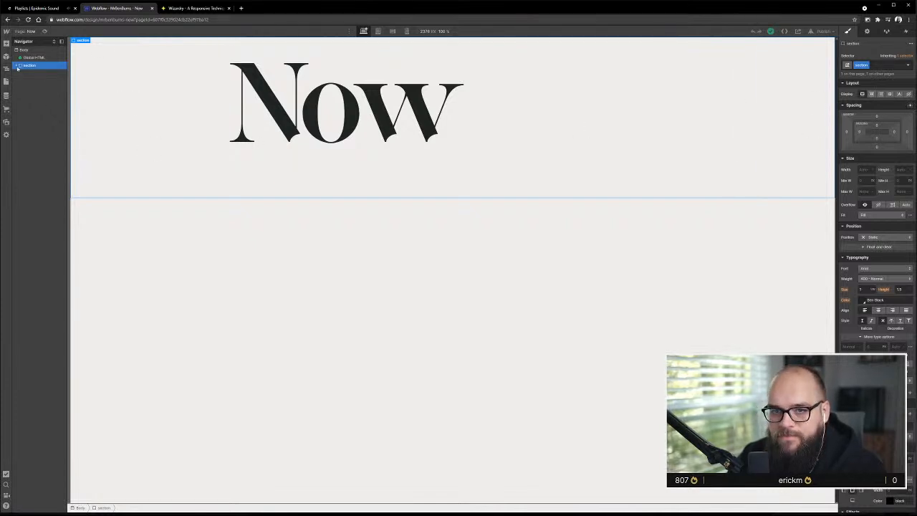
Expand the section's hierarchy and examine the layout of the section, container and content-container
left_click(17, 67)
left_click(26, 75)
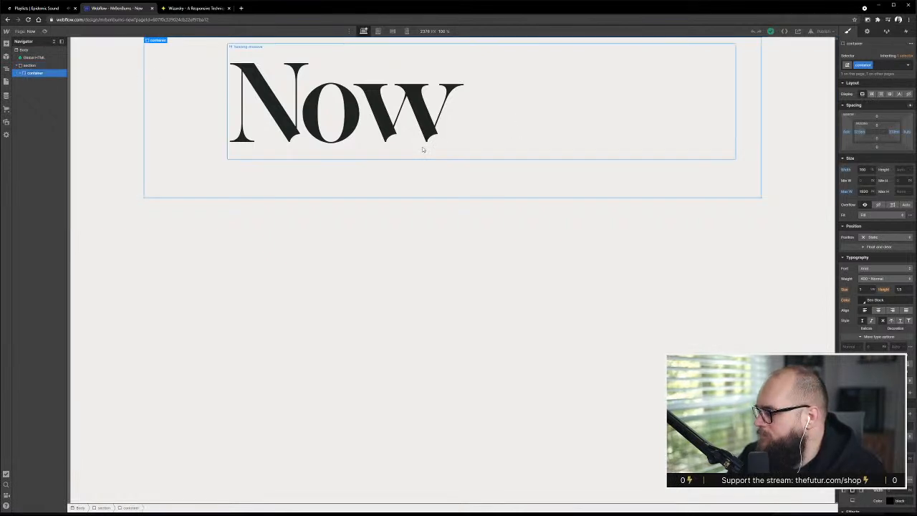
left_click(20, 74)
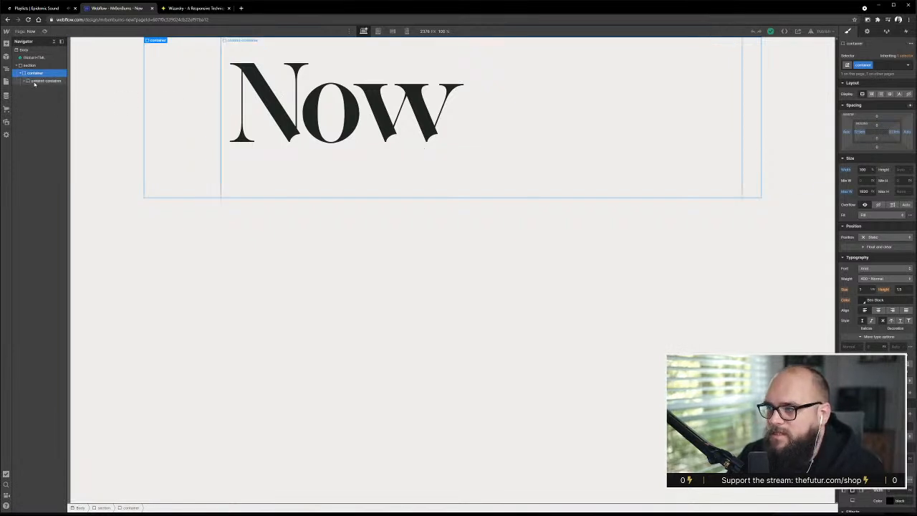
left_click(34, 81)
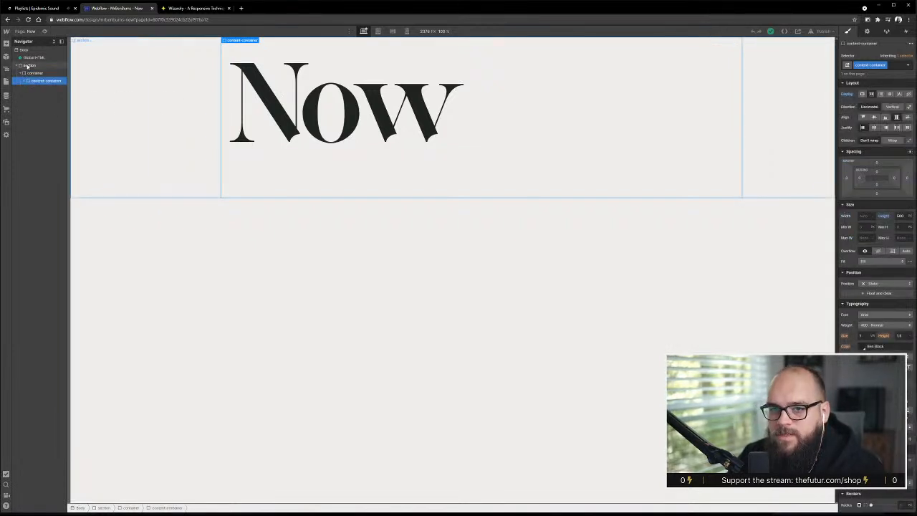
left_click(33, 74)
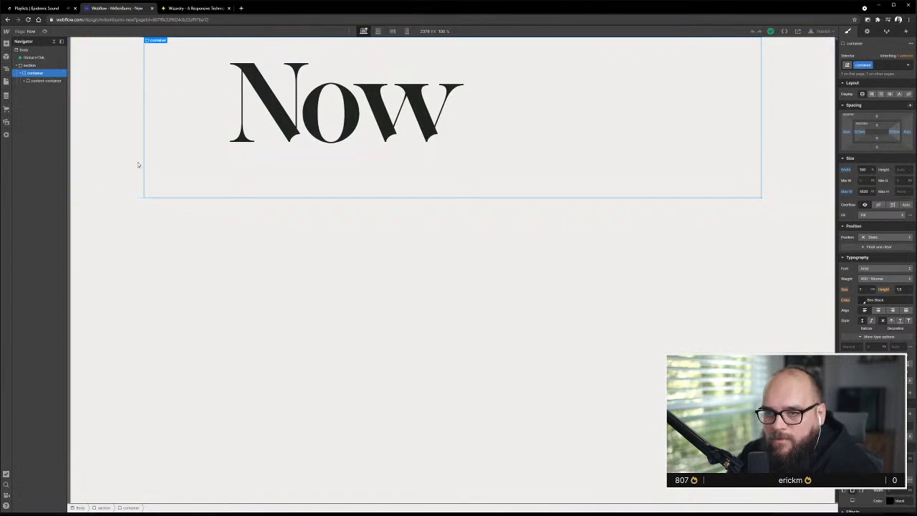
left_click(98, 84)
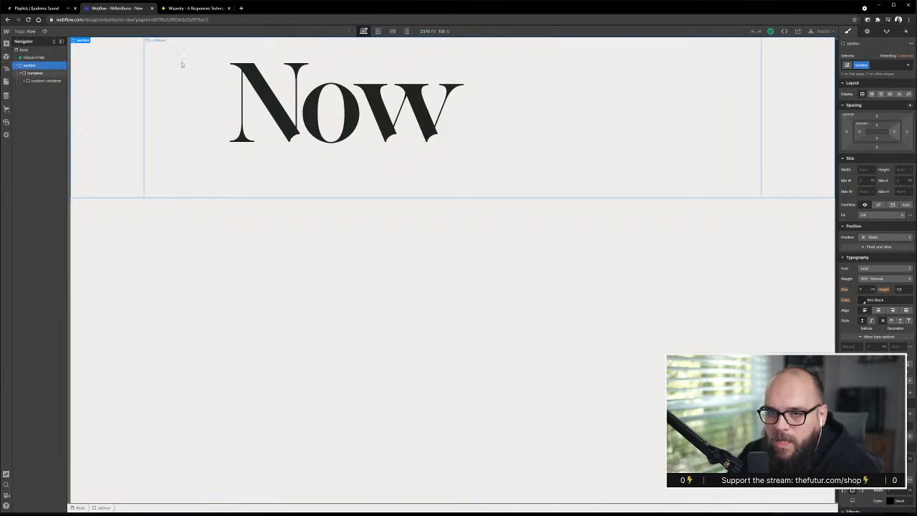
left_click(151, 72)
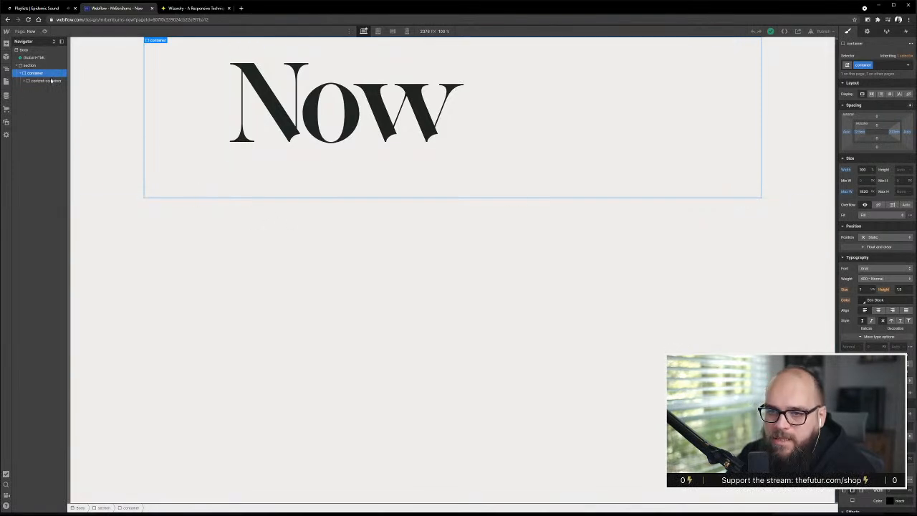
left_click_drag(72, 296, 72, 328)
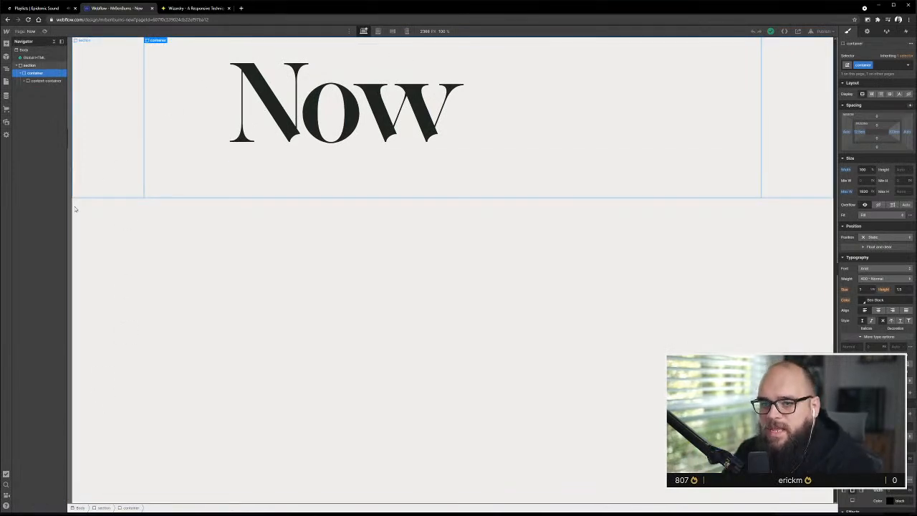
left_click_drag(72, 228, 71, 266)
left_click(30, 65)
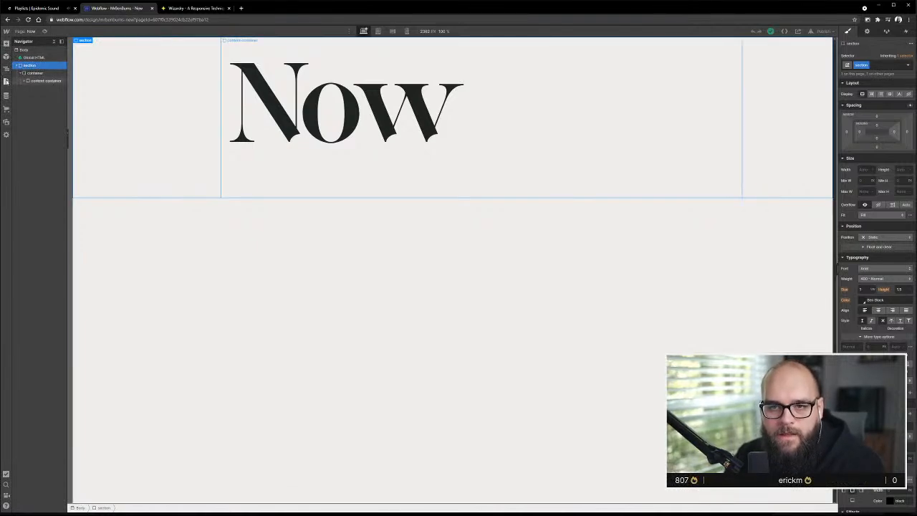
Add a Div Block at the top of the Body and nest the Global HTML symbol and the section inside it
left_click(6, 43)
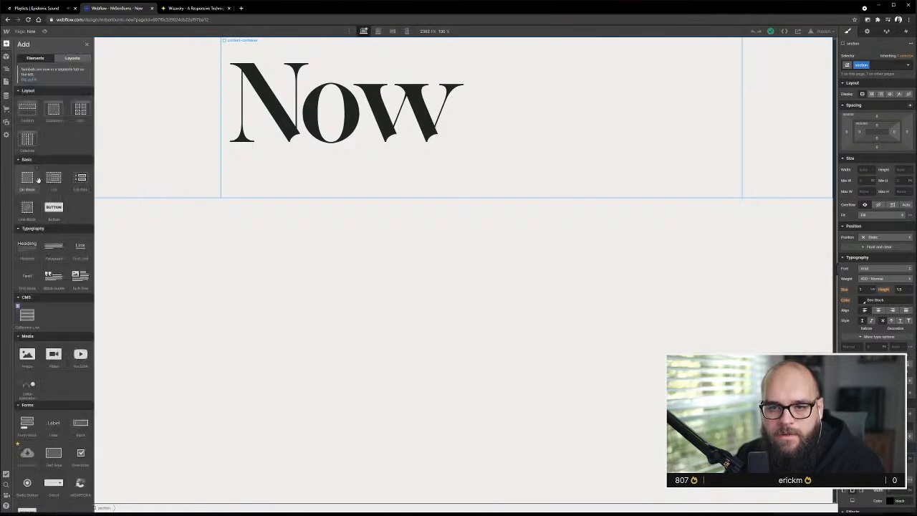
left_click_drag(28, 179, 37, 58)
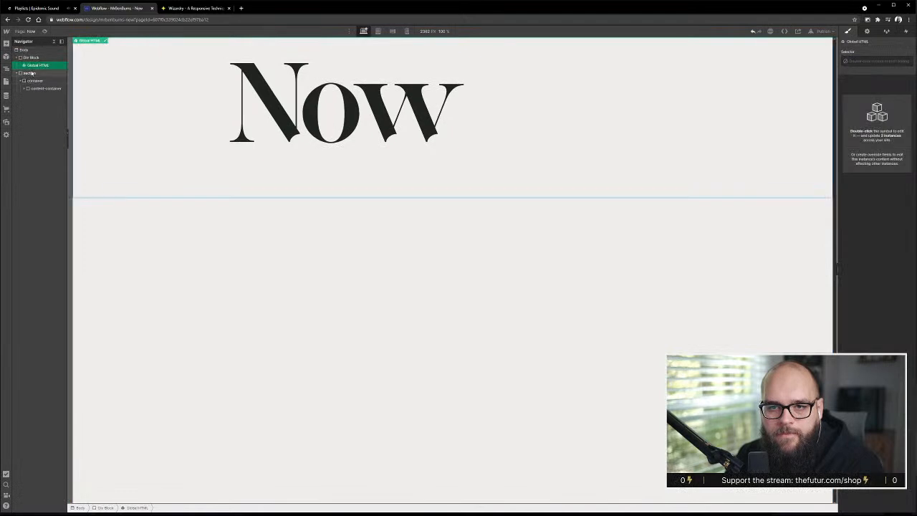
left_click_drag(37, 72, 36, 57)
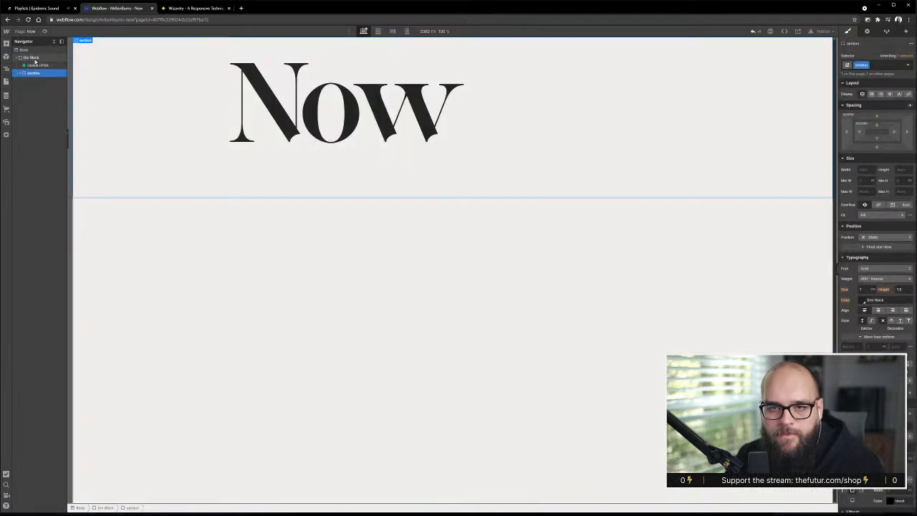
Give the Div Block the new class scroll-wrapper and move the Global HTML symbol out of it, directly above in the Body
left_click(32, 58)
left_click(867, 65)
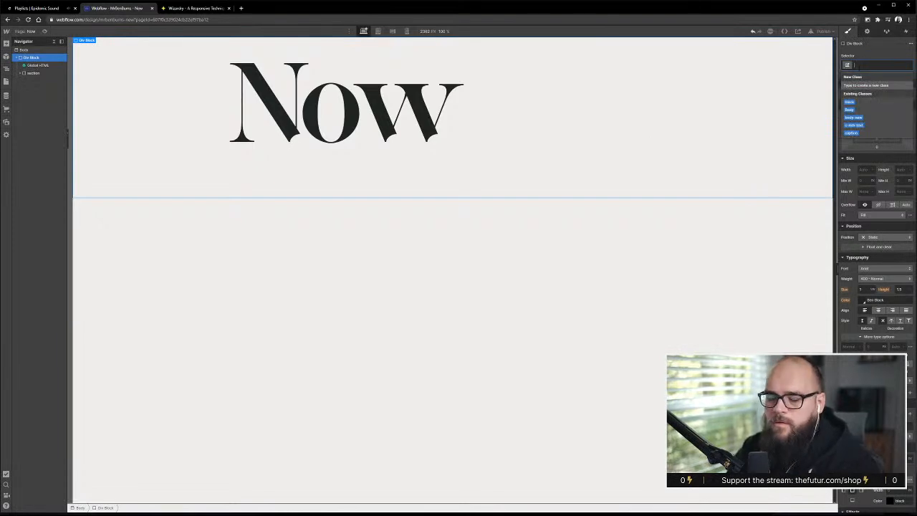
type("se")
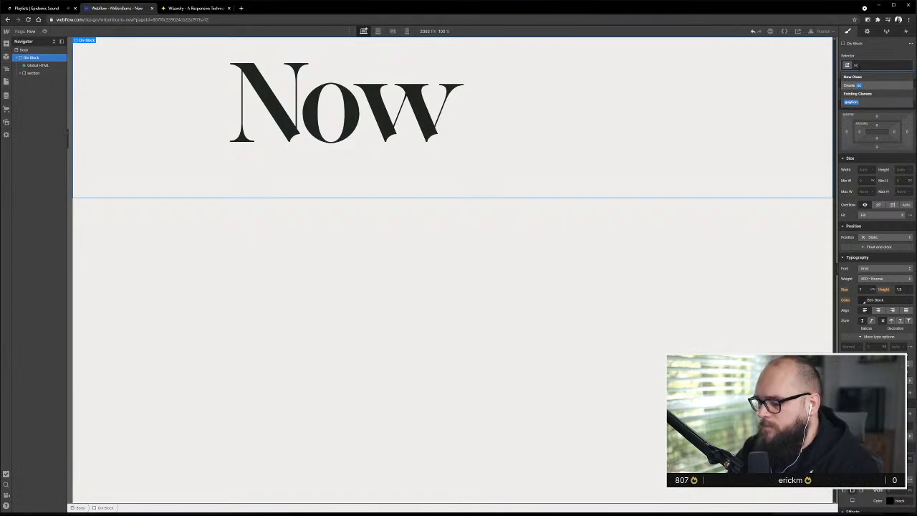
key("BackSpace")
key("BackSpace")
type("scr")
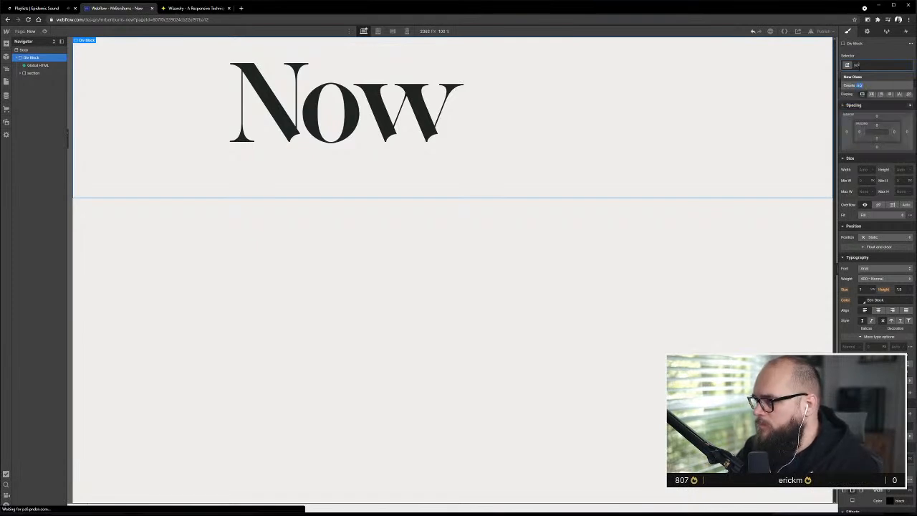
type("oll-wrapper")
key("Return")
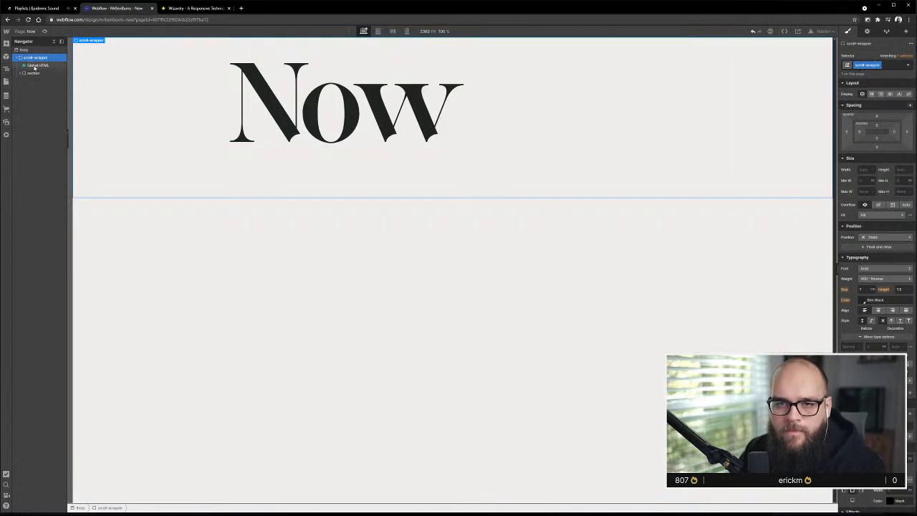
left_click_drag(33, 67, 33, 56)
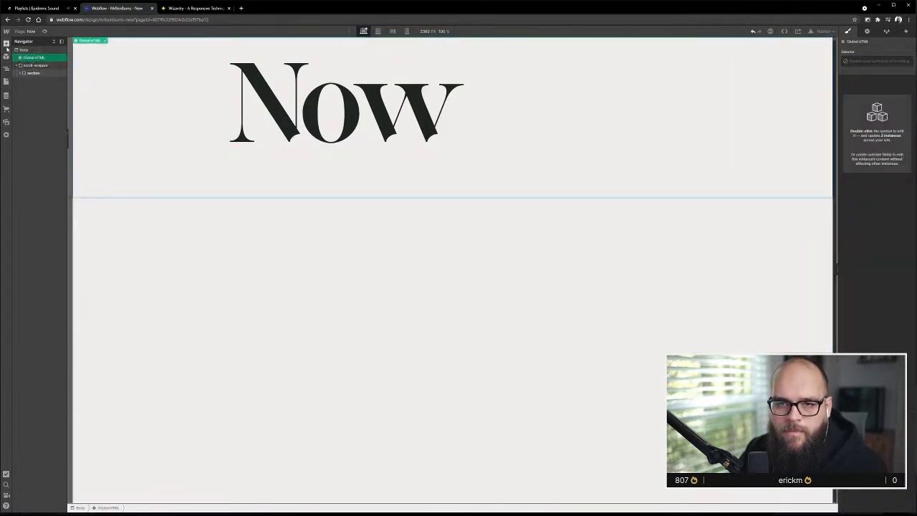
Add a Div Block at the top of the Body and nest the Global HTML symbol and scroll-wrapper inside it
left_click(6, 45)
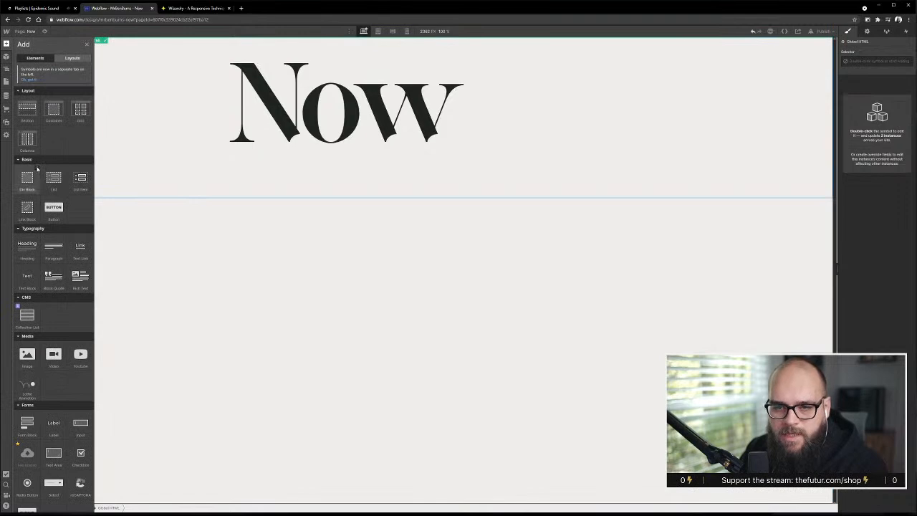
left_click(36, 170)
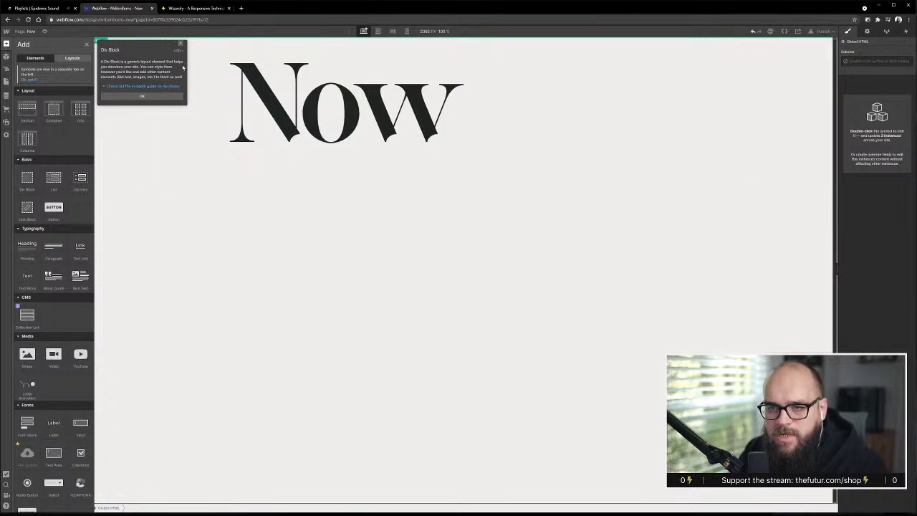
left_click(181, 43)
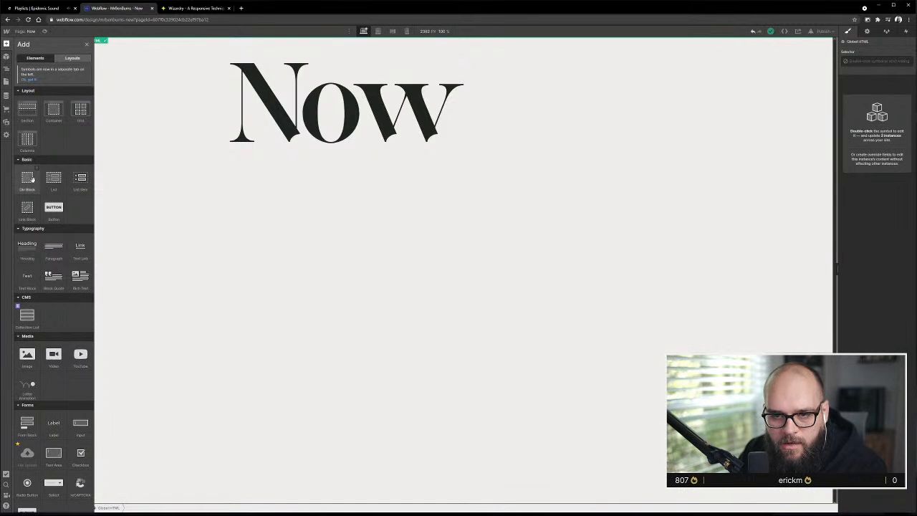
left_click_drag(31, 179, 39, 74)
left_click(32, 58)
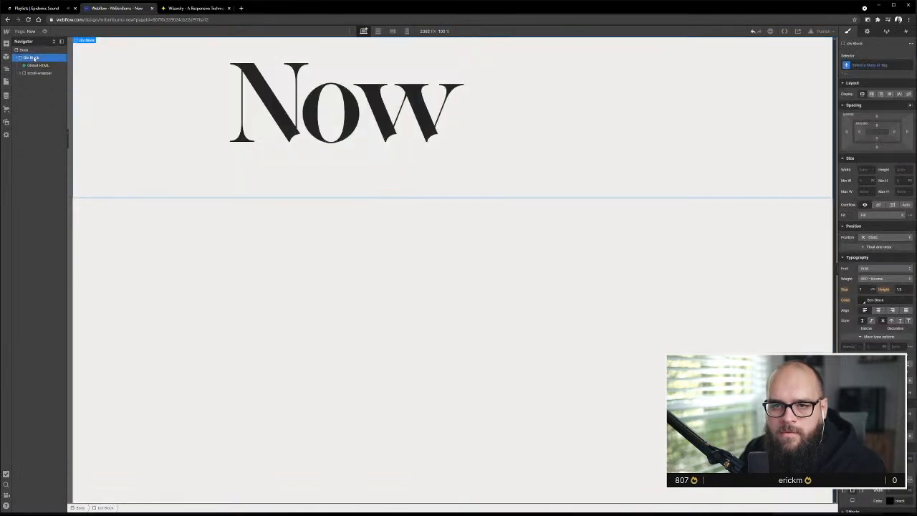
Give the new Div Block the class page-wrapper
left_click(876, 66)
type("pi")
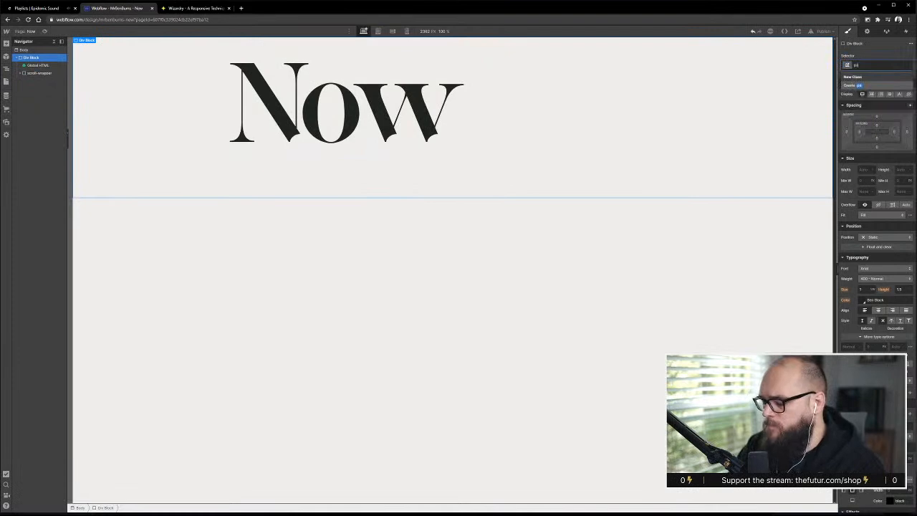
type("ge")
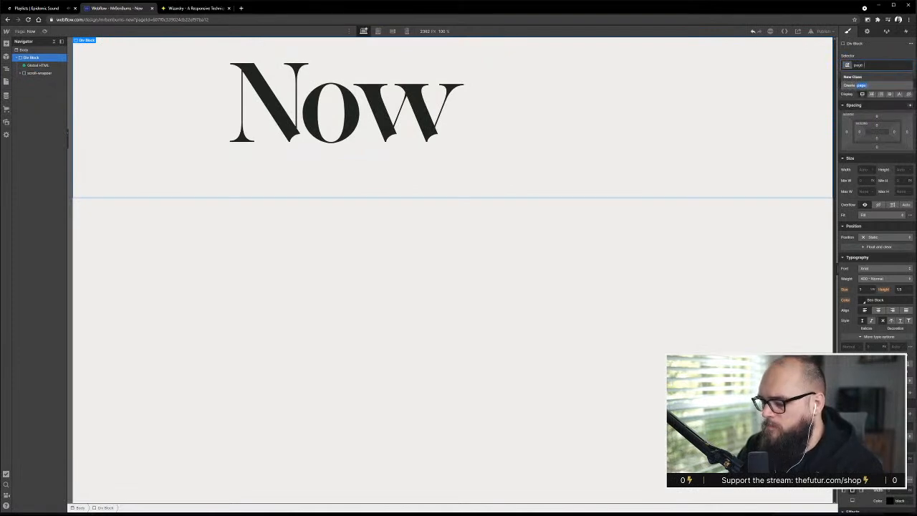
type("-wrapper")
key("Return")
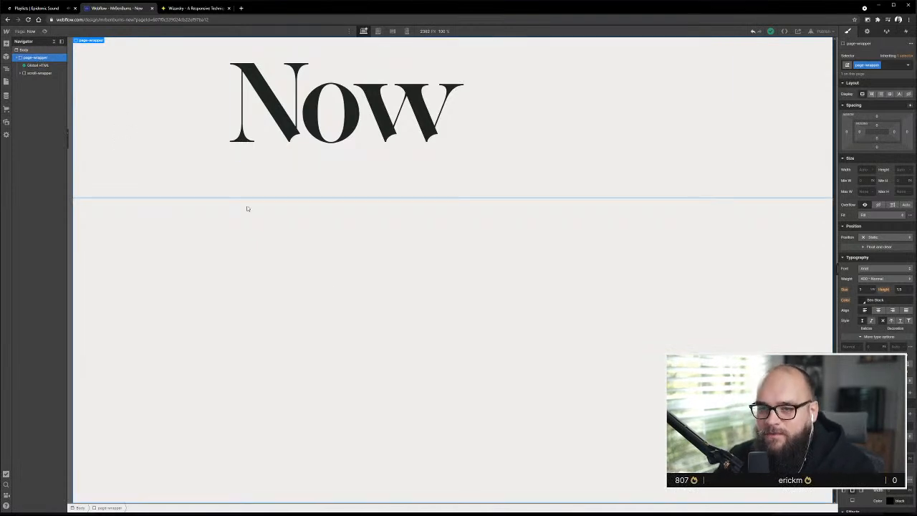
Select scroll-wrapper and check which elements are nested inside it
left_click(45, 73)
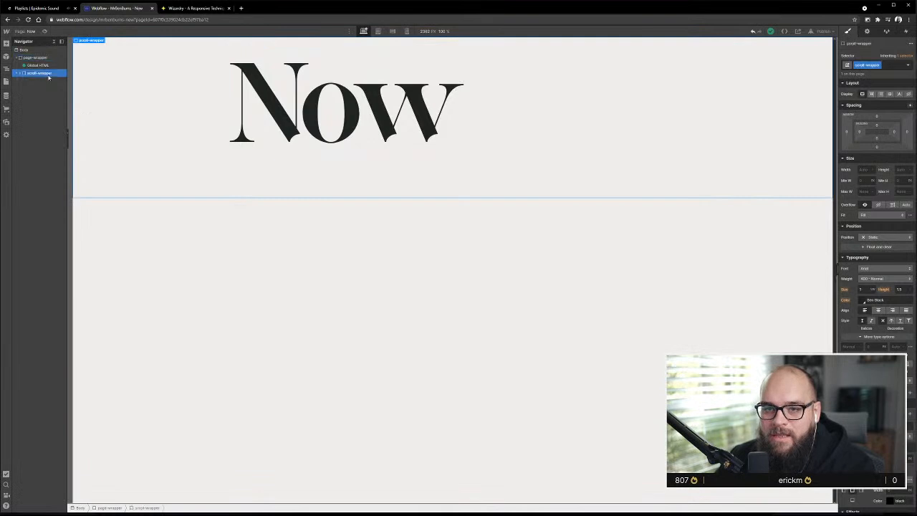
left_click(21, 73)
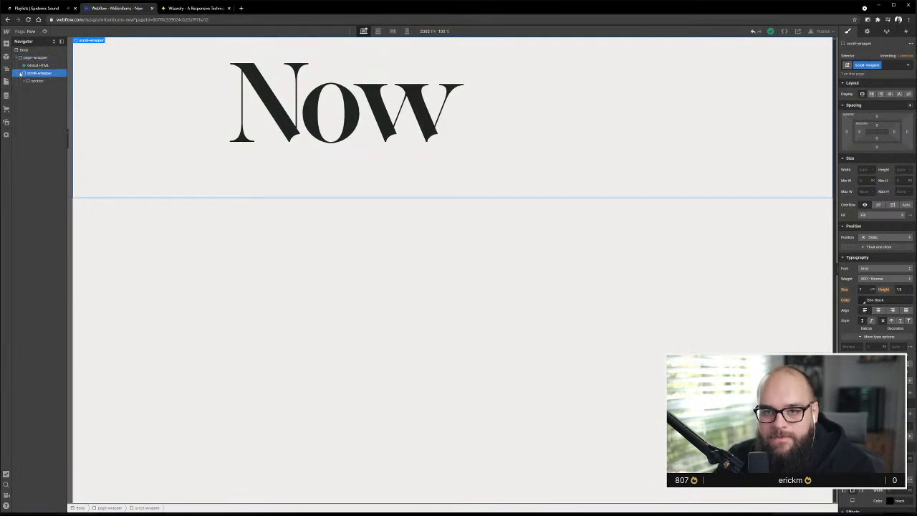
left_click(21, 73)
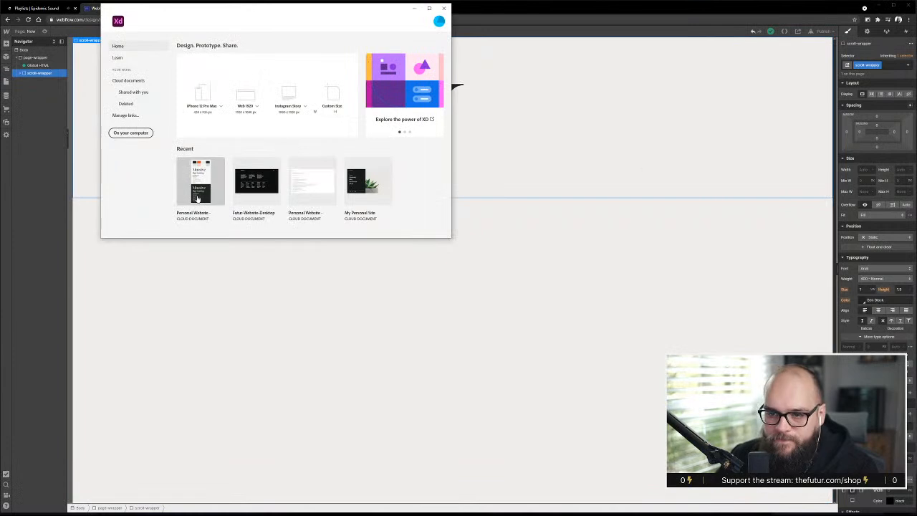
Open the recent Personal Website - Refinement document in Adobe XD and bring the first dark Now artboard into close view
left_click(197, 197)
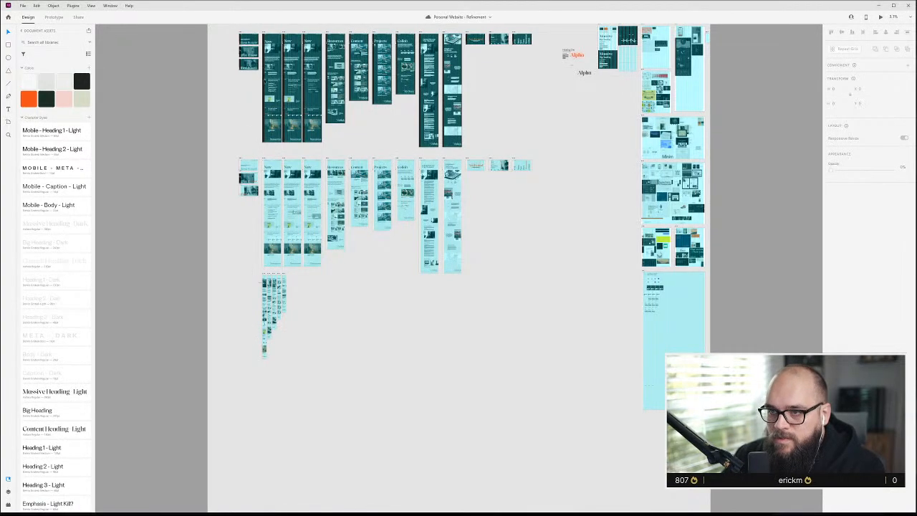
scroll(349, 54, "up", 10)
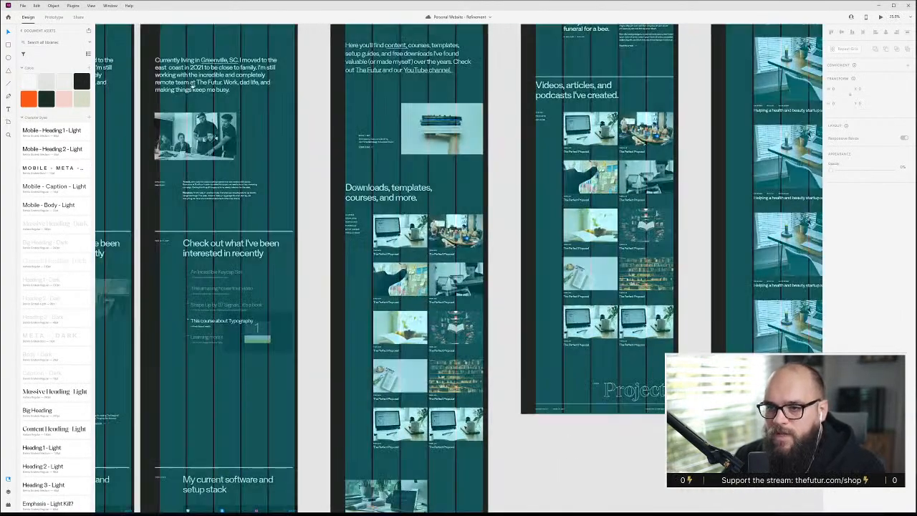
left_click_drag(192, 85, 642, 319)
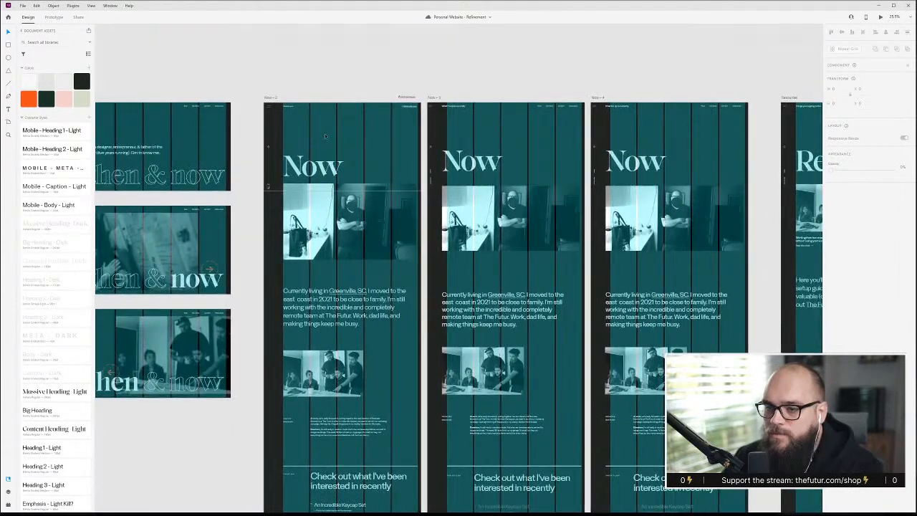
scroll(325, 137, "up", 5)
scroll(324, 136, "up", 4)
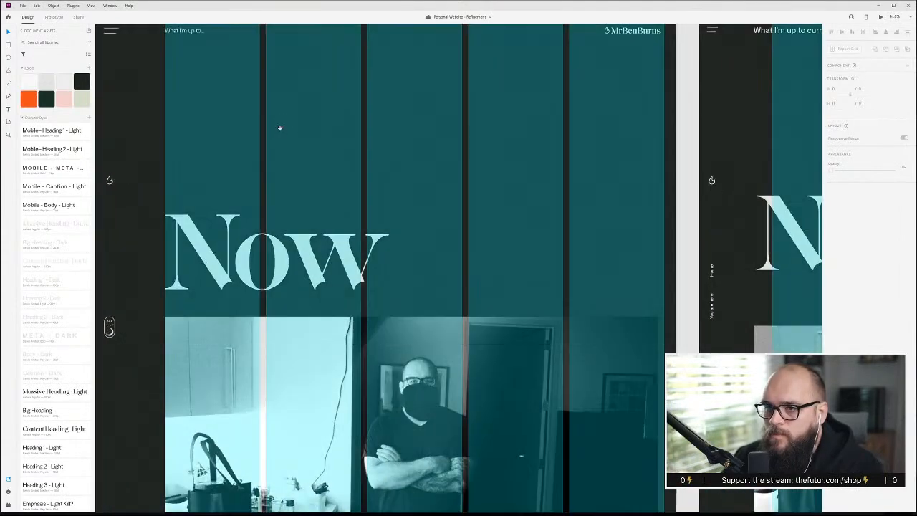
Examine the header area of the Now artboard and hide its column layout grid
left_click_drag(281, 127, 367, 158)
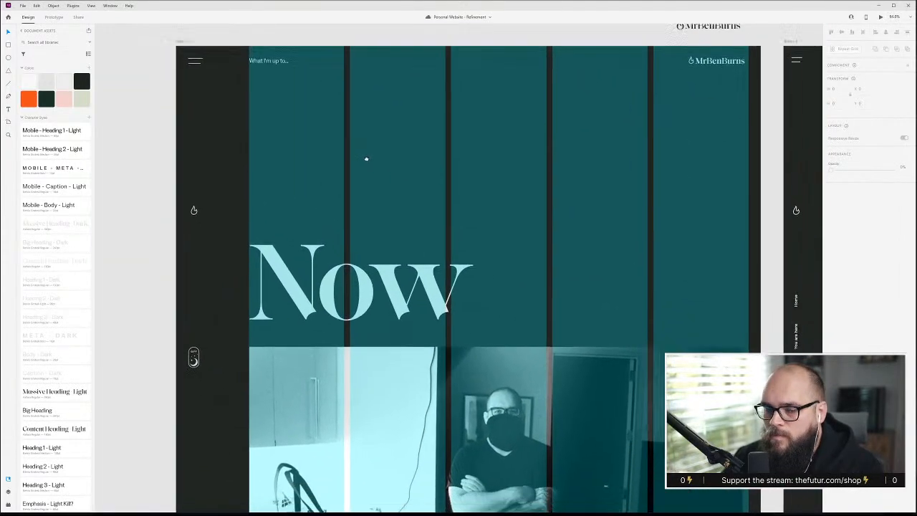
scroll(420, 189, "up", 3)
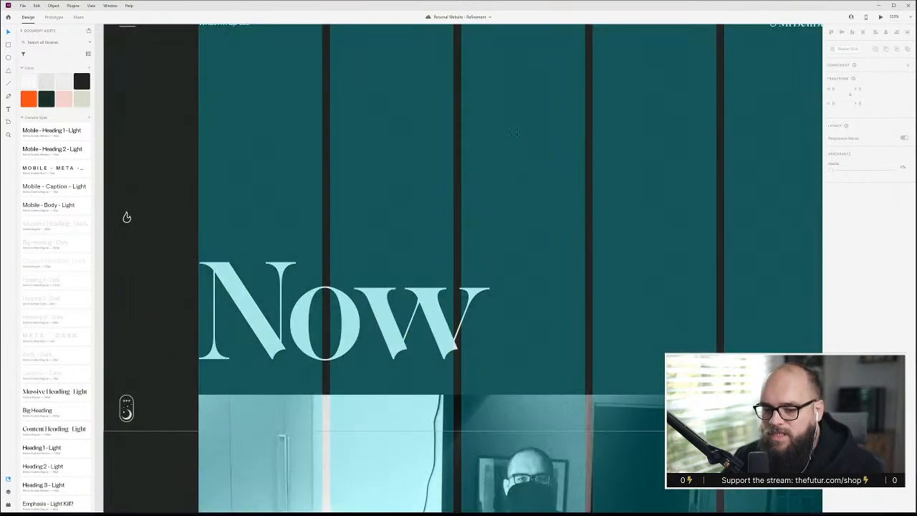
scroll(516, 133, "down", 3)
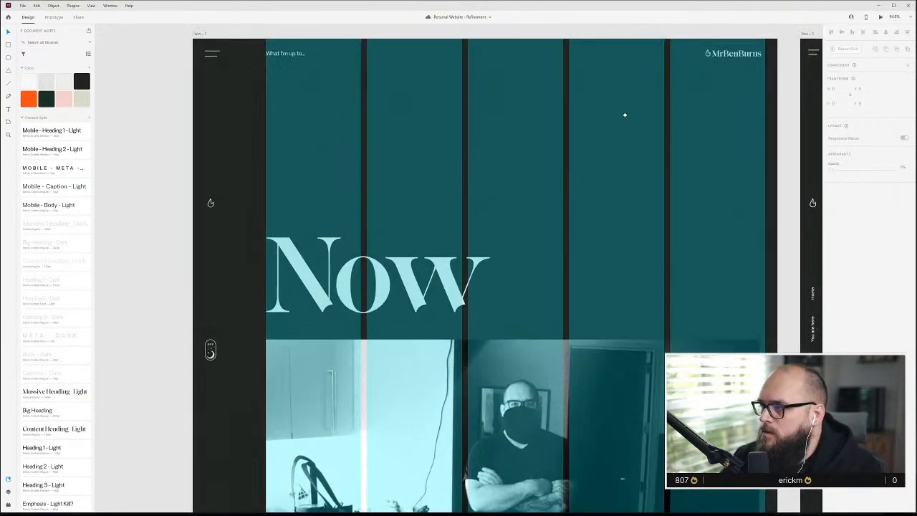
left_click_drag(625, 115, 620, 112)
key("ctrl+shift+'")
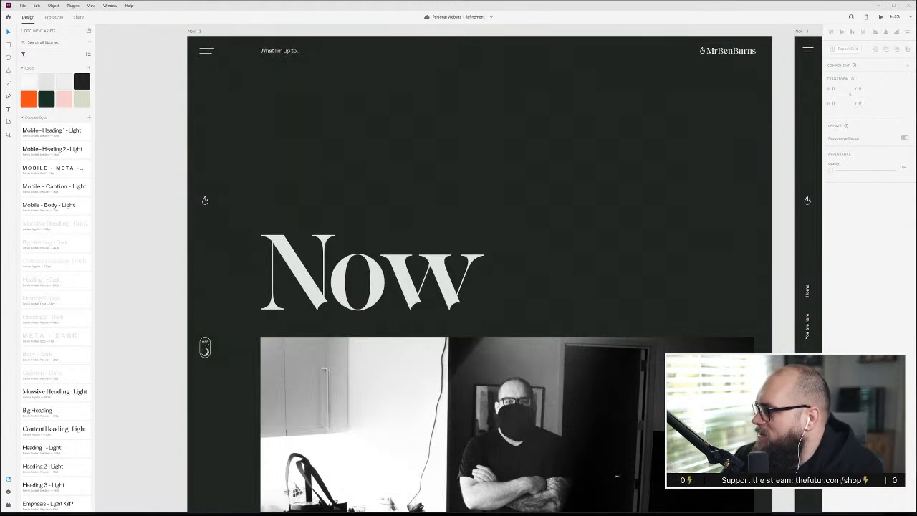
Bring the Discord show-your-work channel on screen, watch the shared portrait animation full screen and put the window away again
left_click_drag(916, 22, 448, 57)
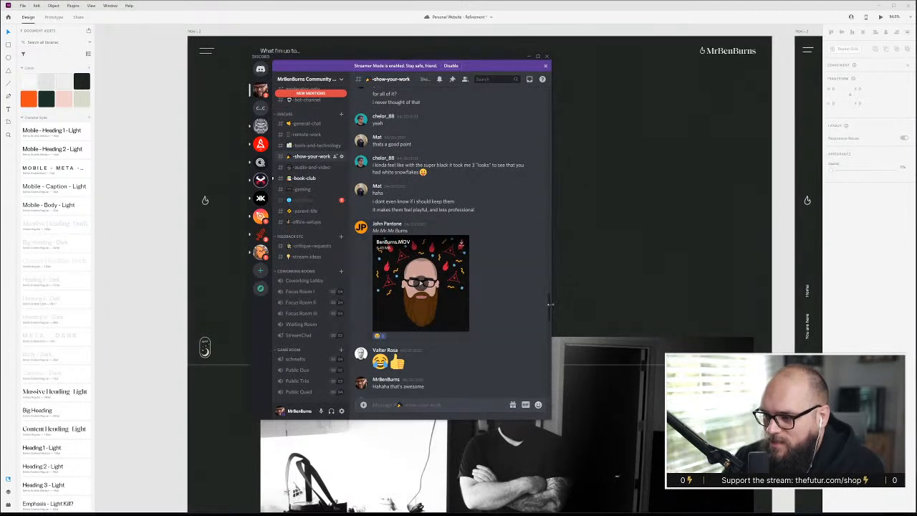
left_click_drag(551, 306, 735, 306)
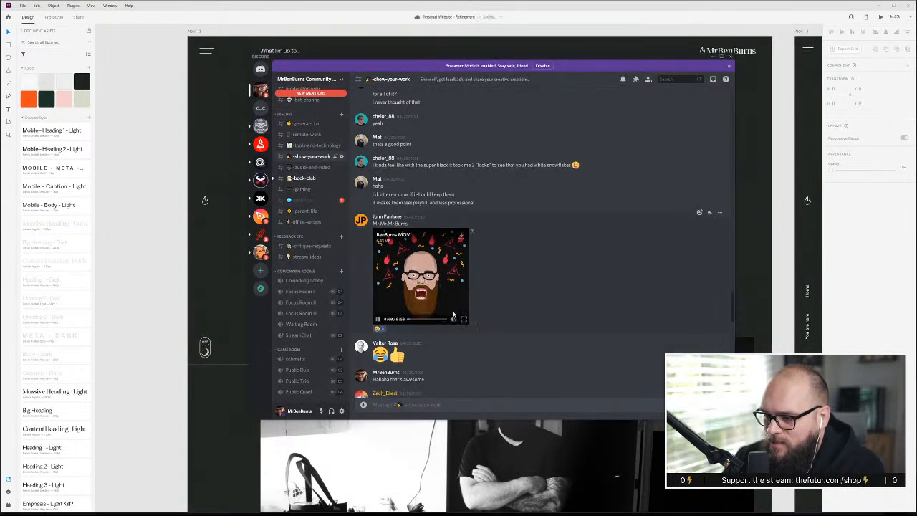
left_click(459, 321)
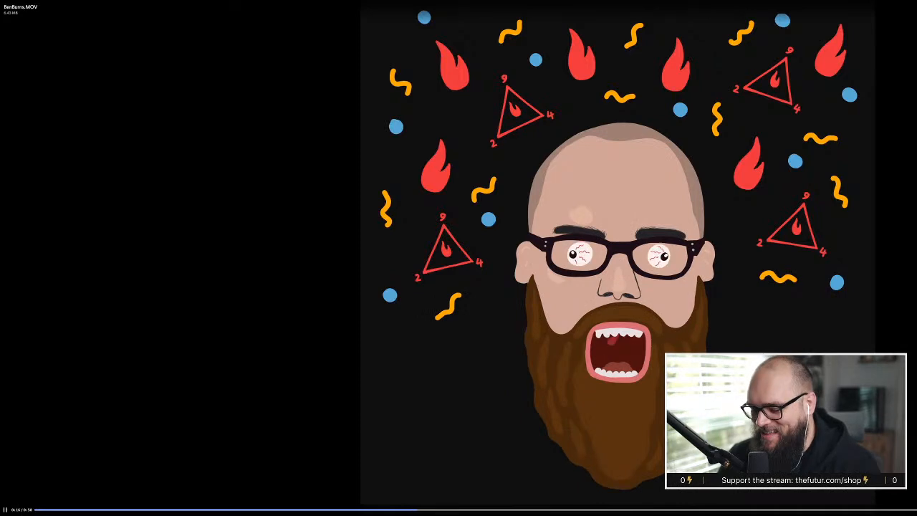
key("Escape")
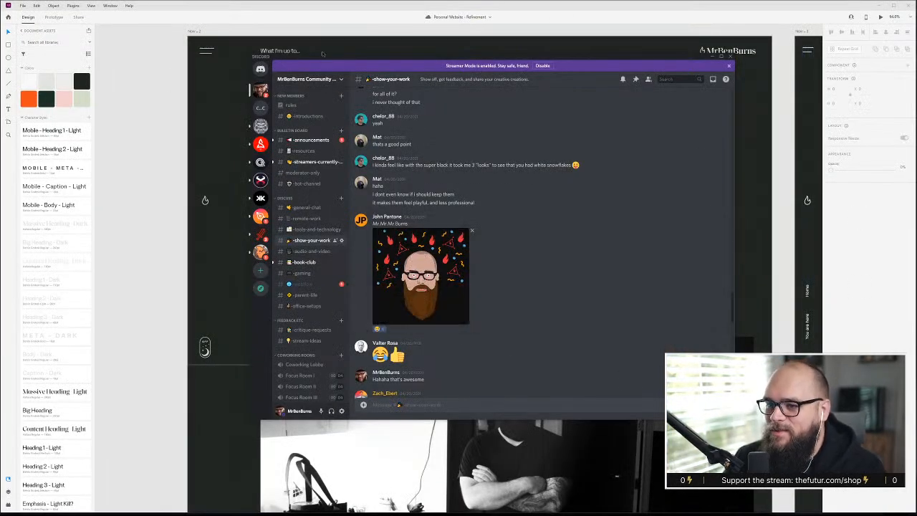
left_click_drag(318, 57, 916, 132)
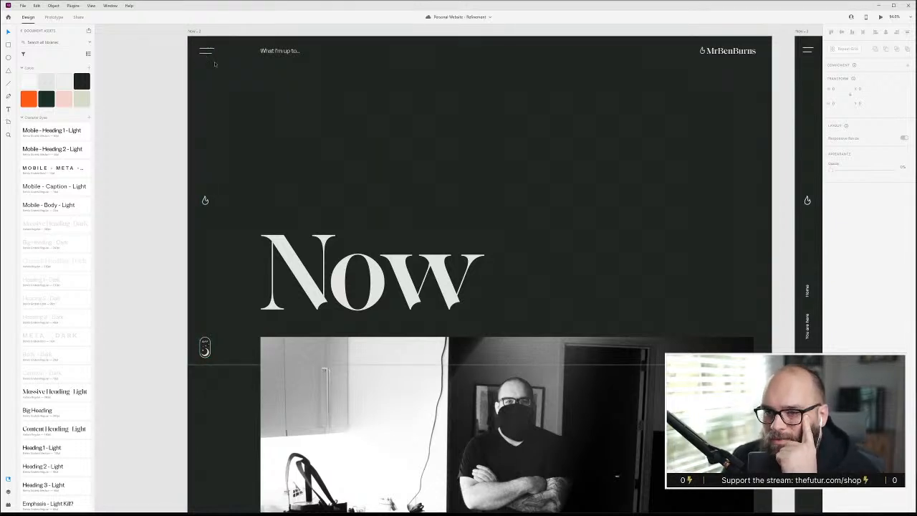
Inspect the narrow side navigation component, the Now heading and the hero image on the Now artboard
scroll(213, 55, "down", 2)
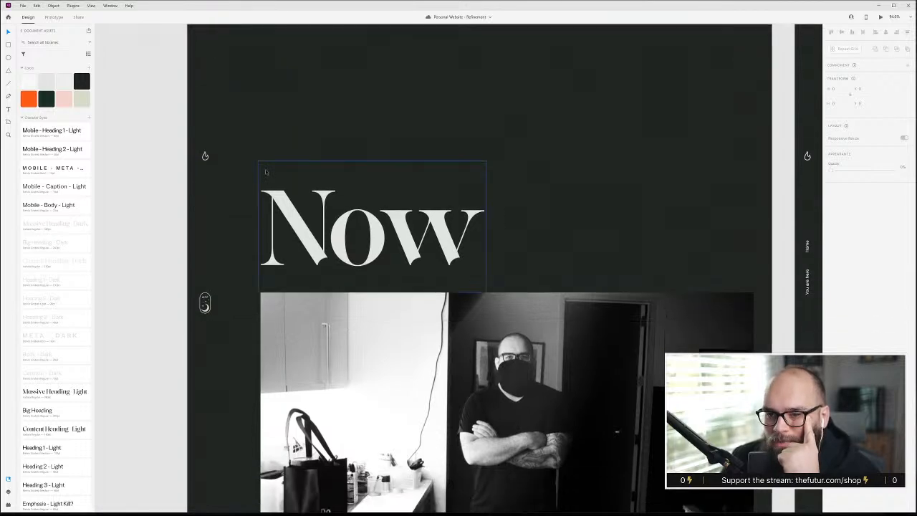
scroll(222, 158, "up", 3)
left_click(212, 73)
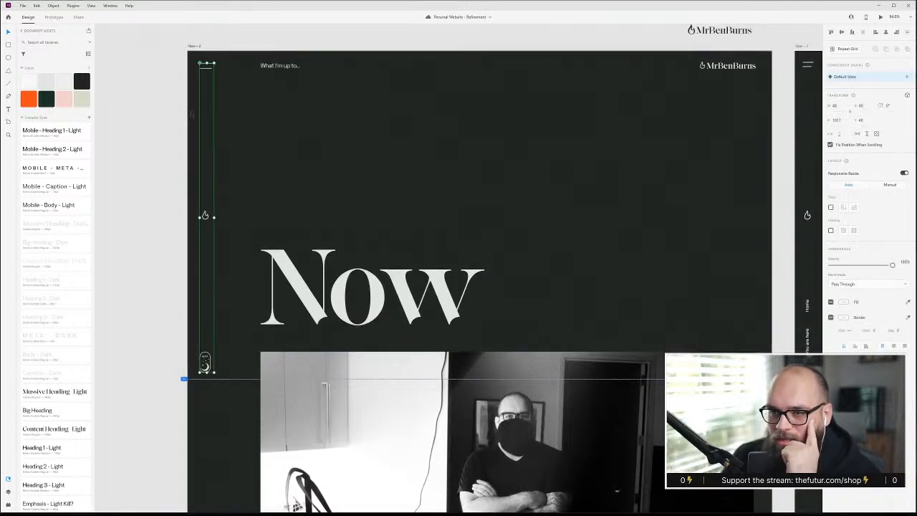
left_click(427, 284)
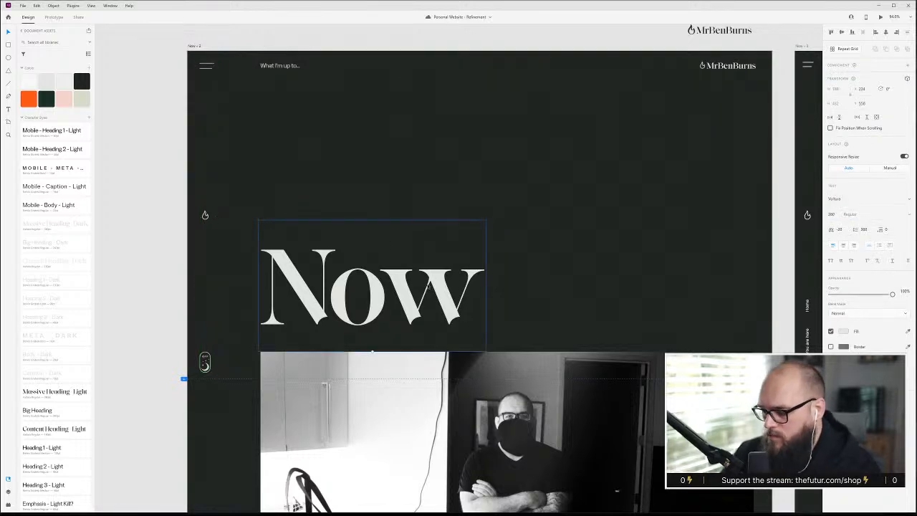
double_click(427, 284)
key("Escape")
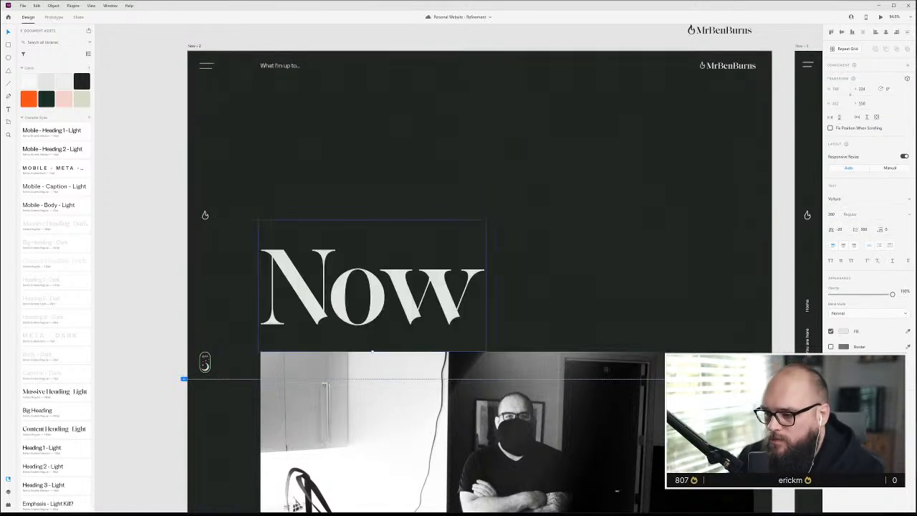
left_click(596, 415)
Preview the Now artboard to see how its side navigation behaves on scroll, and select that navigation component after closing the preview
key("ctrl+Return")
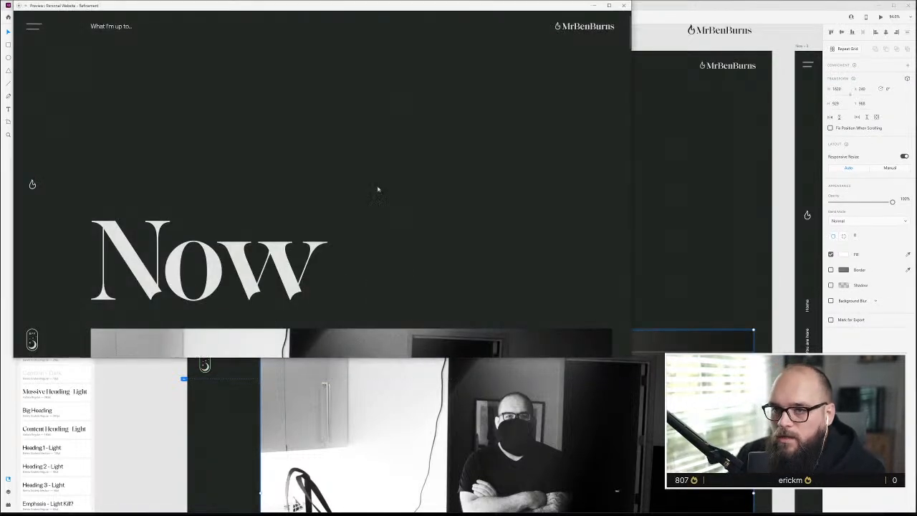
scroll(377, 242, "down", 5)
scroll(377, 240, "down", 15)
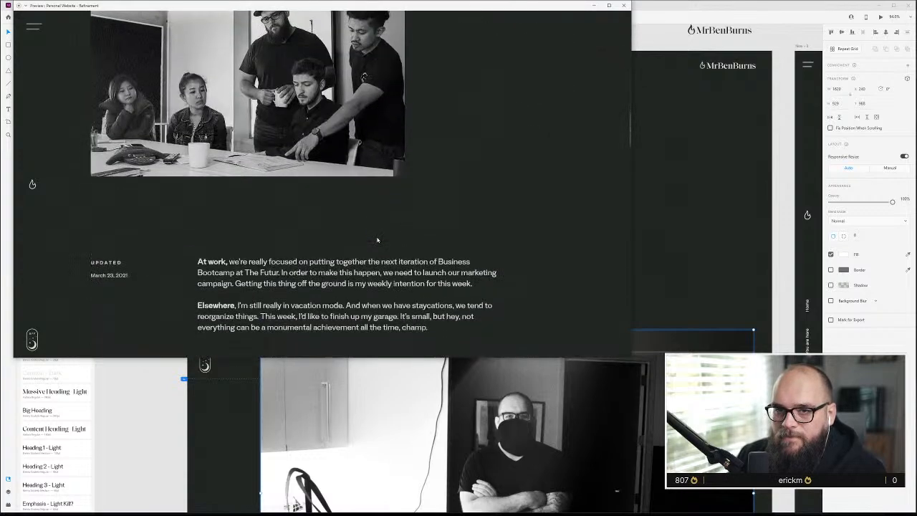
scroll(376, 241, "up", 20)
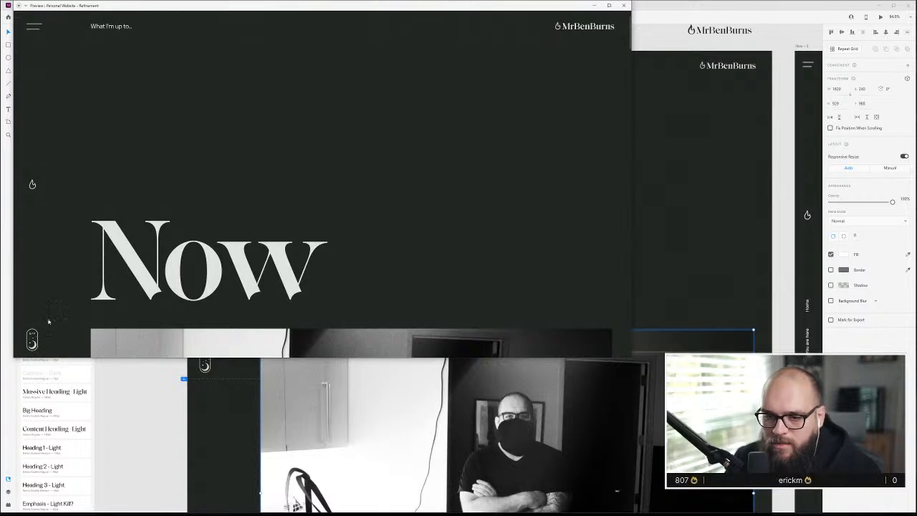
left_click(623, 5)
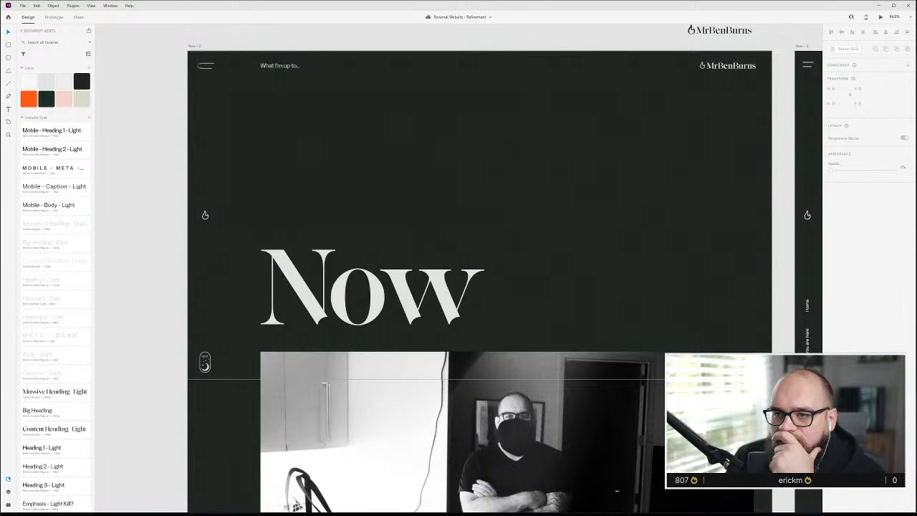
left_click(207, 67)
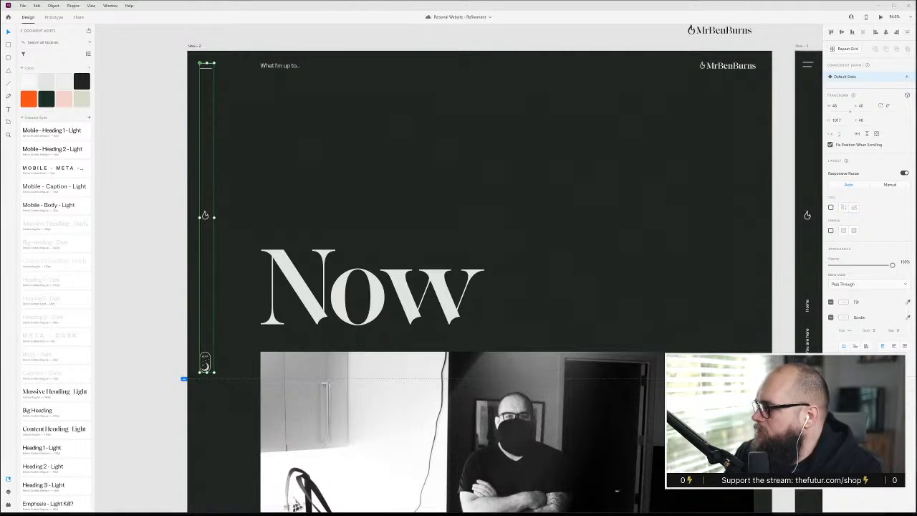
Switch back to Webflow and add a Div Block inside page-wrapper, directly above the Global HTML symbol
key("alt+Tab")
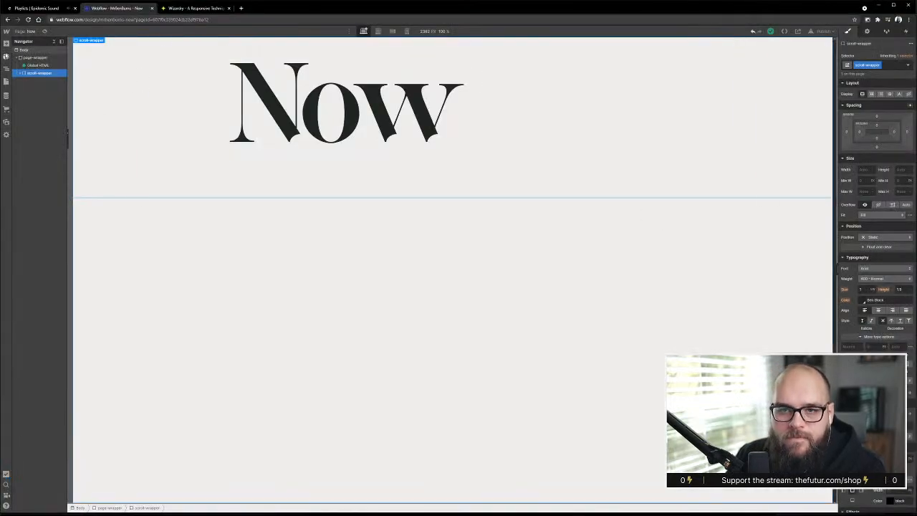
left_click(5, 43)
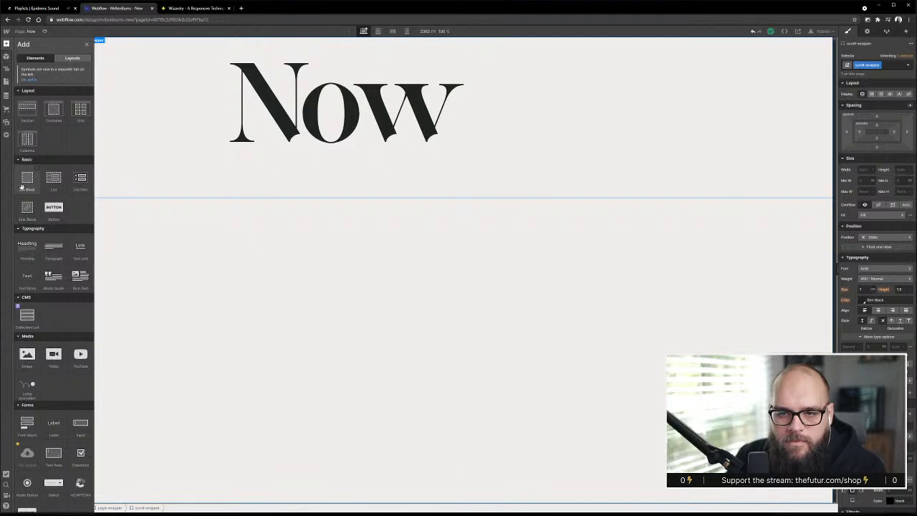
left_click_drag(22, 186, 33, 66)
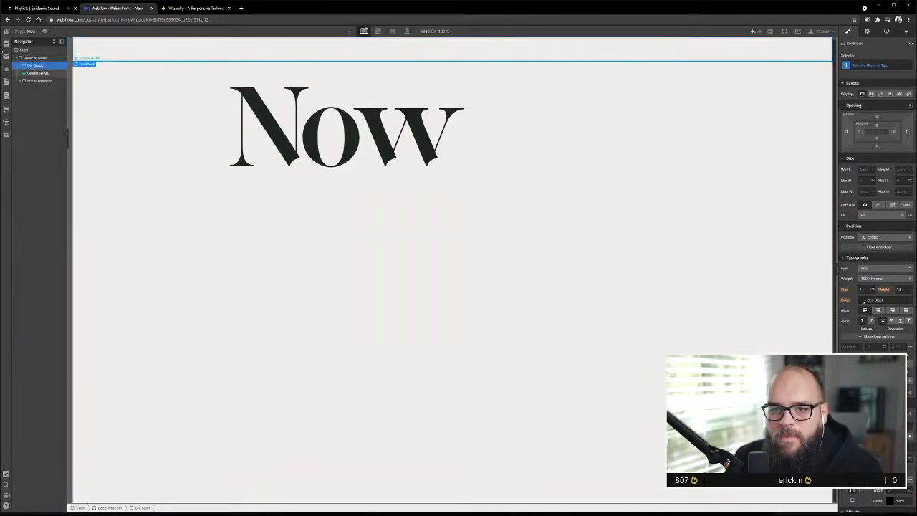
Move the Div Block below the Global HTML symbol, directly above scroll-wrapper inside page-wrapper
left_click_drag(33, 67, 33, 74)
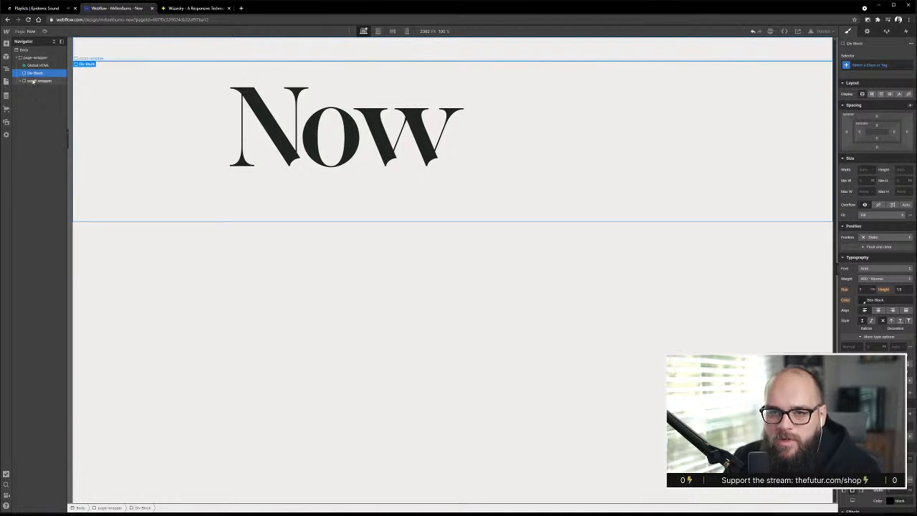
left_click(36, 81)
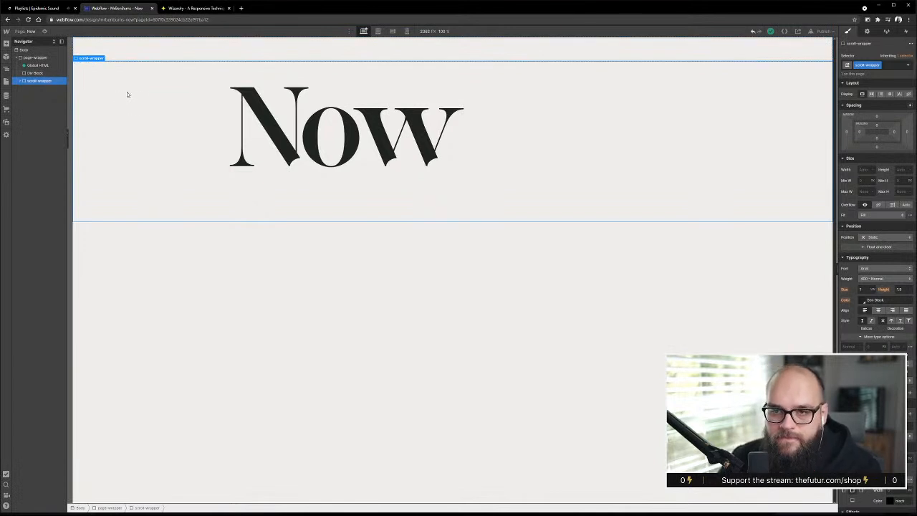
left_click(880, 239)
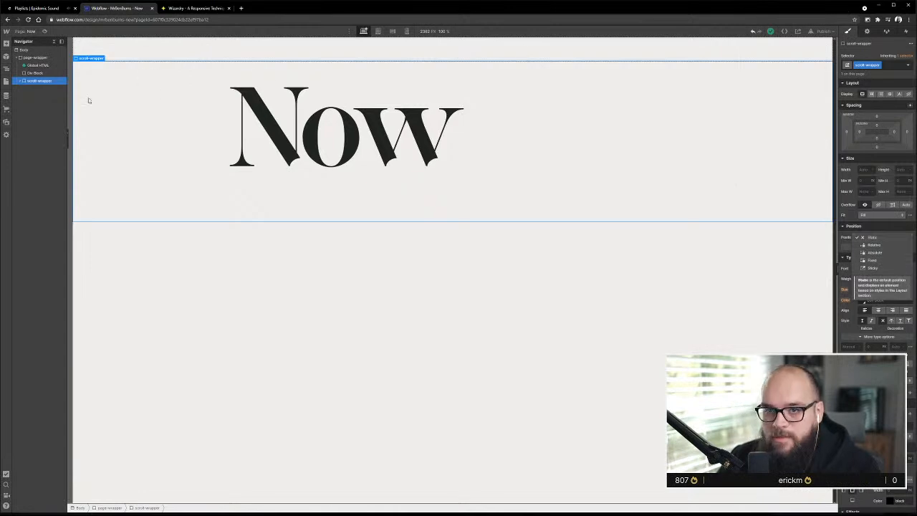
Give the unnamed Div Block inside page-wrapper the new class nav-wrapper
left_click(31, 76)
left_click(35, 73)
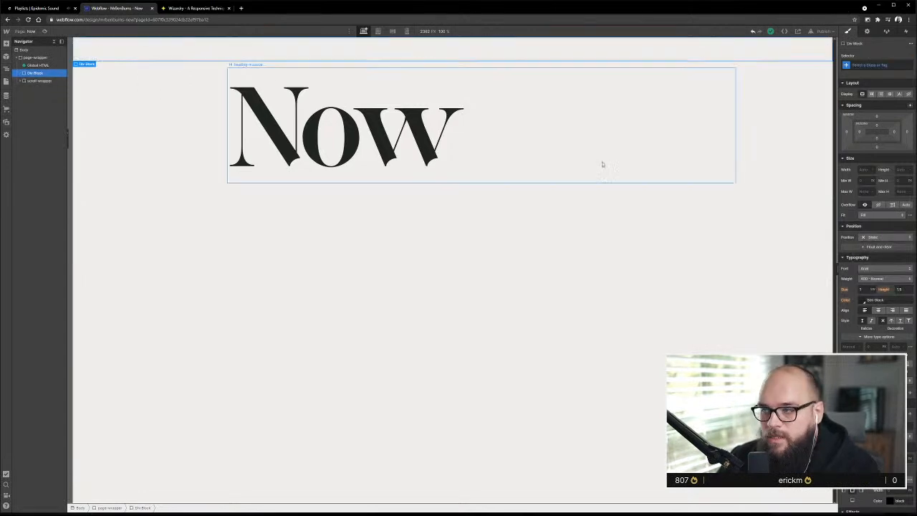
left_click(870, 65)
type("new")
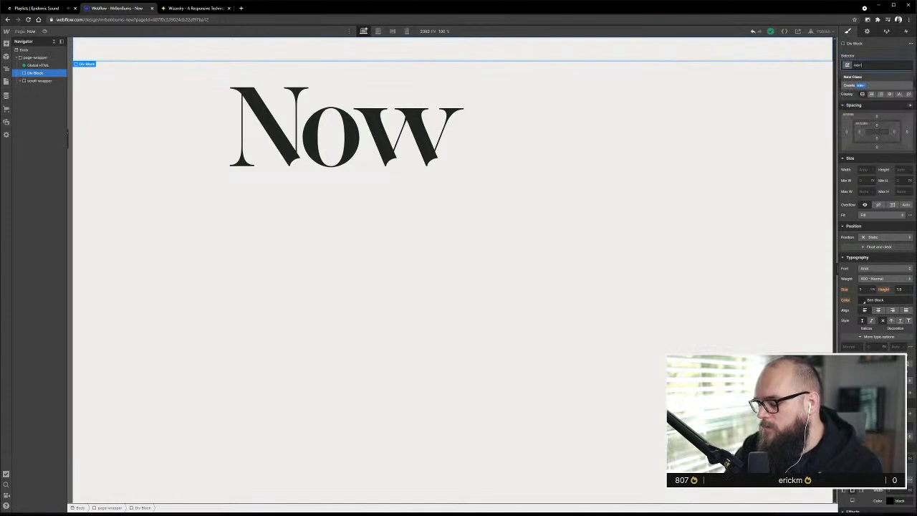
type("-wra")
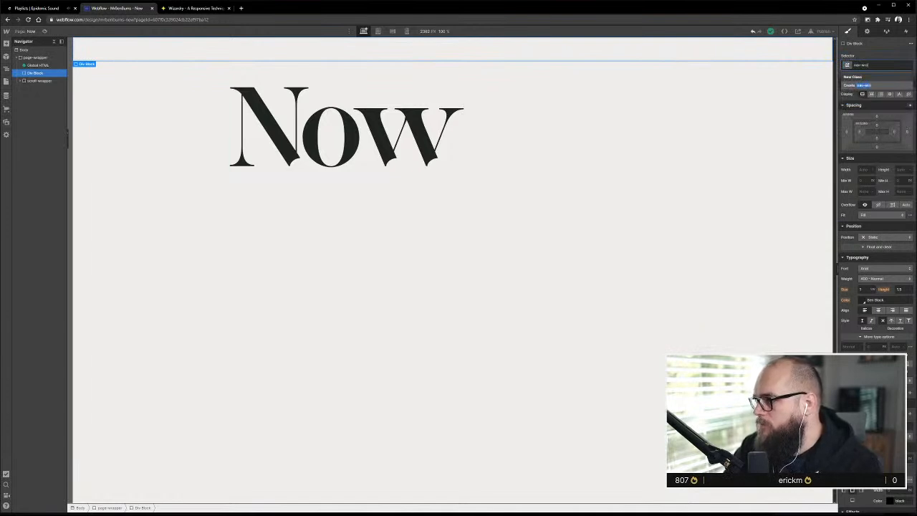
type("pper")
key("Return")
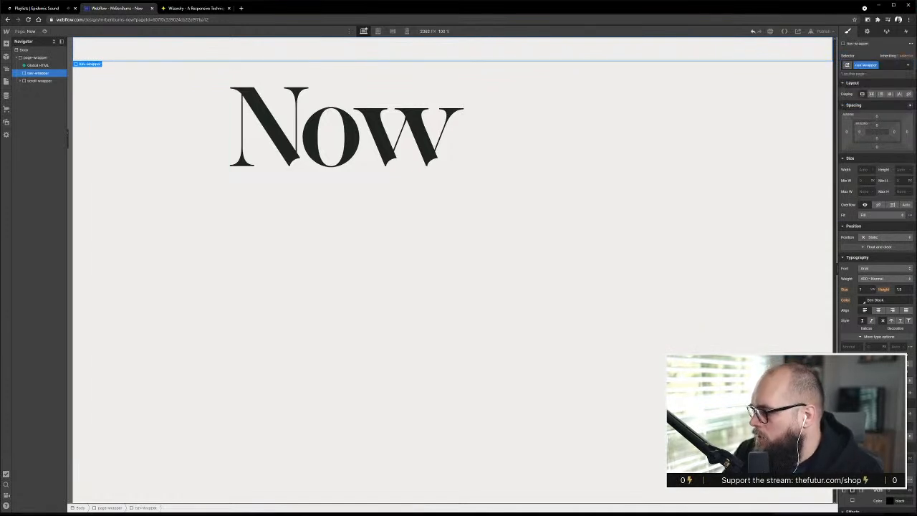
Set nav-wrapper to Fixed position, pinned to the left edge at full height, and keep it selected
left_click(880, 237)
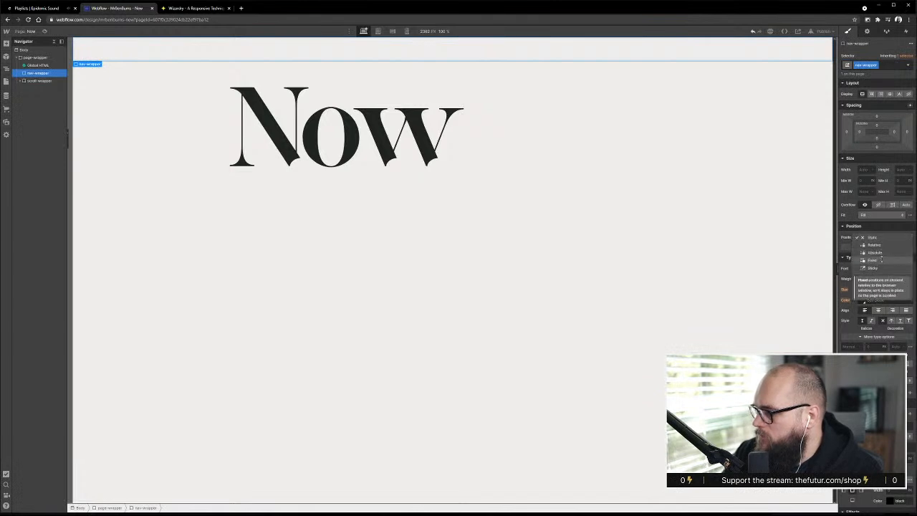
left_click(873, 260)
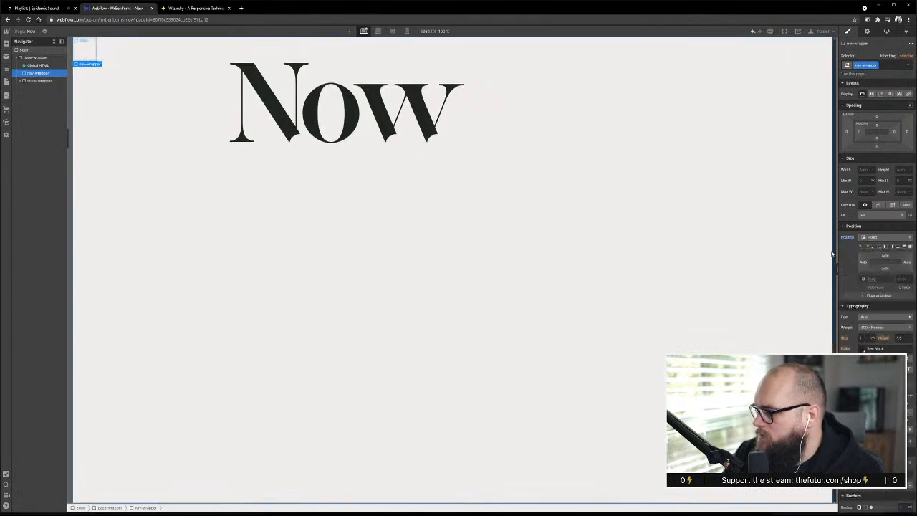
left_click(890, 249)
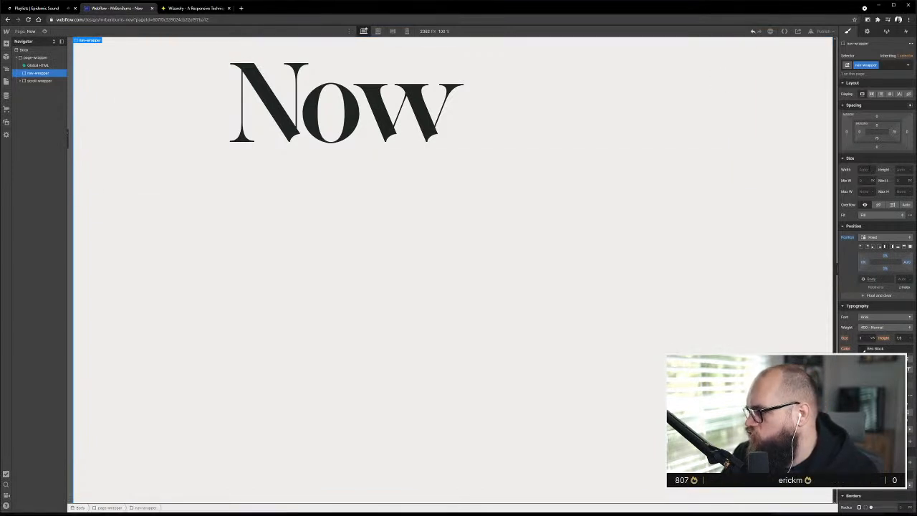
left_click(198, 181)
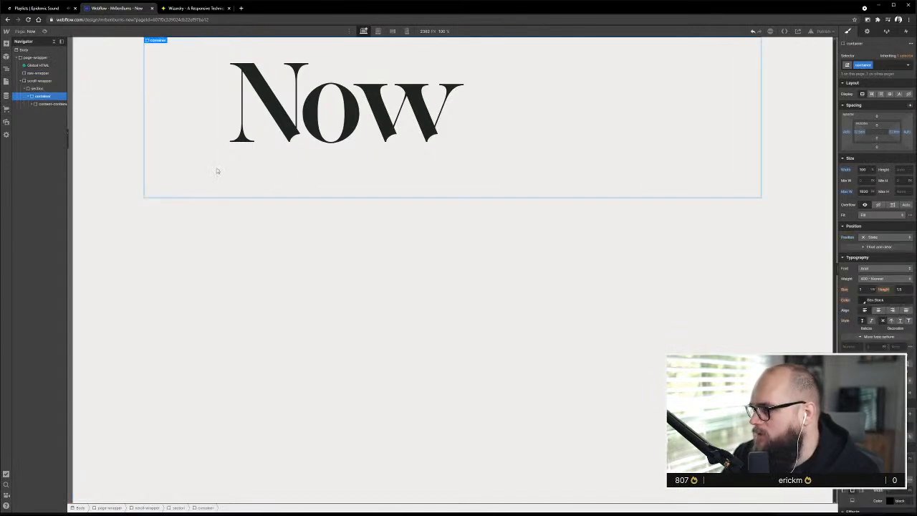
left_click(37, 73)
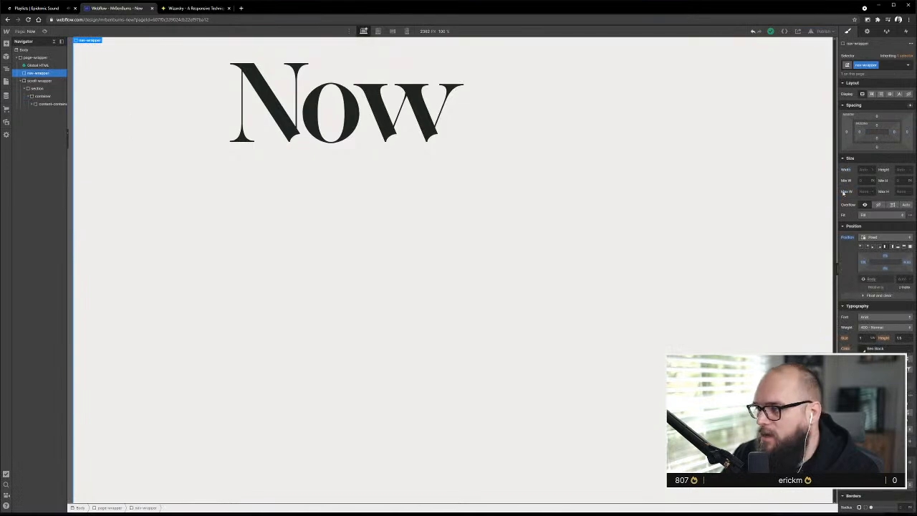
Set nav-wrapper's width to 12.5em and make it a vertical flex container with start alignment
left_click(864, 169)
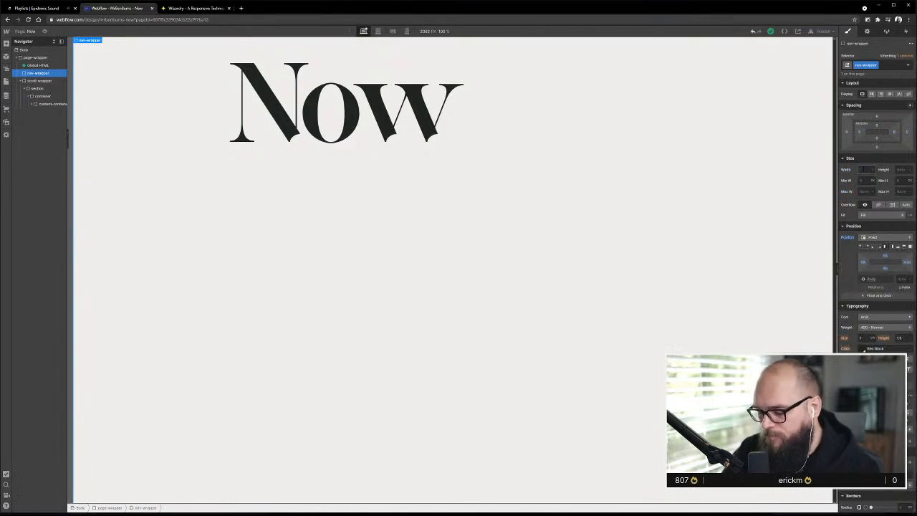
type("72.5")
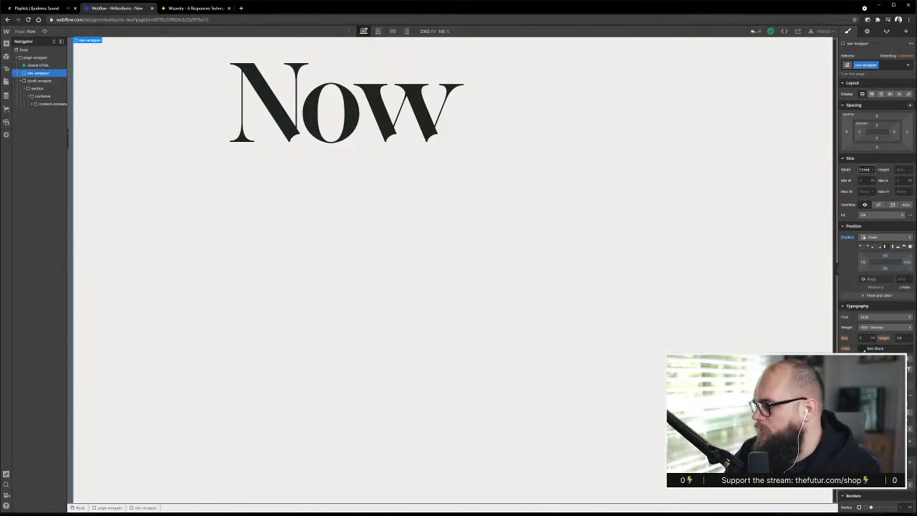
key("Return")
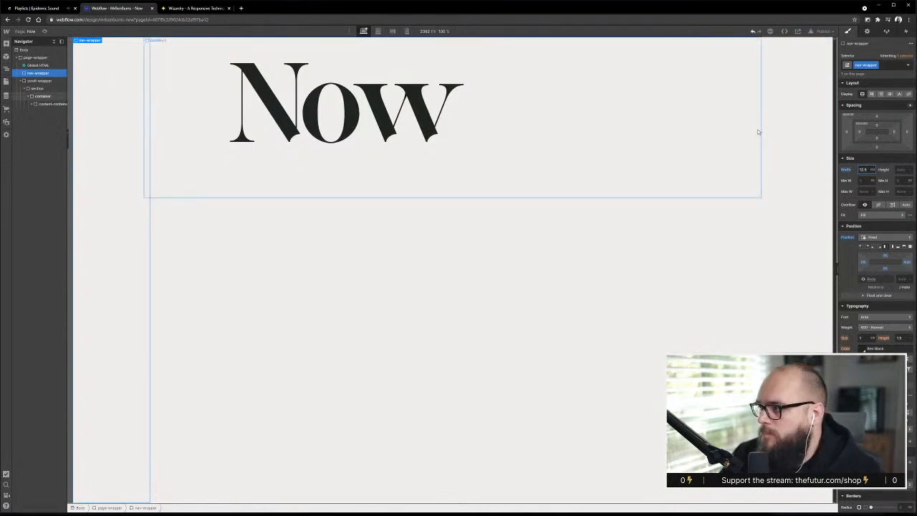
left_click(871, 94)
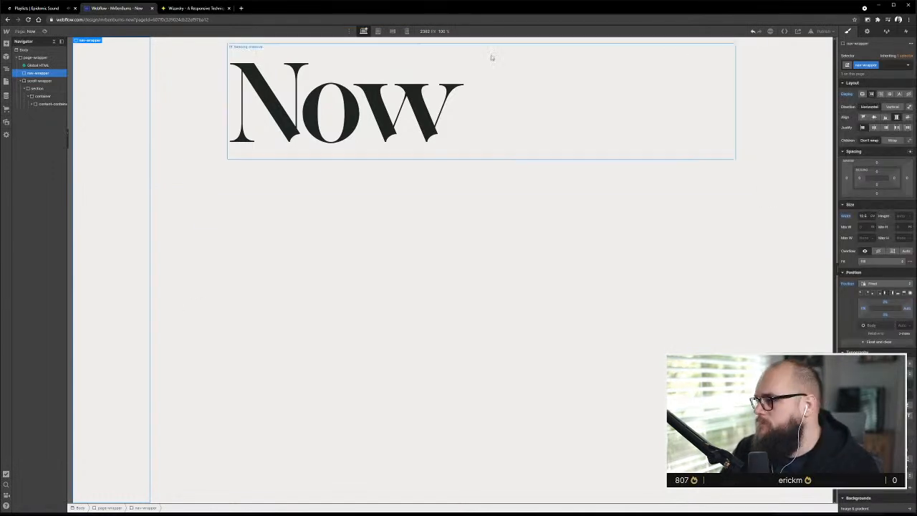
left_click(897, 106)
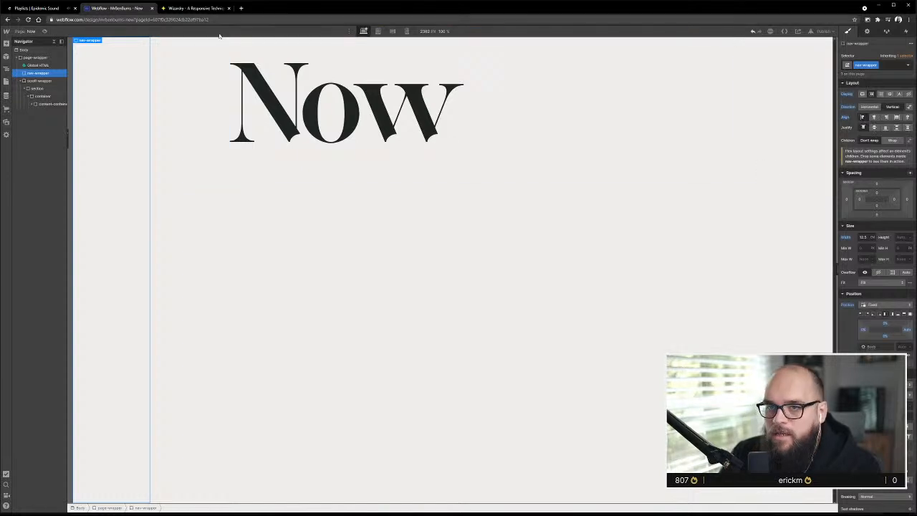
Switch to XD and measure the distances from the side navigation and hero image to the Now artboard's edges
key("alt+Tab")
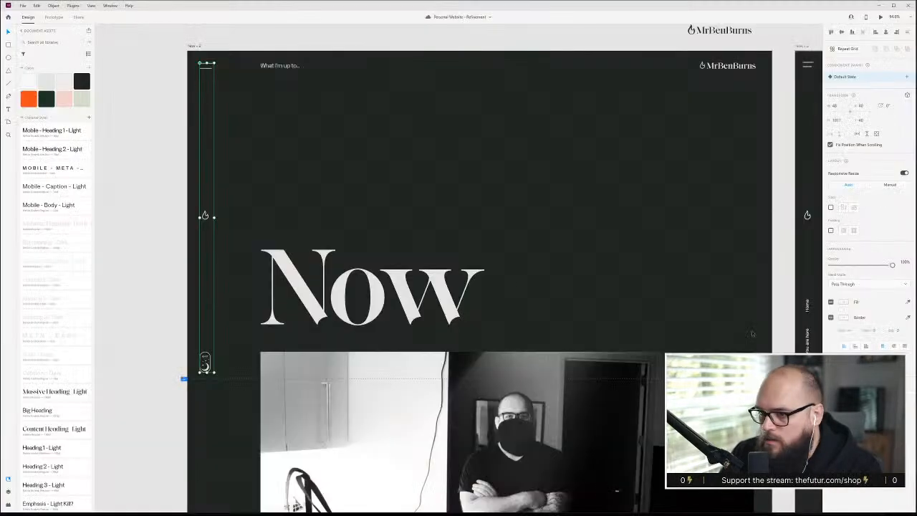
key("alt")
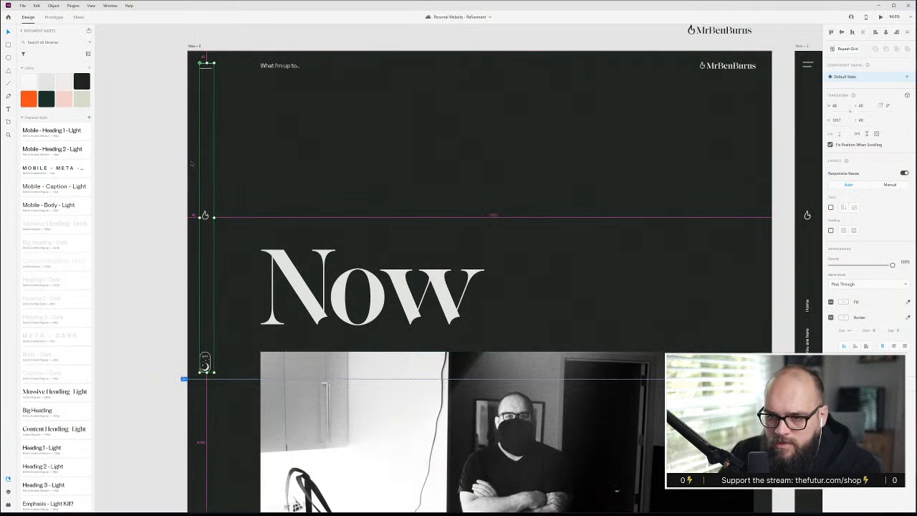
left_click(344, 408)
key("alt")
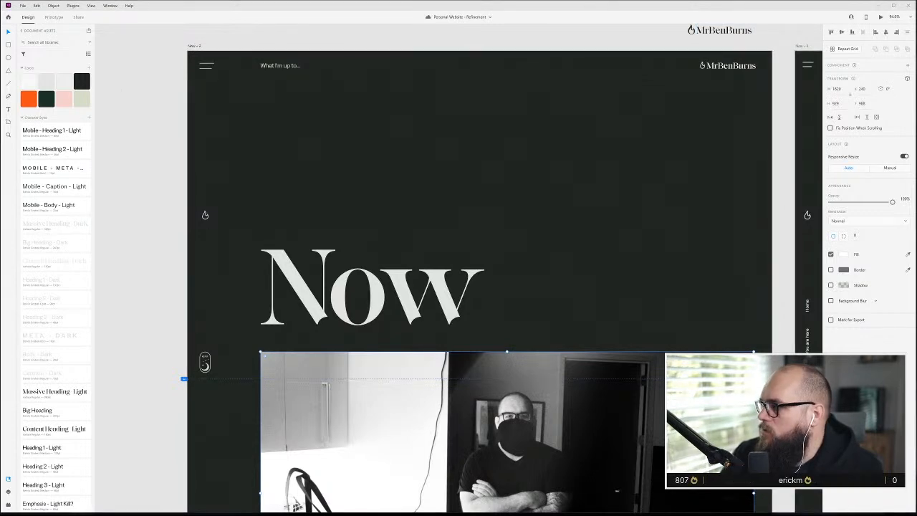
Switch to the Wizardry page in the browser and convert an element size of 40 px to ems for a 1920 px artboard
key("alt+Tab")
left_click(194, 8)
scroll(496, 369, "down", 5)
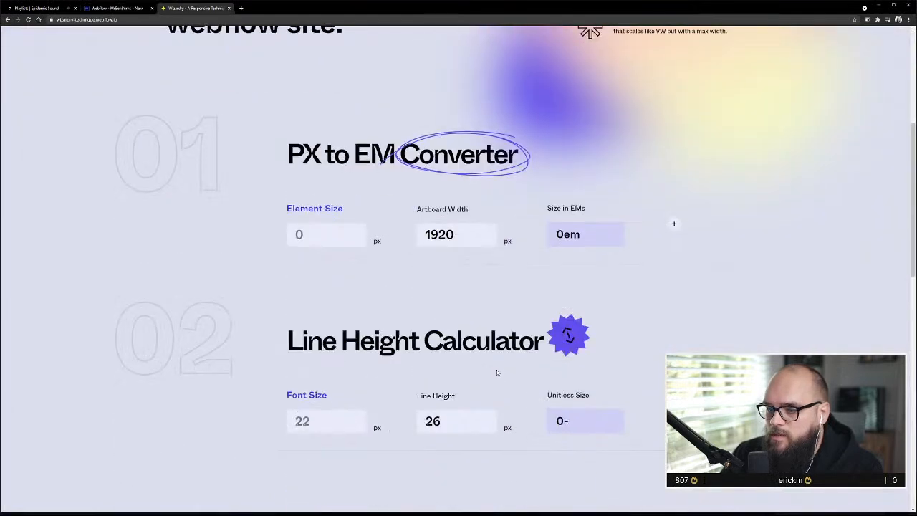
scroll(497, 370, "up", 2)
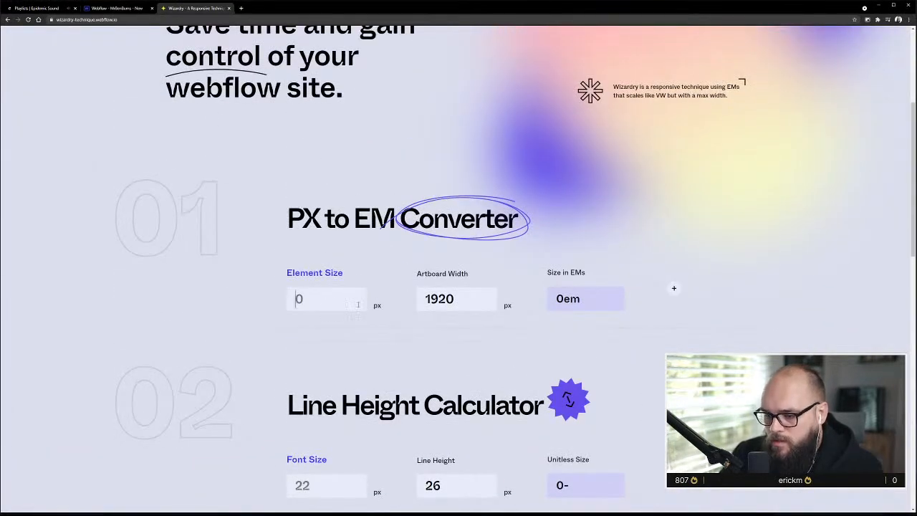
left_click(354, 294)
type("40")
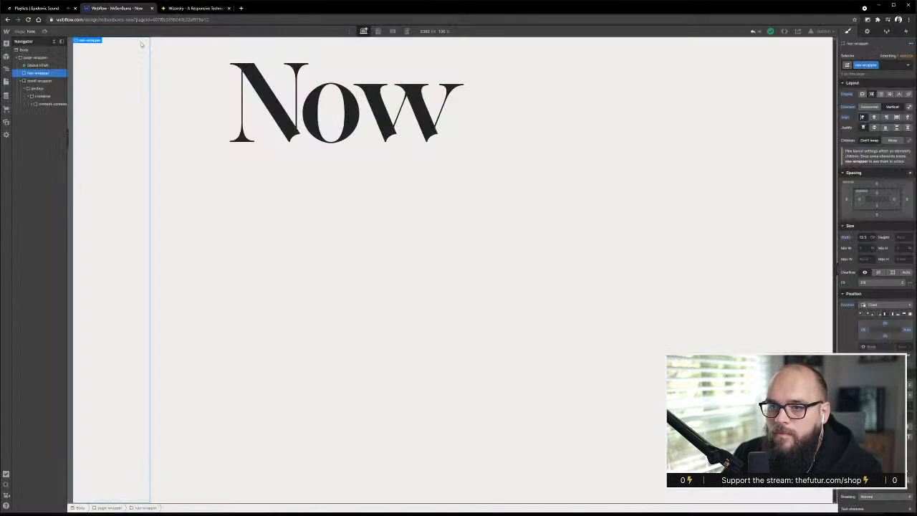
Return to the Webflow page and set nav-wrapper's left padding to 2.08em
left_click(108, 8)
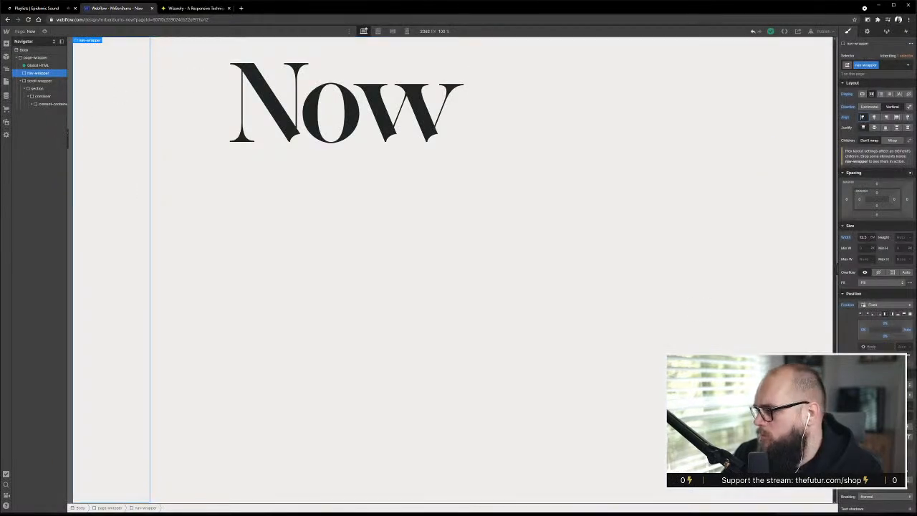
left_click(860, 201)
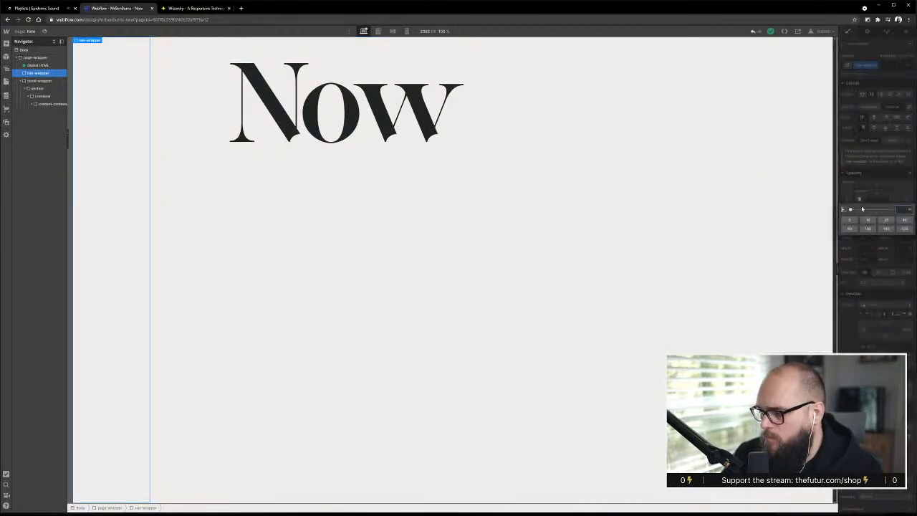
key("Return")
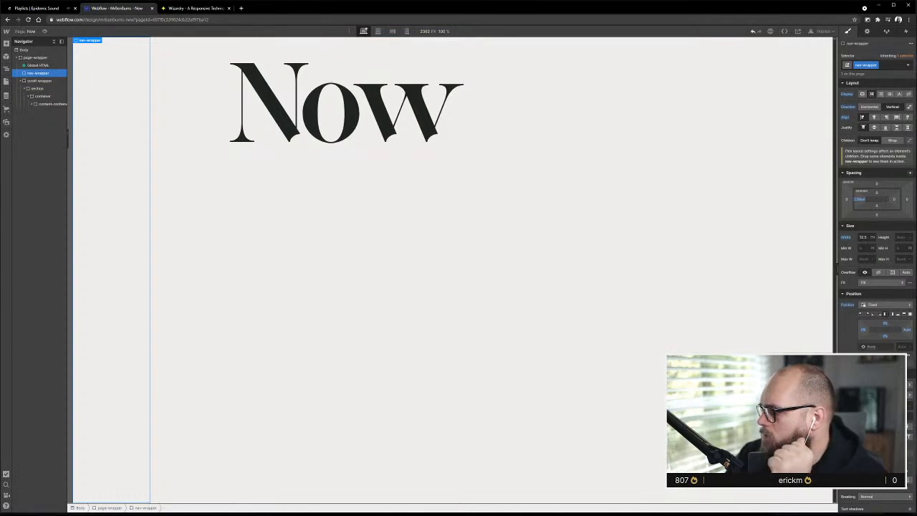
Switch to XD, select the side navigation component and measure its offsets from the Now artboard's edges
key("alt+Tab")
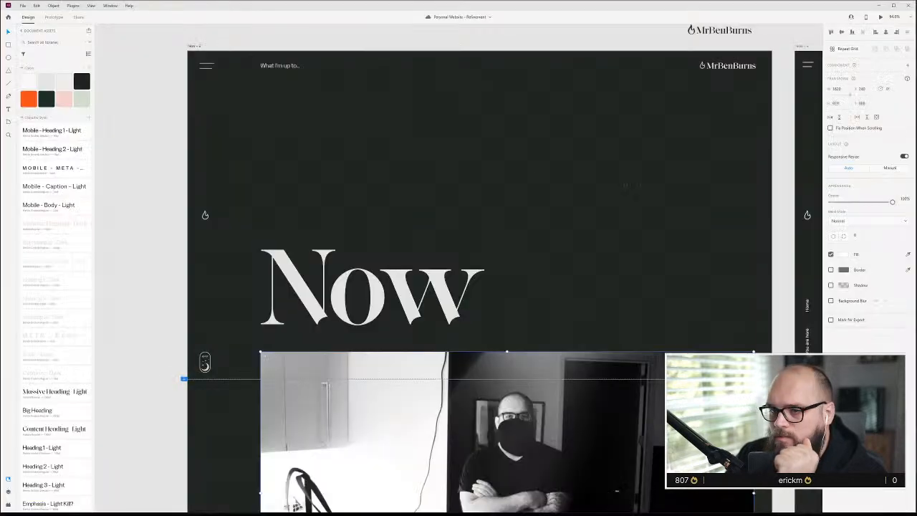
left_click(205, 77)
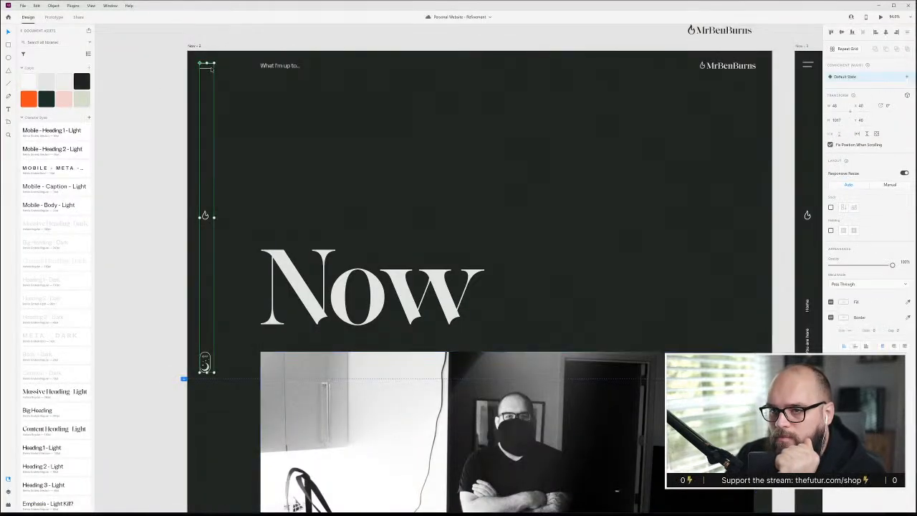
key("alt")
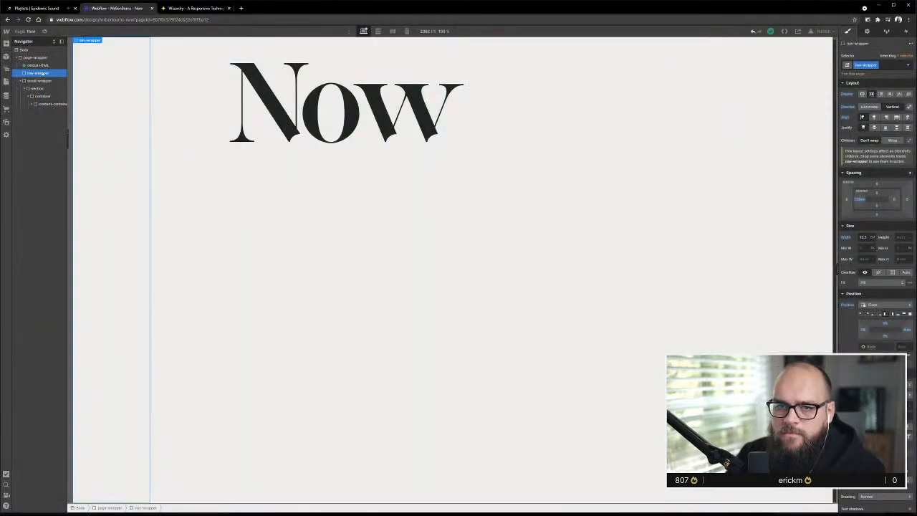
Switch back to Webflow and set nav-wrapper's top and bottom padding to 2.08em
left_click(879, 194)
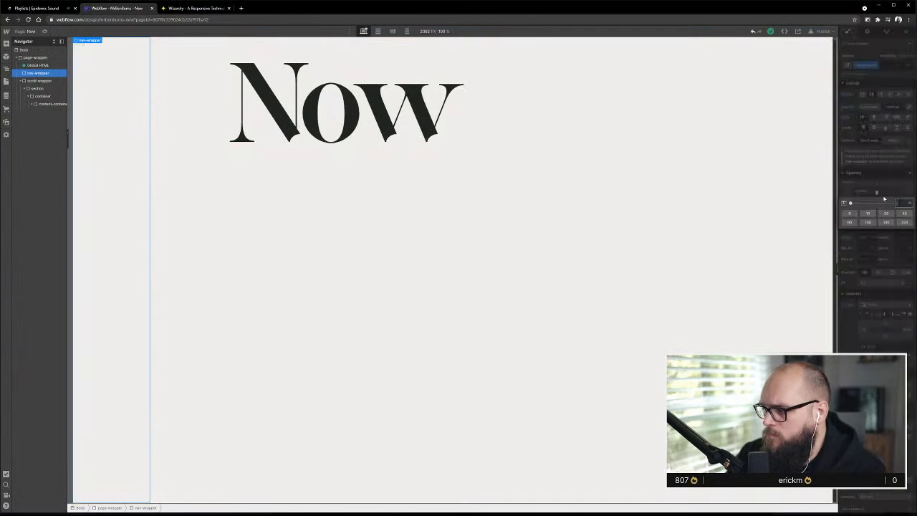
type("2.08em")
key("Return")
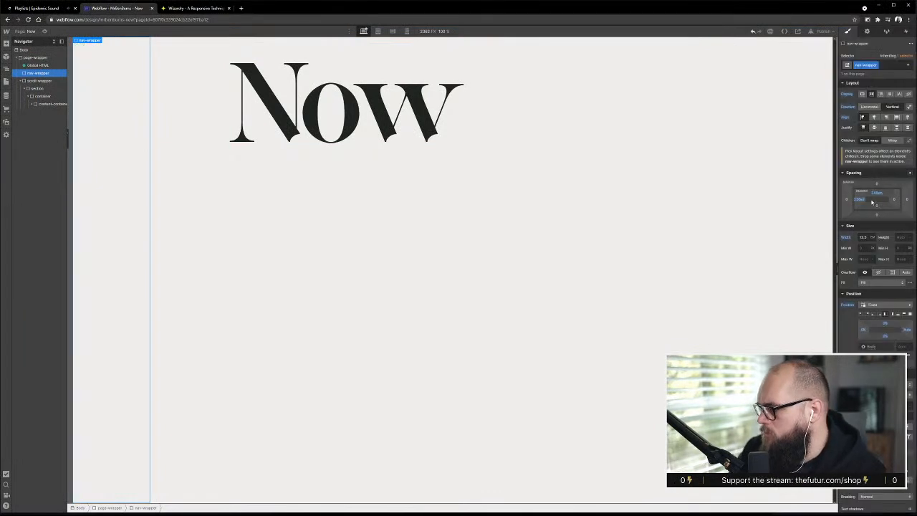
left_click(877, 208)
type("2.08em")
key("Return")
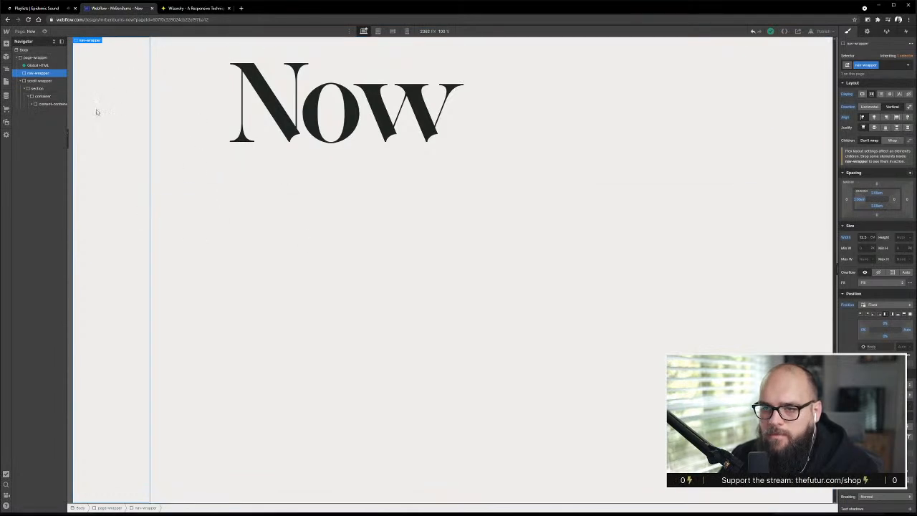
Add a div block inside nav-wrapper
left_click(184, 124)
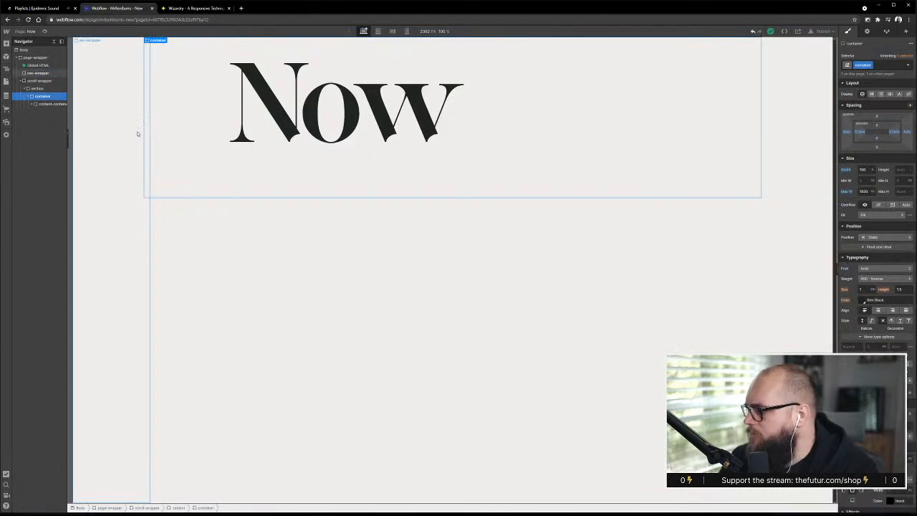
left_click(137, 131)
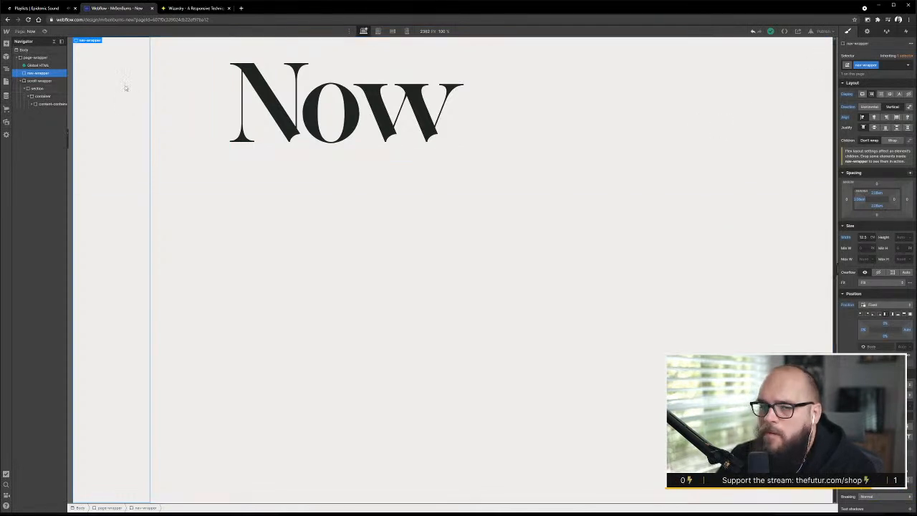
left_click(7, 45)
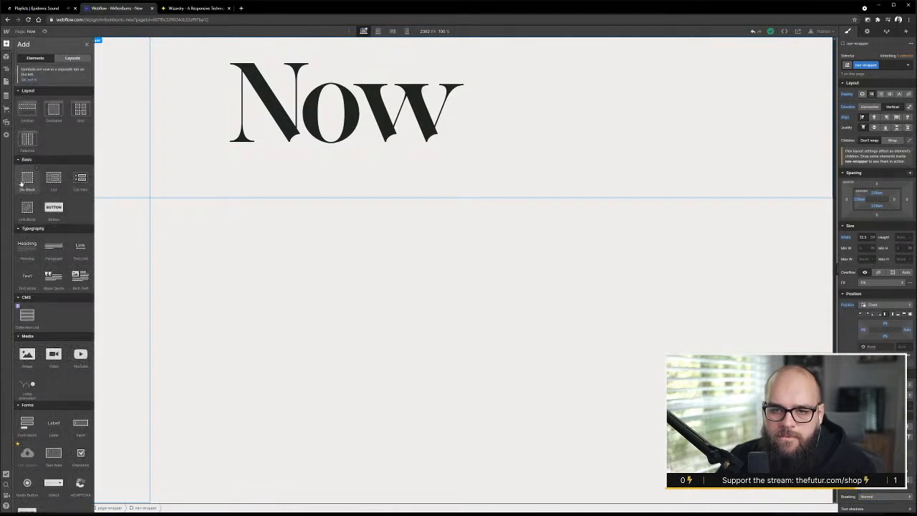
left_click_drag(26, 179, 32, 80)
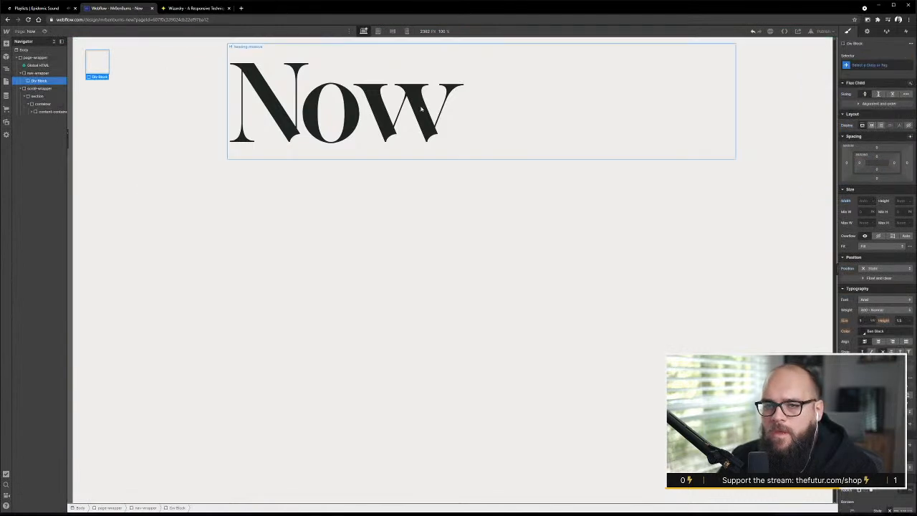
Convert the new div block in nav-wrapper to a link block
left_click(869, 64)
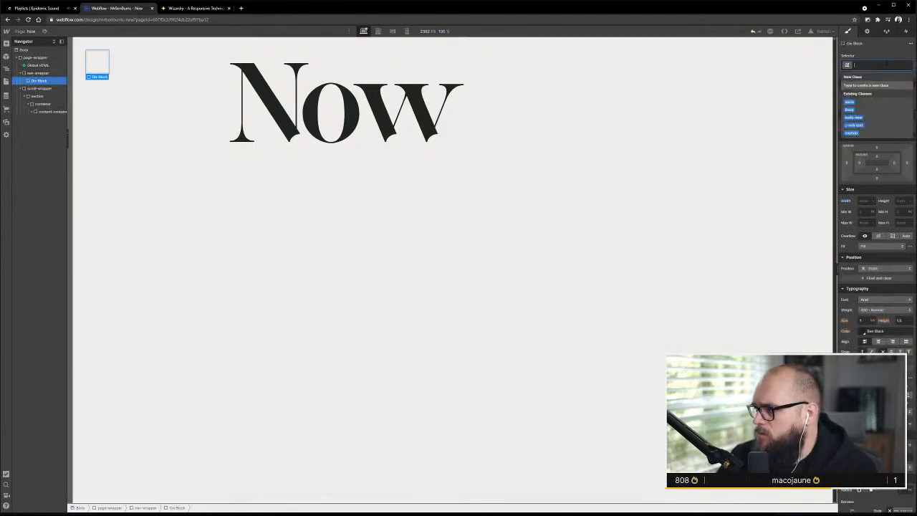
left_click(92, 61)
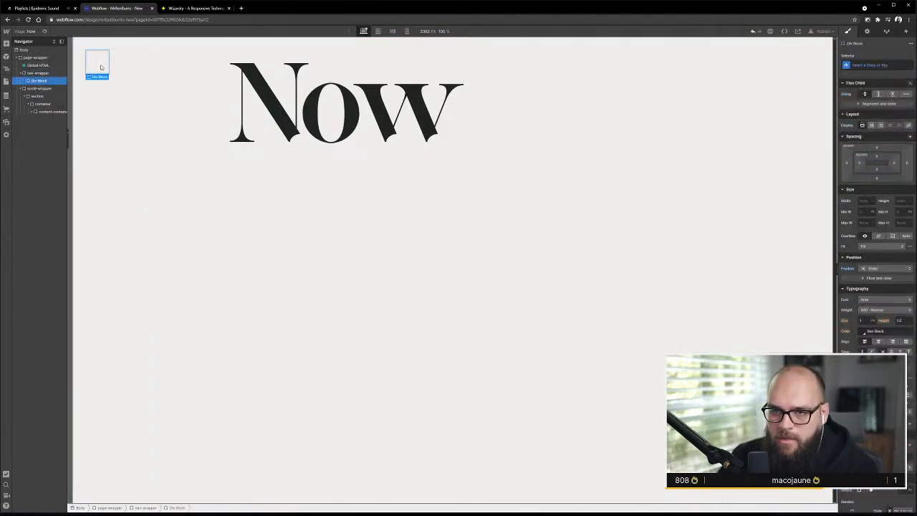
right_click(100, 66)
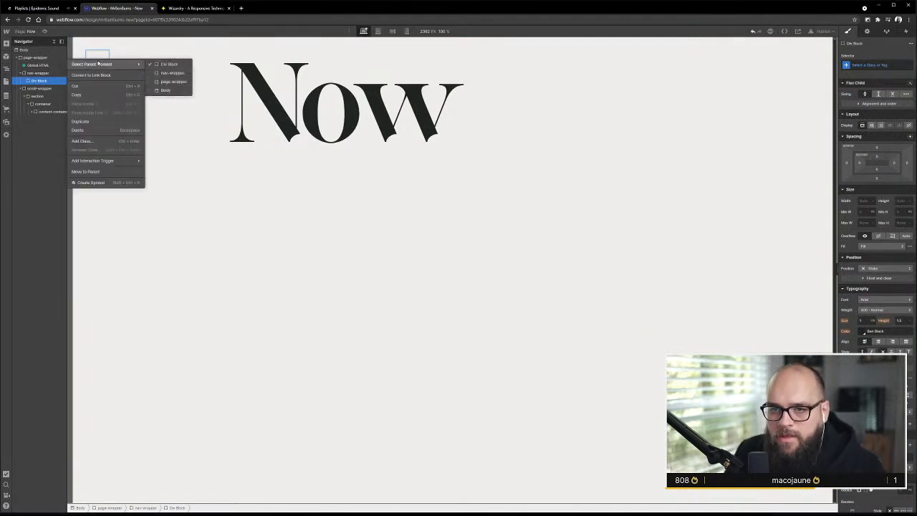
left_click(123, 56)
right_click(93, 64)
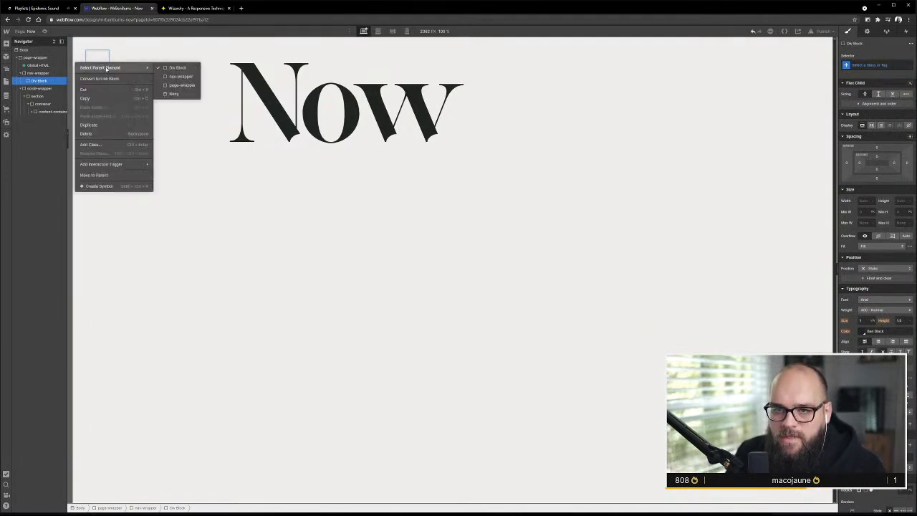
left_click(107, 79)
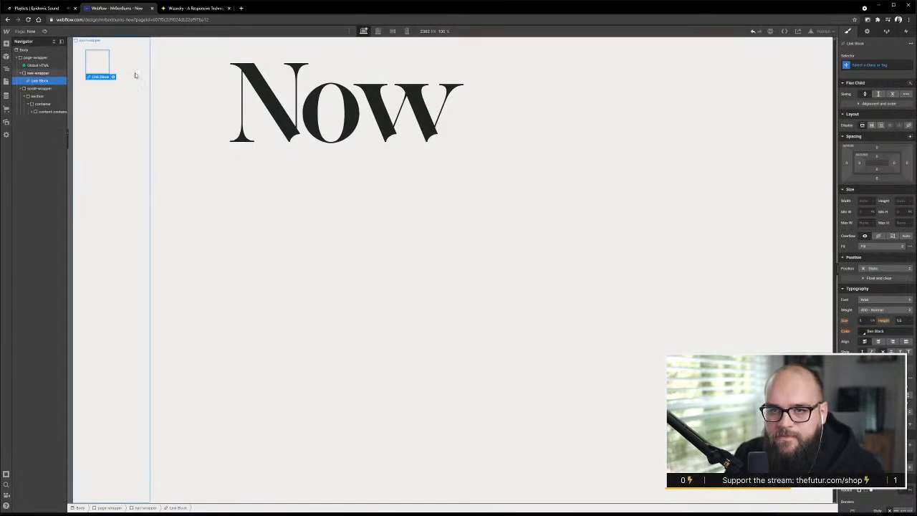
Add a div block inside the link block and give it the new class nav-button-top-line
key("a")
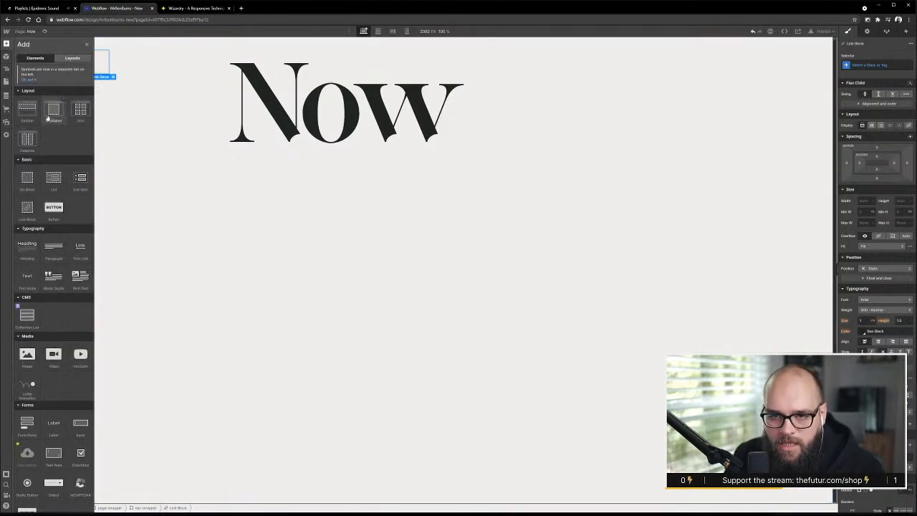
left_click_drag(22, 182, 92, 61)
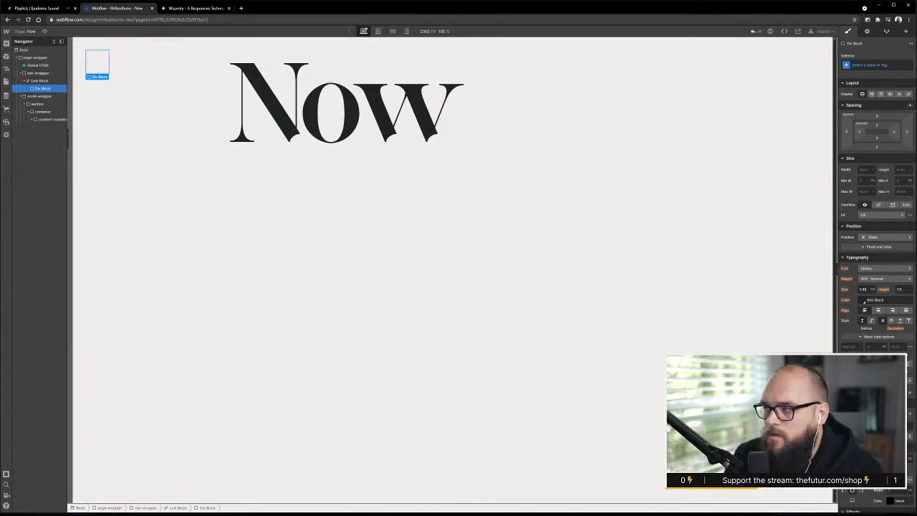
left_click(881, 66)
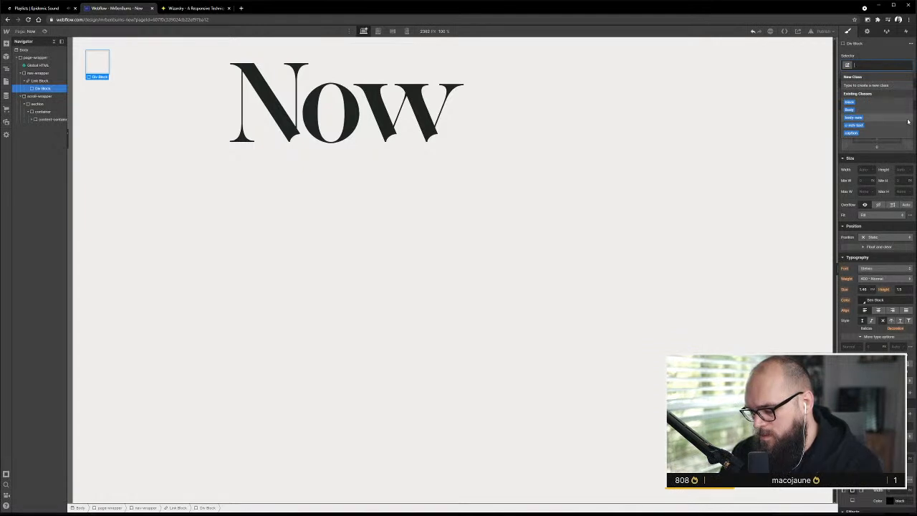
type("top")
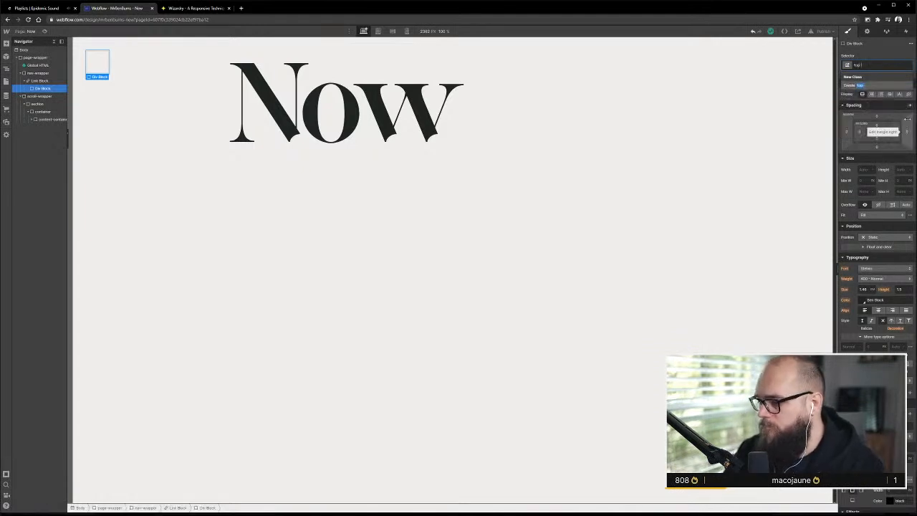
key("BackSpace")
key("BackSpace")
key("BackSpace")
type("nav-")
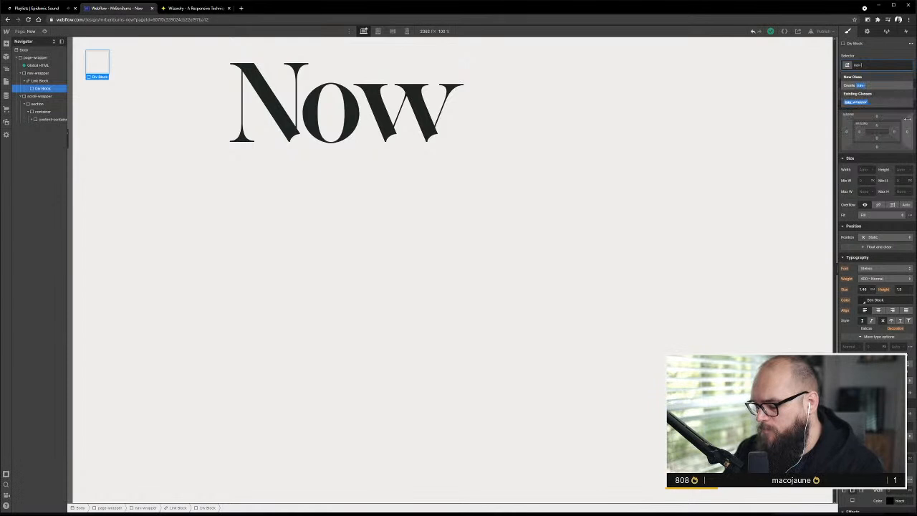
type("button-top")
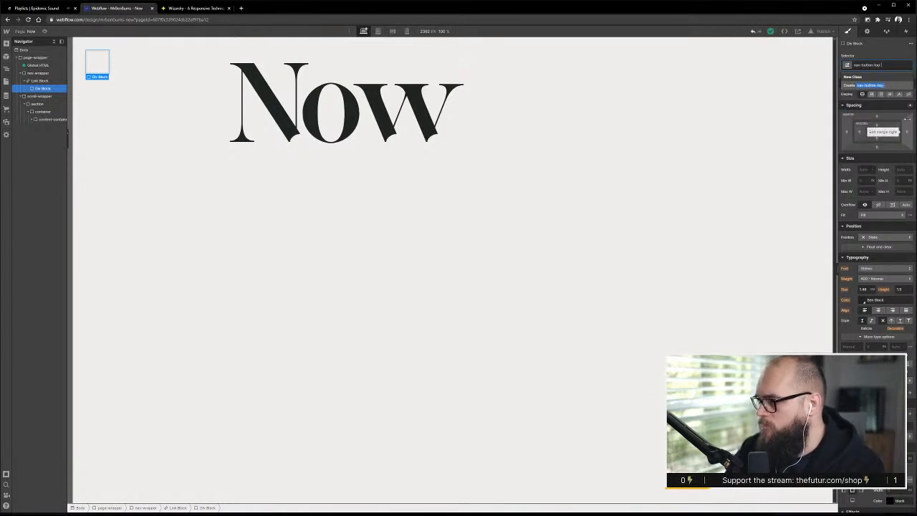
type("-line")
key("Return")
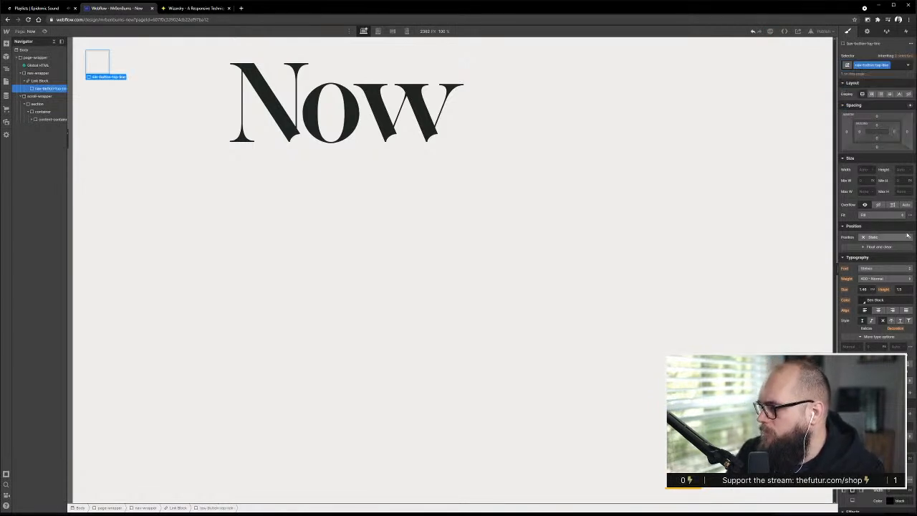
left_click(863, 170)
type("2")
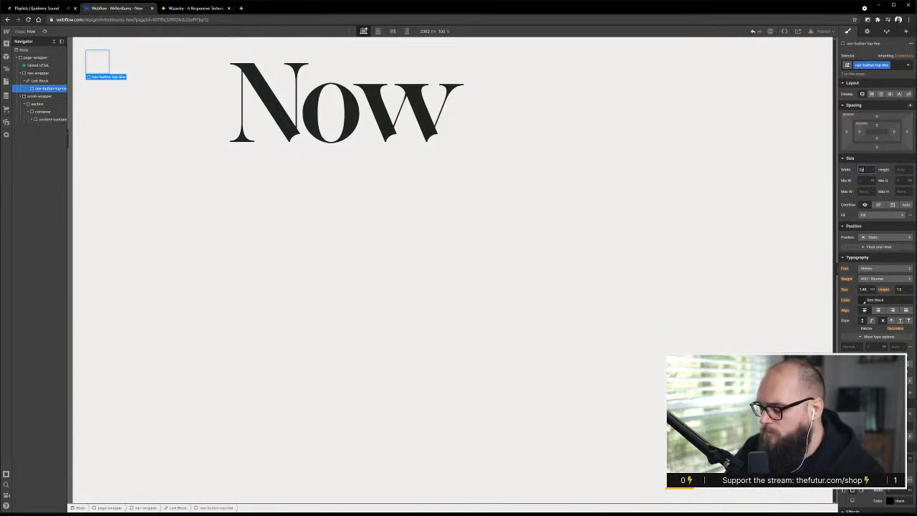
key("Return")
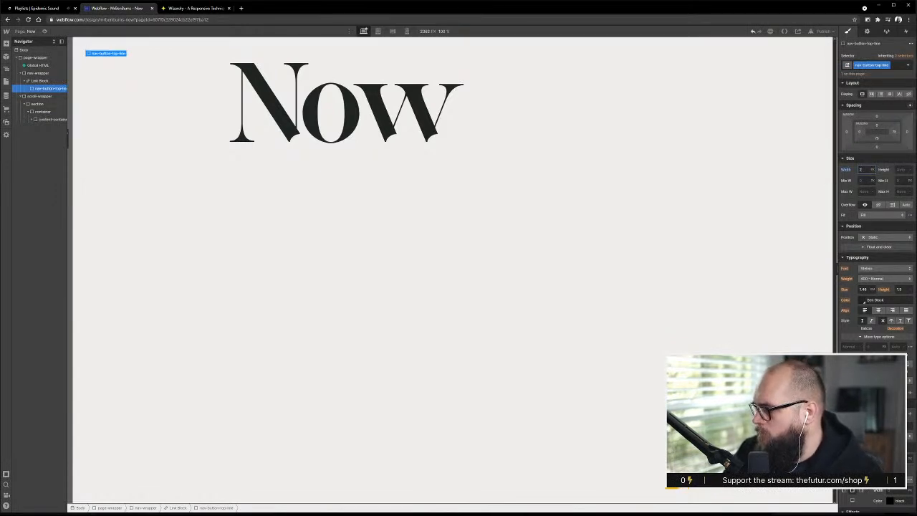
Switch to XD to check the side navigation's menu lines, then return to the Webflow page
key("alt+Tab")
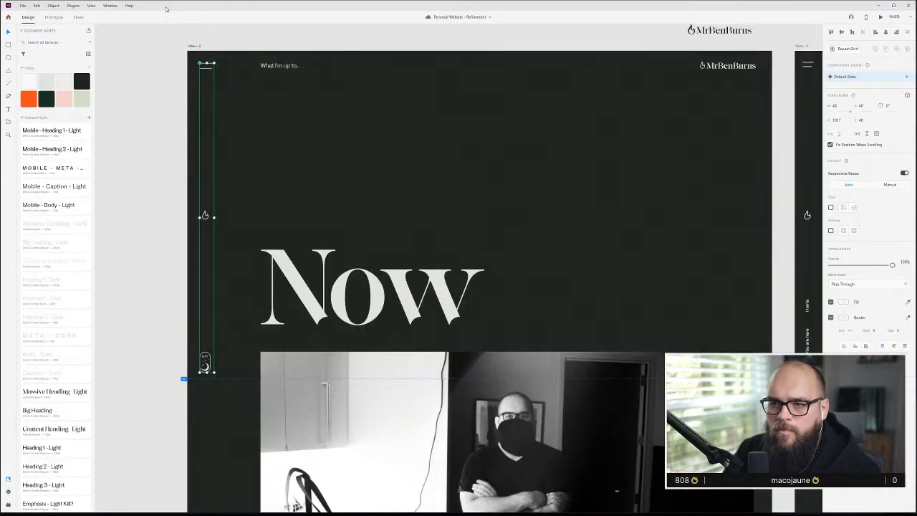
key("alt+Tab")
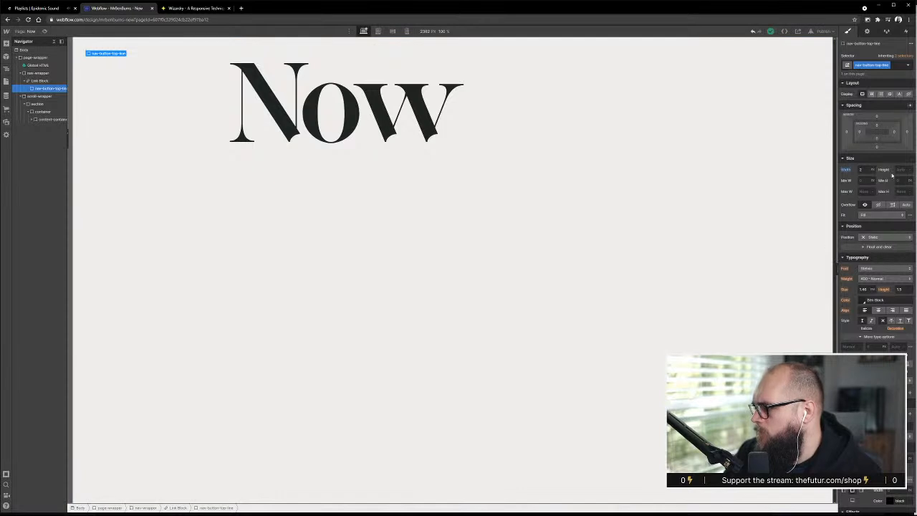
Size nav-button-top-line 50 px wide and 2 px high, and give it the dark colour swatch
left_click(861, 169)
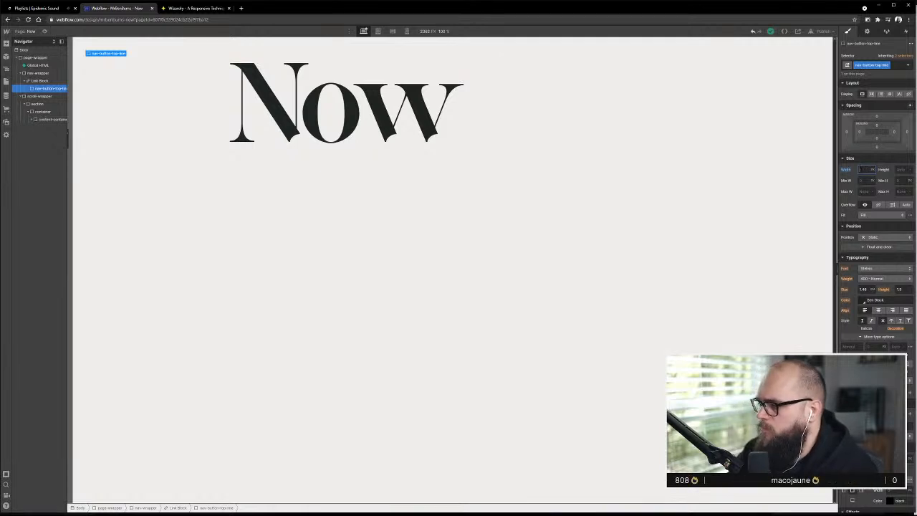
key("BackSpace")
key("BackSpace")
key("BackSpace")
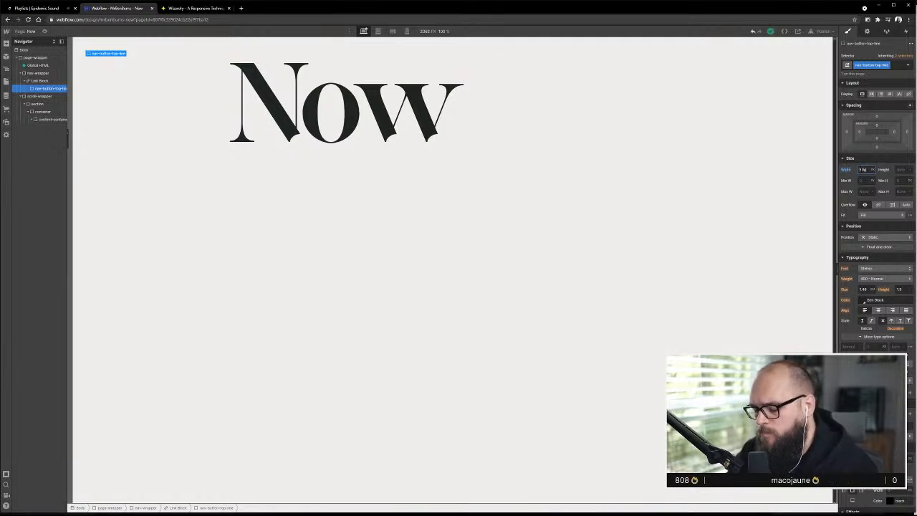
key("Return")
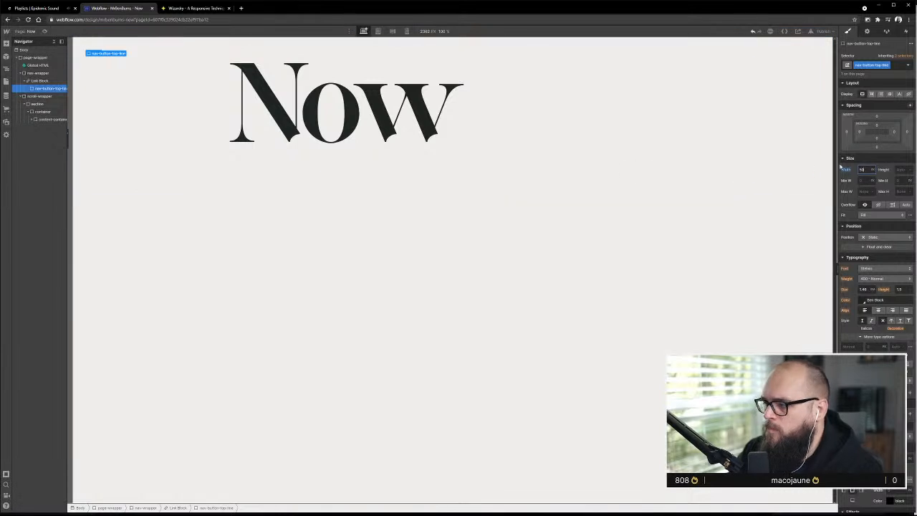
key("Tab")
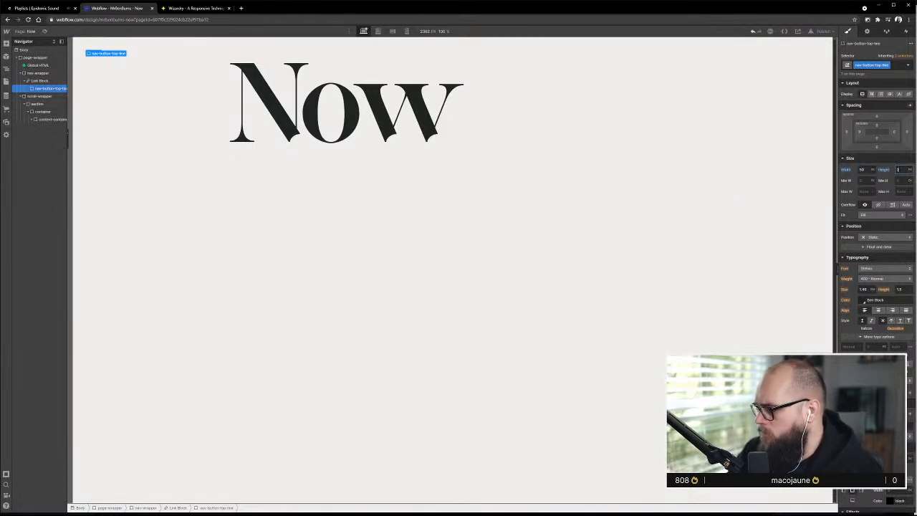
left_click(863, 300)
left_click(853, 406)
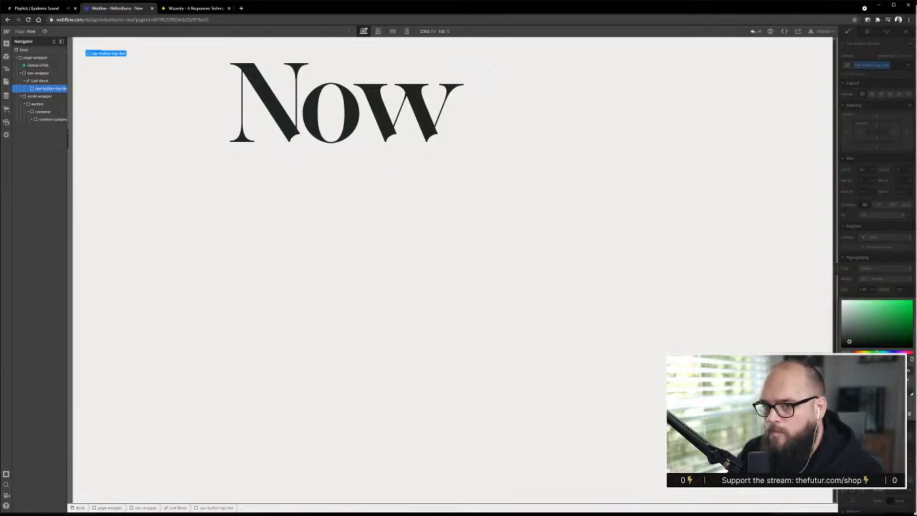
Duplicate nav-button-top-line within the link block and select the copy beneath it
left_click_drag(45, 88, 46, 91)
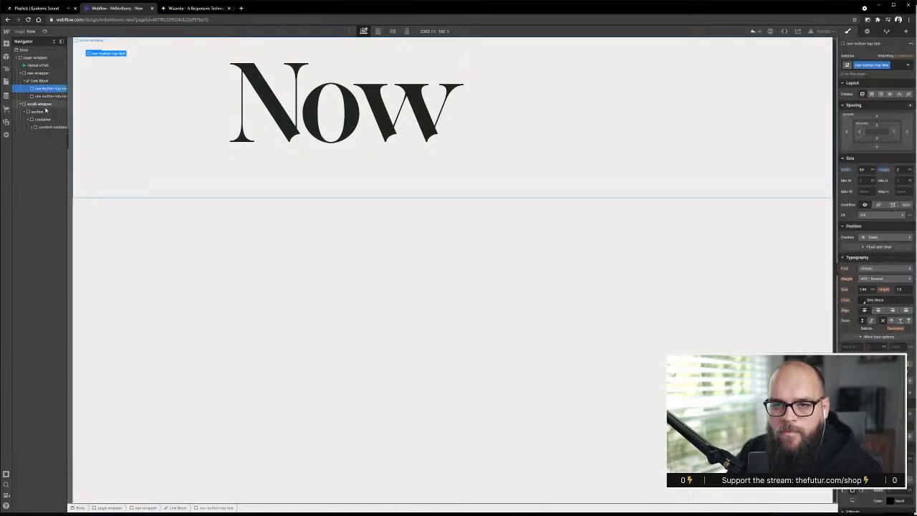
left_click(49, 96)
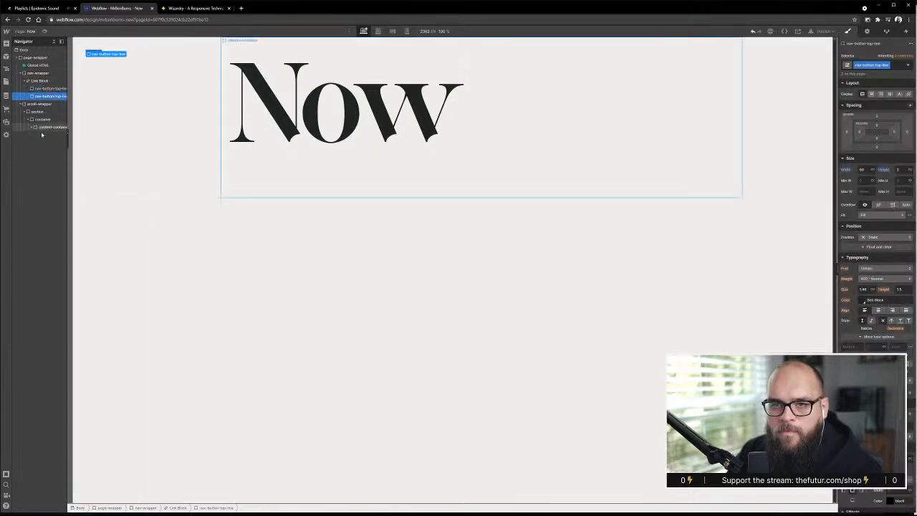
left_click(862, 170)
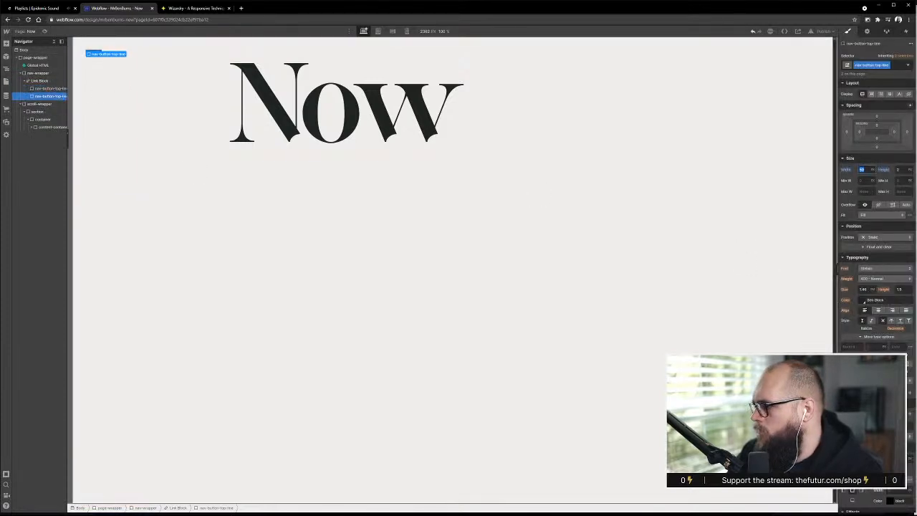
key("Return")
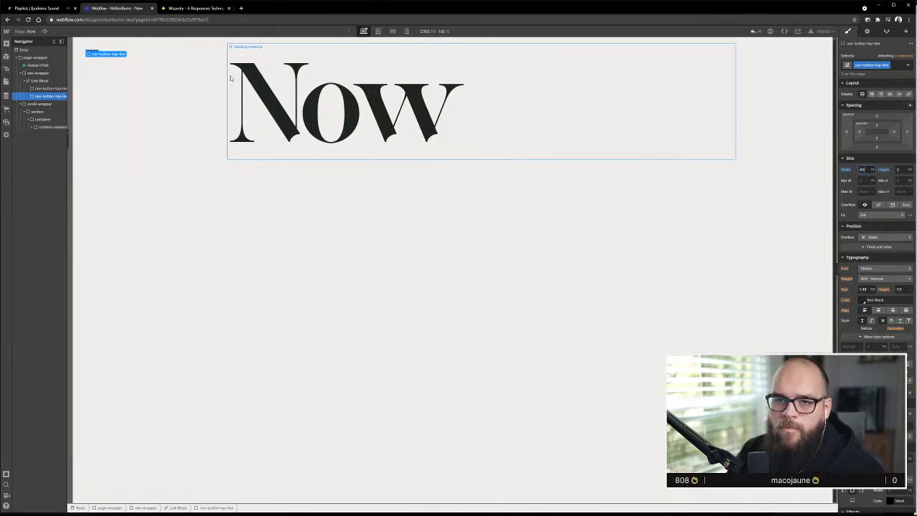
key("ctrl+z")
Duplicate the second line's class, rename it nav-button-bottom-line and set its width to 40 px
left_click(888, 65)
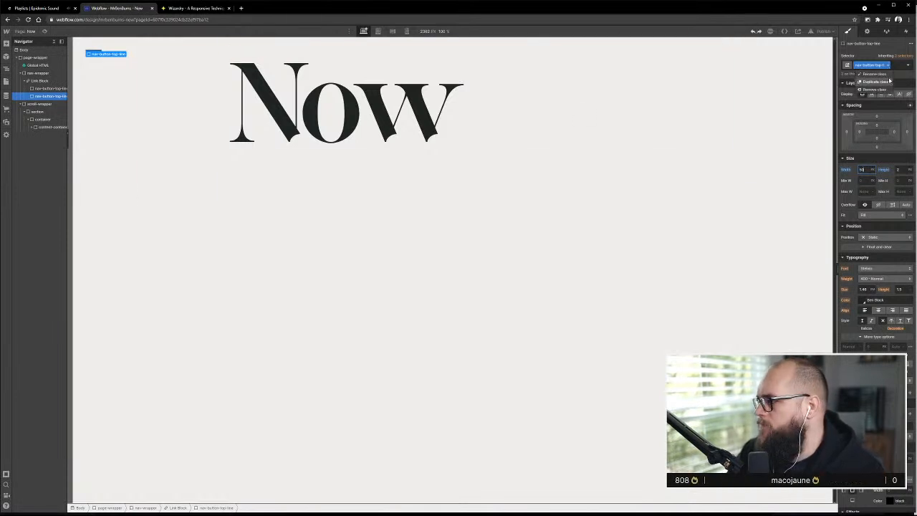
left_click(889, 82)
left_click(888, 65)
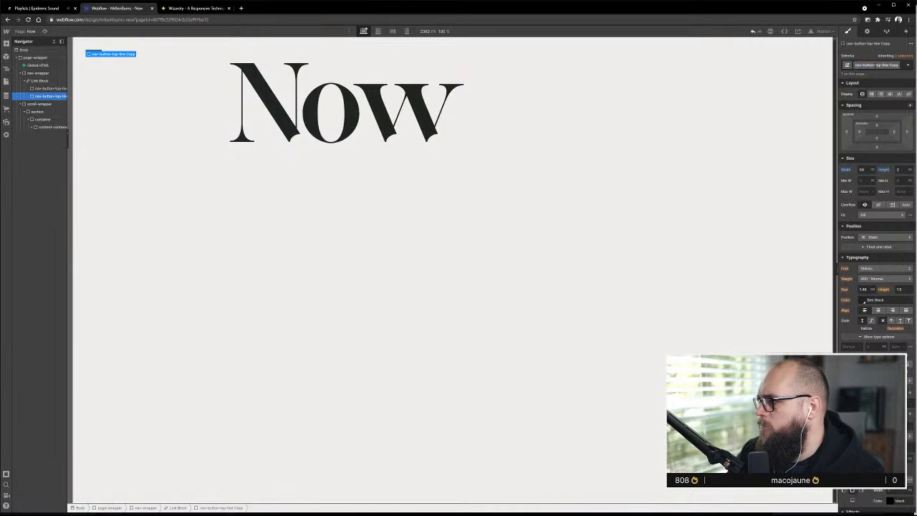
left_click_drag(876, 65, 893, 65)
type("bottom")
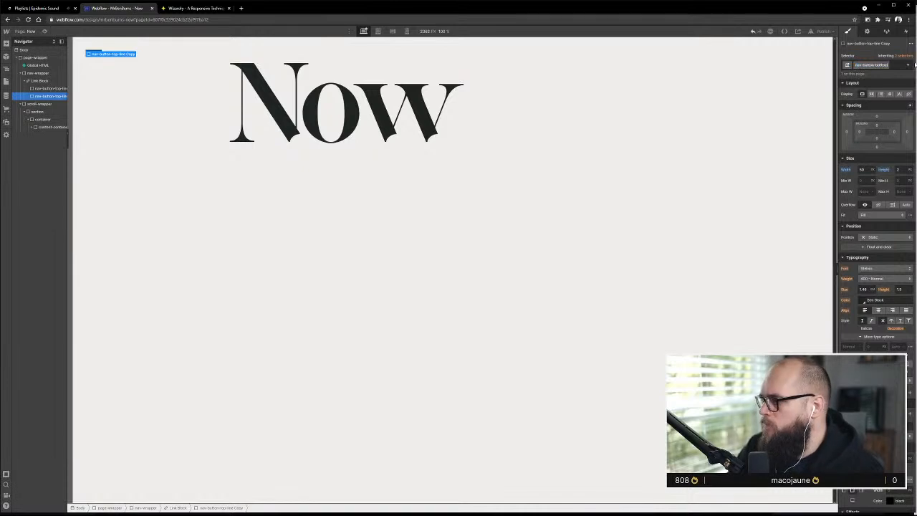
type("-line")
key("Return")
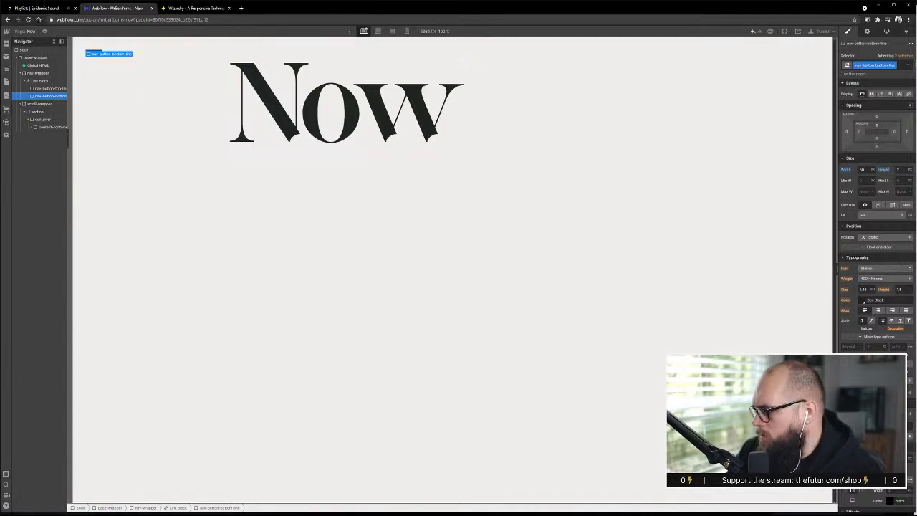
left_click(863, 171)
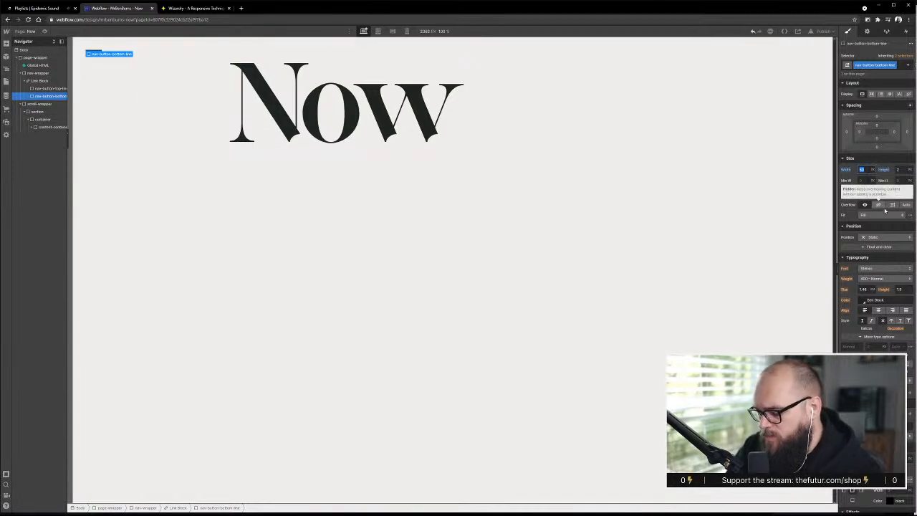
type("40")
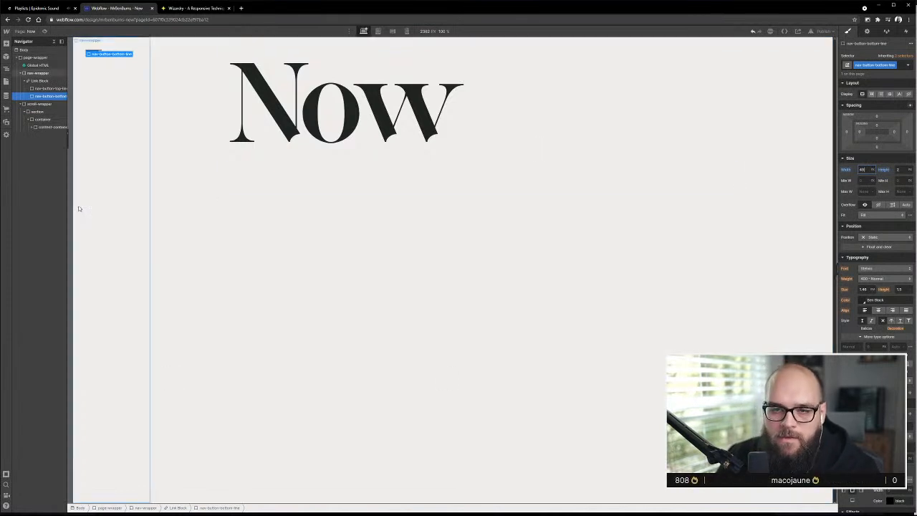
Switch to XD, bring its window into view and select the two-line menu icon group inside the side navigation
left_click(33, 81)
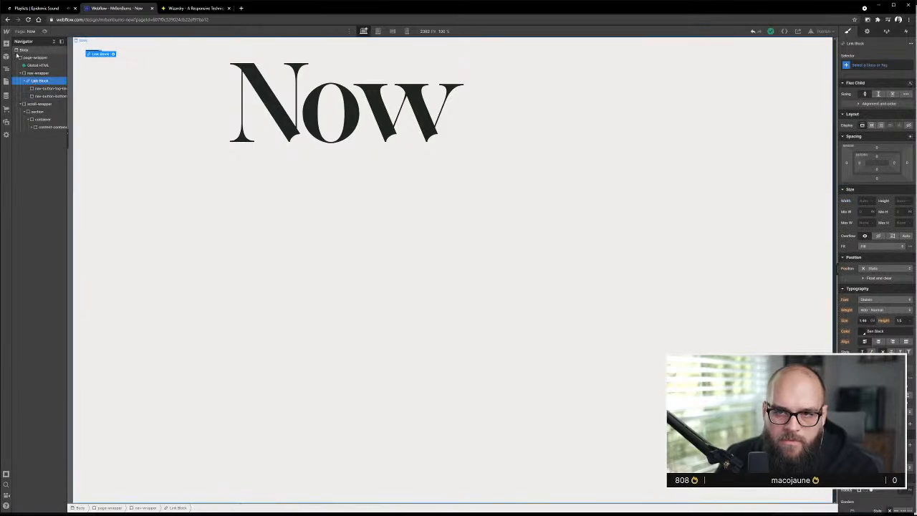
key("alt+Tab")
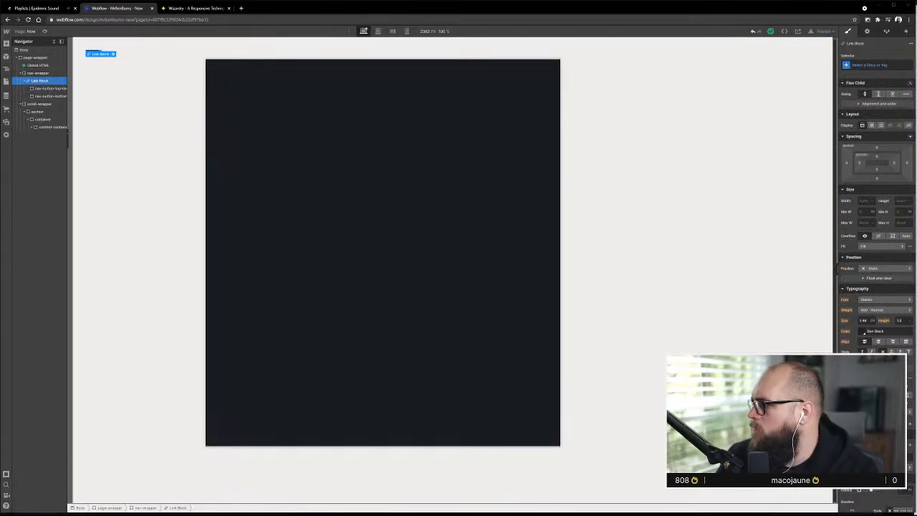
left_click(520, 63)
left_click(513, 45)
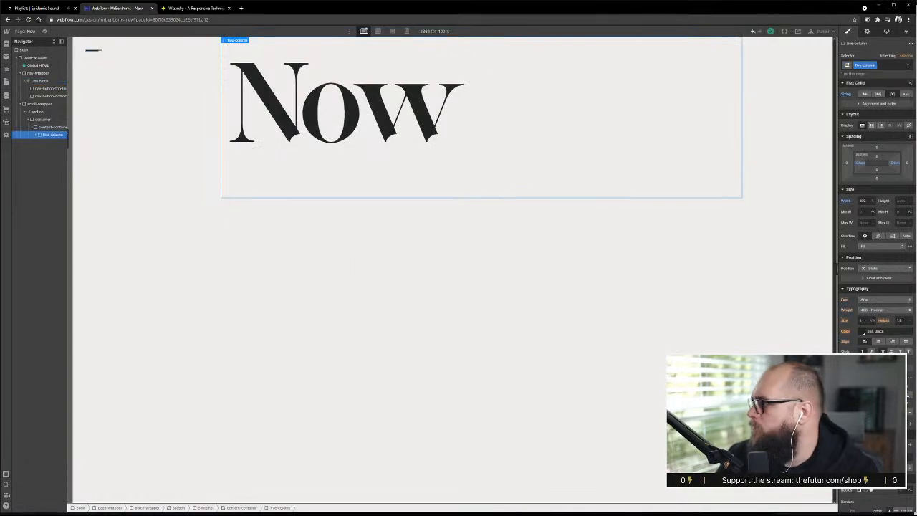
left_click_drag(916, 14, 645, 19)
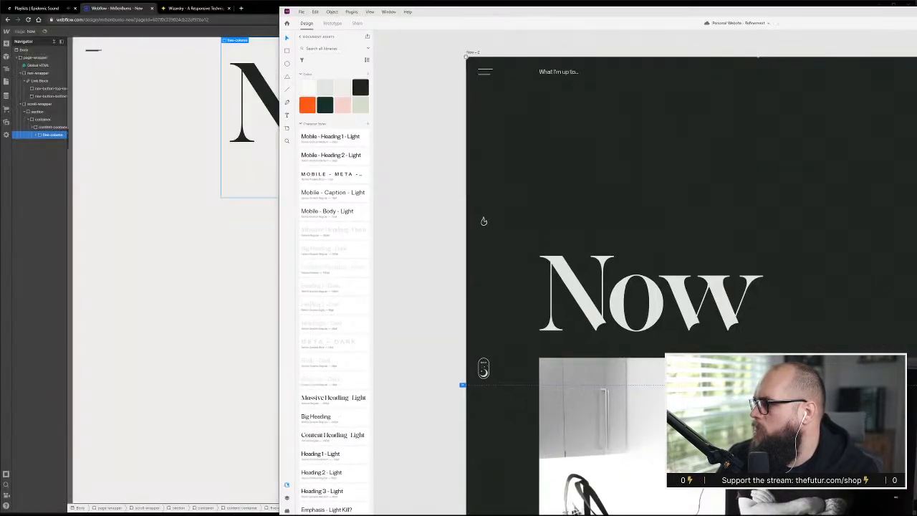
left_click_drag(916, 14, 721, 8)
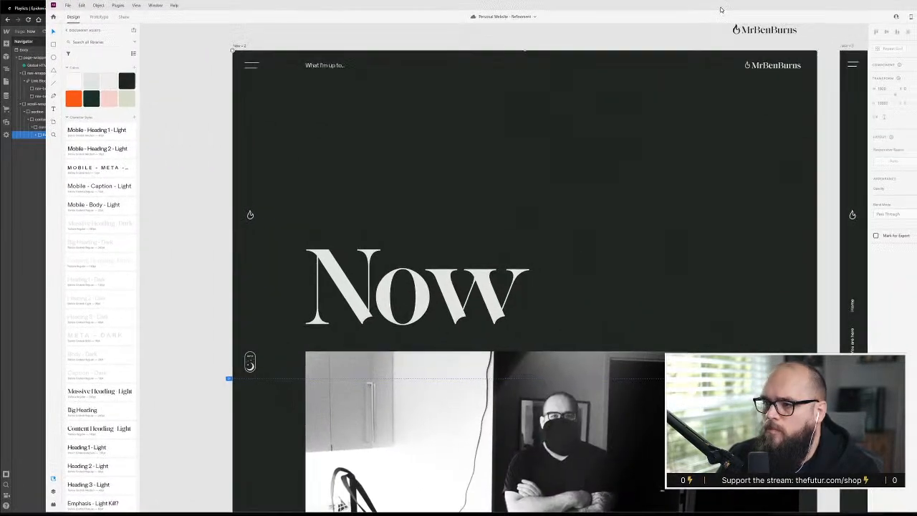
left_click(251, 66)
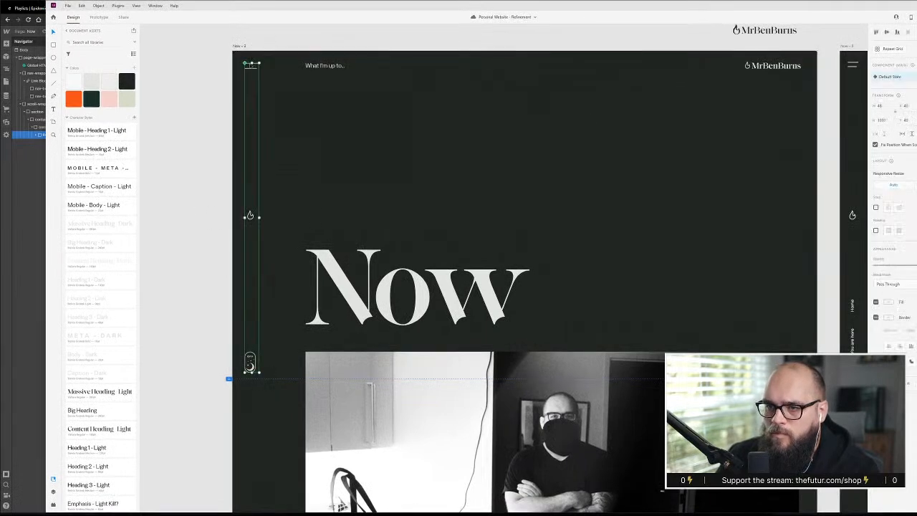
double_click(252, 66)
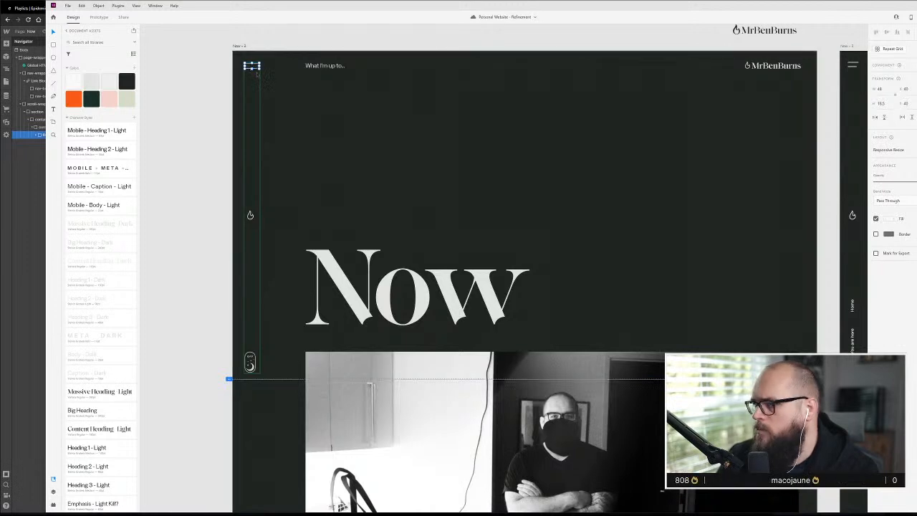
Inspect the dimensions of the menu icon's upper and lower lines in XD, then return to the Webflow page
scroll(252, 68, "up", 5)
scroll(254, 68, "up", 3)
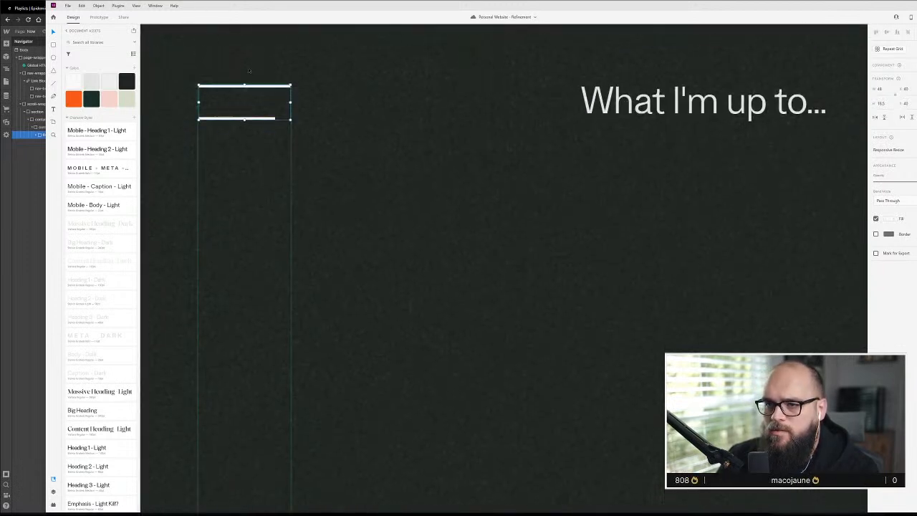
double_click(263, 89)
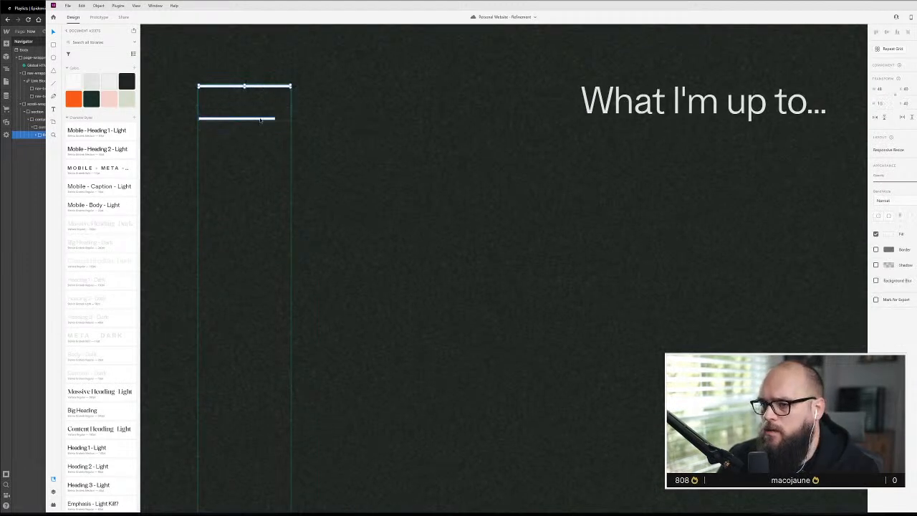
left_click(261, 120)
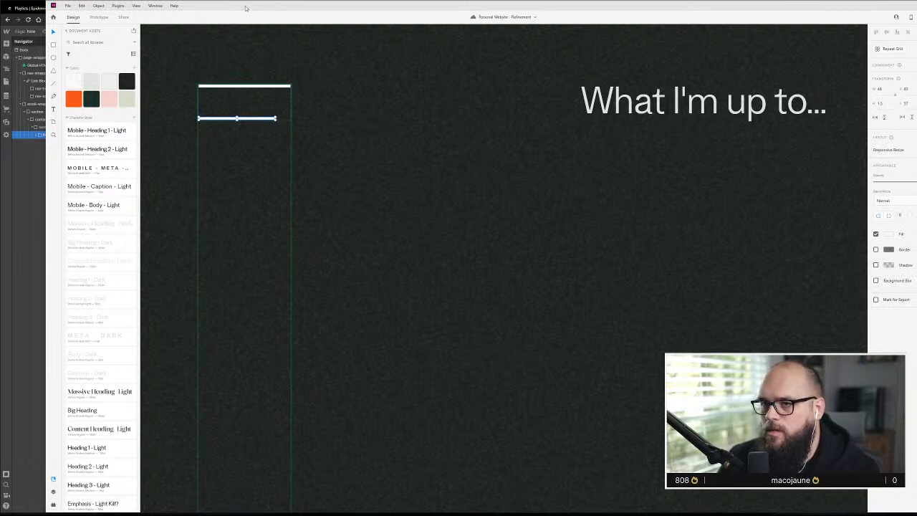
left_click(54, 224)
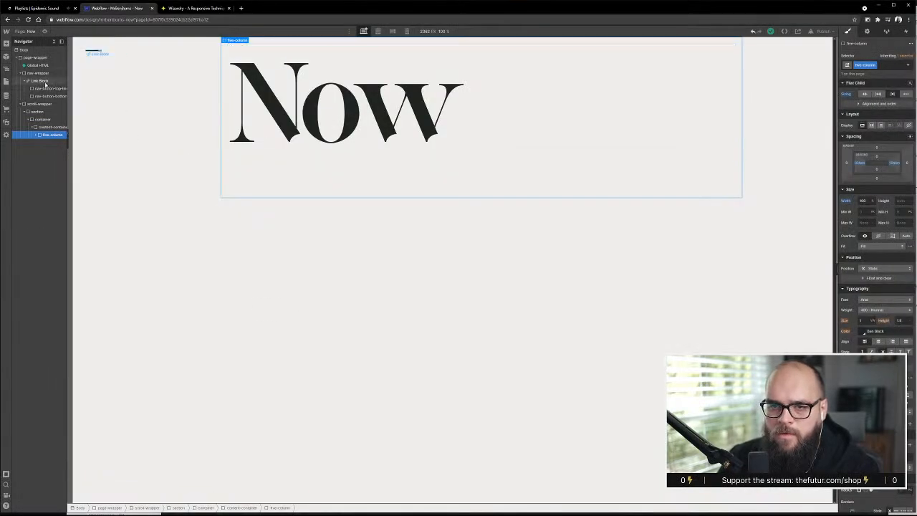
Add a div block inside the link block around both menu lines, and give the link block the class nav-button
left_click(6, 43)
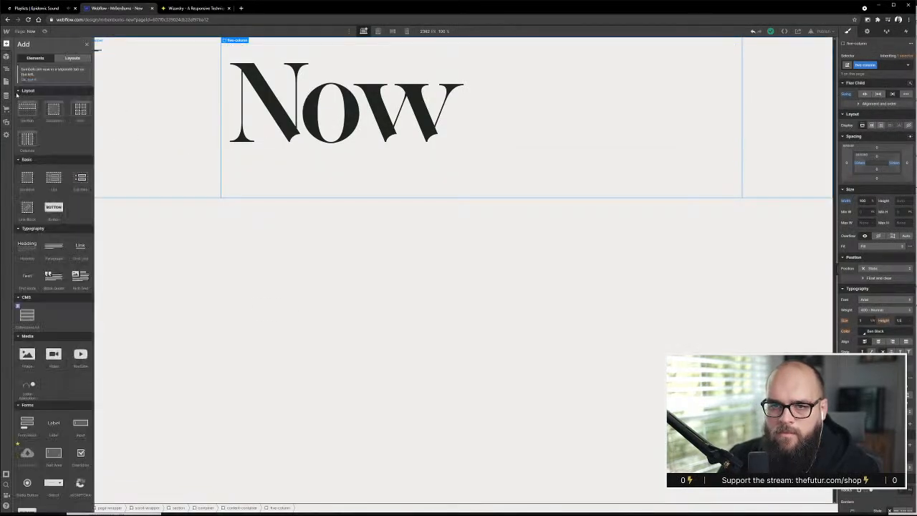
left_click_drag(21, 171, 43, 97)
left_click(45, 81)
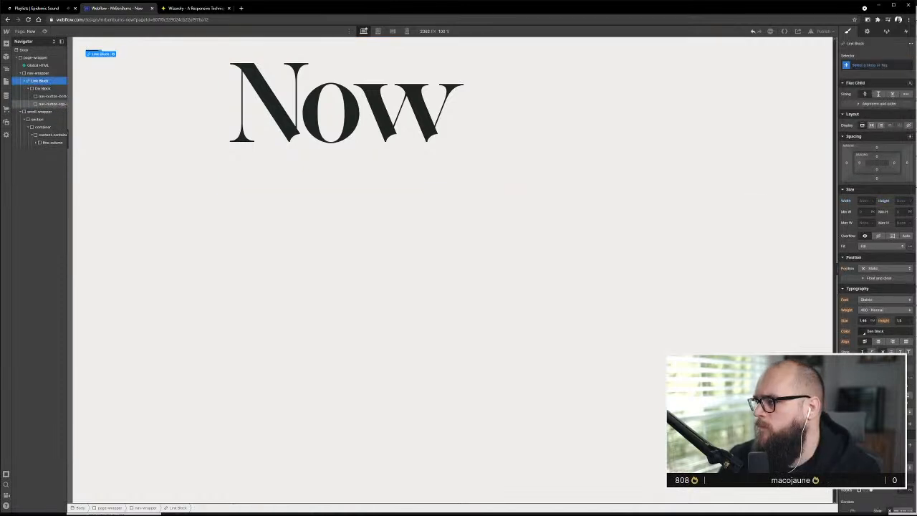
key("ctrl+Return")
type("nav-button")
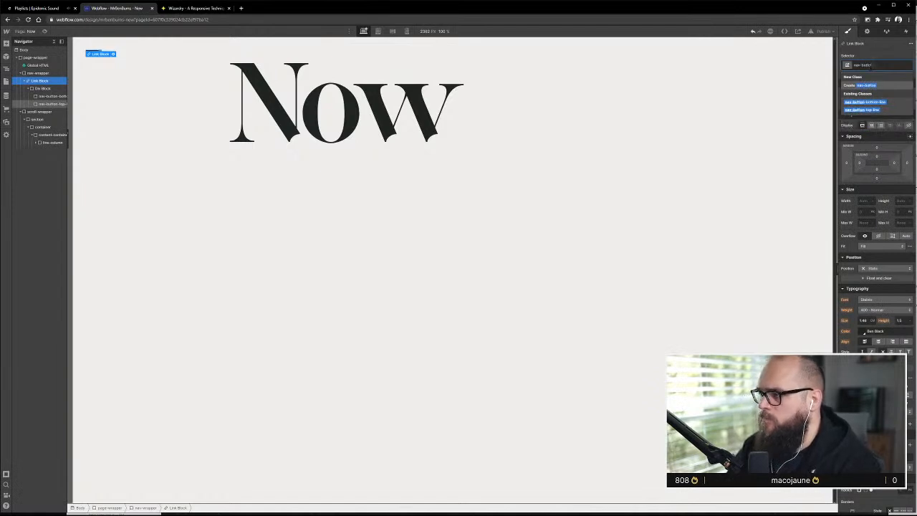
key("Return")
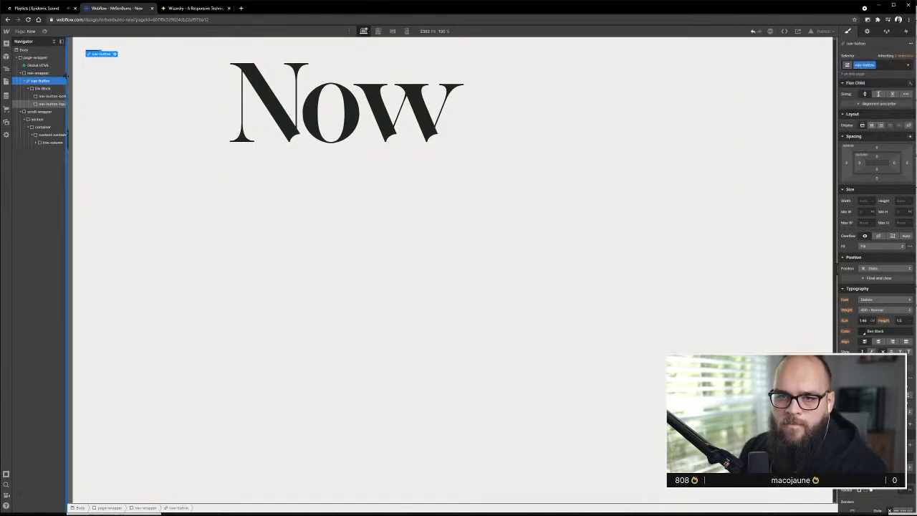
Give the new div block inside nav-button the class nav-button-container
left_click(58, 90)
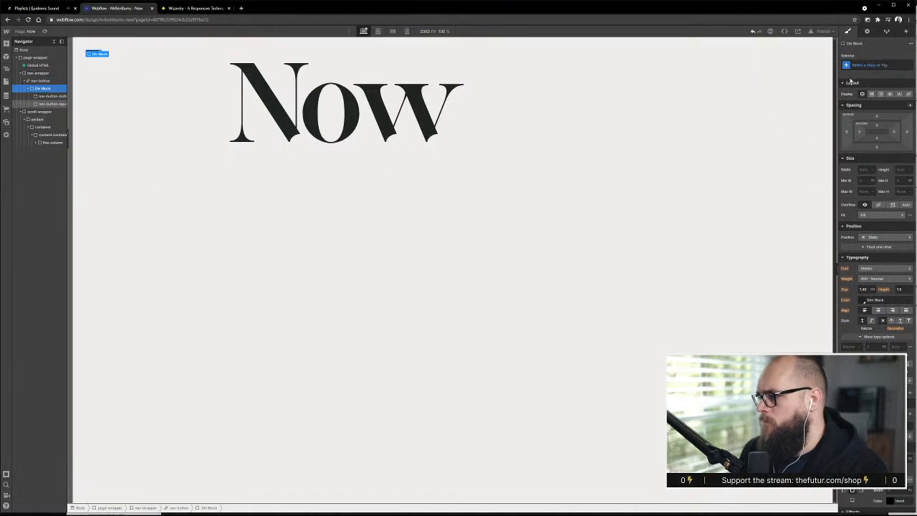
key("ctrl+Return")
type("nav-but")
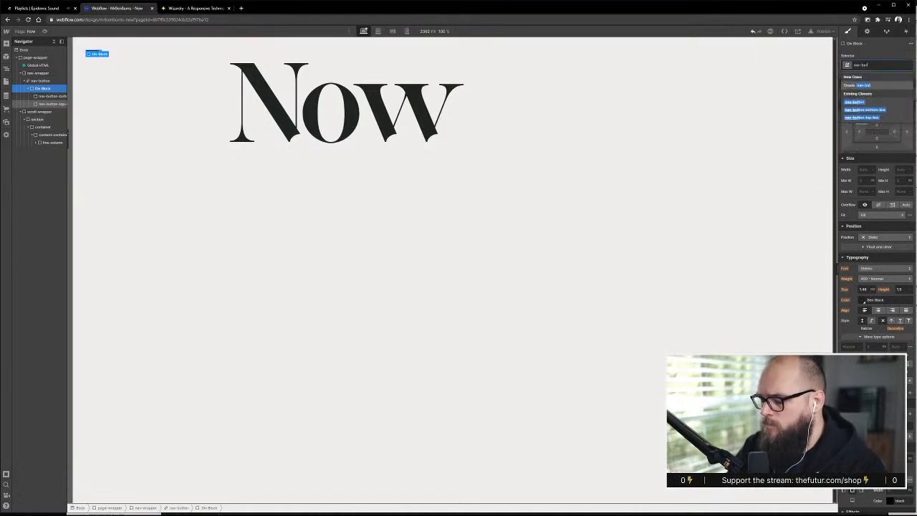
type("ton-container")
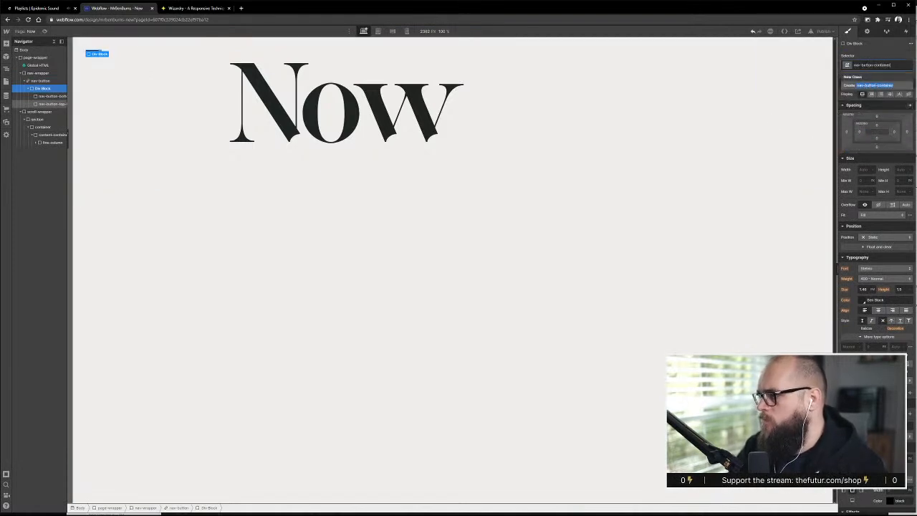
key("Return")
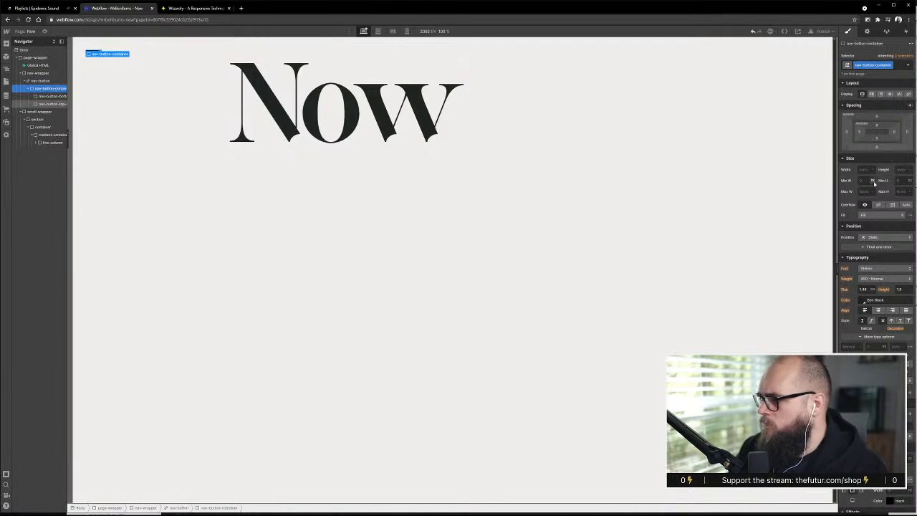
Size nav-button-container 48 px wide and 48 px high
left_click(865, 169)
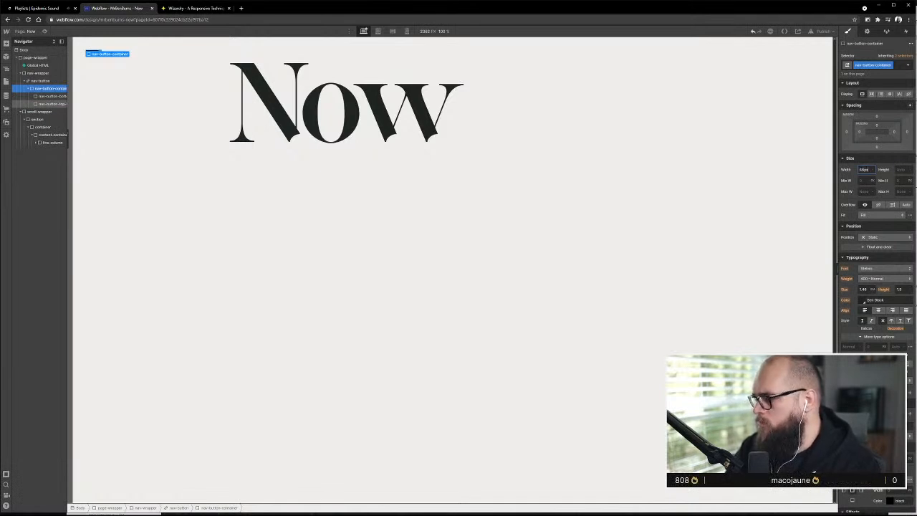
key("Tab")
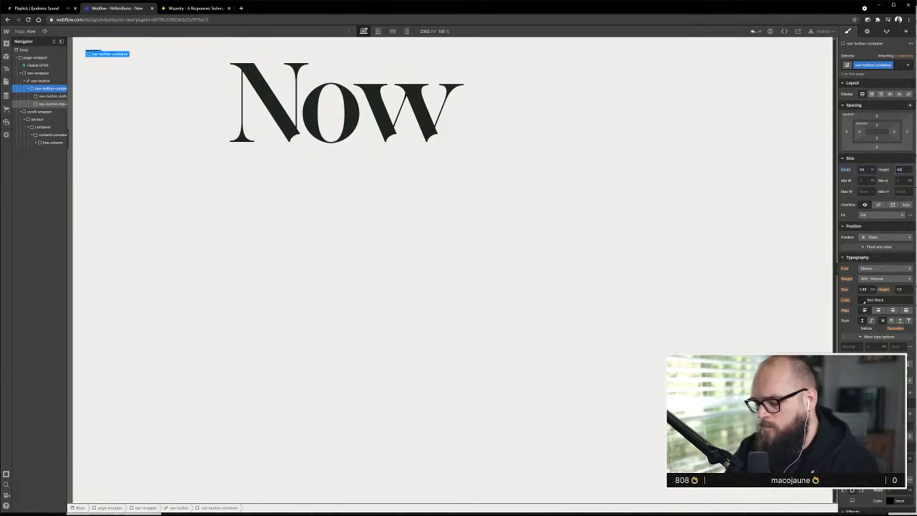
key("Return")
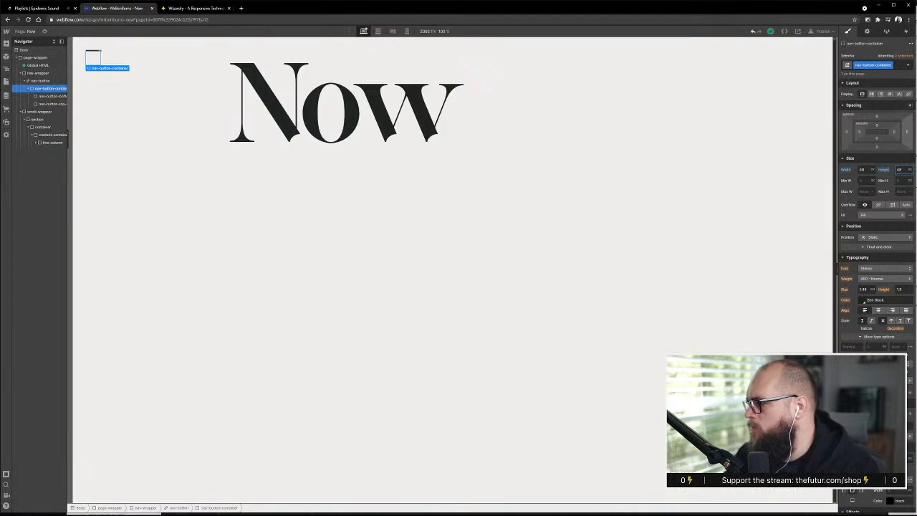
Check the menu icon group's height in XD, then set nav-button-container's height to 20 px in Webflow
key("alt+Tab")
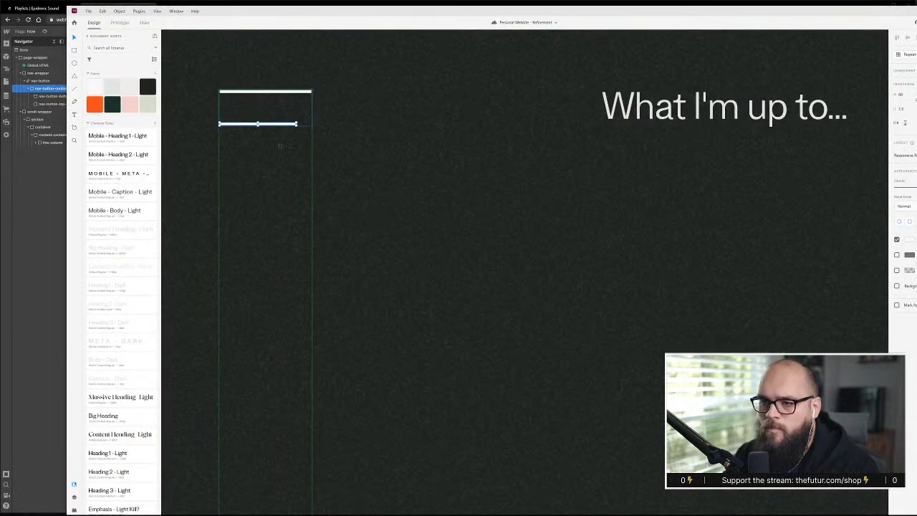
left_click(280, 147)
double_click(280, 126)
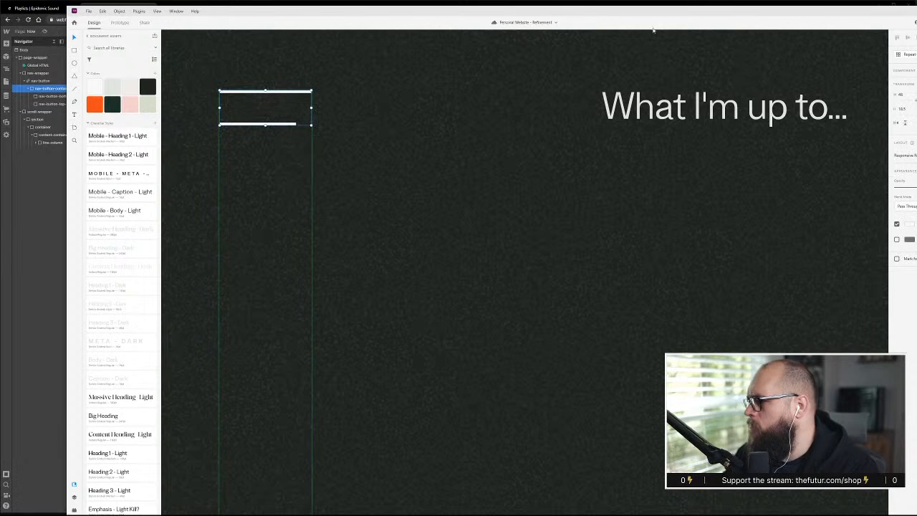
left_click(42, 245)
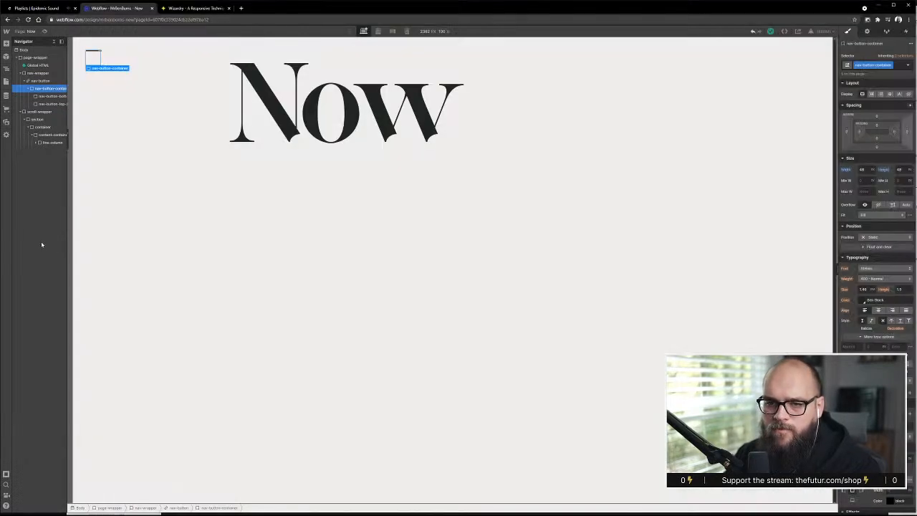
left_click(900, 169)
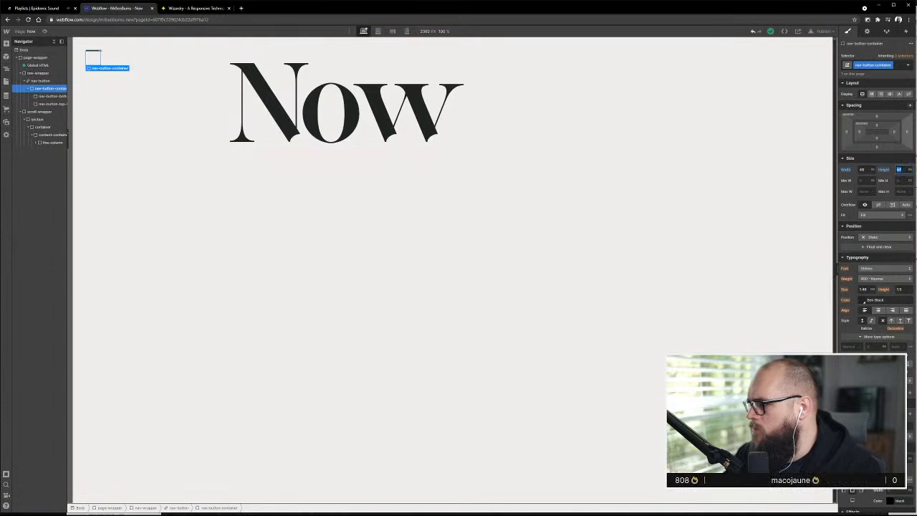
type("20")
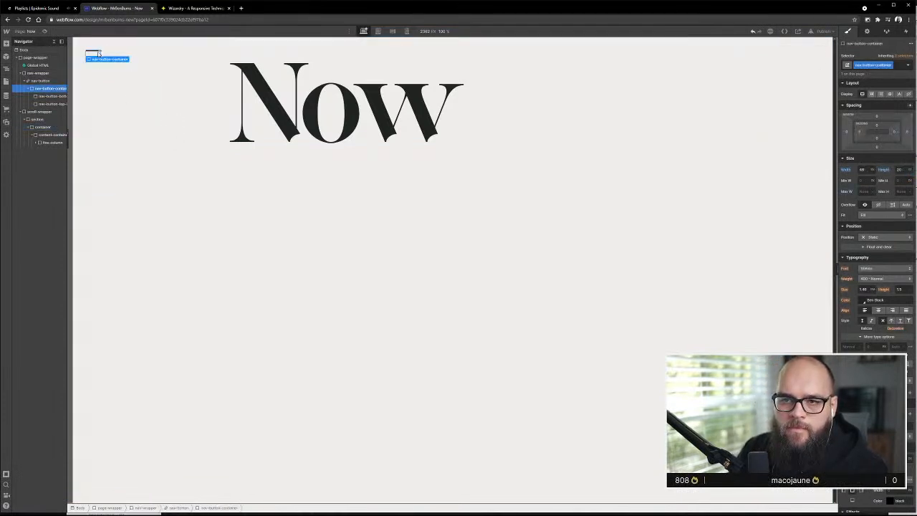
Make nav-button-container a vertical flexbox with its children justified with space between
left_click(872, 94)
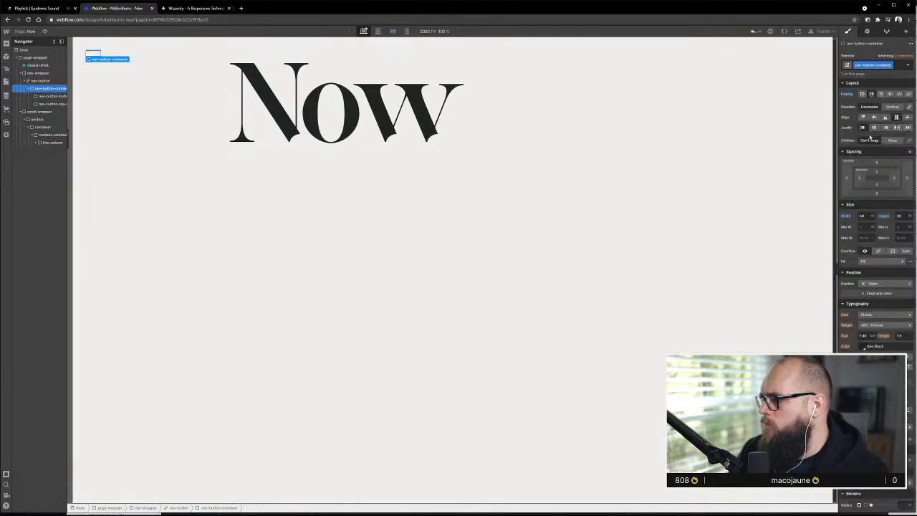
left_click(892, 107)
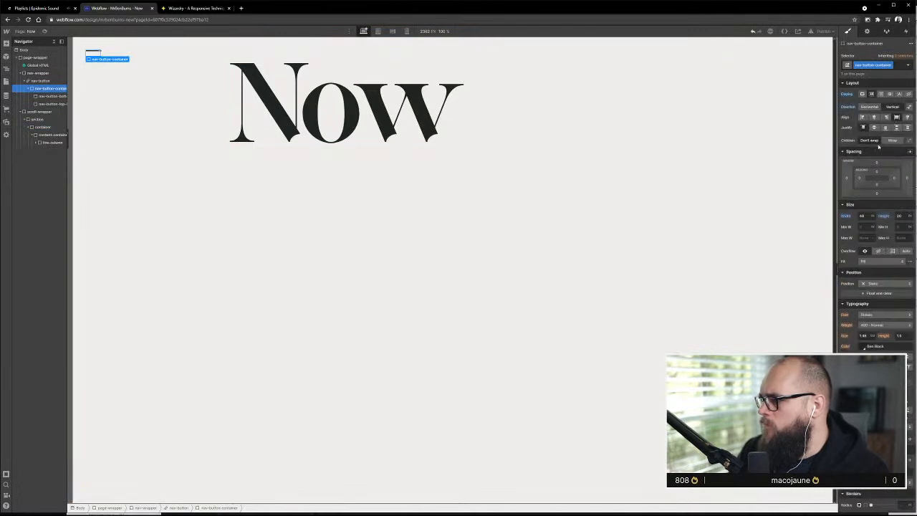
left_click(897, 128)
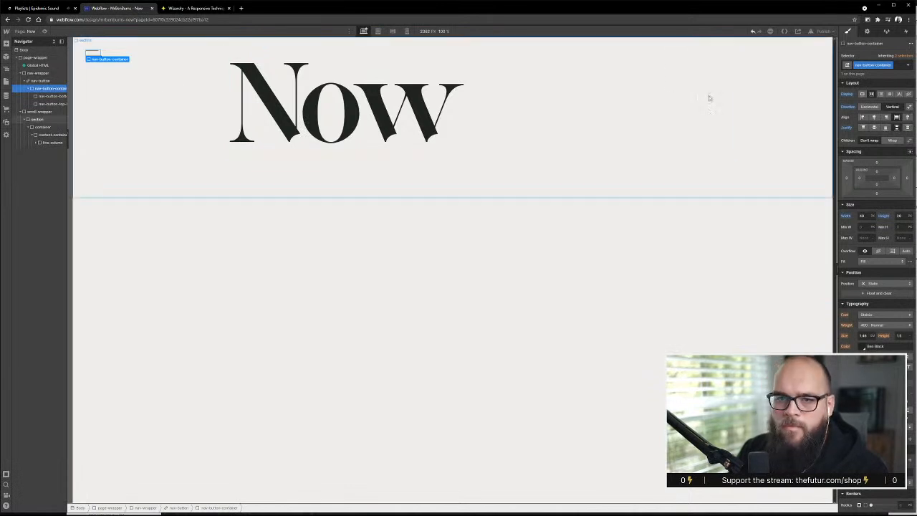
Move nav-button-top-line above nav-button-bottom-line in the container and set the top line's width to 48 px
left_click_drag(44, 105, 46, 100)
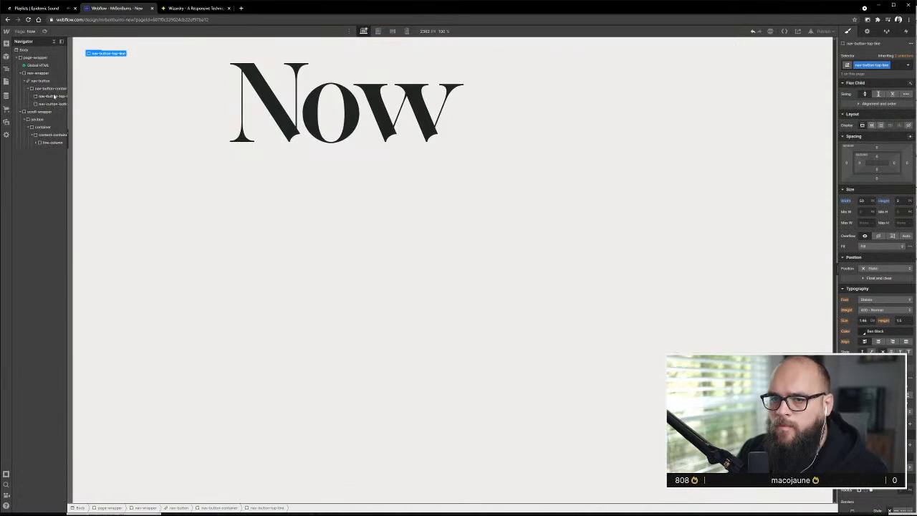
left_click(863, 201)
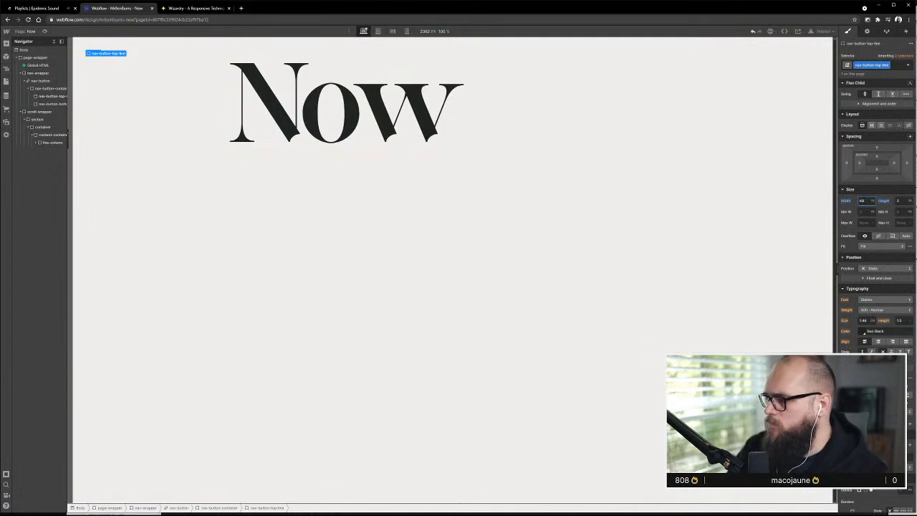
left_click(44, 105)
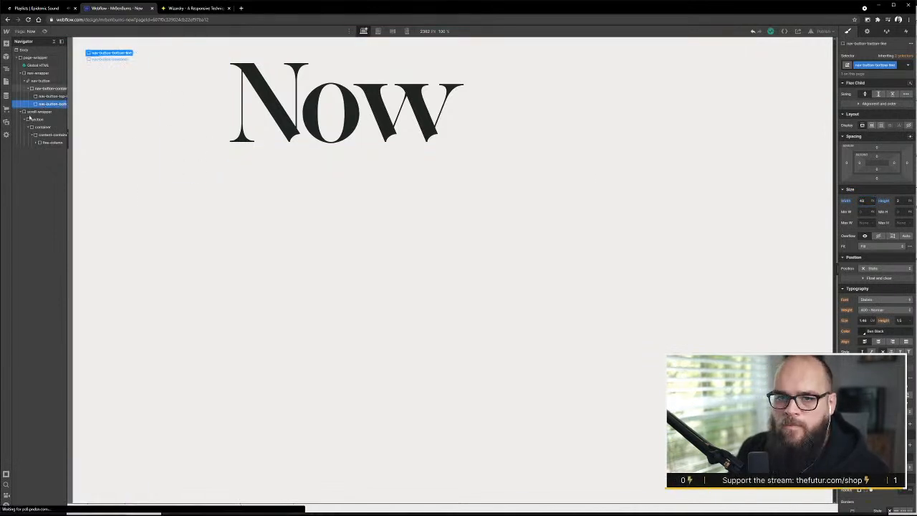
Switch to the XD design, select the flame icon and choose SVG as the format for exporting it
left_click(251, 147)
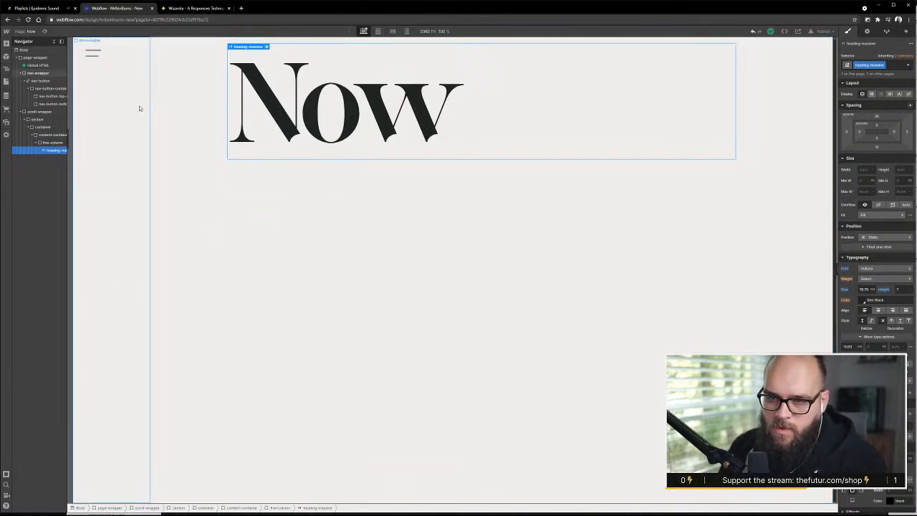
left_click(30, 81)
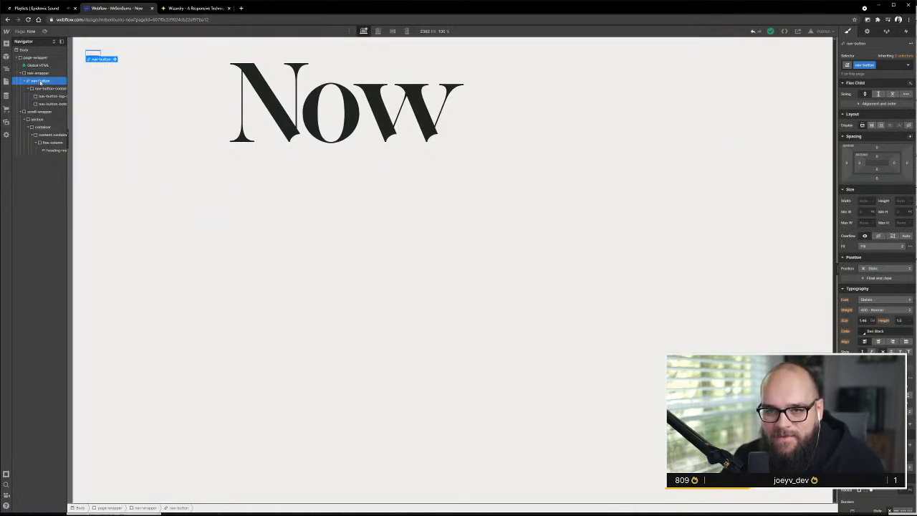
key("alt+Tab")
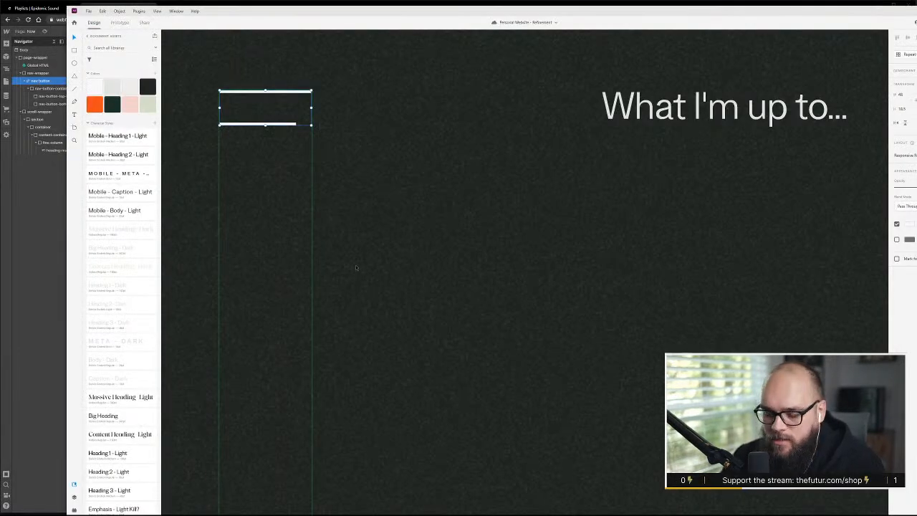
scroll(354, 268, "down", 7)
scroll(351, 343, "up", 4)
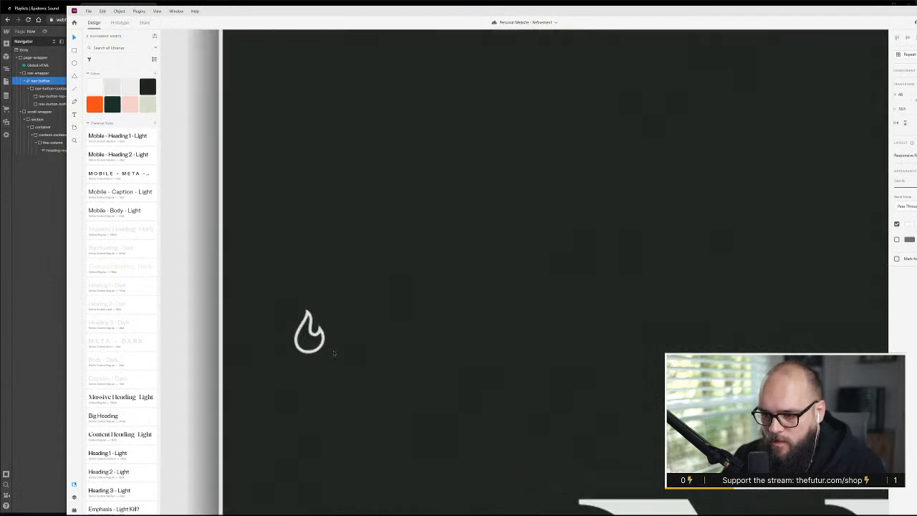
left_click(309, 332)
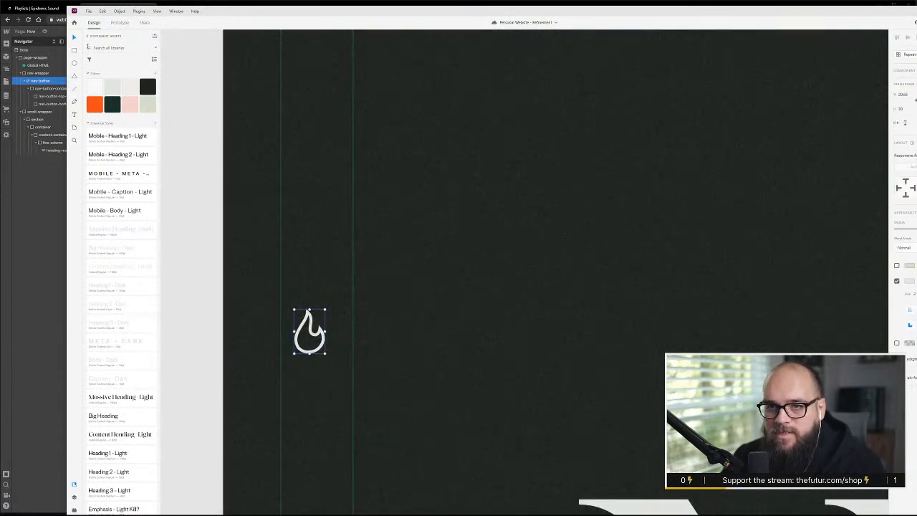
left_click(88, 11)
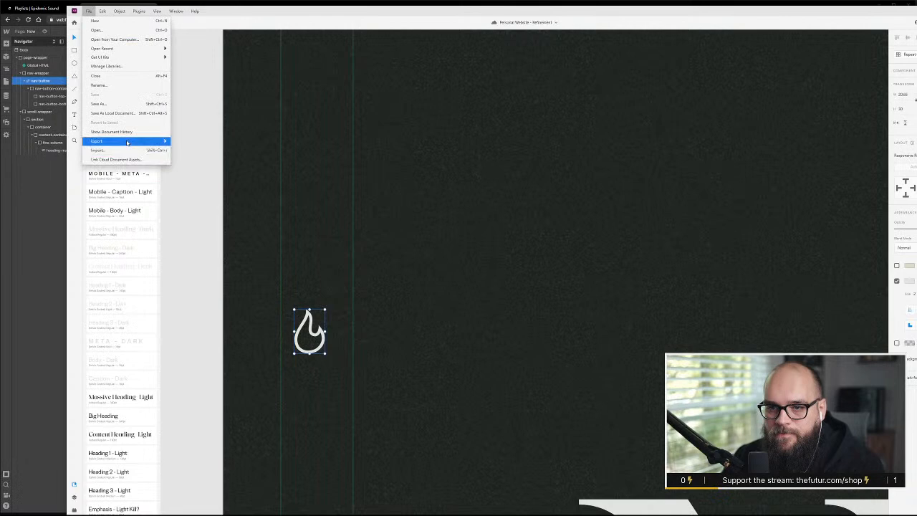
mouse_move(128, 142)
left_click(203, 152)
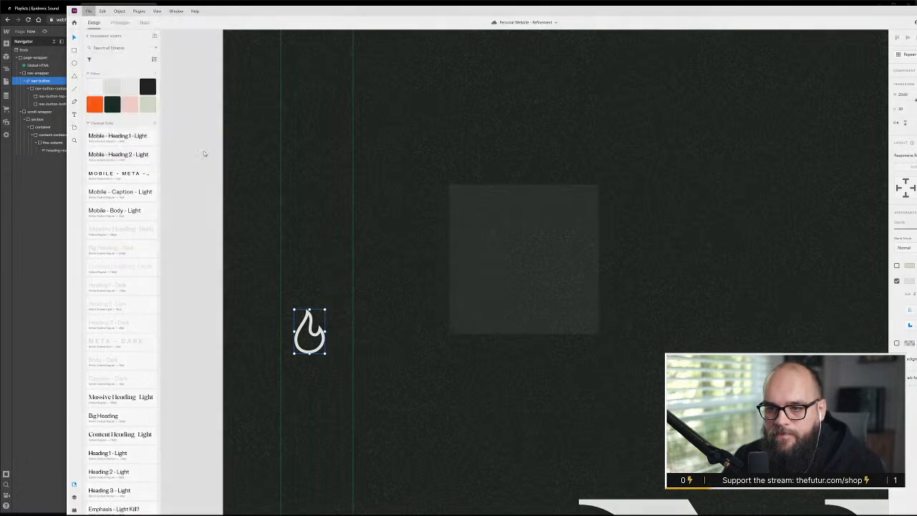
left_click(500, 216)
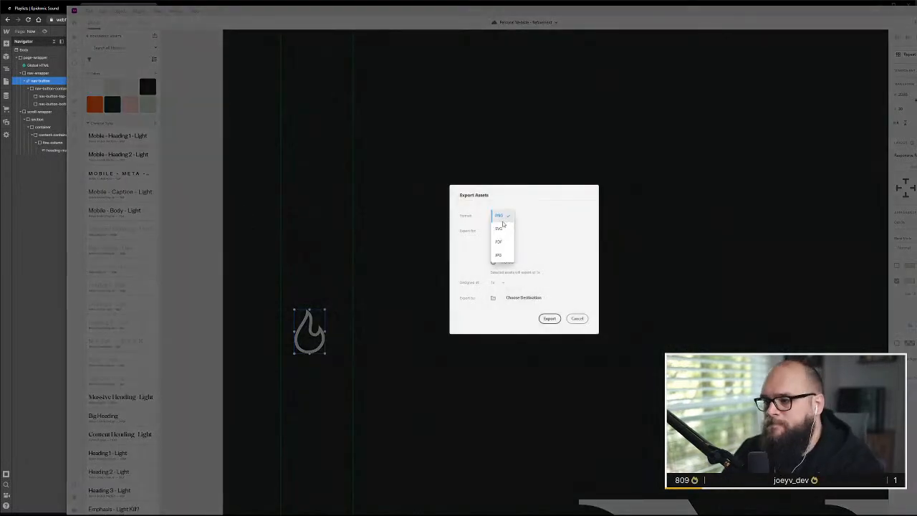
left_click(499, 226)
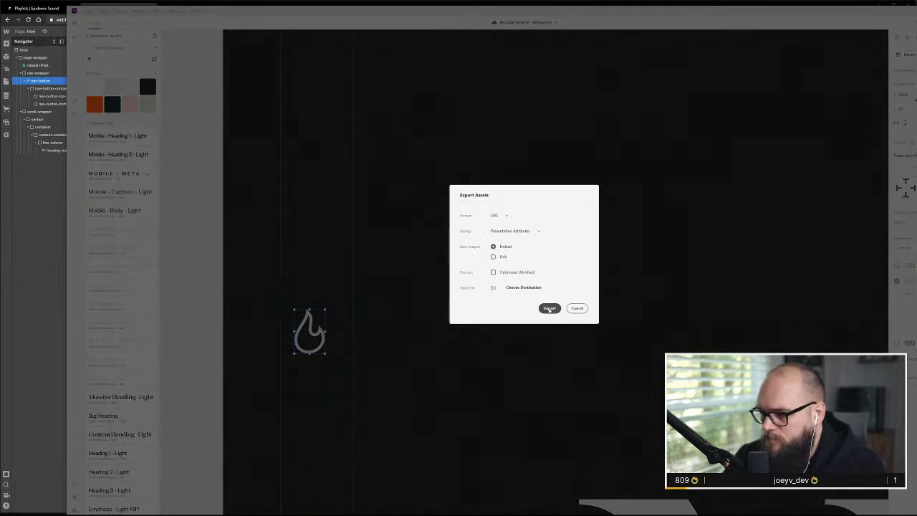
Choose the Desktop folder as the destination and export the flame icon there
left_click(523, 288)
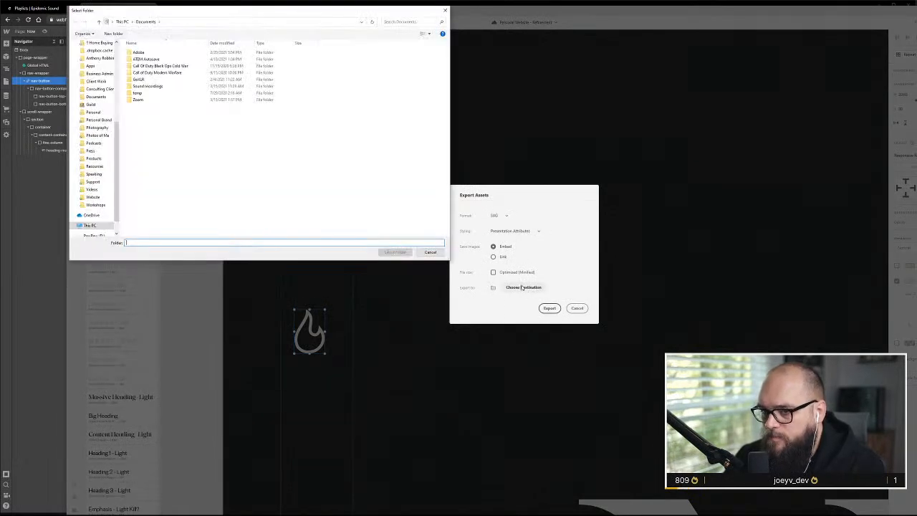
scroll(101, 138, "up", 7)
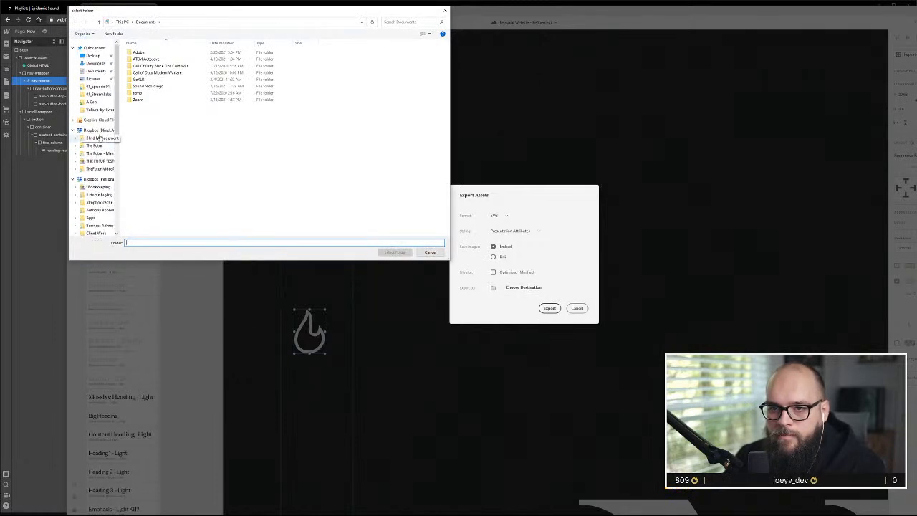
left_click(94, 56)
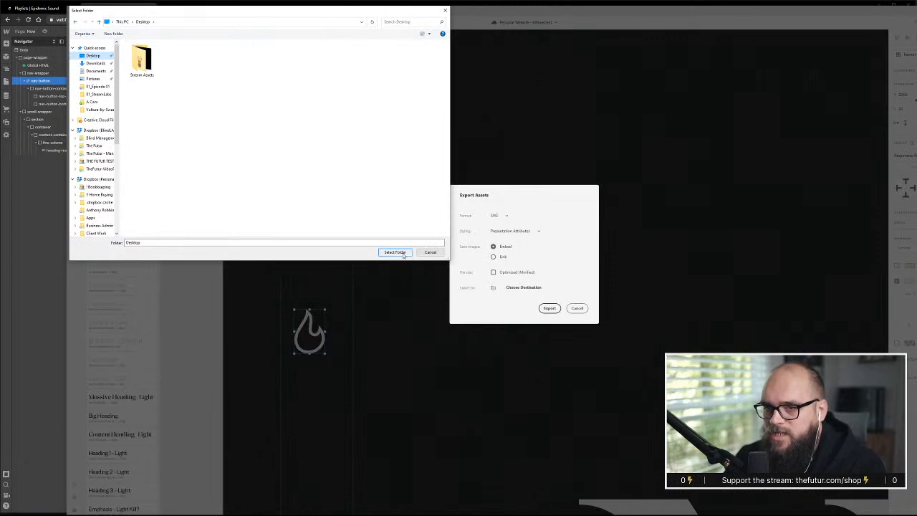
left_click(395, 252)
left_click(558, 311)
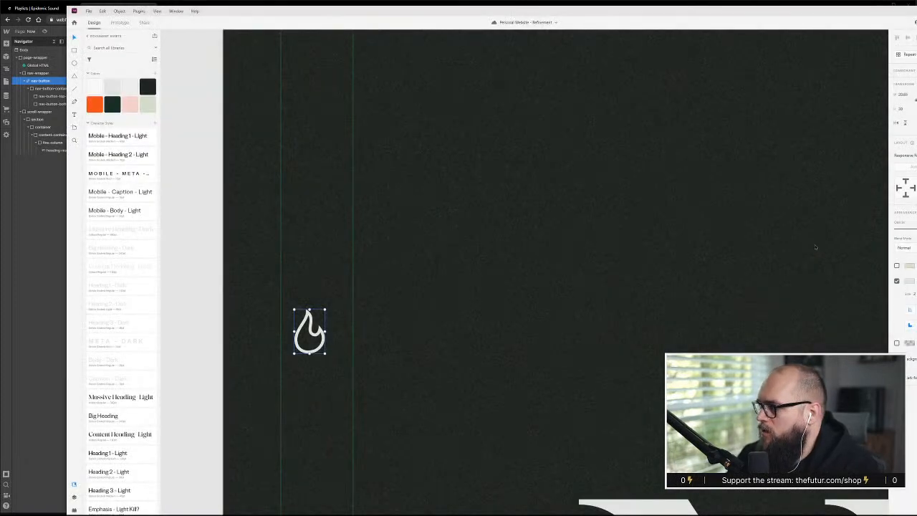
Return to Webflow with the desktop exposed and rename the exported flame file to the site owner's hyphenated name followed by "-flame-logo"
left_click(52, 237)
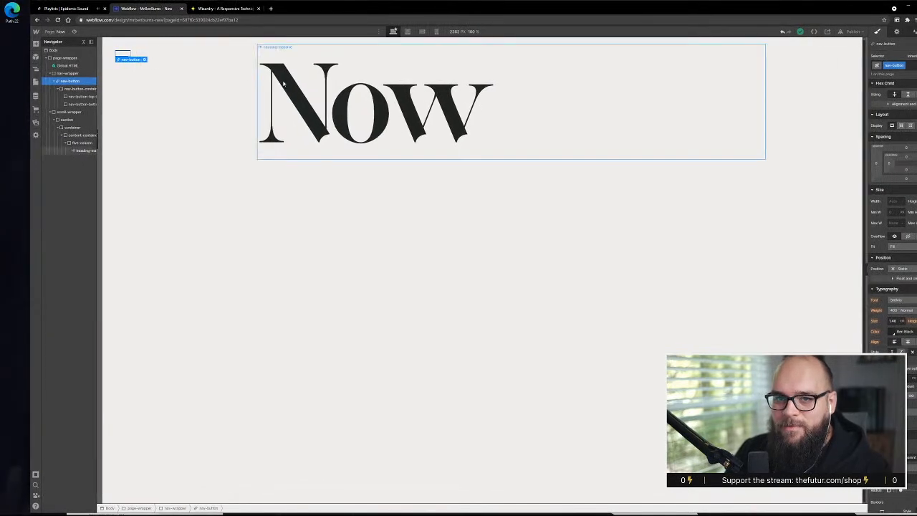
left_click(12, 20)
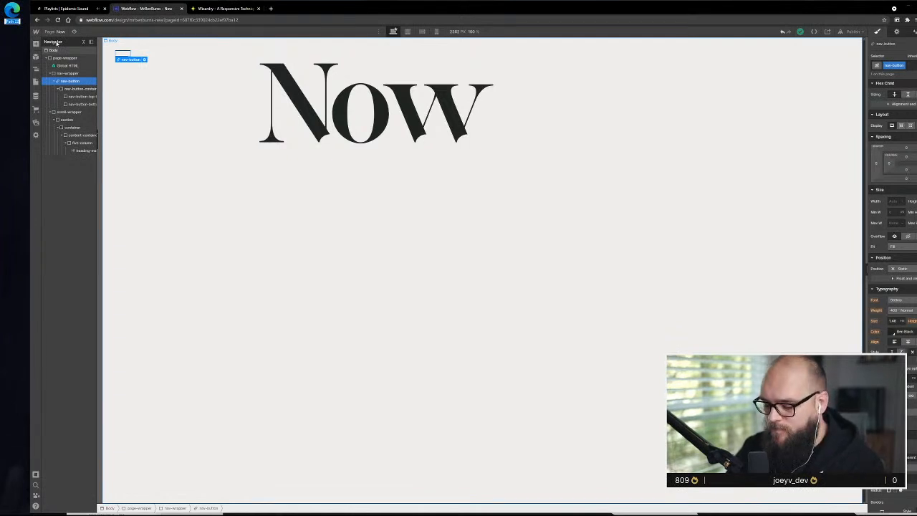
type("ben-burns-fla")
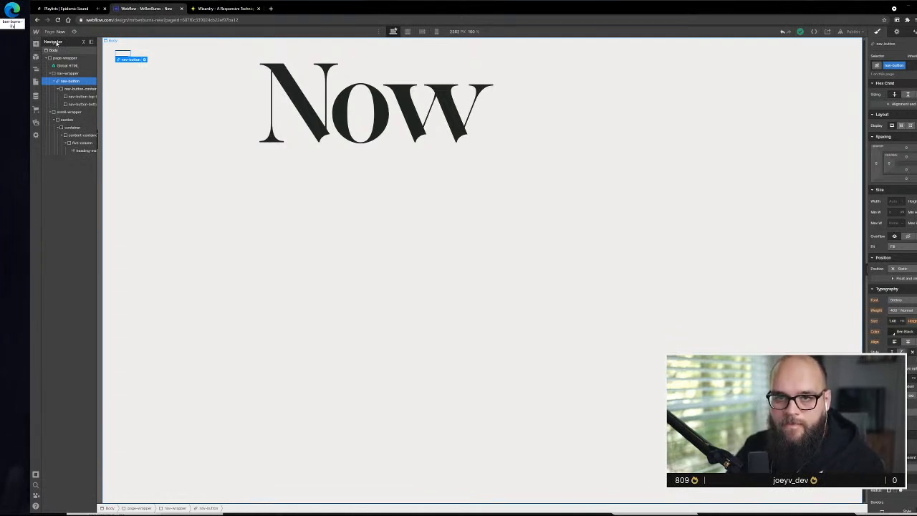
type("me-logo")
key("Return")
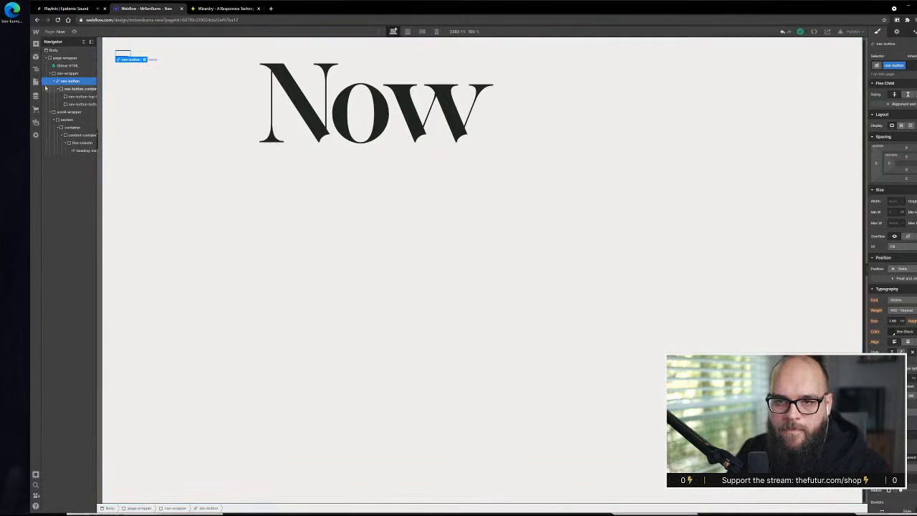
Try to shorten the exported file's name on the desktop to flame-logo
left_click(36, 82)
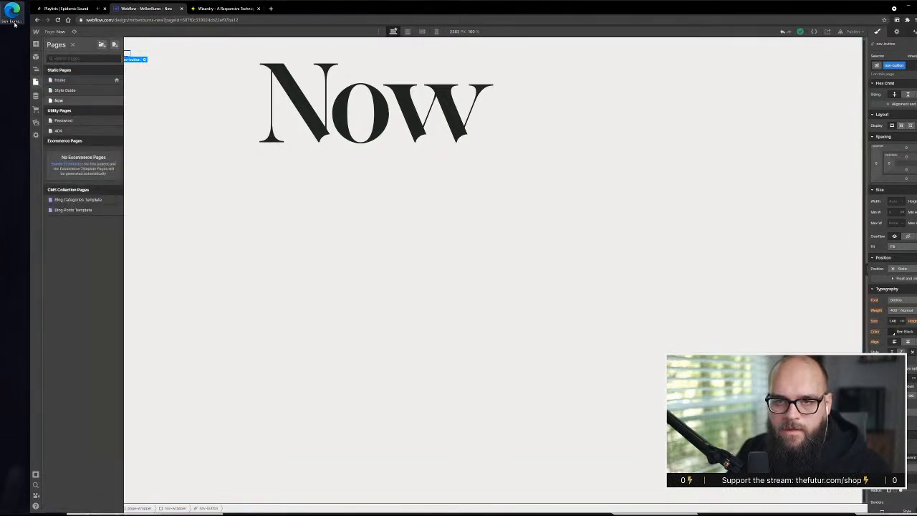
key("F2")
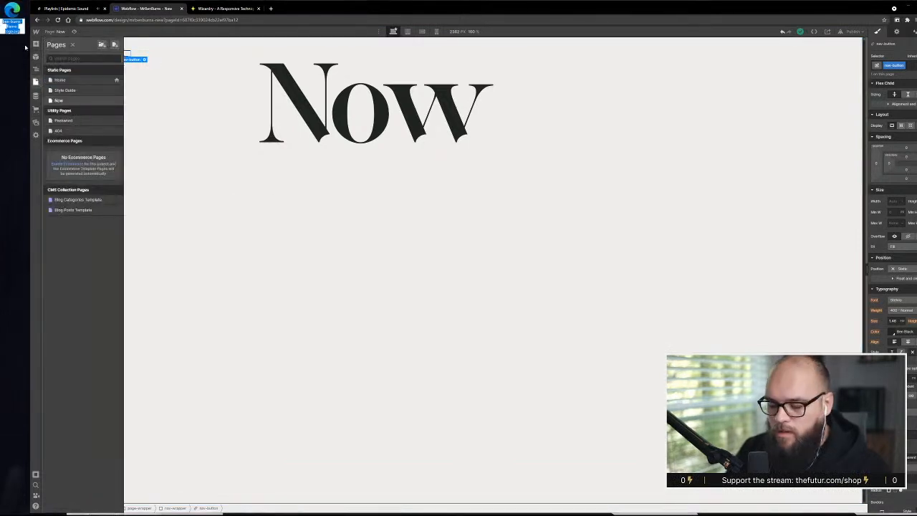
type("flame-logo")
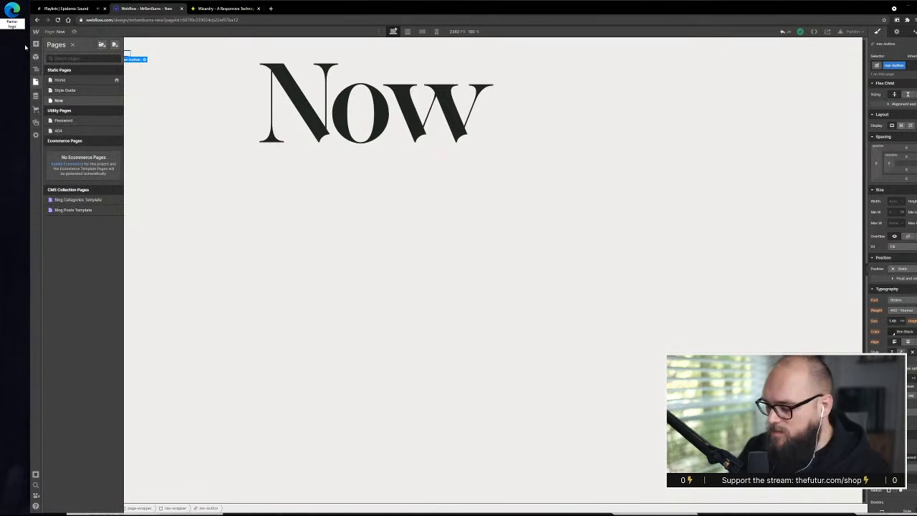
key("Return")
left_click(62, 258)
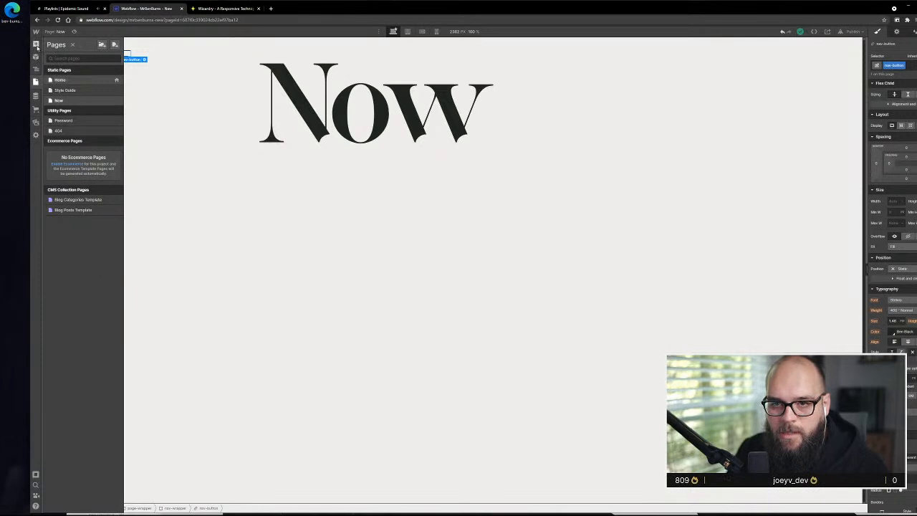
Add an Image element below nav-button in nav-wrapper and upload the exported flame SVG from the desktop as its source
left_click(36, 44)
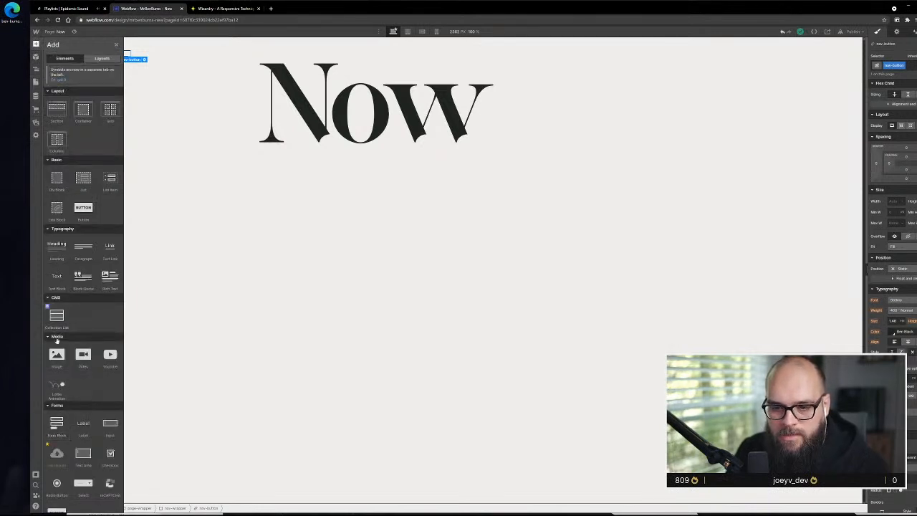
left_click_drag(56, 354, 135, 138)
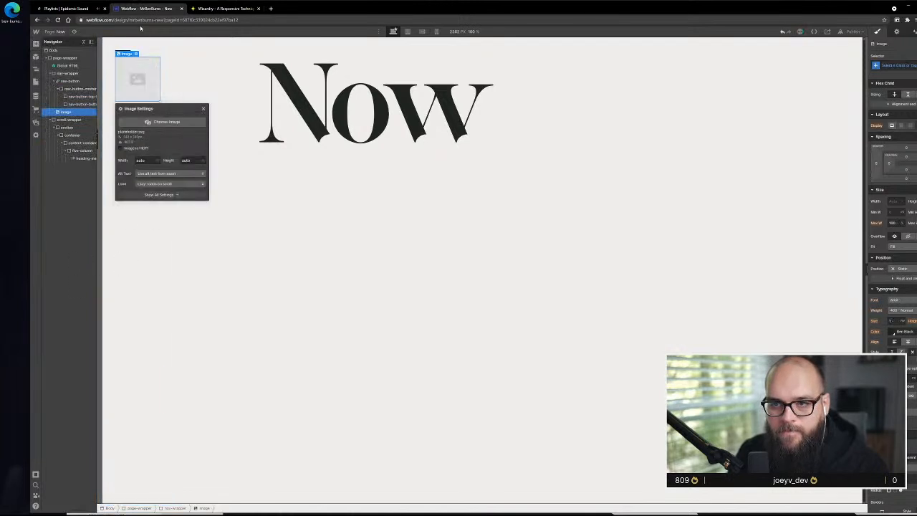
left_click(159, 122)
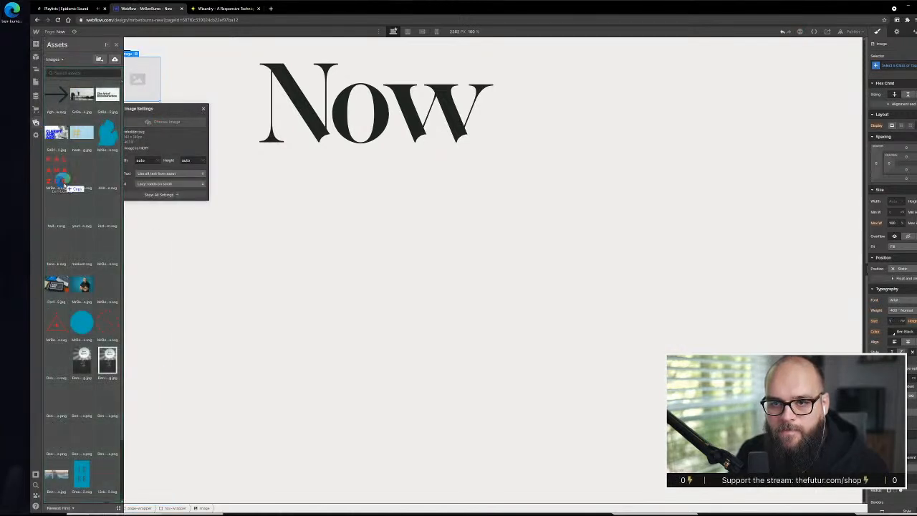
left_click(75, 246)
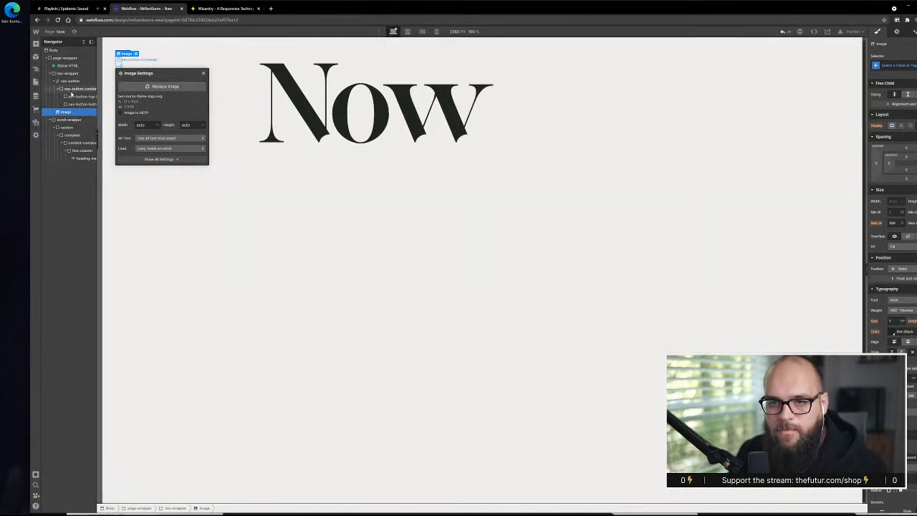
Nest the flame image in a new Div Block inside nav-wrapper and place that block at the lower end of the side navigation
left_click(36, 44)
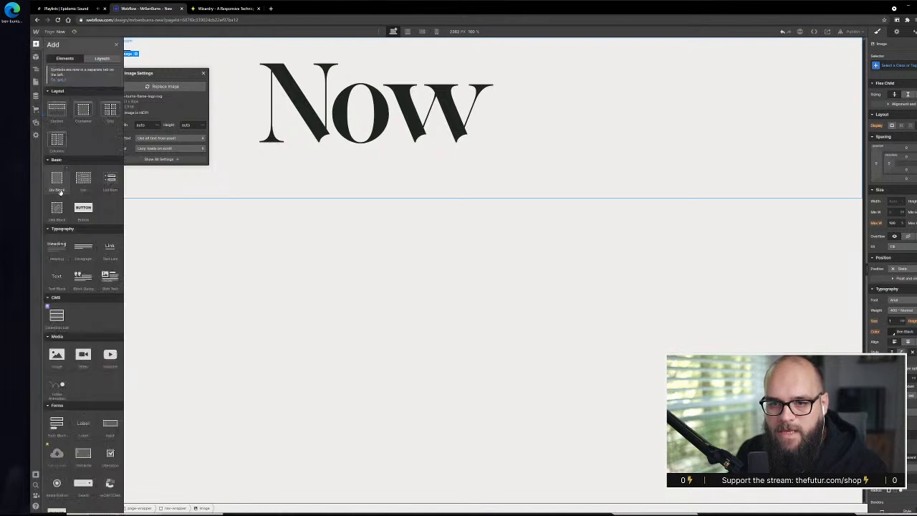
left_click_drag(59, 185, 67, 121)
left_click(76, 73)
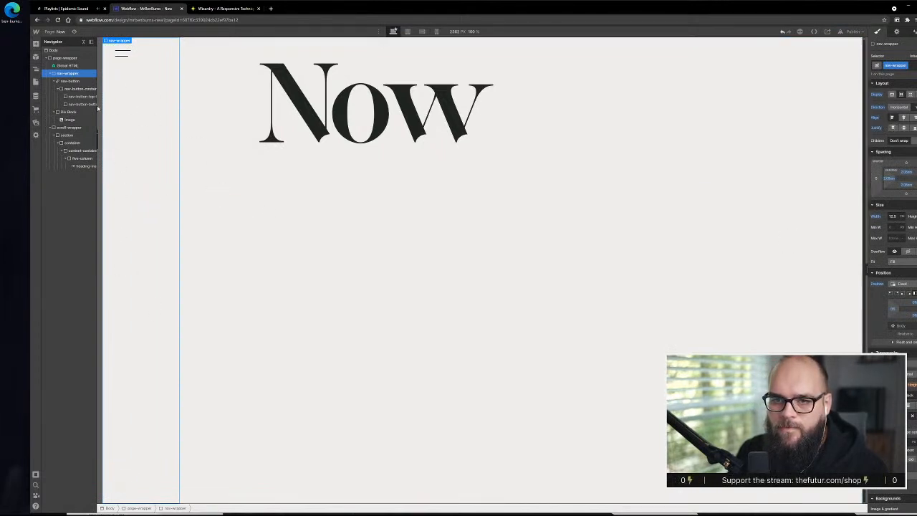
Inspect the flame image's settings, including its file and dimensions
left_click(67, 119)
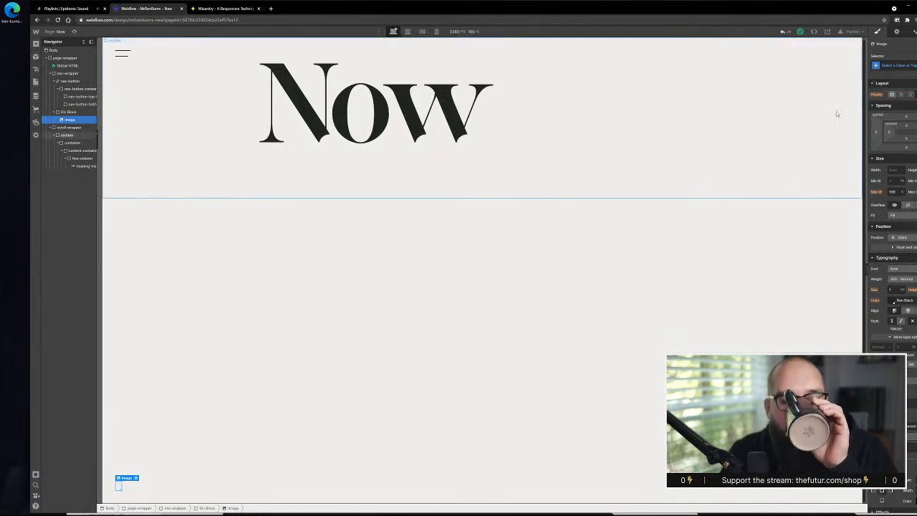
left_click(136, 479)
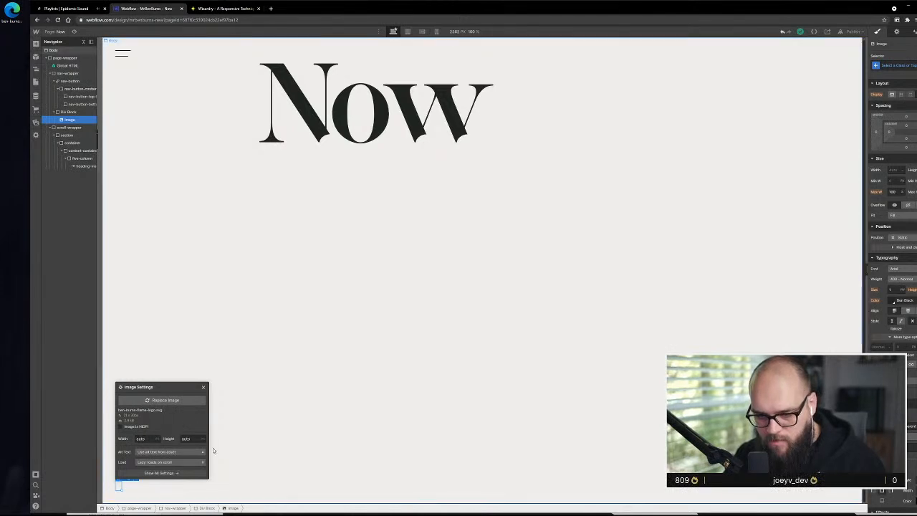
left_click(123, 414)
left_click(126, 485)
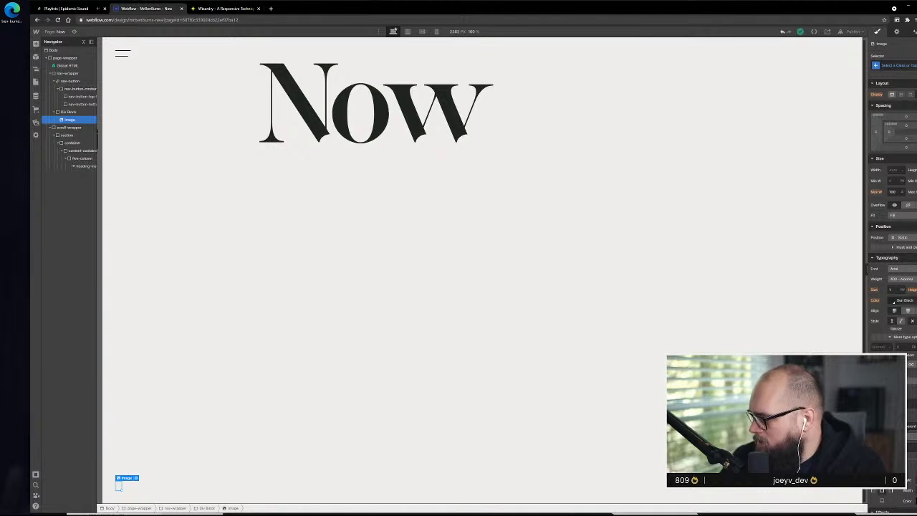
Give the flame image the class nav-logo and apply a dark background color to it
left_click(891, 63)
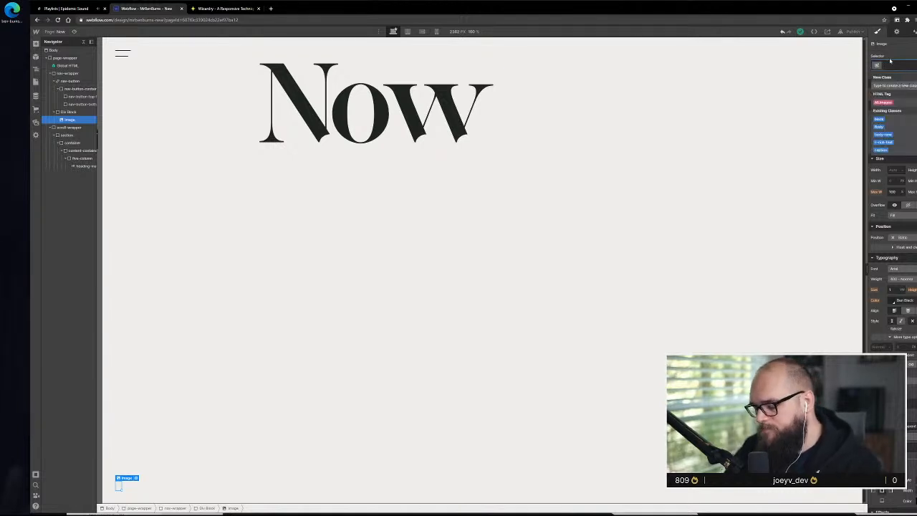
type("nav-logo")
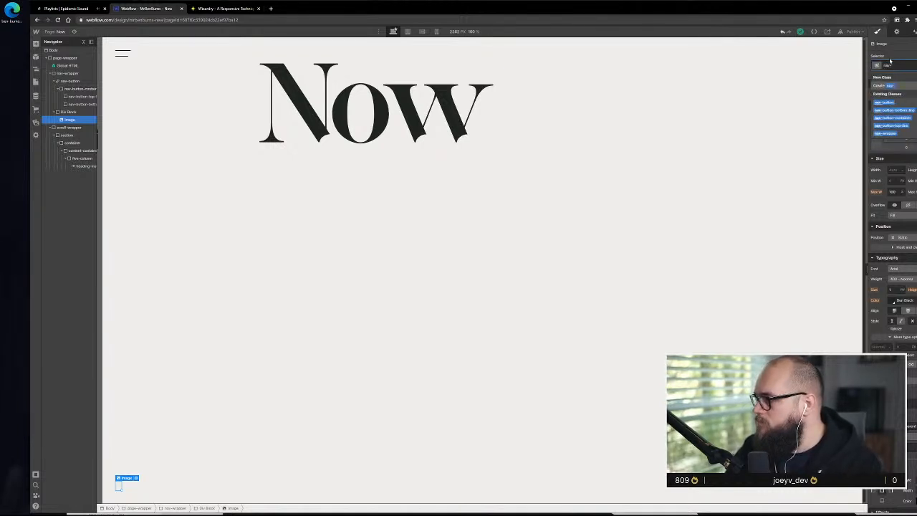
key("Return")
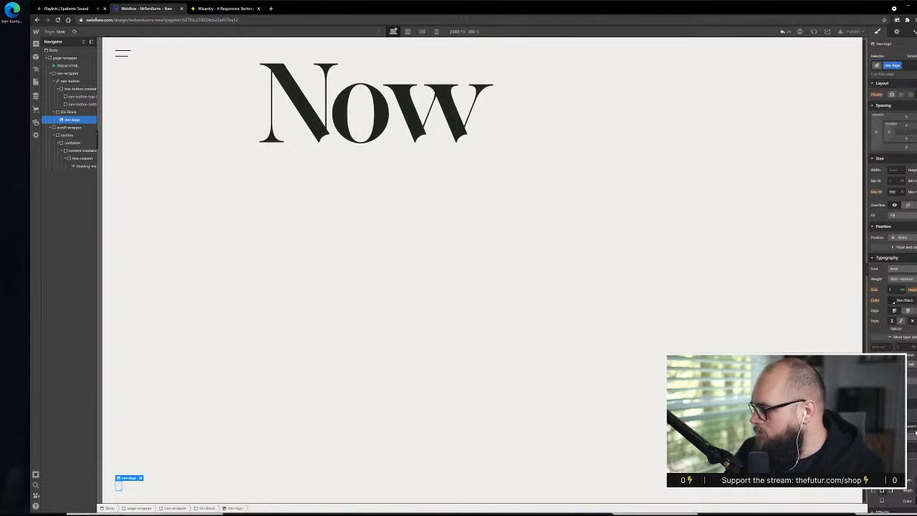
left_click(892, 299)
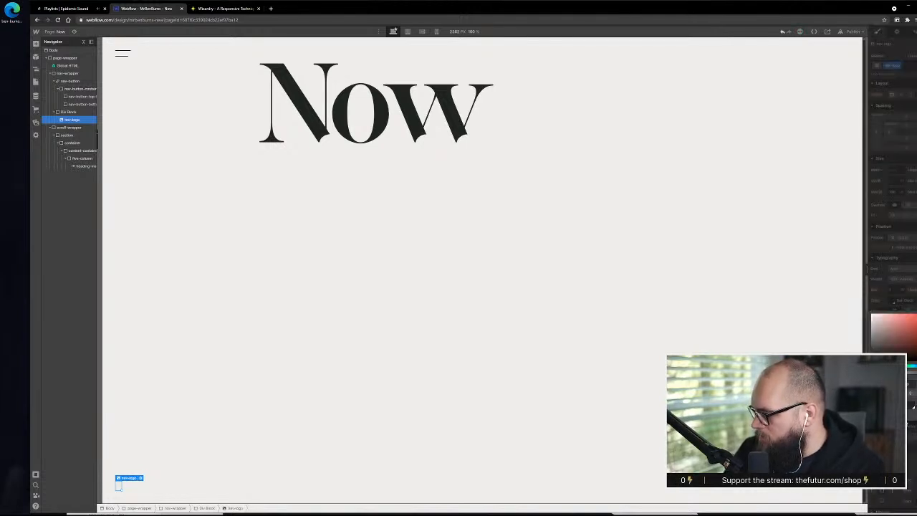
left_click(912, 407)
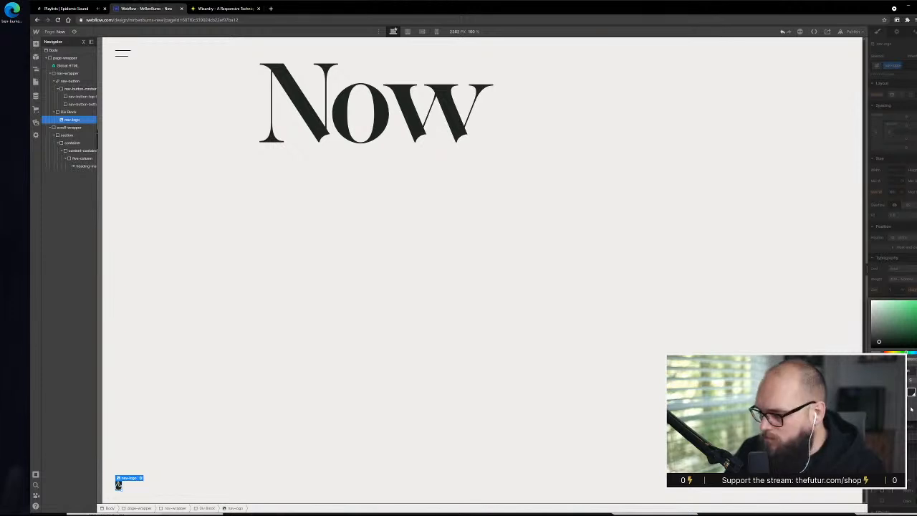
Drop the dark background color from nav-logo and try the Ben Black font color on the flame instead
left_click(894, 300)
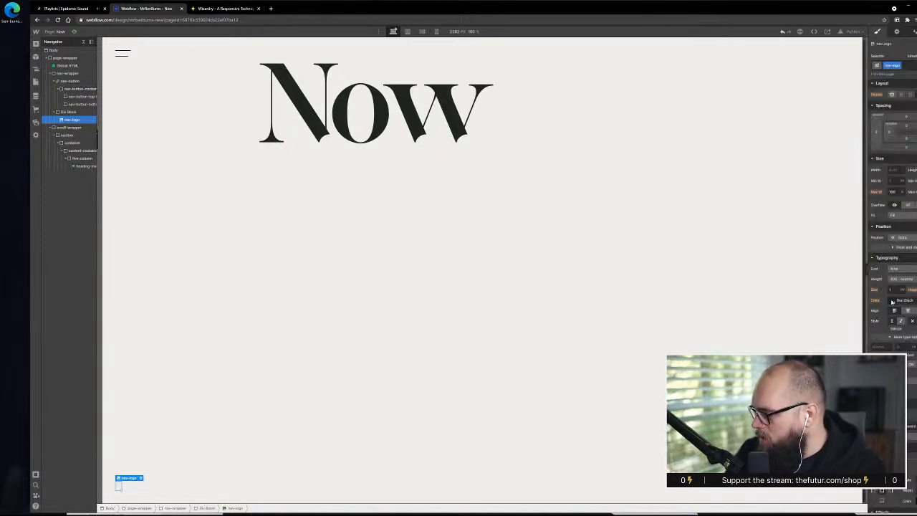
left_click(892, 301)
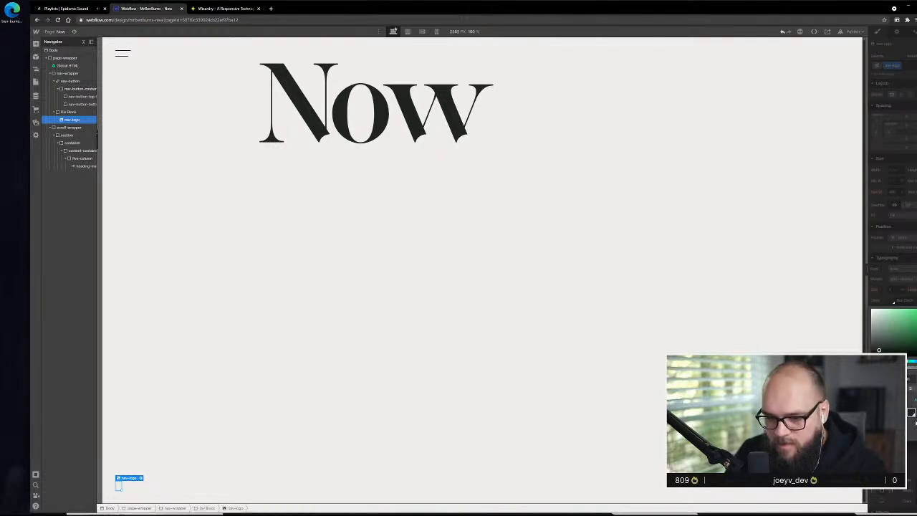
left_click(893, 301)
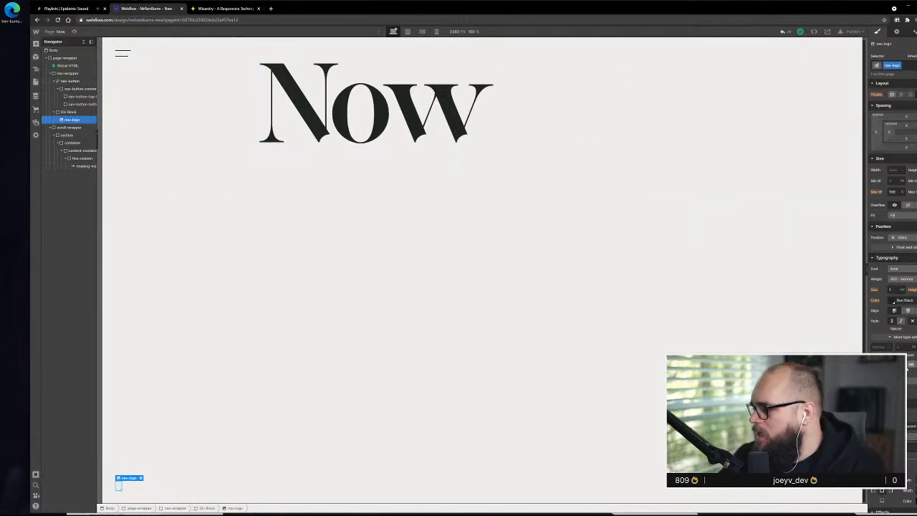
left_click(892, 300)
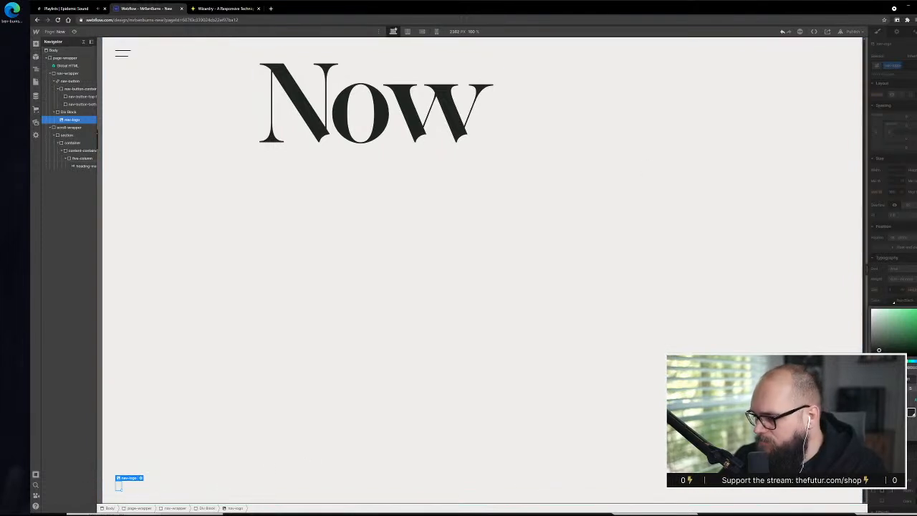
left_click(900, 412)
left_click(912, 415)
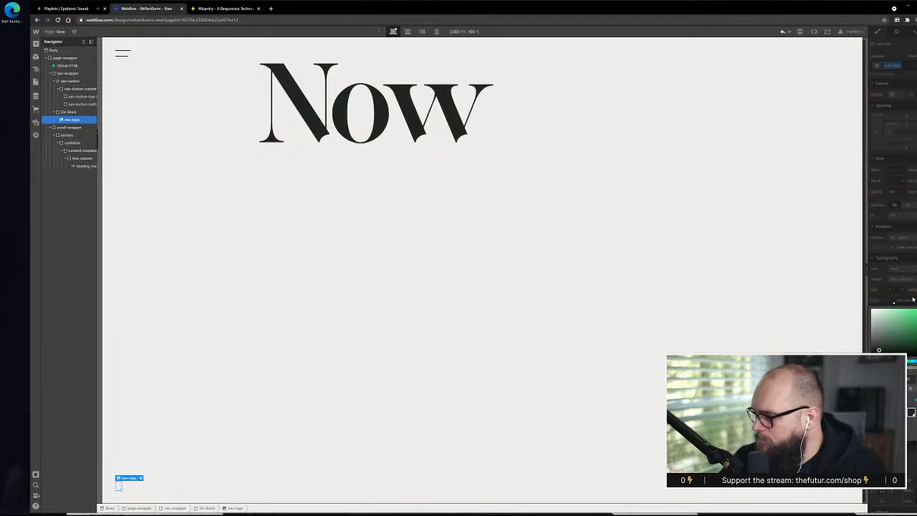
left_click(882, 301)
scroll(913, 494, "down", 3)
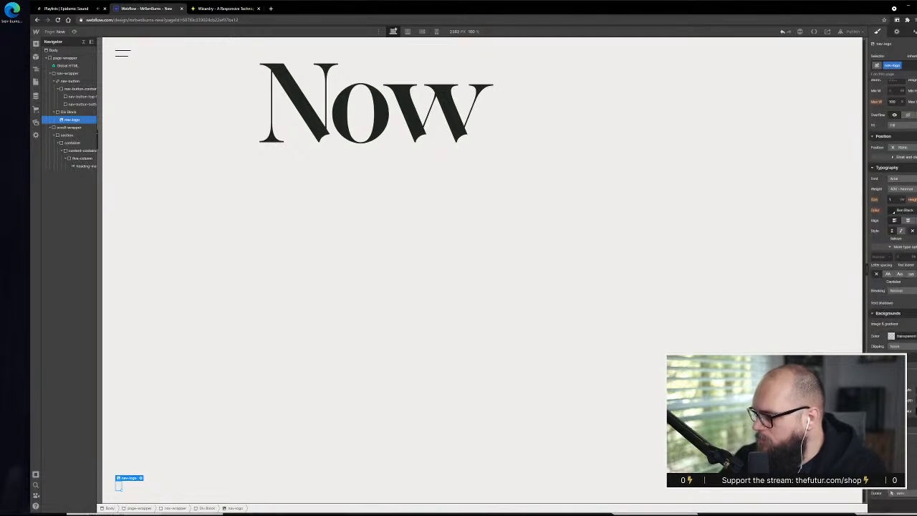
Add an Invert filter to nav-logo so the light flame turns dark, then select Body
left_click(914, 480)
left_click(912, 436)
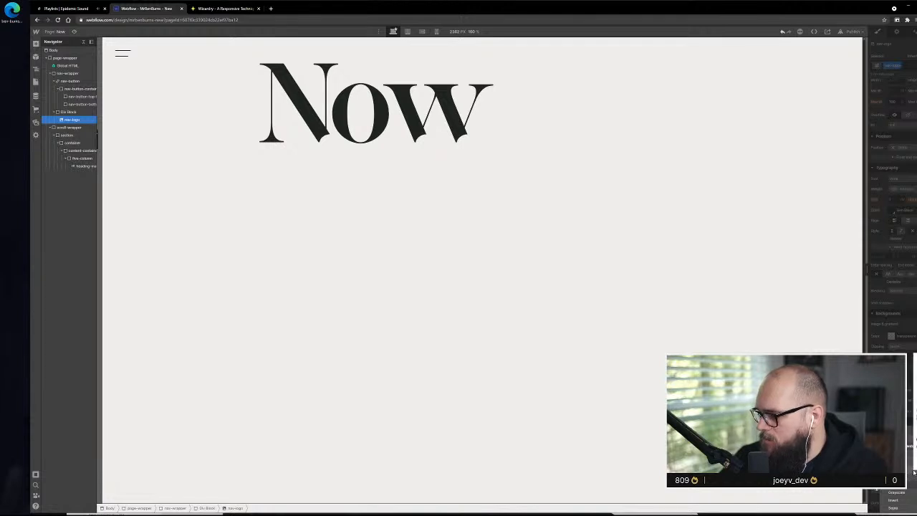
left_click(913, 474)
left_click_drag(908, 477, 905, 477)
left_click(904, 467)
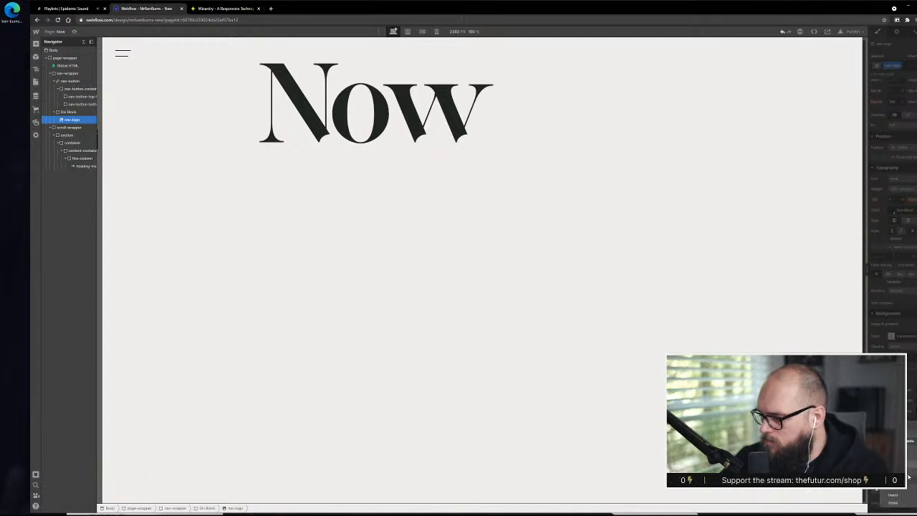
left_click(908, 478)
right_click(909, 478)
left_click(908, 477)
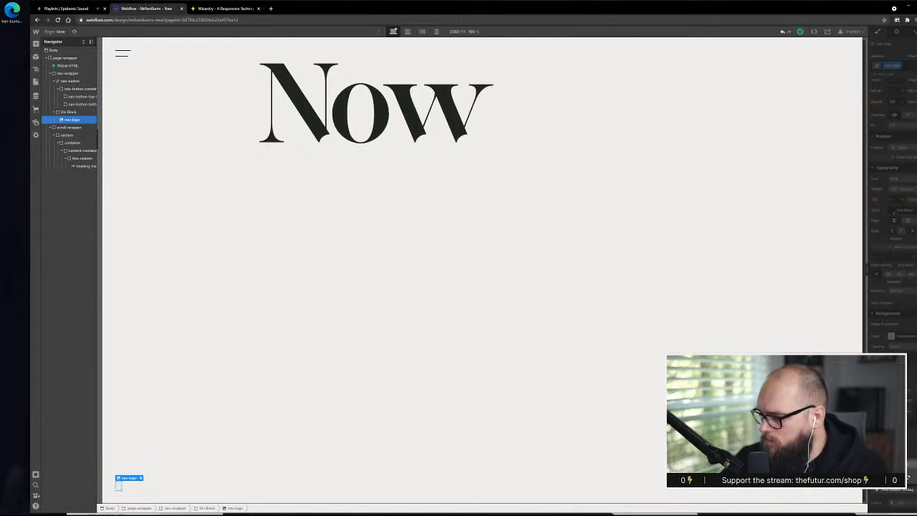
left_click(910, 464)
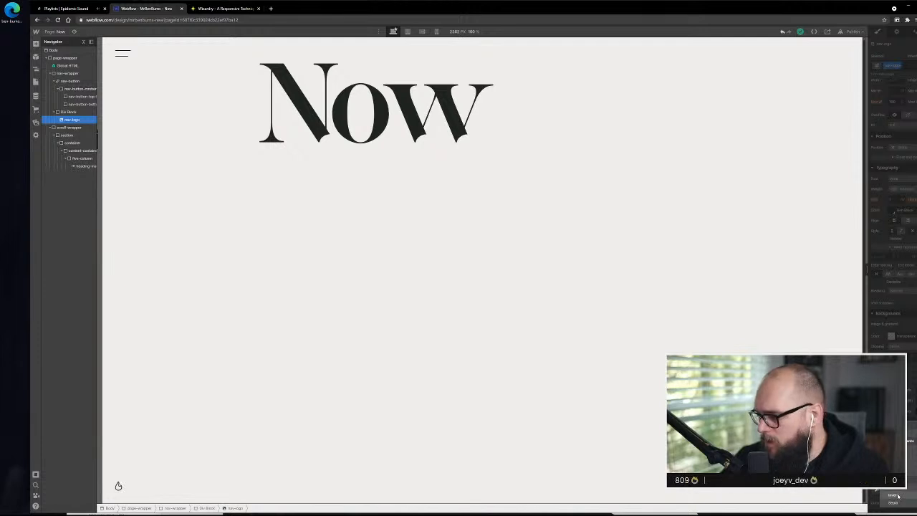
left_click(898, 497)
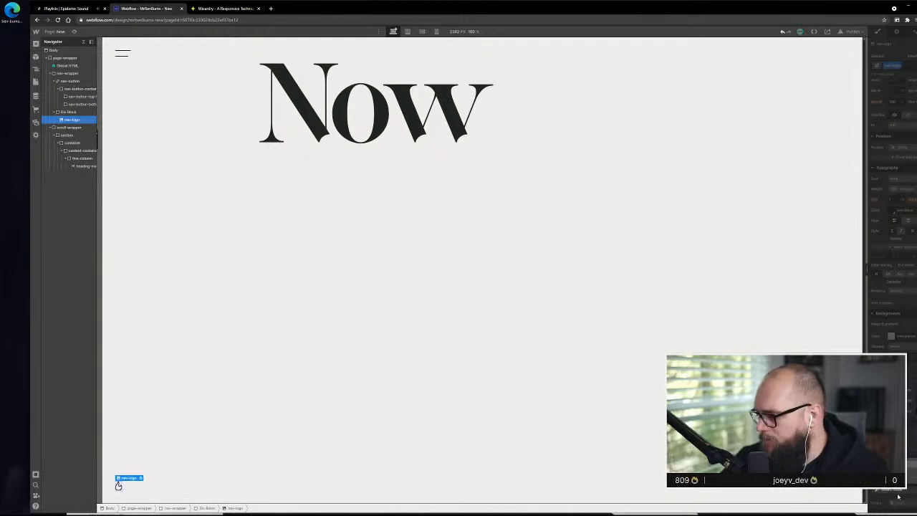
left_click(246, 401)
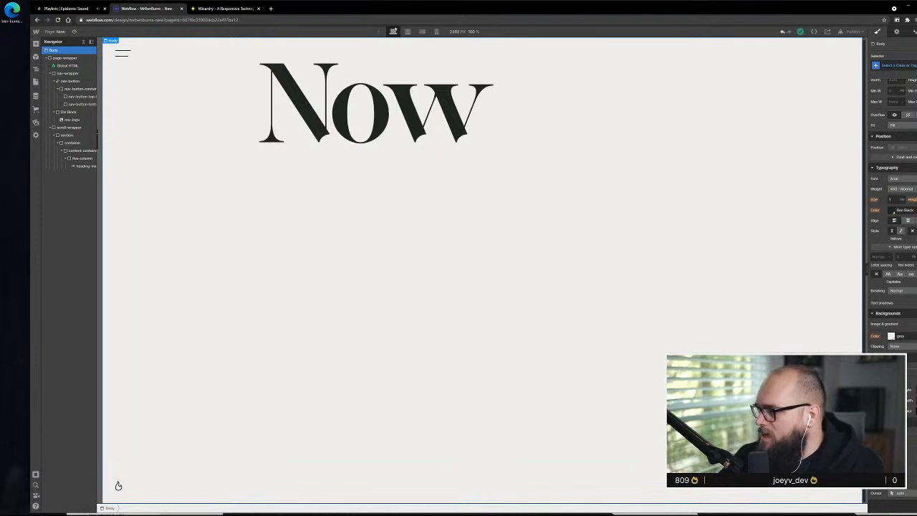
Switch to Adobe XD and review the SVG styling options in the selected flame's export settings, without exporting
key("alt+Tab")
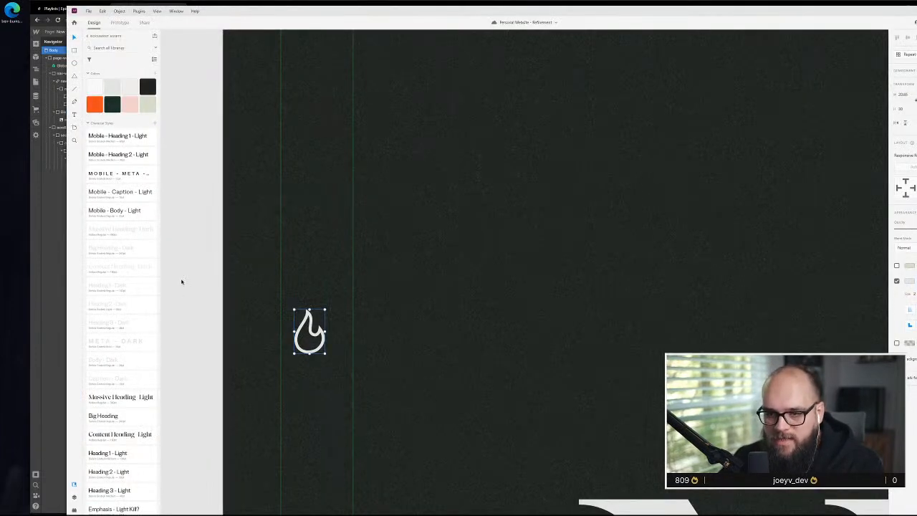
left_click(89, 12)
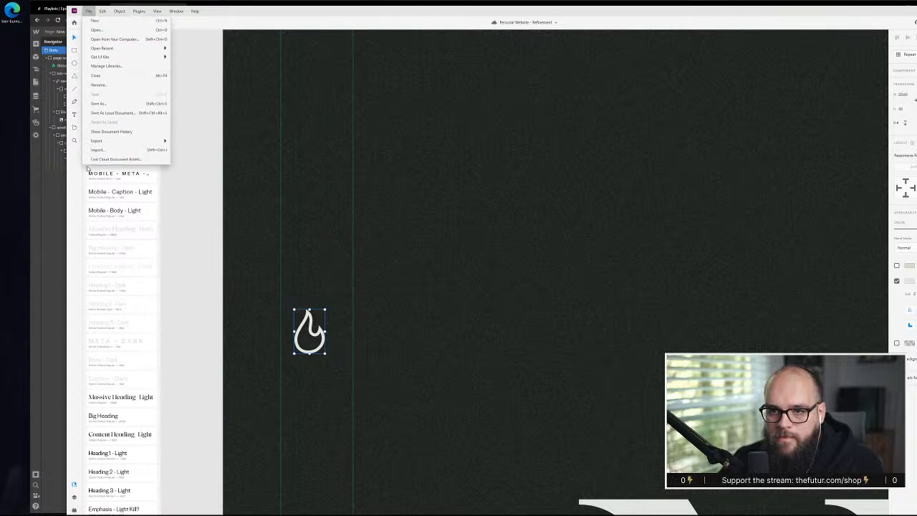
mouse_move(129, 140)
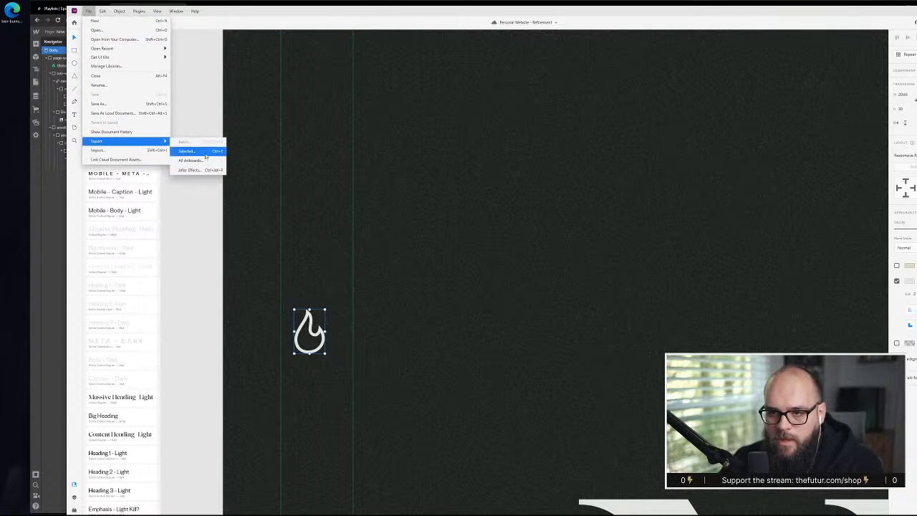
left_click(195, 151)
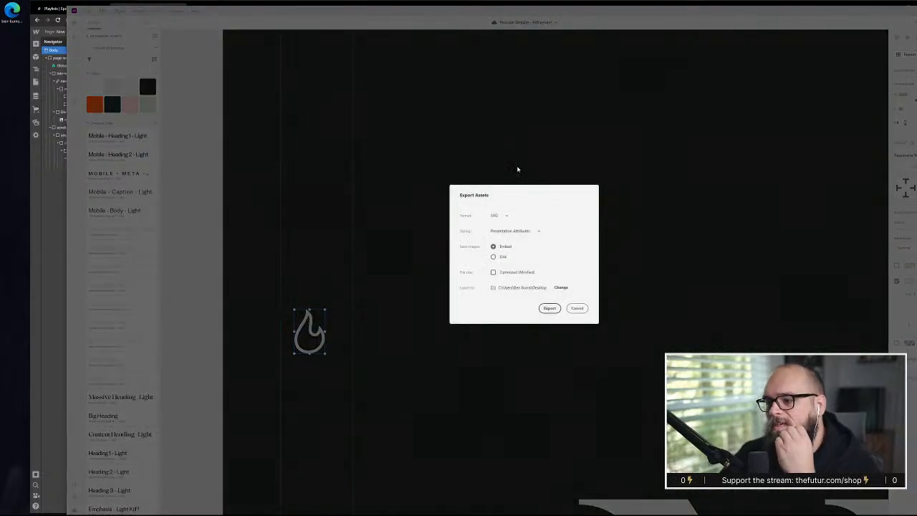
left_click(535, 231)
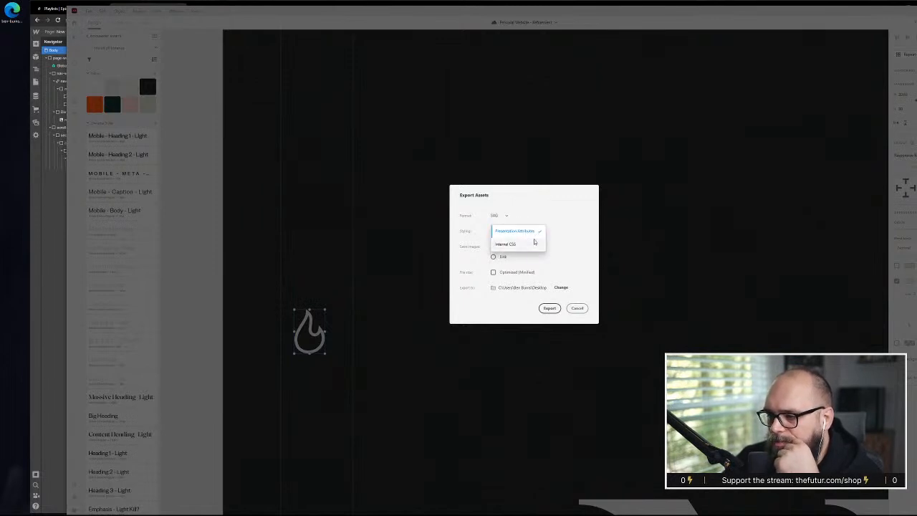
left_click(571, 242)
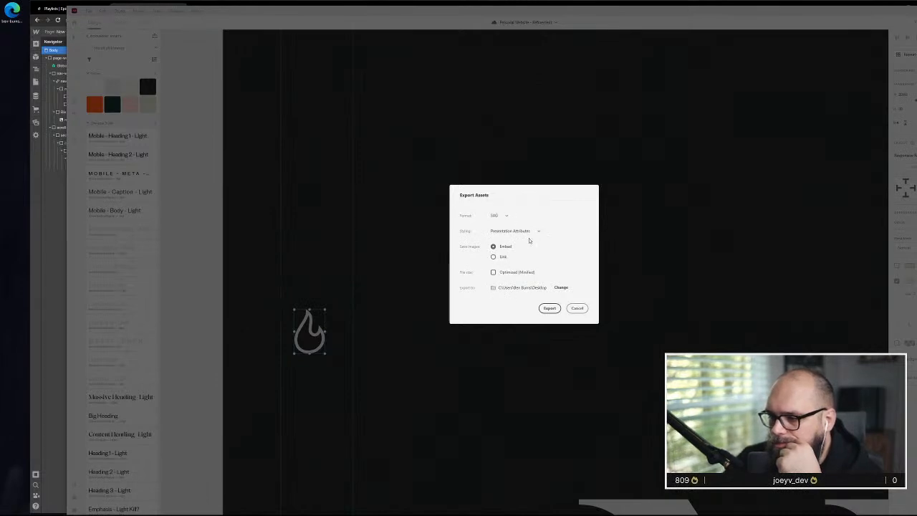
left_click(578, 308)
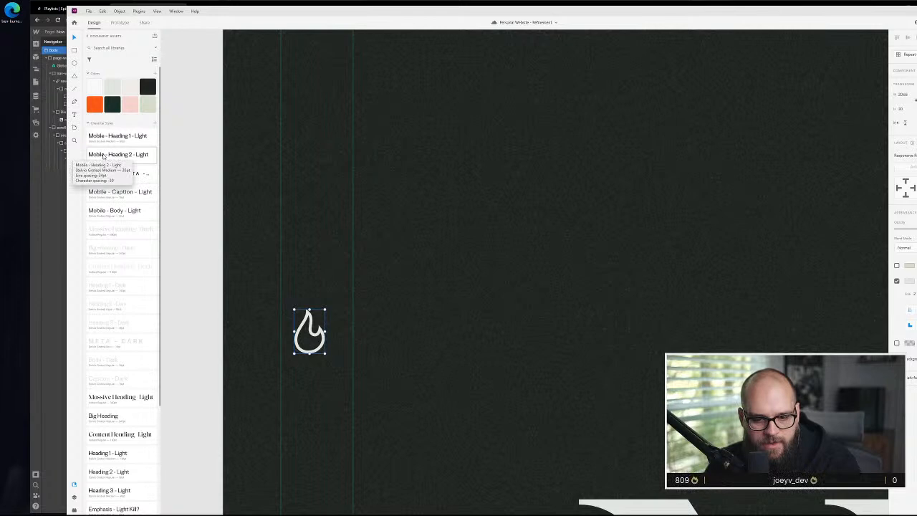
Return to the browser and open the SVGOMG optimizer in a new tab
left_click(52, 246)
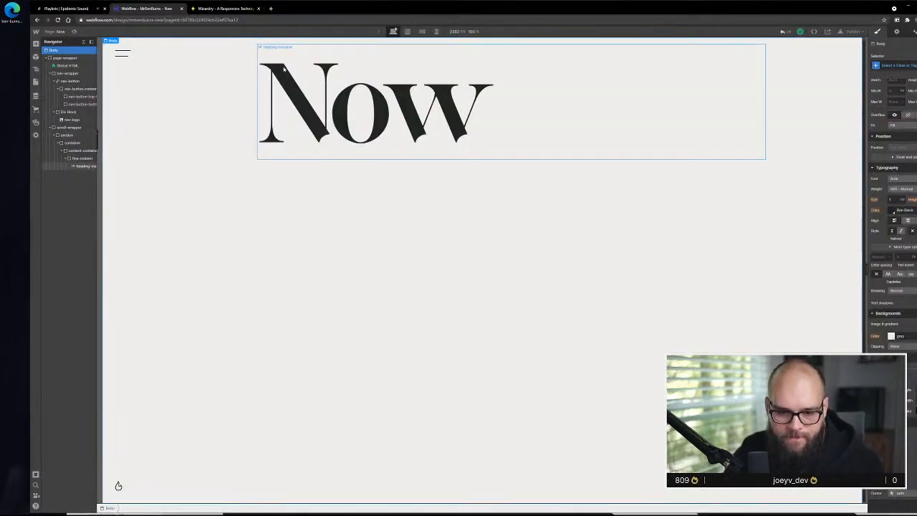
key("ctrl+t")
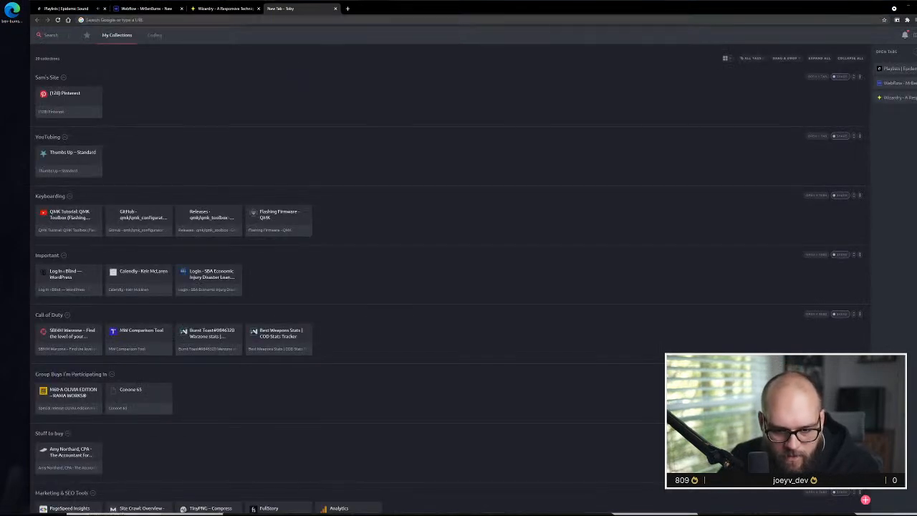
left_click(209, 21)
type("jakearchibald.github.io/svgomg/")
key("Return")
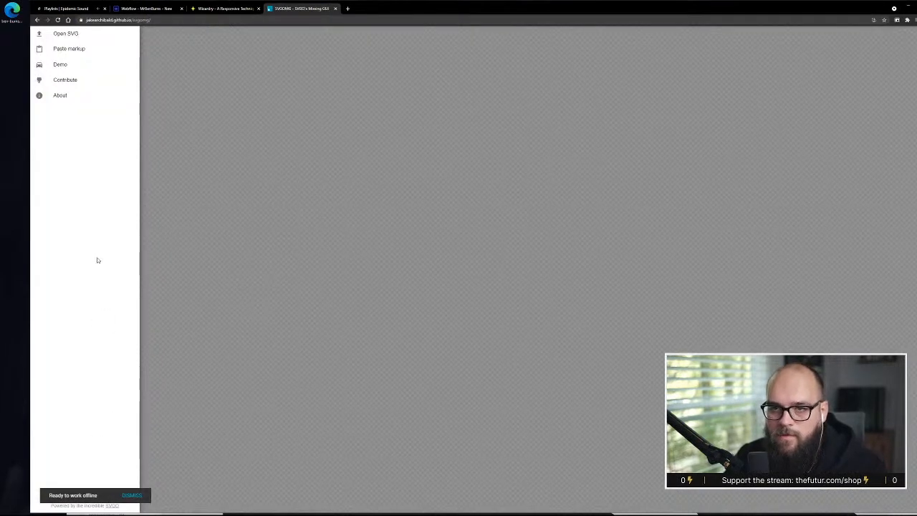
Open the flame logo SVG from the desktop in Notepad and select all of its markup
right_click(13, 11)
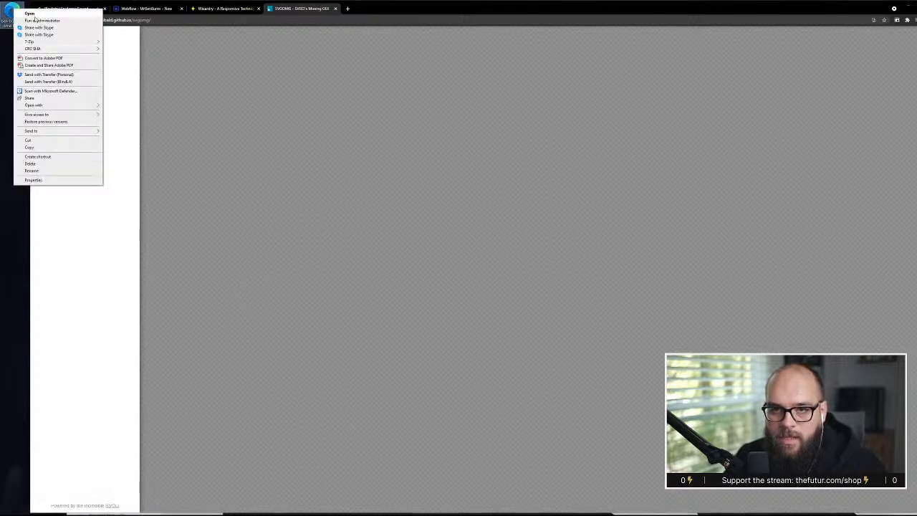
mouse_move(39, 106)
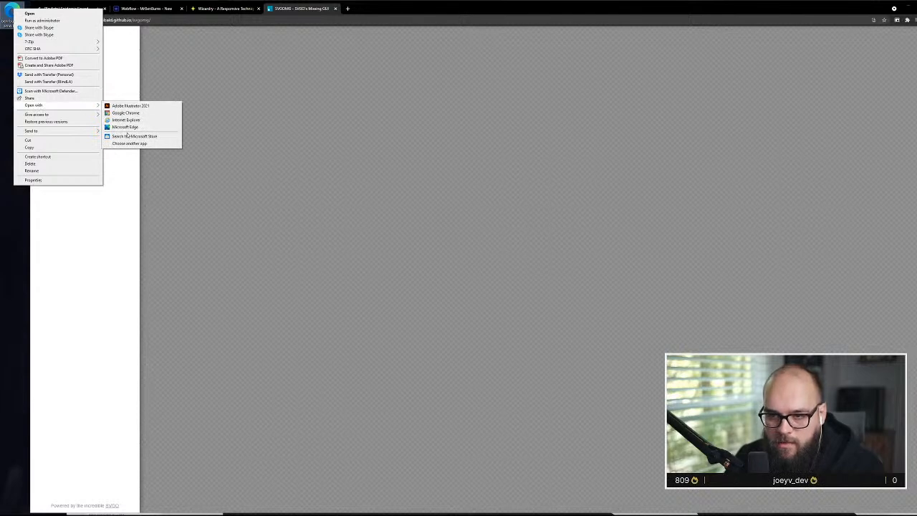
left_click(129, 143)
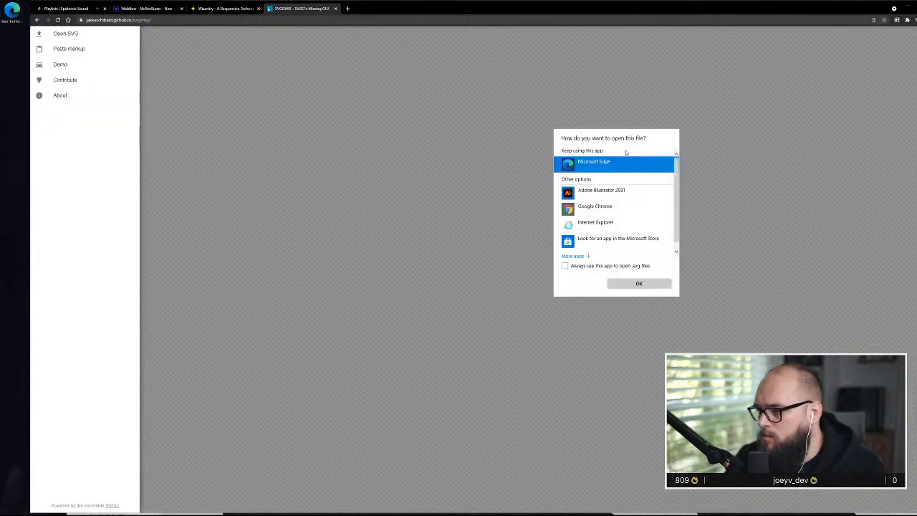
scroll(641, 169, "down", 2)
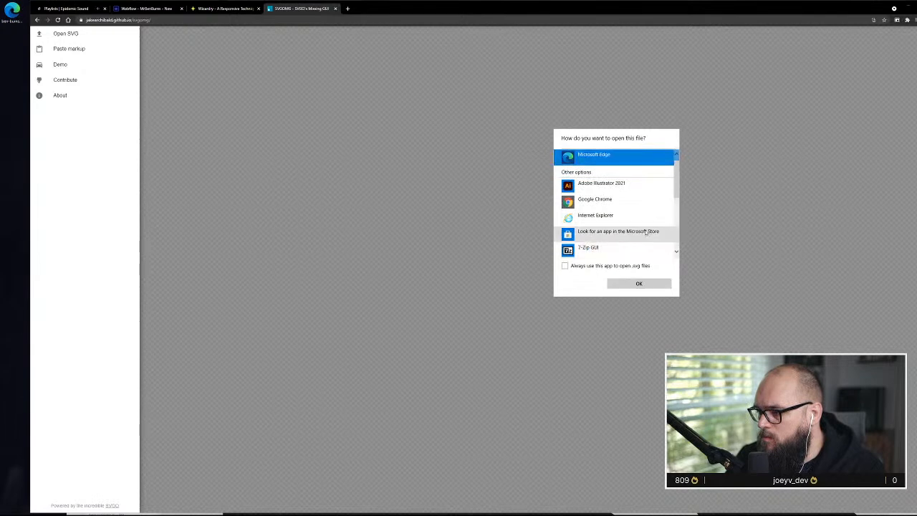
scroll(645, 231, "down", 3)
left_click(637, 211)
left_click(640, 283)
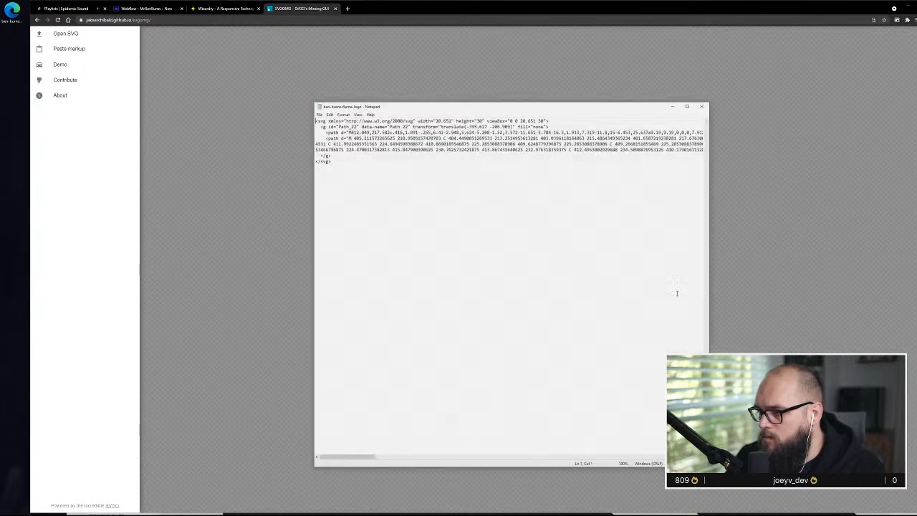
left_click(384, 159)
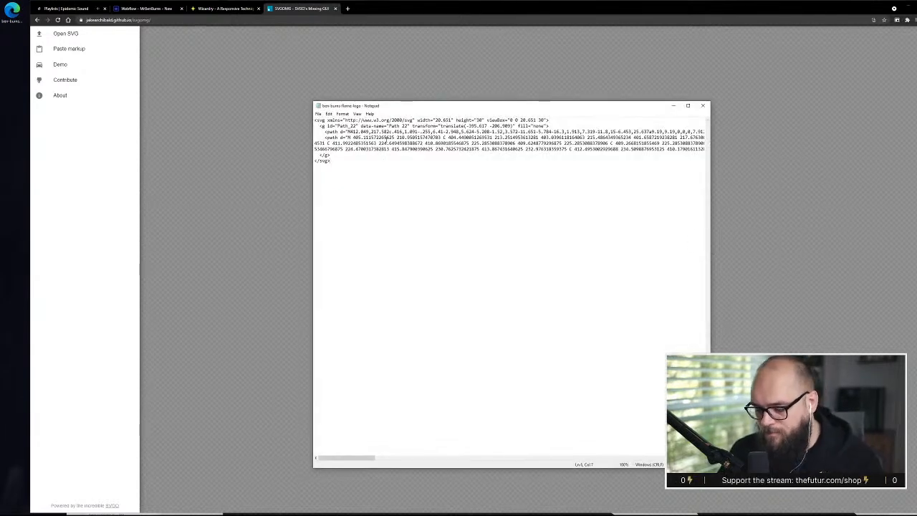
key("ctrl+a")
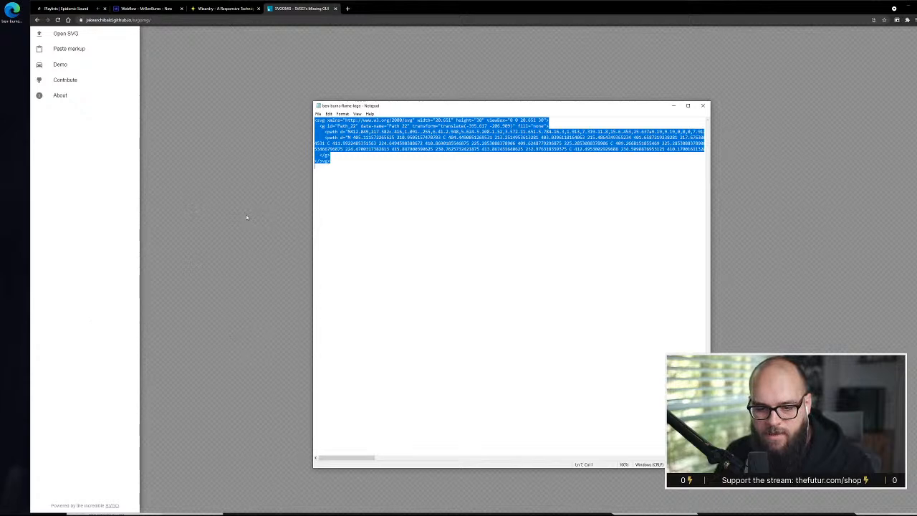
Load the flame logo SVG from the desktop into SVGOMG and review the optimization options
left_click(234, 135)
left_click(83, 35)
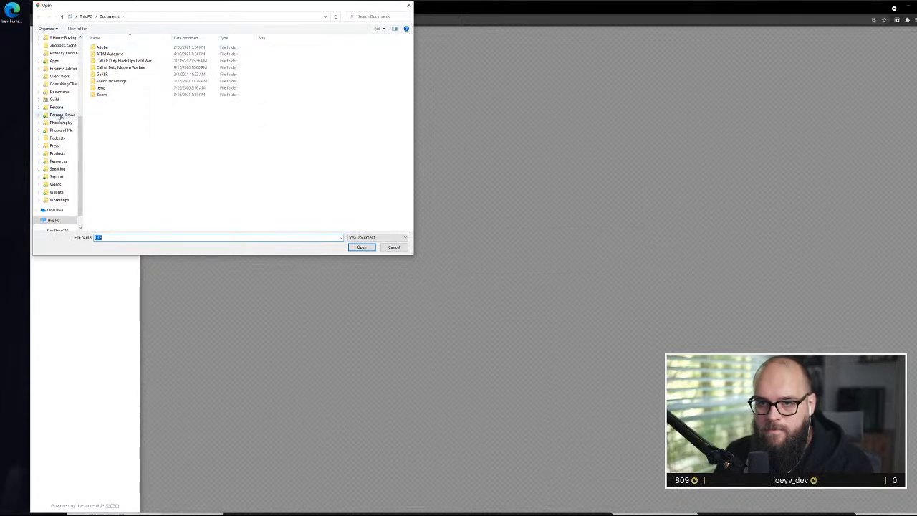
scroll(57, 115, "up", 7)
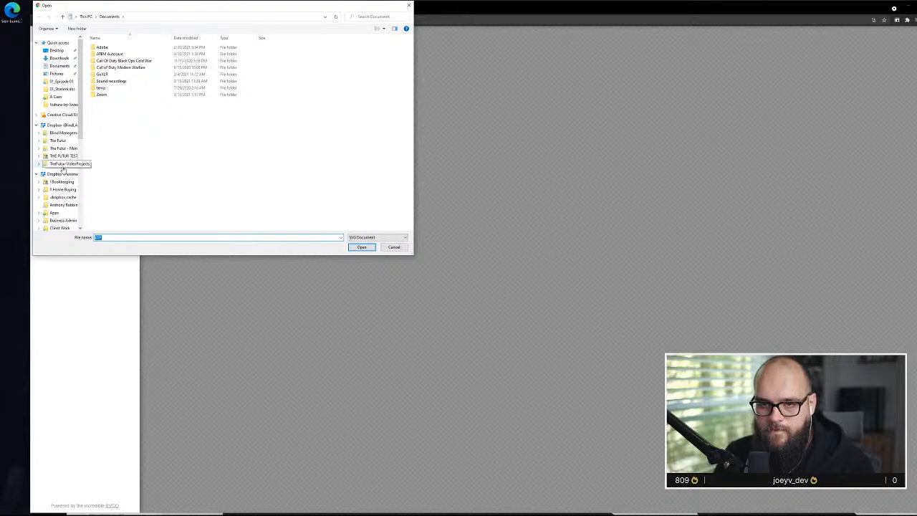
left_click(57, 50)
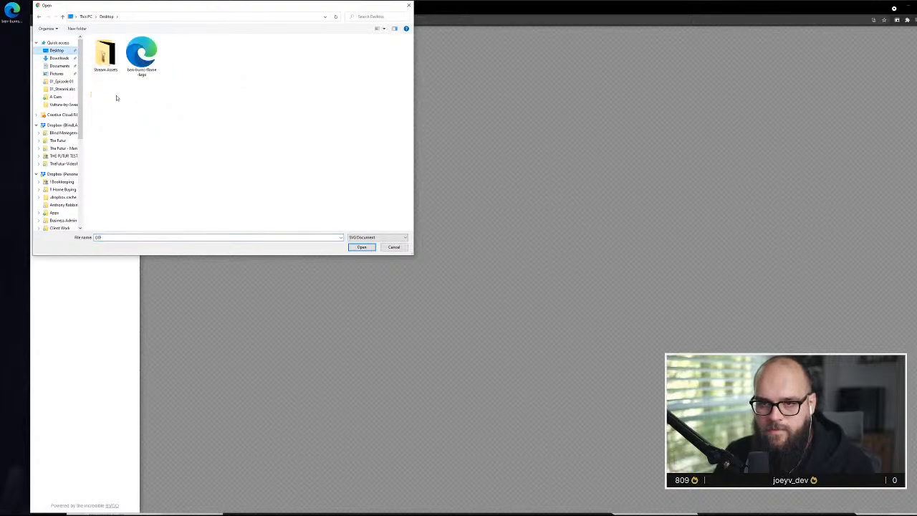
left_click(141, 56)
left_click(361, 247)
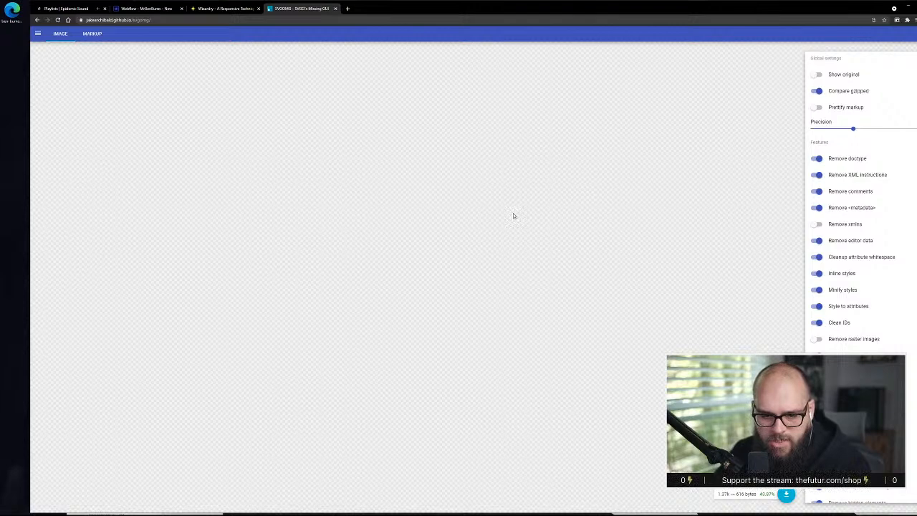
scroll(860, 208, "down", 3)
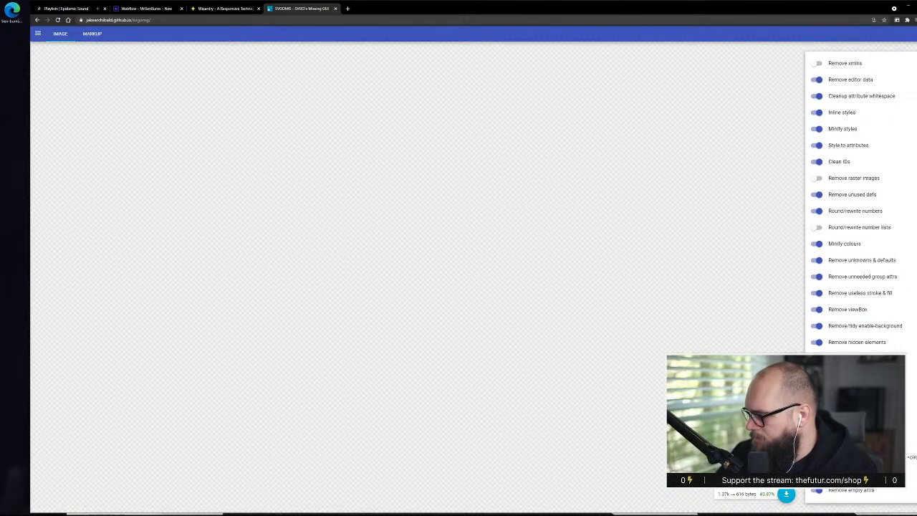
scroll(860, 207, "up", 3)
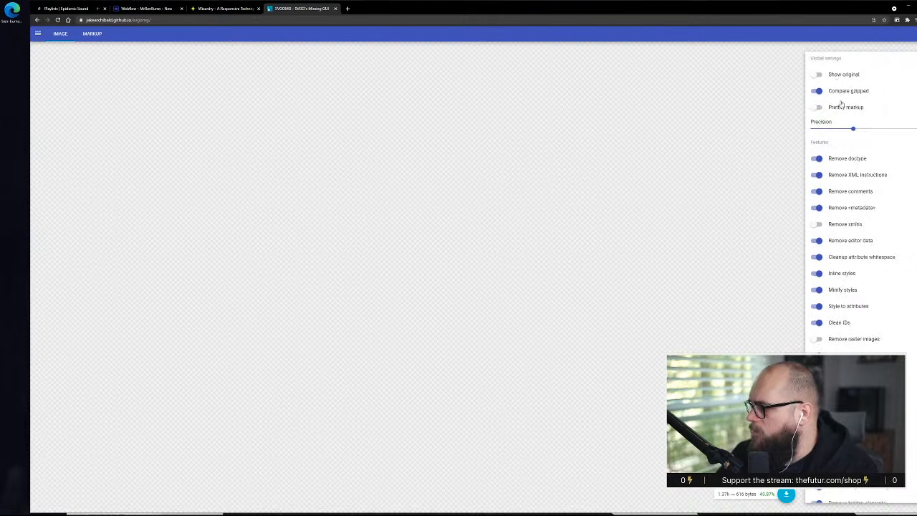
Review the remaining SVG optimization features and preview the flame logo against a dark background
scroll(847, 129, "down", 7)
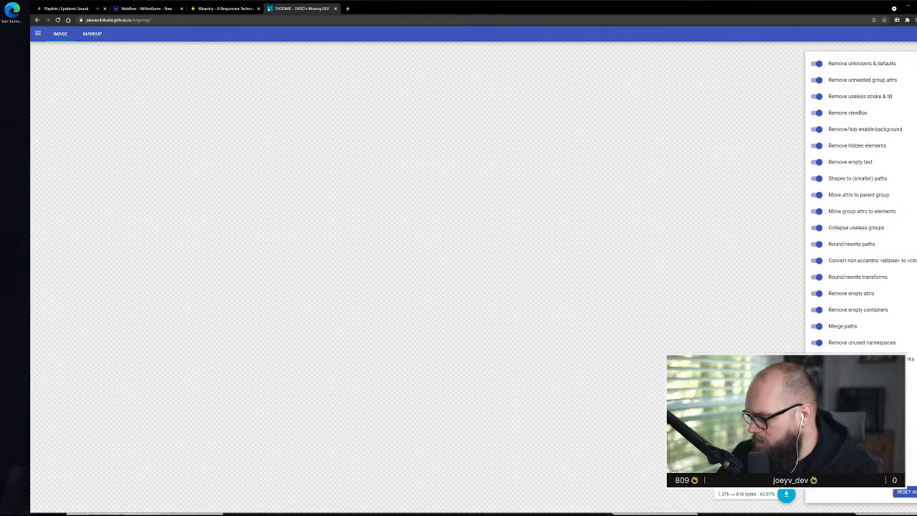
left_click(786, 460)
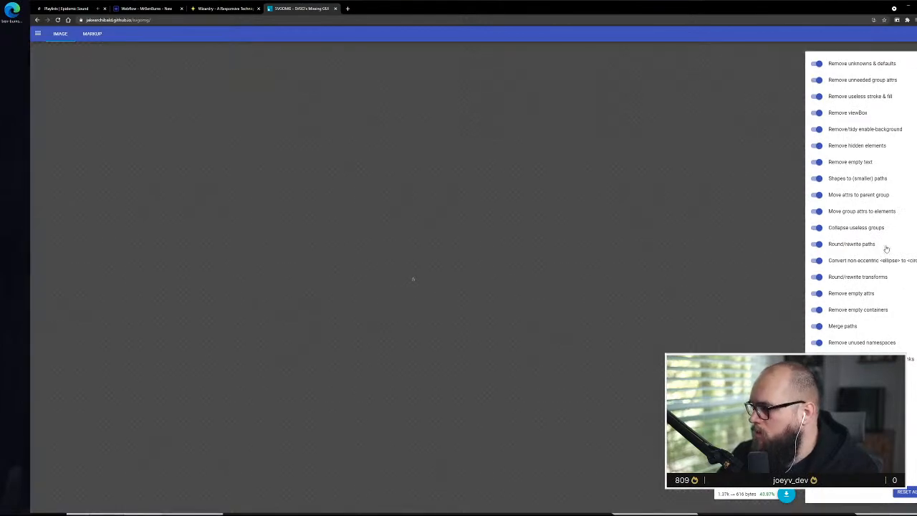
scroll(886, 248, "up", 7)
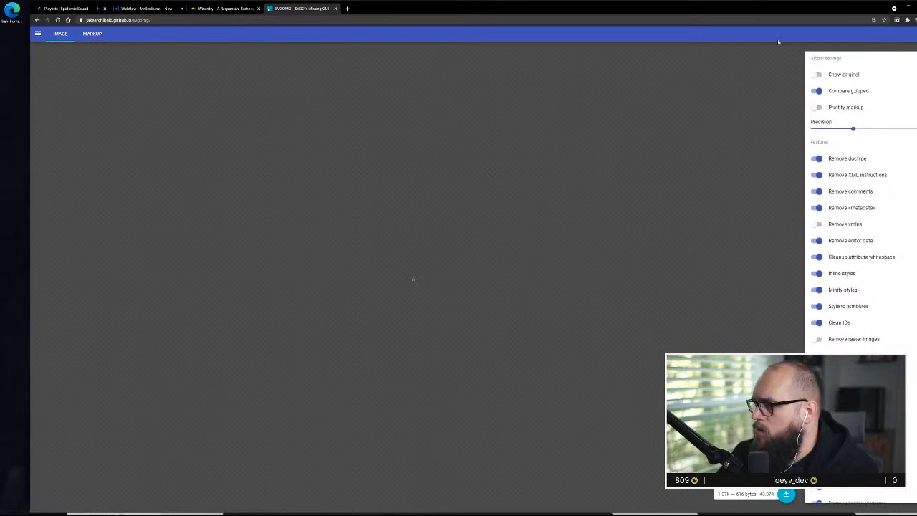
Show the optimized SVG markup, check its fill colour value, and copy all of the code
left_click(82, 35)
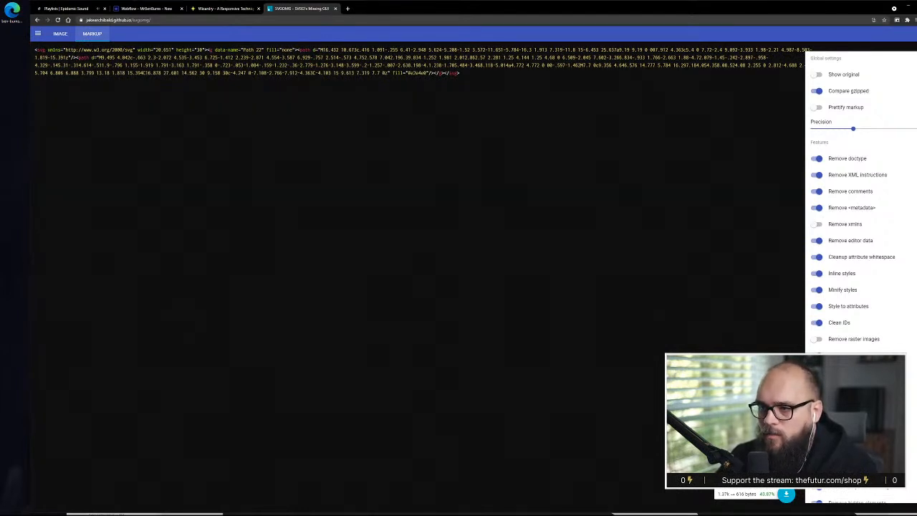
left_click_drag(408, 73, 425, 73)
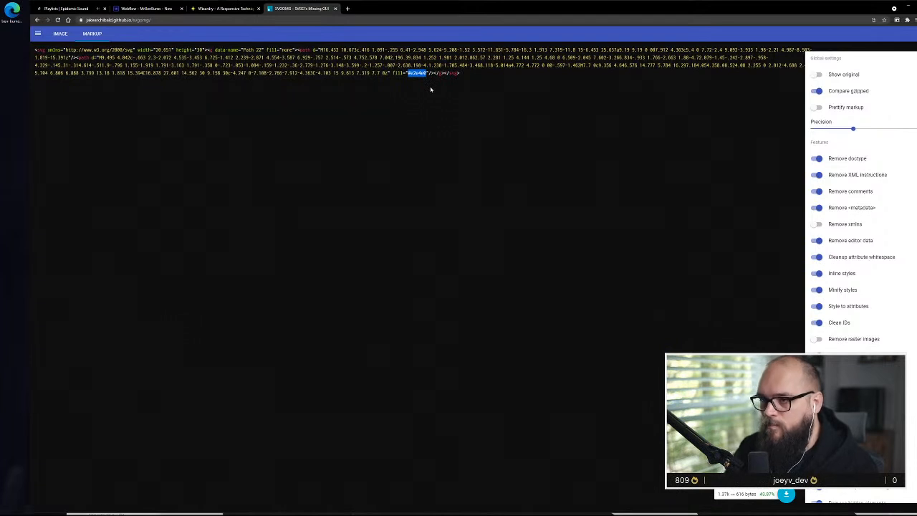
left_click(496, 73)
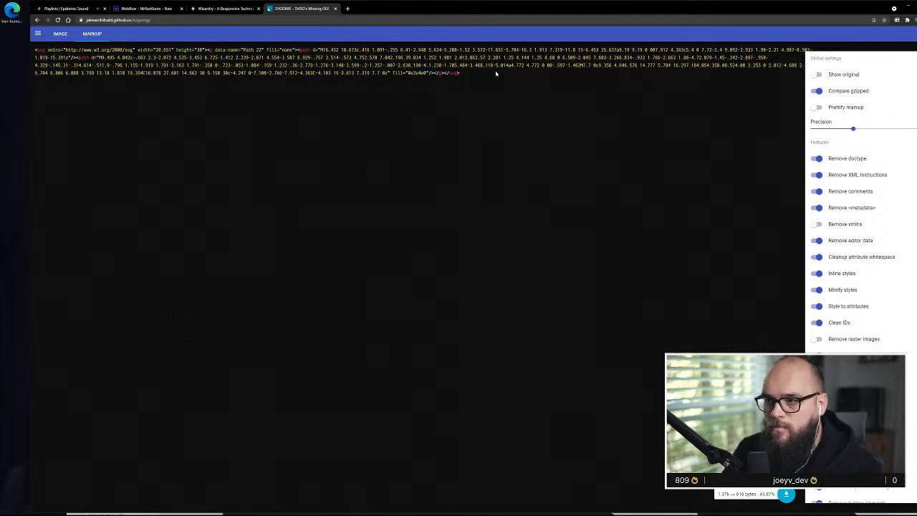
key("ctrl+a")
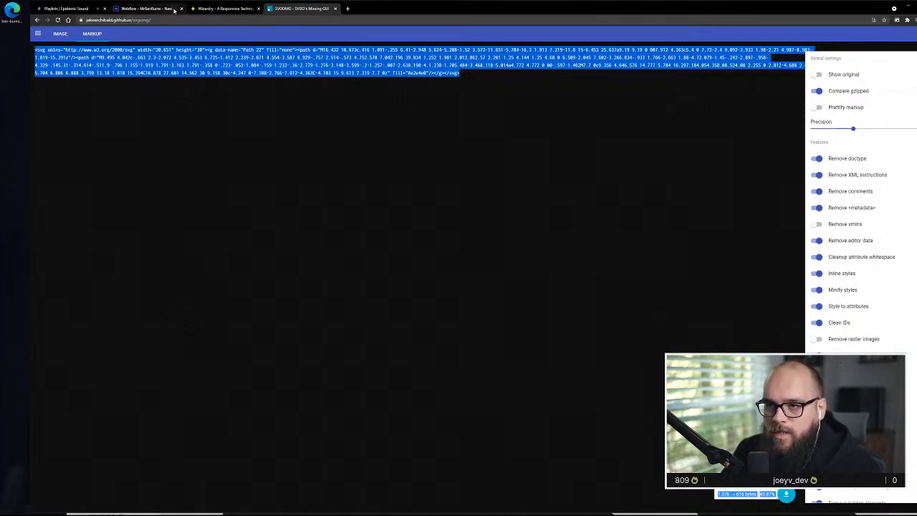
Switch to Notepad and replace the flame logo's original markup with the copied optimized SVG code
key("alt+Tab")
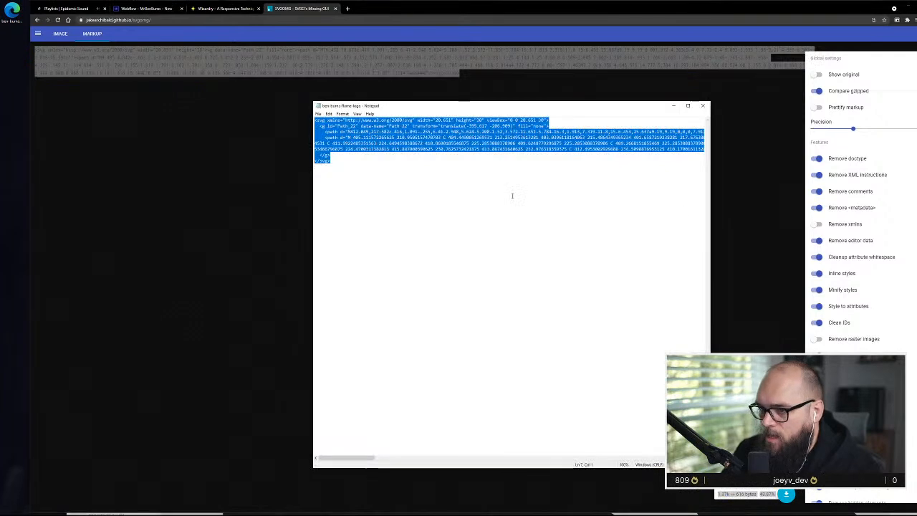
left_click(513, 196)
key("ctrl+a")
key("BackSpace")
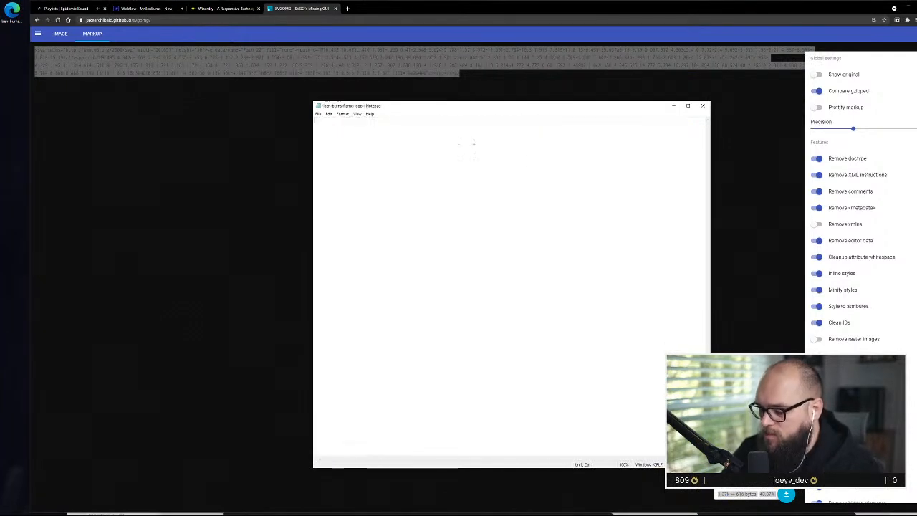
key("ctrl+v")
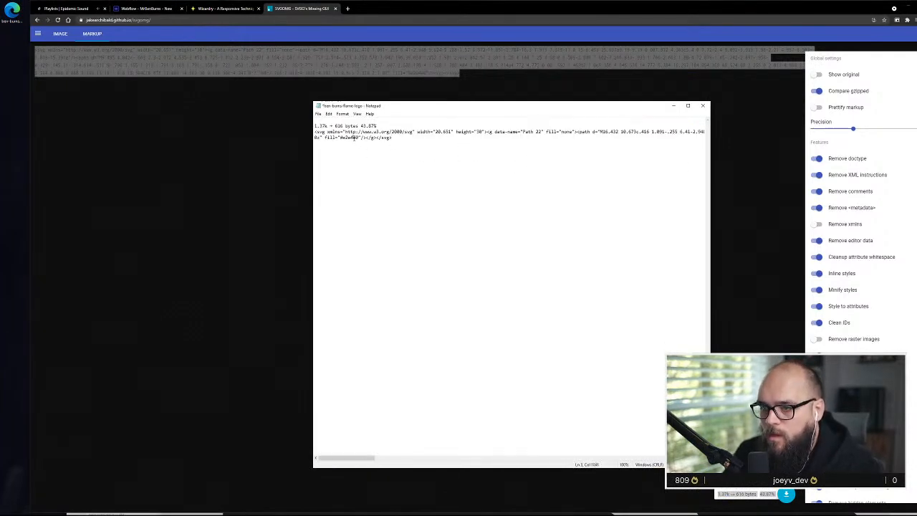
Set the final path's fill value in the flame SVG markup to currentColor
double_click(354, 138)
left_click_drag(360, 138, 346, 138)
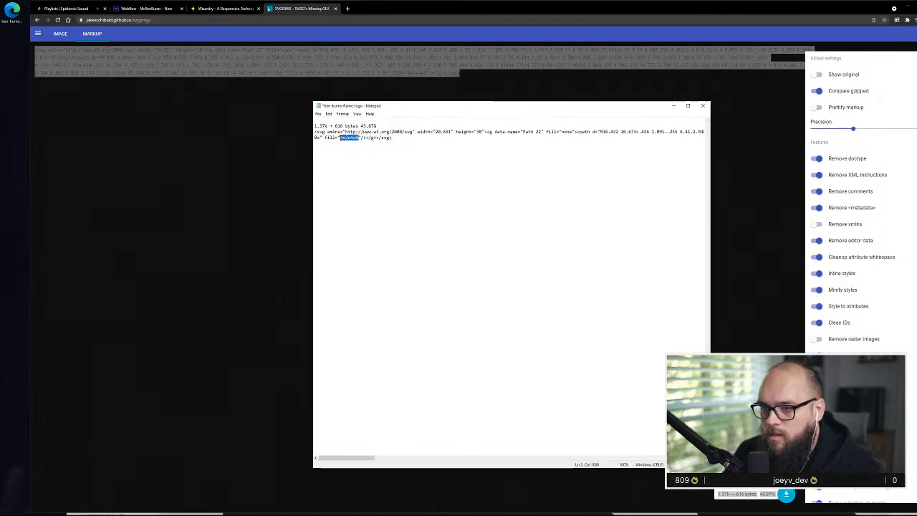
type("currentColor")
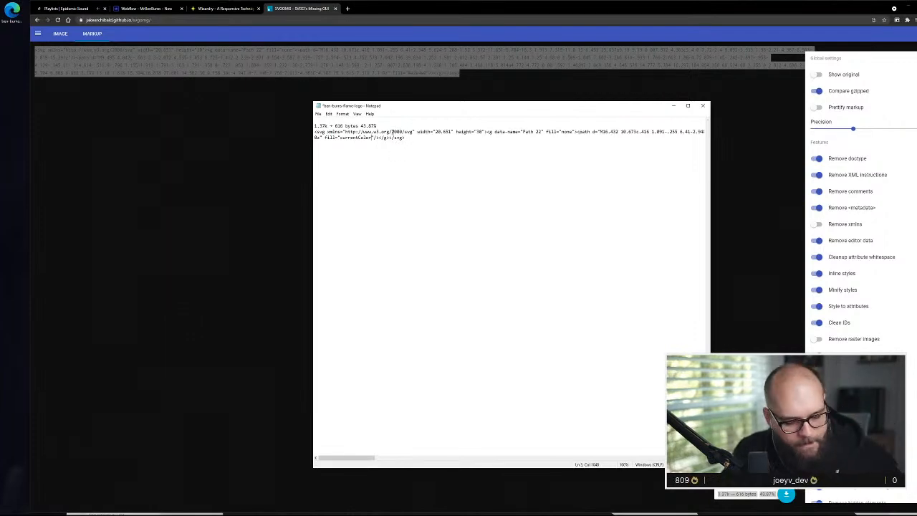
Delete the stray file-size line above the SVG code and copy the remaining svg markup
left_click_drag(425, 138, 315, 133)
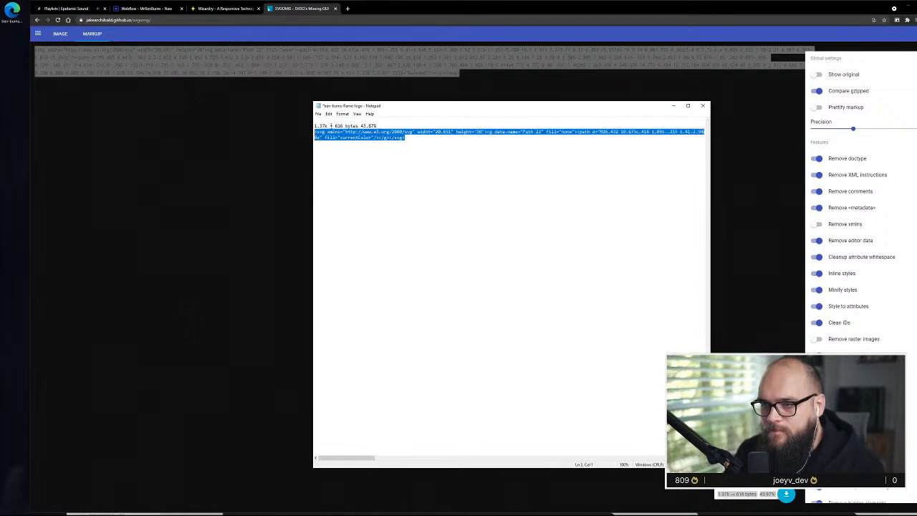
left_click_drag(388, 125, 315, 120)
key("Delete")
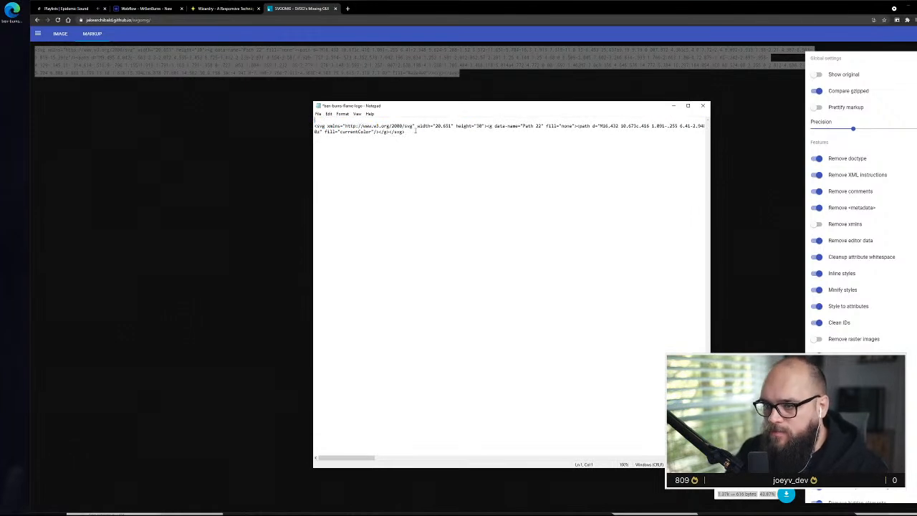
left_click_drag(407, 133, 312, 127)
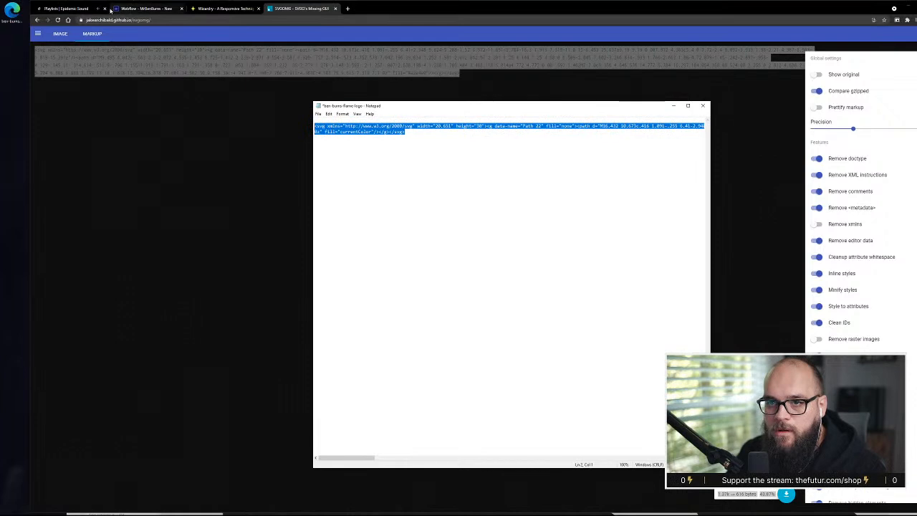
In the Webflow Designer, add an HTML Embed inside nav-wrapper, paste the flame SVG code into it, and save it
left_click(144, 8)
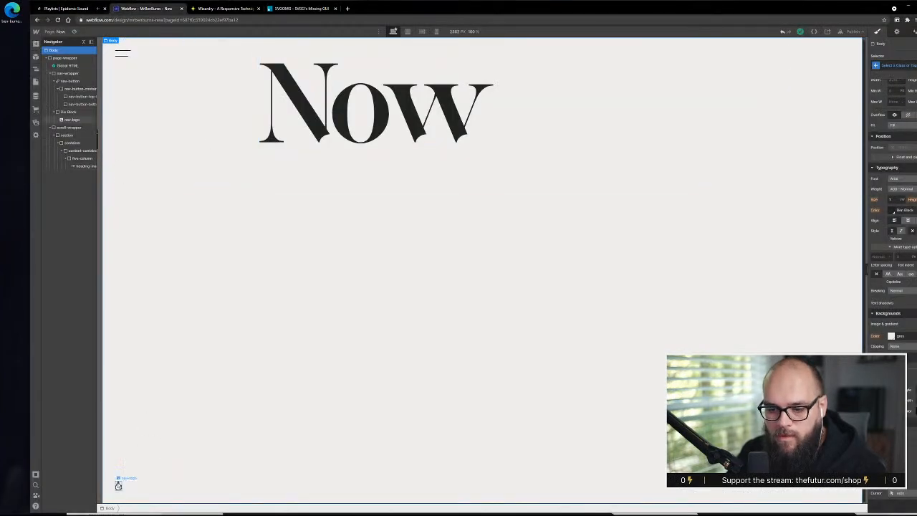
left_click(118, 486)
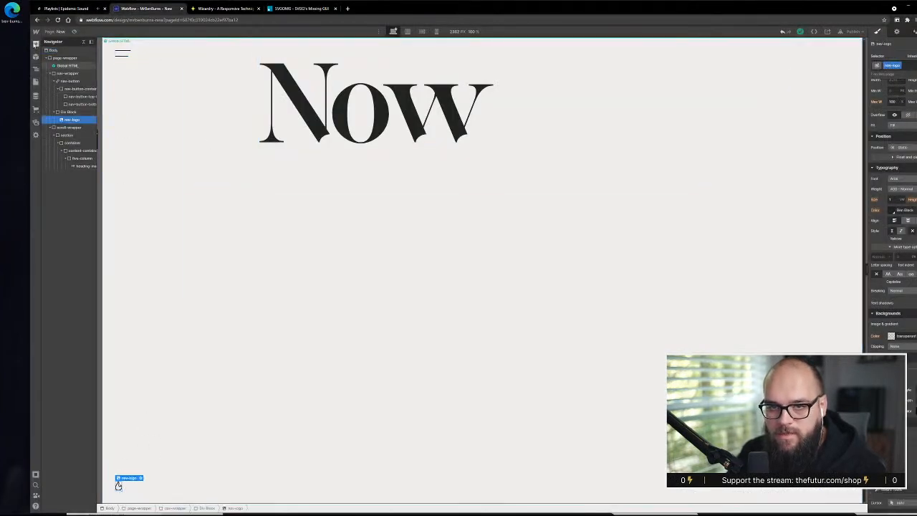
left_click(36, 44)
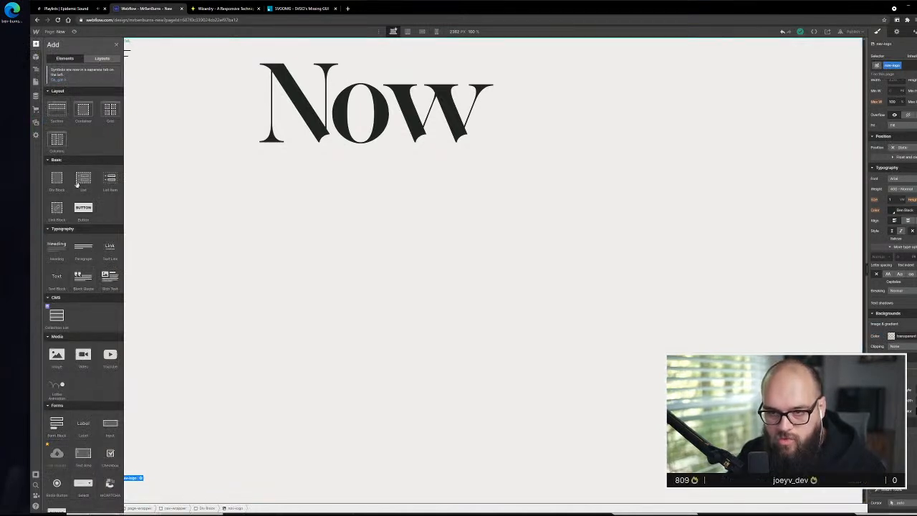
scroll(75, 288, "down", 3)
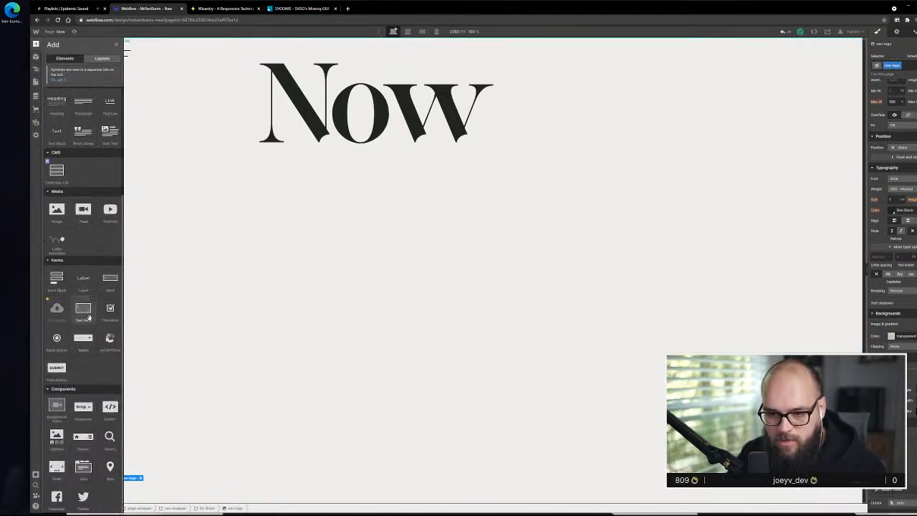
left_click_drag(109, 407, 141, 428)
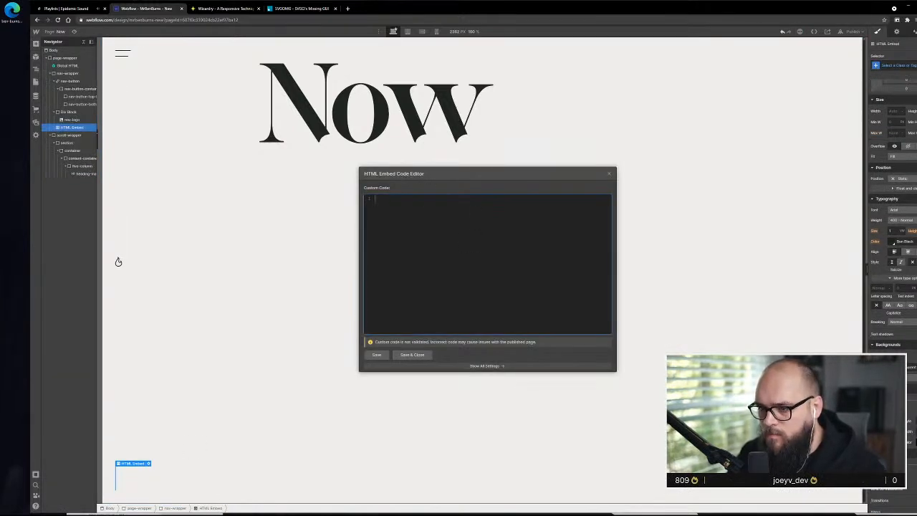
key("ctrl+v")
left_click(413, 356)
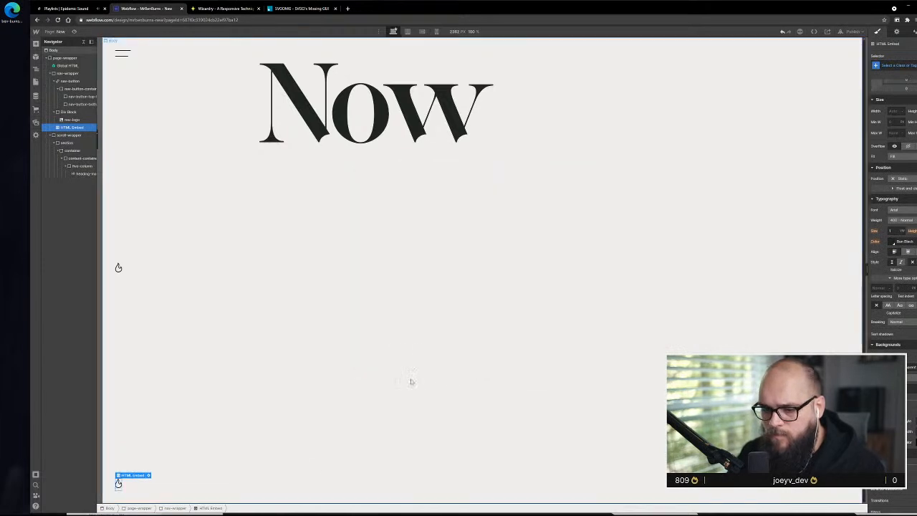
Delete the nav-logo image and nest the HTML Embed inside the emptied Div Block in nav-wrapper
left_click(119, 268)
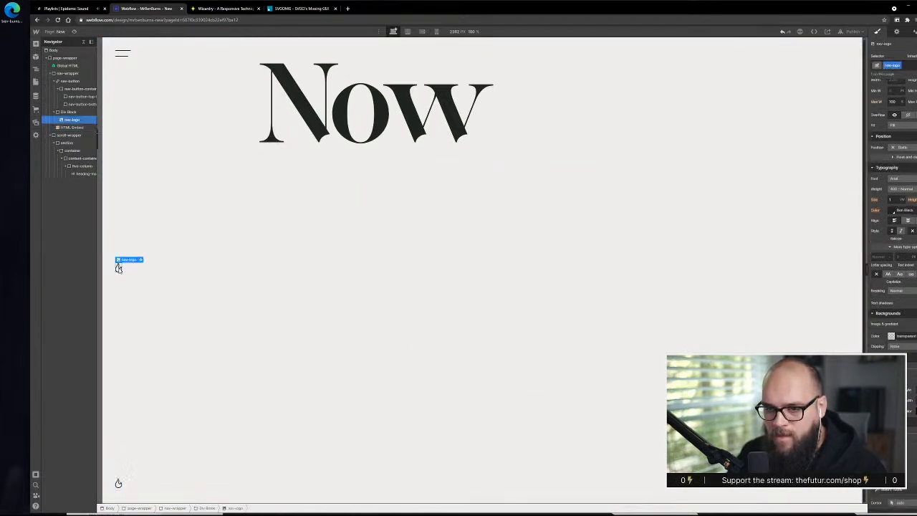
key("Delete")
left_click(133, 273)
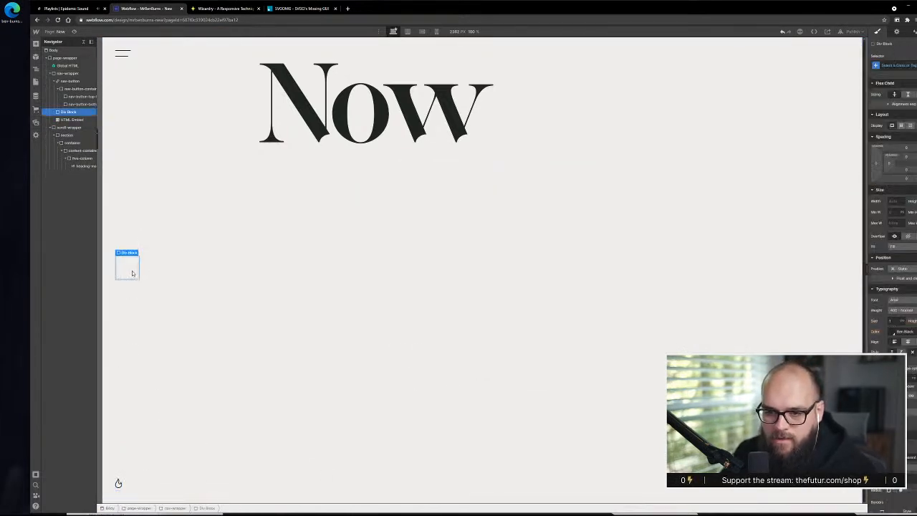
mouse_move(71, 121)
left_mouse_down()
mouse_move(68, 113)
mouse_move(71, 120)
left_mouse_up()
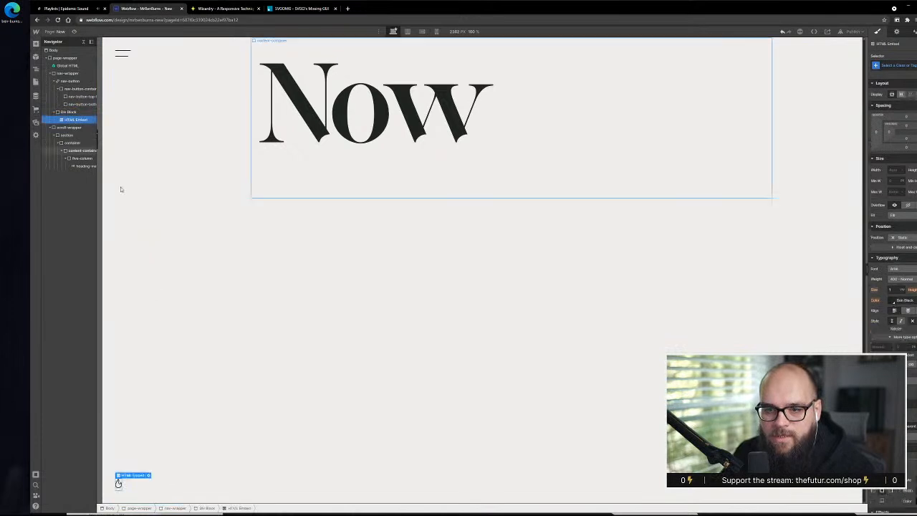
left_click(239, 492)
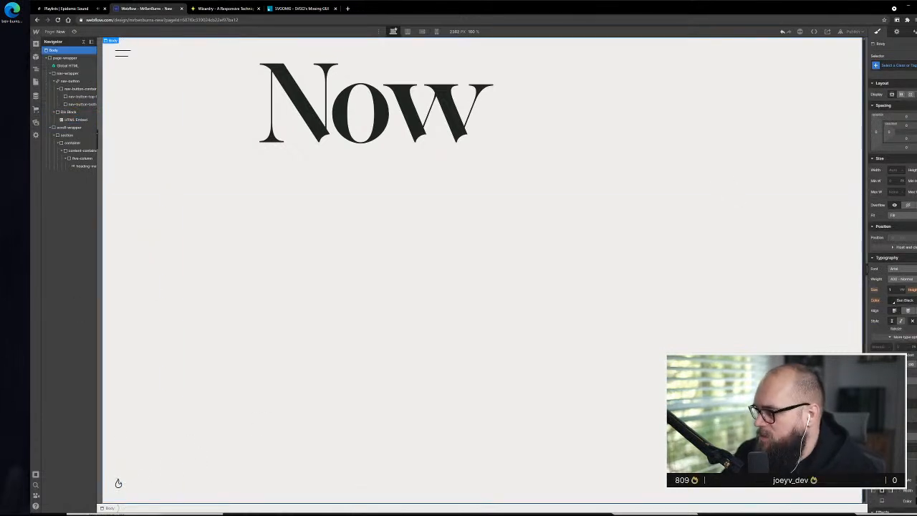
Switch to Adobe XD to check the flame logo in the Now page design, and return to the browser
key("alt+Tab")
scroll(278, 227, "down", 3)
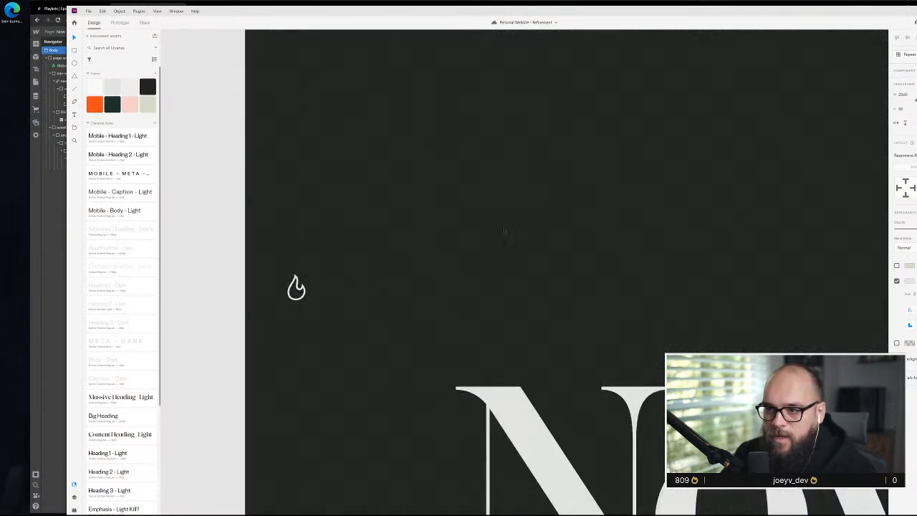
scroll(343, 280, "down", 3)
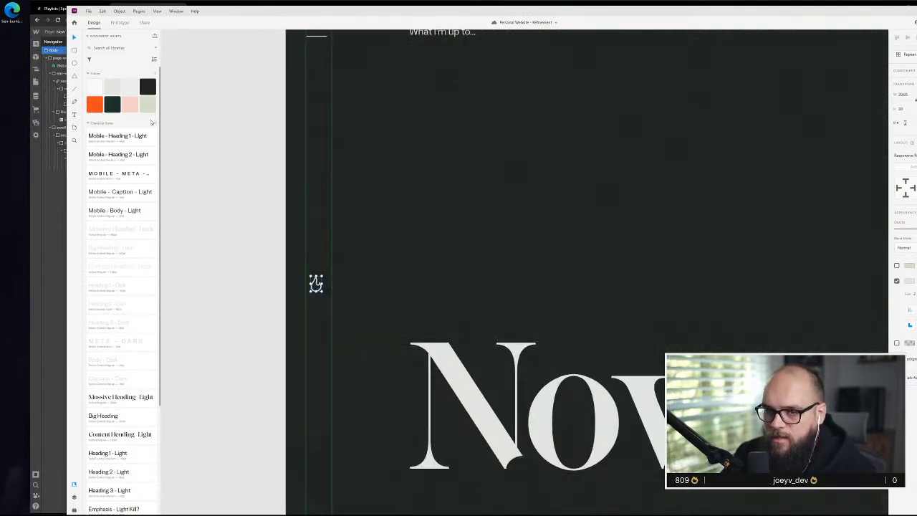
left_click(51, 261)
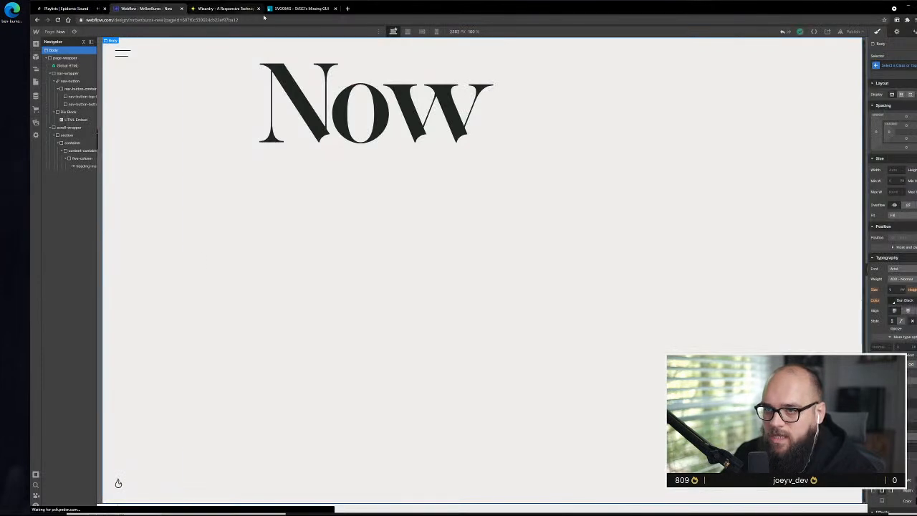
Compare the fill value in the SVGOMG markup with the edited SVG code in Notepad
left_click(286, 10)
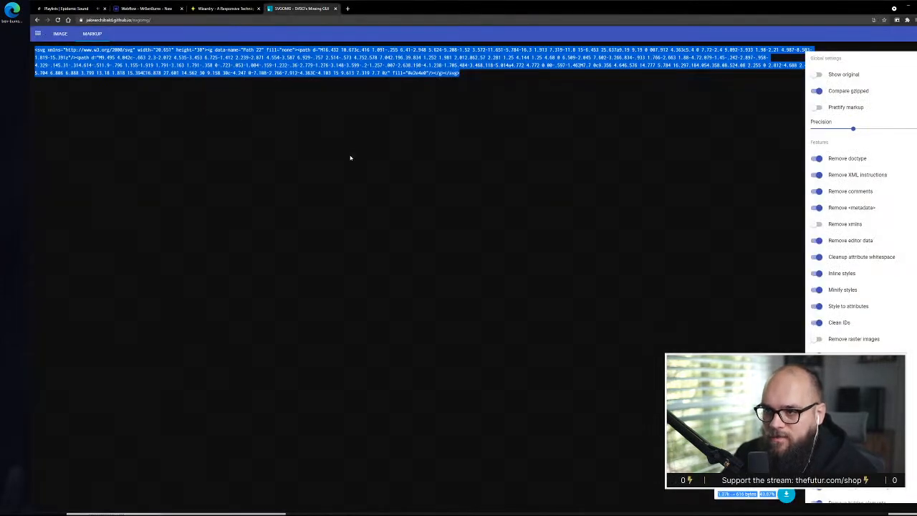
left_click(409, 79)
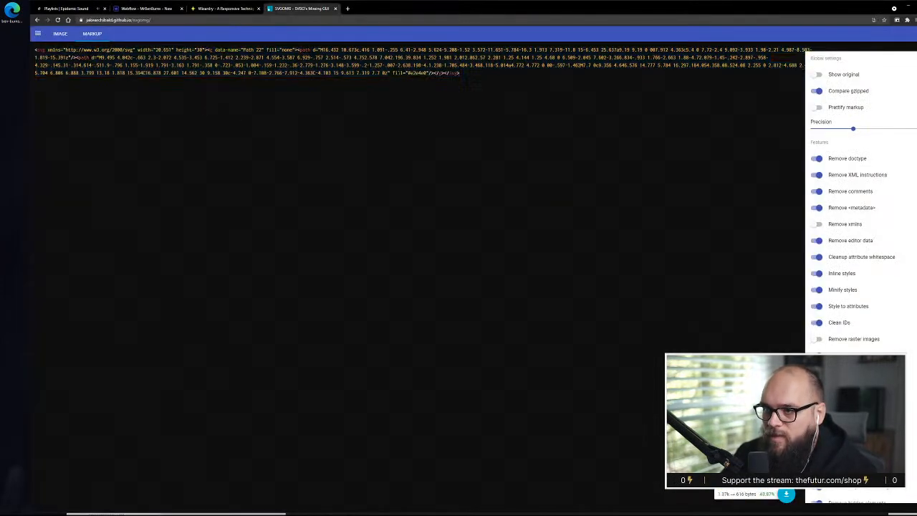
key("alt+Tab")
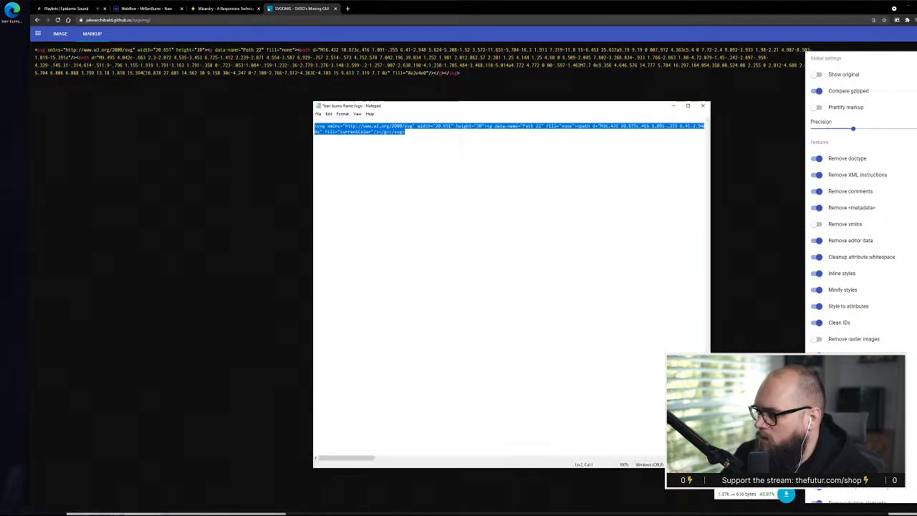
left_click(376, 135)
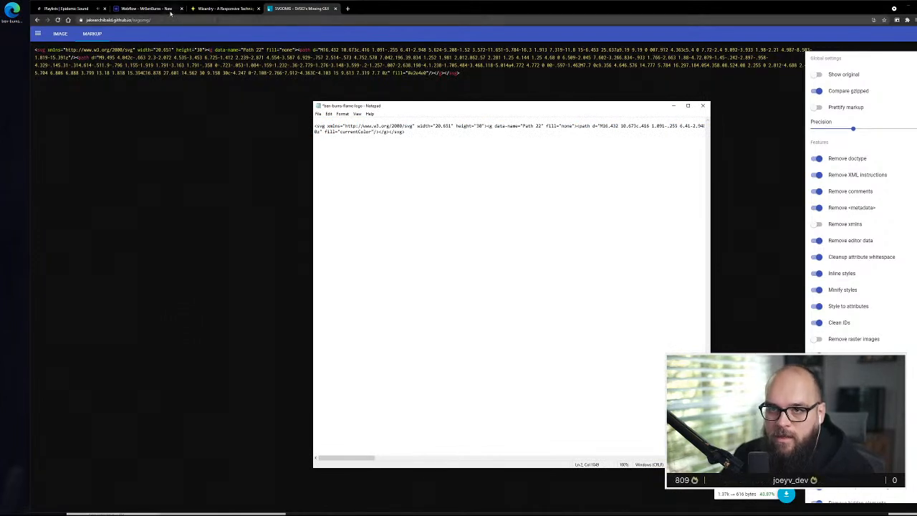
Return to the Webflow Designer, try applying the class "test" to the Div Block around the flame, and undo it
left_click(165, 7)
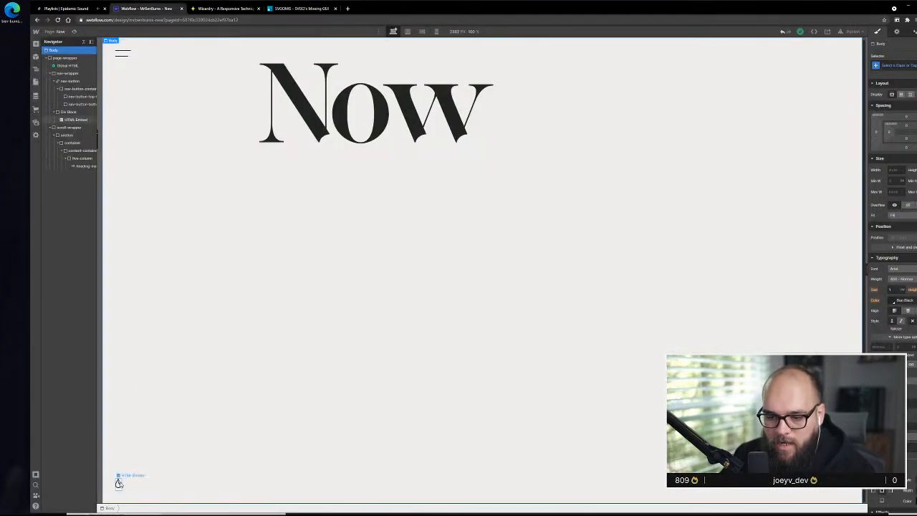
left_click(70, 112)
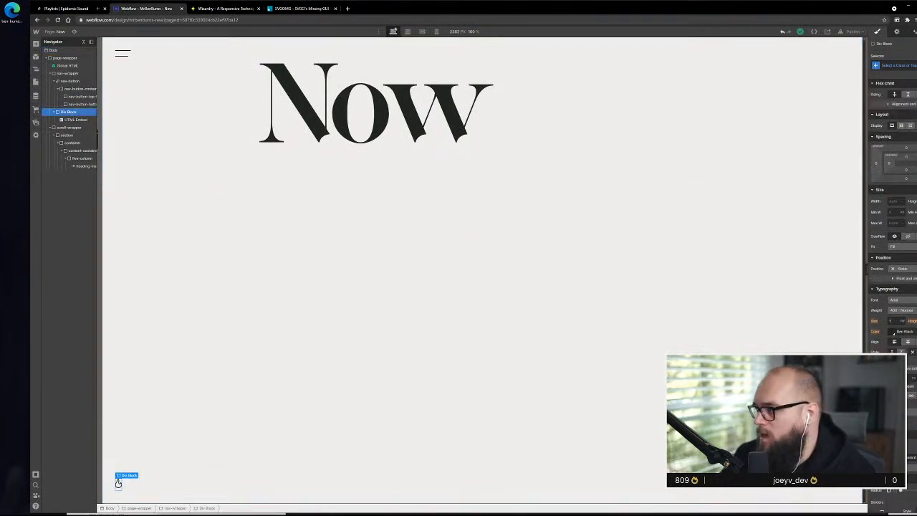
left_click(894, 65)
left_click(912, 57)
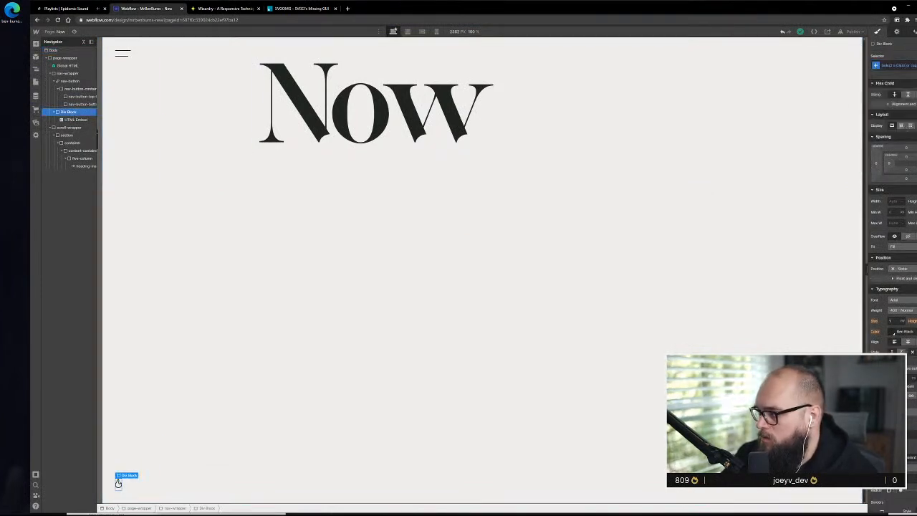
left_click(906, 66)
type("test")
key("Return")
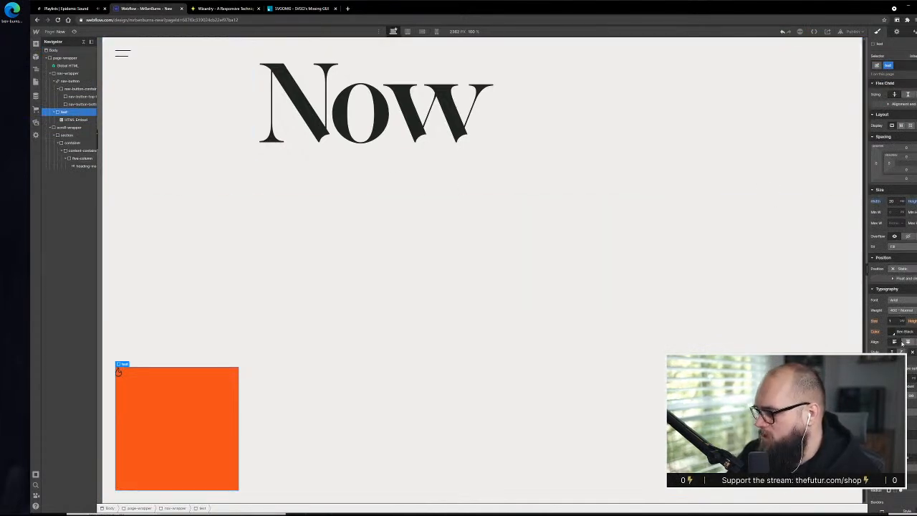
key("ctrl+z")
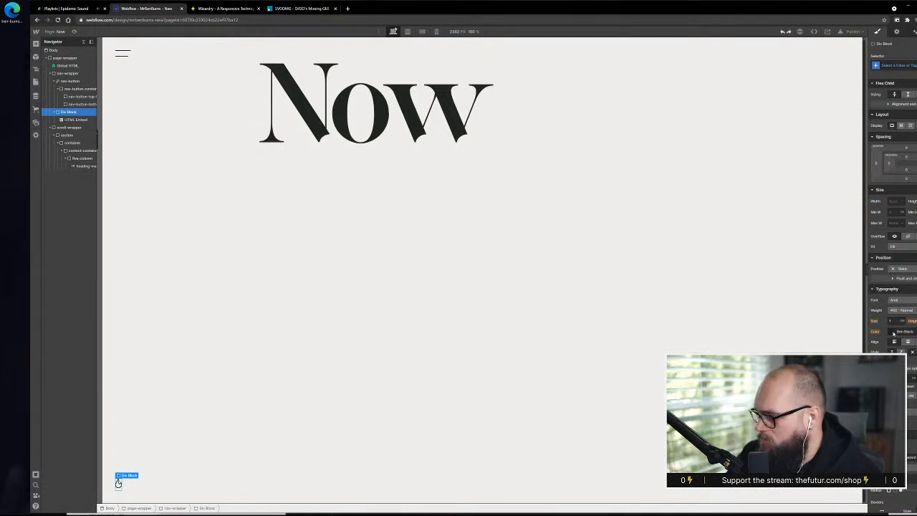
Try the orange swatch and white as the flame Div Block's text color, restore Ben Black, and remove its class
left_click(892, 332)
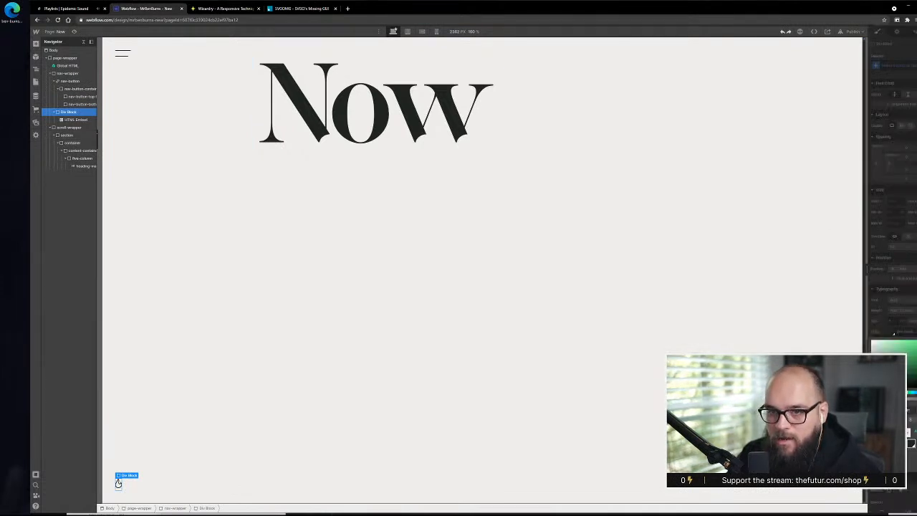
left_click(909, 433)
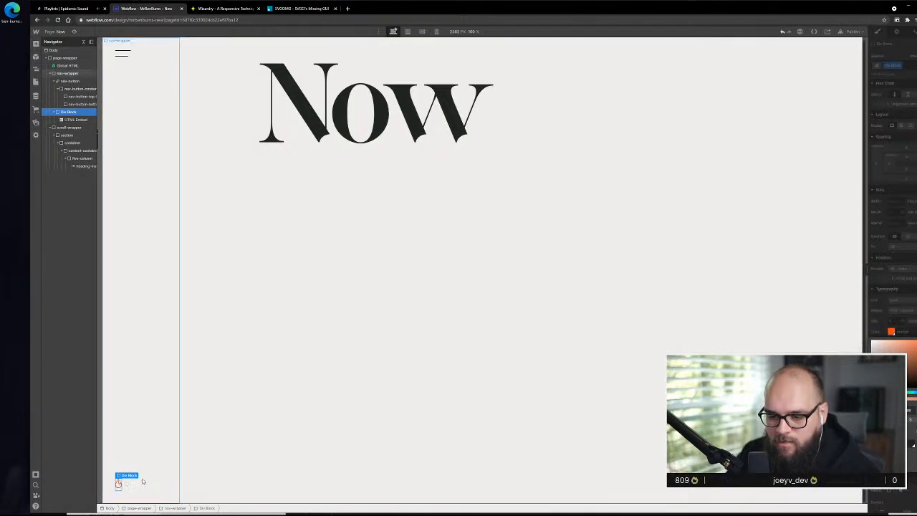
left_click(883, 341)
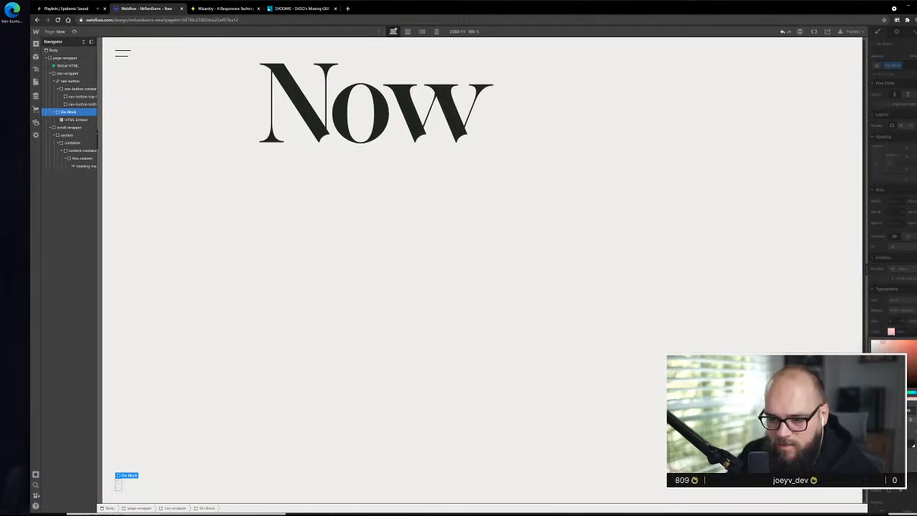
left_click_drag(883, 342, 871, 341)
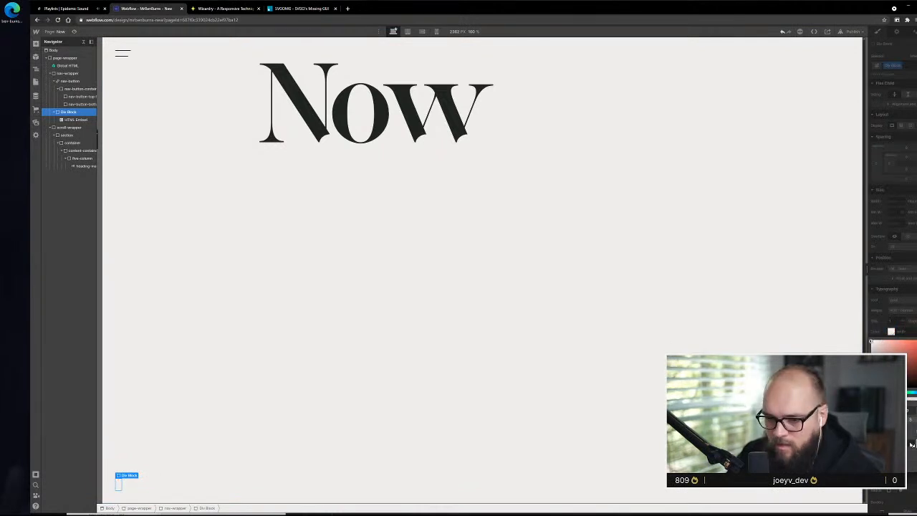
left_click_drag(912, 444, 910, 457)
left_click(898, 291)
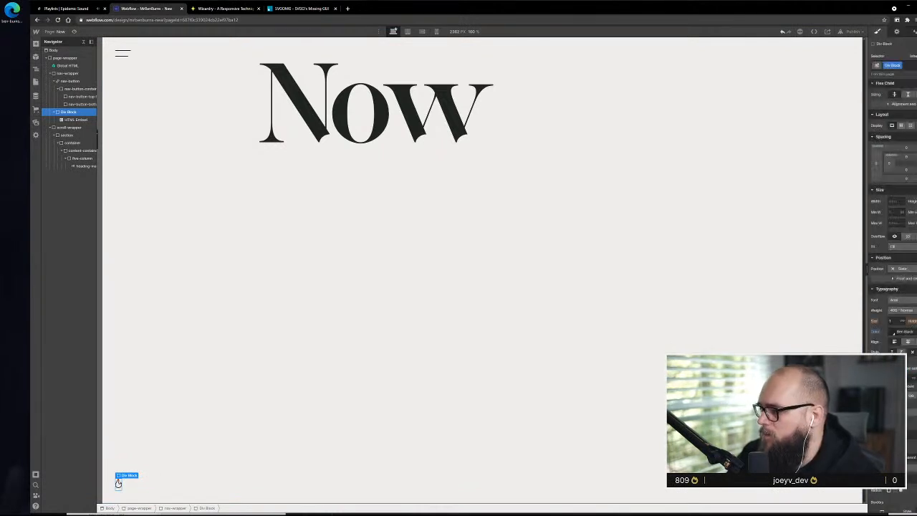
left_click(900, 66)
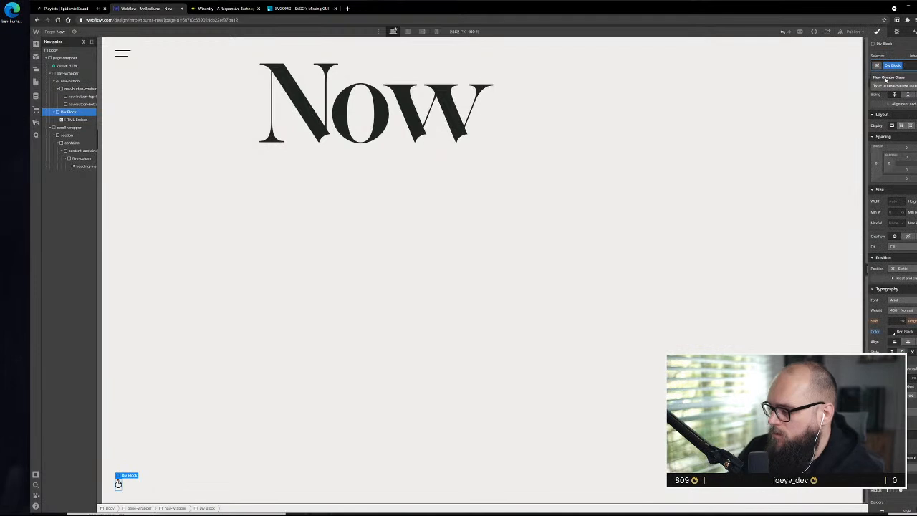
key("BackSpace")
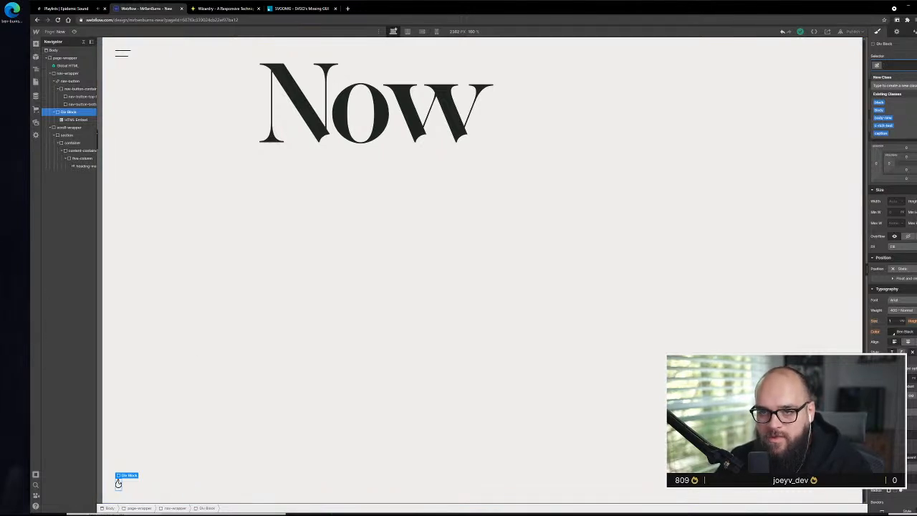
Try the orange swatch as the Body (All Pages) text color and set it back to Ben Black
left_click(194, 76)
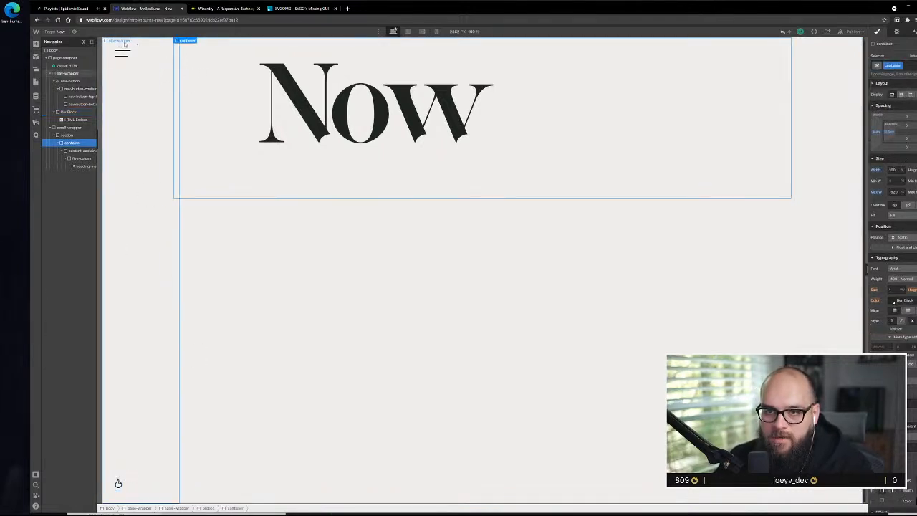
left_click(64, 50)
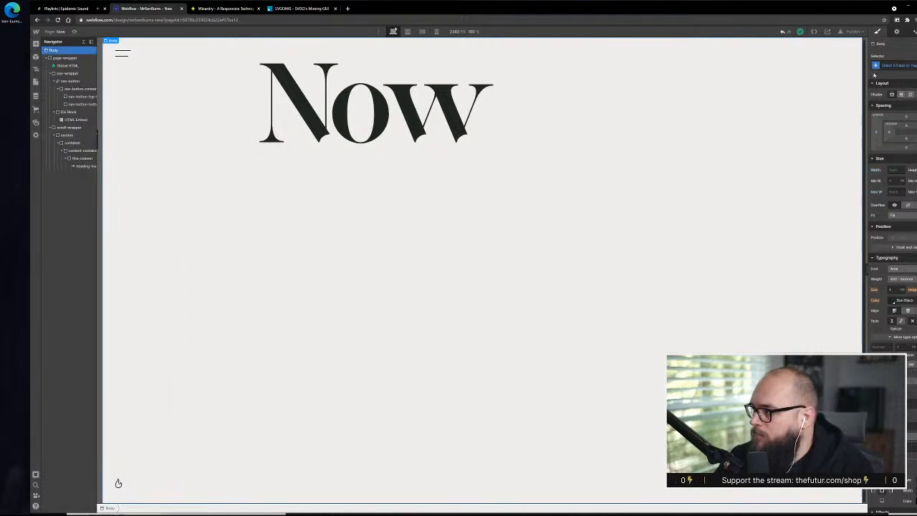
left_click(892, 66)
left_click(891, 103)
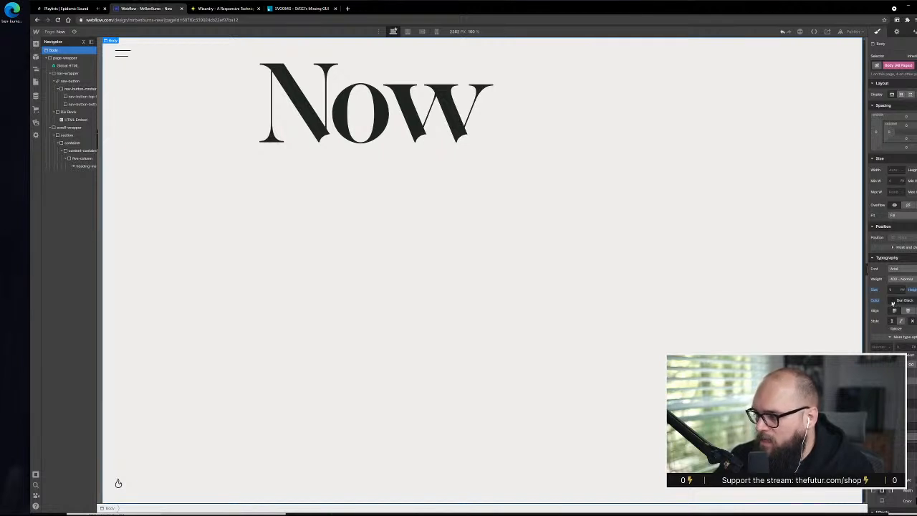
left_click(893, 301)
left_click(907, 402)
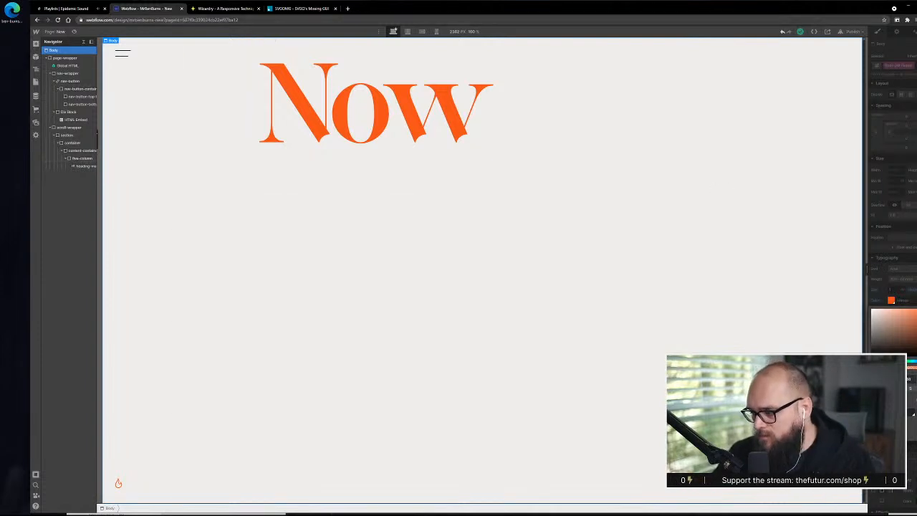
left_click(912, 415)
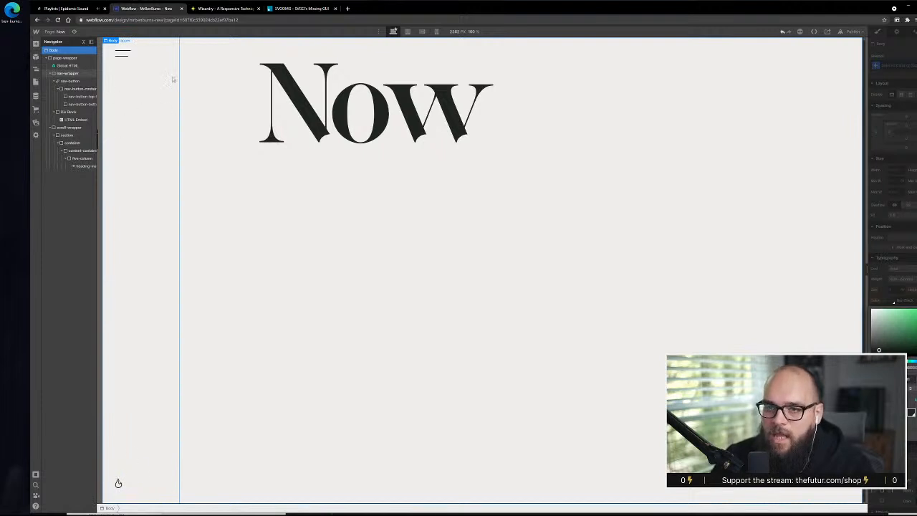
Select nav-button-top-line inside nav-button-container to access its style settings
left_click(126, 54)
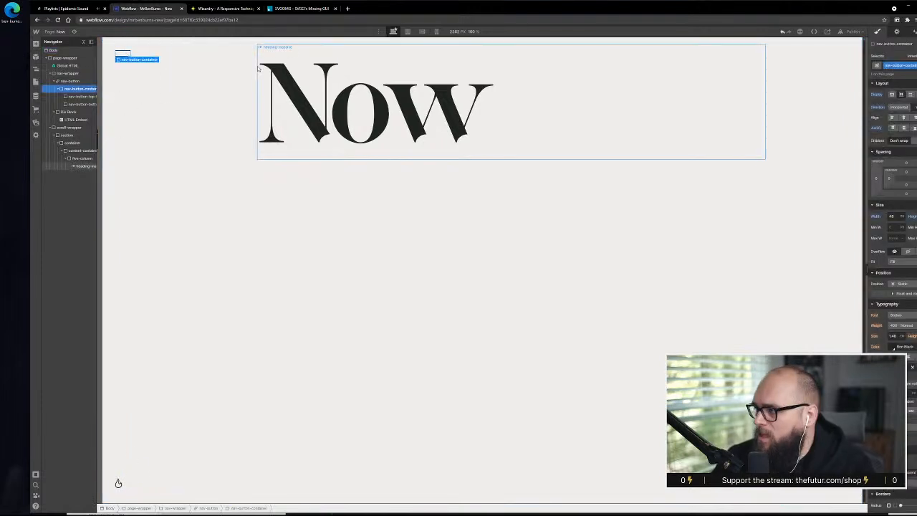
left_click(76, 96)
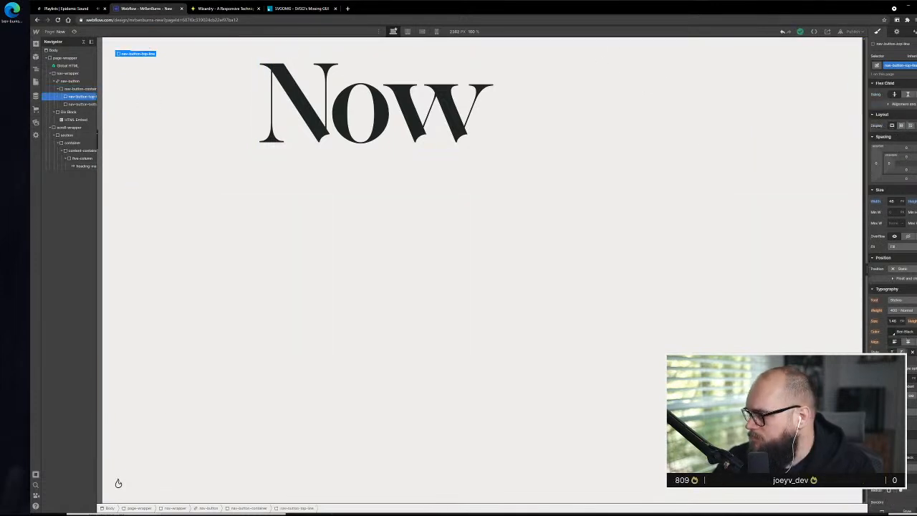
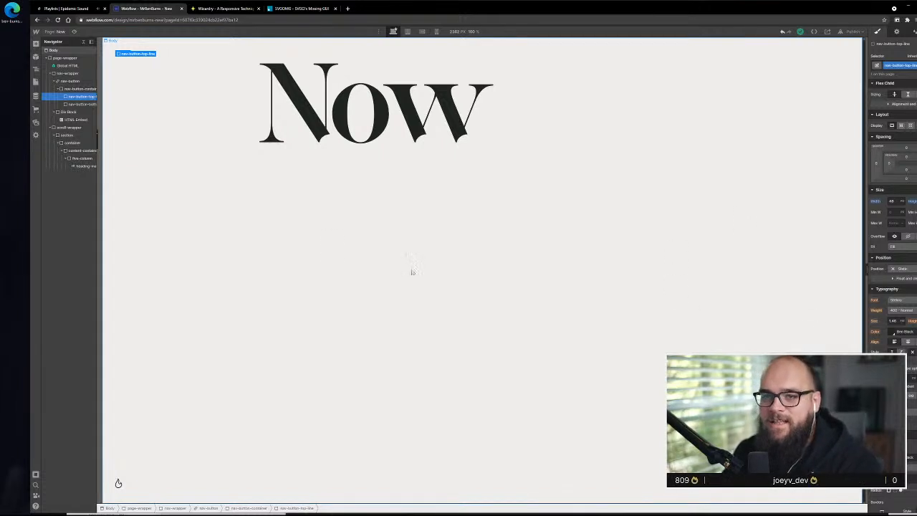
Select nav-wrapper, then switch to Adobe XD and export the OFF switch with the moon as an SVG to the Desktop
left_click(314, 301)
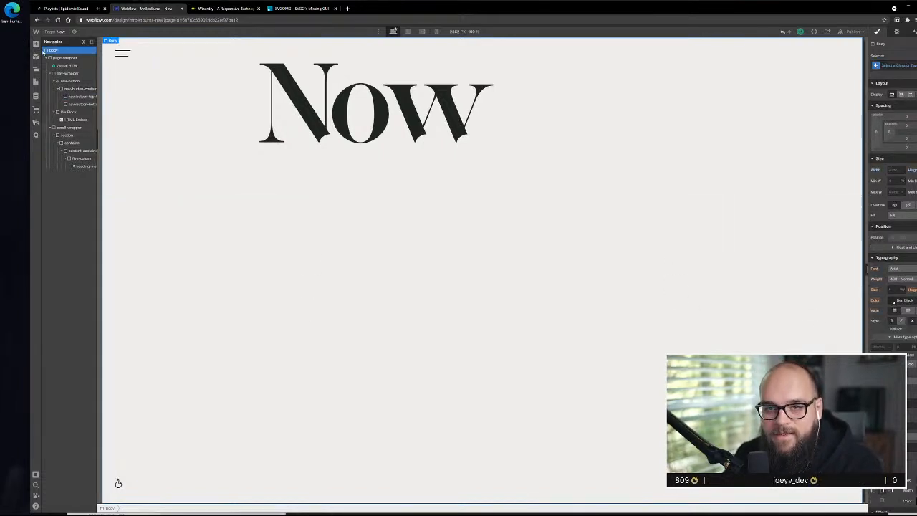
left_click(67, 74)
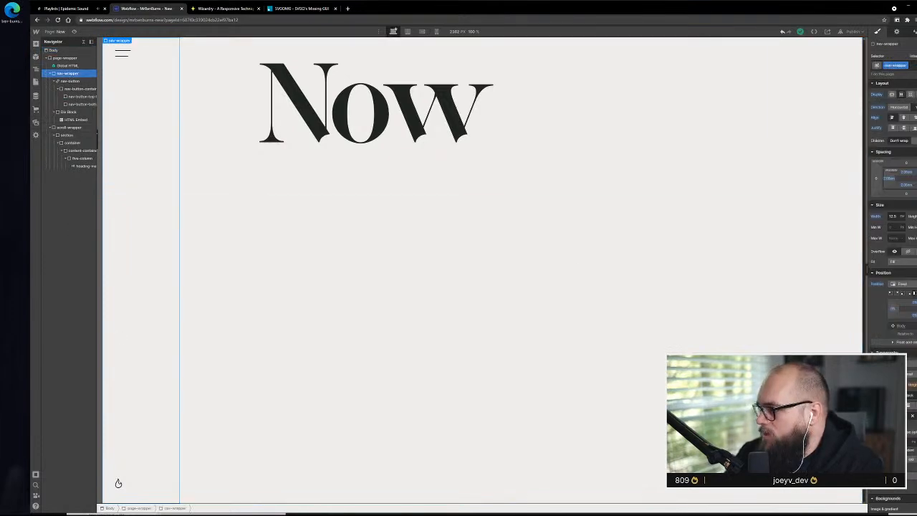
key("alt+Tab")
scroll(315, 286, "down", 5)
left_click(316, 326)
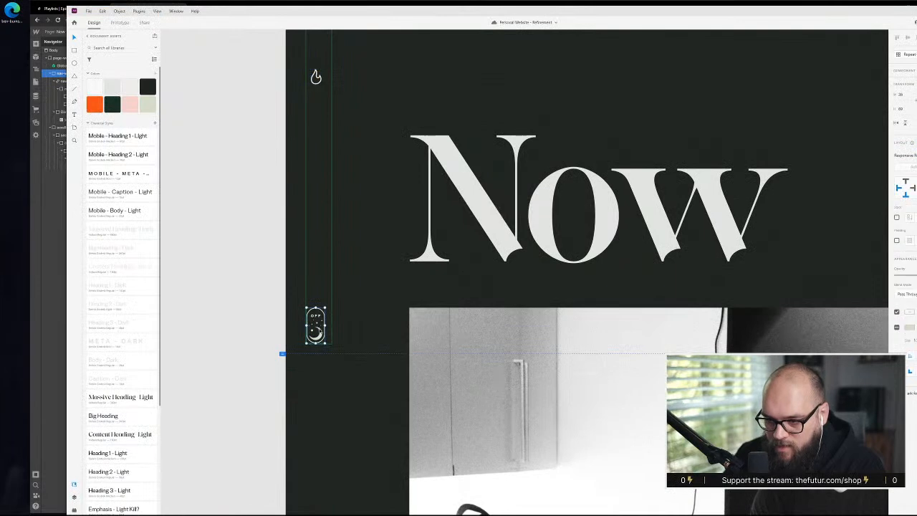
scroll(317, 339, "up", 4)
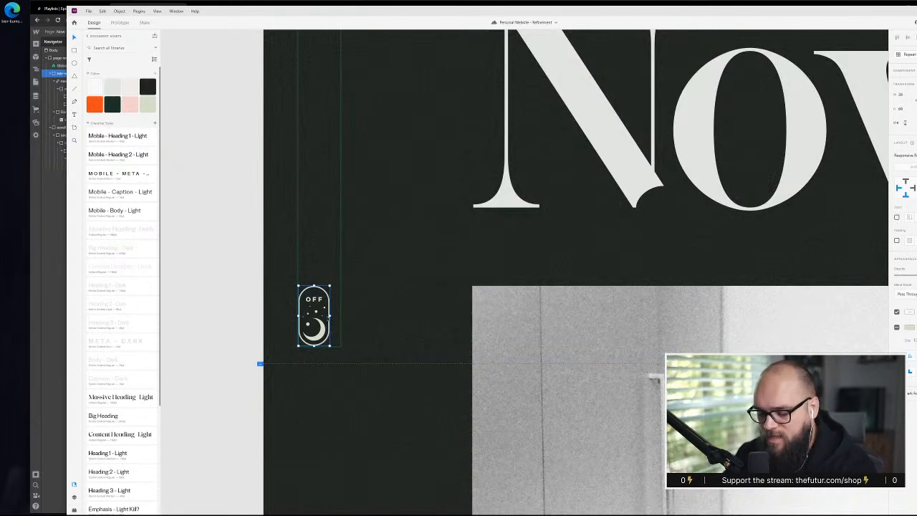
key("ctrl+e")
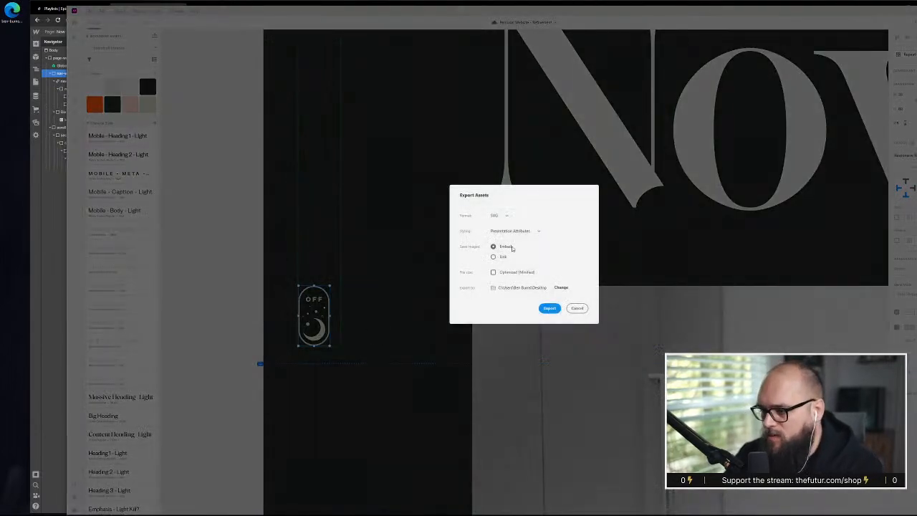
left_click(550, 308)
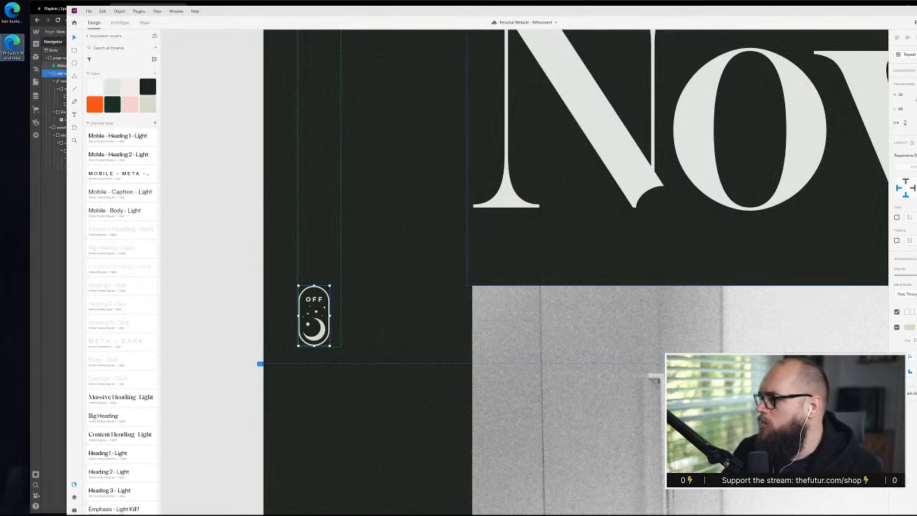
Back in Webflow, add a Div Block as the last child of nav-wrapper and place the exported Off-Switch SVG in it as an image
key("alt+Tab")
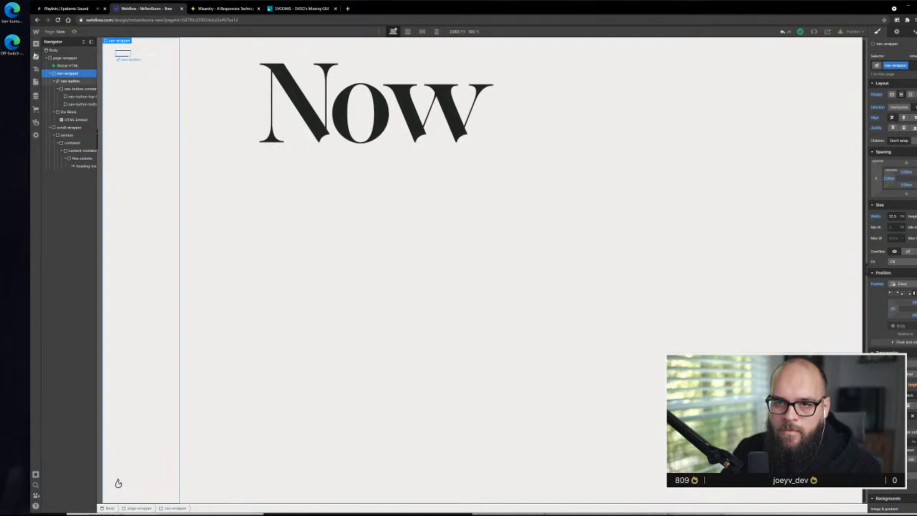
left_click(34, 45)
left_click_drag(58, 182, 67, 127)
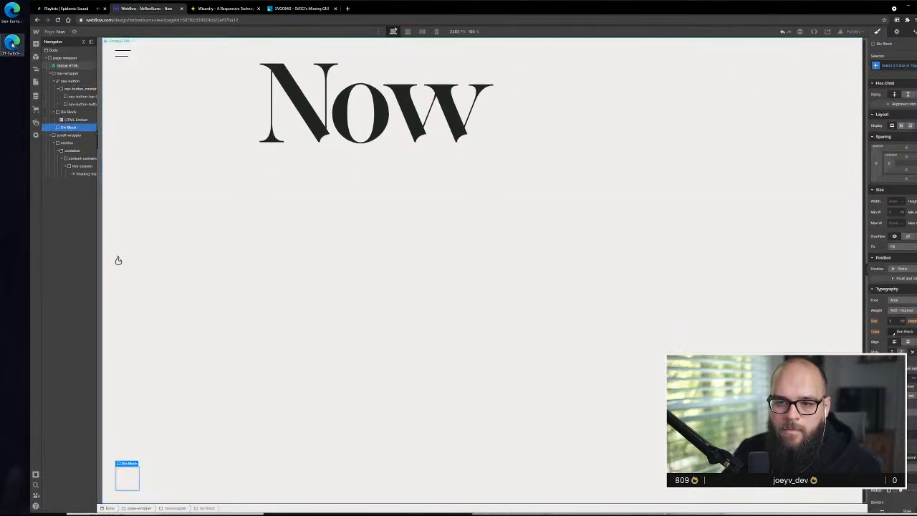
left_click_drag(12, 45, 133, 488)
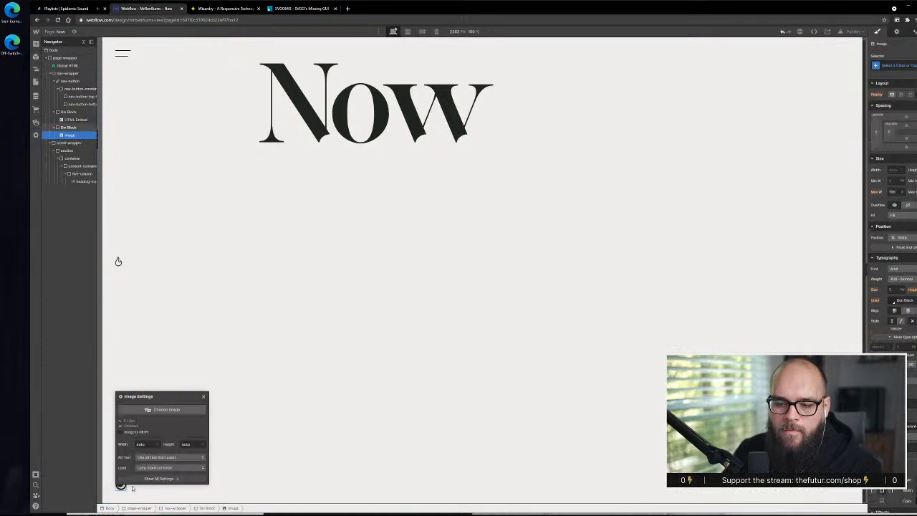
left_click(387, 370)
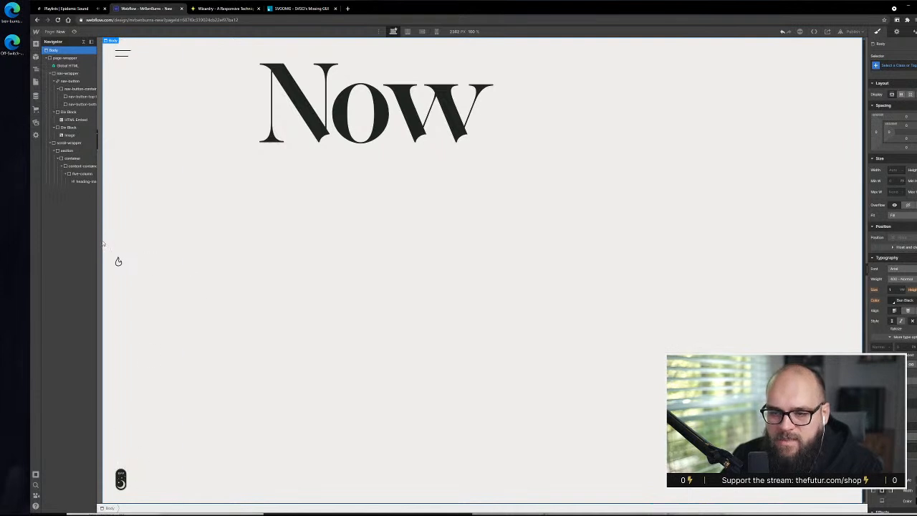
left_click(119, 261)
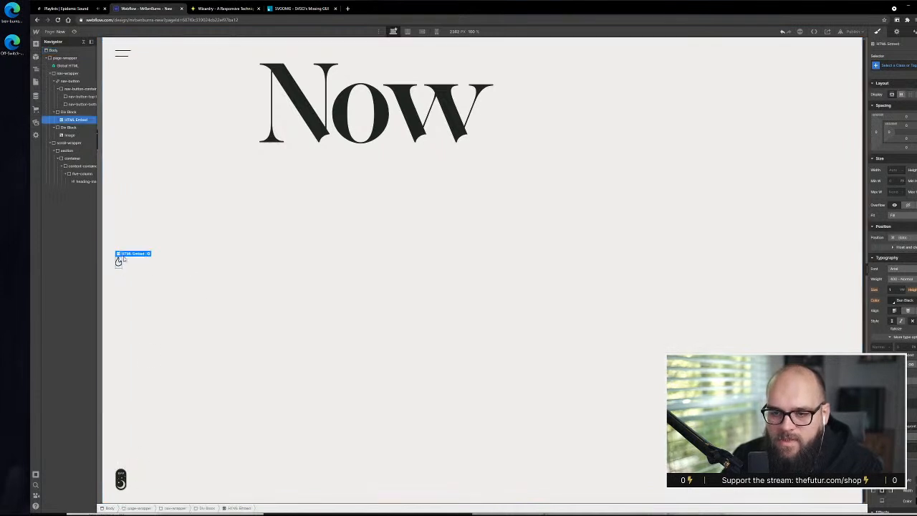
left_click(160, 141)
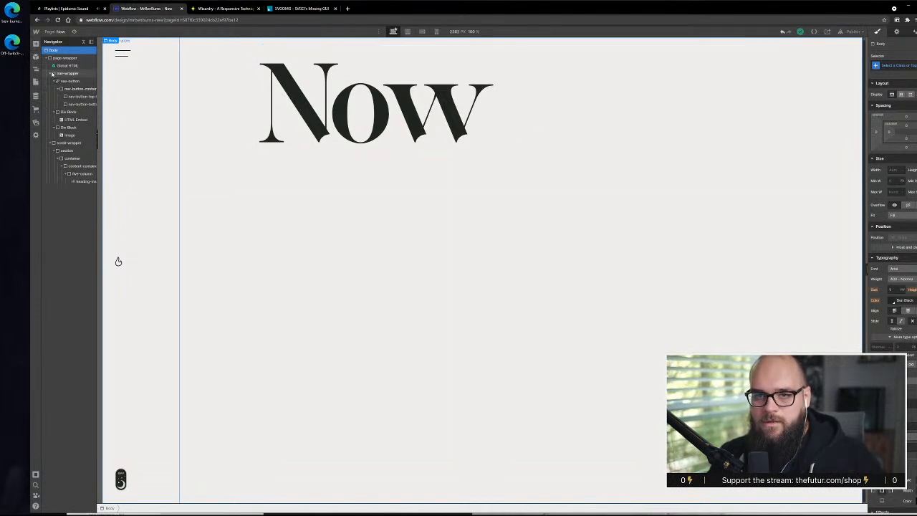
left_click(51, 74)
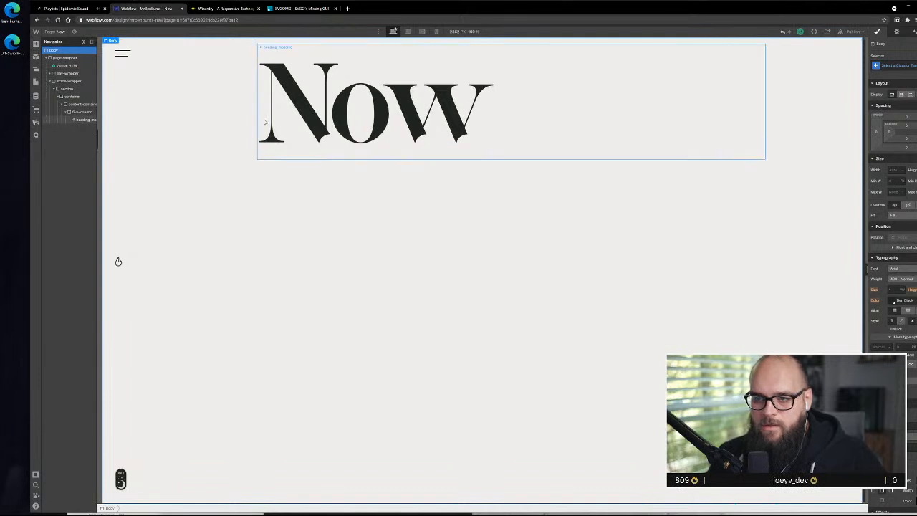
Examine the flame HTML Embed's SVG code, including its width, height and fill attributes, and close the code editor
left_click(118, 262)
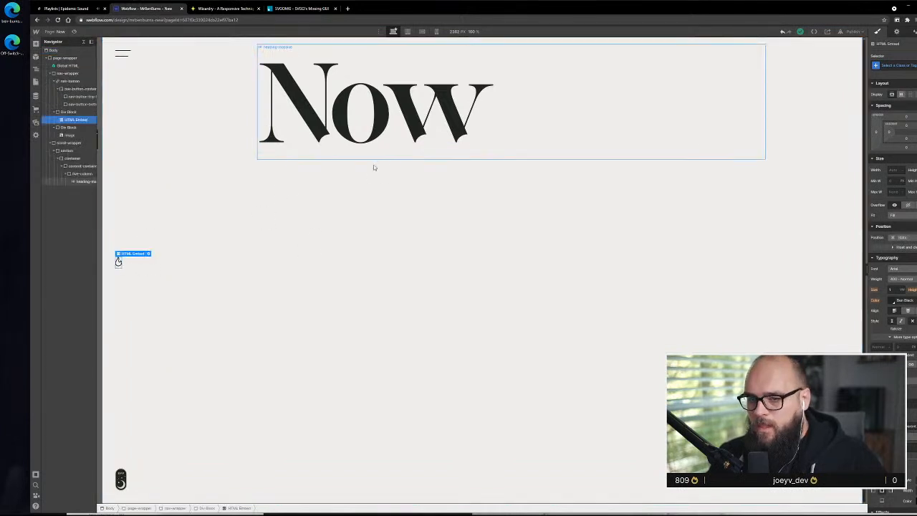
left_click(150, 254)
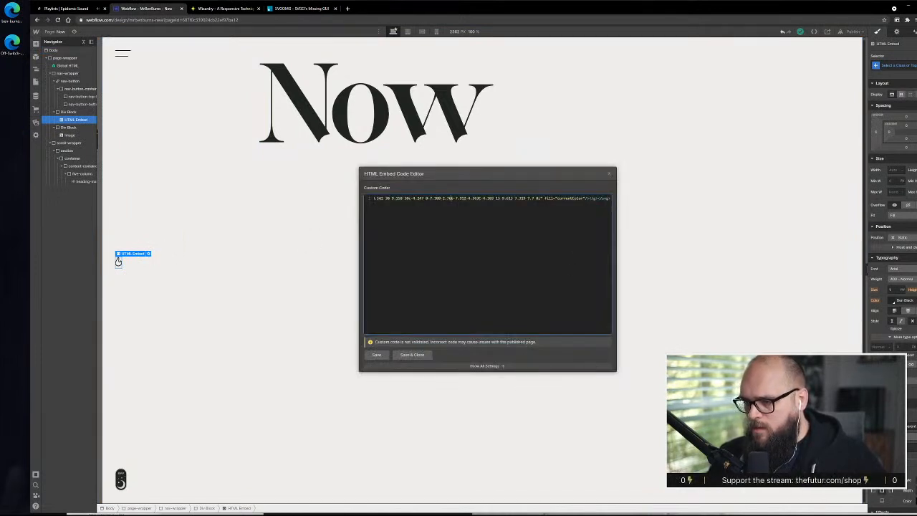
left_click_drag(513, 199, 349, 197)
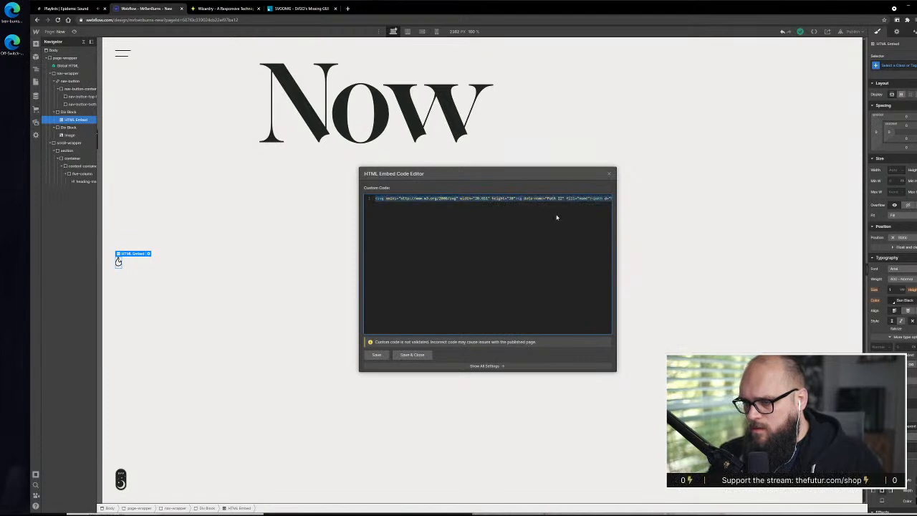
left_click(479, 204)
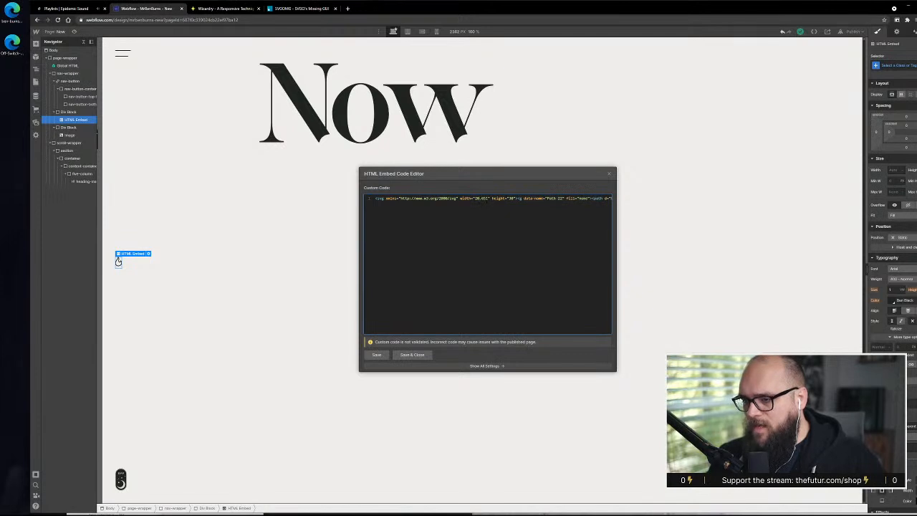
left_click_drag(489, 199, 477, 198)
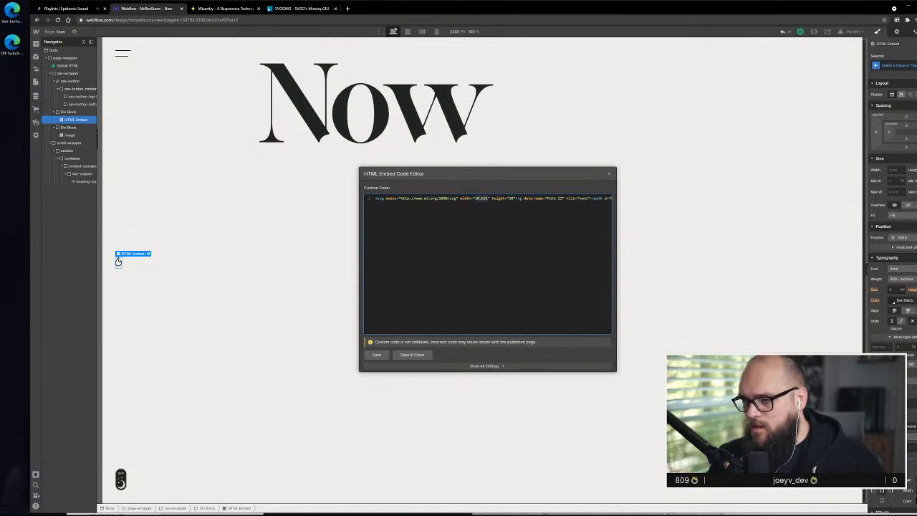
left_click(519, 227)
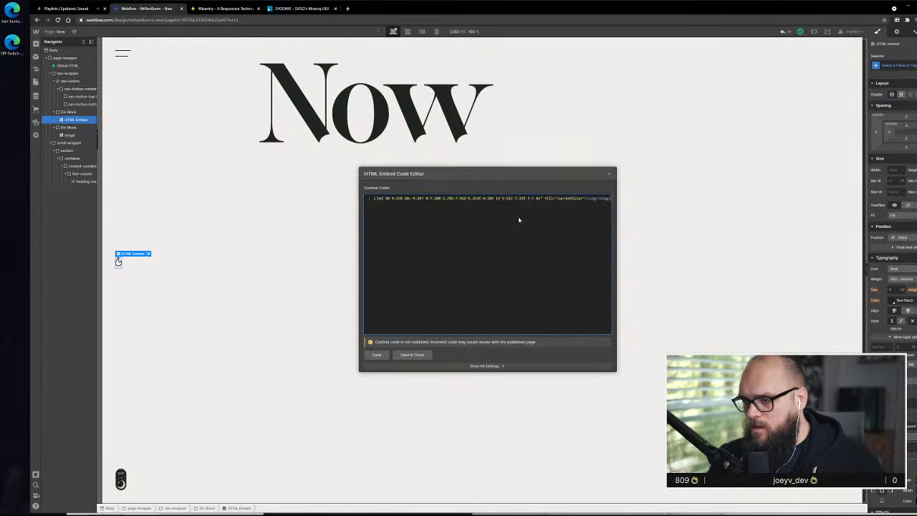
left_click_drag(611, 199, 360, 201)
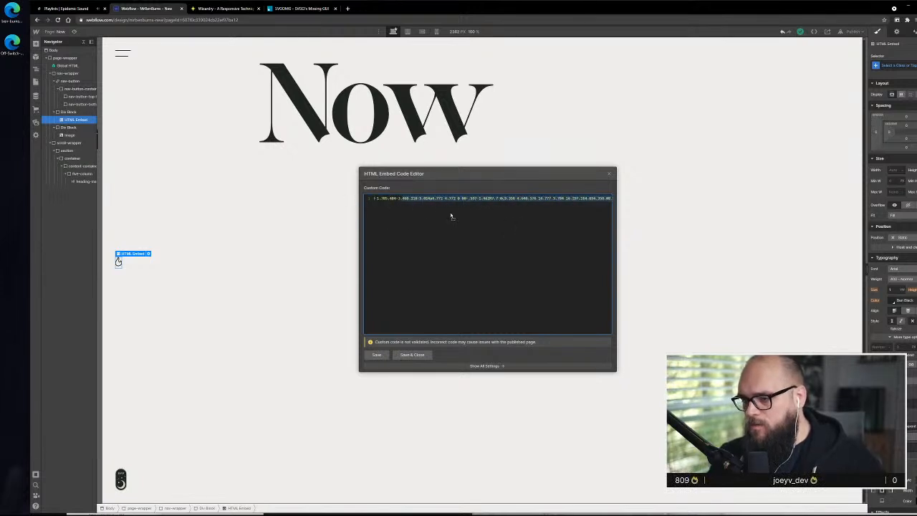
key("ctrl+a")
scroll(455, 218, "left", 3)
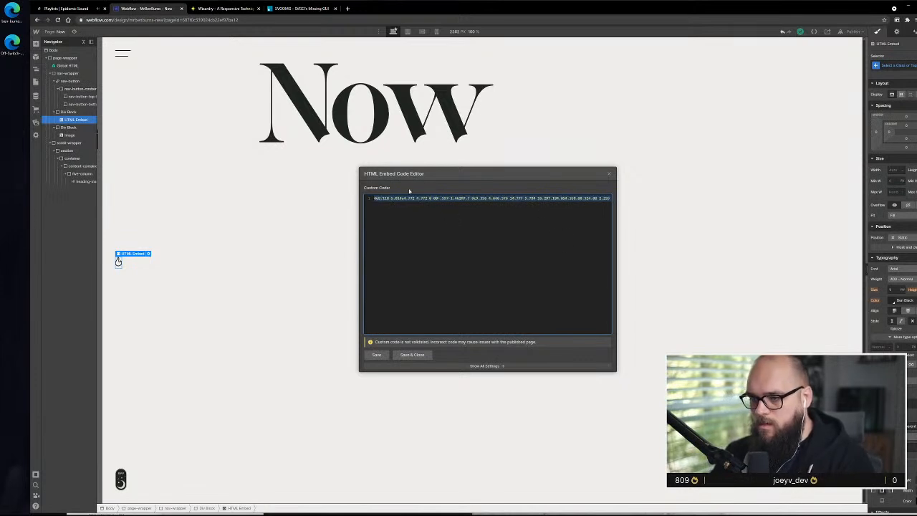
left_click(472, 243)
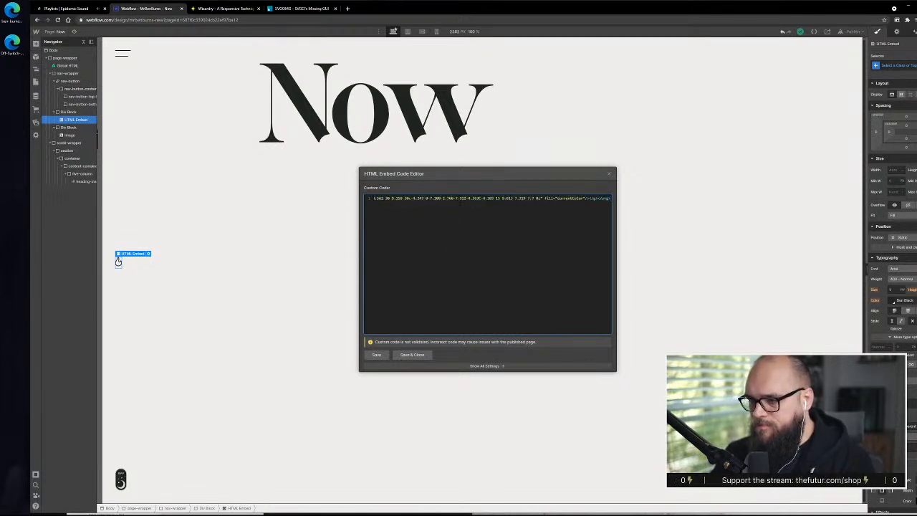
left_click_drag(457, 199, 329, 199)
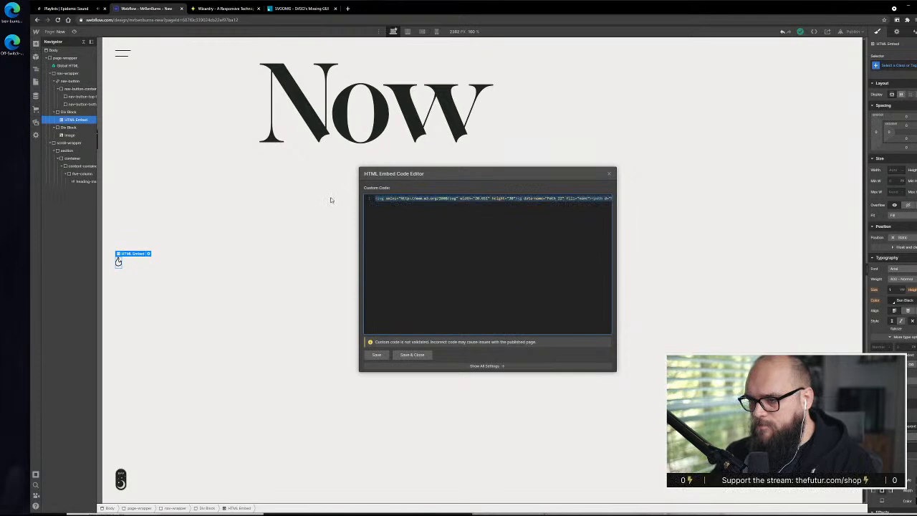
left_click(479, 207)
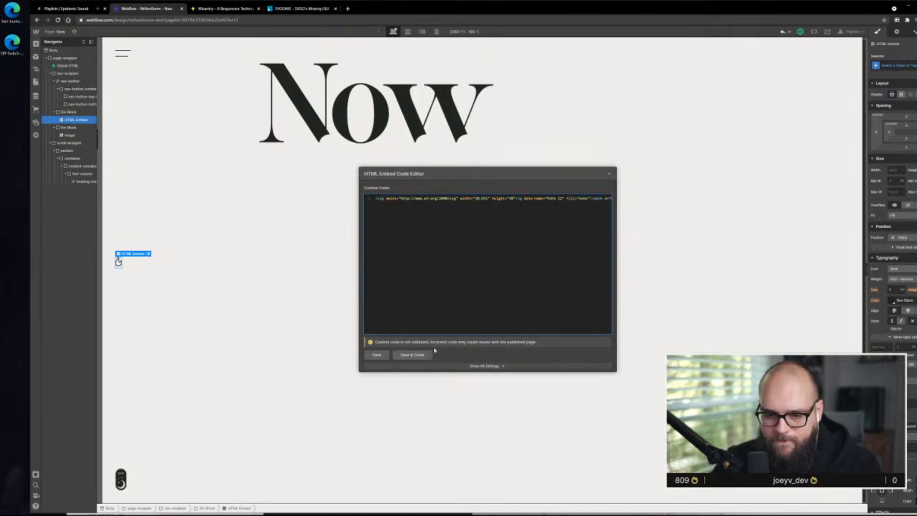
left_click(432, 354)
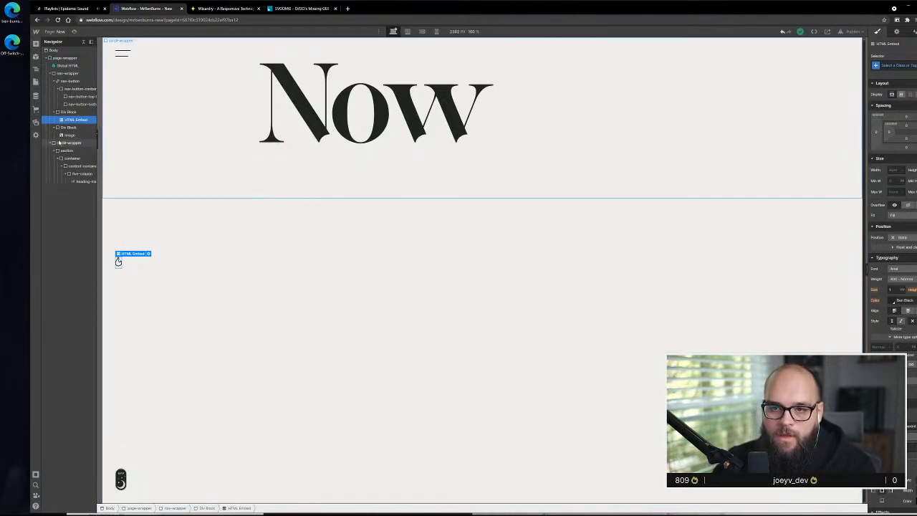
Collapse nav-wrapper and inspect the nesting of scroll-wrapper, section, container and content-container around the Now heading
left_click(53, 73)
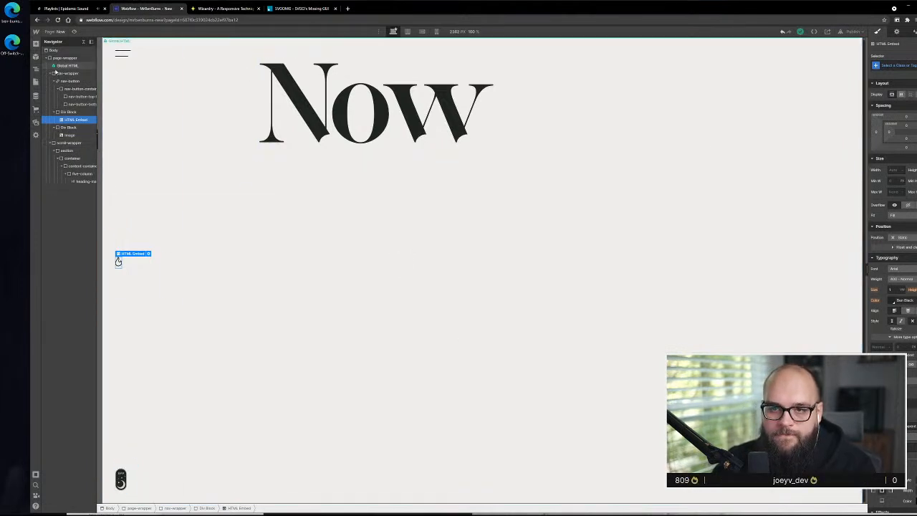
left_click(242, 264)
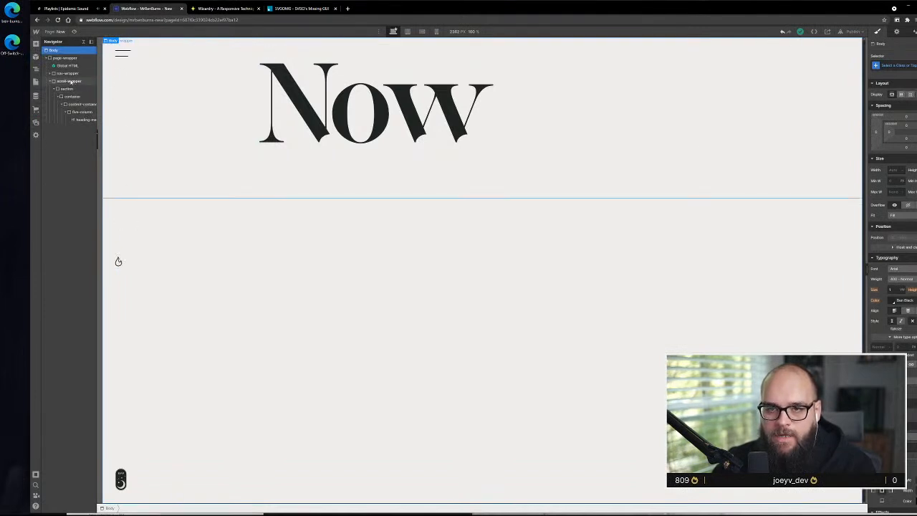
left_click(73, 81)
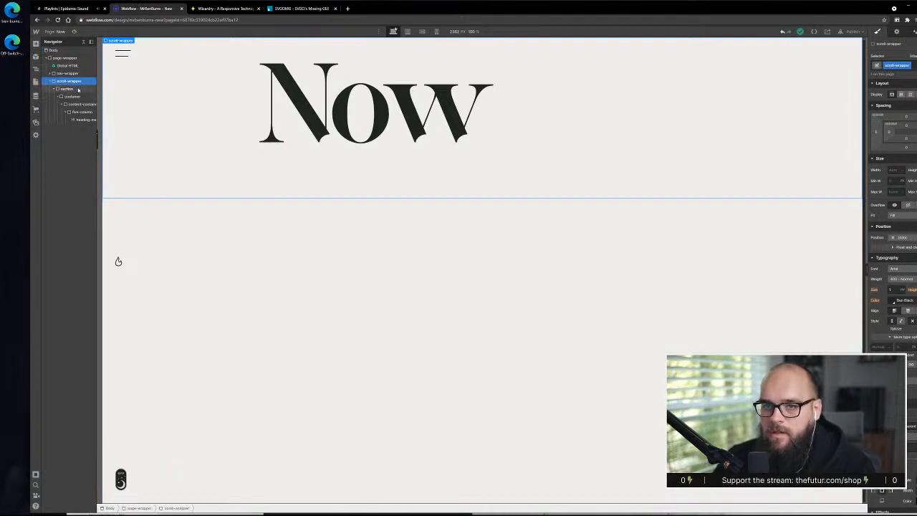
left_click(81, 89)
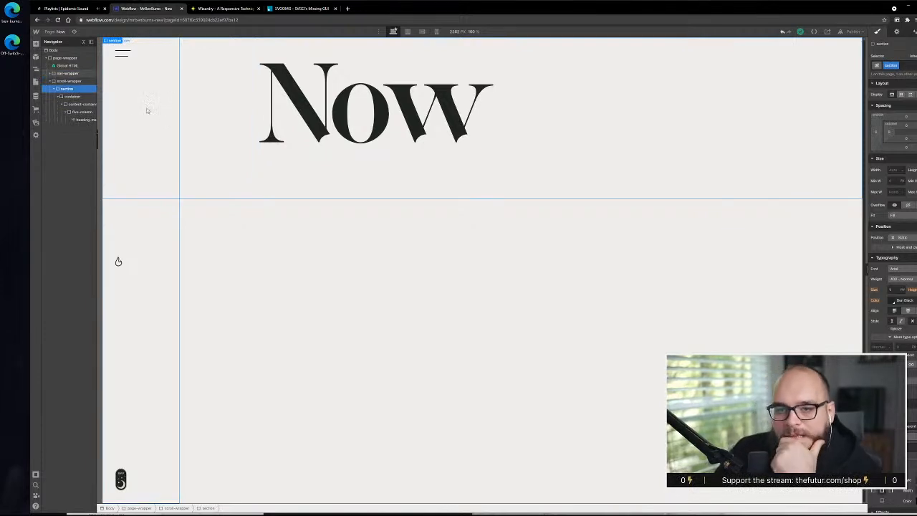
left_click(72, 96)
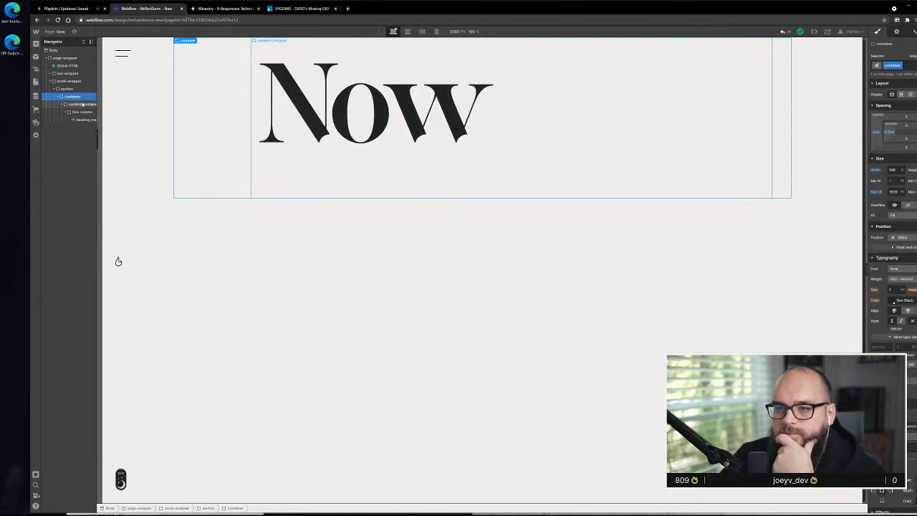
left_click(82, 104)
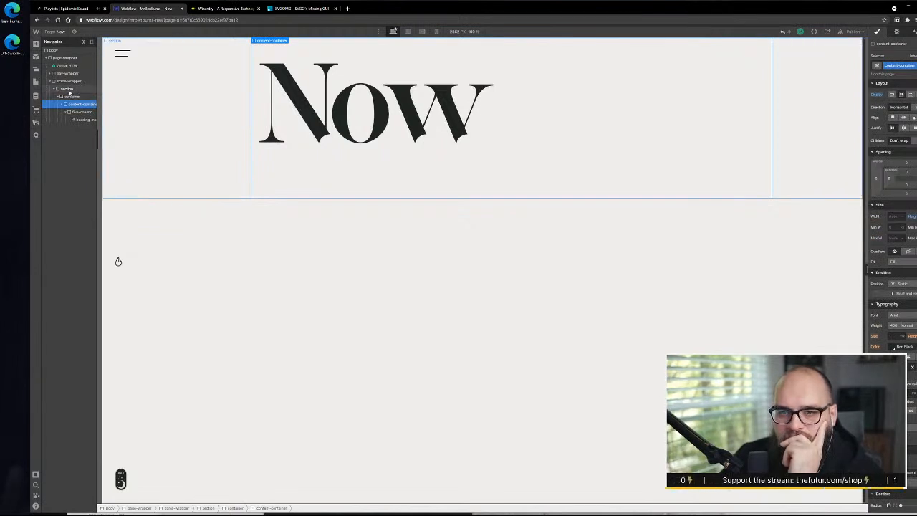
left_click(69, 89)
left_click(73, 97)
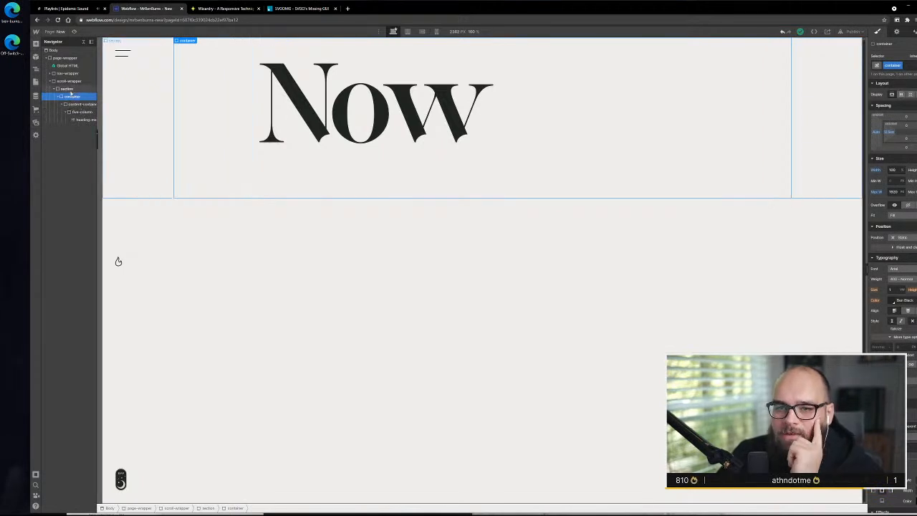
left_click(71, 90)
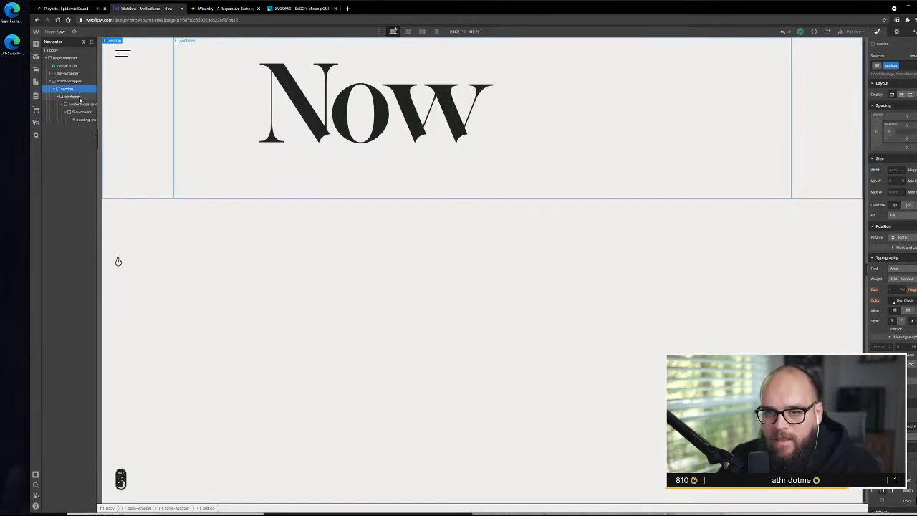
left_click(79, 100)
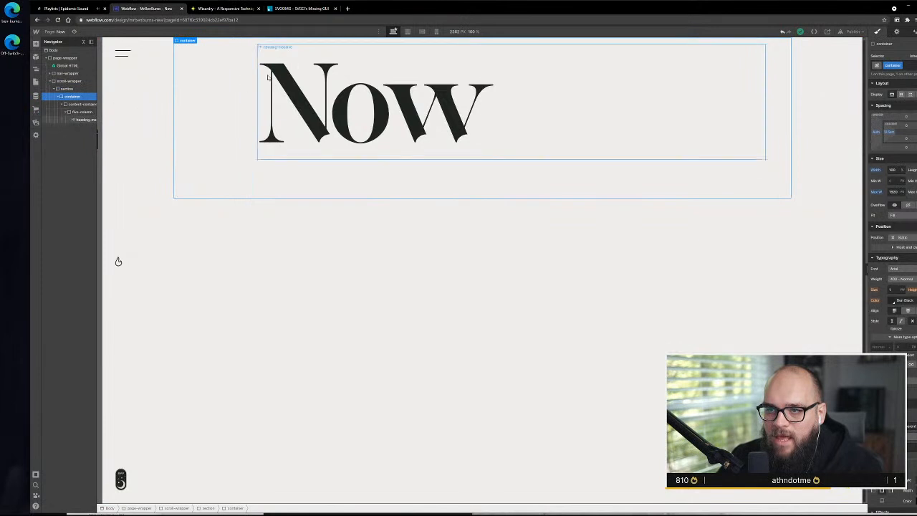
left_click(89, 106)
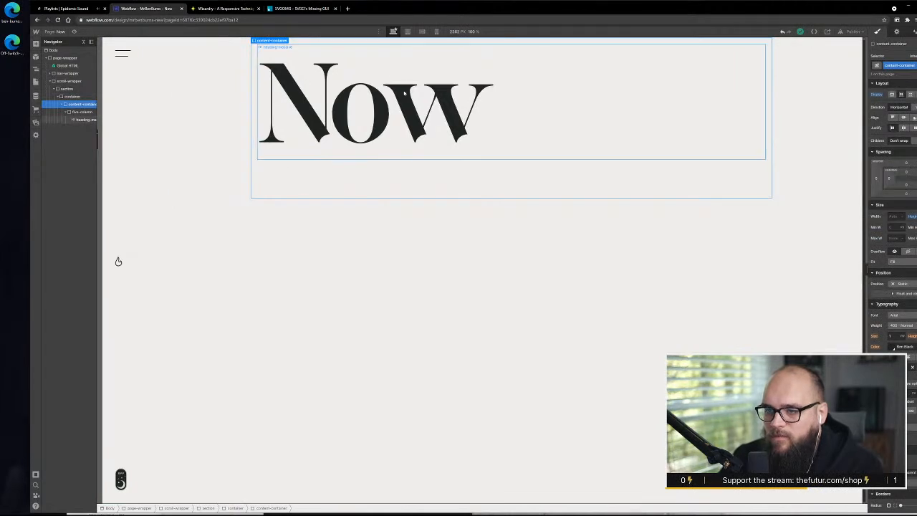
Compare the extents and style settings of section and container around the Now heading by selecting each in turn
left_click(67, 91)
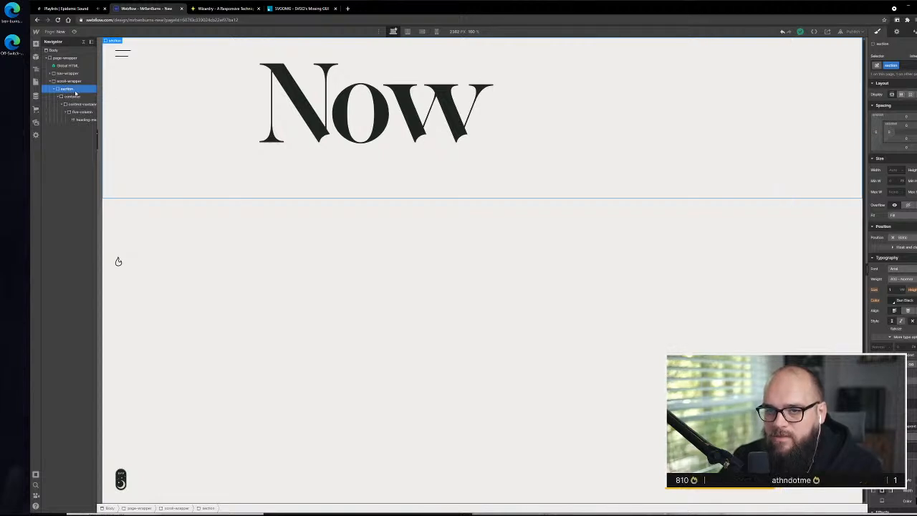
left_click(85, 97)
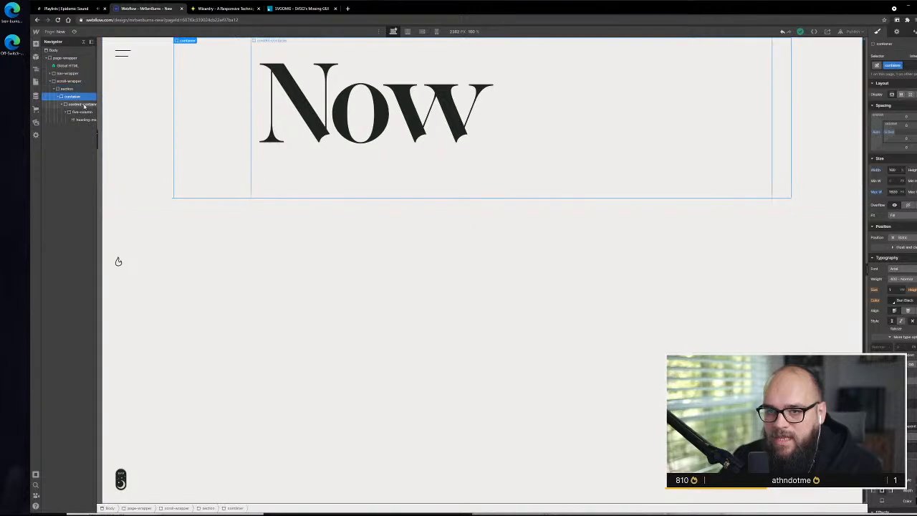
left_click(72, 89)
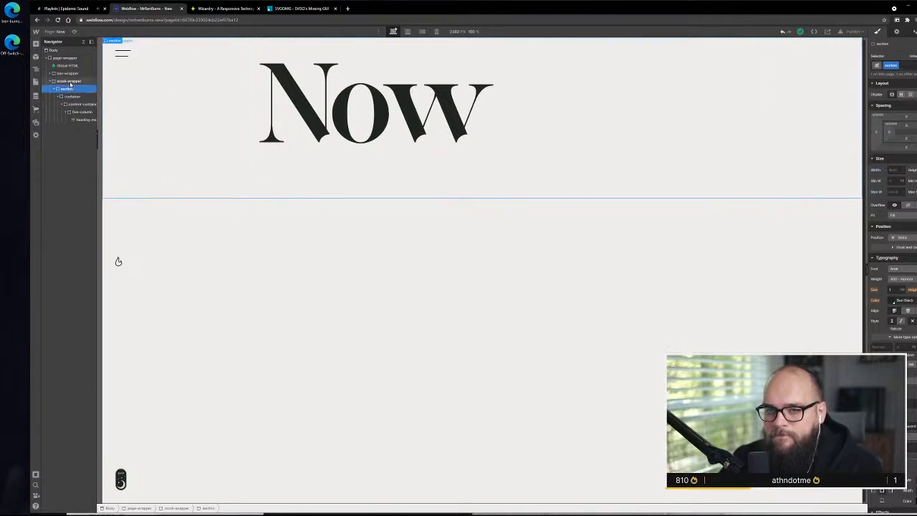
left_click(71, 97)
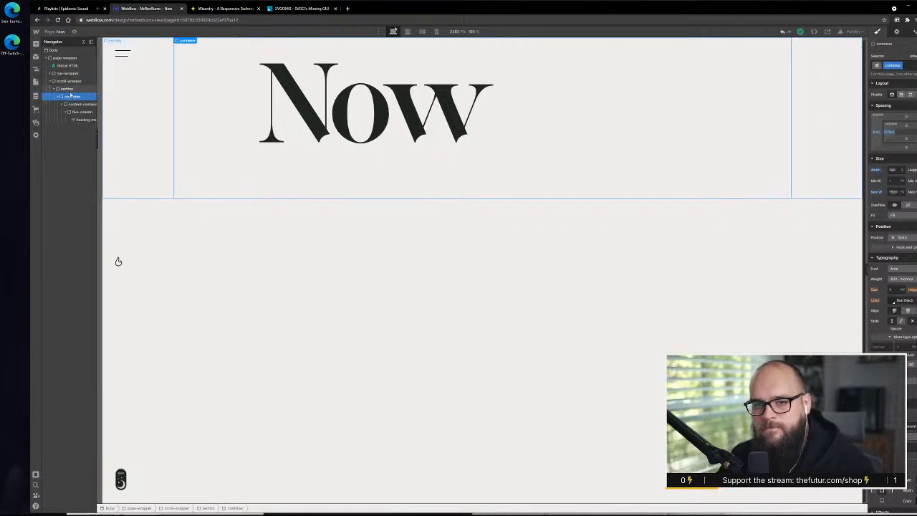
left_click(72, 89)
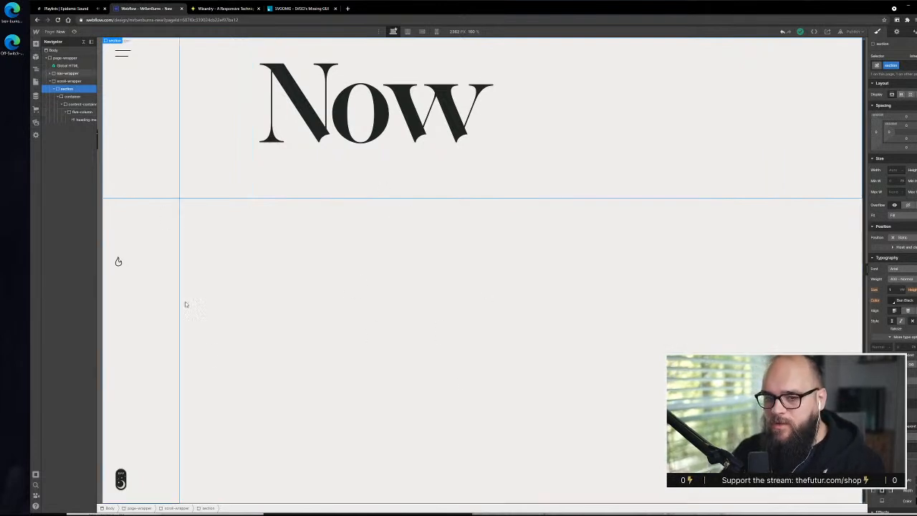
Open the flame's HTML Embed code, review the opening svg tag's width and height attributes, and close the code editor
left_click(119, 263)
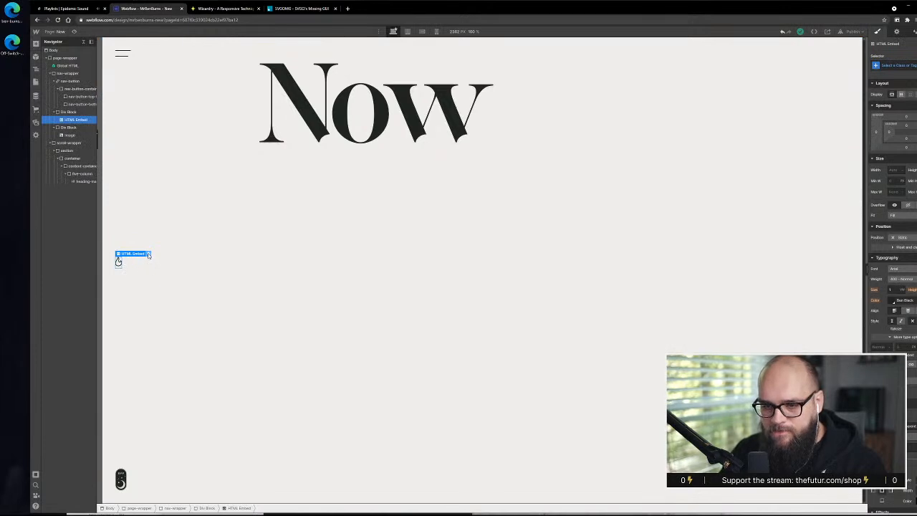
left_click(149, 256)
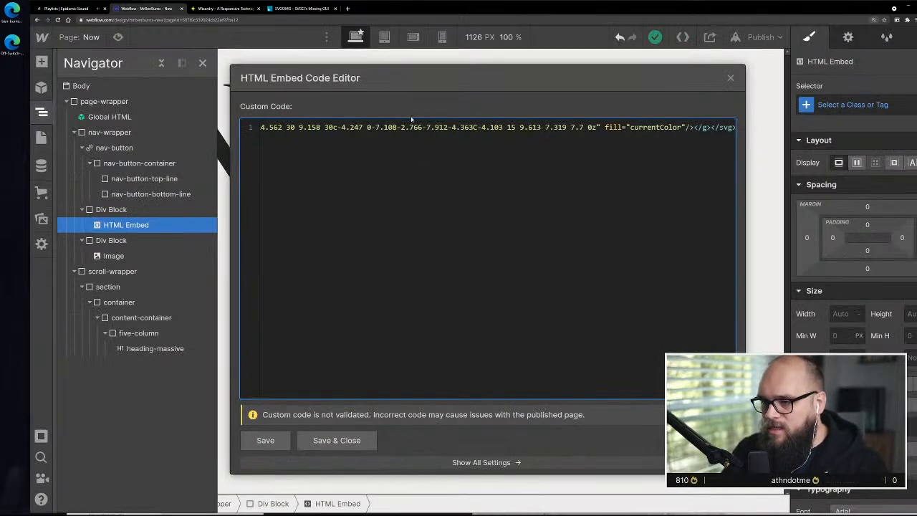
key("ctrl+Tab")
key("ctrl+shift+Tab")
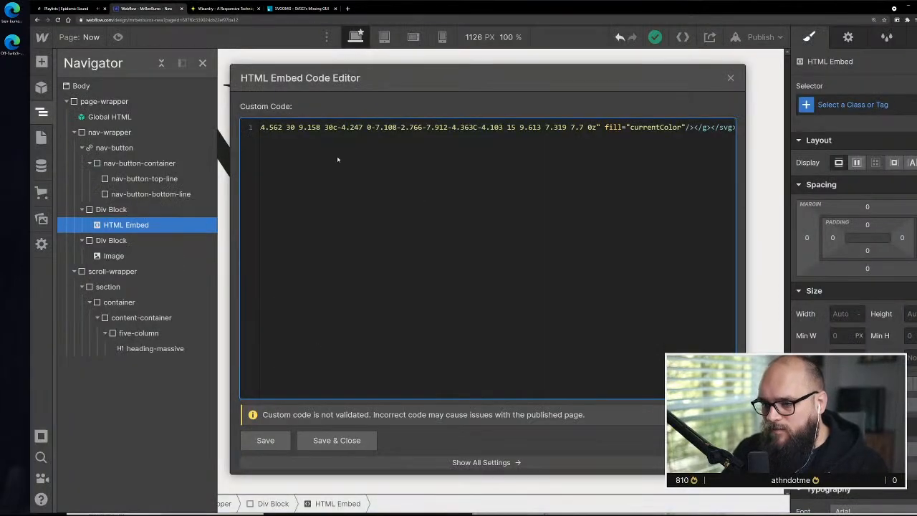
key("ctrl+a")
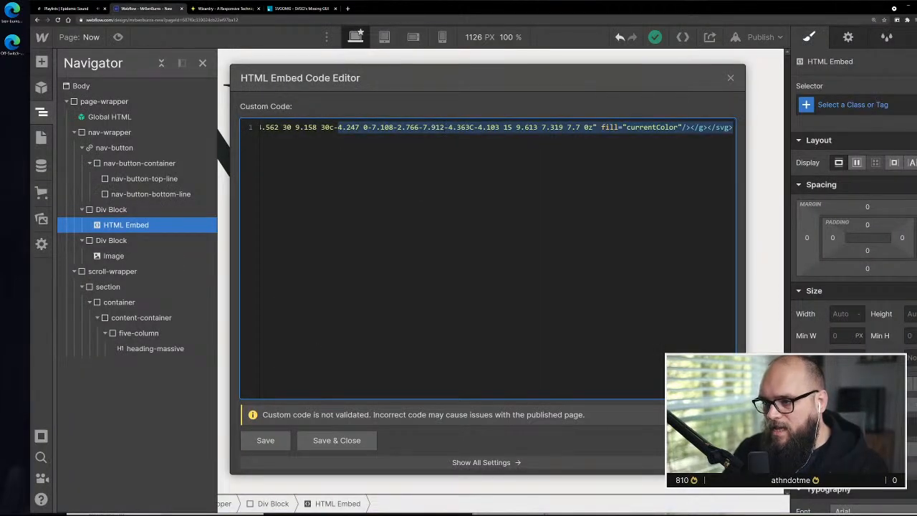
left_click_drag(330, 127, 165, 121)
left_click(480, 128)
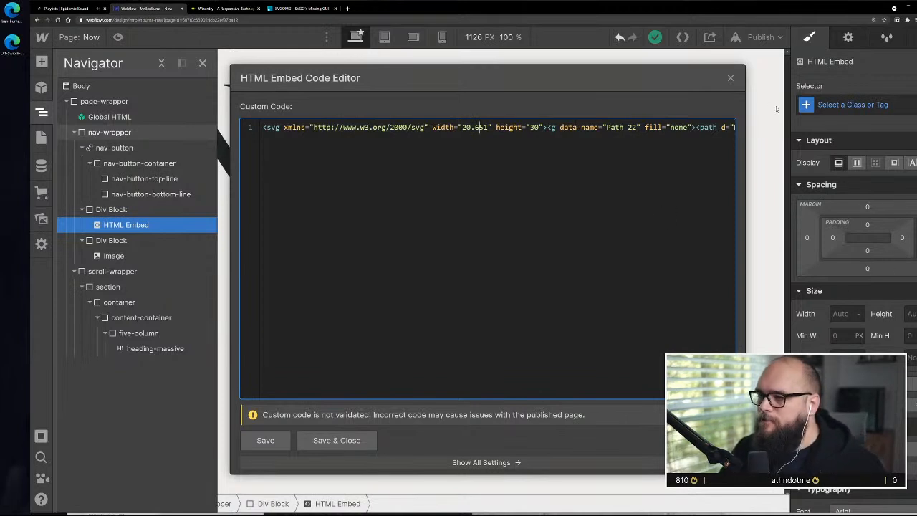
left_click(731, 79)
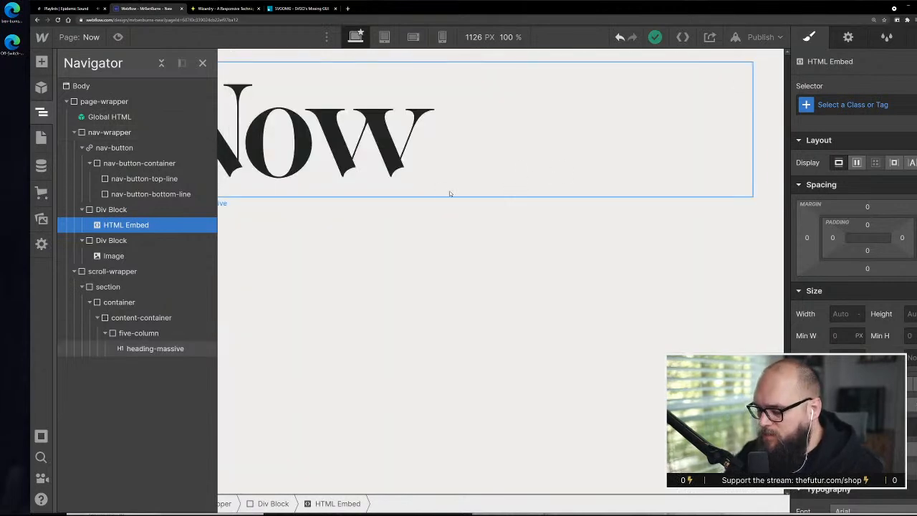
Collapse nav-wrapper, move container out of section directly into scroll-wrapper, and delete the emptied section
key("ctrl+minus")
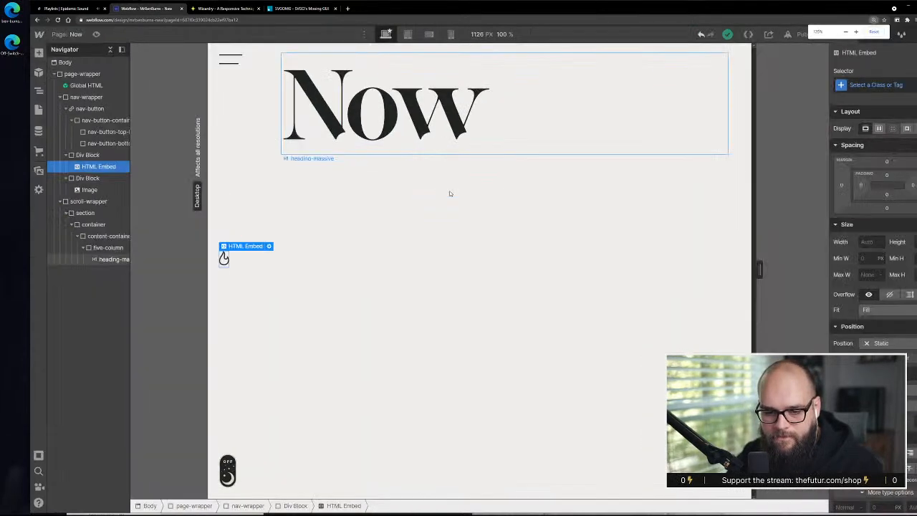
key("ctrl+minus")
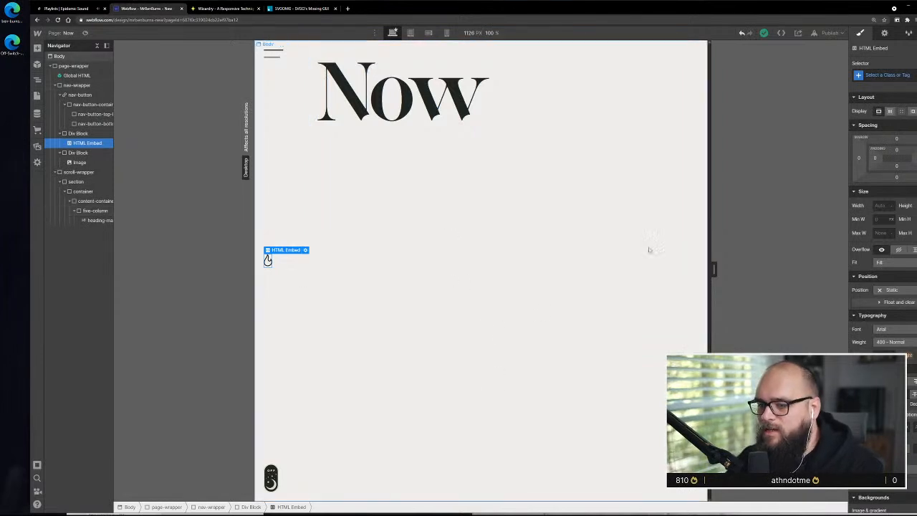
key("ctrl+minus")
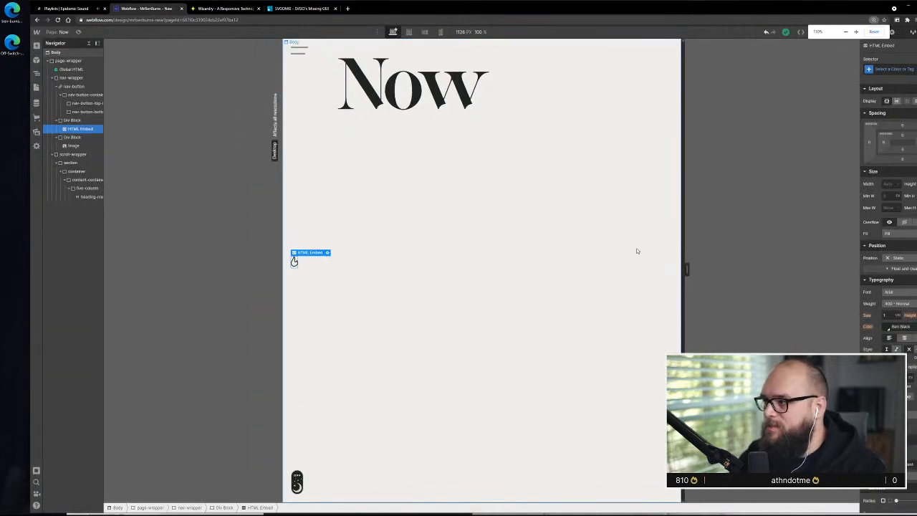
key("ctrl+minus")
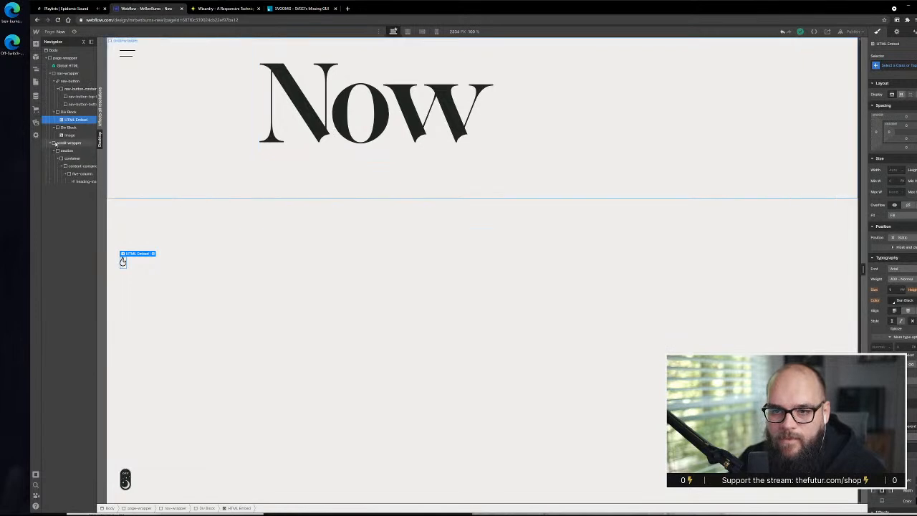
left_click(52, 74)
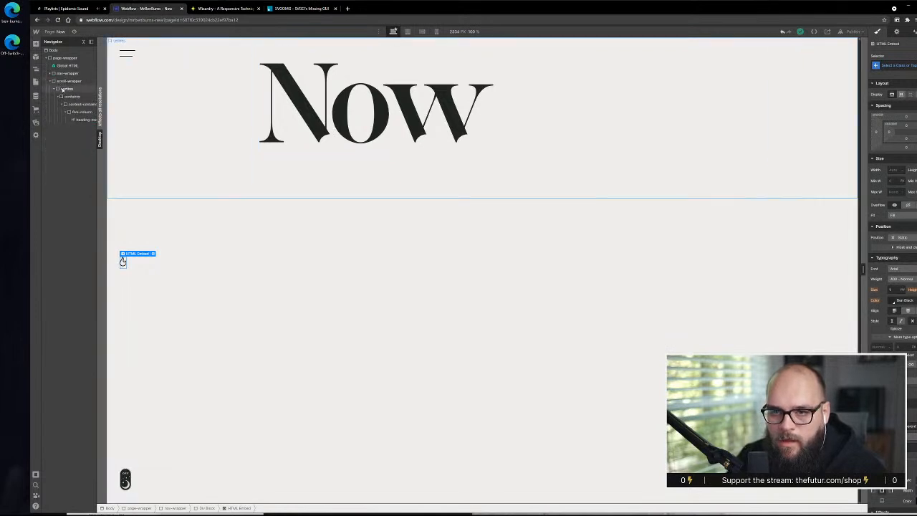
left_click(61, 96)
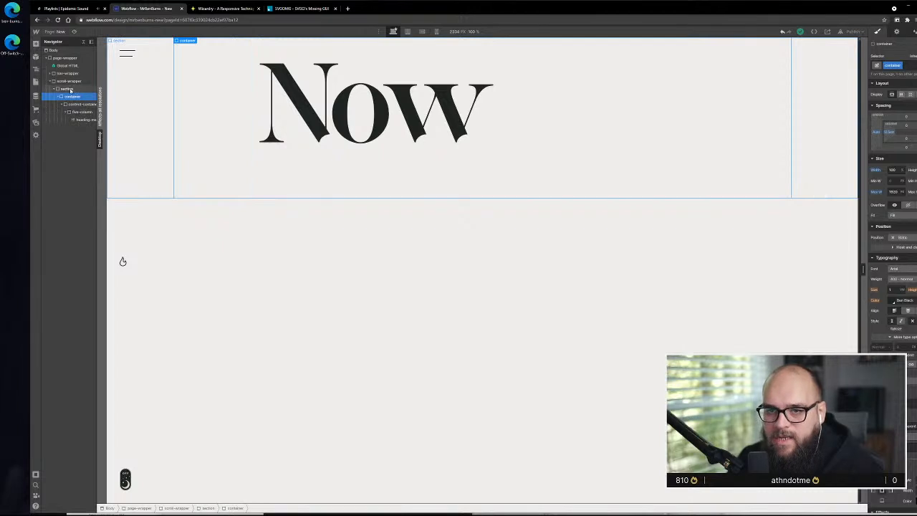
left_click(69, 81)
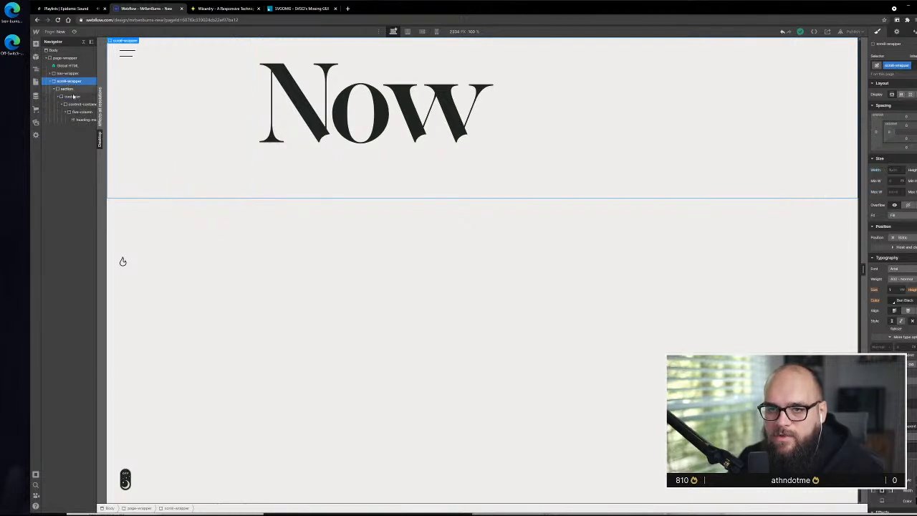
left_click_drag(74, 99, 65, 88)
left_click(63, 98)
key("Delete")
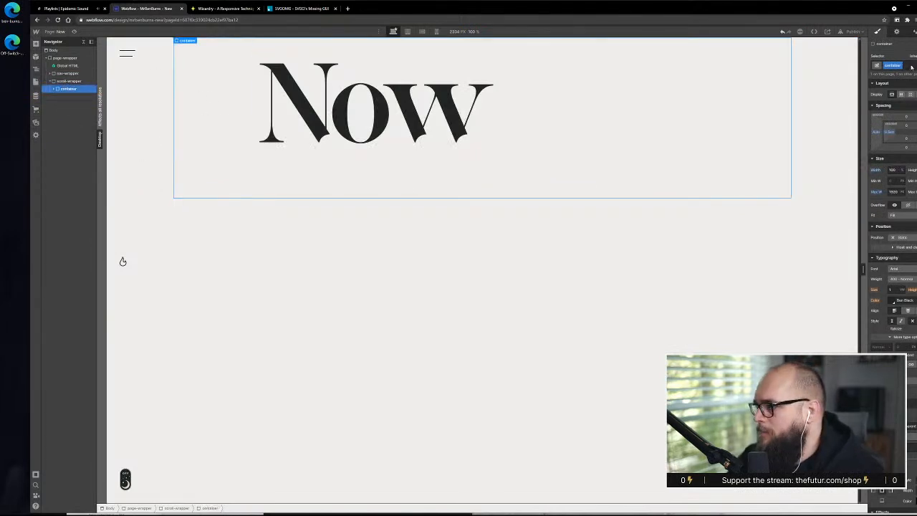
key("g")
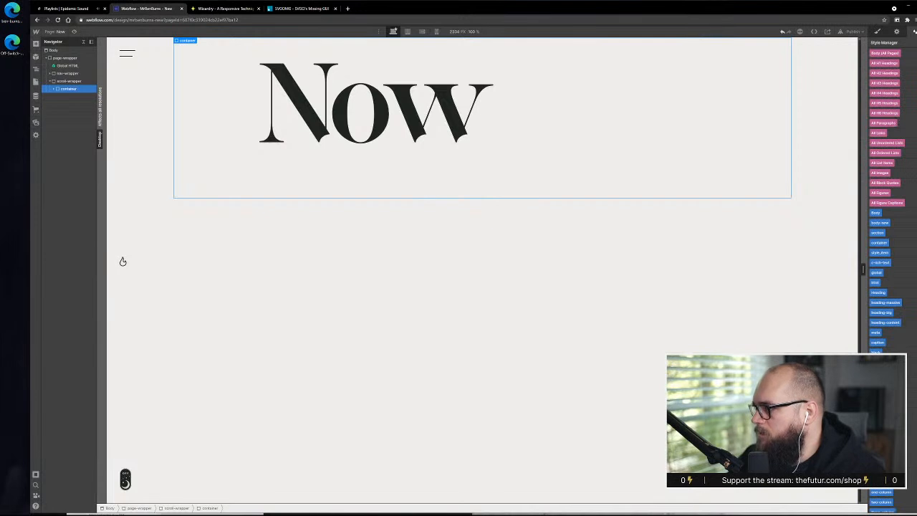
left_click(916, 43)
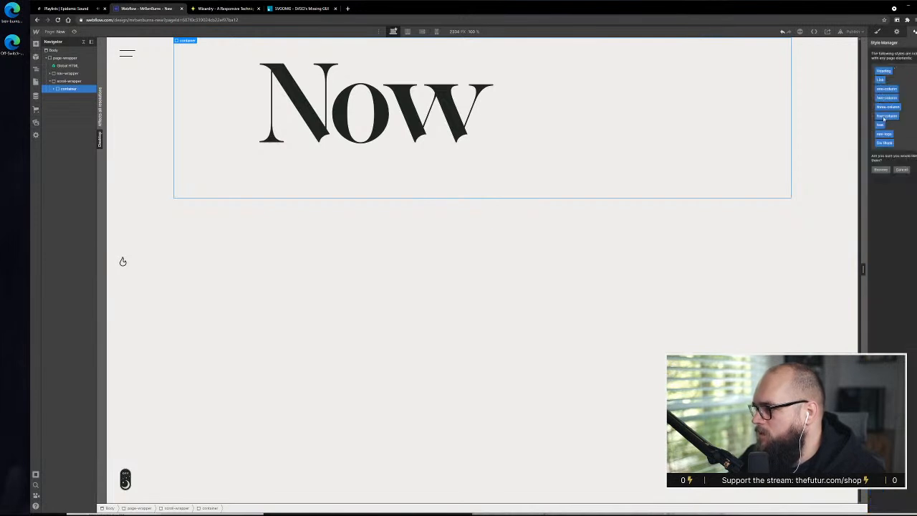
left_click(902, 170)
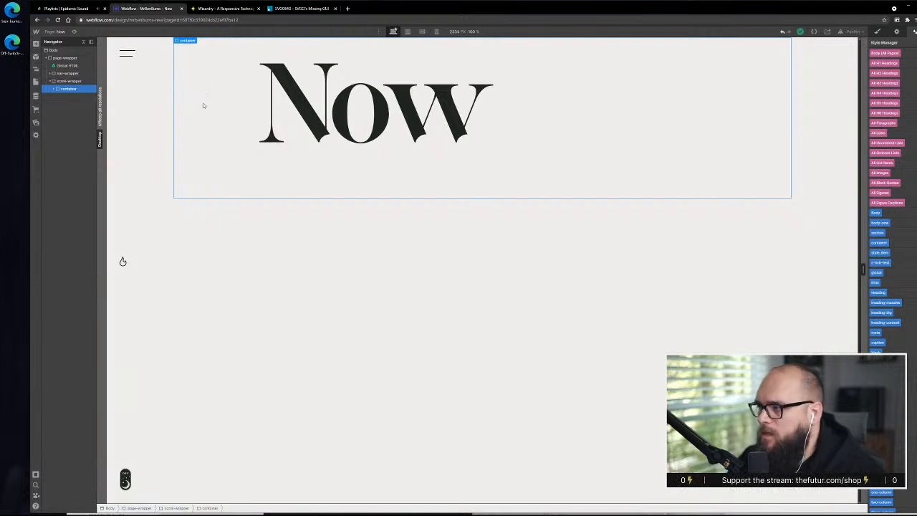
Expand container in the page structure and rename its class to b-section
left_click(55, 89)
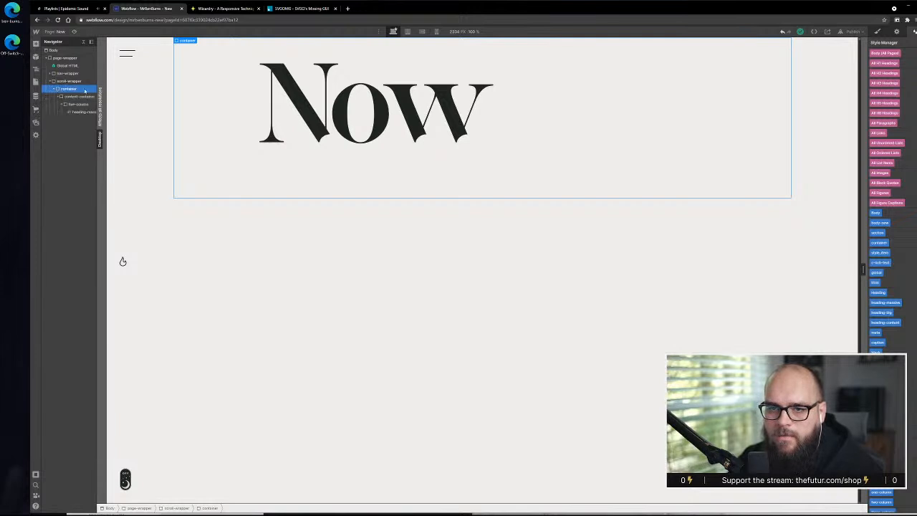
left_click(878, 31)
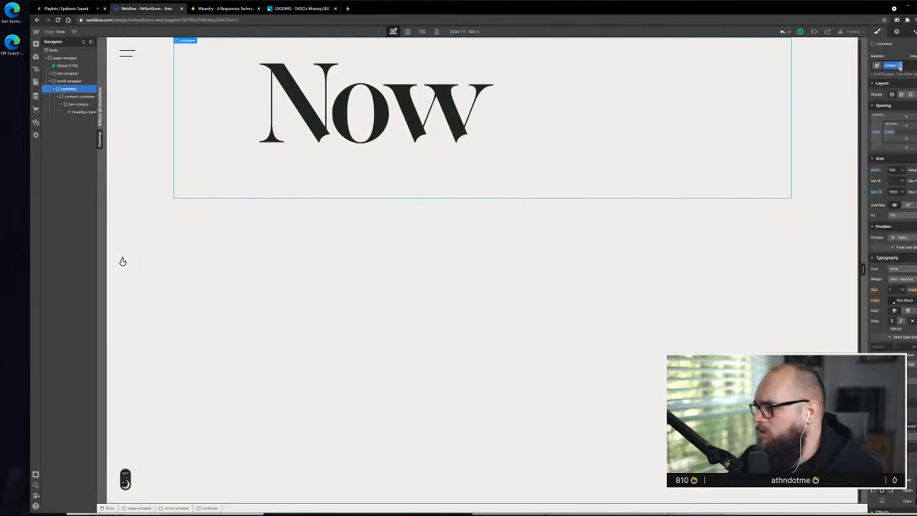
left_click(900, 67)
left_click(900, 76)
left_click_drag(902, 65, 884, 66)
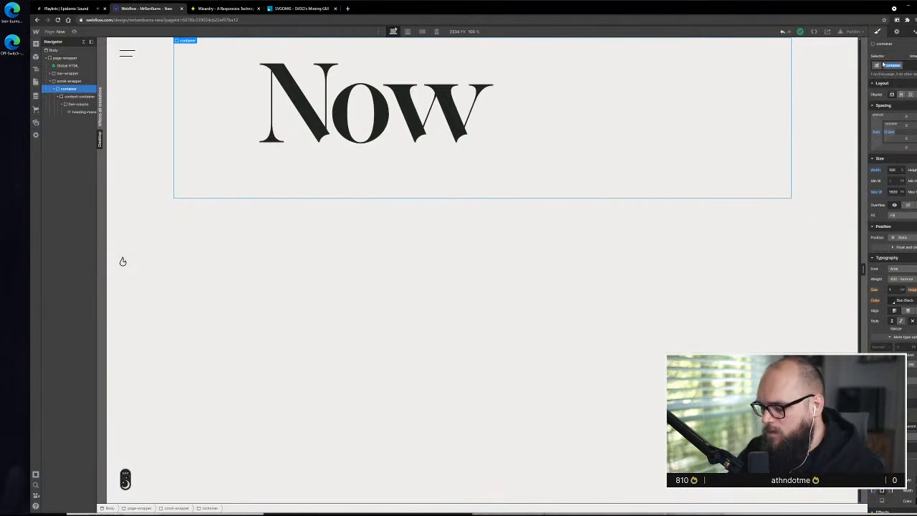
key("BackSpace")
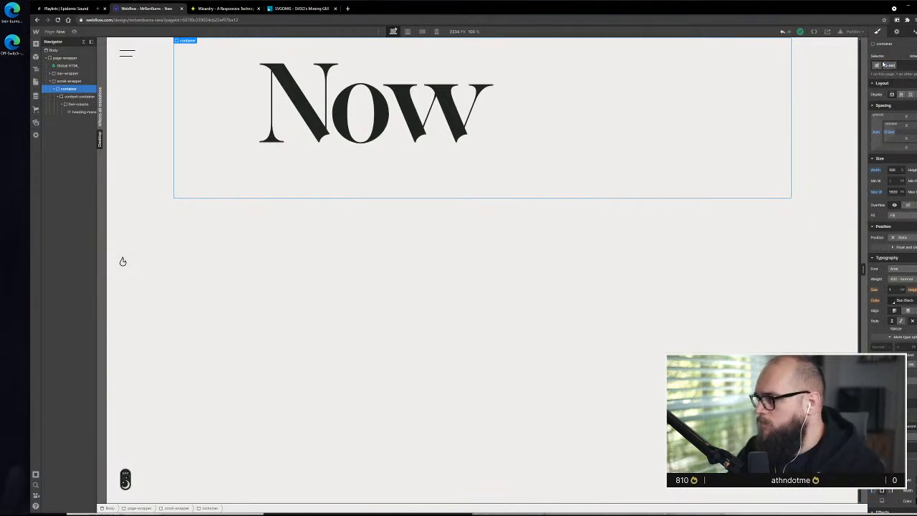
key("Return")
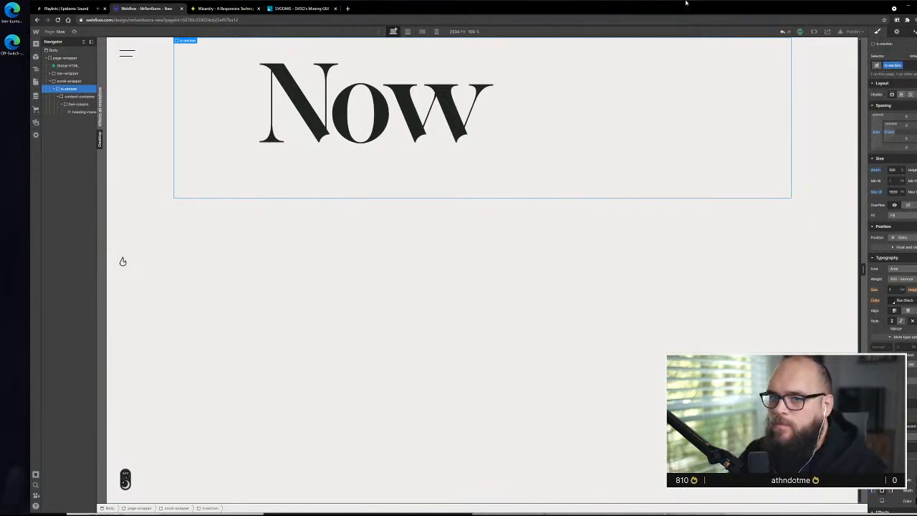
Check the styles and element settings, including the HTML tag, of b-section and its content-container
left_click(67, 97)
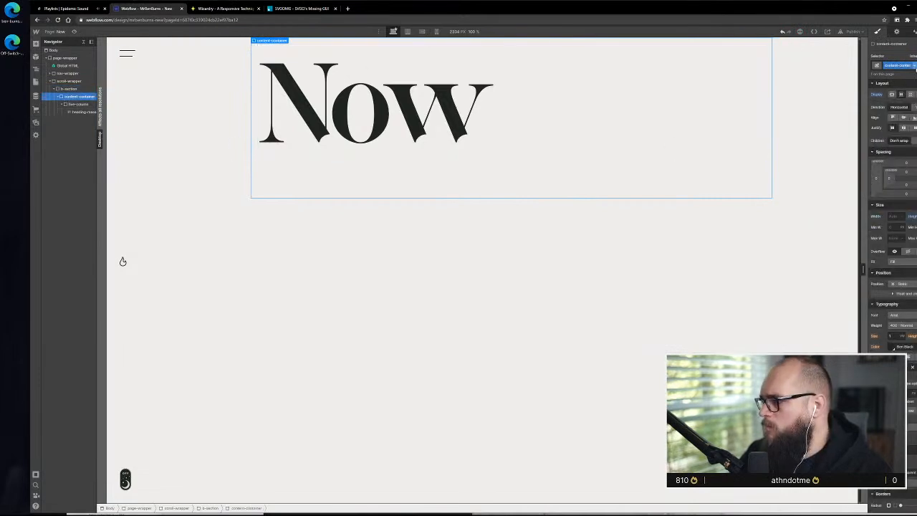
left_click(71, 88)
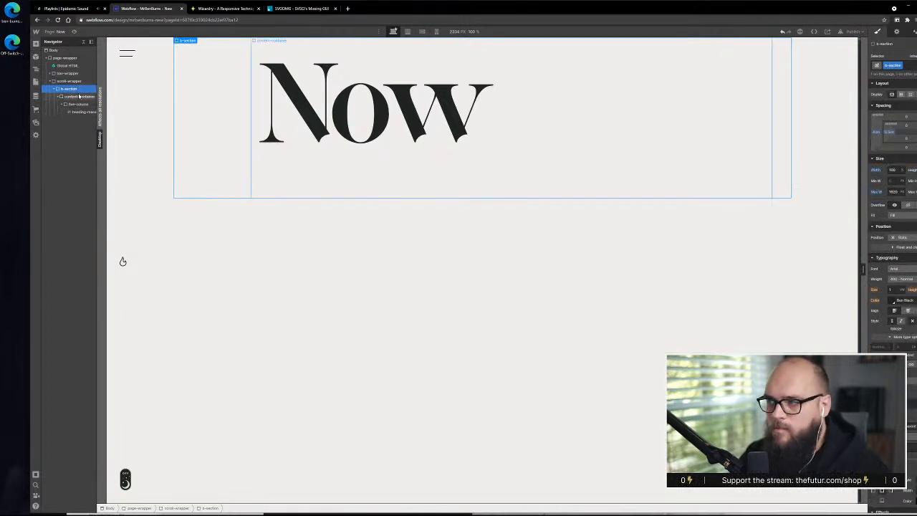
left_click(896, 31)
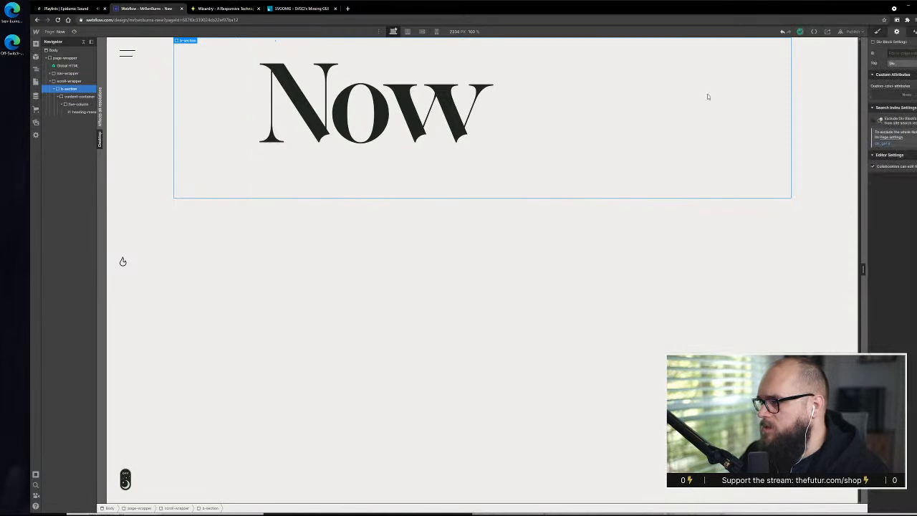
left_click(78, 96)
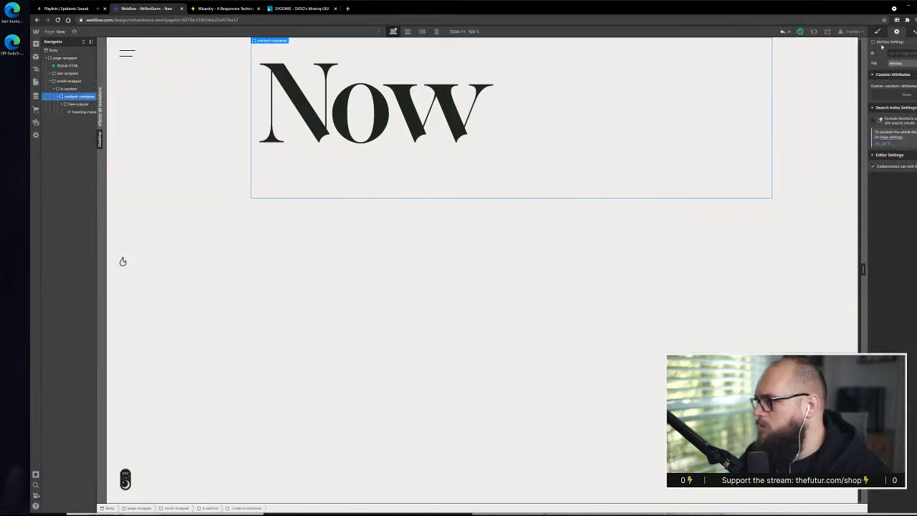
Add a header combo class to b-section and increase its height
left_click(68, 89)
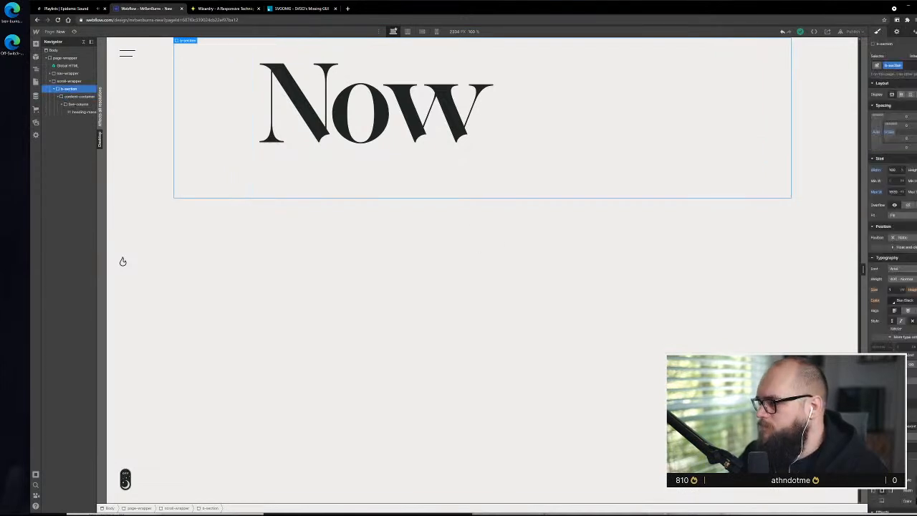
left_click(879, 32)
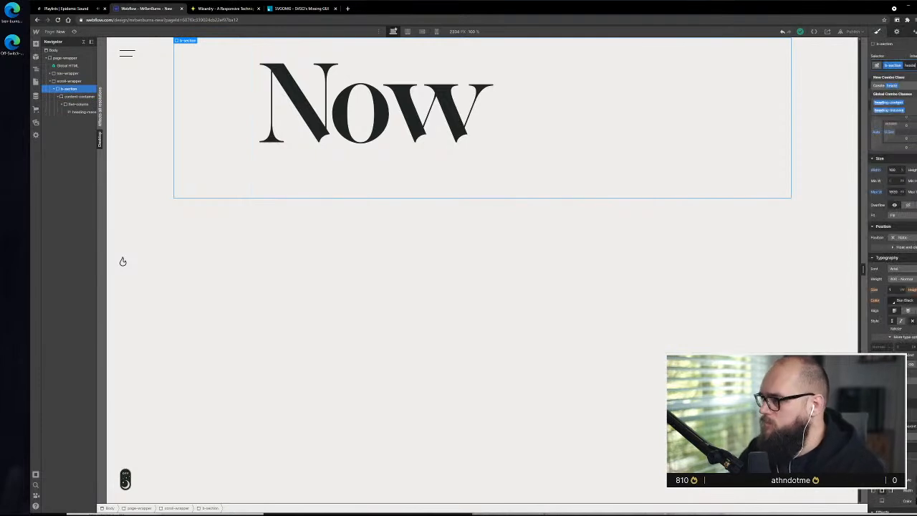
key("Return")
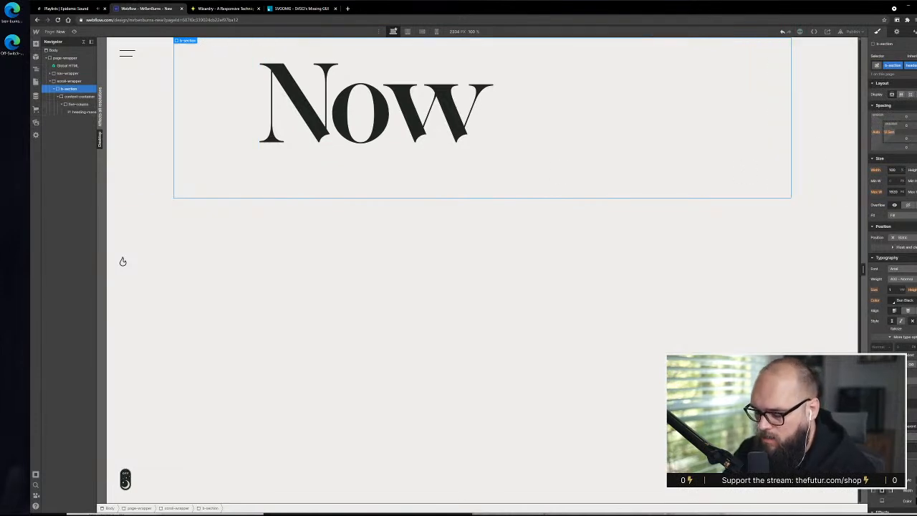
key("Return")
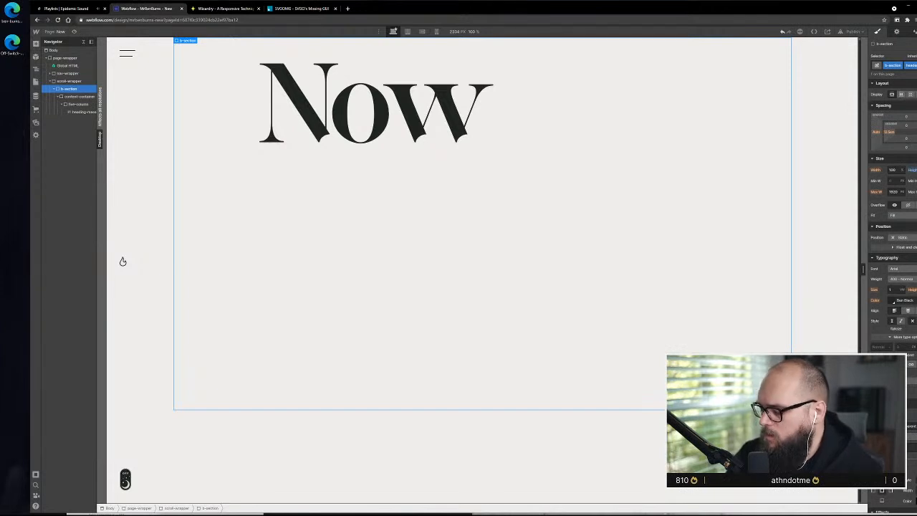
Try taller heights for the header b-section and step back down to its starting height
key("Up")
key("Up")
key("Up")
key("Up")
key("Up")
key("Up")
key("Up")
key("Up")
key("Up")
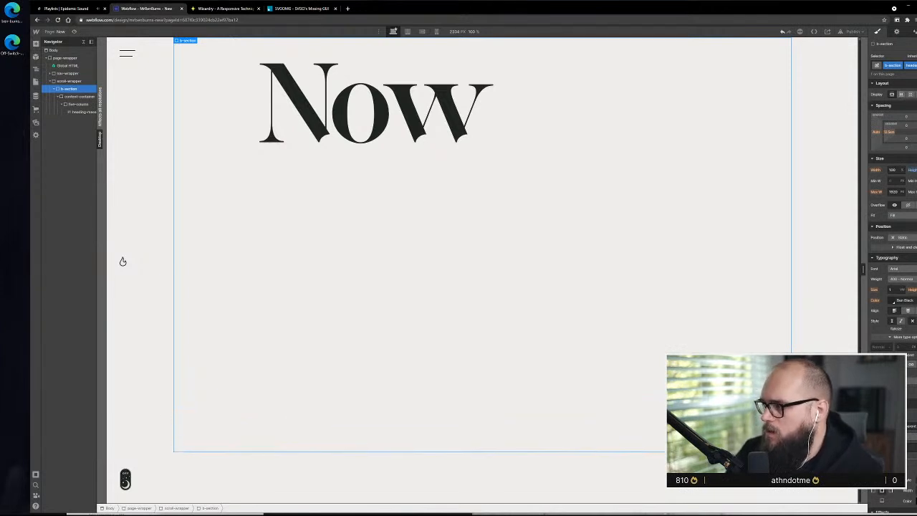
key("Up")
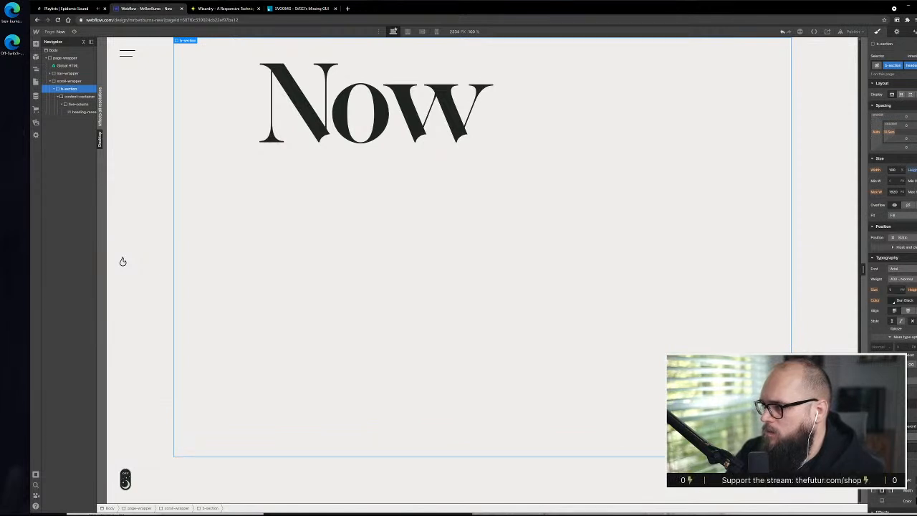
key("Down")
key("Down")
key("Down")
key("Down")
key("Down")
key("Down")
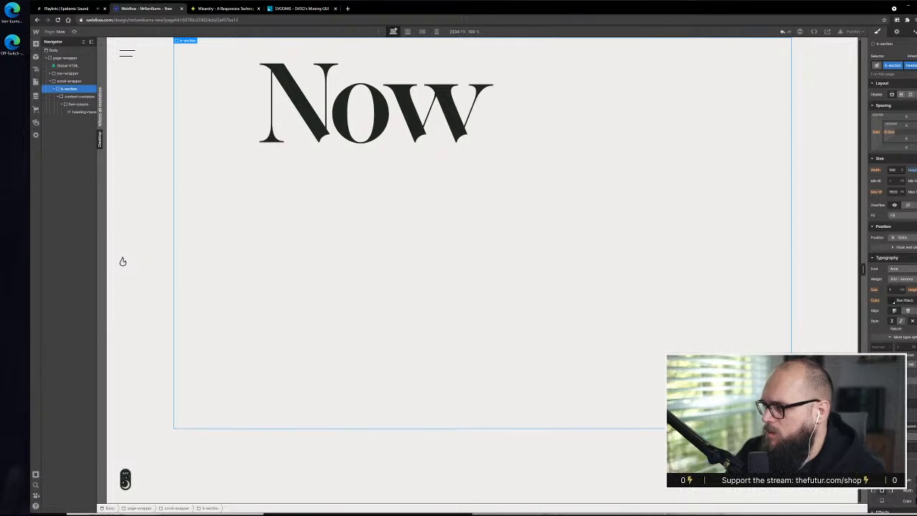
key("Down")
key("Down")
key("Down")
key("Down")
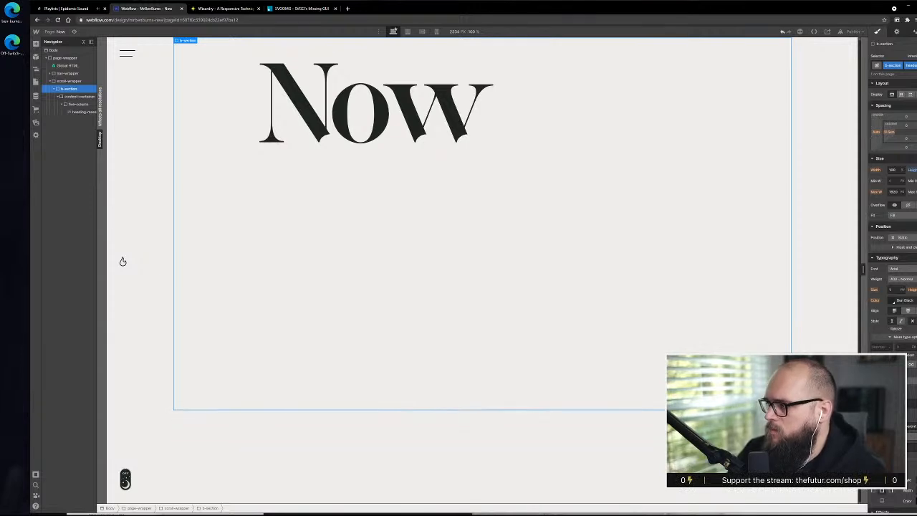
Set the display of the header b-section to flex
left_click(86, 97)
left_click(83, 92)
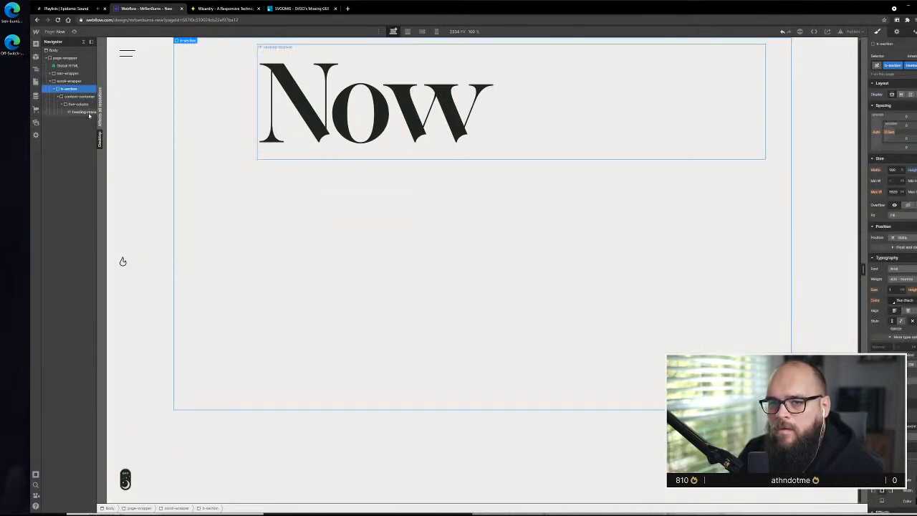
left_click(902, 95)
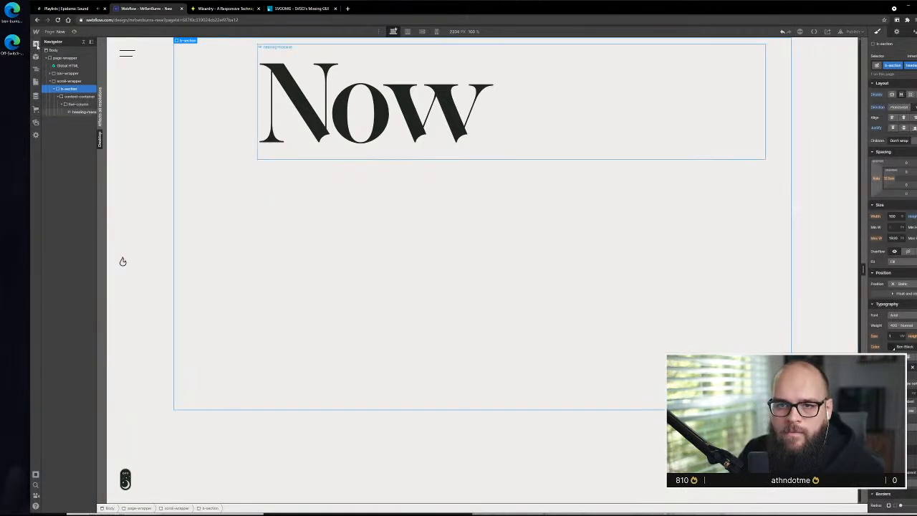
Add a div block inside b-section above the existing content-container and give it the content-container class
left_click(36, 43)
left_click_drag(57, 178, 82, 158)
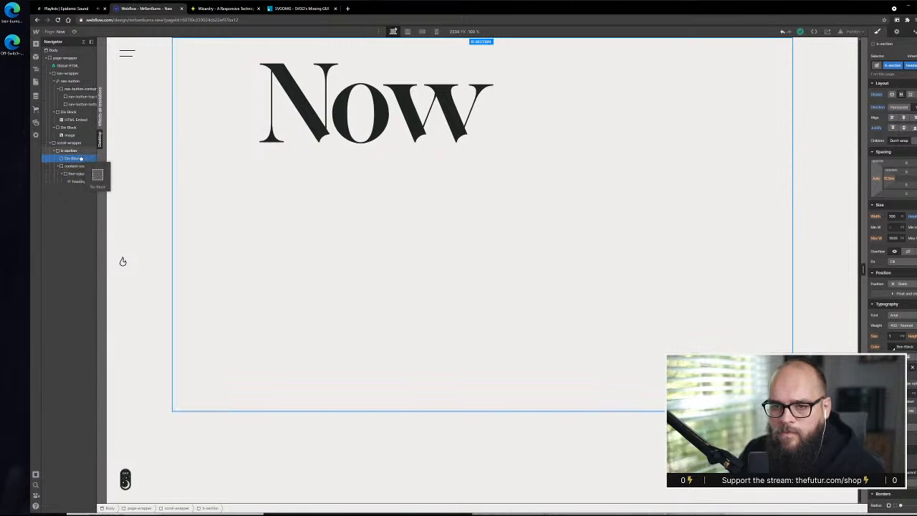
mouse_move(82, 158)
left_mouse_down()
mouse_move(83, 174)
mouse_move(64, 162)
left_mouse_up()
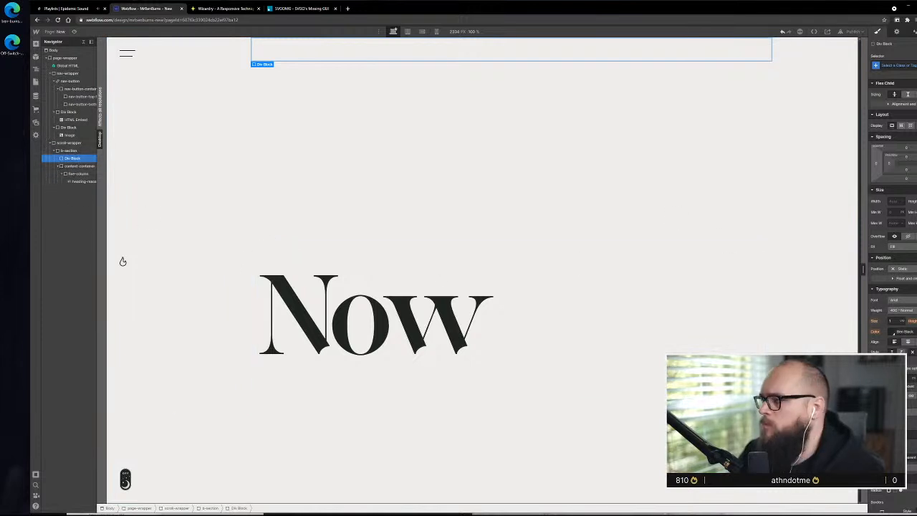
left_click(877, 65)
type("content")
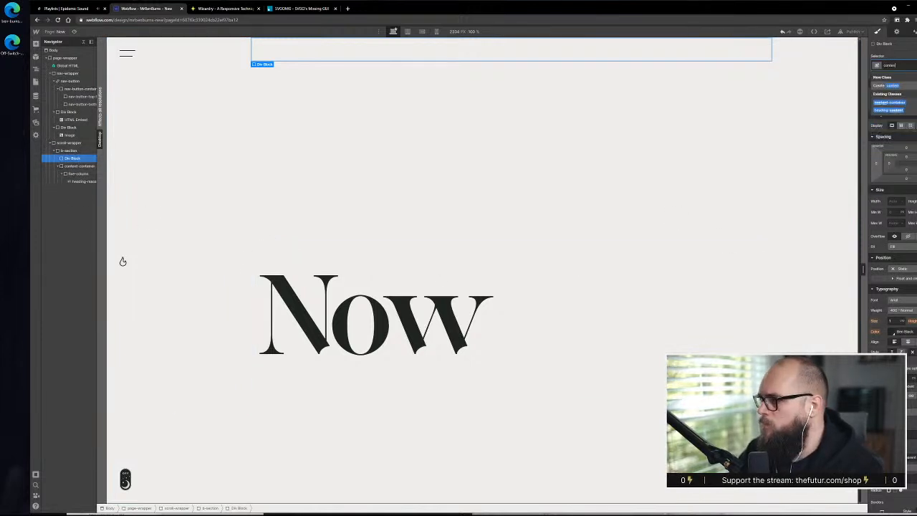
left_click(910, 102)
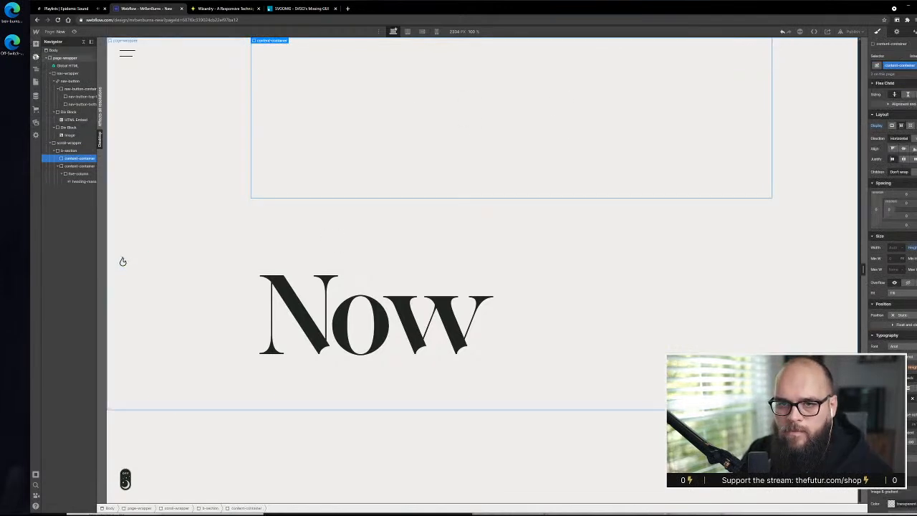
Add a text block inside the new, empty content-container above the Now heading
left_click(36, 44)
scroll(83, 301, "down", 2)
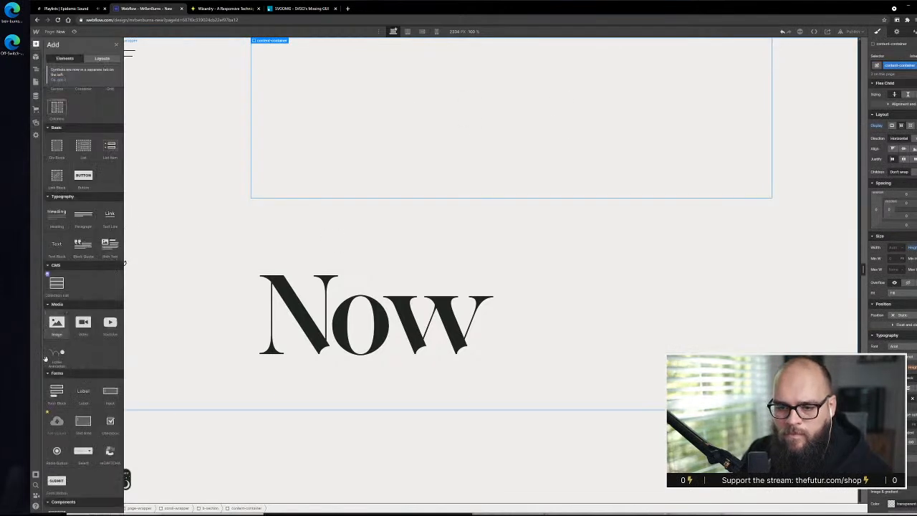
left_click_drag(58, 184, 384, 147)
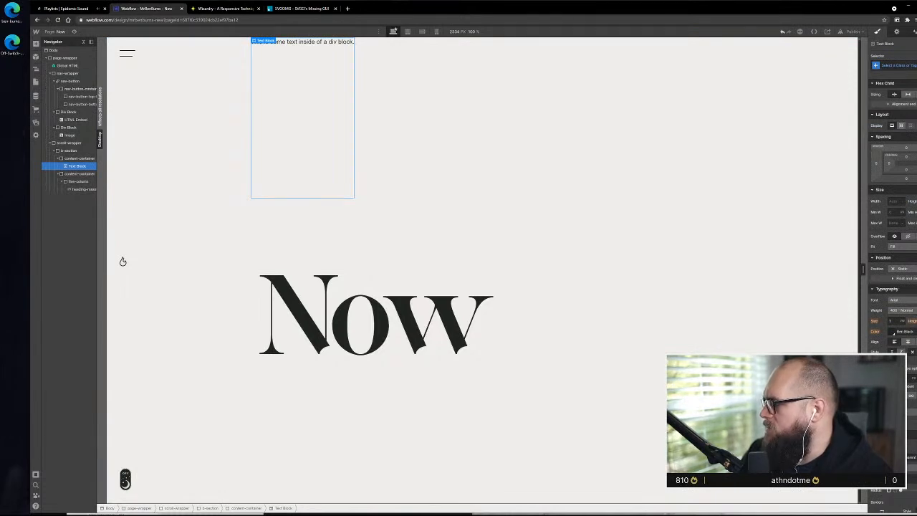
Switch to the Adobe XD design and export the MrBenBurns logo in the Now artboard's header to the desktop as SVG
key("alt+Tab")
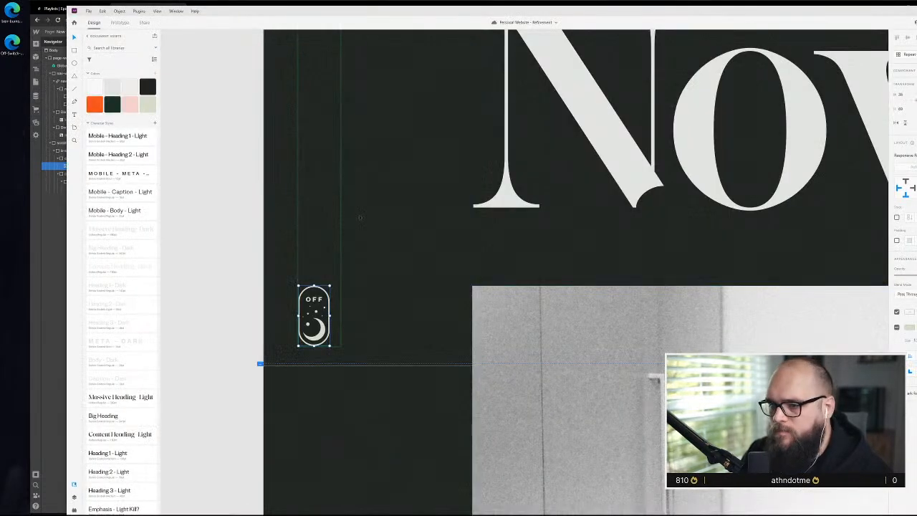
scroll(461, 237, "down", 2)
left_click_drag(375, 33, 374, 433)
scroll(625, 232, "down", 2)
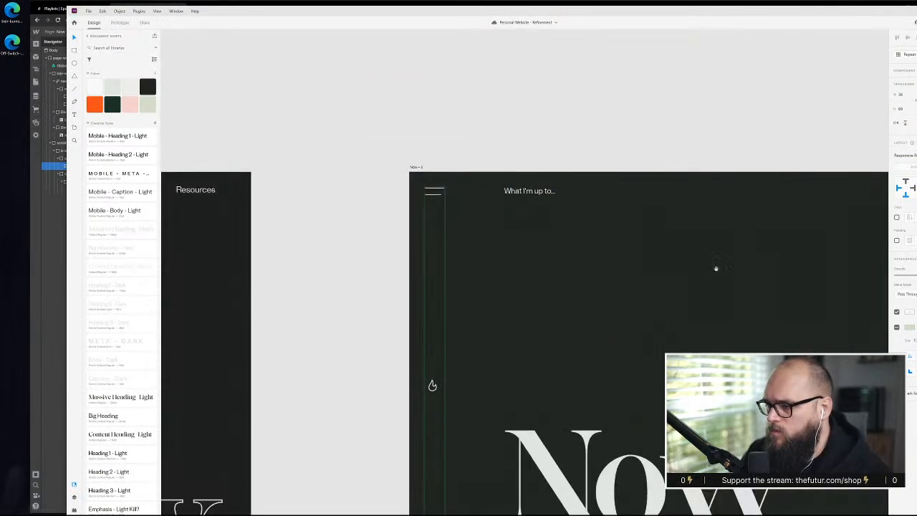
left_click_drag(714, 266, 407, 261)
left_click_drag(739, 234, 694, 237)
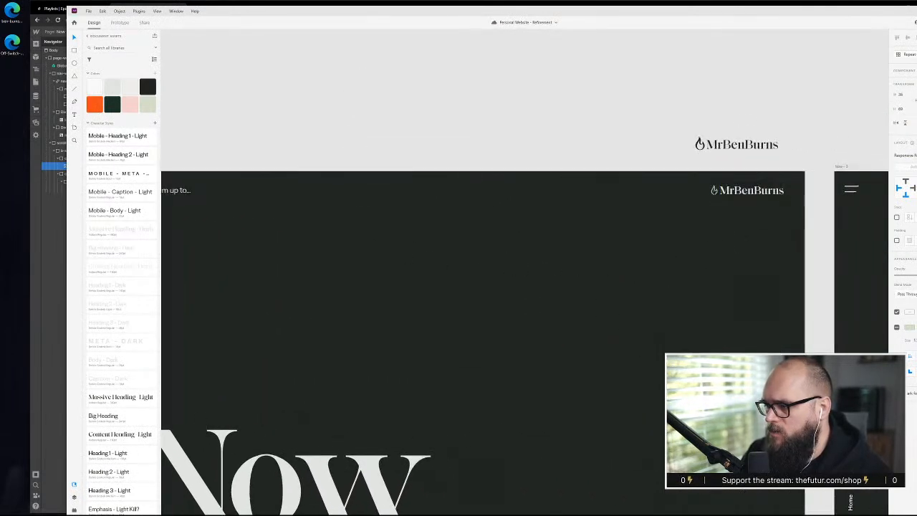
left_click(678, 253)
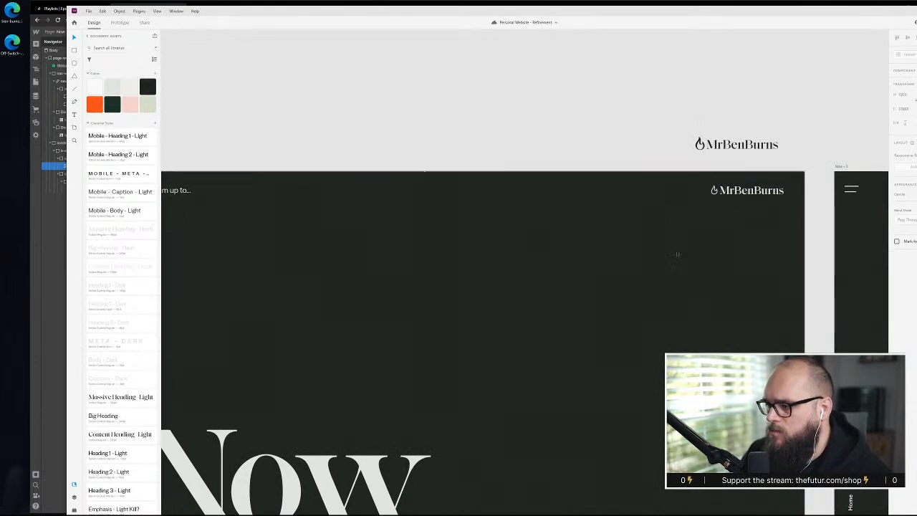
left_click(707, 189)
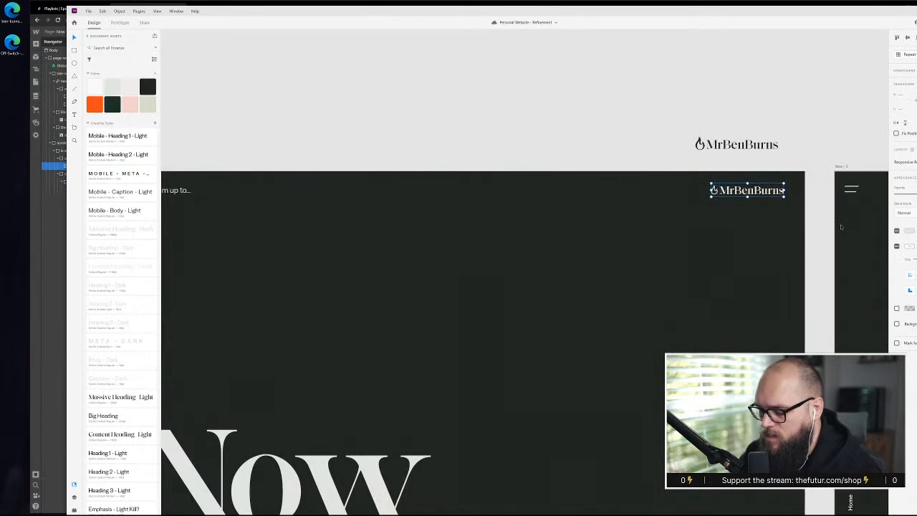
key("ctrl+e")
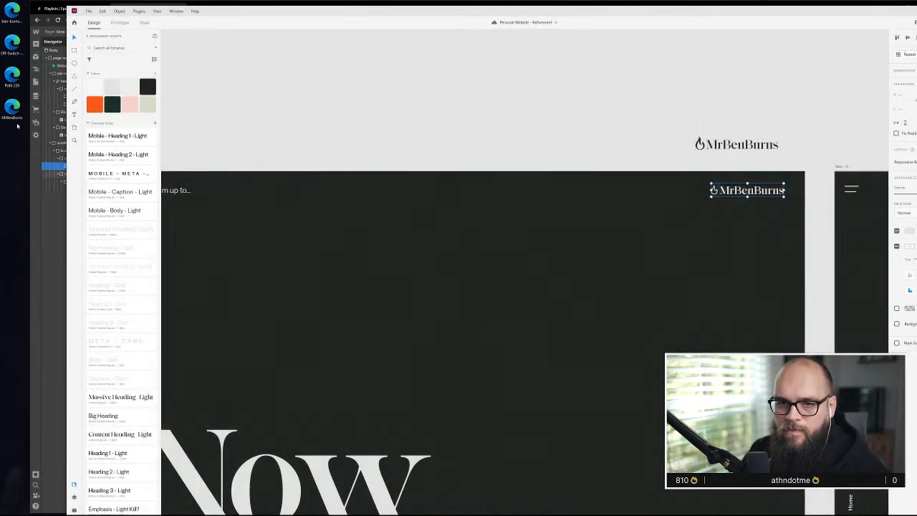
Rename the exported MrBenBurns file on the desktop as MrBenBurns-Logo
left_click(16, 119)
left_click(14, 119)
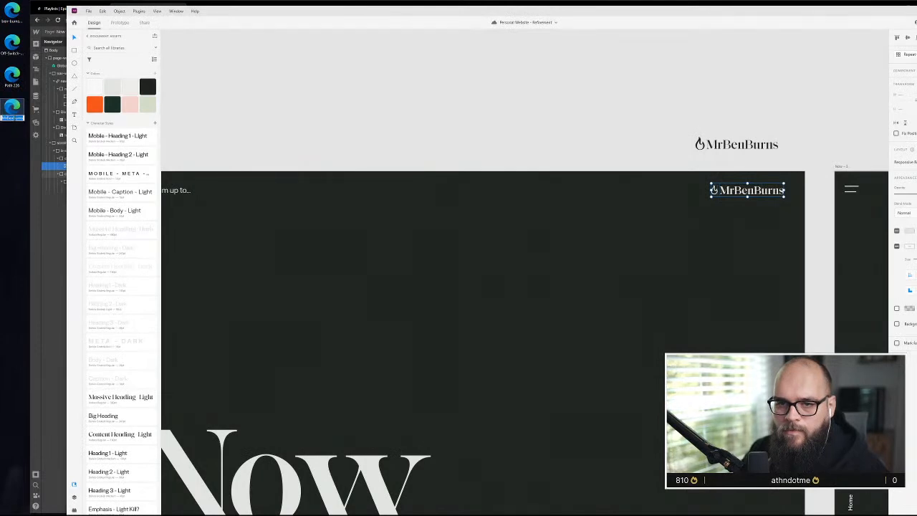
key("Right")
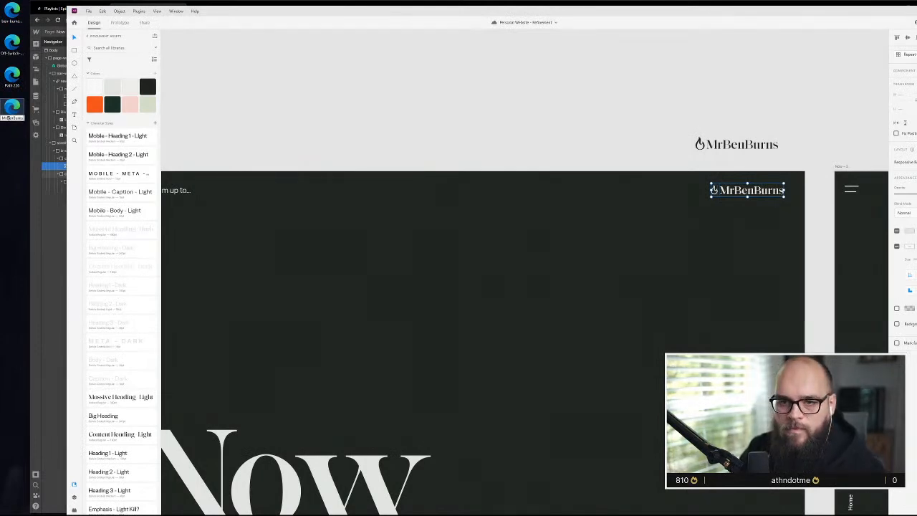
type("Logo")
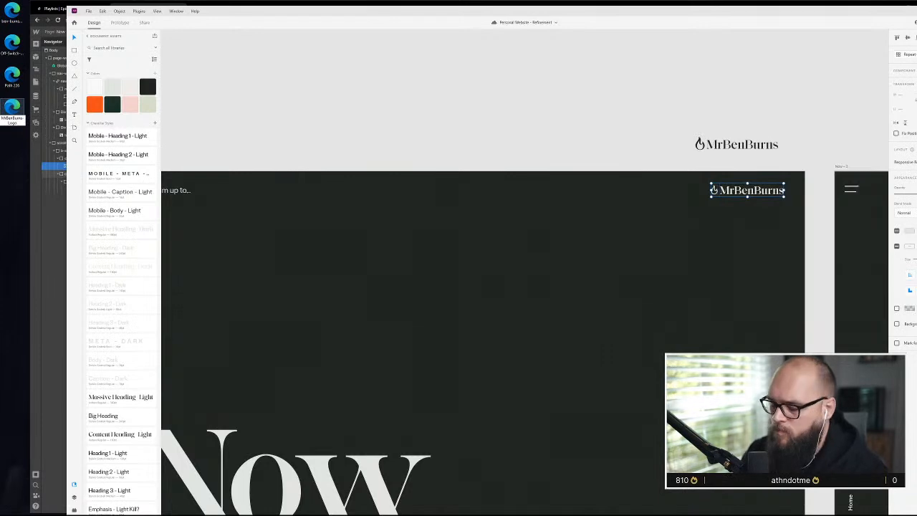
key("Return")
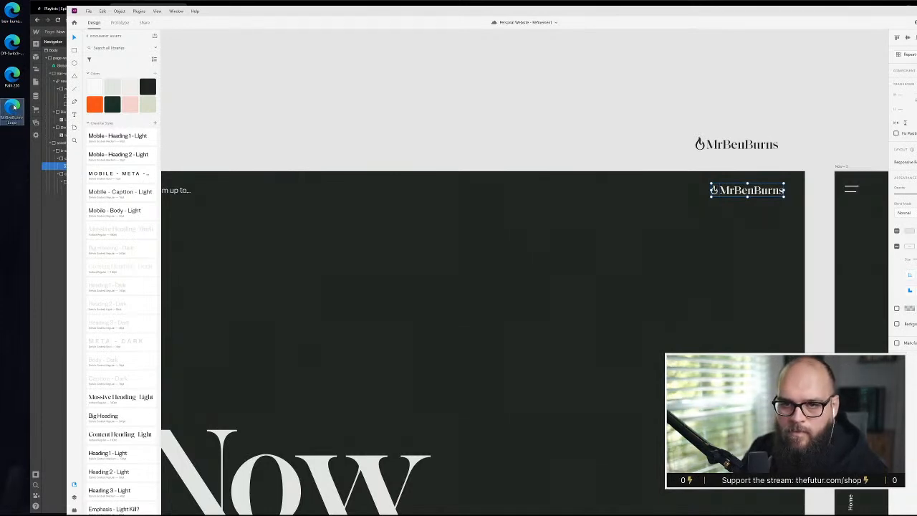
Switch to SVGOMG in the browser, open the MrBenBurns-Logo SVG and examine the font-family attribute in its markup
left_click(62, 276)
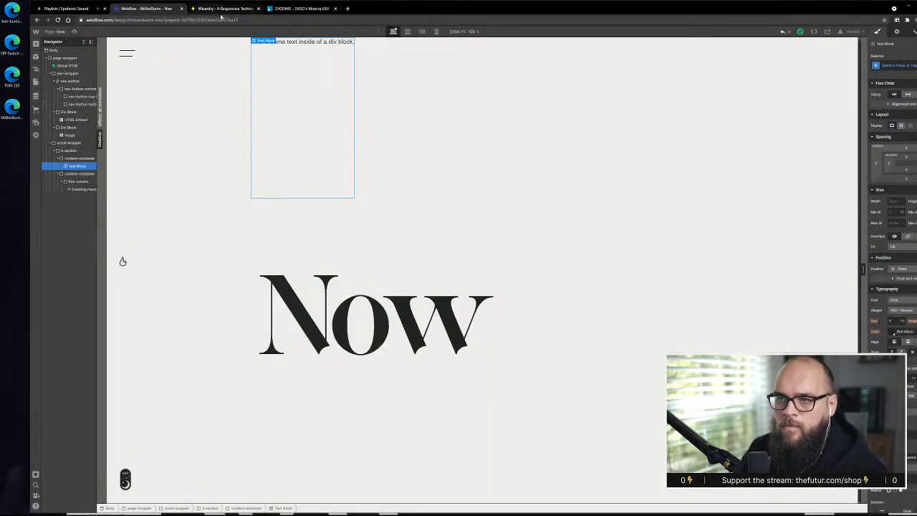
left_click(304, 9)
left_click(38, 34)
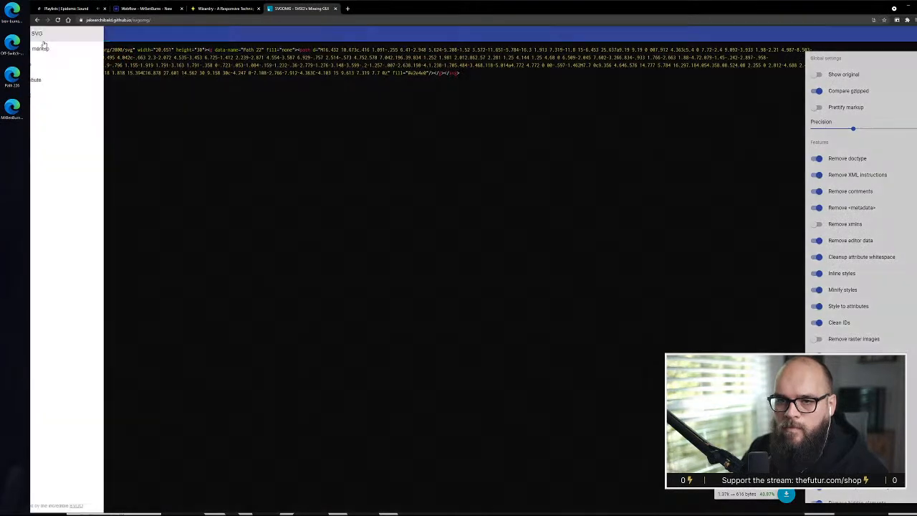
left_click(65, 33)
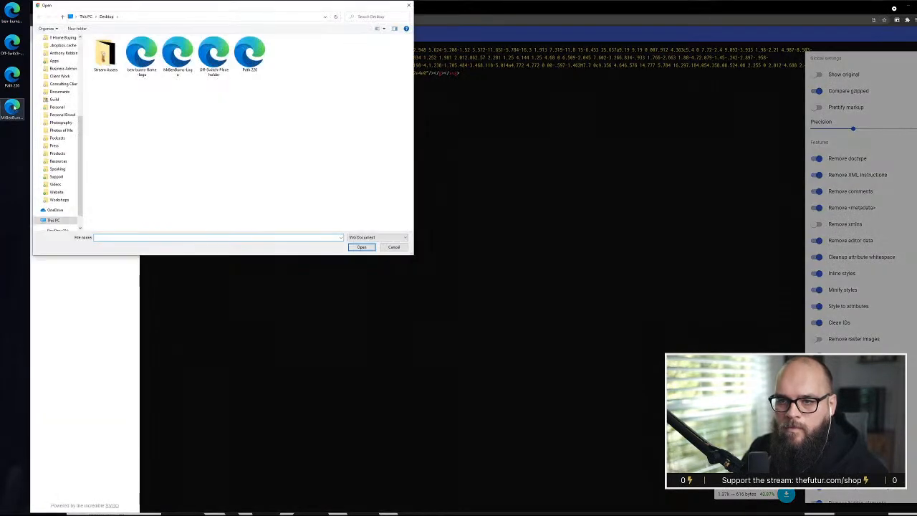
left_click(177, 54)
left_click(362, 246)
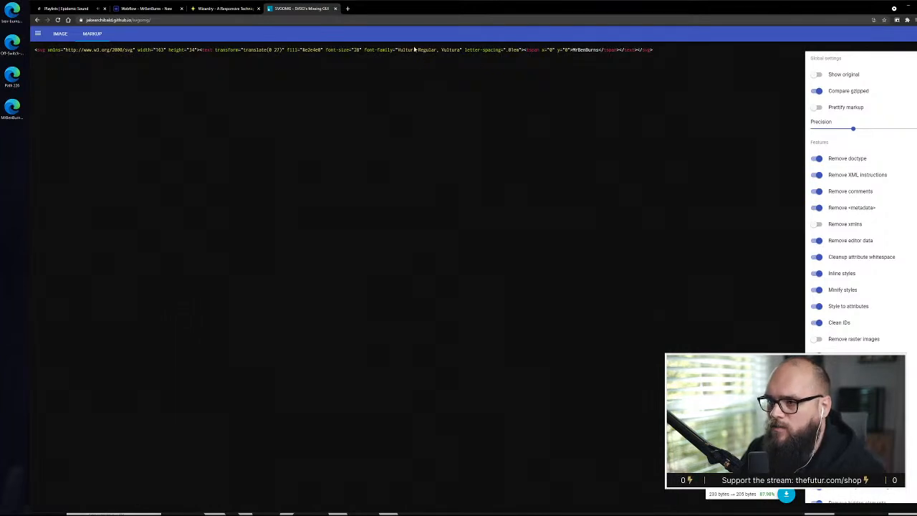
left_click_drag(364, 50, 437, 49)
left_click_drag(447, 50, 462, 50)
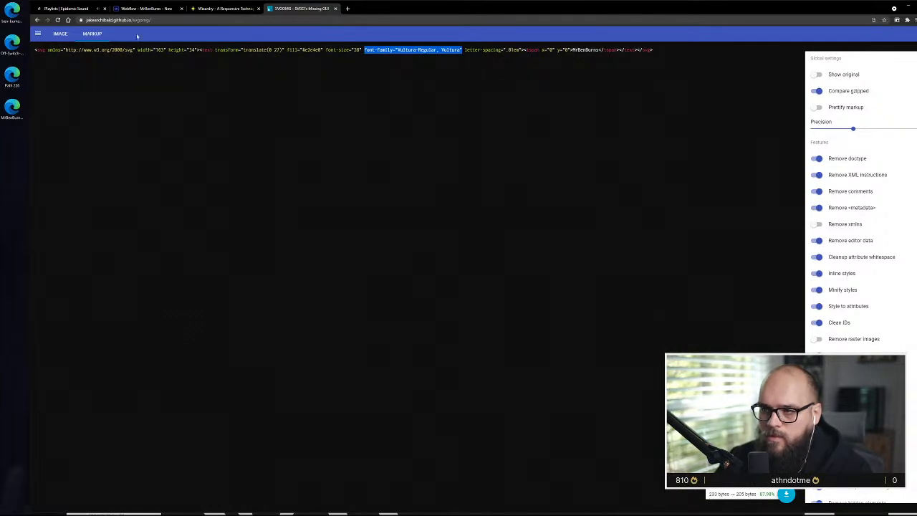
Remove the MrBenBurns-Logo file from the desktop
left_click(19, 113)
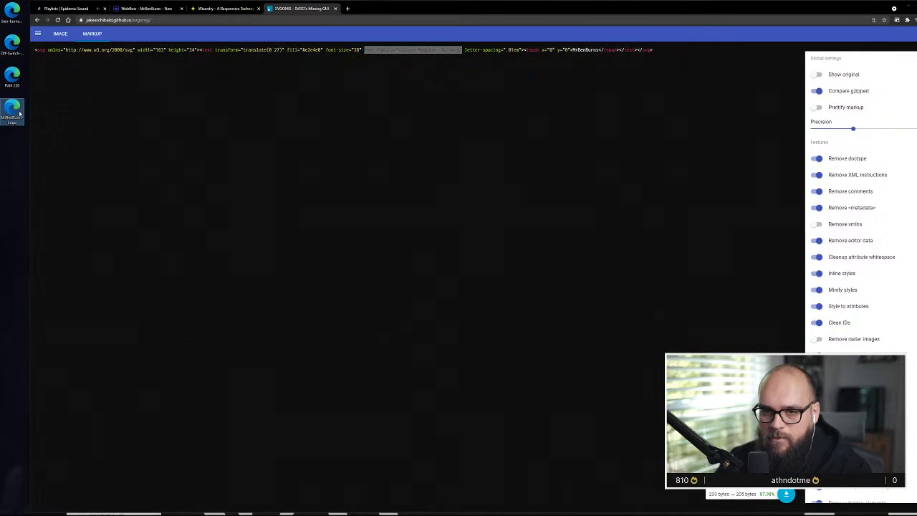
left_click_drag(15, 107, 114, 155)
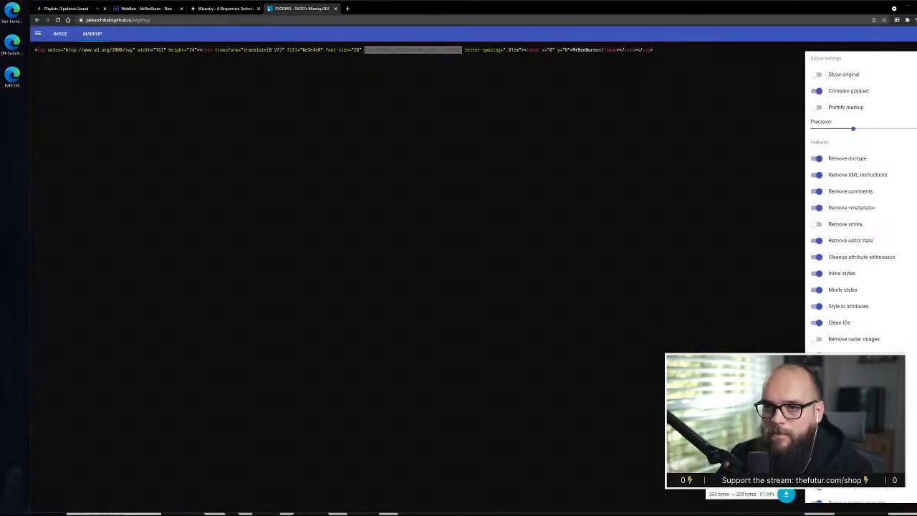
Switch back to Adobe XD and convert the MrBenBurns logo text in the Now artboard's header to a path
key("alt+Tab")
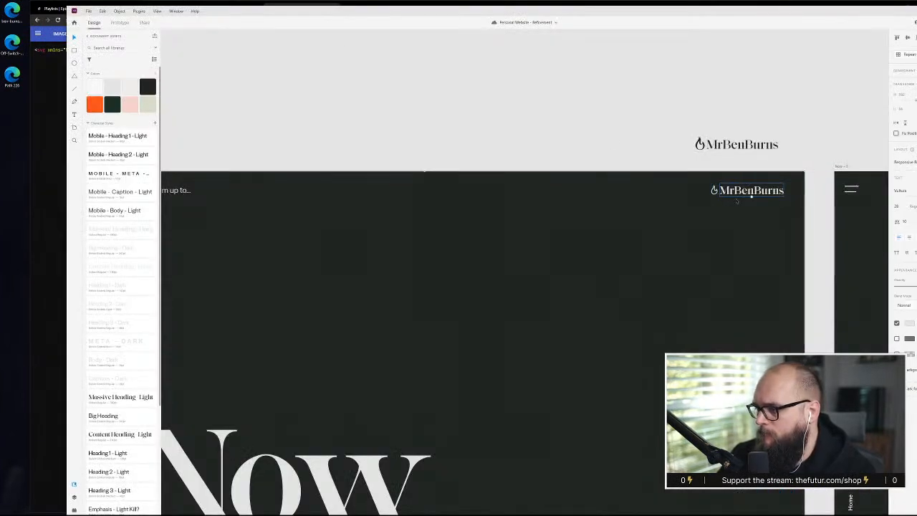
right_click(736, 193)
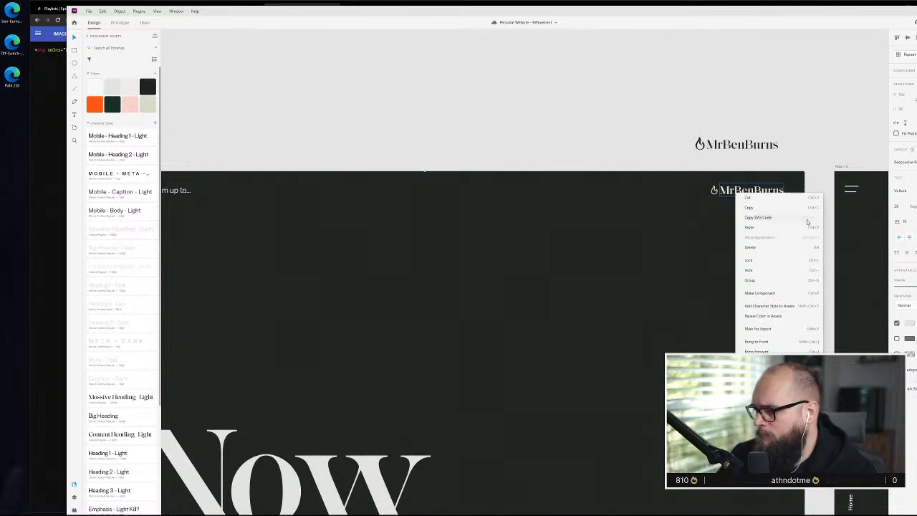
left_click(113, 15)
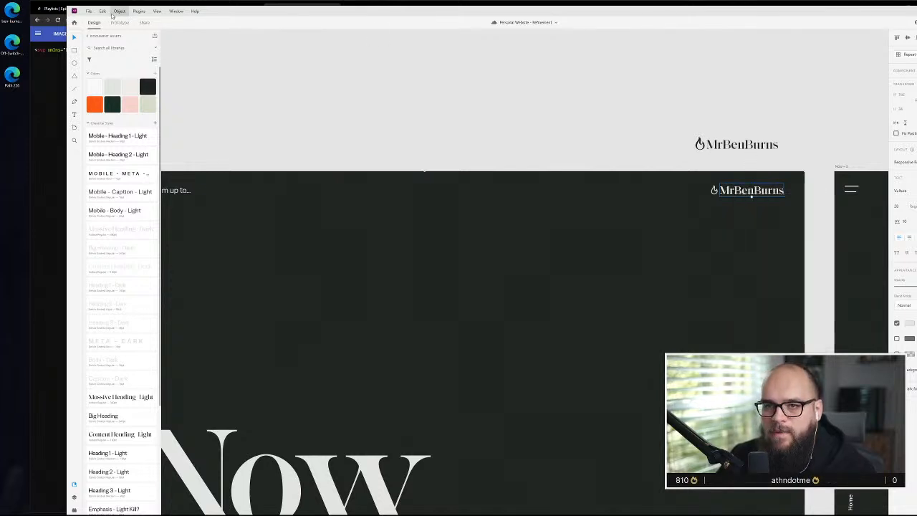
left_click(117, 14)
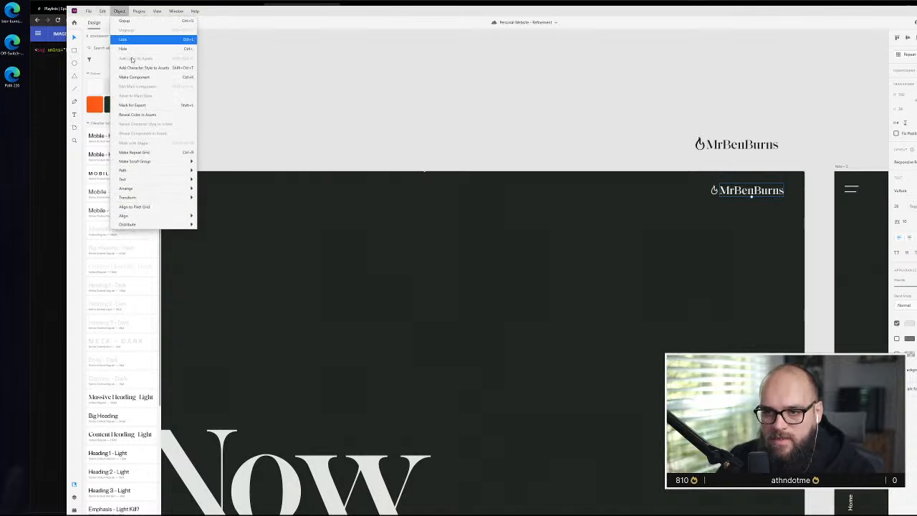
mouse_move(144, 170)
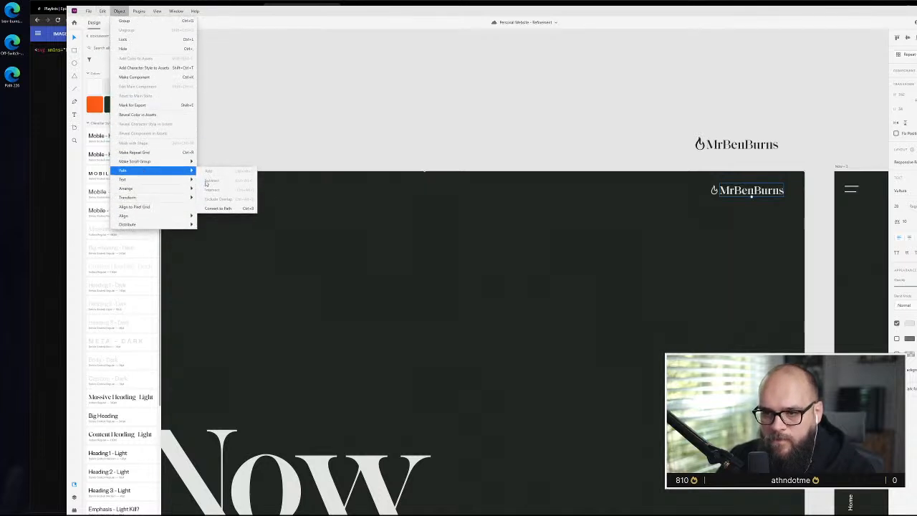
left_click(219, 207)
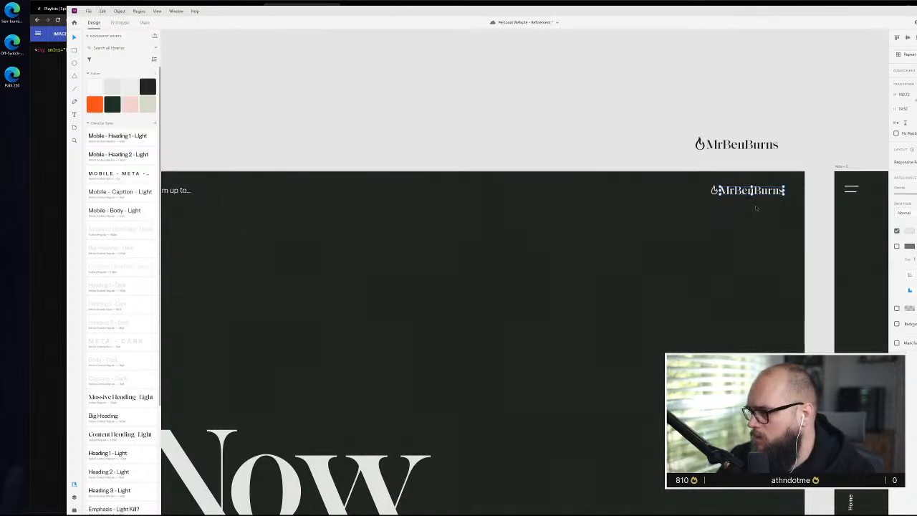
Export the flame and MrBenBurns wordmark in the Now artboard's header together as an SVG to the desktop
scroll(756, 208, "up", 5)
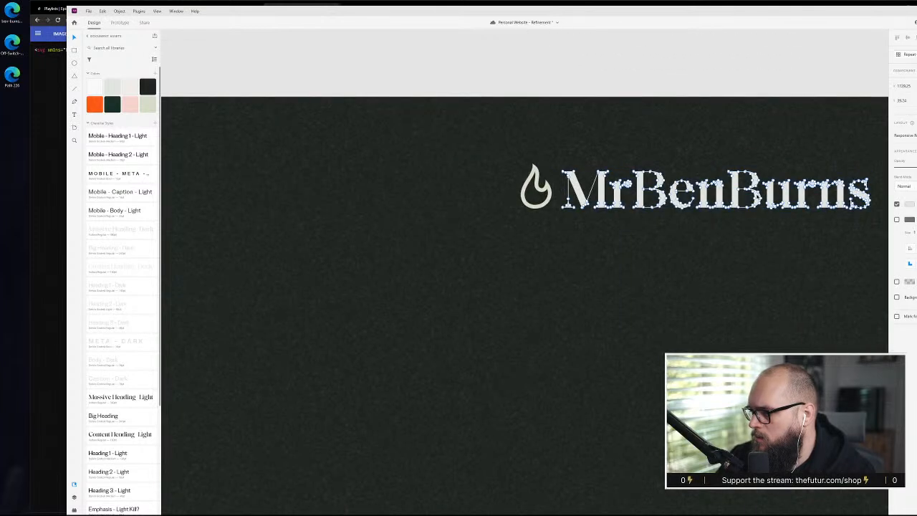
left_click(662, 276)
scroll(662, 276, "down", 4)
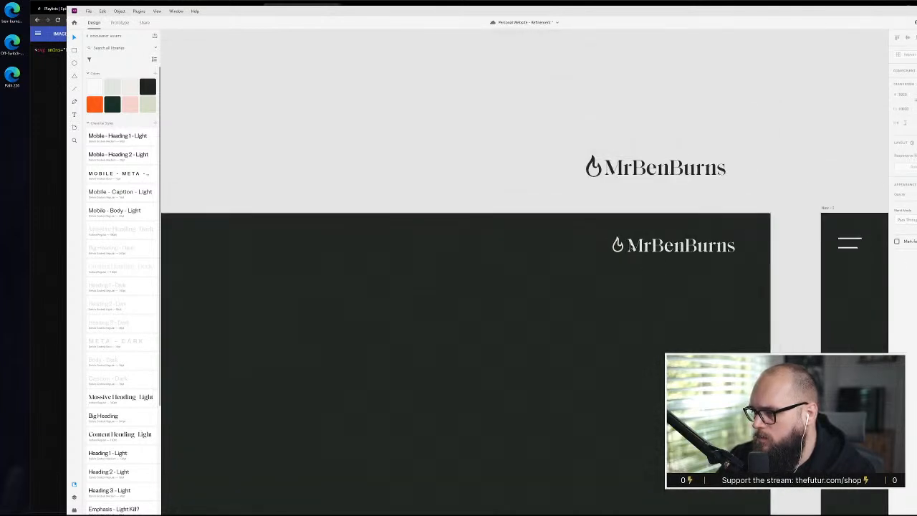
left_click(634, 248)
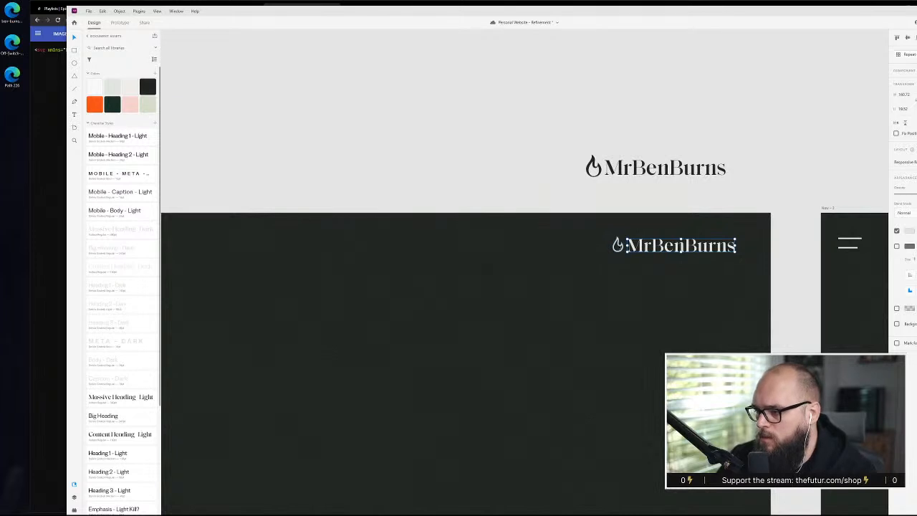
left_click(649, 244)
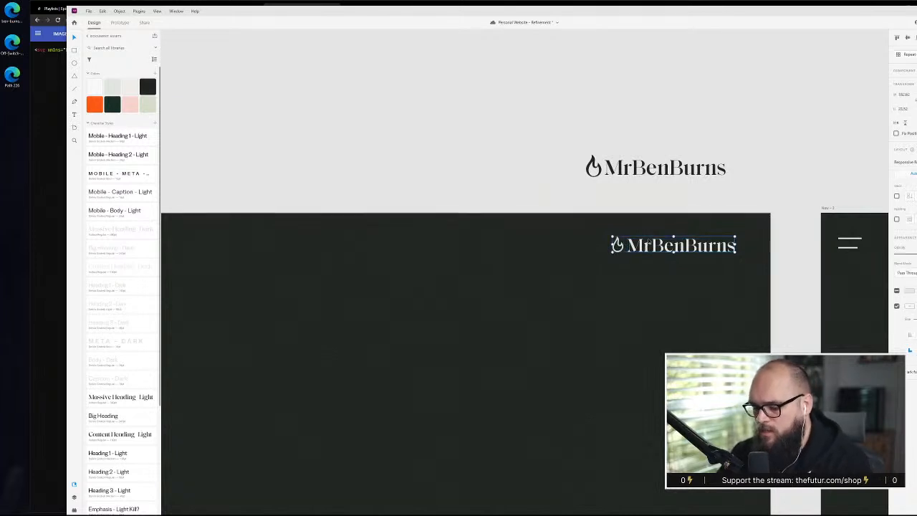
key("ctrl+e")
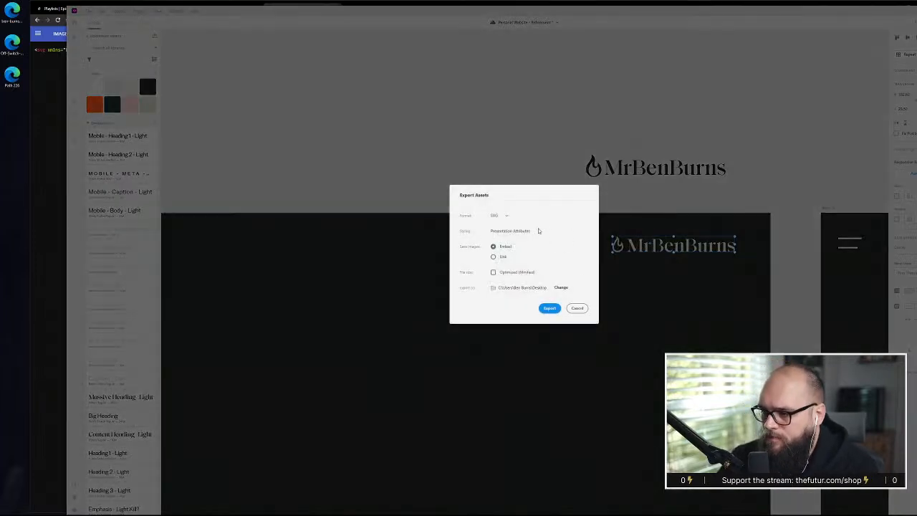
left_click(550, 308)
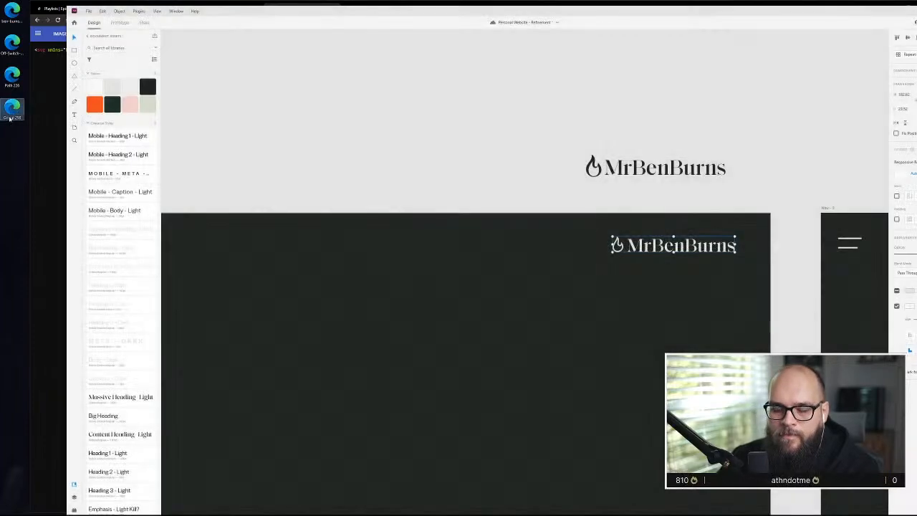
Preview the newly exported SVG from the desktop and rename the file as MrBenBurns-Logo
double_click(13, 107)
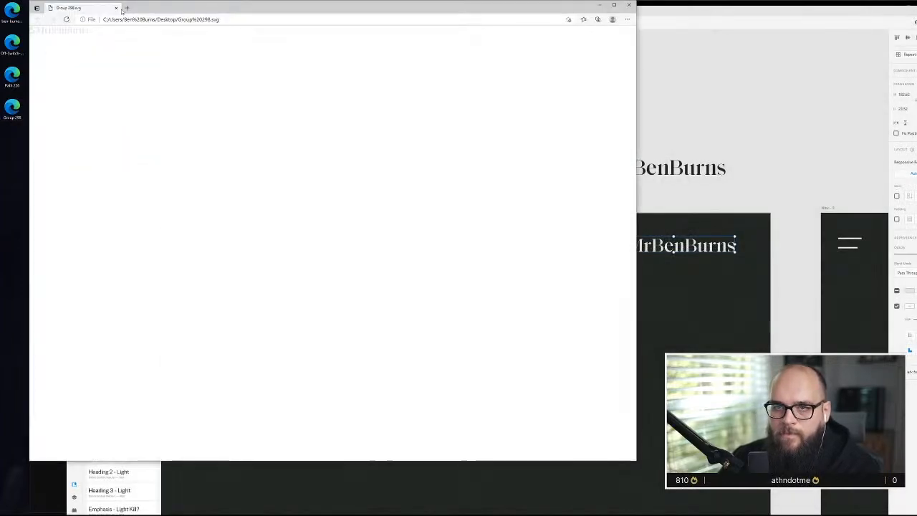
left_click(118, 8)
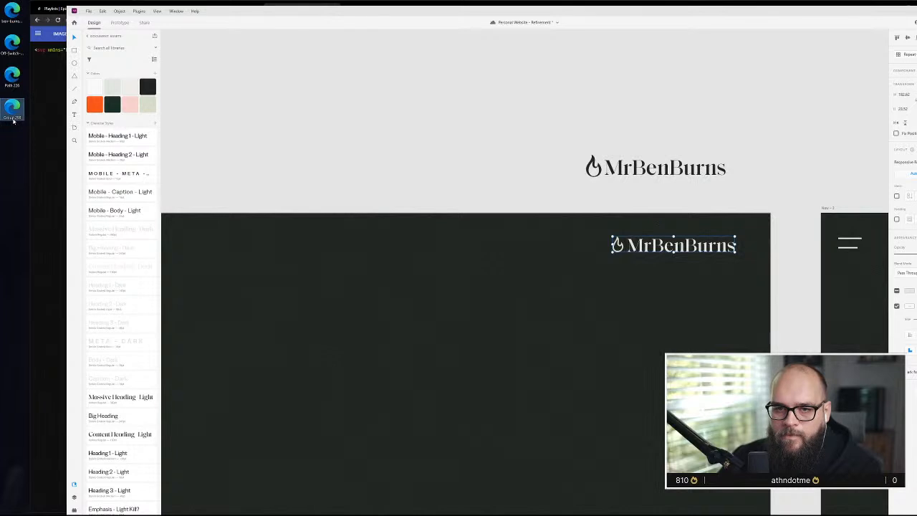
left_click(13, 121)
type("Mr")
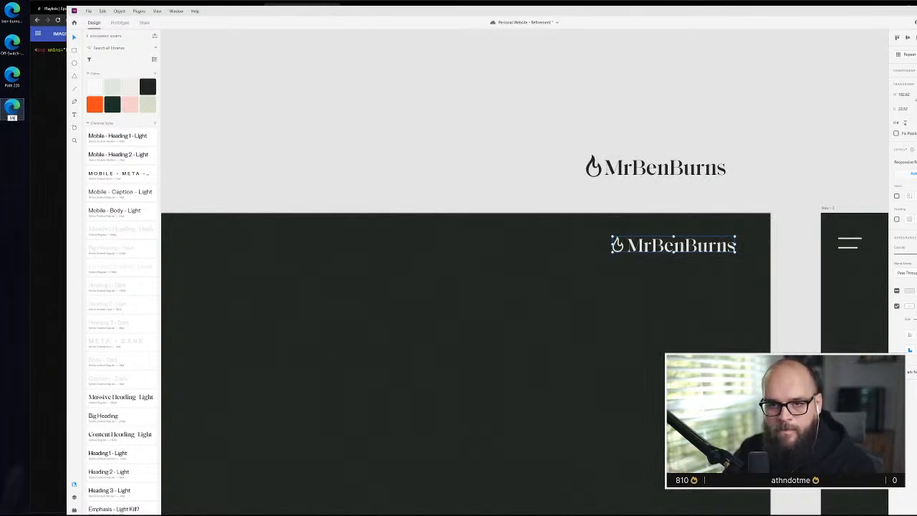
type("BenBurns")
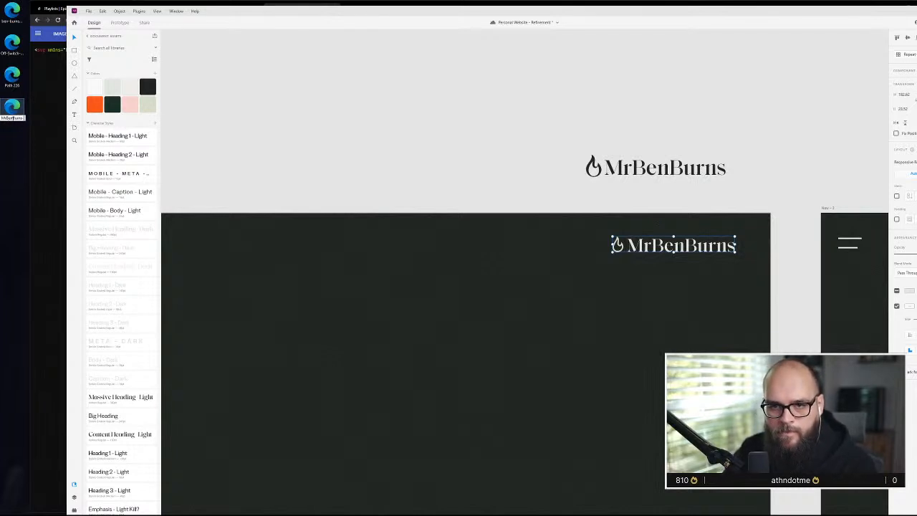
type("-Logo")
key("Return")
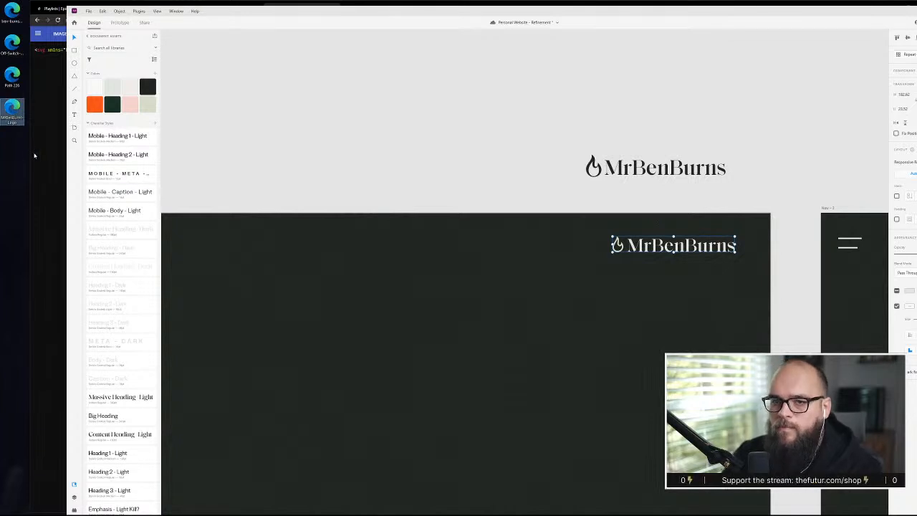
Switch to SVGOMG in the browser and try to load the new MrBenBurns-Logo SVG, checking its image preview
left_click(34, 156)
left_click(38, 34)
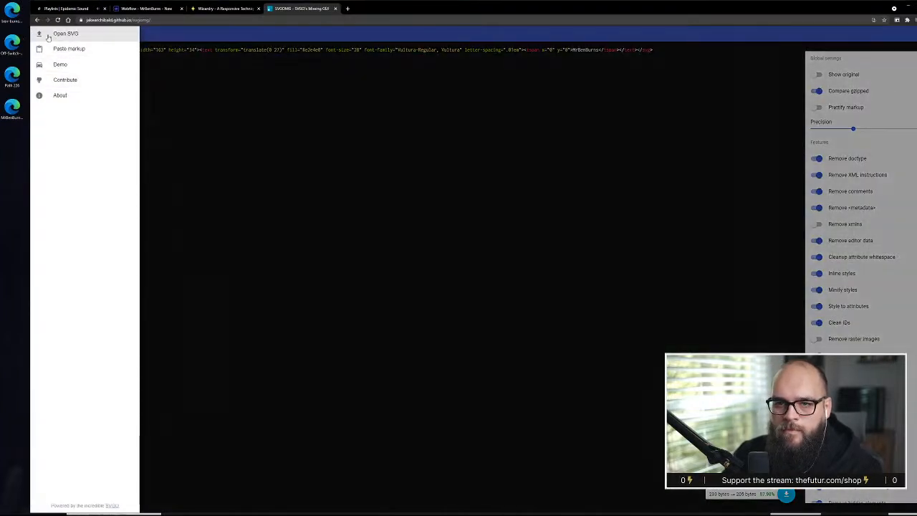
left_click(48, 35)
left_click(178, 53)
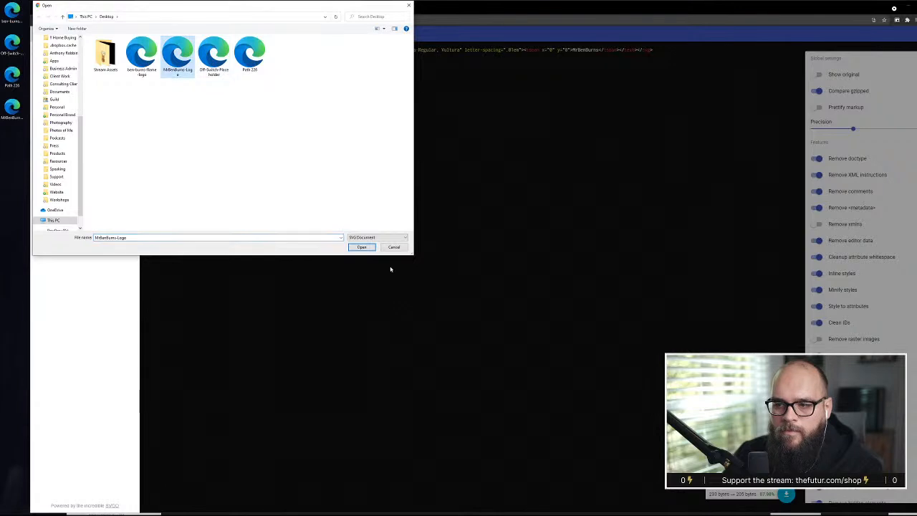
left_click(362, 246)
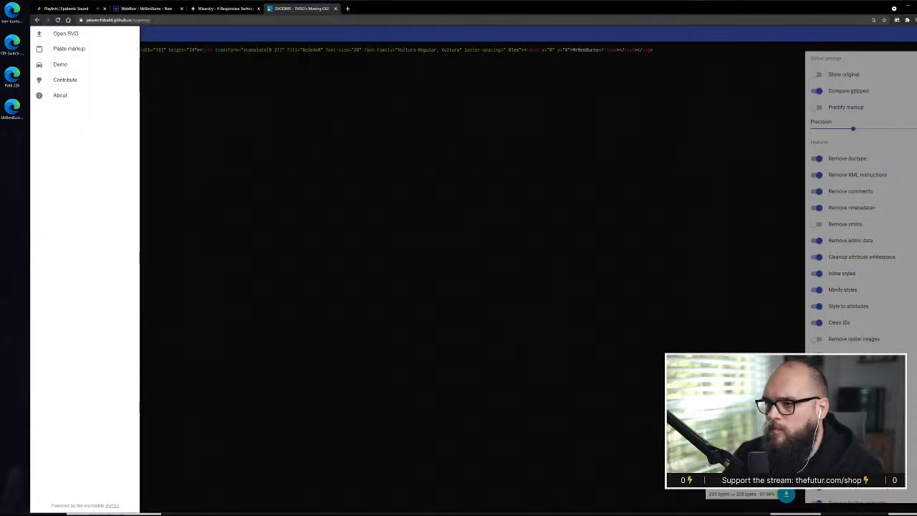
left_click(66, 36)
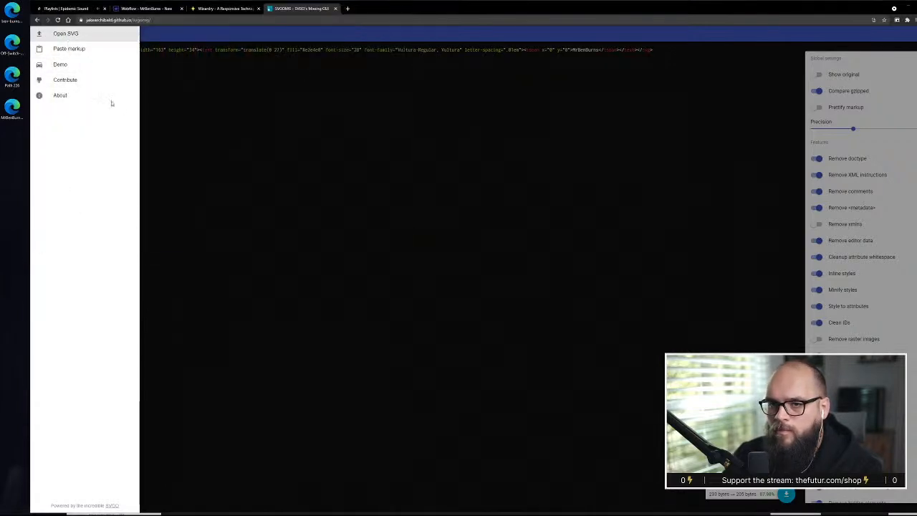
left_click(144, 54)
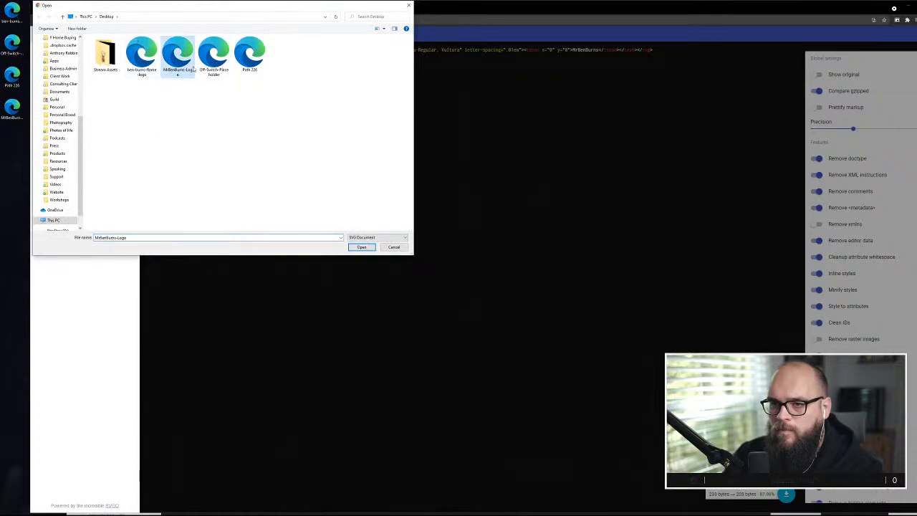
left_click(362, 247)
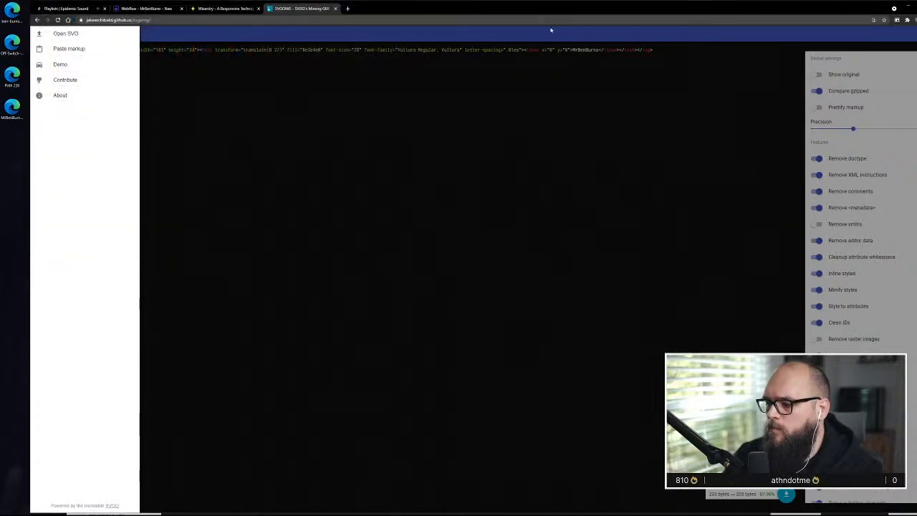
left_click(326, 142)
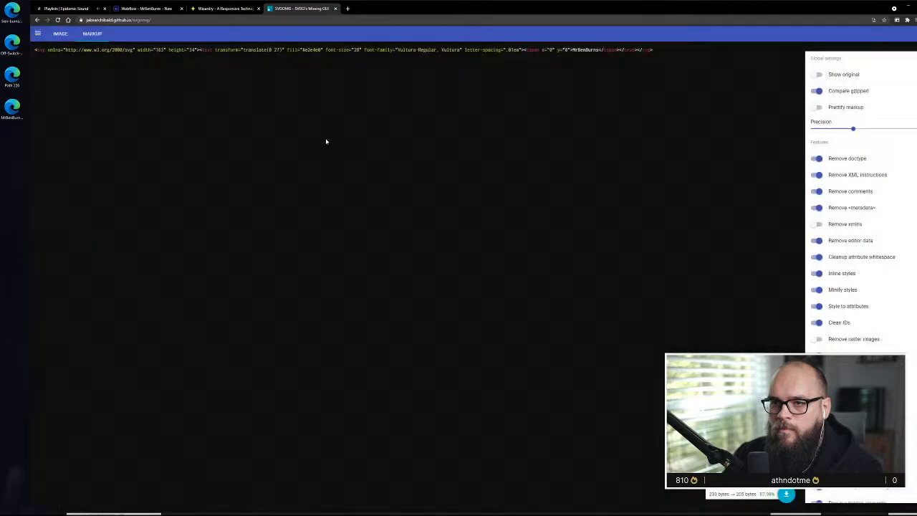
left_click(60, 34)
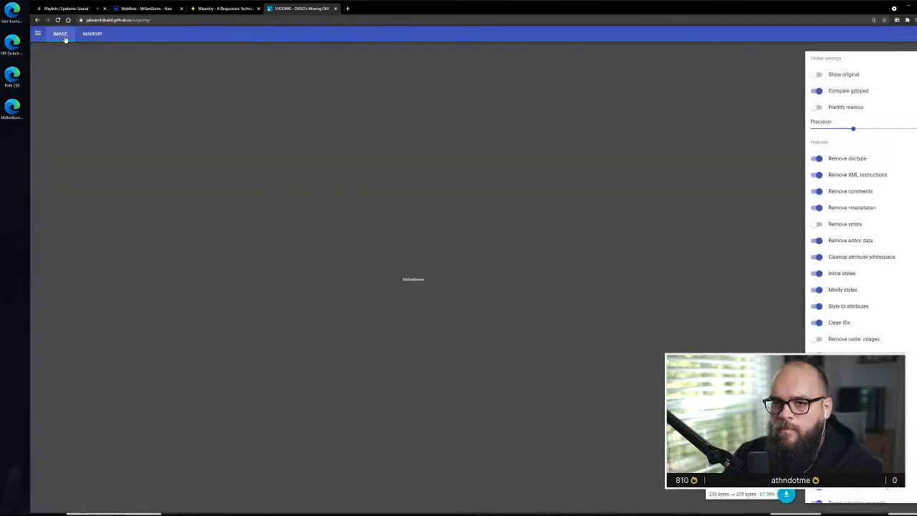
left_click(38, 33)
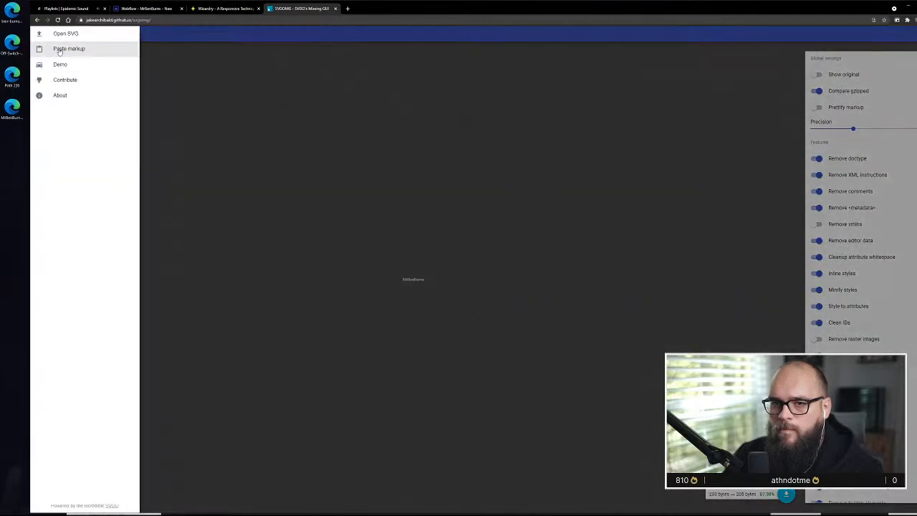
key("Escape")
Open the MrBenBurns-Logo SVG from the desktop in the reloaded SVGOMG page and examine the final fill colour in its markup
left_click(37, 34)
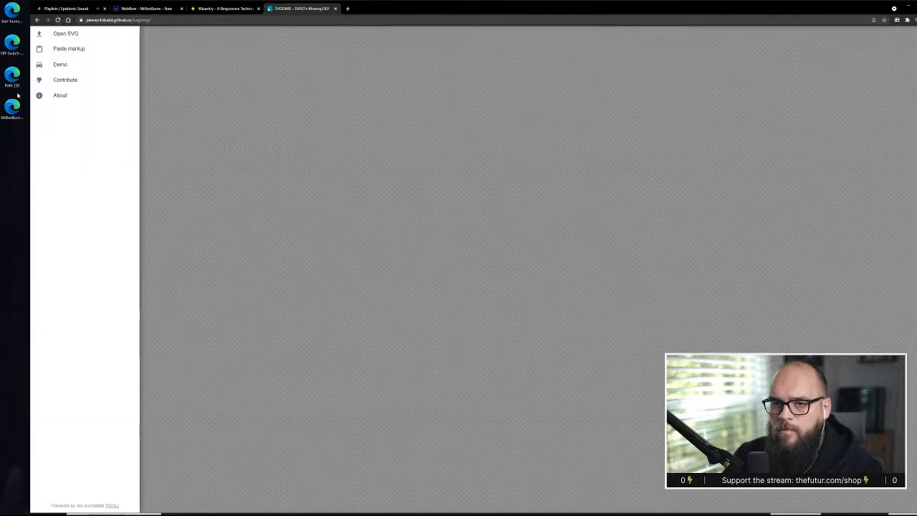
left_click(66, 34)
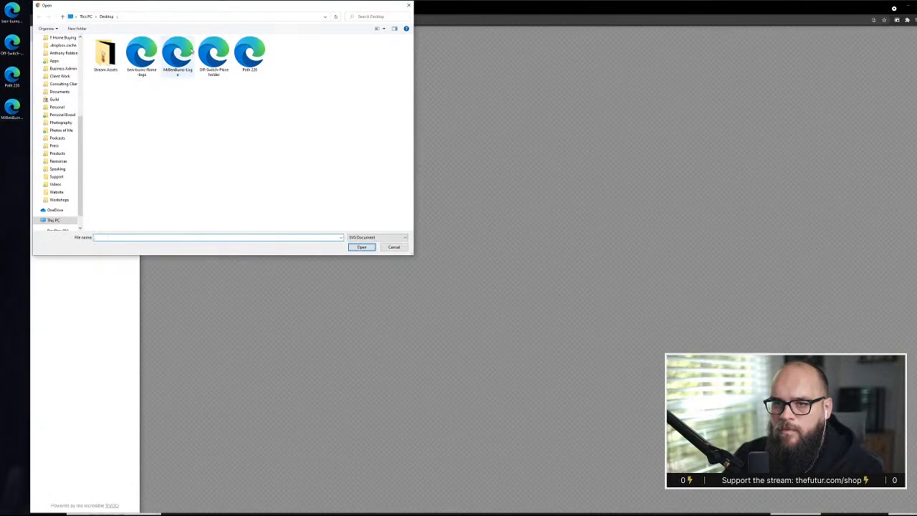
left_click(178, 56)
left_click(369, 244)
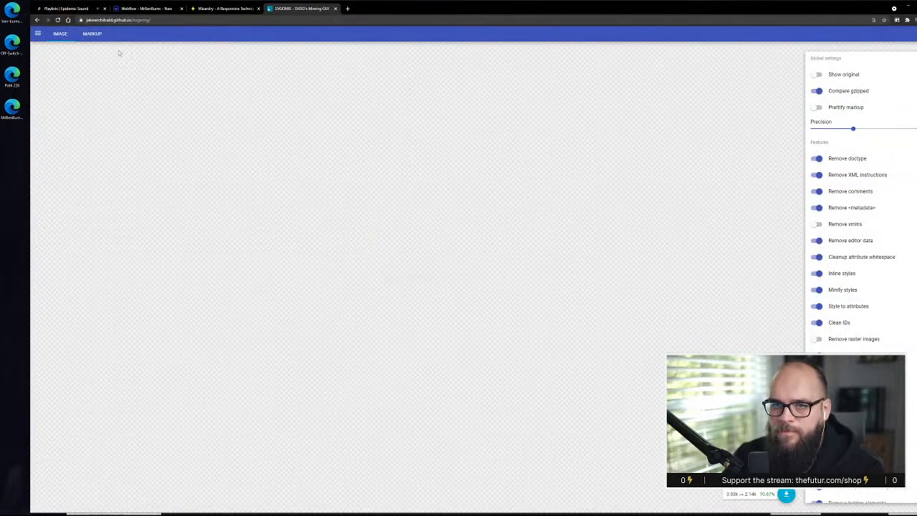
left_click(91, 34)
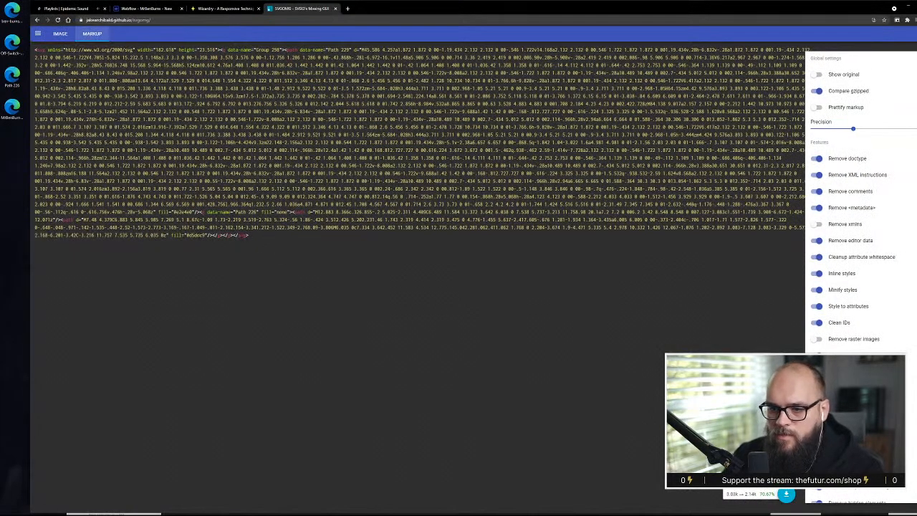
double_click(196, 235)
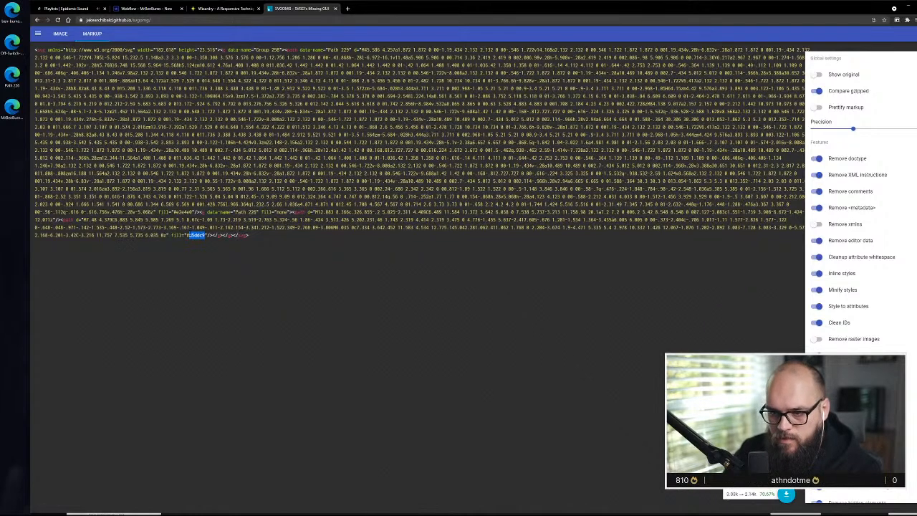
left_click(221, 236)
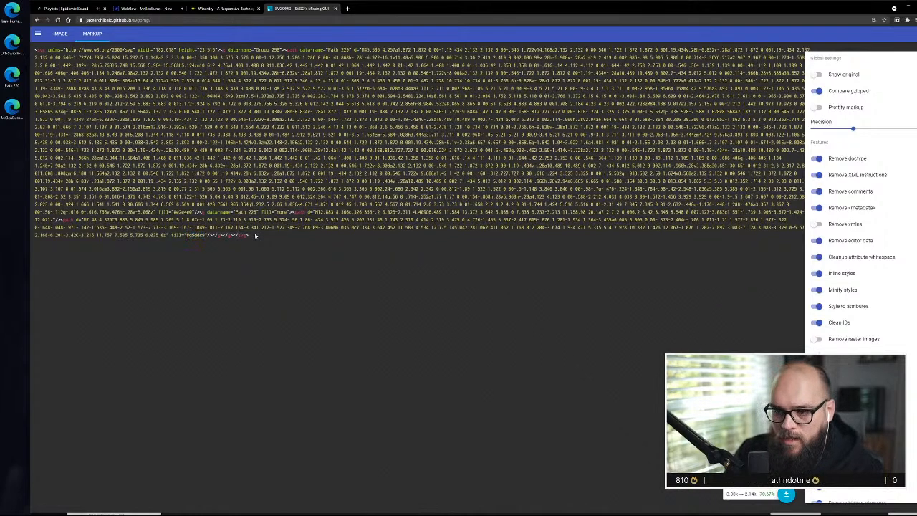
Copy the entire optimized SVG markup and switch to Notepad to replace the old flame logo code with it
left_click_drag(255, 236, 14, 44)
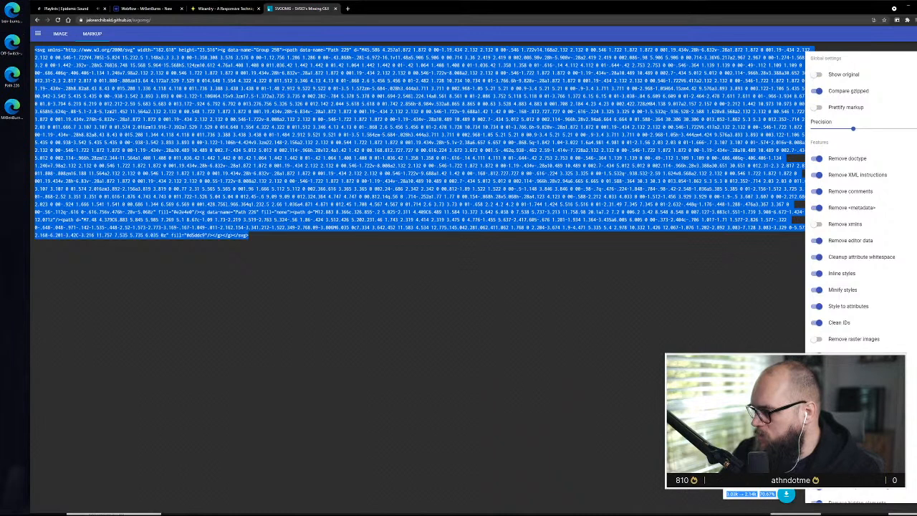
key("alt+Tab")
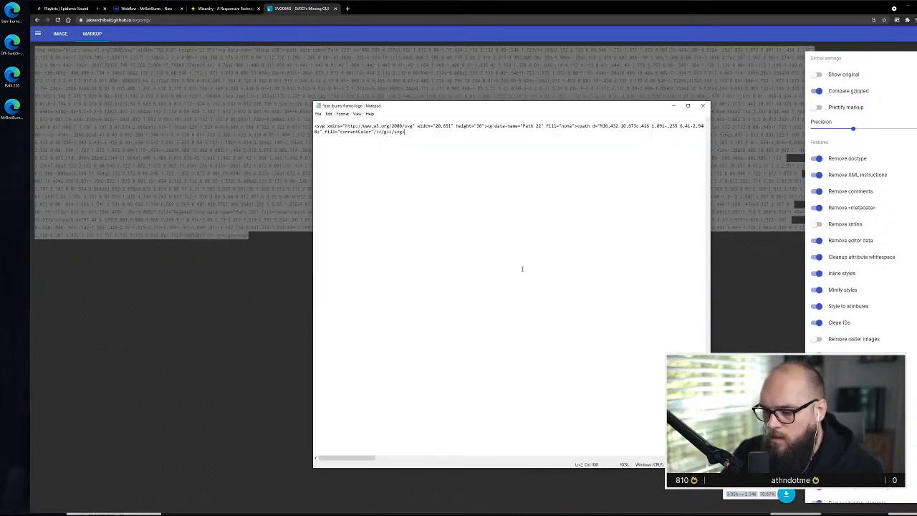
key("ctrl+a")
key("ctrl+v")
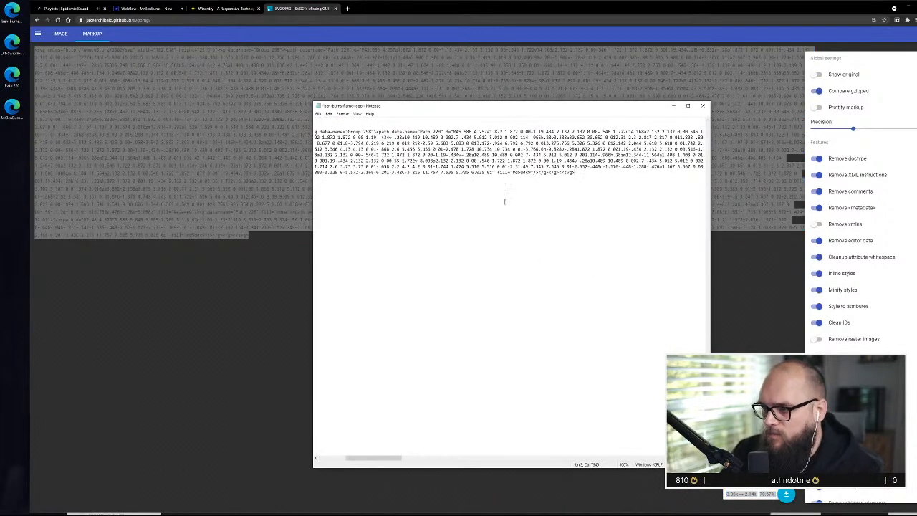
Try to replace the final path's fill value with currentColor in the pasted markup, and undo the edit
double_click(521, 172)
left_click_drag(532, 172, 529, 172)
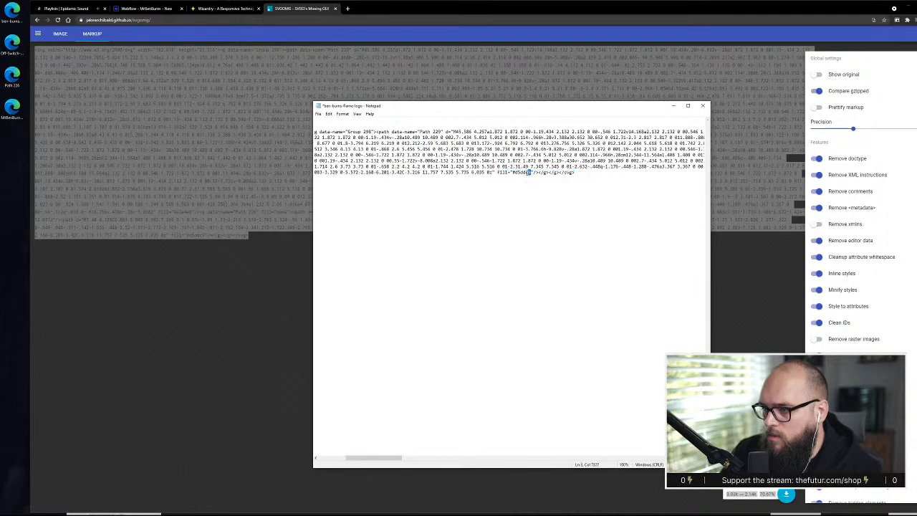
type("currentCol")
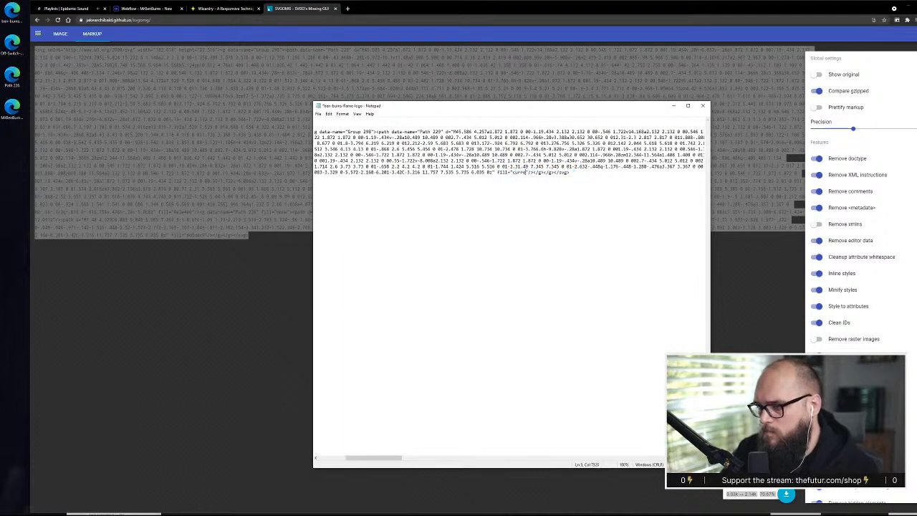
key("Return")
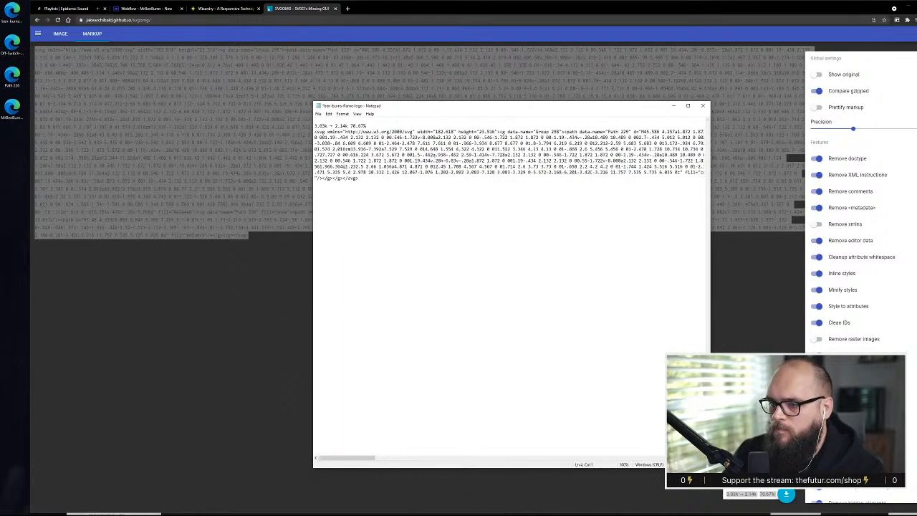
key("ctrl+z")
key("End")
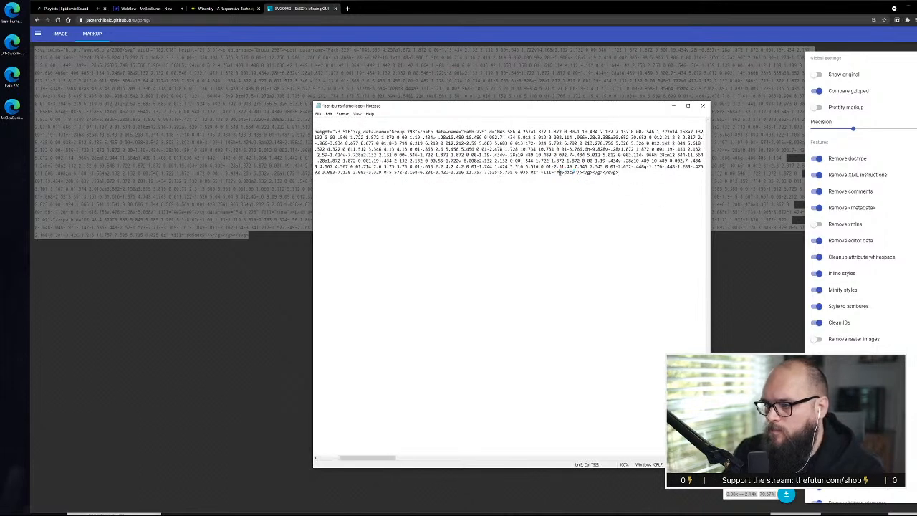
Replace the final path's hex fill value with currentColor in the pasted logo markup and select all the code for copying
double_click(563, 174)
left_click(565, 173)
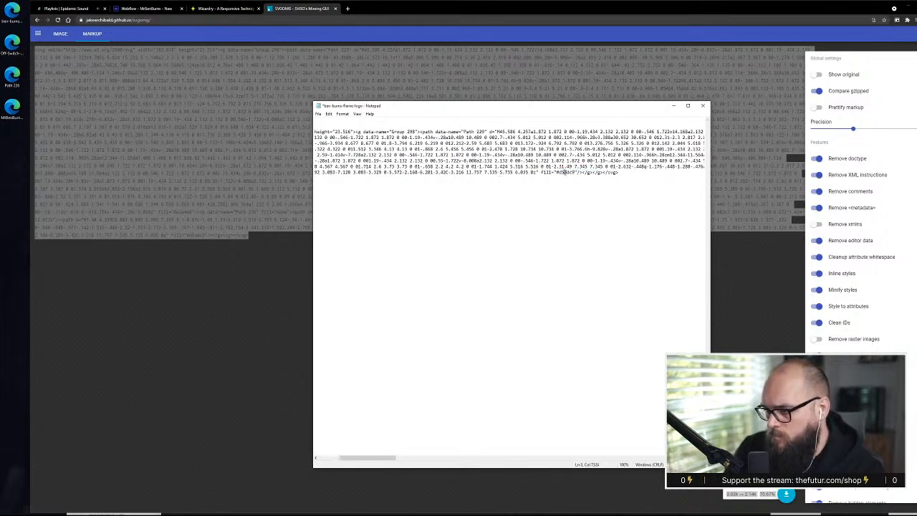
key("shift+Left")
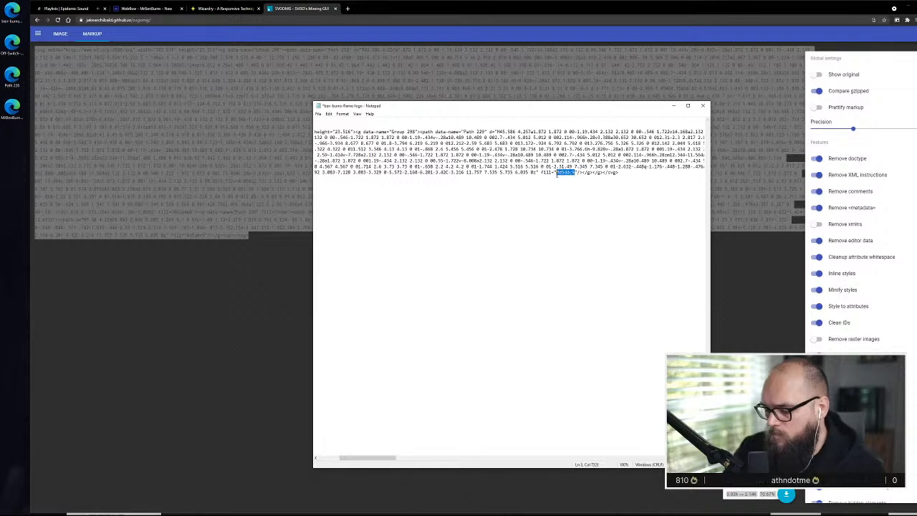
type("currentCo")
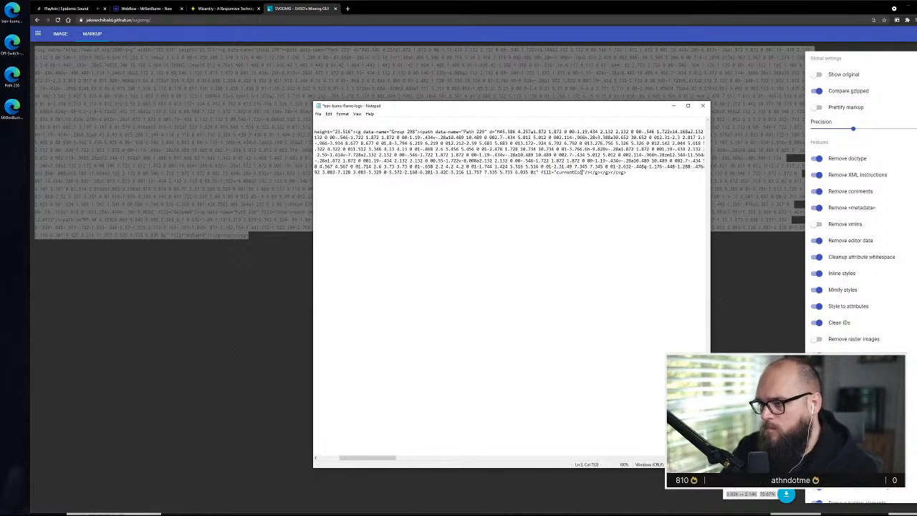
type("lor")
key("ctrl+a")
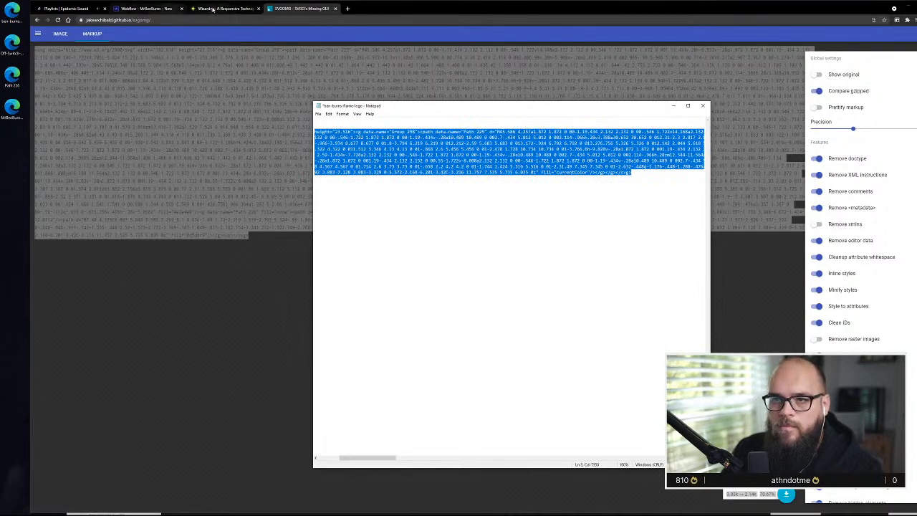
Switch to Webflow in the browser and add a Div Block below the Text Block inside the first content-container
left_click(144, 8)
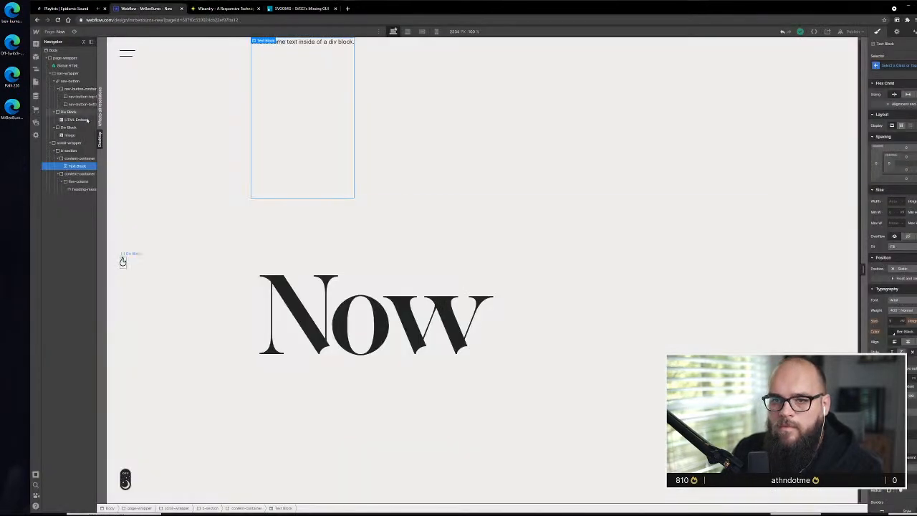
left_click(36, 44)
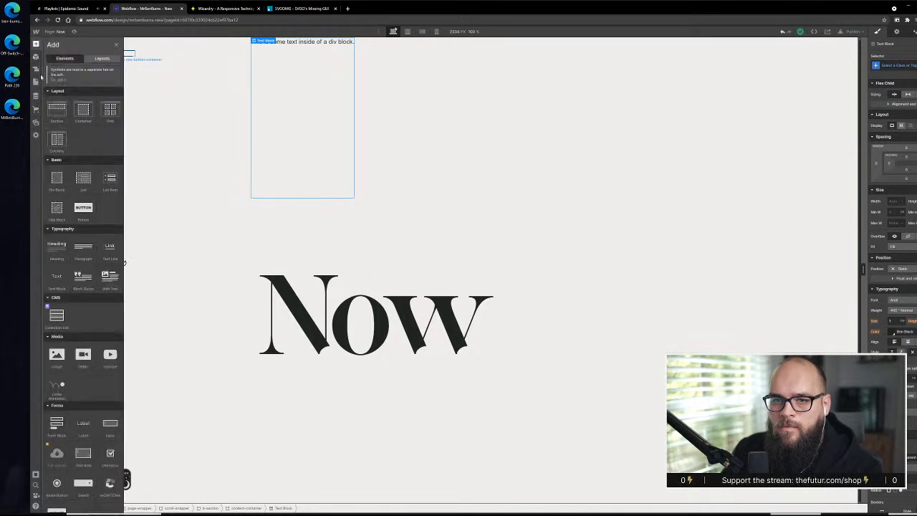
mouse_move(56, 178)
left_mouse_down()
mouse_move(70, 207)
mouse_move(75, 144)
mouse_move(73, 175)
left_mouse_up()
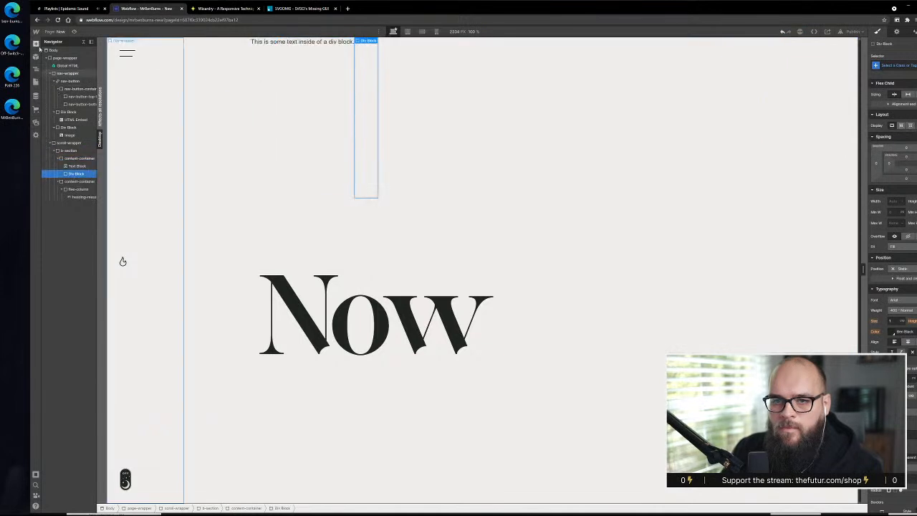
Add an HTML Embed inside the new Div Block, paste the copied logo SVG code into it, and save
key("a")
scroll(67, 350, "down", 5)
scroll(67, 350, "down", 2)
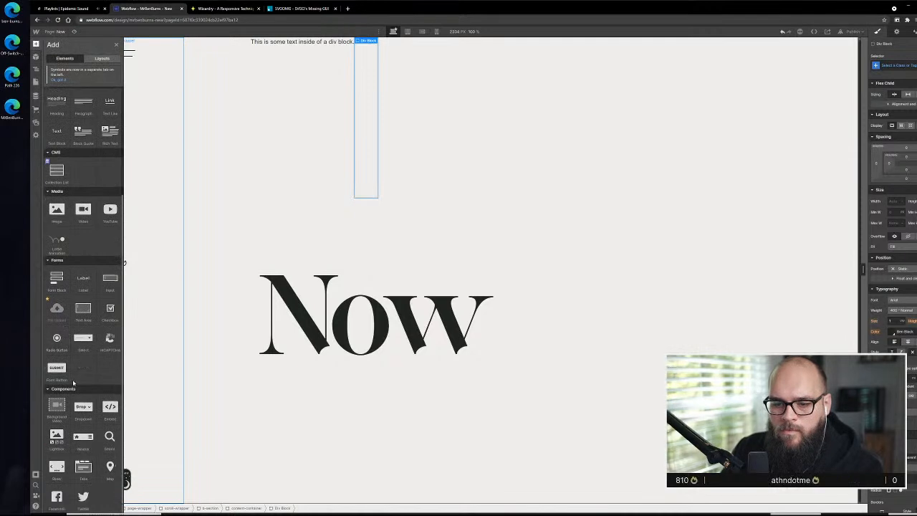
left_click_drag(110, 409, 79, 182)
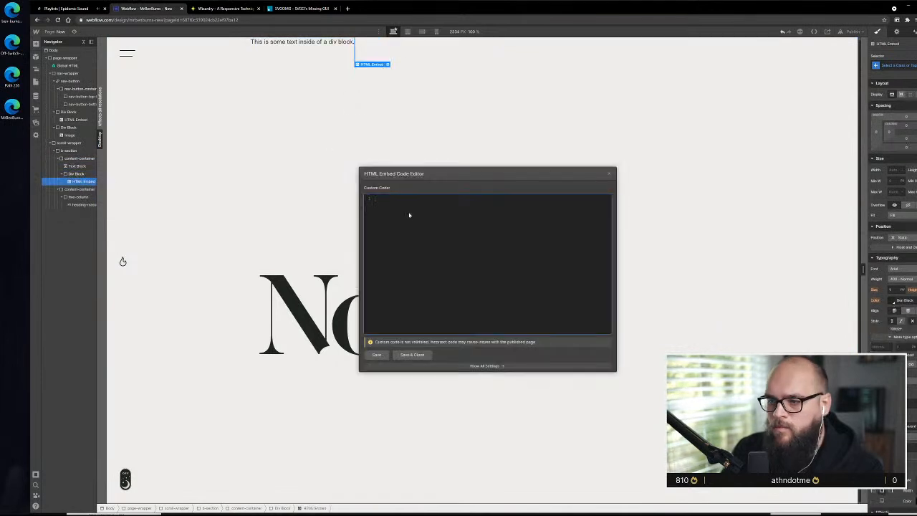
key("ctrl+v")
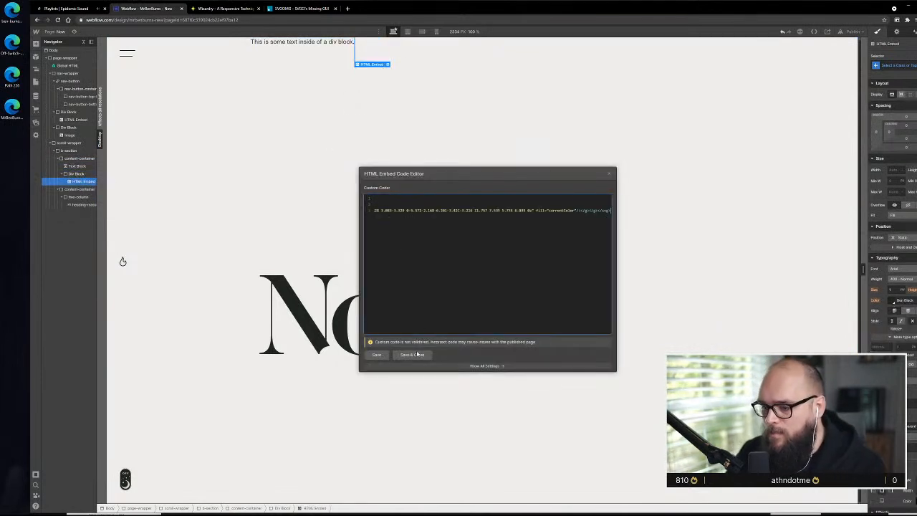
left_click(416, 354)
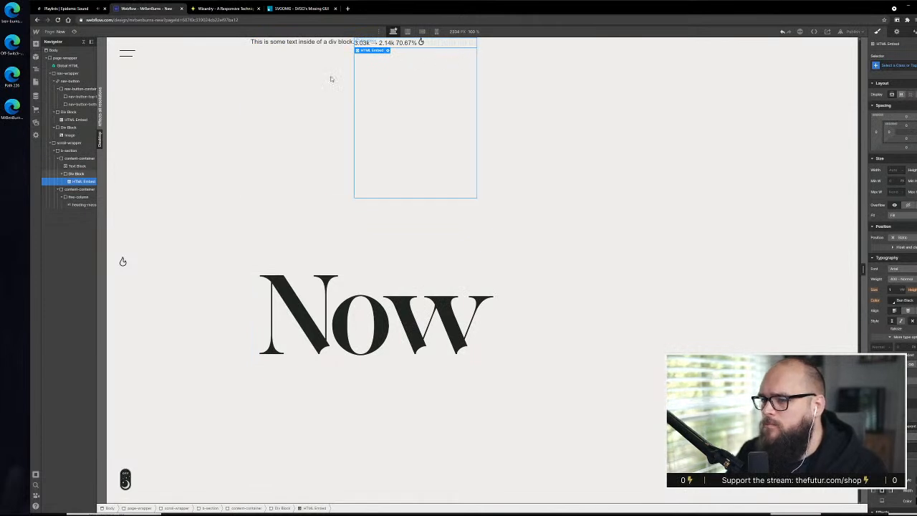
Reopen the logo embed's code, remove the stray file-size text before the SVG tag, and look through the markup to its end
double_click(389, 52)
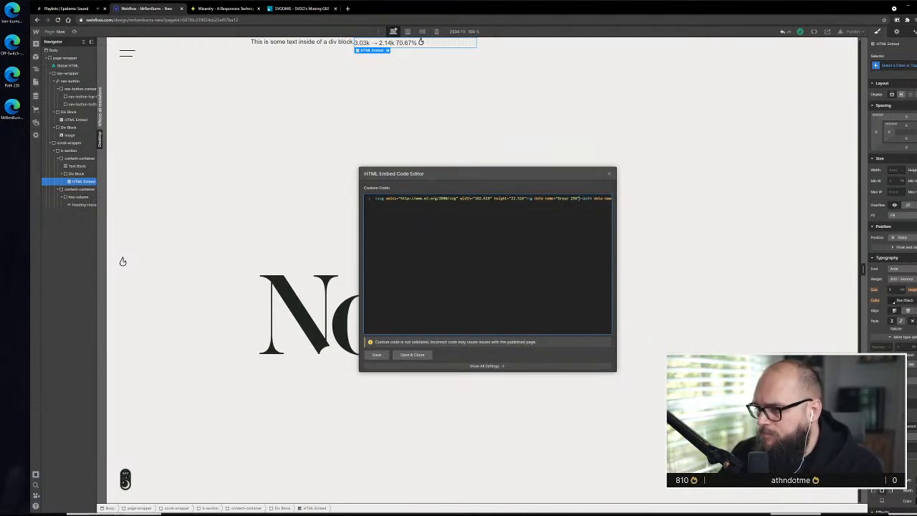
key("Right")
key("Right")
key("Right")
key("Right")
key("Right")
key("Right")
key("Right")
key("Right")
key("Right")
key("Right")
key("Right")
key("Right")
key("Right")
key("Right")
key("Right")
key("Right")
key("Right")
key("Right")
key("Right")
key("Right")
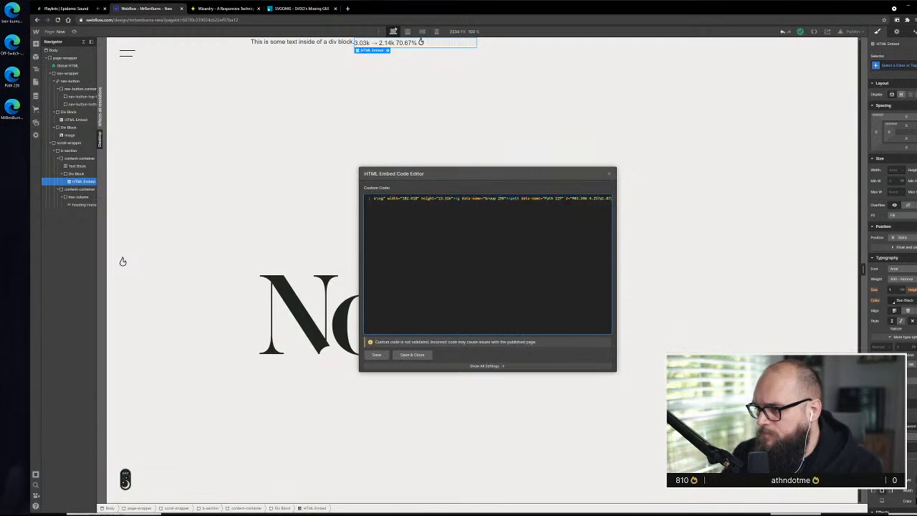
key("shift+Right")
key("shift+Right")
key("shift+Right")
key("shift+Right")
key("shift+Right")
key("shift+Right")
key("shift+Right")
key("shift+Right")
key("shift+Right")
key("shift+Right")
key("shift+Right")
key("shift+Right")
key("shift+Right")
key("shift+Right")
key("shift+Right")
key("shift+Right")
key("shift+Right")
key("shift+Right")
key("shift+Right")
key("shift+Right")
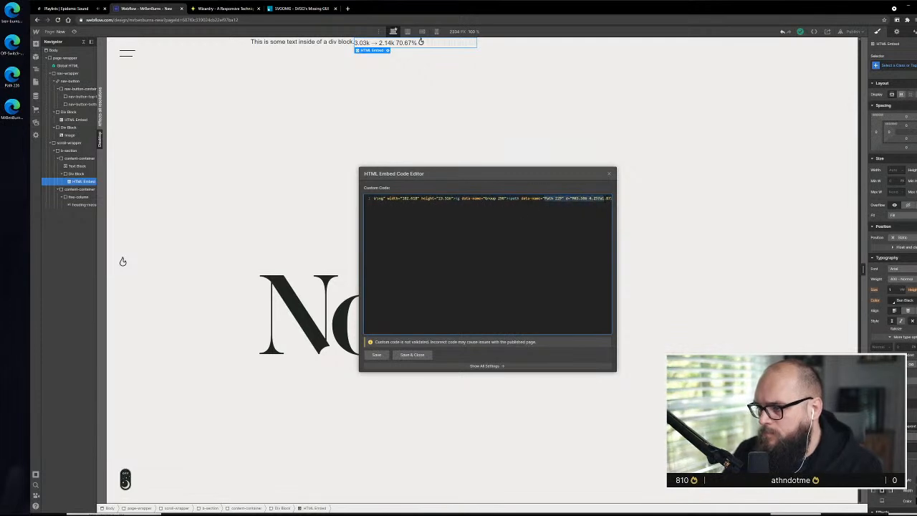
key("shift+Right")
key("shift+Right")
key("shift+Right")
key("shift+Right")
key("shift+Right")
key("shift+Right")
key("shift+Right")
key("shift+Right")
key("shift+Right")
key("shift+Right")
key("shift+Right")
key("shift+Right")
key("shift+Right")
key("shift+Right")
key("shift+Right")
key("shift+Right")
key("shift+Right")
key("shift+Right")
key("shift+Right")
key("shift+Right")
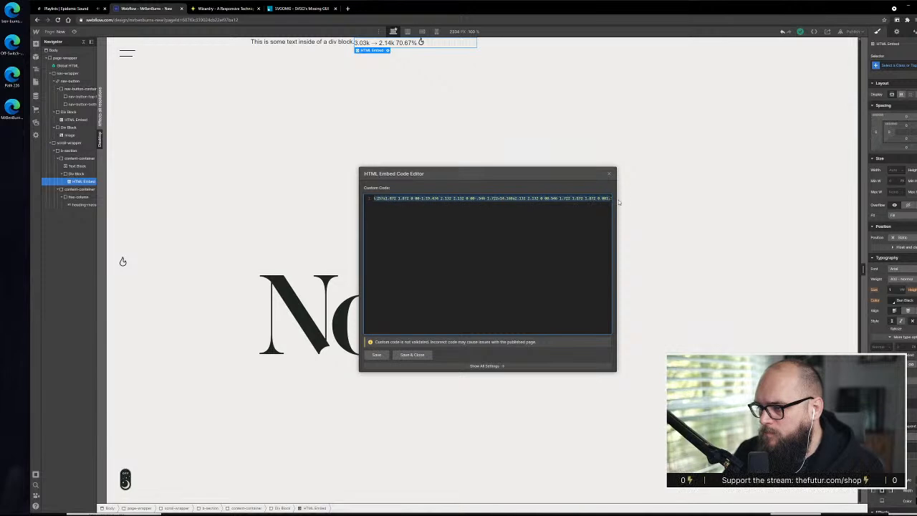
key("shift+Right")
key("shift+Right")
key("shift+Right")
key("shift+Right")
key("shift+Right")
key("shift+Right")
key("shift+Right")
key("shift+Right")
key("shift+Right")
key("shift+Right")
key("shift+Right")
key("shift+Right")
key("shift+Right")
key("shift+Right")
key("shift+Right")
key("shift+Right")
key("shift+Right")
key("shift+Right")
key("shift+Right")
key("shift+Right")
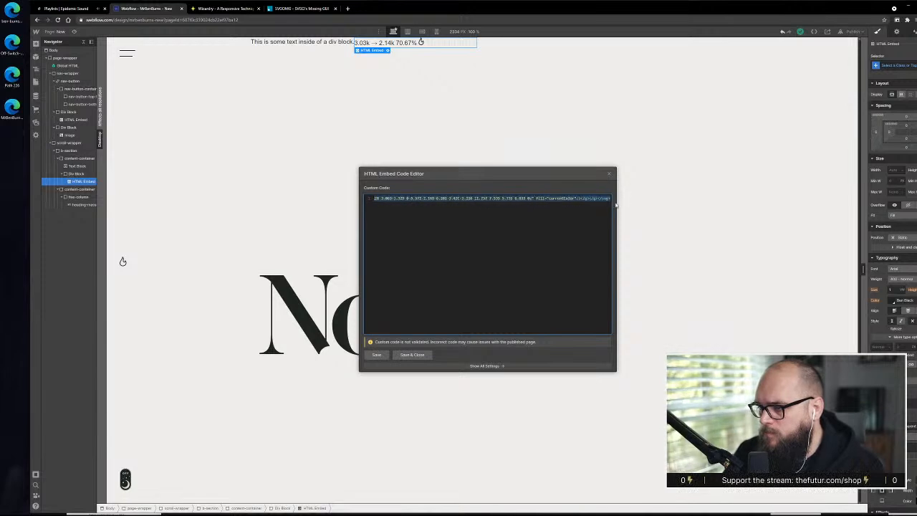
Replace the remaining hex fill value in the logo embed's SVG code with currentColor and save the embed
left_click_drag(427, 199, 371, 198)
left_click(428, 198)
left_click(413, 198)
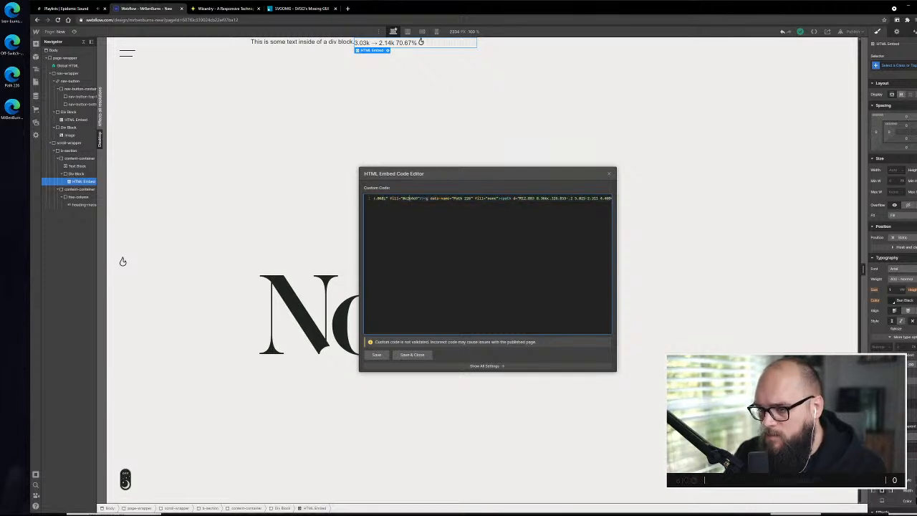
left_click(417, 199)
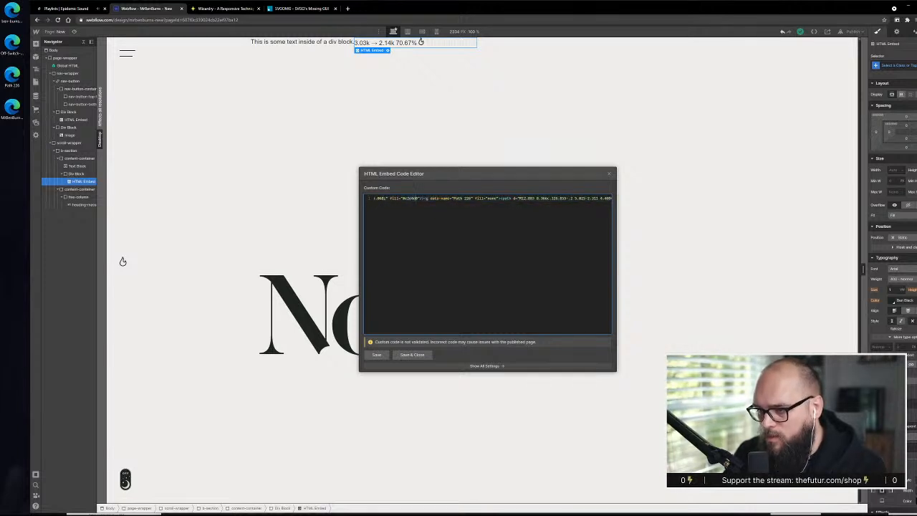
double_click(411, 198)
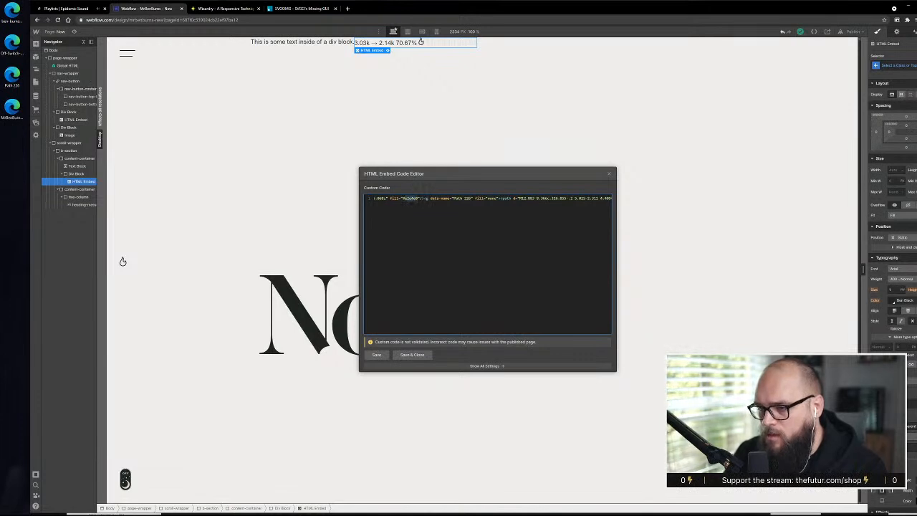
type("currentColor")
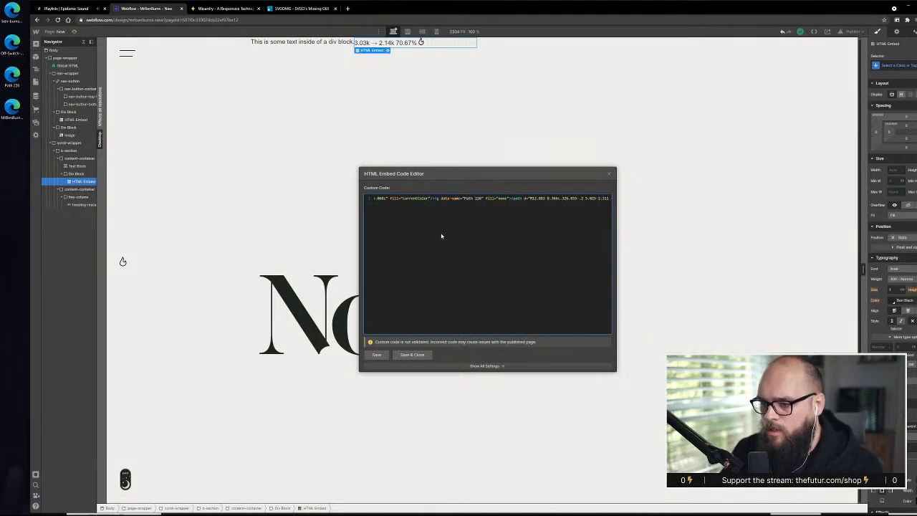
left_click(425, 354)
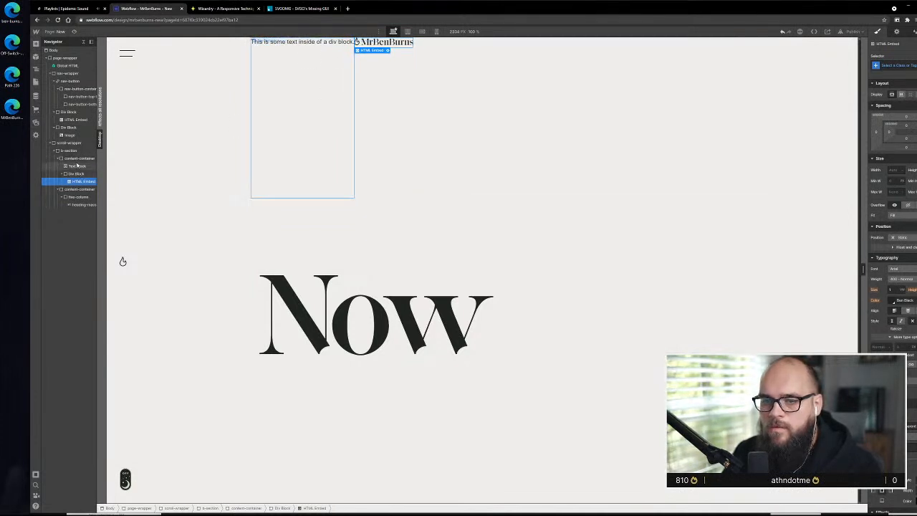
Remove the content-container class from the container holding the text and logo, and give it a new header-wrapper class
left_click(78, 158)
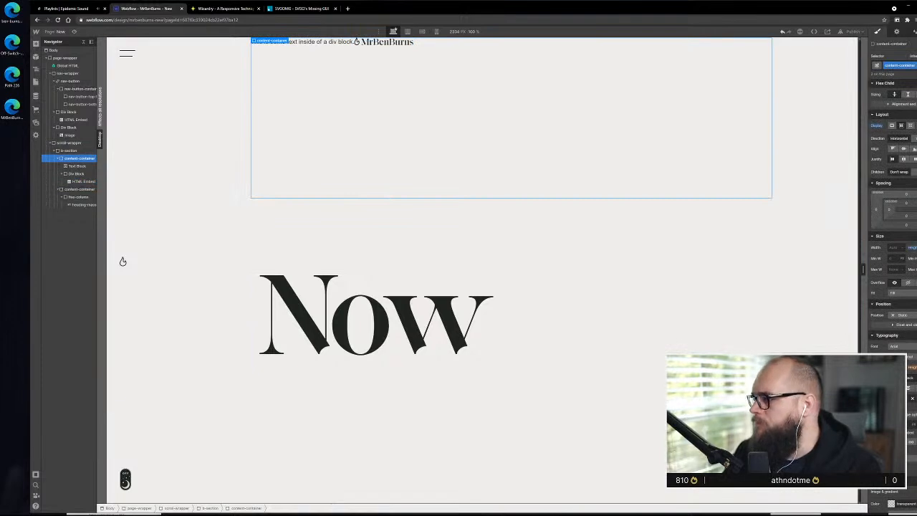
key("ctrl+Return")
key("BackSpace")
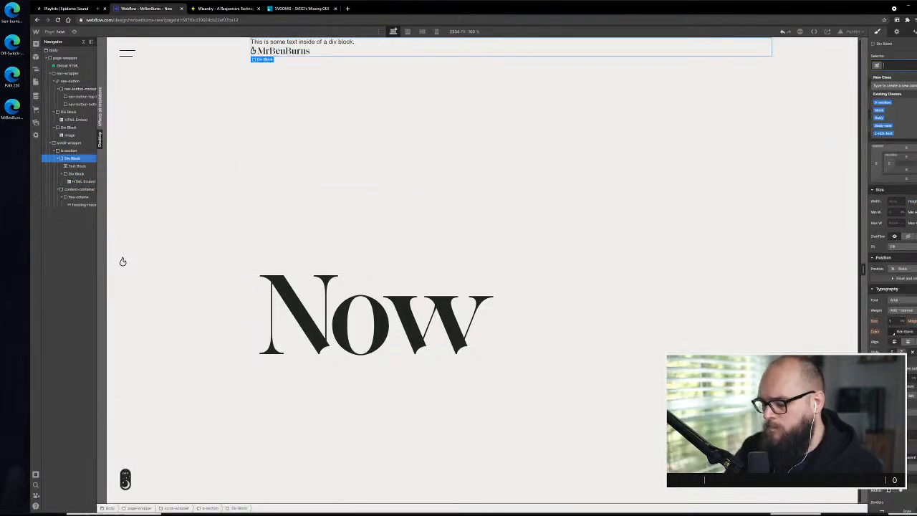
type("heade")
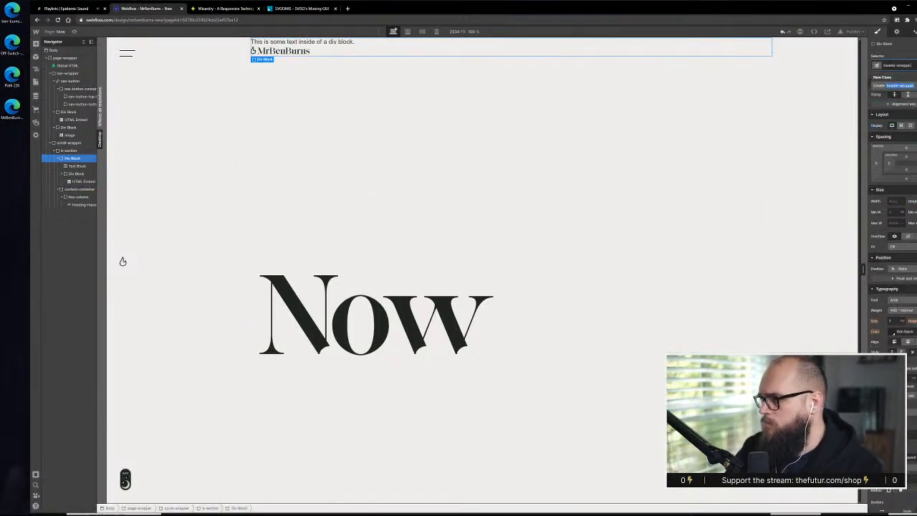
type("r-wrapper")
key("Return")
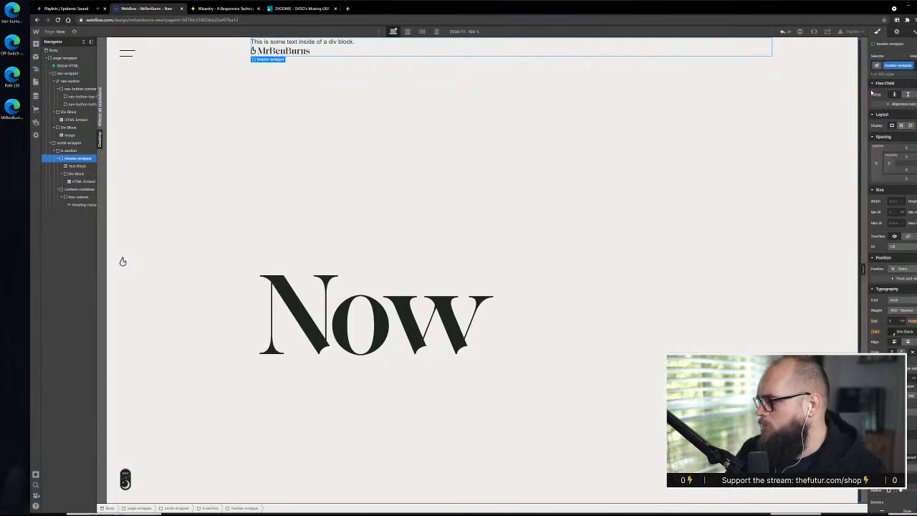
Rename the header-wrapper class to top-header-wrapper
left_click(908, 83)
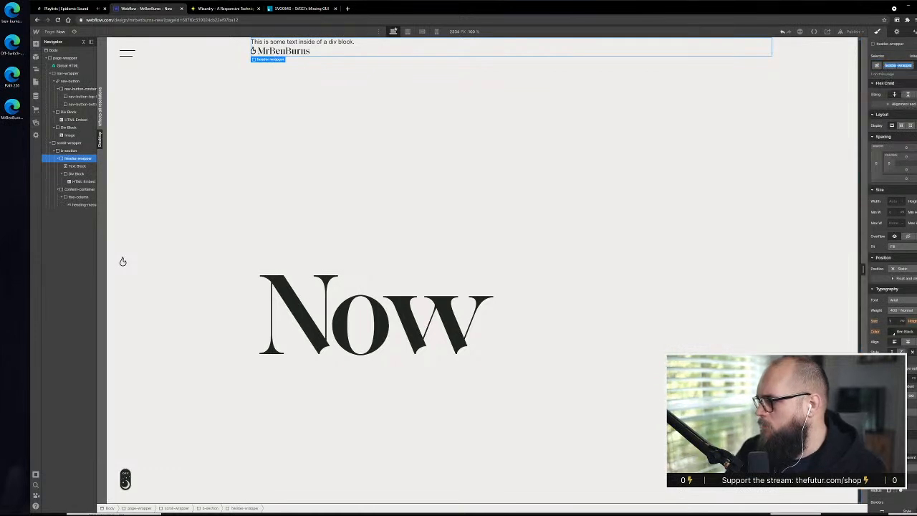
key("Return")
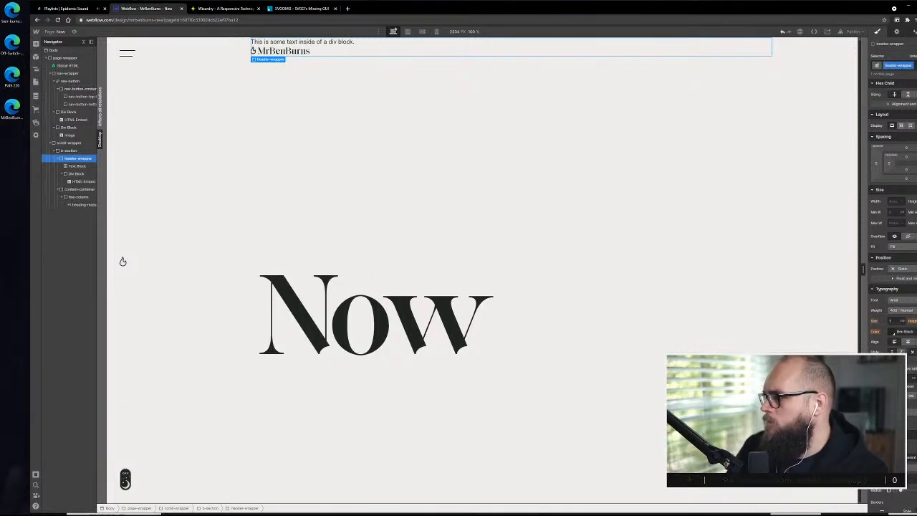
left_click(910, 66)
left_click(901, 75)
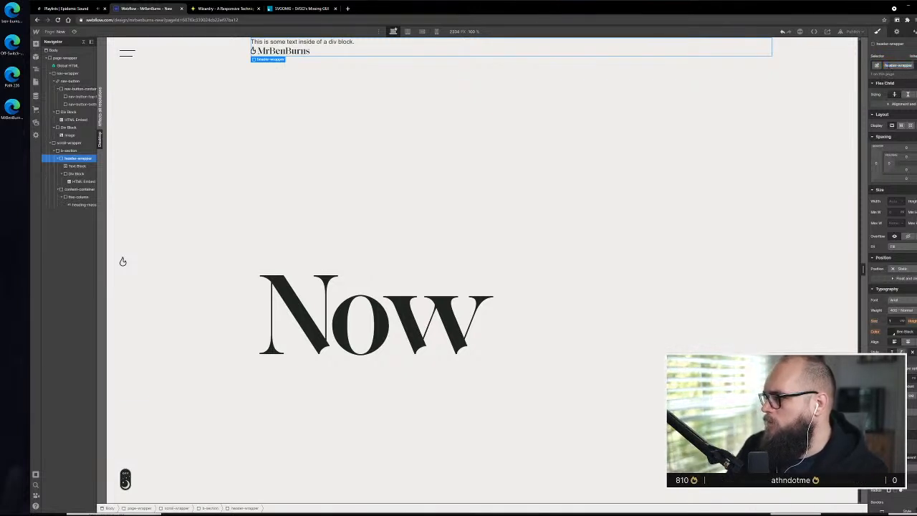
type("top-")
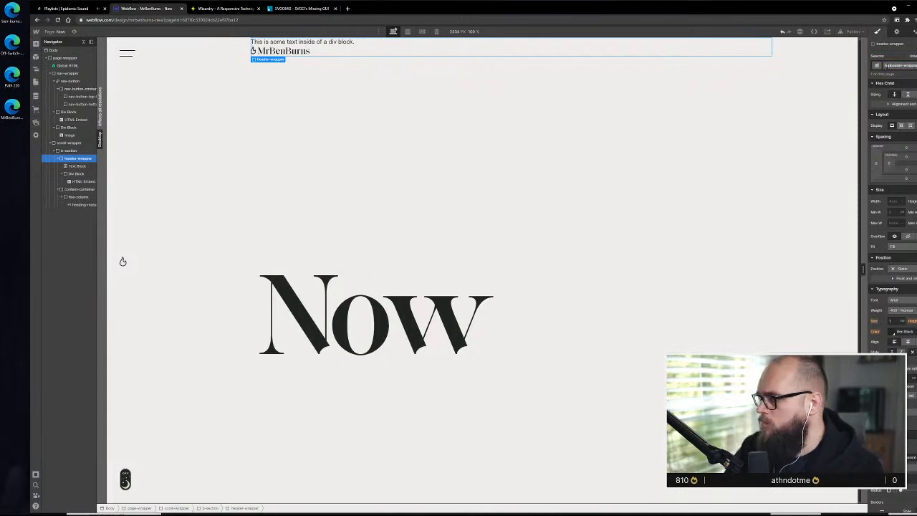
key("Return")
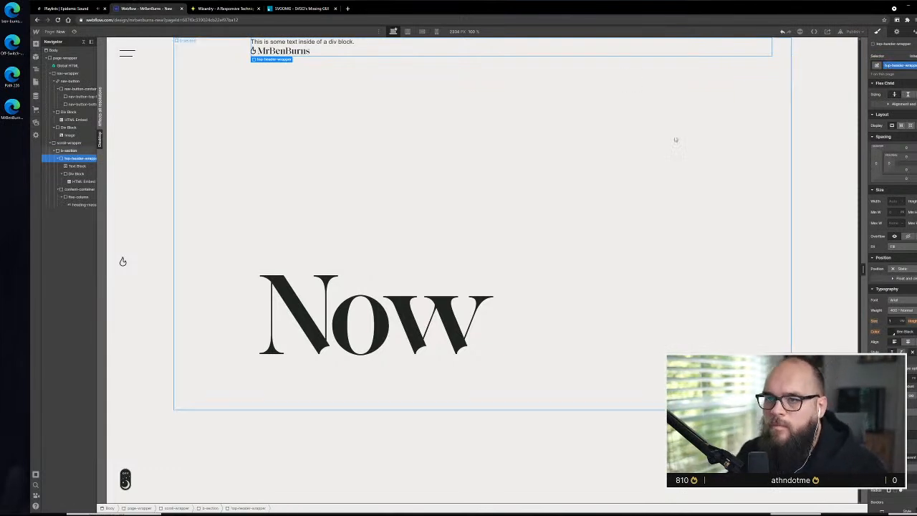
Set the top-header-wrapper to a horizontal flex layout justified with space between, and add top padding
left_click(902, 126)
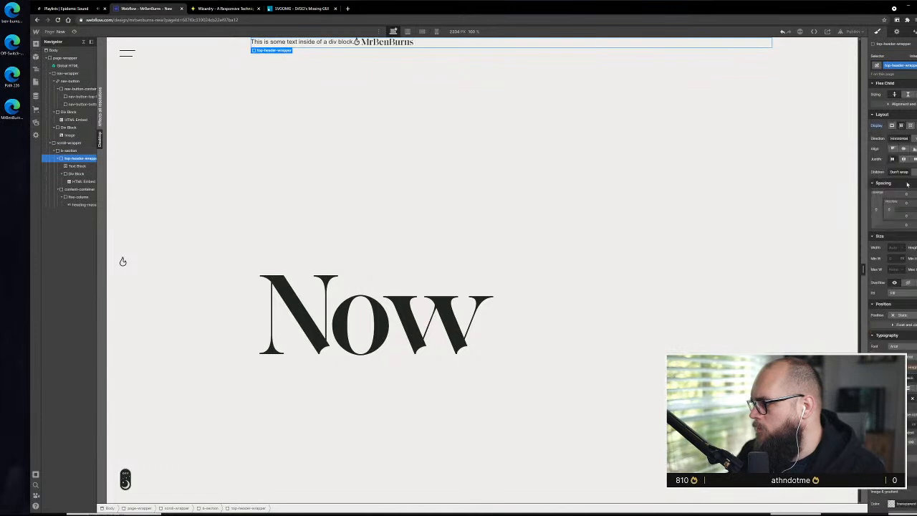
left_click(913, 159)
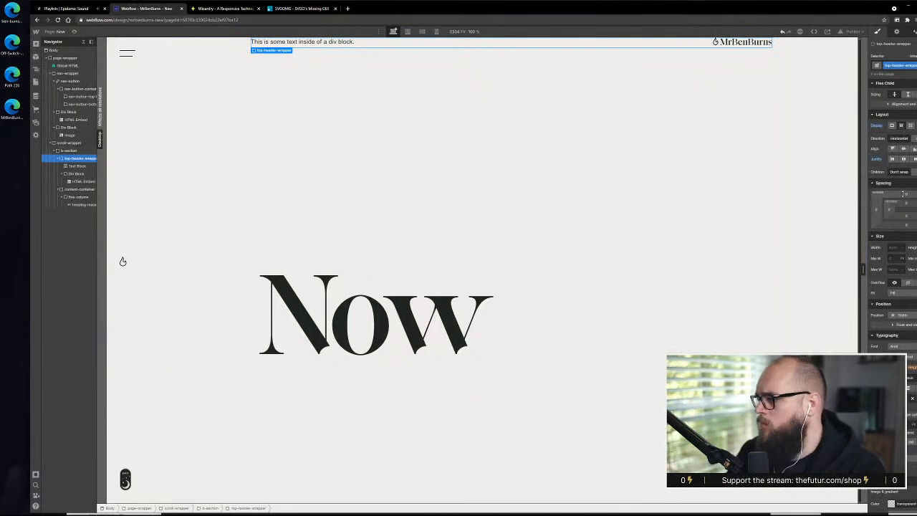
left_click(908, 206)
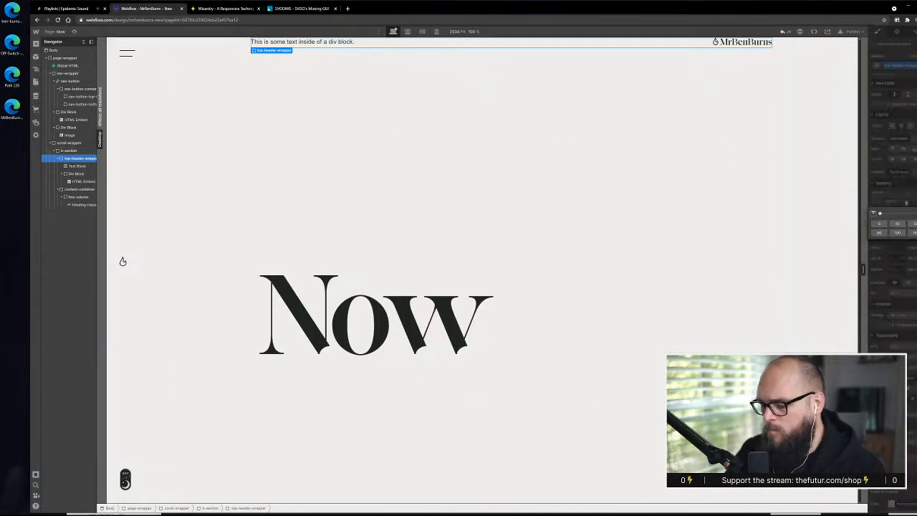
key("Return")
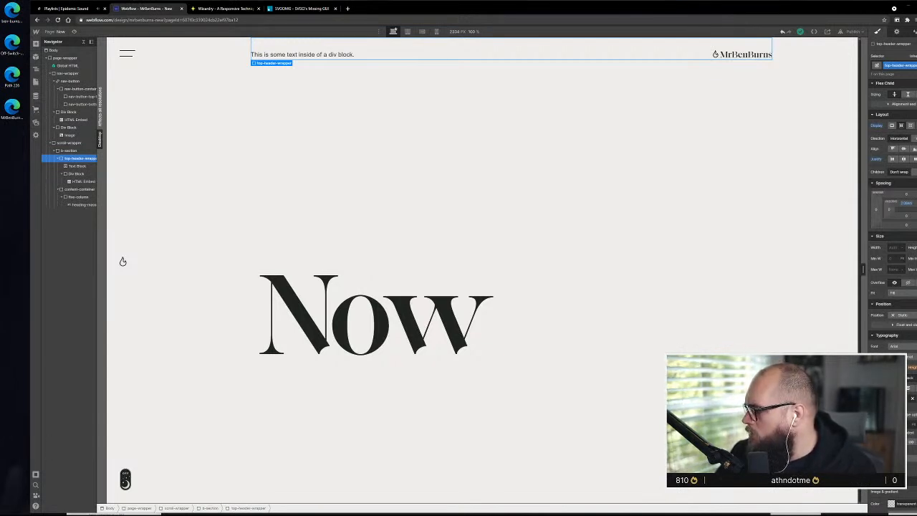
Switch to Notepad, close the ben-burns-flame-logo file, and return to the page's b-section in Webflow
key("alt+Tab")
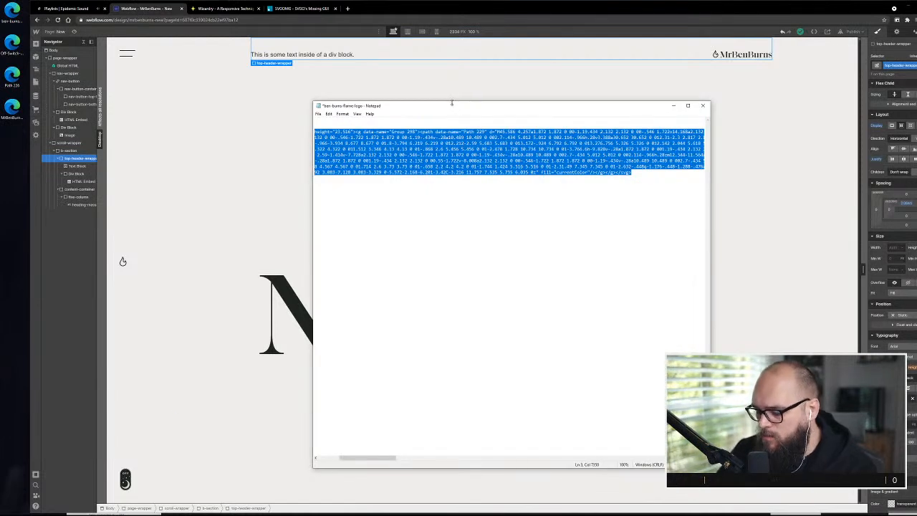
key("alt+F4")
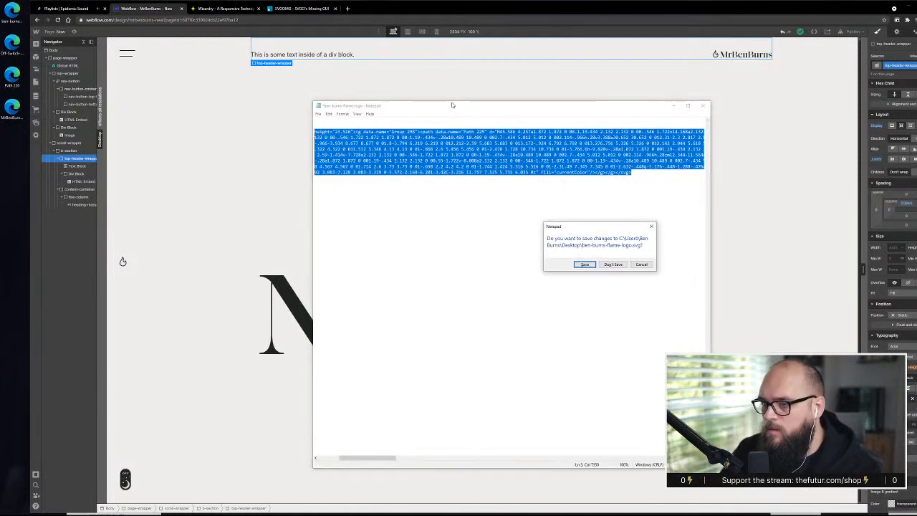
left_click(597, 264)
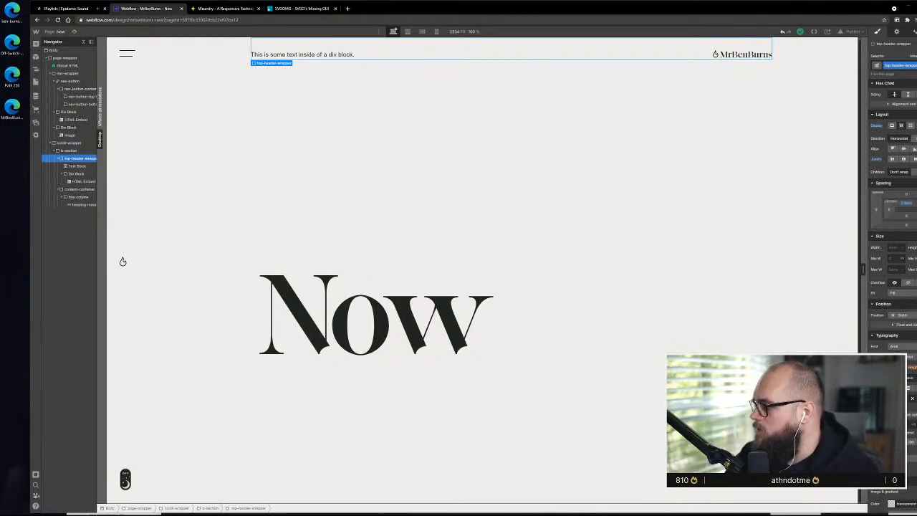
left_click(764, 246)
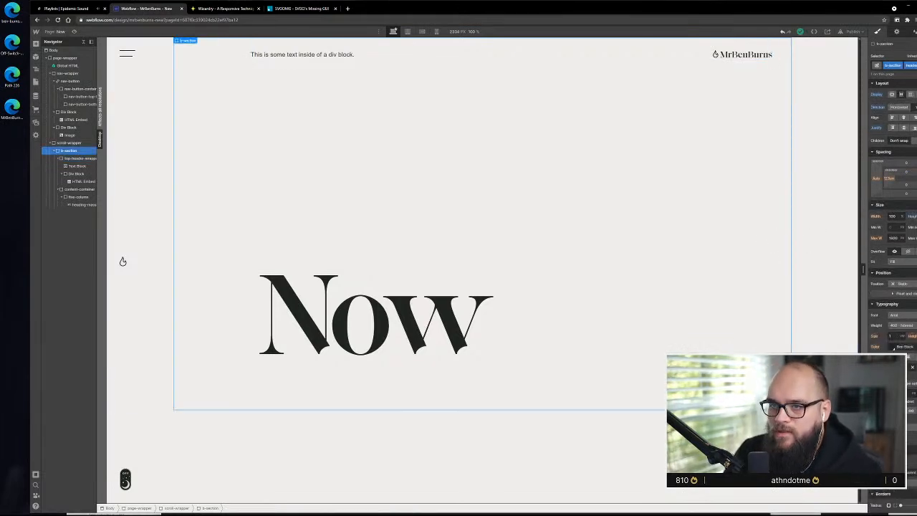
Open thefutur.com in a new browser tab, look through its shop page, and close the tab
left_click(348, 7)
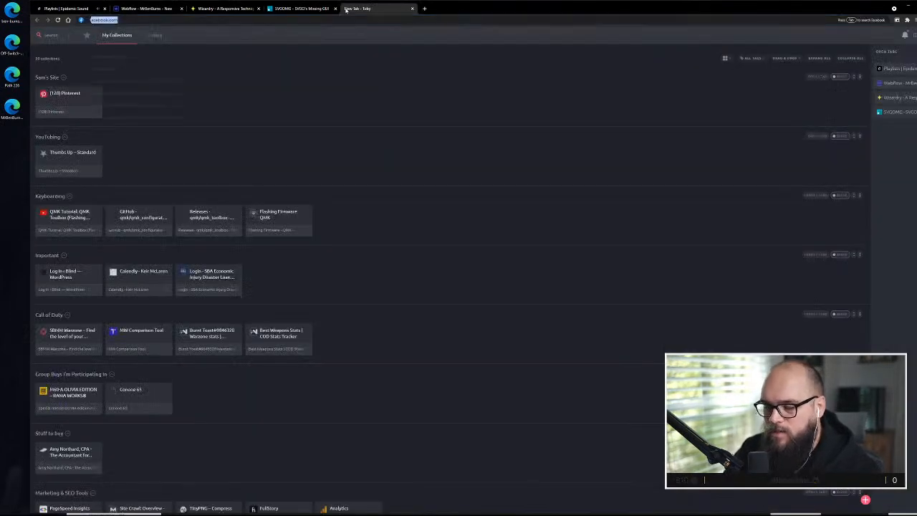
type("the")
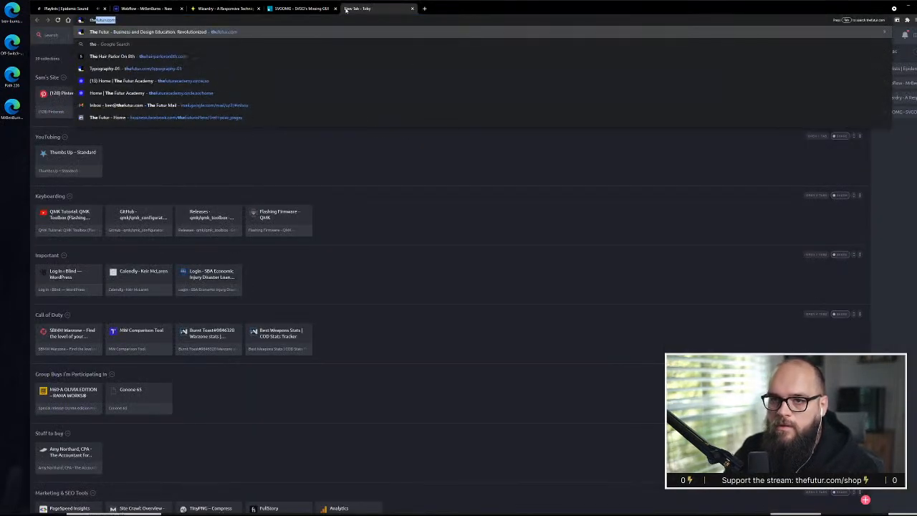
type(" futur")
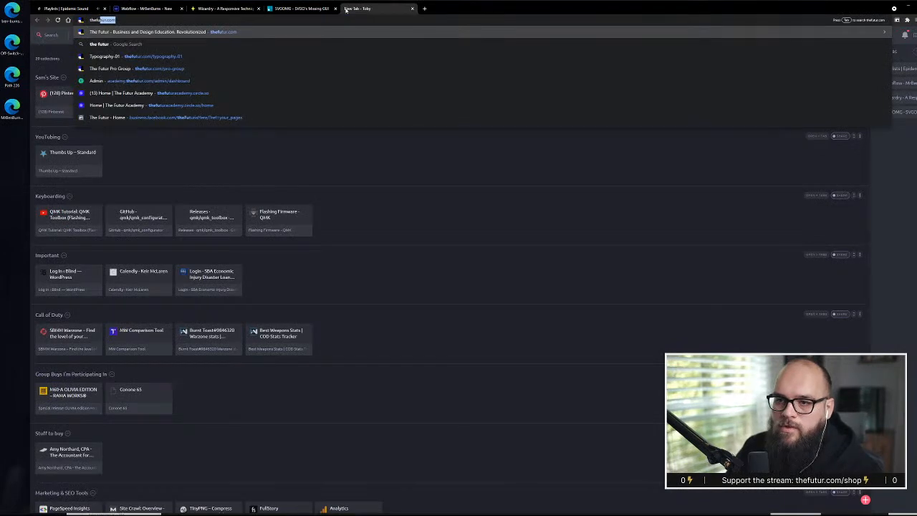
key("Return")
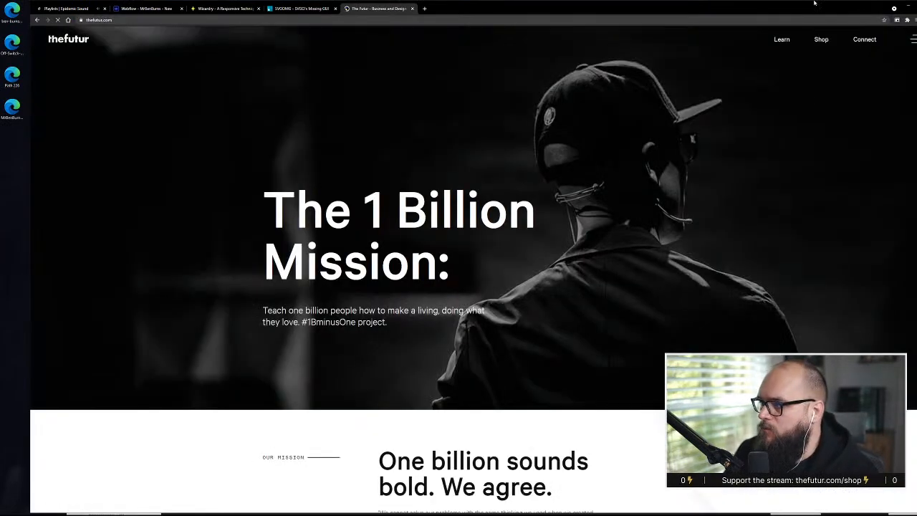
left_click(822, 39)
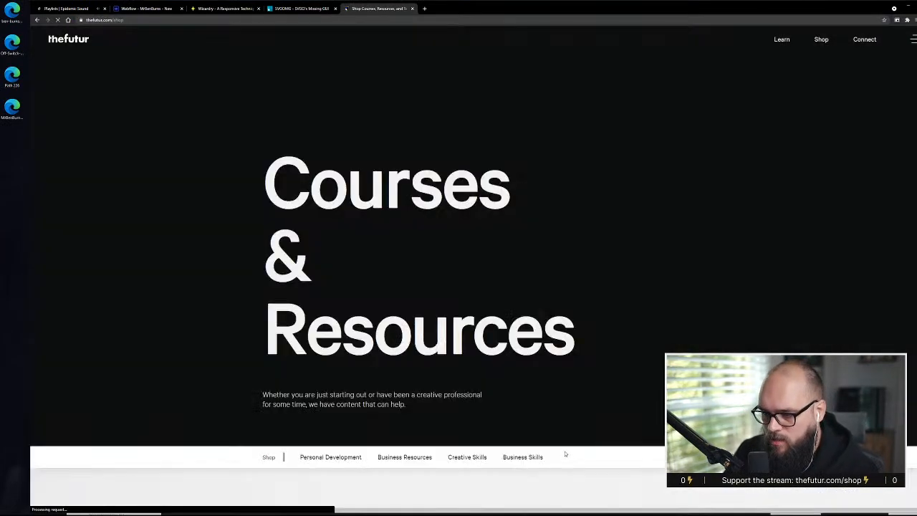
scroll(566, 452, "down", 10)
scroll(571, 435, "up", 4)
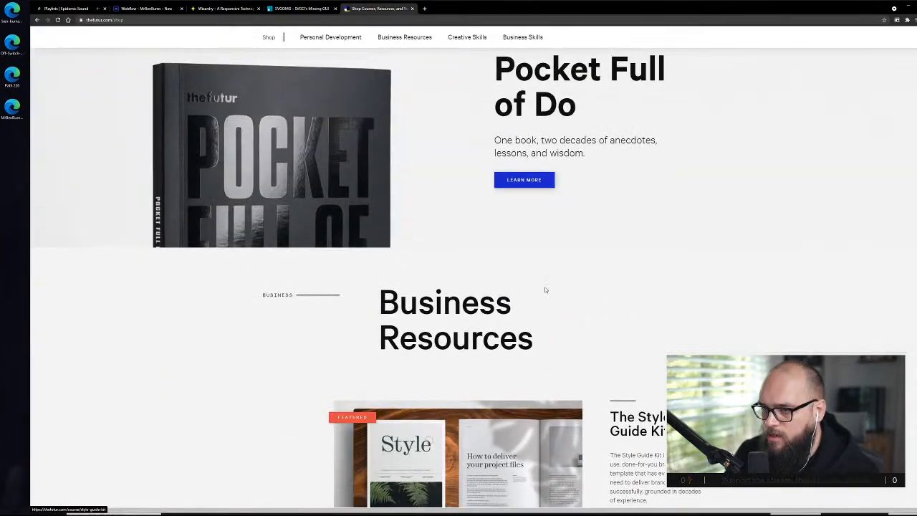
scroll(544, 289, "down", 15)
scroll(545, 294, "down", 12)
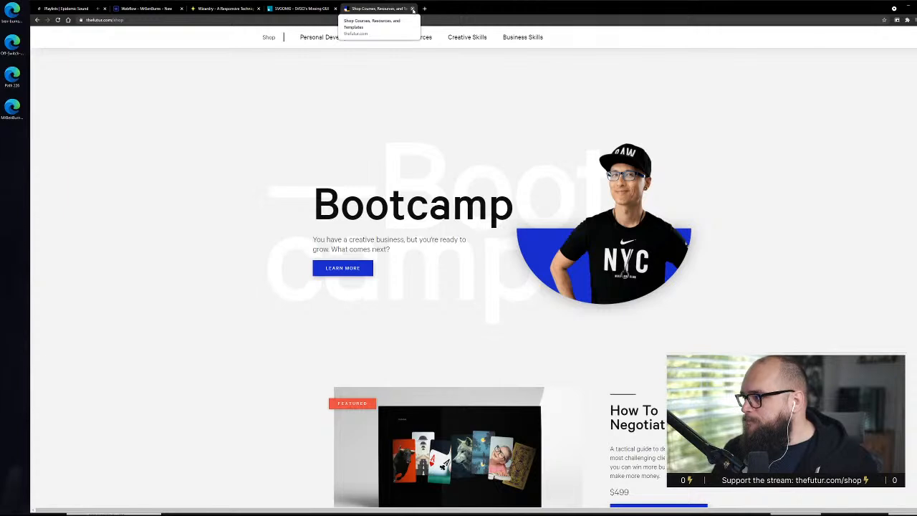
left_click(412, 9)
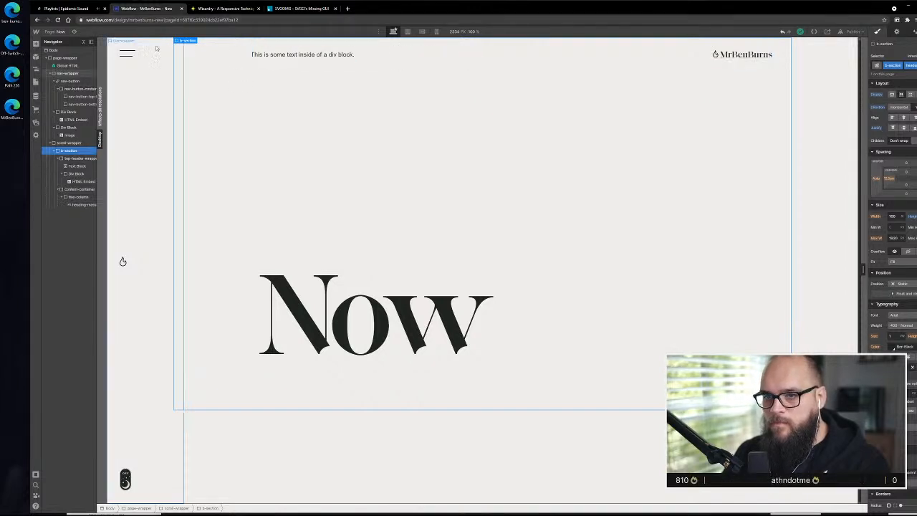
Check the nav-wrapper's padding and reduce the top-header-wrapper's top padding to bring the header closer to the page's upper edge
left_click(127, 52)
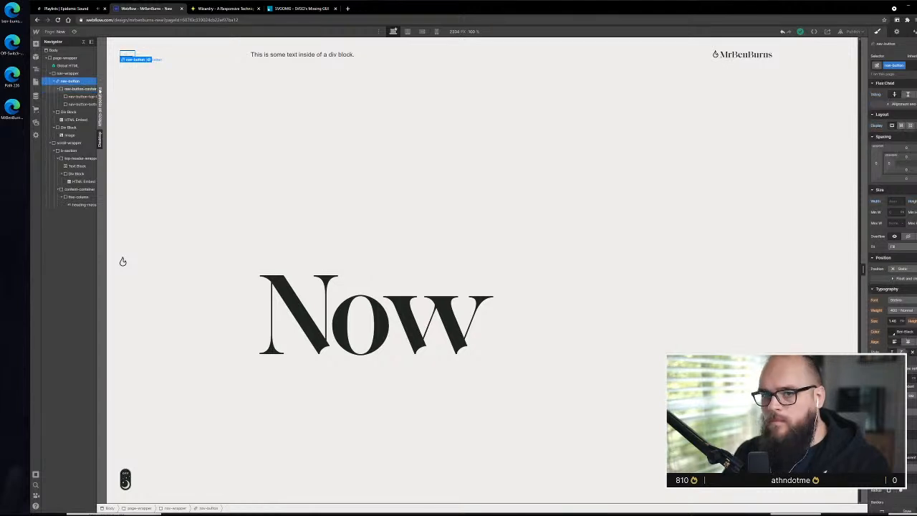
left_click(72, 73)
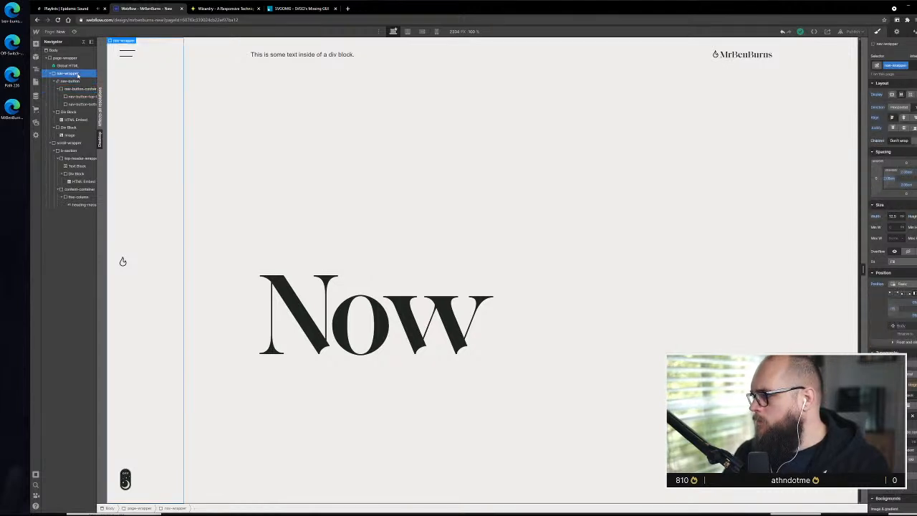
left_click(420, 57)
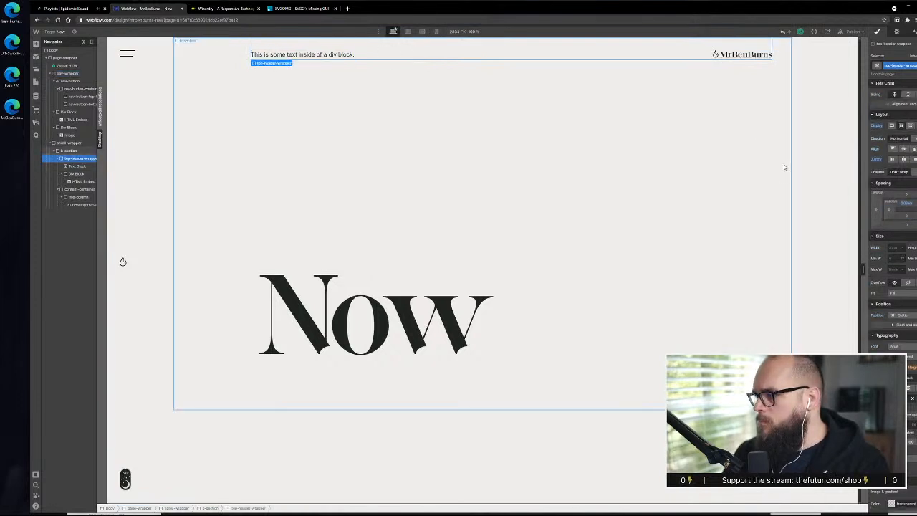
left_click(907, 206)
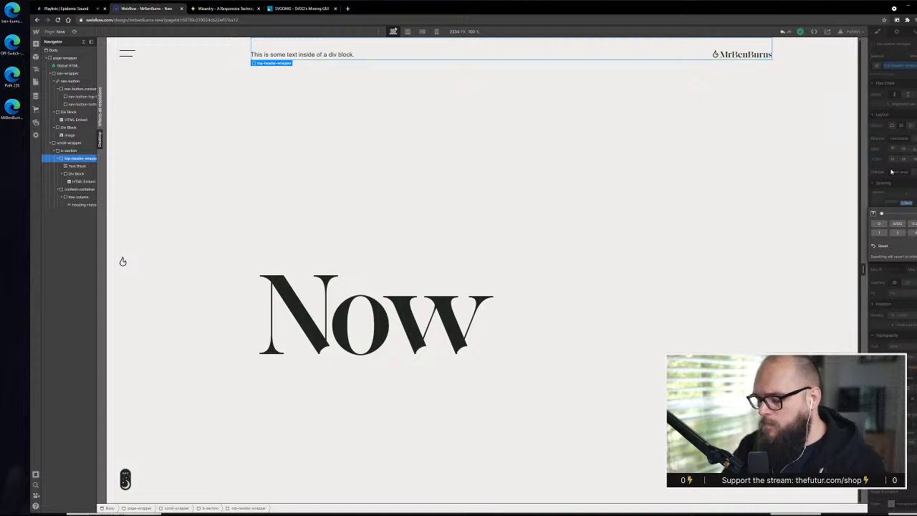
key("Return")
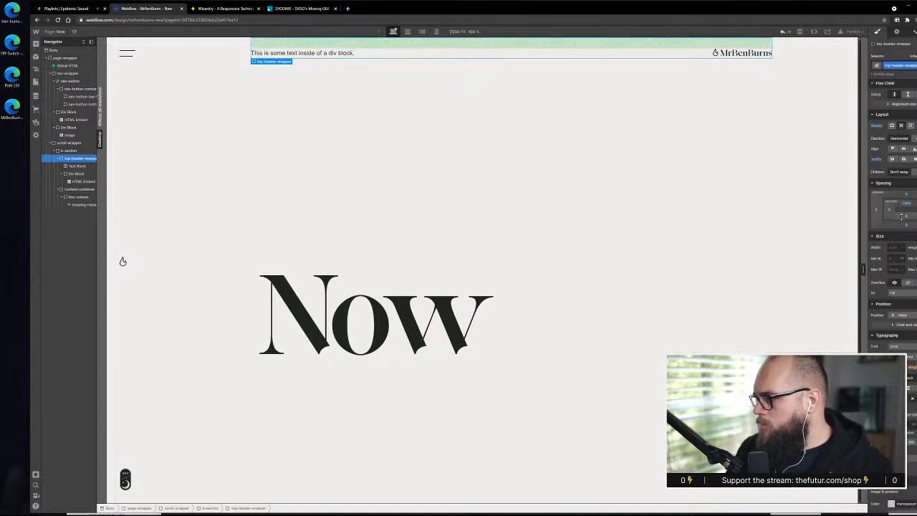
left_click(907, 204)
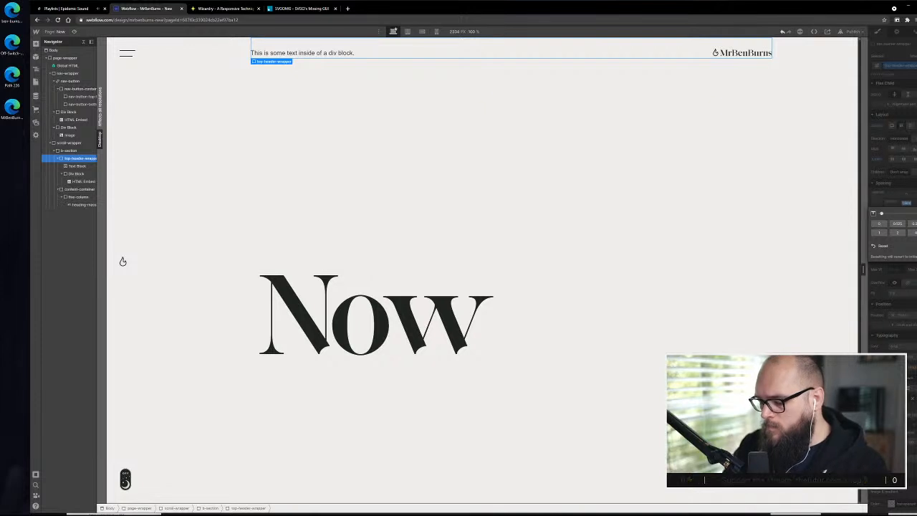
key("Return")
left_click(496, 192)
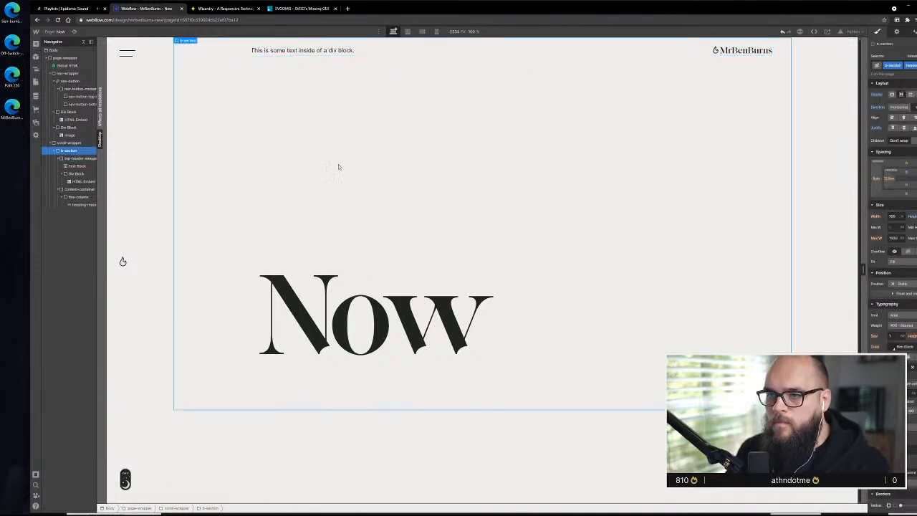
mouse_move(107, 272)
left_mouse_down()
mouse_move(309, 288)
mouse_move(207, 291)
mouse_move(344, 295)
mouse_move(107, 272)
left_mouse_up()
Replace the placeholder text block in the top-header-wrapper with a new Paragraph element placed before the logo
left_click(284, 53)
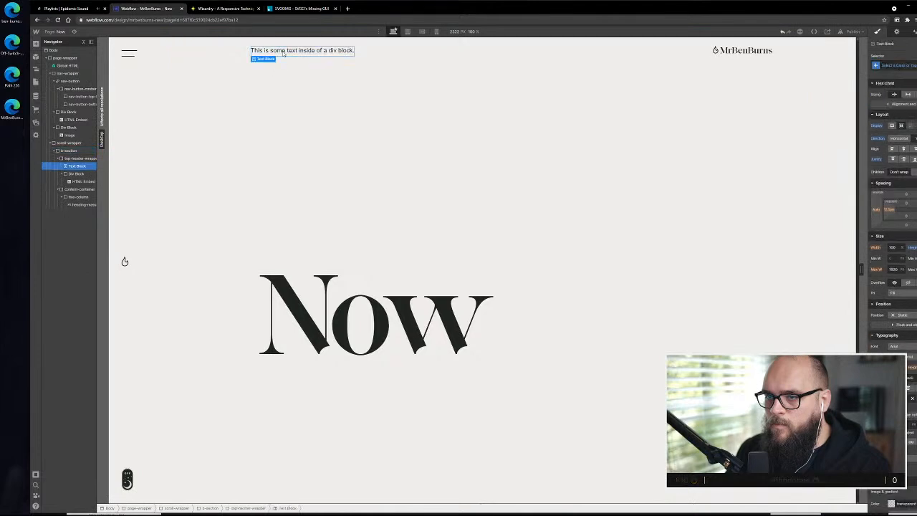
right_click(288, 54)
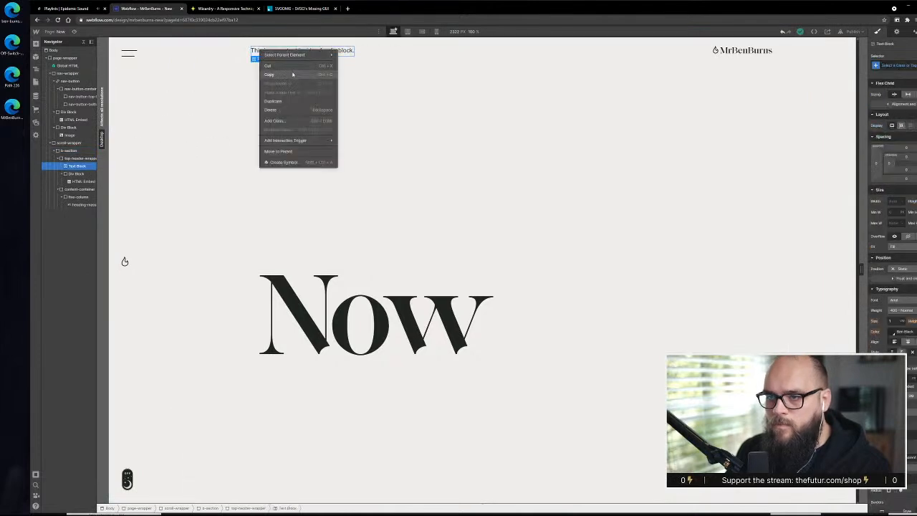
key("Escape")
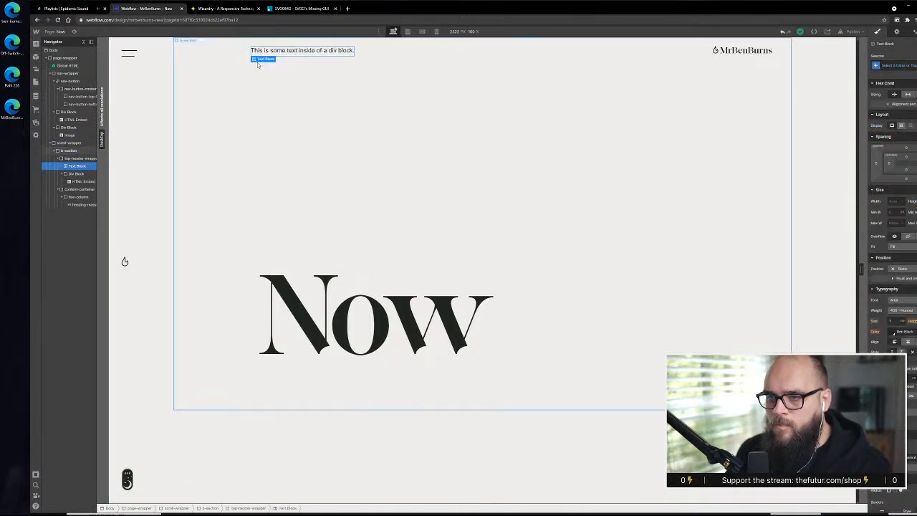
left_click(36, 44)
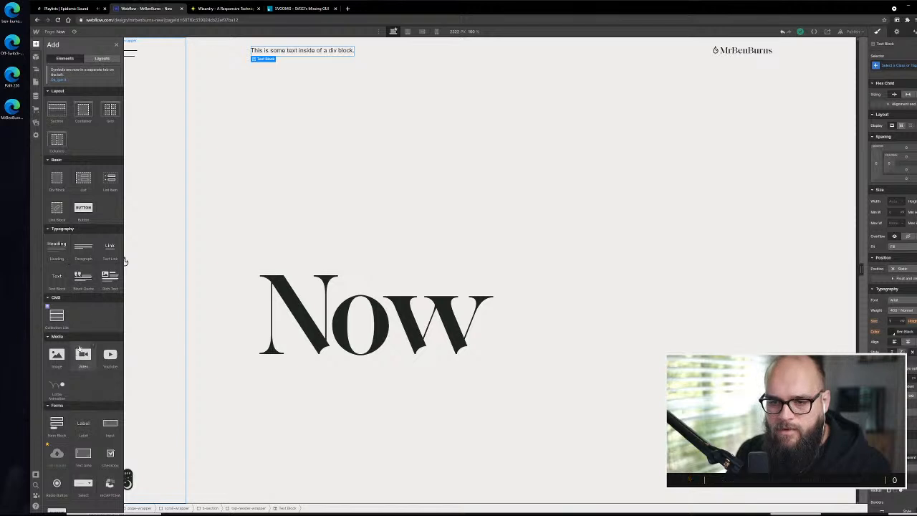
left_click_drag(88, 265, 266, 58)
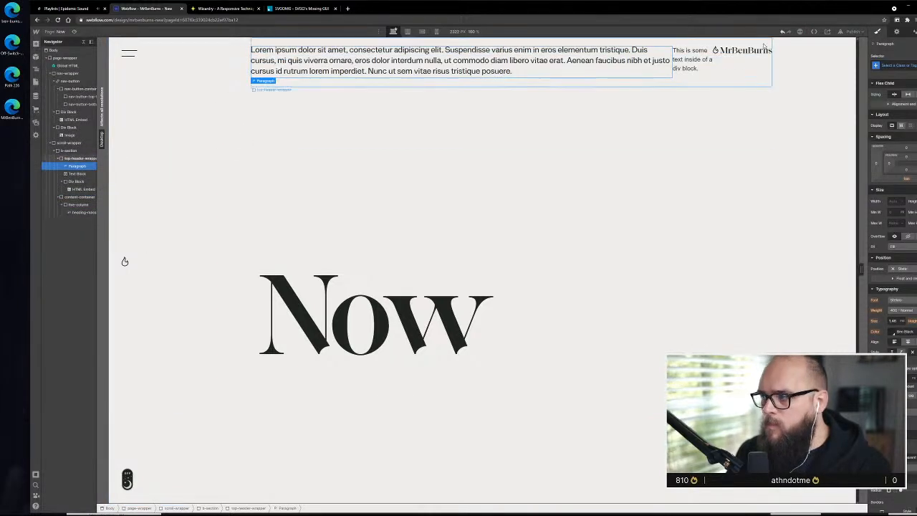
left_click(699, 56)
key("Delete")
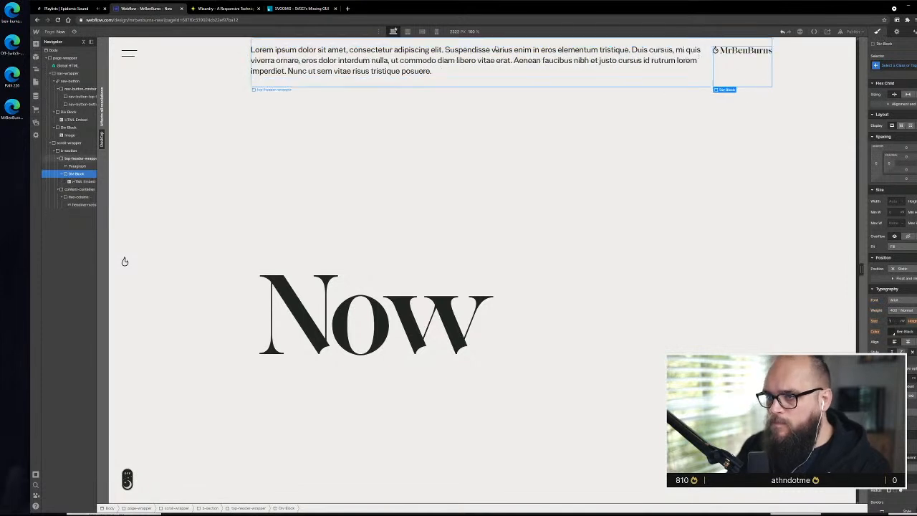
Replace the header paragraph's placeholder copy with "What I'm up to..."
double_click(479, 51)
key("ctrl+a")
type("Wha")
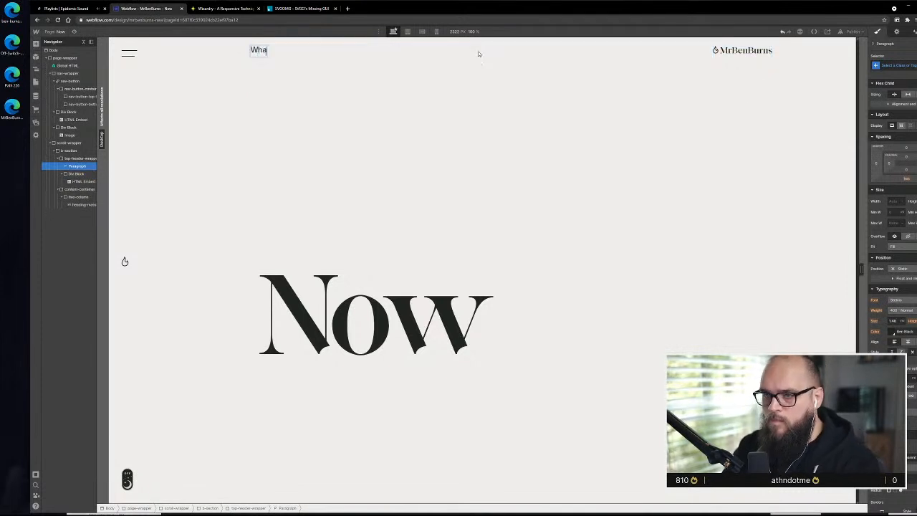
type("t' I'm up to")
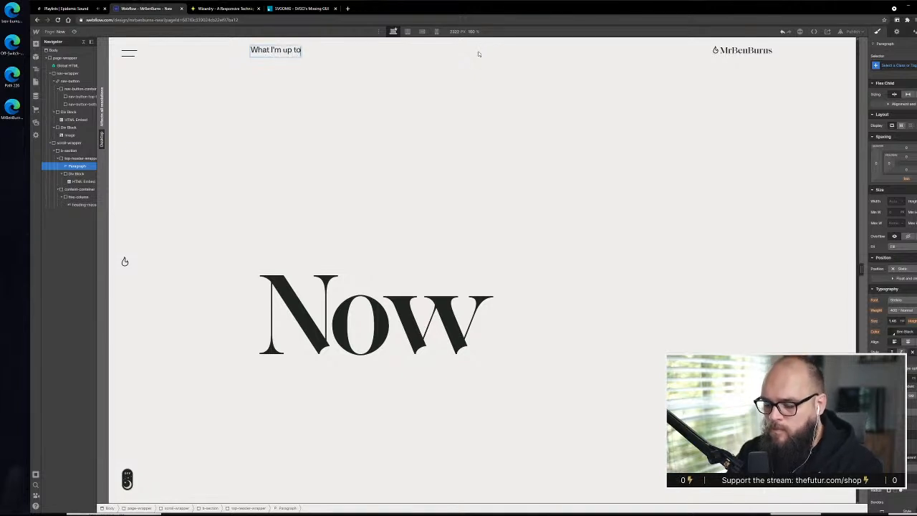
left_click(425, 119)
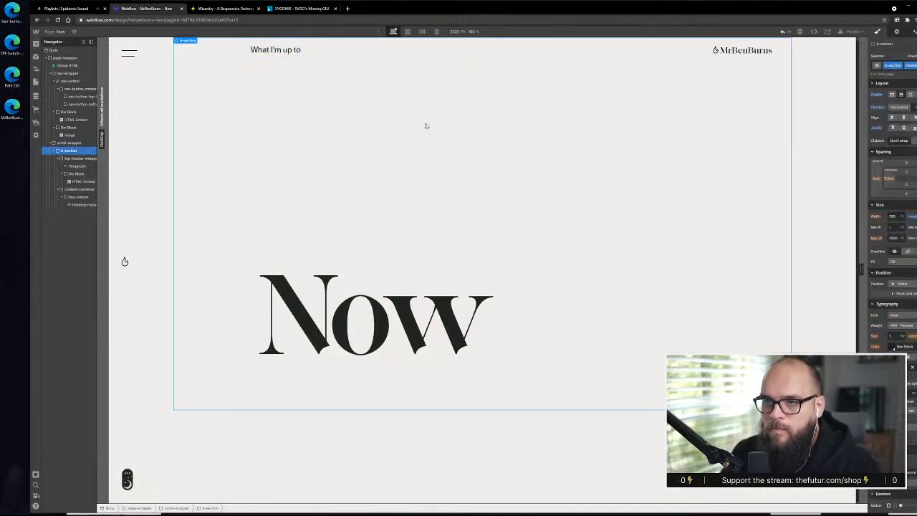
left_click(299, 51)
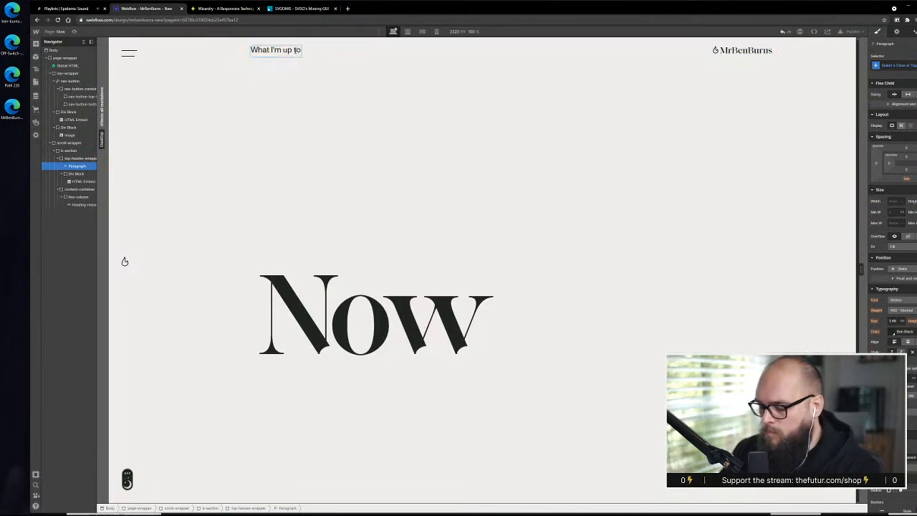
type("...")
left_click(358, 107)
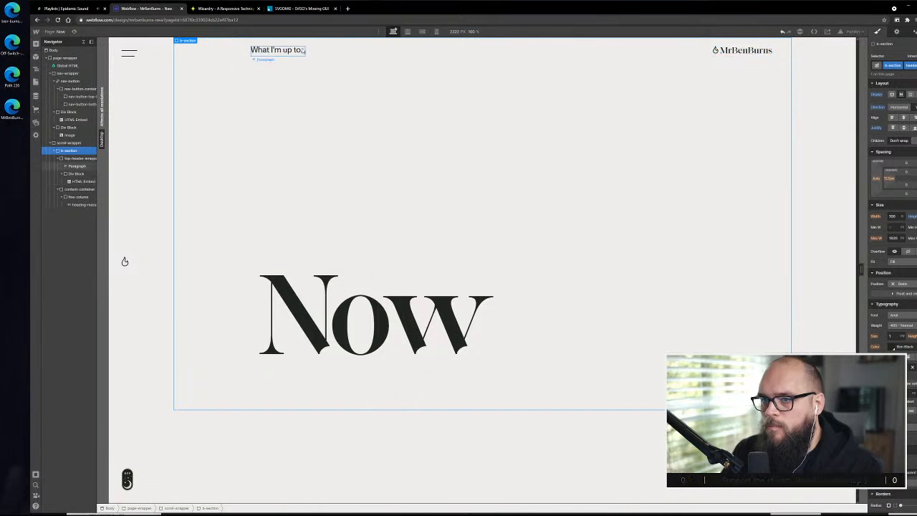
Center the top-header-wrapper's items vertically and inspect the styles of the logo embed, its div block and the paragraph
left_click(349, 54)
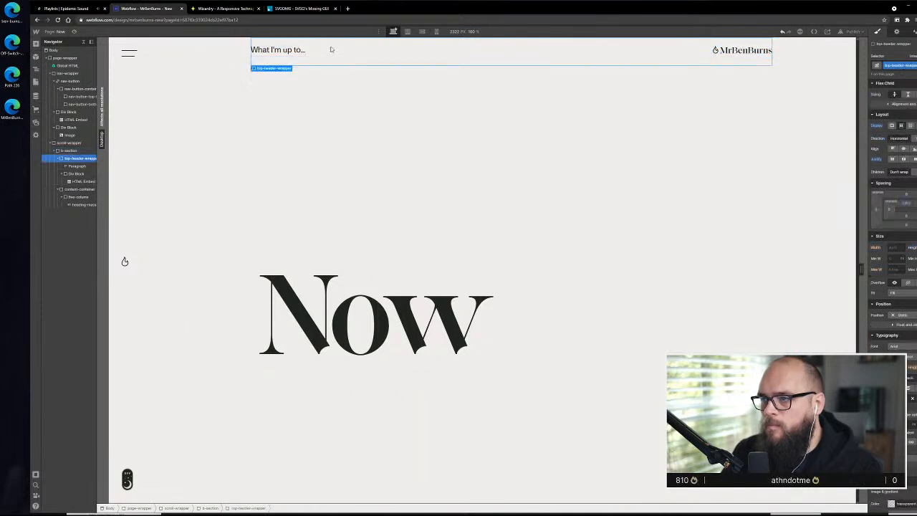
left_click(904, 148)
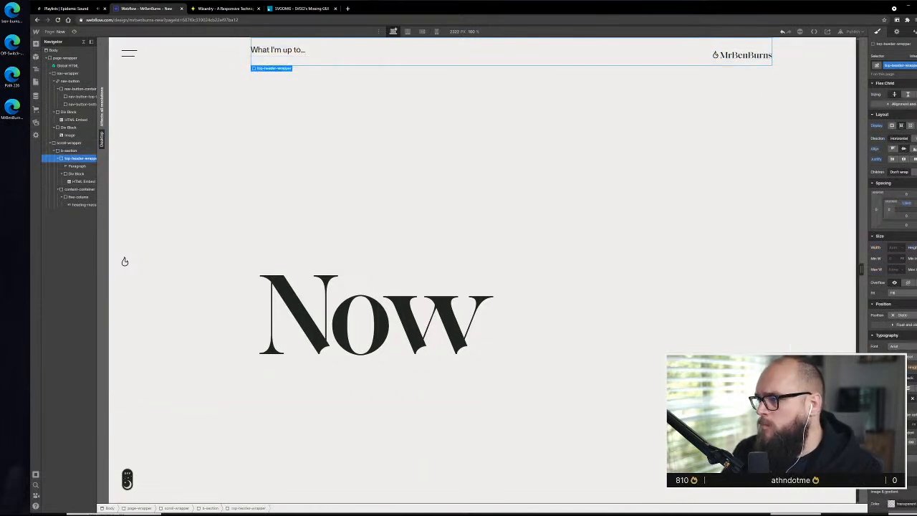
left_click(739, 56)
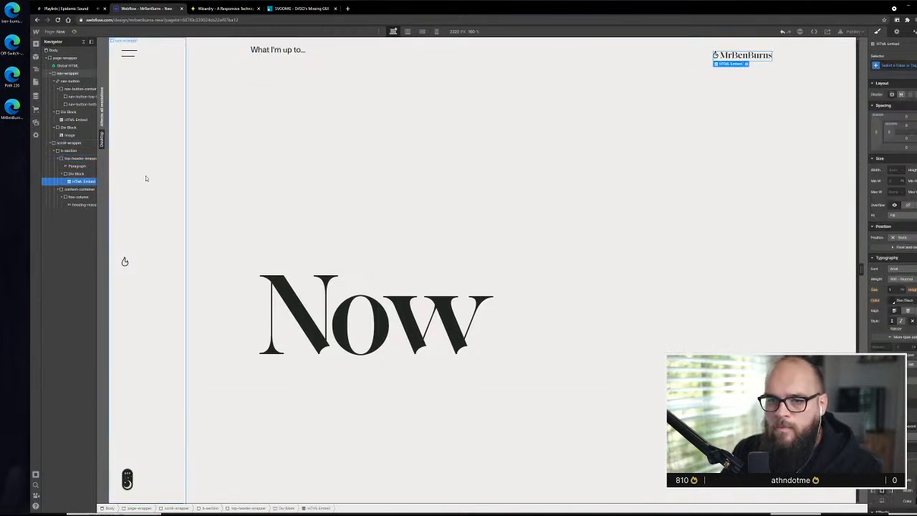
left_click(85, 175)
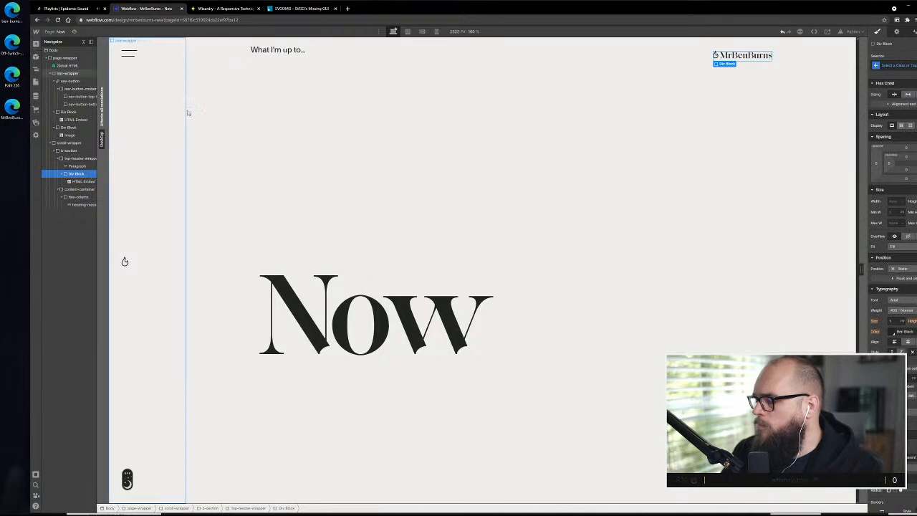
left_click(287, 52)
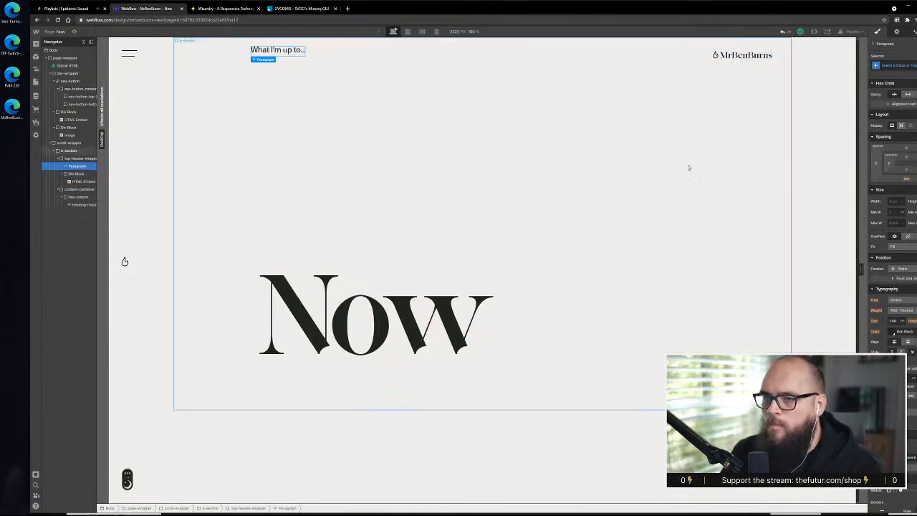
Increase the top-header-wrapper's top padding to lower the paragraph and logo in line with the menu icon
left_click(584, 46)
left_click(895, 149)
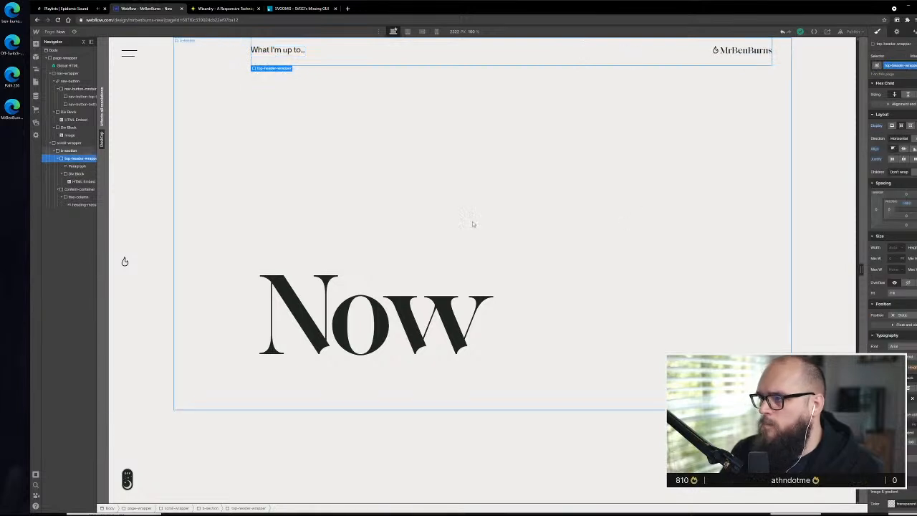
left_click(907, 205)
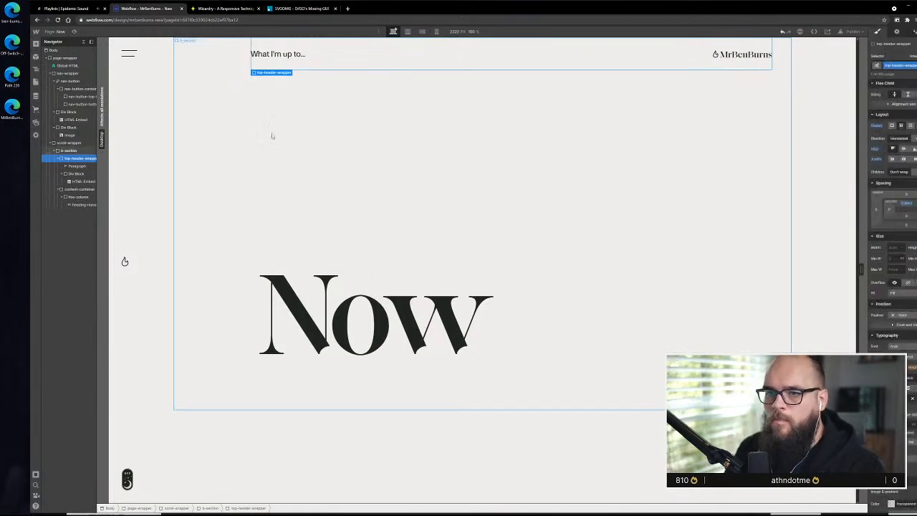
left_click(263, 229)
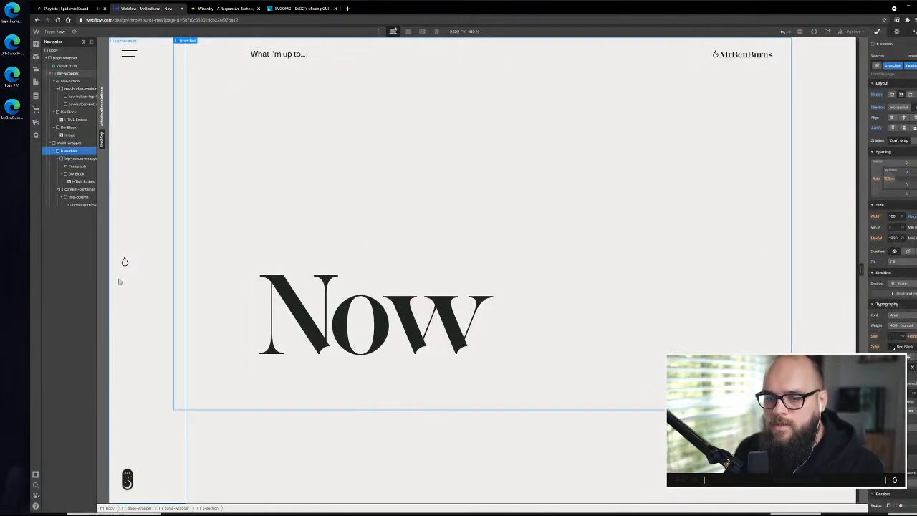
Narrow the canvas preview to about 2180 px and move the Notepad notes window away from the page design
left_click_drag(109, 266, 132, 266)
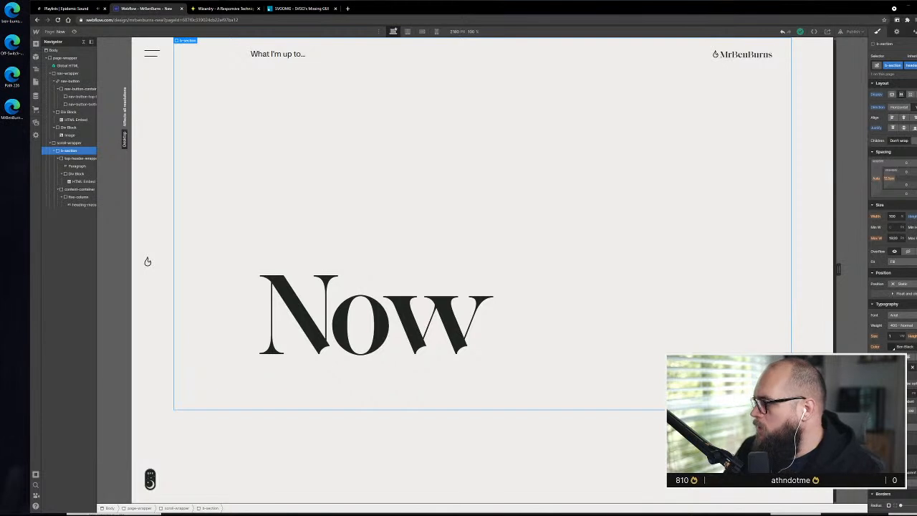
key("alt+Tab")
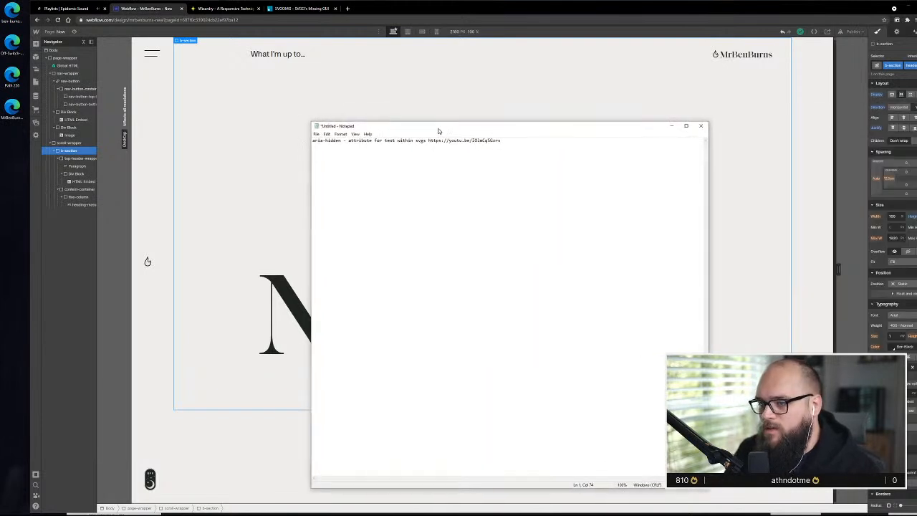
left_click_drag(438, 129, 916, 49)
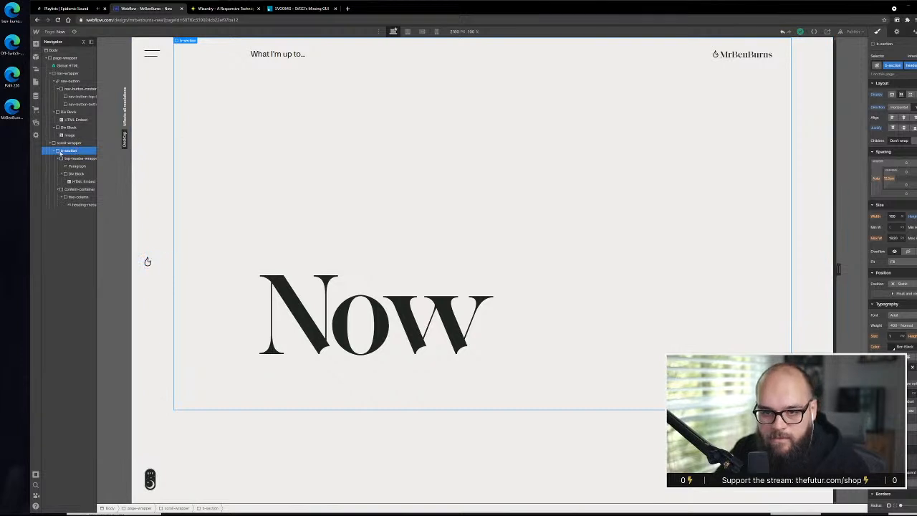
Check how the page layout responds by narrowing the canvas to 1920 px and widening it to about 2378 px
left_click(55, 151)
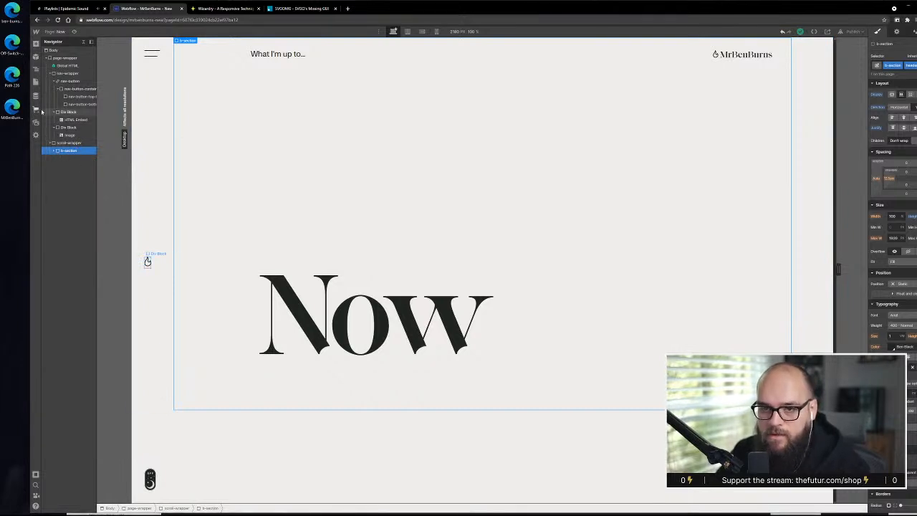
left_click(55, 151)
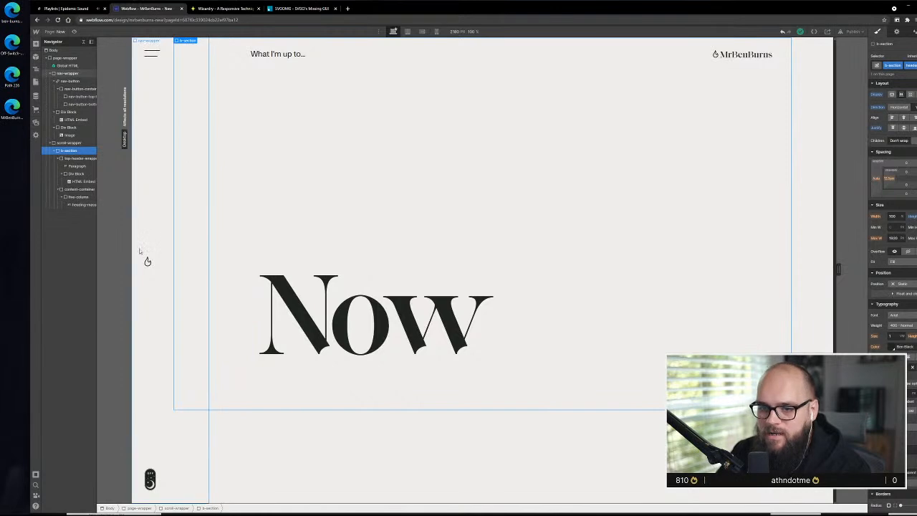
left_click_drag(133, 208, 173, 236)
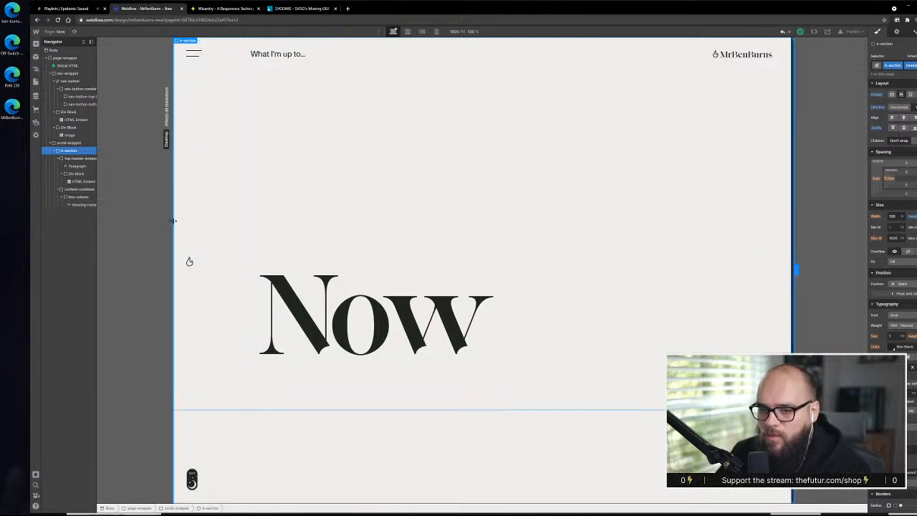
left_click_drag(173, 221, 103, 217)
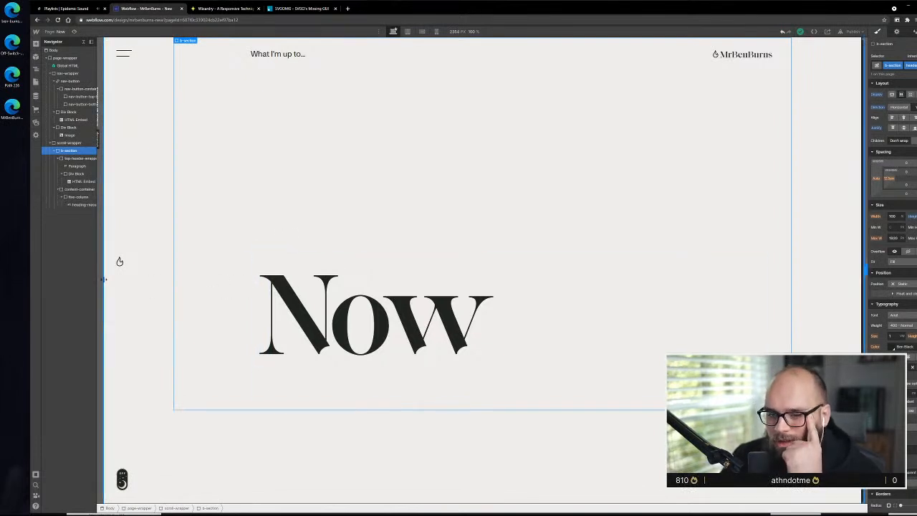
mouse_move(104, 284)
left_mouse_down()
mouse_move(222, 282)
mouse_move(95, 281)
left_mouse_up()
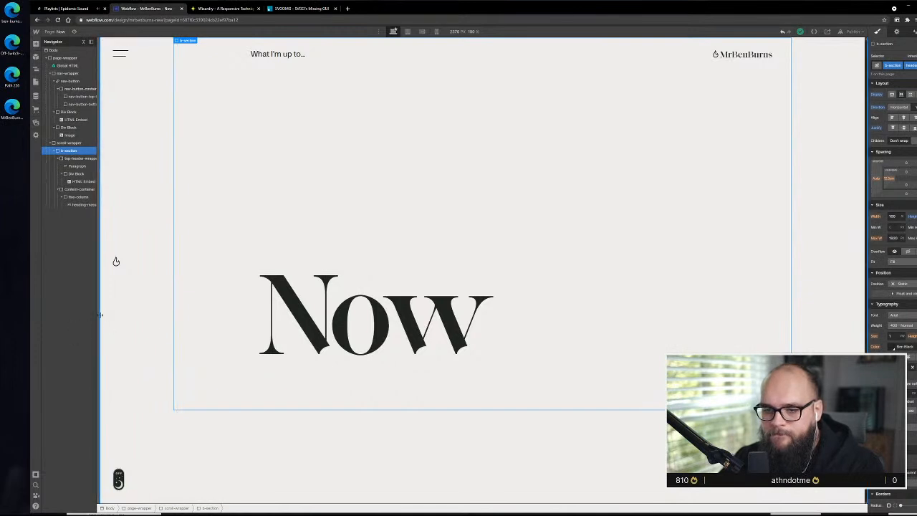
mouse_move(98, 315)
left_mouse_down()
mouse_move(148, 316)
mouse_move(98, 315)
left_mouse_up()
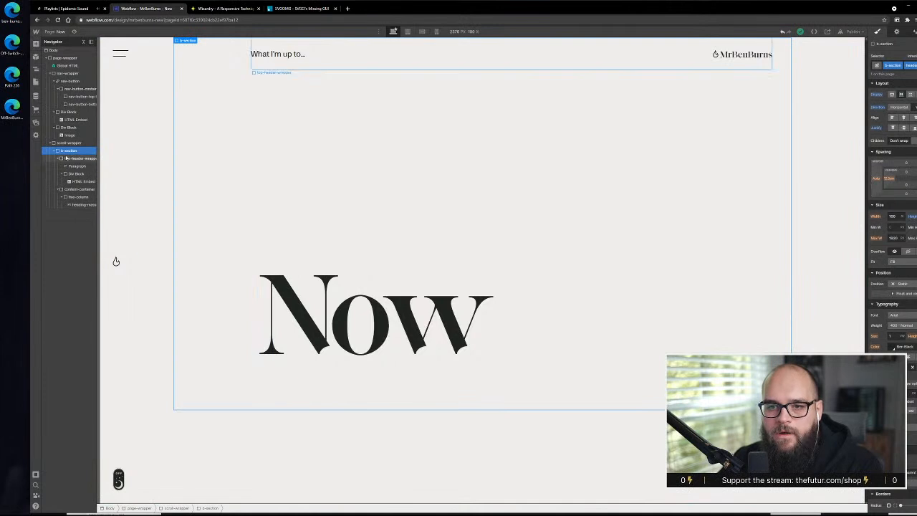
Add a div block with the existing b-section class to the scroll-wrapper, placed below the Now heading's section
key("a")
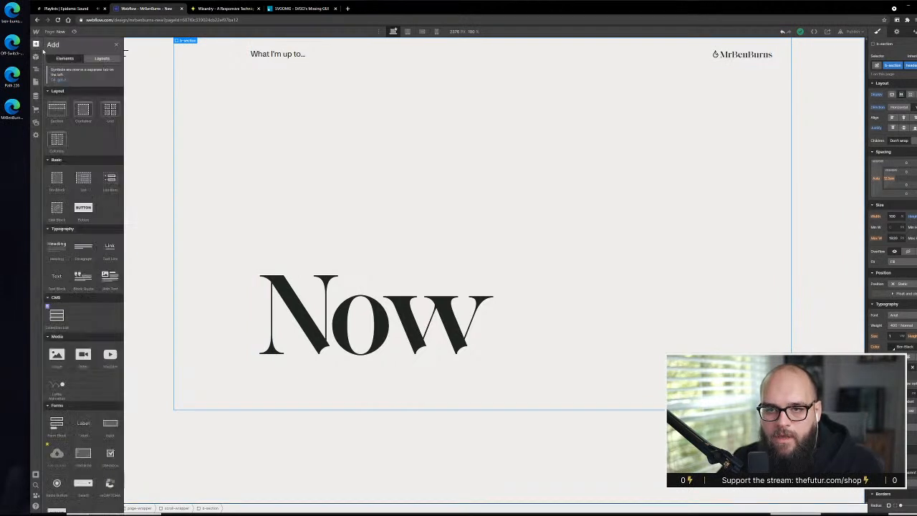
mouse_move(56, 180)
left_mouse_down()
mouse_move(88, 263)
mouse_move(83, 163)
mouse_move(67, 149)
left_mouse_up()
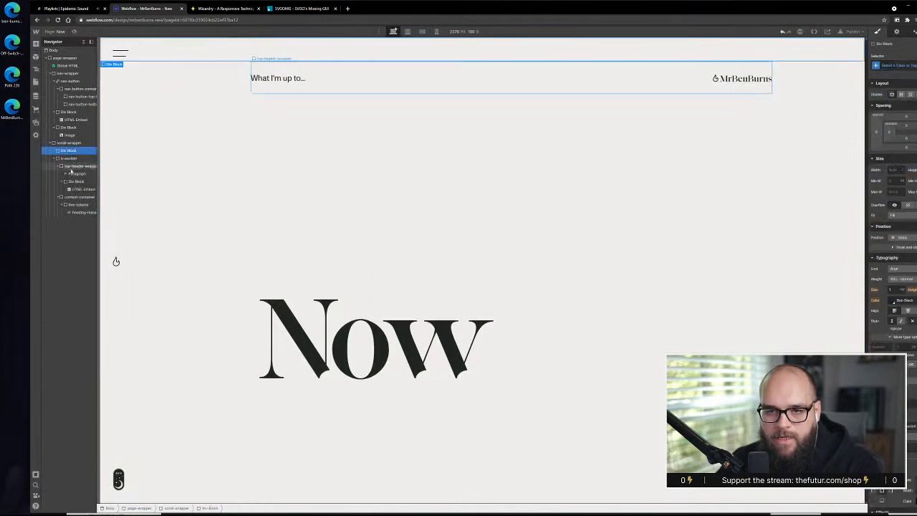
left_click(910, 66)
type("b-sec")
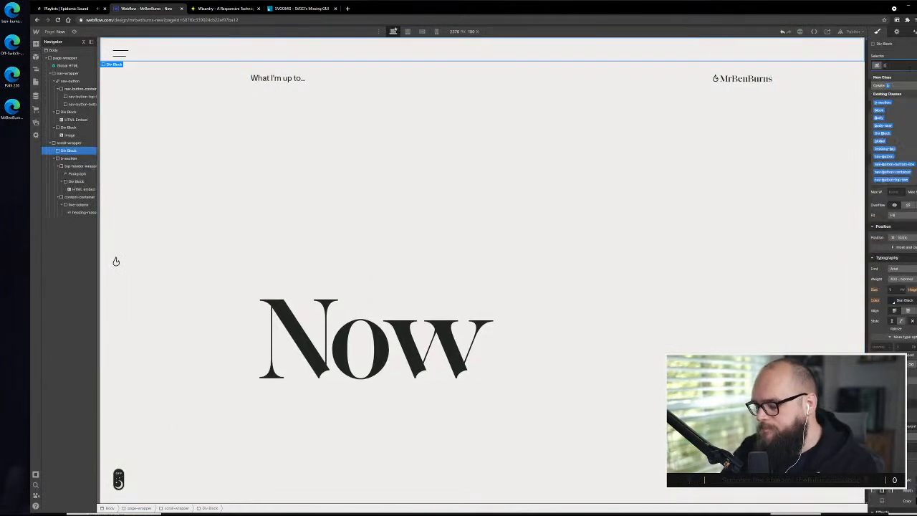
left_click(891, 101)
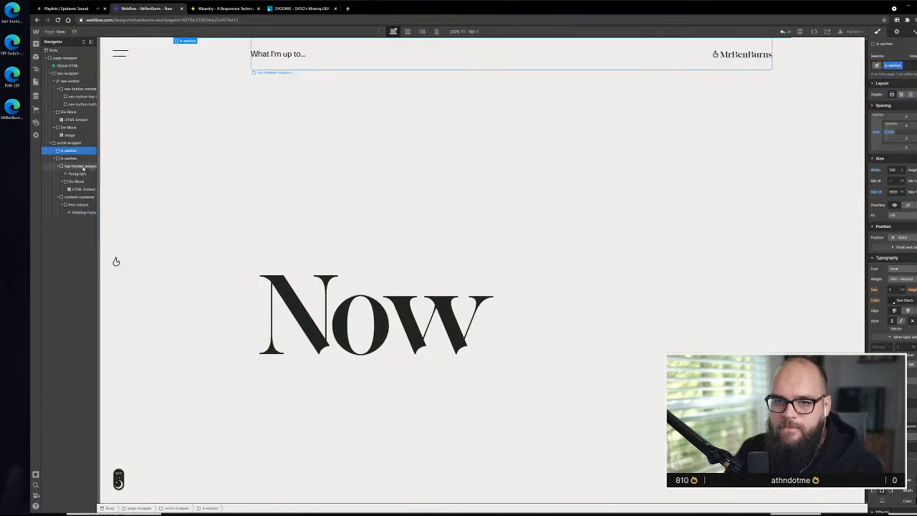
left_click(72, 158)
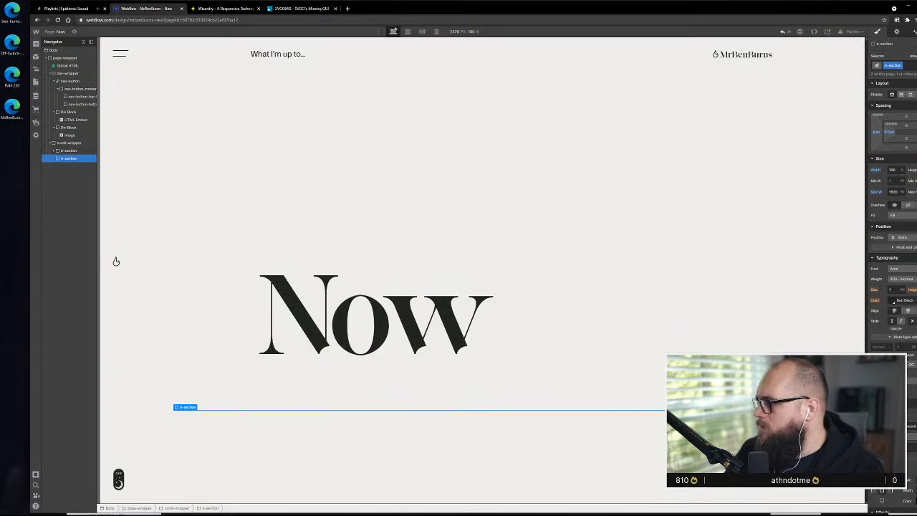
Switch to the Adobe XD design and select the black-and-white photo beneath the Now heading
left_click(908, 510)
scroll(395, 433, "down", 5)
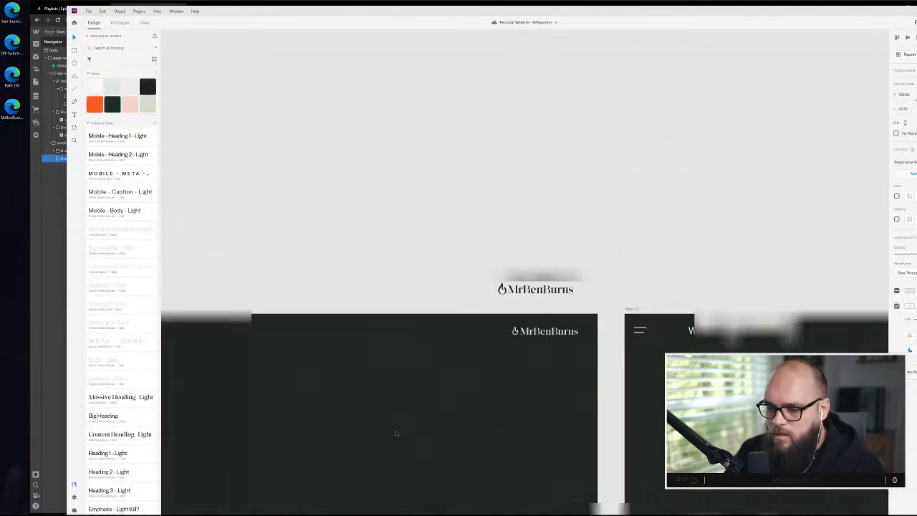
left_click_drag(397, 432, 622, 182)
left_click_drag(535, 386, 557, 251)
left_click(557, 251)
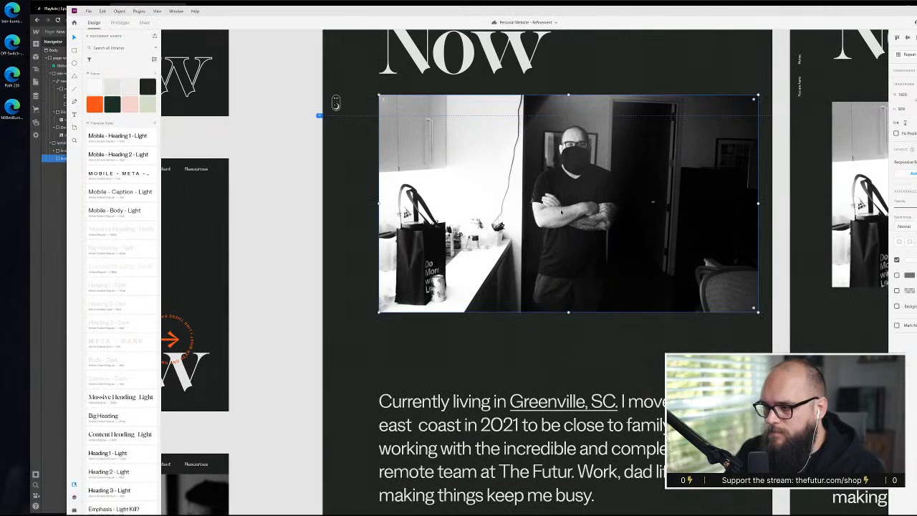
scroll(703, 151, "down", 1)
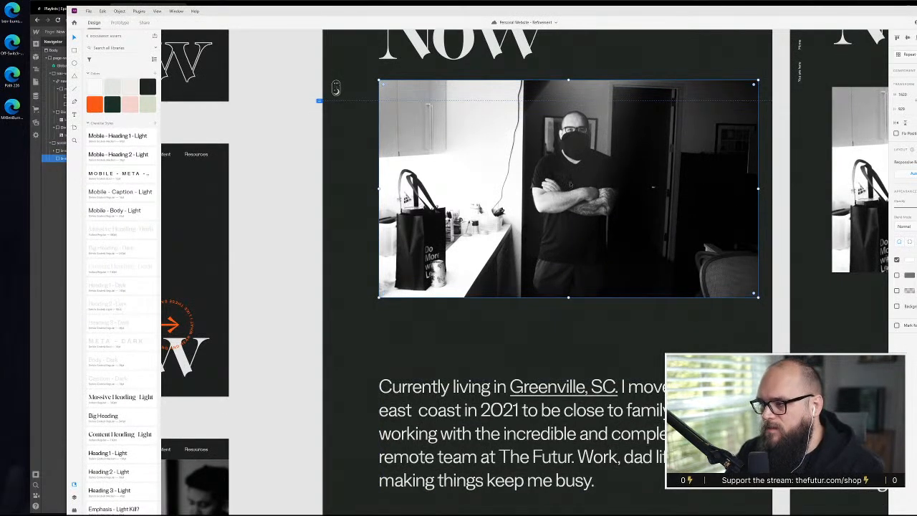
Export the selected photo to the Desktop as a JPG at 100% quality
key("ctrl+e")
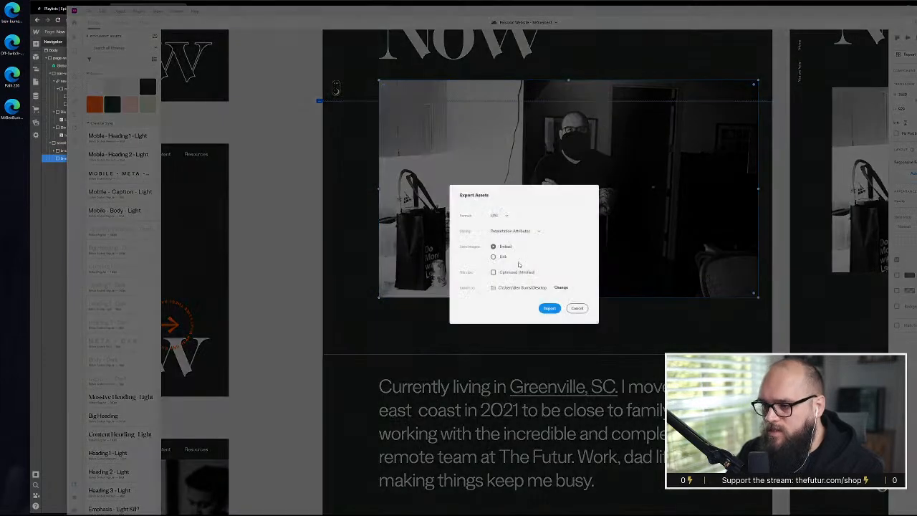
left_click(508, 216)
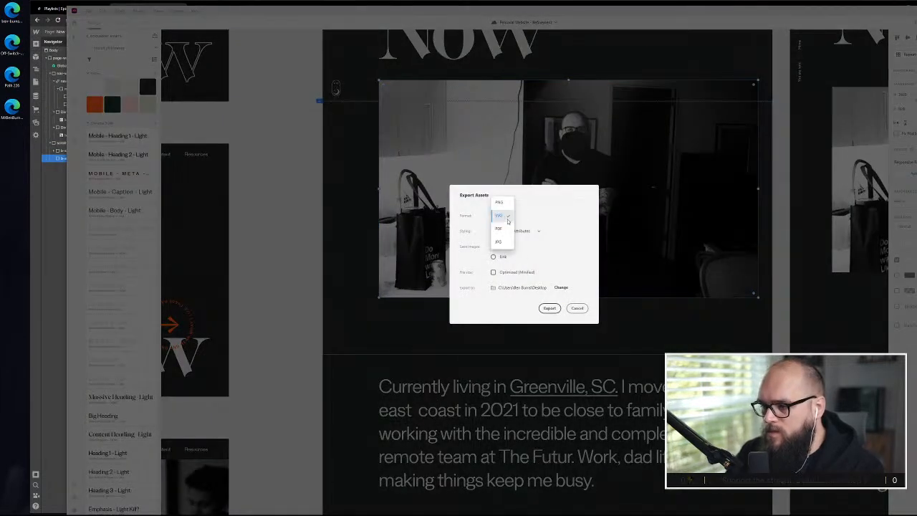
left_click(507, 241)
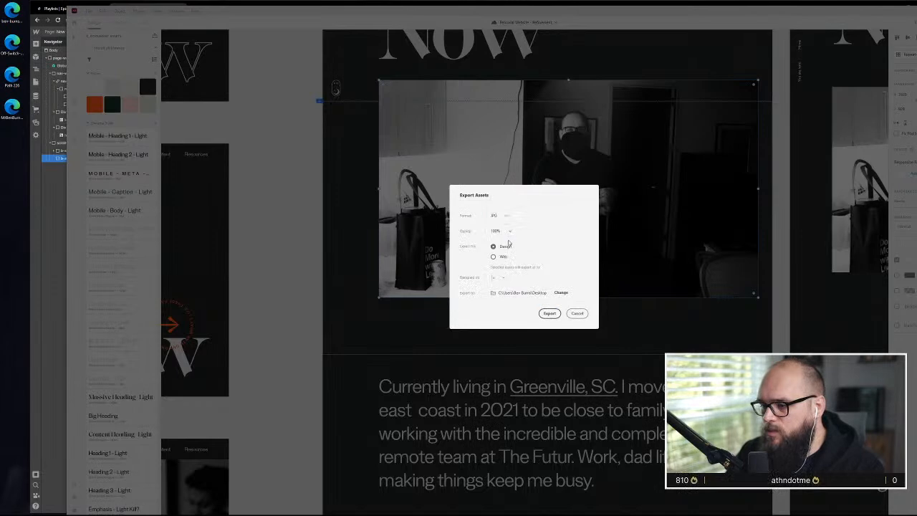
left_click(557, 315)
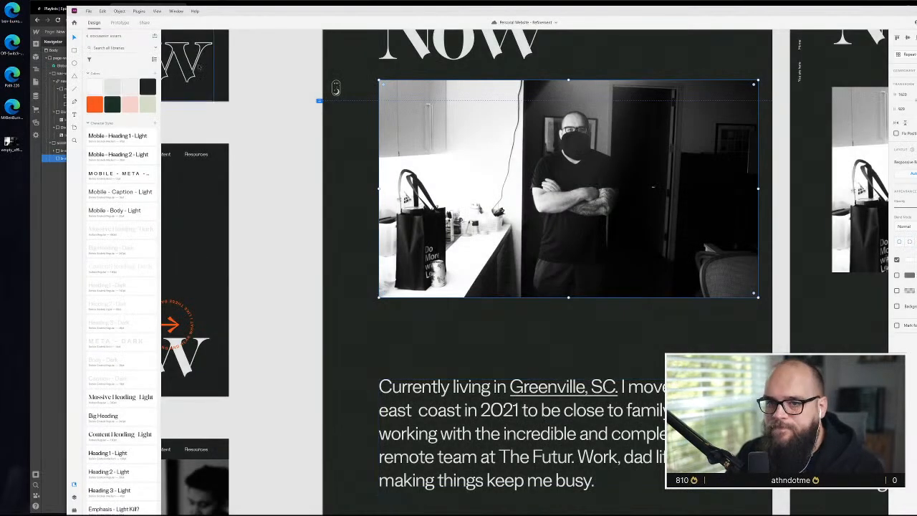
Switch back to Webflow and add a div block with the content-container class inside the new, empty b-section
left_click(55, 251)
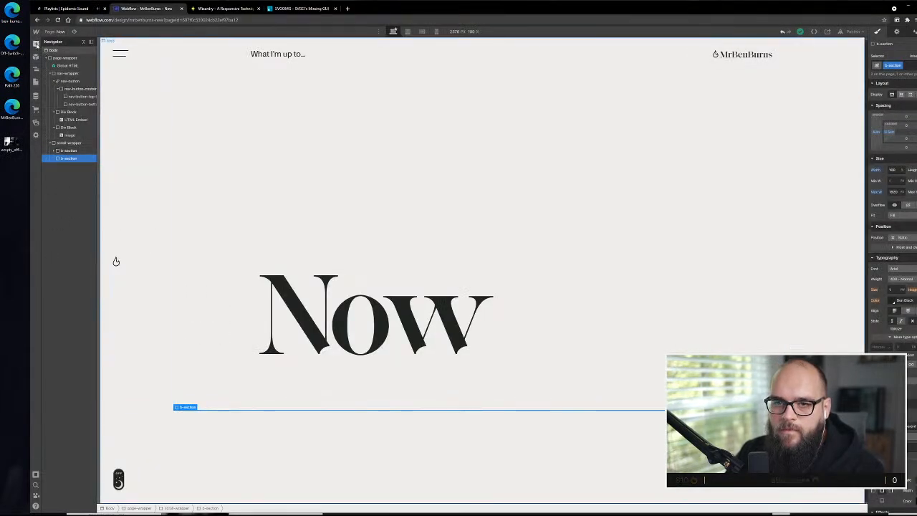
left_click(36, 43)
left_click_drag(57, 178, 66, 161)
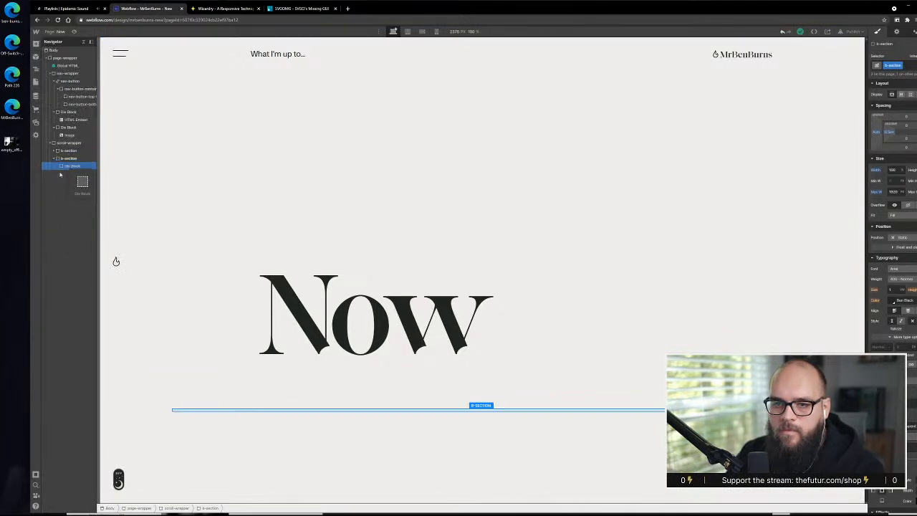
key("ctrl+Return")
type("content")
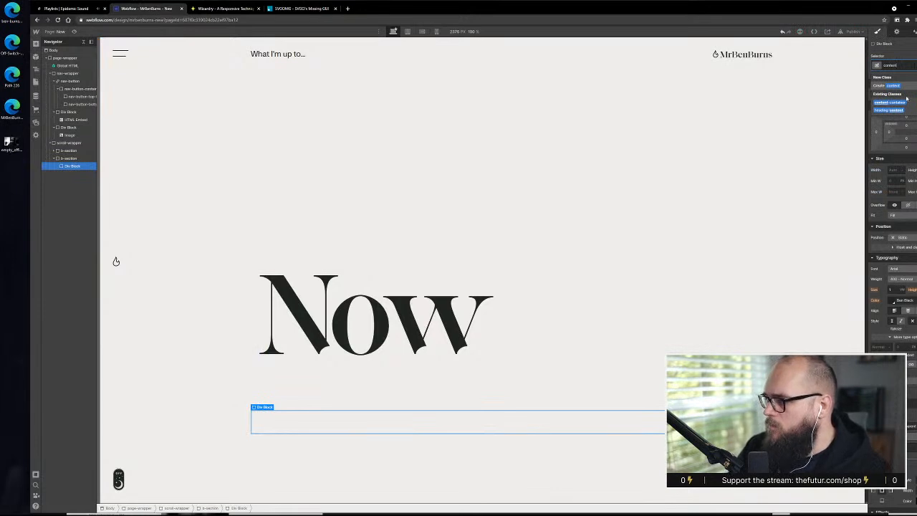
left_click(896, 103)
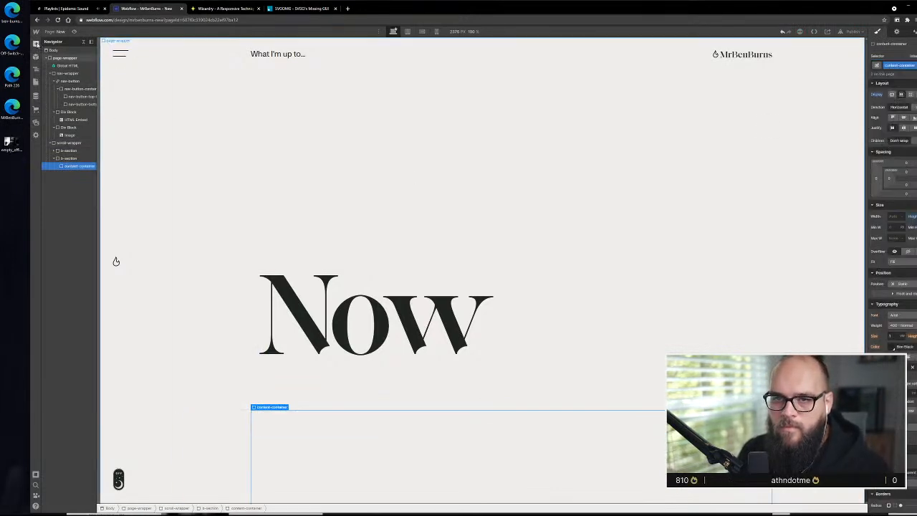
Nest a div block inside the new content-container and give it the existing five-column class
left_click(36, 44)
left_click_drag(59, 207, 76, 174)
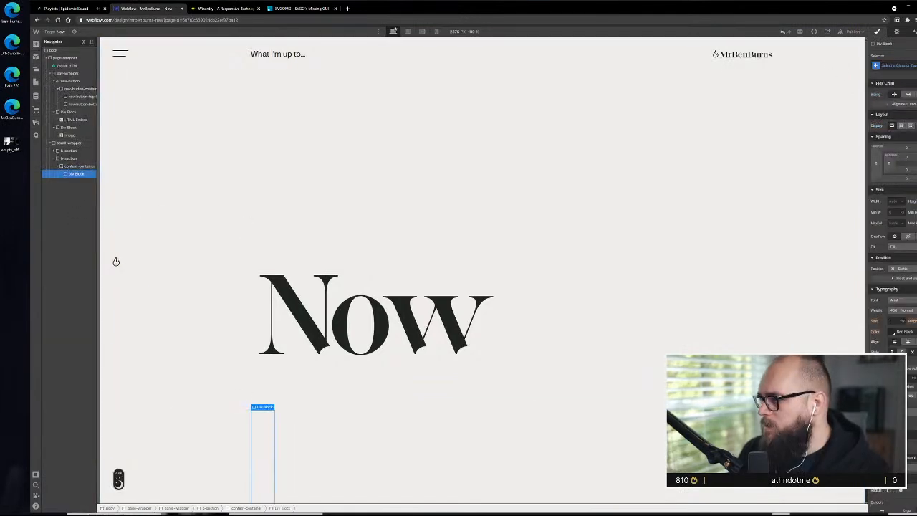
key("ctrl+Return")
type("Swi")
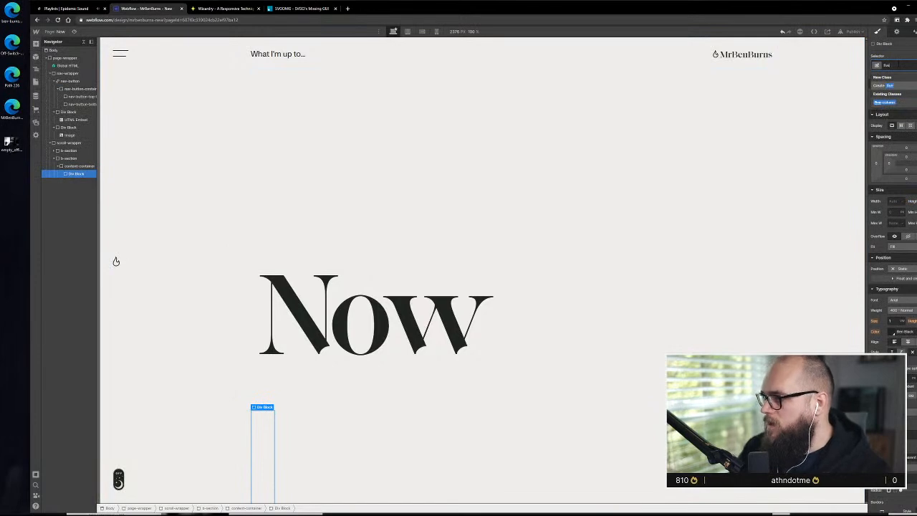
left_click(881, 102)
Switch to the Adobe XD design and show the layout grid to check how many columns the photo spans
key("alt+Tab")
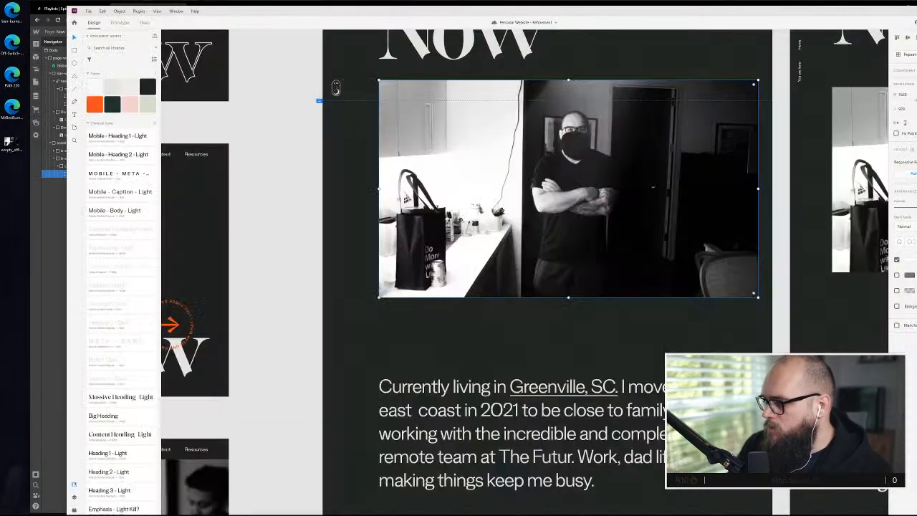
key("ctrl+shift+semicolon")
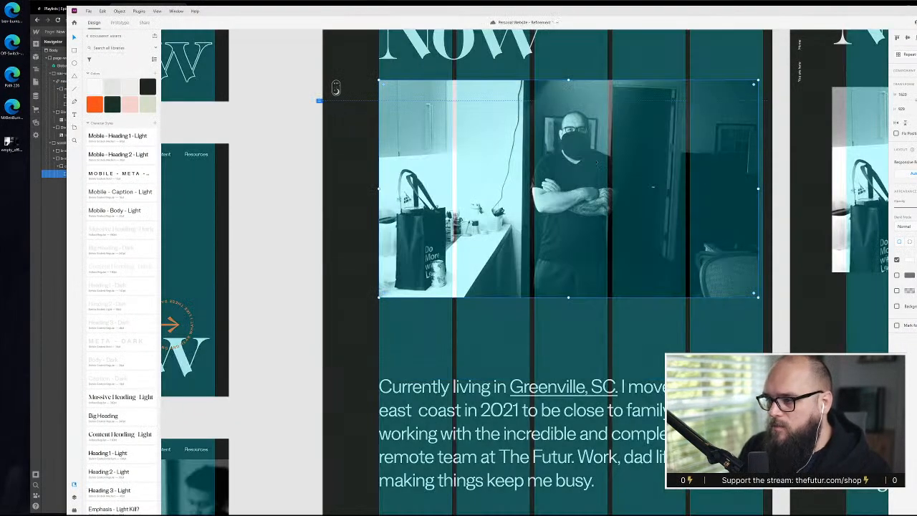
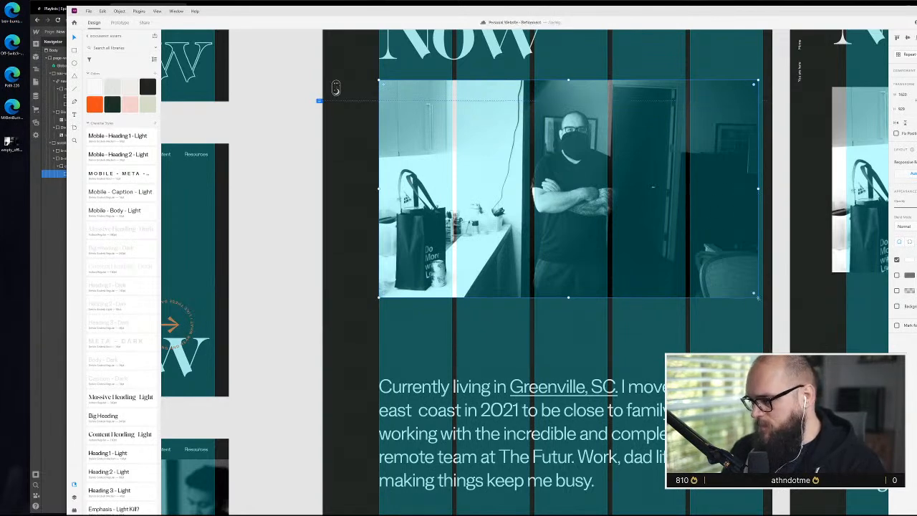
Enlarge the photo slightly so it spans all five layout columns under the Now heading
left_click_drag(757, 298, 762, 299)
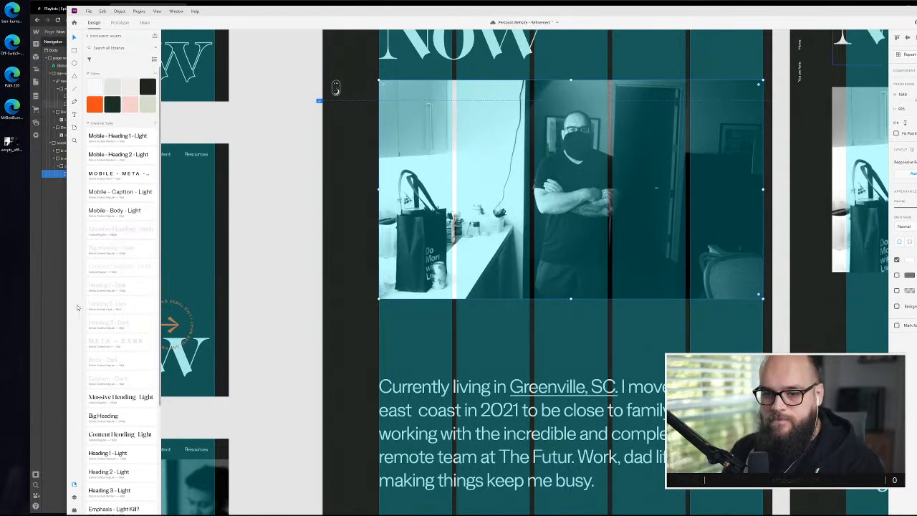
Switch back to Webflow, nest a div block in the new five-column, and insert the office photo in it
left_click(55, 301)
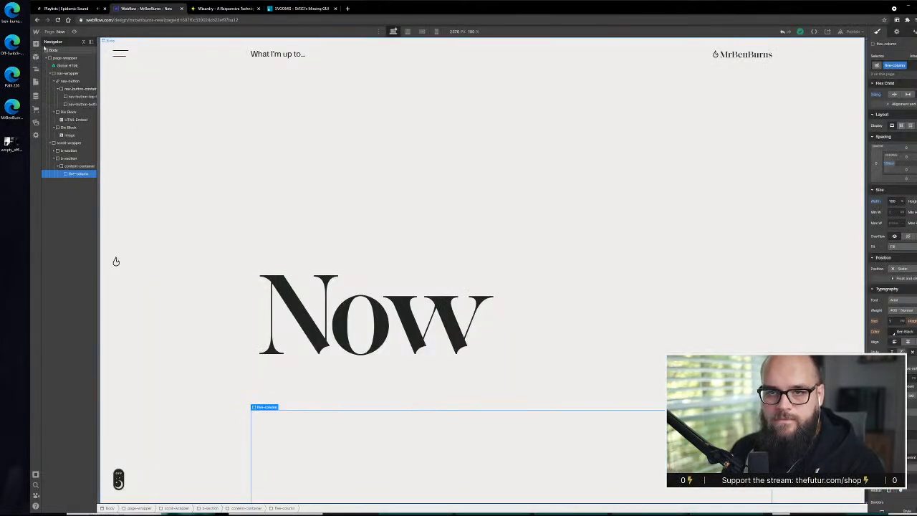
left_click(35, 44)
left_click_drag(56, 177, 290, 430)
left_click_drag(17, 143, 291, 420)
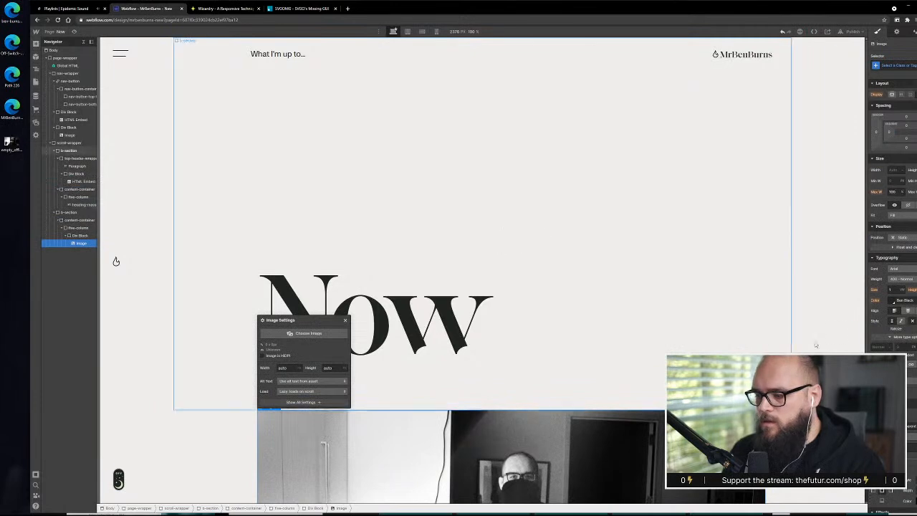
Examine how the photo sits in the columns and how far it is from the Now heading
left_click(839, 327)
scroll(389, 352, "down", 5)
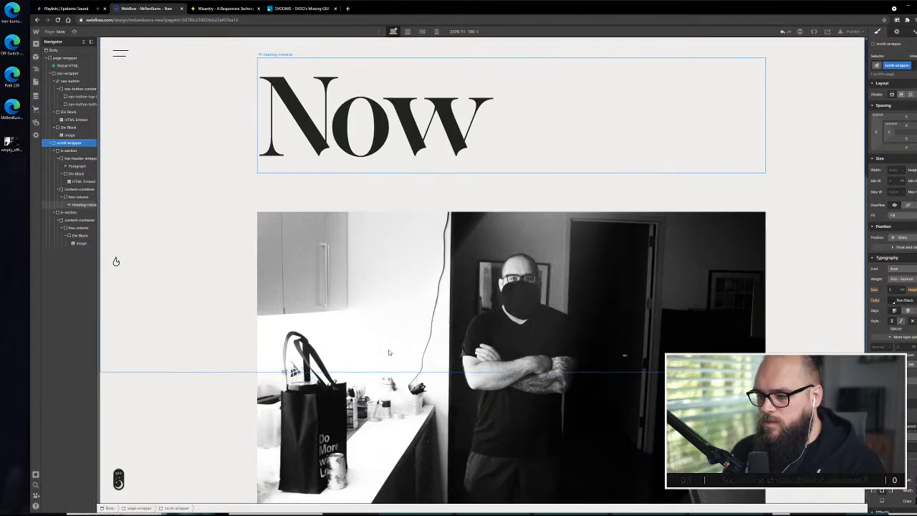
scroll(389, 347, "up", 2)
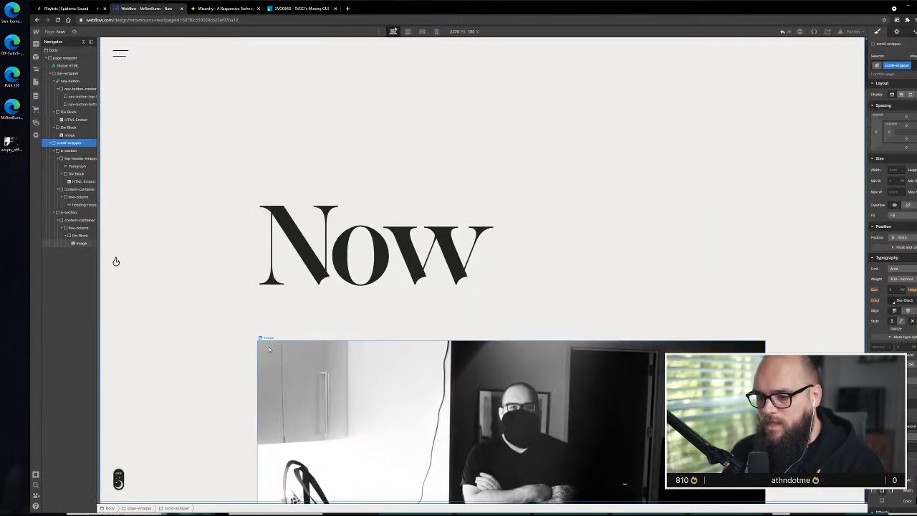
left_click(394, 351)
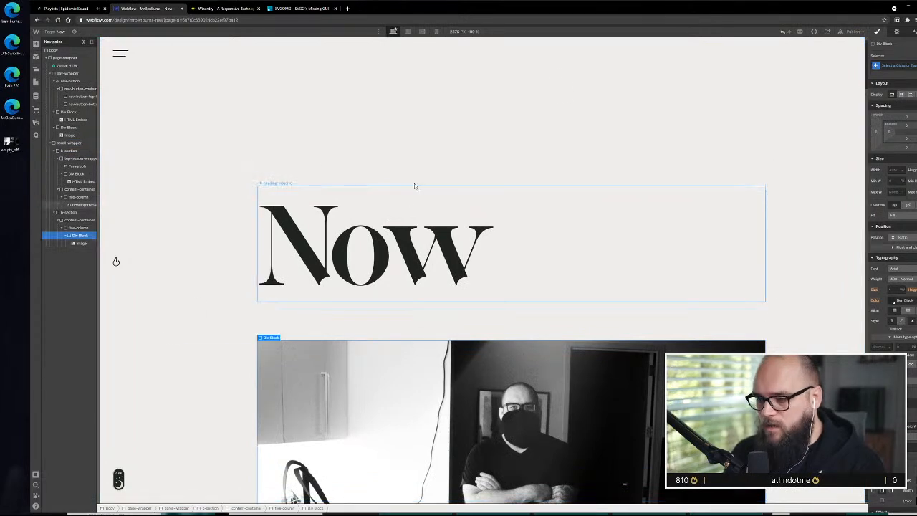
left_click(813, 208)
scroll(362, 343, "down", 2)
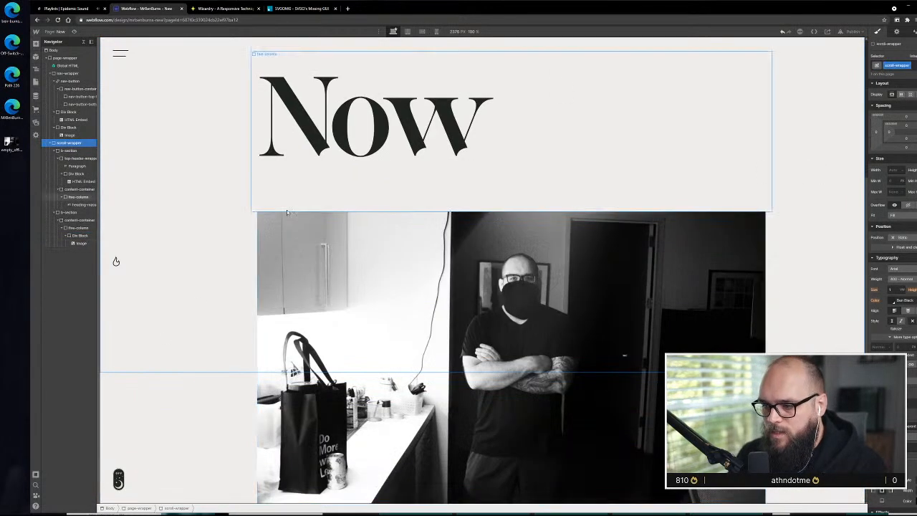
scroll(290, 208, "up", 3)
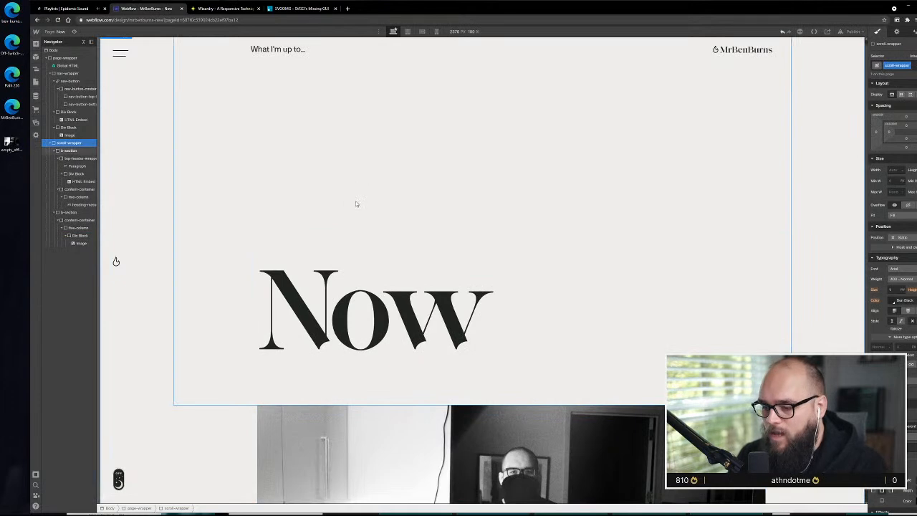
scroll(297, 297, "down", 2)
scroll(296, 297, "up", 2)
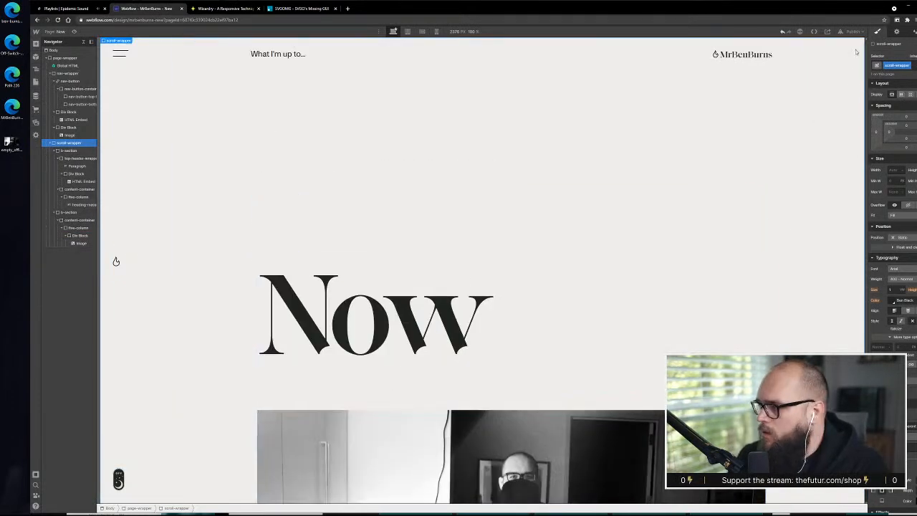
Switch to the Adobe XD design and hide the layout grid to check the spacing between the Now heading and photo
key("alt+Tab")
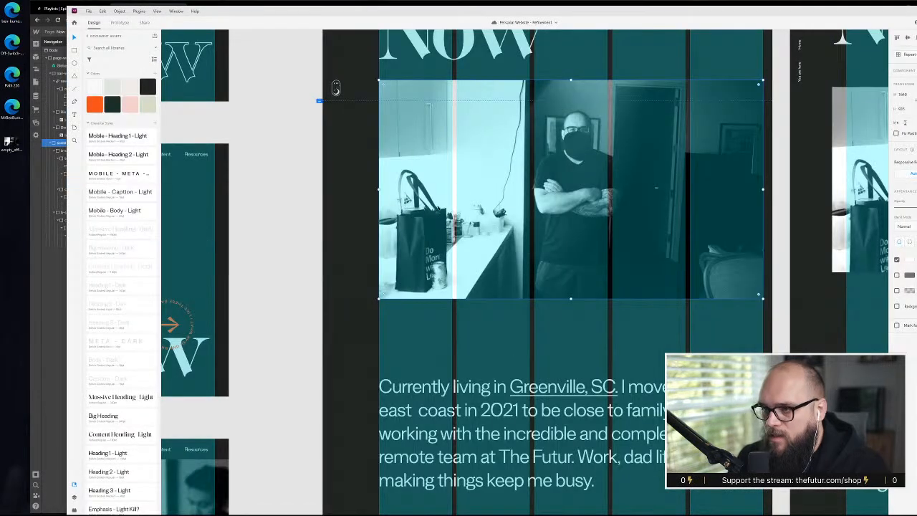
scroll(581, 169, "up", 3)
key("ctrl+shift+apostrophe")
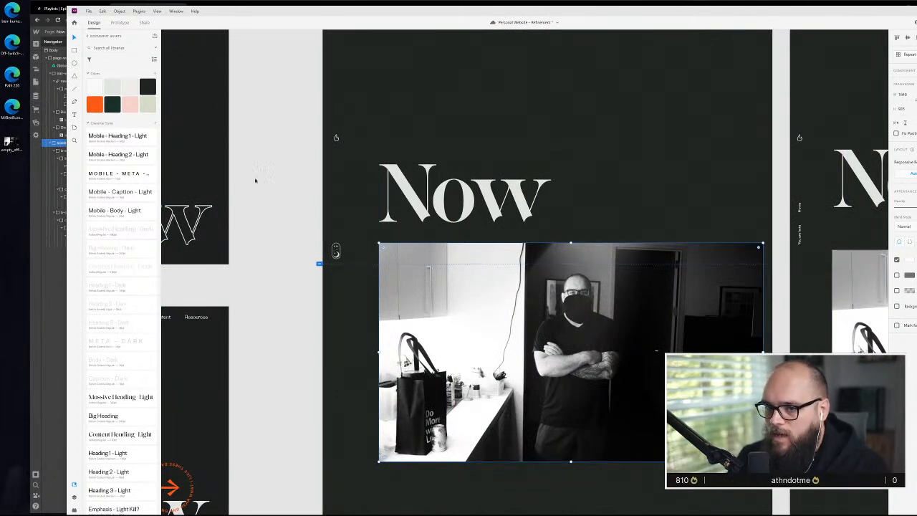
Return to Webflow and set the top and bottom margins of the heading-massive Now heading to 0
key("alt+Tab")
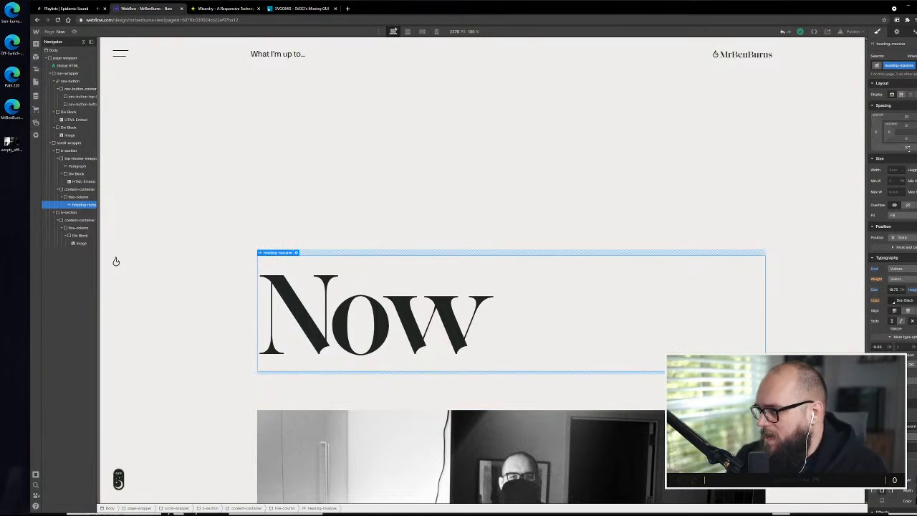
left_click(907, 143)
left_click(898, 169)
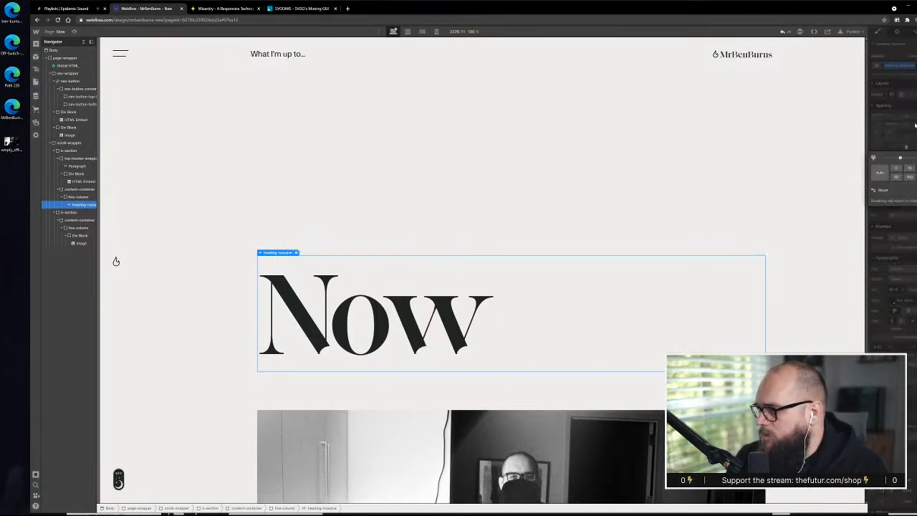
left_click(908, 117)
left_click(907, 116)
left_click(897, 137)
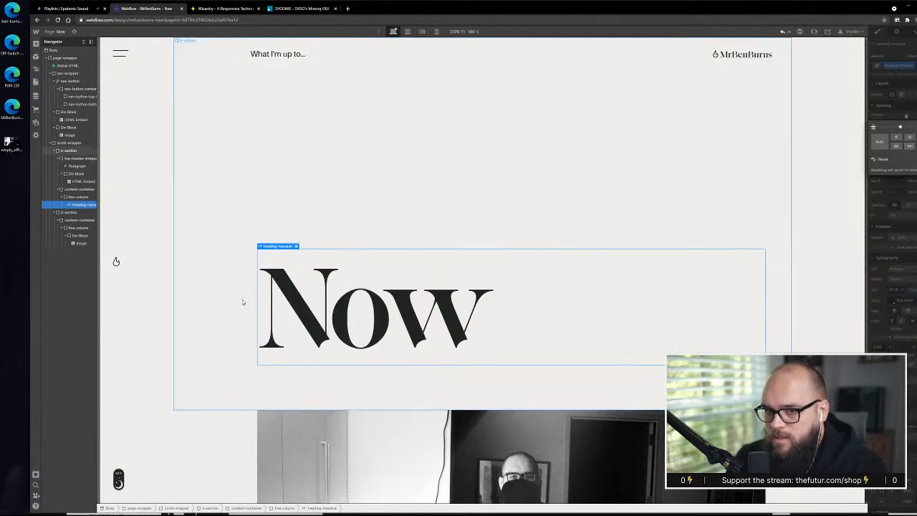
Remove the height setting from the content-container that wraps the Now heading
left_click(79, 197)
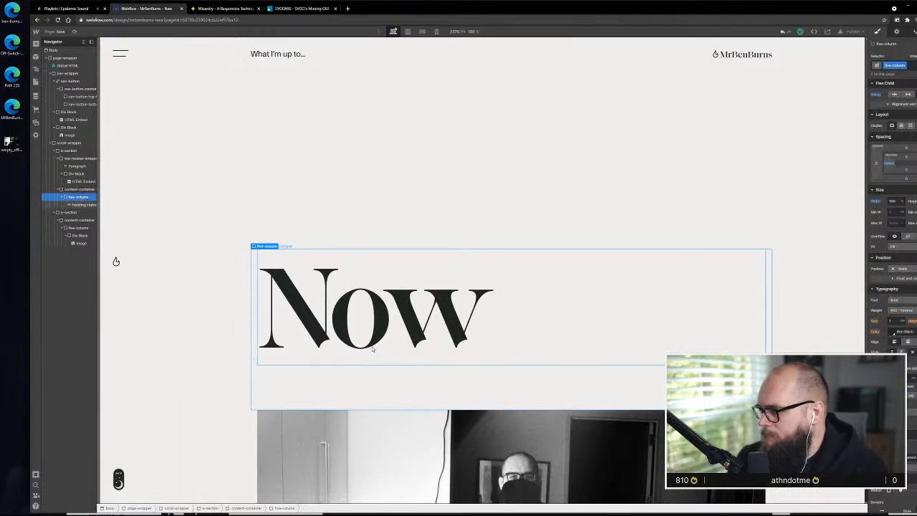
left_click(80, 189)
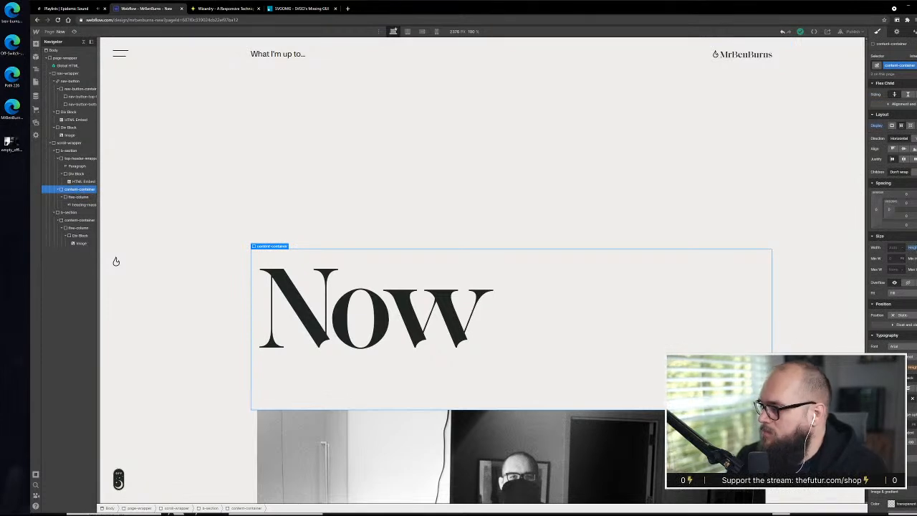
left_click(913, 250)
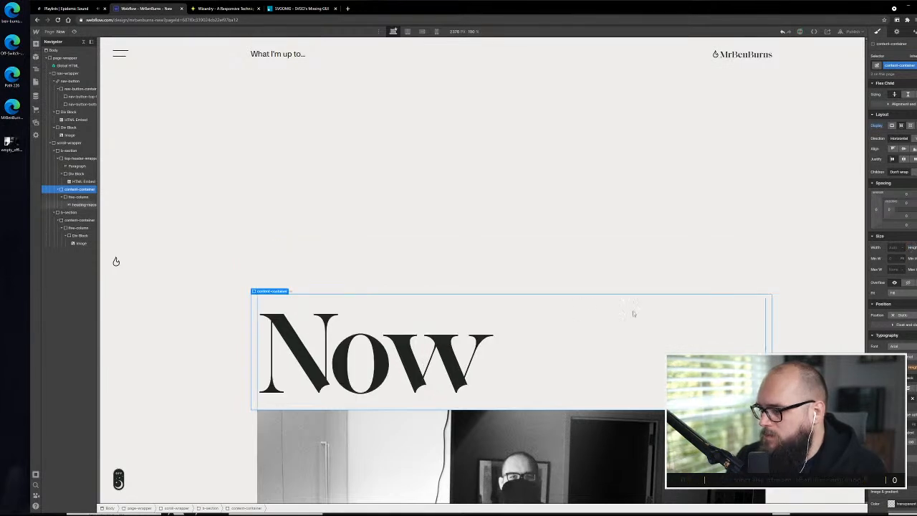
Compare the gap between the Now heading and the photo with the Adobe XD design
left_click(581, 220)
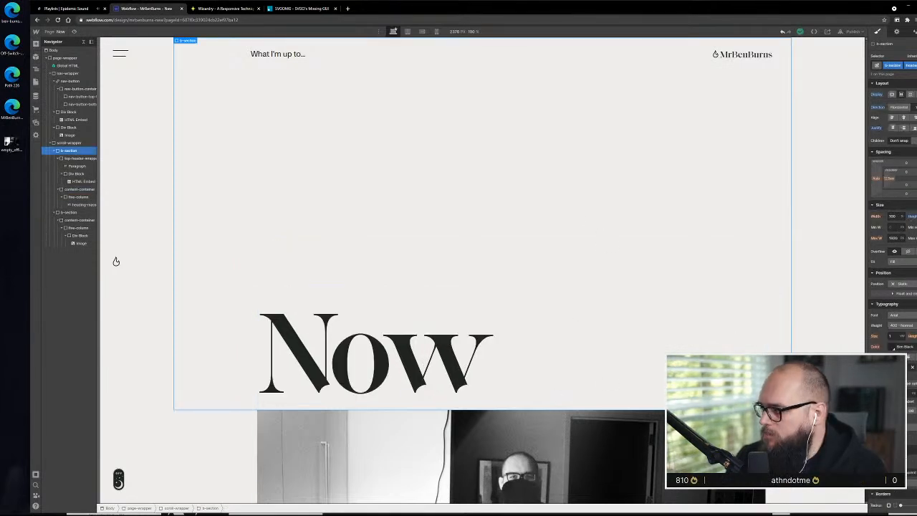
key("alt+Tab")
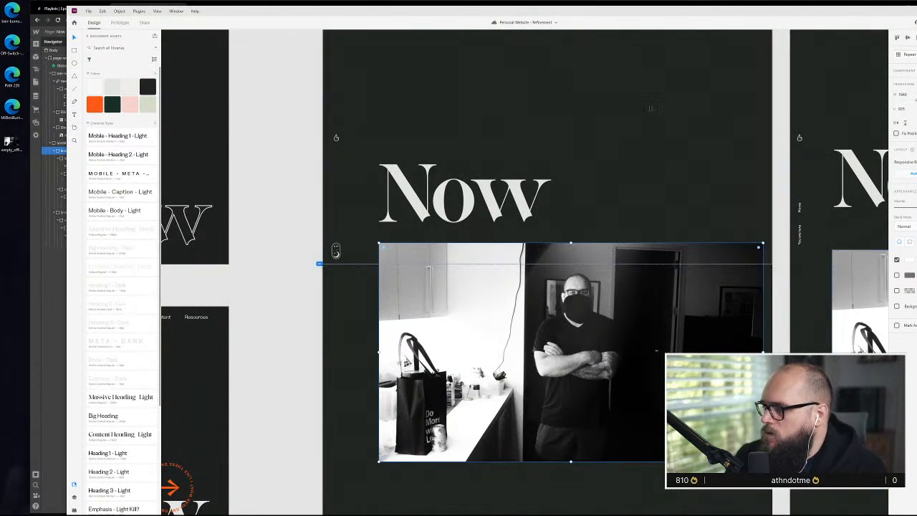
left_click(41, 328)
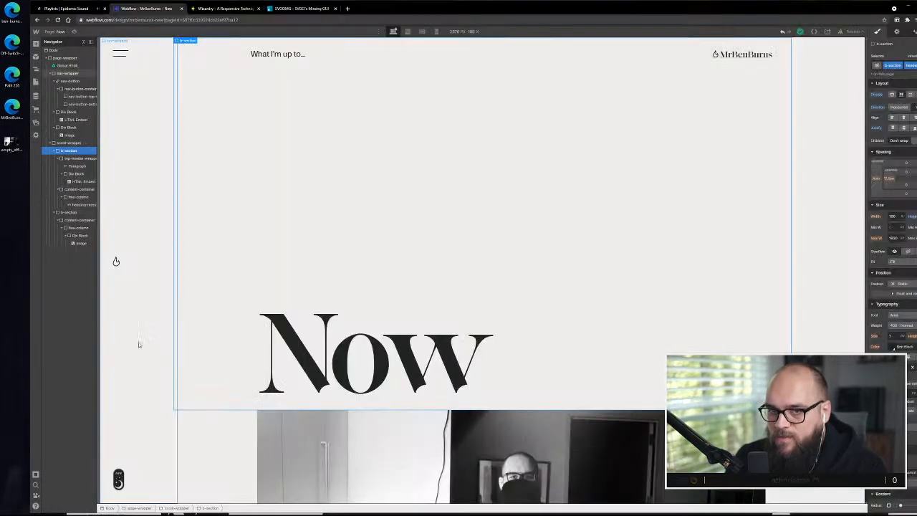
scroll(366, 415, "down", 5)
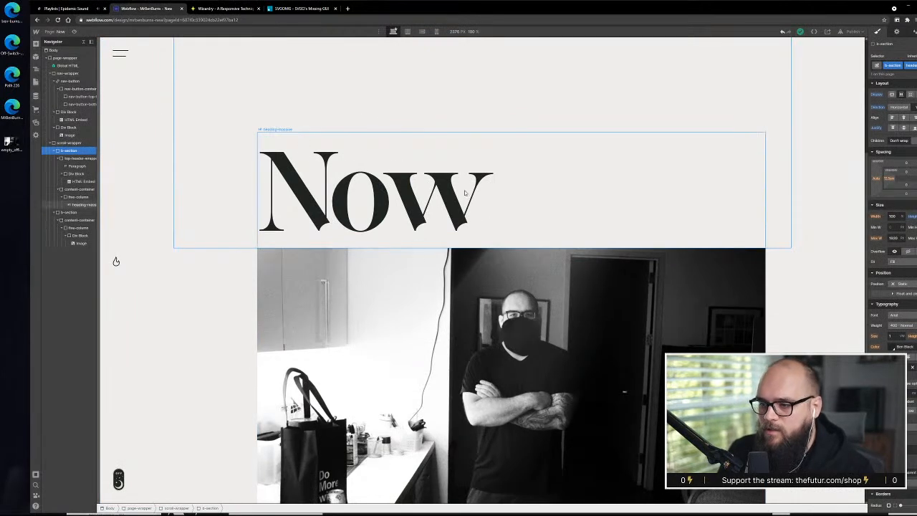
scroll(260, 258, "up", 5)
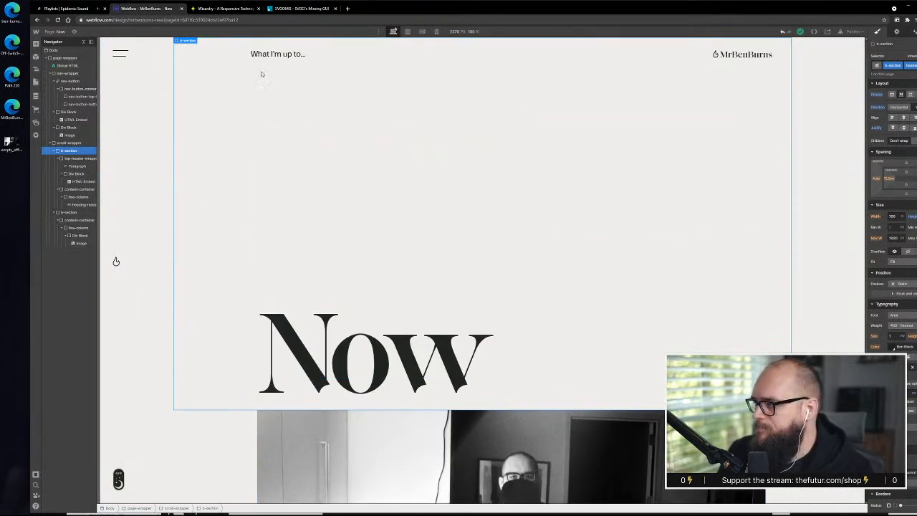
scroll(359, 312, "down", 4)
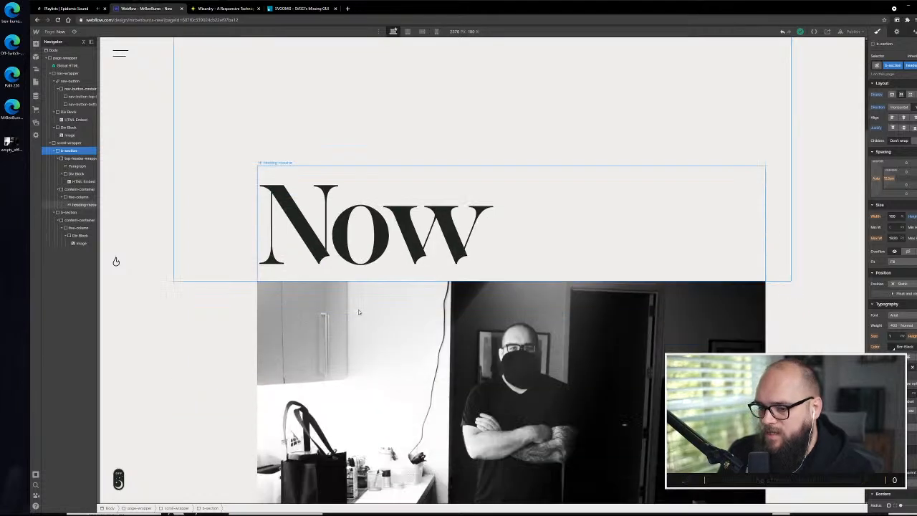
Add a bottom margin to the b-section class through the section holding the photo
left_click(222, 372)
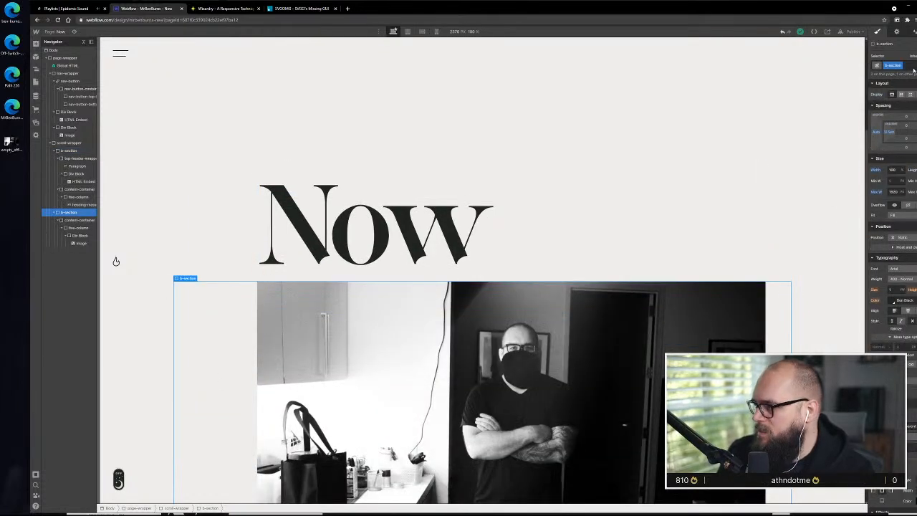
left_click(906, 148)
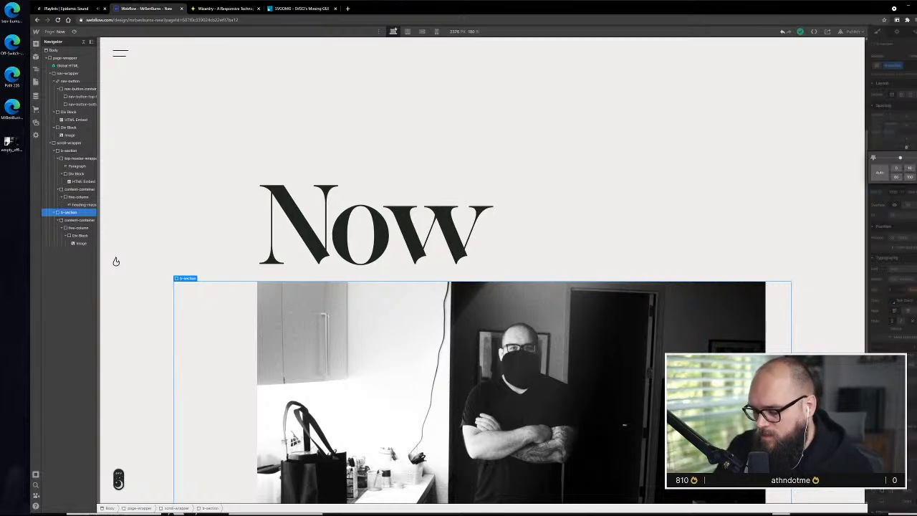
key("Return")
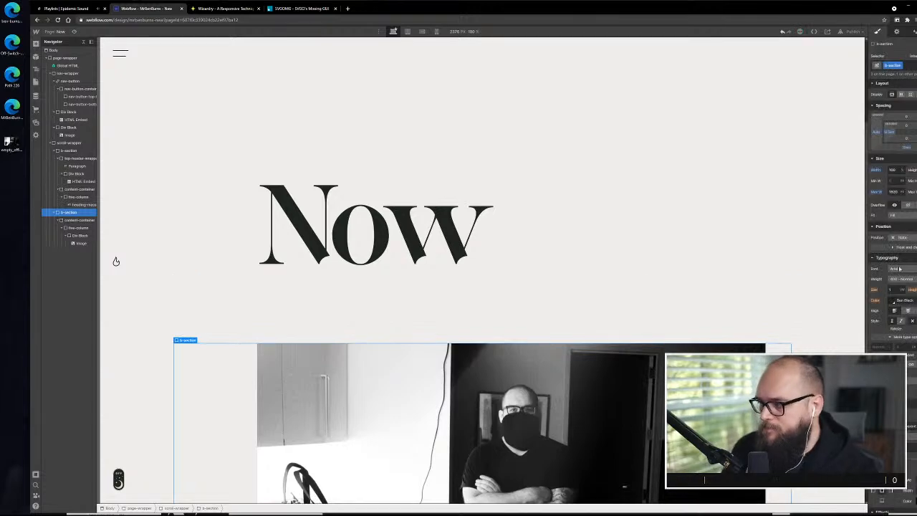
Remove the bottom margin from the first b-section only, the one containing the Now heading
scroll(264, 205, "down", 2)
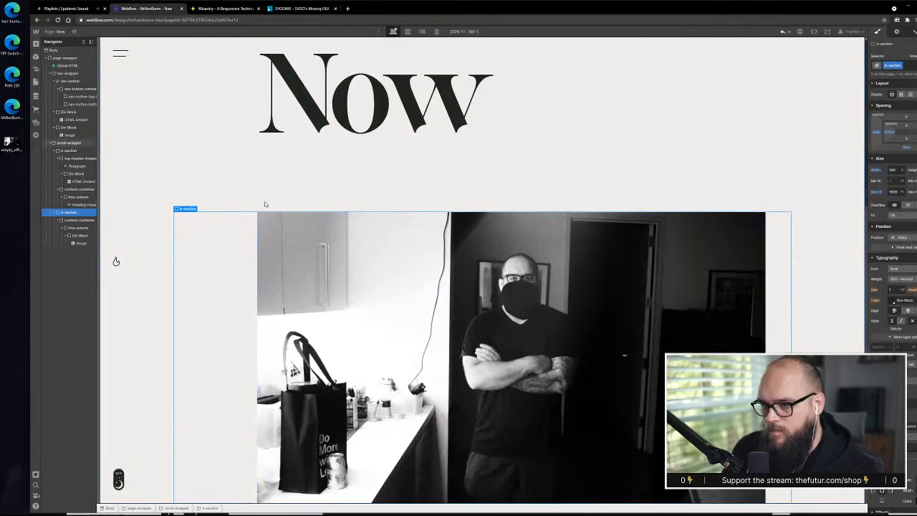
scroll(215, 172, "up", 2)
left_click(188, 155)
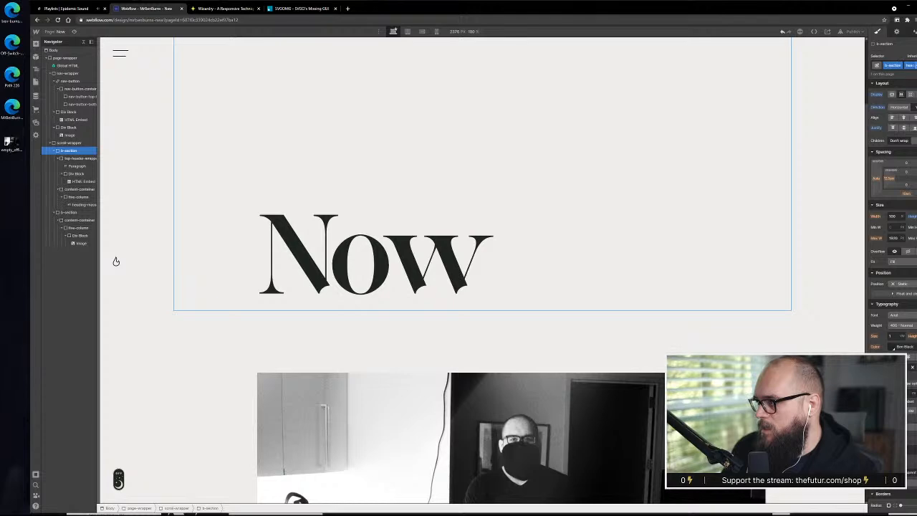
left_click(907, 212)
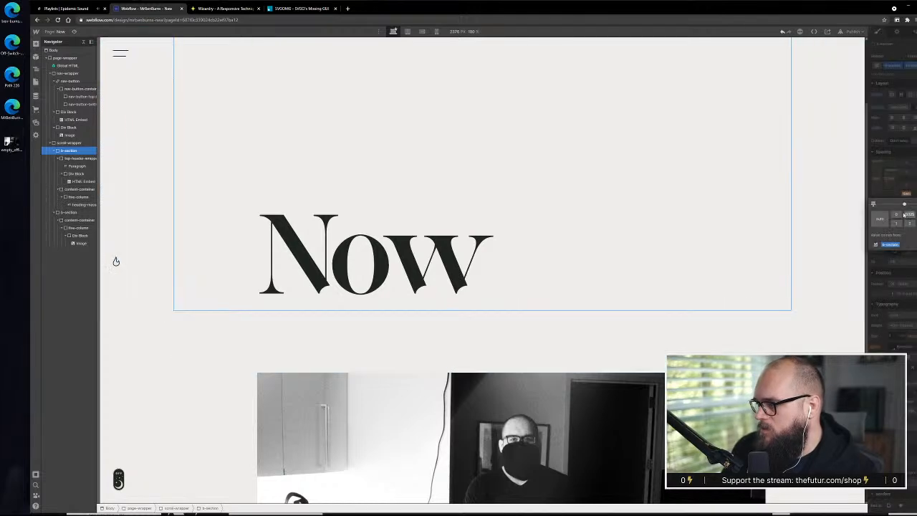
left_click(881, 237)
left_click(222, 360)
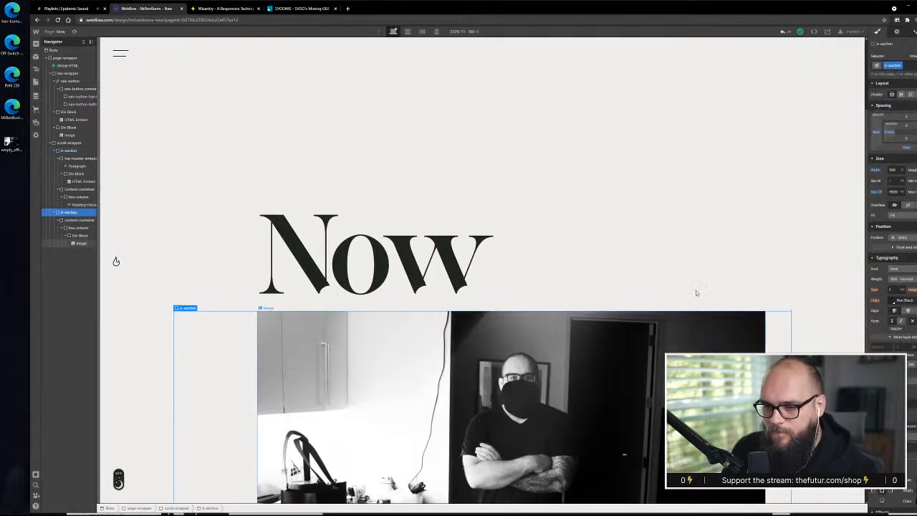
Review the Now heading and its spacing to the photo across the upper part of the page
left_click(831, 309)
scroll(831, 309, "down", 3)
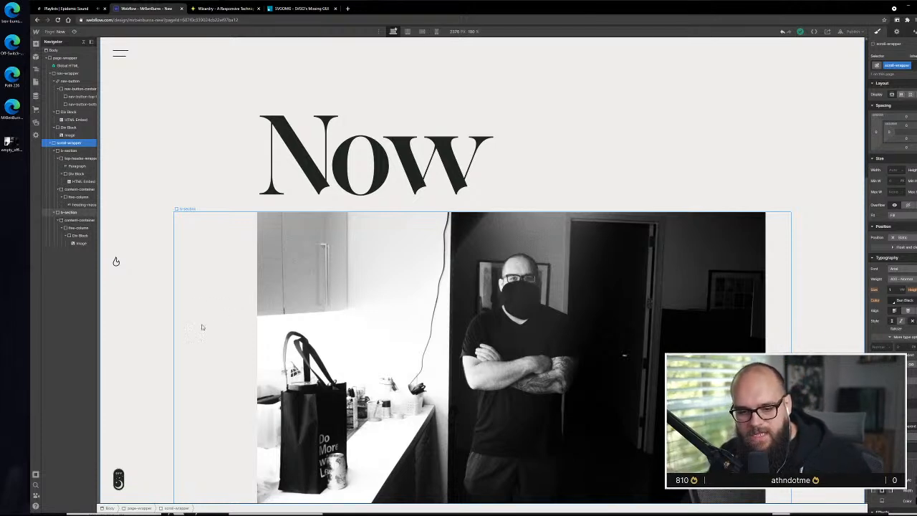
left_click(436, 179)
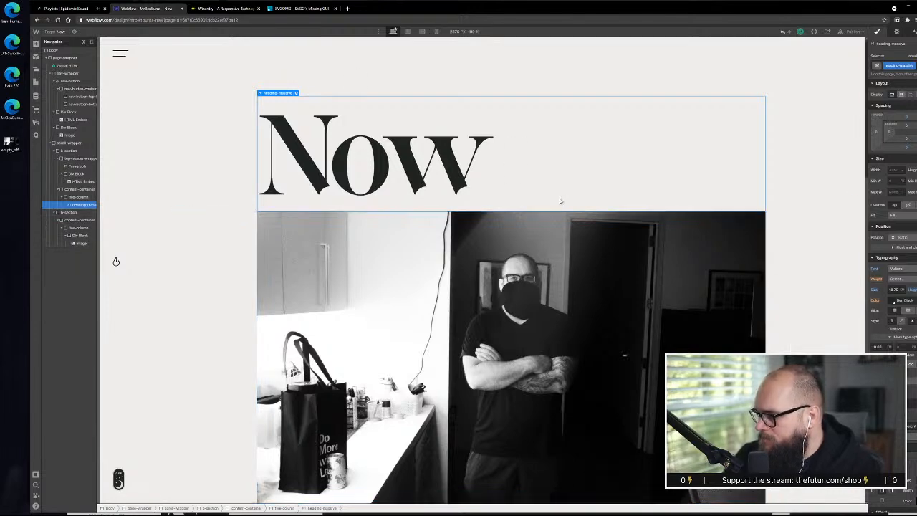
scroll(293, 195, "up", 3)
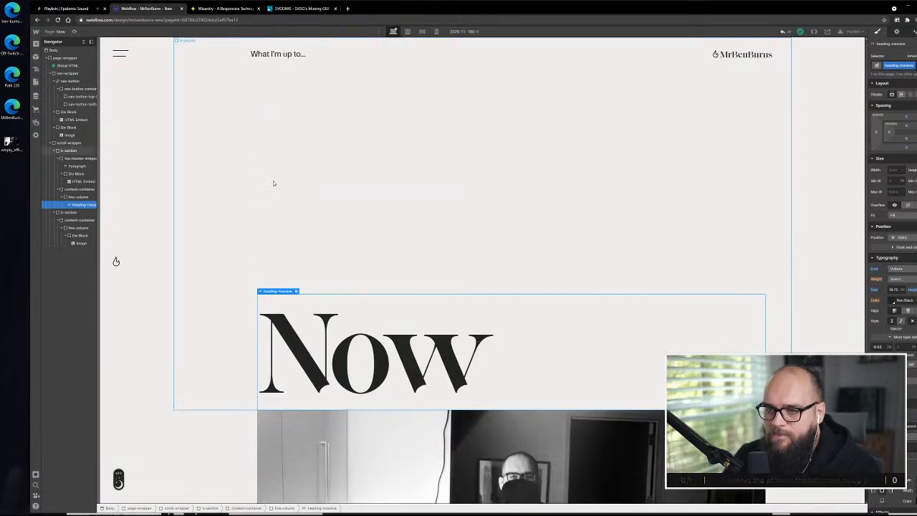
scroll(272, 182, "down", 1)
scroll(272, 183, "up", 1)
Switch to the Adobe XD design and examine the intro paragraph below the photo
key("alt+Tab")
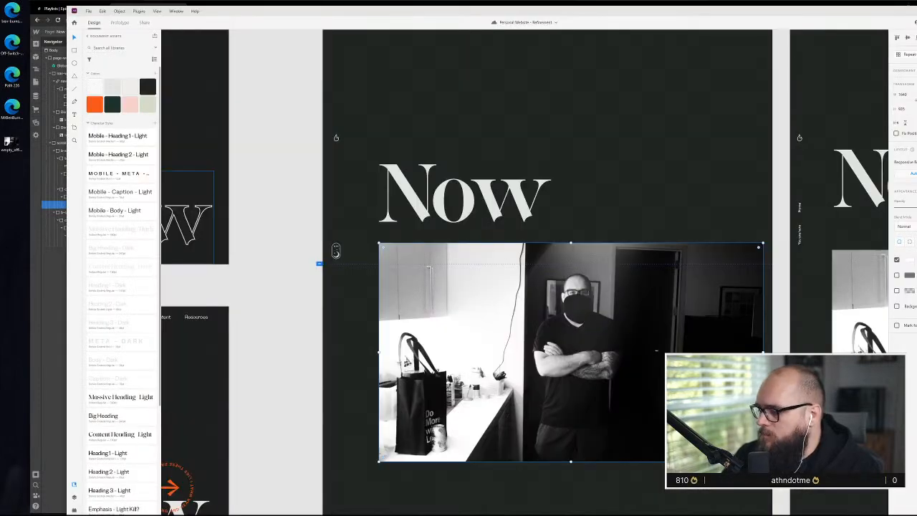
scroll(501, 339, "down", 3)
scroll(502, 339, "down", 5)
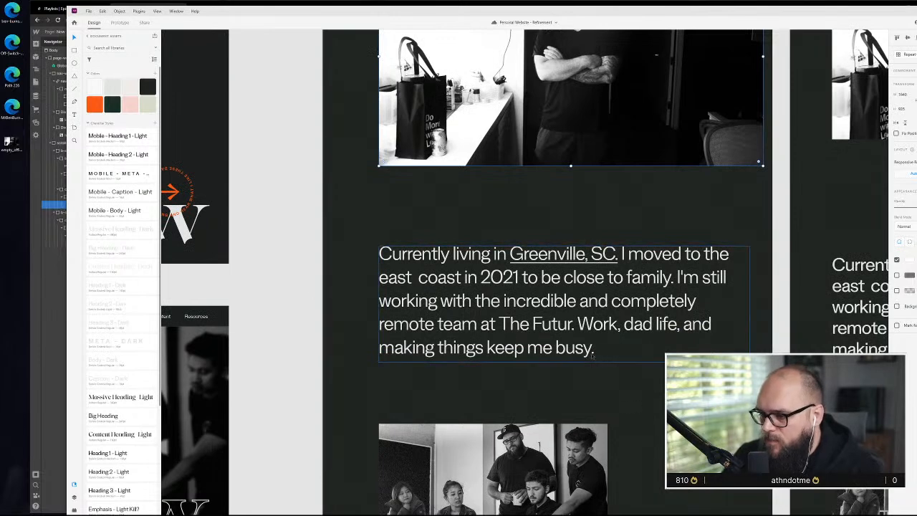
Copy the full text of the intro paragraph below the large photo in the XD design
double_click(571, 329)
key("ctrl+a")
key("ctrl+c")
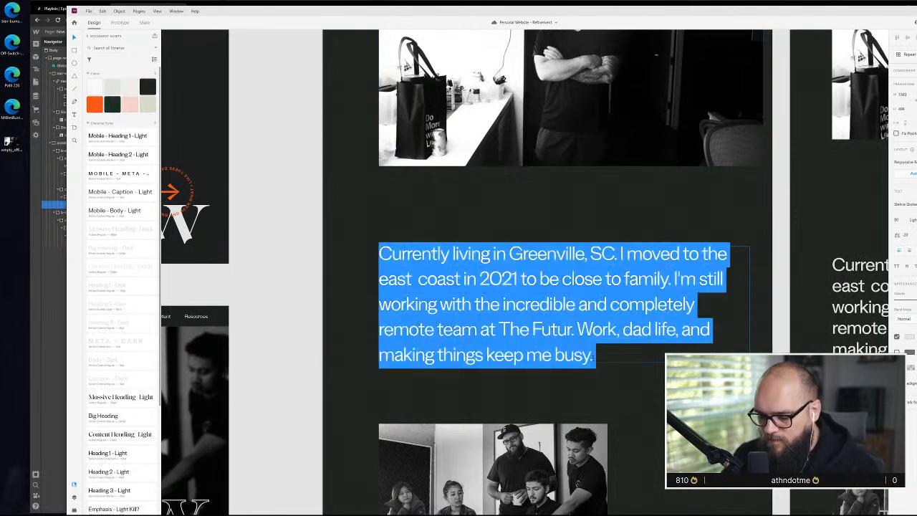
key("alt+Tab")
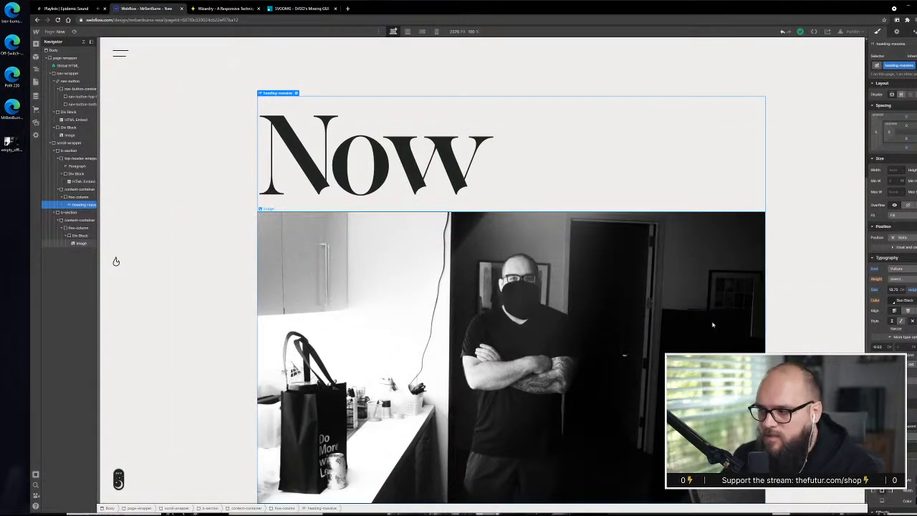
Examine the XD design from the intro paragraph through the team photo and Updated text to The Hit List section
key("alt+Tab")
scroll(565, 167, "up", 2)
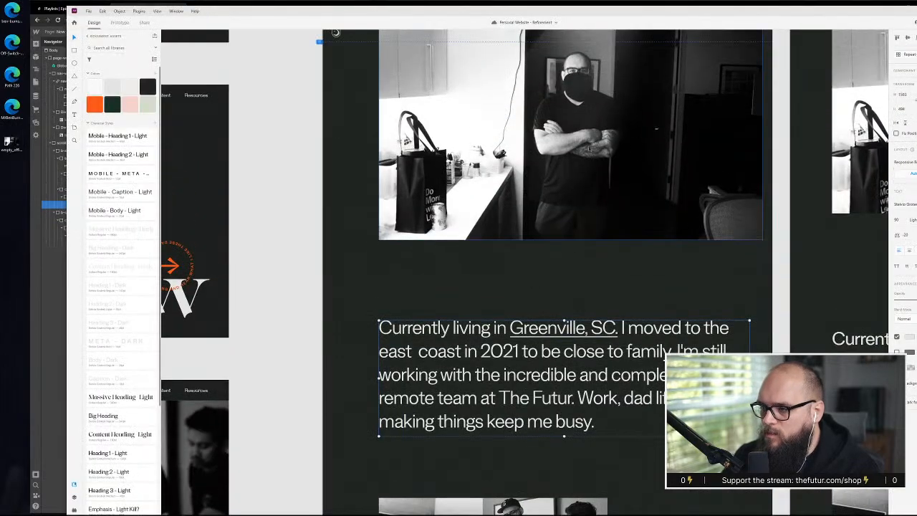
scroll(566, 337, "down", 2)
scroll(411, 315, "down", 6)
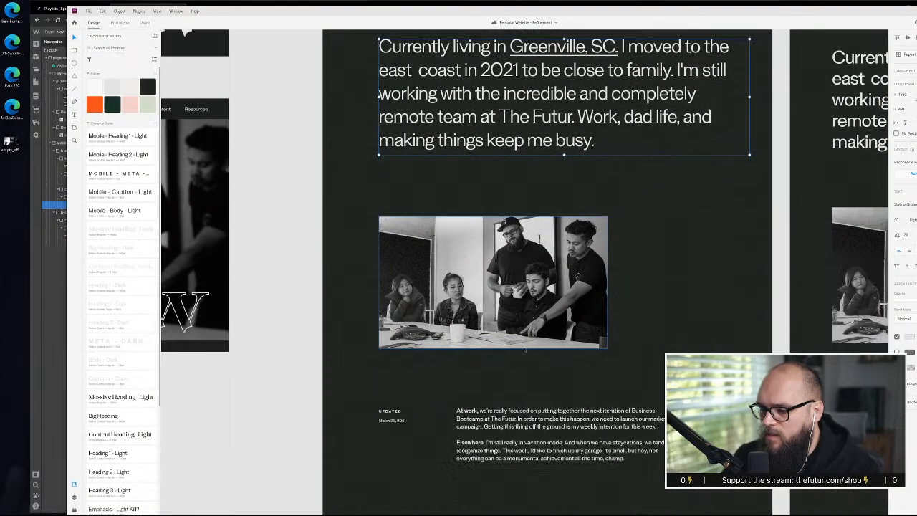
scroll(484, 289, "down", 3)
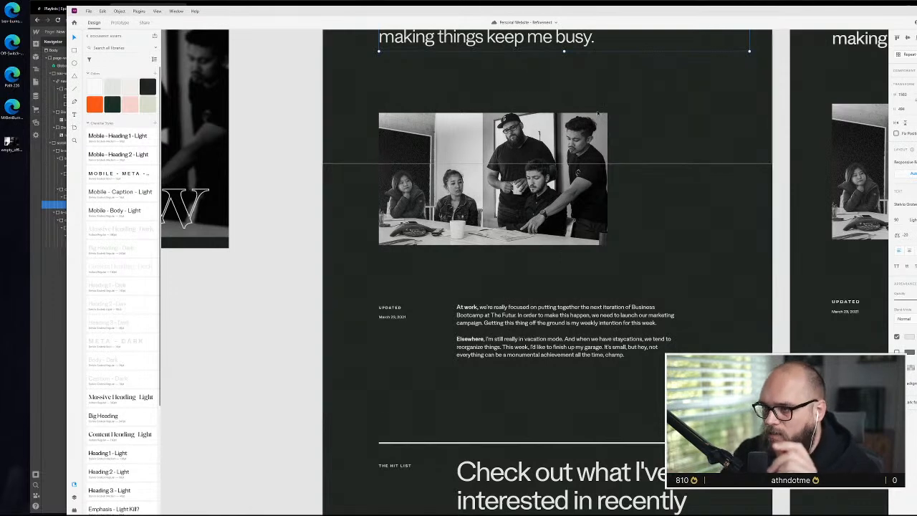
scroll(386, 362, "up", 2)
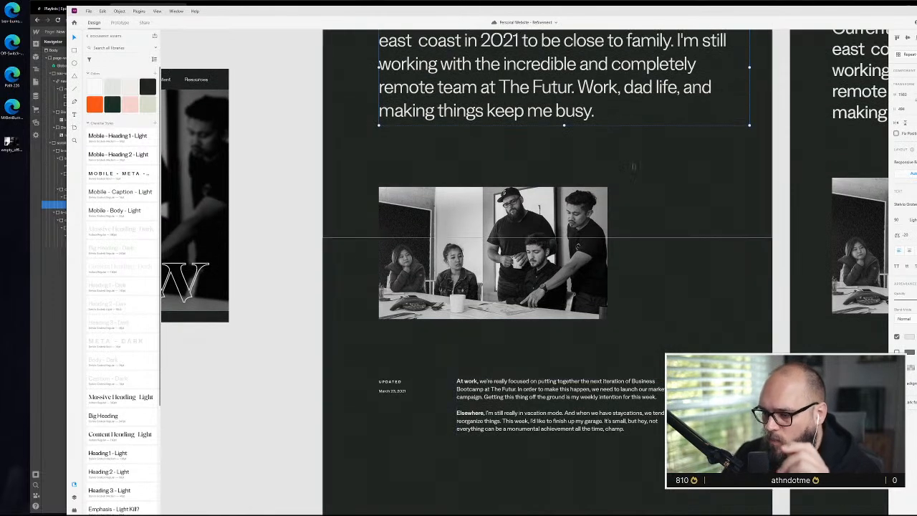
scroll(556, 305, "down", 7)
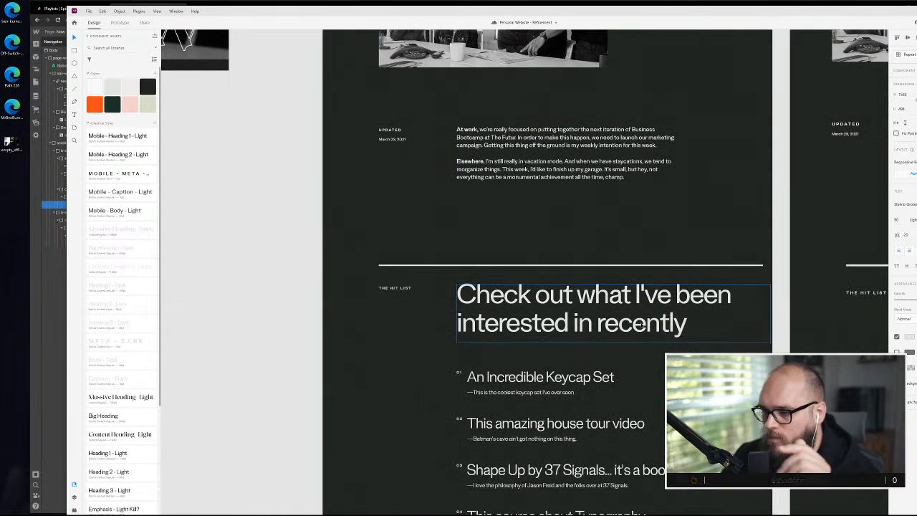
scroll(511, 204, "down", 1)
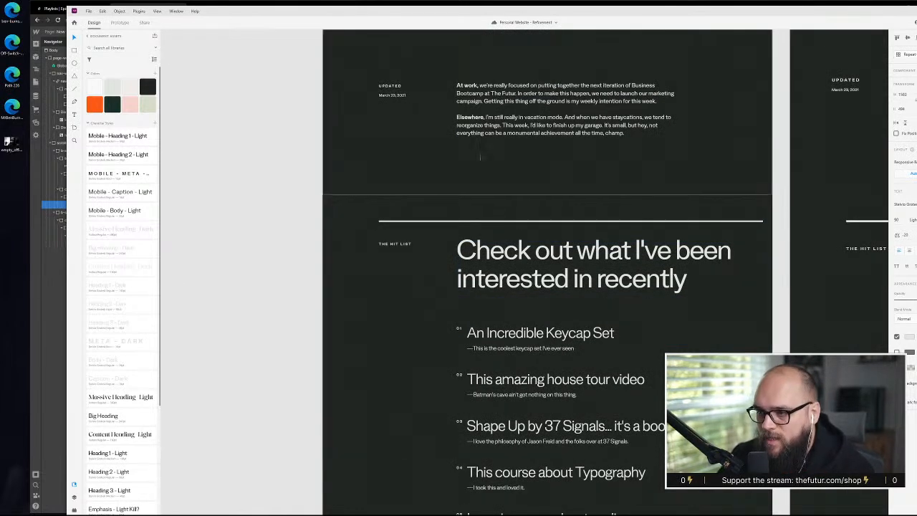
scroll(451, 231, "up", 6)
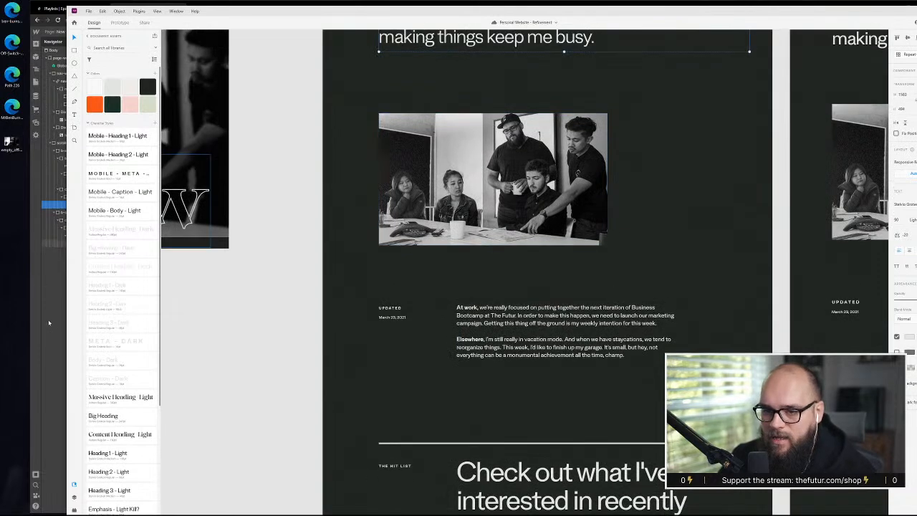
Switch to Webflow and duplicate the content-container holding the photo within the second b-section
left_click(49, 322)
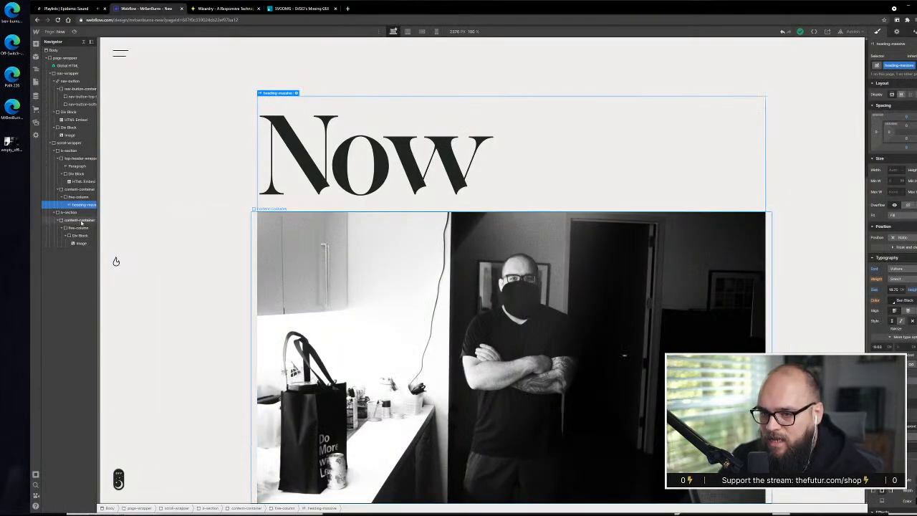
left_click(80, 220)
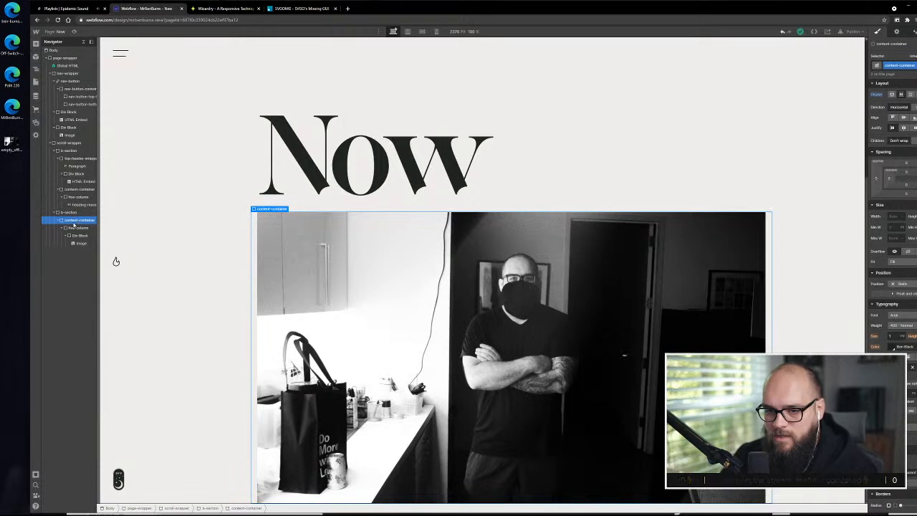
mouse_move(74, 225)
left_mouse_down()
mouse_move(74, 210)
mouse_move(74, 228)
left_mouse_up()
scroll(349, 293, "down", 3)
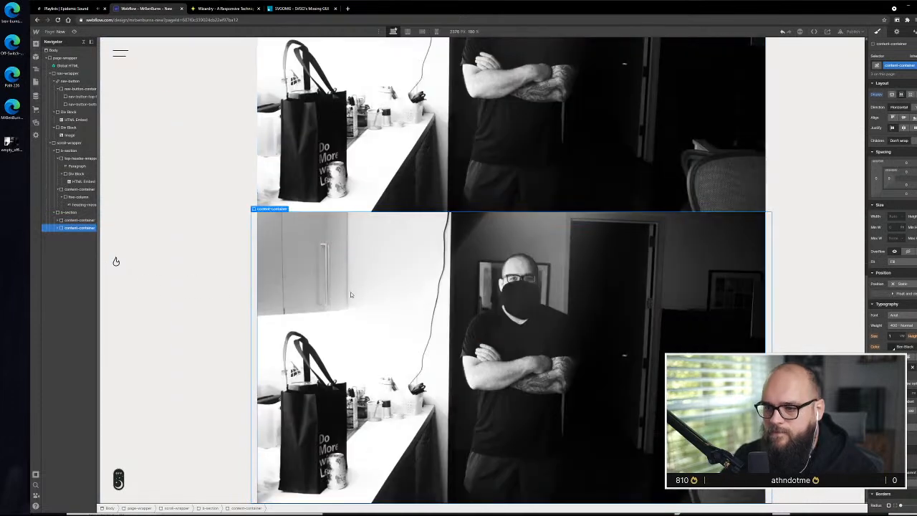
Check the paragraph layout in the XD design and delete the image's Div Block from the duplicated content-container in Webflow
left_click(58, 229)
left_click(71, 236)
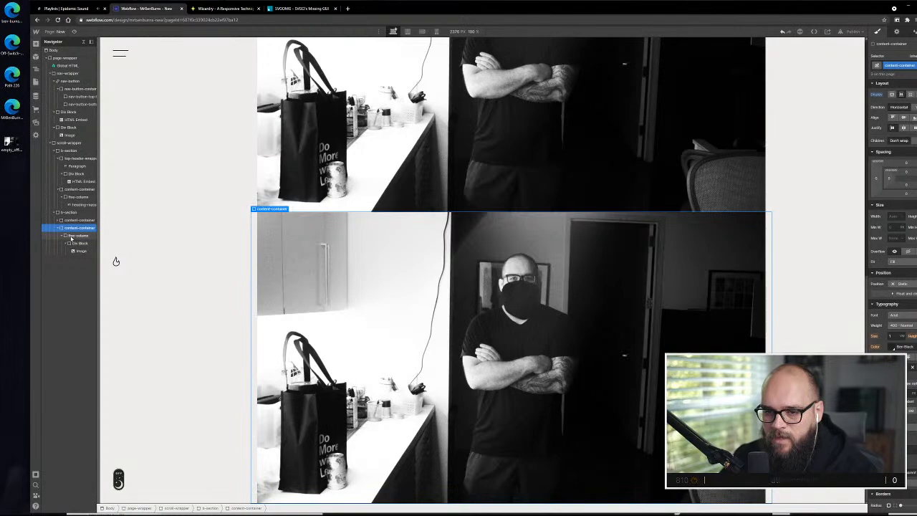
key("alt+Tab")
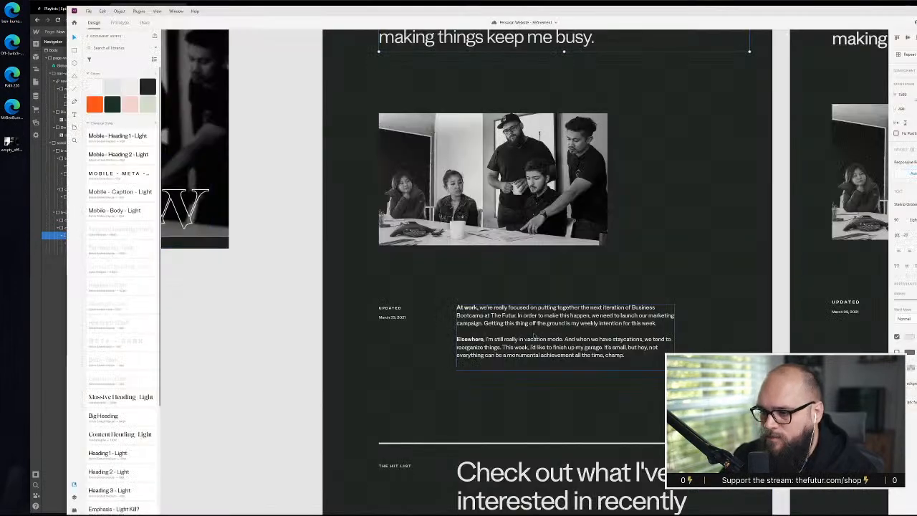
scroll(525, 273, "up", 2)
scroll(548, 272, "up", 2)
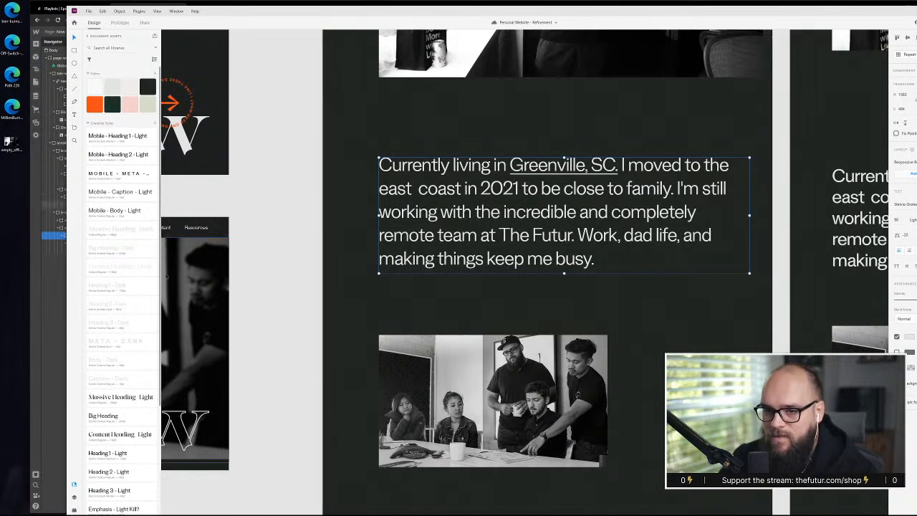
key("alt+Tab")
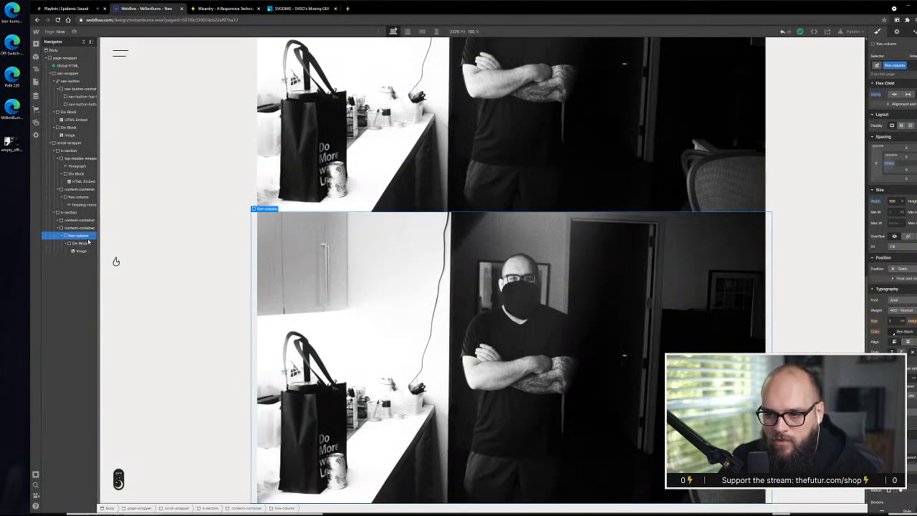
left_click(77, 245)
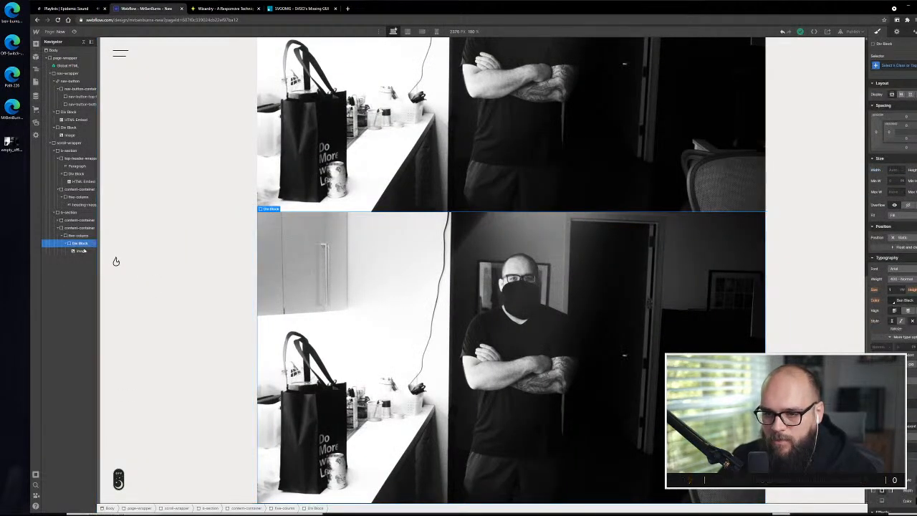
key("Delete")
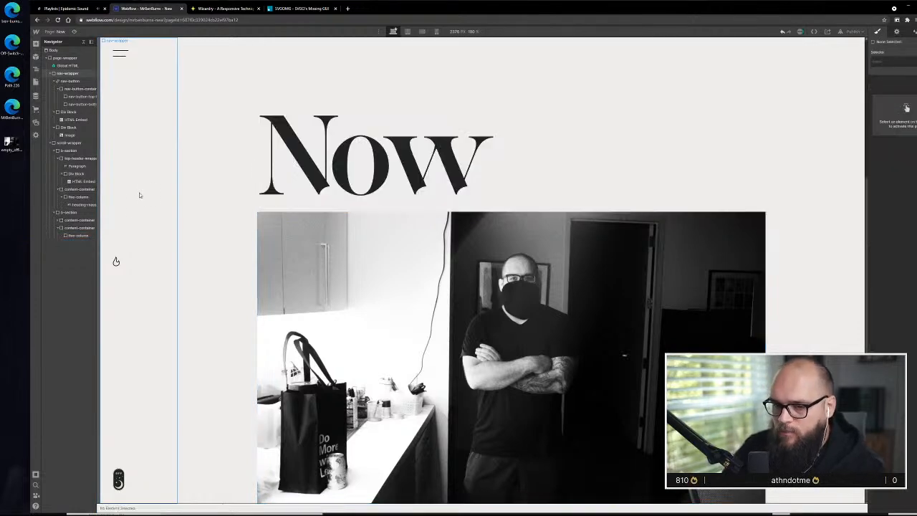
Add a Heading inside the empty column of the duplicated container and replace its placeholder with the copied intro paragraph
left_click(78, 235)
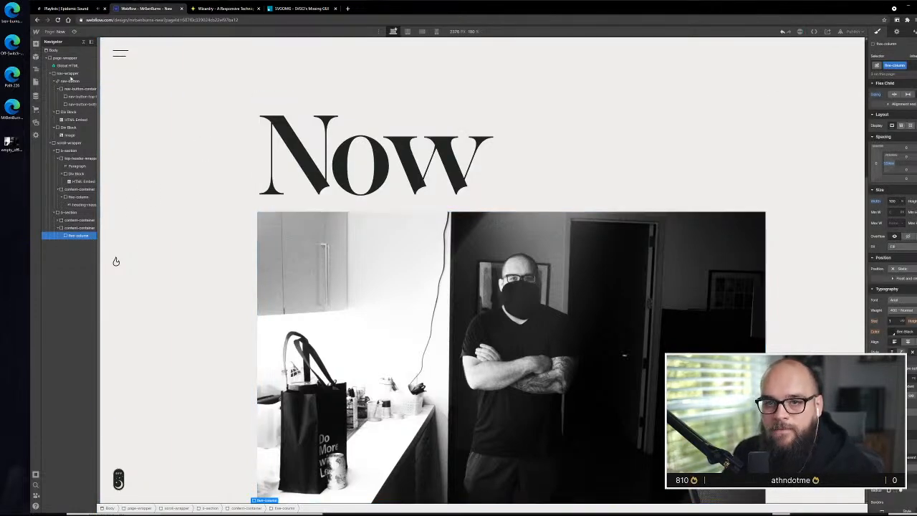
left_click(38, 44)
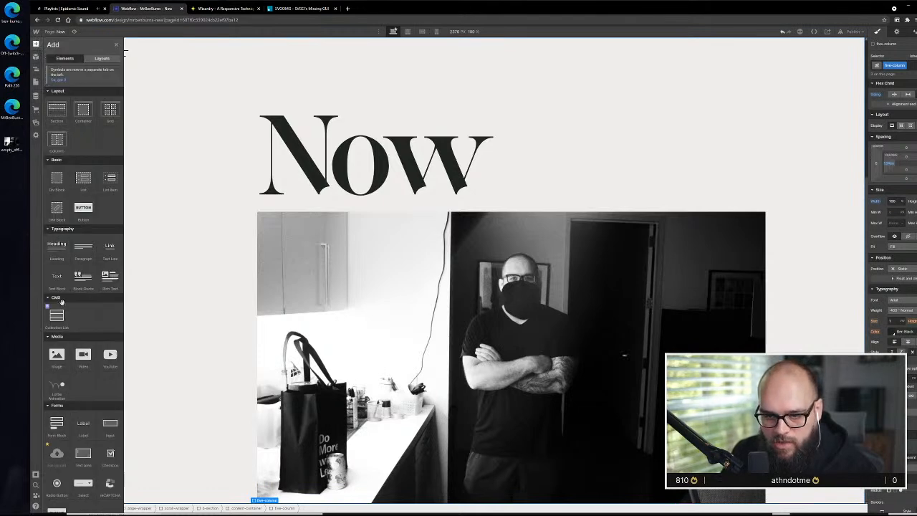
mouse_move(57, 244)
left_mouse_down()
mouse_move(117, 260)
mouse_move(74, 244)
left_mouse_up()
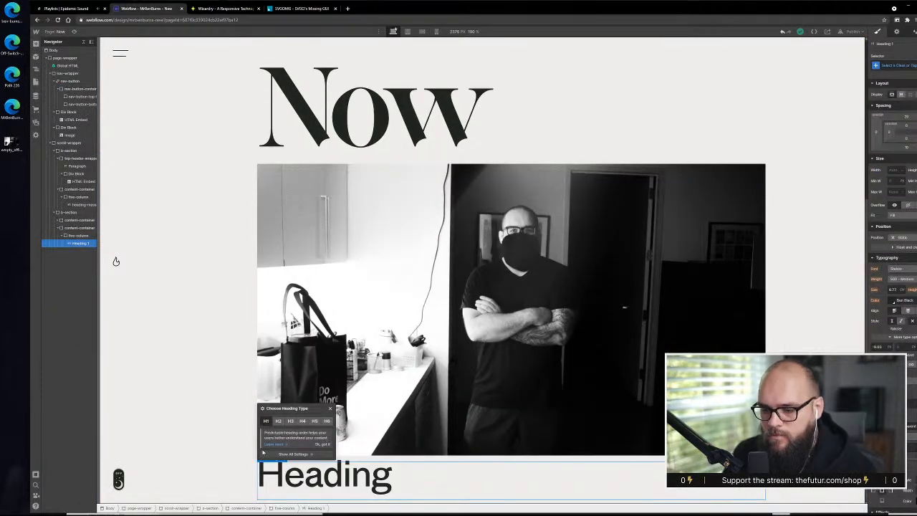
double_click(391, 475)
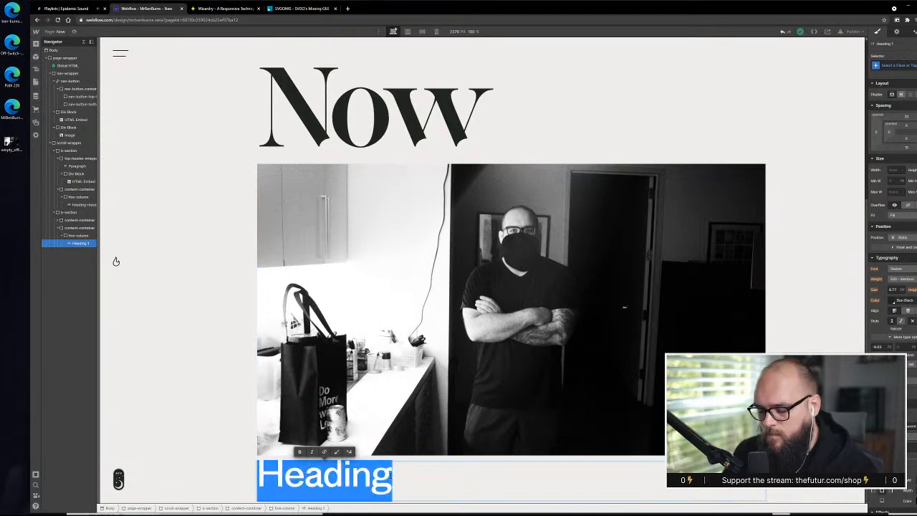
key("ctrl+v")
scroll(116, 262, "down", 3)
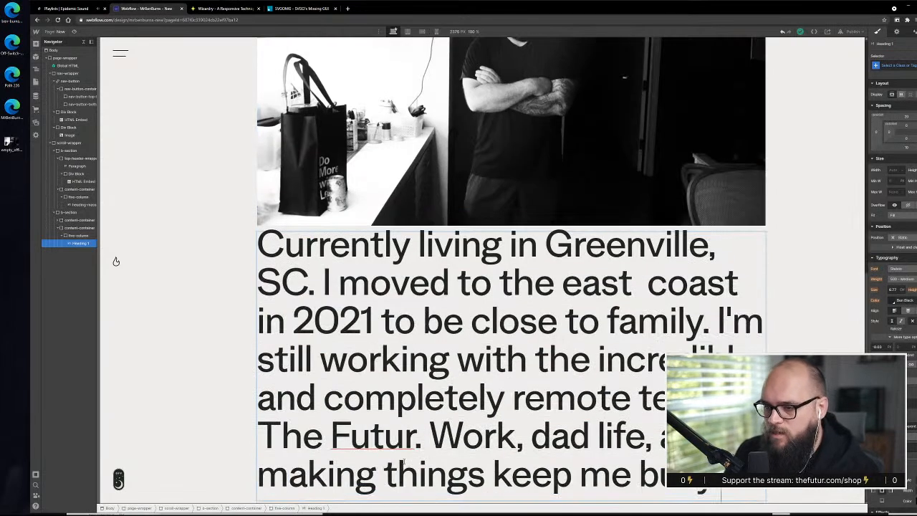
key("Escape")
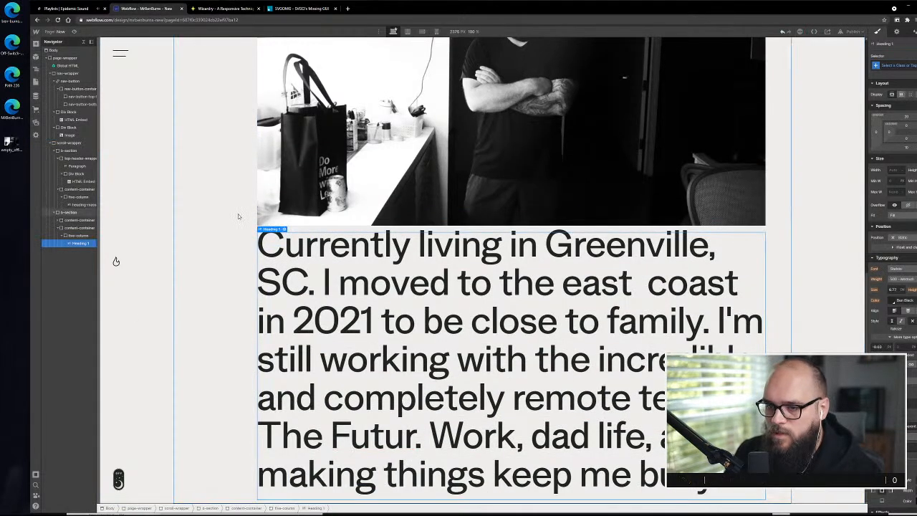
Change the intro paragraph's heading type to H2
left_click(285, 229)
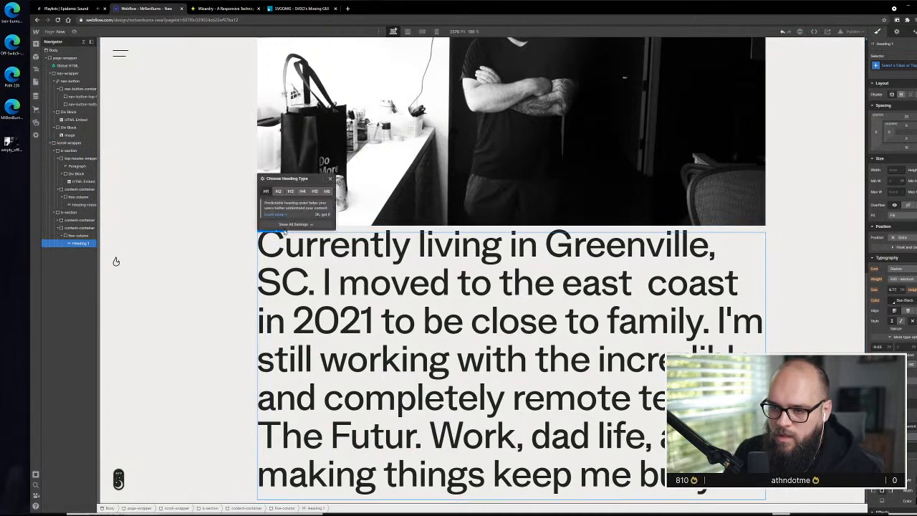
left_click(278, 191)
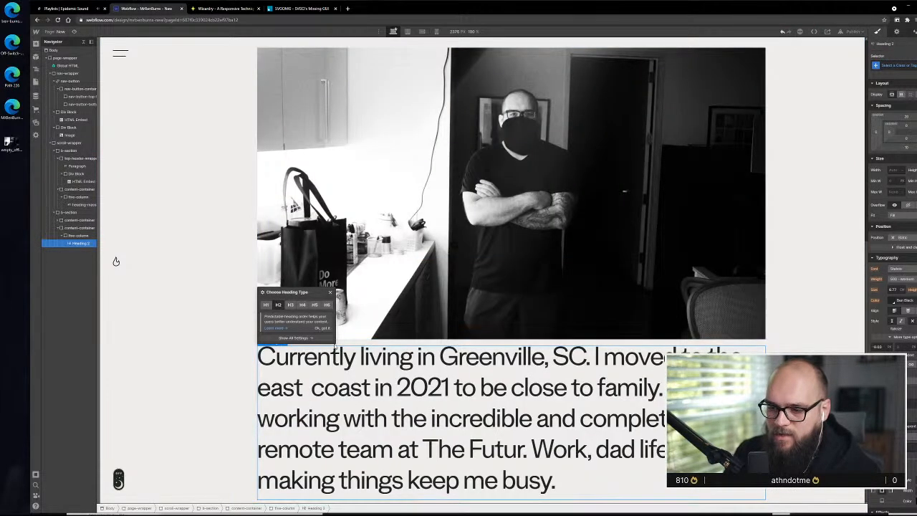
left_click(224, 387)
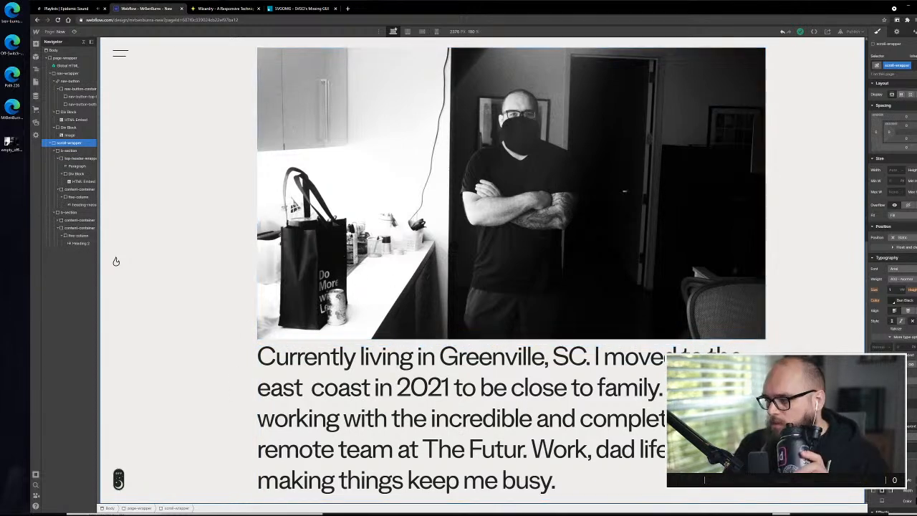
Switch to the XD design and shift the intro paragraph and the large photo above it slightly down to tighten the spacing
key("alt+Tab")
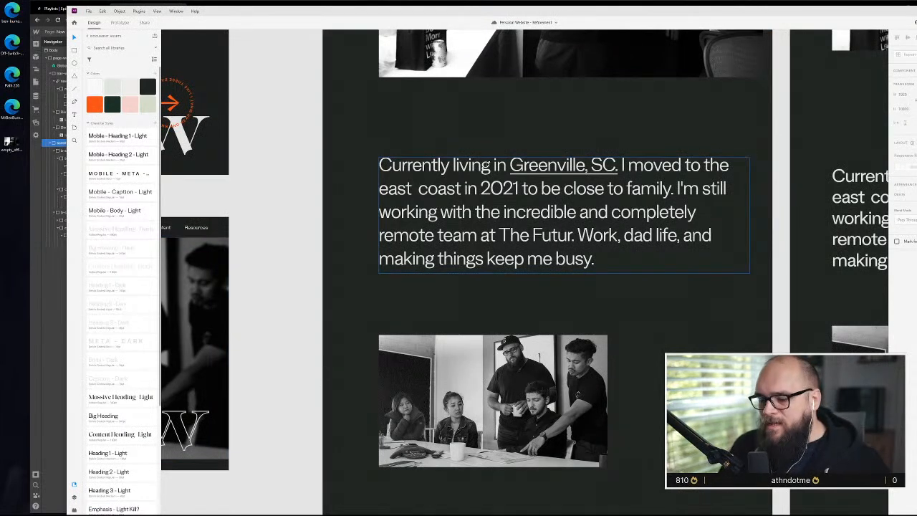
key("alt")
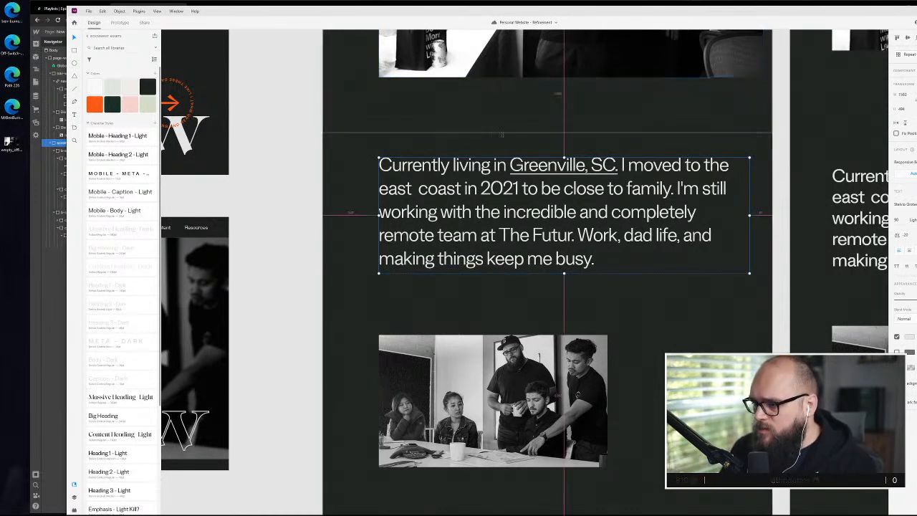
left_click_drag(511, 188, 531, 218)
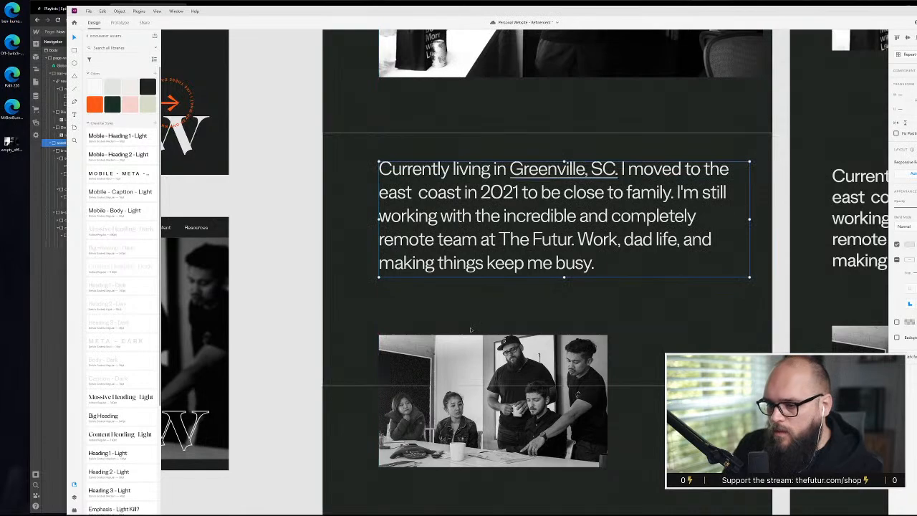
left_click(470, 328)
scroll(523, 293, "down", 1)
left_click(501, 206)
key("Return")
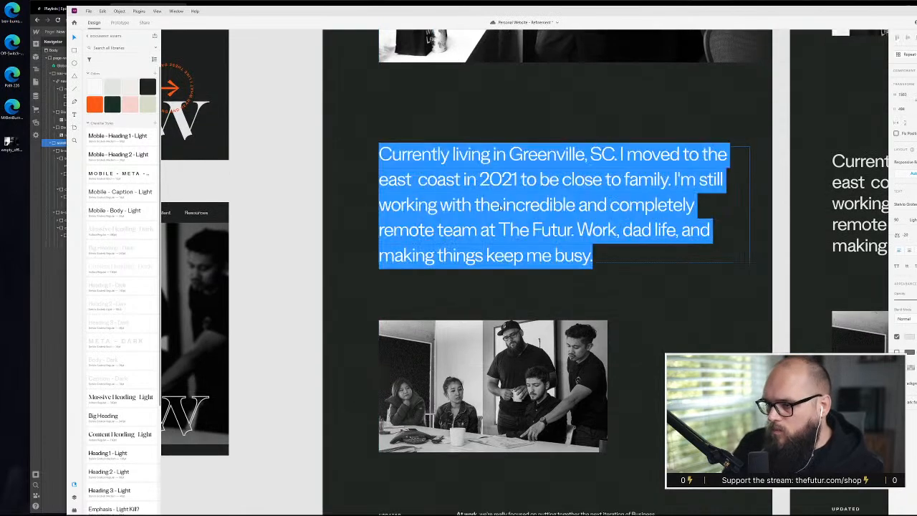
key("Escape")
left_click(591, 59)
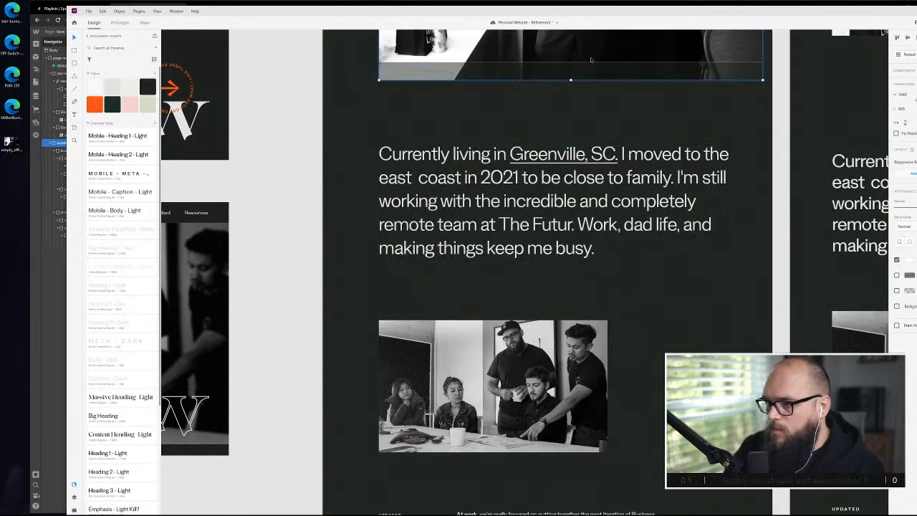
Preview the XD prototype and review the Now page's spacing from the heading to the team photo
key("ctrl+Return")
left_click_drag(326, 7, 463, 41)
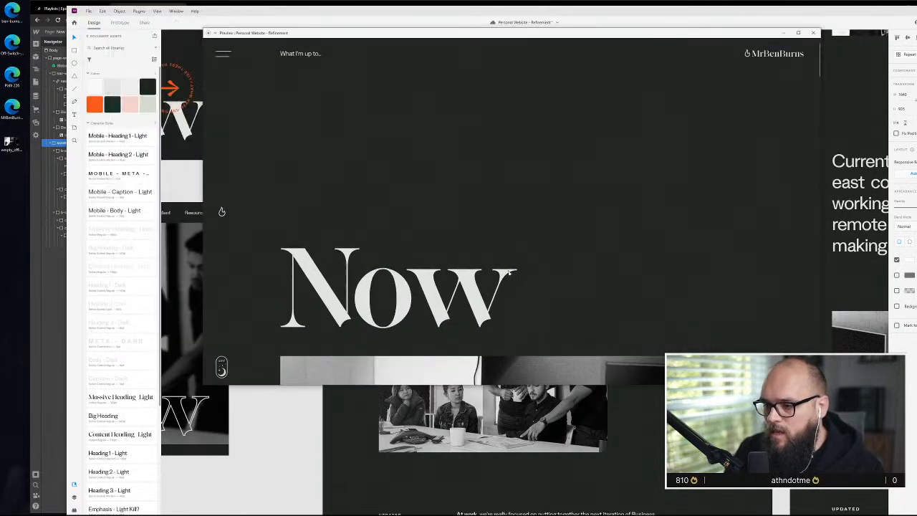
scroll(510, 269, "down", 6)
scroll(510, 270, "down", 1)
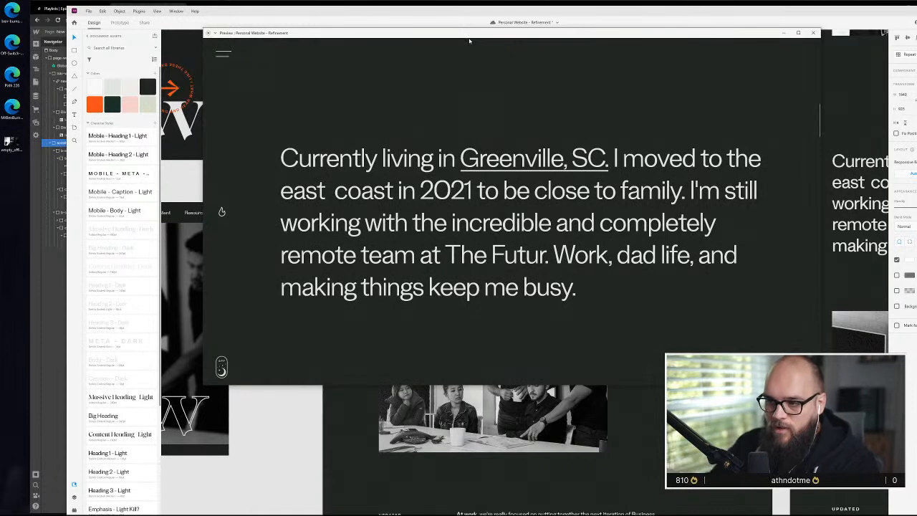
scroll(495, 61, "down", 3)
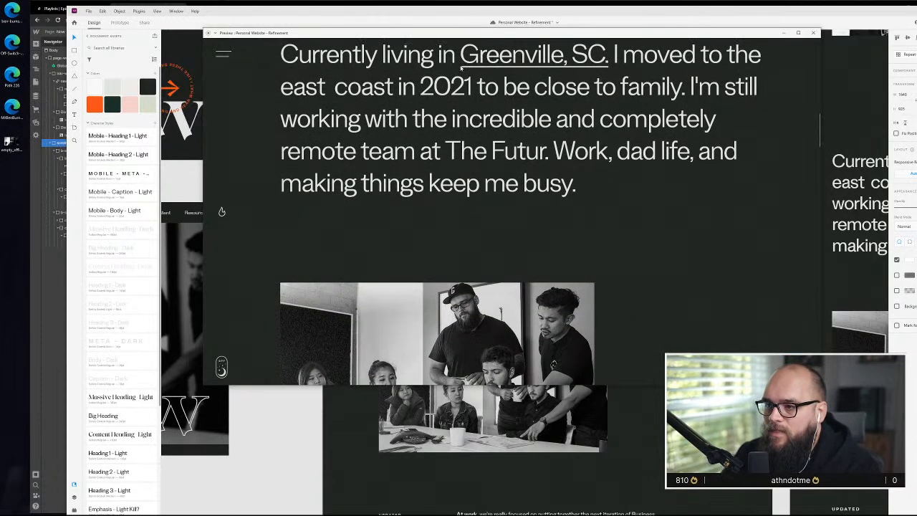
Close the prototype preview, switch to Webflow, and add a "full height" combo class to the intro paragraph's content-container
scroll(433, 69, "up", 3)
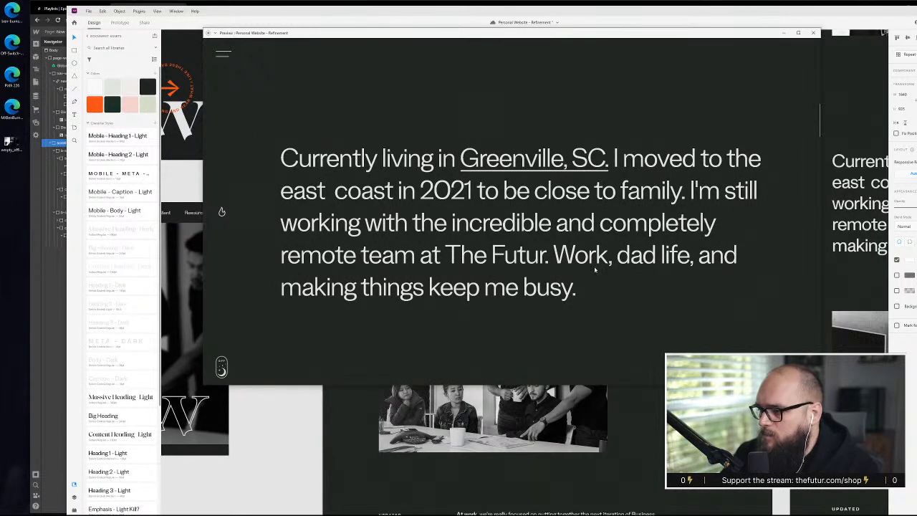
left_click(816, 34)
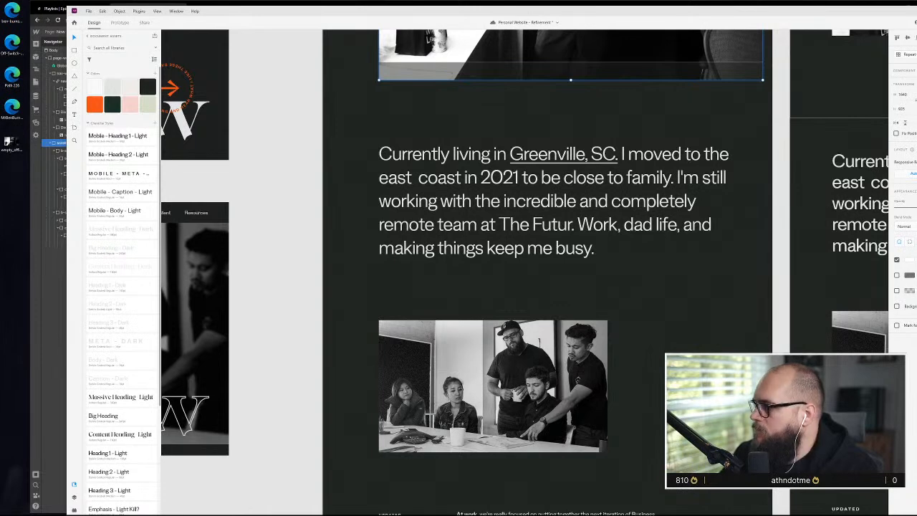
key("alt+Tab")
left_click(77, 242)
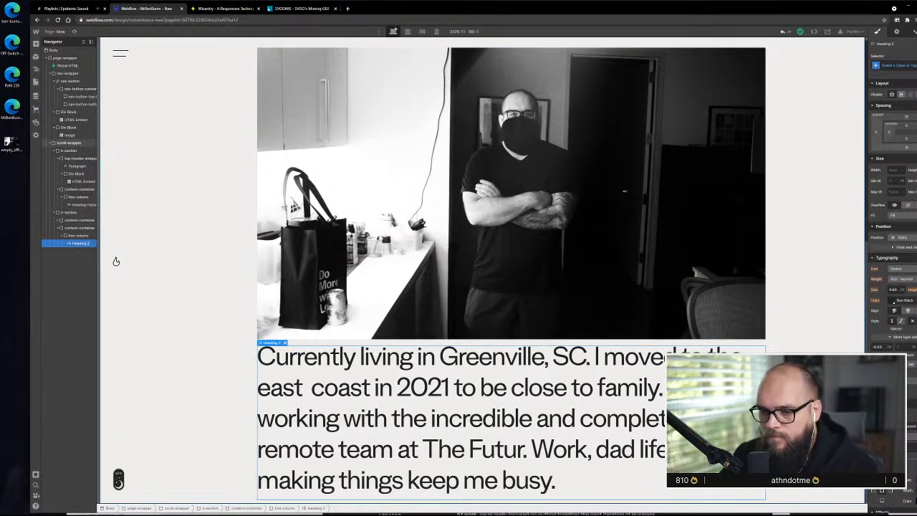
left_click(72, 227)
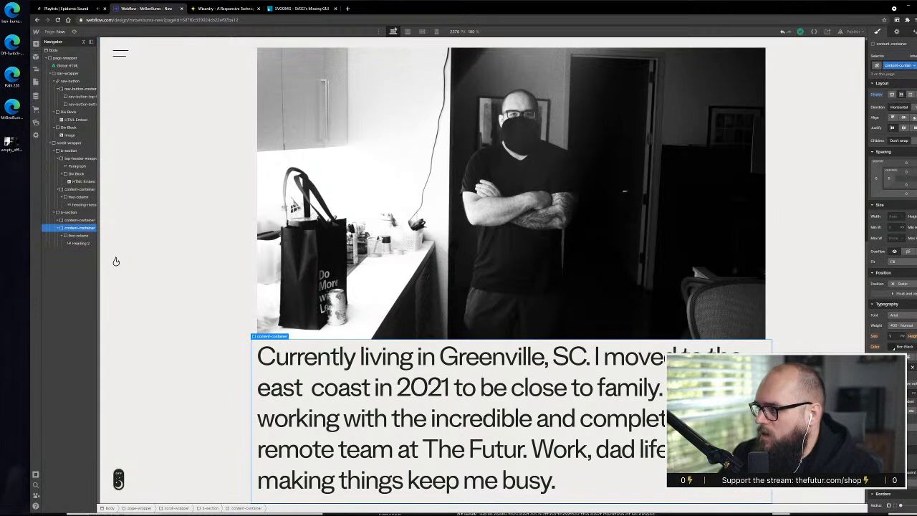
key("ctrl+Return")
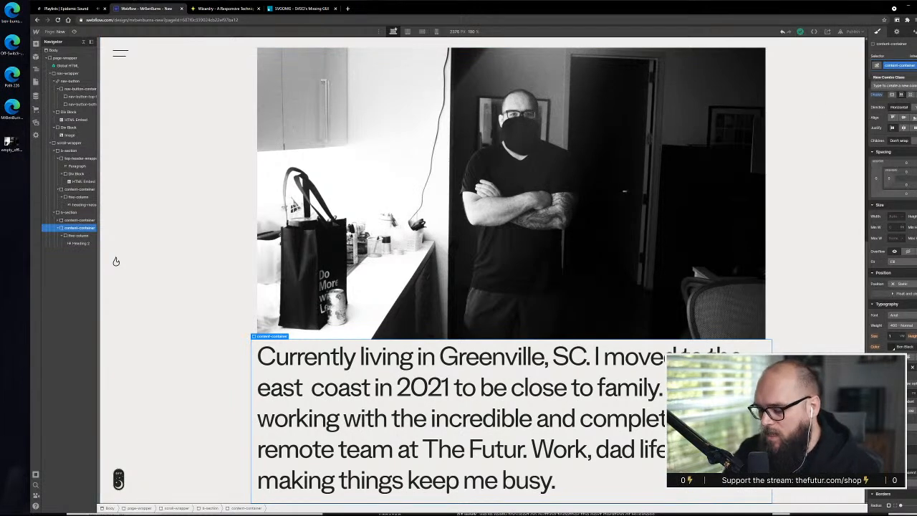
type("full height")
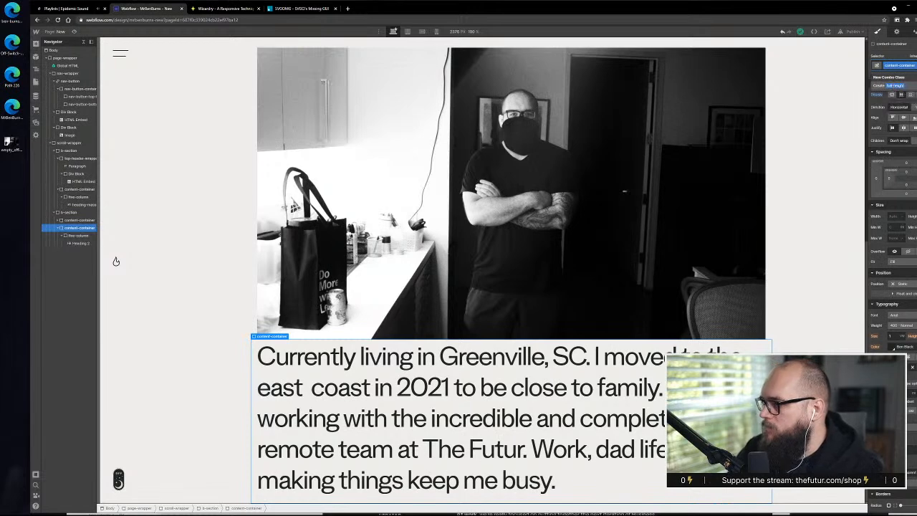
key("Return")
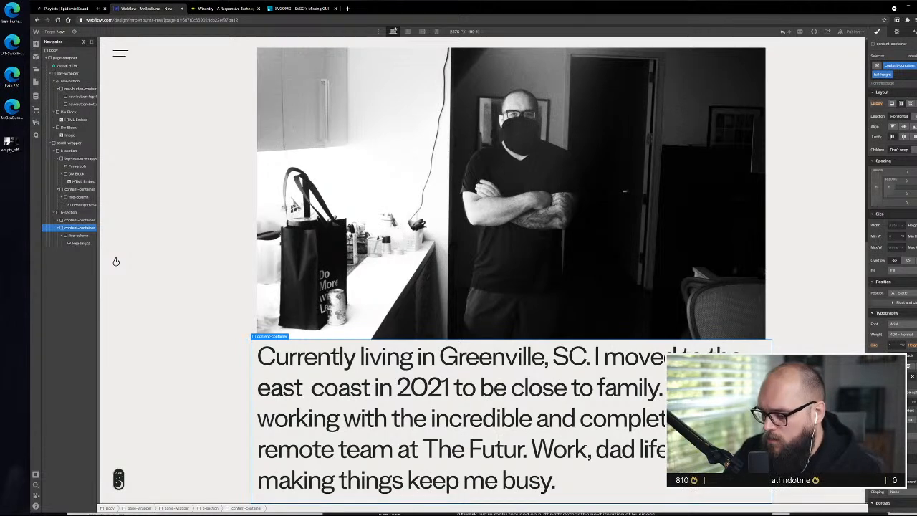
Enlarge the intro paragraph's container height and centre its content vertically
scroll(417, 250, "down", 2)
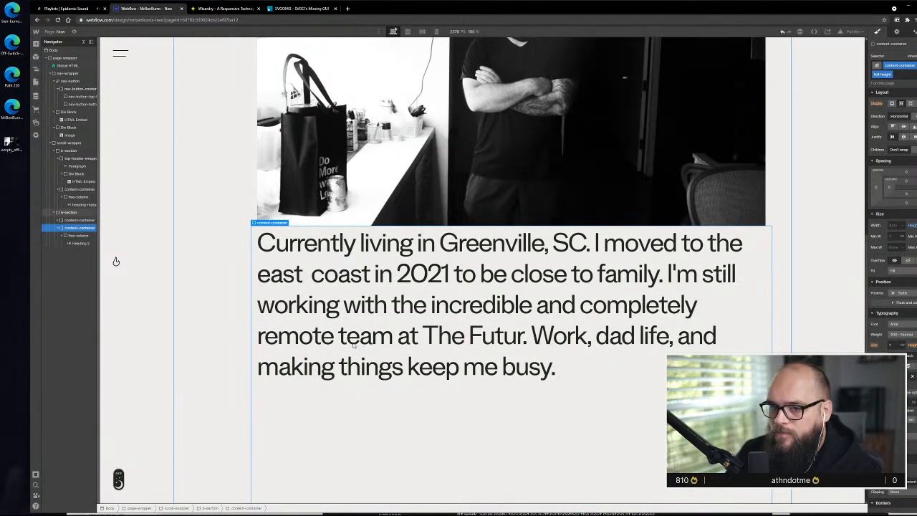
left_click(914, 127)
left_click(630, 425)
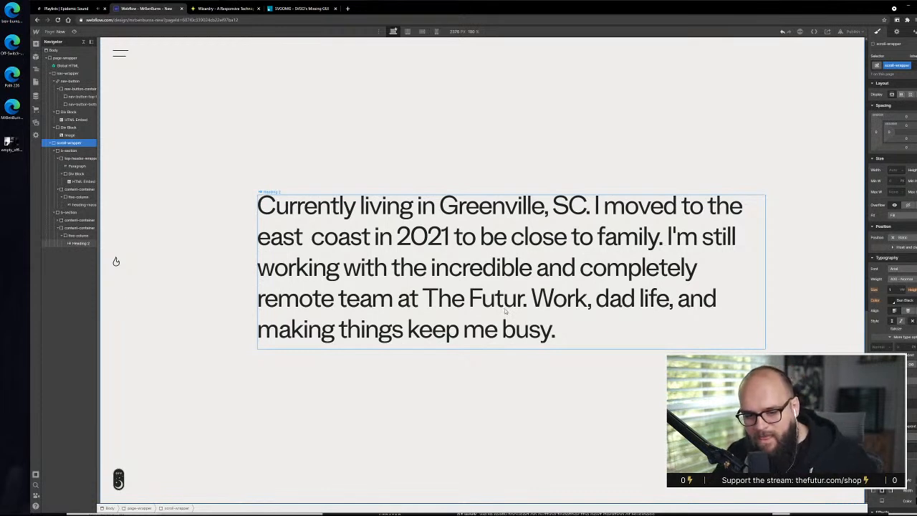
Review the spacing between the Now heading, the large photo and the vertically centred intro paragraph
scroll(574, 290, "up", 3)
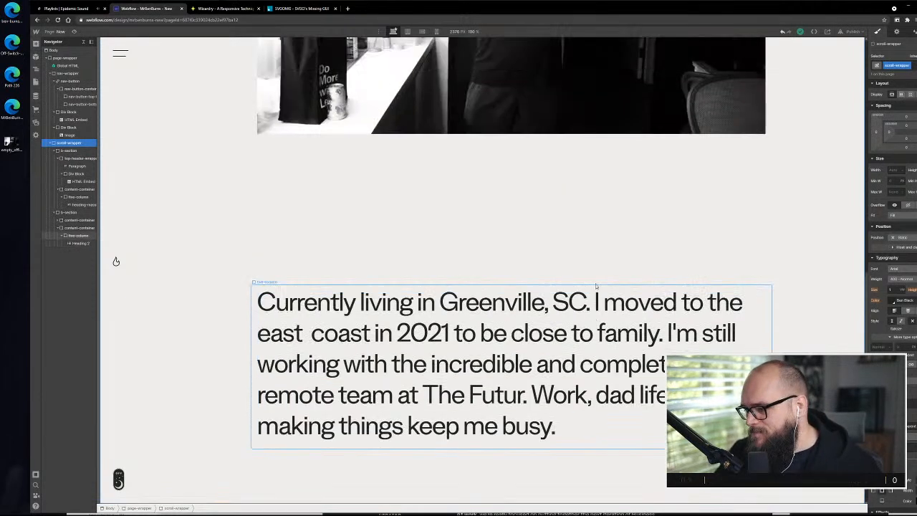
scroll(598, 272, "down", 3)
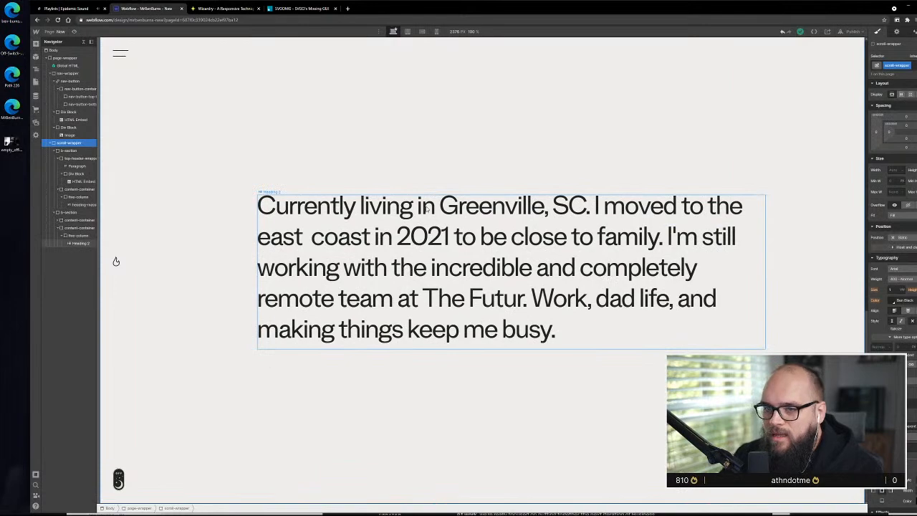
scroll(433, 206, "up", 5)
scroll(440, 209, "down", 5)
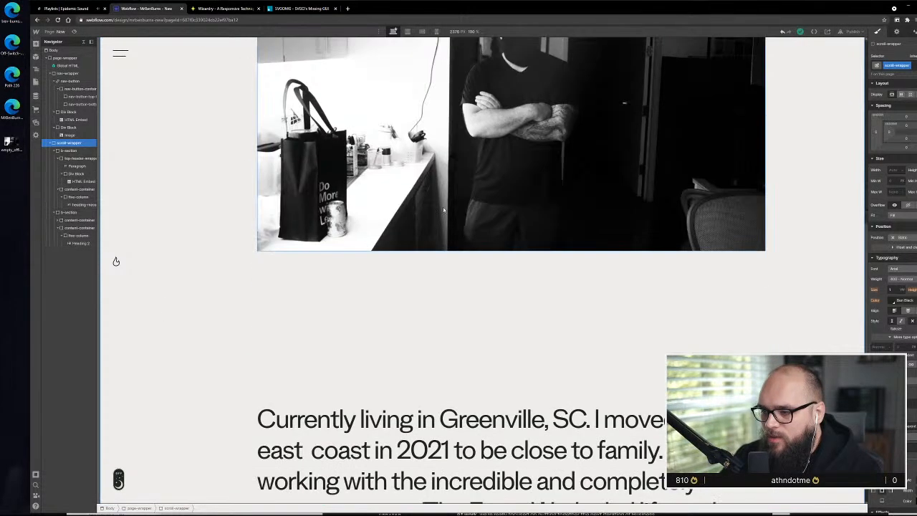
scroll(479, 242, "down", 1)
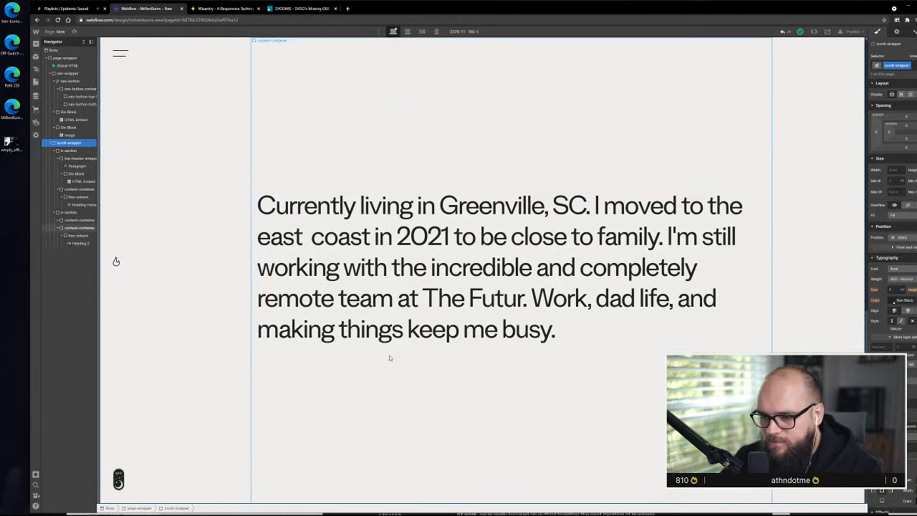
scroll(595, 236, "up", 3)
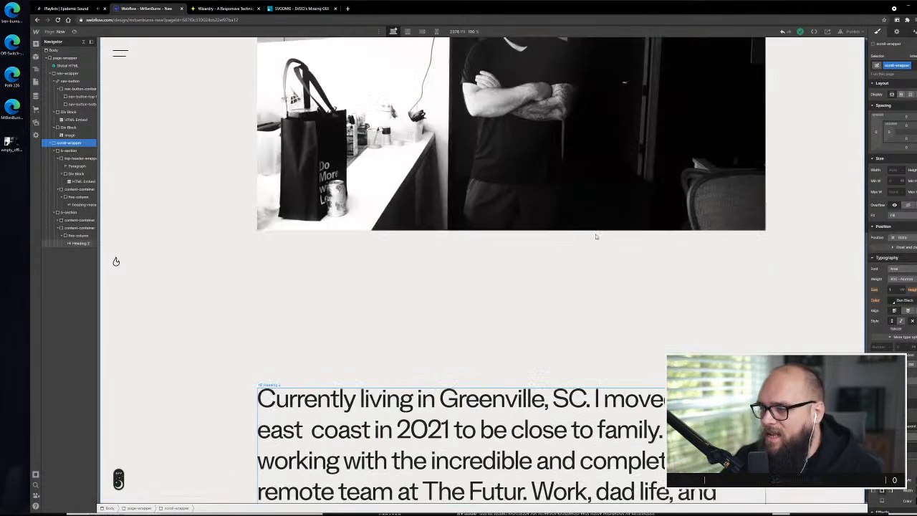
scroll(595, 237, "up", 5)
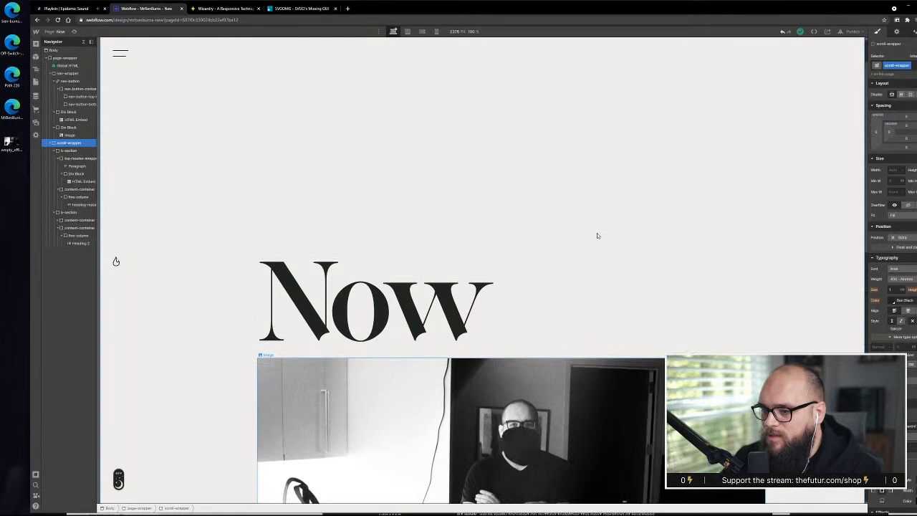
scroll(597, 235, "down", 8)
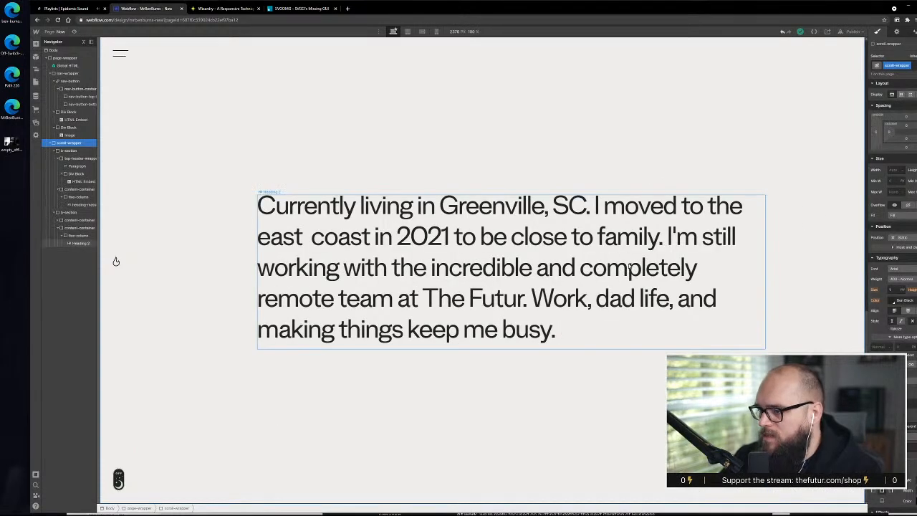
Switch to the XD design and select the team photo below the intro paragraph to check its size
key("alt+Tab")
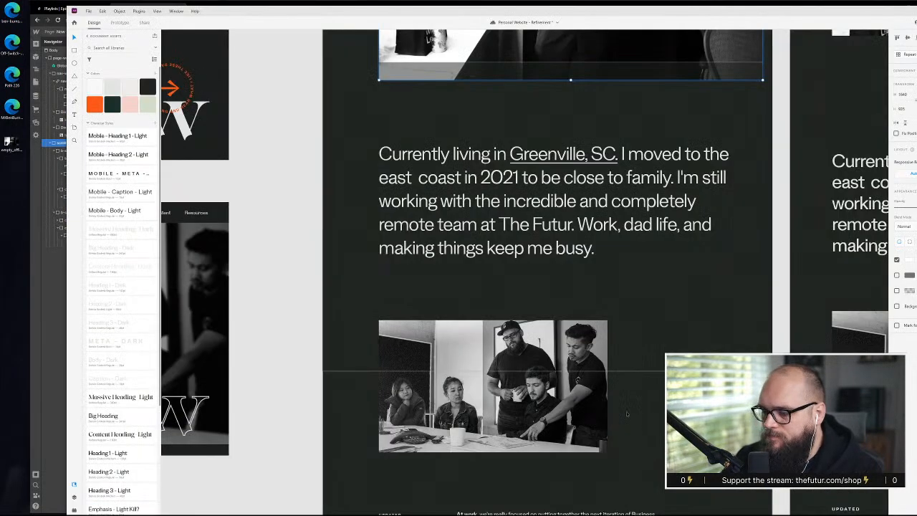
scroll(623, 392, "down", 5)
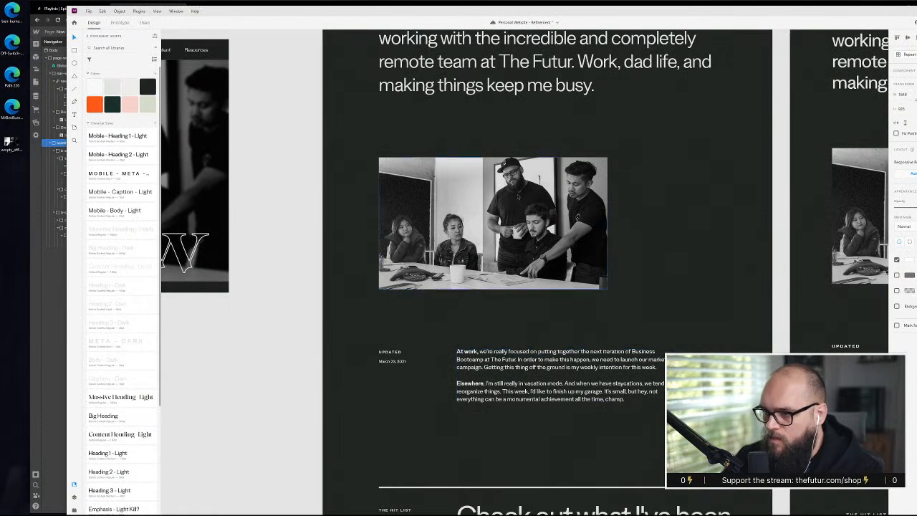
left_click(523, 185)
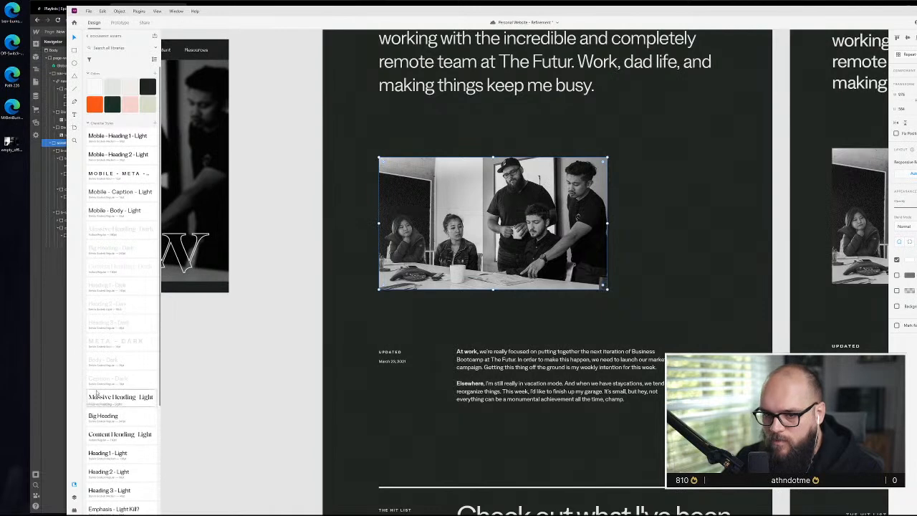
Back in Webflow, copy the large photo's content-container and paste it after the intro paragraph's container
left_click(55, 362)
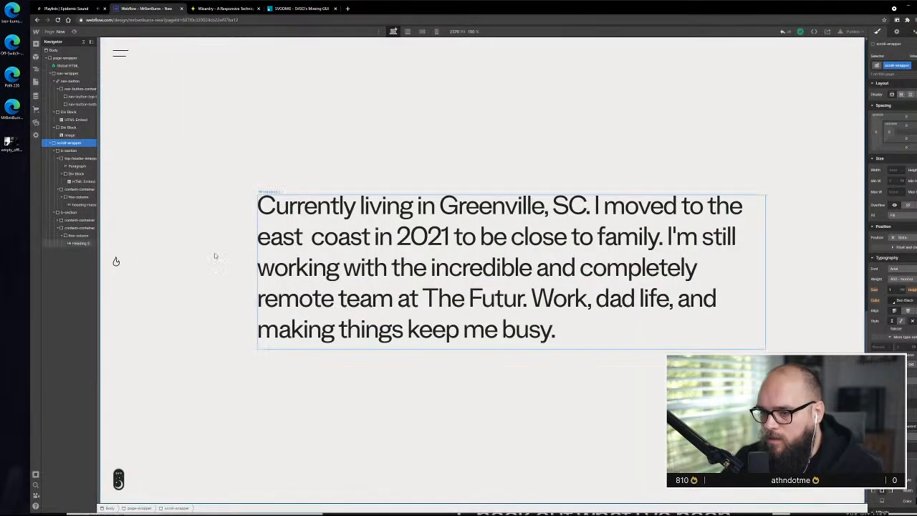
left_click(76, 220)
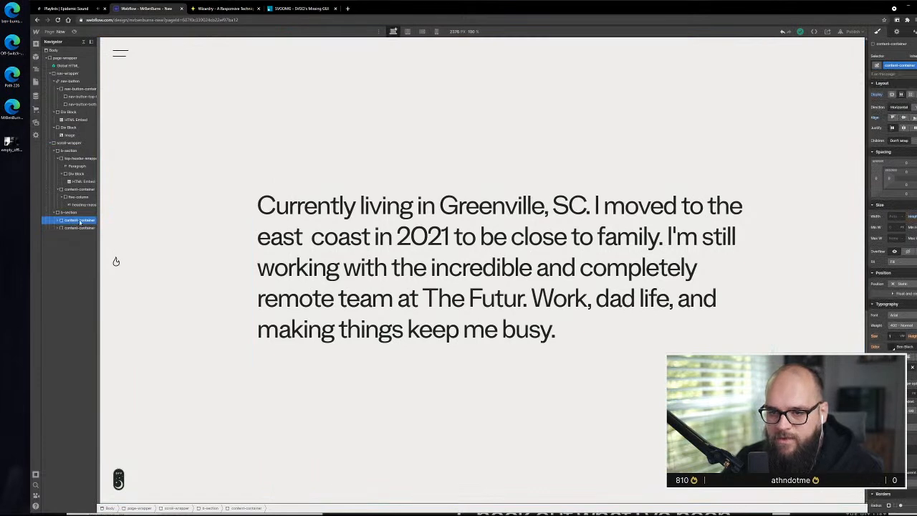
left_click(82, 229)
key("ctrl+v")
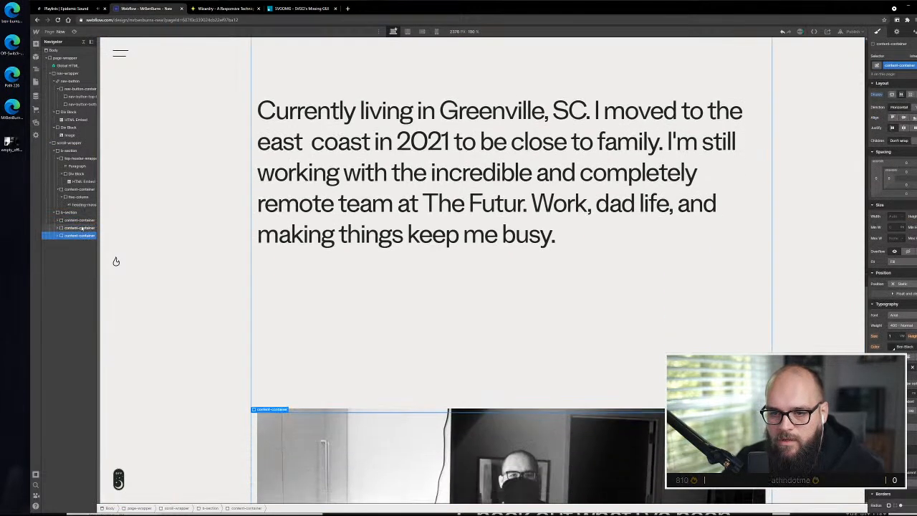
scroll(485, 332, "down", 3)
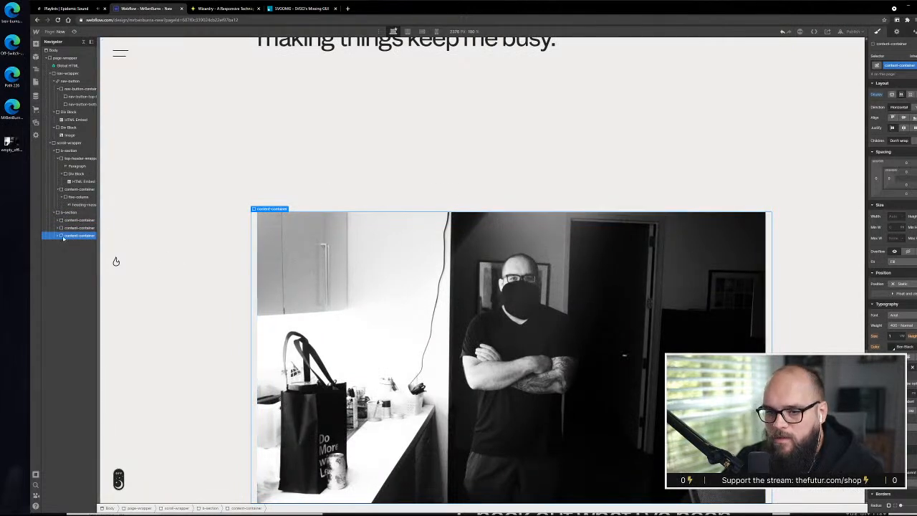
Select the column inside the pasted photo container and show the layout grid over the team photo in the XD design
left_click(57, 238)
left_click(68, 244)
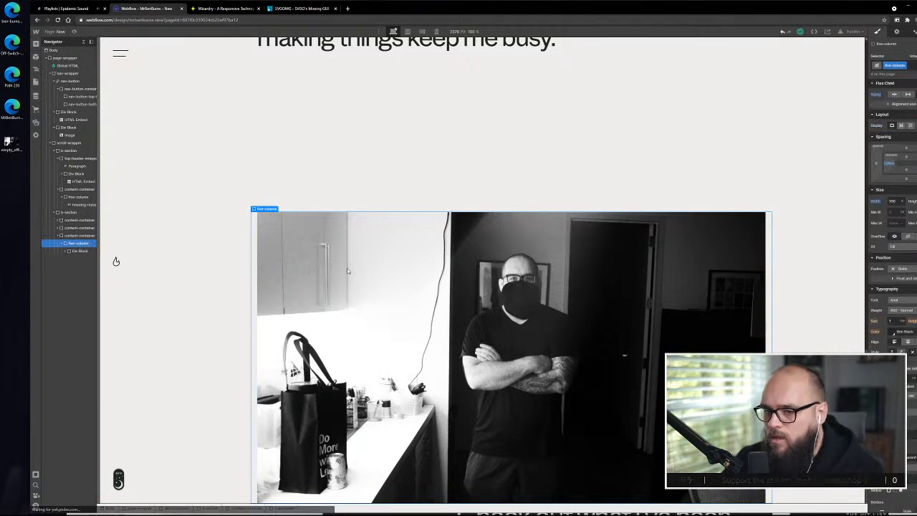
key("alt+Tab")
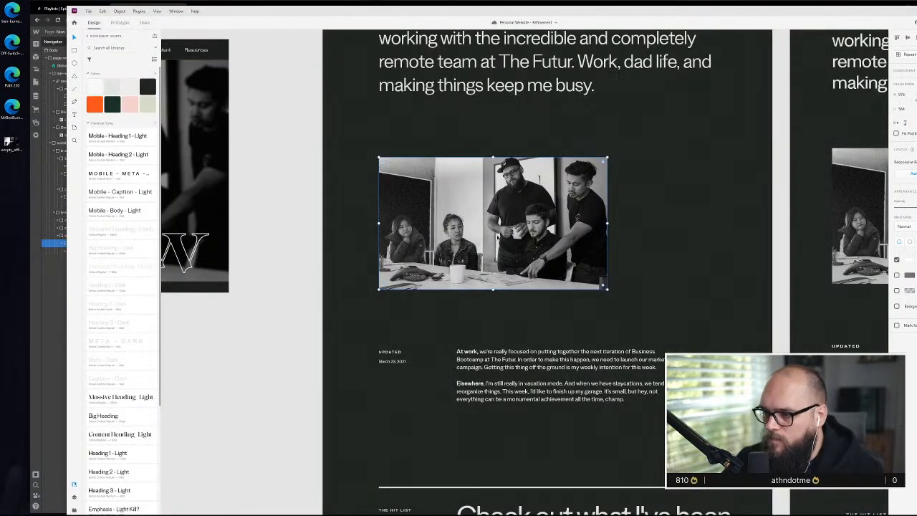
key("ctrl+shift+apostrophe")
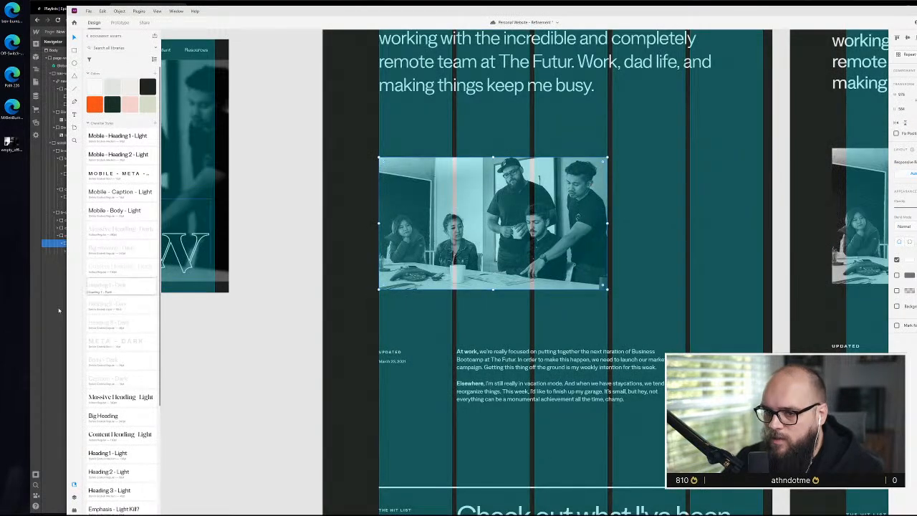
Return to Webflow and replace the pasted photo column's class with the existing three-column class
key("alt+Tab")
key("ctrl+Return")
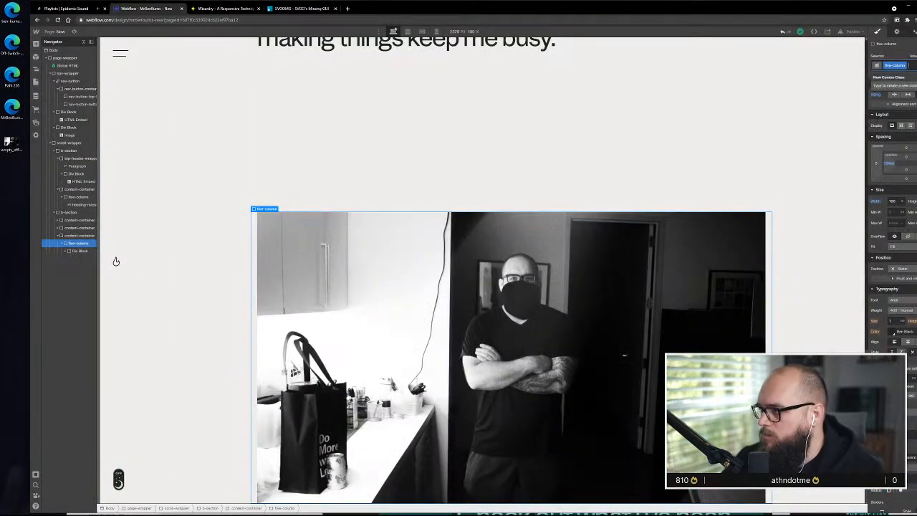
key("BackSpace")
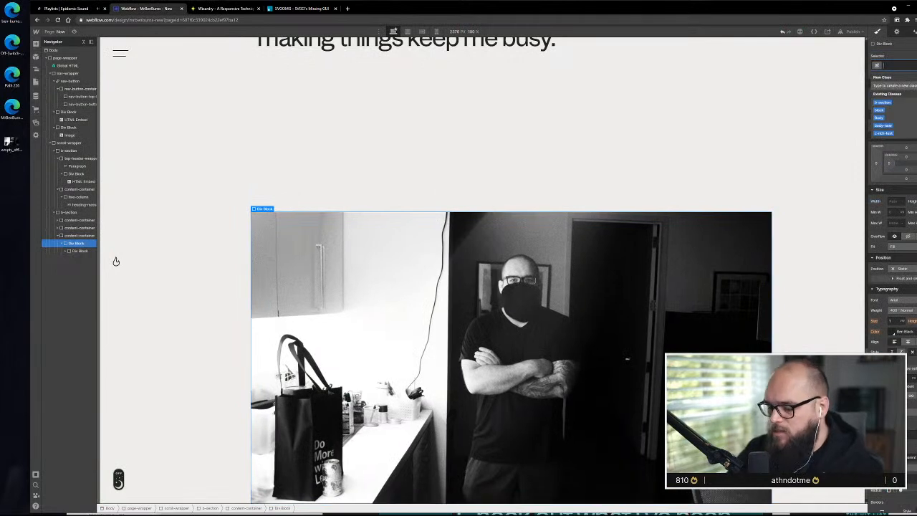
type("three-co")
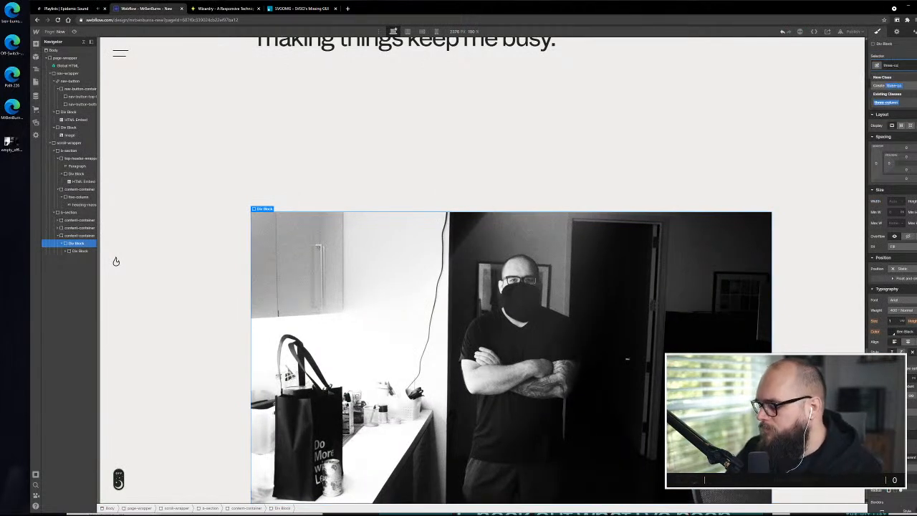
key("Down")
key("Return")
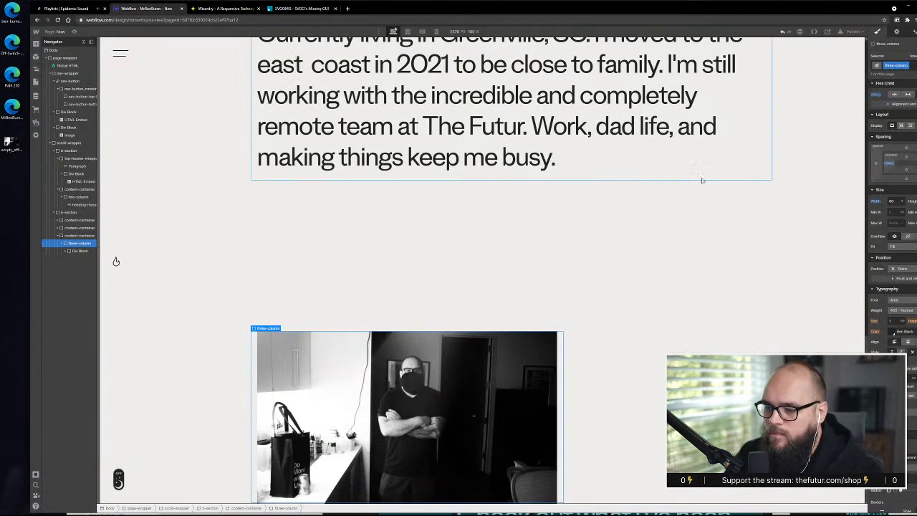
Select and collapse the pasted photo container and compare the narrower photo and its spacing with the XD design
left_click(658, 338)
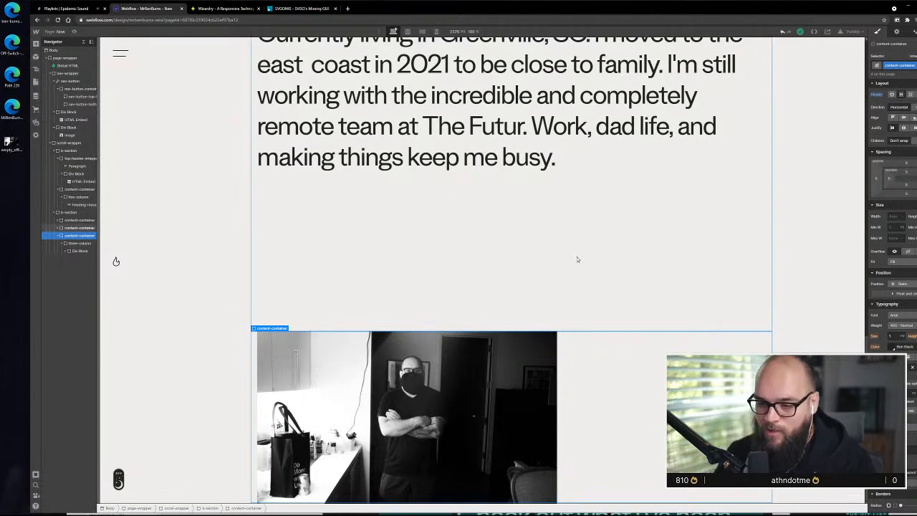
left_click(60, 237)
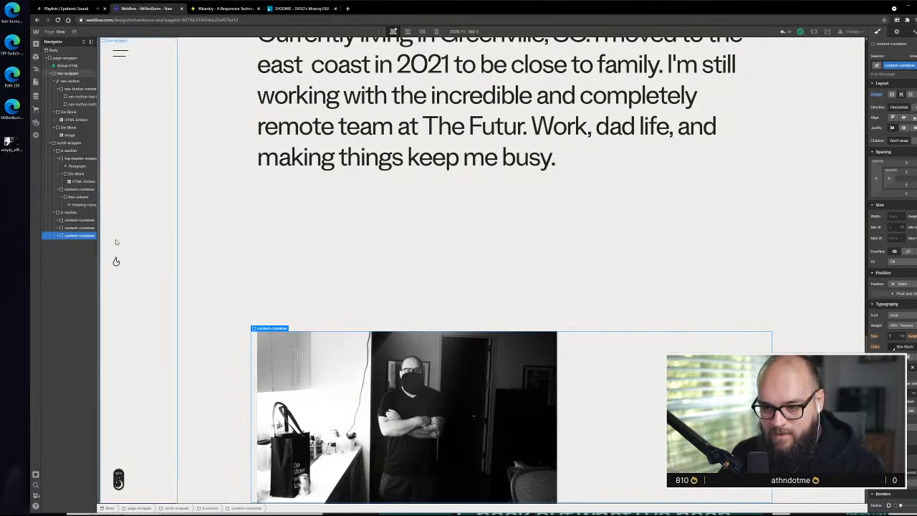
key("alt+Tab")
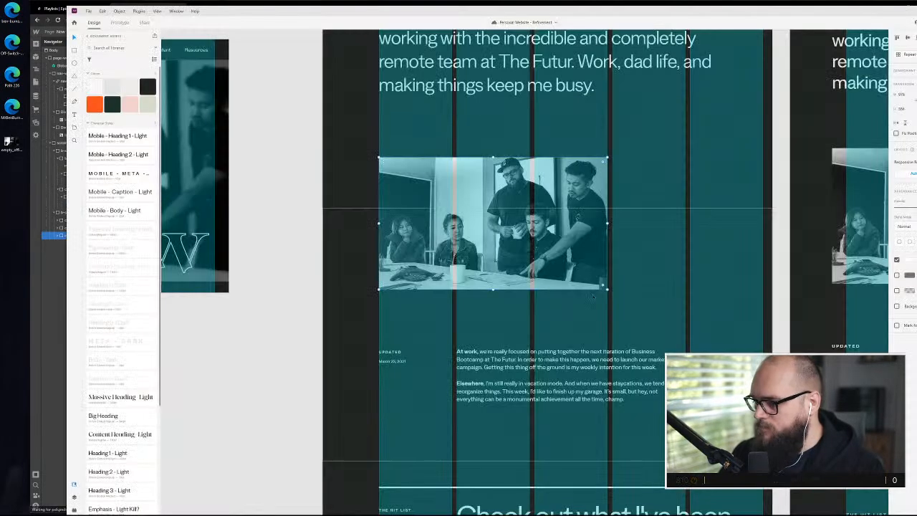
key("alt+Tab")
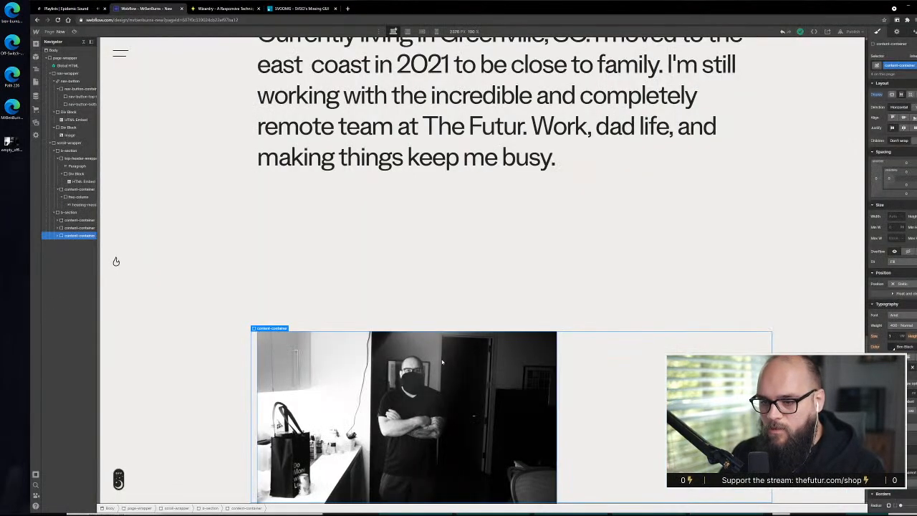
scroll(493, 344, "up", 3)
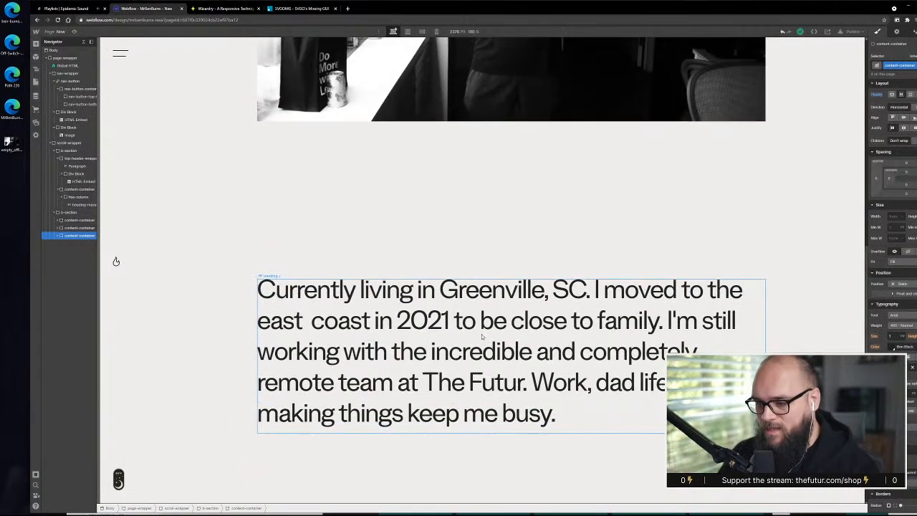
Review the spacing between the large photo, the intro paragraph and the narrower photo on the Now page
scroll(481, 337, "down", 3)
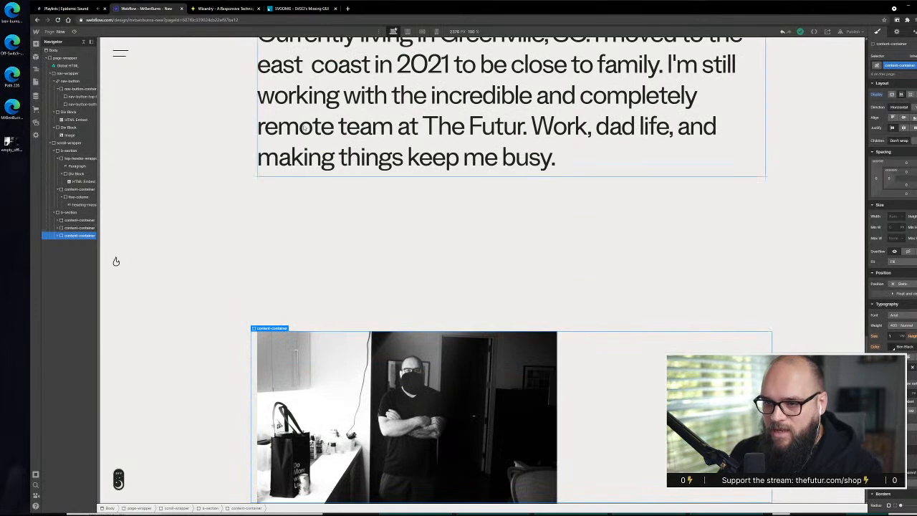
left_click(380, 302)
left_click(182, 297)
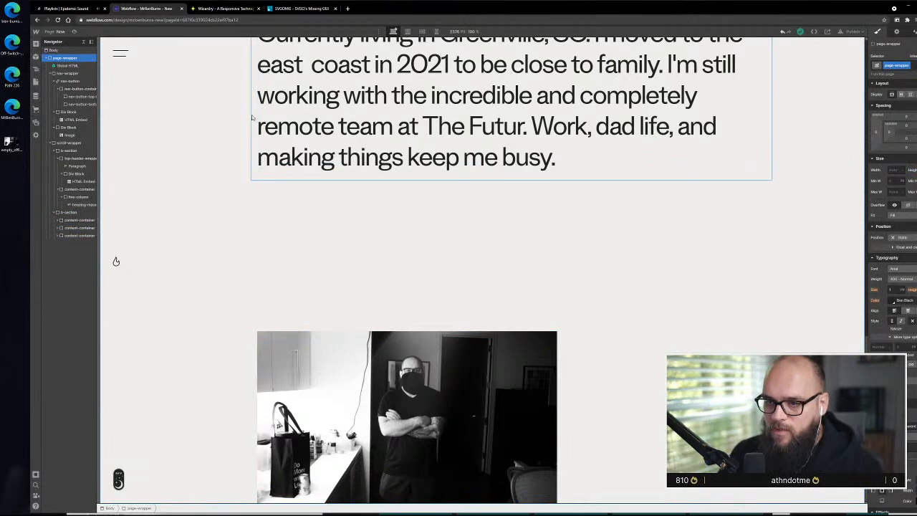
left_click_drag(260, 348, 271, 252)
scroll(281, 128, "up", 2)
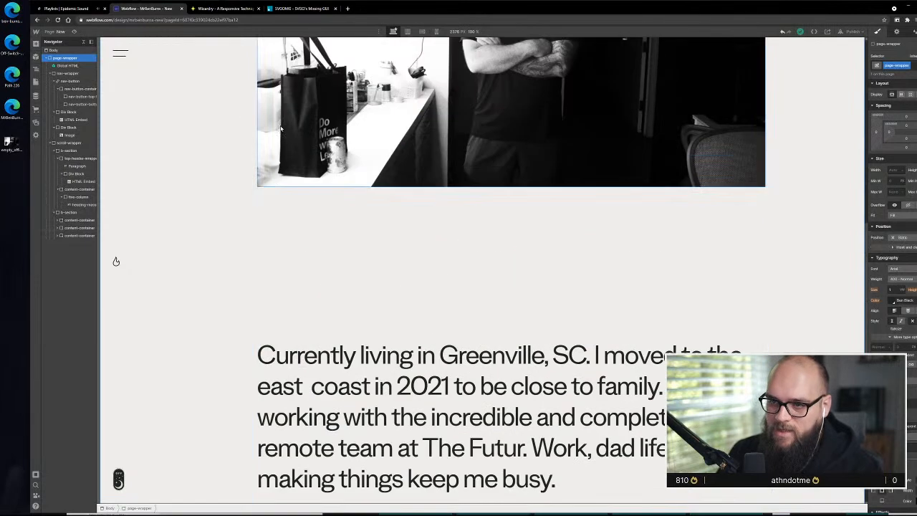
scroll(277, 160, "up", 7)
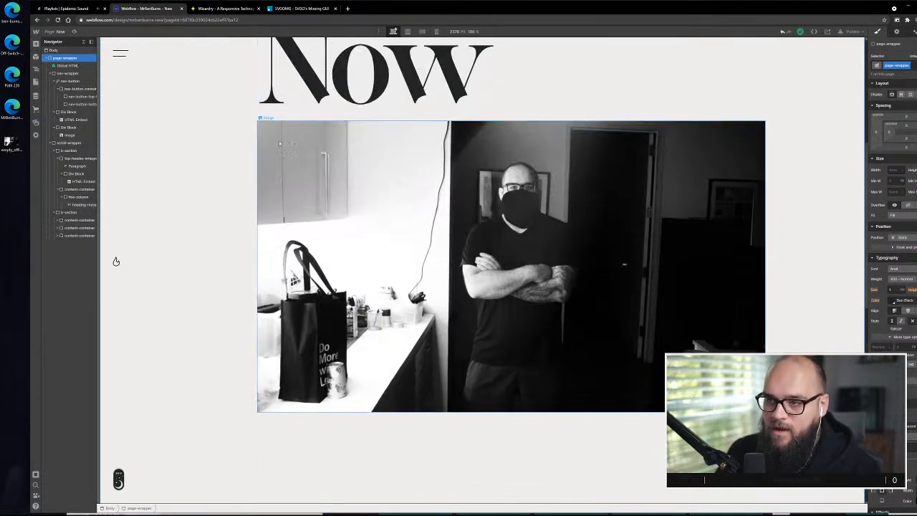
scroll(286, 136, "down", 7)
scroll(286, 137, "down", 10)
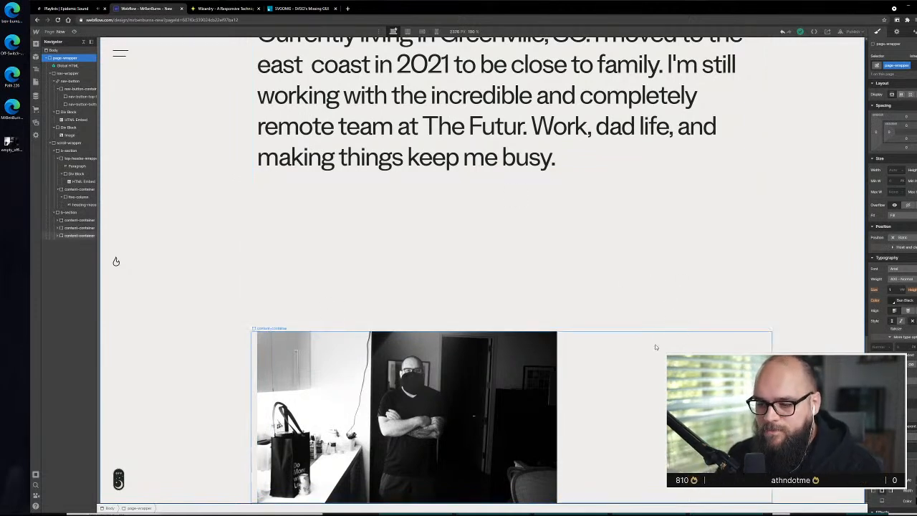
Copy the intro paragraph's full-height content-container and paste it after the three-column photo's container
left_click_drag(69, 228, 77, 241)
scroll(292, 382, "down", 10)
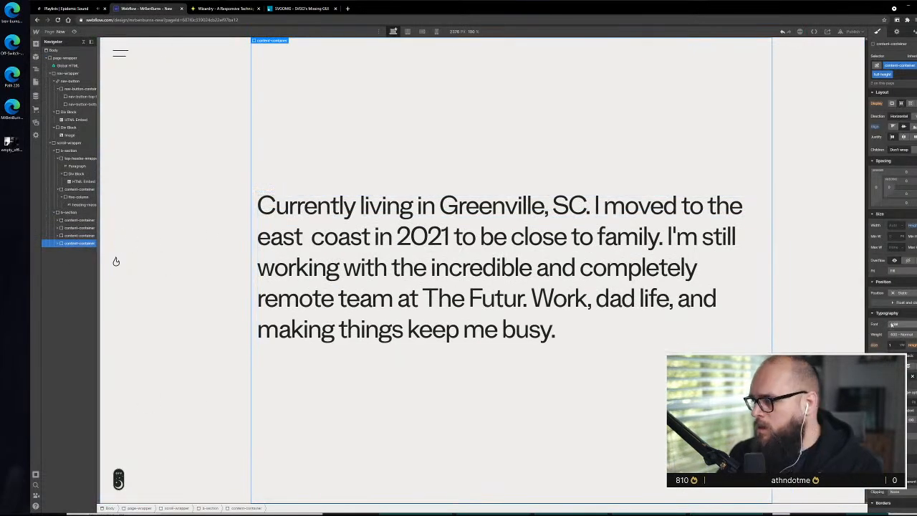
Switch to the XD design and copy the body text beginning "At work" next to the Updated label
key("alt+Tab")
scroll(404, 222, "down", 2)
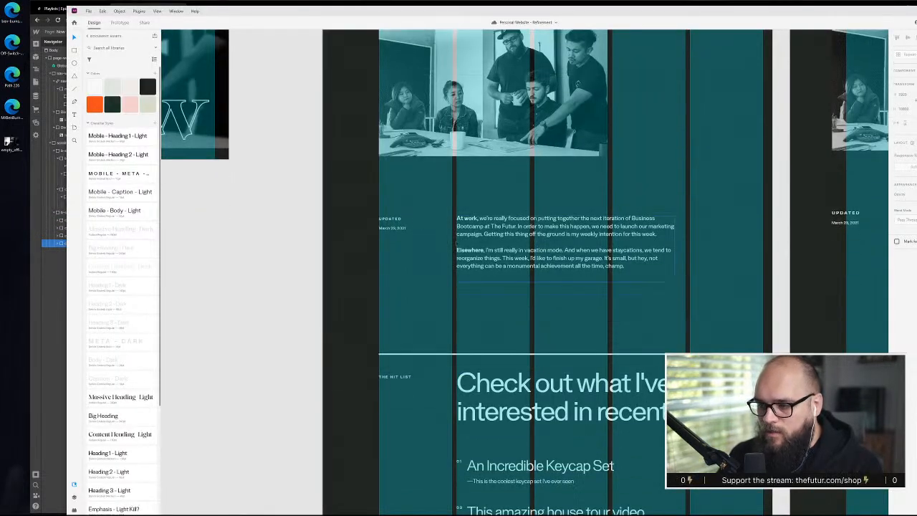
key("ctrl+shift+4")
key("ctrl+shift+4")
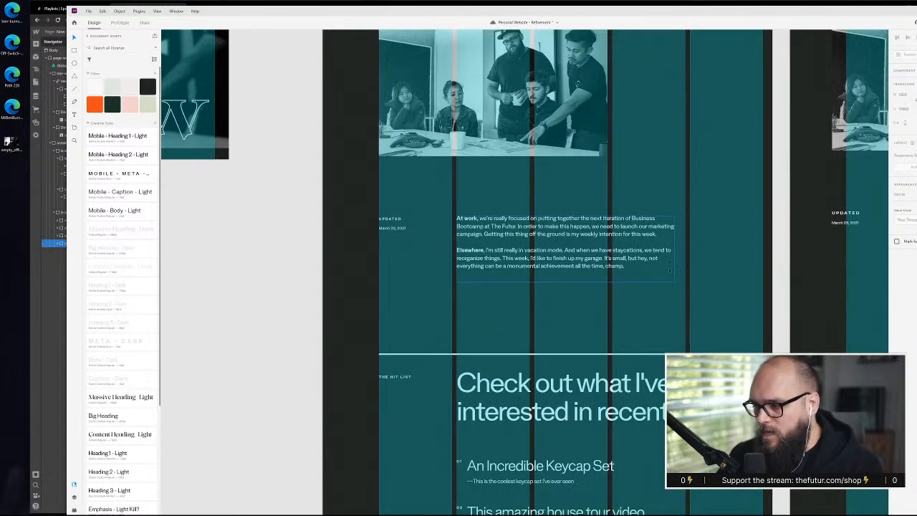
double_click(478, 218)
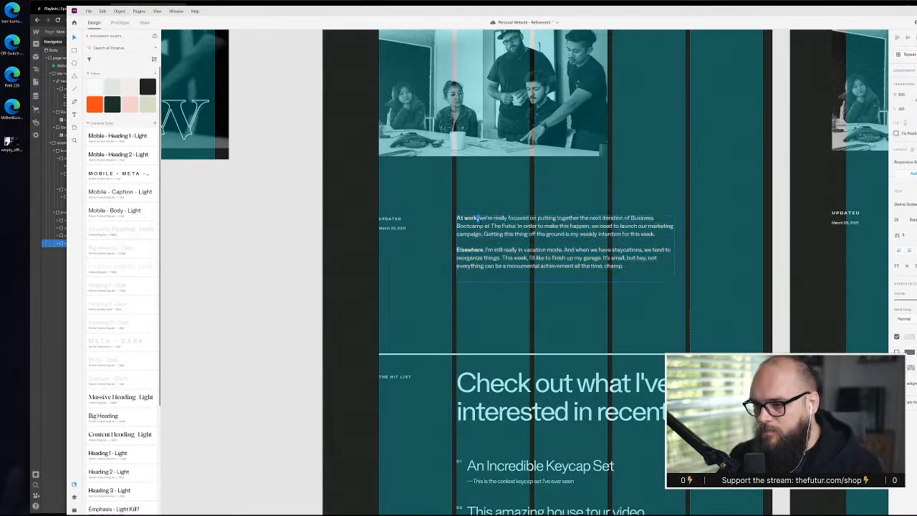
key("ctrl+a")
Return to Webflow and replace the five-column class in the pasted full-height container with the existing three-column class
key("alt+Tab")
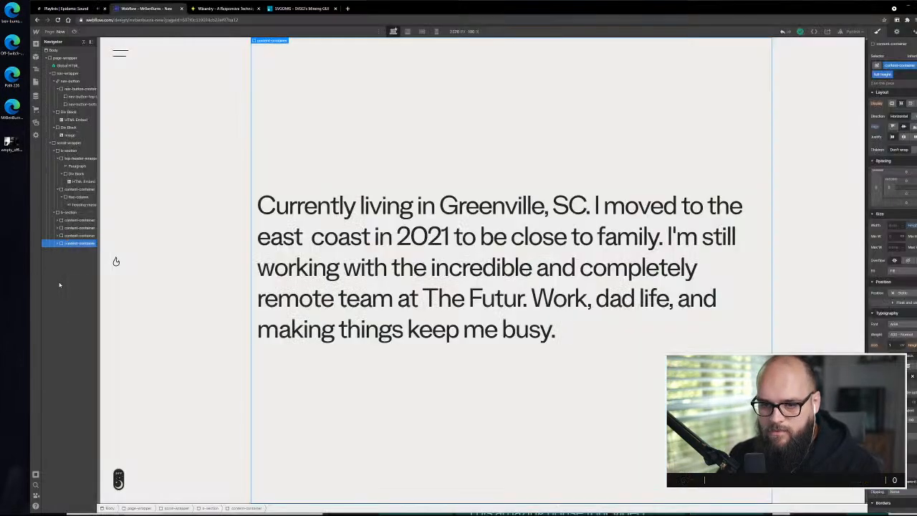
left_click(56, 245)
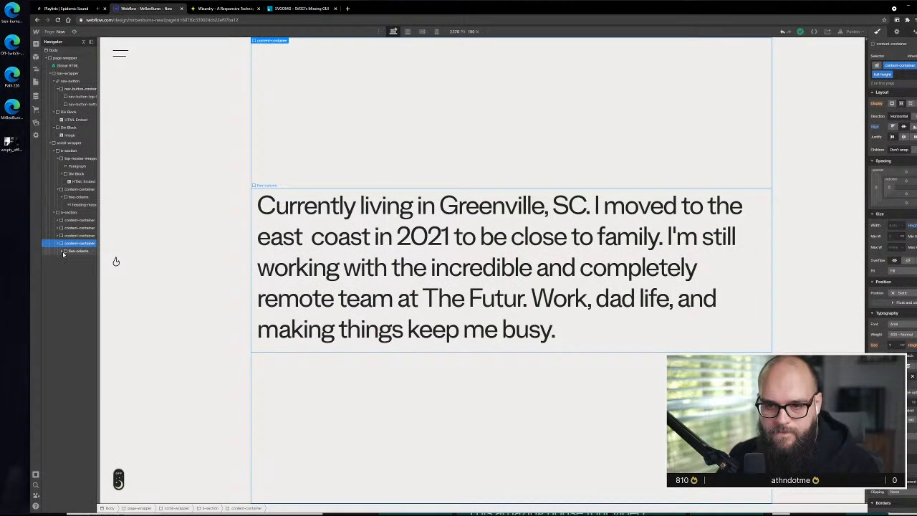
left_click(77, 251)
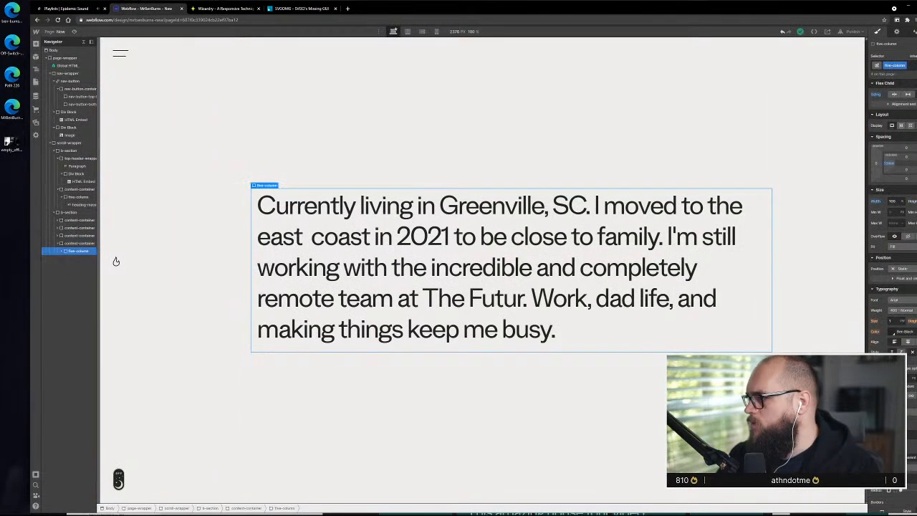
key("ctrl+Return")
key("BackSpace")
type("three")
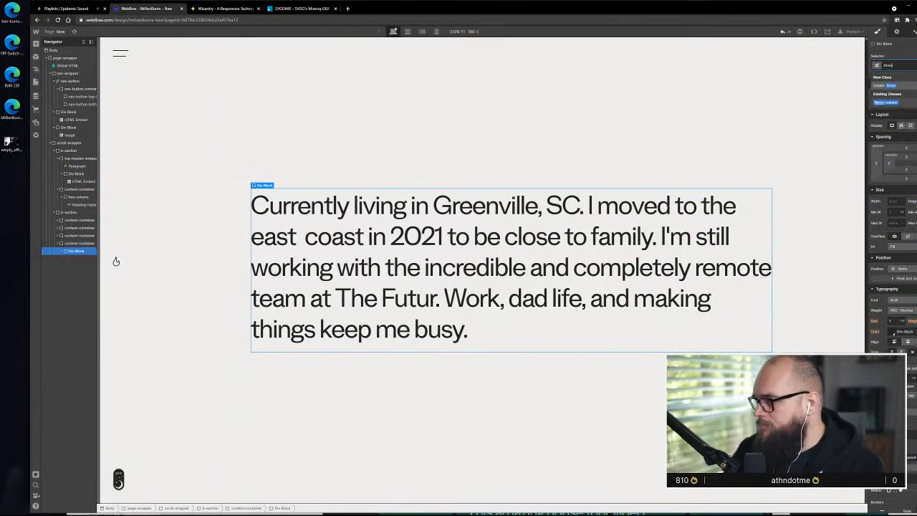
key("Return")
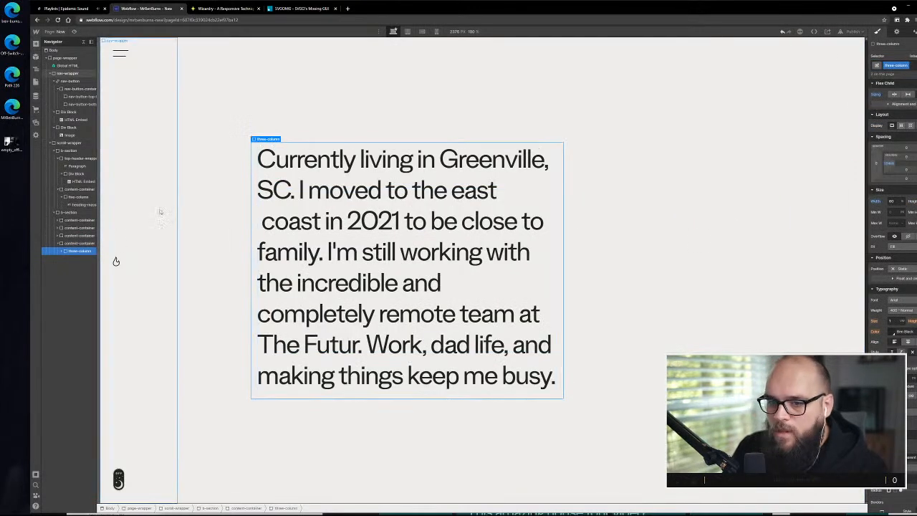
Add a div block before the three-column div in the pasted container and give it the existing one-column class
left_click(36, 44)
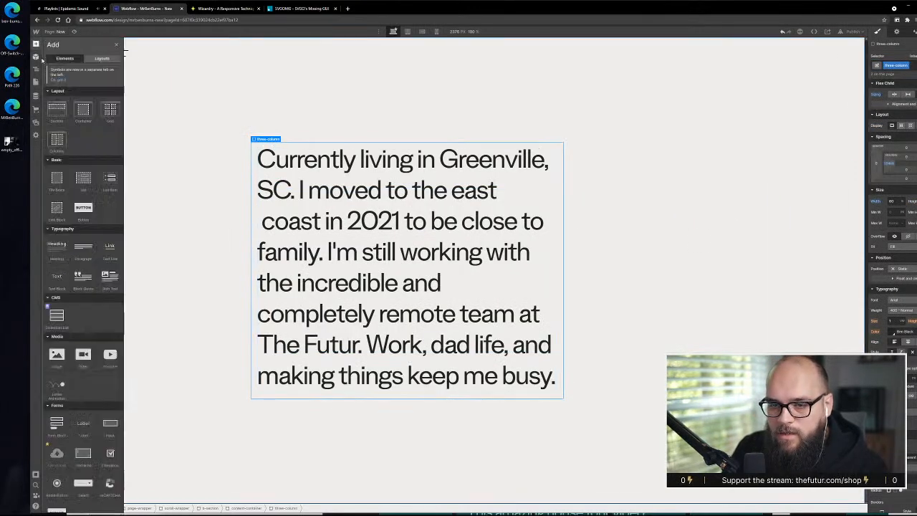
left_click_drag(57, 179, 116, 261)
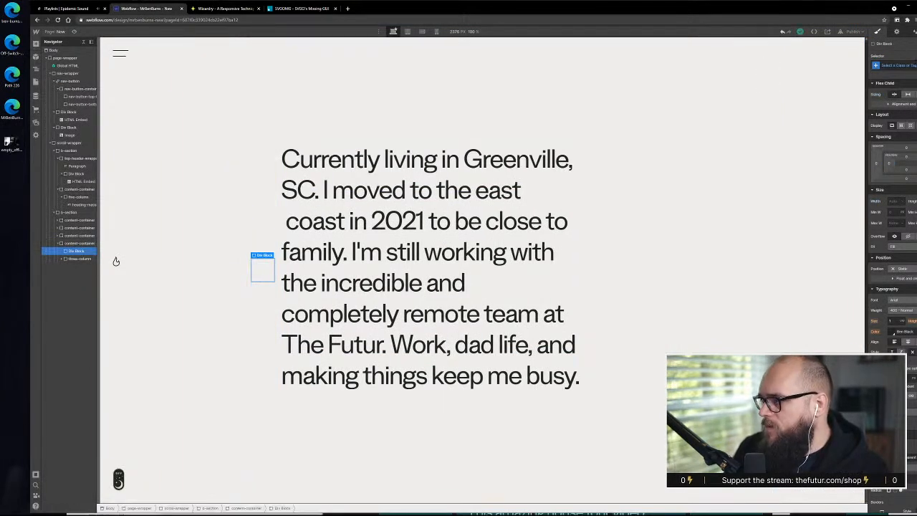
key("ctrl+Return")
type("one-col")
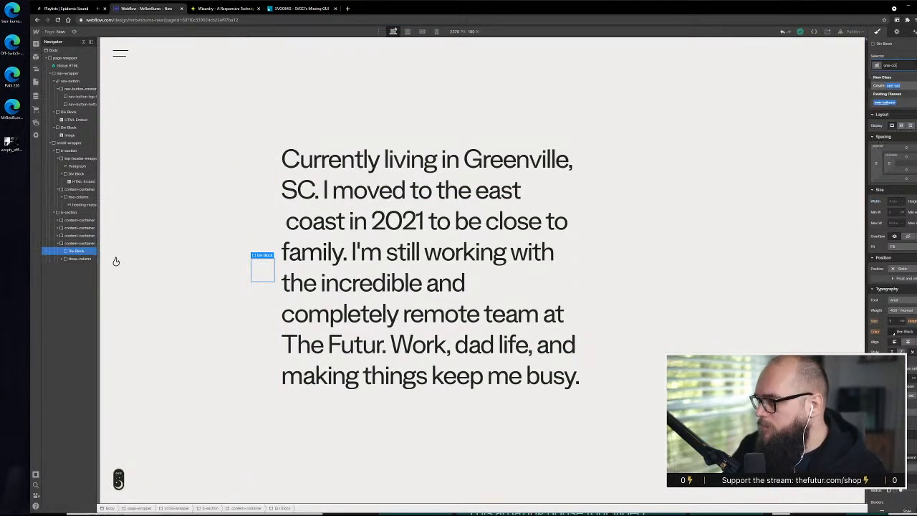
left_click(895, 105)
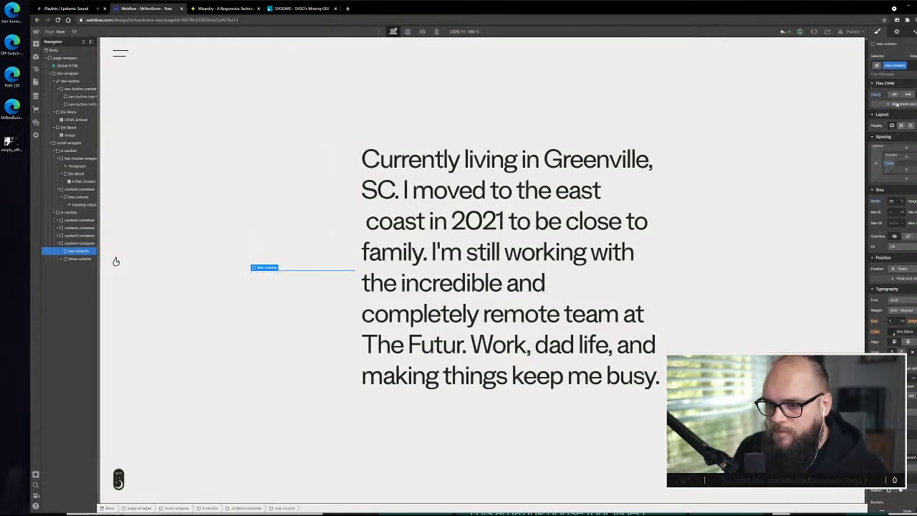
Delete the large heading inside the pasted container's three-column div
left_click(466, 206)
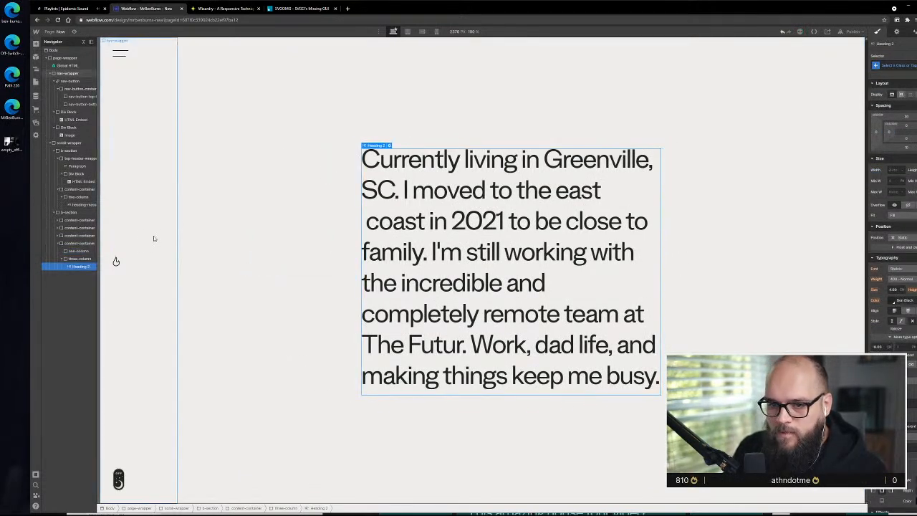
left_click(80, 259)
left_click(81, 266)
key("Delete")
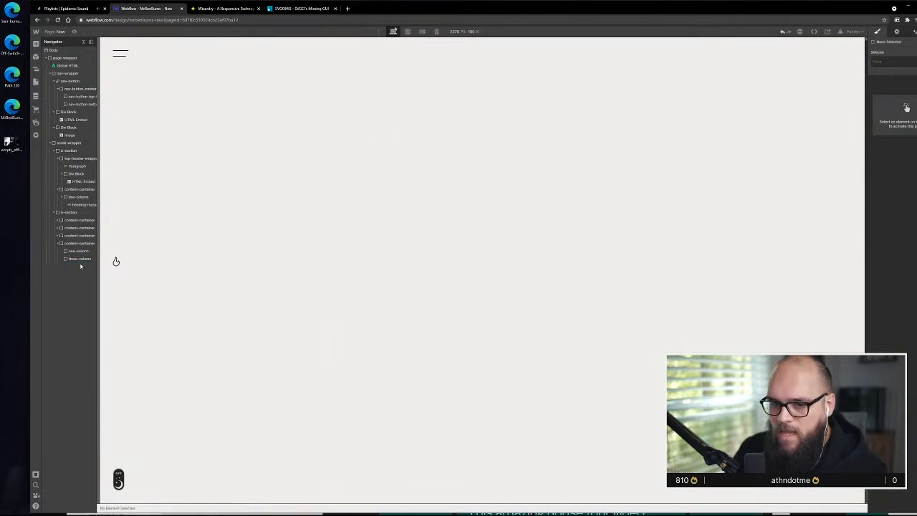
Place a paragraph element inside the empty three-column div and duplicate it
left_click(36, 83)
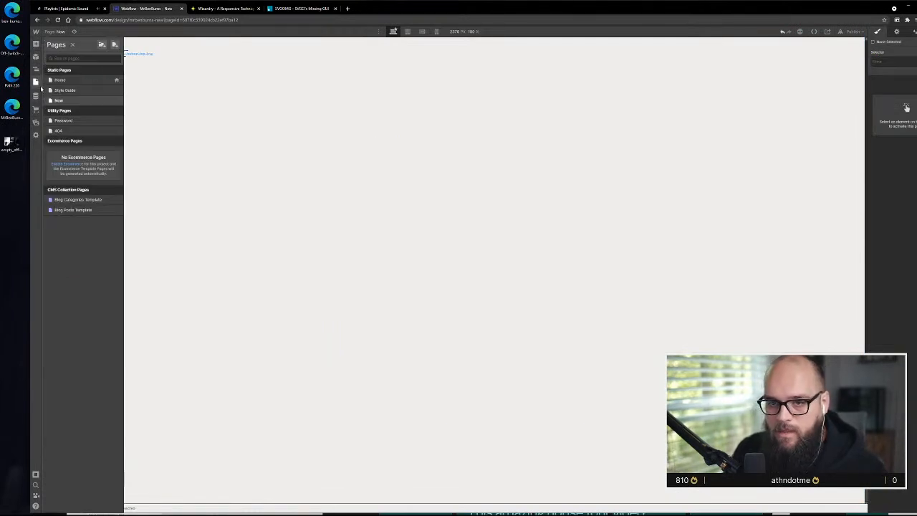
key("a")
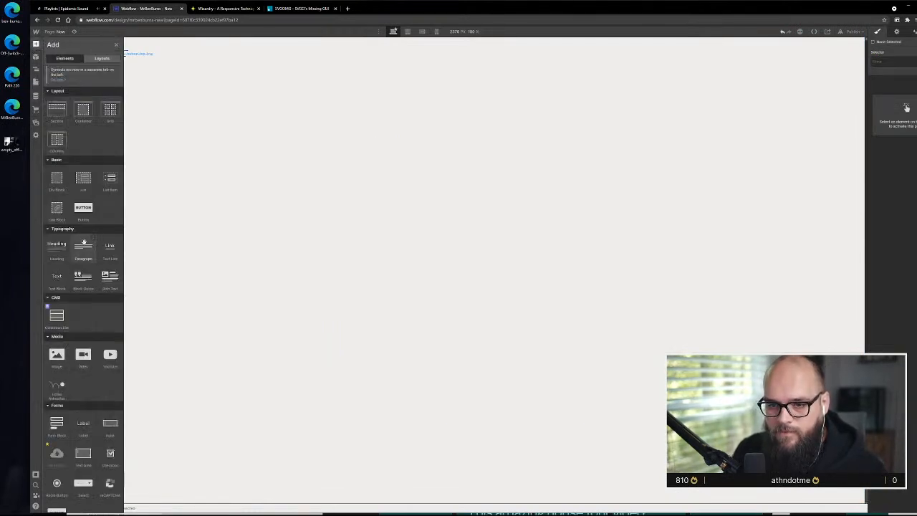
left_click_drag(83, 246, 77, 272)
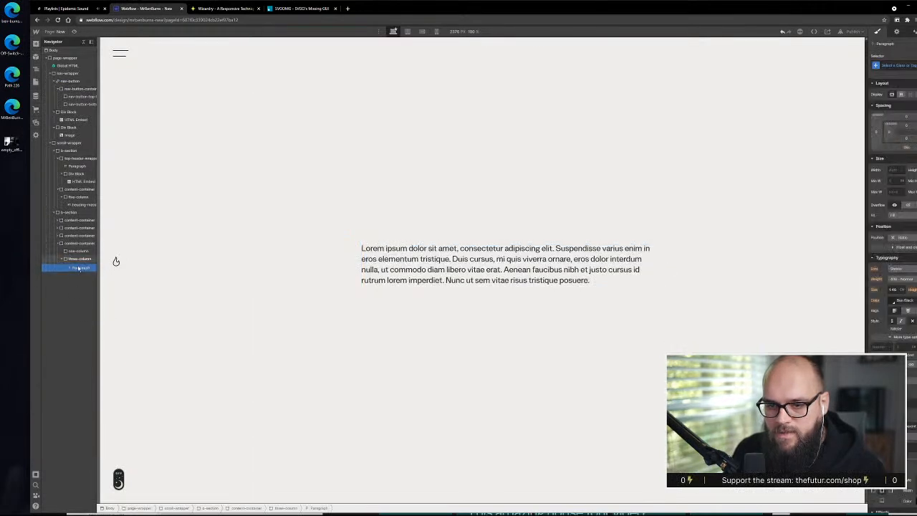
key("ctrl+d")
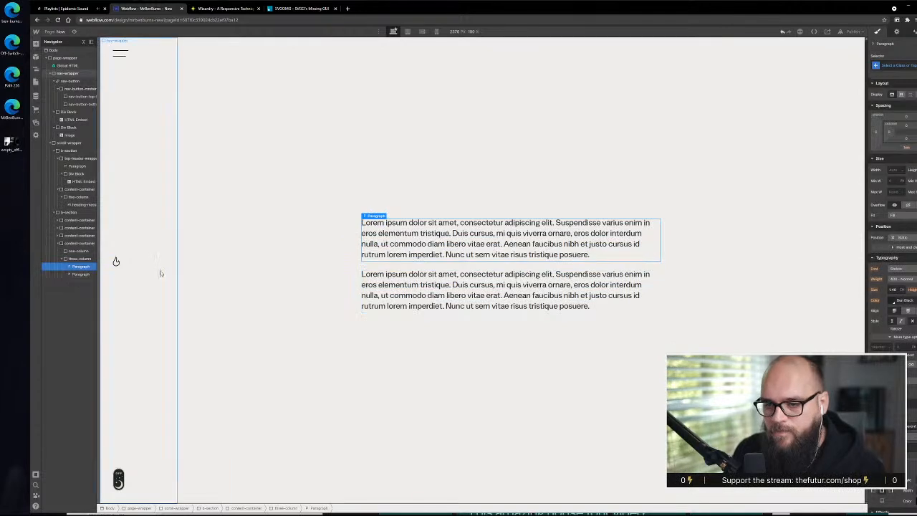
Replace the first paragraph's placeholder with the copied XD text and cut out the passage starting at "Elsewhere"
double_click(414, 234)
key("ctrl+a")
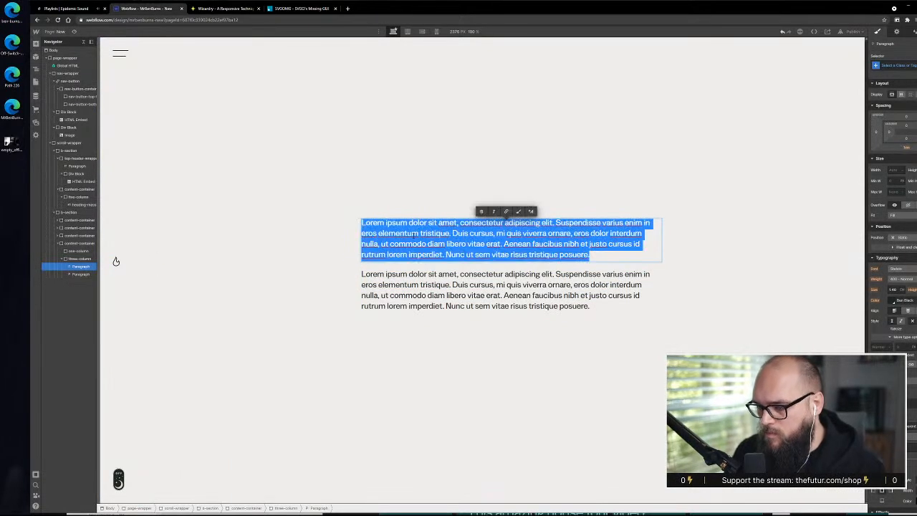
type("At work, we're really focused on putting together the next iteration of Business Bootcamp at The Futur. In order to make this happen, we need to launch our marketing campaign. Getting this thing off the ground is my weekly intention for this week.Elsewhere, I'm still really in vacation mode. And when we have staycations, we tend to reorganize things. This week, I'd like to finish up my garage. It's small, but hey, not everything can be a monumental achievement all the time, champ.")
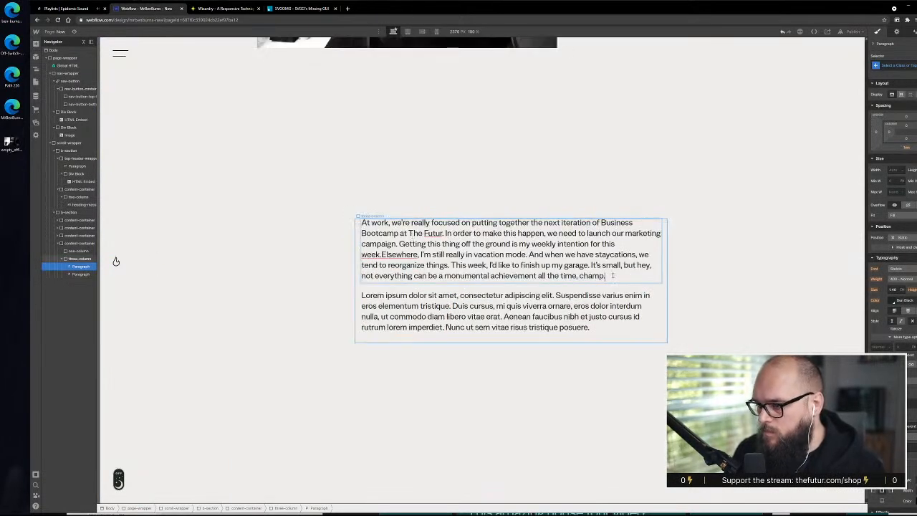
left_click_drag(612, 276, 381, 255)
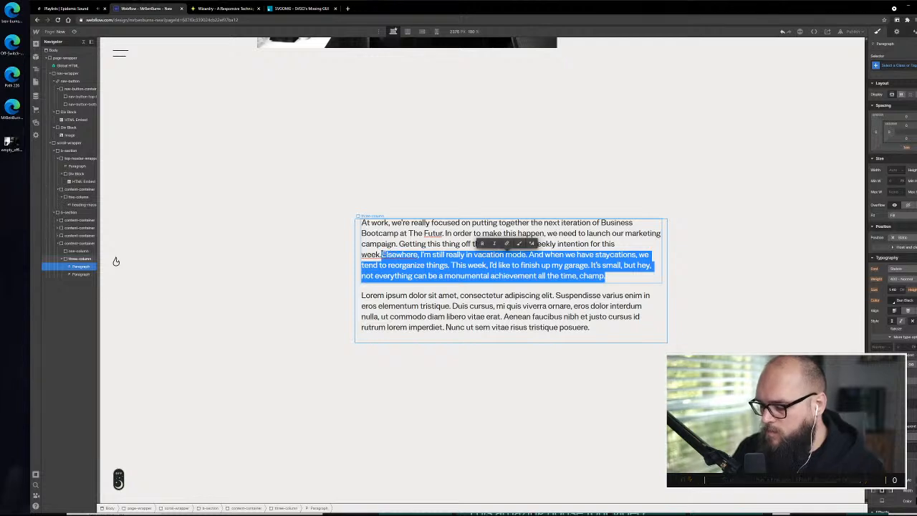
key("BackSpace")
Replace the second paragraph's placeholder with the cut "Elsewhere" passage and select the surrounding content-container
double_click(420, 268)
key("ctrl+a")
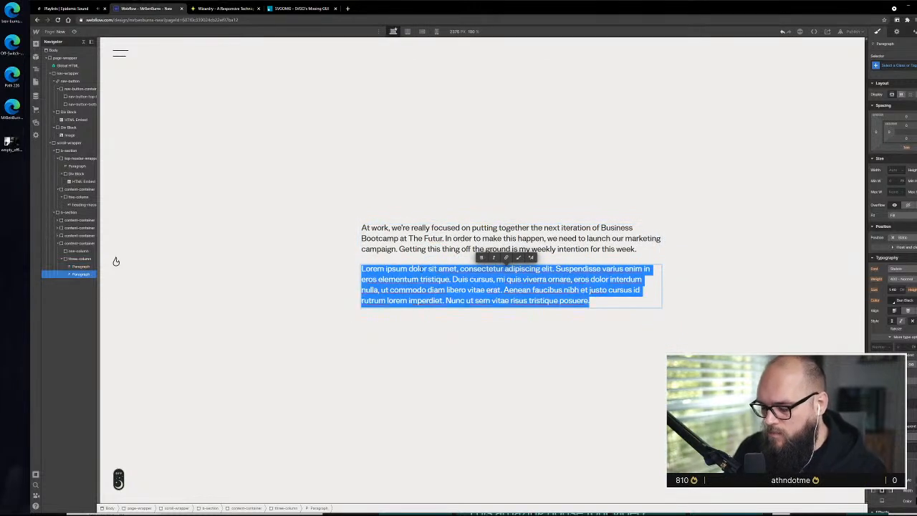
type("Elsewhere, I'm still really in vacation mode. And when we have staycations, we tend to reorganize things. This week, I'd like to finish up my garage. It's small, but hey, not everything can be a monumental achievement all the time. champ.")
left_click(503, 419)
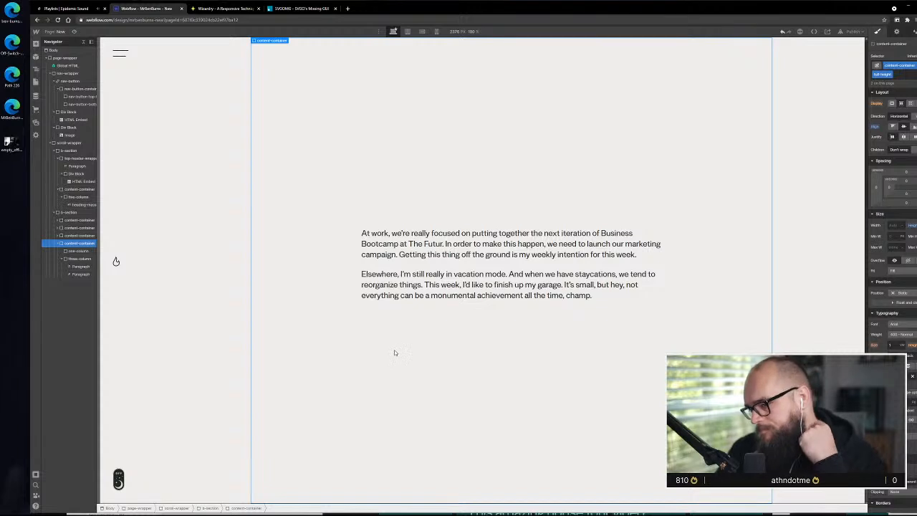
Check the new text section's spacing below the photo, inspect its columns and paragraphs, and select the empty one-column div
scroll(420, 236, "up", 2)
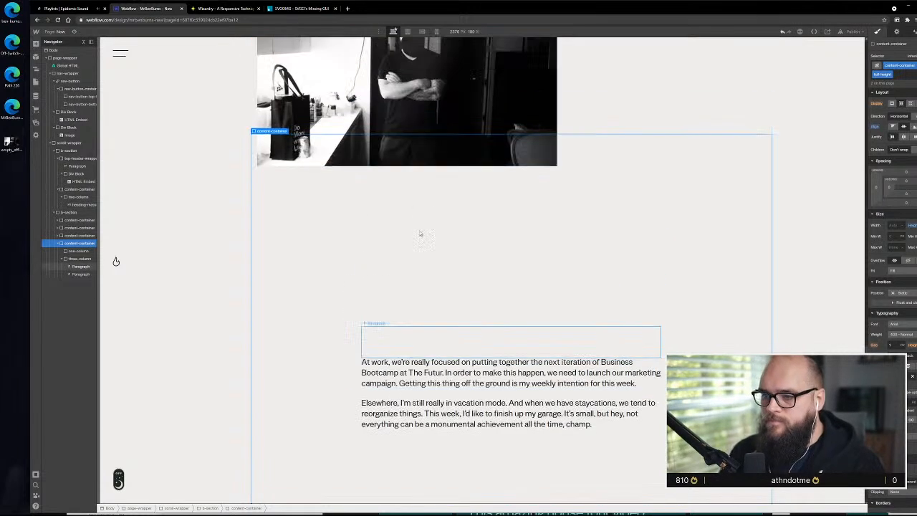
scroll(430, 232, "down", 1)
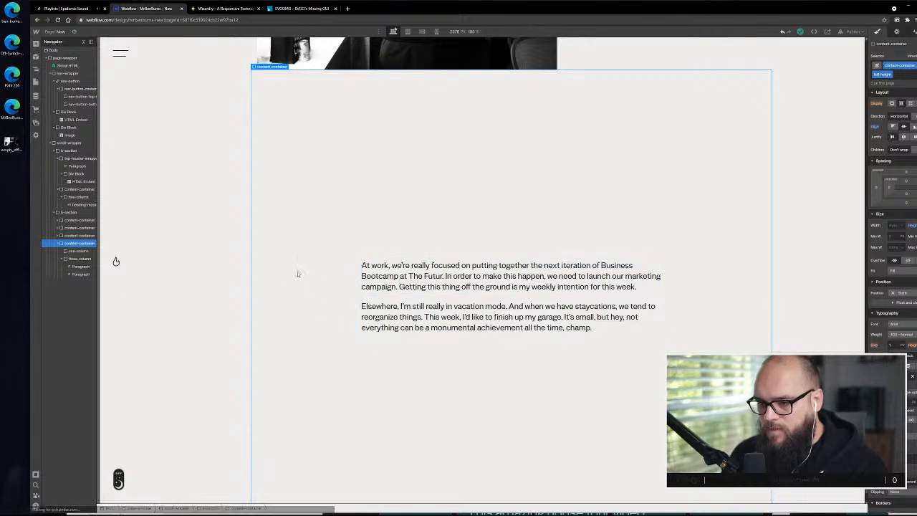
left_click(68, 252)
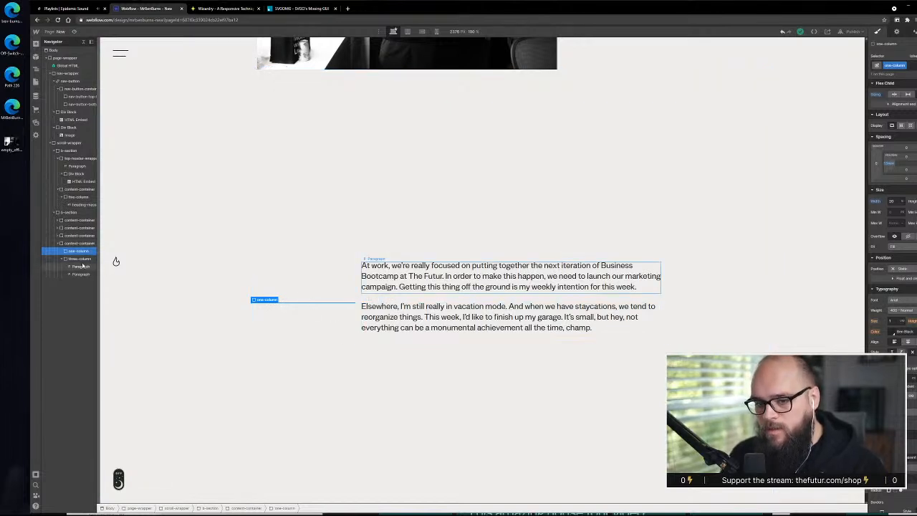
left_click(471, 264)
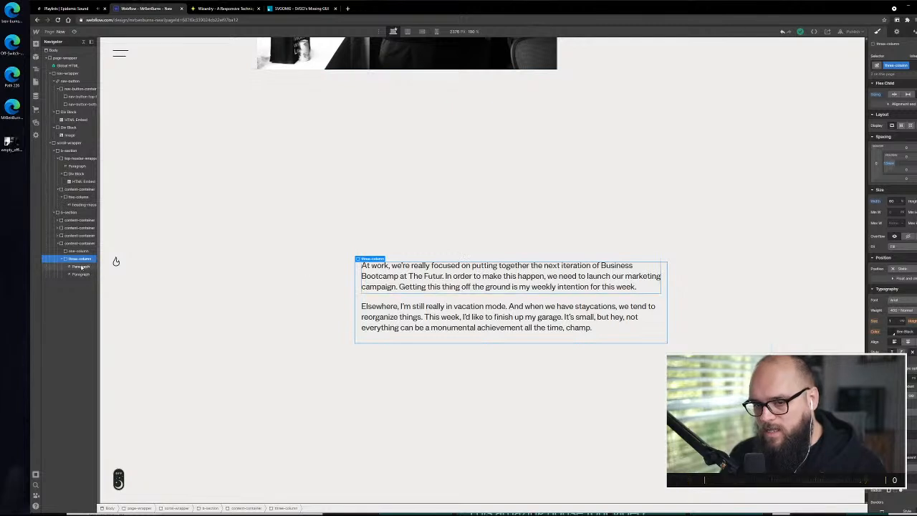
left_click(80, 267)
left_click(81, 274)
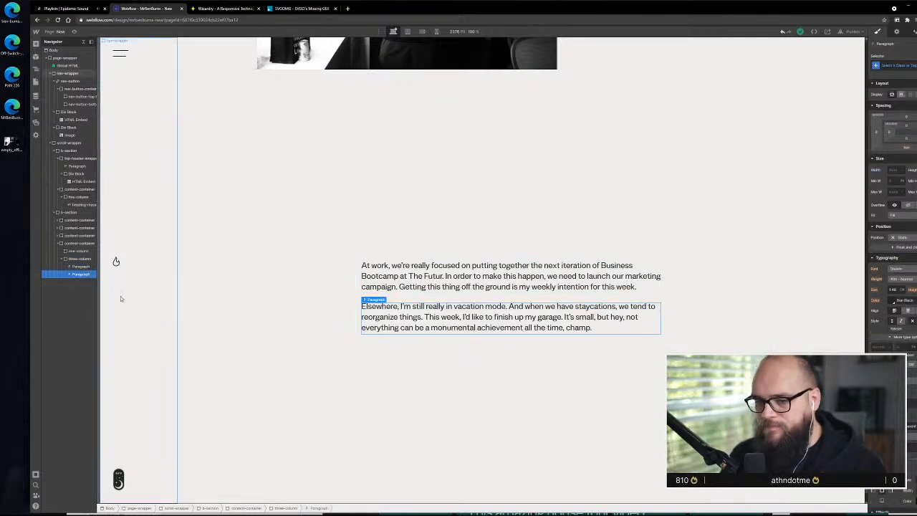
left_click(83, 252)
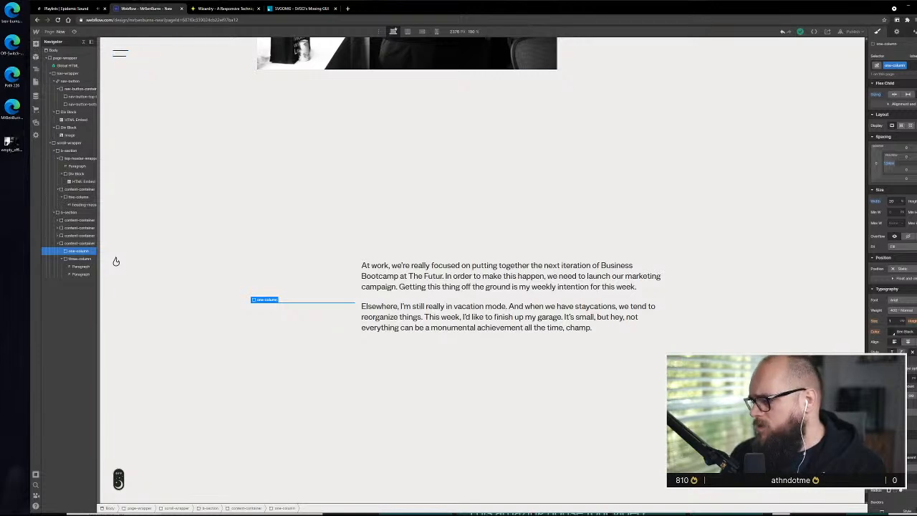
Check the Updated label and its date in the XD design, then place two text blocks inside Webflow's empty one-column div
key("alt+Tab")
left_click(399, 224)
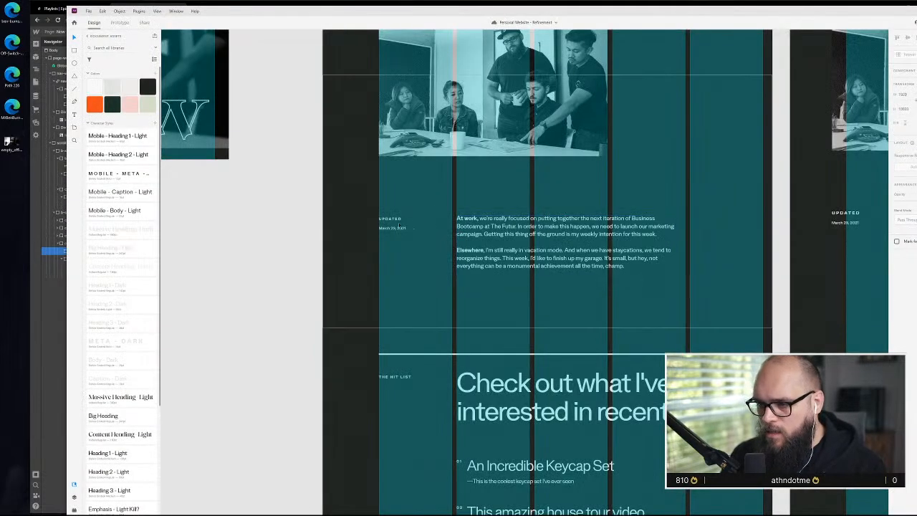
scroll(399, 223, "up", 5)
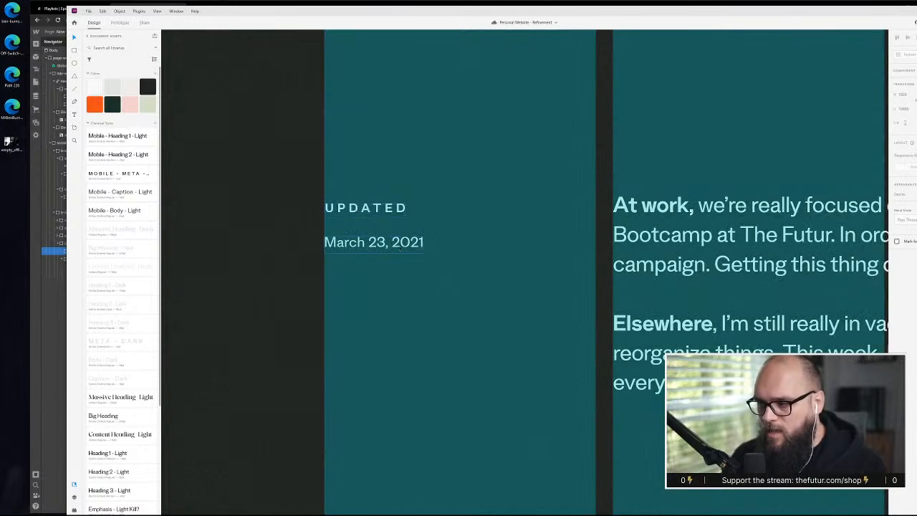
key("alt+Tab")
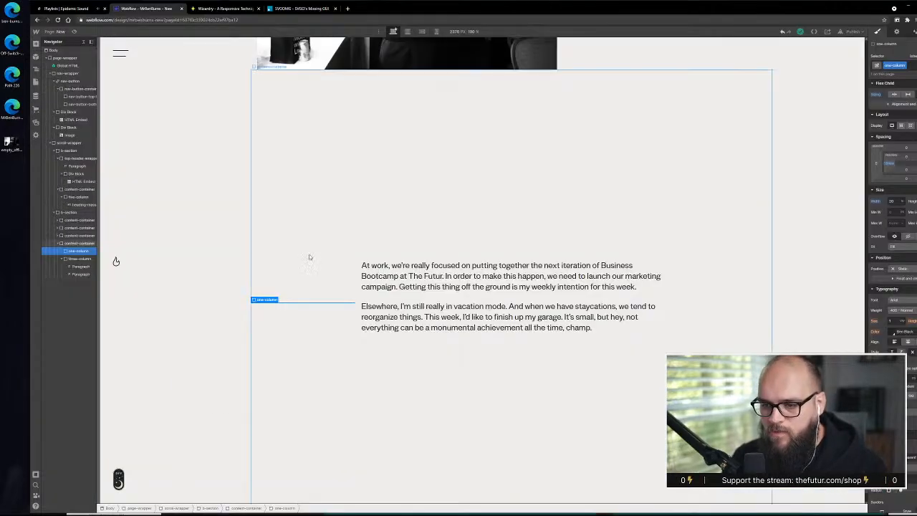
left_click(36, 44)
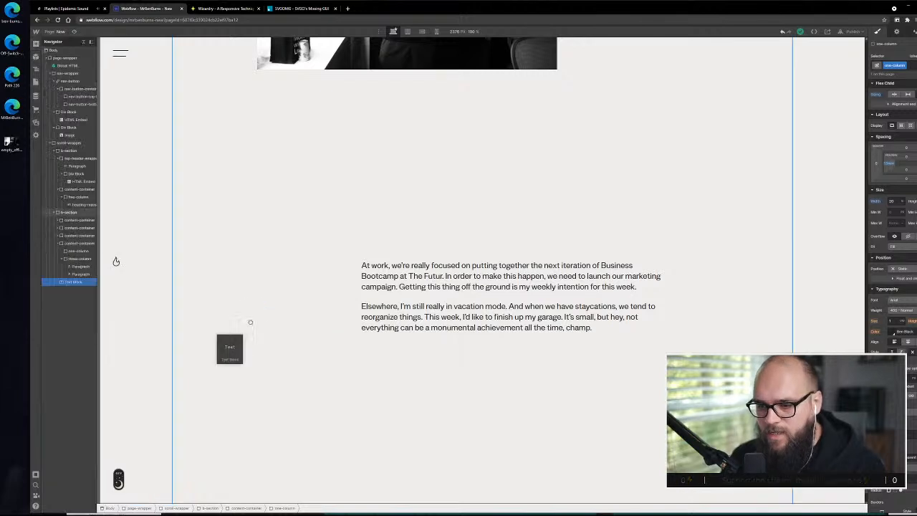
left_click_drag(57, 275, 116, 261)
left_click_drag(96, 294, 83, 260)
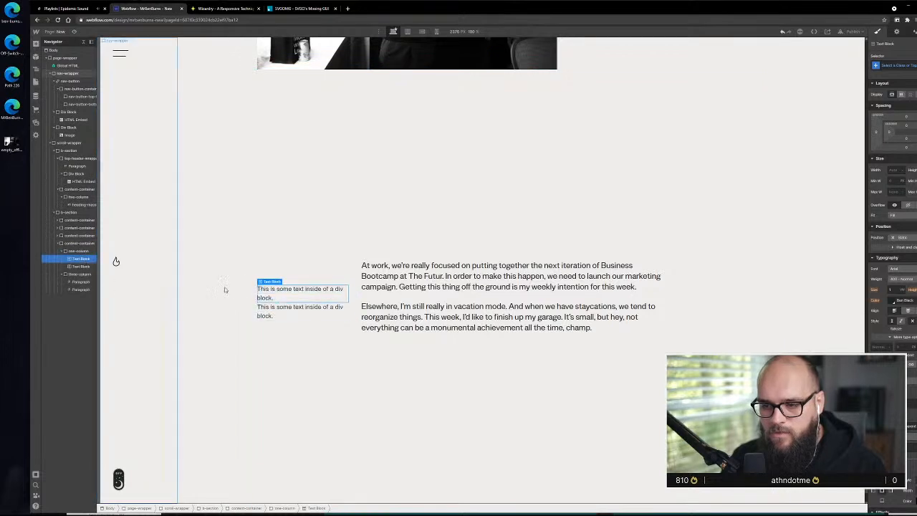
Apply the existing meta class to the first text block and replace its placeholder with "Updated"
left_click(899, 65)
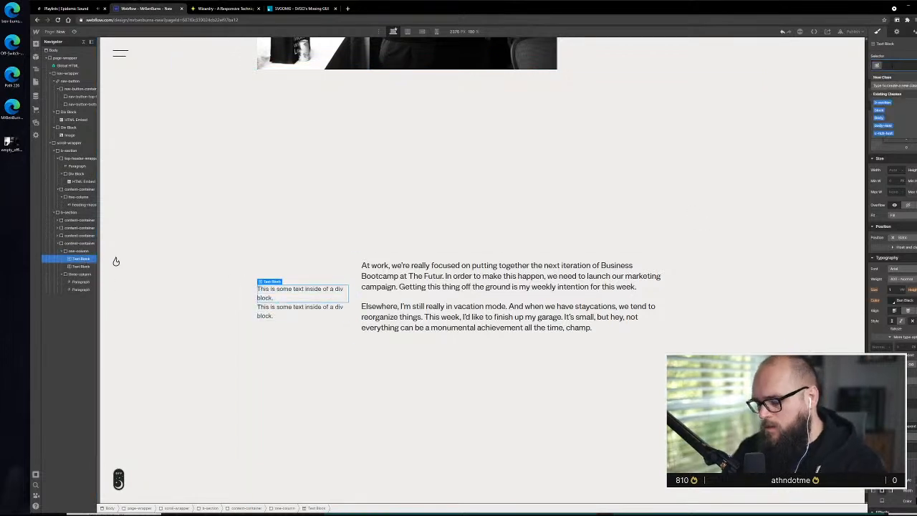
type("meta")
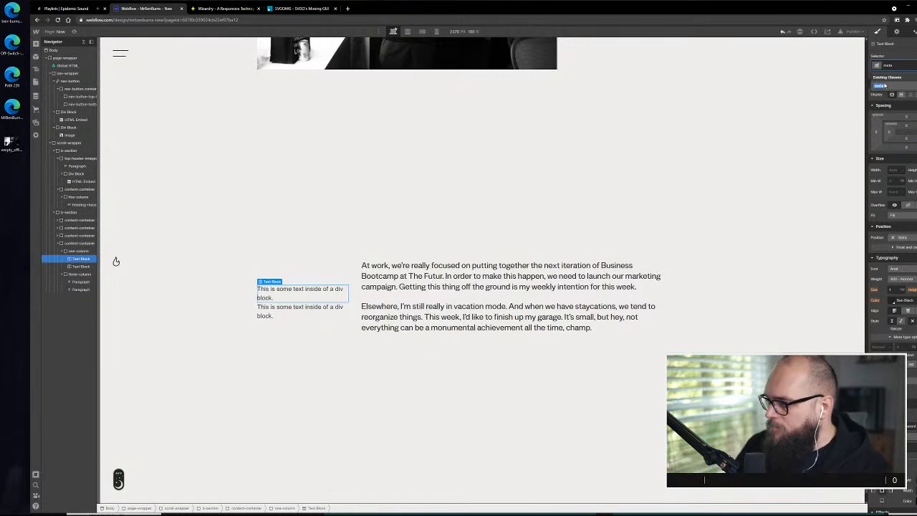
left_click(881, 85)
double_click(320, 291)
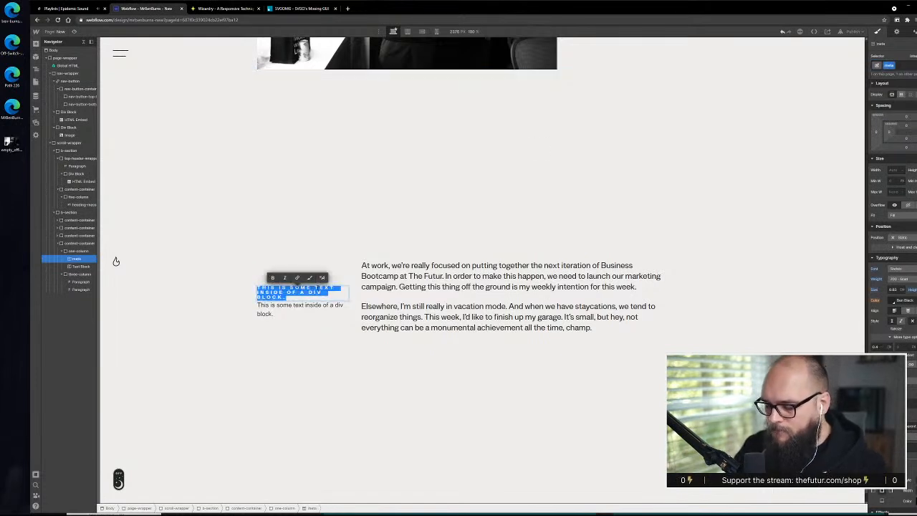
type("up")
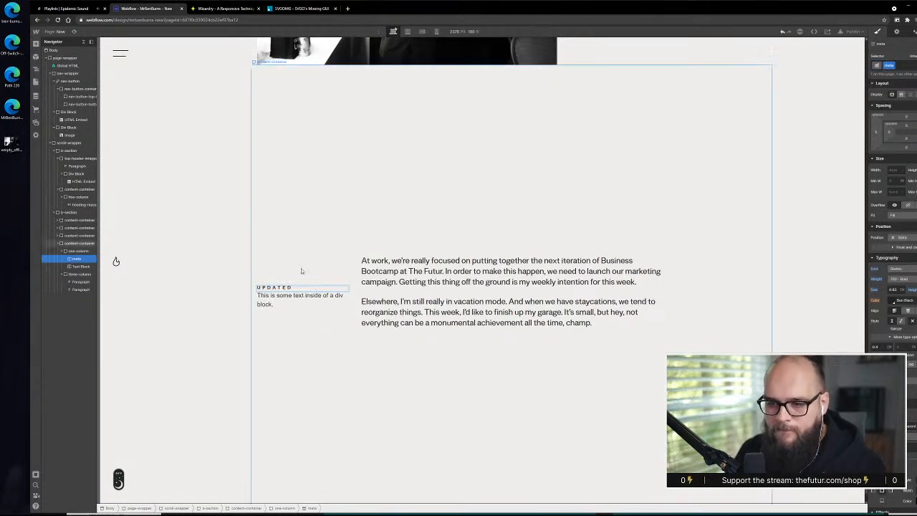
Replace the second text block's placeholder text with the date "April 21, 2021"
left_click(291, 302)
double_click(290, 301)
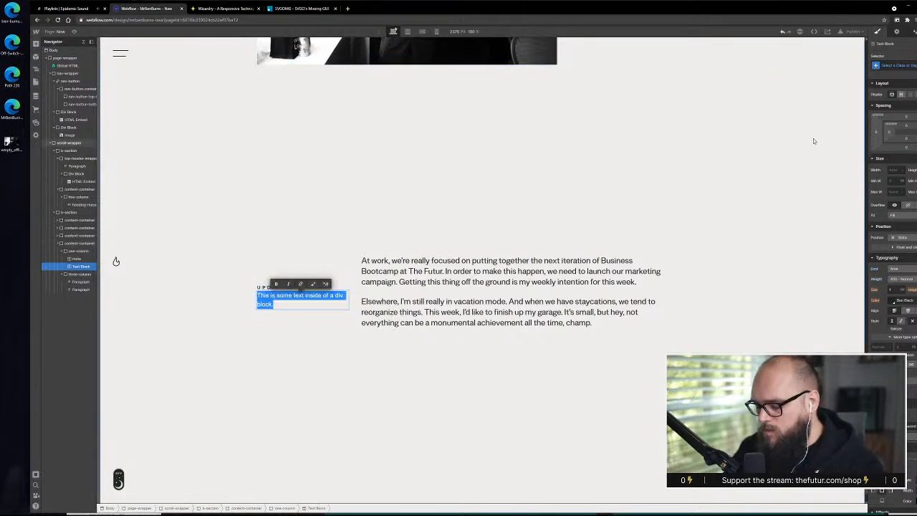
type("April 21")
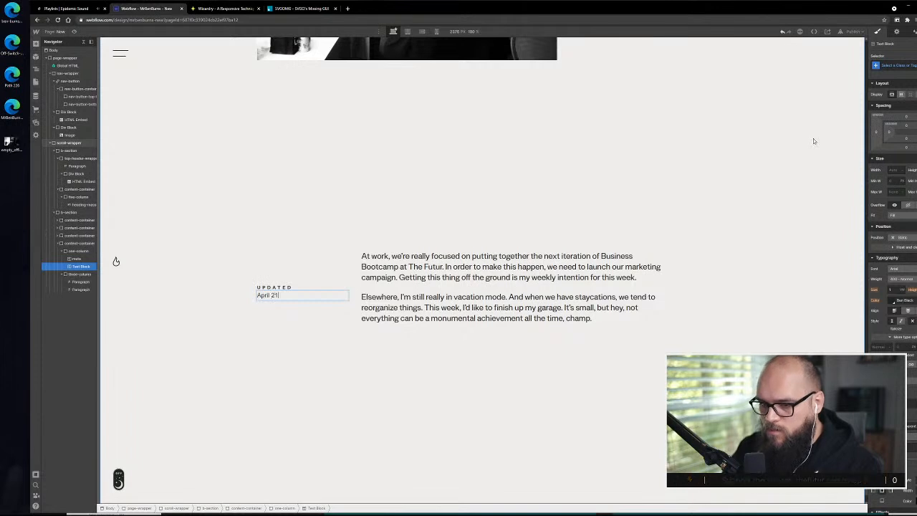
type(", 2021")
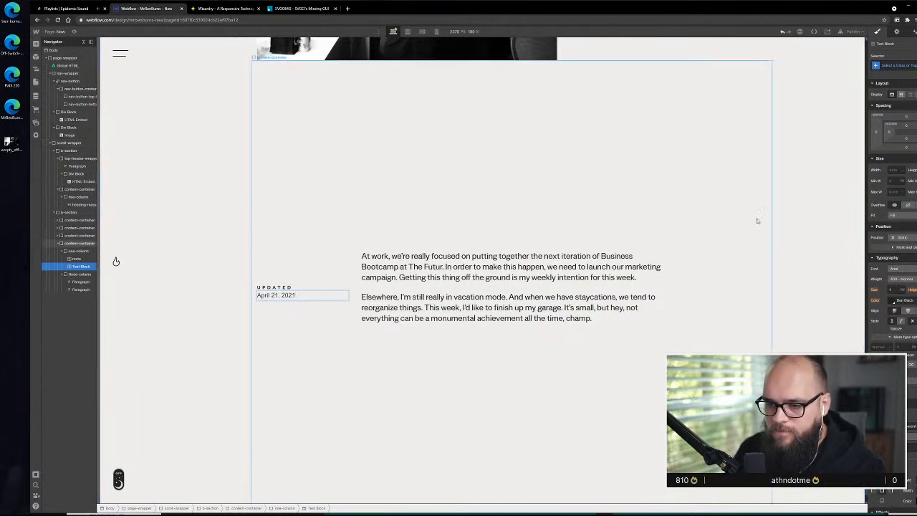
Remove the full-height combo class from the content-container that holds the update text
left_click(320, 269)
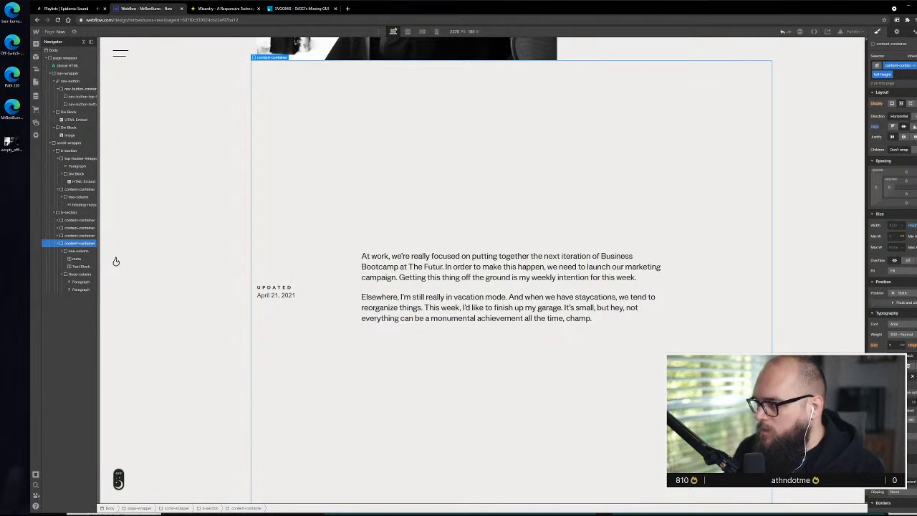
left_click(909, 84)
key("BackSpace")
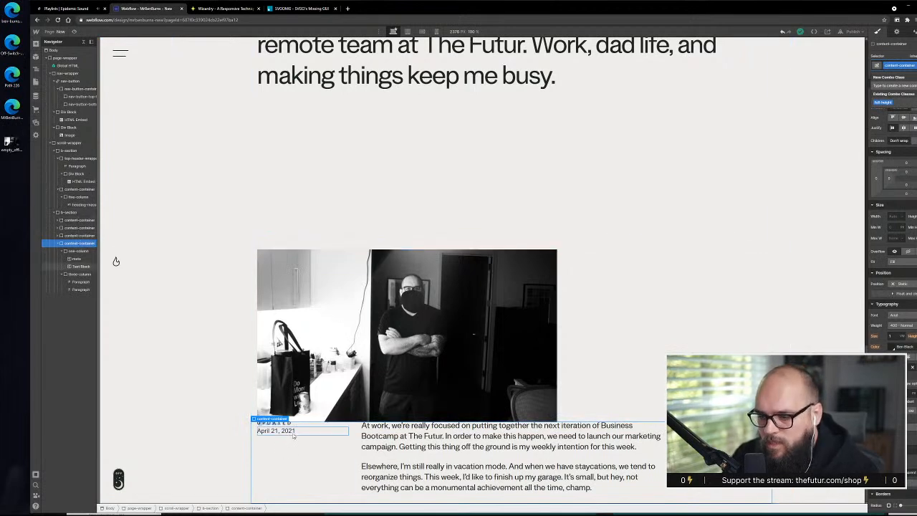
Switch to the XD design, measure the gap between the three-column photo and the Updated label, and review the Hit List section below
key("alt+Tab")
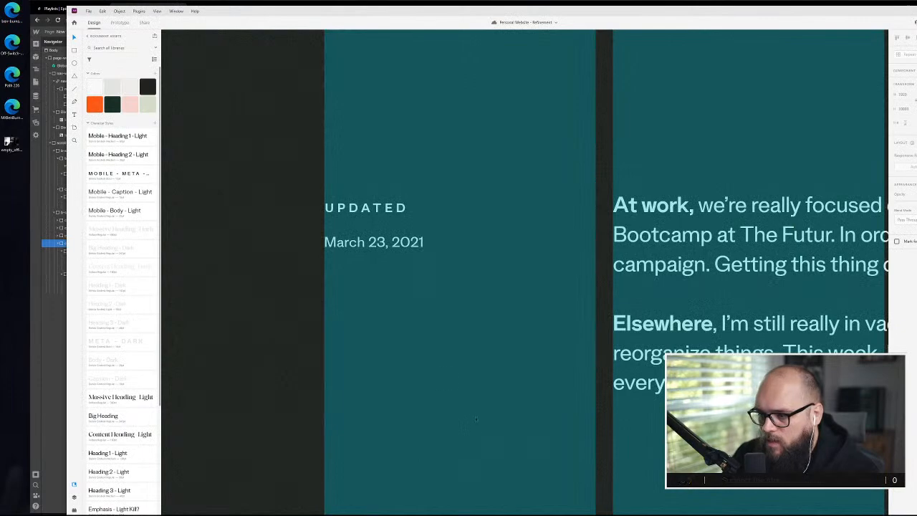
scroll(478, 420, "down", 3)
scroll(478, 420, "down", 5)
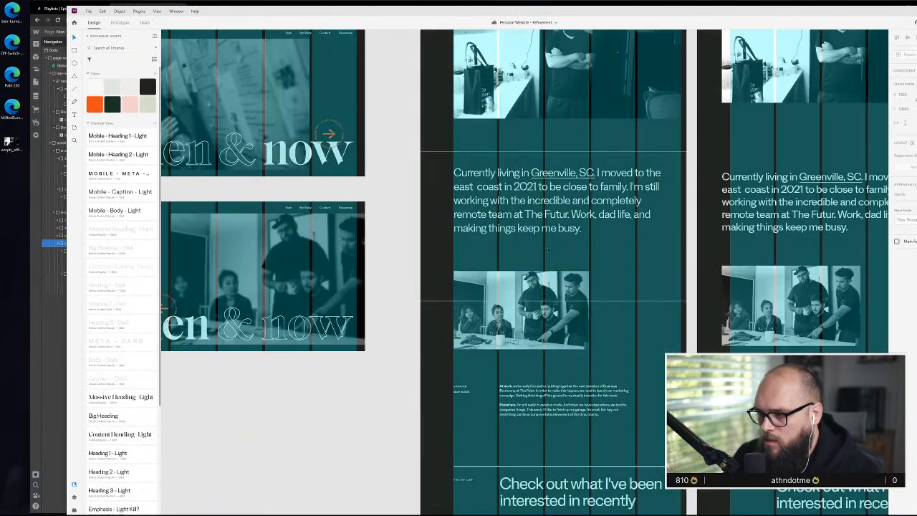
left_click(541, 224)
scroll(542, 249, "up", 5)
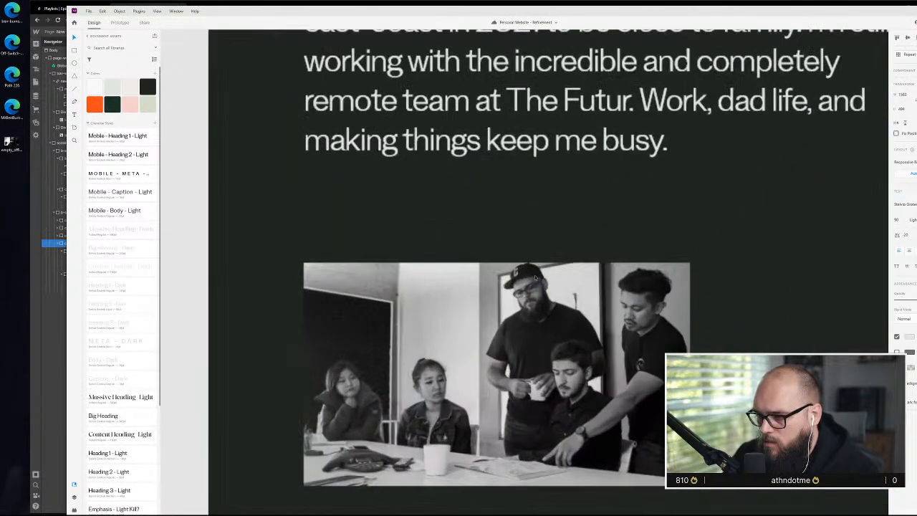
scroll(544, 279, "down", 4)
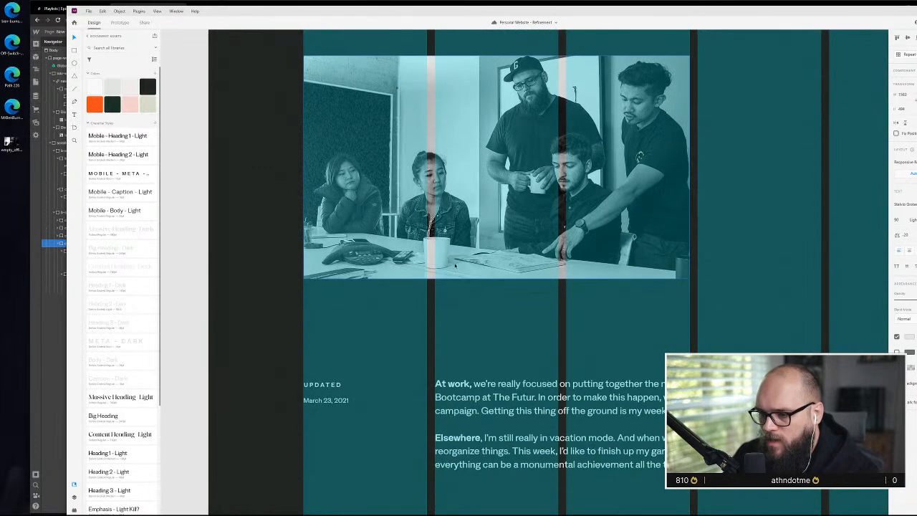
left_click(539, 265)
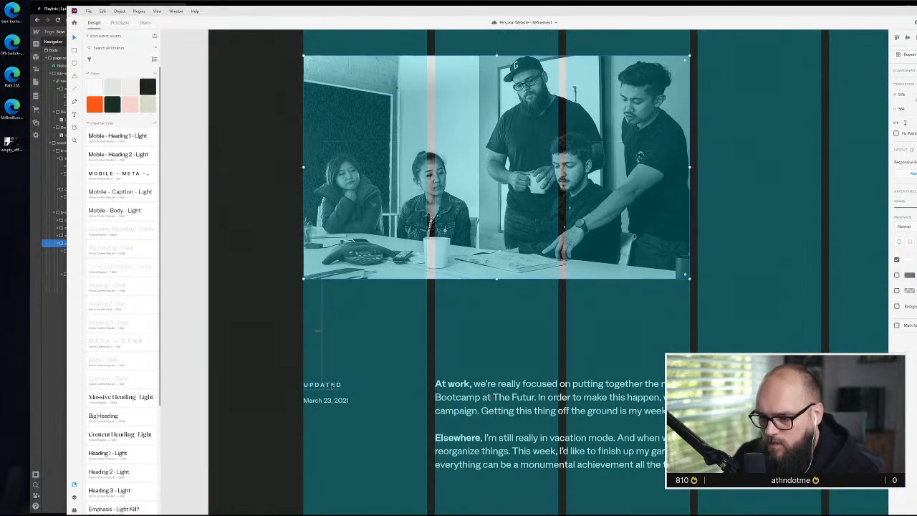
scroll(413, 358, "down", 3)
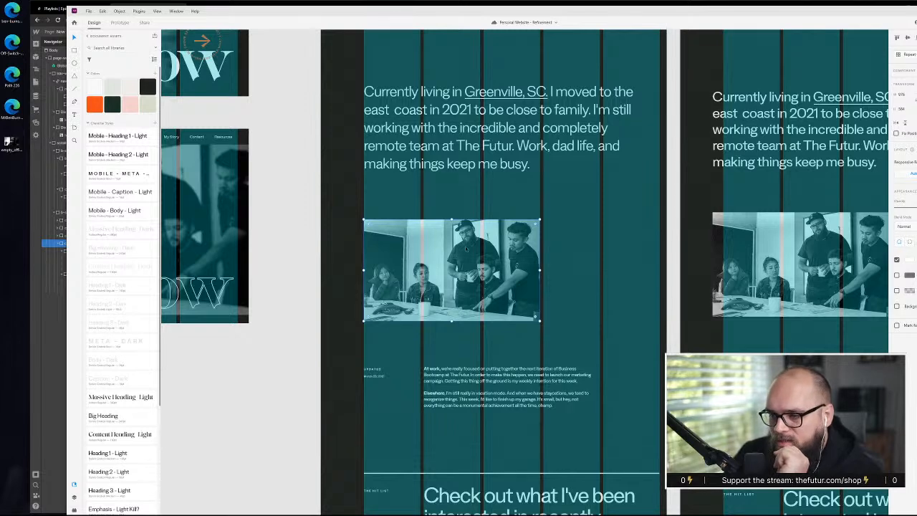
scroll(482, 387, "down", 5)
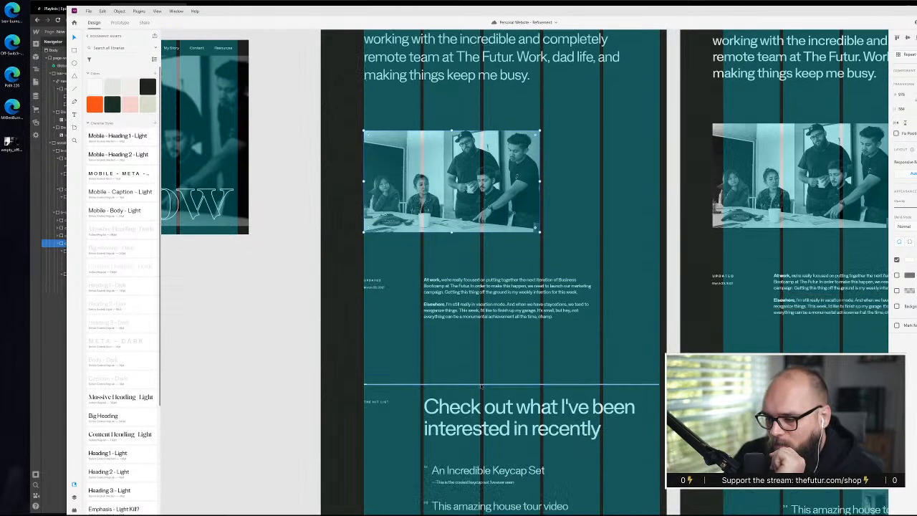
scroll(482, 387, "down", 7)
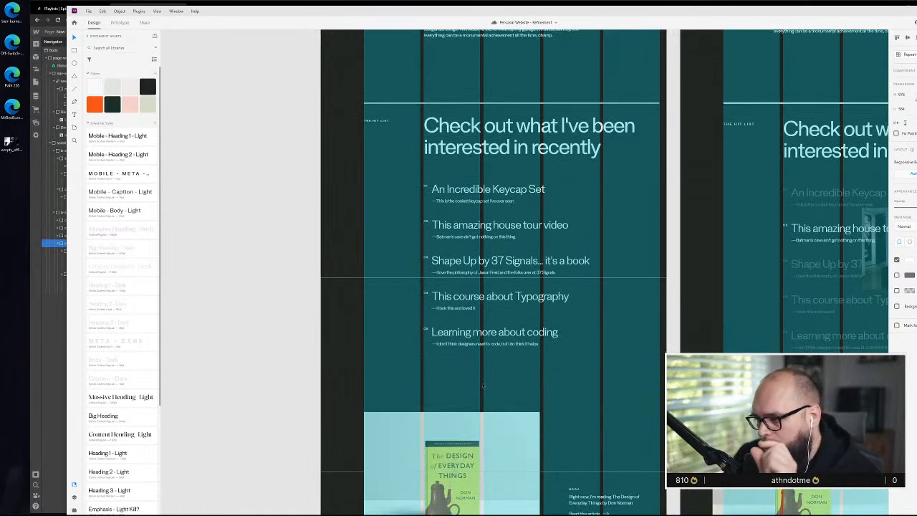
scroll(483, 383, "down", 1)
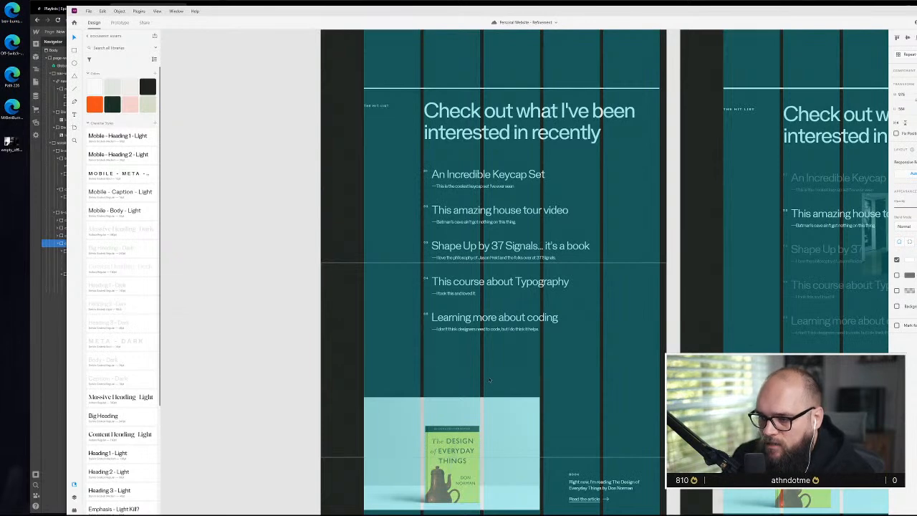
Return to Webflow and add bottom padding to the content-container around the three-column photo
left_click(53, 382)
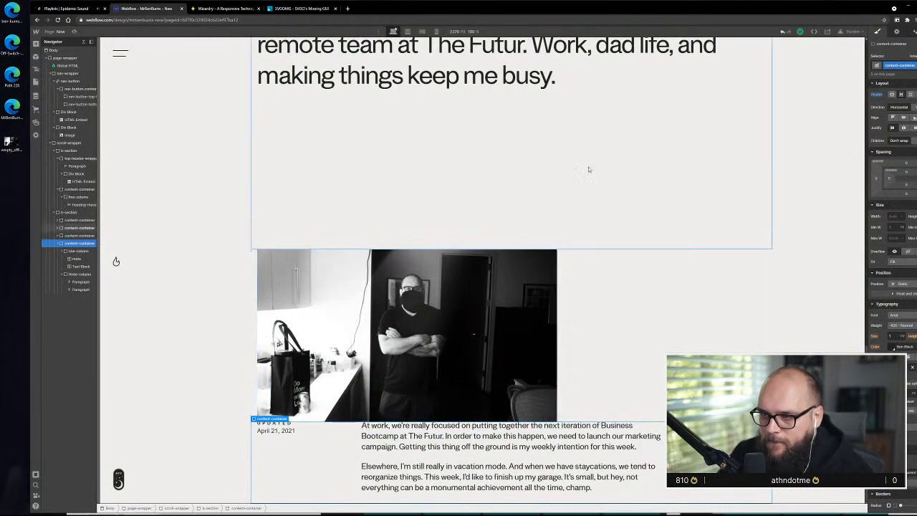
scroll(362, 216, "up", 1)
scroll(376, 237, "down", 1)
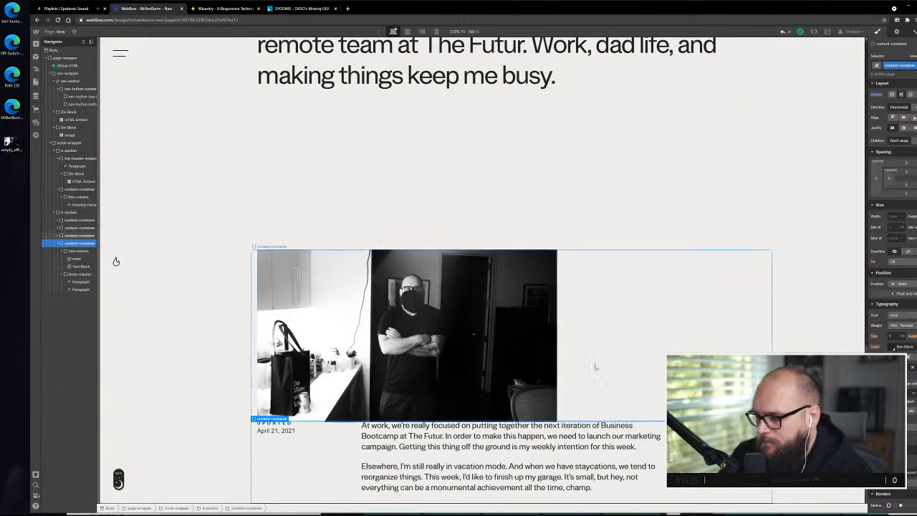
left_click(616, 372)
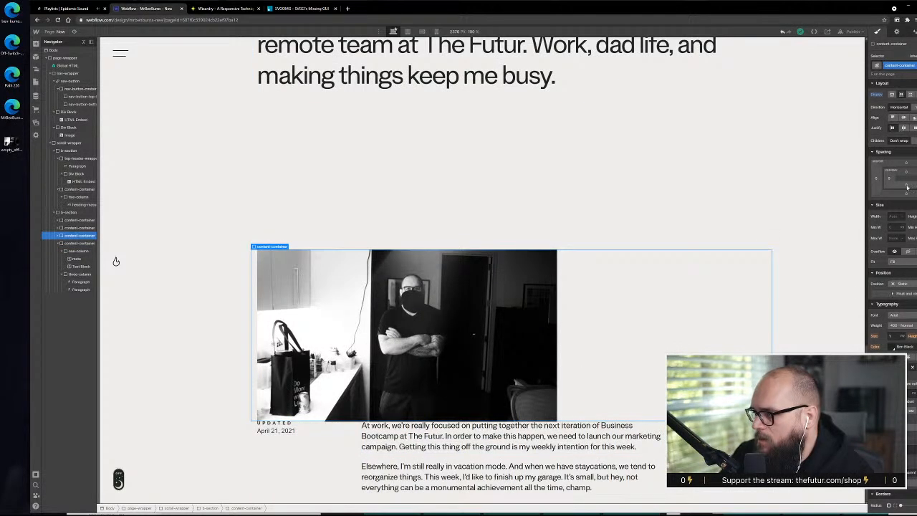
left_click(907, 187)
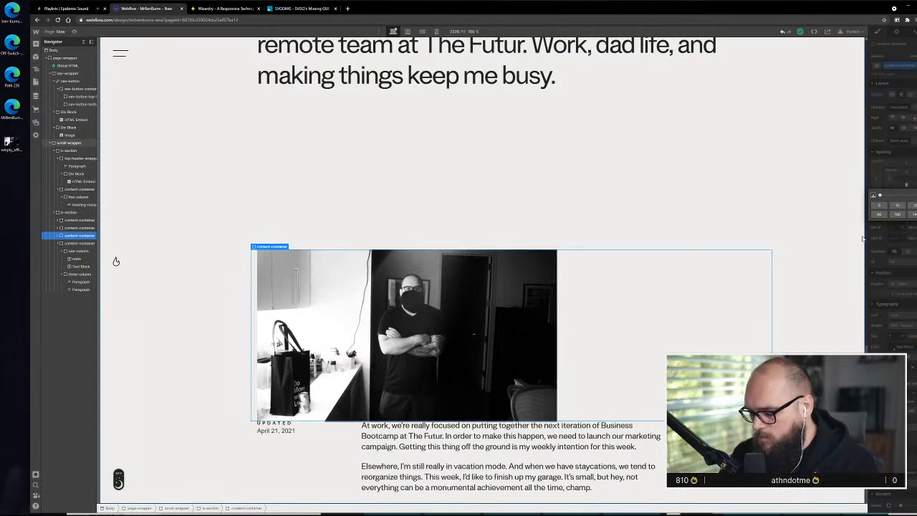
key("Return")
scroll(430, 280, "down", 5)
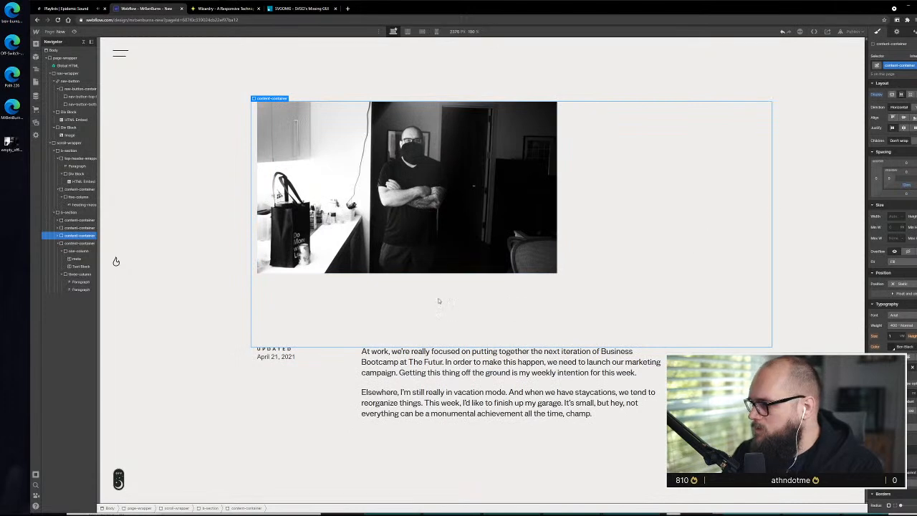
Set the bottom padding of the full-height content-container with the "Currently living in" text to 0
scroll(625, 260, "up", 5)
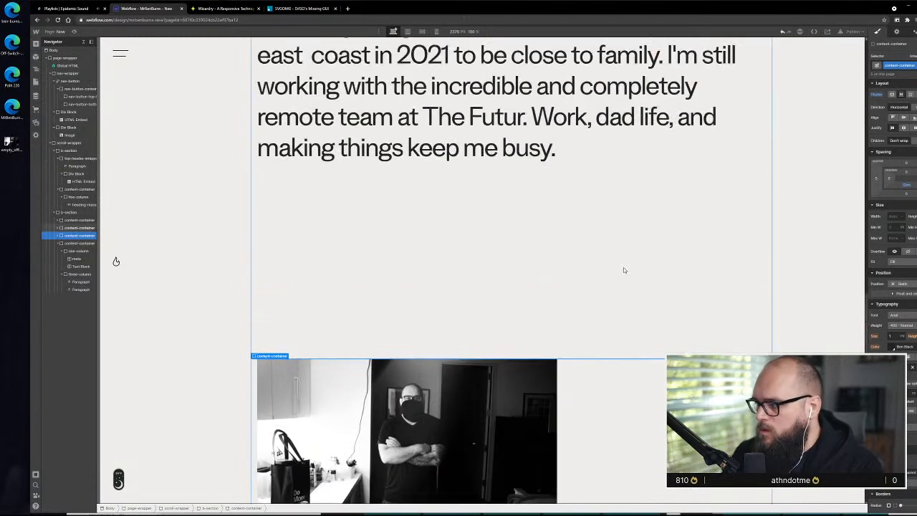
left_click(659, 205)
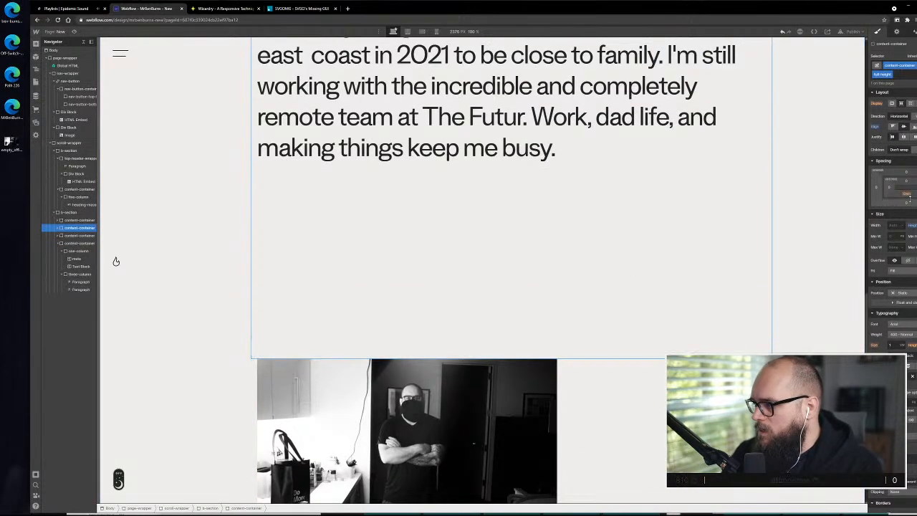
left_click(907, 196)
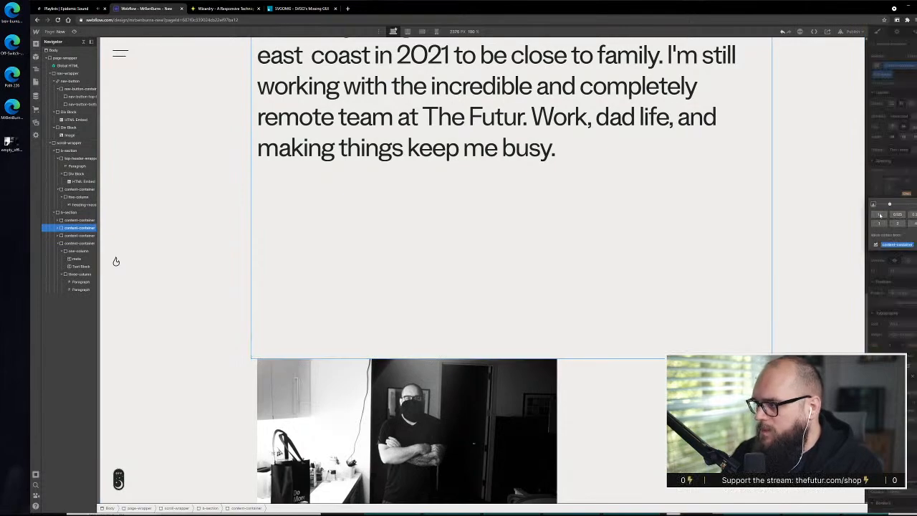
left_click(880, 215)
scroll(512, 301, "up", 3)
scroll(512, 301, "down", 6)
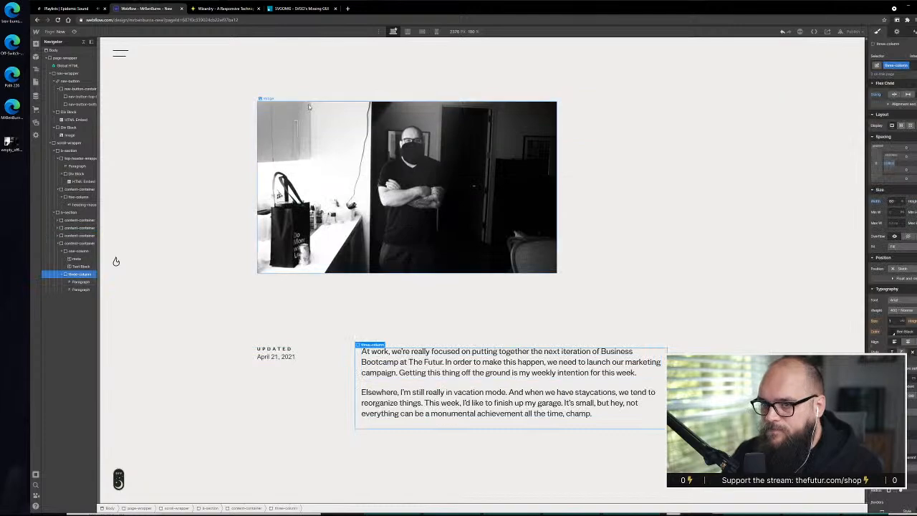
Preview the Now page and check the spacing between the heading, photos and text sections
left_click(73, 32)
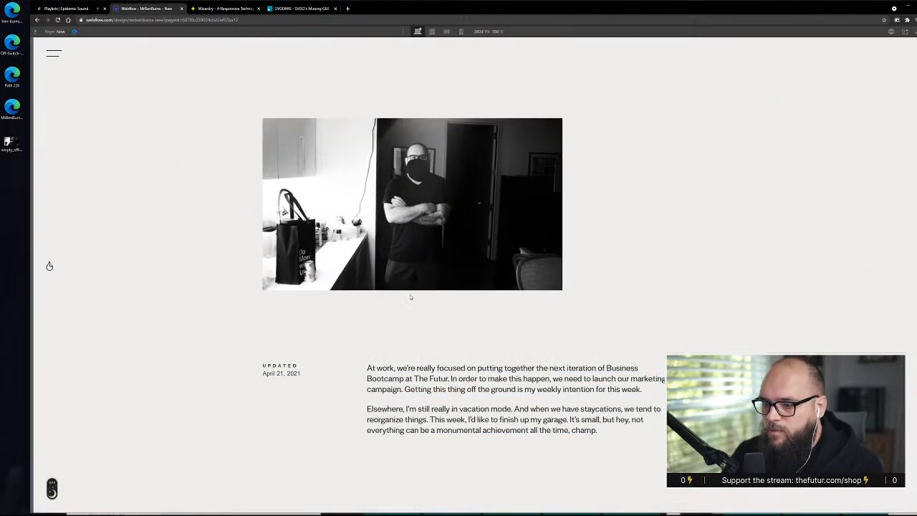
scroll(411, 297, "up", 12)
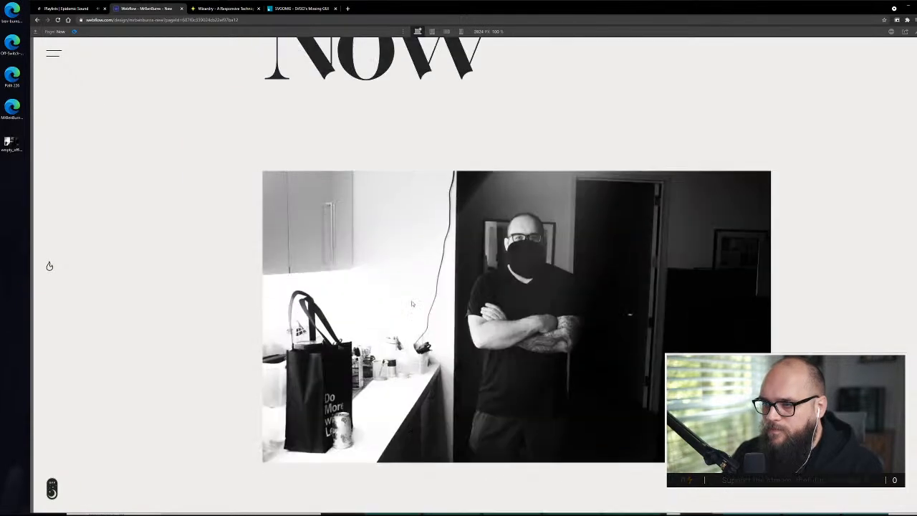
scroll(411, 304, "up", 3)
scroll(412, 304, "down", 9)
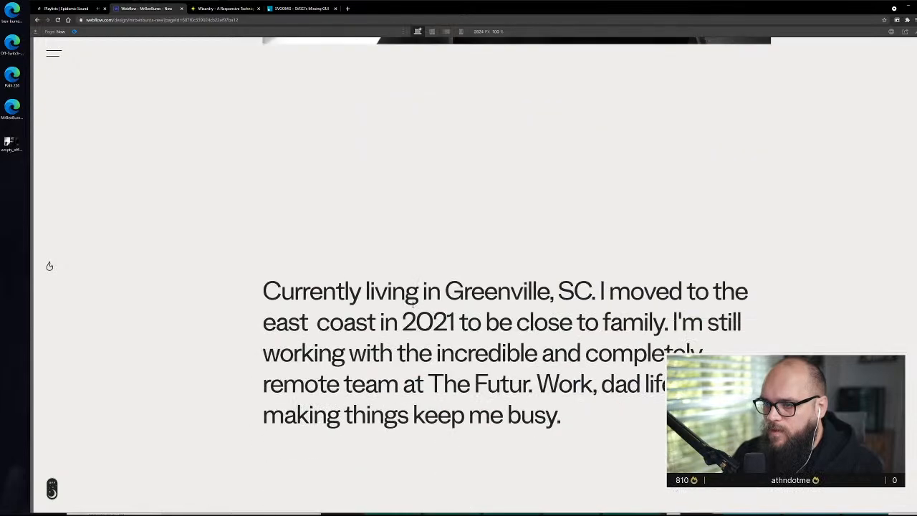
Maximize the browser window over the XD design and exit the Now page preview
scroll(412, 304, "down", 1)
scroll(453, 314, "up", 2)
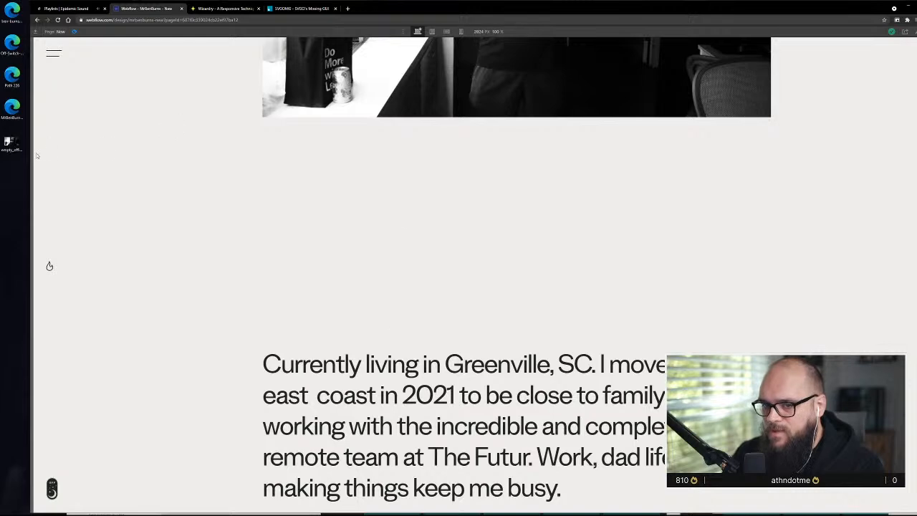
mouse_move(33, 152)
left_mouse_down()
mouse_move(232, 187)
mouse_move(32, 166)
left_mouse_up()
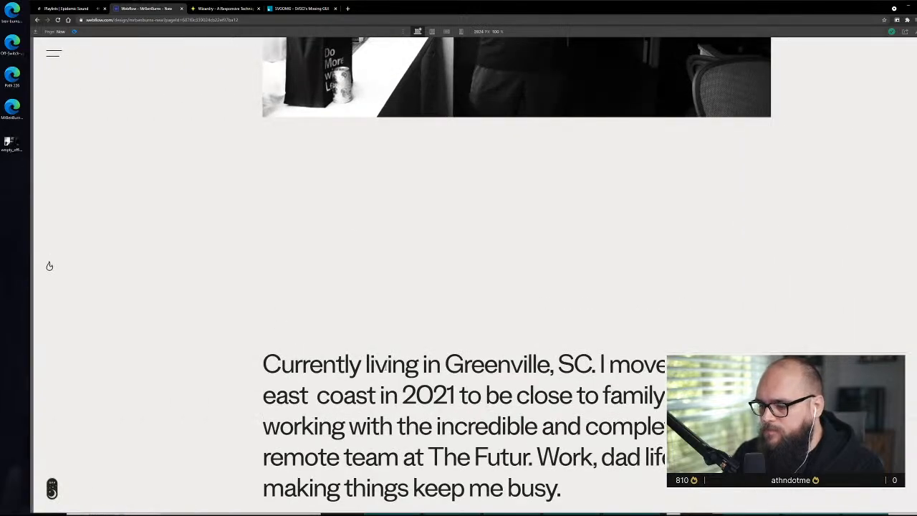
left_click_drag(831, 512, 826, 482)
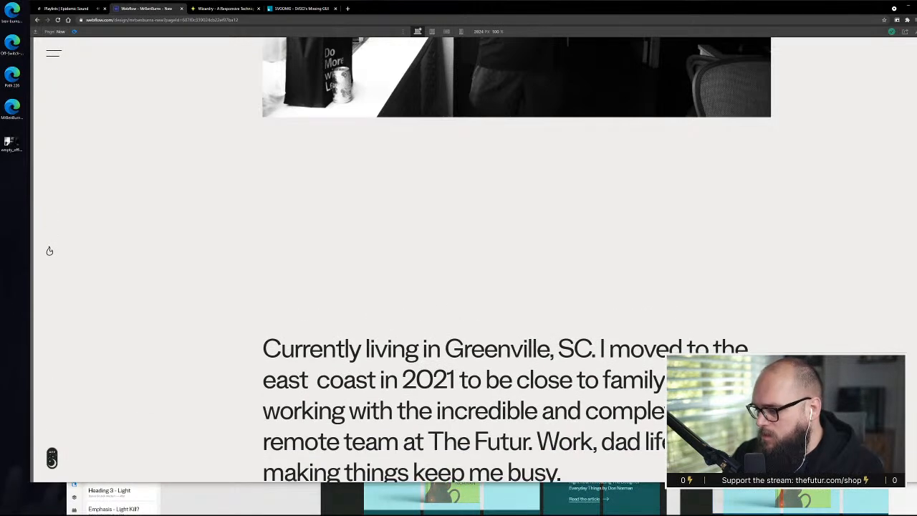
double_click(493, 7)
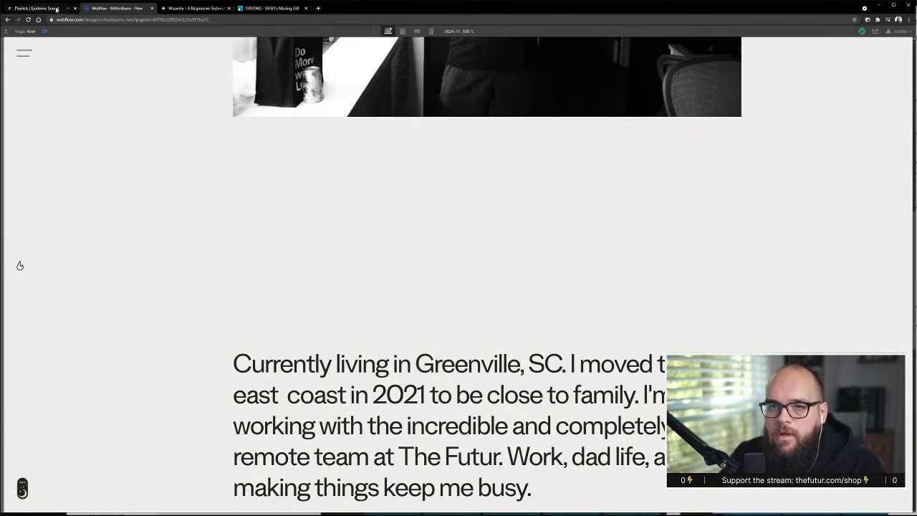
left_click(46, 32)
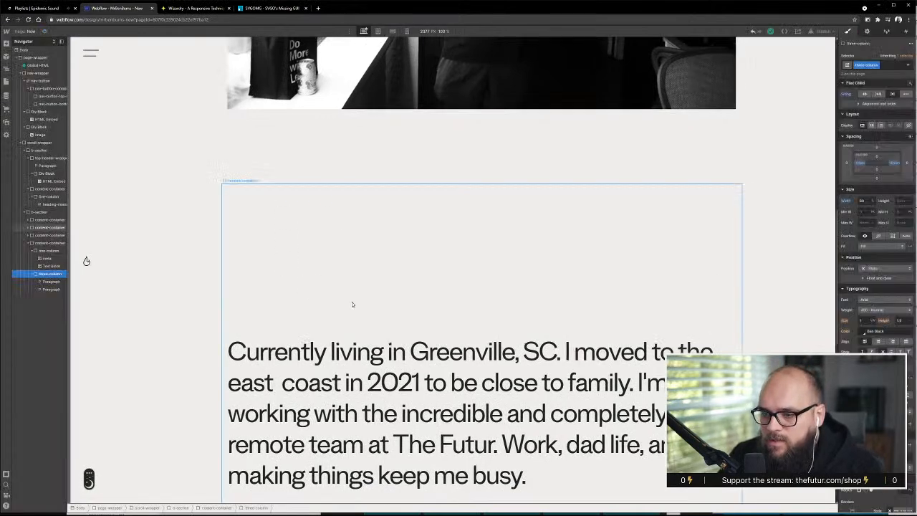
Try a height of 90 on the full-height content-container around the "Currently living in" text and check the gaps around it
left_click(375, 239)
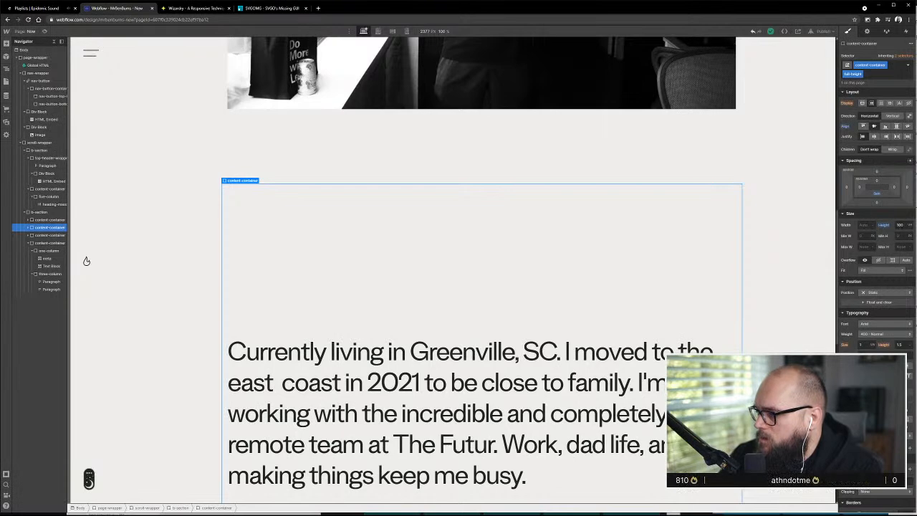
left_click(900, 225)
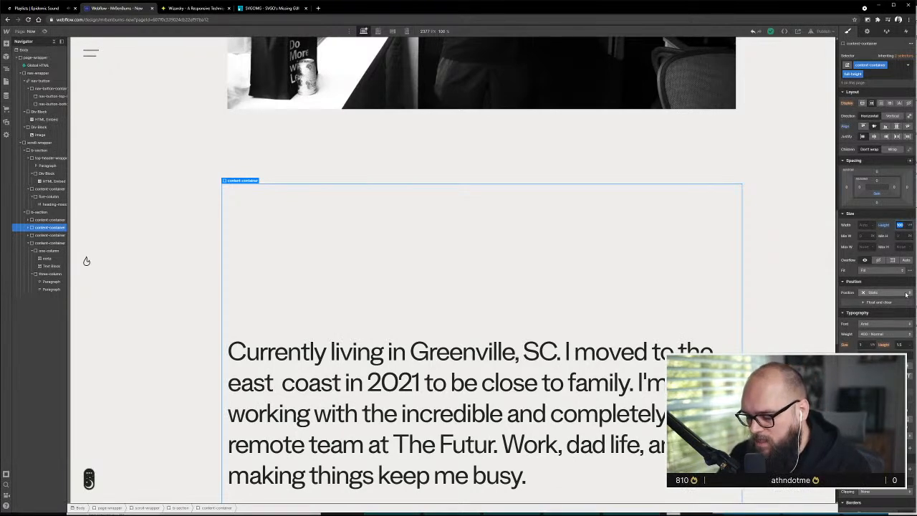
type("90")
key("Return")
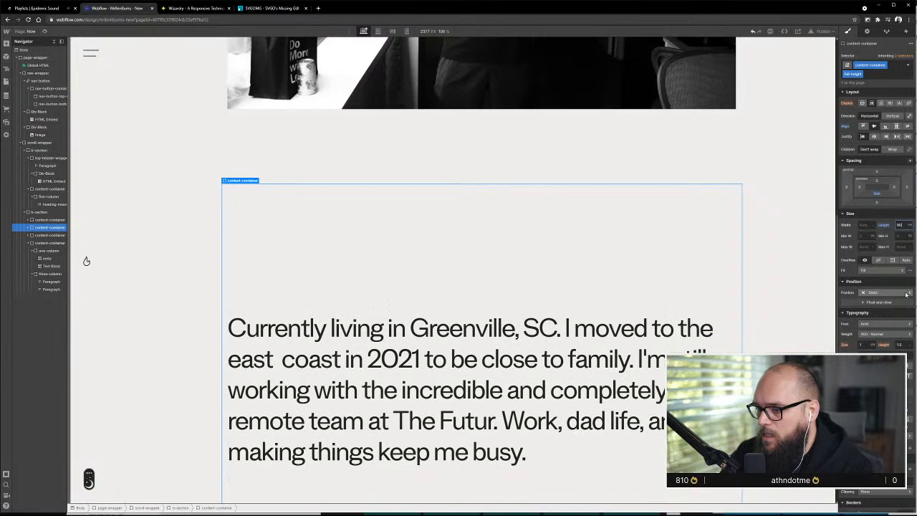
left_click(577, 192)
scroll(416, 254, "up", 6)
scroll(416, 254, "down", 8)
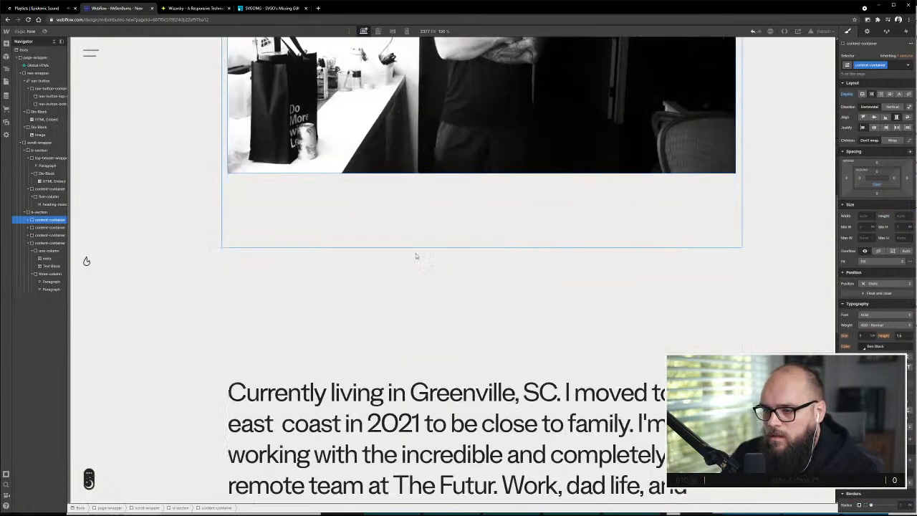
scroll(402, 204, "up", 3)
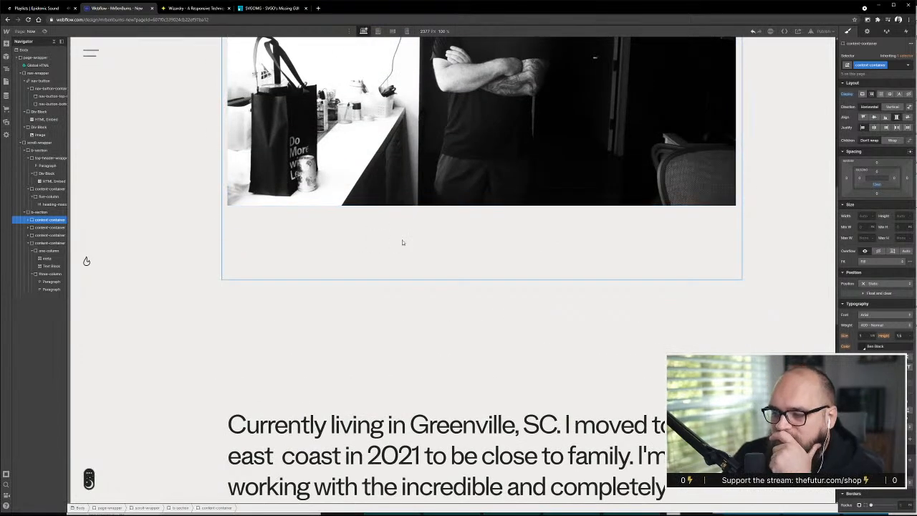
scroll(506, 328, "down", 2)
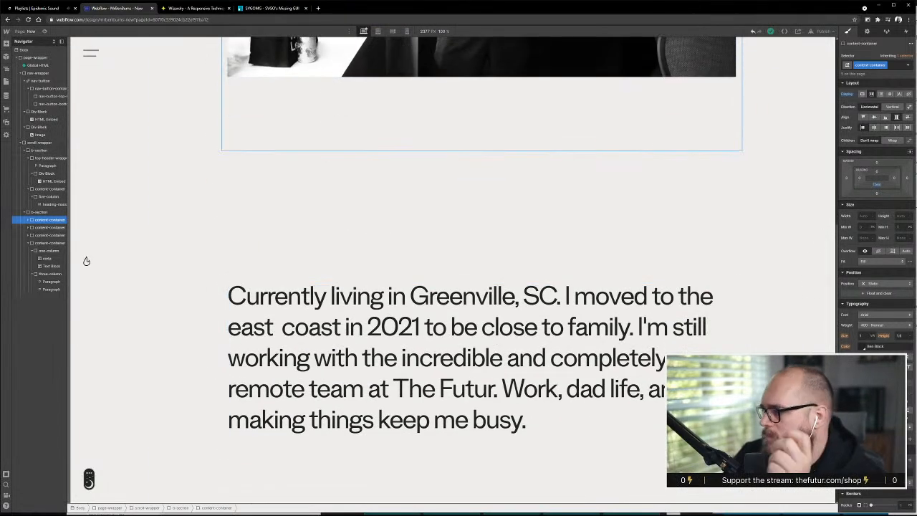
Try a height of 80 on the full-height content-container and compare the spacing above and below its text
left_click(522, 276)
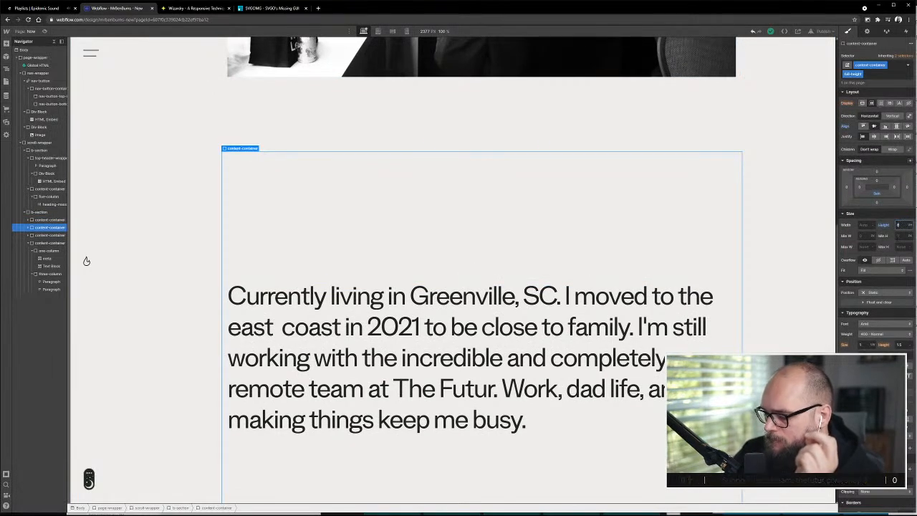
key("shift+Down")
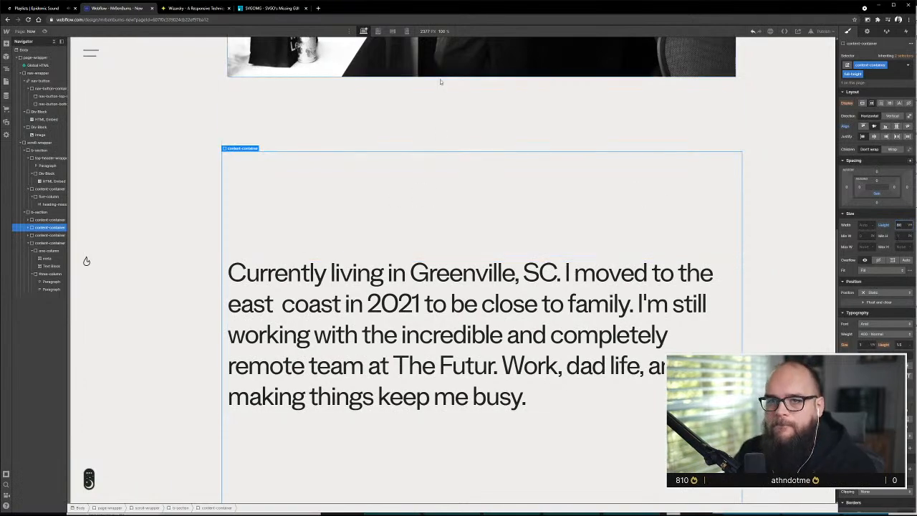
left_click(160, 196)
scroll(420, 334, "up", 1)
scroll(420, 332, "down", 4)
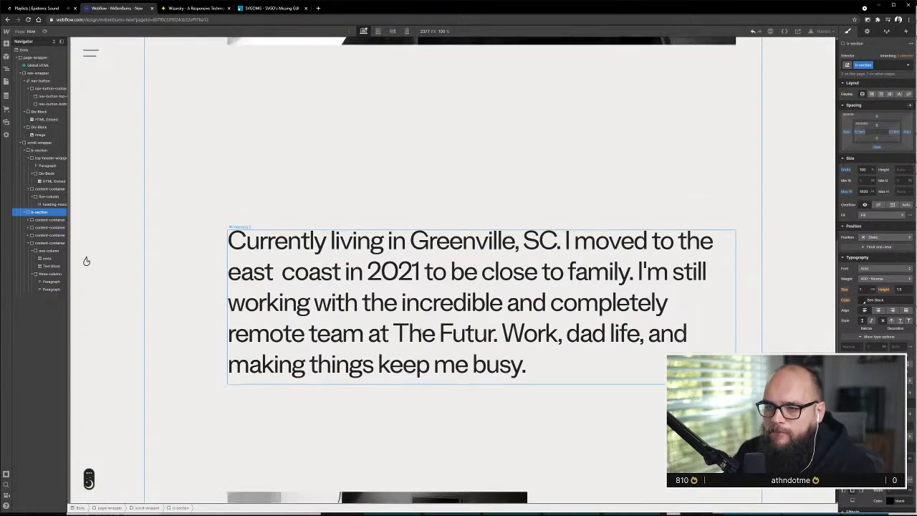
scroll(420, 329, "down", 4)
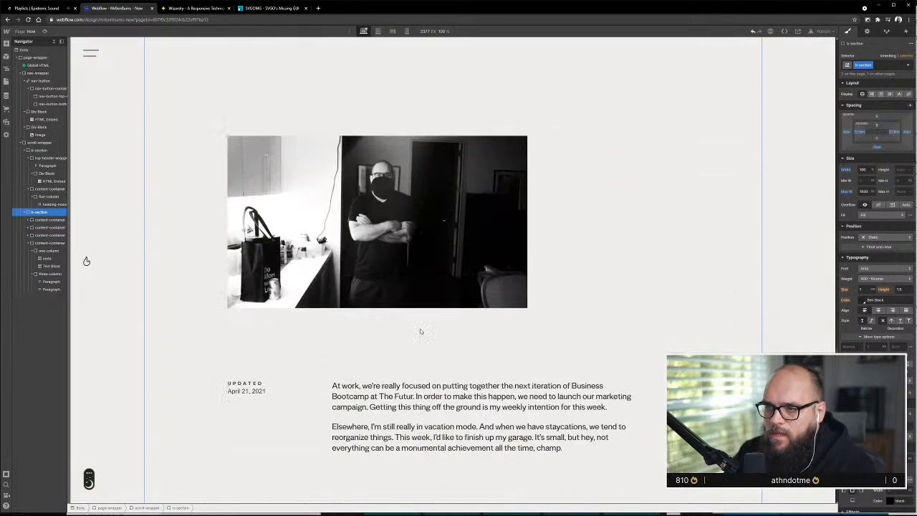
scroll(420, 330, "up", 6)
scroll(422, 333, "down", 2)
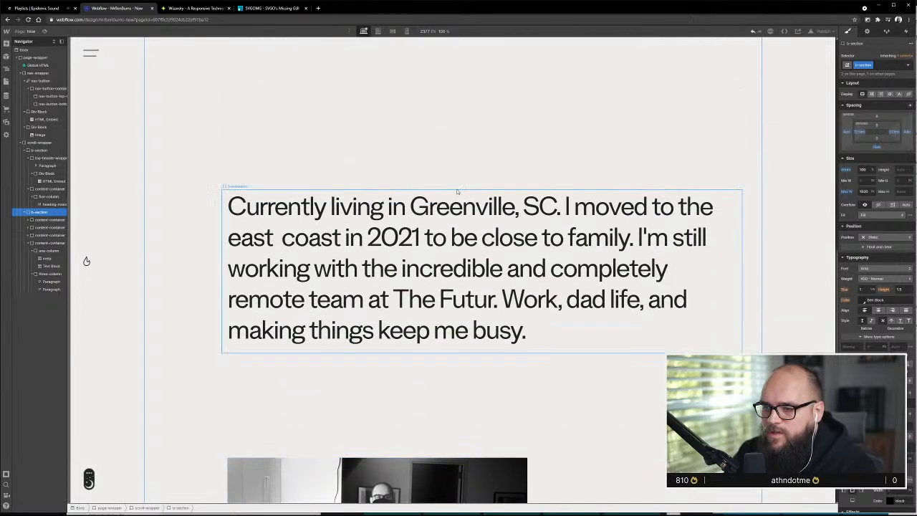
Set the height of the full-height content-container with the "Currently living in" text to 84
left_click(478, 176)
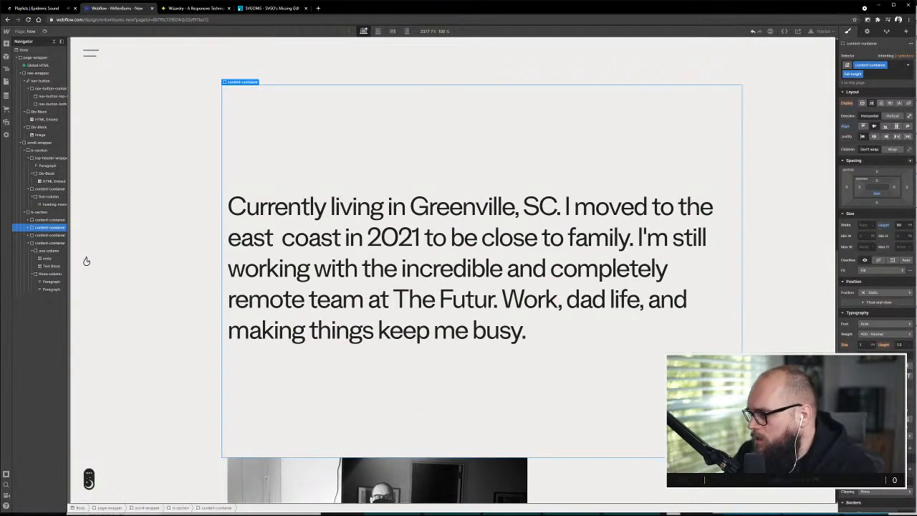
left_click(899, 225)
key("Up")
key("Up")
key("Up")
key("Up")
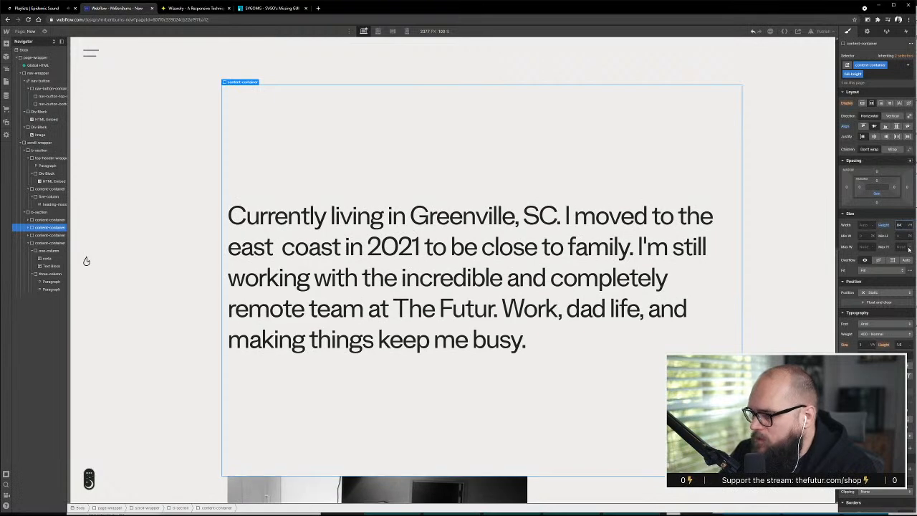
left_click(211, 246)
scroll(369, 319, "down", 4)
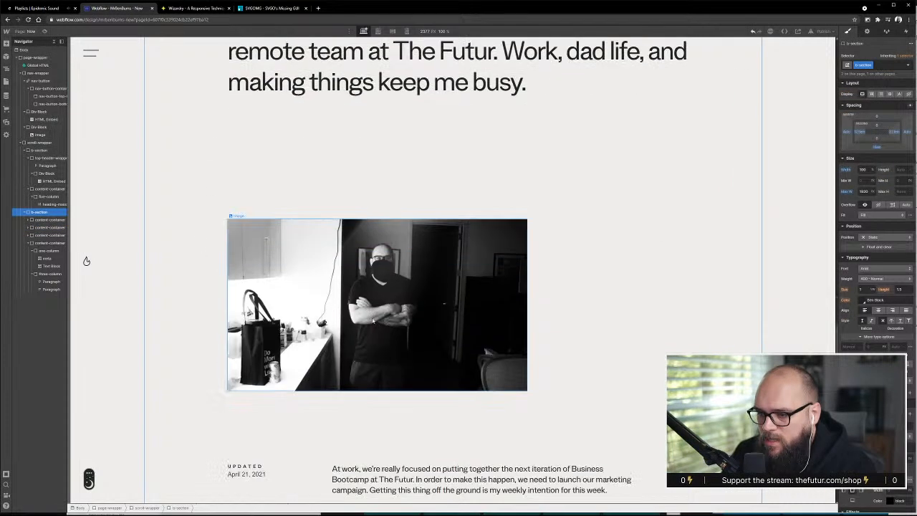
Review the spacing between the Now heading, the photos, the "Currently living in" text and the Updated section
scroll(373, 320, "down", 2)
scroll(371, 320, "up", 4)
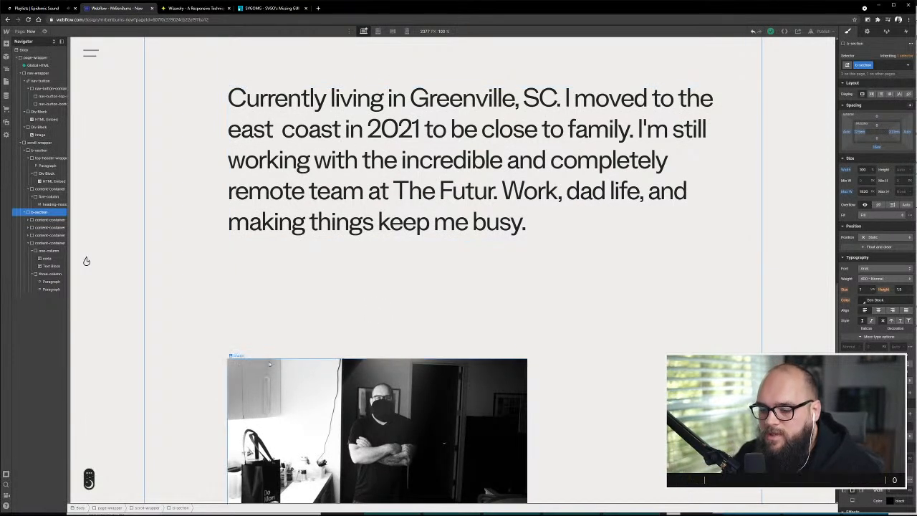
scroll(269, 364, "down", 1)
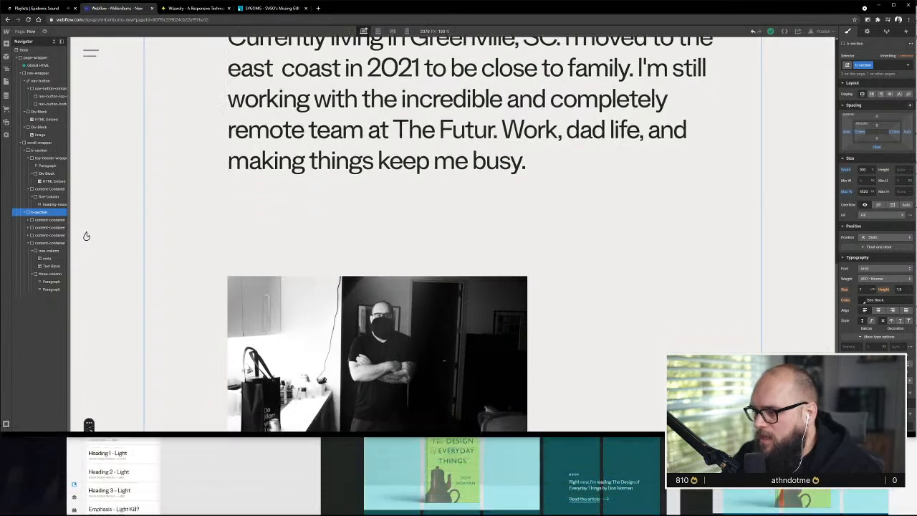
scroll(452, 214, "down", 4)
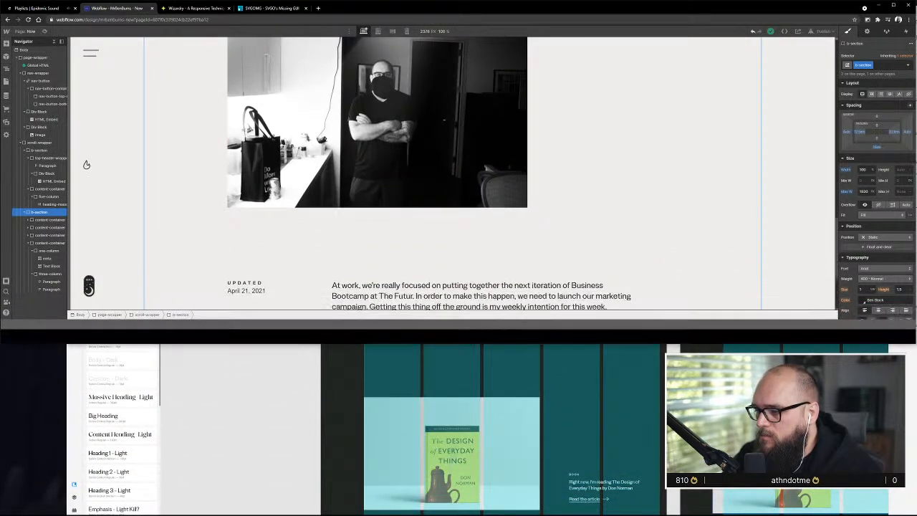
scroll(86, 262, "up", 1)
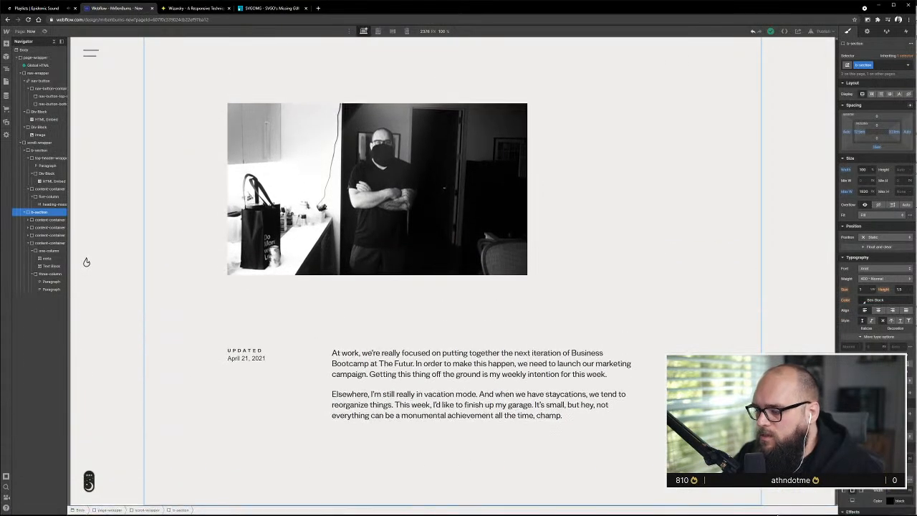
scroll(360, 374, "up", 4)
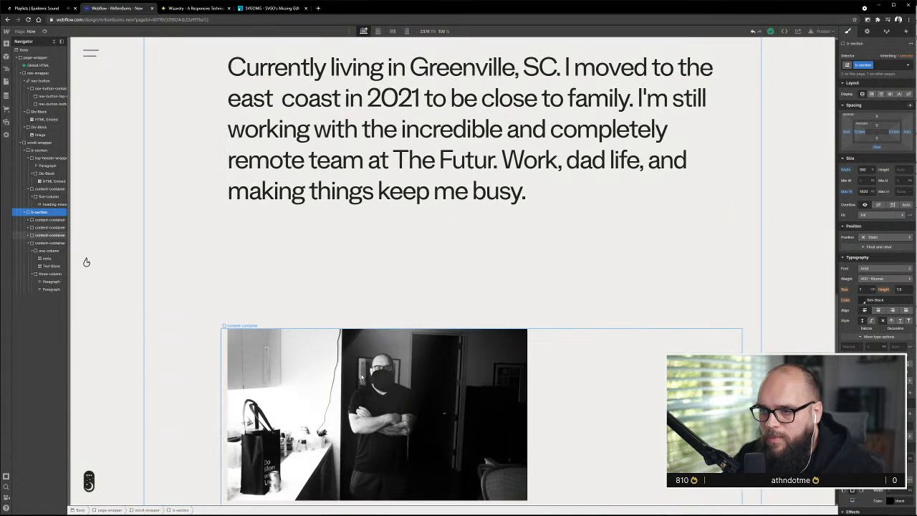
scroll(362, 377, "up", 3)
scroll(362, 377, "down", 3)
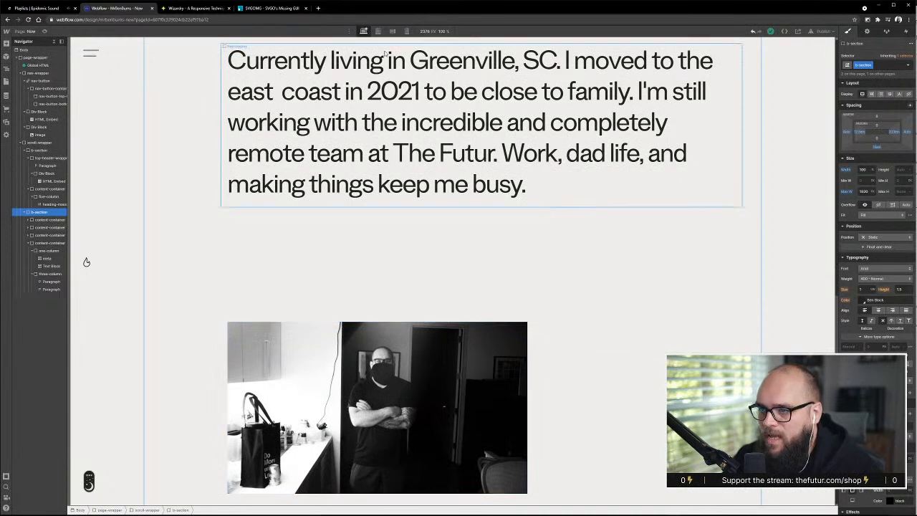
scroll(442, 287, "down", 4)
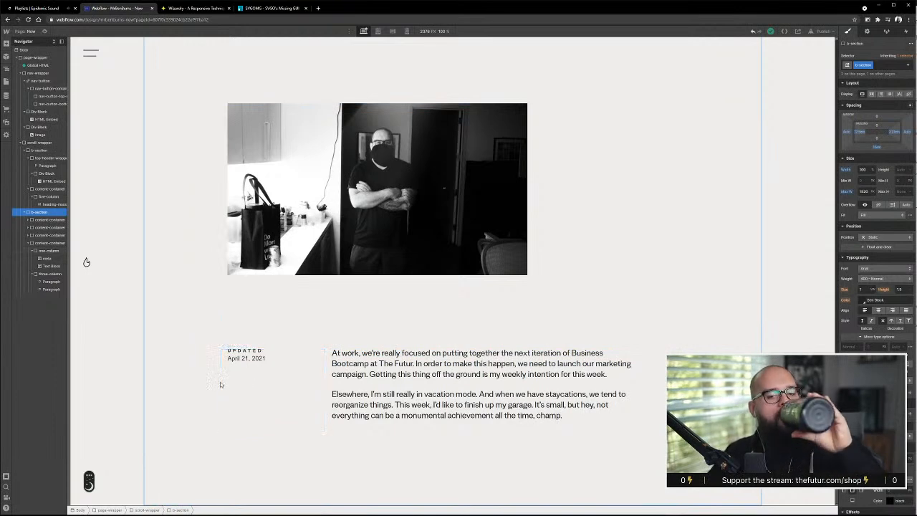
right_click(172, 391)
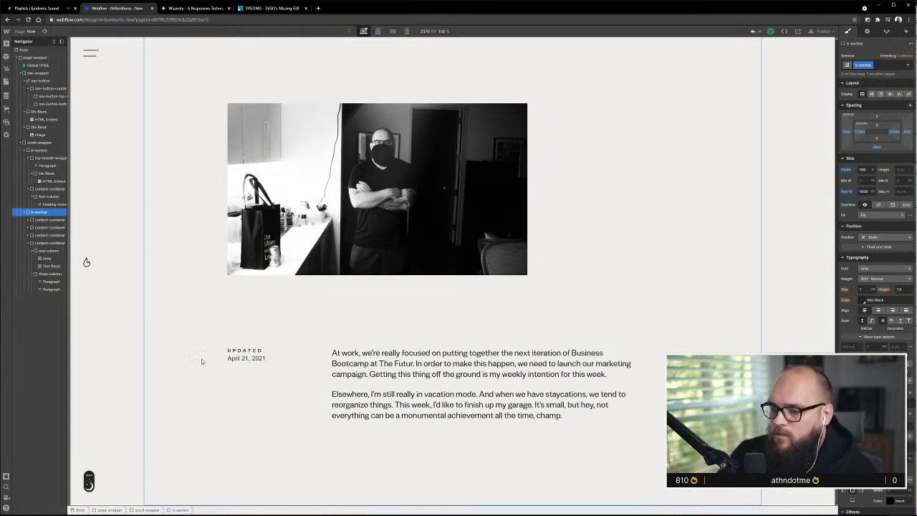
scroll(197, 346, "up", 5)
left_click(410, 196)
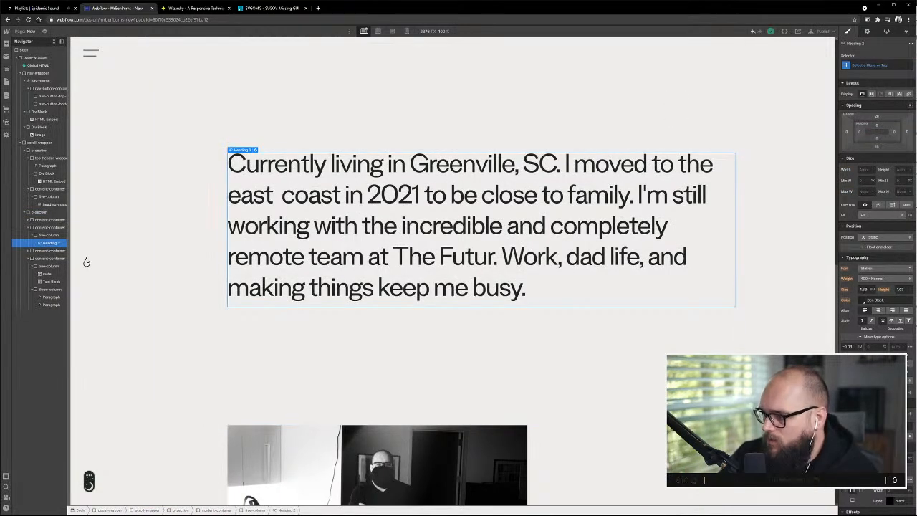
scroll(374, 370, "down", 6)
scroll(422, 237, "up", 9)
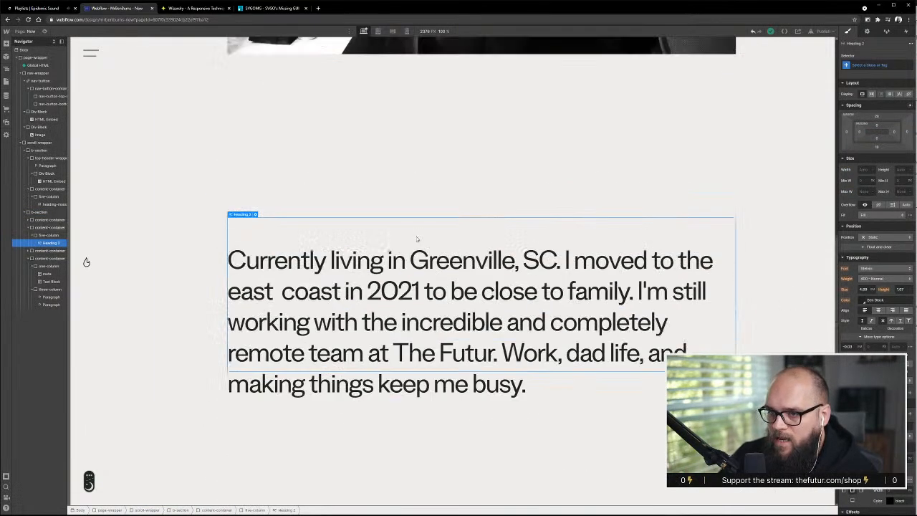
scroll(417, 239, "up", 10)
Try a larger font size on the Body element and undo the change
left_click(76, 102)
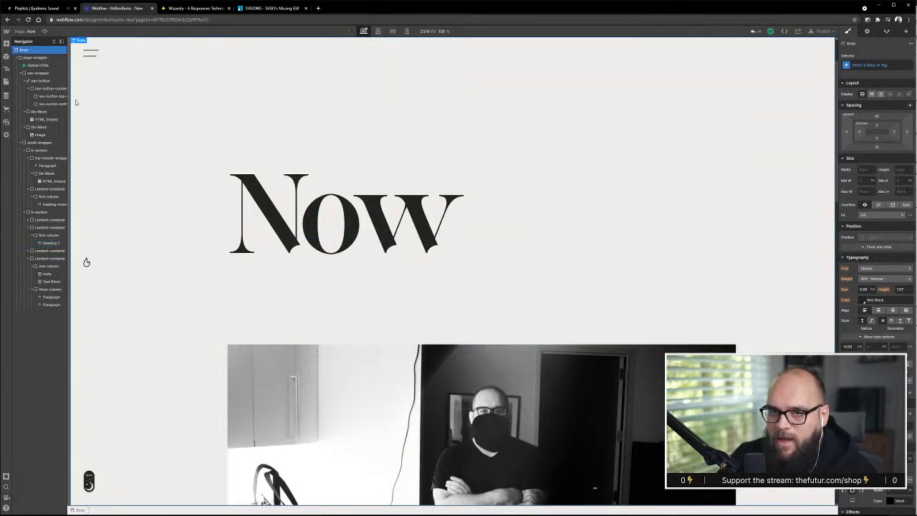
scroll(331, 249, "down", 20)
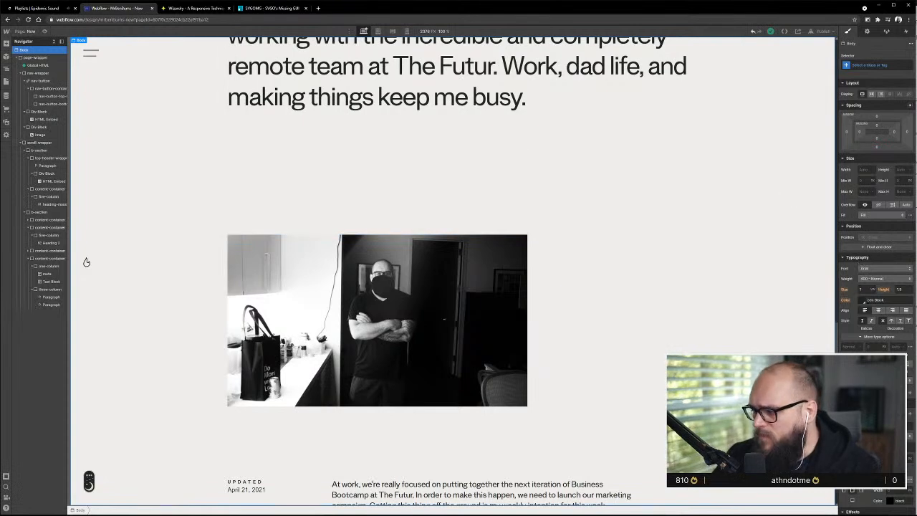
left_click(862, 290)
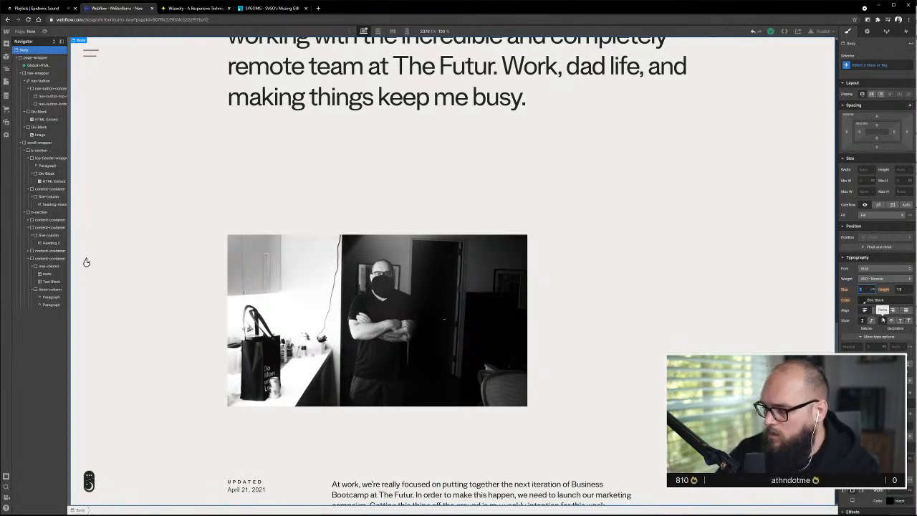
key("Up")
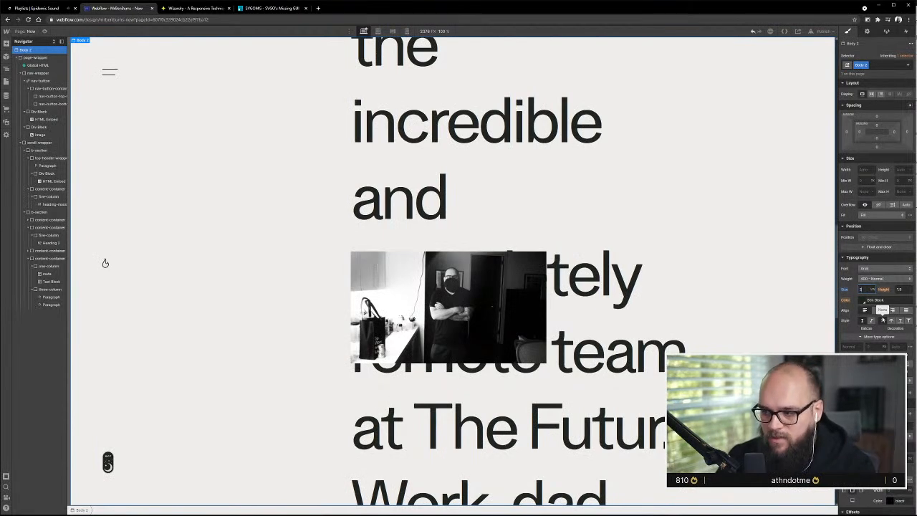
key("ctrl+z")
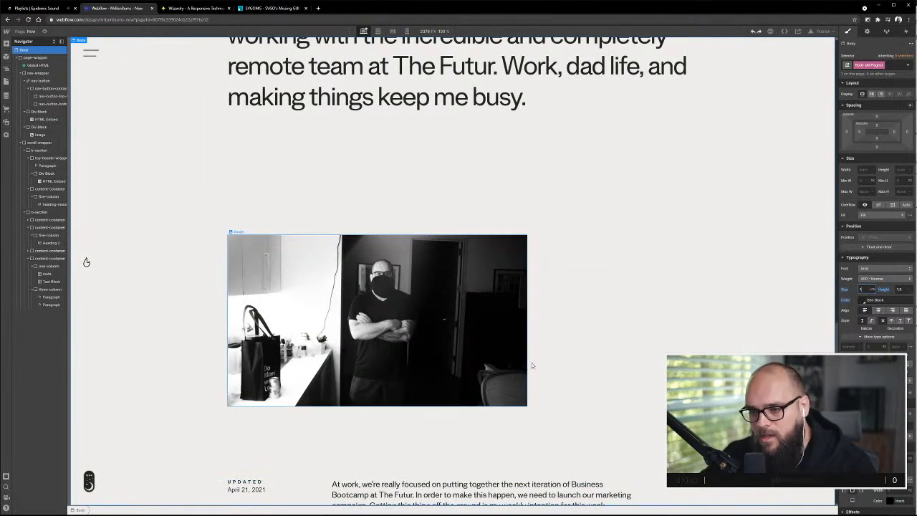
scroll(532, 365, "down", 3)
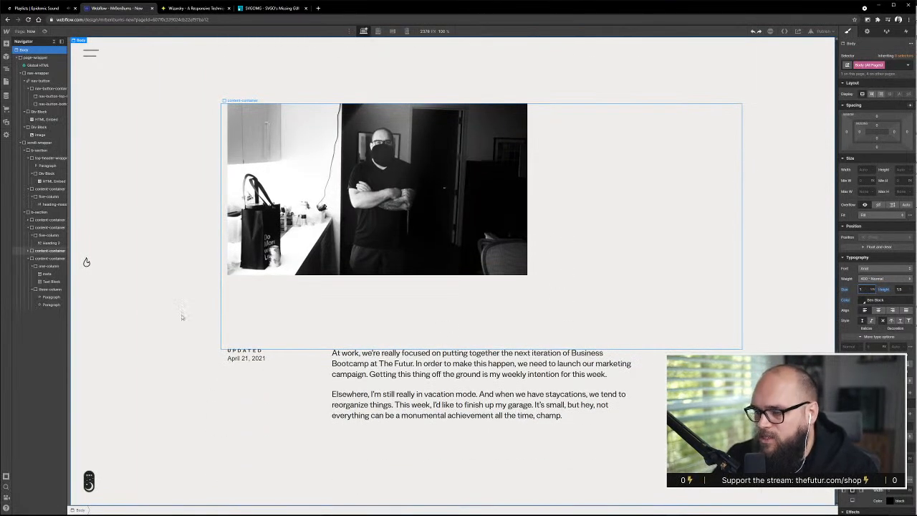
Try a 30 px font size on the one-column block holding the Updated label and date, and undo the change
left_click(607, 454)
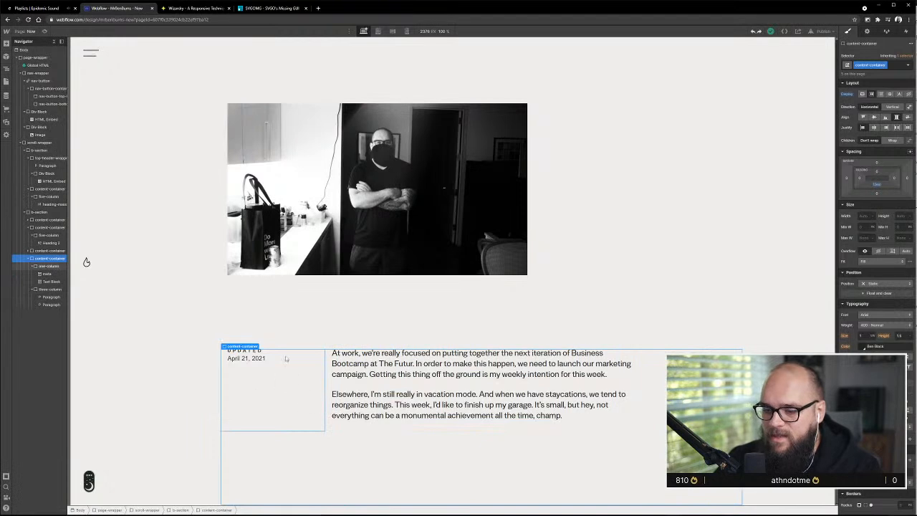
left_click(277, 380)
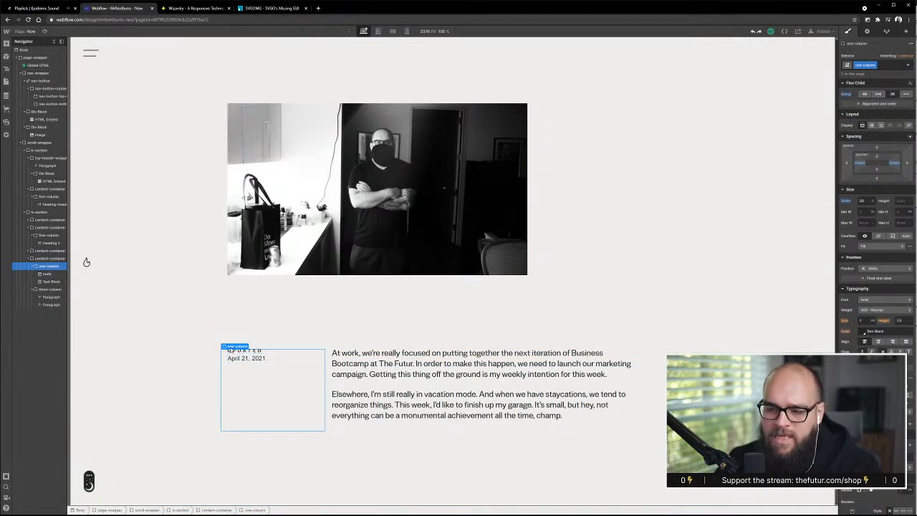
left_click(246, 359)
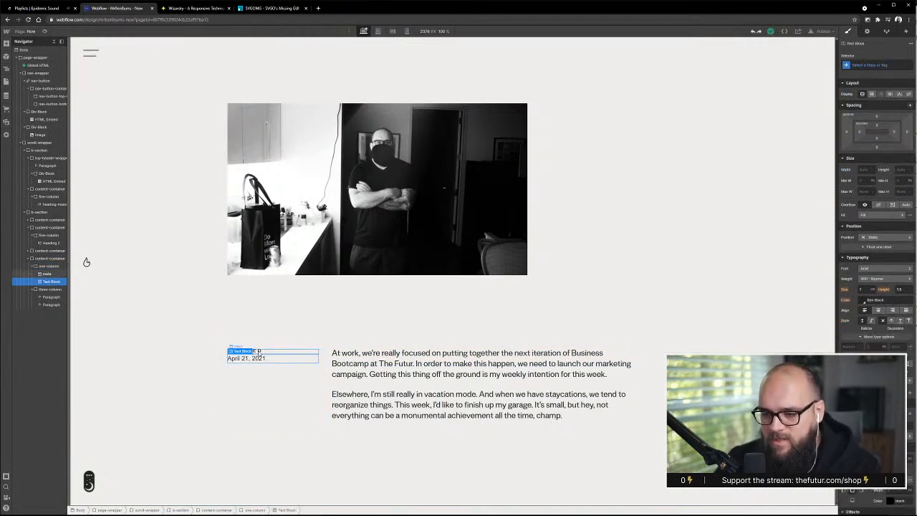
left_click(269, 396)
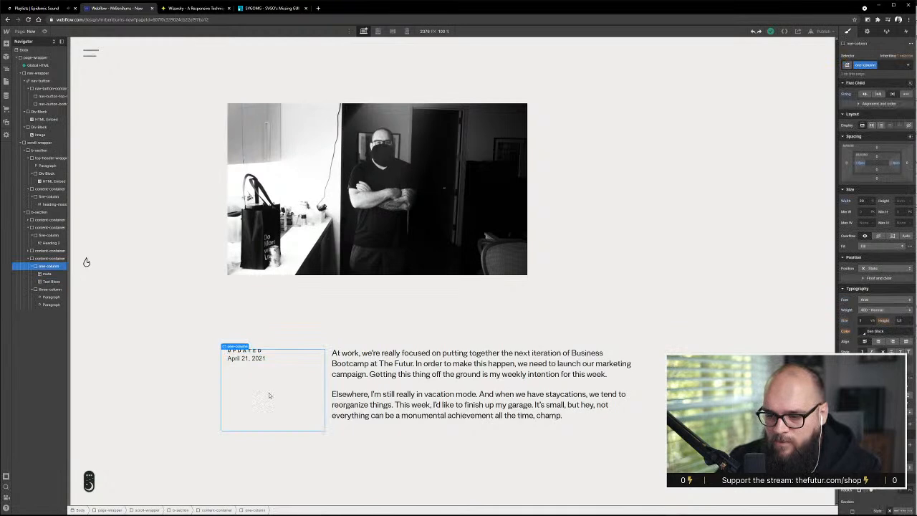
left_click(863, 320)
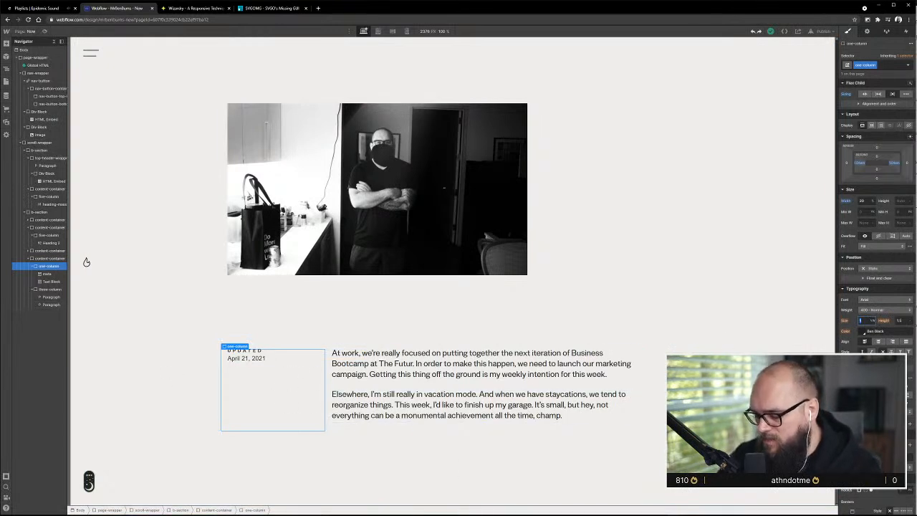
type("30")
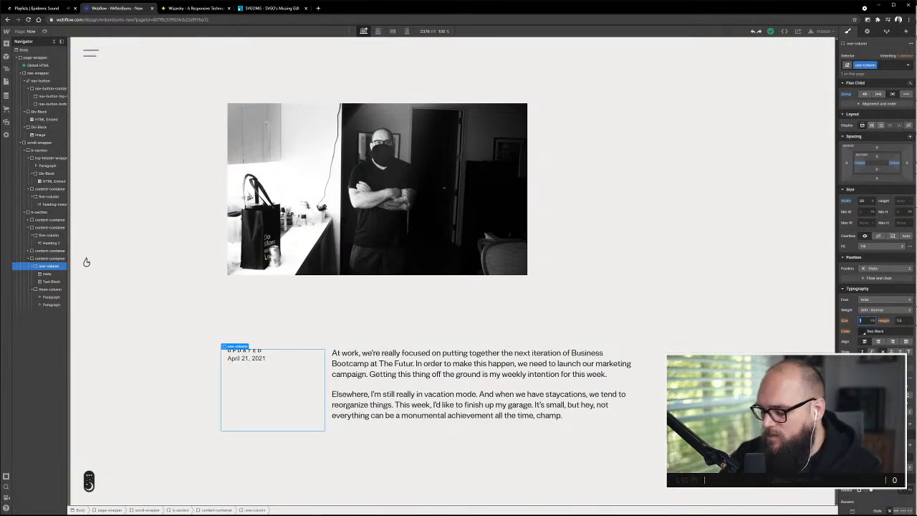
type("px")
key("Return")
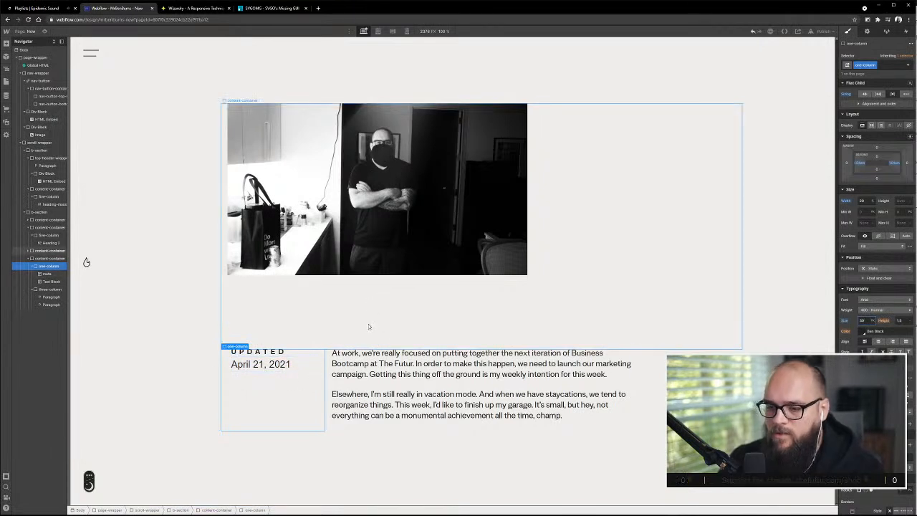
key("ctrl+z")
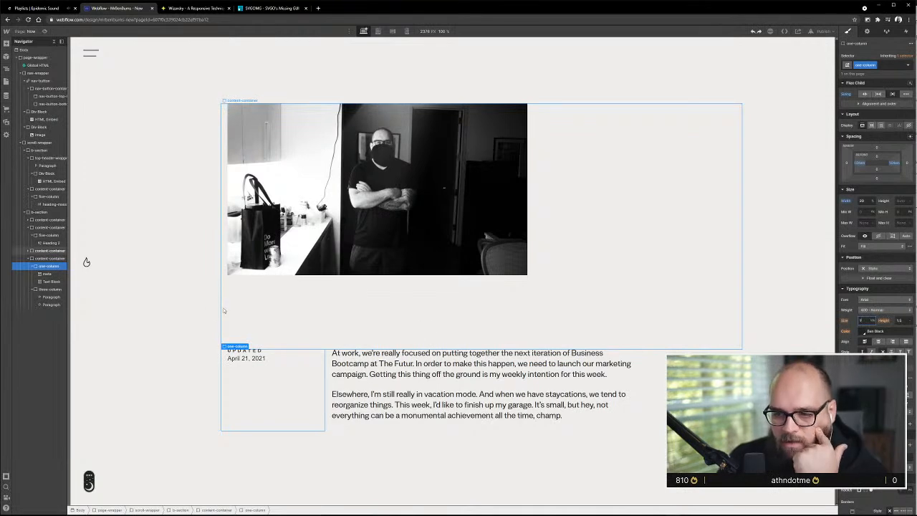
left_click(575, 418)
left_click(778, 430)
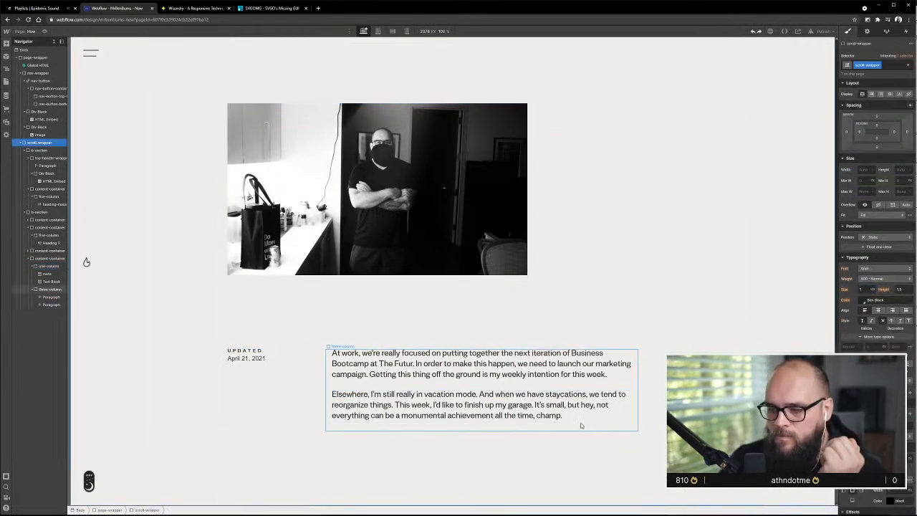
Switch to the XD design and examine the Hit List section's divider, heading, numbered links and spacing below the Updated text
key("alt+Tab")
scroll(543, 333, "up", 5)
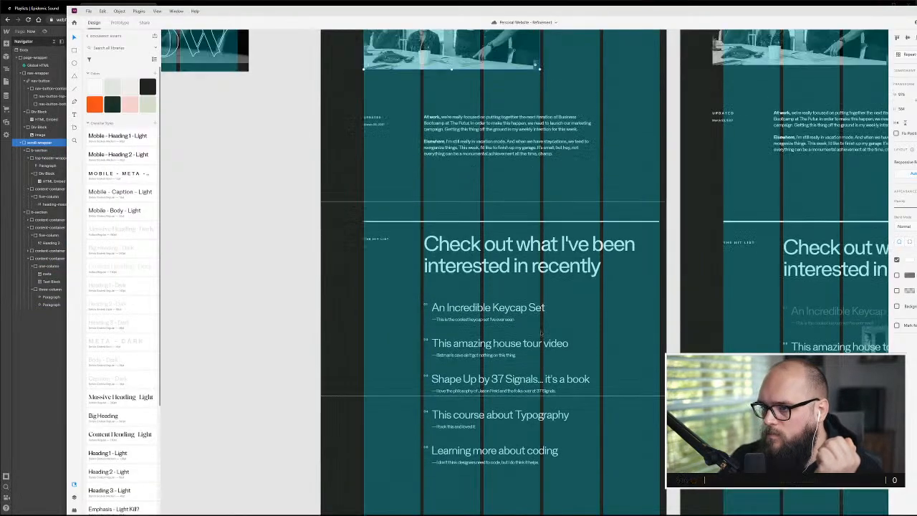
scroll(541, 333, "down", 1)
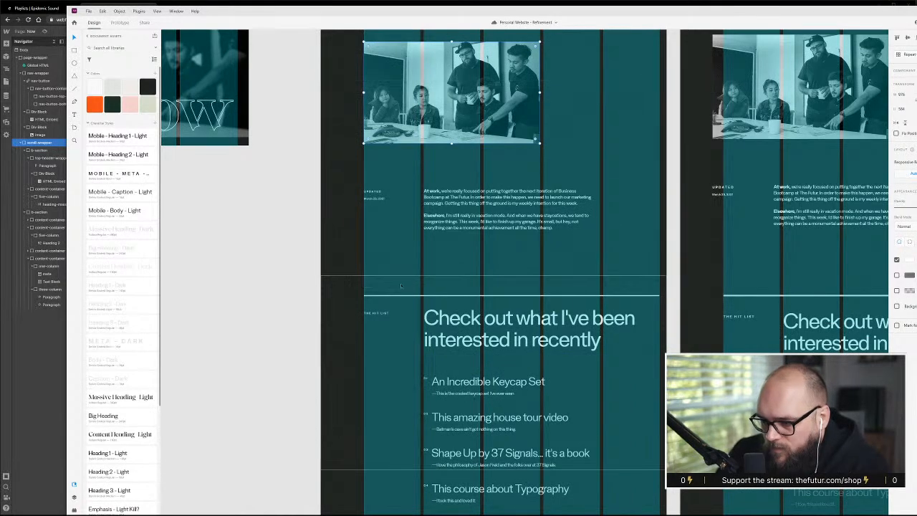
scroll(443, 317, "up", 3)
scroll(443, 318, "down", 1)
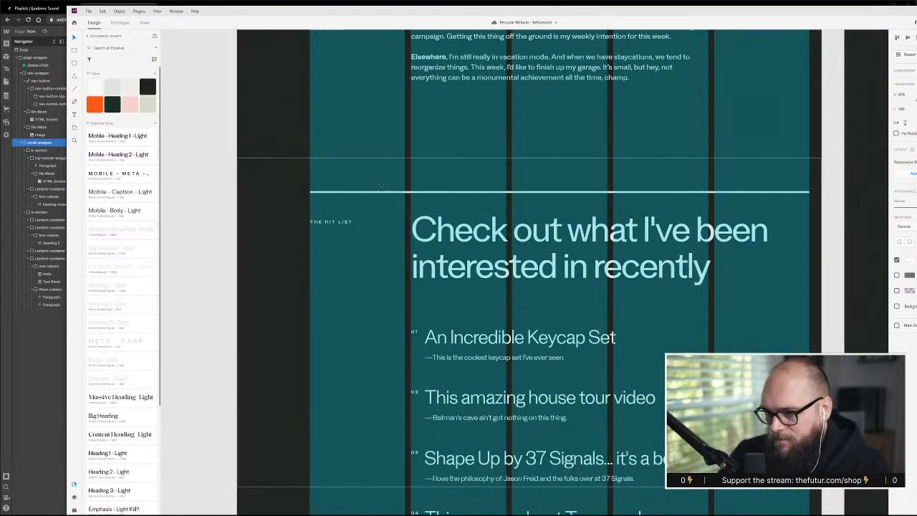
scroll(358, 300, "down", 5)
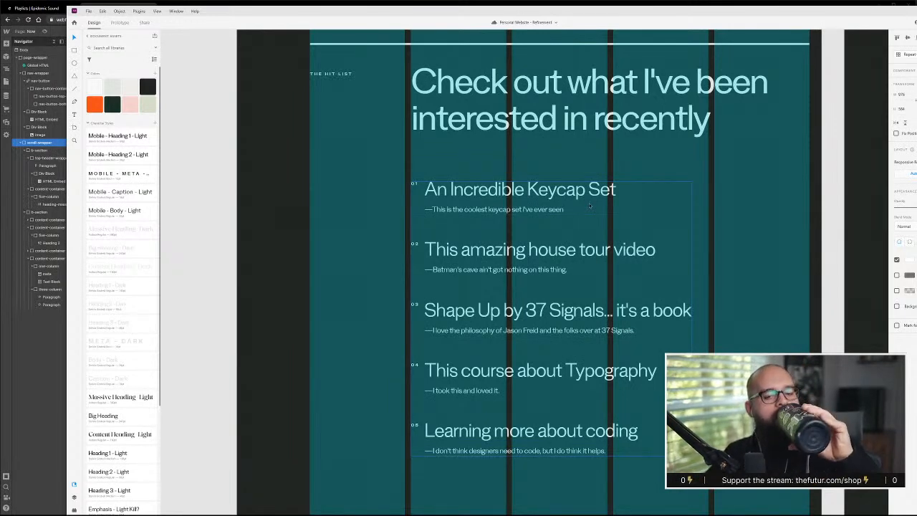
scroll(430, 200, "down", 3)
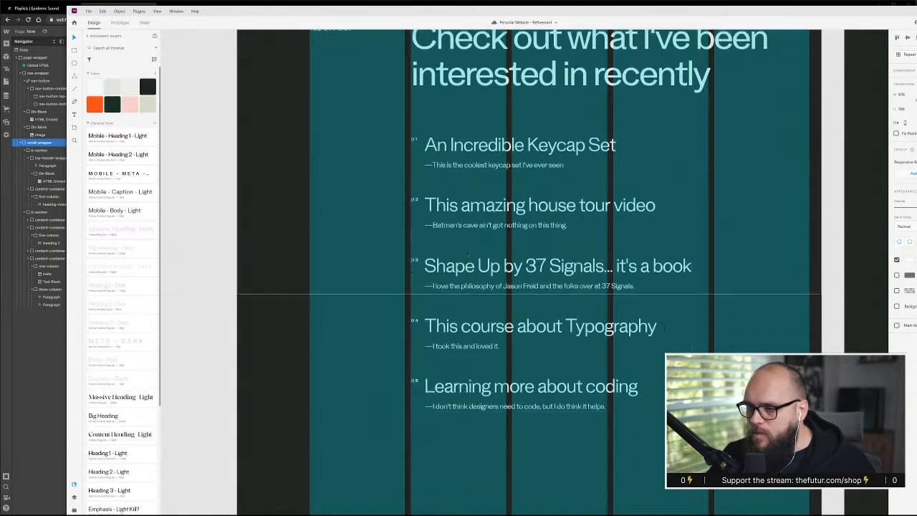
scroll(469, 245, "up", 2)
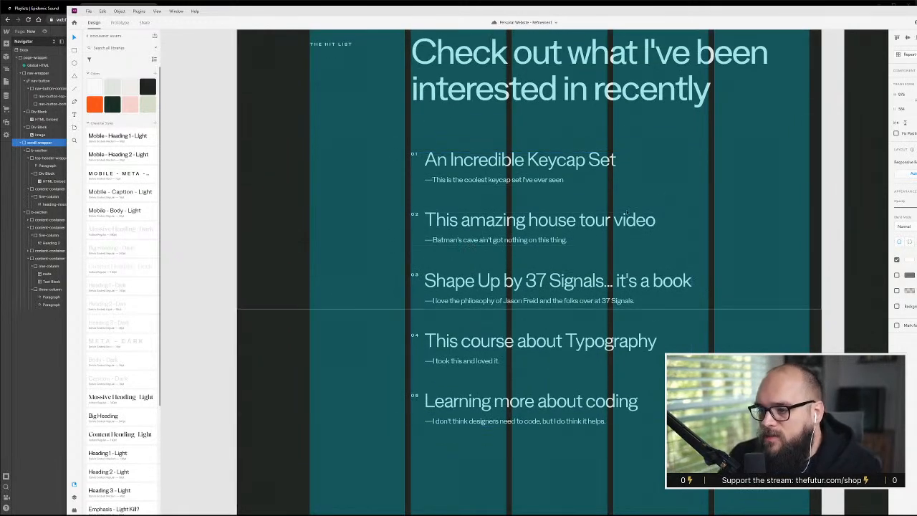
scroll(516, 117, "down", 2)
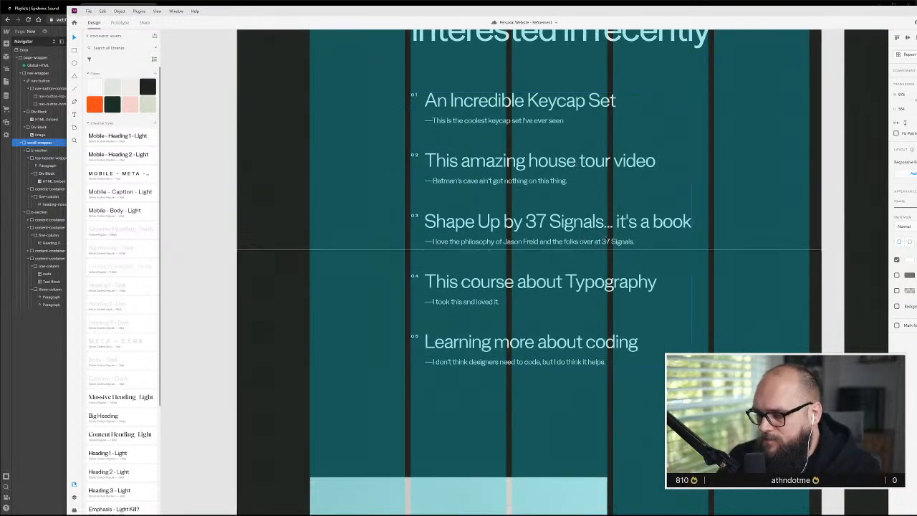
scroll(625, 241, "down", 2)
scroll(528, 135, "up", 4)
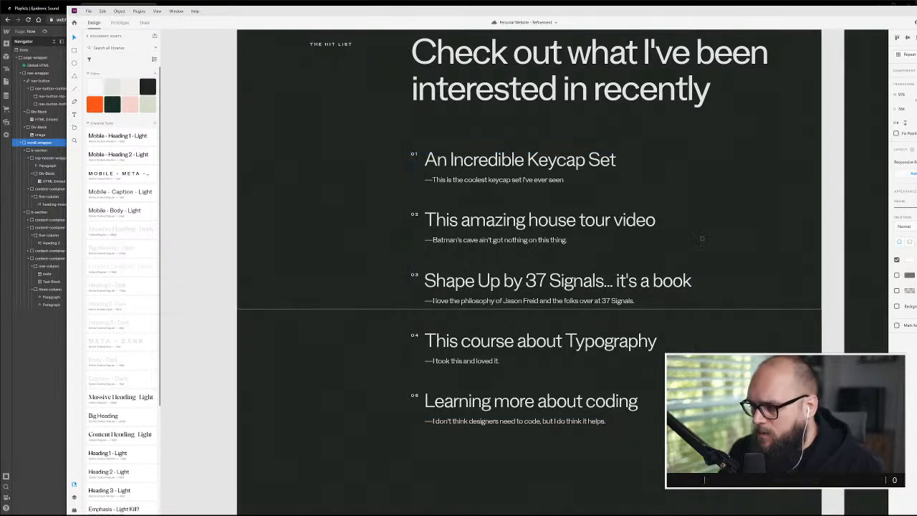
Compare the default Hit List with the neighbouring artboard's hover state for the "This amazing house tour video" item
scroll(440, 215, "right", 10)
scroll(557, 251, "right", 3)
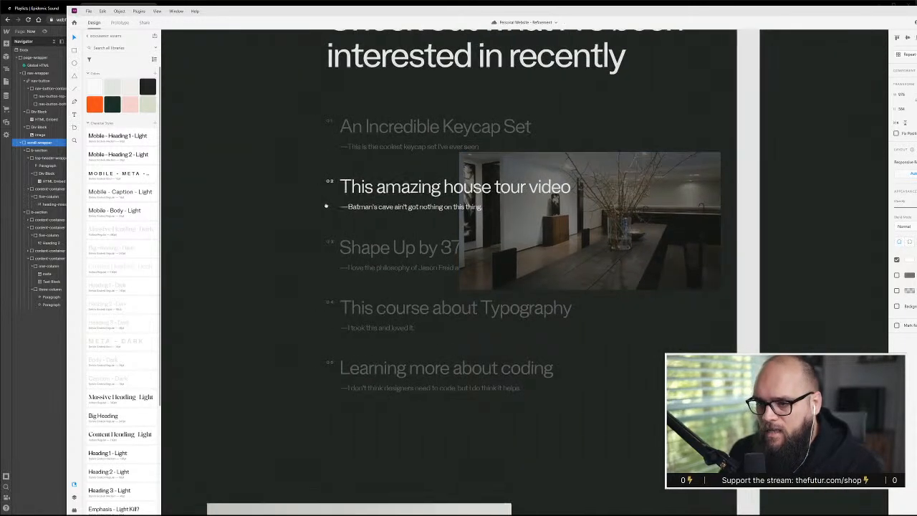
scroll(341, 231, "right", 5)
scroll(341, 230, "left", 5)
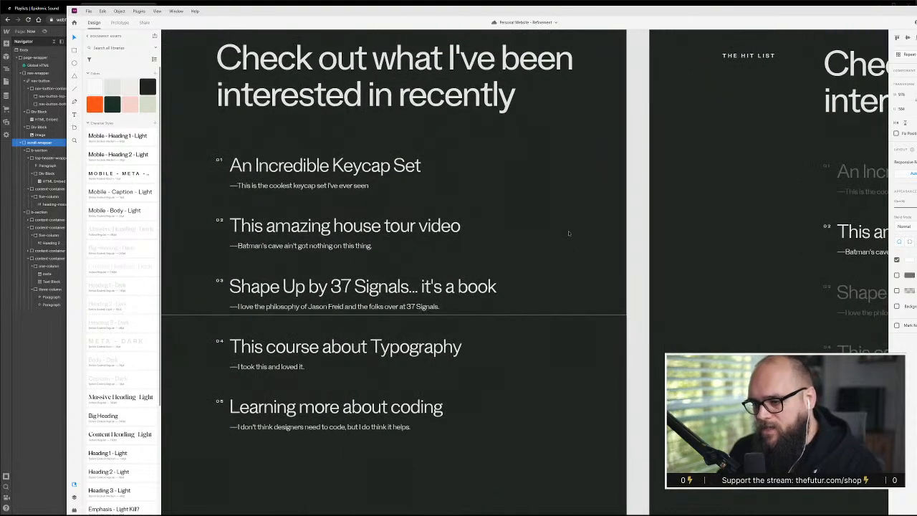
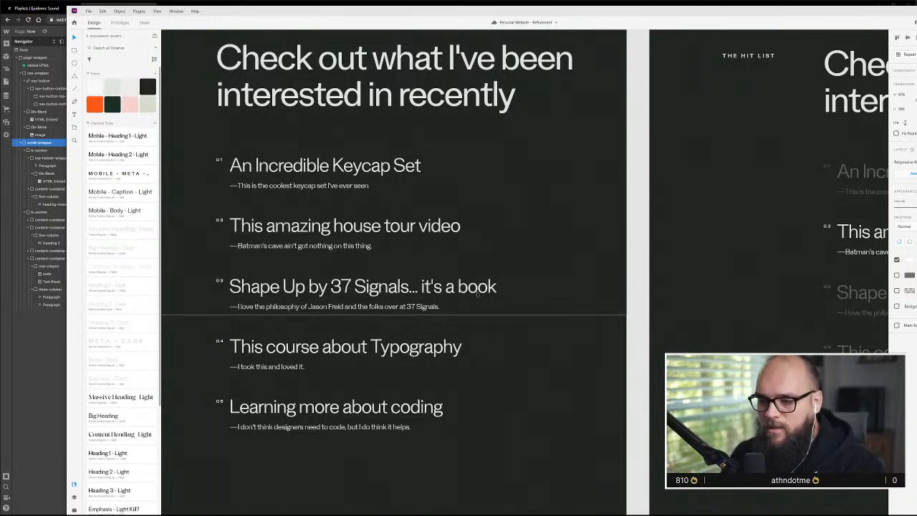
Examine the Hit List heading, numbered list and divider above them in the XD design
left_click(545, 266)
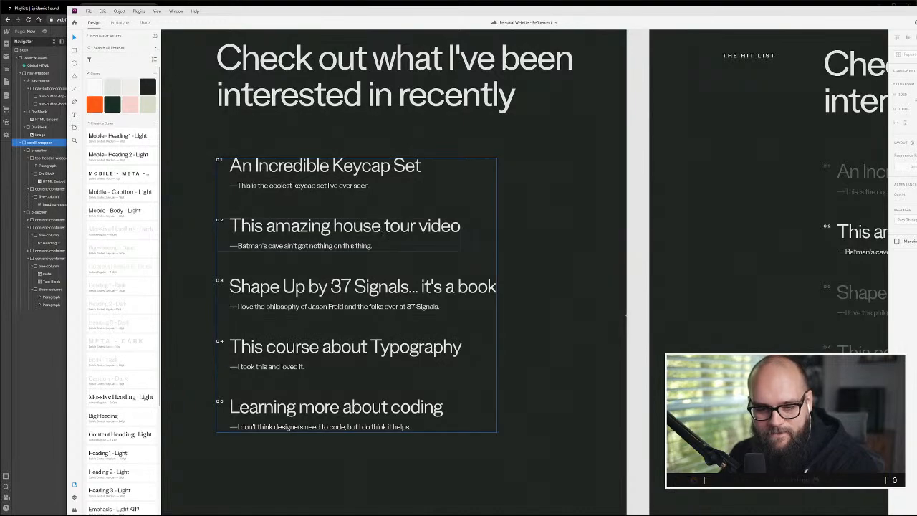
left_click_drag(334, 273, 484, 306)
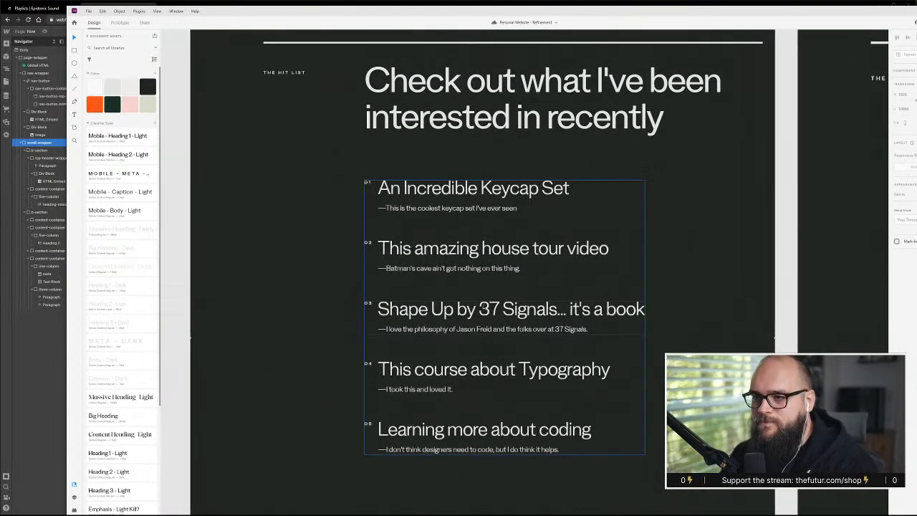
left_click_drag(464, 106, 462, 146)
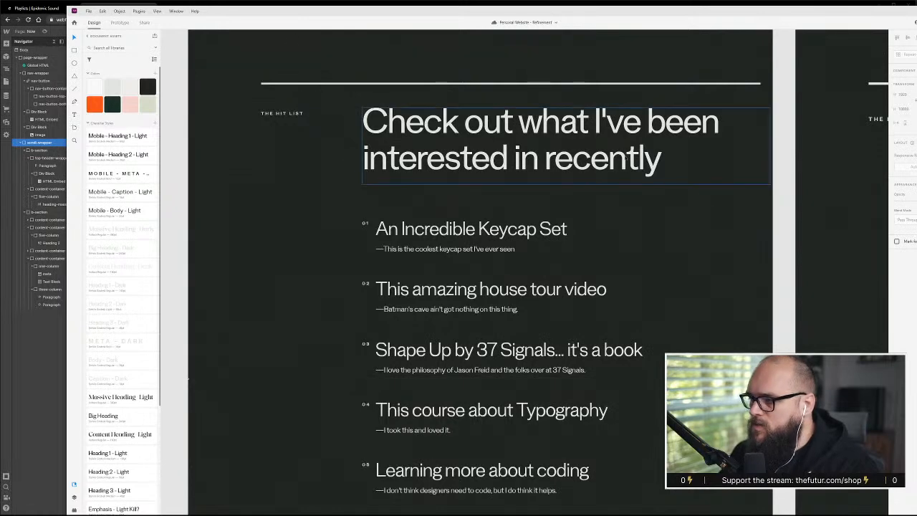
Switch to Webflow and duplicate the second b-section, which holds the photo and the Updated text, inside scroll-wrapper
key("alt+Tab")
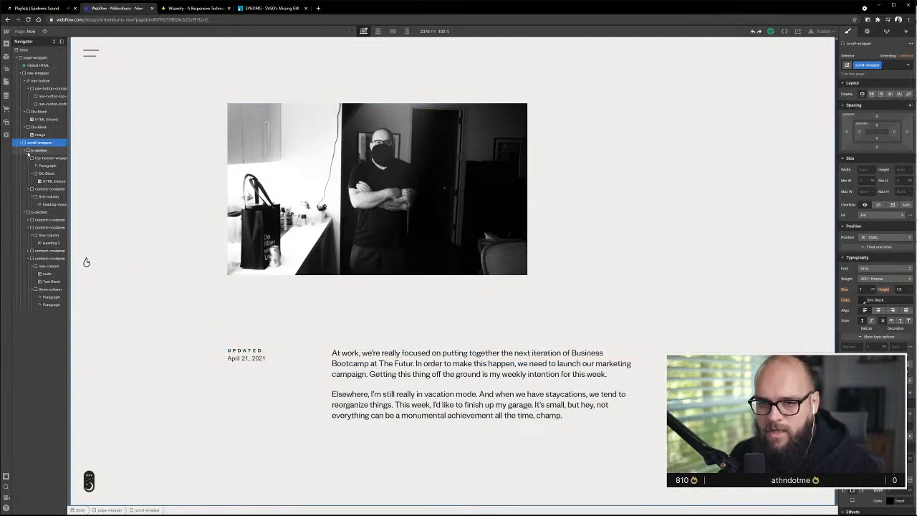
left_click(25, 213)
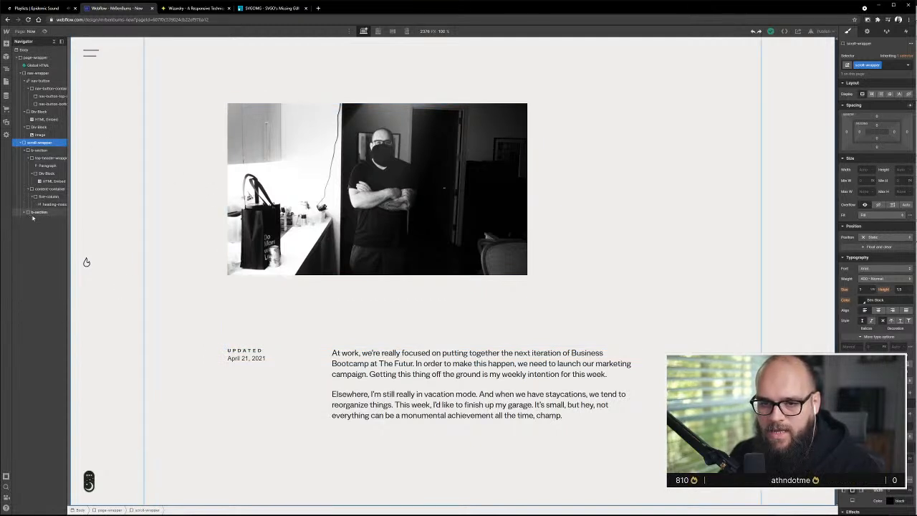
mouse_move(34, 216)
left_mouse_down()
mouse_move(34, 227)
mouse_move(34, 151)
mouse_move(35, 226)
mouse_move(25, 223)
mouse_move(36, 217)
mouse_move(43, 231)
left_mouse_up()
left_click(25, 222)
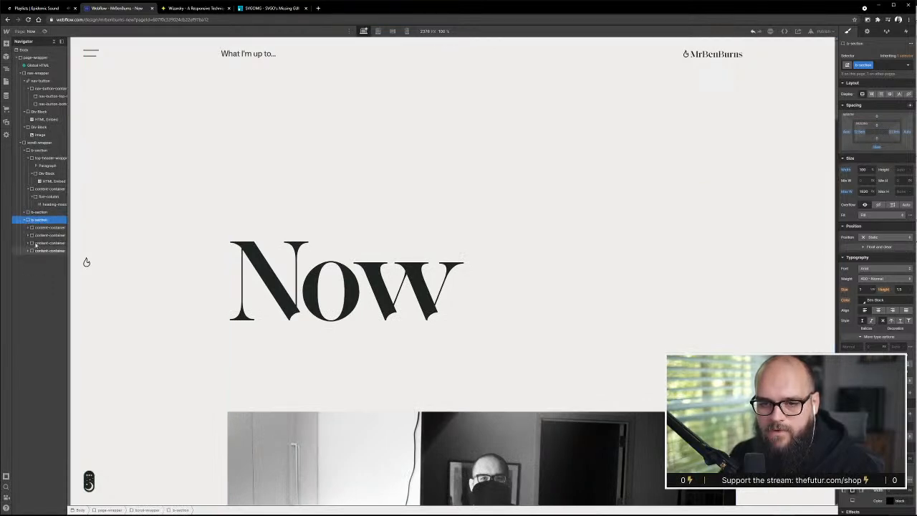
Delete the intro text and both photo content-containers from the duplicated b-section, keeping only the one with the Updated text
left_click(44, 235)
left_click(39, 251)
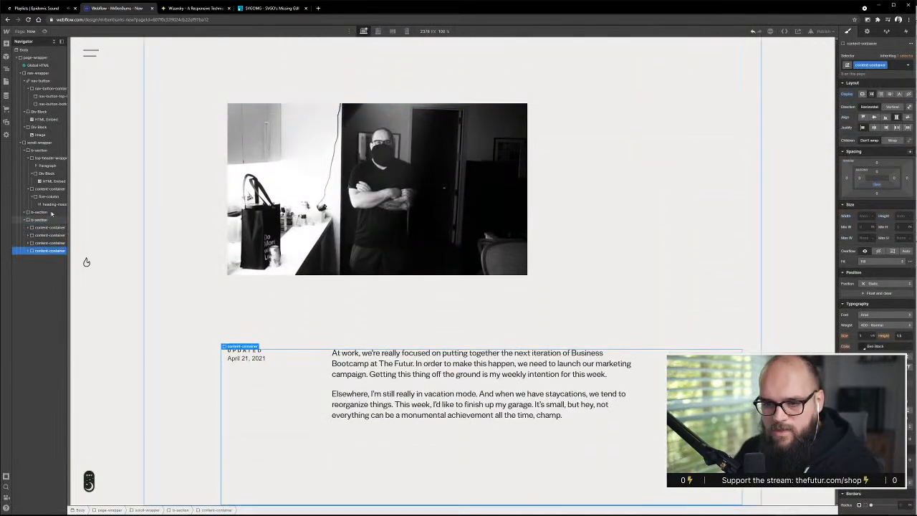
left_click(52, 243)
left_click(44, 235)
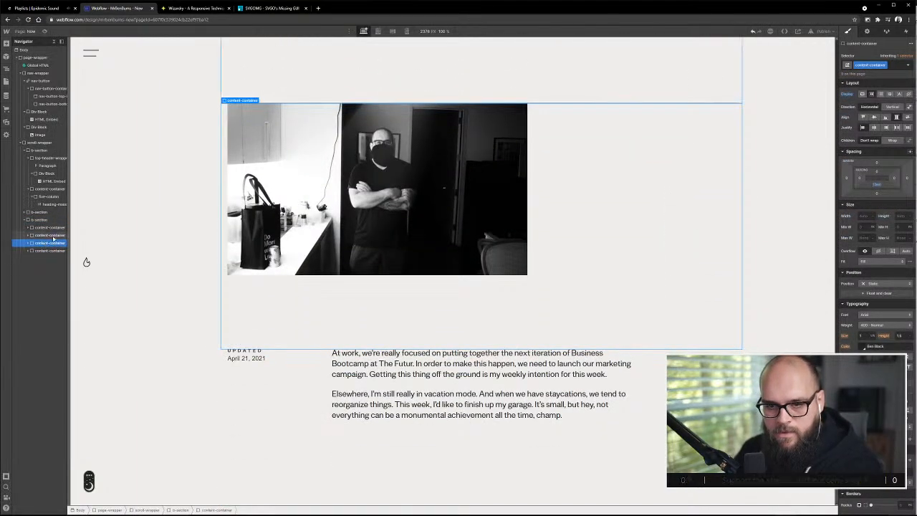
scroll(269, 324, "up", 4)
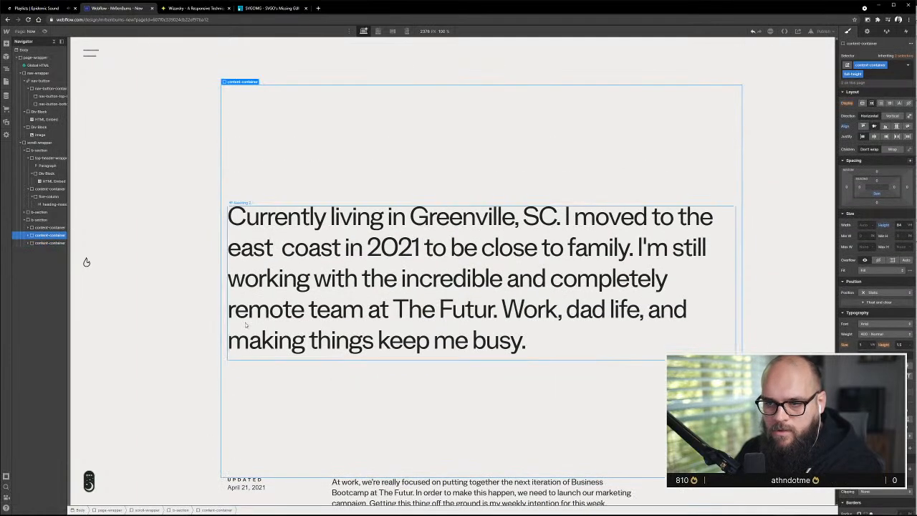
key("Delete")
left_click(50, 227)
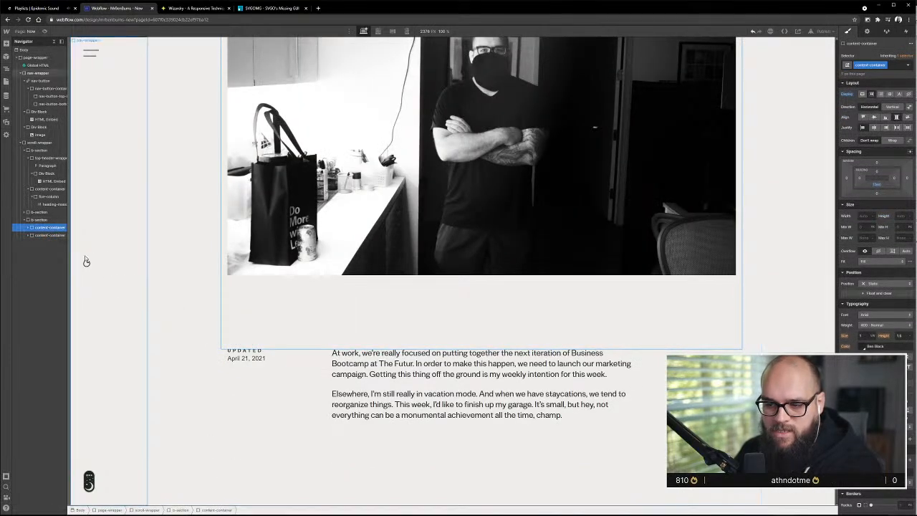
key("Delete")
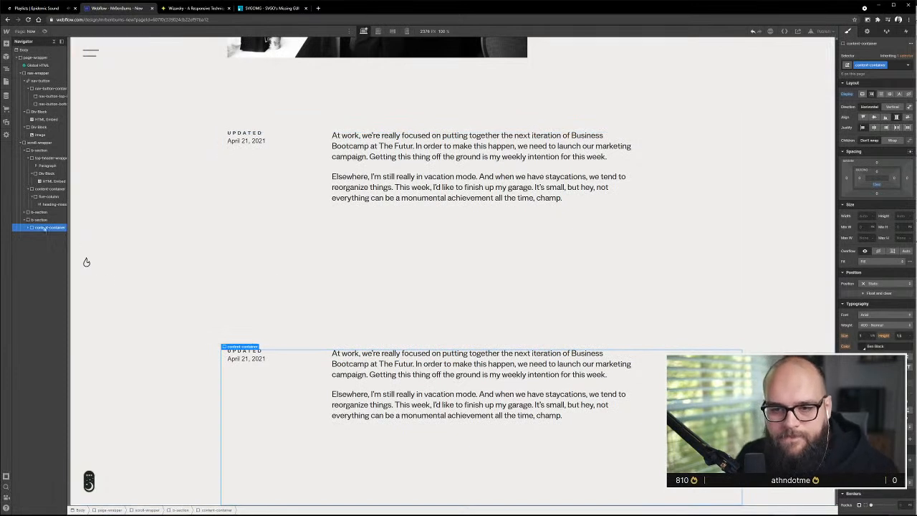
Delete the date text block under the Updated label in the duplicated section's one-column block
left_click(29, 227)
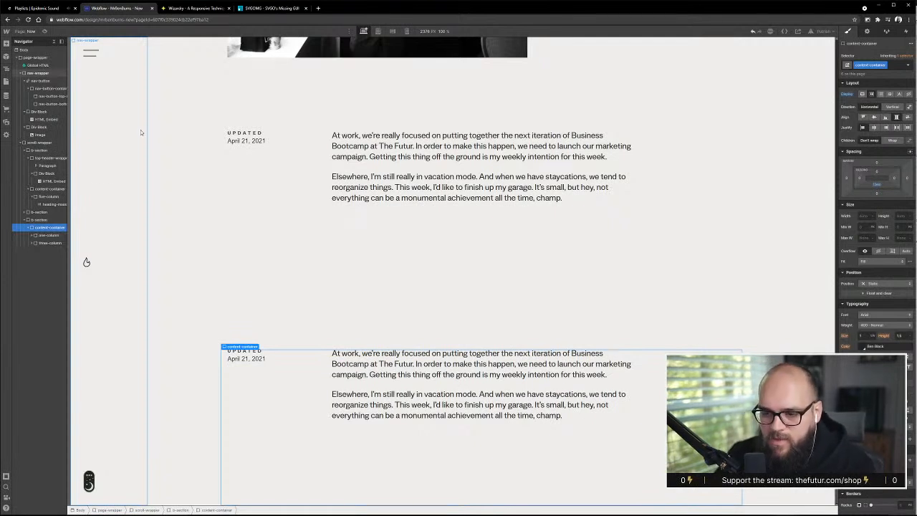
left_click(260, 360)
key("Delete")
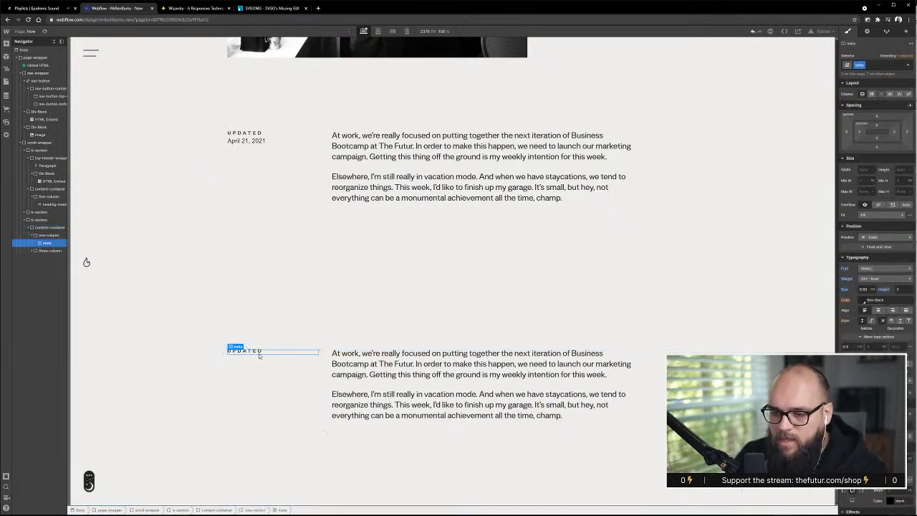
Check the section label in the XD design and change the duplicated Updated label to "THE HIT LIST"
double_click(260, 353)
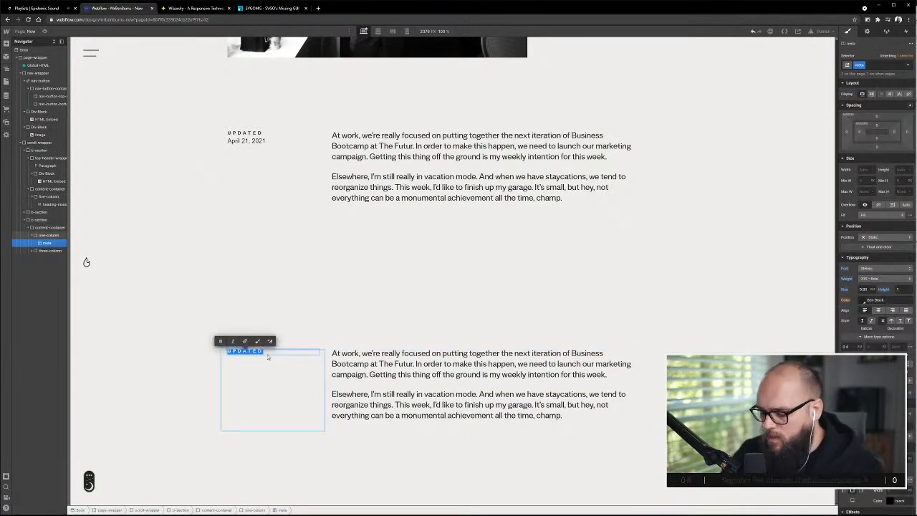
key("alt+Tab")
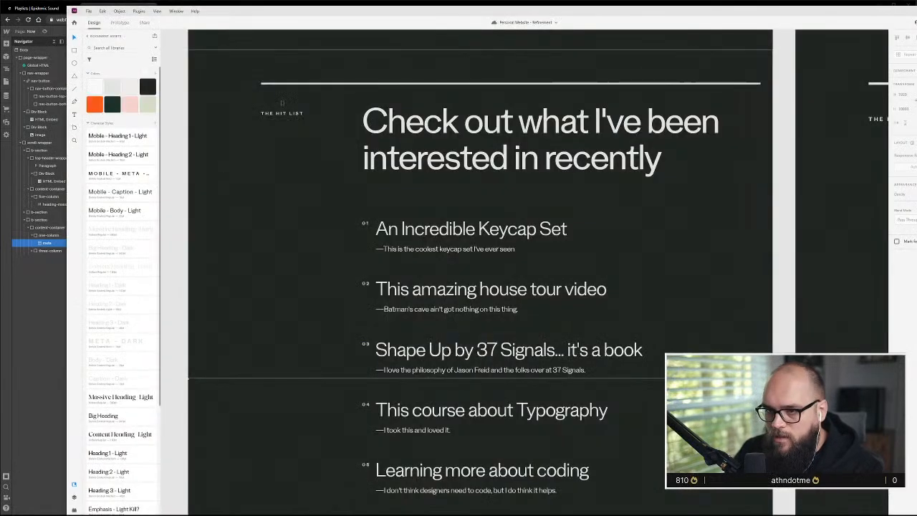
key("alt+Tab")
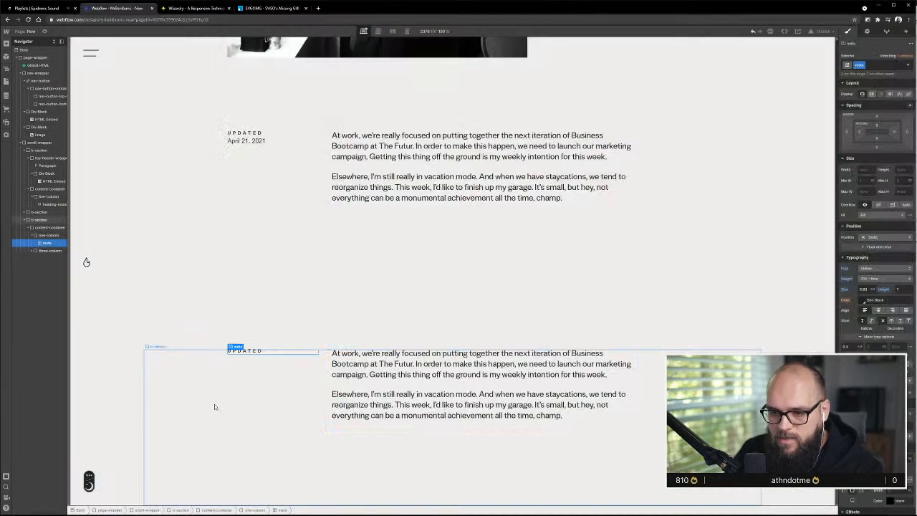
double_click(250, 353)
type("THE HIT LIST")
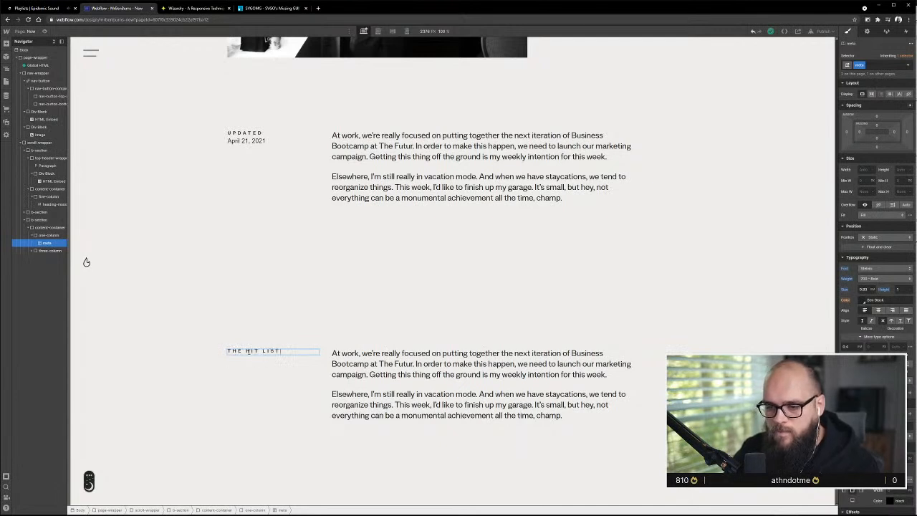
Delete both paragraphs beside the Hit List label and add a heading to the emptied three-column block
left_click(351, 362)
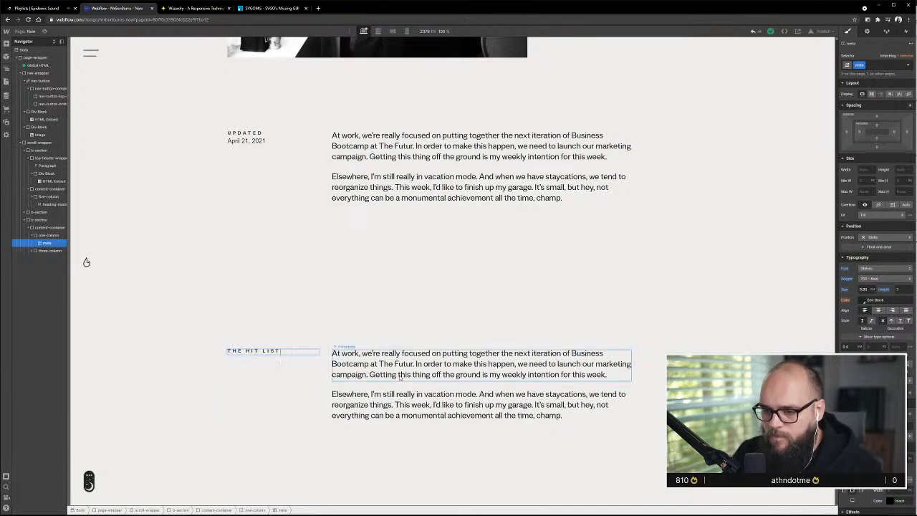
left_click(419, 414)
key("Delete")
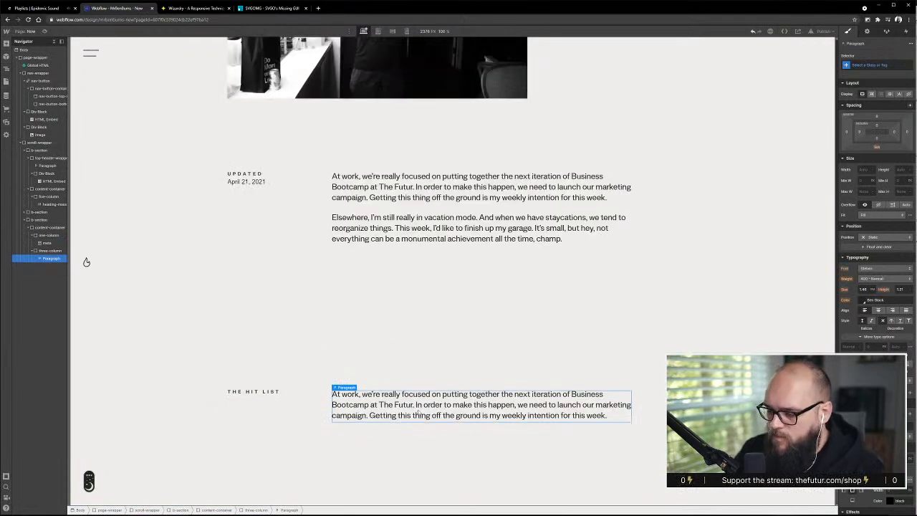
key("Delete")
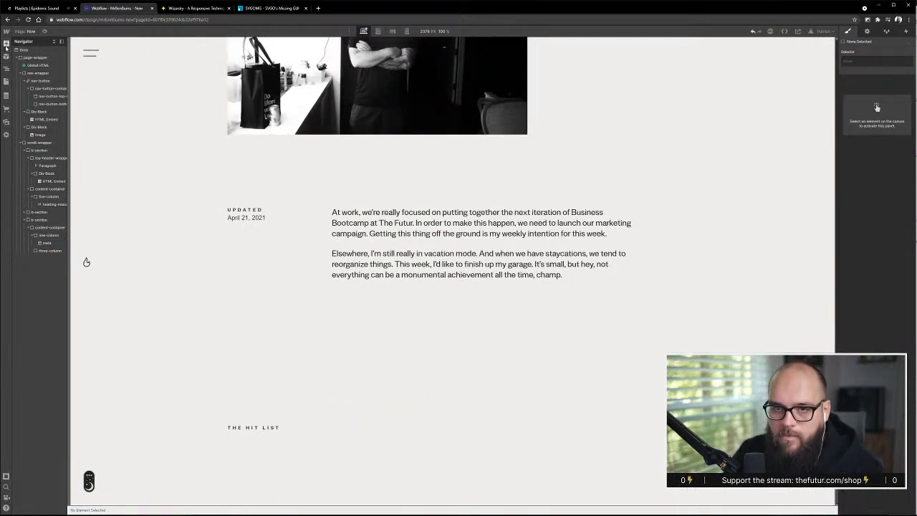
left_click(5, 45)
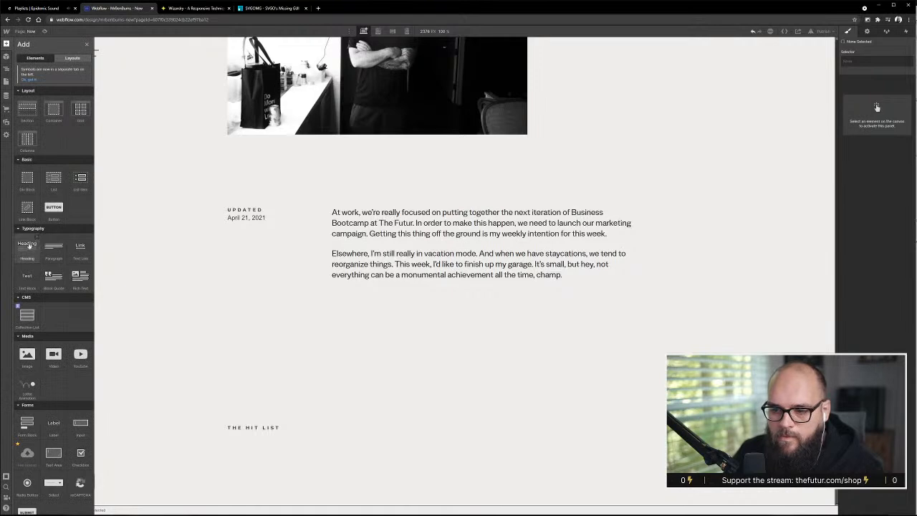
mouse_move(28, 246)
left_mouse_down()
mouse_move(58, 321)
mouse_move(43, 255)
left_mouse_up()
Check the heading's column span with the XD layout grid shown, and replace the block's three-column class with four-column in Webflow
key("alt+Tab")
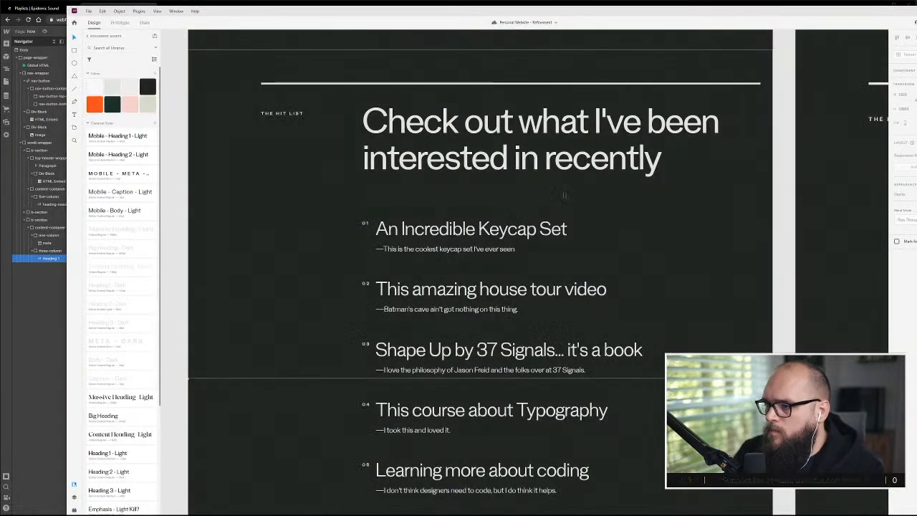
key("ctrl+shift+4")
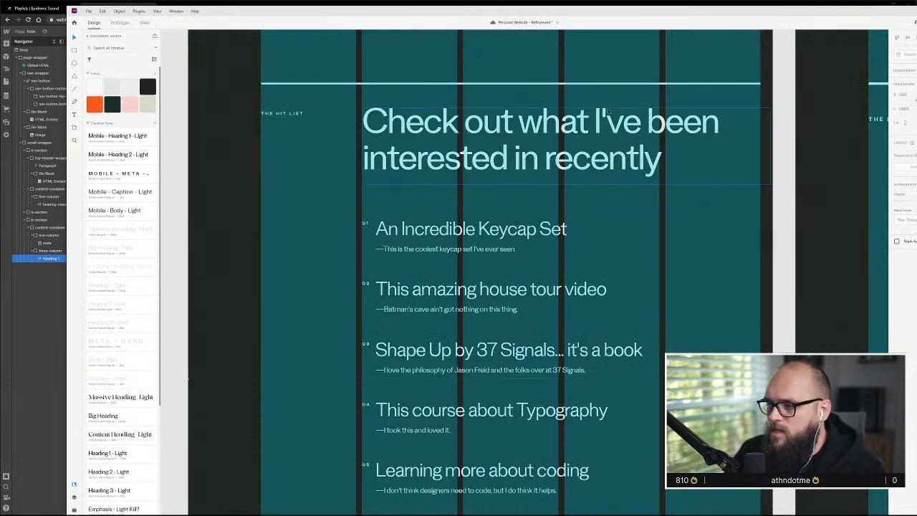
key("alt+Tab")
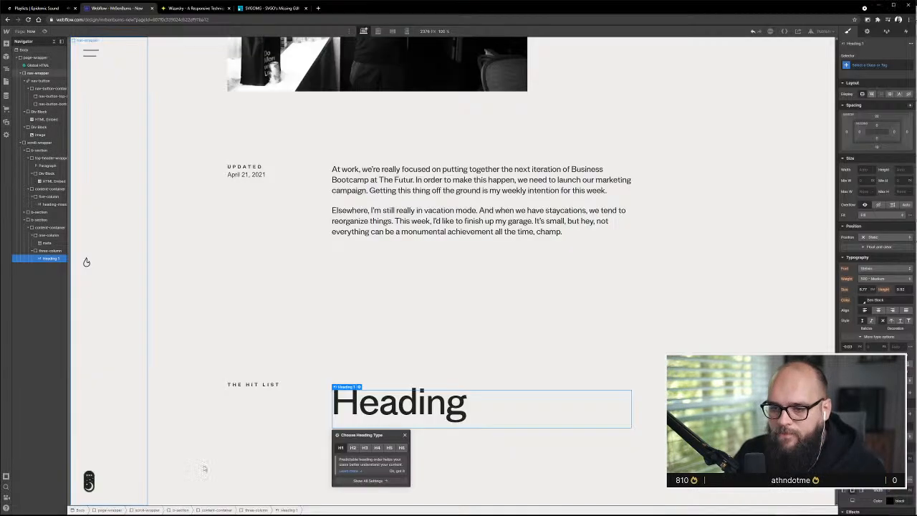
left_click(56, 251)
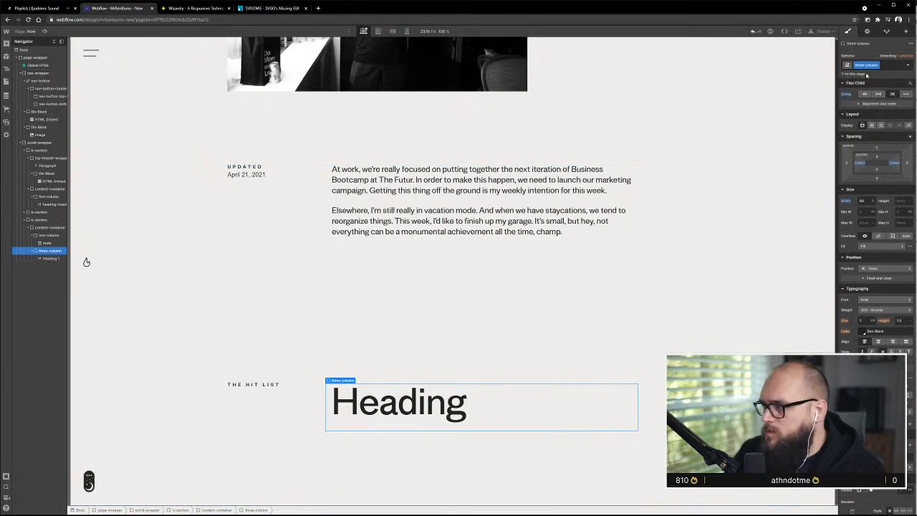
left_click(892, 65)
key("BackSpace")
type("four")
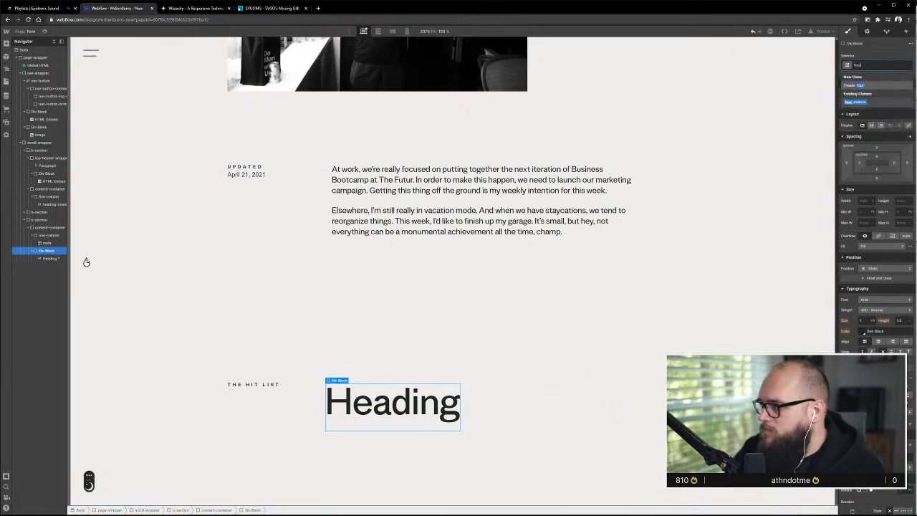
left_click(870, 103)
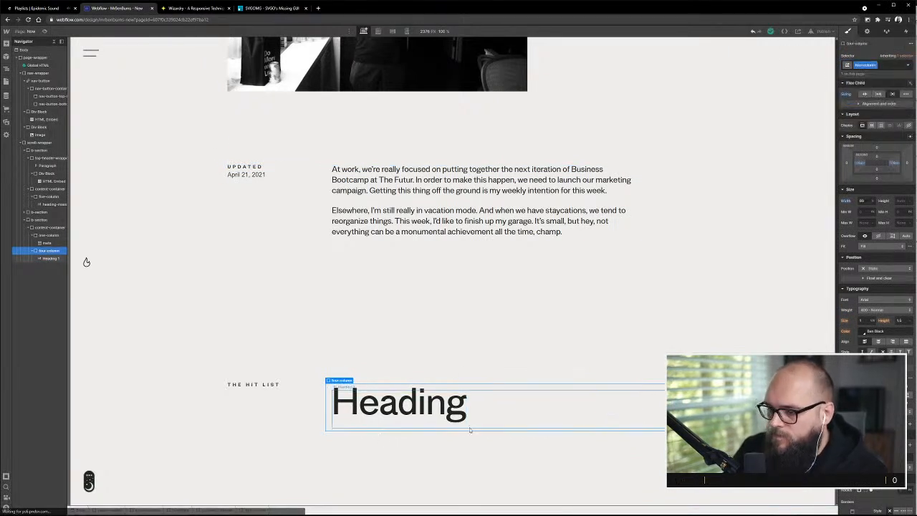
Copy the heading text "Check out what I've been interested in recently" from XD and paste it over the placeholder heading in Webflow
left_click(436, 409)
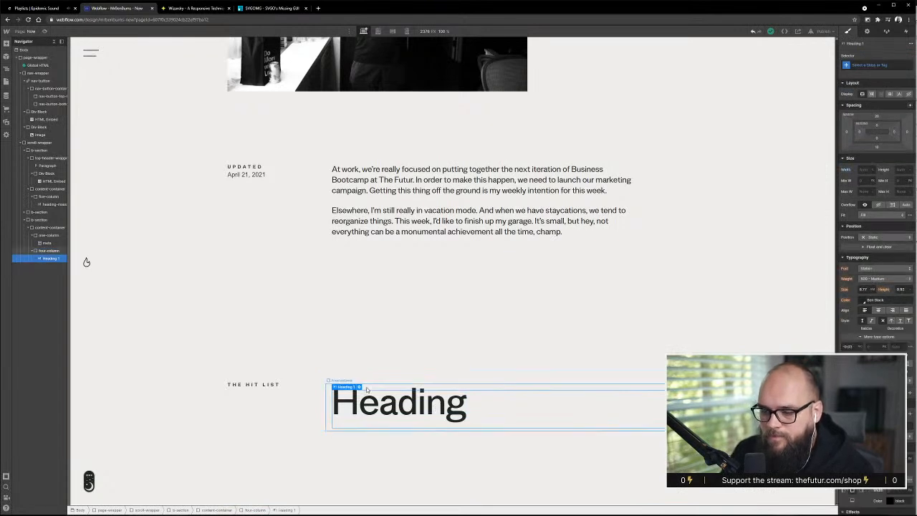
key("alt+Tab")
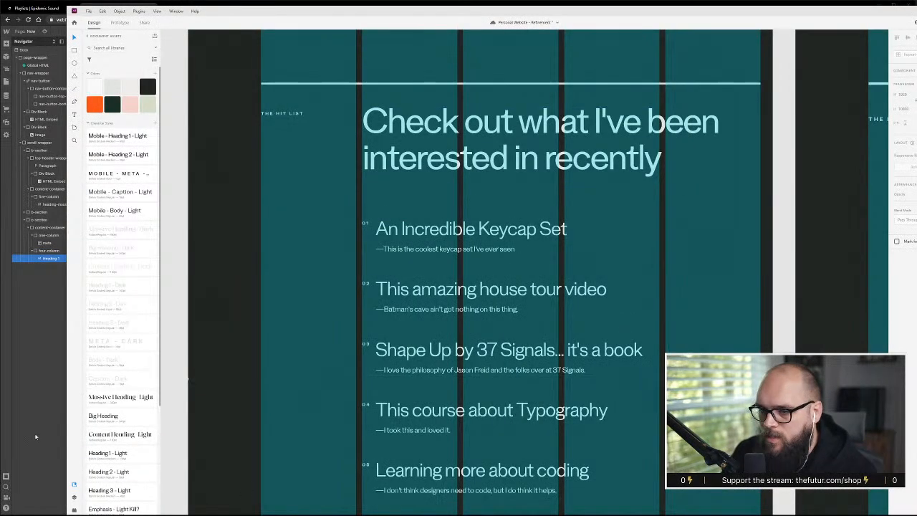
double_click(488, 170)
key("ctrl+c")
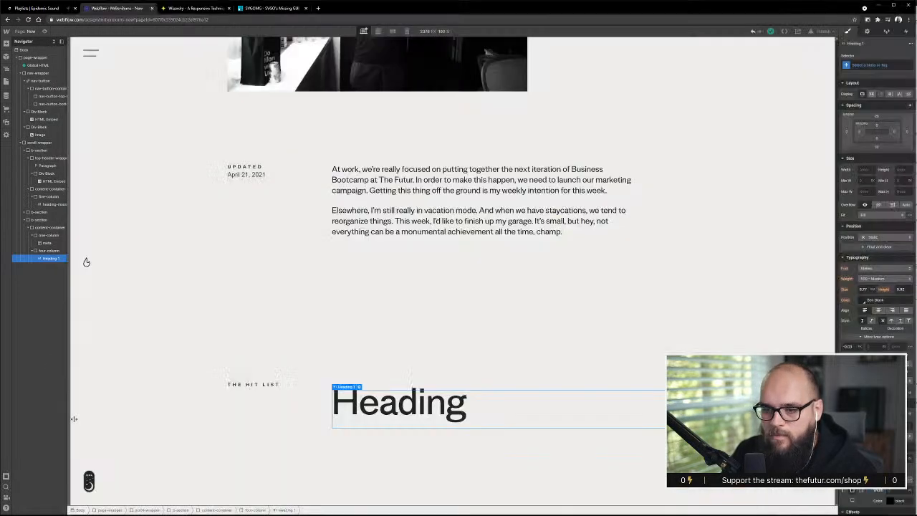
key("alt+Tab")
double_click(422, 424)
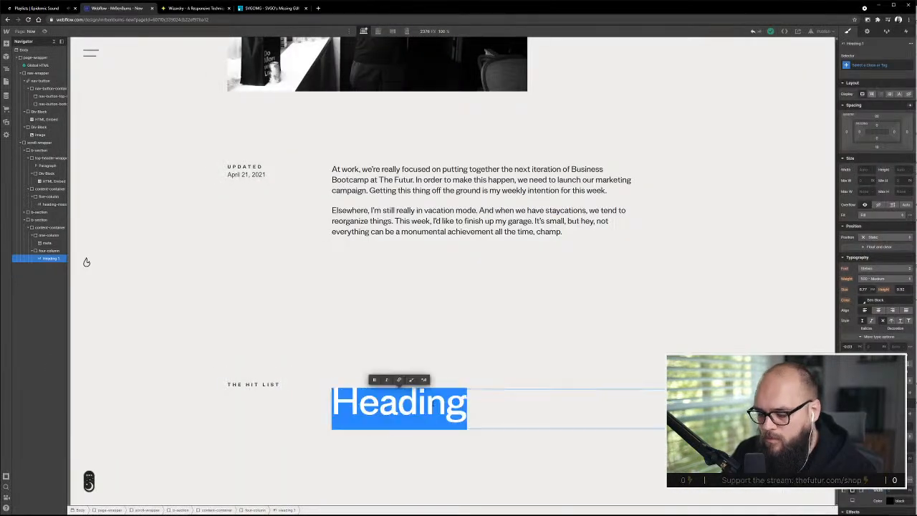
key("ctrl+v")
scroll(502, 433, "down", 1)
left_click(700, 241)
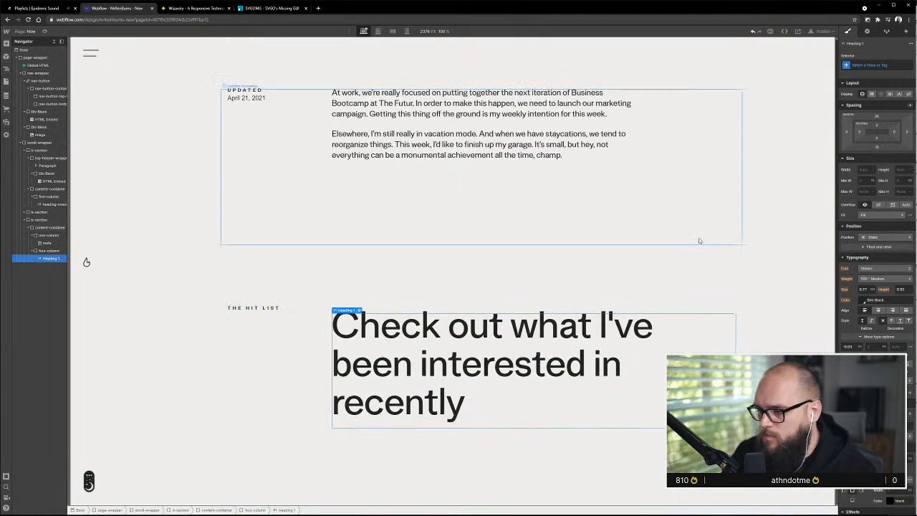
Reword the Hit List heading to read "Check out what I've been into recently"
left_click(502, 364)
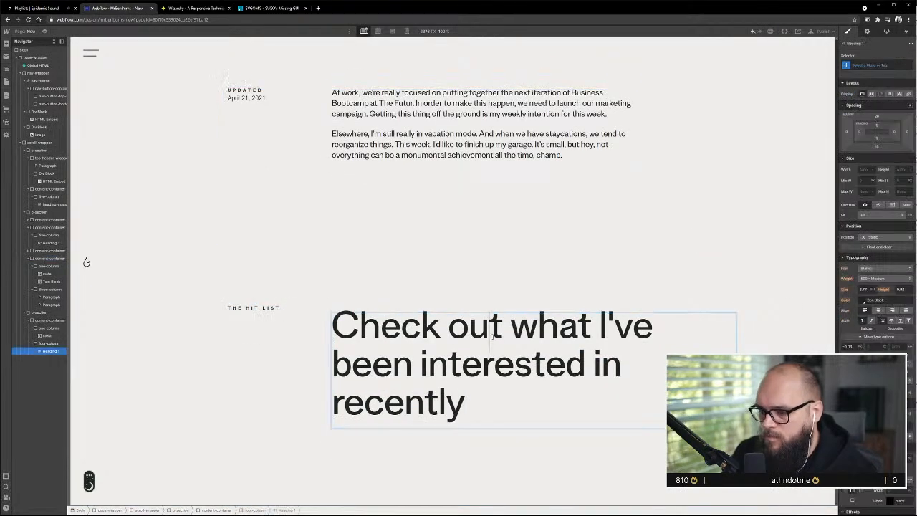
double_click(502, 364)
type("into")
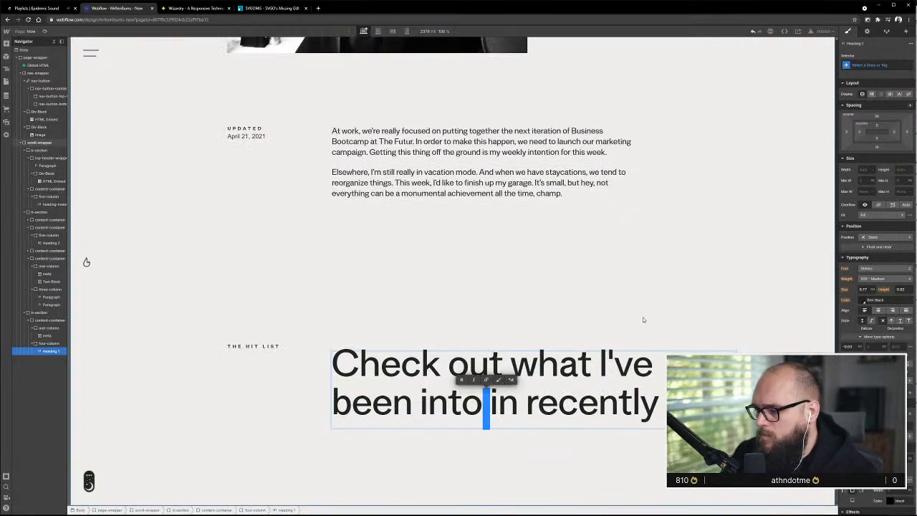
key("shift+Right")
key("shift+Right")
key("BackSpace")
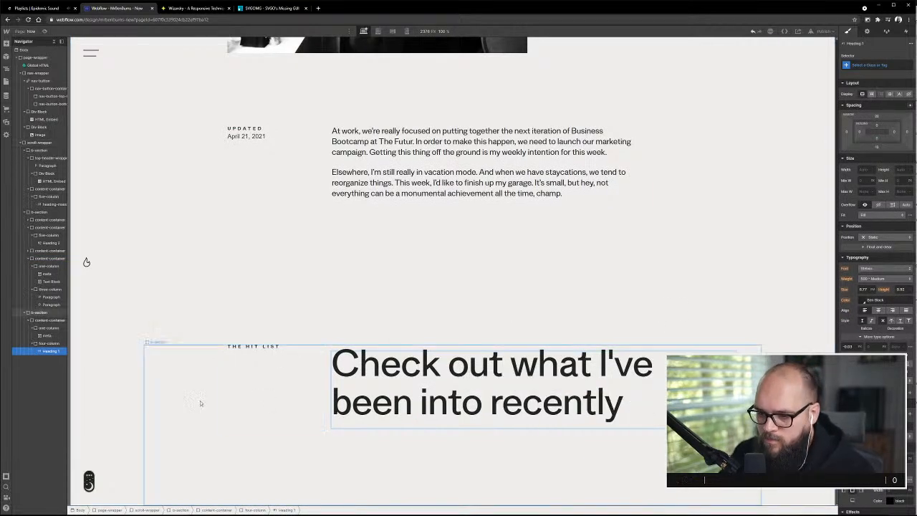
Change the HTML tag of the Hit List b-section block from Div to Section
left_click(166, 360)
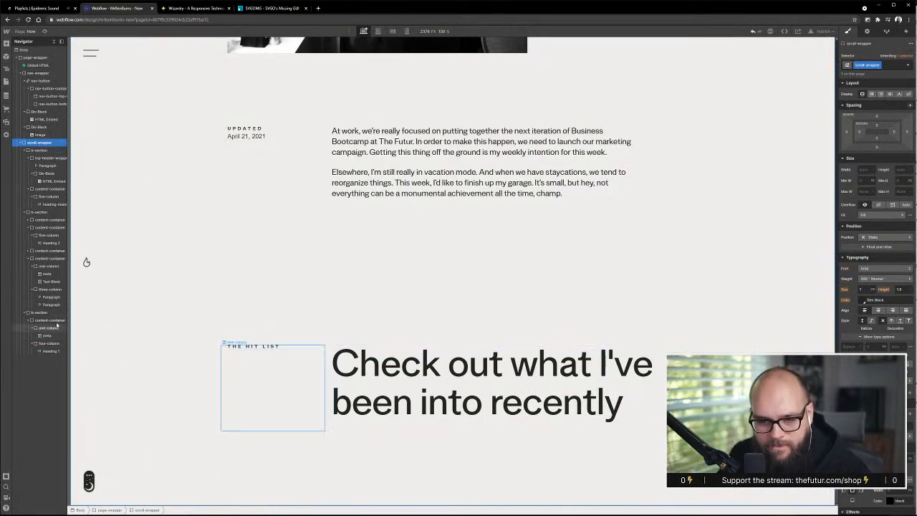
left_click(62, 320)
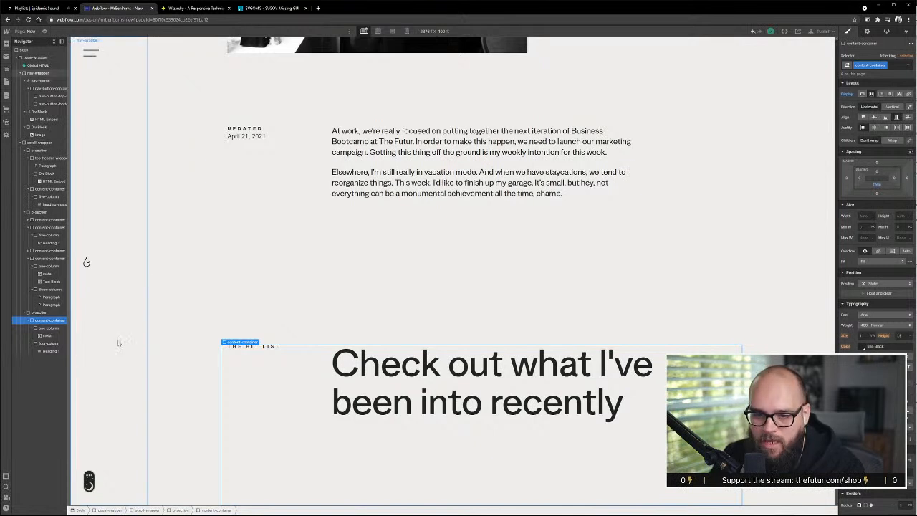
left_click(41, 314)
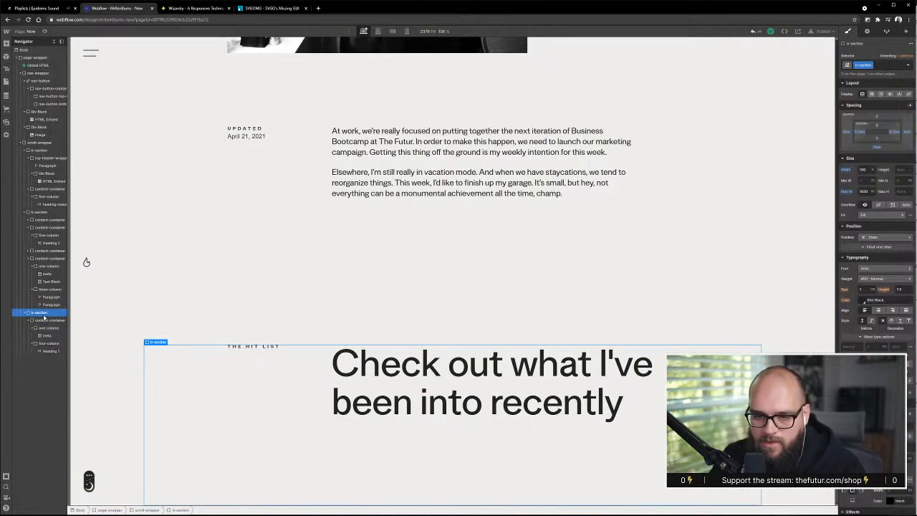
left_click(866, 31)
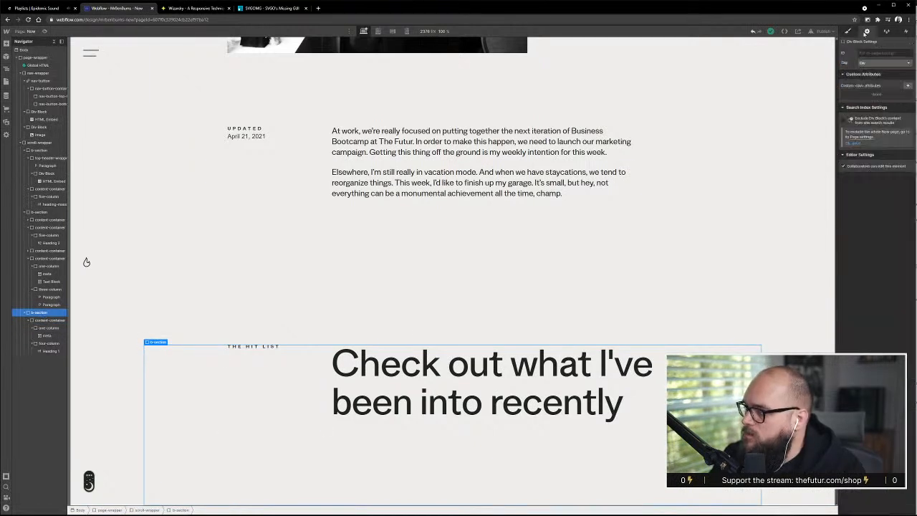
left_click(888, 64)
left_click(867, 104)
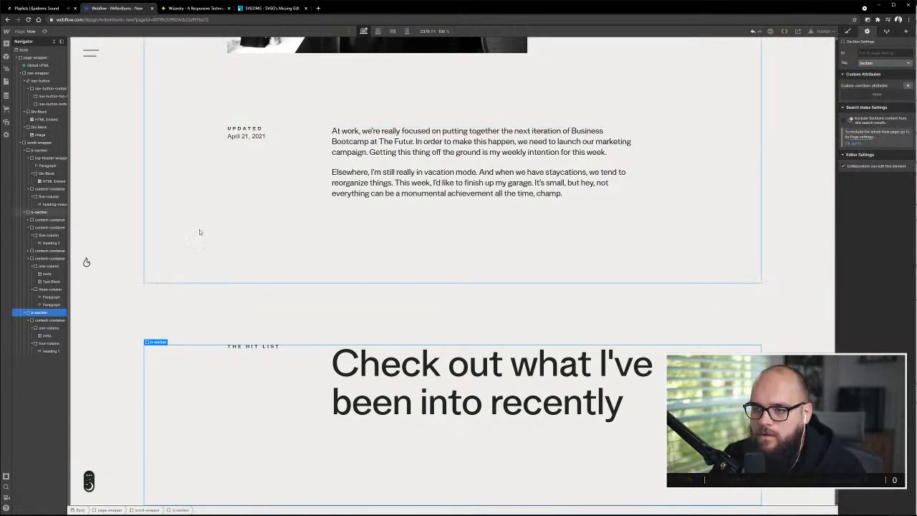
Set the HTML tag to Section for the Updated b-section block and for the first b-section holding the Now title
left_click(40, 212)
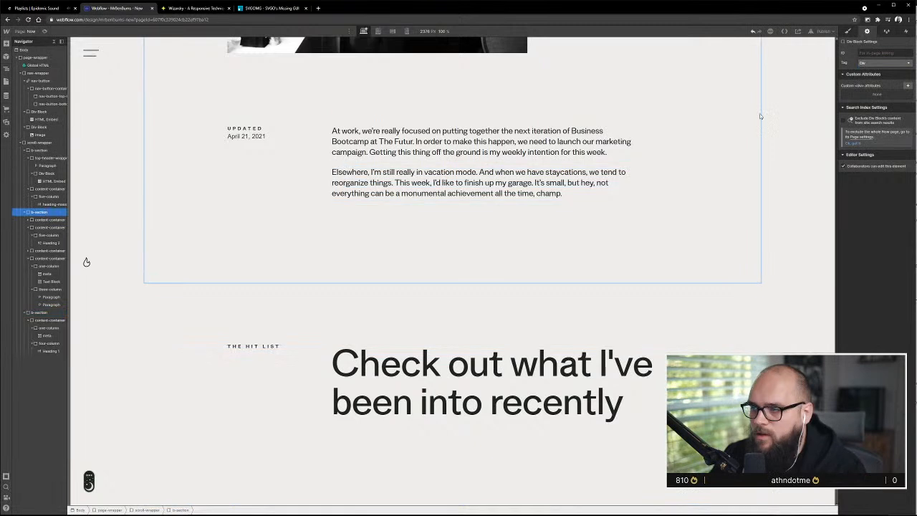
left_click(880, 64)
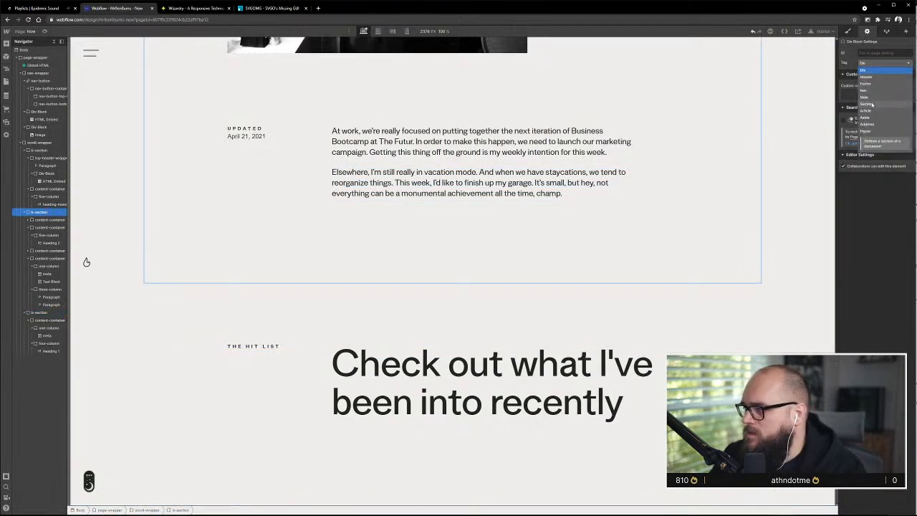
left_click(874, 105)
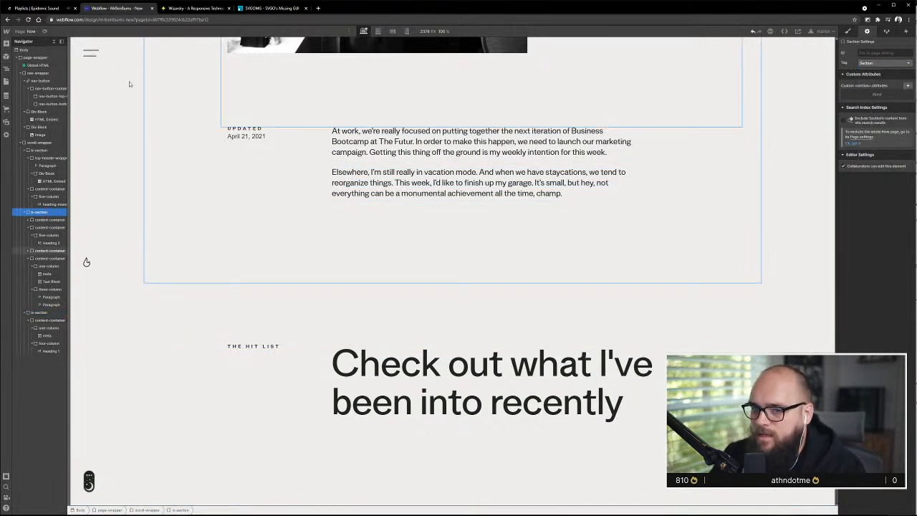
left_click(35, 150)
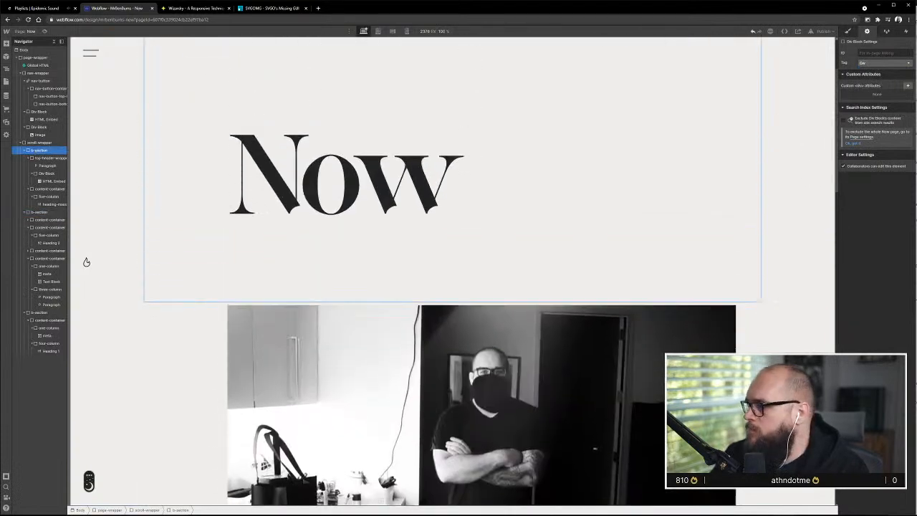
left_click(890, 63)
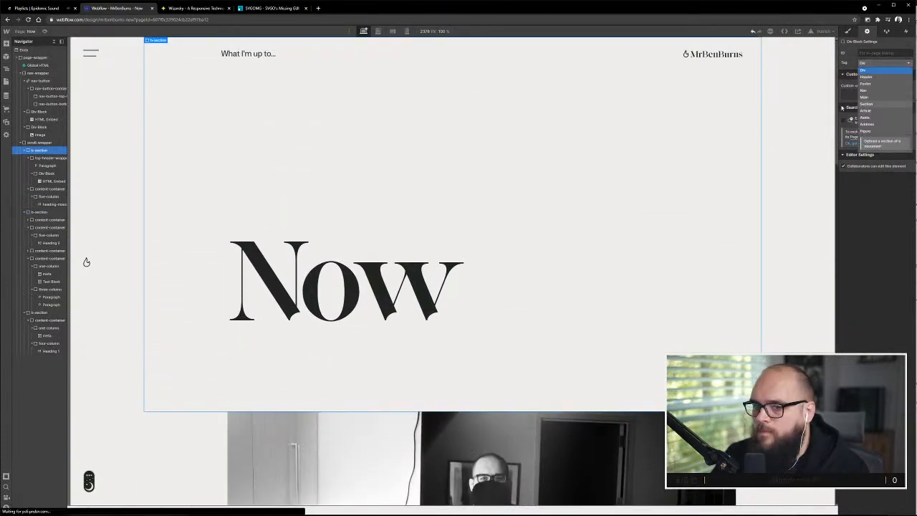
left_click(867, 104)
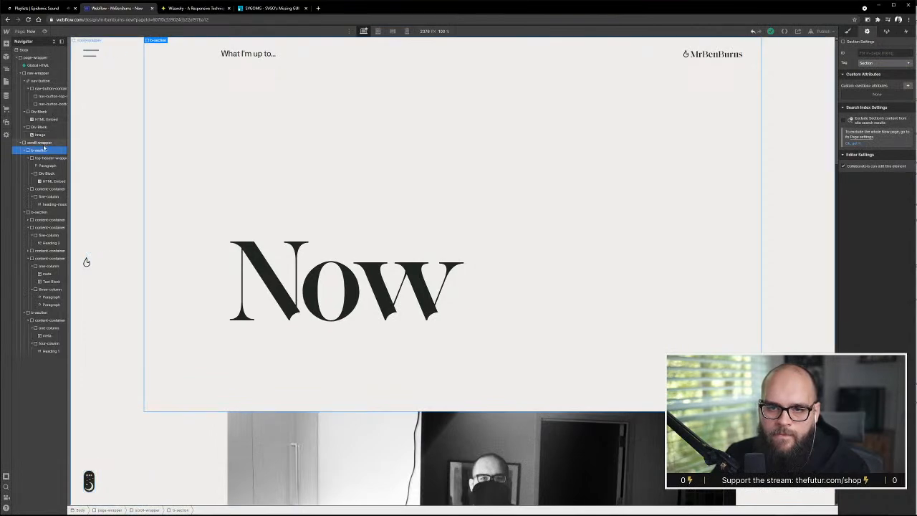
Examine the divider line above the Hit List heading in the XD design, hiding the layout grid
scroll(268, 245, "down", 2)
scroll(271, 242, "down", 5)
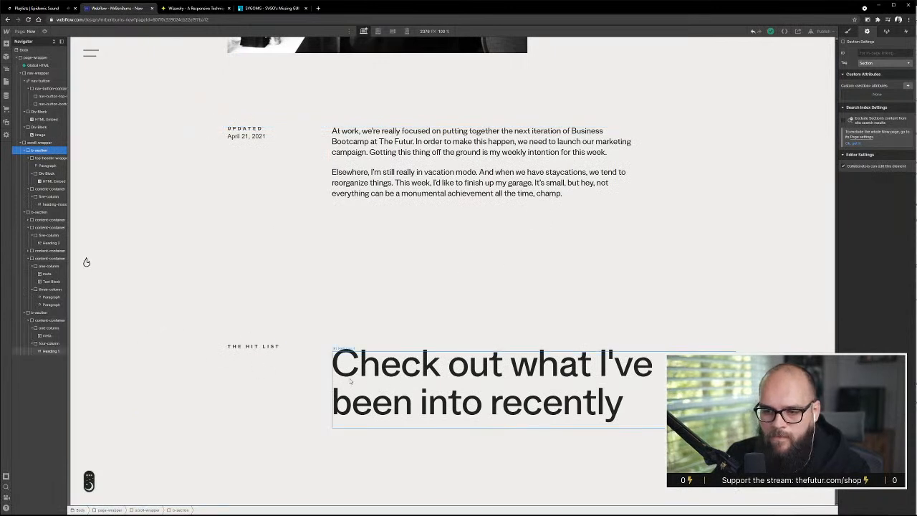
left_click(46, 322)
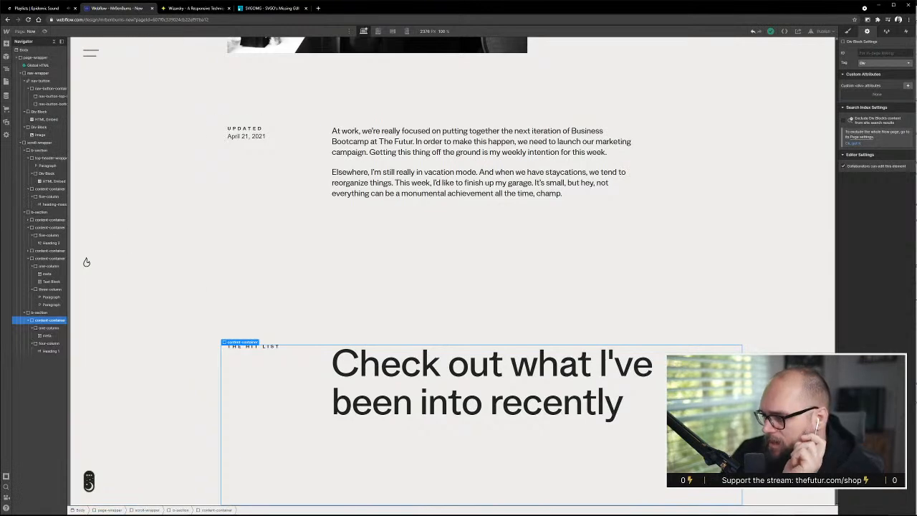
key("alt+Tab")
scroll(310, 128, "up", 1)
left_click(310, 128)
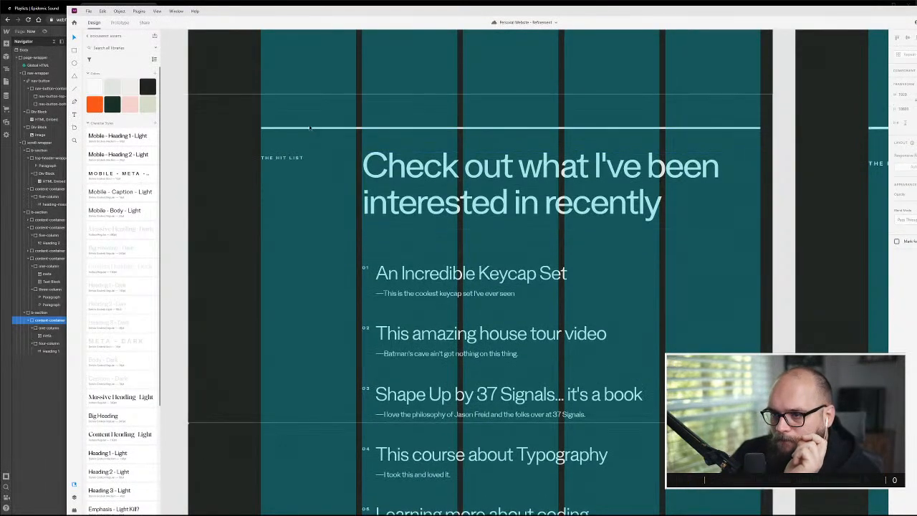
double_click(310, 128)
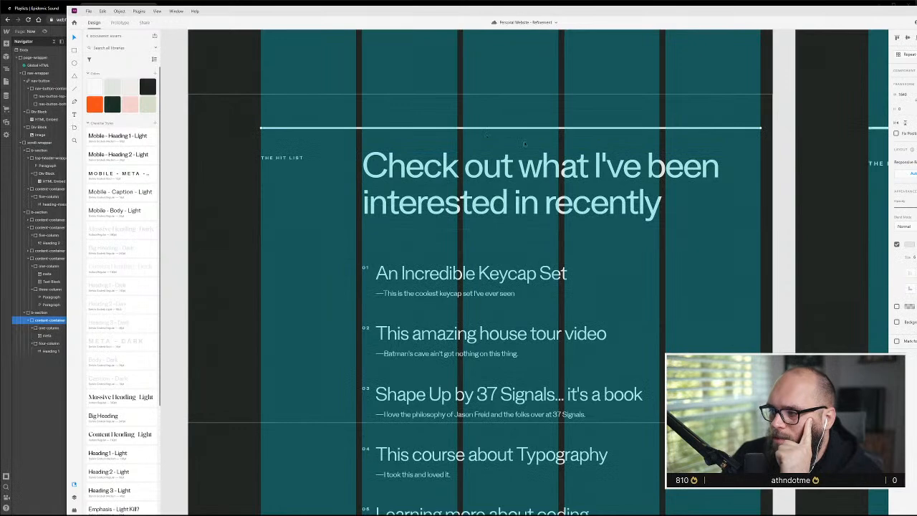
key("ctrl+shift+apostrophe")
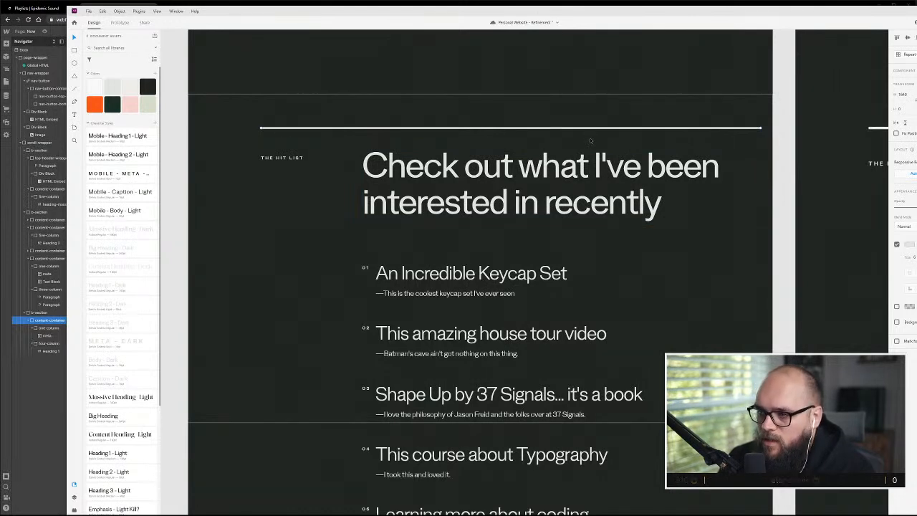
left_click(525, 251)
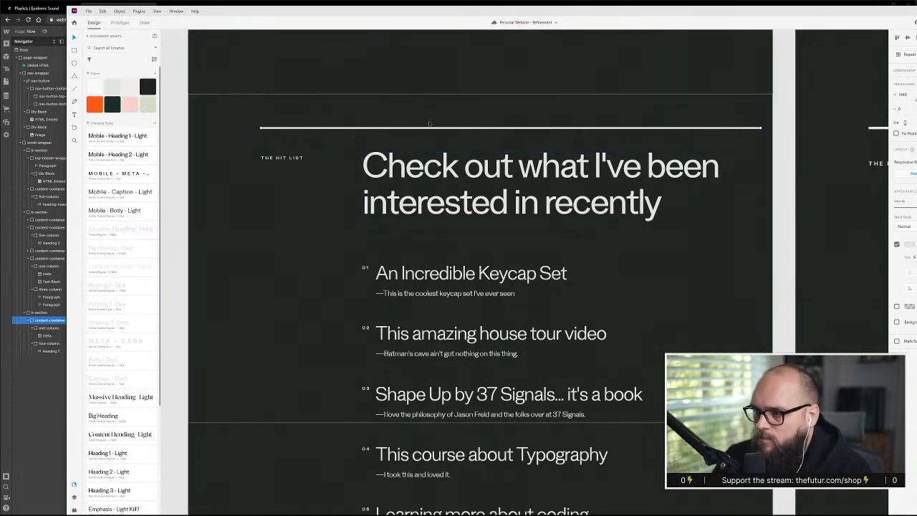
Back in Webflow, add a div block inside the Hit List b-section, directly above its content container
key("alt+Tab")
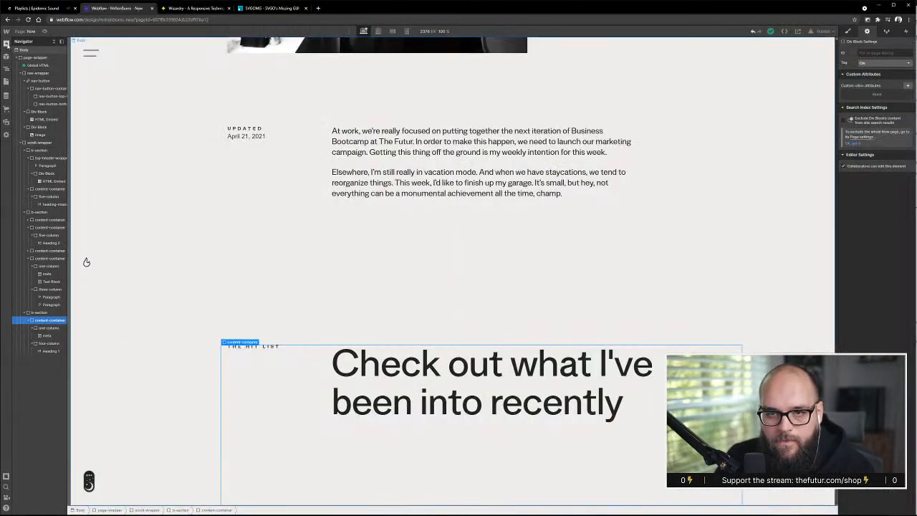
left_click(6, 44)
left_click_drag(26, 179, 87, 262)
left_click_drag(65, 322, 41, 320)
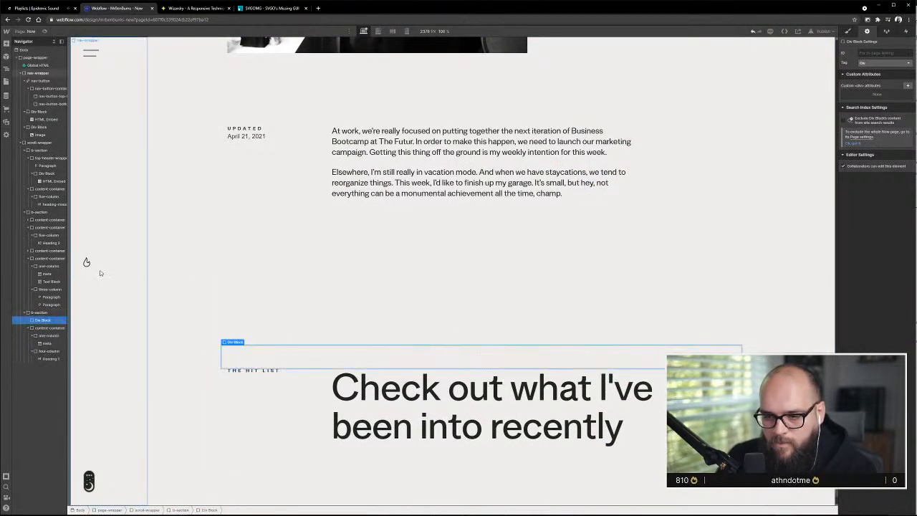
Give the new div block above the Hit List content the class section-line
left_click(856, 34)
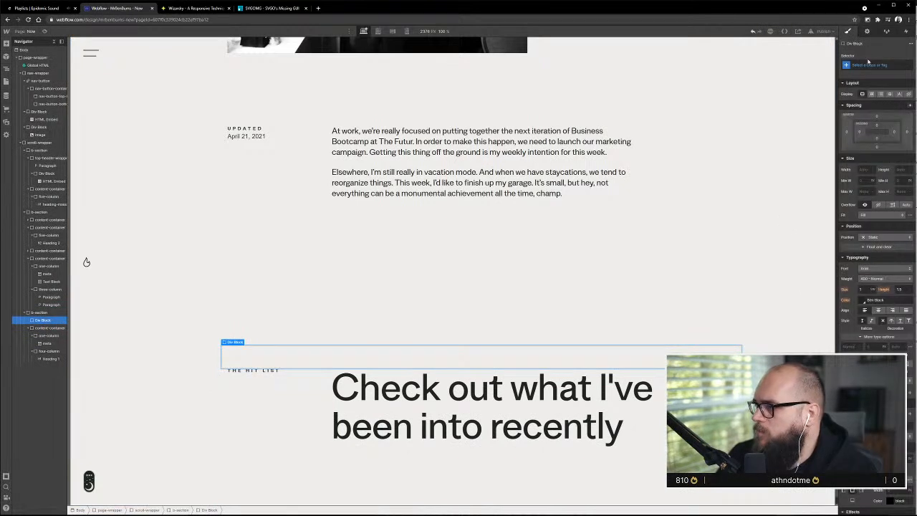
left_click(868, 65)
type("cec")
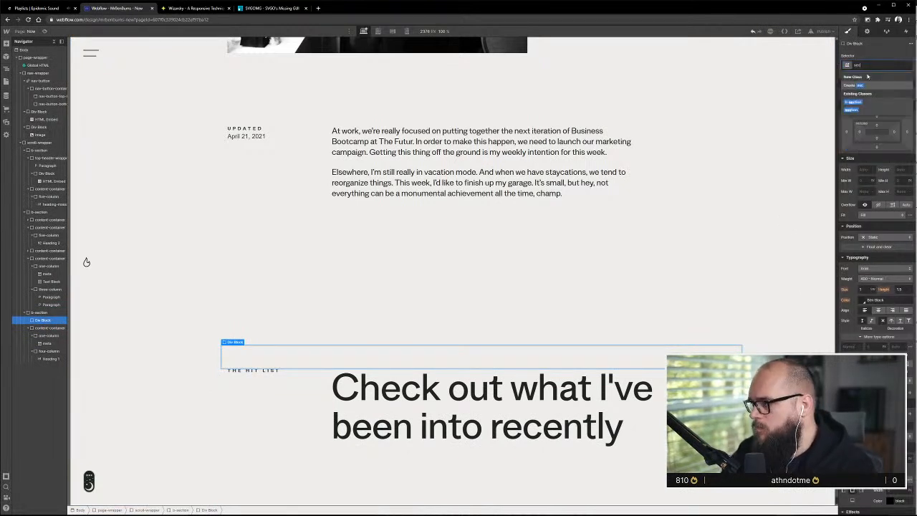
type("tion-")
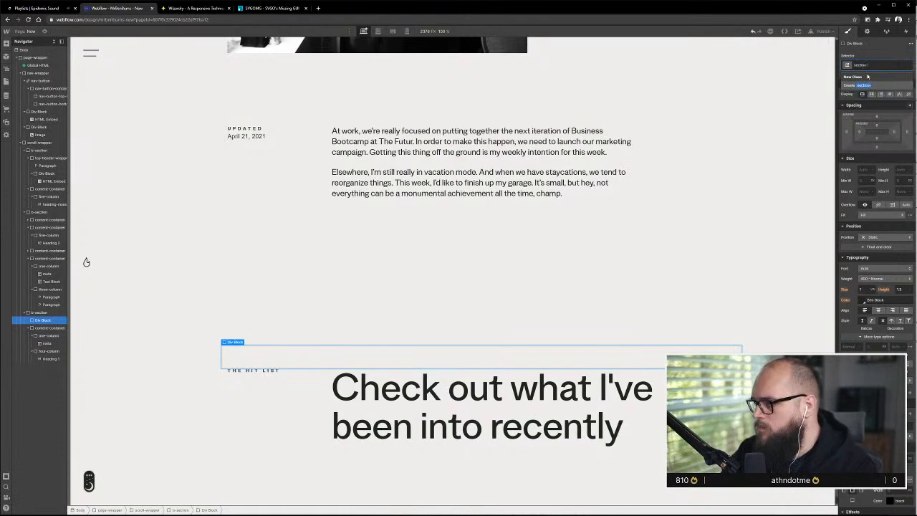
key("BackSpace")
key("BackSpace")
key("BackSpace")
key("BackSpace")
key("BackSpace")
key("BackSpace")
key("BackSpace")
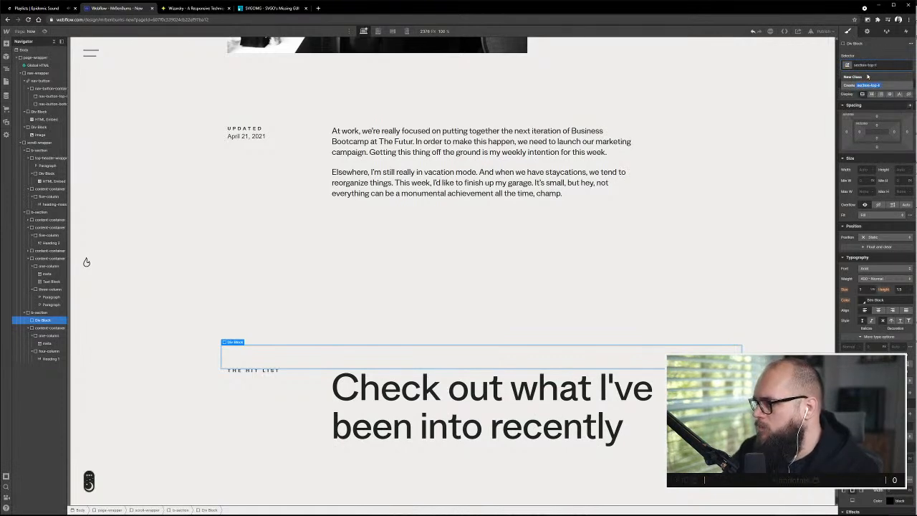
type("line")
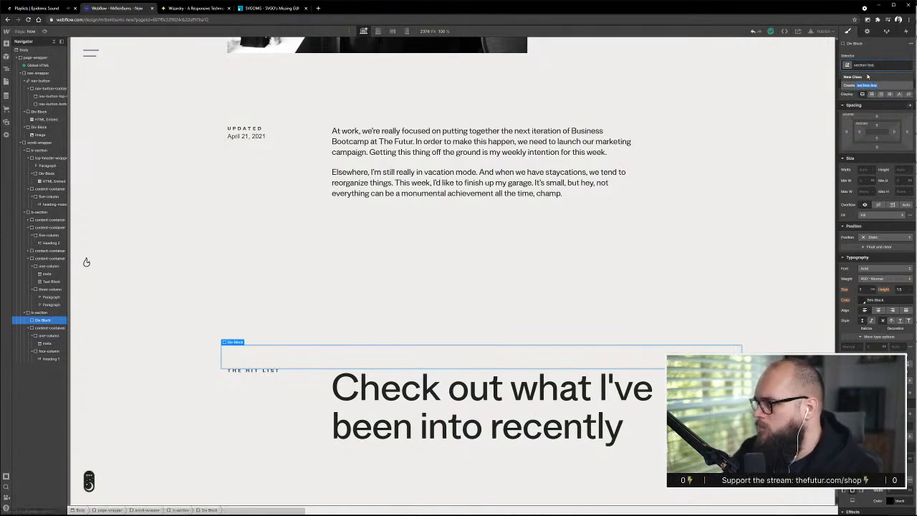
left_click(878, 87)
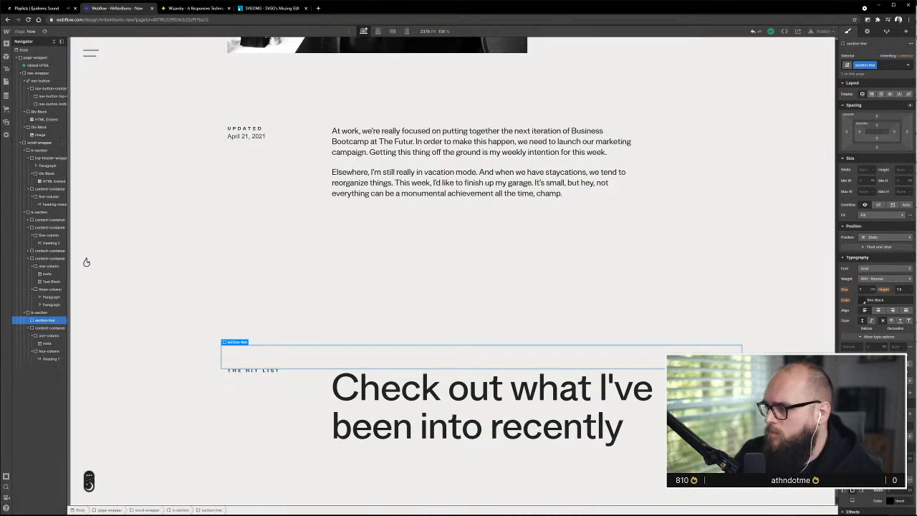
Give the section-line div a small fixed height and a near-black background color so it forms a divider
left_click(900, 170)
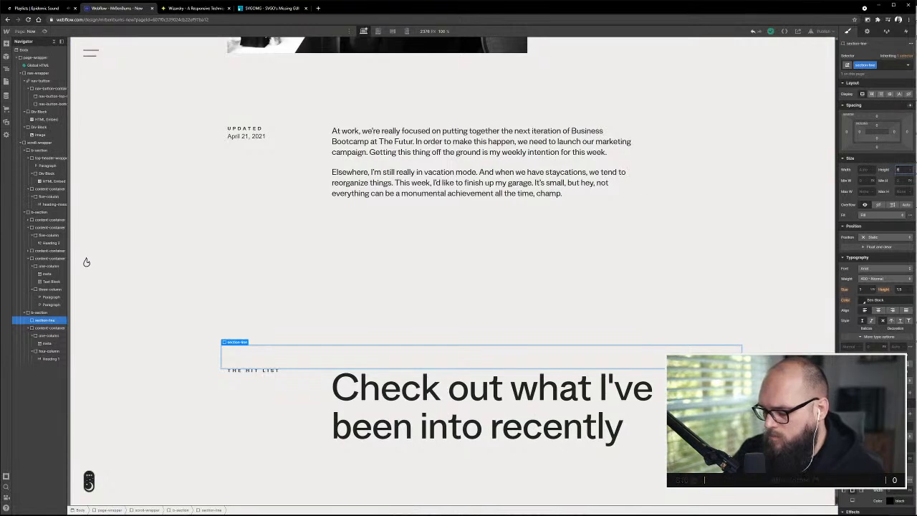
key("Return")
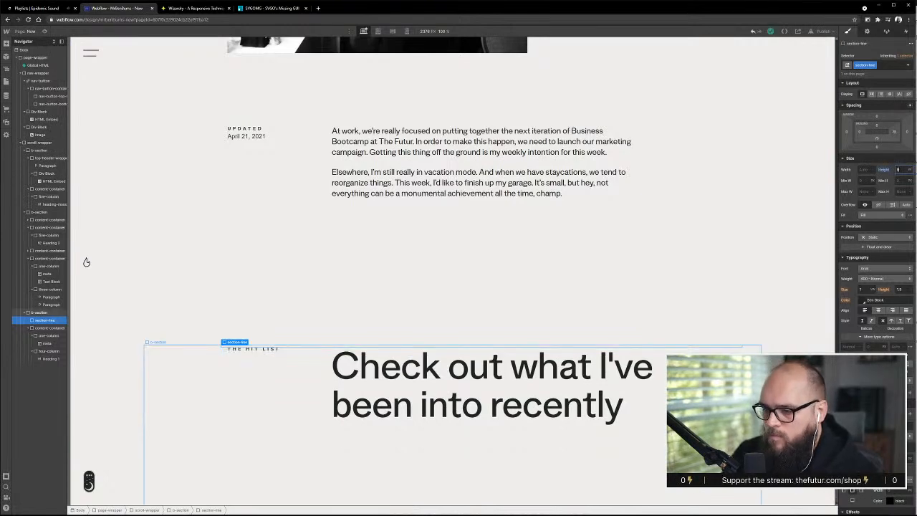
left_click(865, 361)
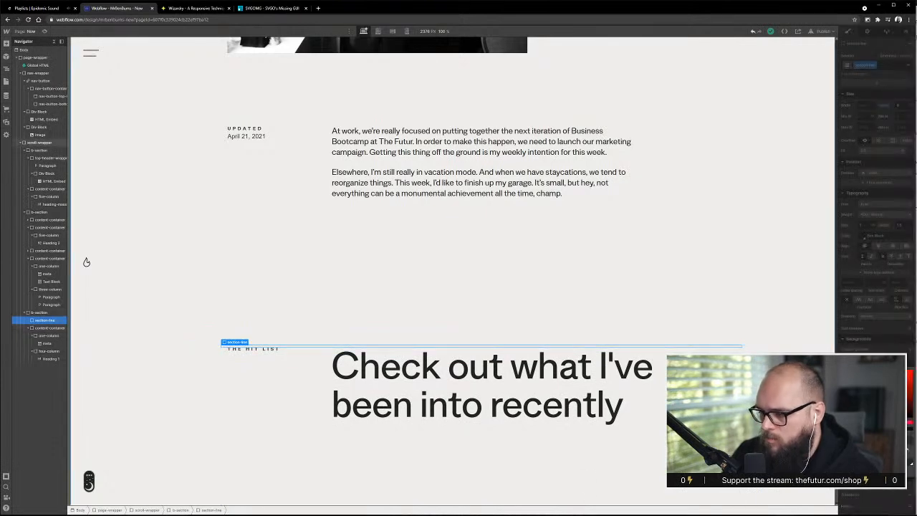
left_click(851, 474)
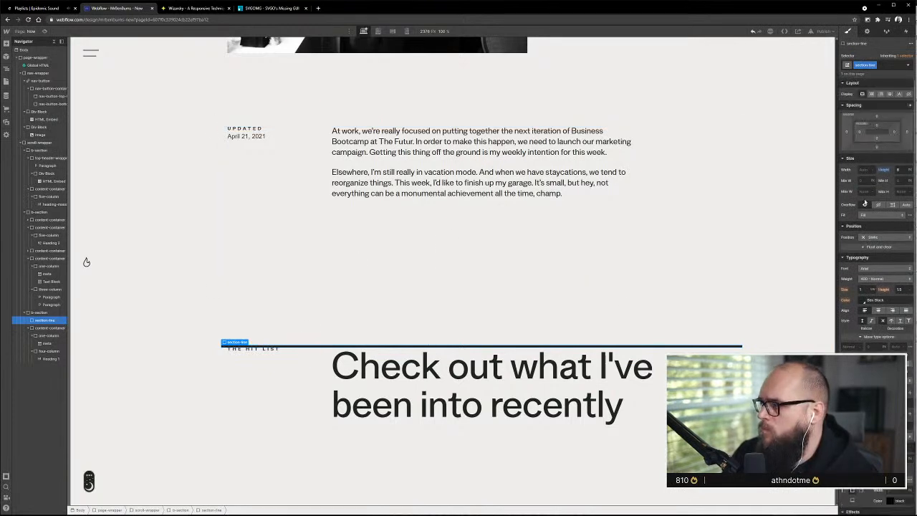
Inset the section-line divider to the column content edges with left and right margins of 1.25%
left_click(270, 362)
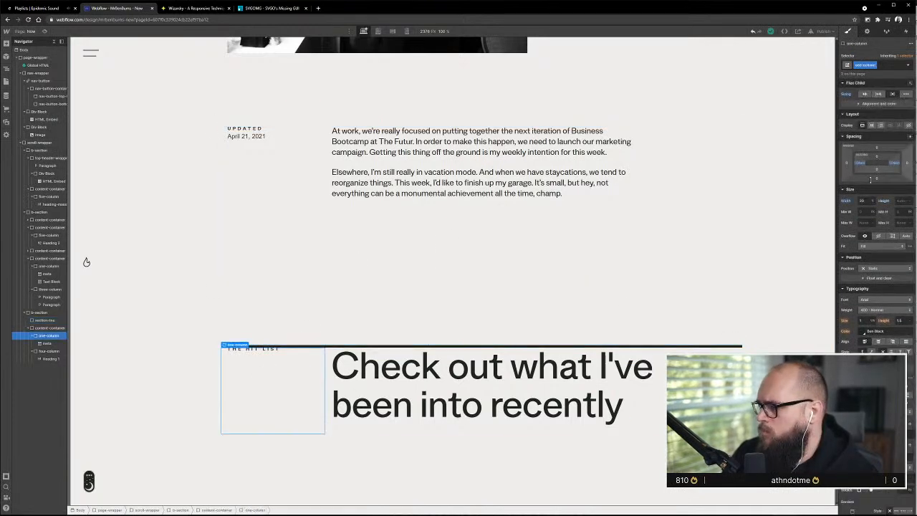
left_click(419, 348)
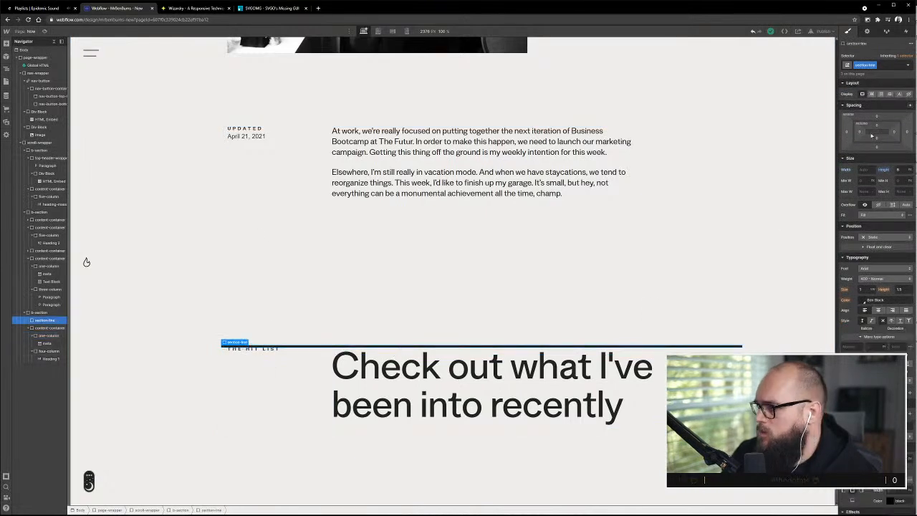
left_click(846, 133)
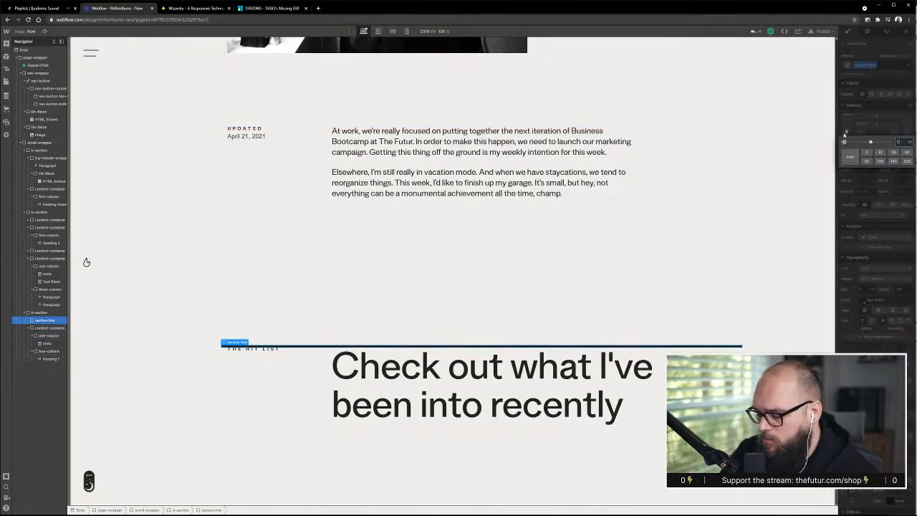
type("1.25%")
key("Return")
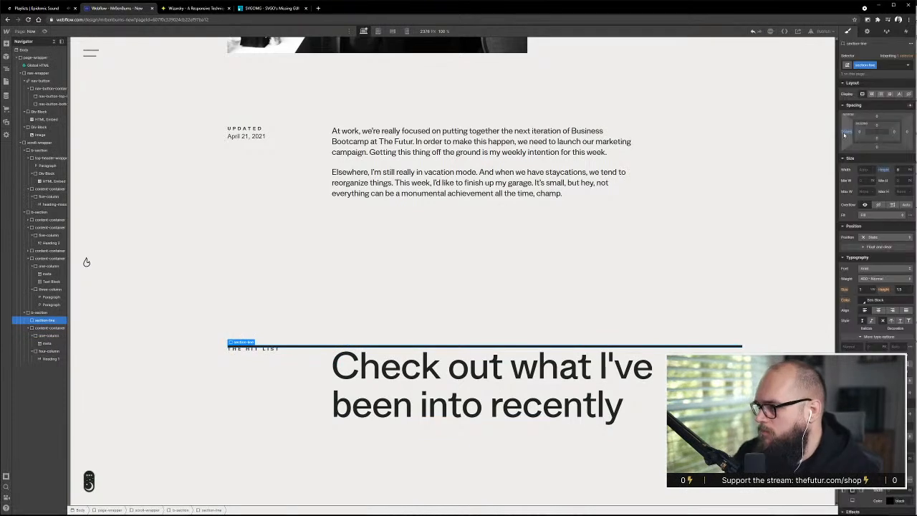
left_click(907, 132)
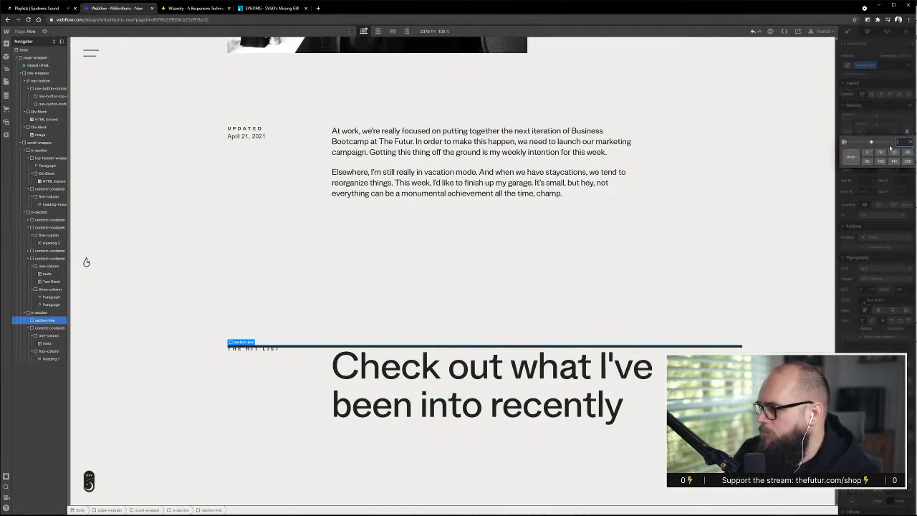
left_click(889, 152)
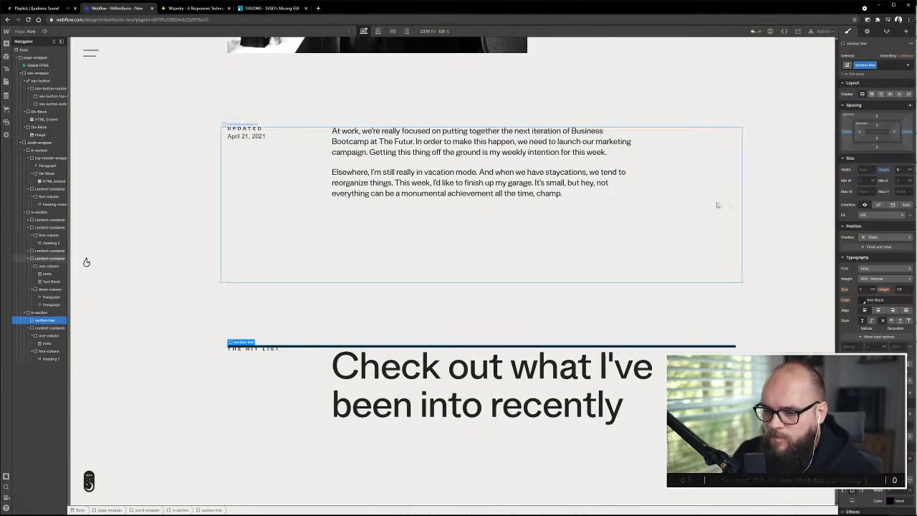
Give the section-line divider a bottom margin of 3em, checking the spacing above the Hit List heading in the XD design
left_click(876, 148)
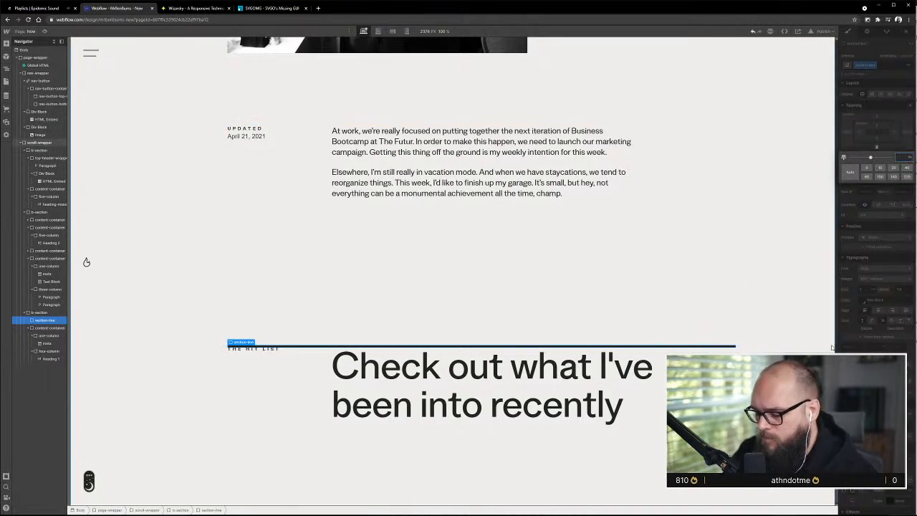
key("alt+Tab")
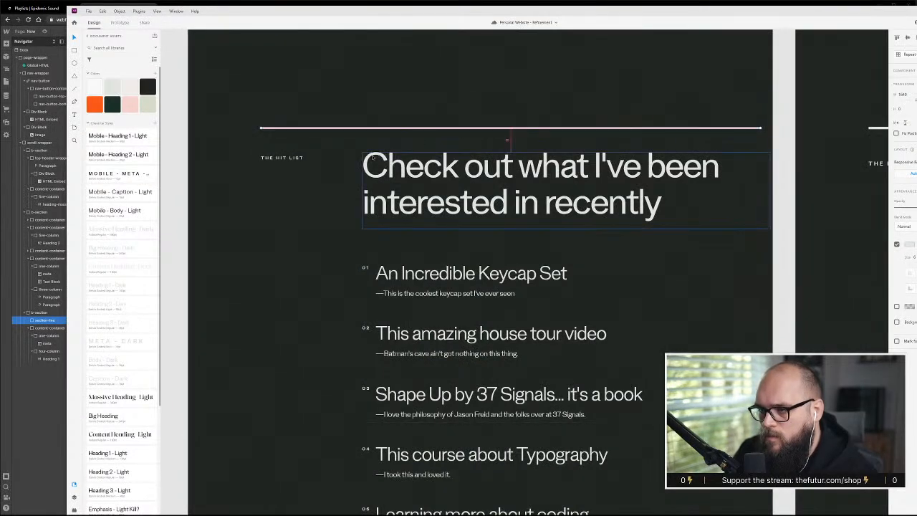
key("alt+Tab")
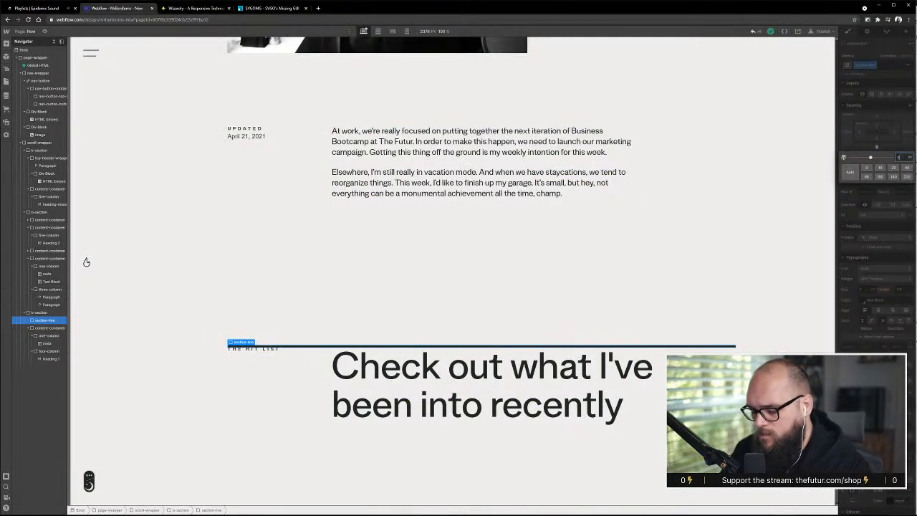
type("3em")
key("Return")
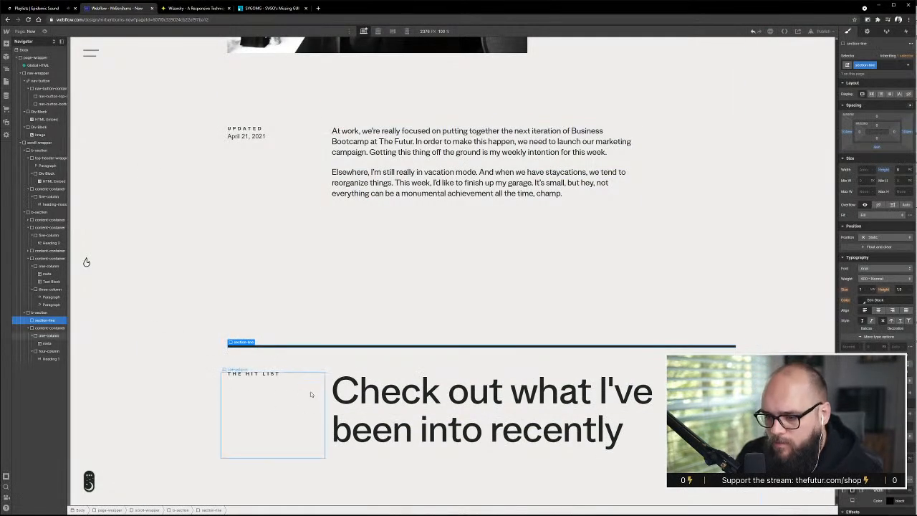
Try a 2em top margin on the Hit List label's meta class, reduce it, and undo both margin changes
left_click(337, 394)
left_click(277, 377)
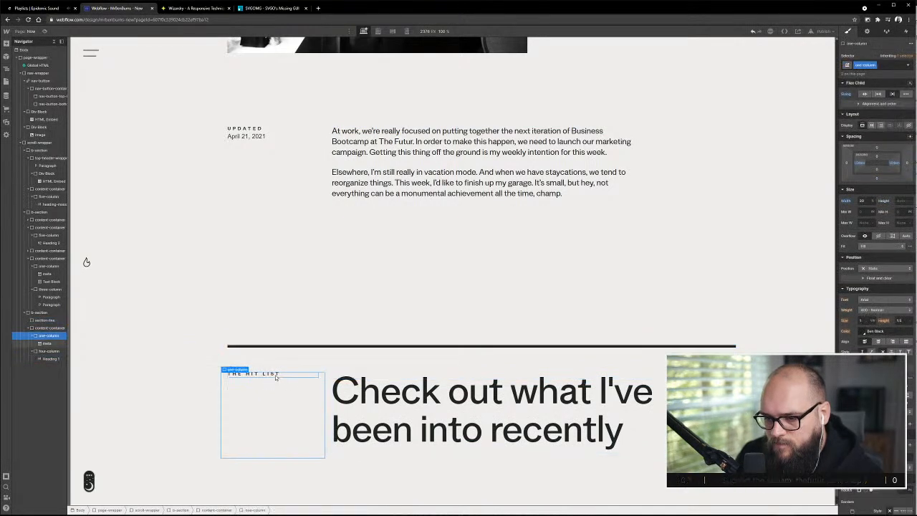
scroll(414, 414, "down", 1)
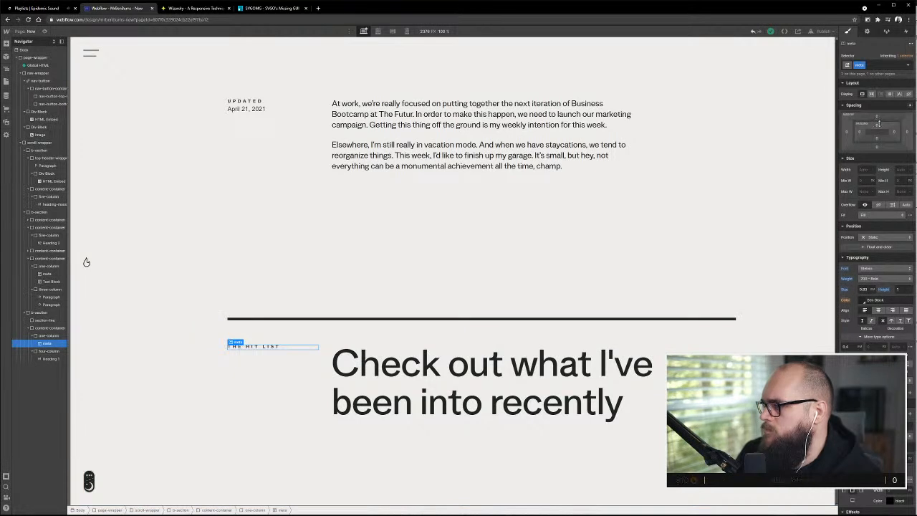
left_click(878, 119)
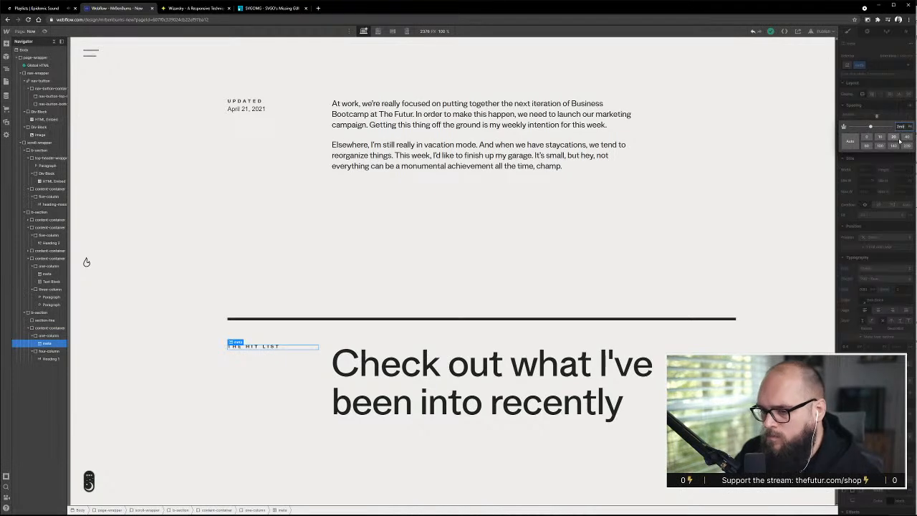
left_click(900, 140)
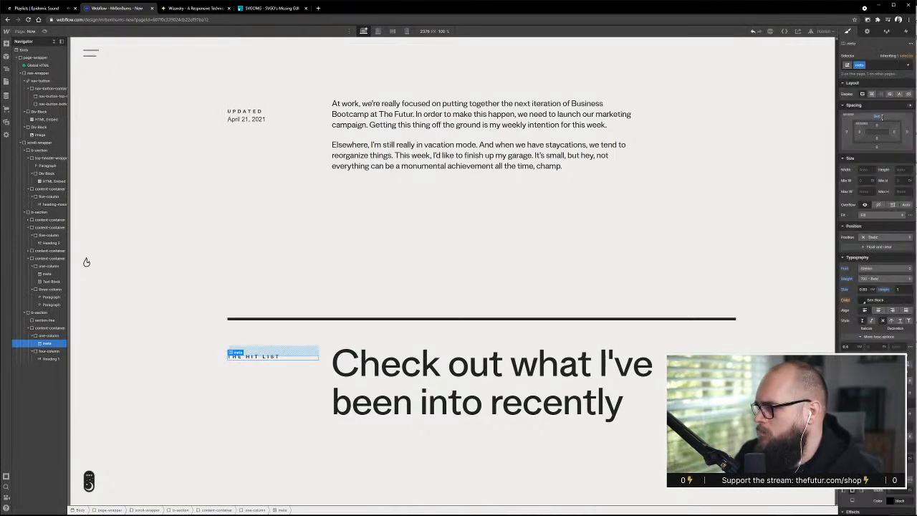
left_click(879, 117)
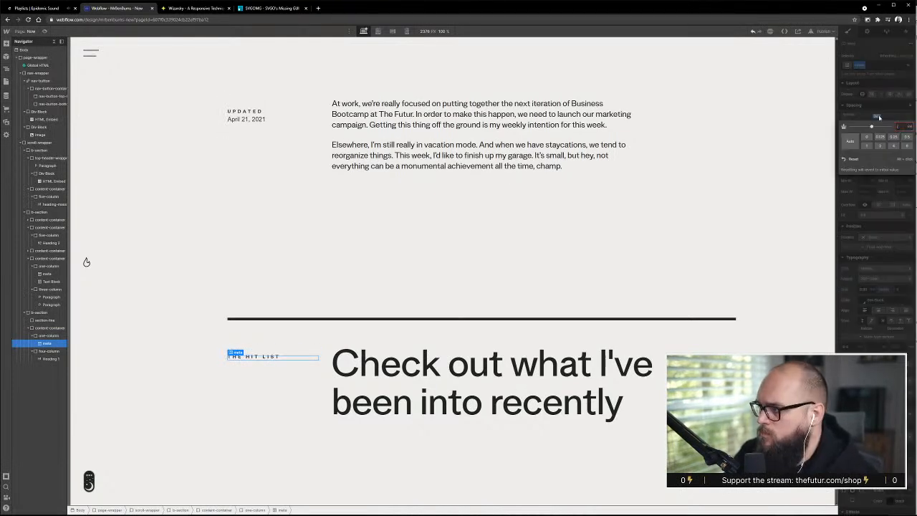
key("Return")
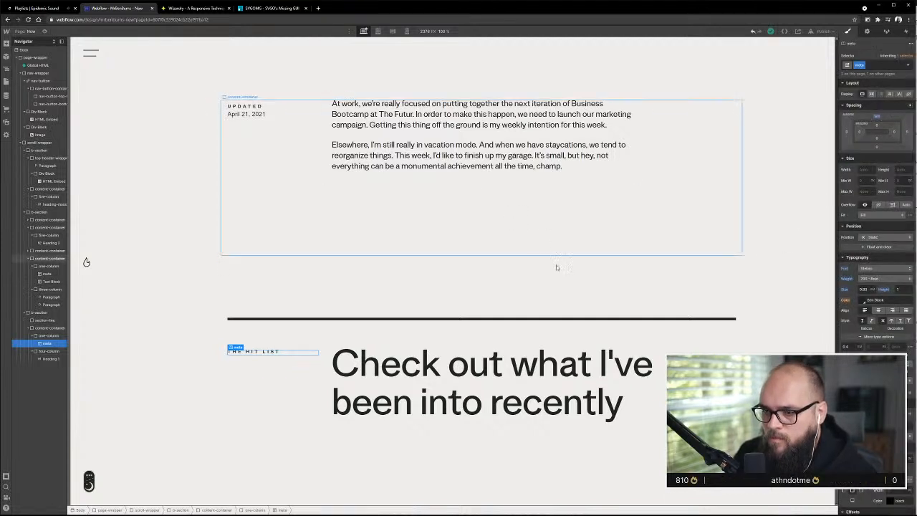
key("ctrl+z")
key("ctrl+z")
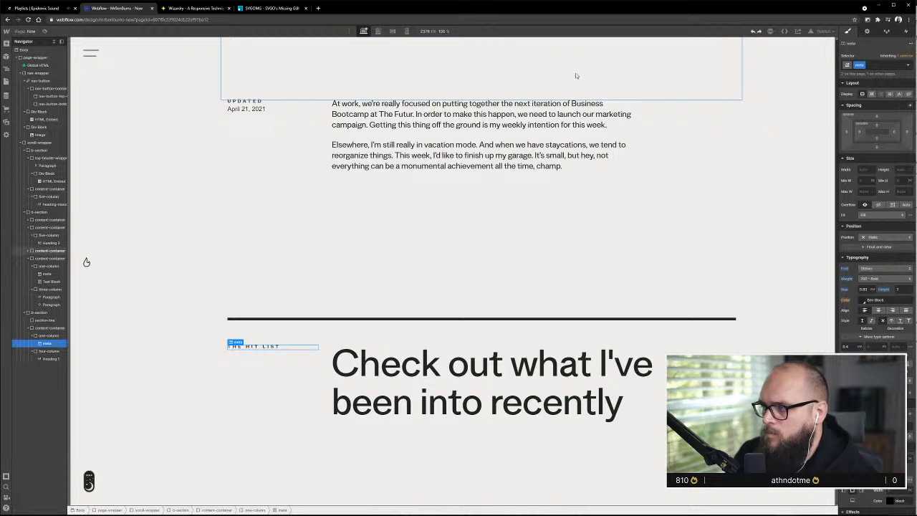
Add a short combo class starting with h to the Hit List label on top of its meta class
left_click(307, 247)
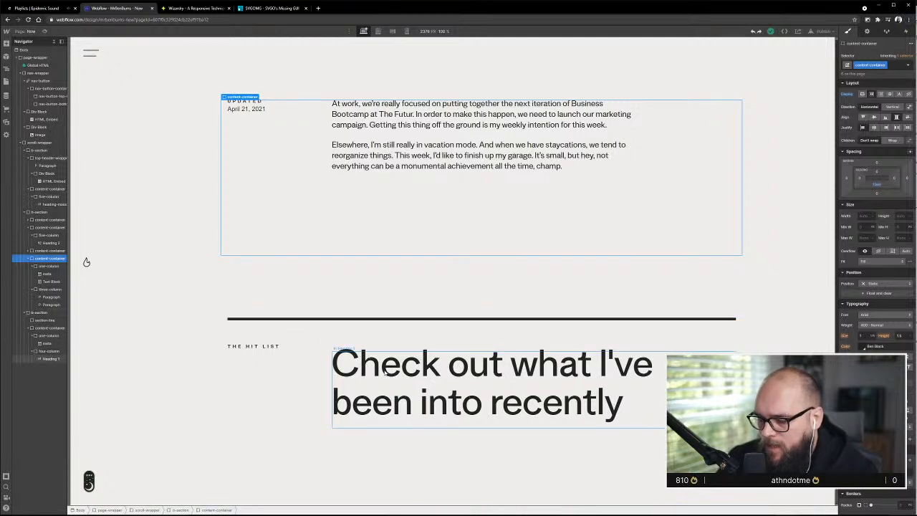
left_click(264, 348)
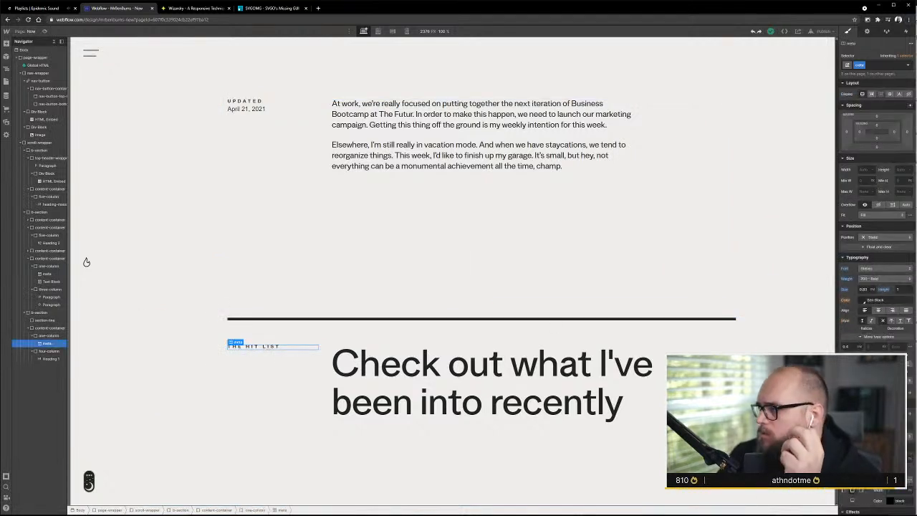
key("ctrl+Return")
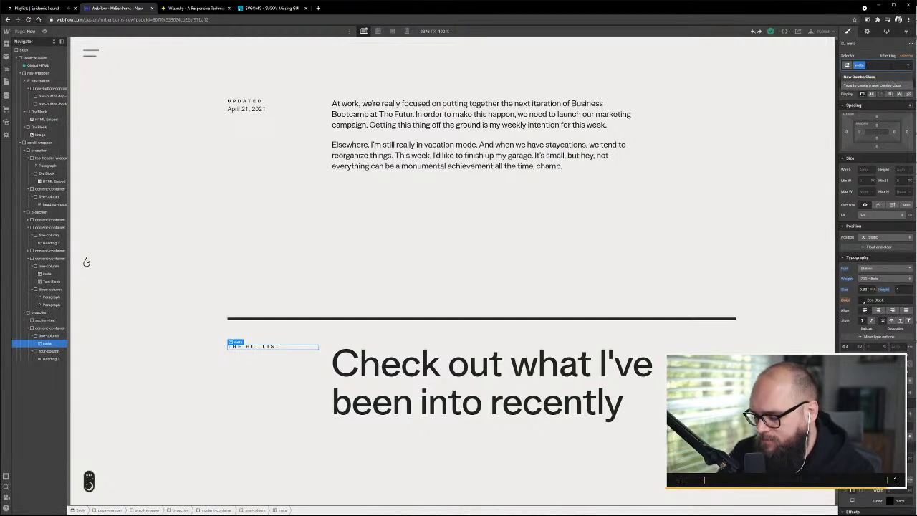
type("head")
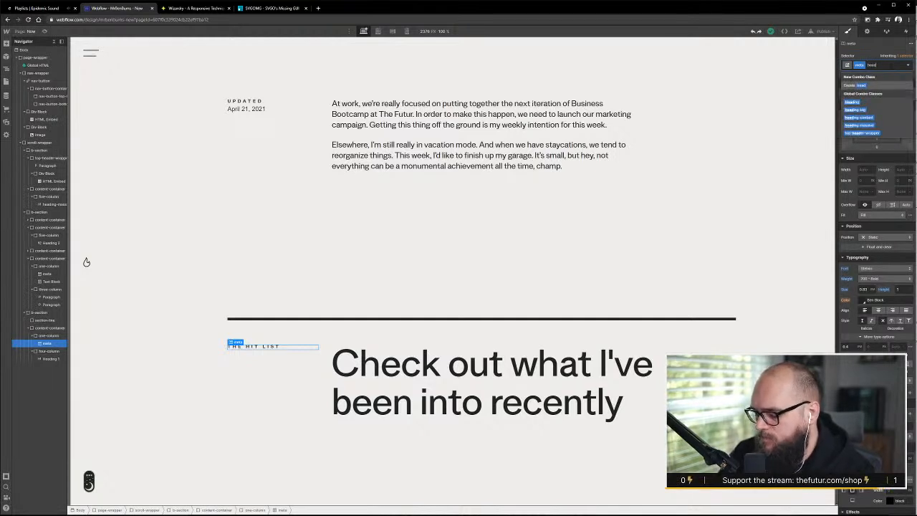
key("BackSpace")
key("BackSpace")
key("BackSpace")
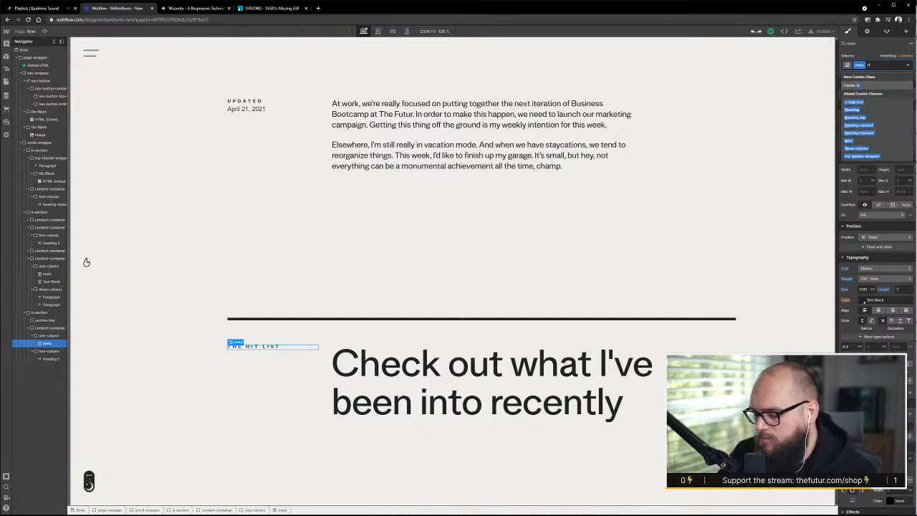
type("i")
key("Return")
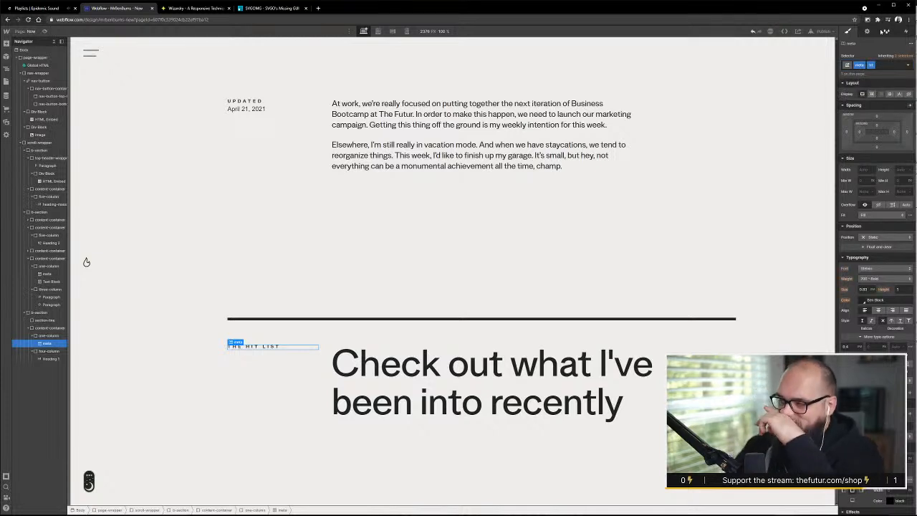
Set the top margin of the Hit List label's combo class to 0.8em to align it with the heading
left_click(877, 119)
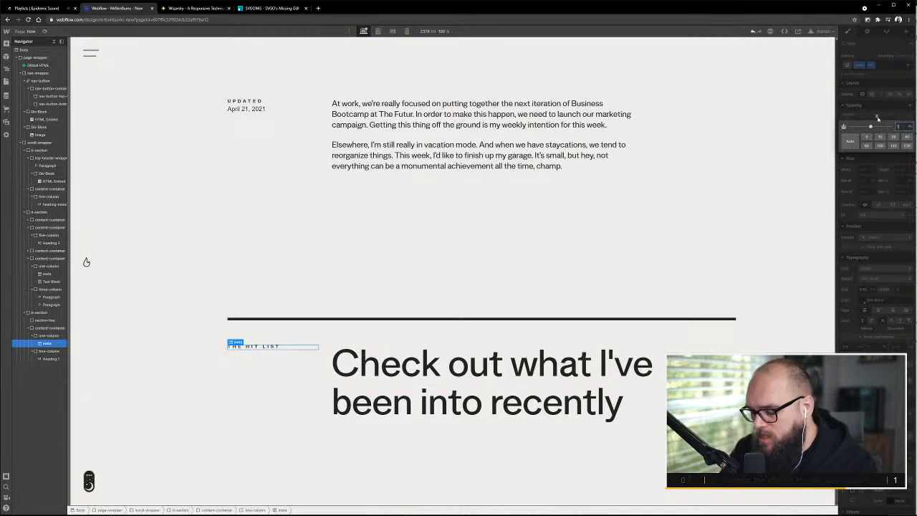
key("Return")
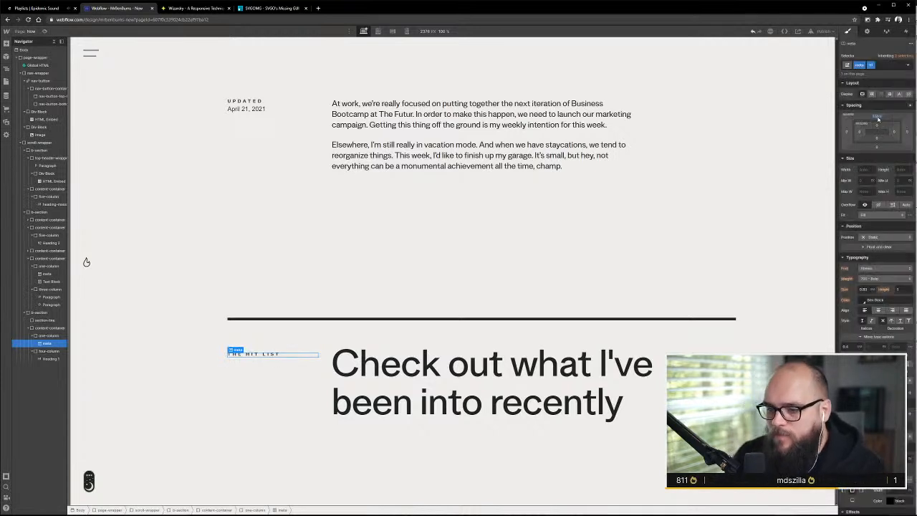
left_click(878, 119)
key("Up")
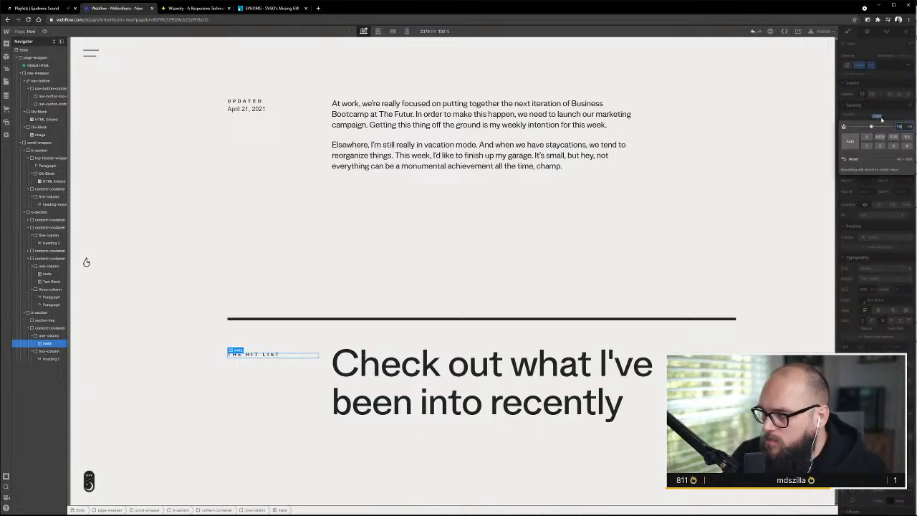
key("Down")
key("Down")
key("Down")
key("Down")
key("Down")
key("Down")
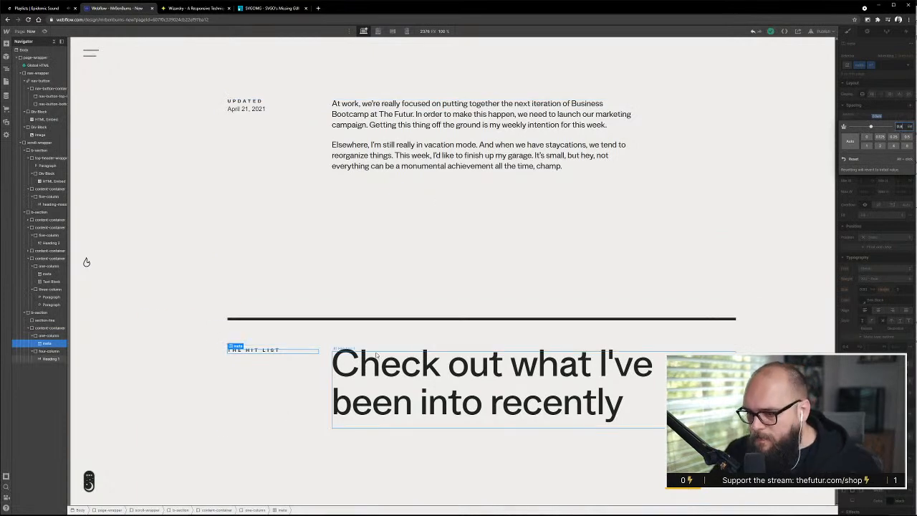
Compare heading types H1 and H2 on the "Check out what I've been into recently" heading and set it to H2
scroll(412, 349, "up", 8)
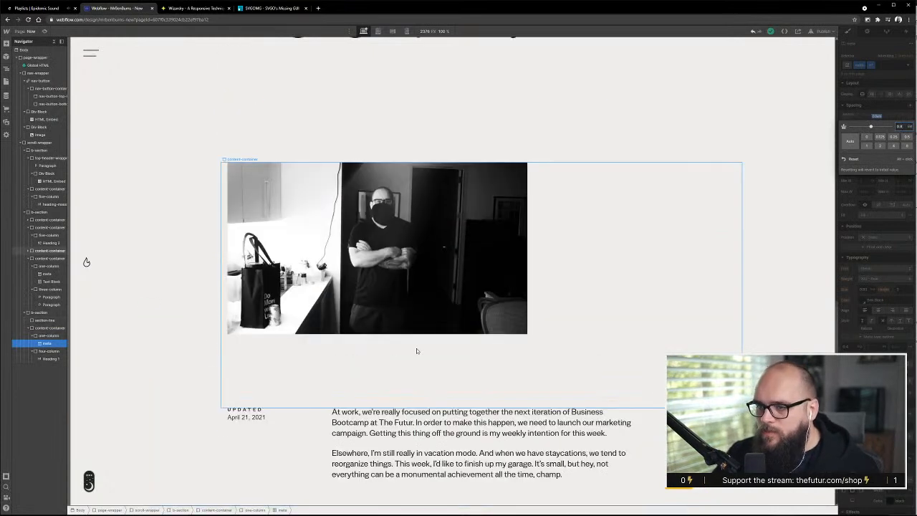
scroll(416, 347, "up", 2)
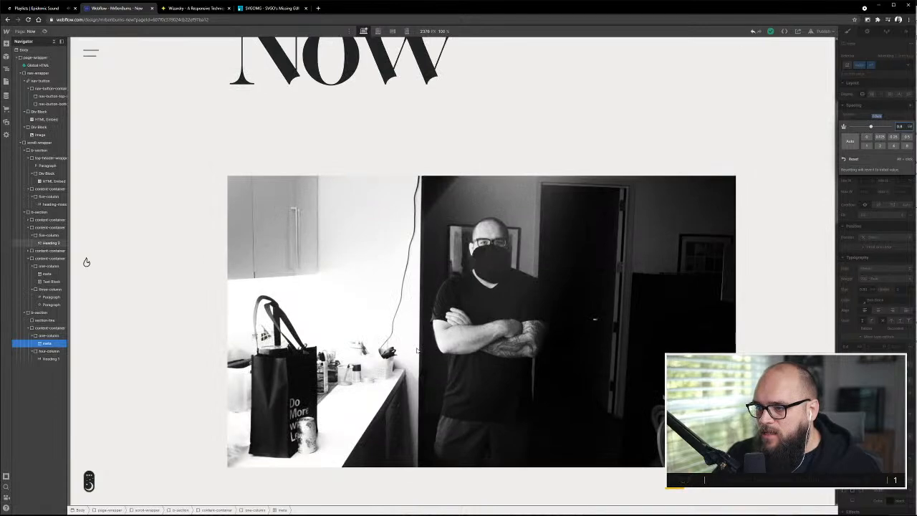
scroll(416, 348, "down", 5)
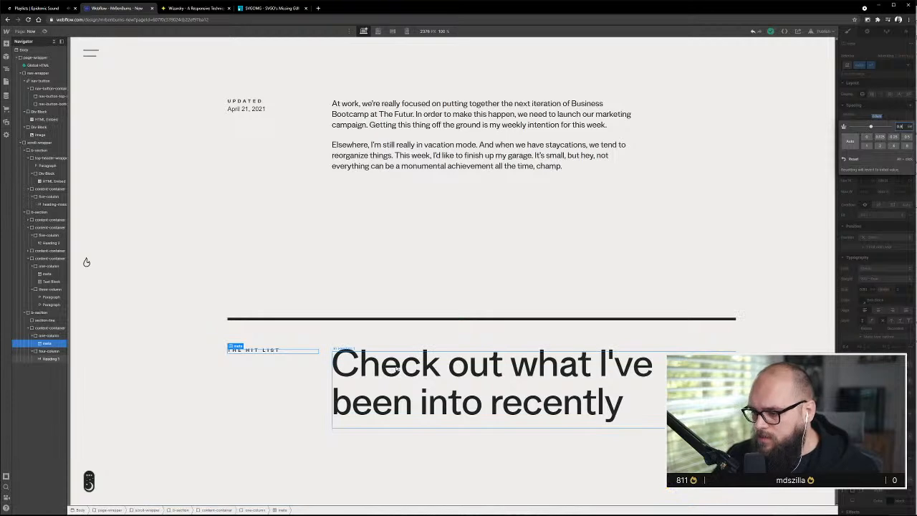
left_click(395, 360)
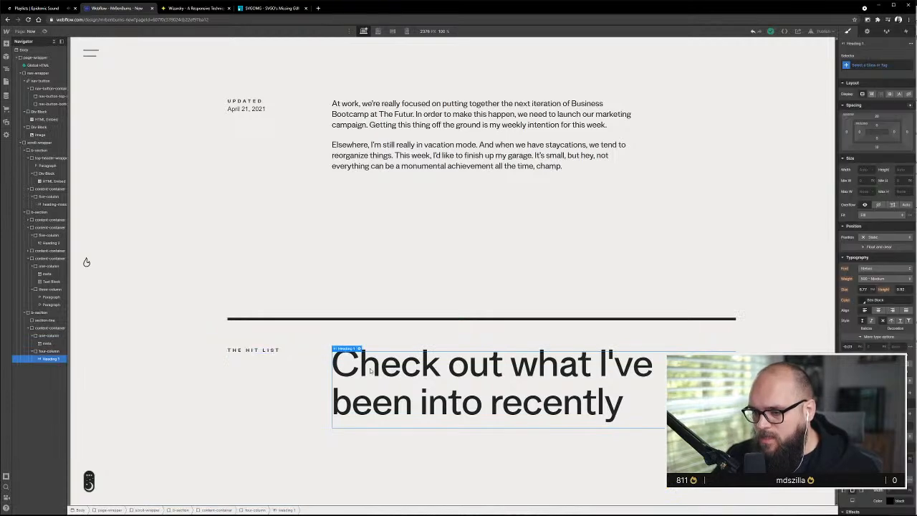
scroll(371, 371, "up", 2)
scroll(373, 370, "down", 2)
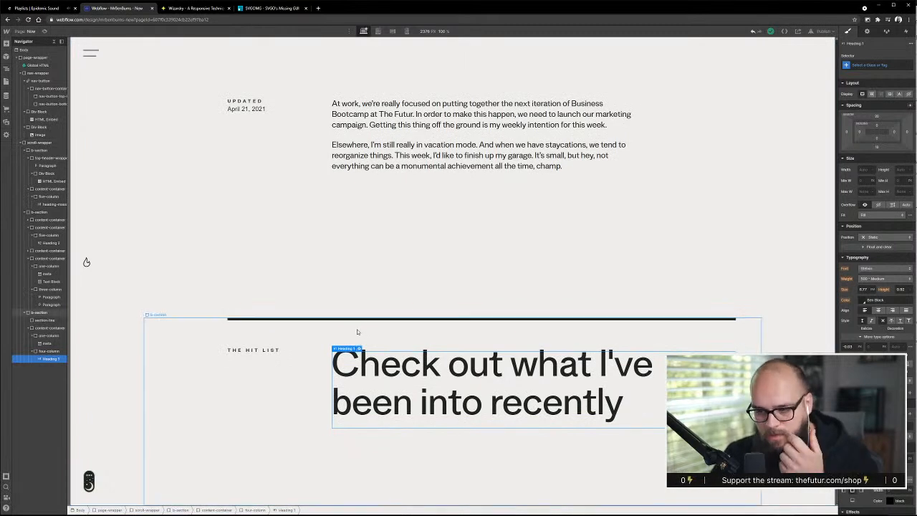
left_click(359, 349)
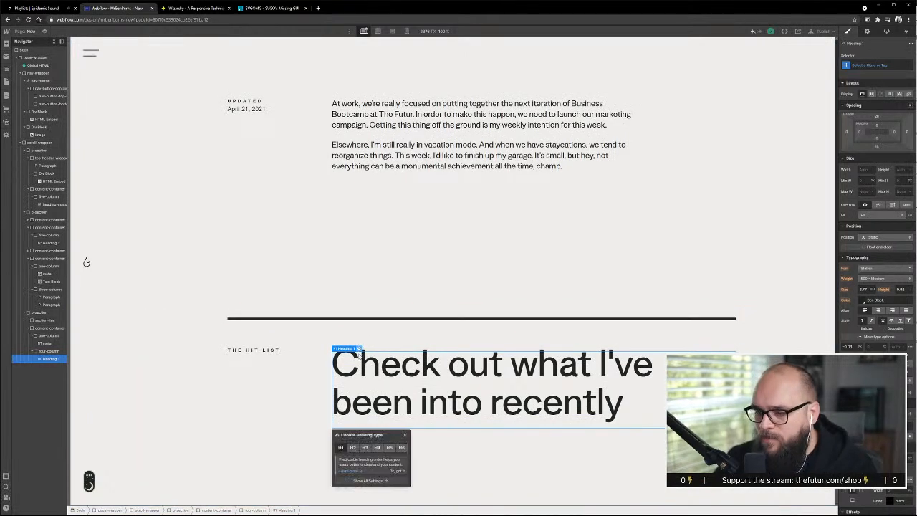
left_click(353, 447)
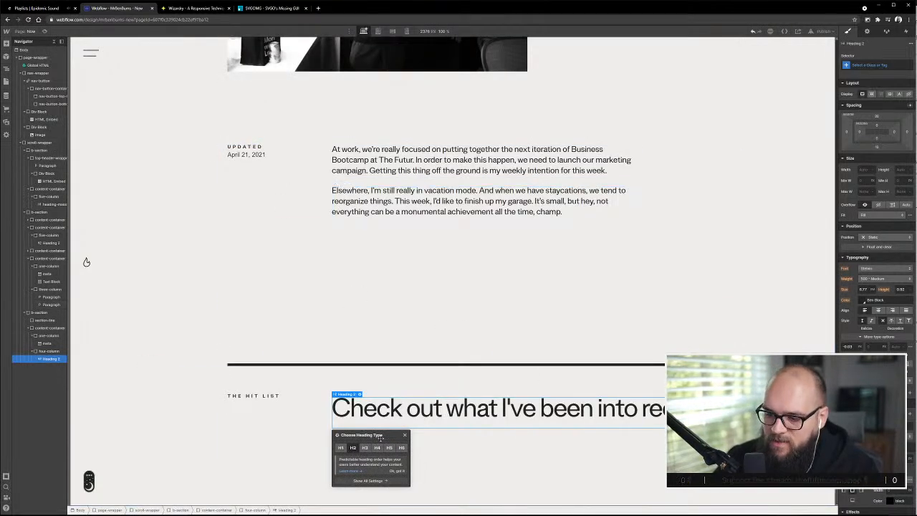
left_click(342, 448)
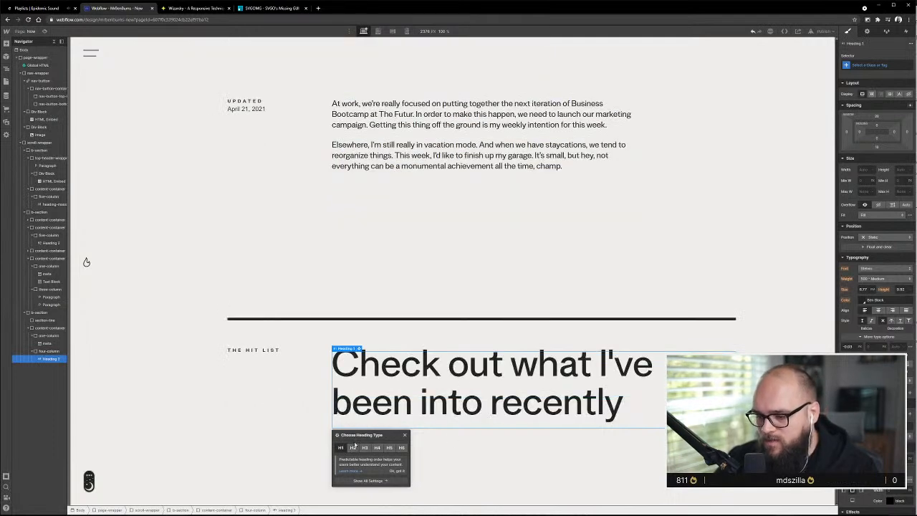
left_click(353, 447)
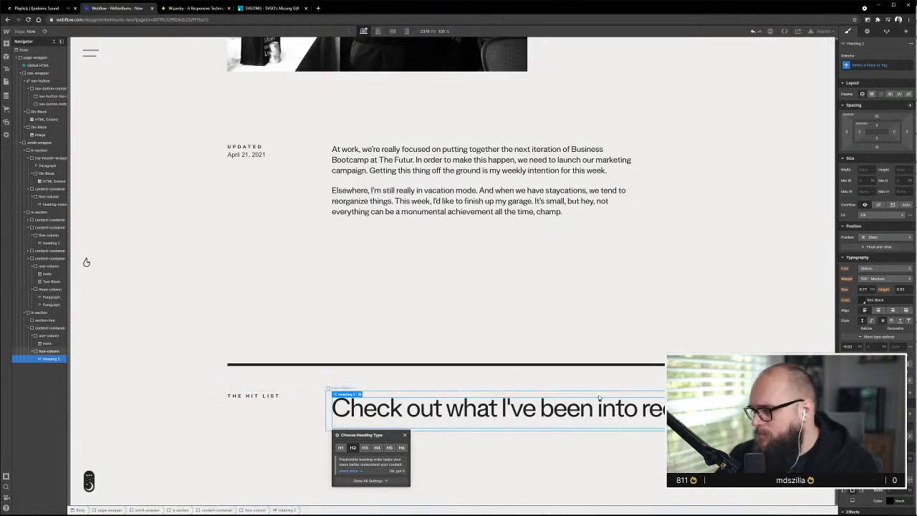
left_click(342, 447)
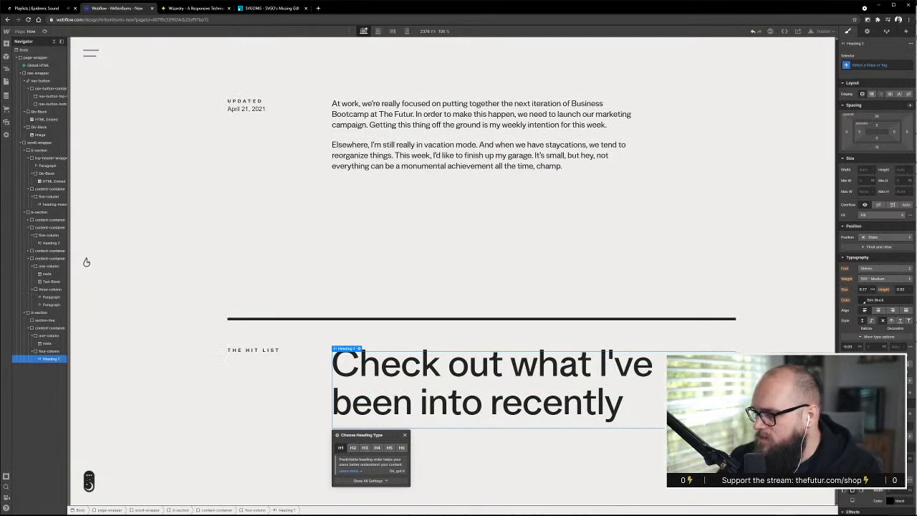
left_click(353, 447)
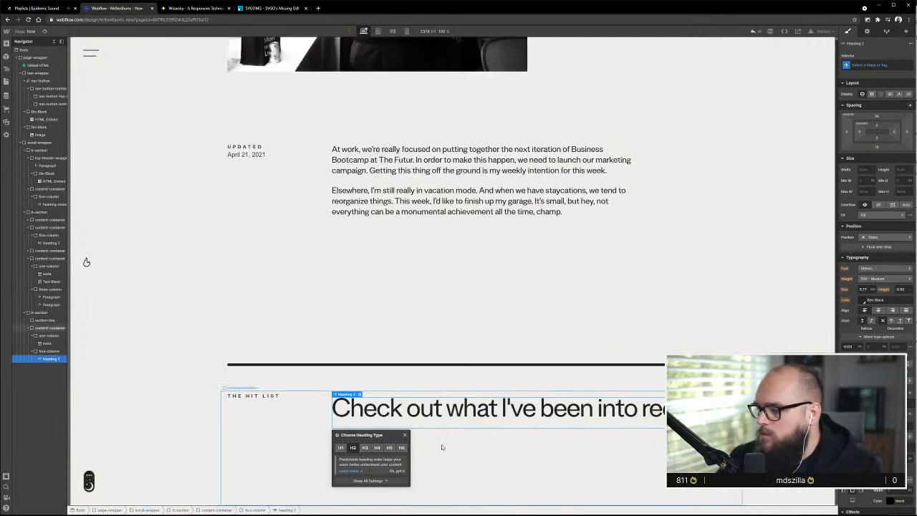
left_click(475, 347)
Give the "Check out what I've been into recently" heading the class heading-1
left_click(424, 410)
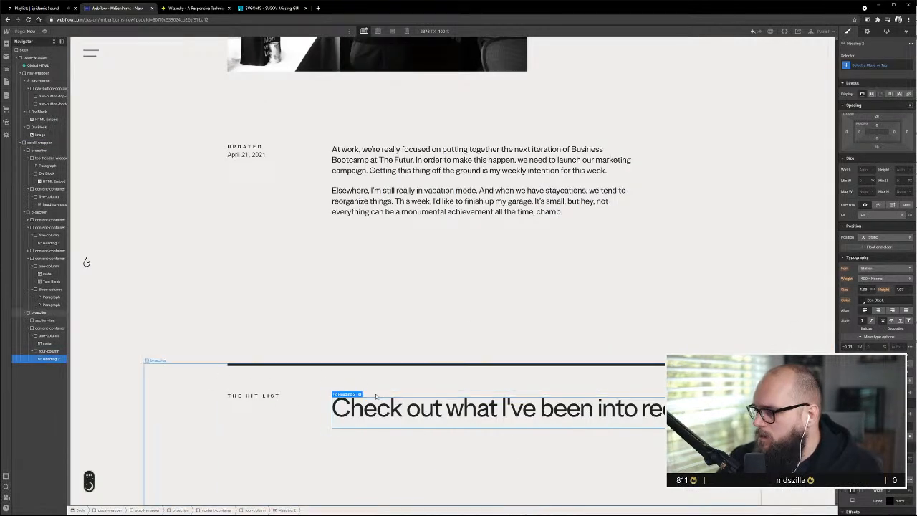
key("ctrl+Return")
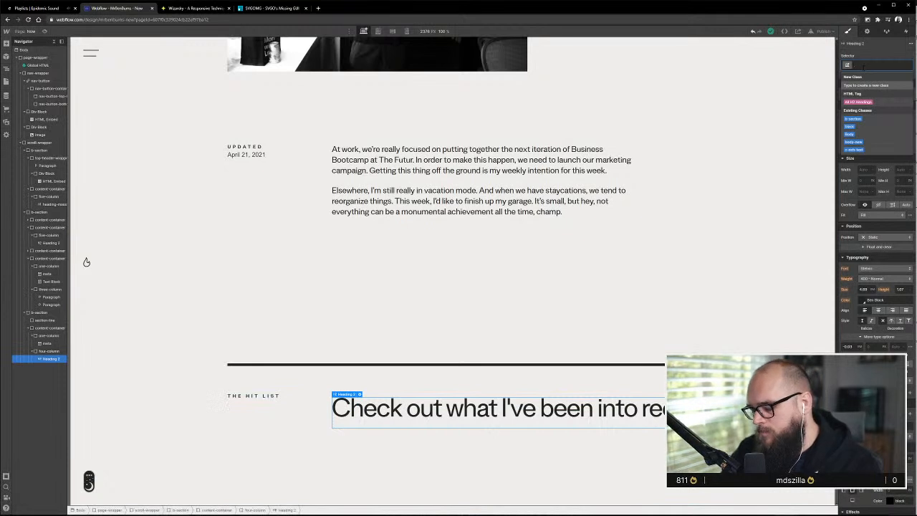
type("heading-")
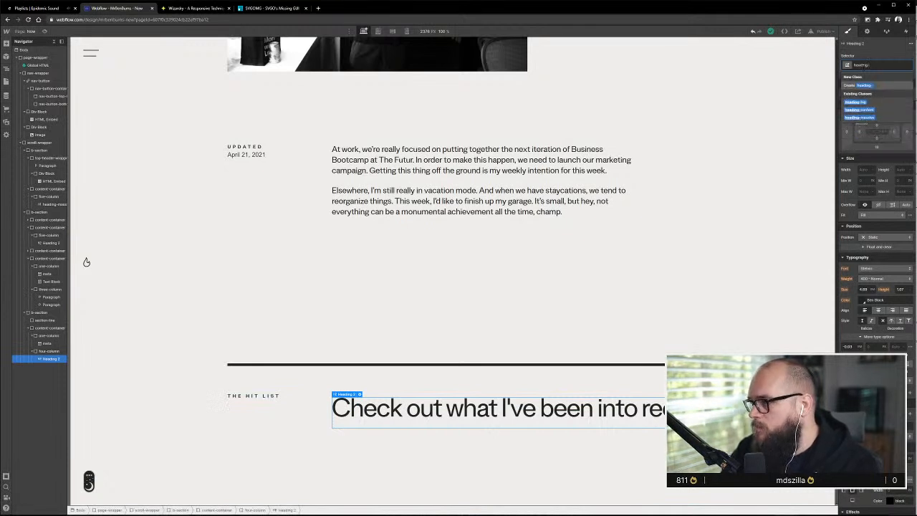
type("1")
key("Return")
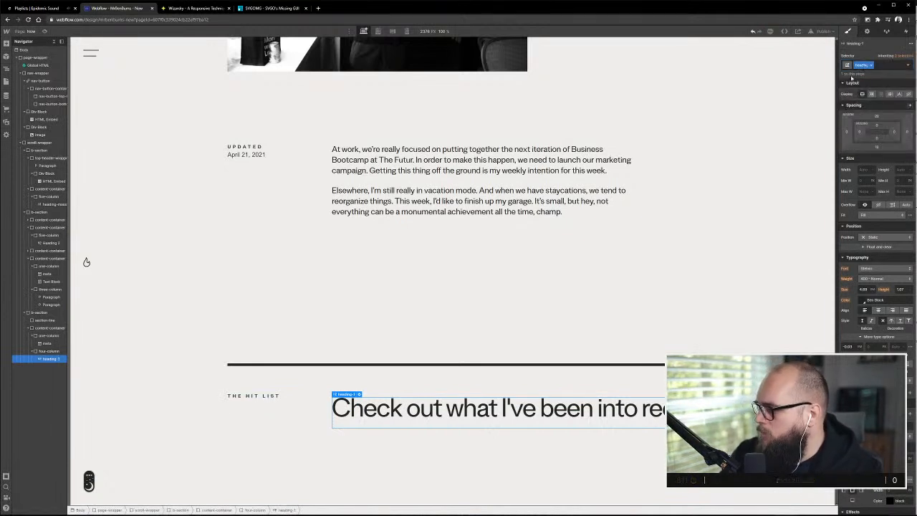
Set the heading-1 class's font size to 6.77 and its line height to 0.92
left_click(864, 289)
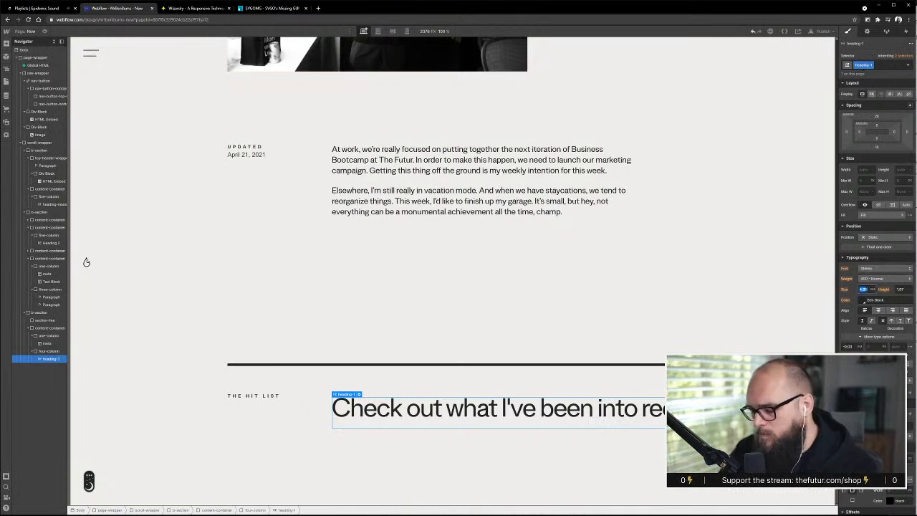
type("6")
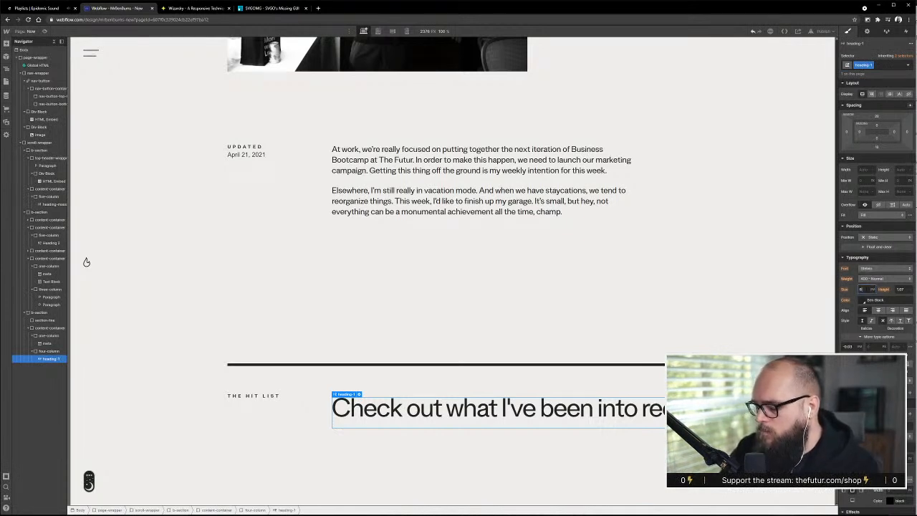
type(".77")
key("Tab")
type("1")
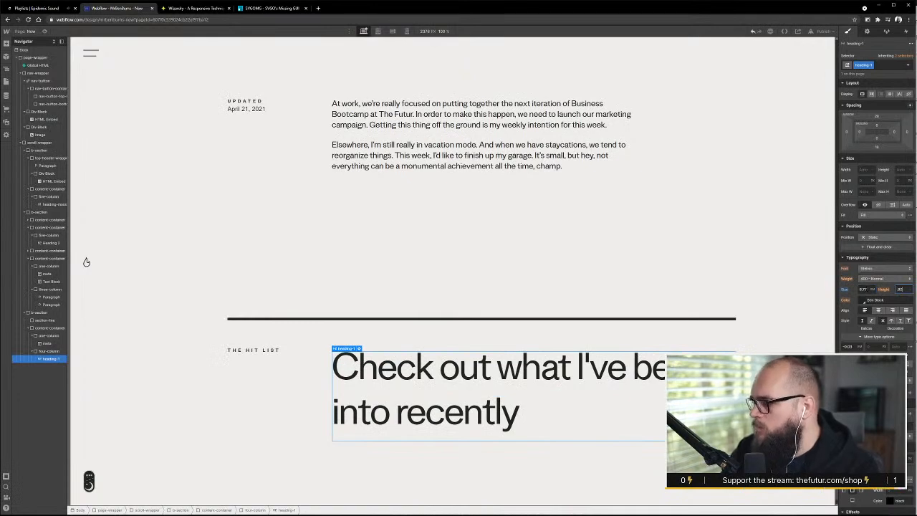
key("Return")
Review the restyled Hit List heading in the page and check the HTML tag options of the scroll-wrapper
scroll(450, 251, "up", 15)
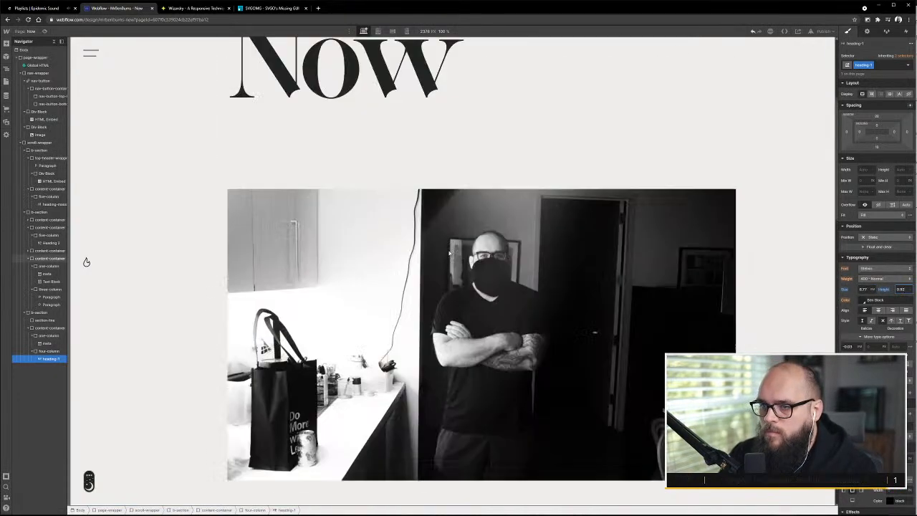
scroll(449, 252, "down", 5)
scroll(448, 251, "down", 10)
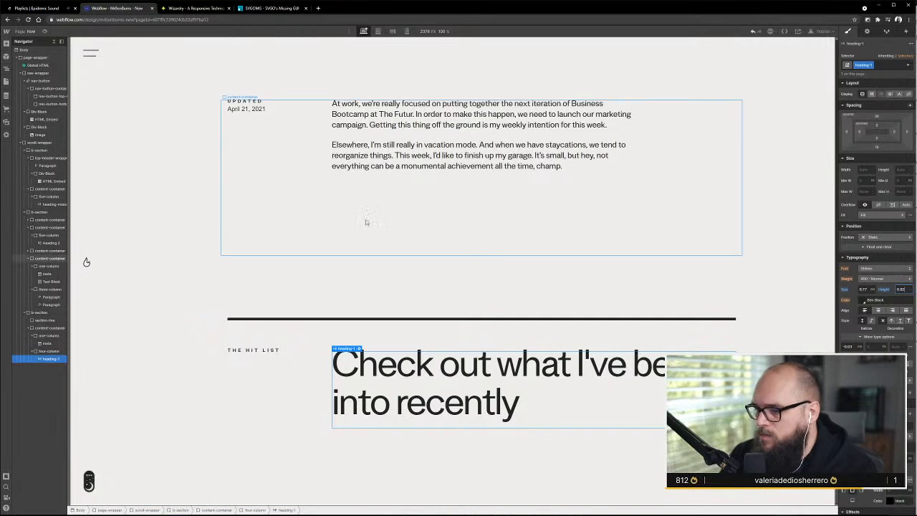
left_click(605, 441)
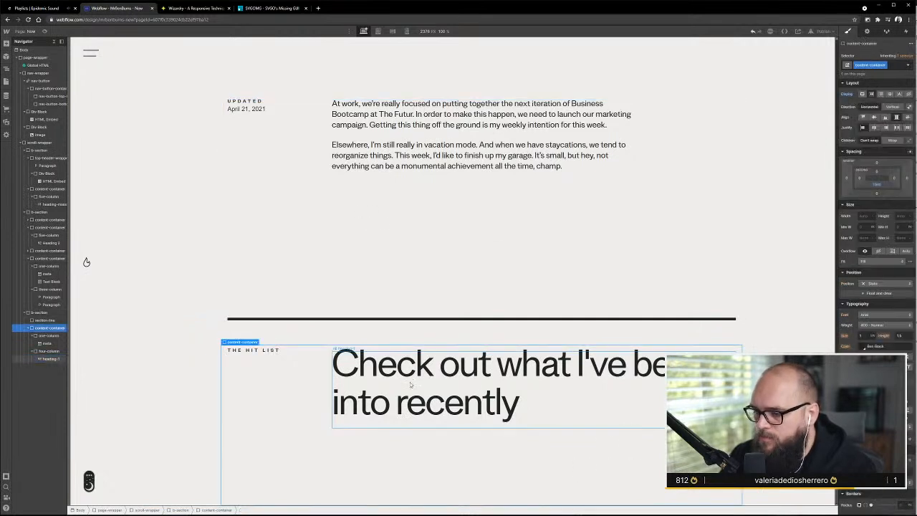
left_click(465, 300)
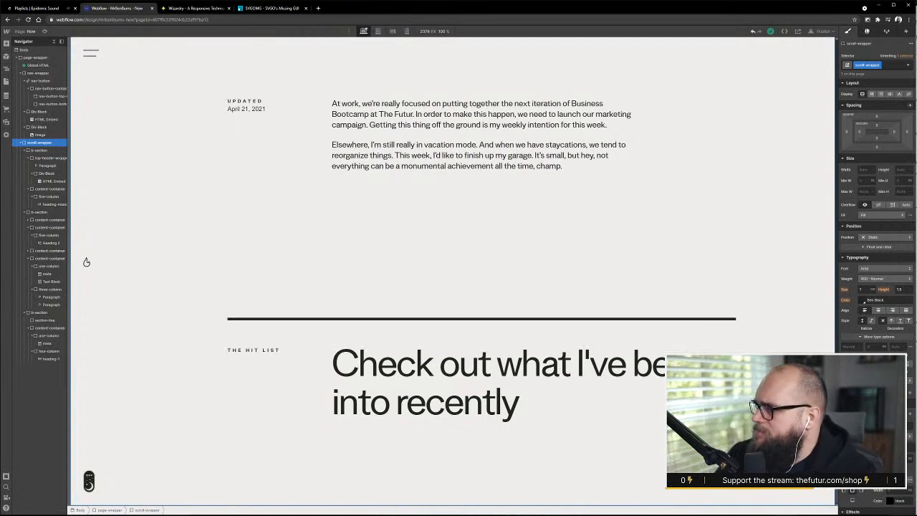
key("d")
left_click(885, 63)
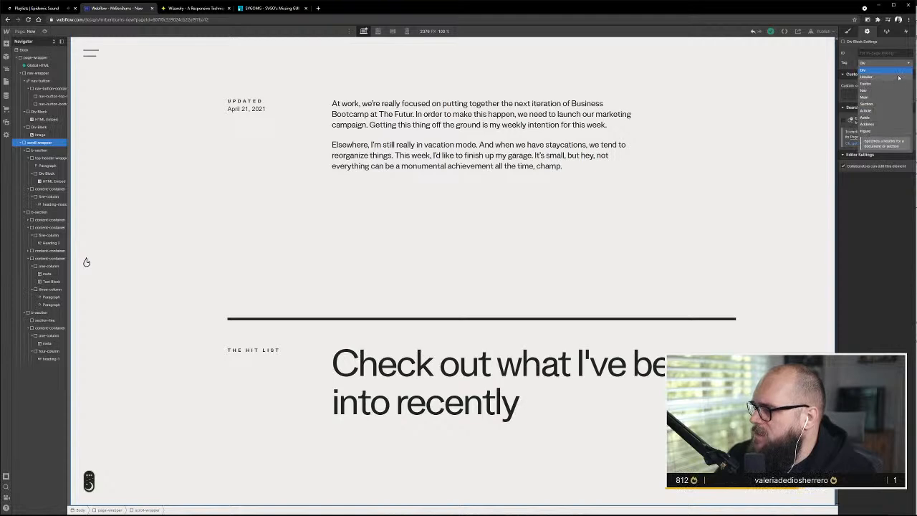
left_click(629, 192)
Inspect the tag of the top section, the heading type of the Now title, and the styles of the section-line divider
scroll(435, 341, "up", 10)
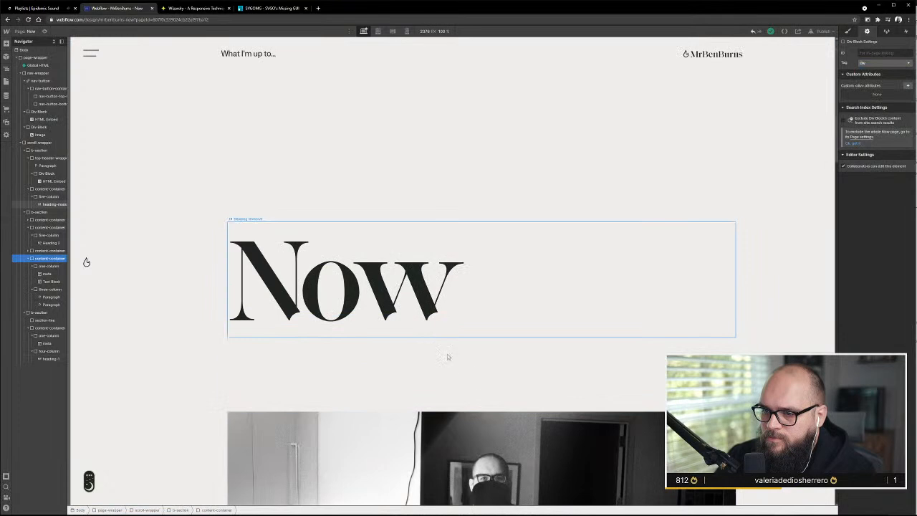
left_click(349, 155)
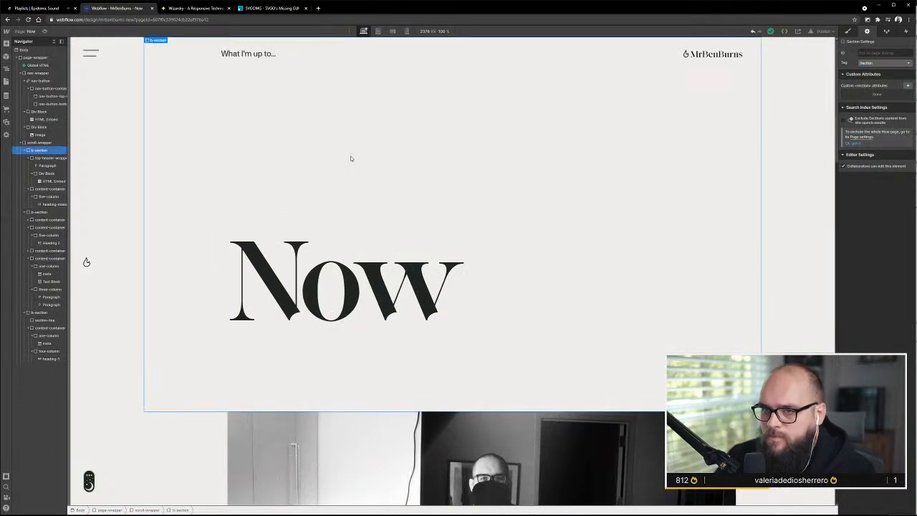
left_click(409, 290)
scroll(409, 291, "down", 2)
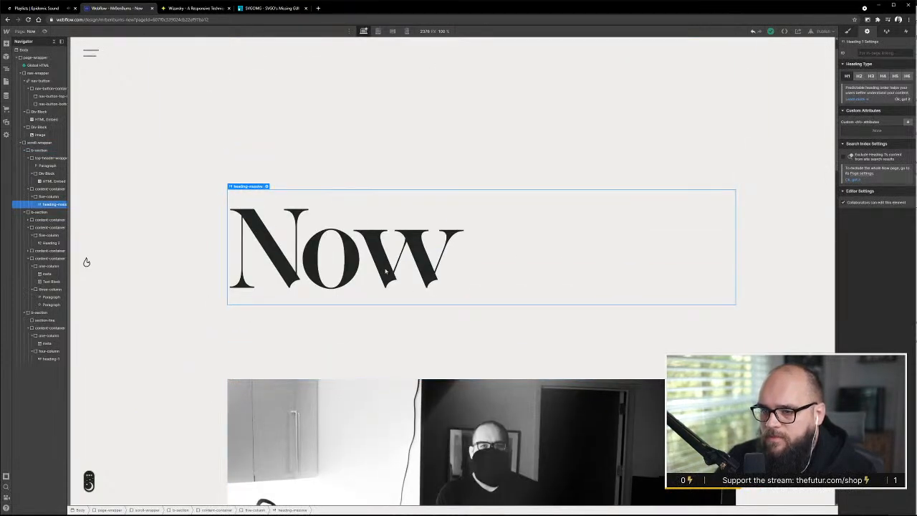
left_click(367, 359)
scroll(387, 380, "down", 10)
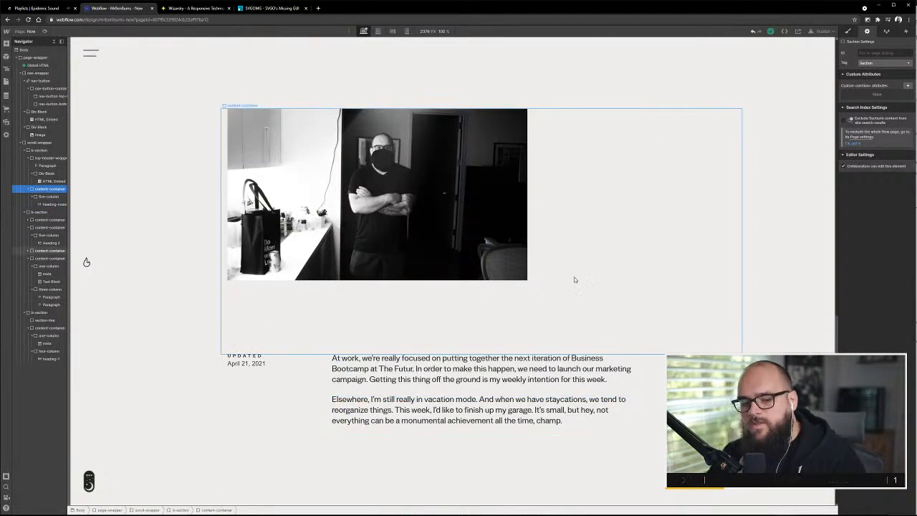
scroll(577, 280, "down", 4)
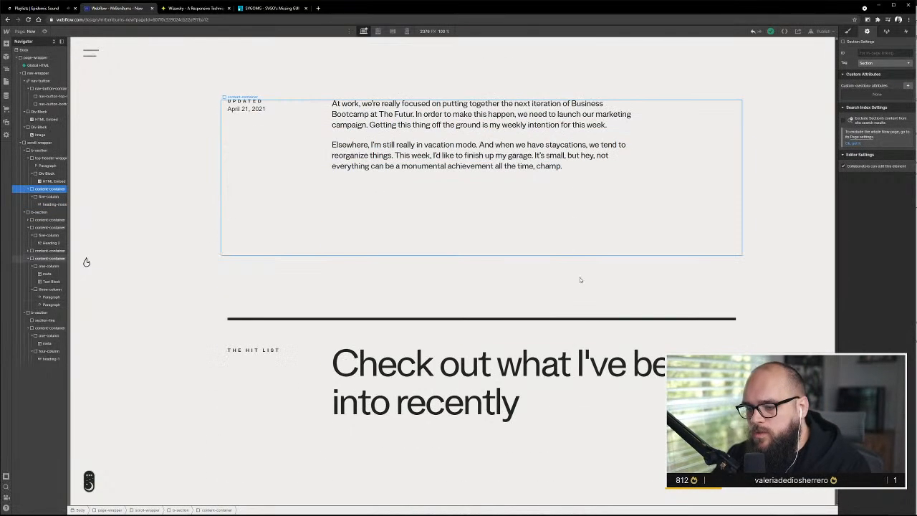
left_click(593, 320)
left_click(847, 31)
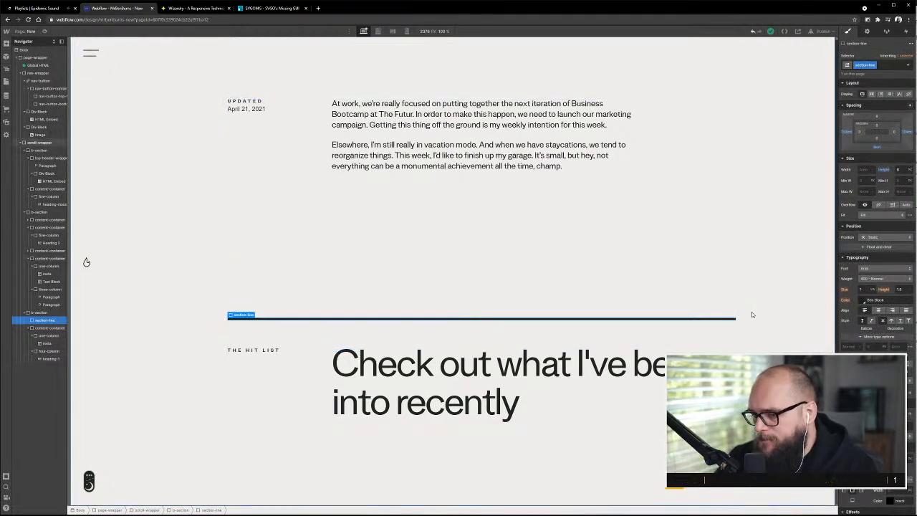
Switch to the Adobe XD design and examine the Hit List's numbered items and the variant with the highlighted item and image
key("alt+Tab")
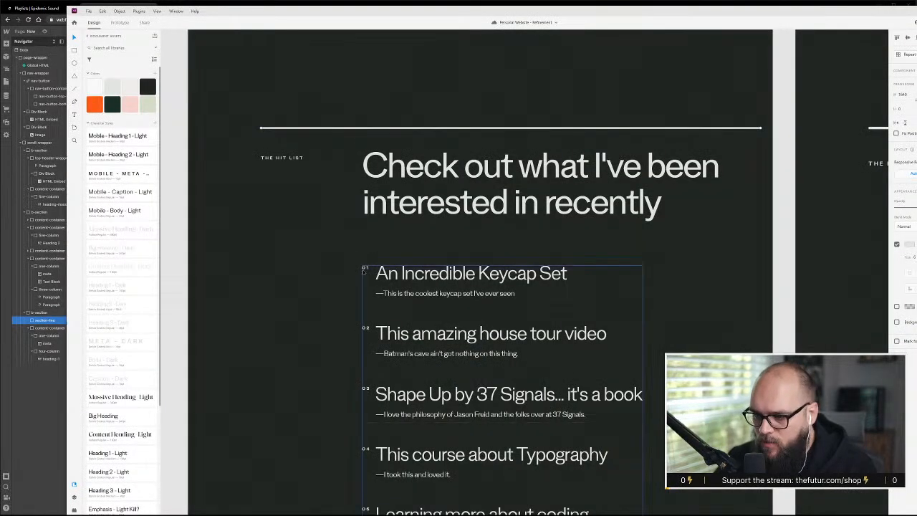
scroll(423, 283, "down", 4)
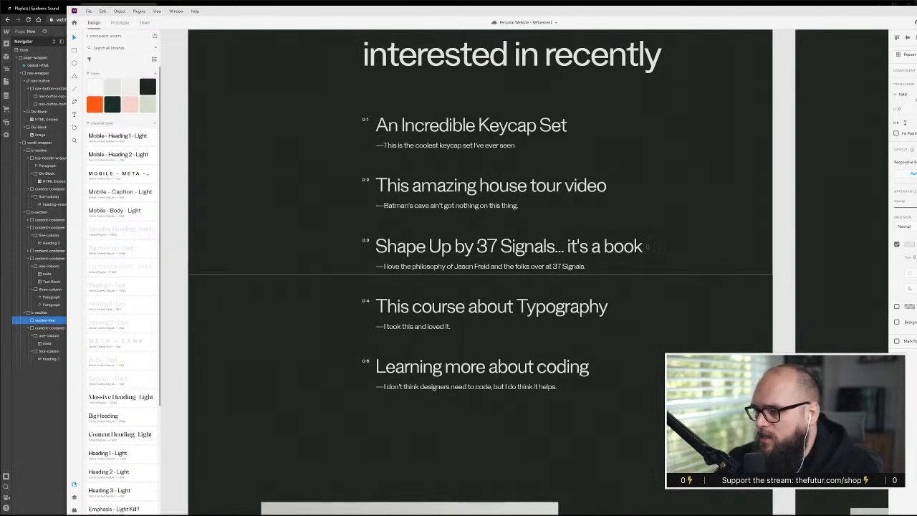
scroll(647, 246, "right", 6)
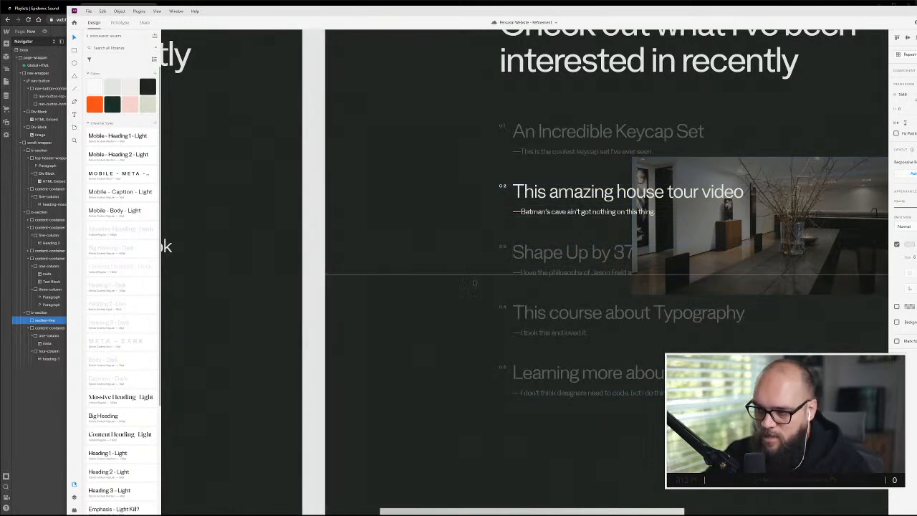
scroll(474, 283, "right", 1)
scroll(651, 311, "left", 3)
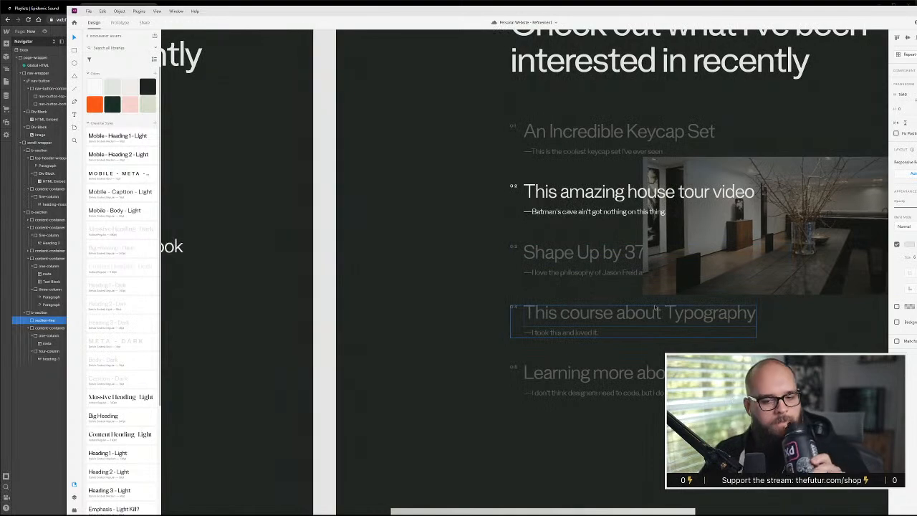
scroll(655, 308, "left", 5)
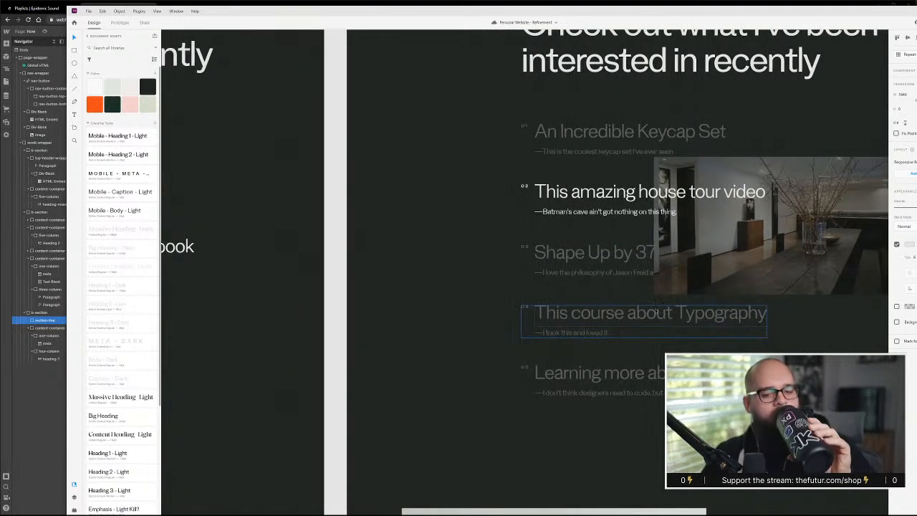
scroll(633, 330, "left", 8)
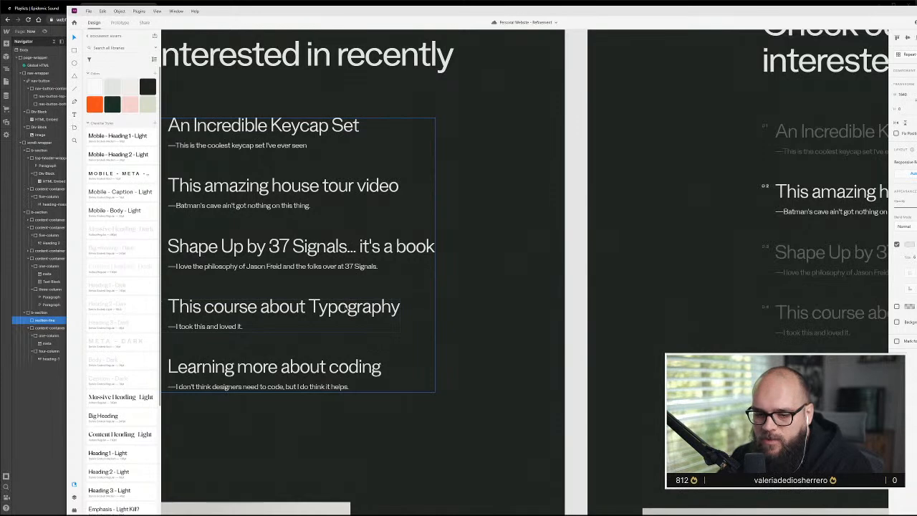
scroll(354, 307, "left", 10)
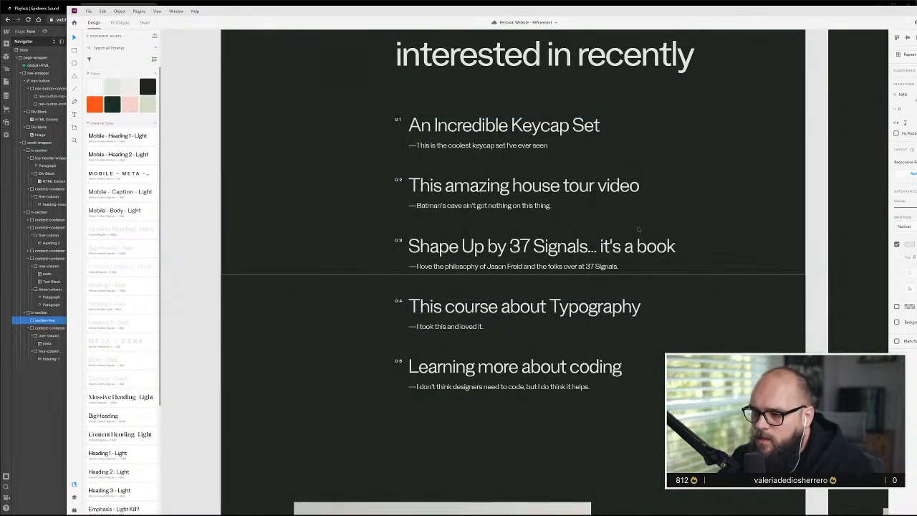
Return to Webflow and duplicate the Hit List's content-container directly below the original in the same section
left_click(40, 447)
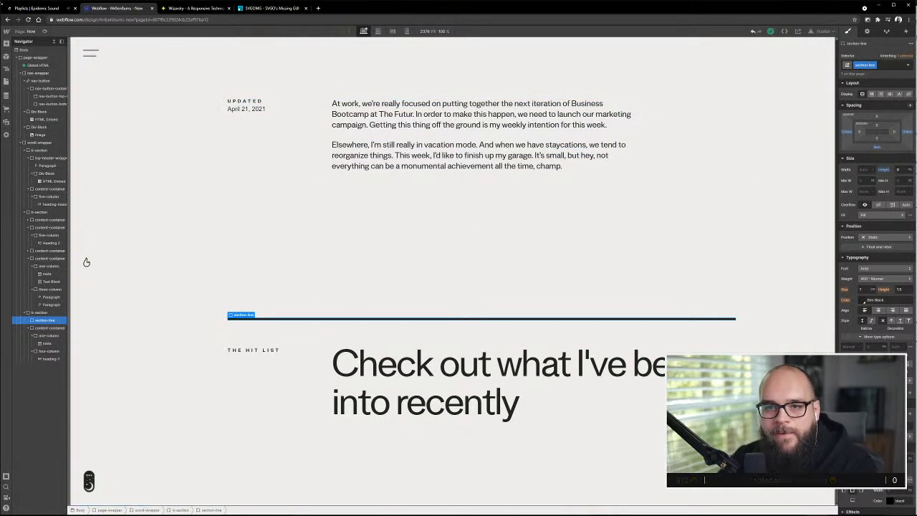
left_click(43, 330)
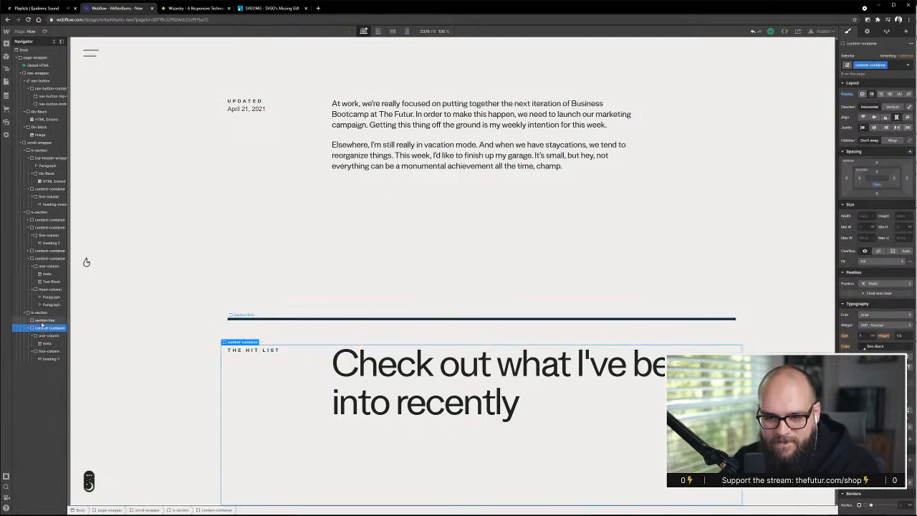
left_click_drag(42, 332, 40, 354)
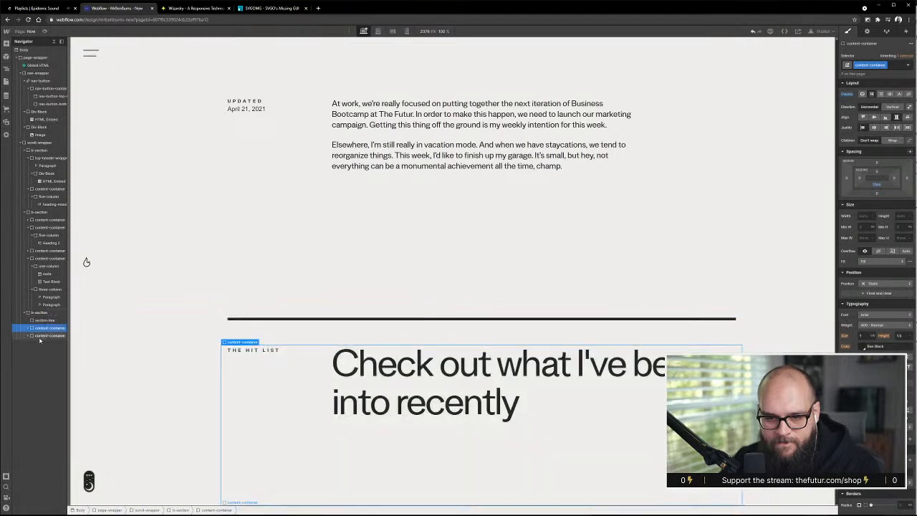
left_click(41, 338)
Delete the Hit List label and the heading from the duplicated content-container, keeping its one-column and four-column blocks
left_click(293, 366)
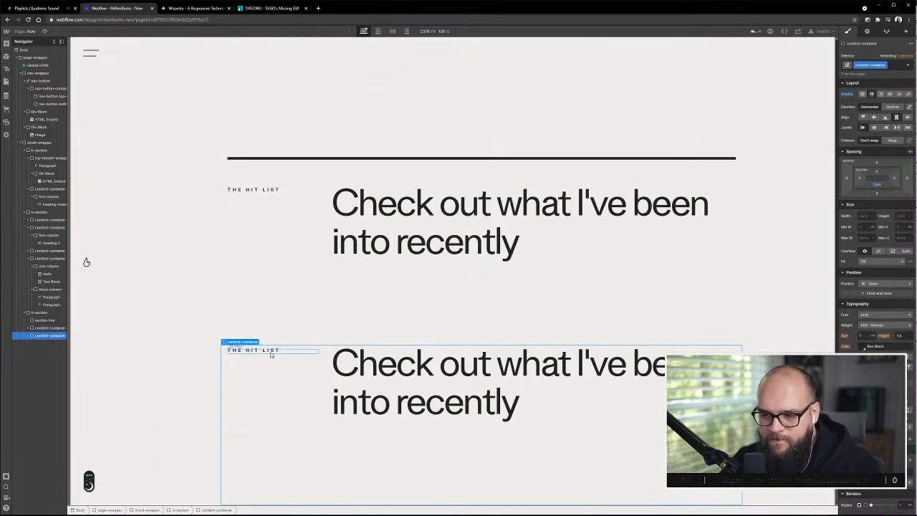
key("Delete")
left_click(391, 352)
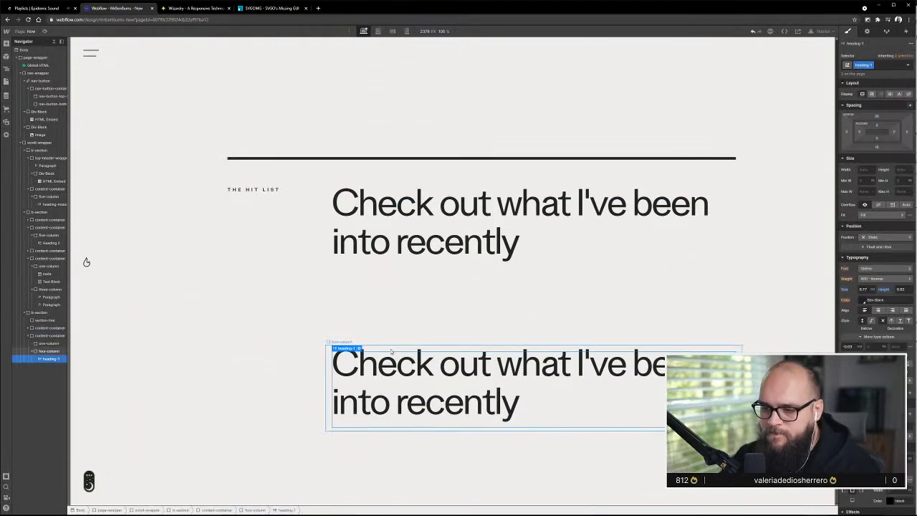
key("Delete")
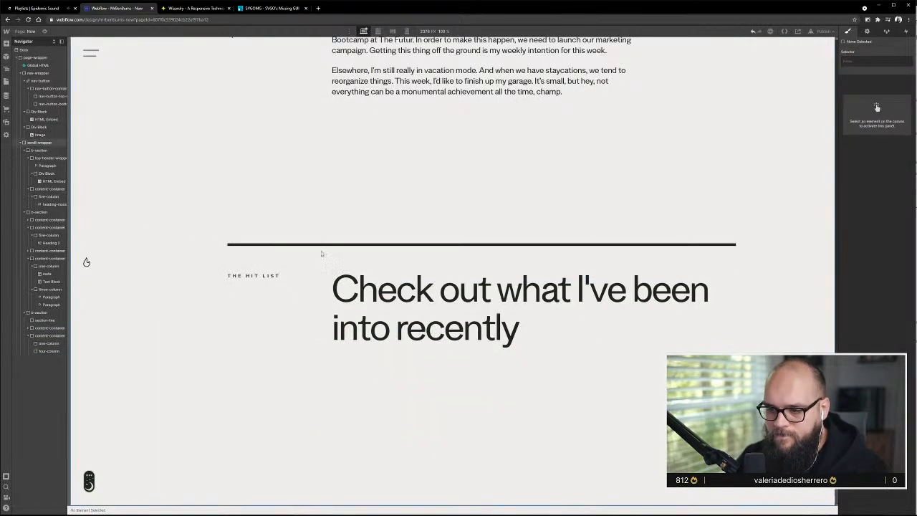
Add a text block inside the empty four-column block of the duplicated content-container
left_click(46, 351)
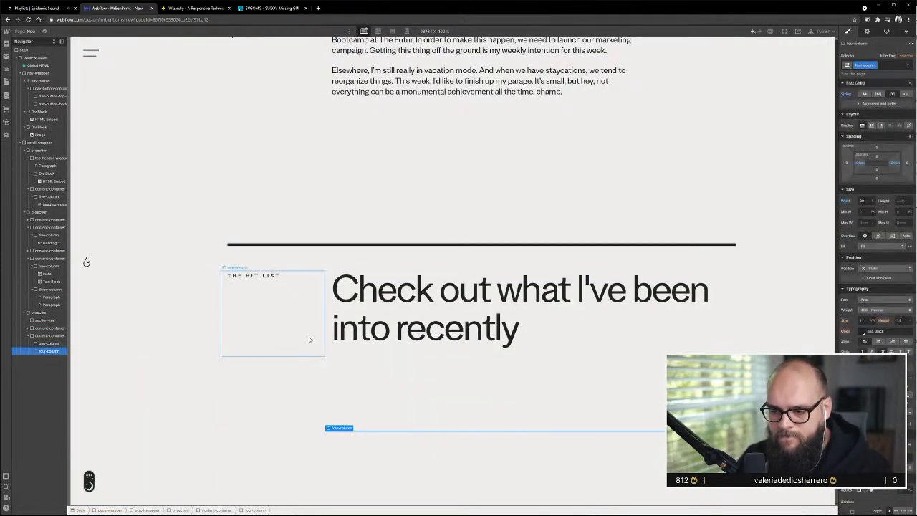
left_click(7, 44)
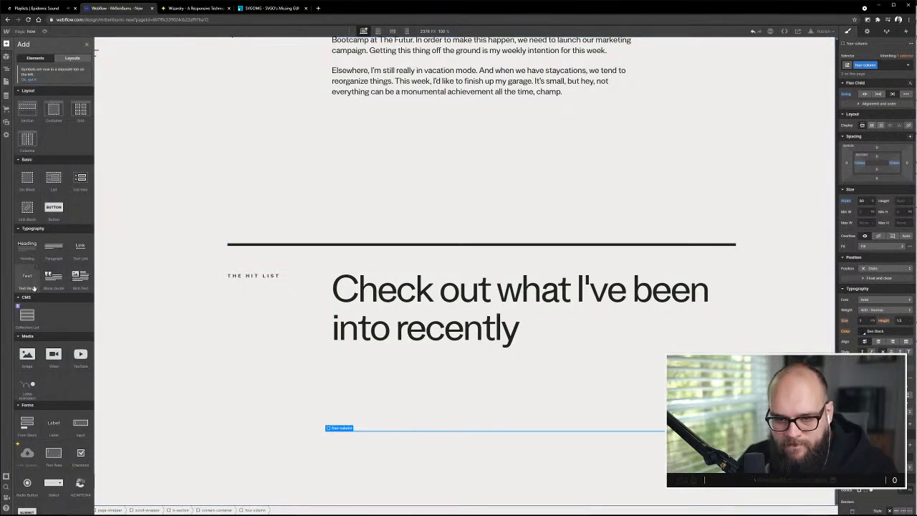
left_click_drag(26, 277, 43, 357)
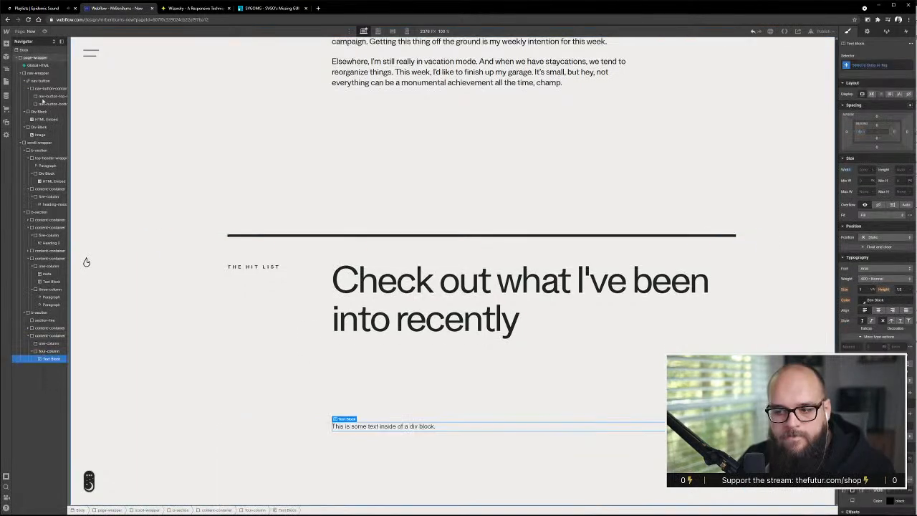
Switch to the Adobe XD design and select the "An Incredible Keycap Set" item inside the Hit List group
key("alt+Tab")
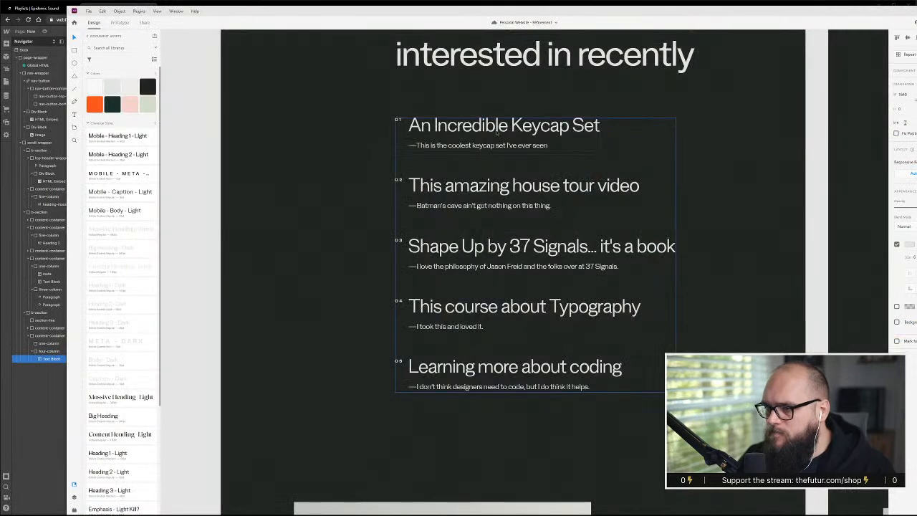
double_click(509, 127)
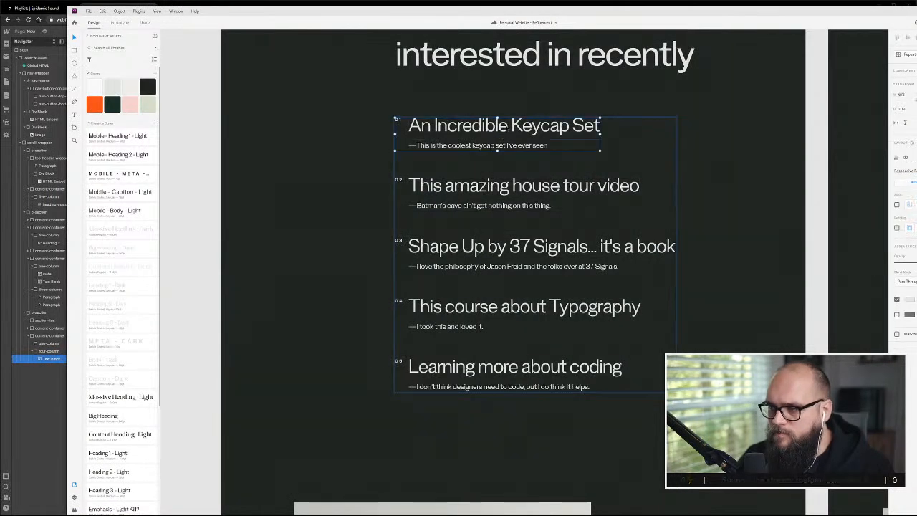
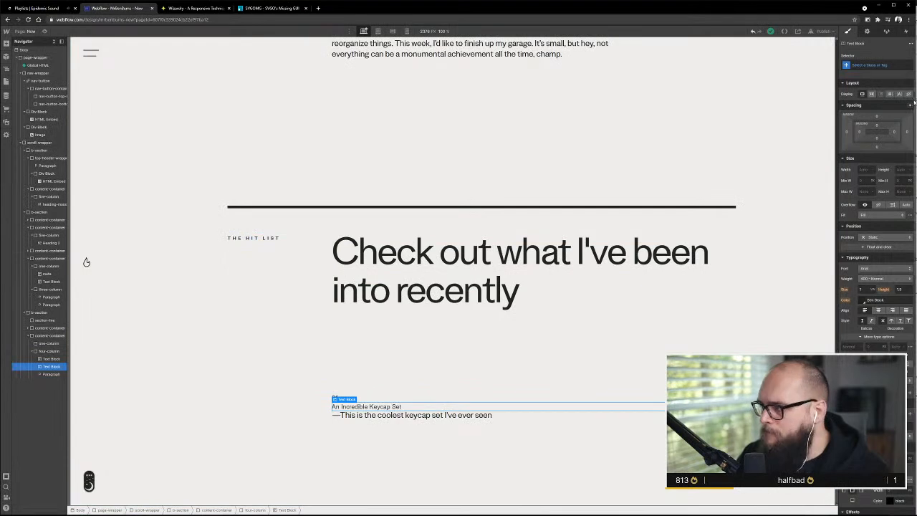
Give the "An Incredible Keycap Set" text block a new class named list-title
key("ctrl+Return")
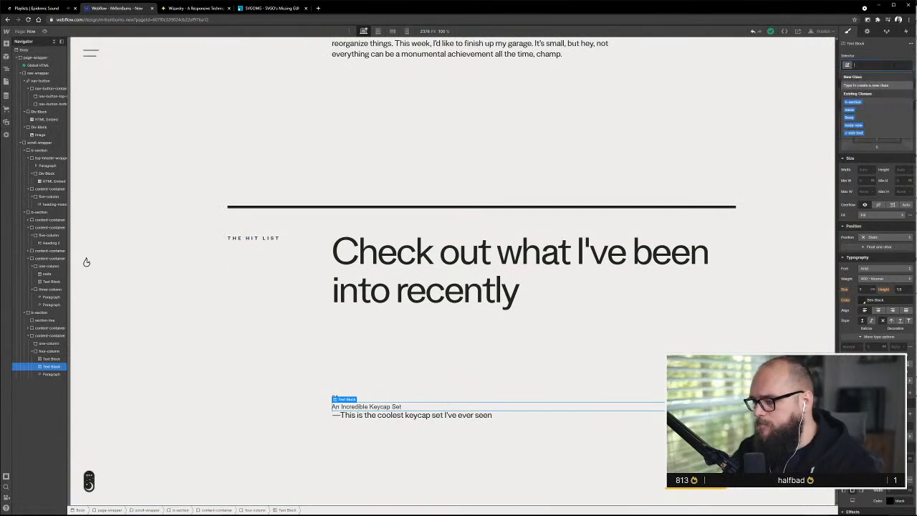
type("List")
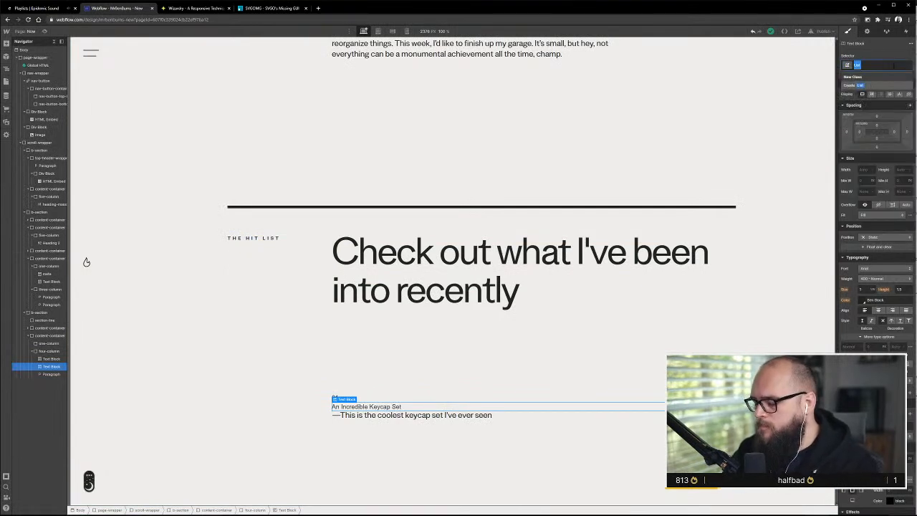
type("list")
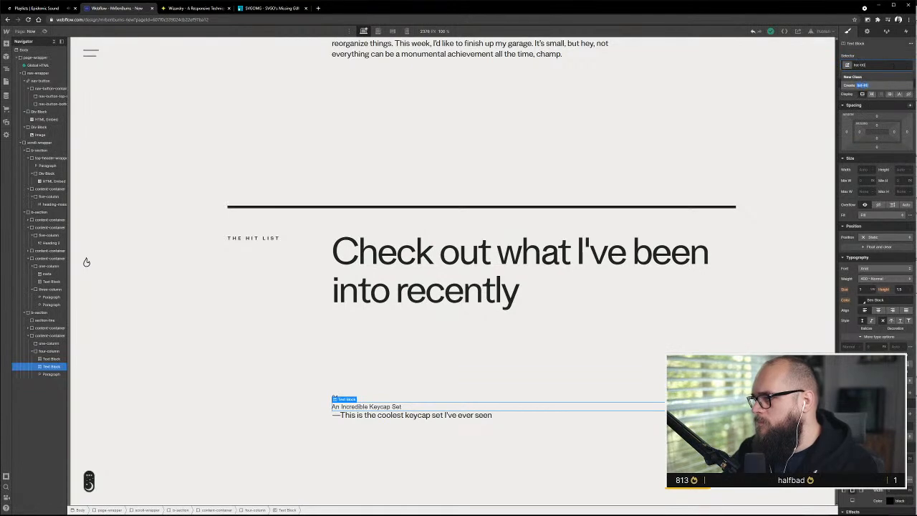
type("-title")
key("Return")
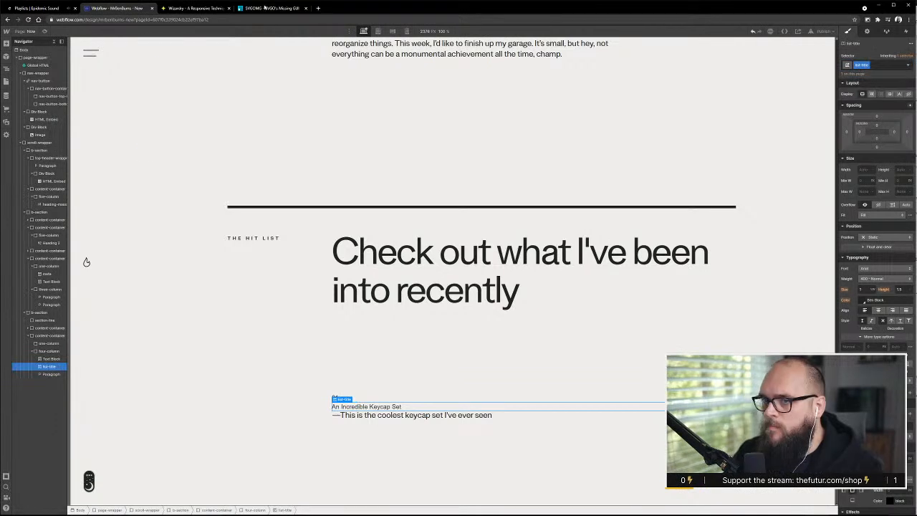
Convert 70 px to EMs in the Wizardry converter and set the list-title font size in Webflow to 3.65em
left_click(195, 8)
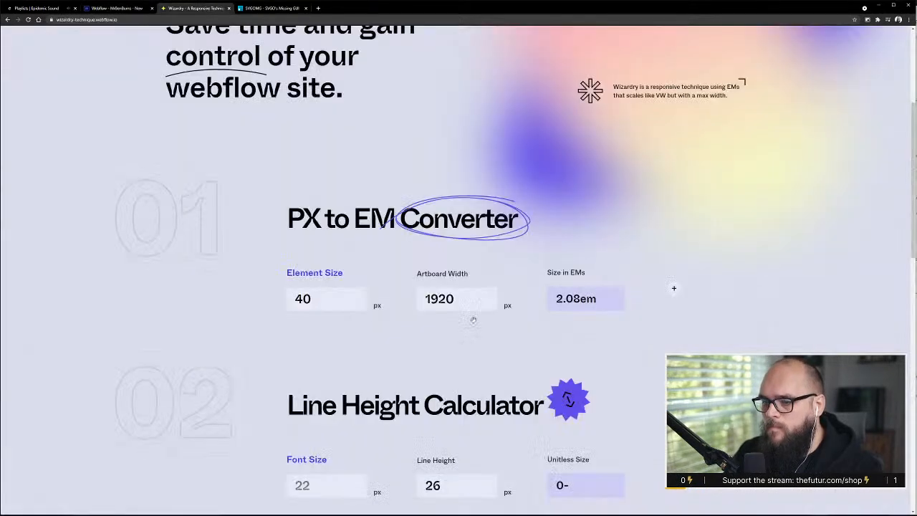
left_click_drag(320, 300, 261, 288)
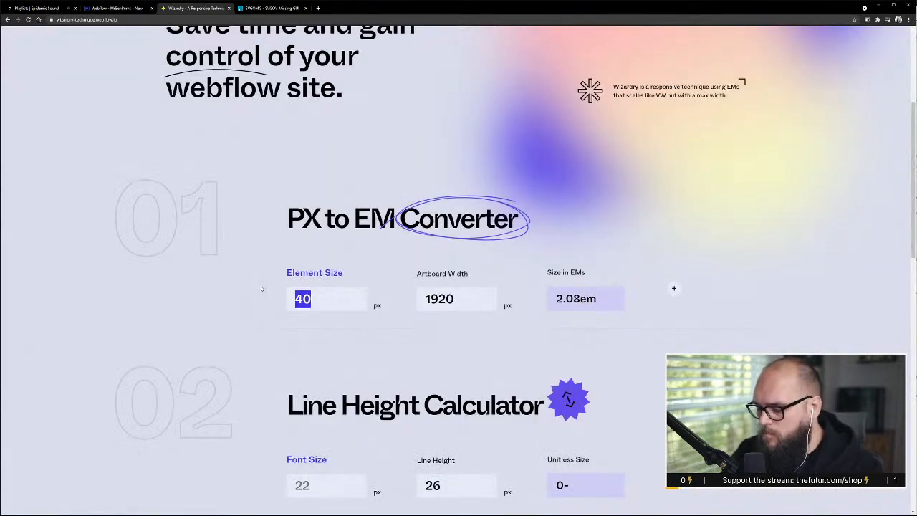
type("70")
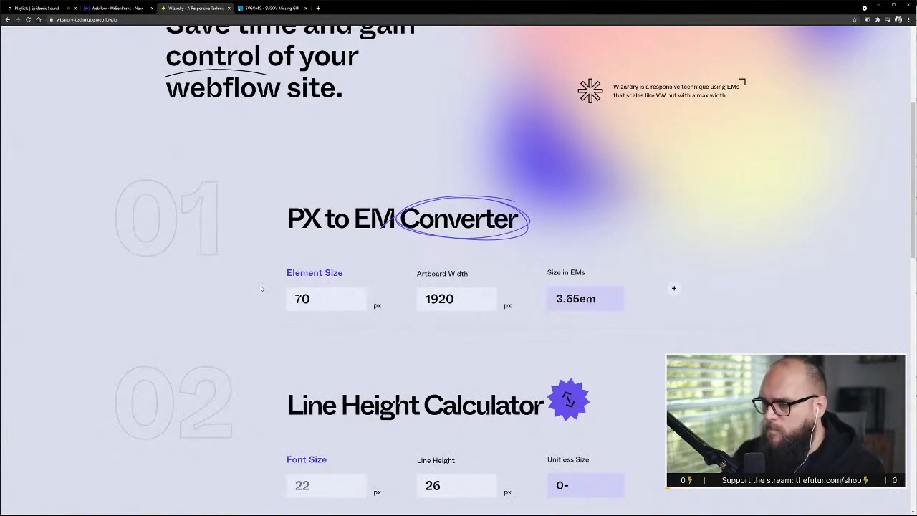
left_click(620, 298)
key("alt+Tab")
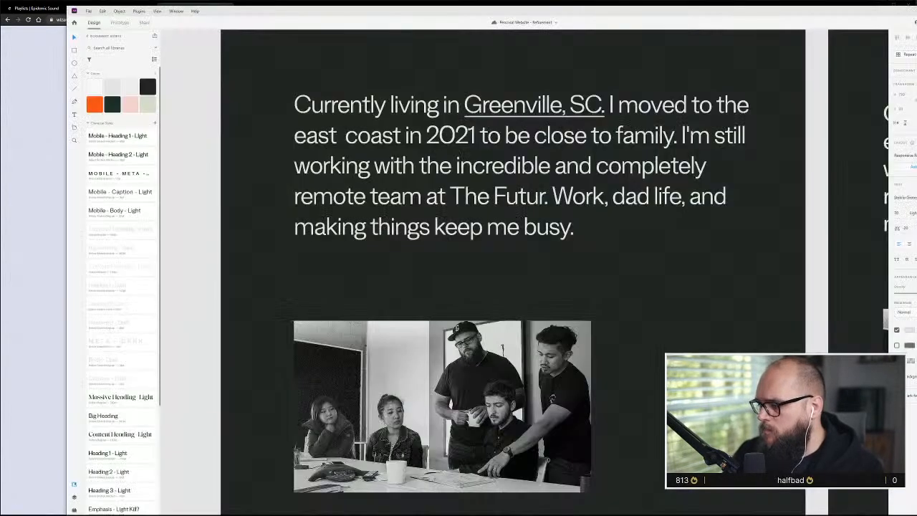
left_click(29, 321)
left_click(117, 8)
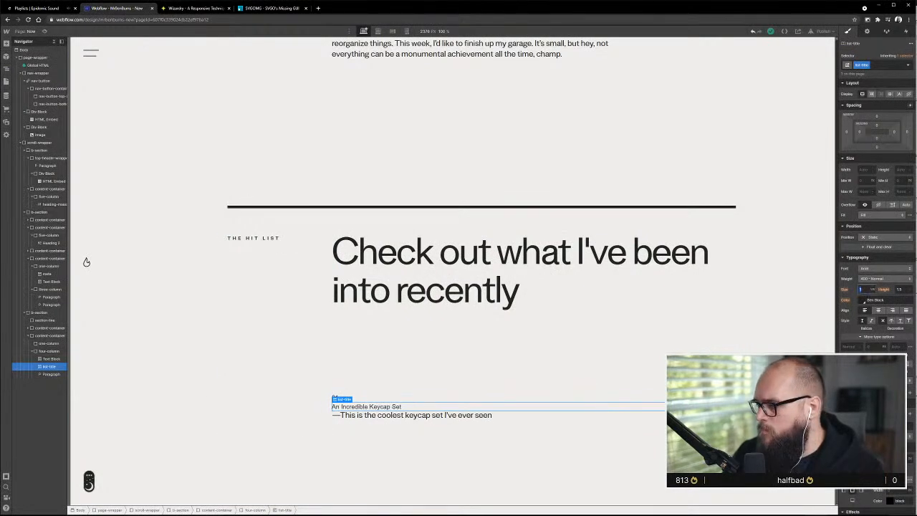
key("Return")
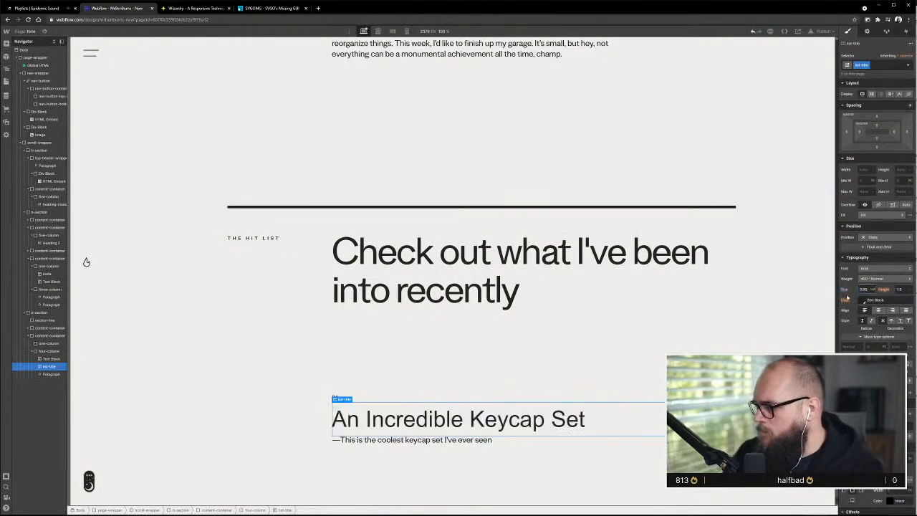
Check the XD mockup, return to Webflow and set the list-title line height to 1
key("alt+Tab")
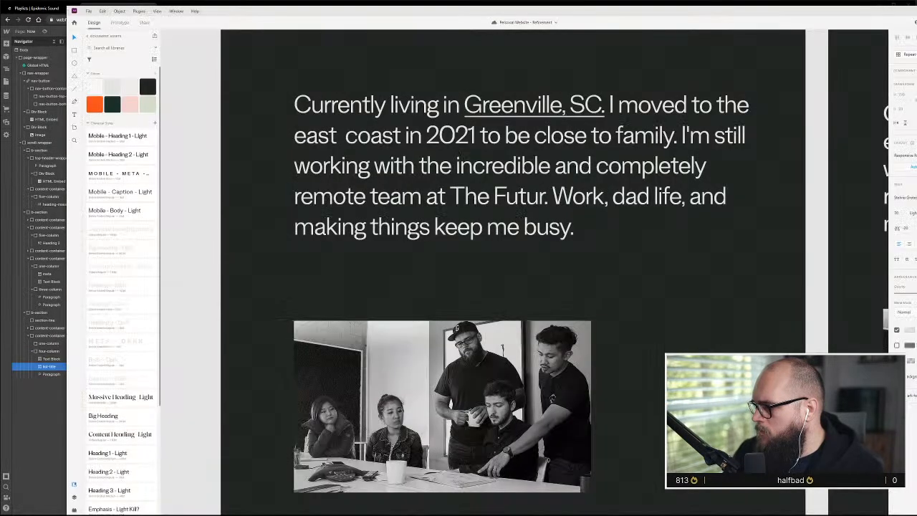
scroll(658, 352, "down", 3)
scroll(657, 351, "down", 5)
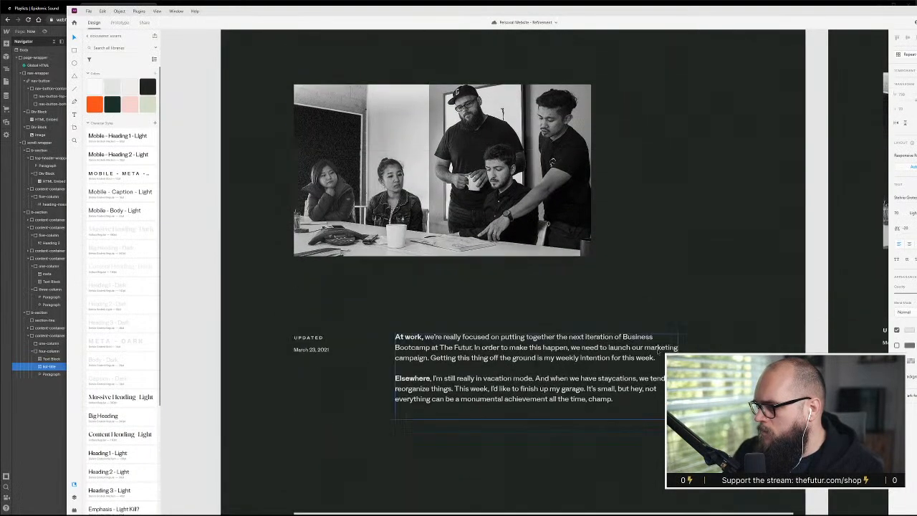
key("alt+Tab")
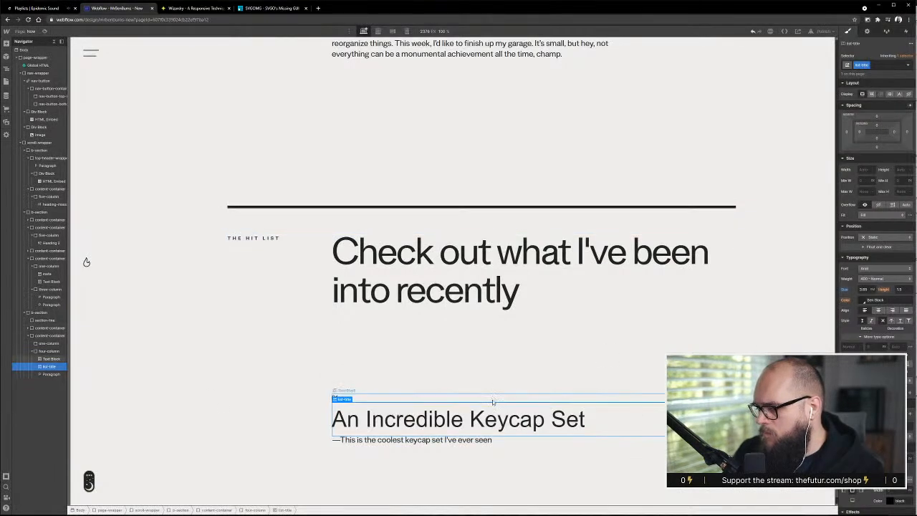
left_click_drag(885, 290, 887, 290)
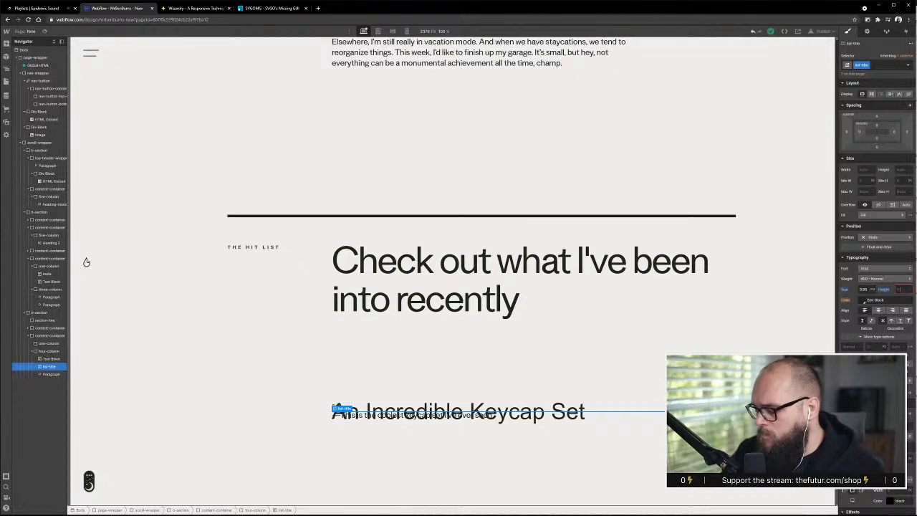
key("Return")
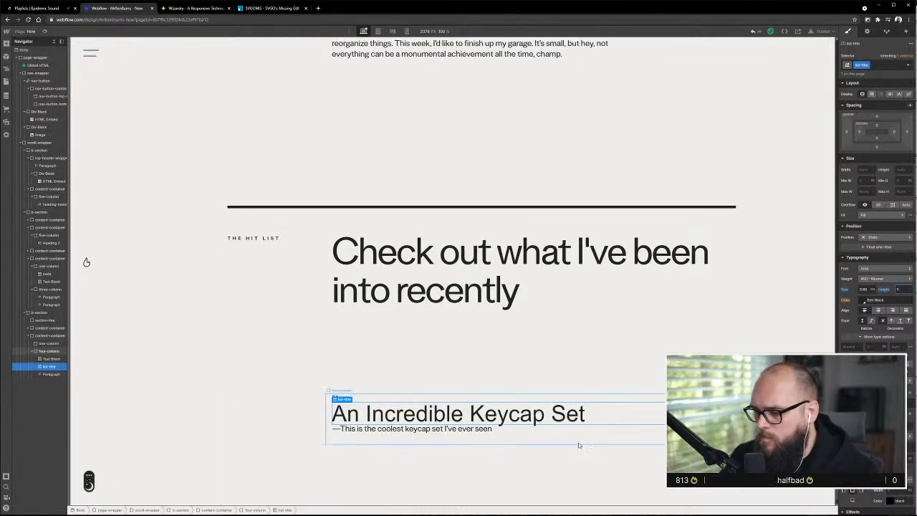
Compare the hit list entries in the XD mockup, return to Webflow and set the list-title line height to 1.5
key("alt+Tab")
scroll(513, 272, "down", 2)
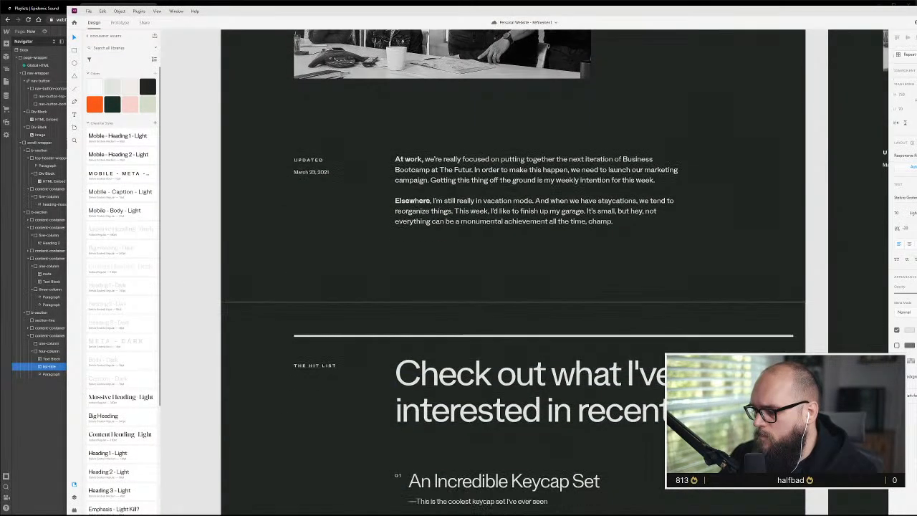
scroll(513, 273, "down", 2)
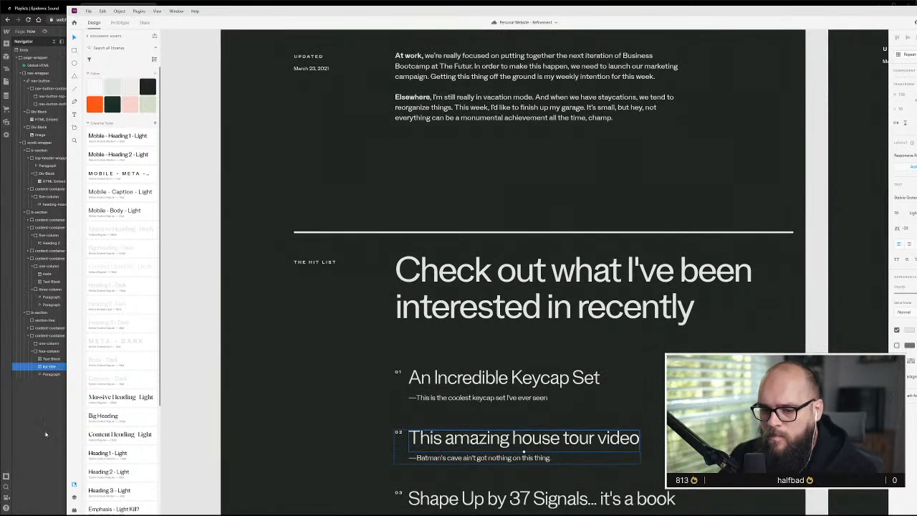
key("alt+Tab")
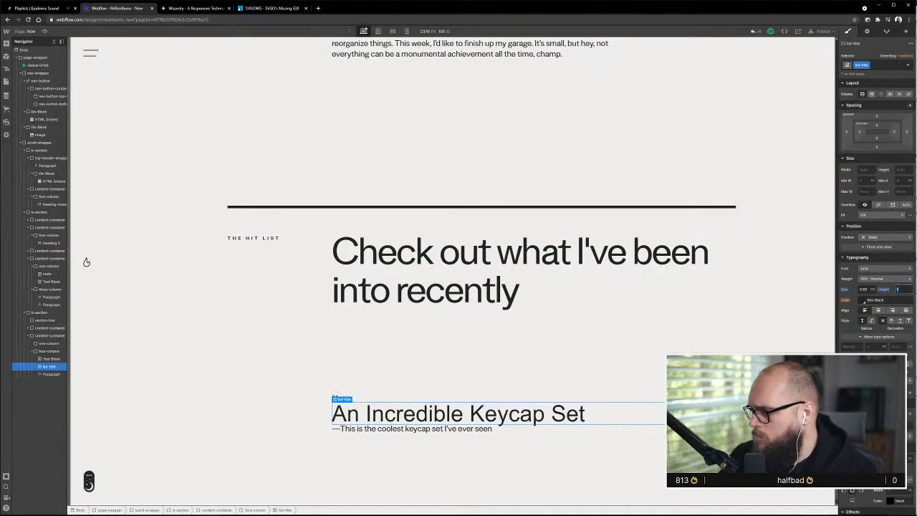
type(".4")
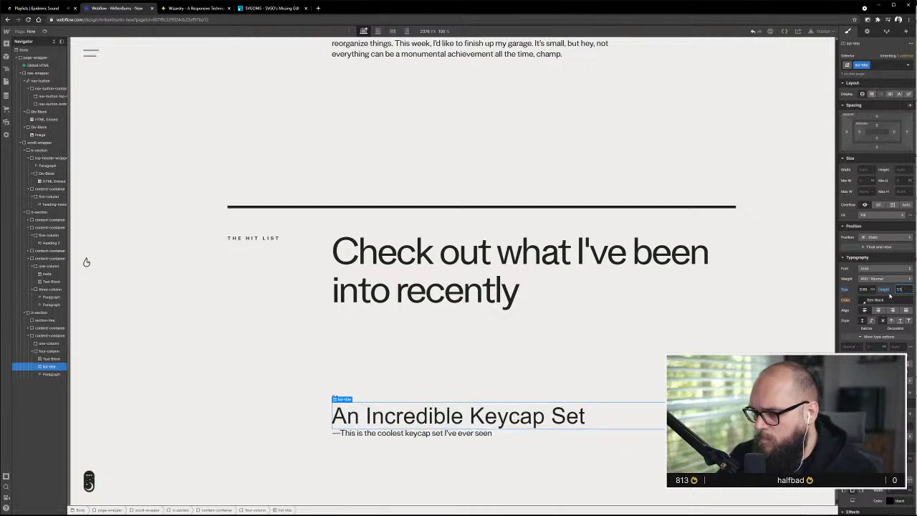
key("alt+Up")
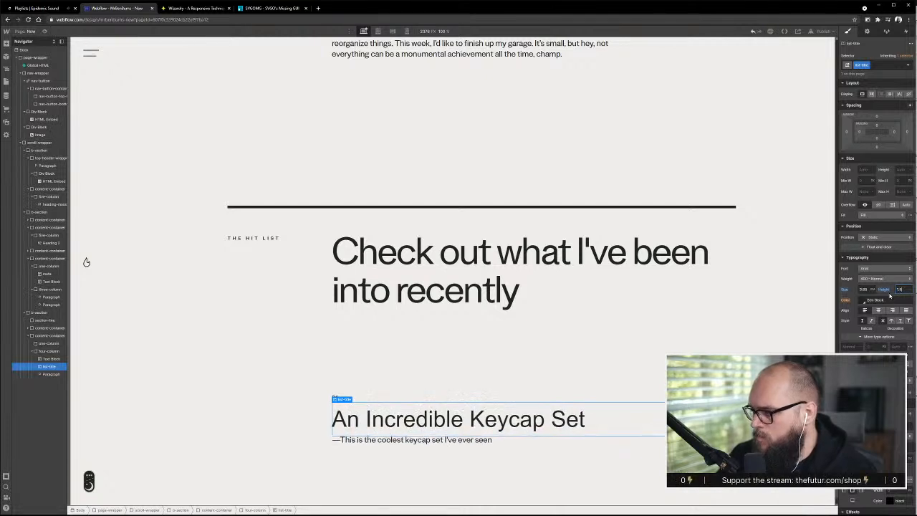
Insert a div block at the start of the four-column element and give it the class hit-list--text-wrapper
scroll(505, 448, "down", 1)
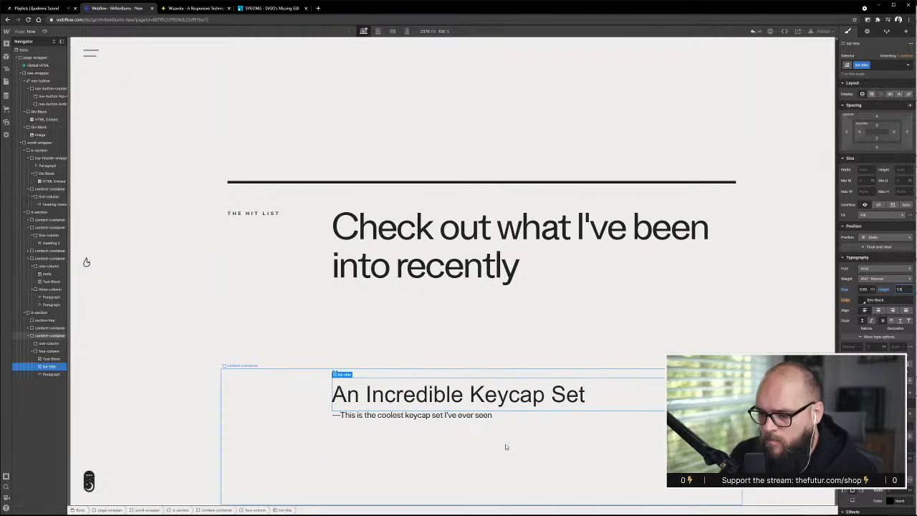
left_click(5, 43)
left_click_drag(28, 180, 43, 358)
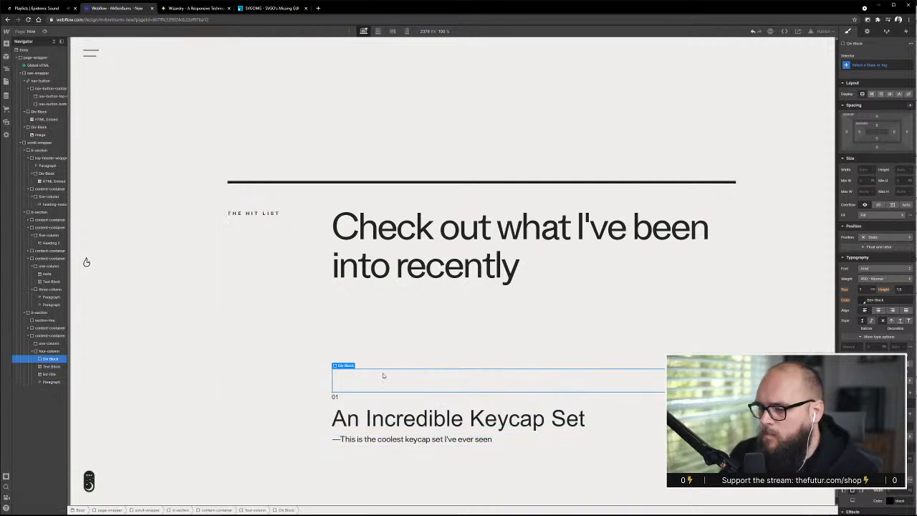
key("ctrl+Return")
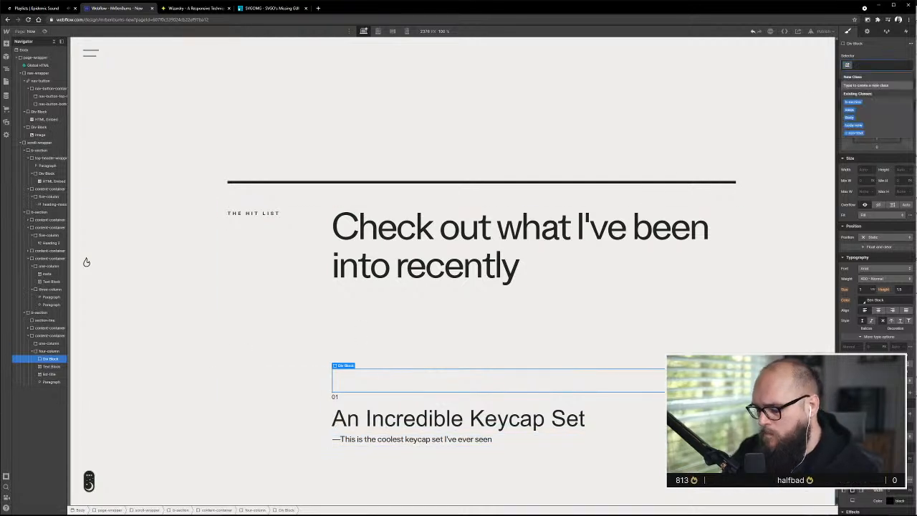
type("list-line")
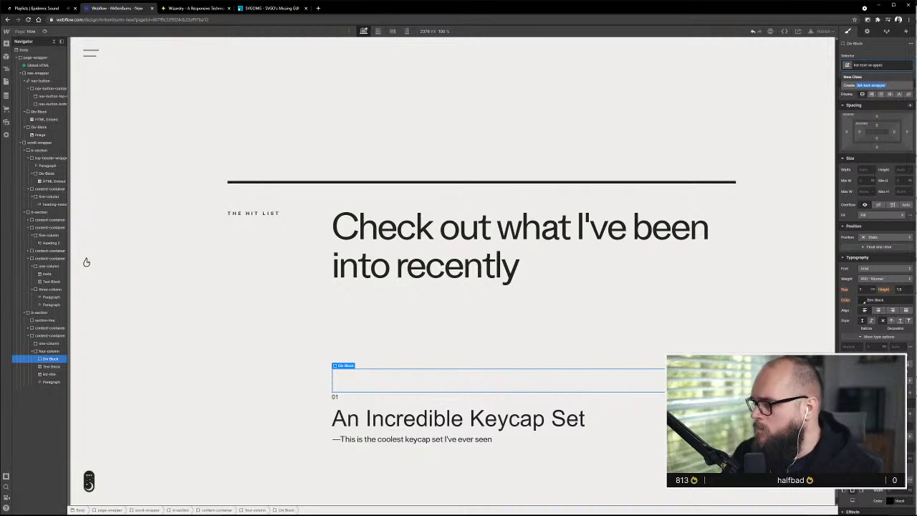
key("ctrl+a")
key("BackSpace")
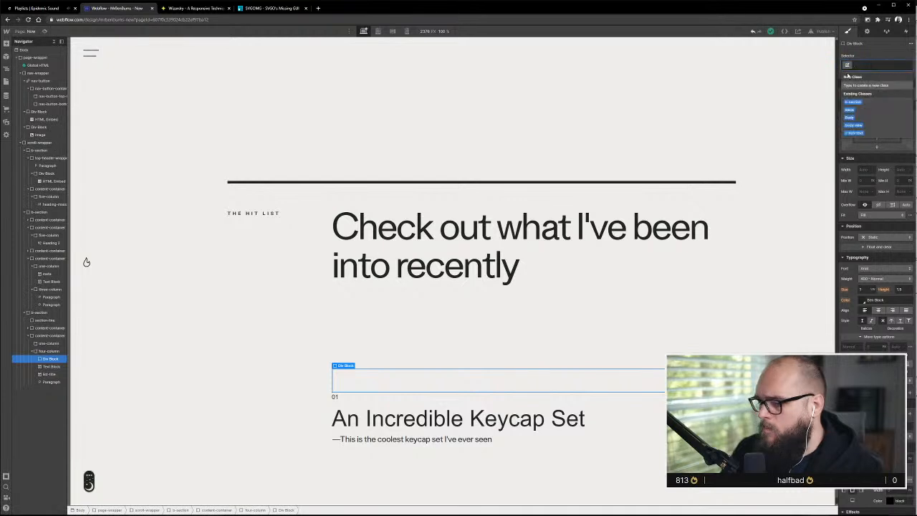
type("hit-list")
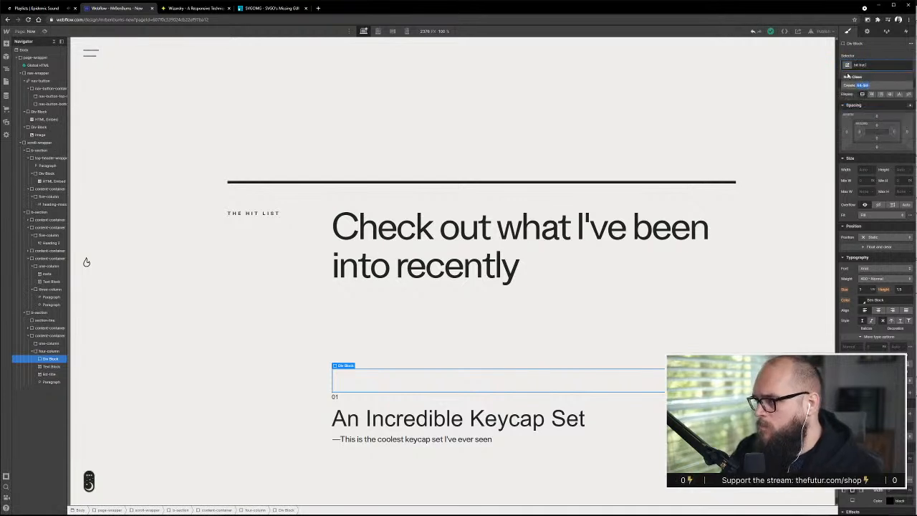
type("--text-wrap")
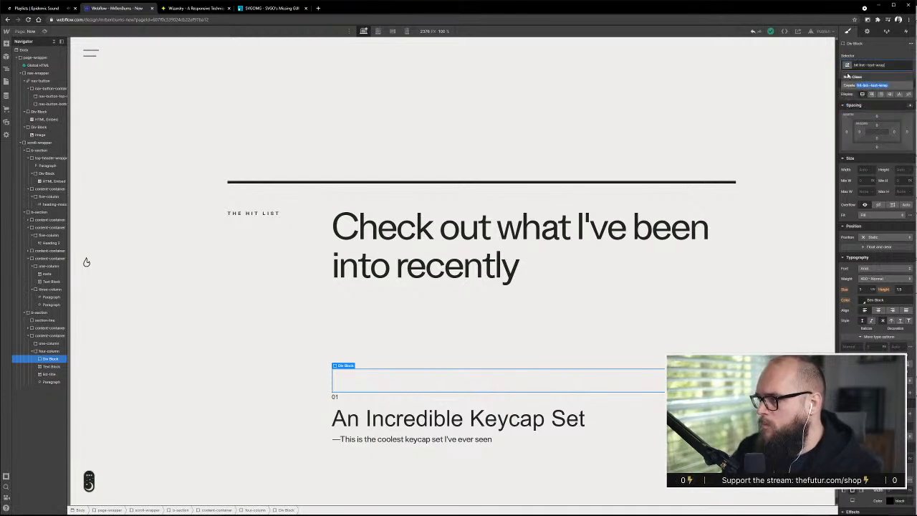
type("per")
key("Return")
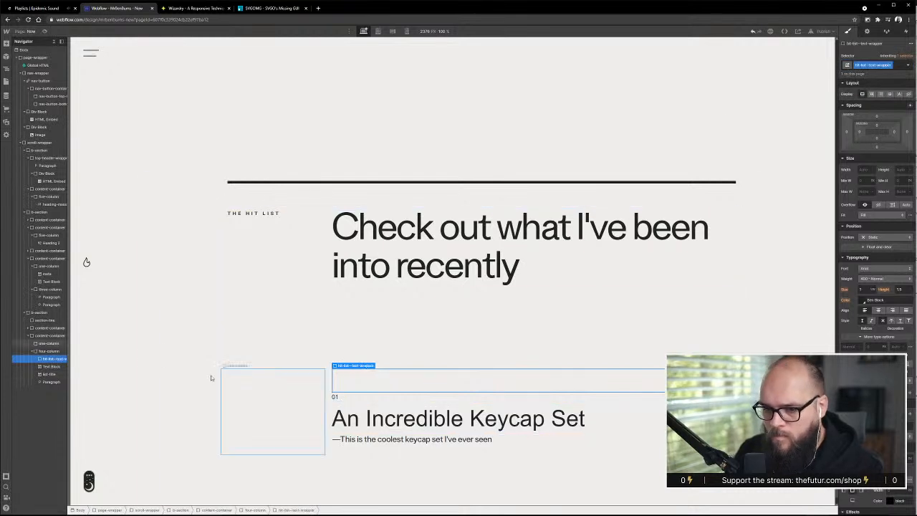
Nest the 01 text block, the list-title and the paragraph, in that order, inside hit-list--text-wrapper
left_click(49, 367)
mouse_move(49, 370)
left_mouse_down()
mouse_move(51, 359)
mouse_move(48, 371)
left_mouse_up()
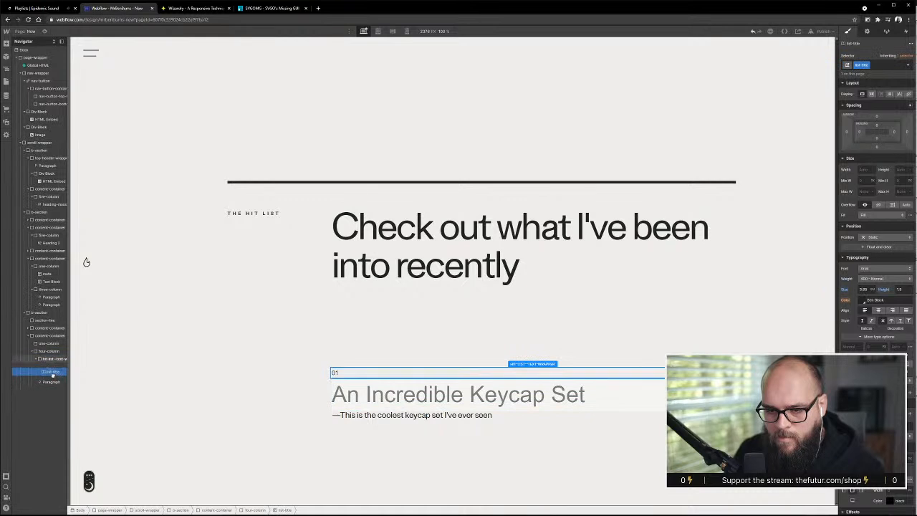
left_click(50, 374)
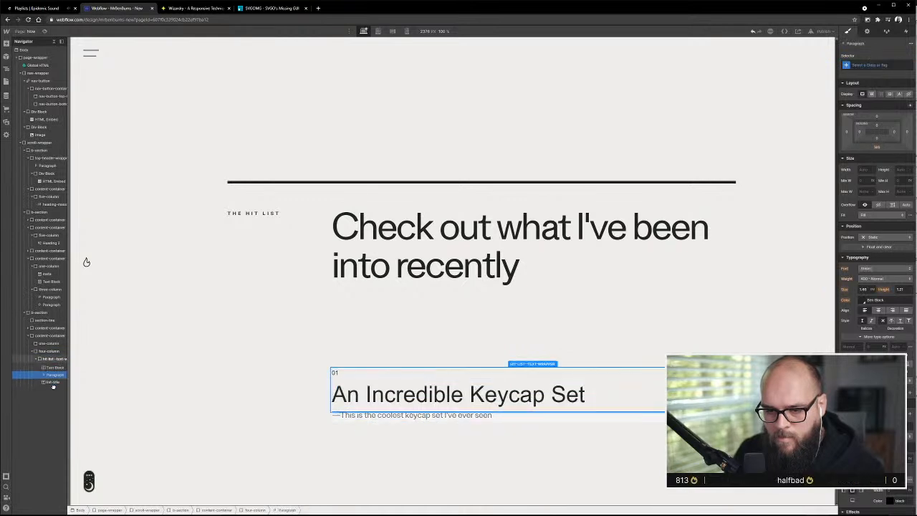
left_click(53, 383)
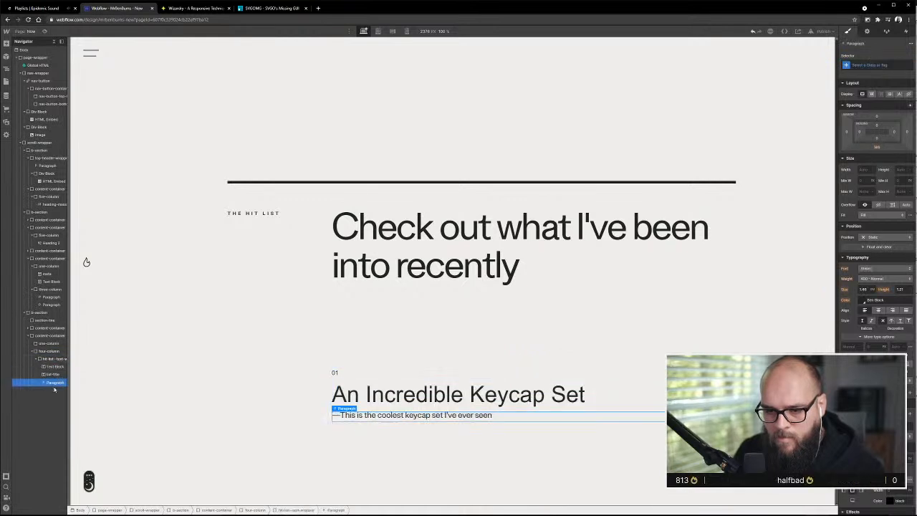
Insert a div block at the start of hit-list--text-wrapper and give it the class hit-list--title-wrapper
left_click(6, 44)
left_click_drag(27, 179, 47, 367)
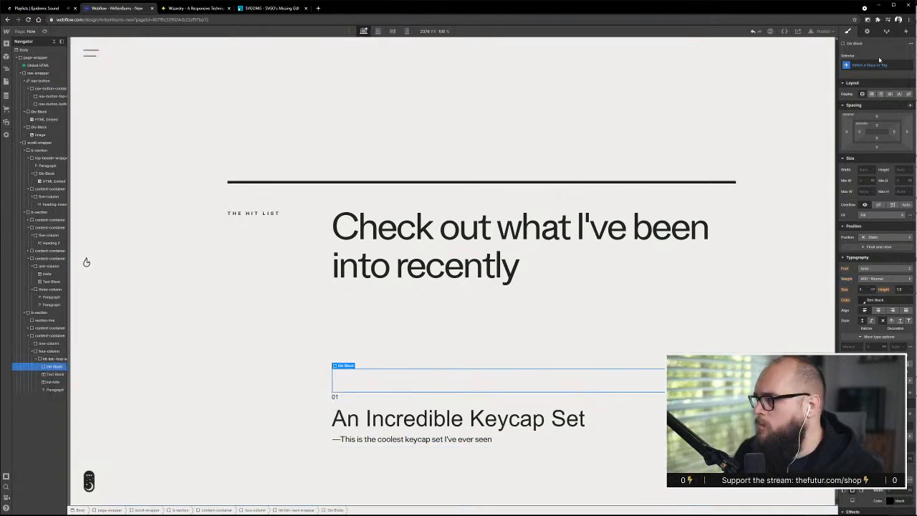
key("ctrl+Return")
type("hit")
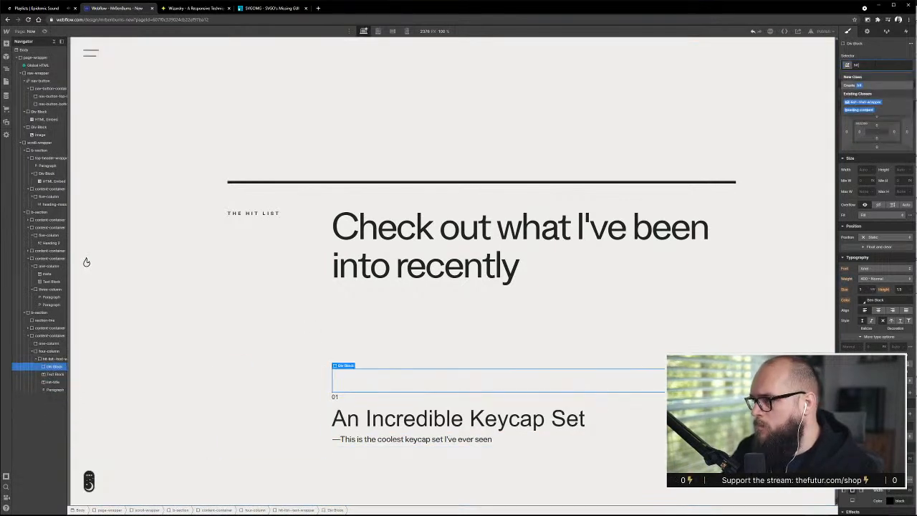
type("-list--head")
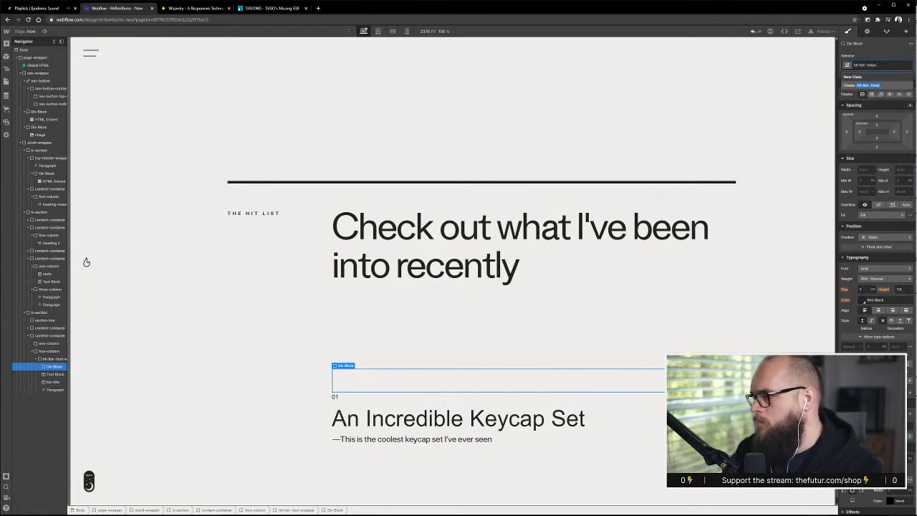
key("BackSpace")
type("b")
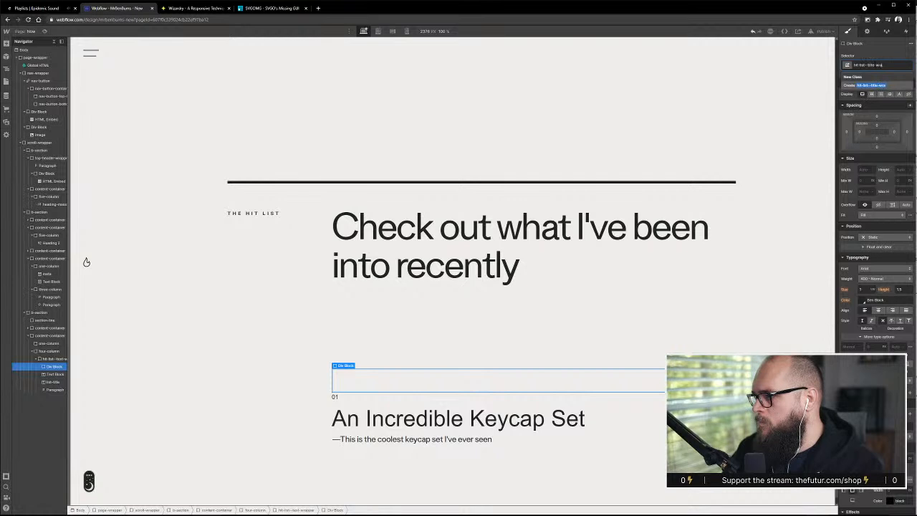
key("Return")
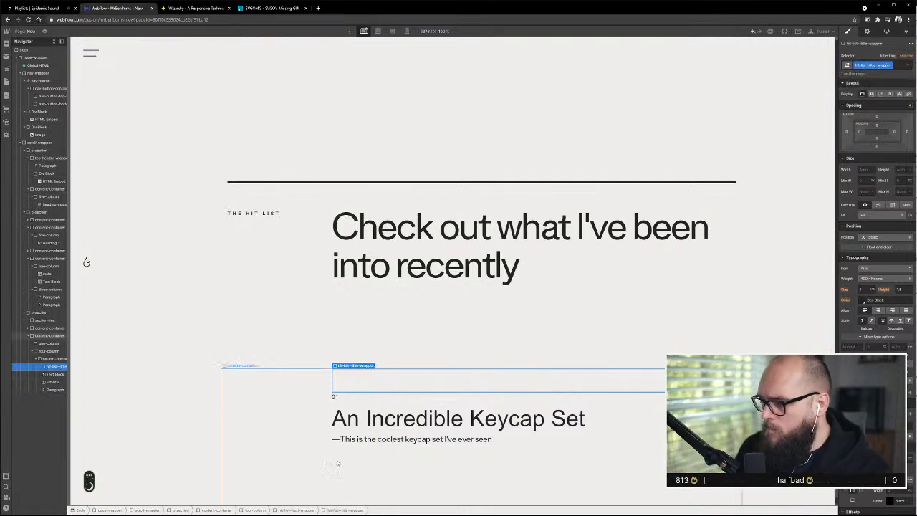
Nest the 01 text block and list-title inside hit-list--title-wrapper and make that wrapper a horizontal flexbox aligned to the start
left_click(50, 374)
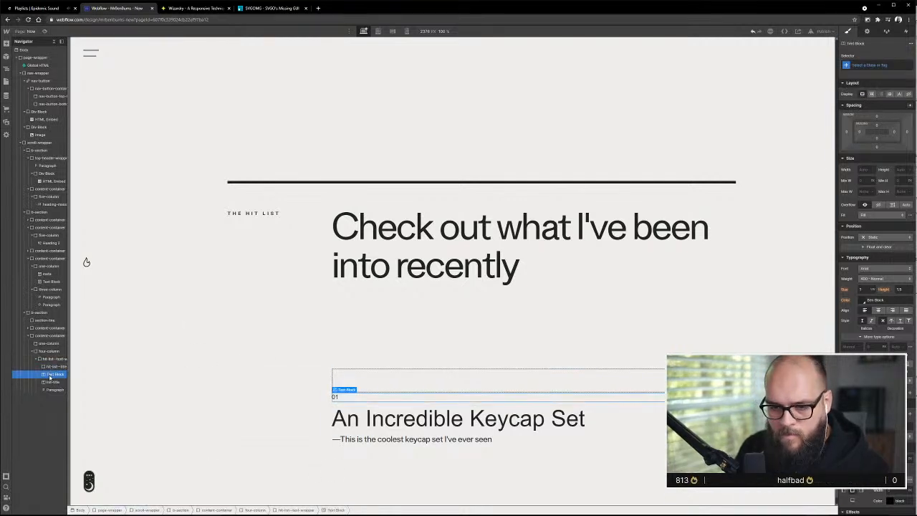
mouse_move(50, 378)
left_mouse_down()
mouse_move(53, 369)
mouse_move(54, 382)
left_mouse_up()
left_click(52, 366)
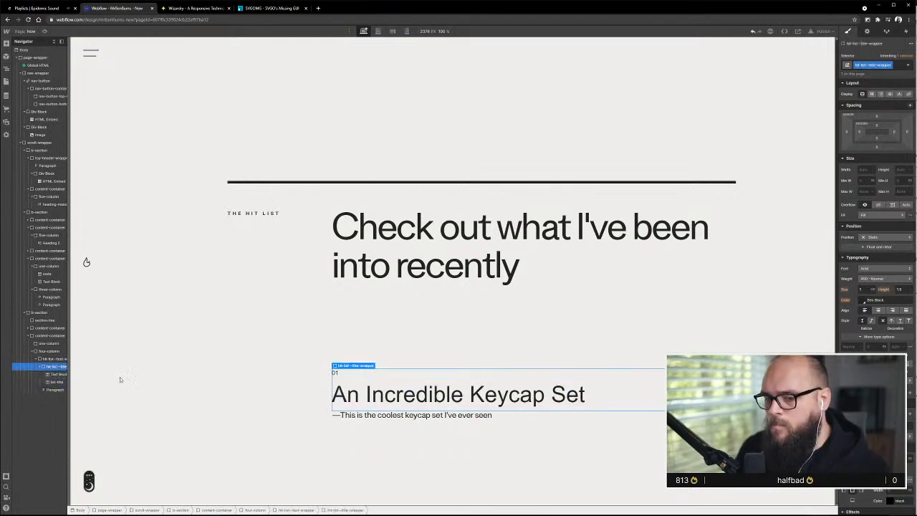
left_click(872, 94)
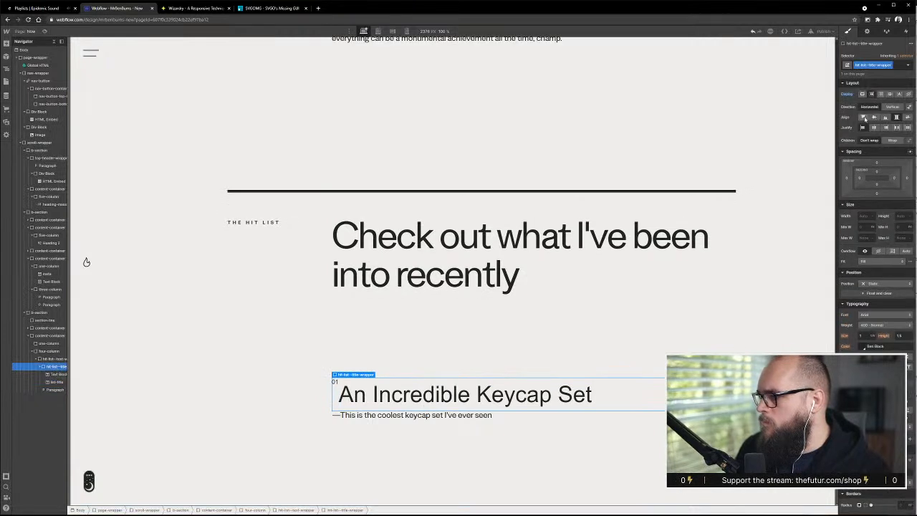
left_click(865, 117)
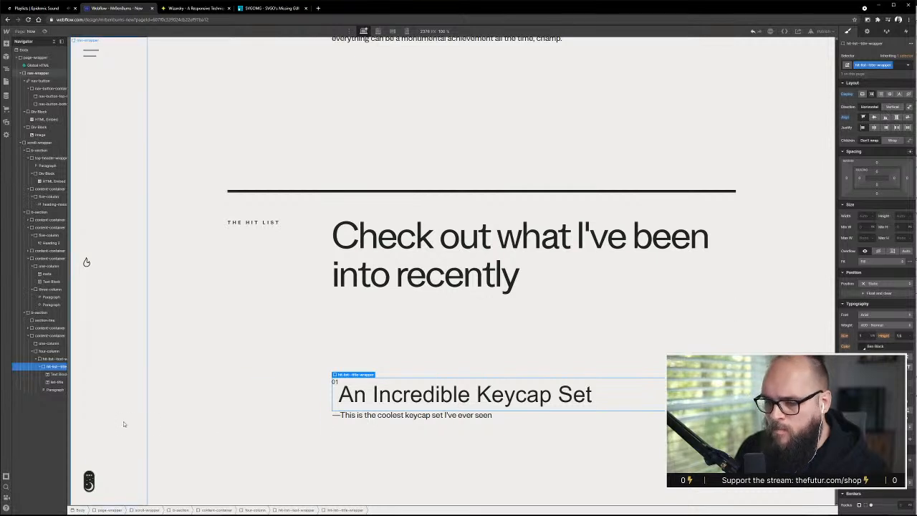
Apply the existing class meta to the 01 text block
left_click(333, 383)
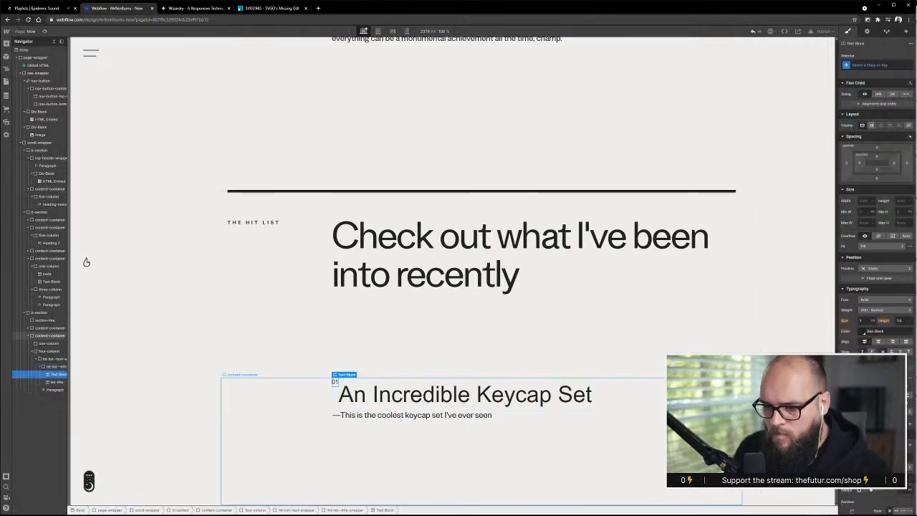
left_click(866, 65)
type("meta")
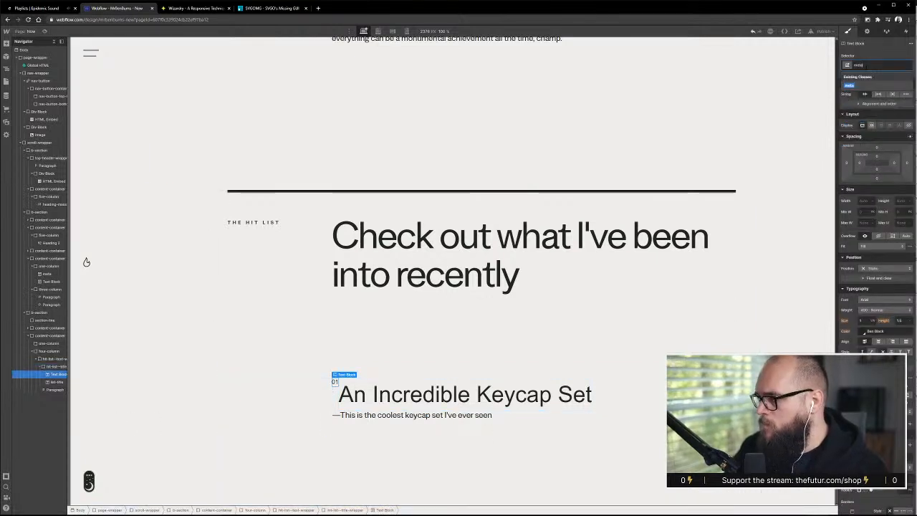
left_click(849, 86)
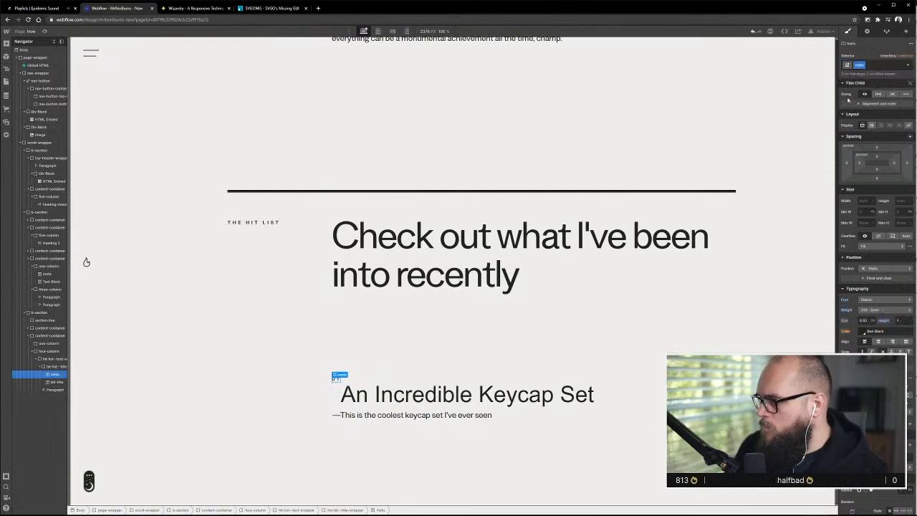
left_click(877, 67)
left_click(872, 103)
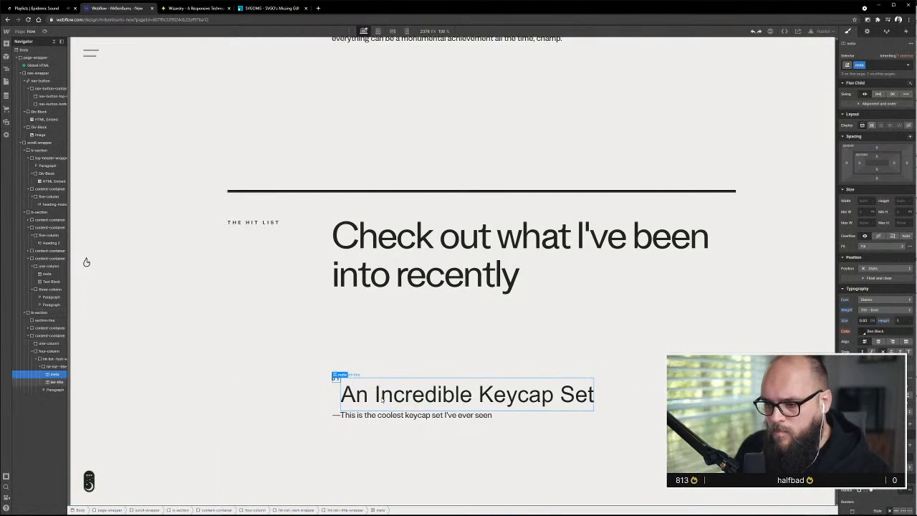
Set the line height of list-title to 1
left_click(415, 402)
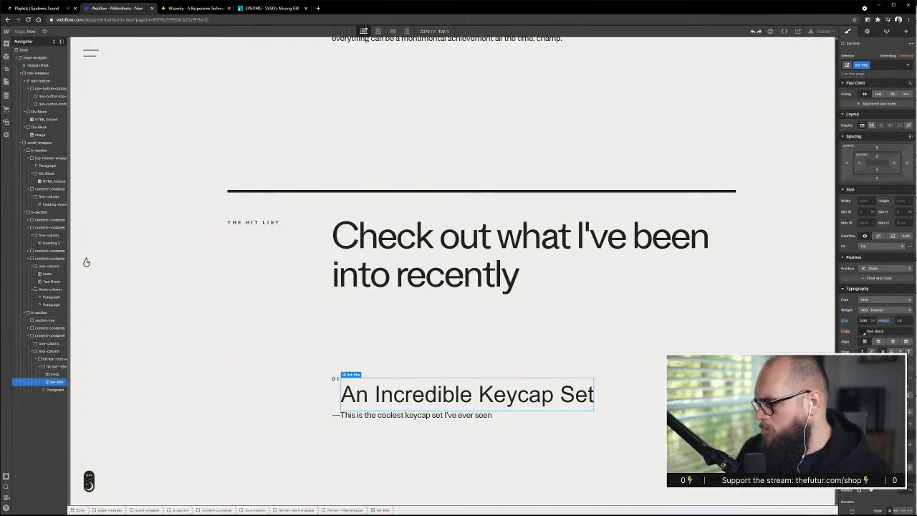
type("1")
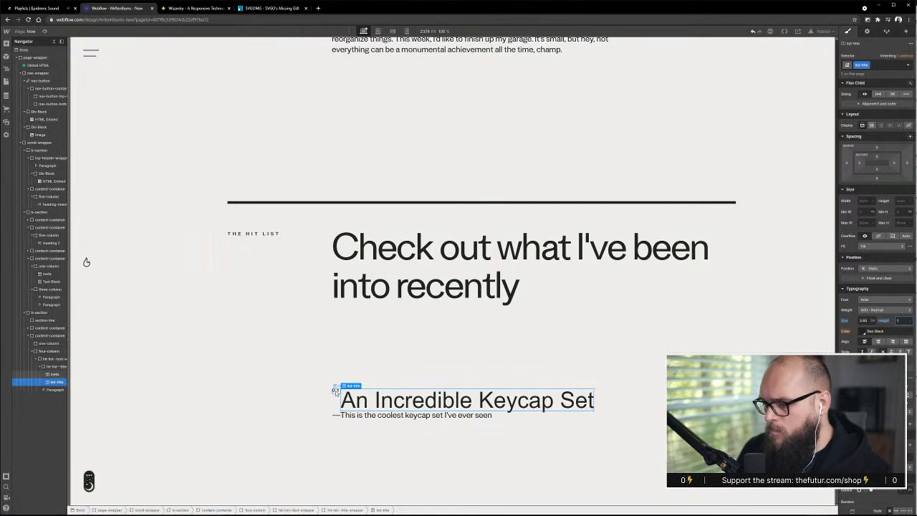
Try the existing h1 combo class on the 01 meta text beside the keycap title
left_click(336, 391)
left_click(893, 66)
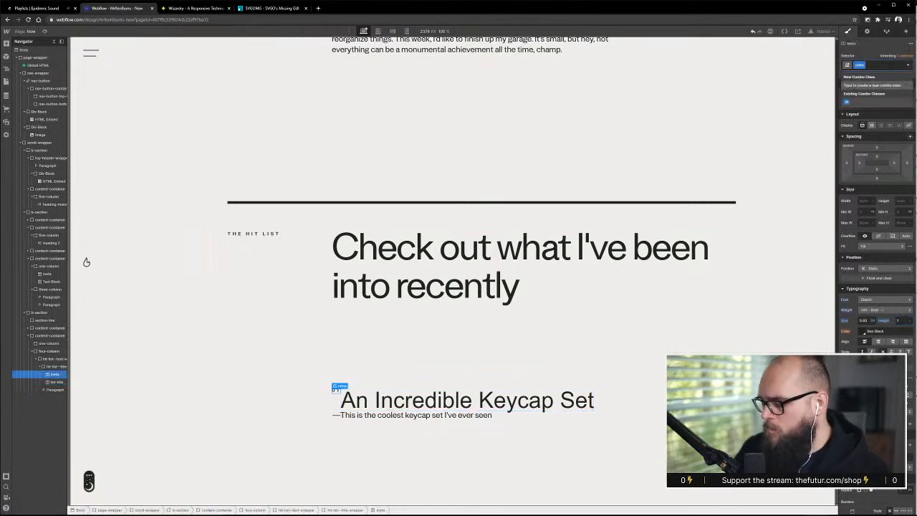
left_click(866, 101)
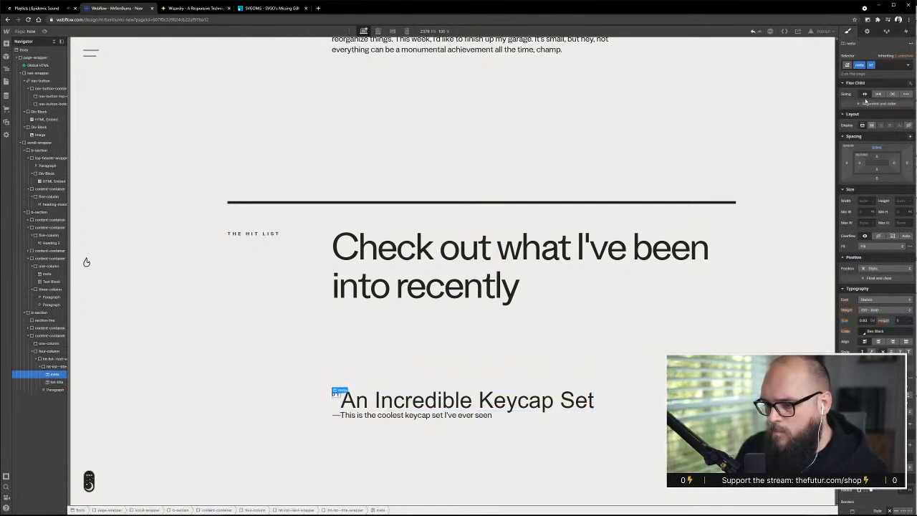
left_click(478, 405)
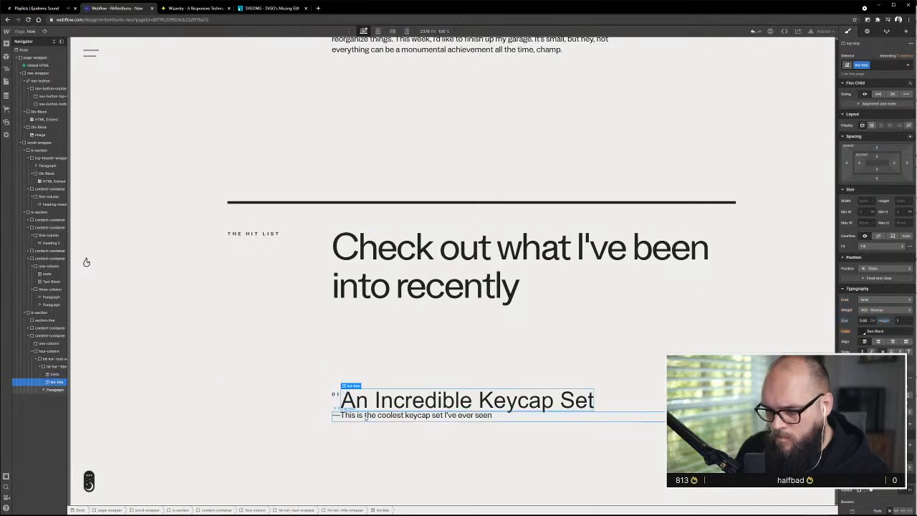
left_click(481, 295)
Replace the combo class on the 01 meta text with a new combo class named h2
left_click(335, 394)
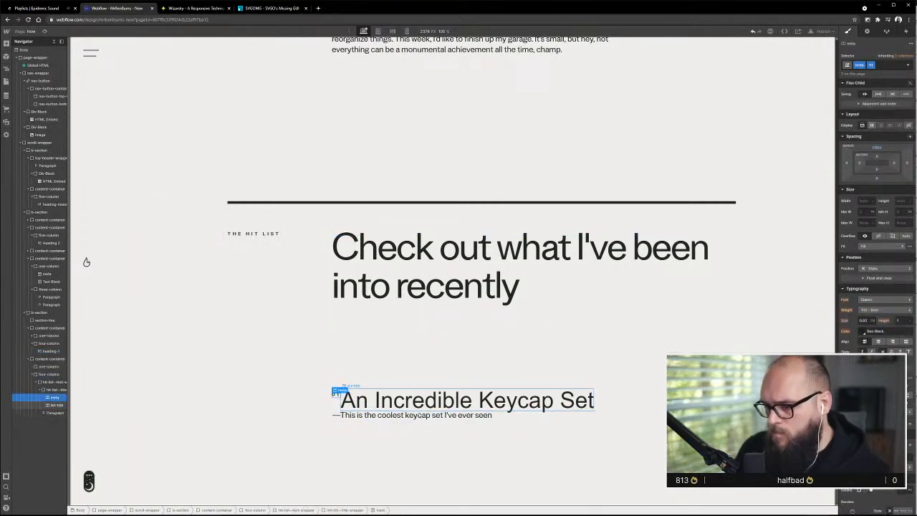
left_click(884, 64)
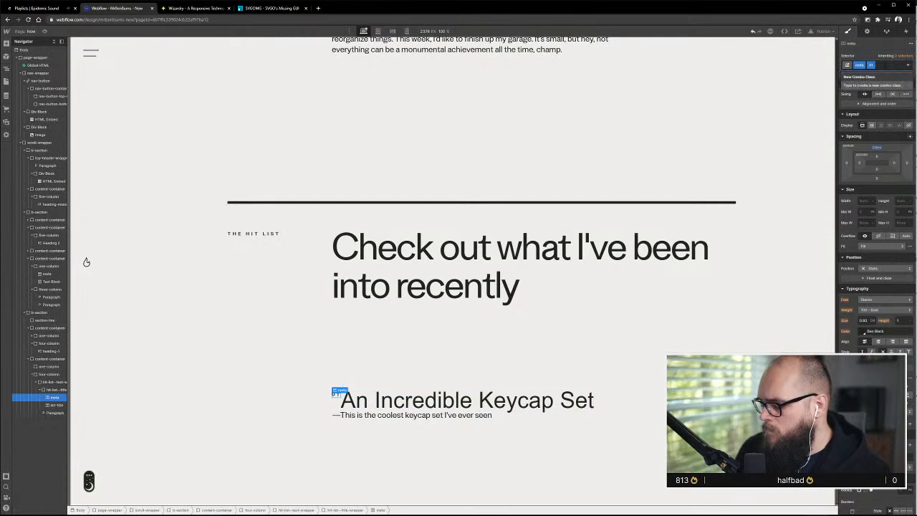
key("BackSpace")
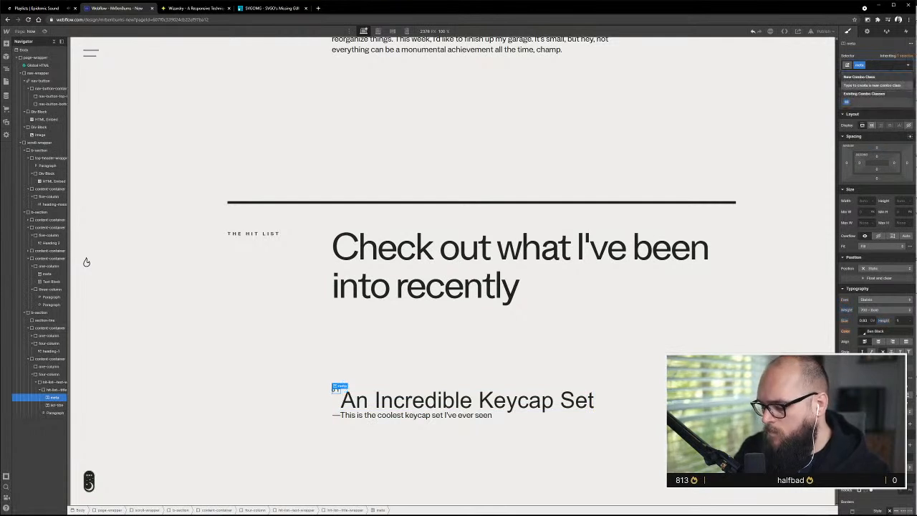
type("02")
key("Return")
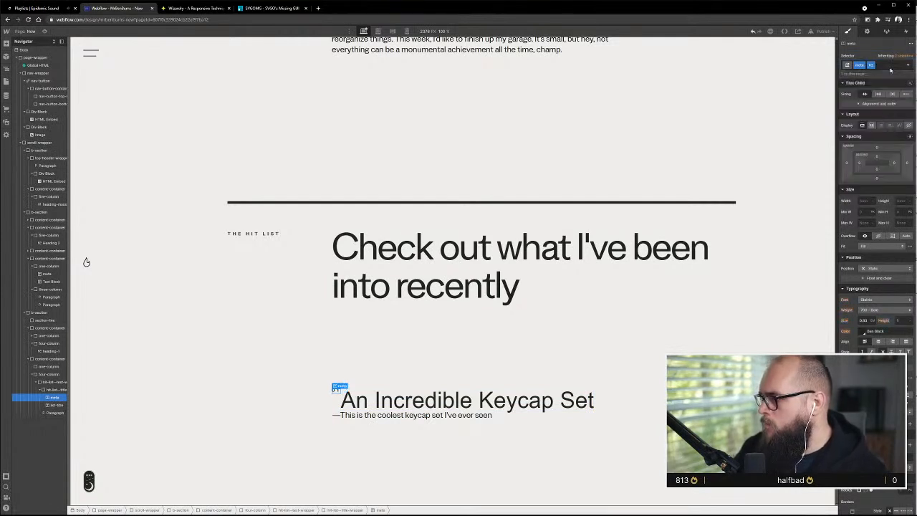
Set the top margin of the 01 meta text to 0.7 em
left_click(876, 148)
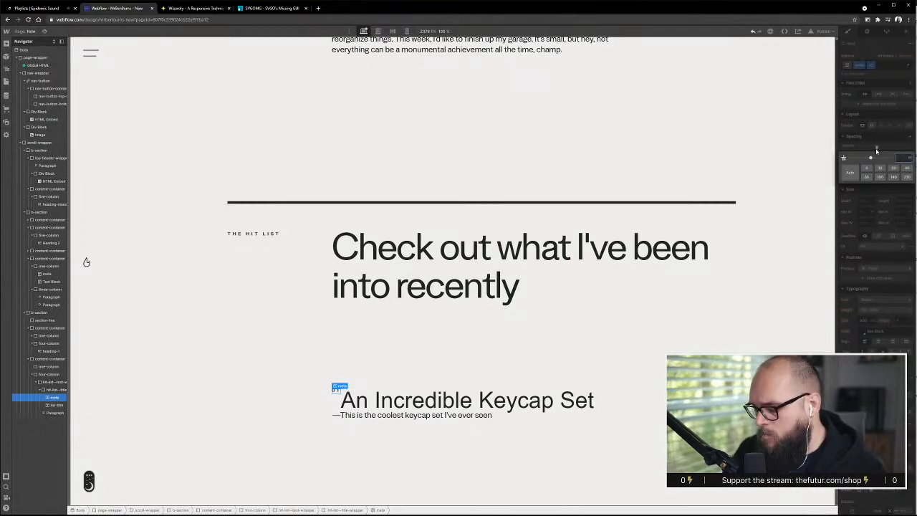
key("Return")
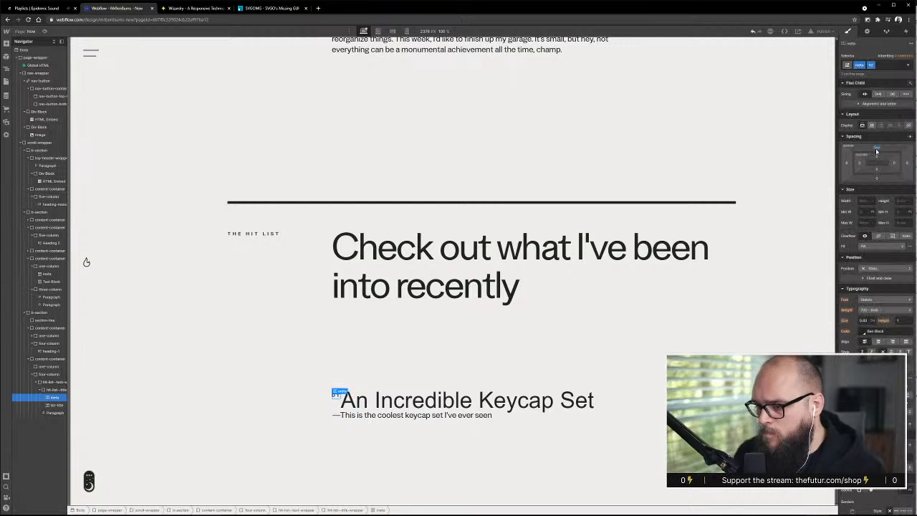
left_click(872, 148)
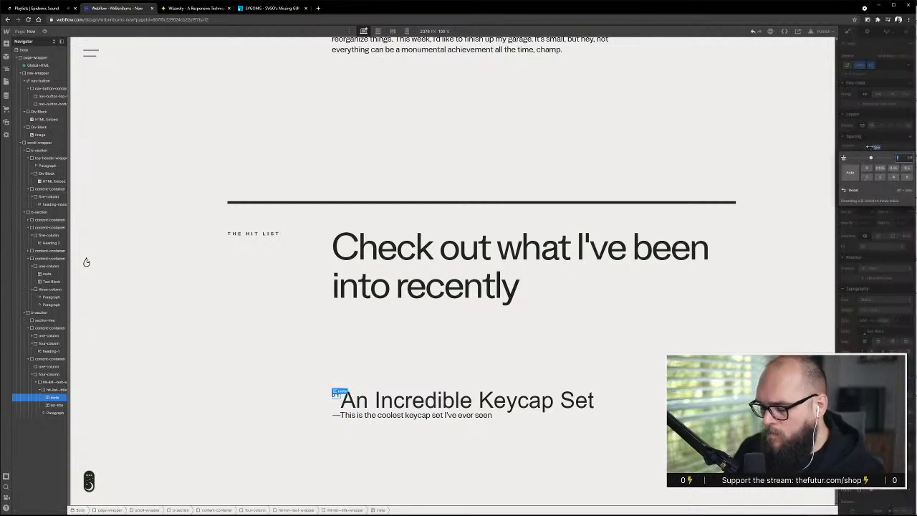
key("alt+Up")
key("alt+Up")
key("alt+Up")
key("alt+Down")
key("alt+Down")
key("alt+Down")
key("alt+Down")
key("alt+Down")
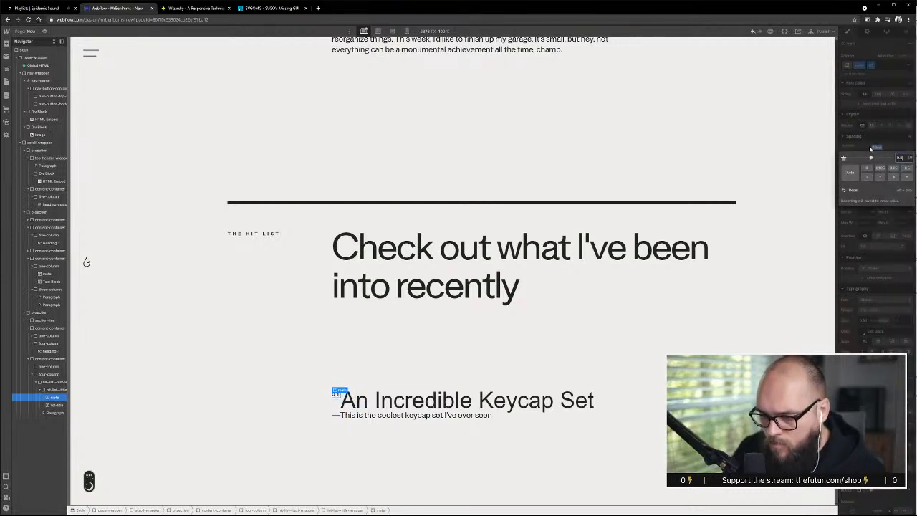
key("alt+Down")
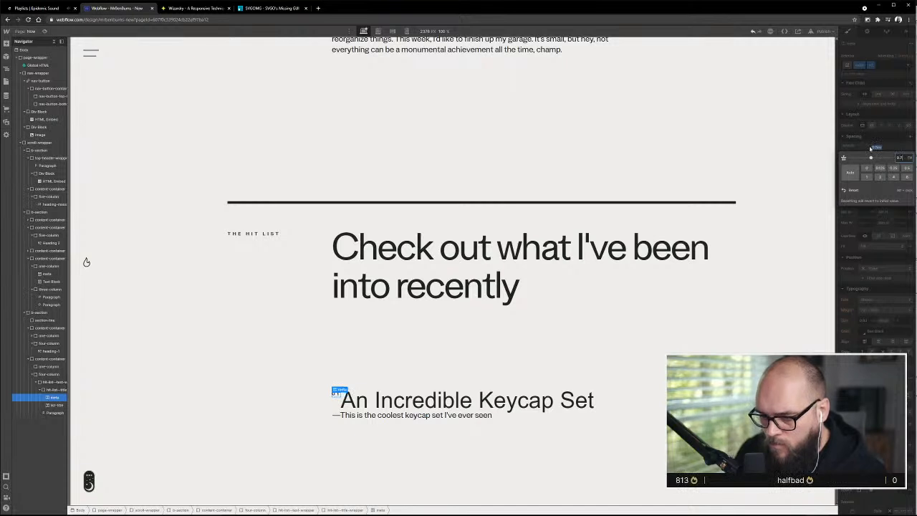
left_click(592, 306)
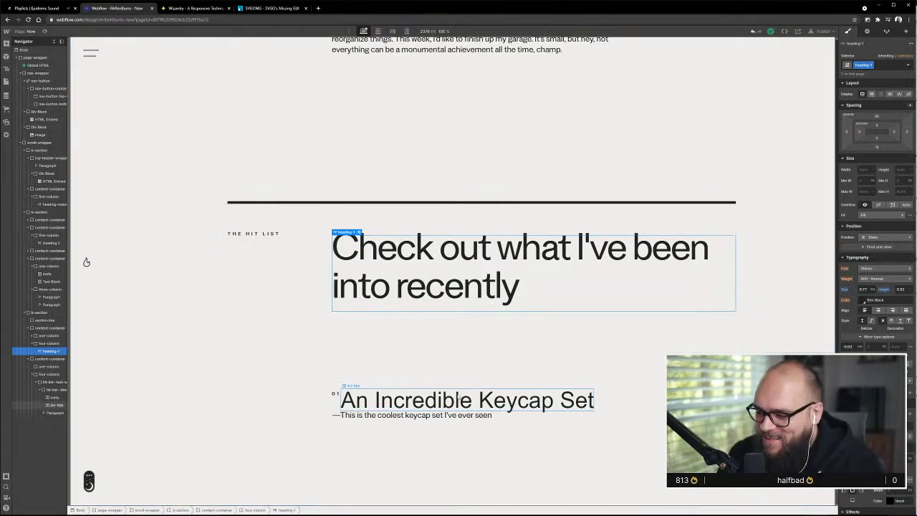
Set the bottom margin of hit-list--title-wrapper to 0.6 em
left_click(384, 403)
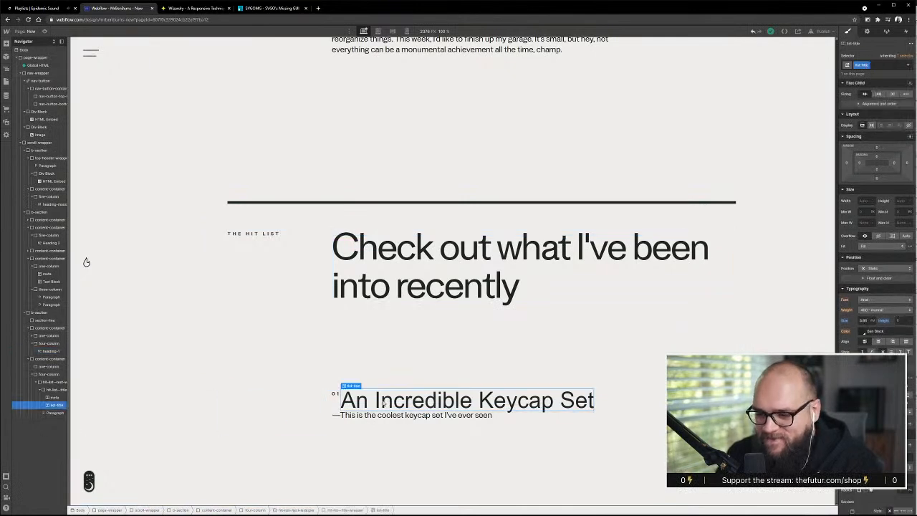
left_click(56, 390)
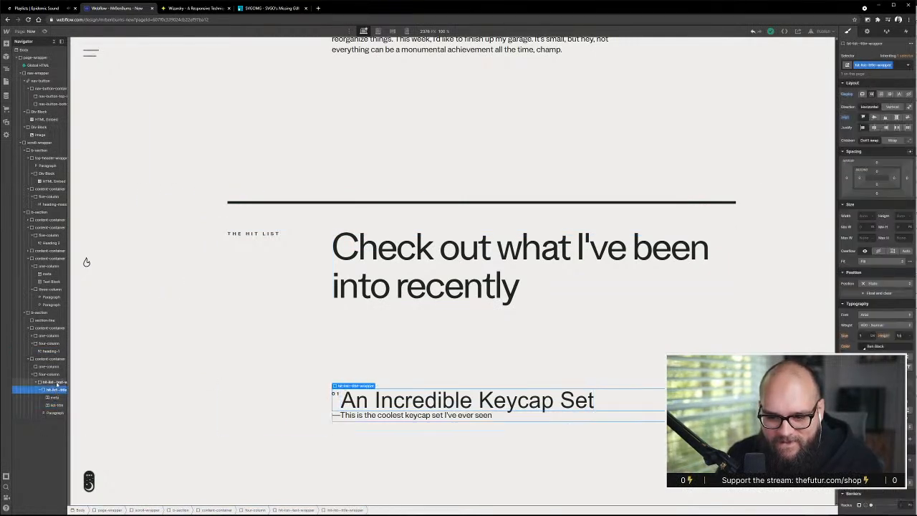
left_click(877, 195)
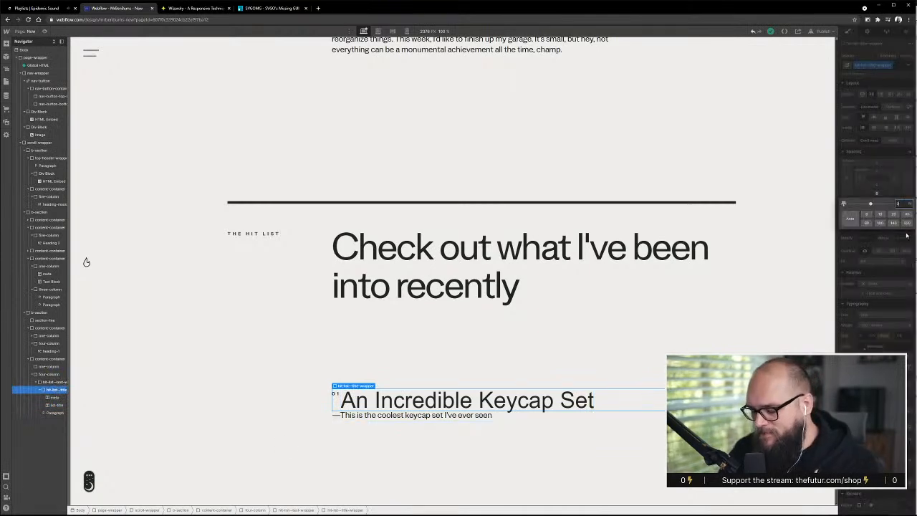
key("Return")
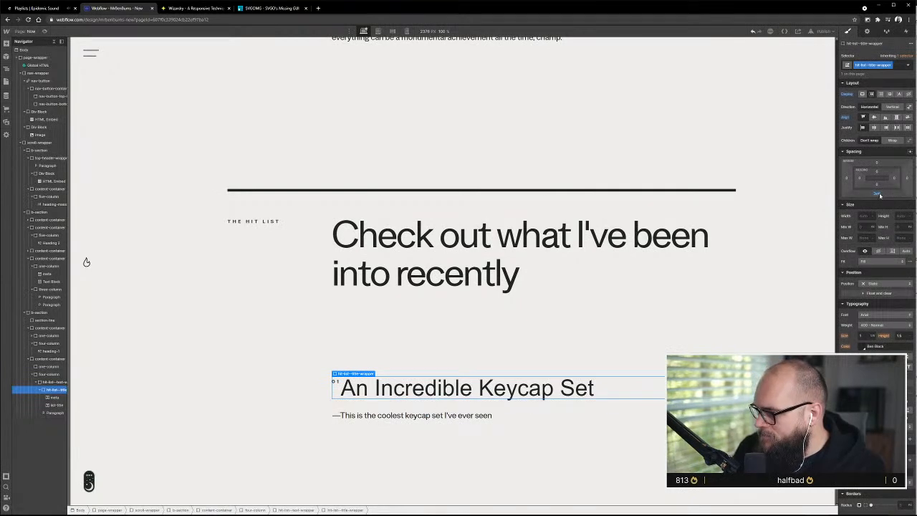
left_click(879, 193)
key("alt+Down")
key("alt+Down")
key("alt+Down")
key("alt+Down")
key("alt+Down")
key("alt+Down")
key("alt+Down")
key("alt+Down")
key("alt+Down")
key("alt+Down")
key("alt+Down")
key("alt+Down")
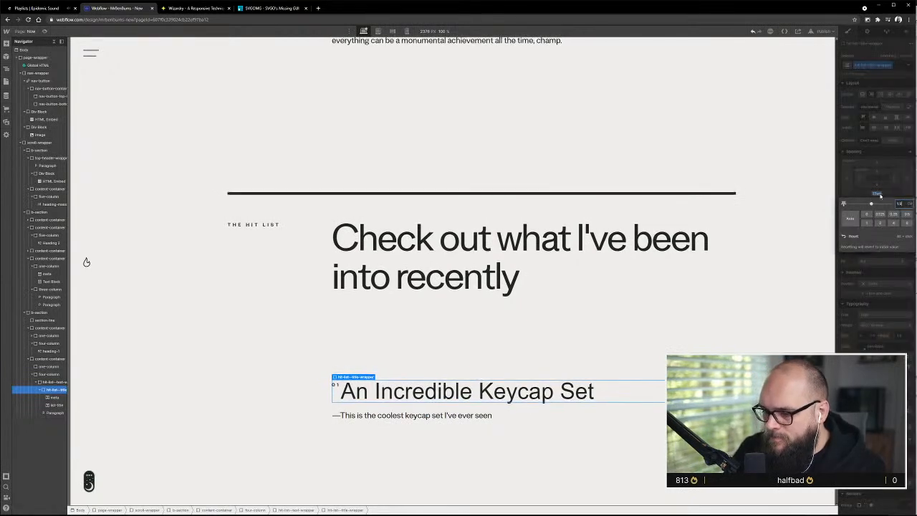
key("alt+Down")
key("alt+Down")
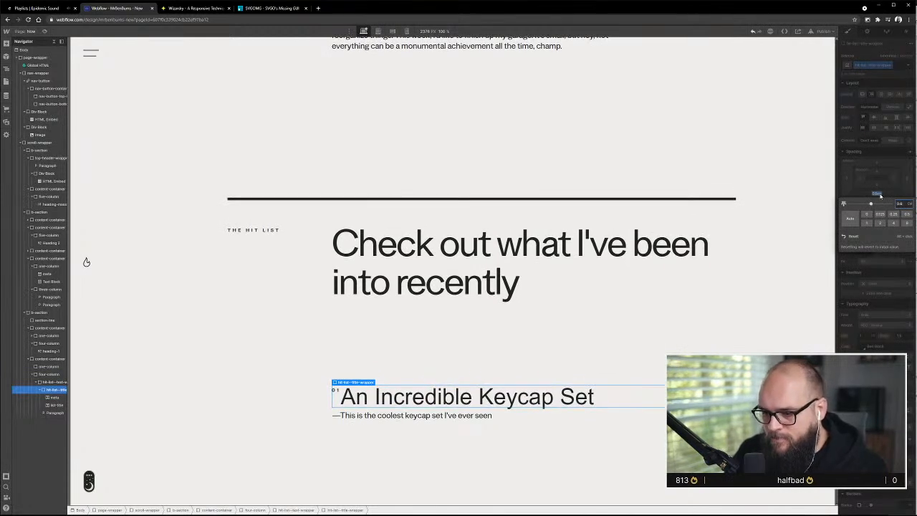
Check the mockup, then move the description paragraph into hit-list--title-wrapper and the 01 meta text out above that wrapper
key("alt+Tab")
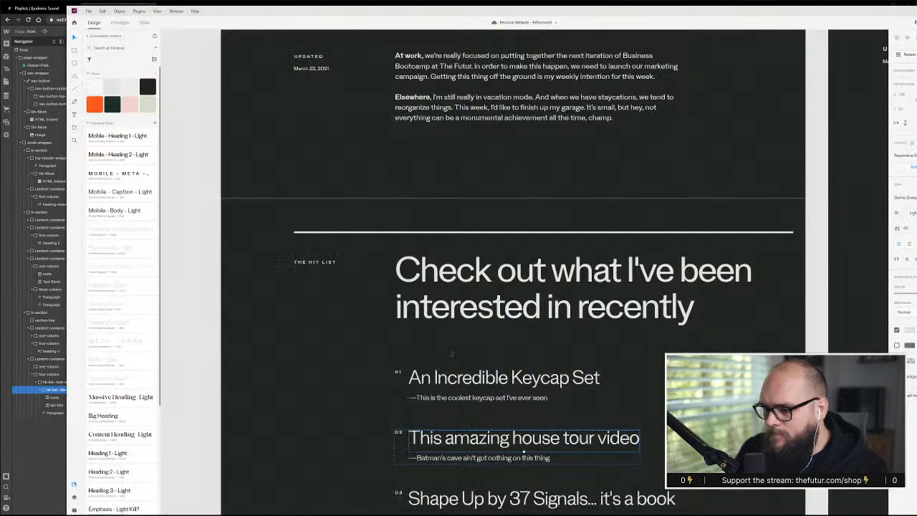
key("alt+Tab")
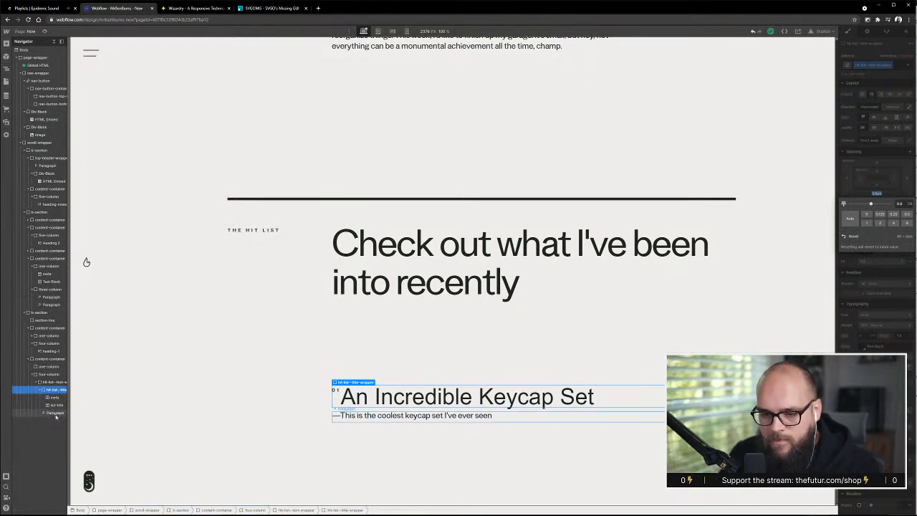
left_click_drag(56, 415, 55, 392)
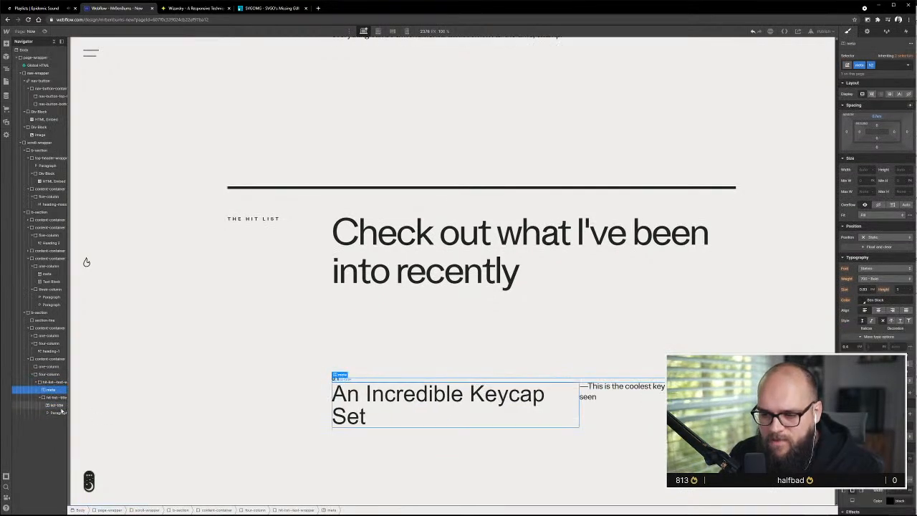
Set hit-list--title-wrapper to block display and its parent hit-list--text-wrapper to horizontal flex
left_click(52, 398)
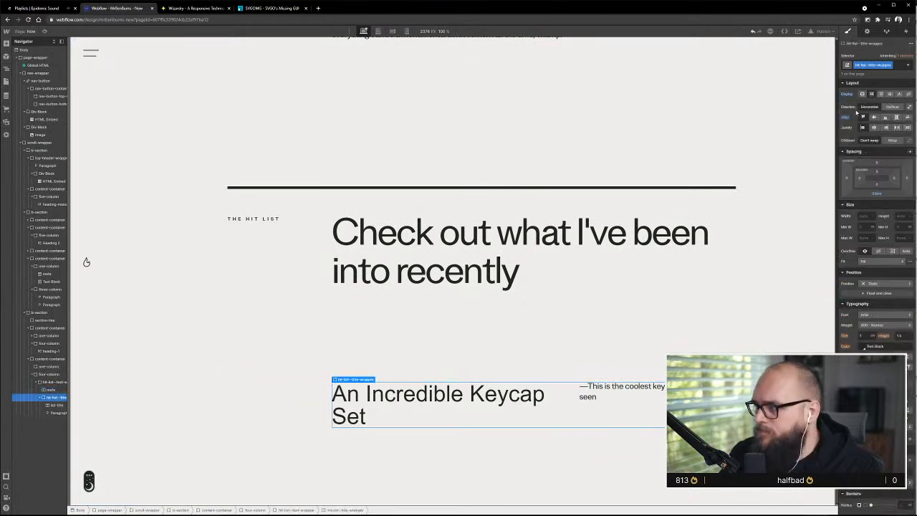
left_click(863, 94)
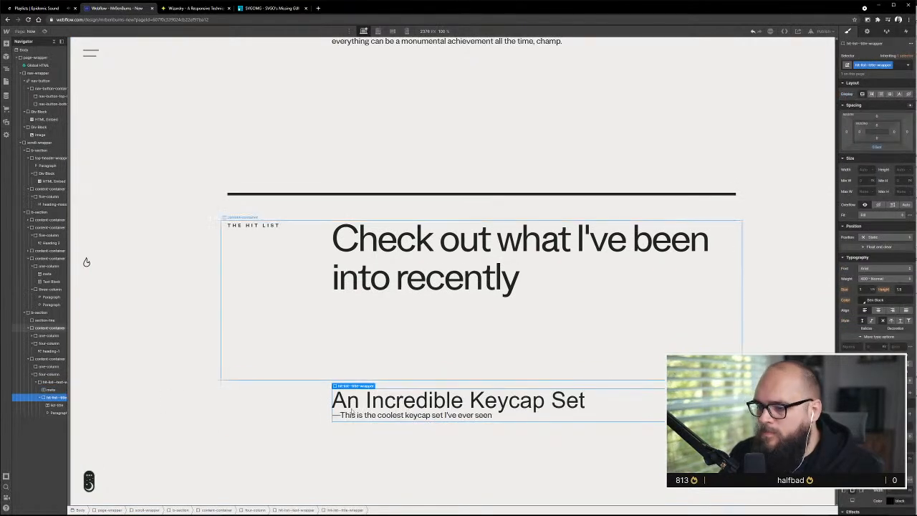
left_click(395, 371)
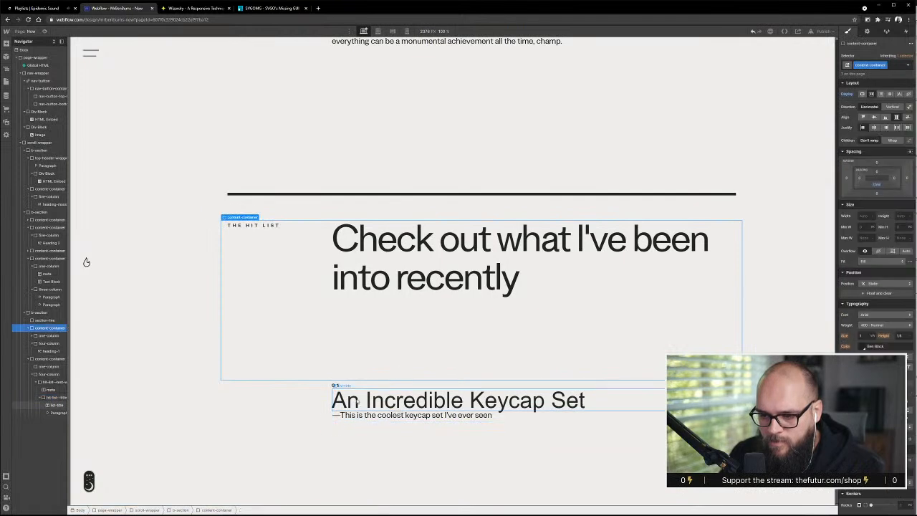
left_click(52, 381)
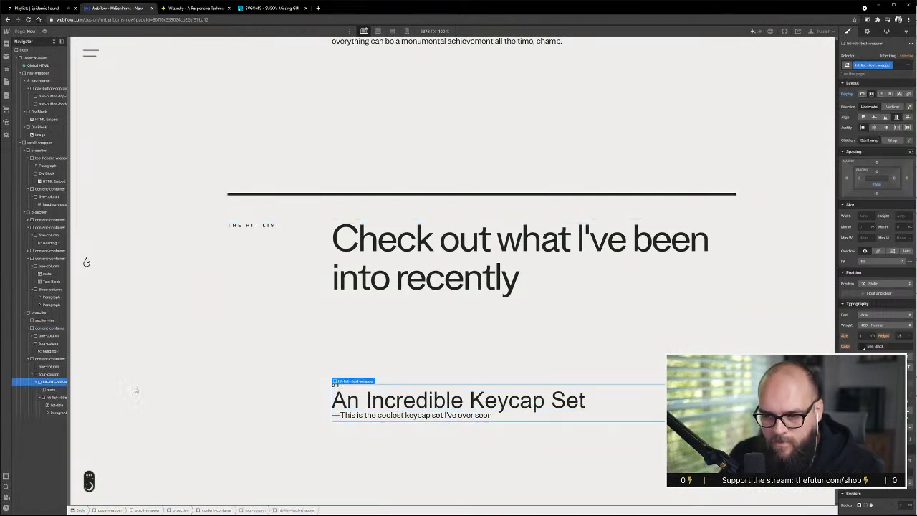
left_click(872, 94)
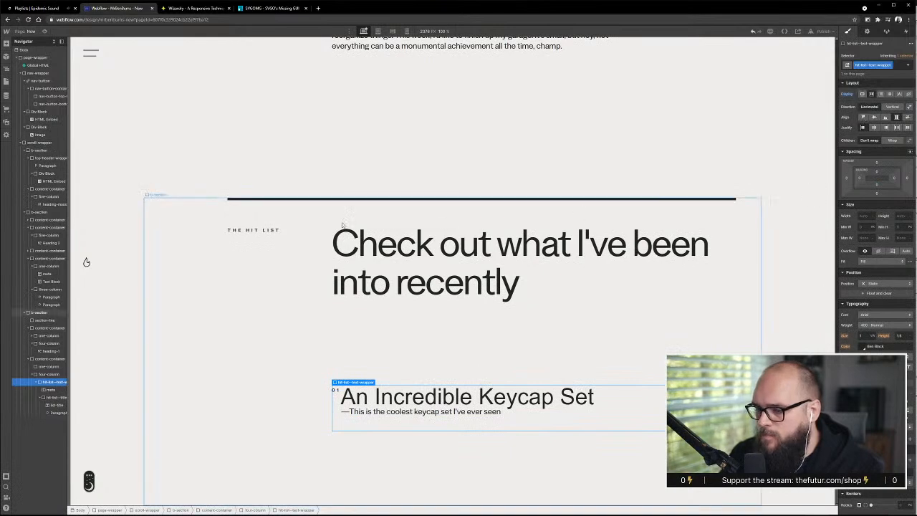
Set the left padding of hit-list--title-wrapper to 1 em
left_click(337, 393)
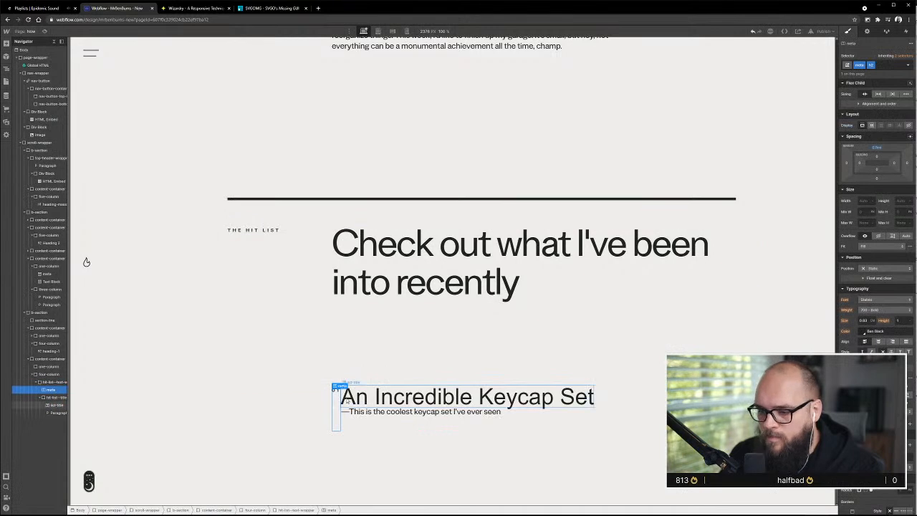
left_click(341, 397)
left_click(54, 397)
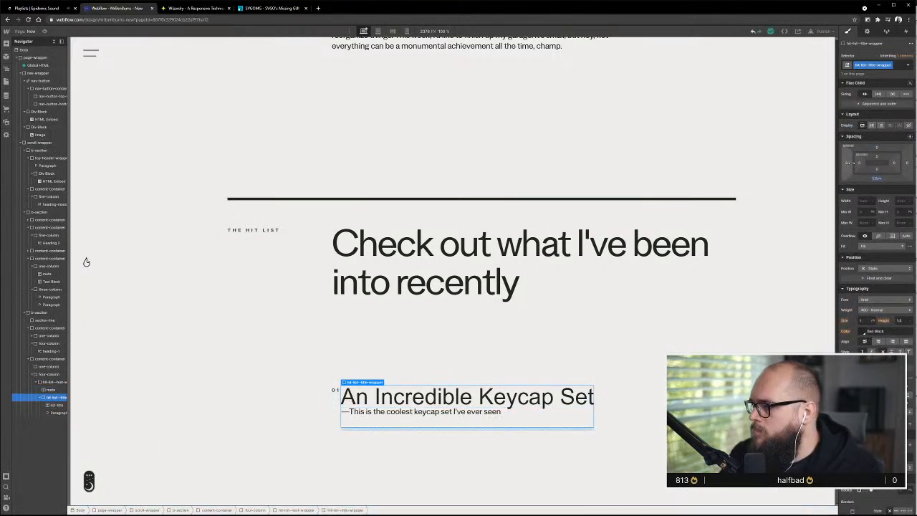
left_click(859, 163)
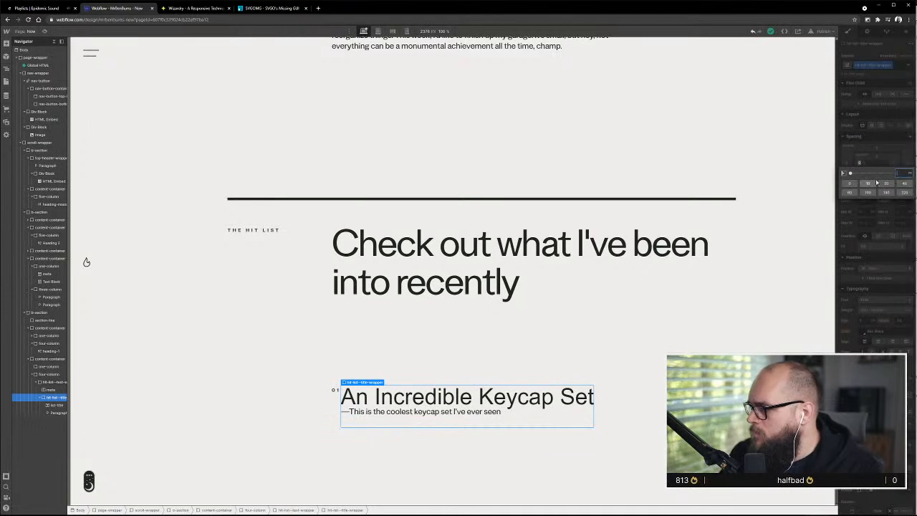
type("1")
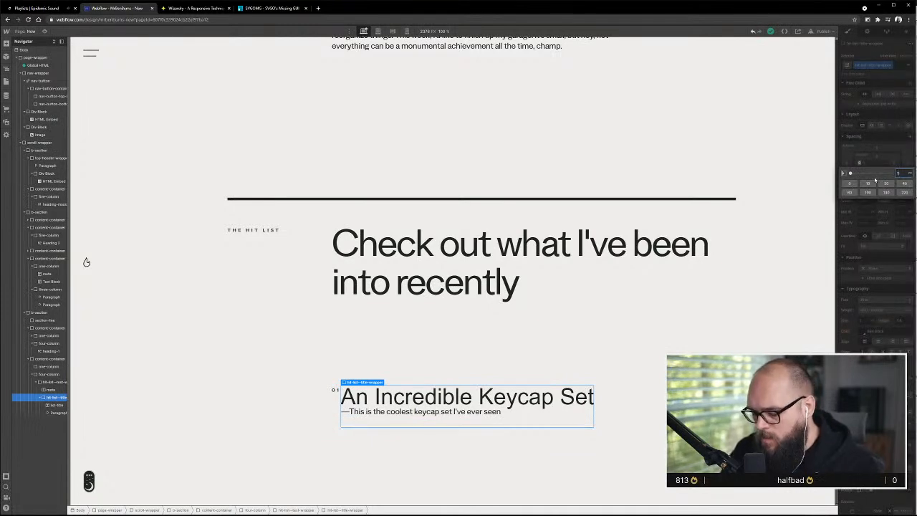
type("em")
key("Return")
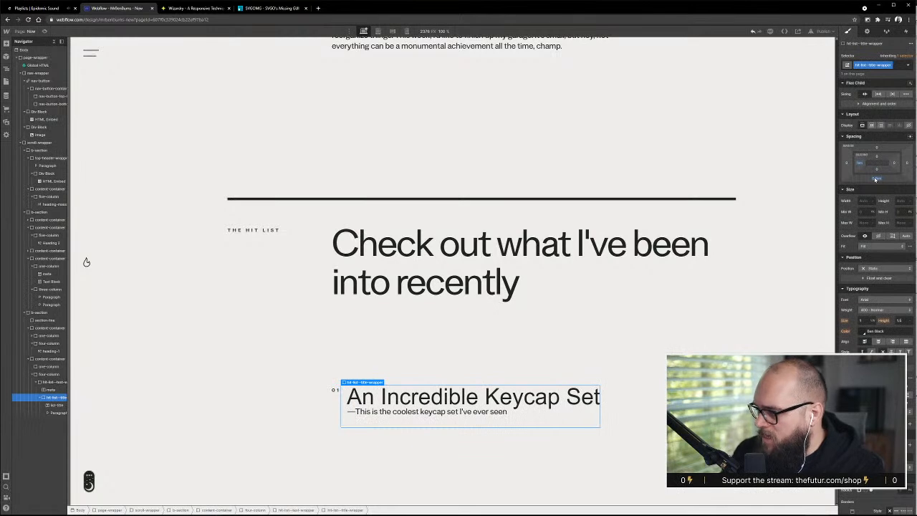
left_click(657, 437)
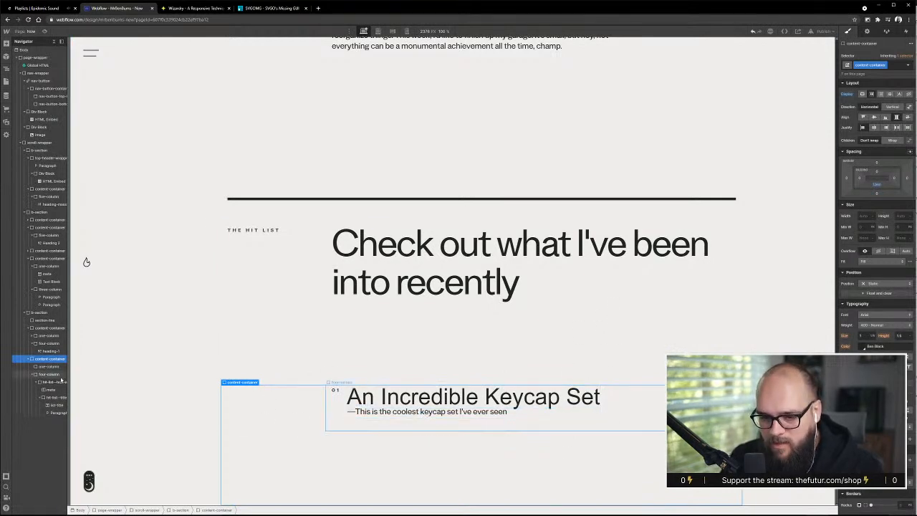
left_click(37, 383)
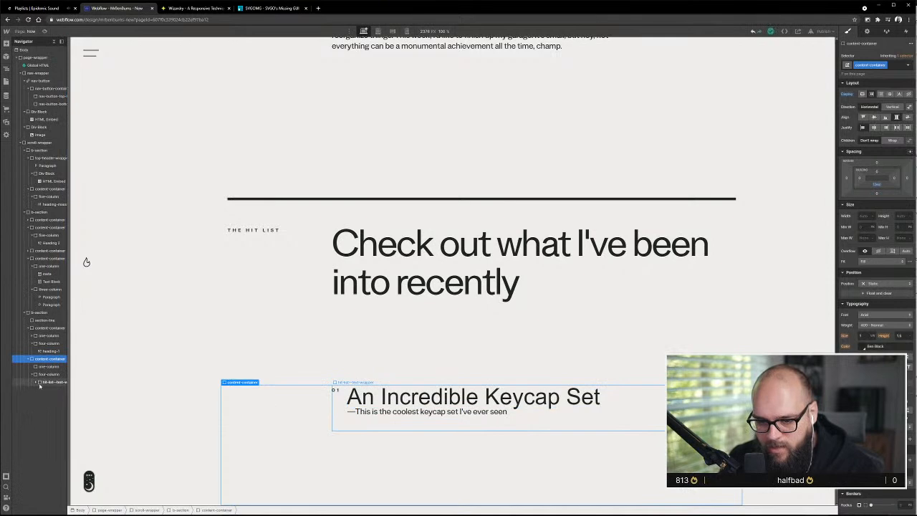
left_click(37, 383)
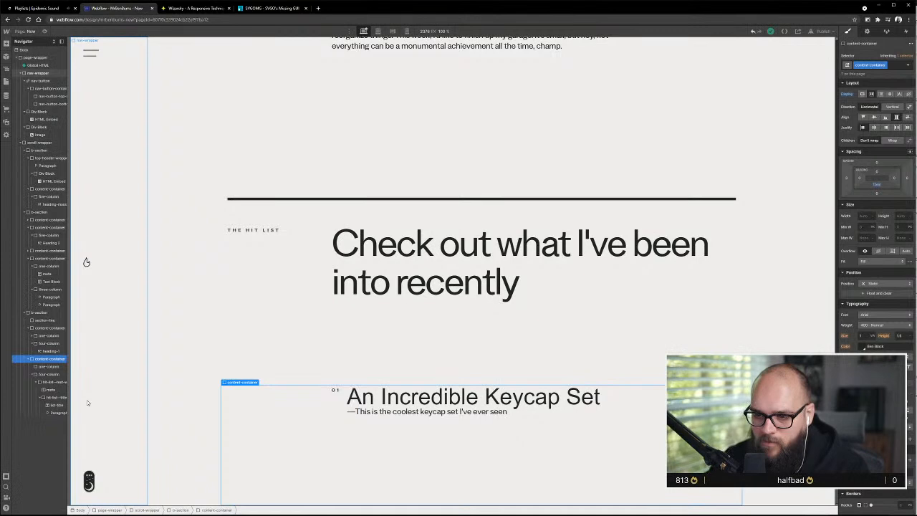
Reduce the bottom padding of the content-container that holds the Hit List heading
left_click(361, 345)
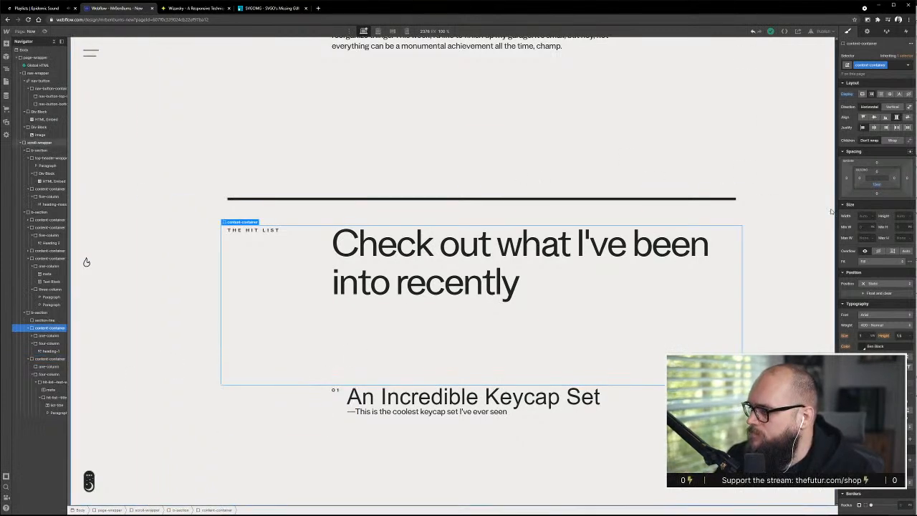
scroll(384, 288, "up", 2)
scroll(383, 288, "down", 2)
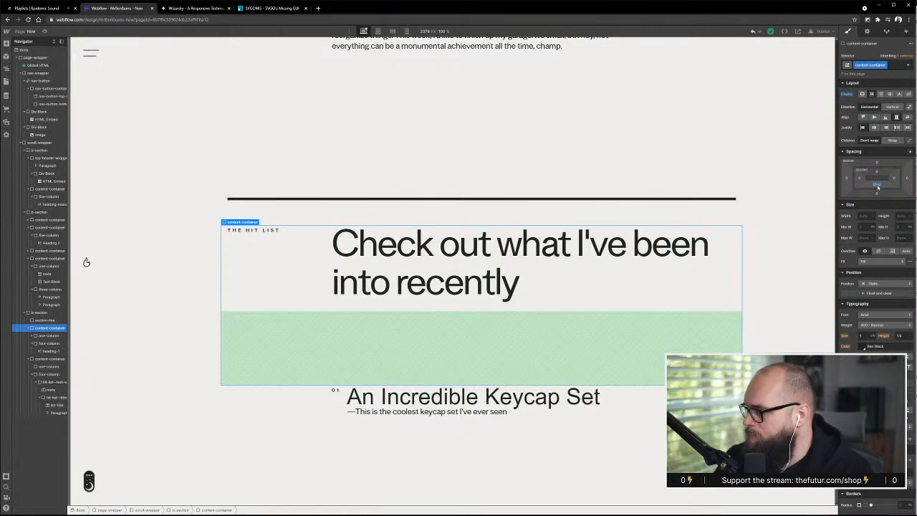
left_click(878, 186, "alt")
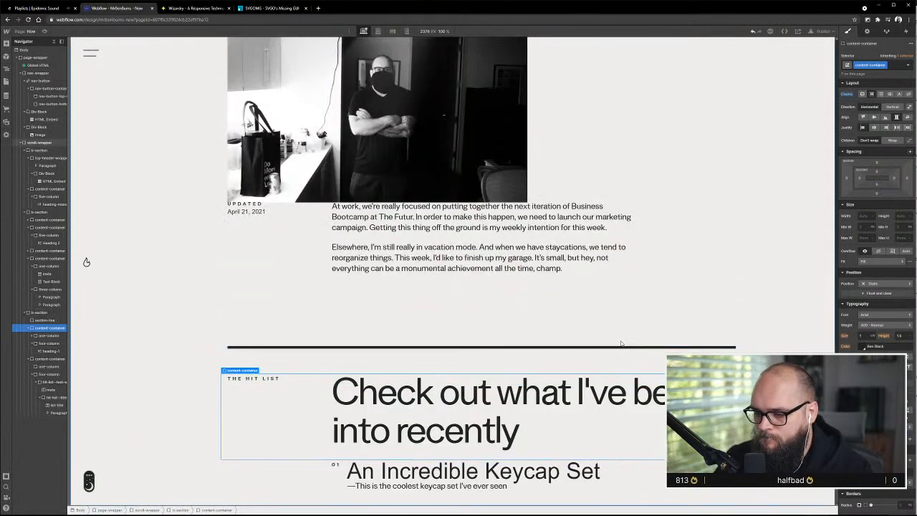
key("ctrl+z")
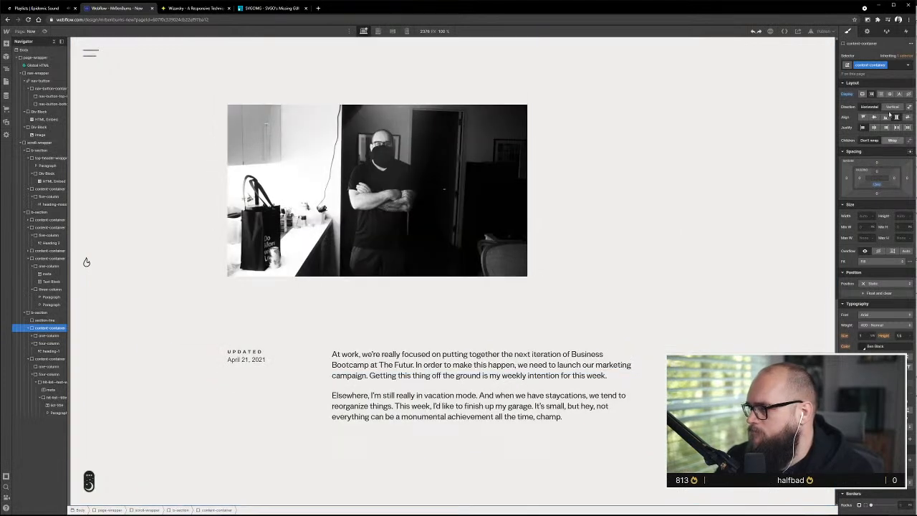
left_click_drag(877, 186, 874, 206)
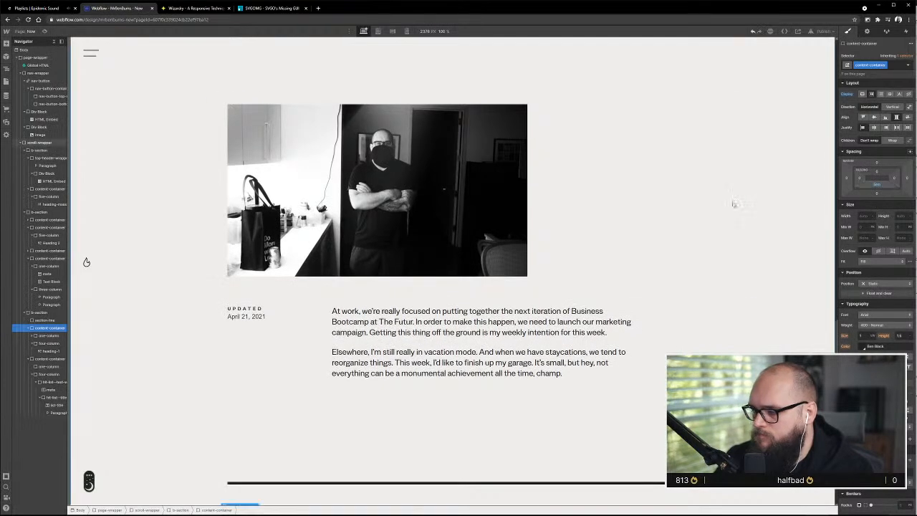
scroll(532, 228, "down", 3)
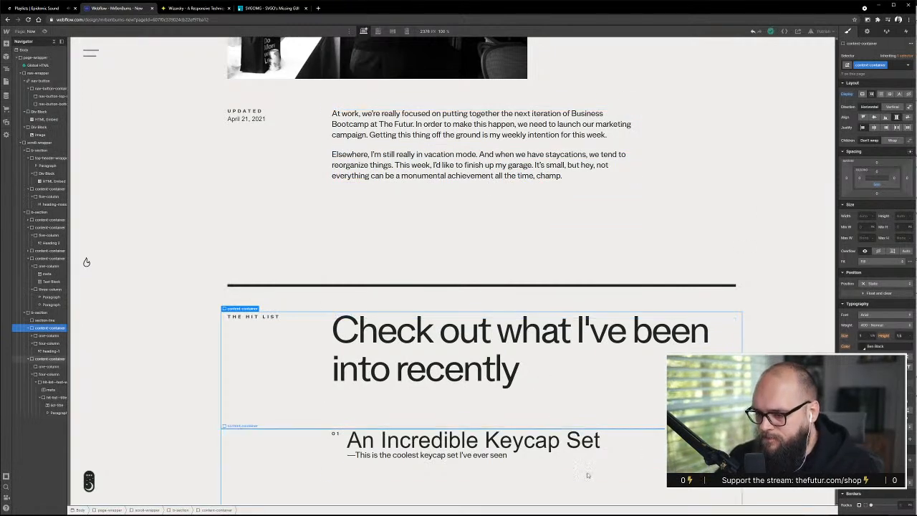
Remove the bottom margin from hit-list--title-wrapper
left_click(449, 439)
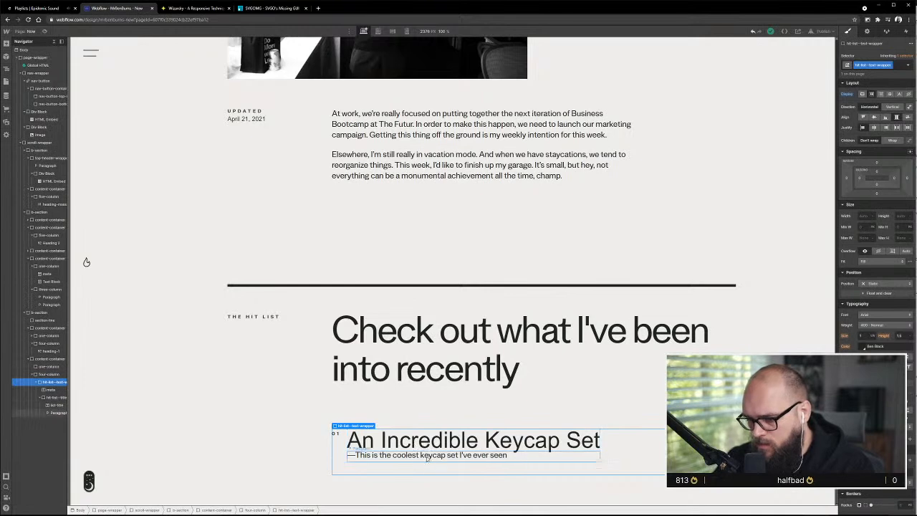
left_click(482, 446)
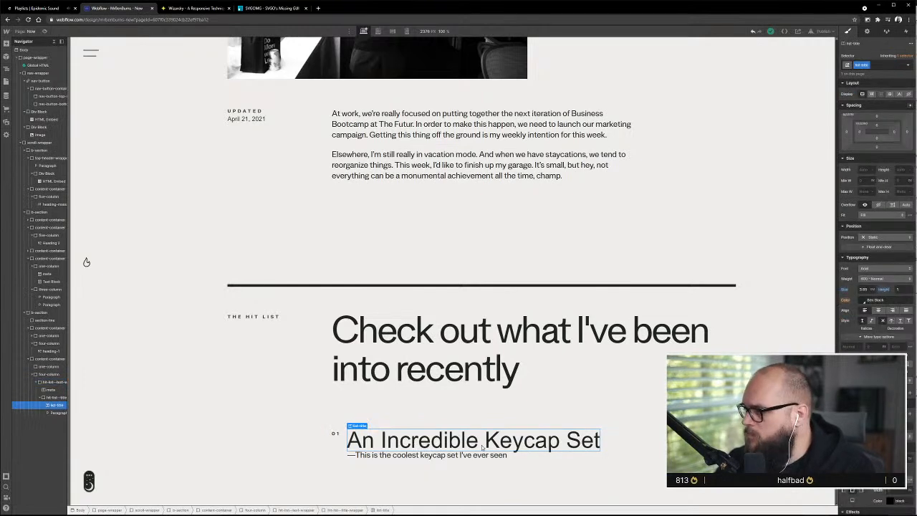
left_click(57, 397)
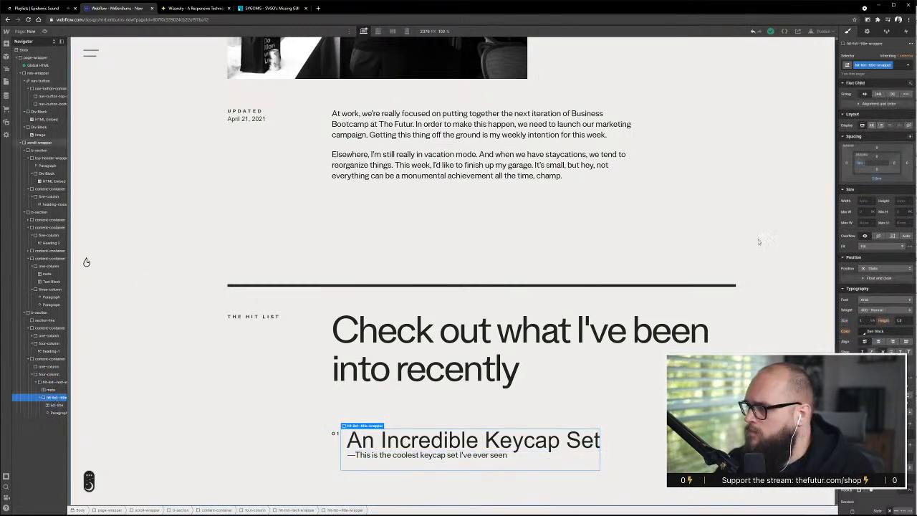
scroll(736, 222, "up", 1)
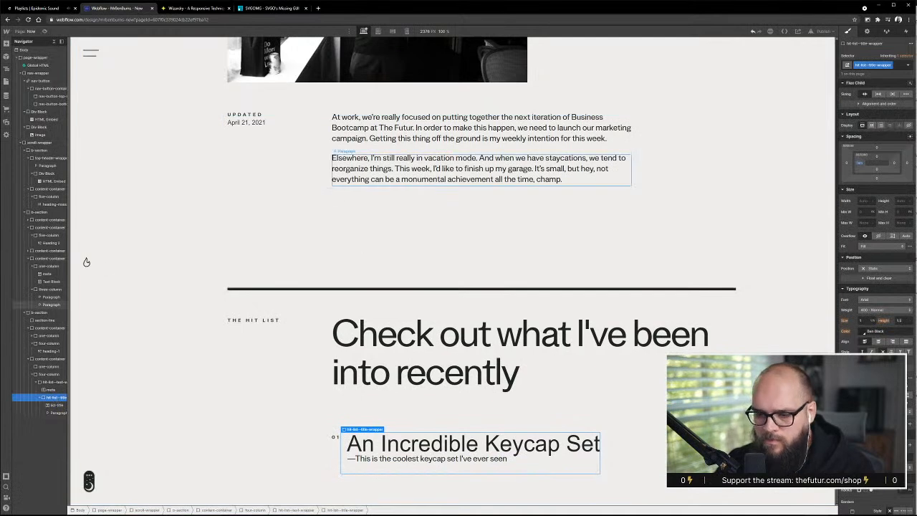
Set the bottom margin of the list-title "An Incredible Keycap Set" to 1 em
left_click(50, 390)
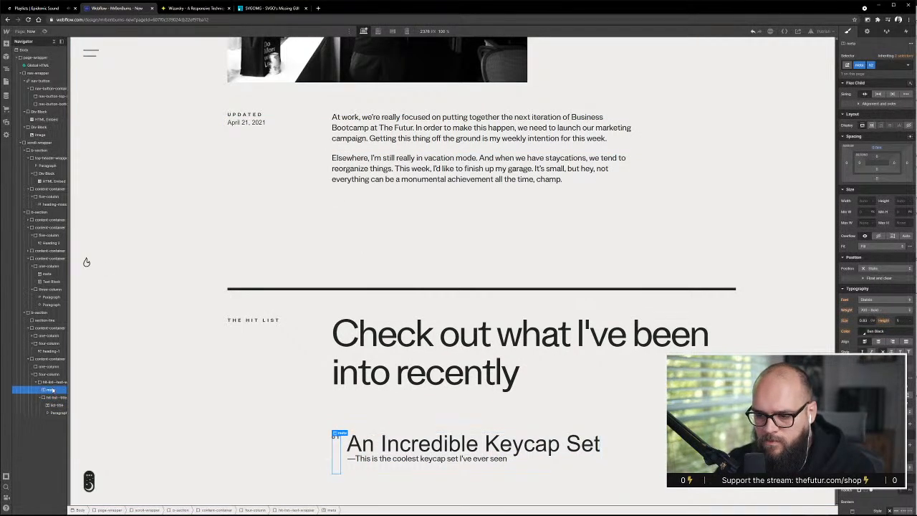
left_click(53, 398)
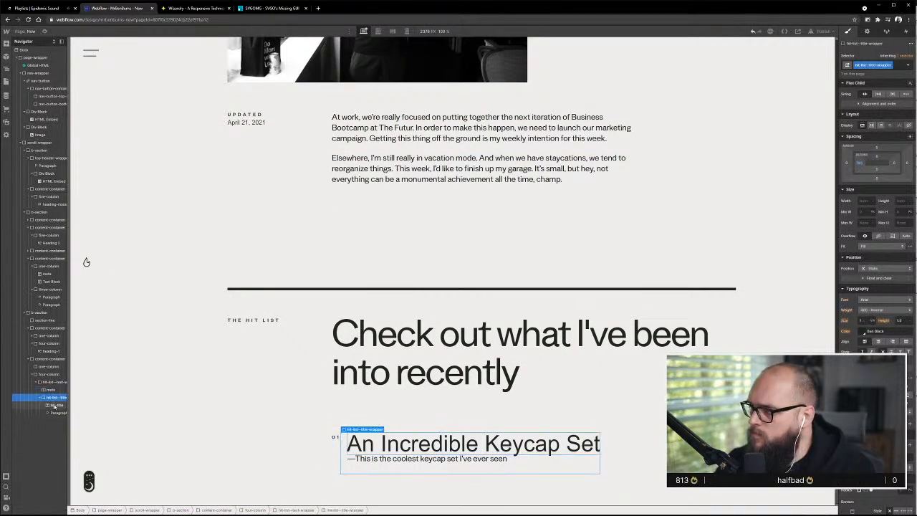
left_click(54, 406)
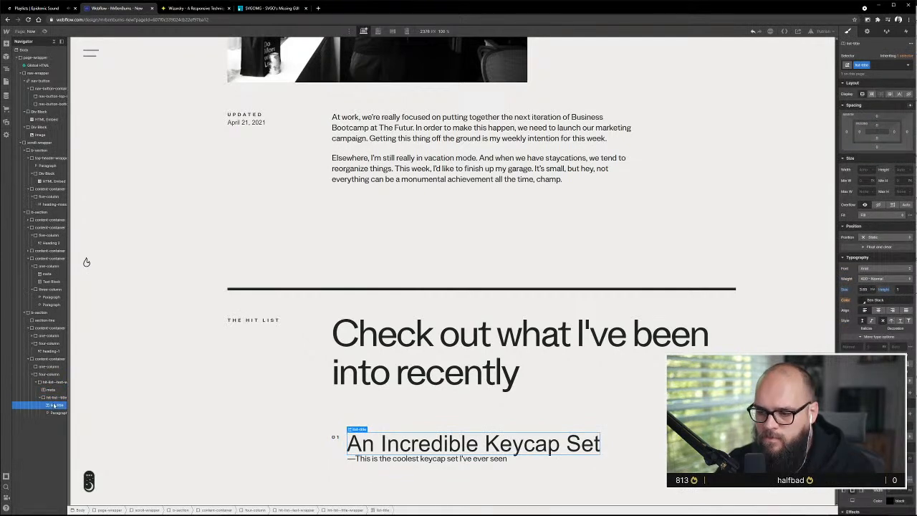
left_click(878, 147)
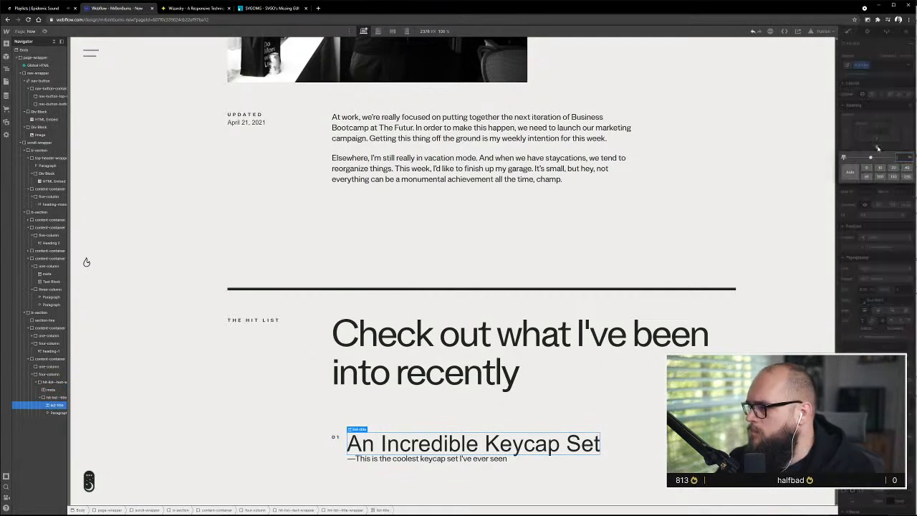
type("1em")
key("Return")
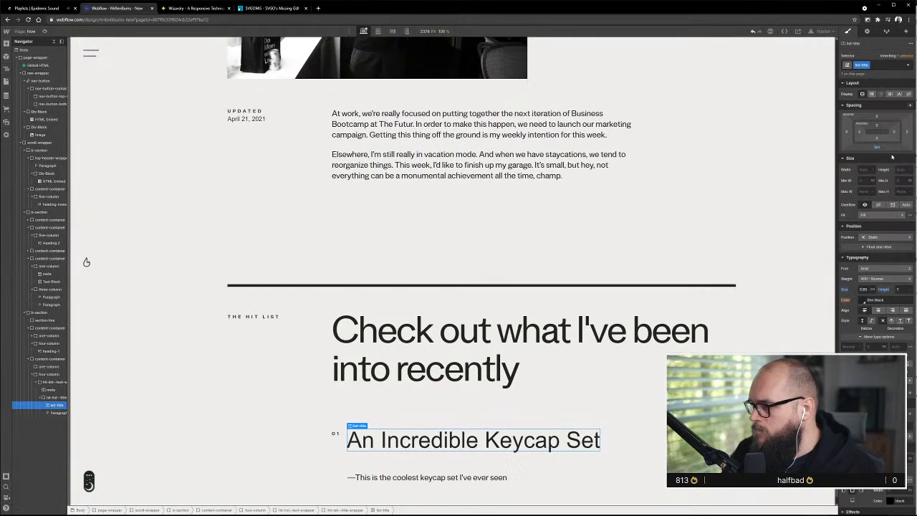
Reduce the bottom margin of the list-title "An Incredible Keycap Set" to 0.2 em
left_click_drag(877, 144, 877, 144)
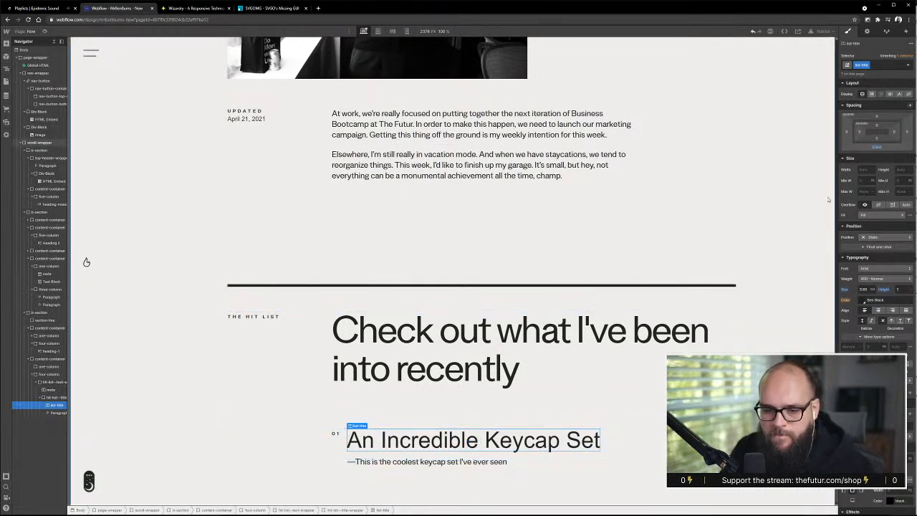
left_click(879, 146)
type("0.4")
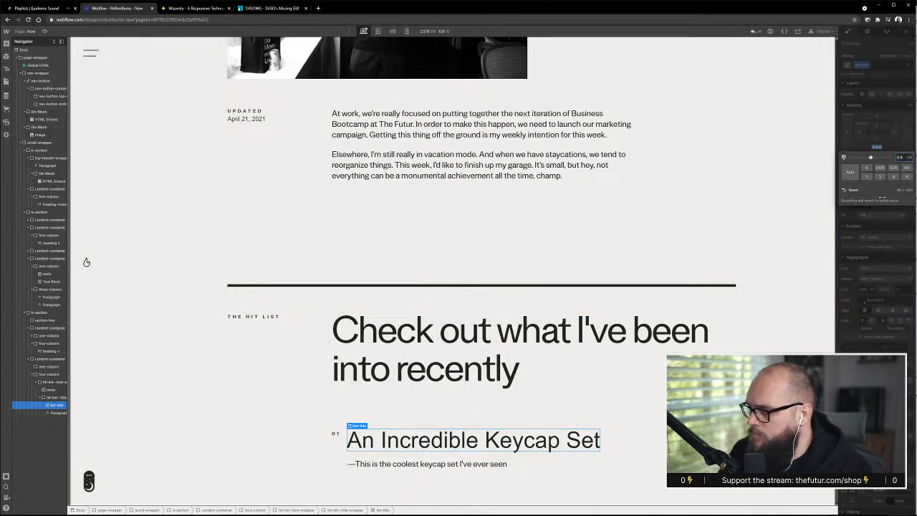
key("alt+Down")
key("alt+Down")
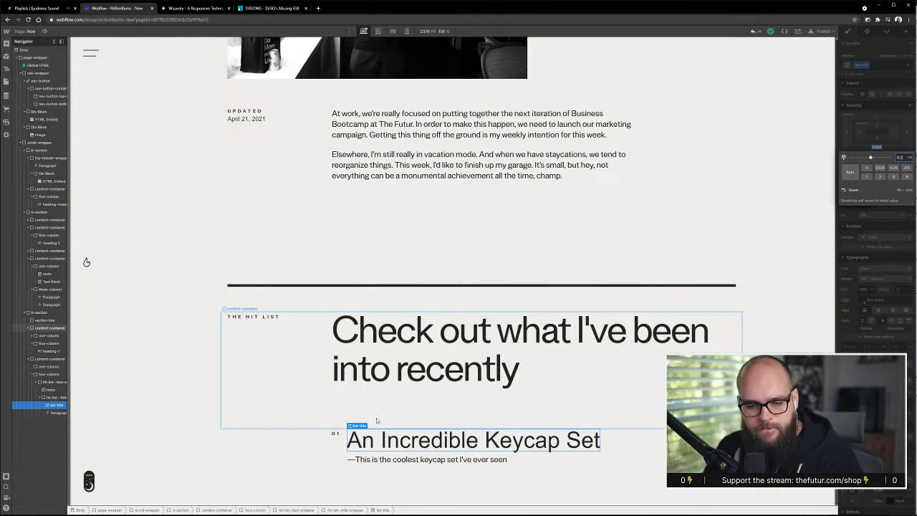
left_click(495, 407)
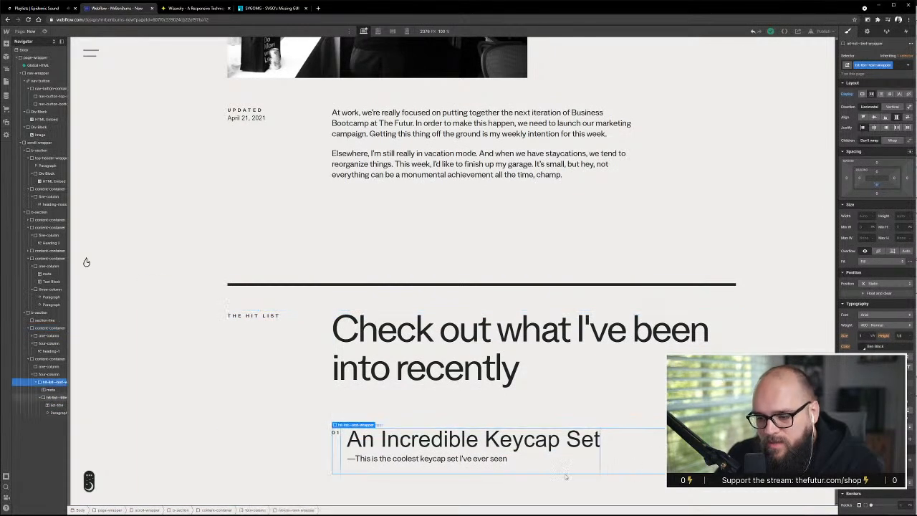
Duplicate the hit-list--text-wrapper block inside the four-column until the Hit List holds five entries
left_click(483, 423)
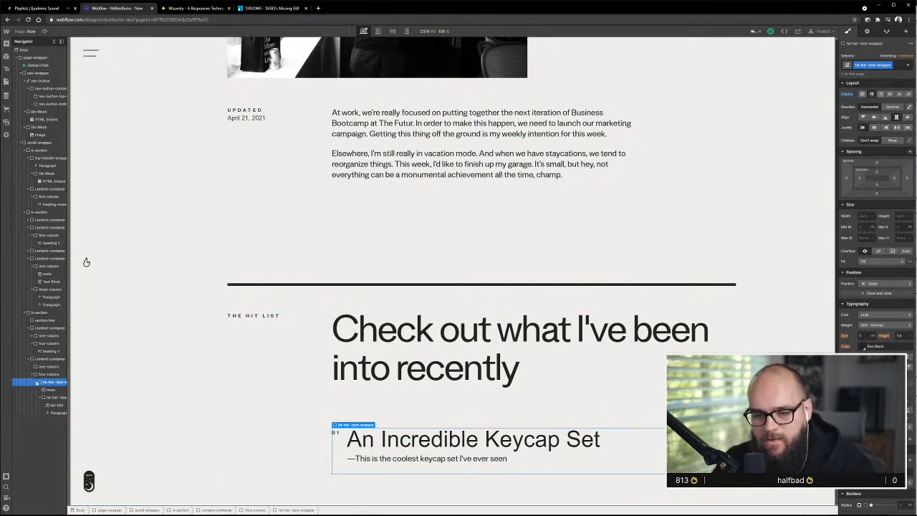
left_click(36, 384)
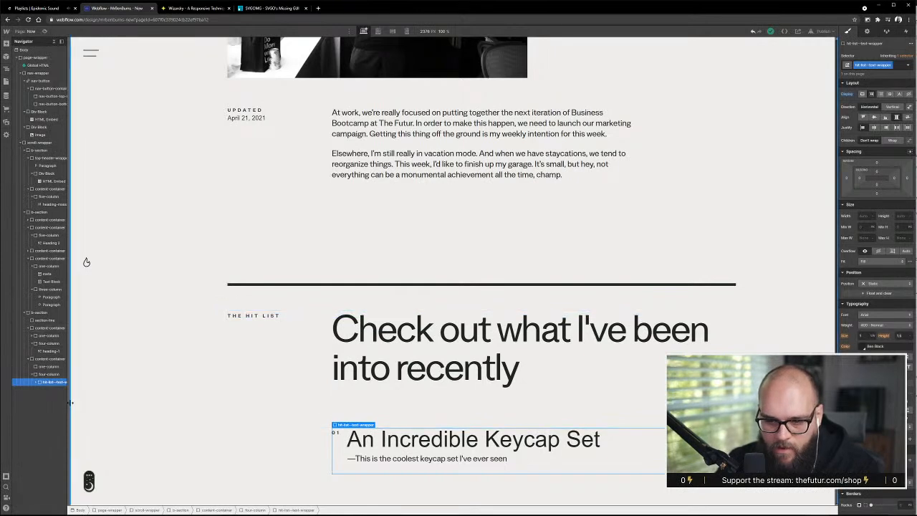
left_click(35, 383)
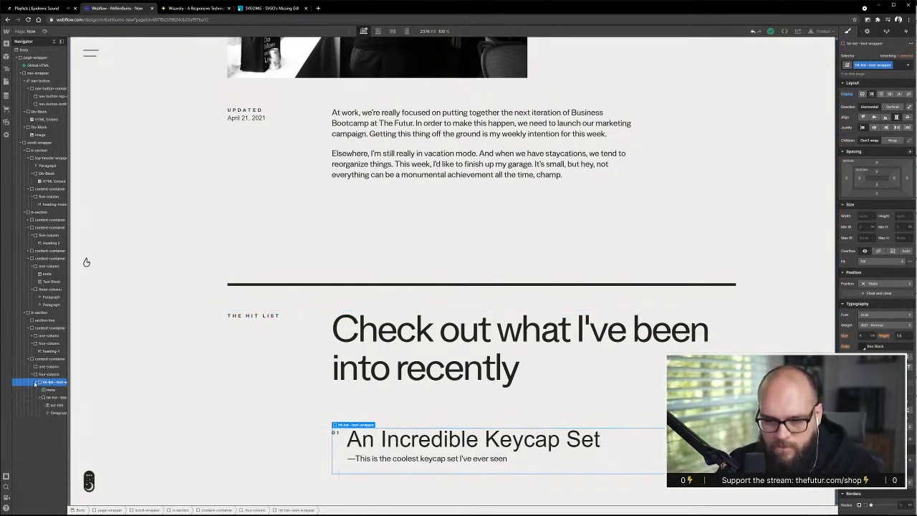
left_click(36, 383)
left_click_drag(46, 385, 48, 384)
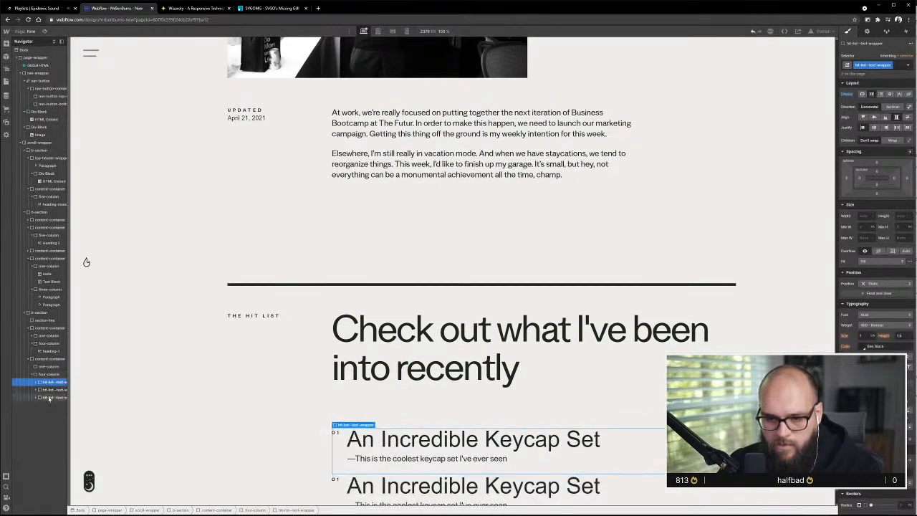
scroll(313, 444, "down", 3)
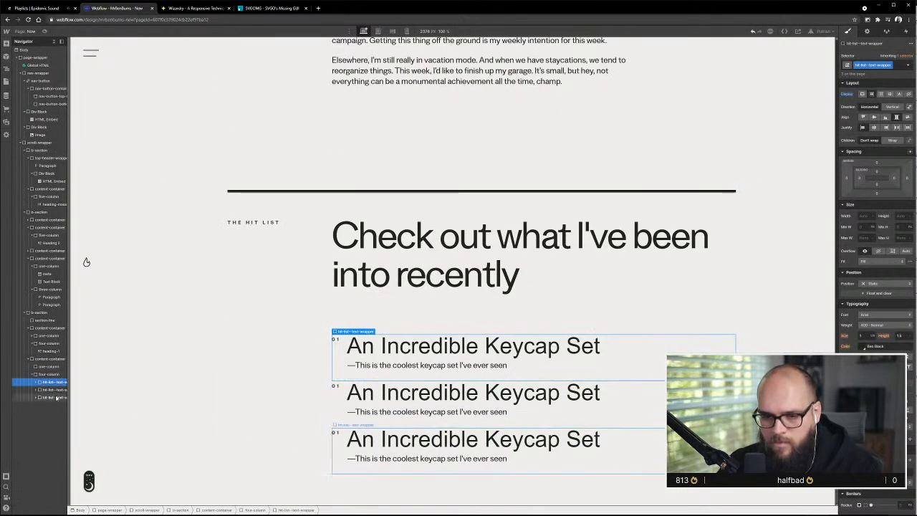
left_click_drag(58, 397, 60, 382)
scroll(288, 390, "down", 2)
scroll(524, 378, "down", 2)
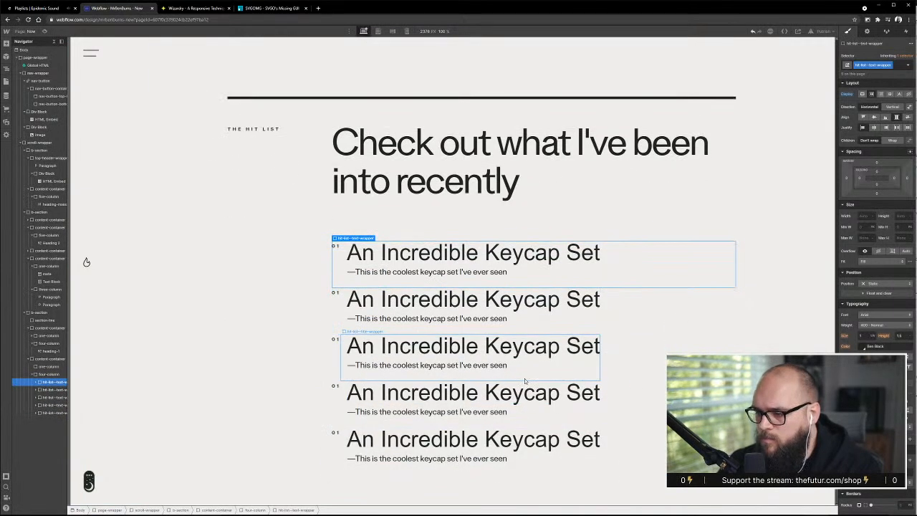
Compare the entry spacing with the XD mockup and set the bottom margin of hit-list--text-wrapper to 4 em
key("alt+Tab")
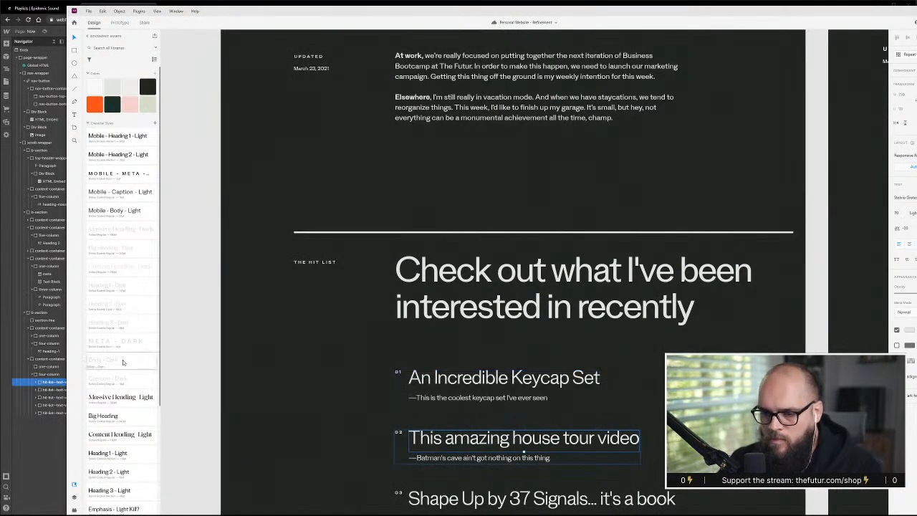
key("alt+Tab")
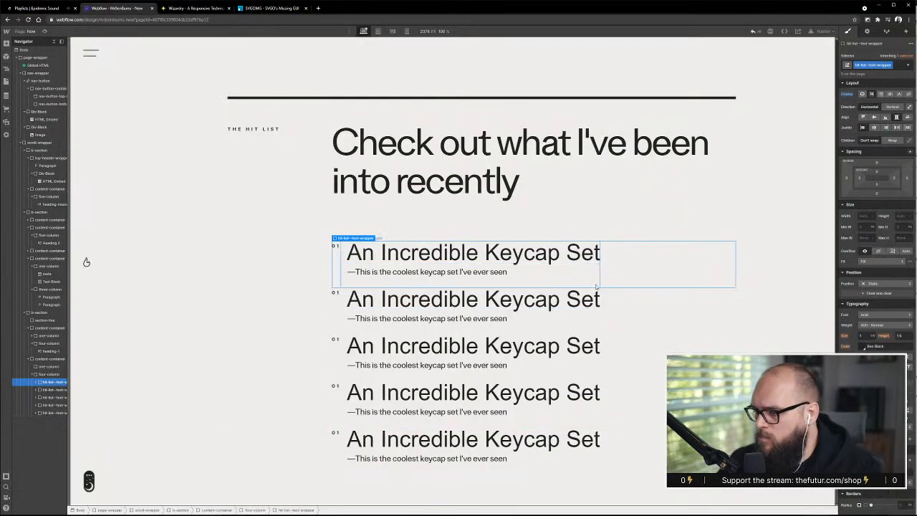
left_click(878, 194)
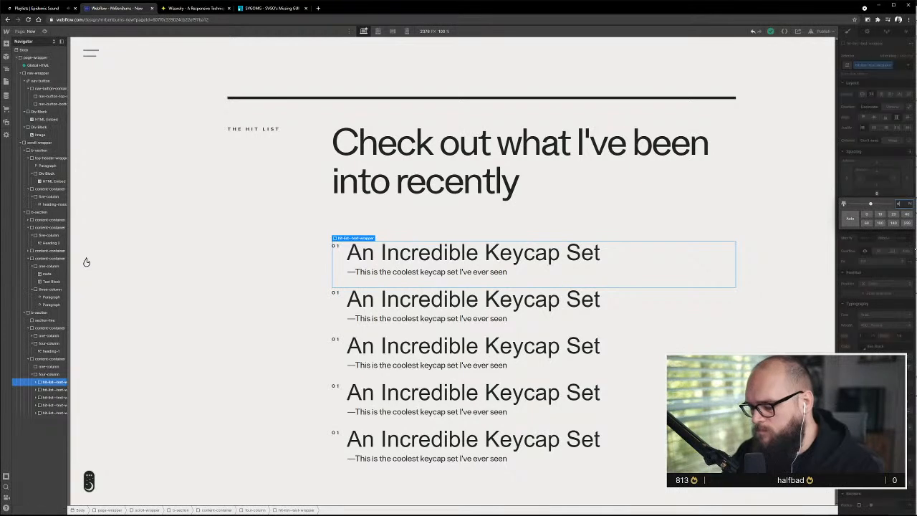
key("Return")
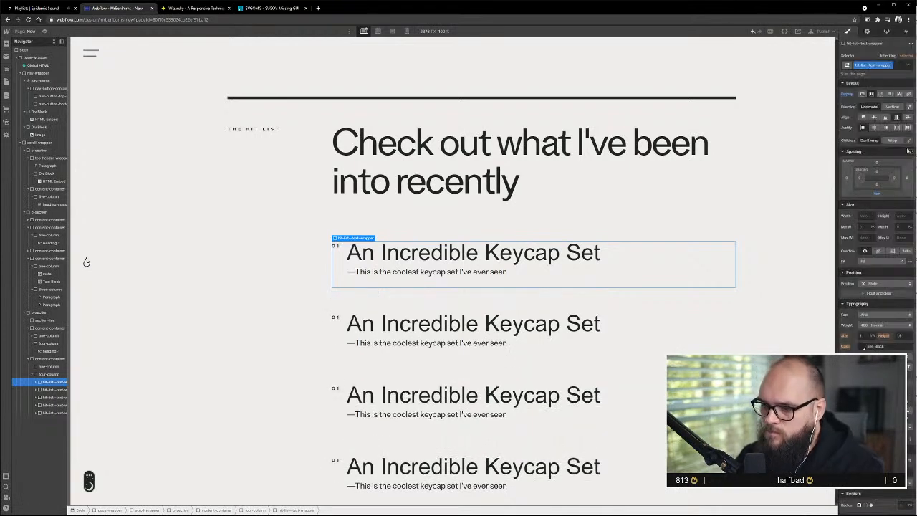
Try a smaller bottom margin on hit-list--text-wrapper and return it to 4 em
left_click(878, 193)
type("2")
key("Return")
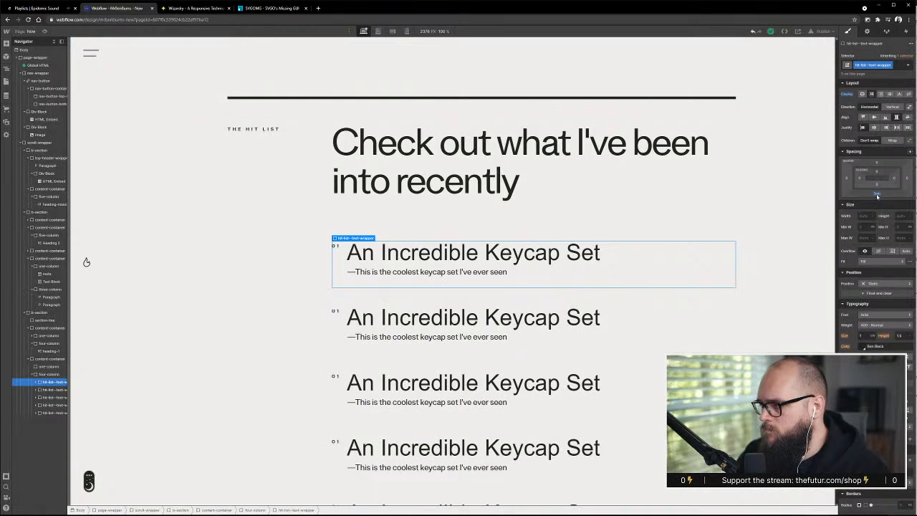
left_click(878, 194)
key("Return")
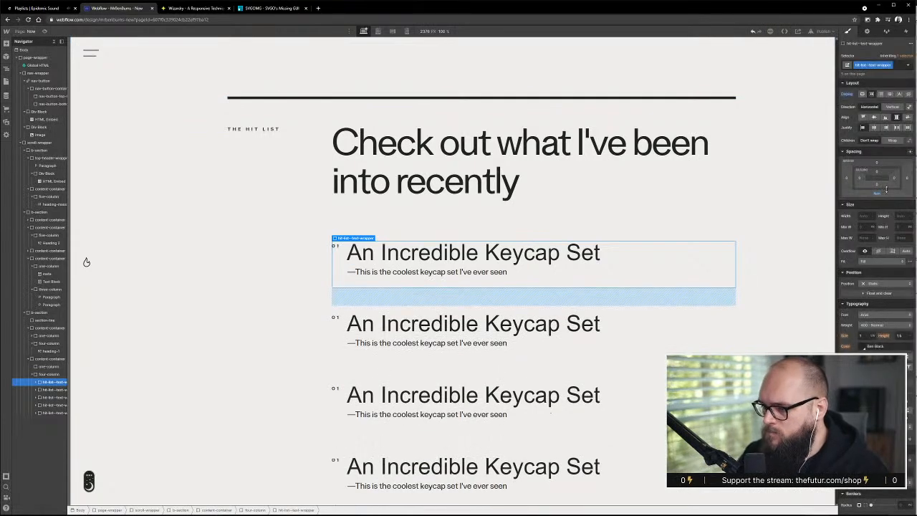
left_click(301, 301)
scroll(449, 323, "down", 3)
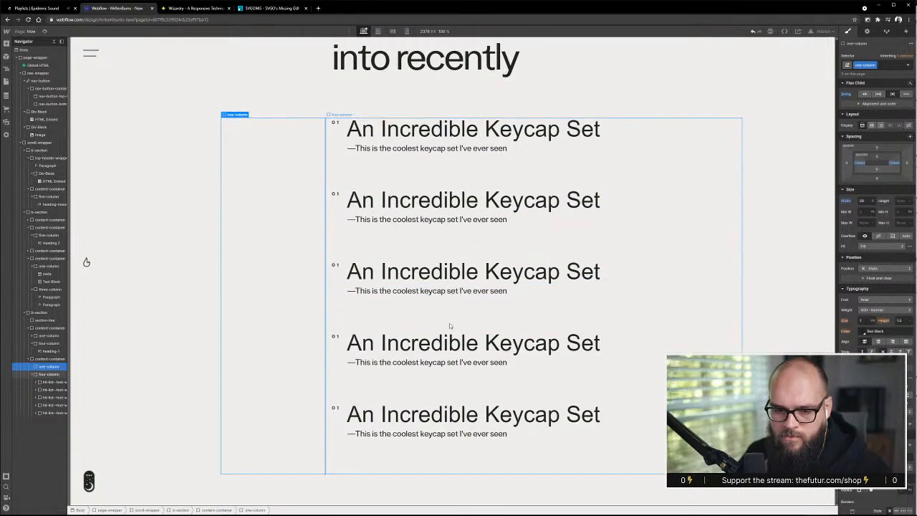
Add a 1 em top margin to hit-list--text-wrapper, using the first Hit List entry
scroll(444, 329, "up", 1)
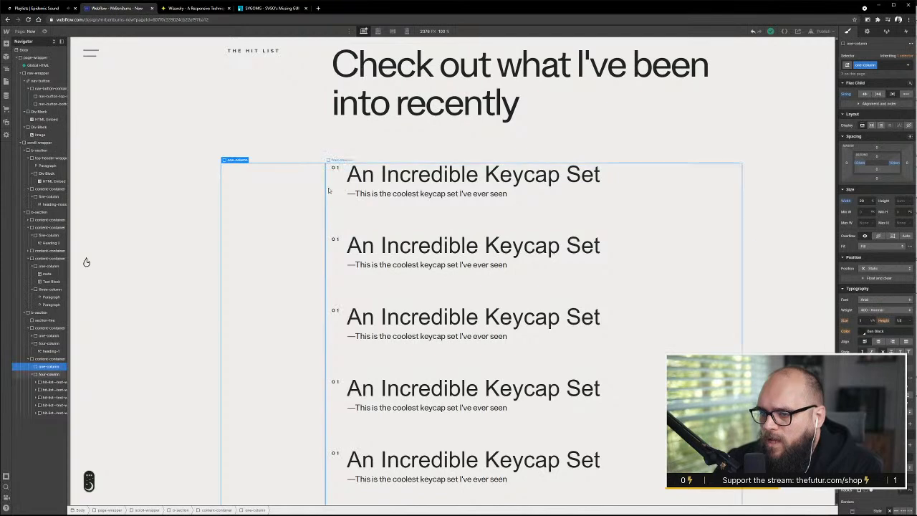
left_click(394, 184)
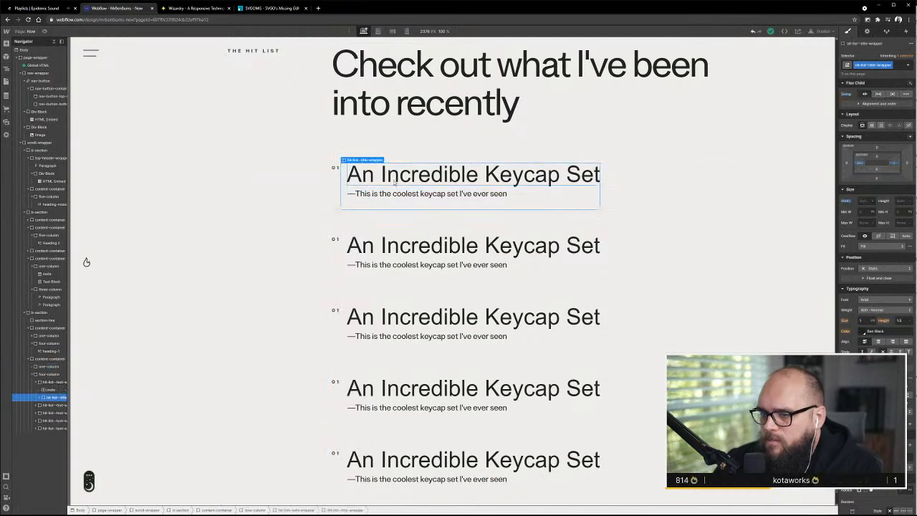
left_click(56, 384)
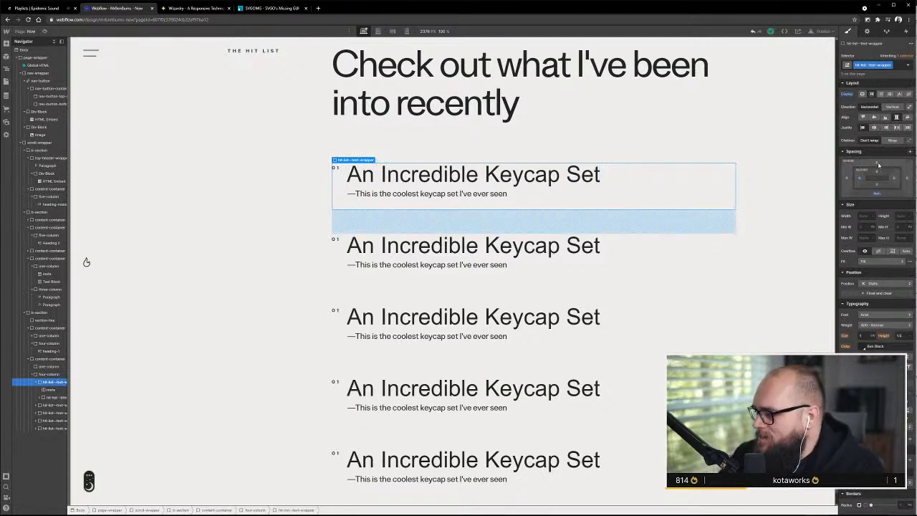
left_click(878, 164)
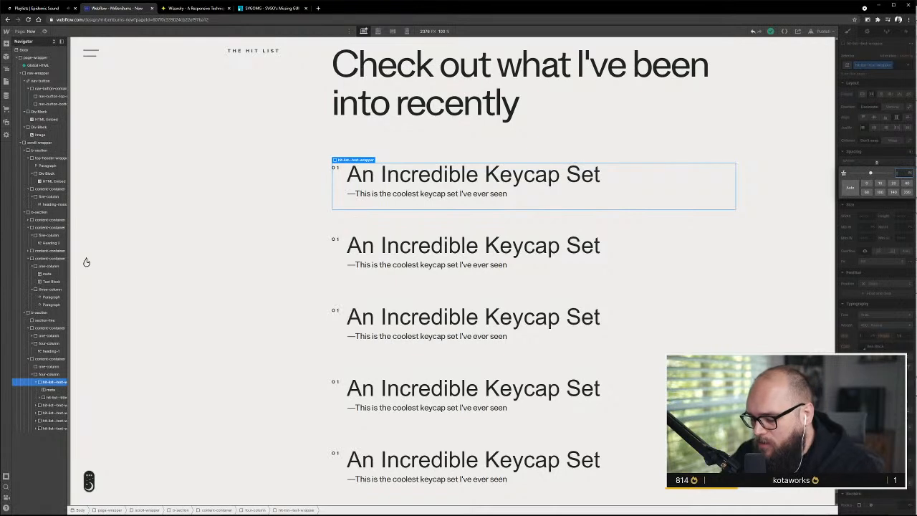
key("Return")
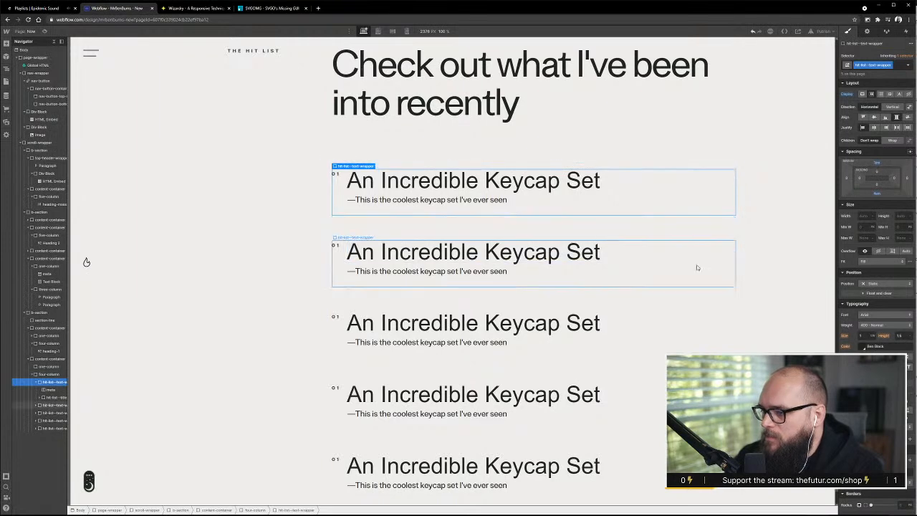
Try a larger top margin on hit-list--text-wrapper from the second entry and undo the increase
left_click(677, 257)
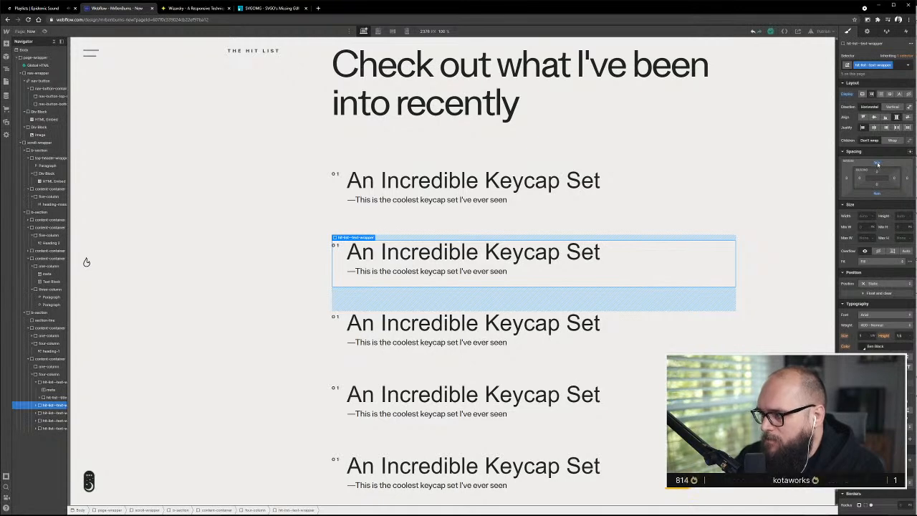
left_click_drag(880, 165, 882, 159)
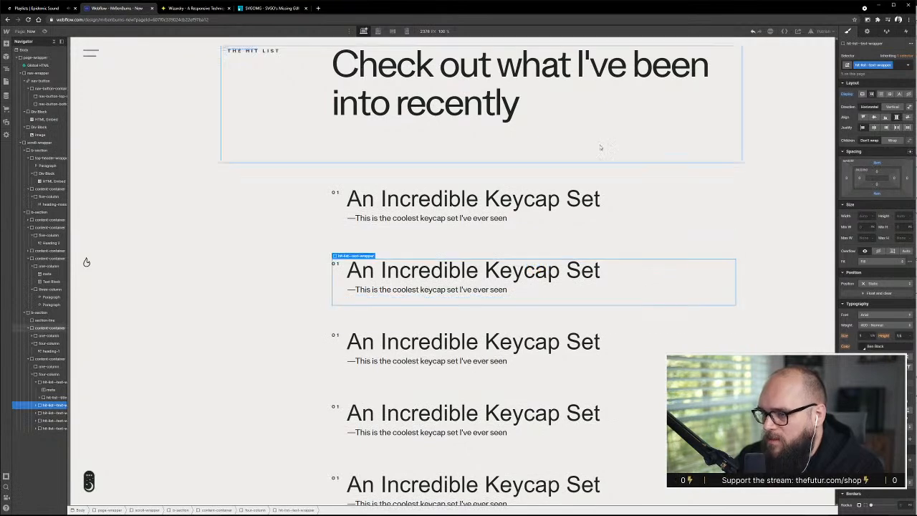
key("ctrl+z")
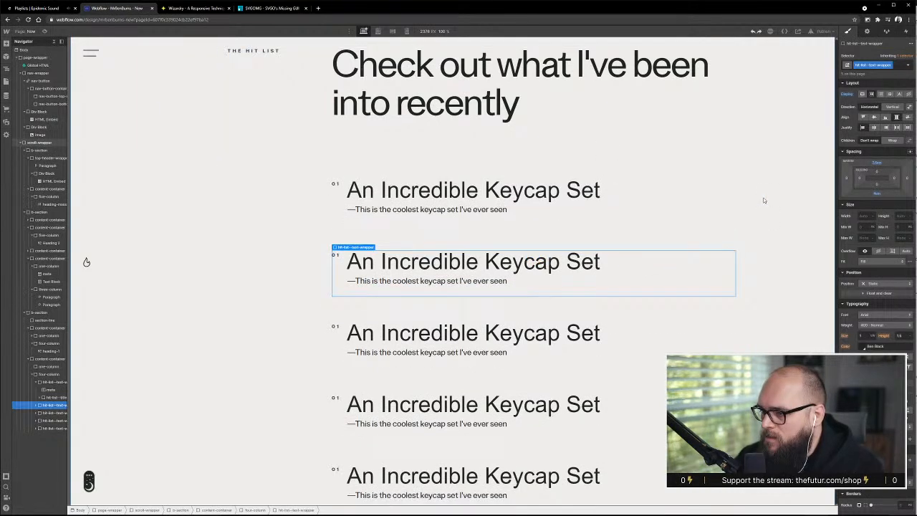
key("ctrl+z")
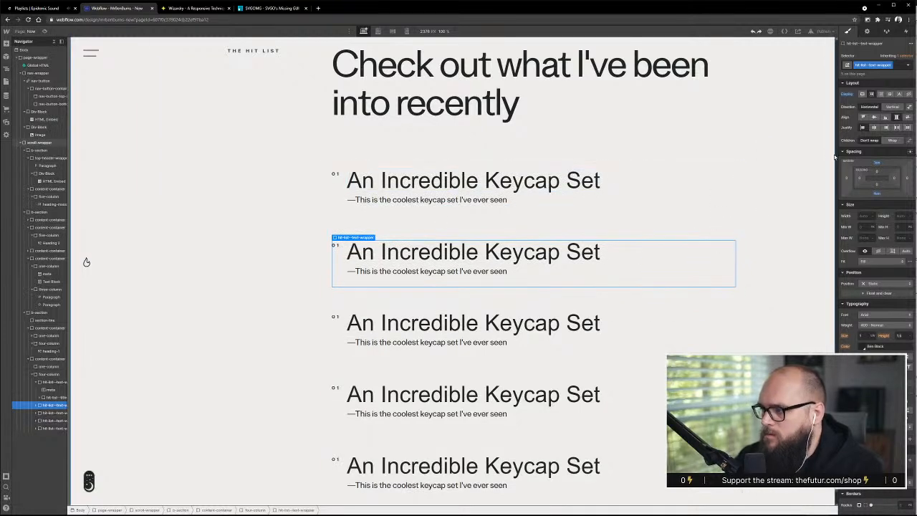
Reset the top margin of hit-list--text-wrapper and undo a further adjustment to it
left_click(876, 160, "alt")
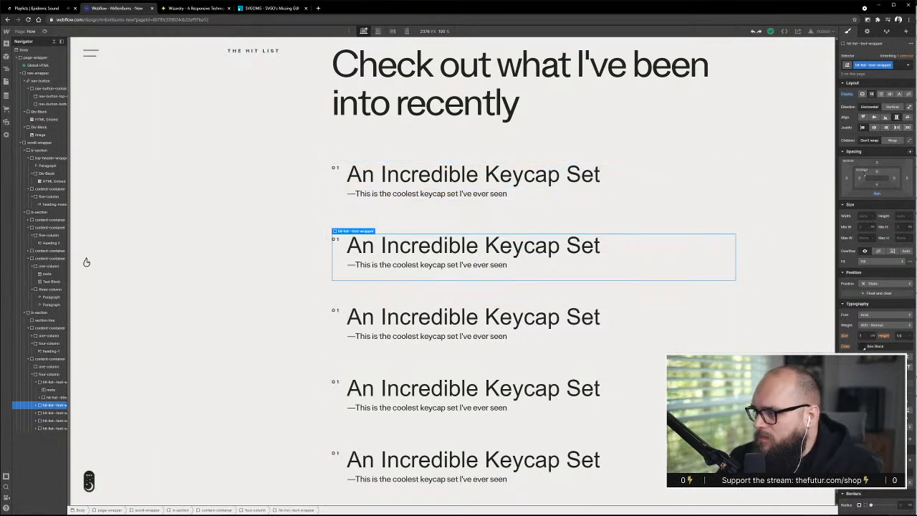
mouse_move(877, 164)
left_mouse_down()
mouse_move(883, 135)
mouse_move(883, 147)
left_mouse_up()
key("ctrl+z")
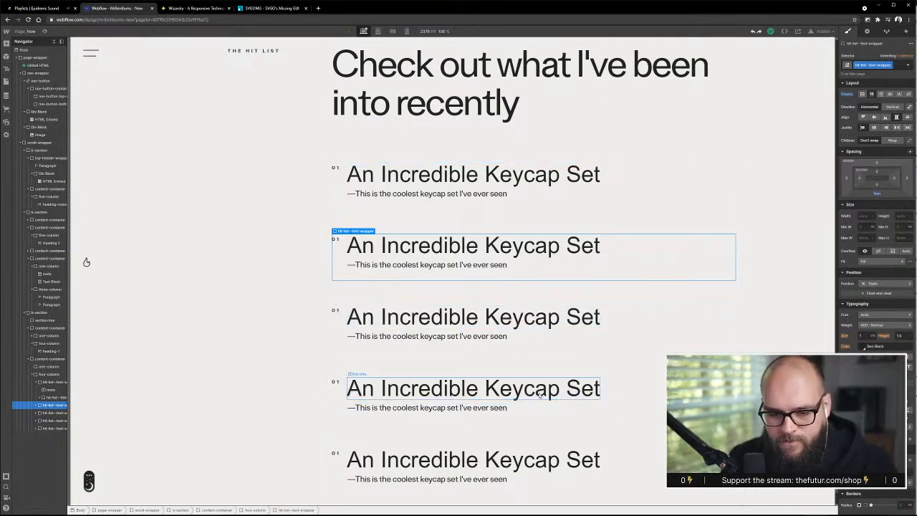
Set the bottom margin of hit-list--text-wrapper to 4.5 em, using the fourth Hit List entry
scroll(633, 385, "down", 1)
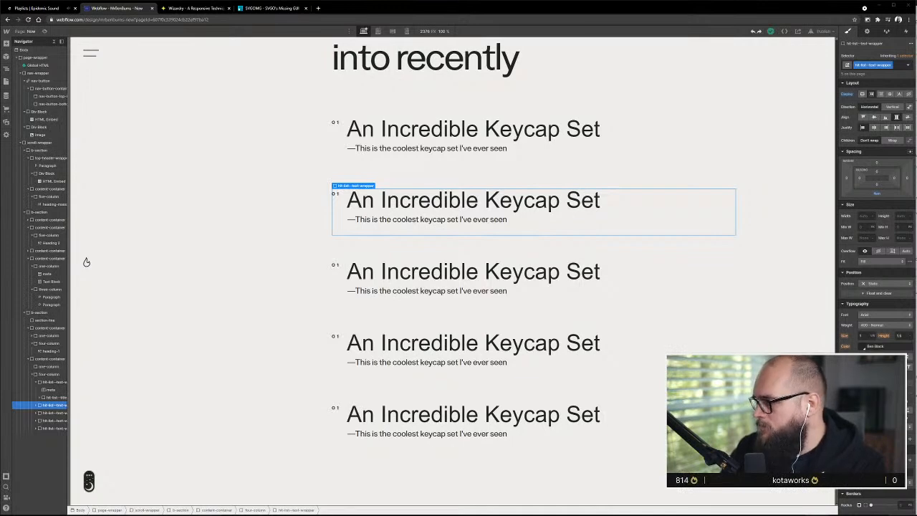
left_click(406, 366)
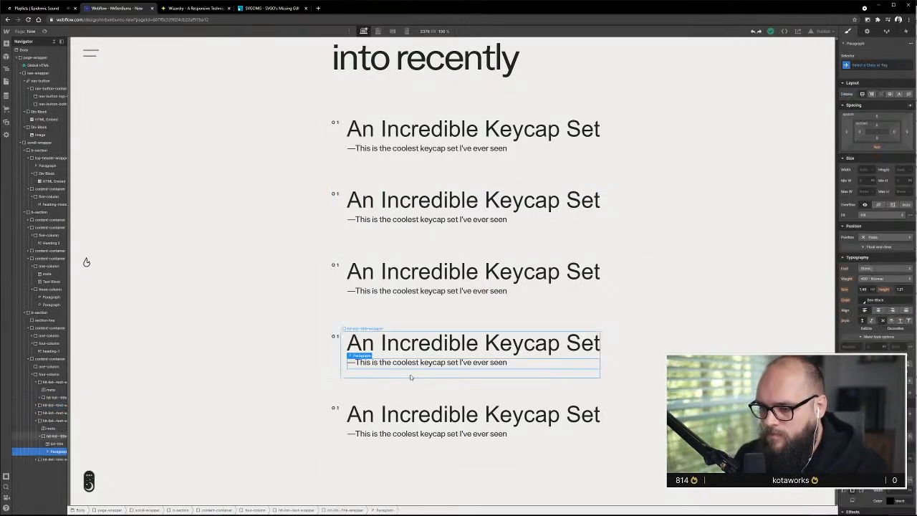
left_click(61, 421)
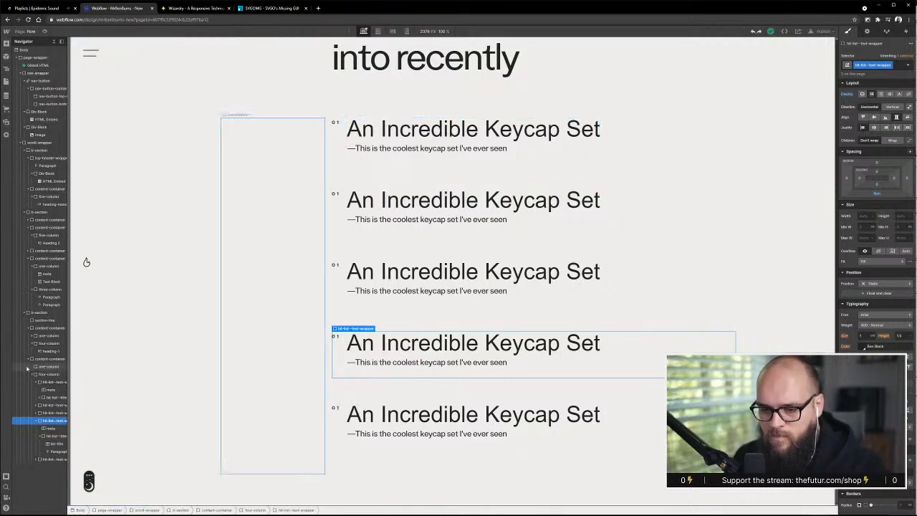
left_click(879, 194)
type("4")
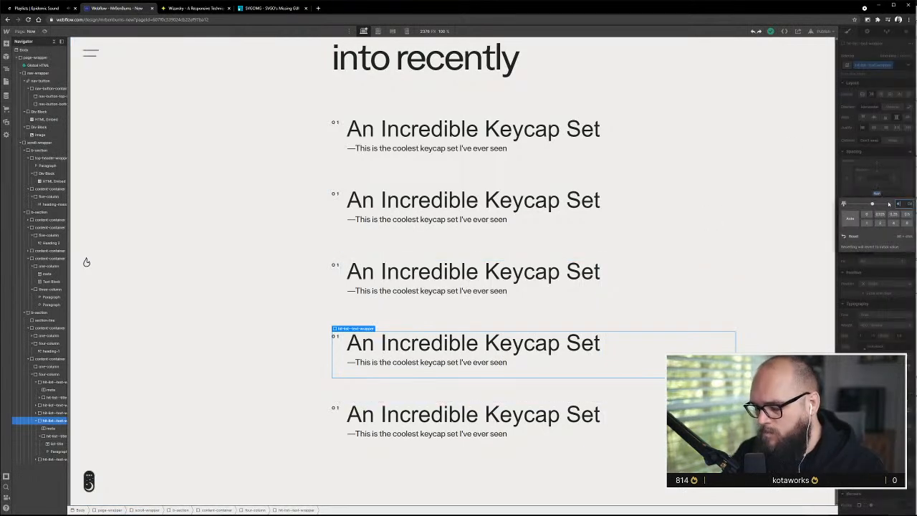
type(".5")
key("Return")
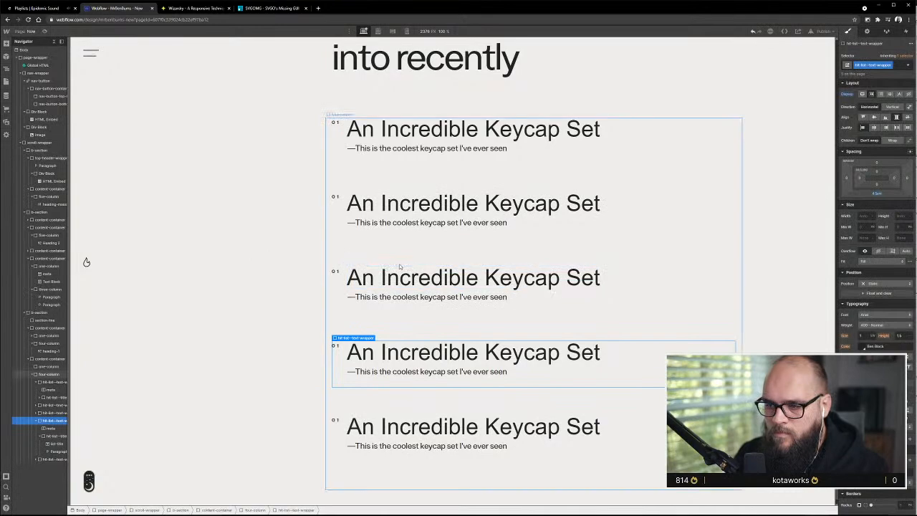
Narrow the canvas preview to 992 px and reduce the height of the section-line above the Hit List heading
left_click(403, 262)
left_click_drag(70, 321, 301, 337)
left_click(430, 209)
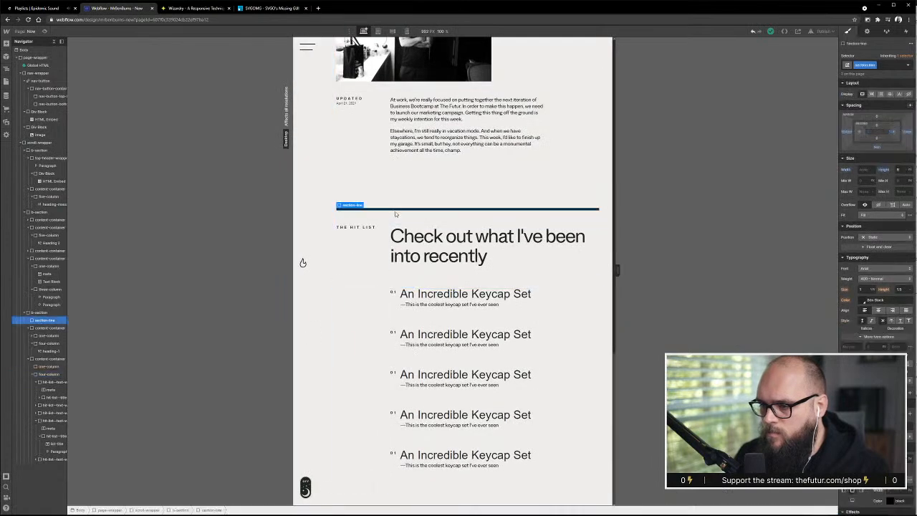
left_click(905, 170)
type("1")
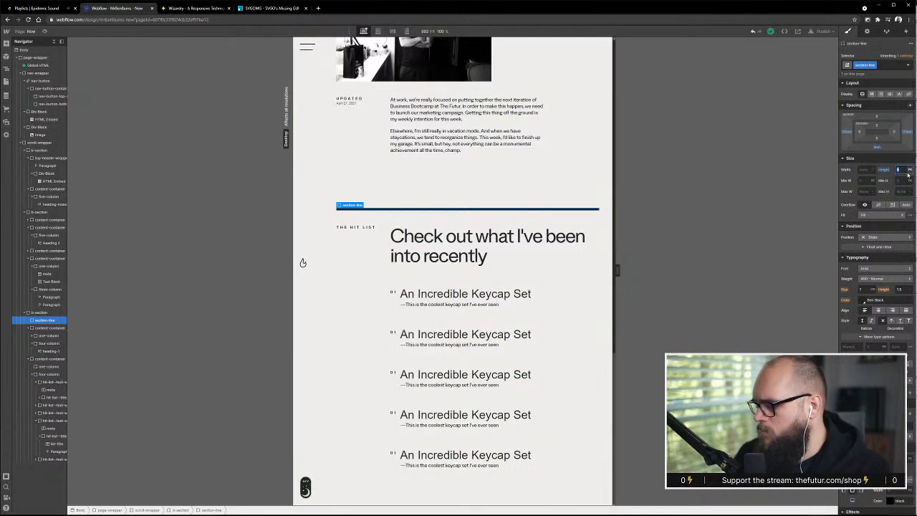
key("Return")
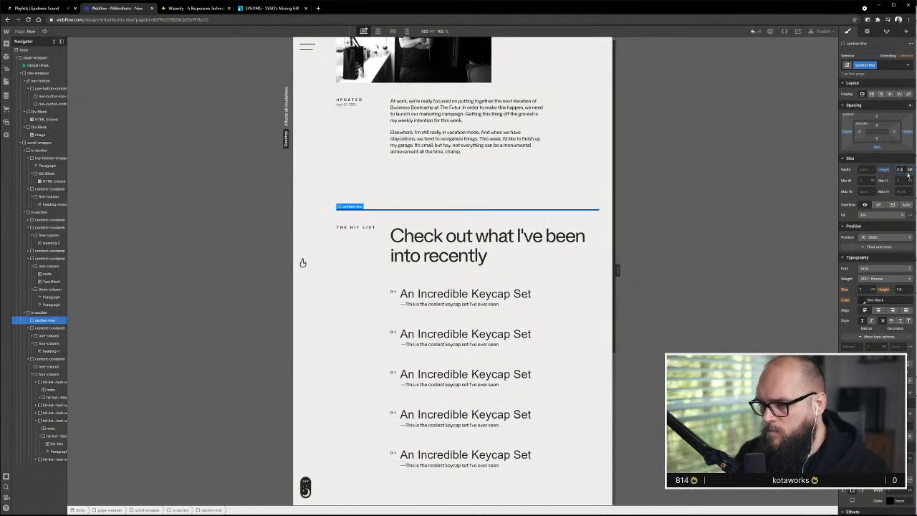
Widen the canvas preview to 1004 px and inspect the styles of the Hit List heading and its "THE HIT LIST" label
left_click_drag(622, 271, 611, 291)
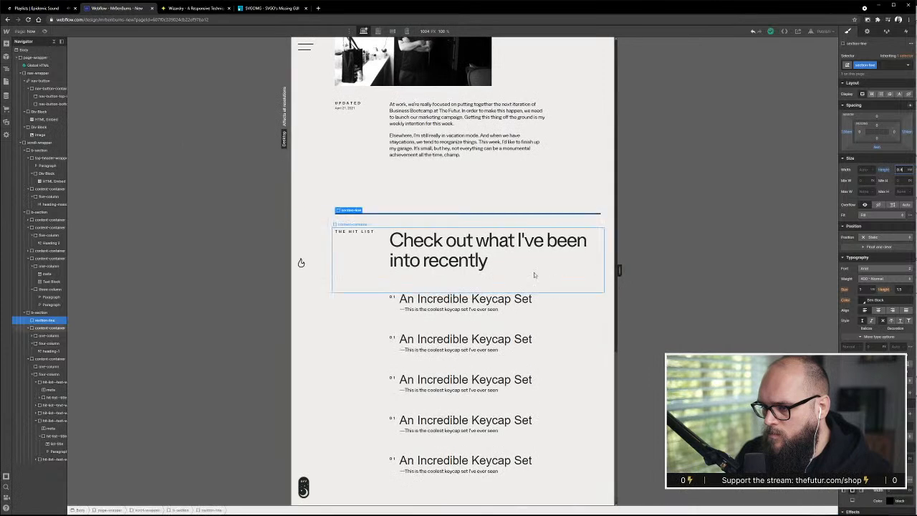
left_click(532, 271)
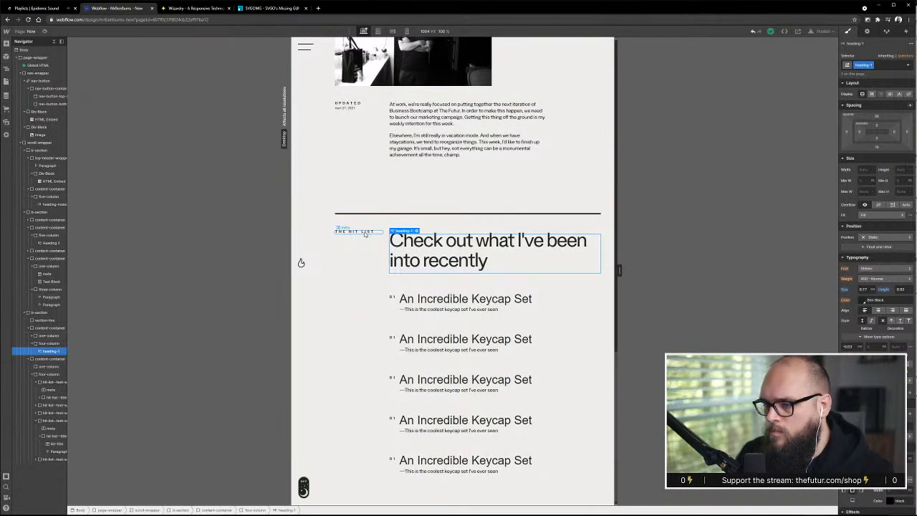
left_click(364, 234)
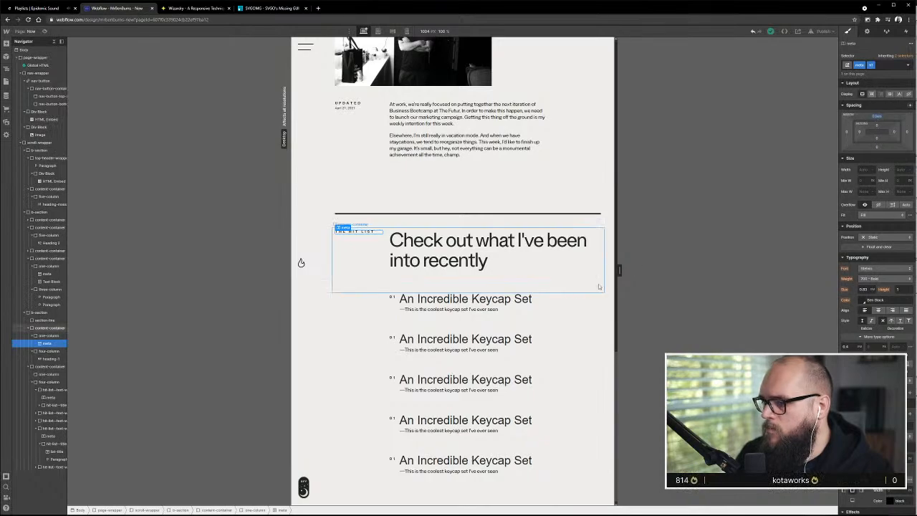
Widen the canvas preview and set the top margin of the "THE HIT LIST" label to 1.2 em
left_click_drag(683, 269, 768, 269)
scroll(630, 341, "down", 3)
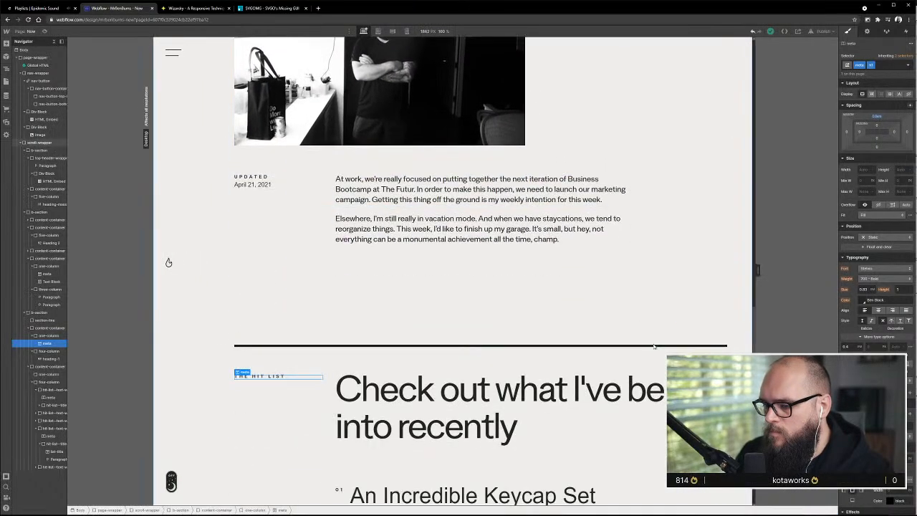
mouse_move(757, 271)
left_mouse_down()
mouse_move(830, 271)
mouse_move(774, 271)
left_mouse_up()
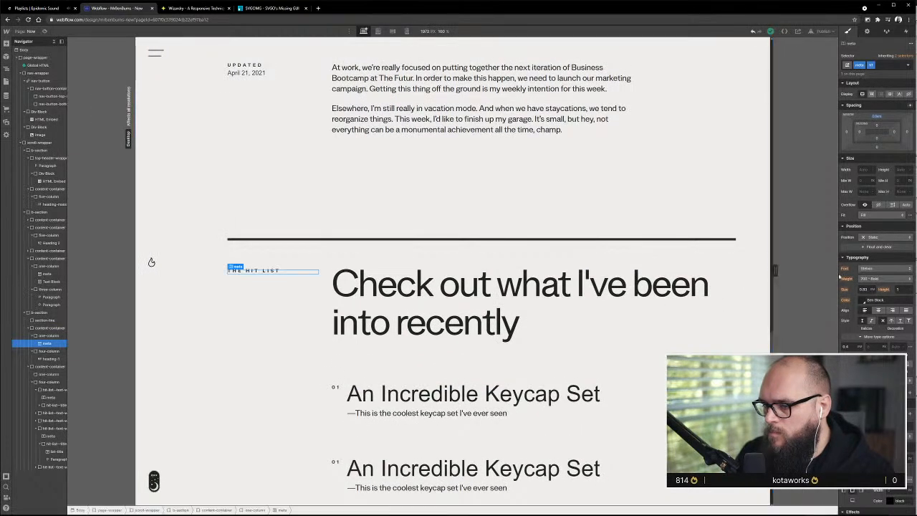
left_click(879, 118)
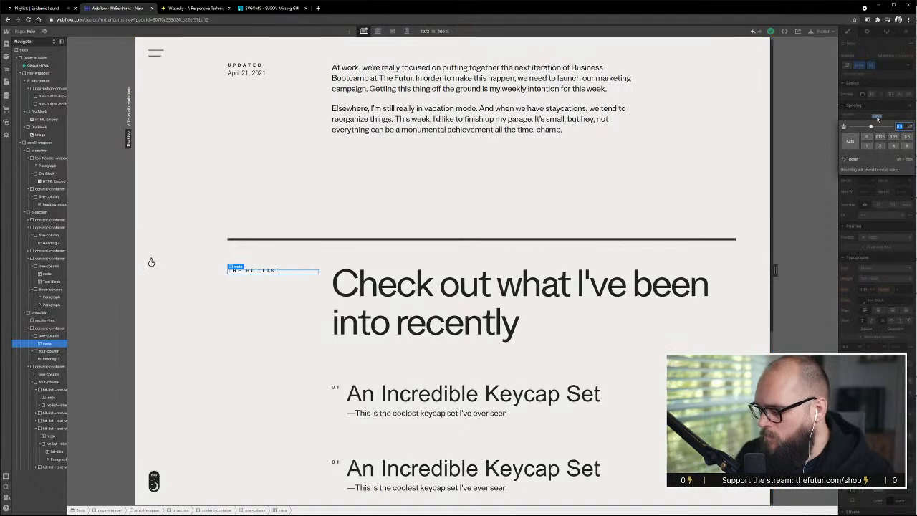
key("alt+Up")
key("alt+Up")
key("alt+Up")
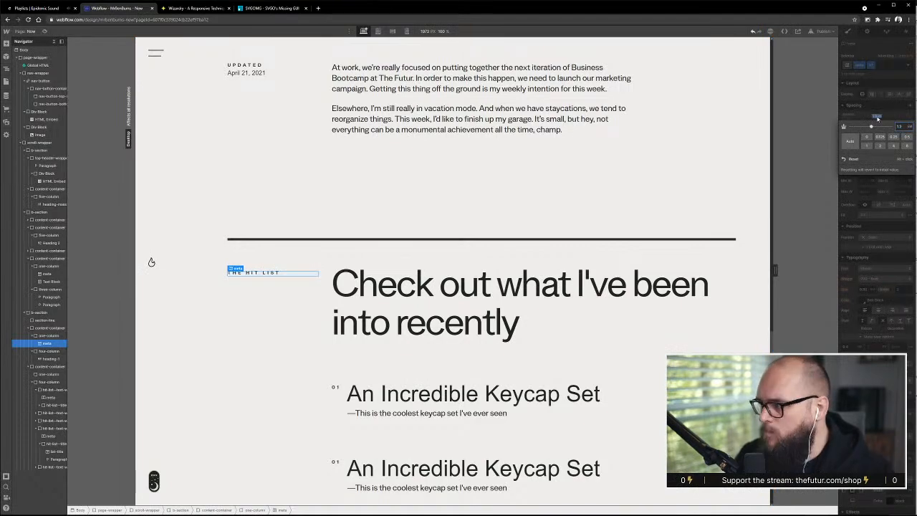
Widen the canvas preview to 2328 px and review the Hit List heading, label and entries
left_click_drag(780, 268, 832, 282)
scroll(468, 325, "down", 4)
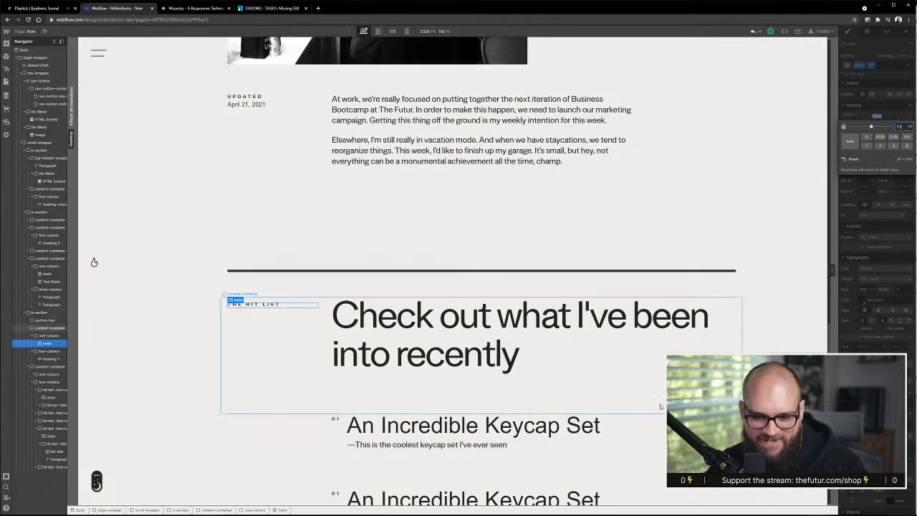
scroll(651, 379, "down", 3)
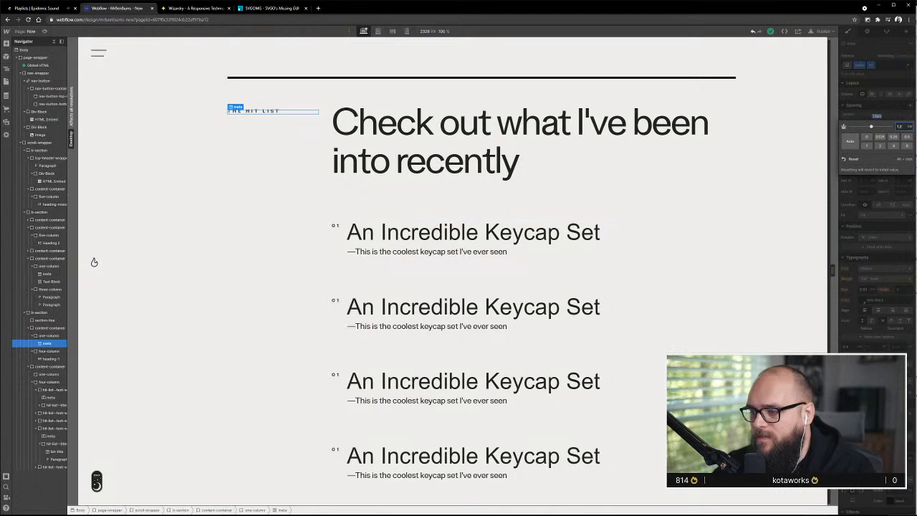
Try converting the first Hit List entry's text wrapper to a link block
left_click(670, 253)
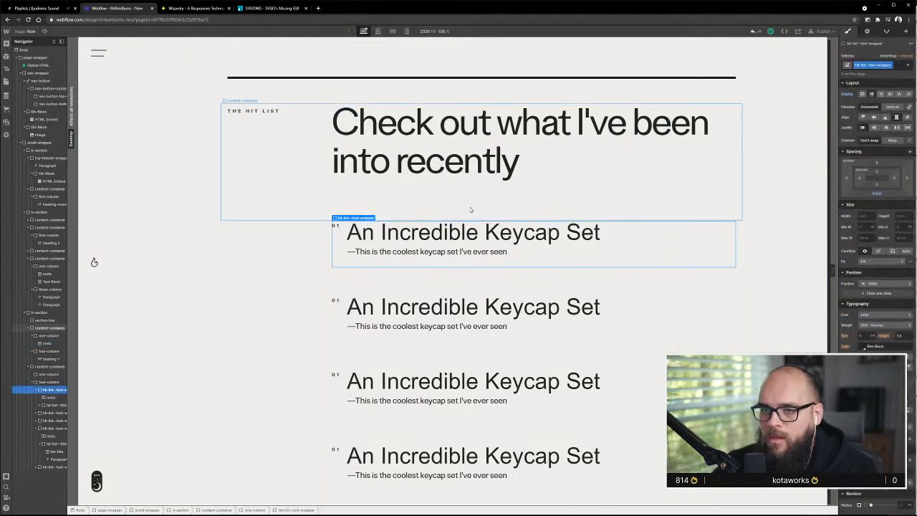
scroll(461, 205, "down", 3)
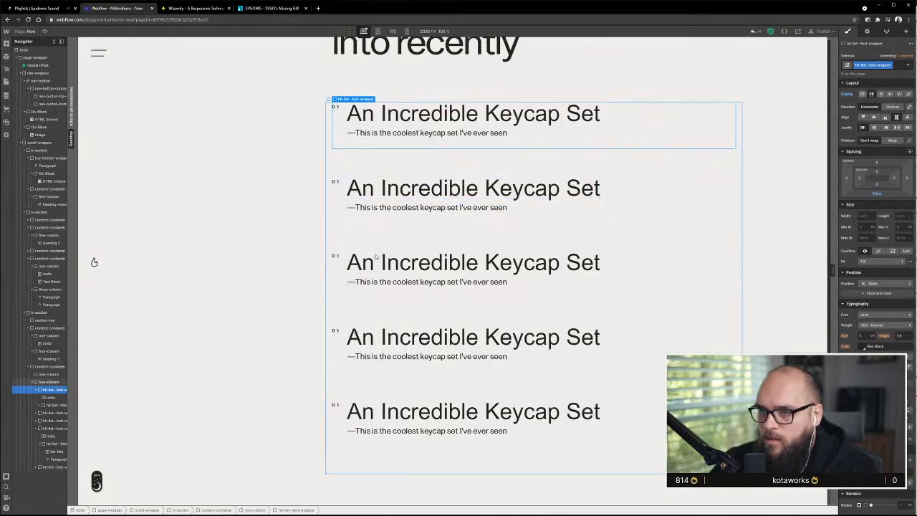
right_click(673, 144)
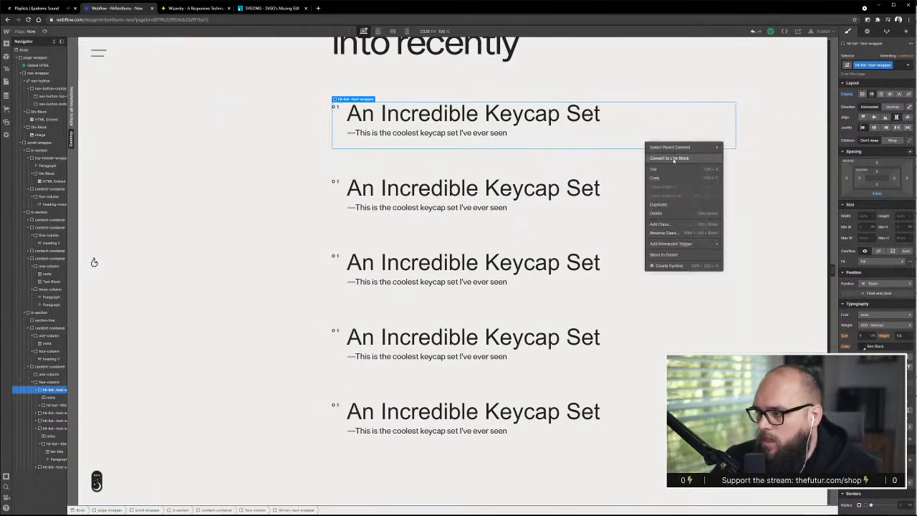
left_click(674, 158)
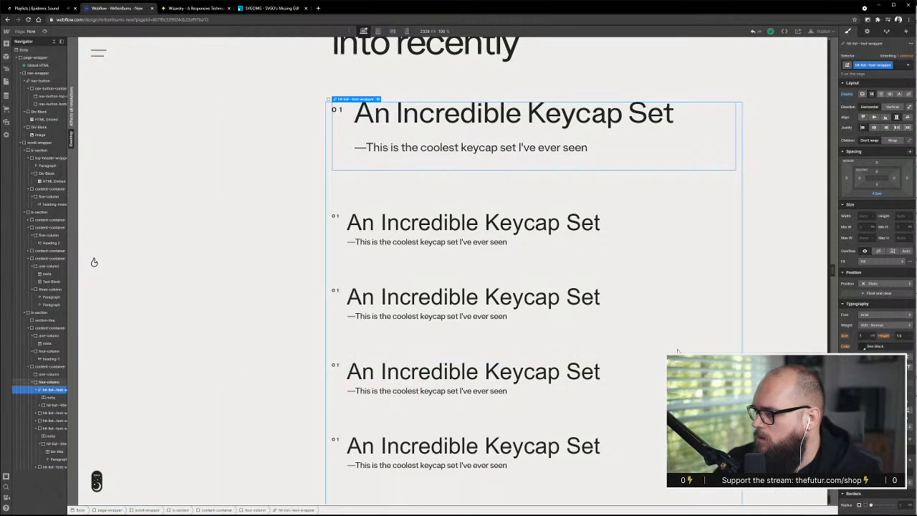
Examine which selectors the first entry's title inherits, opening All Links and Body (All Pages) to compare their typography
left_click(909, 65)
left_click(904, 56)
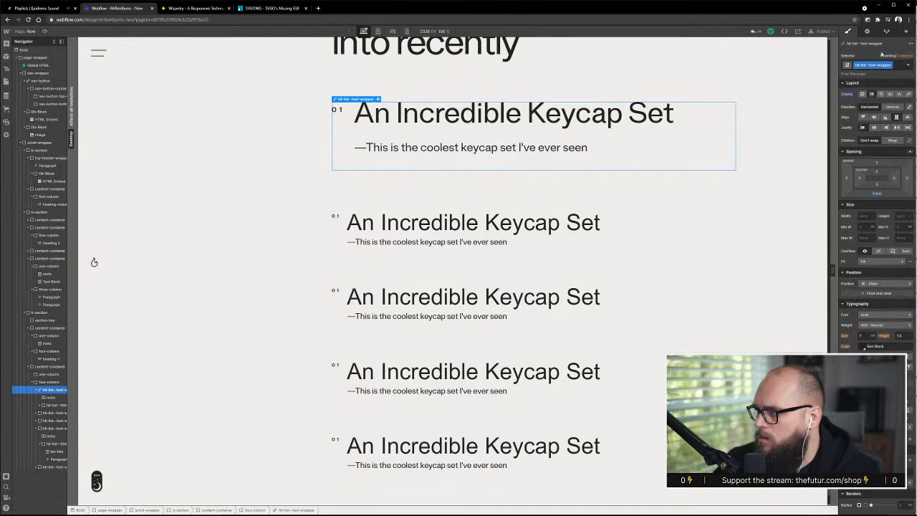
left_click(493, 120)
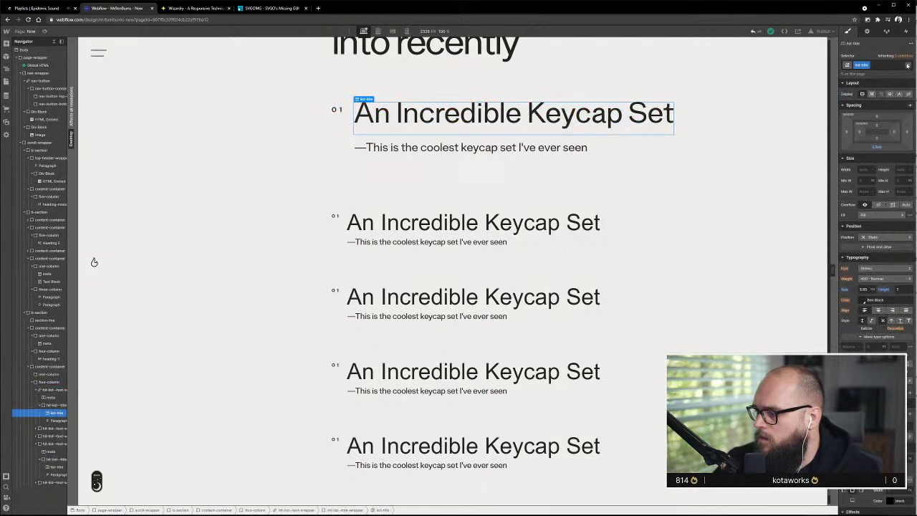
left_click(907, 65)
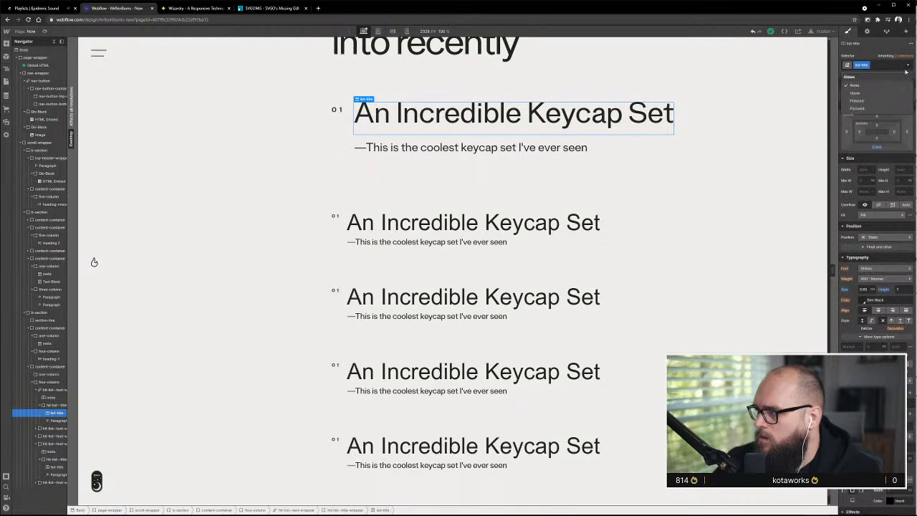
left_click(907, 66)
left_click(908, 65)
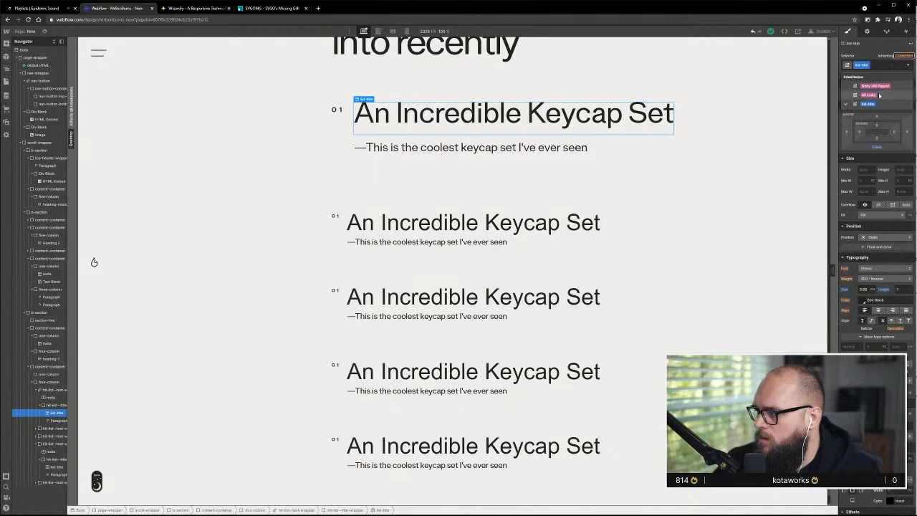
left_click(907, 65)
mouse_move(879, 94)
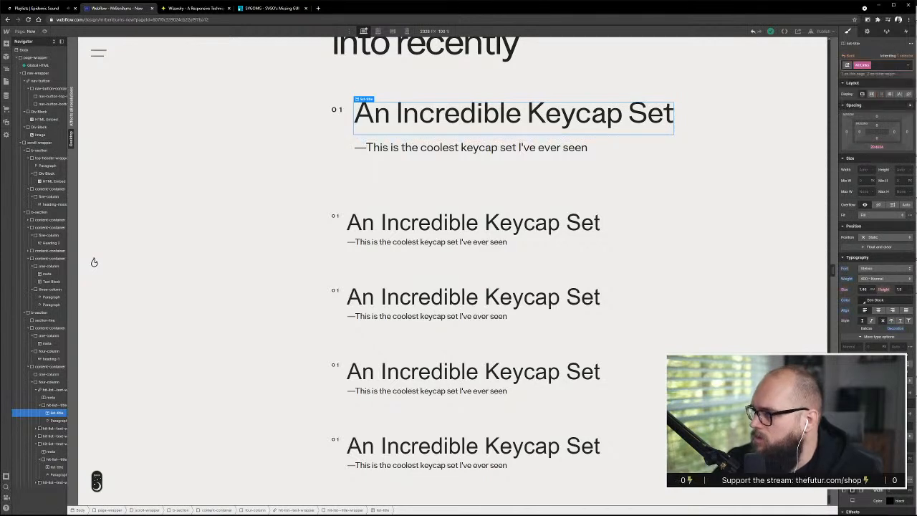
left_click(910, 66)
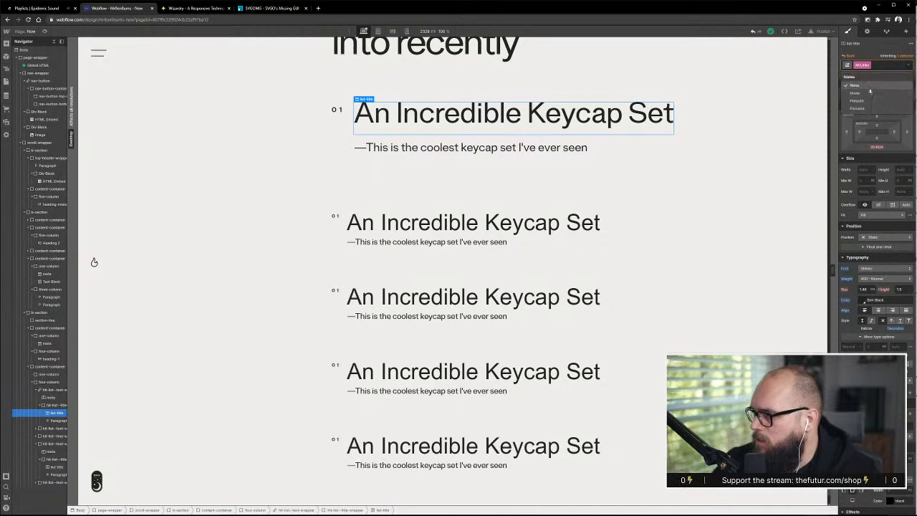
left_click(907, 55)
left_click(875, 87)
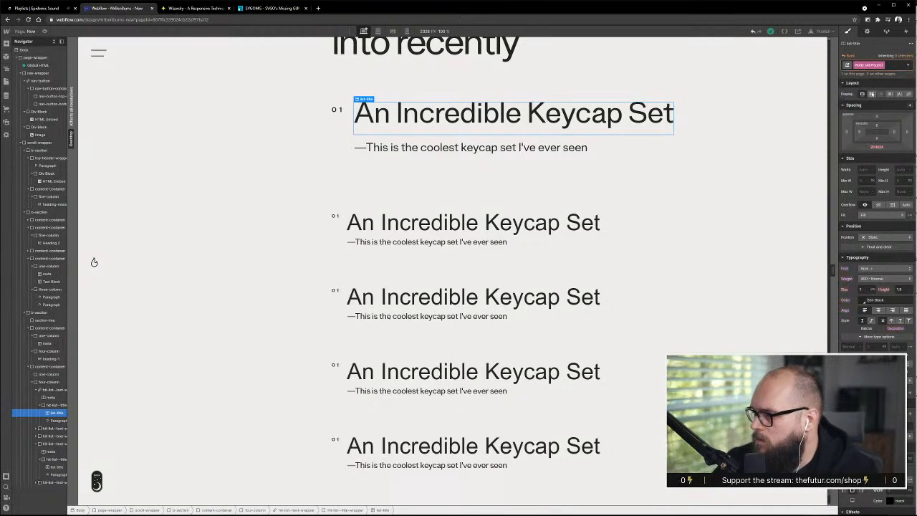
left_click(469, 124)
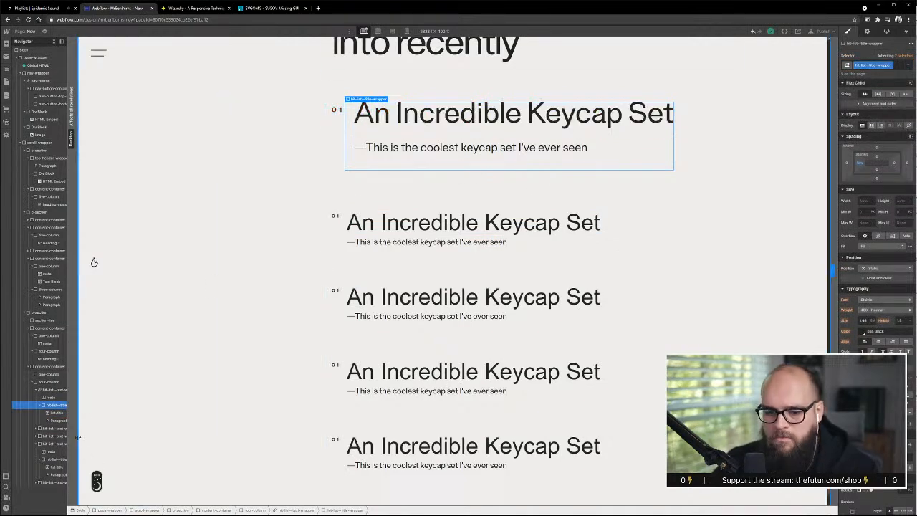
Convert the first Hit List entry's link block back to a div block
left_click(53, 391)
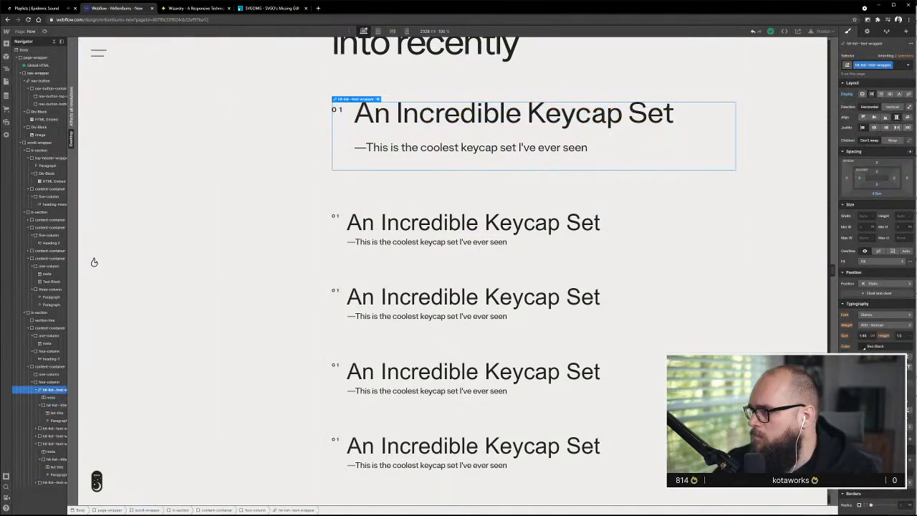
right_click(695, 144)
left_click(718, 159)
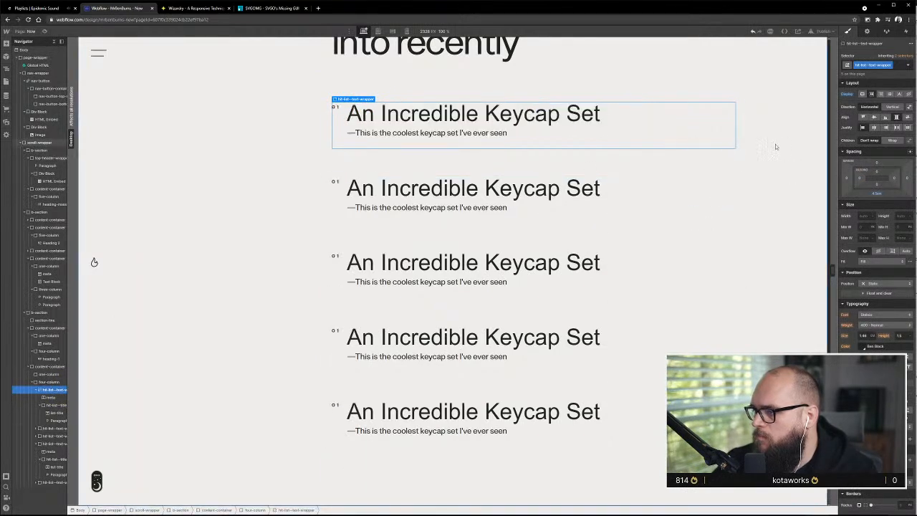
Try twice more to convert the first Hit List entry to a link block, undoing the conversion each time
left_click(776, 144)
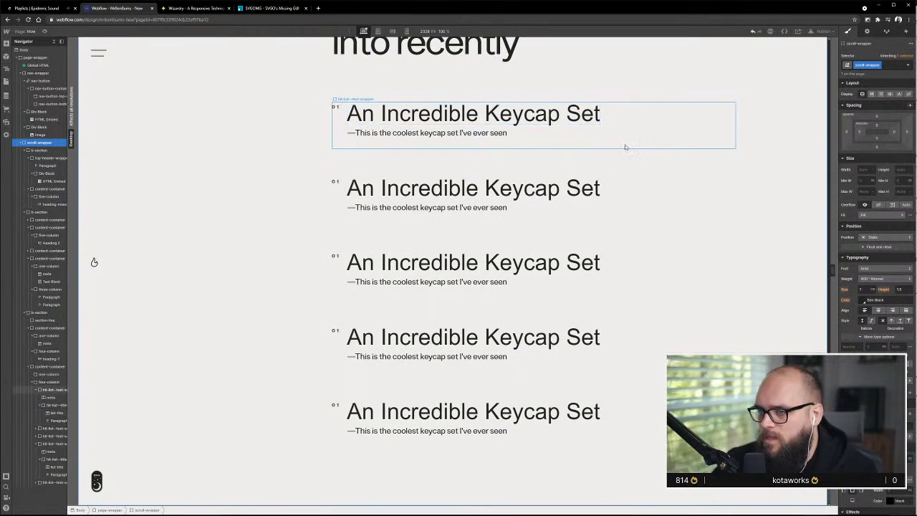
left_click(645, 150)
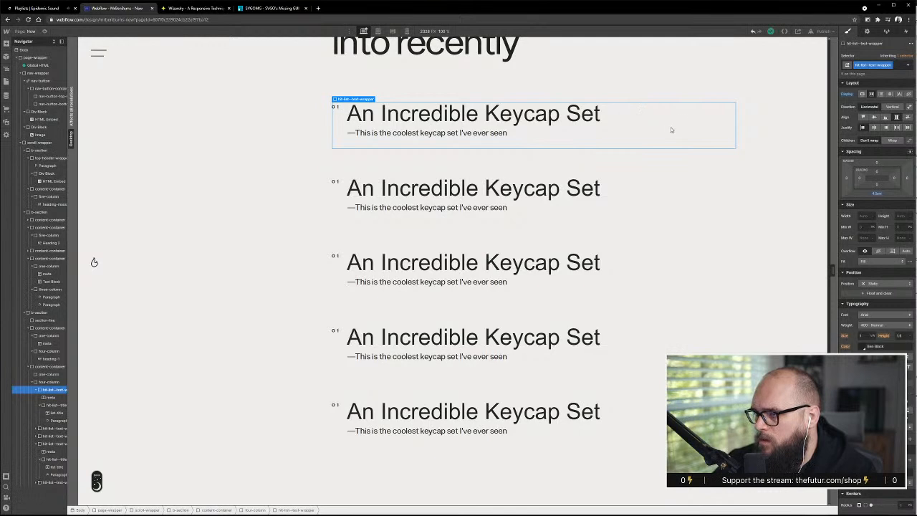
right_click(656, 127)
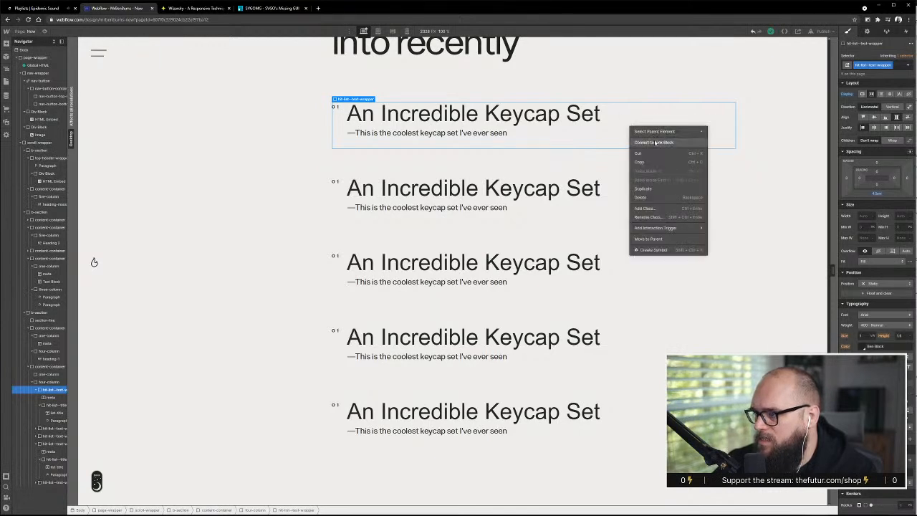
left_click(655, 142)
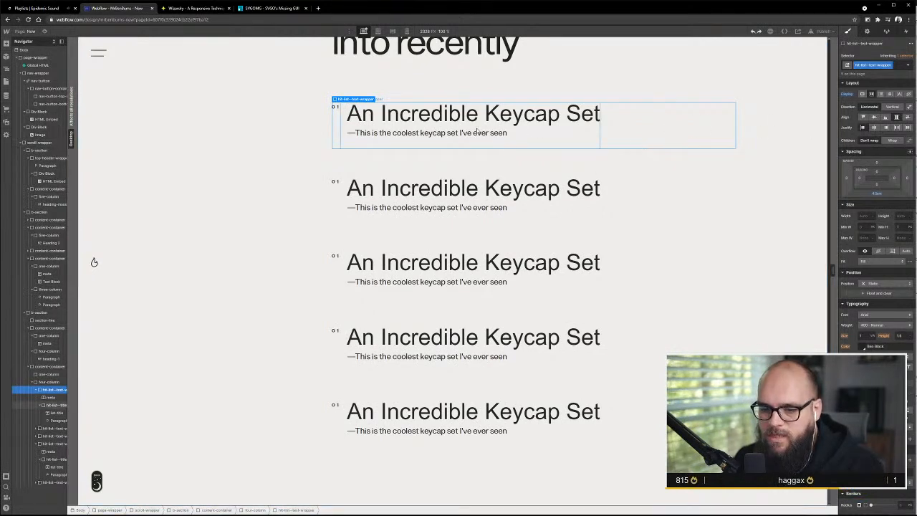
right_click(637, 129)
key("Escape")
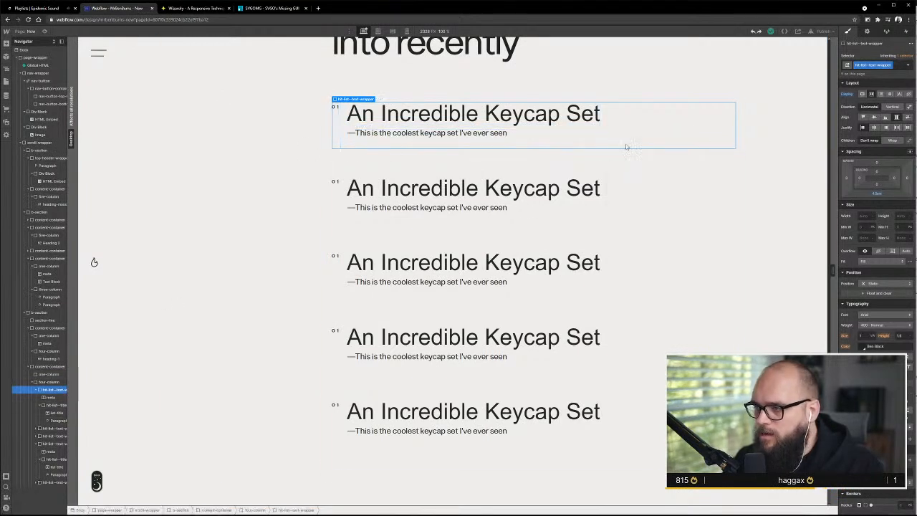
right_click(658, 133)
left_click(679, 149)
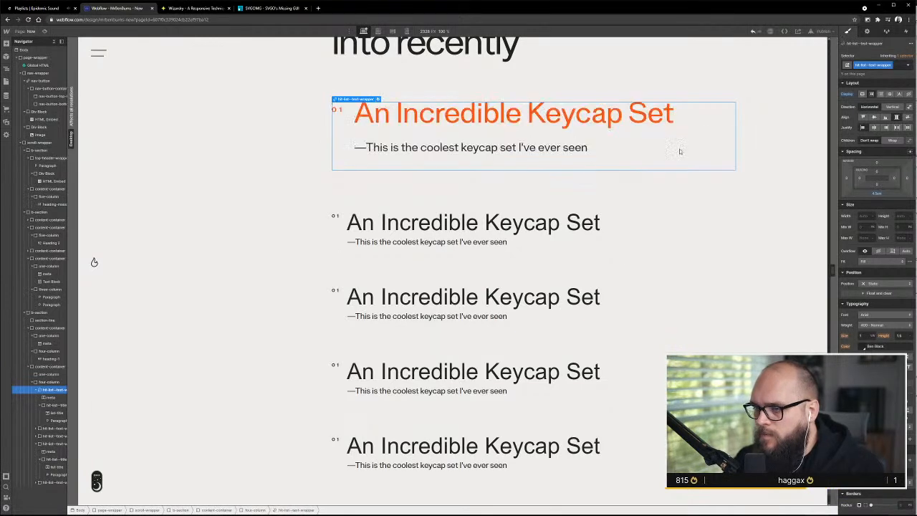
key("ctrl+z")
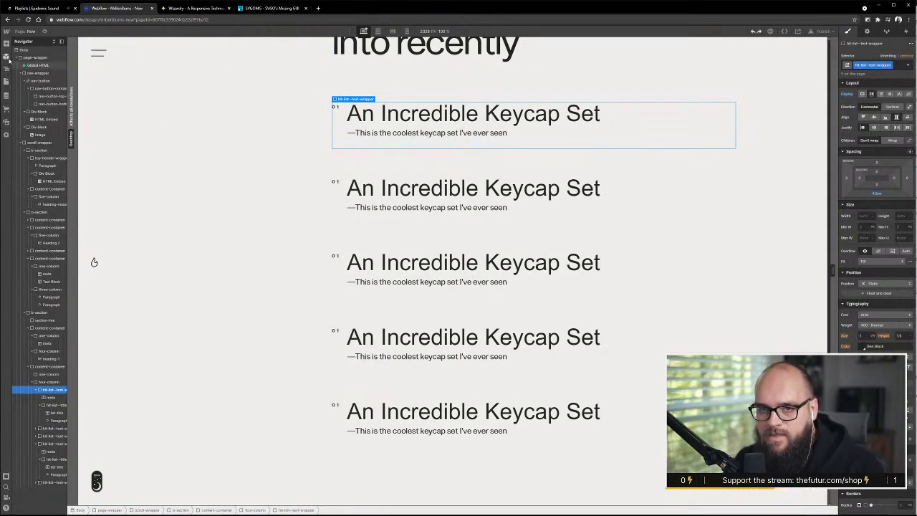
On the Style Guide page, reset the font size of the All Links tag using the sample text link
left_click(8, 82)
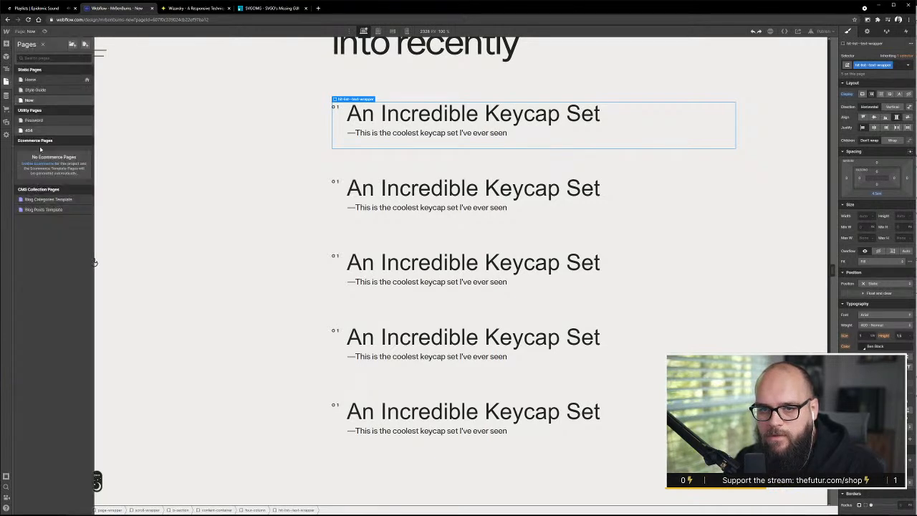
left_click(37, 90)
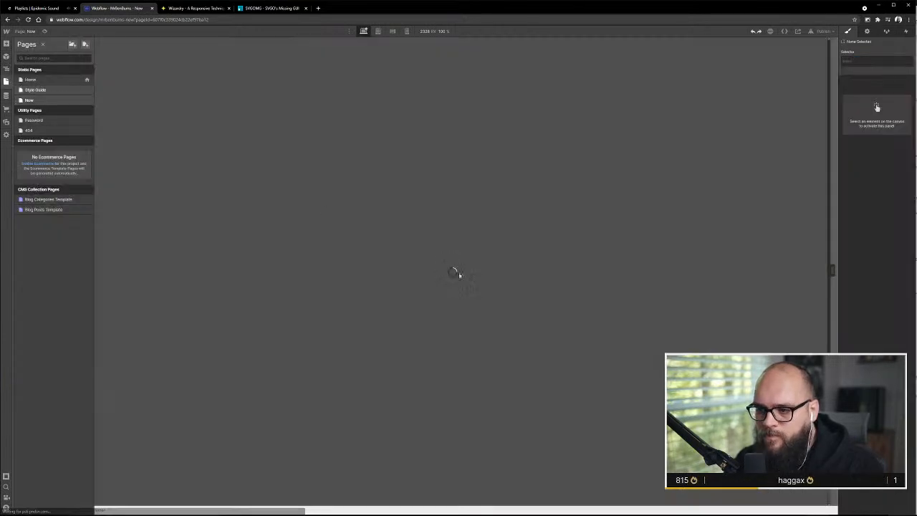
scroll(282, 213, "down", 8)
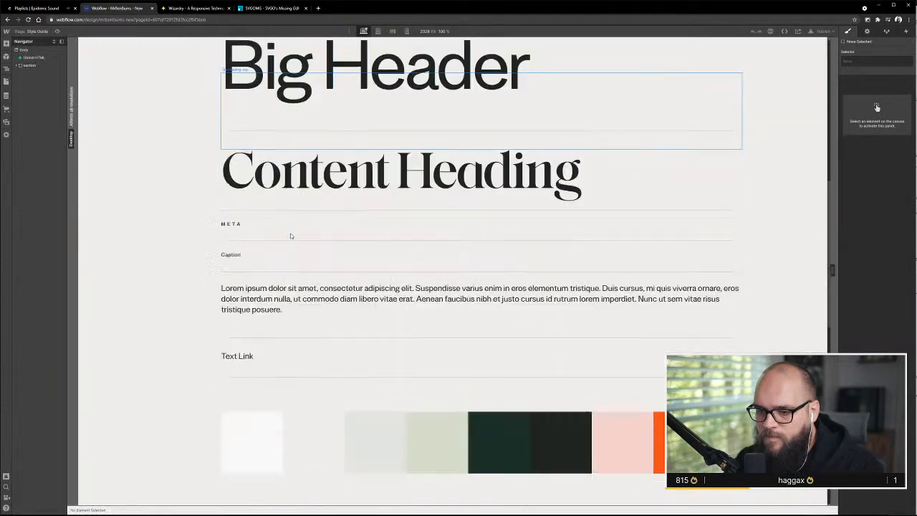
left_click(238, 196)
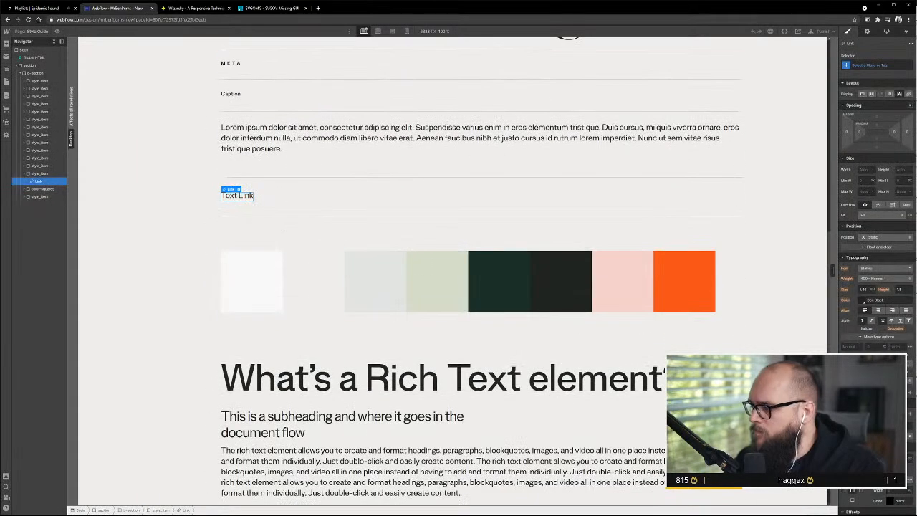
left_click(884, 71)
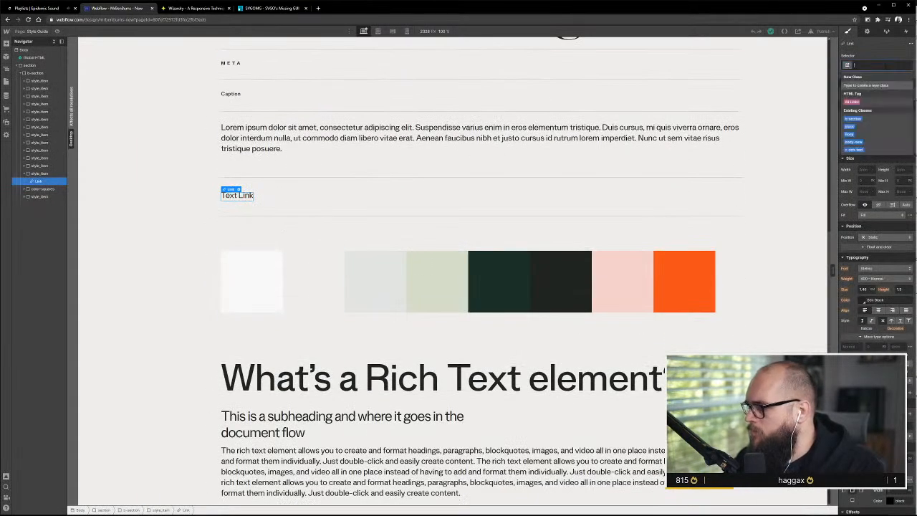
left_click(878, 85)
left_click(846, 290, "alt")
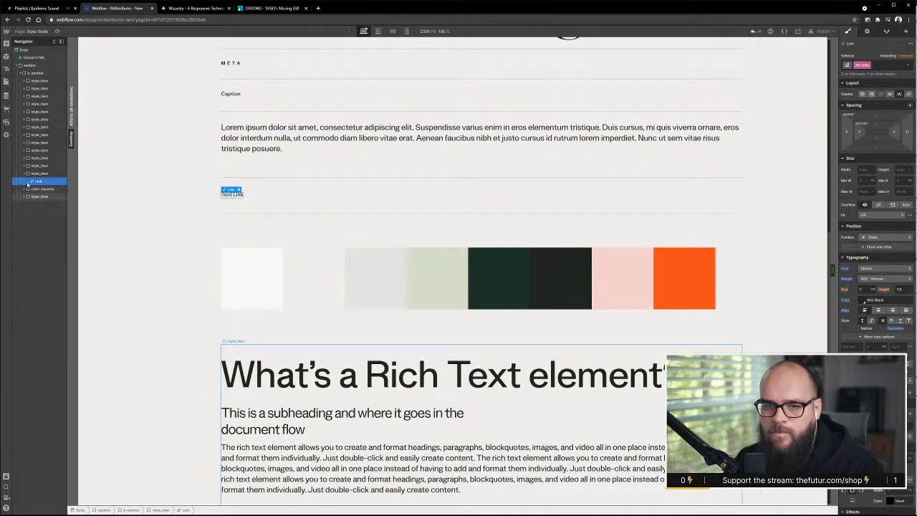
On the Now page, convert the first Hit List entry's hit-list-text-wrapper to a link block
left_click(6, 81)
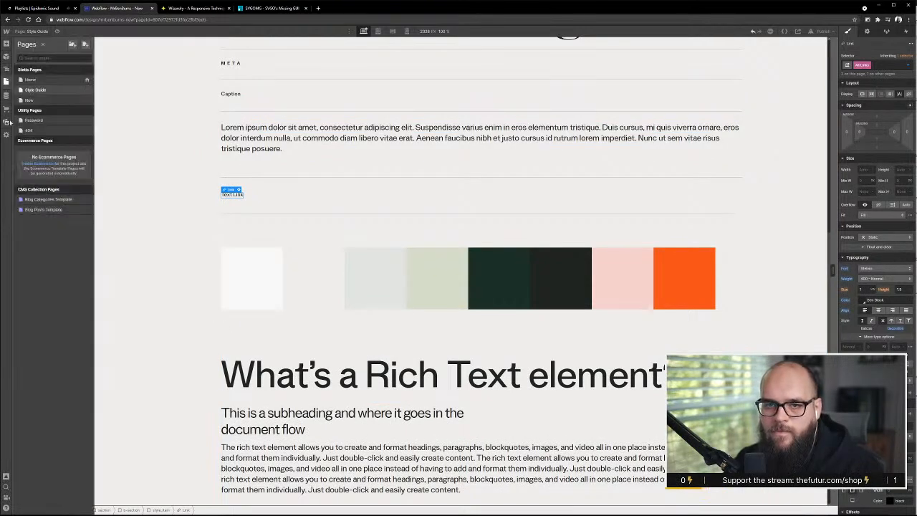
left_click(28, 100)
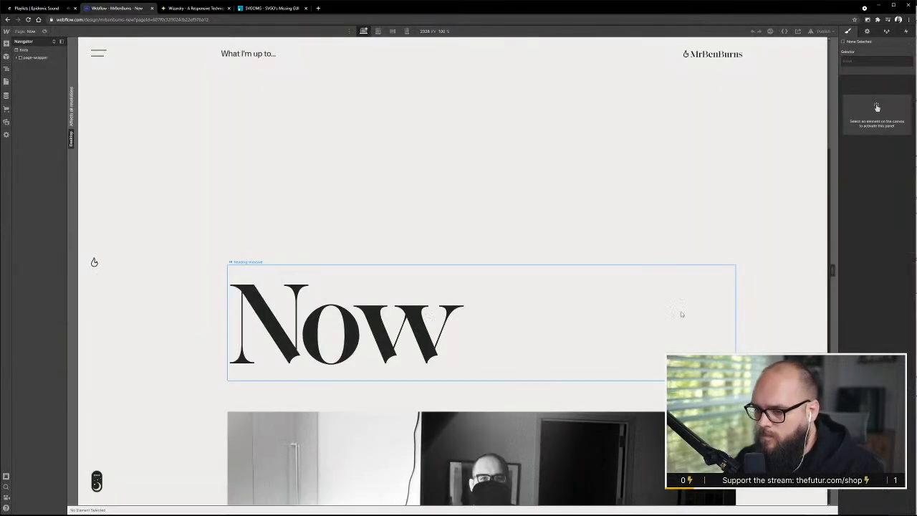
scroll(674, 315, "down", 15)
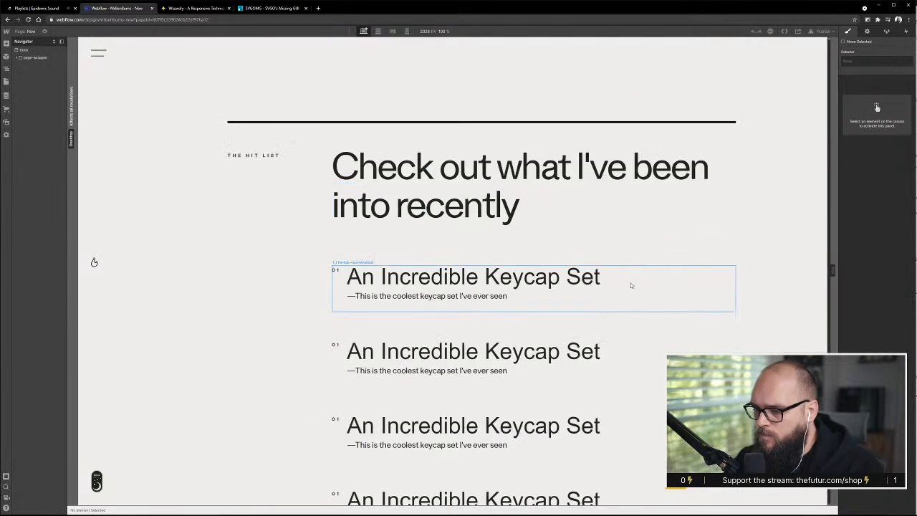
left_click(604, 308)
right_click(684, 294)
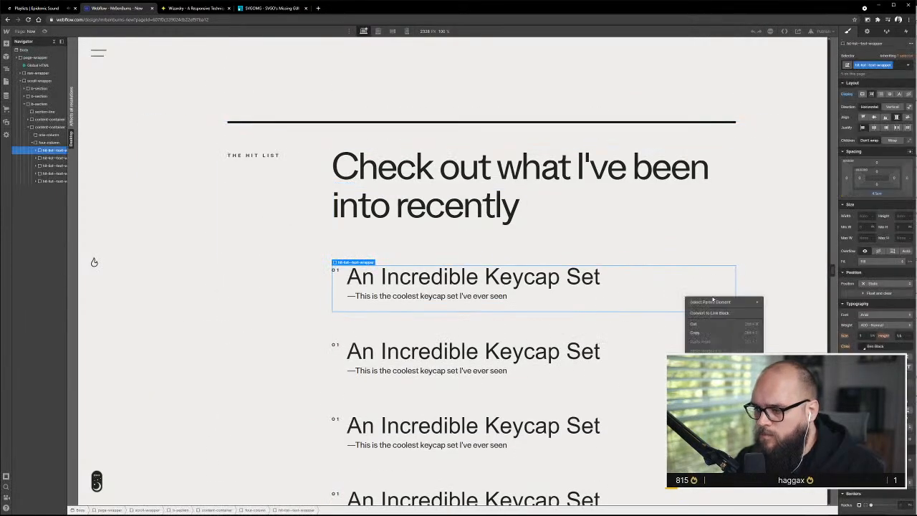
left_click(731, 315)
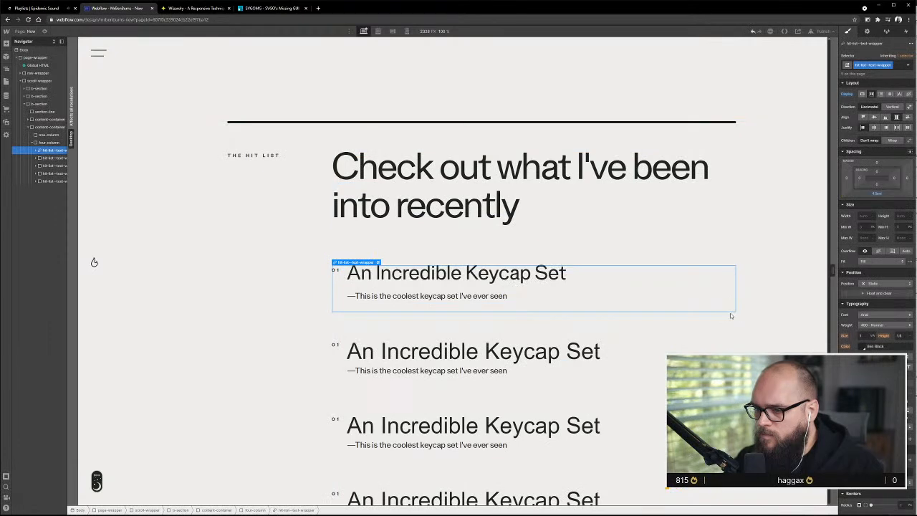
right_click(730, 311)
left_click(693, 288)
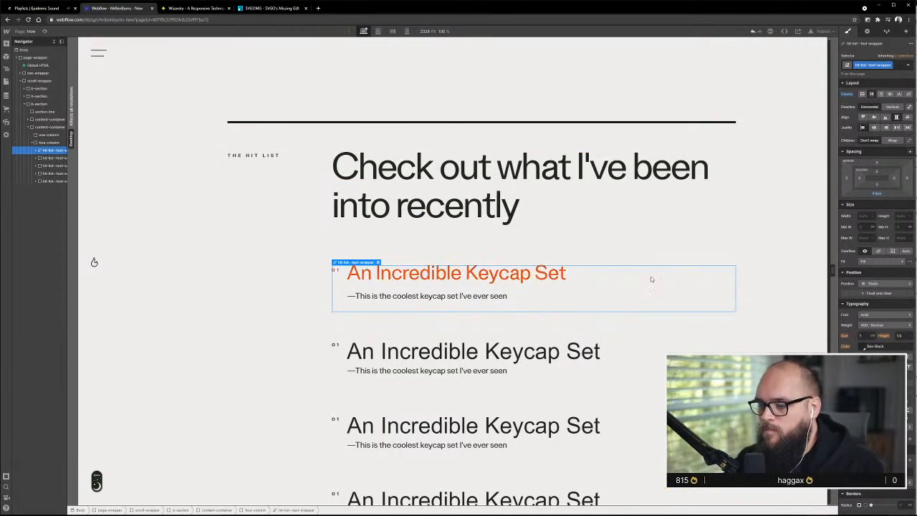
Compare the inherited typography of the first Hit List entry and its title with that of the second entry's wrapper
left_click(544, 278)
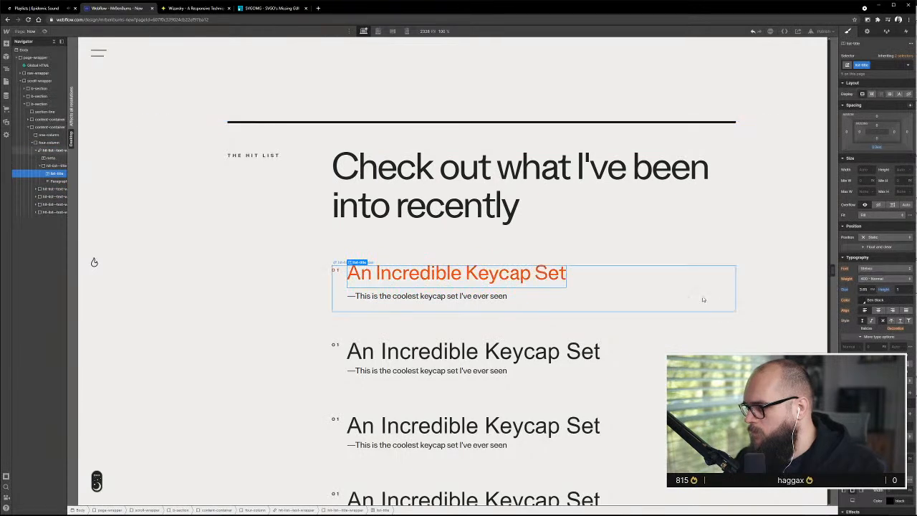
left_click(703, 300)
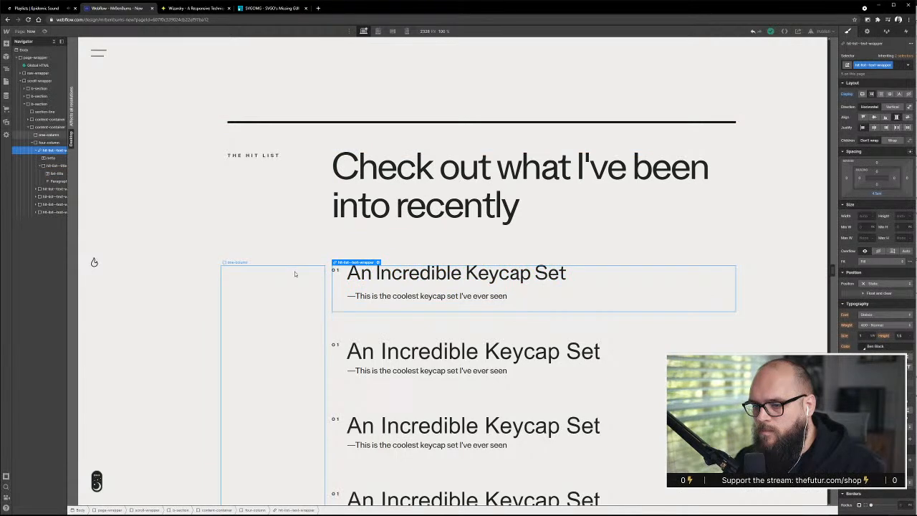
left_click(52, 189)
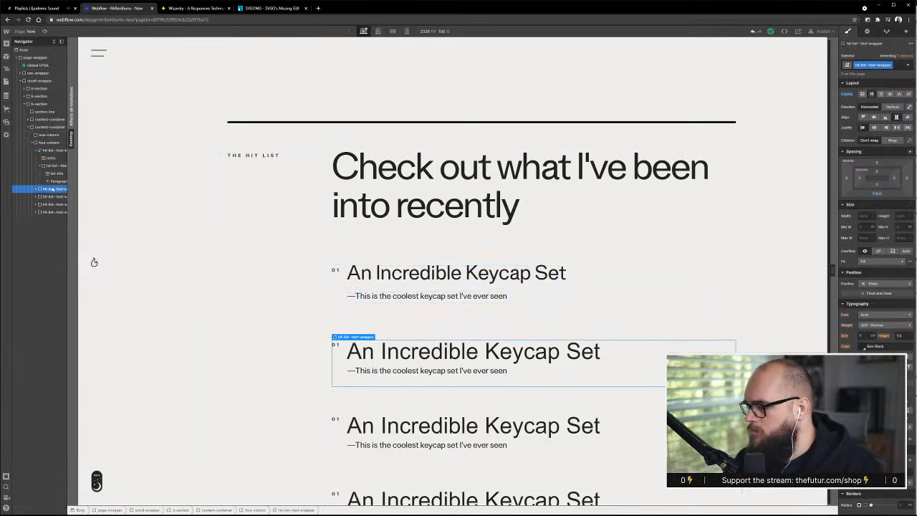
left_click(54, 150)
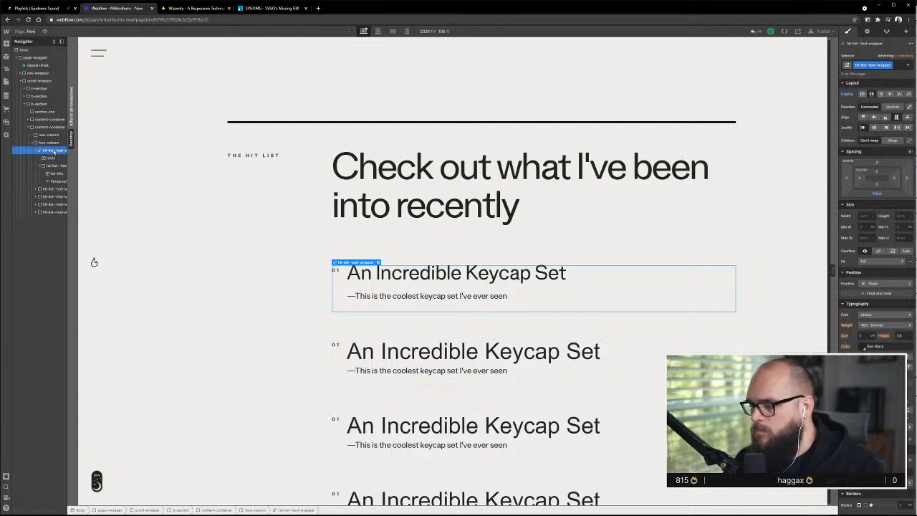
left_click(51, 189)
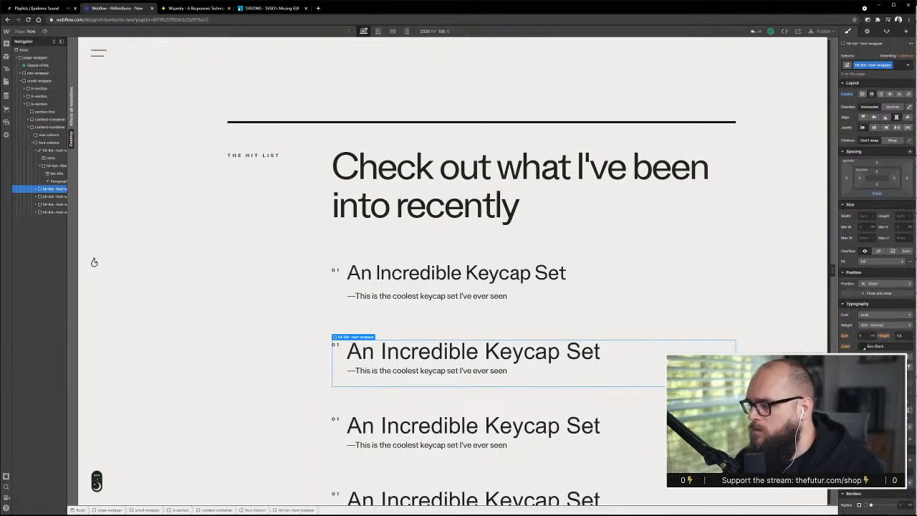
Apply the Body class to the page's Body element, setting its font to match the list titles and its weight to 400 - Normal
scroll(366, 206, "up", 15)
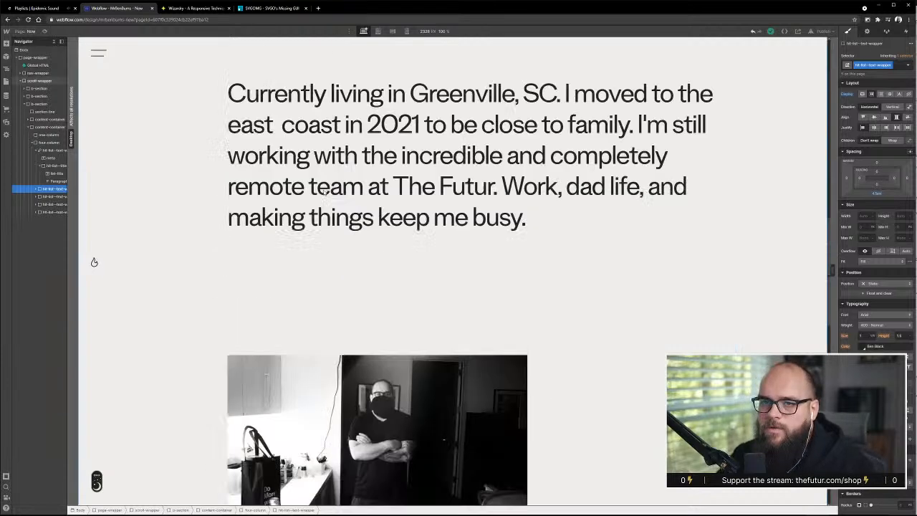
left_click(44, 50)
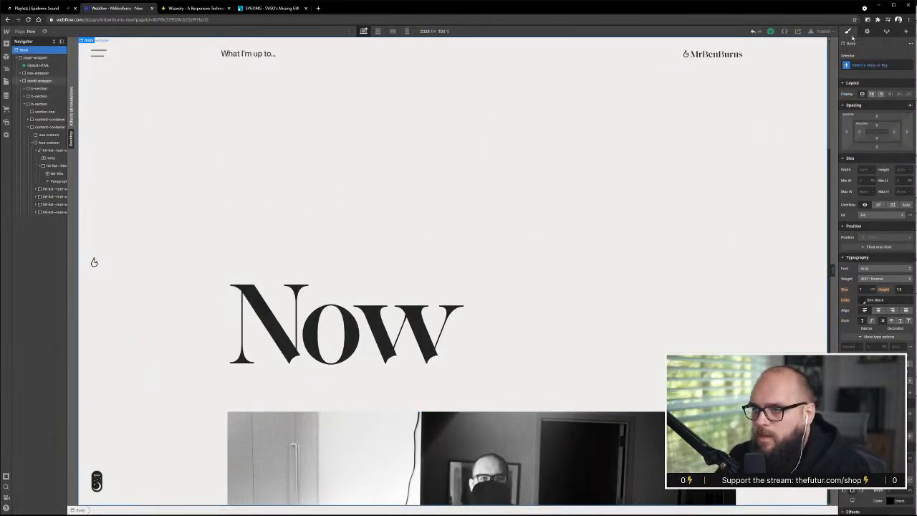
left_click(874, 64)
left_click(857, 134)
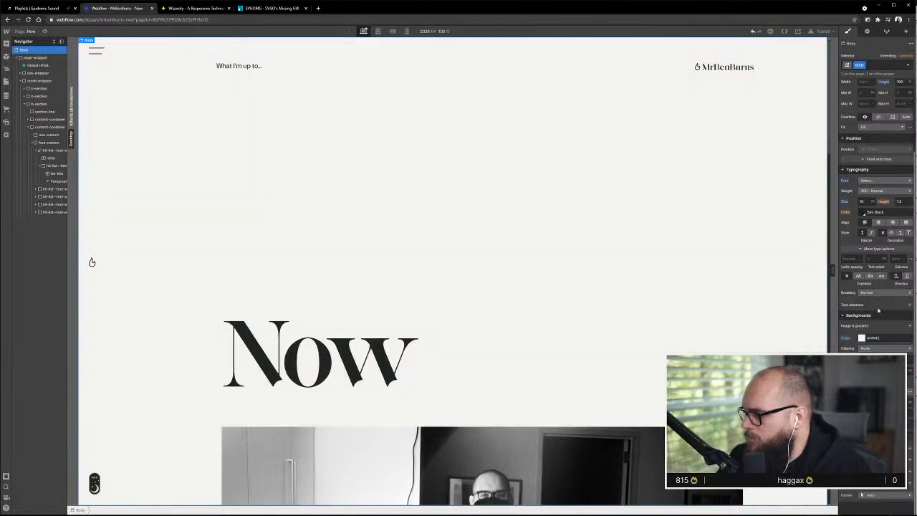
left_click(876, 182)
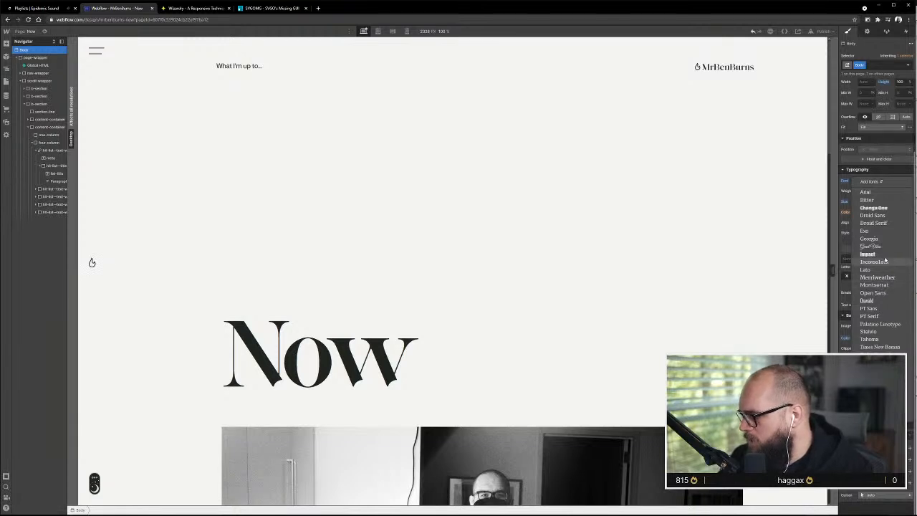
left_click(872, 332)
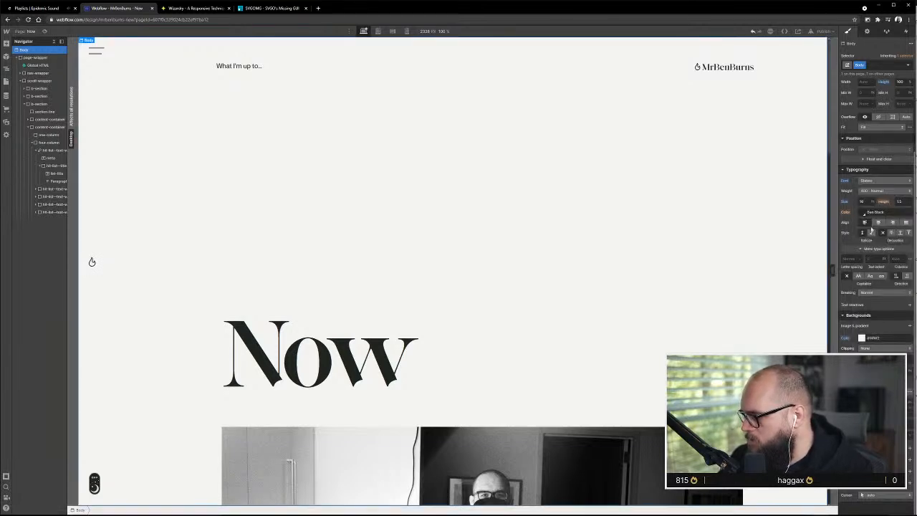
left_click(869, 192)
left_click(870, 191)
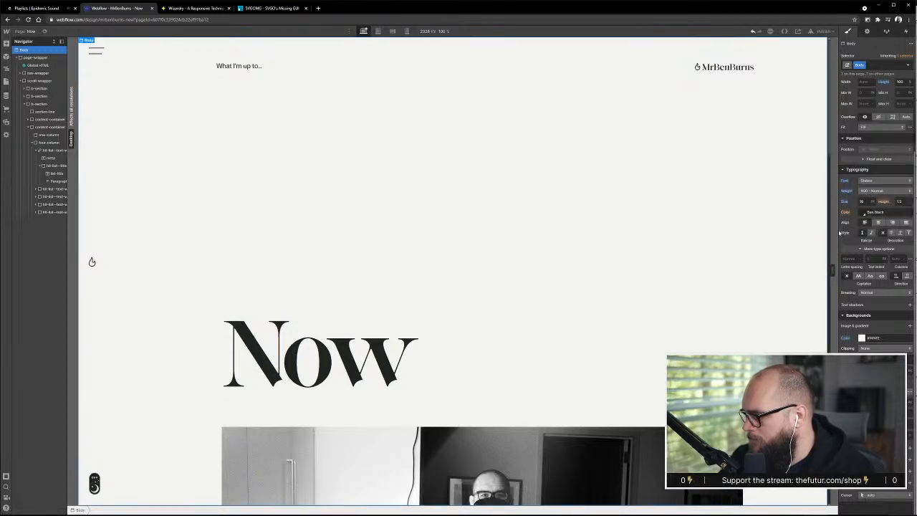
scroll(649, 331, "down", 6)
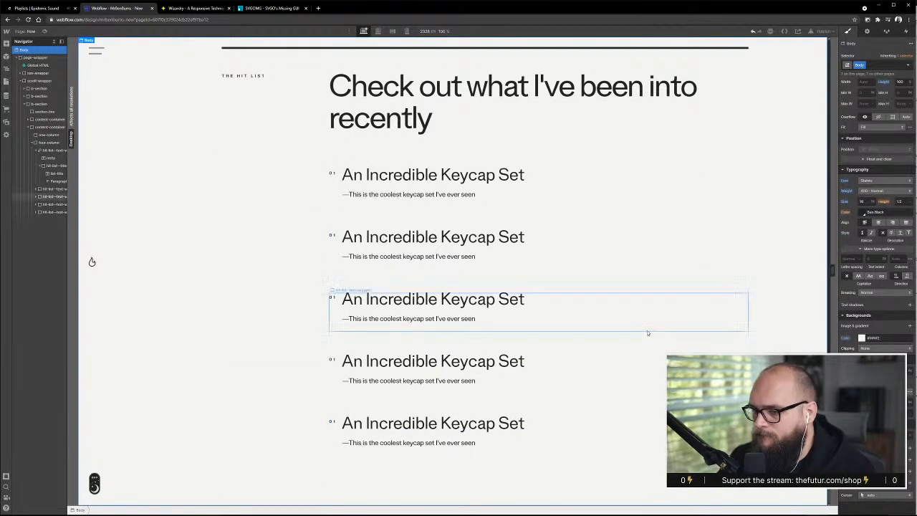
scroll(513, 268, "up", 5)
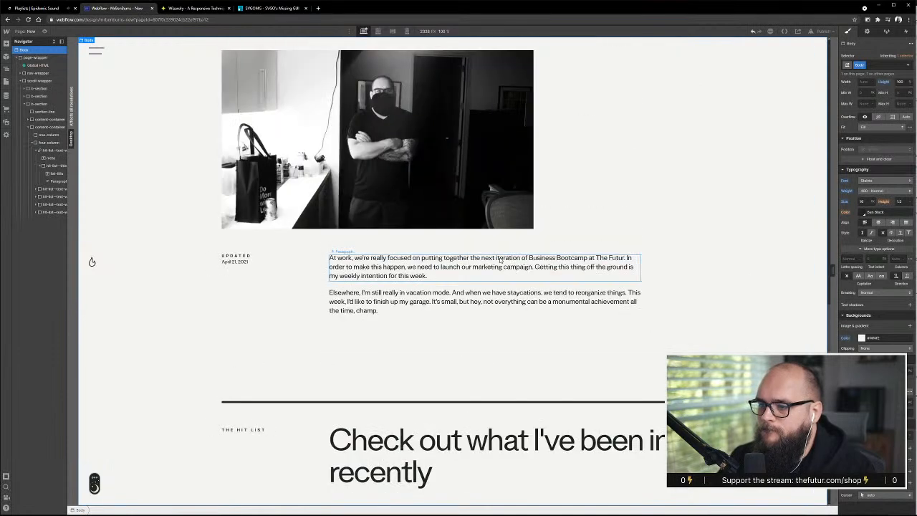
Replace "into" with "interested in" in the Hit List heading so it reads "Check out what I've been interested in recently"
left_click(702, 334)
scroll(702, 334, "down", 4)
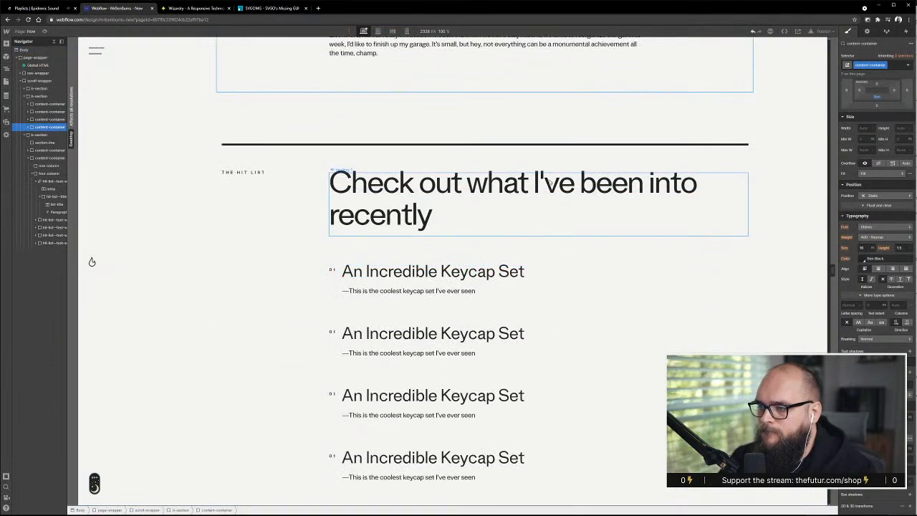
left_click(661, 185)
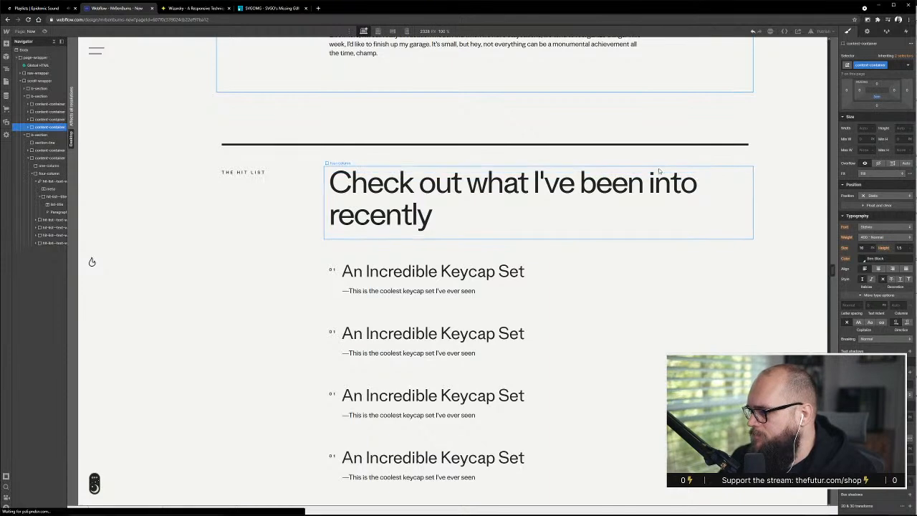
double_click(660, 185)
double_click(660, 184)
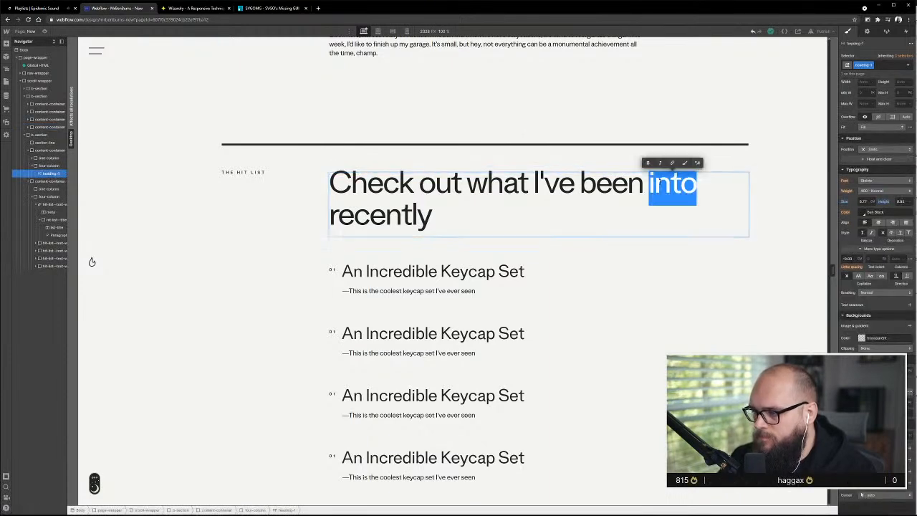
type("interested in")
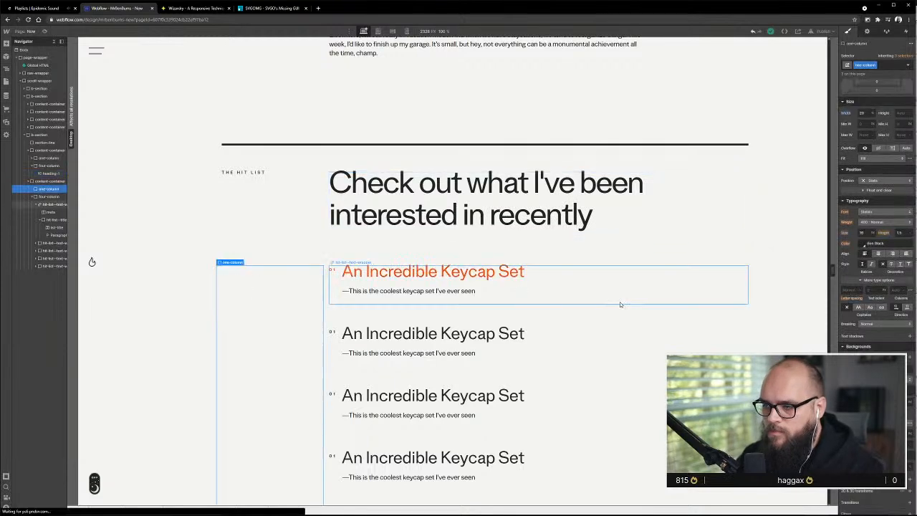
Examine the typography of the first Hit List entry's link block, title and description paragraph
left_click(623, 303)
scroll(623, 316, "down", 2)
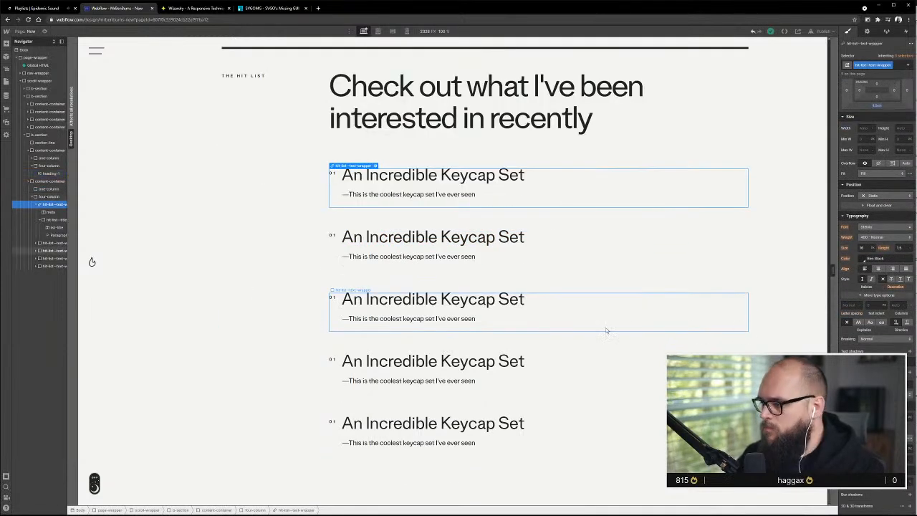
scroll(682, 337, "up", 4)
scroll(666, 338, "down", 4)
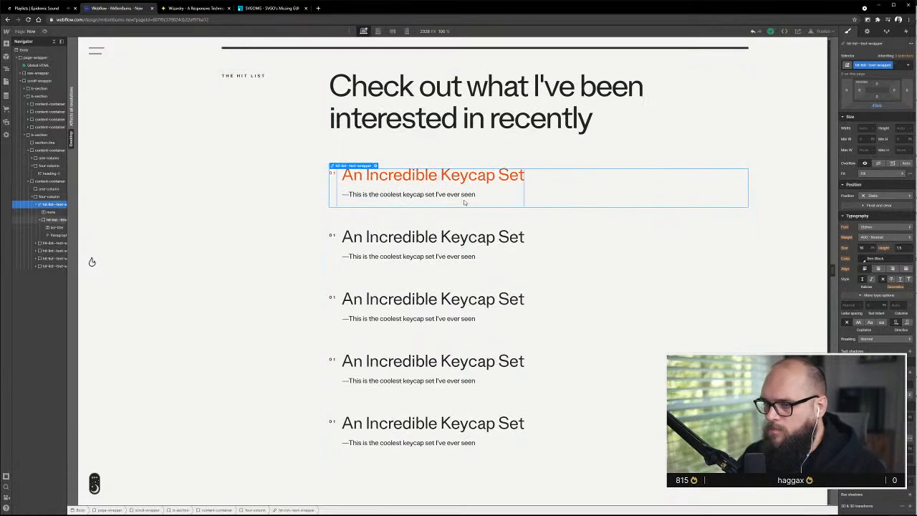
left_click(502, 175)
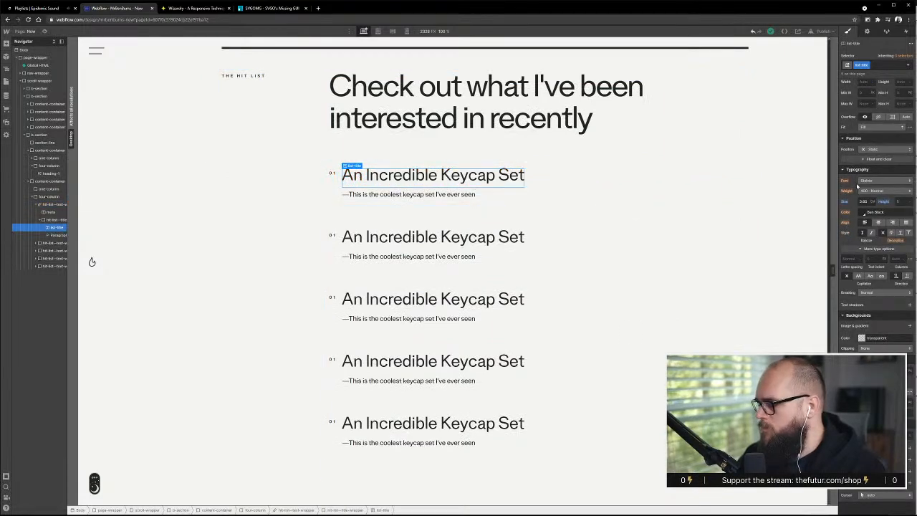
left_click(431, 198)
scroll(450, 203, "up", 10)
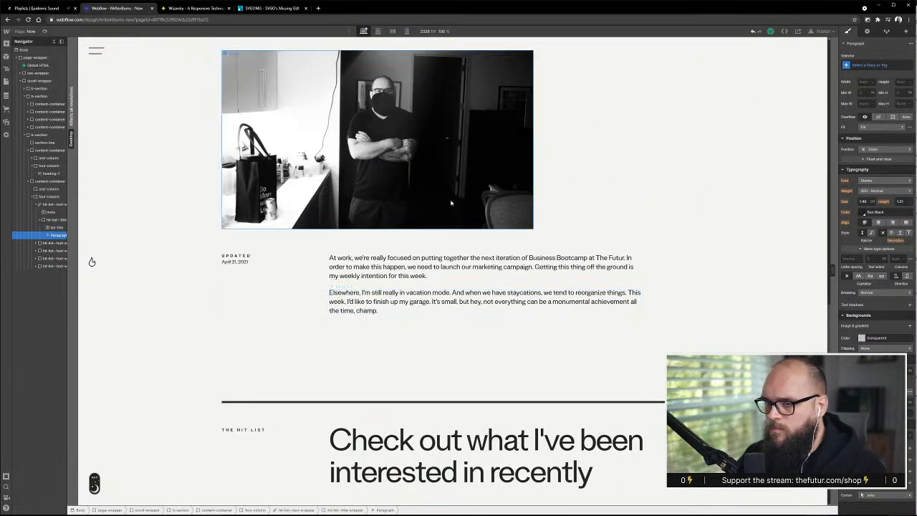
Remove the top padding from the top-header-wrapper in the page's header section
scroll(451, 203, "up", 10)
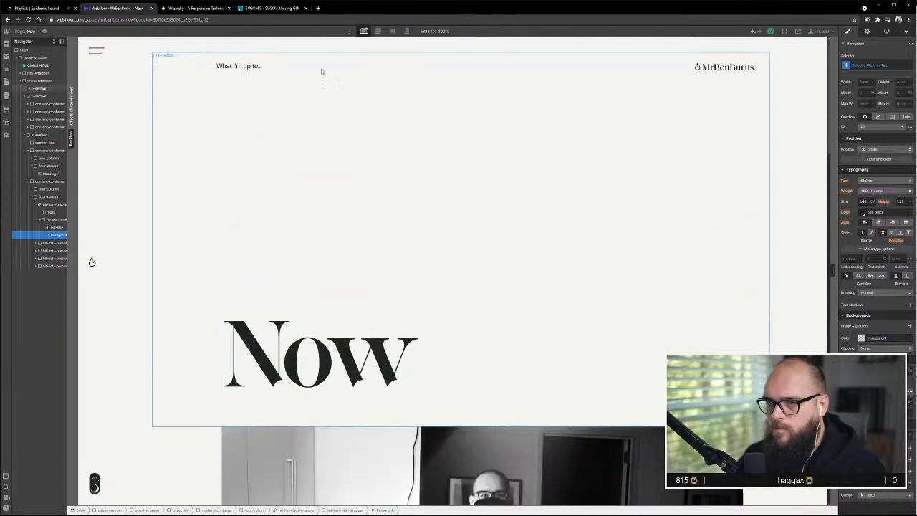
left_click(246, 62)
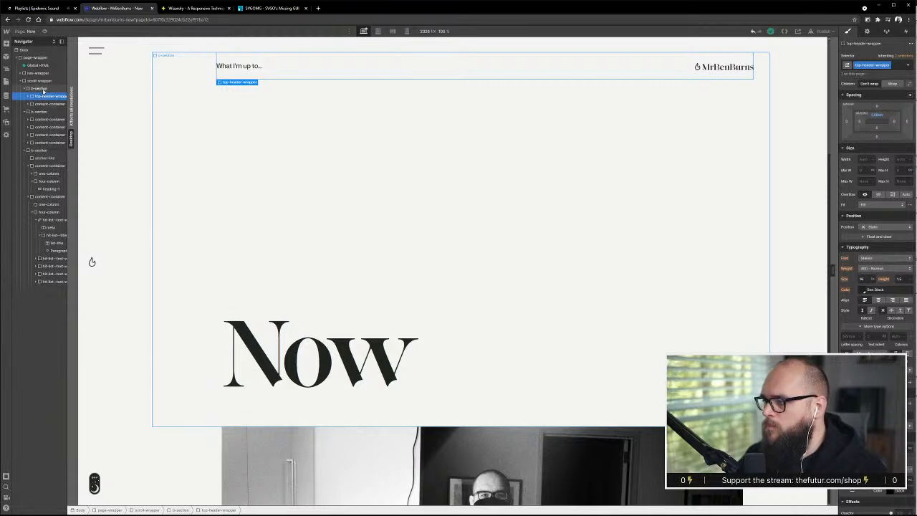
scroll(383, 212, "down", 6)
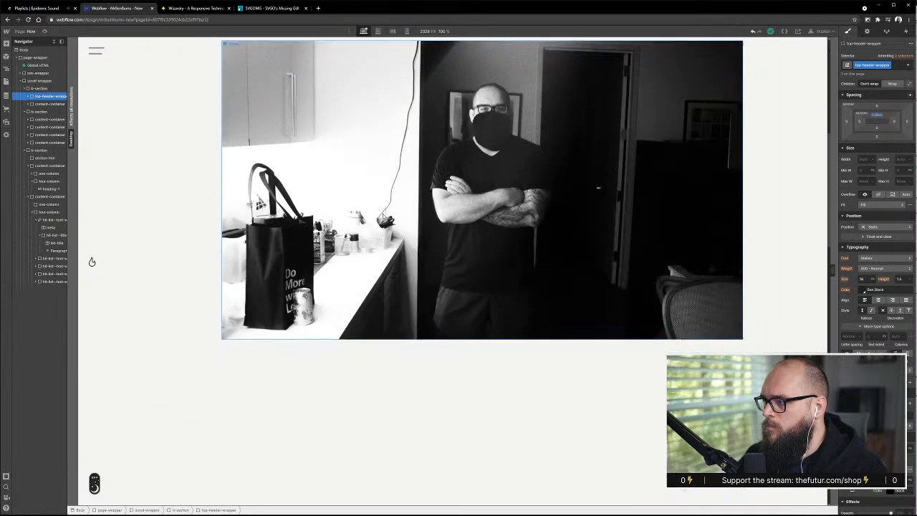
scroll(584, 180, "up", 3)
scroll(584, 180, "up", 3)
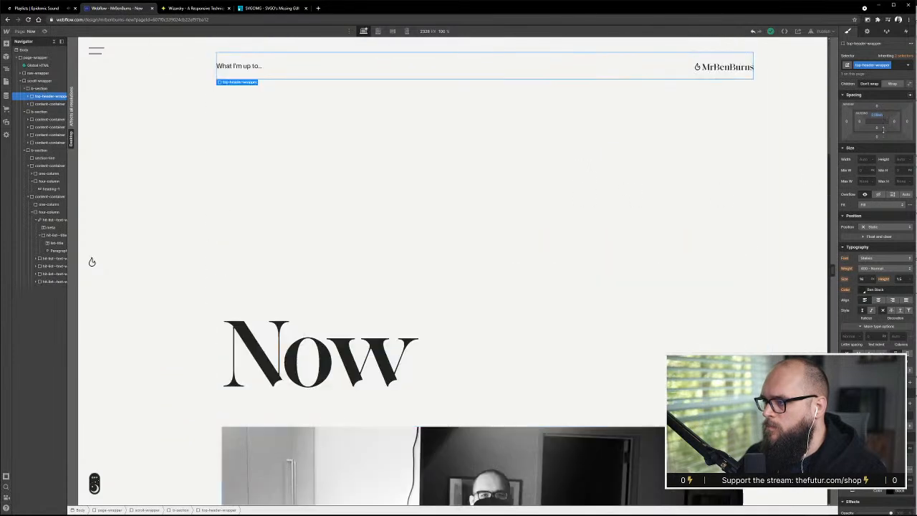
left_click_drag(880, 116, 880, 132)
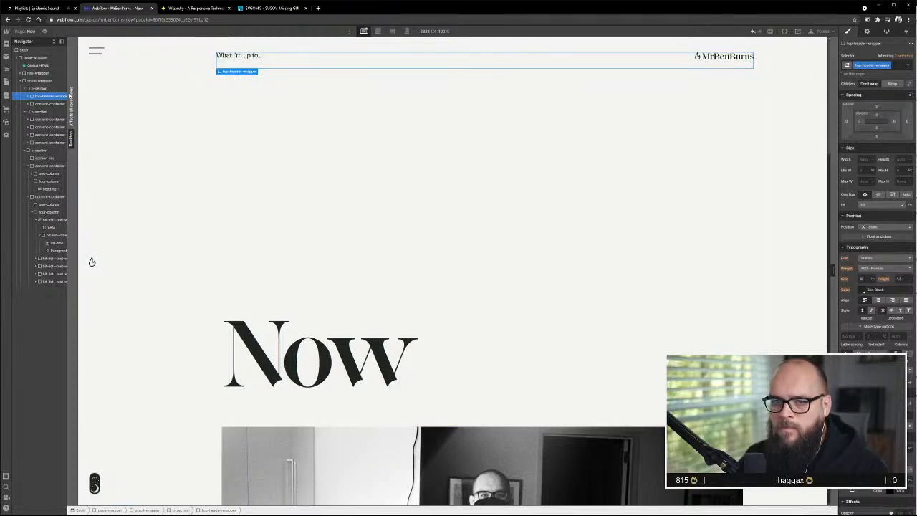
Examine the styles of the header b-section, scroll-wrapper, page-wrapper and Body element for the source of the header spacing
left_click(52, 89)
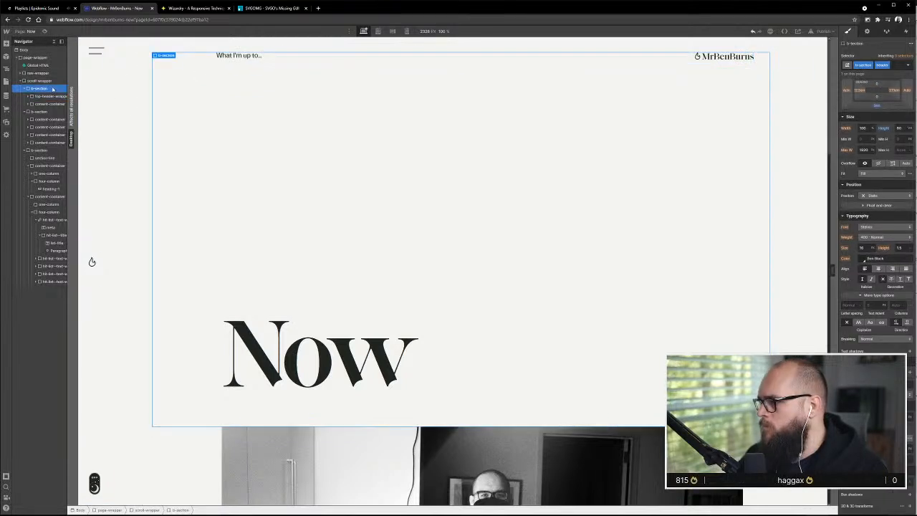
scroll(885, 161, "up", 2)
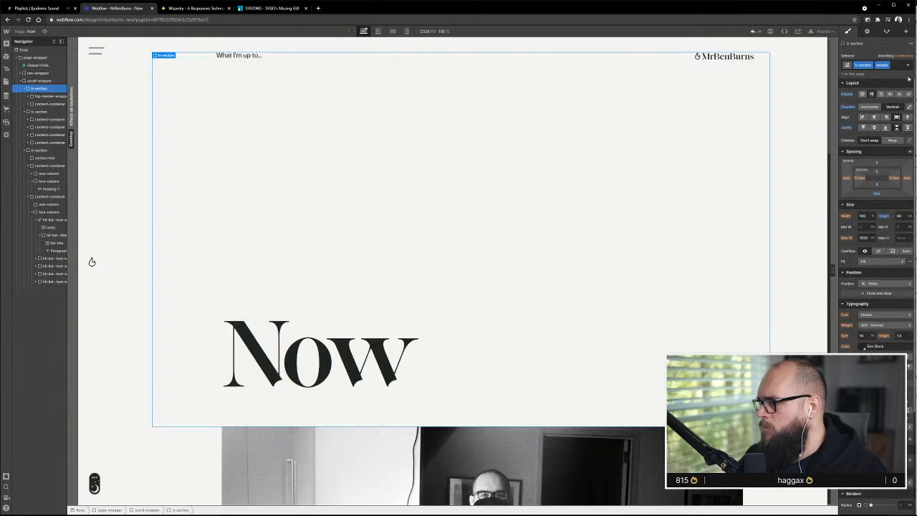
left_click(43, 80)
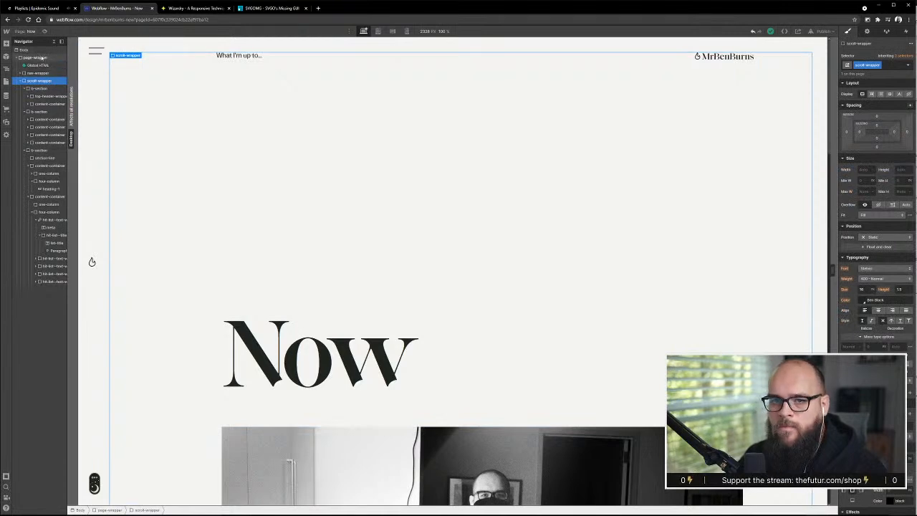
left_click(43, 57)
left_click(40, 49)
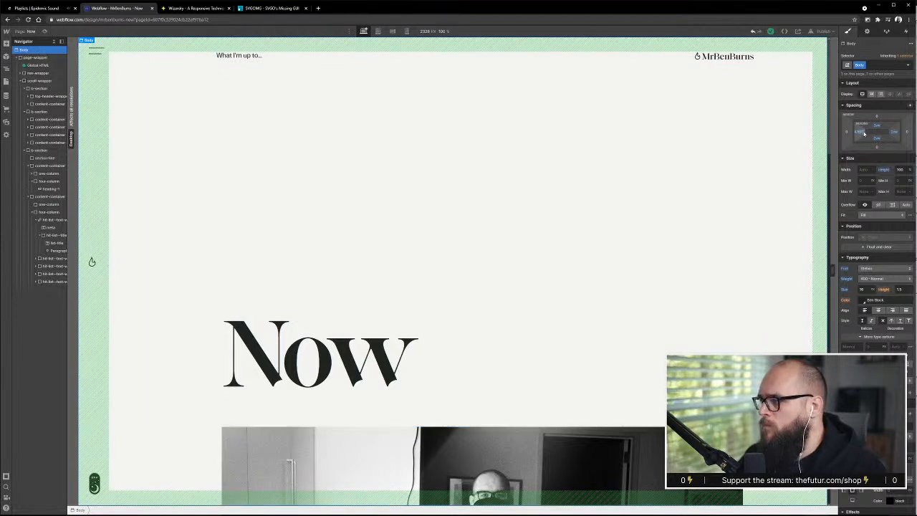
Try to replace the Body class on the Body element with the Body (All Pages) tag
left_click(874, 66)
key("BackSpace")
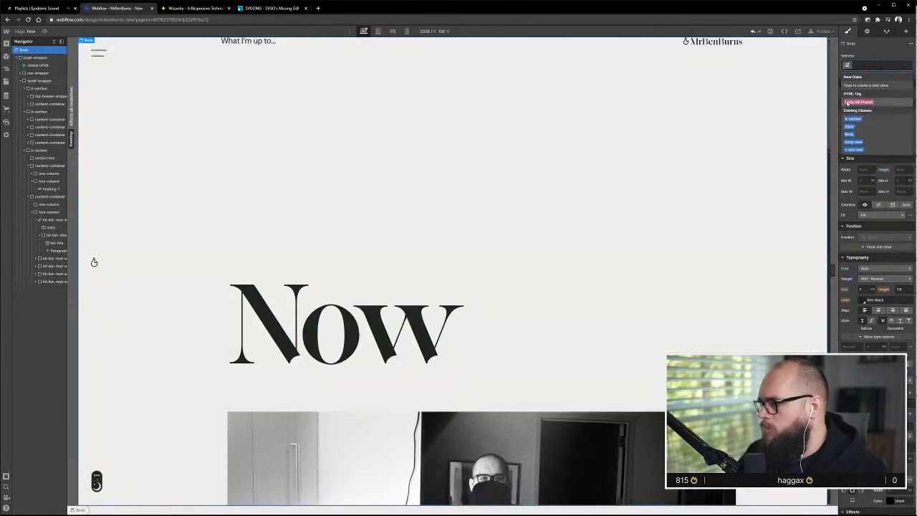
left_click(857, 102)
left_click(754, 148)
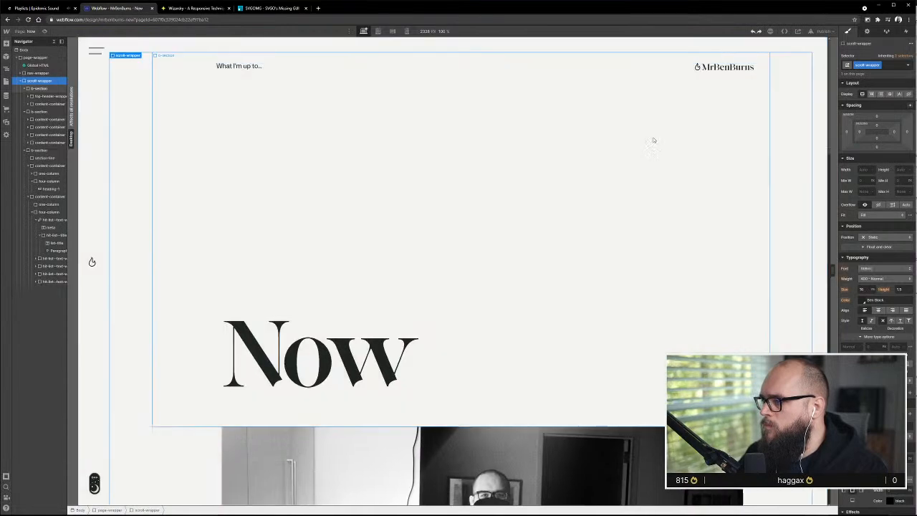
Target the Body (All Pages) tag on the Body element and set its font to match the Hit List titles
scroll(653, 148, "down", 10)
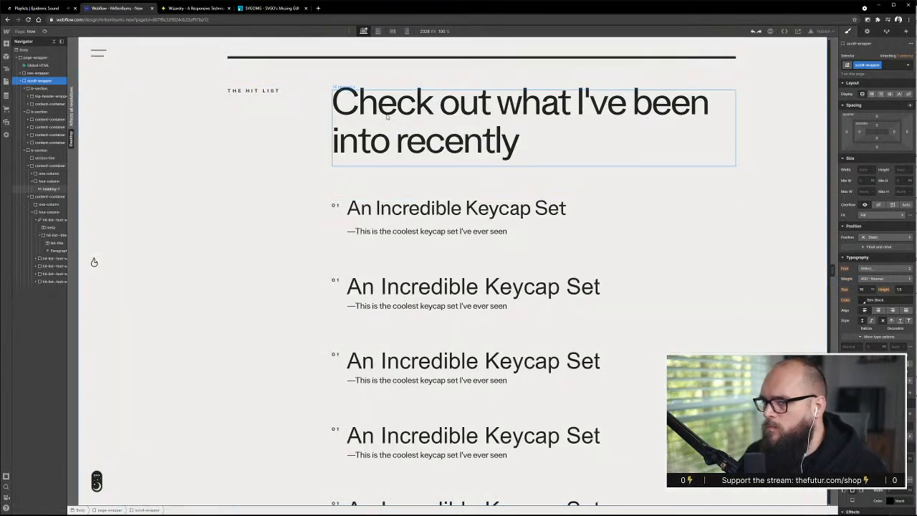
scroll(387, 117, "up", 10)
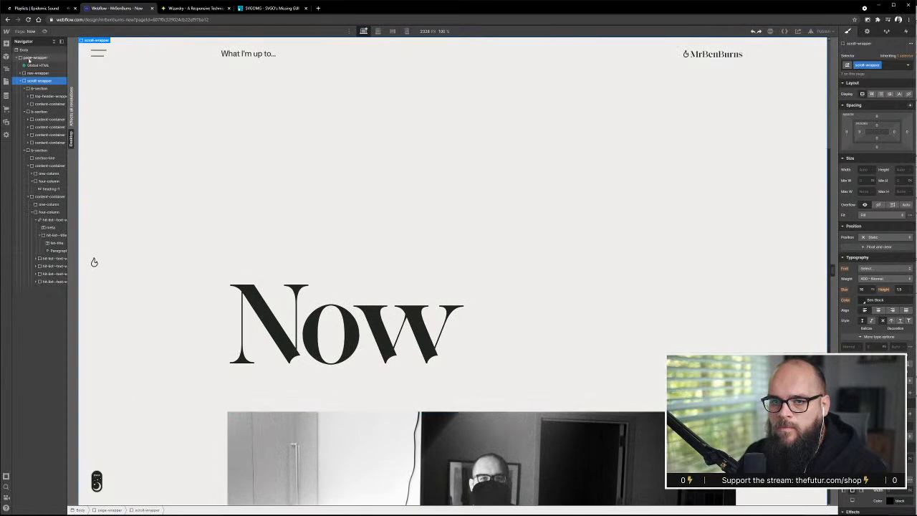
left_click(25, 49)
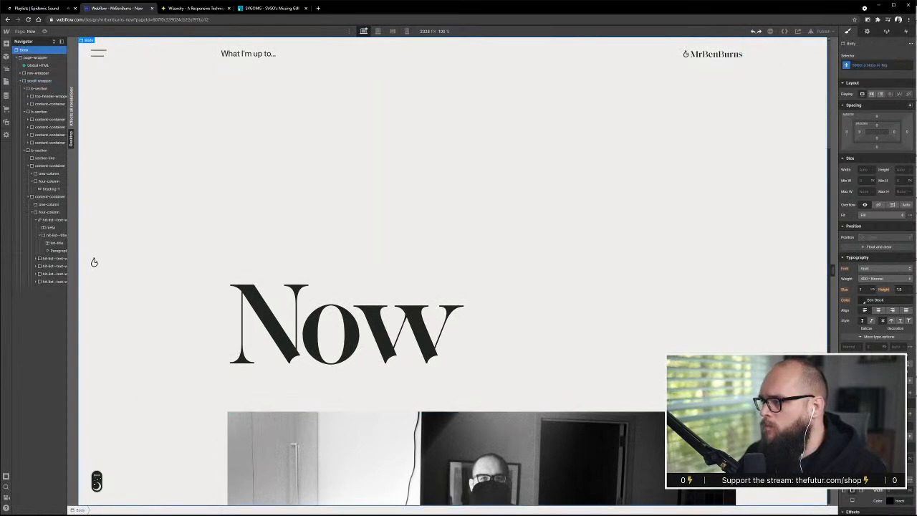
left_click(871, 64)
left_click(869, 101)
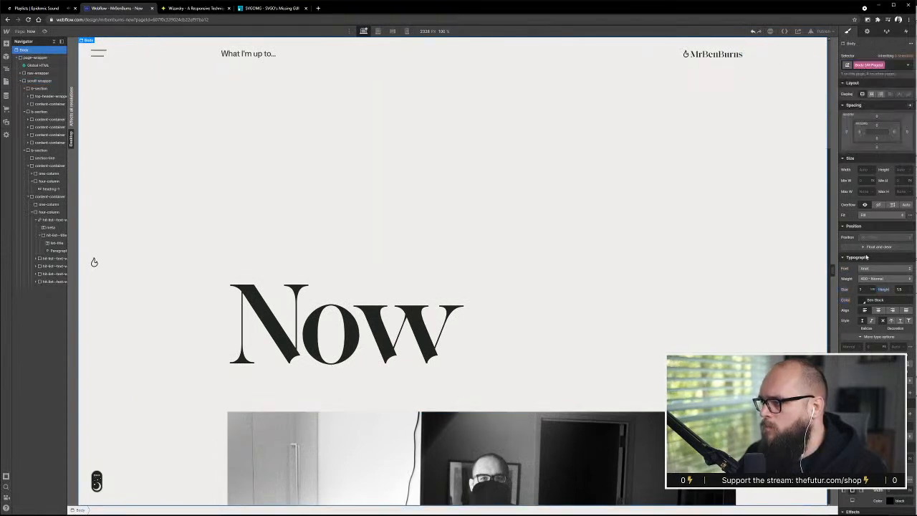
left_click(885, 268)
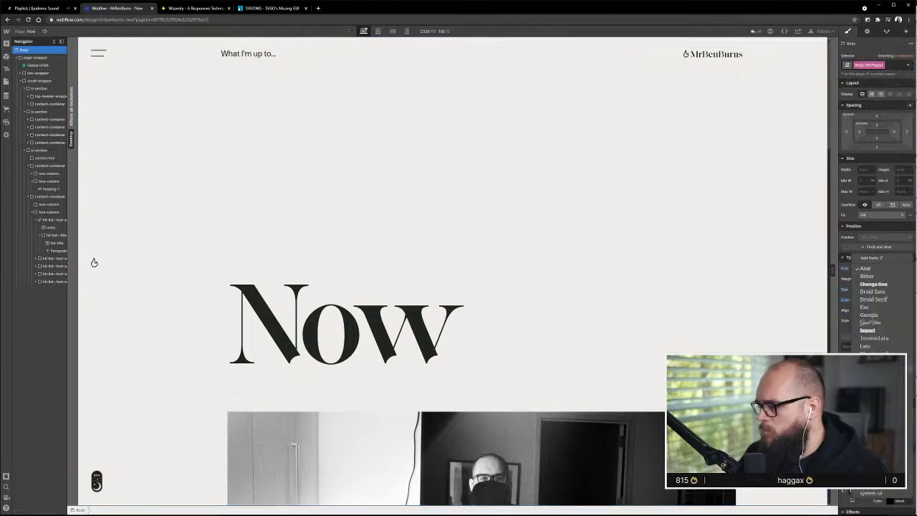
left_click(876, 275)
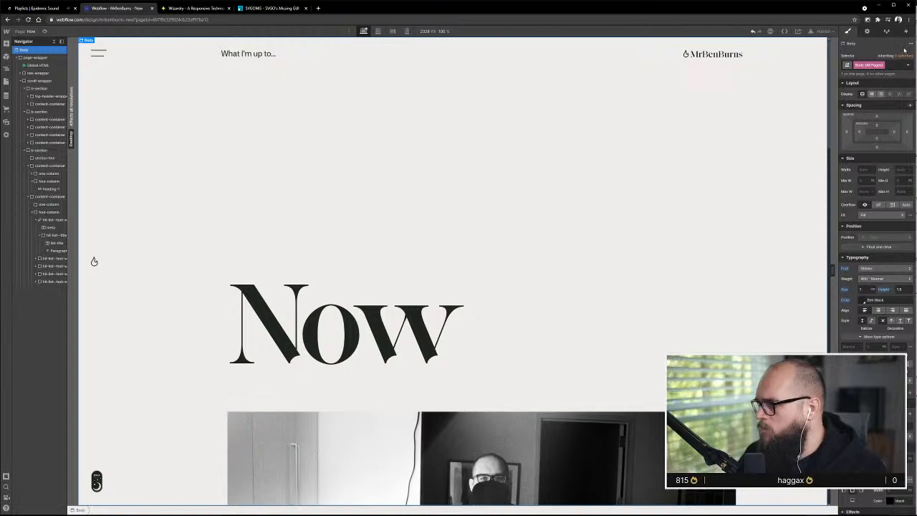
Replace "into" with "interested in" in the Hit List heading, keeping a space before "recently"
left_click(414, 146)
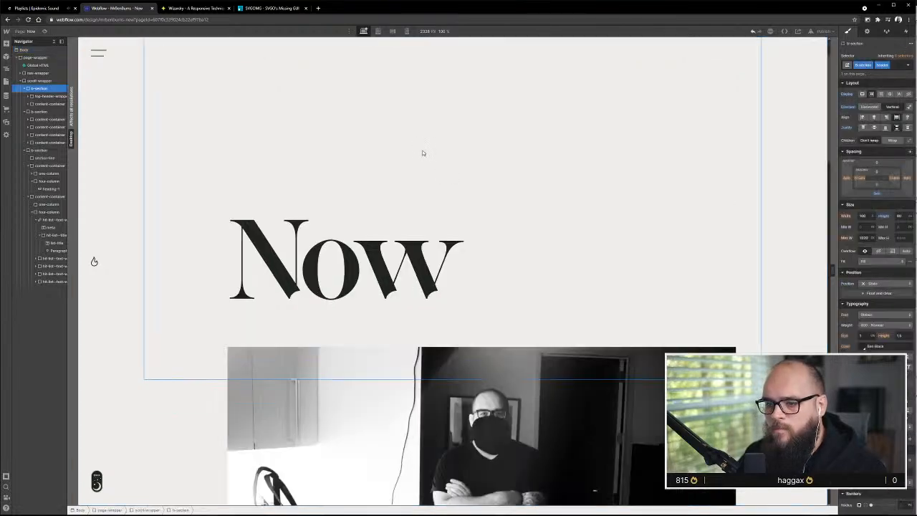
scroll(419, 151, "down", 10)
scroll(422, 154, "up", 4)
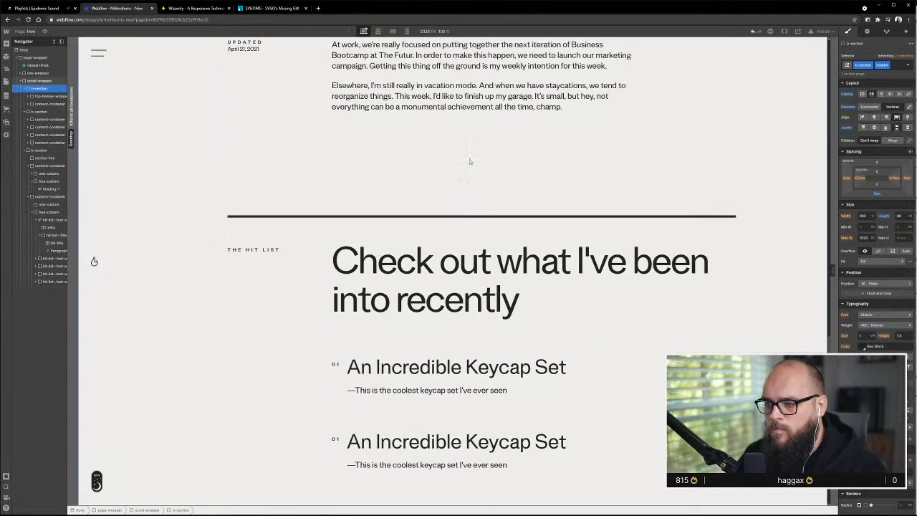
left_click(374, 303)
double_click(374, 302)
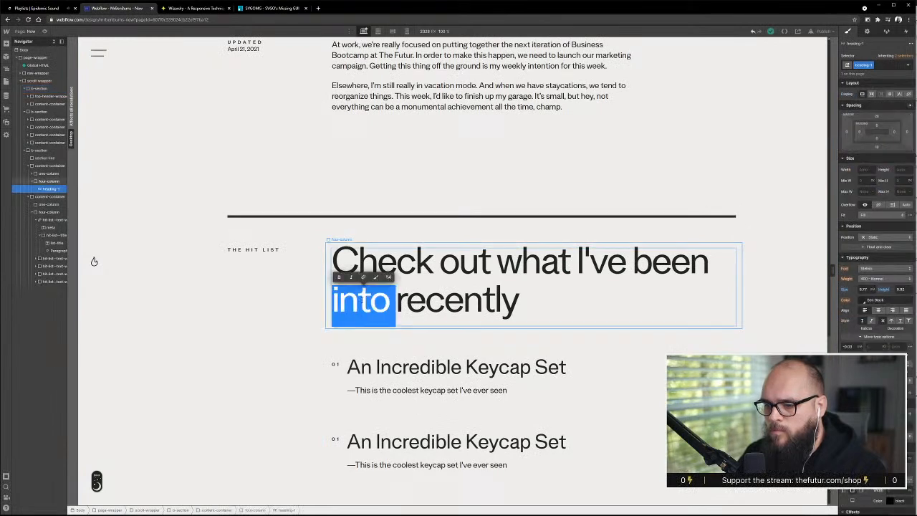
type("interested in")
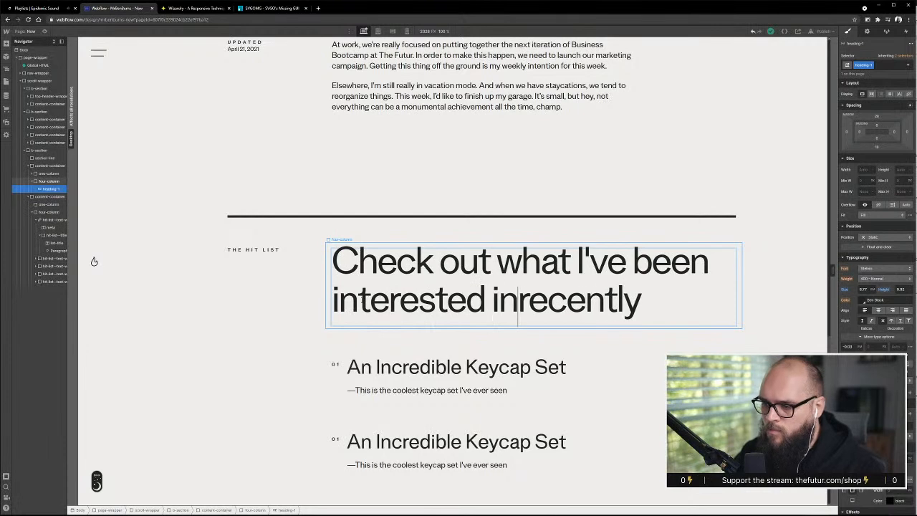
key("shift+Return")
key("BackSpace")
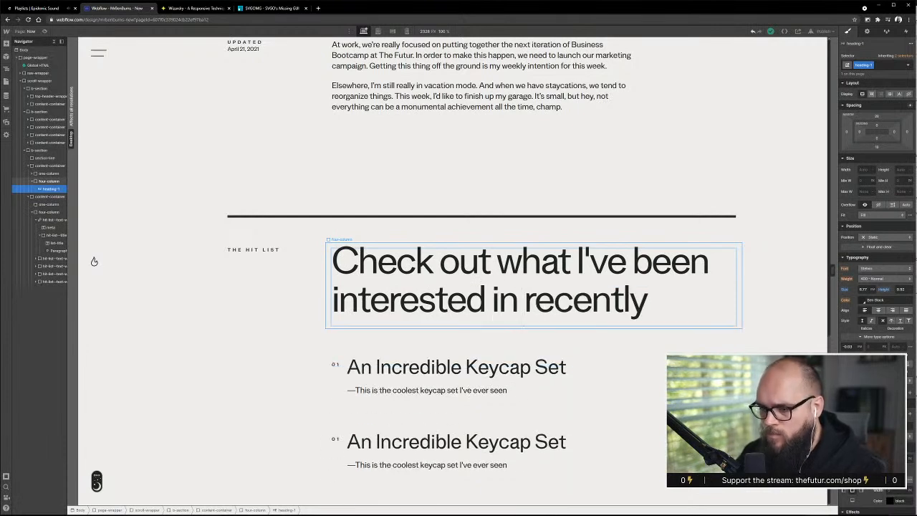
Review the Hit List heading and entries for consistent fonts and spacing across the titles and descriptions
left_click(435, 364)
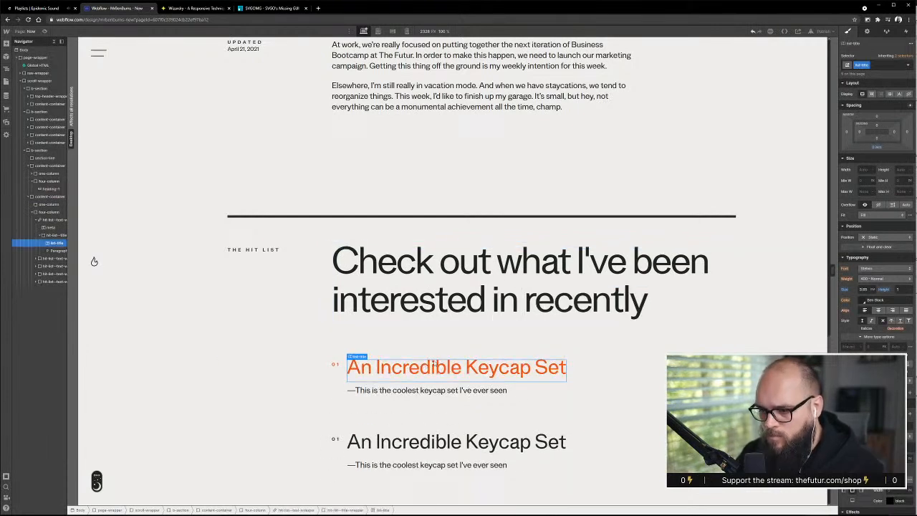
left_click(640, 391)
scroll(251, 421, "down", 3)
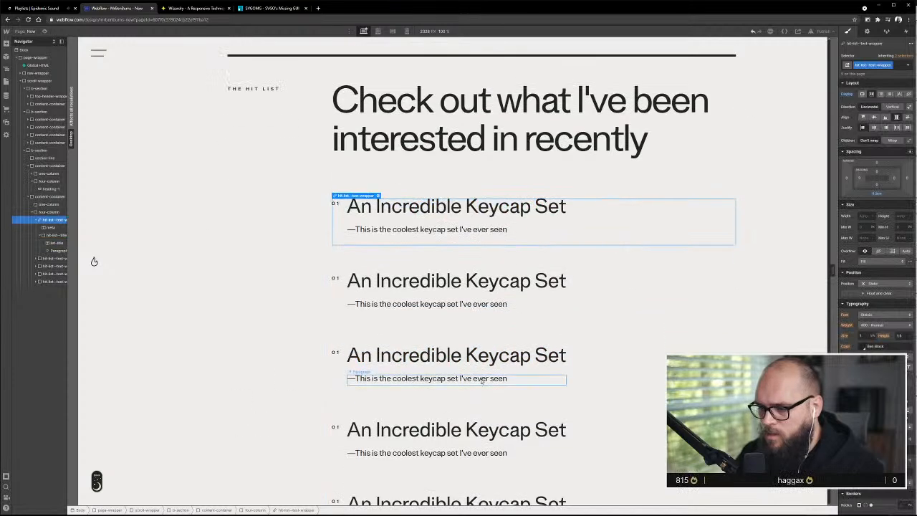
scroll(481, 381, "up", 1)
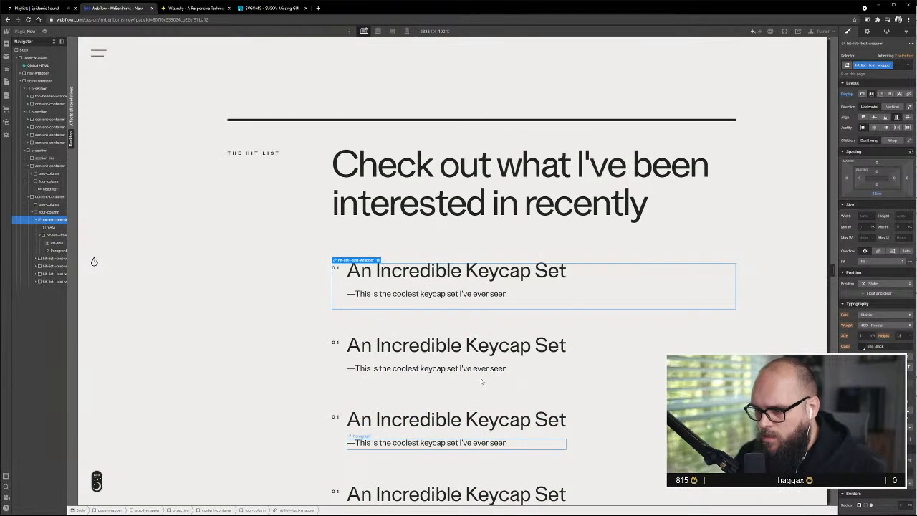
scroll(481, 380, "up", 3)
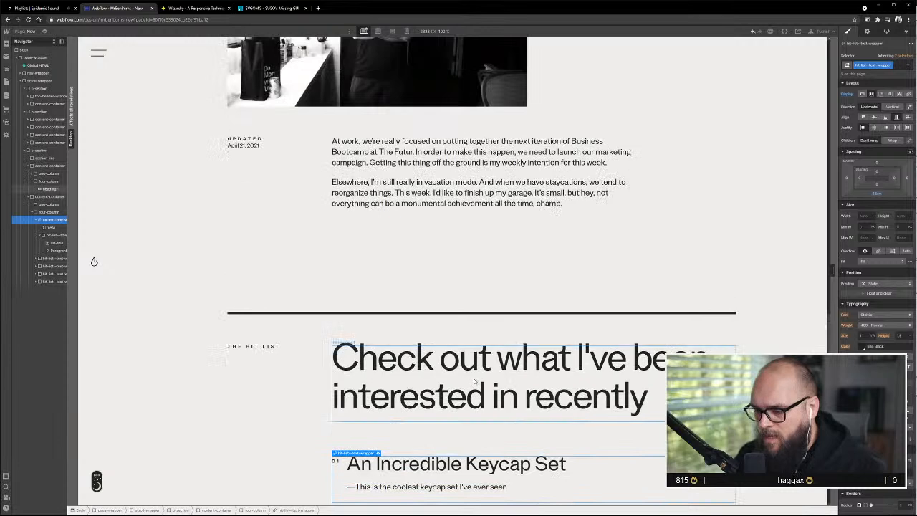
scroll(473, 387, "down", 2)
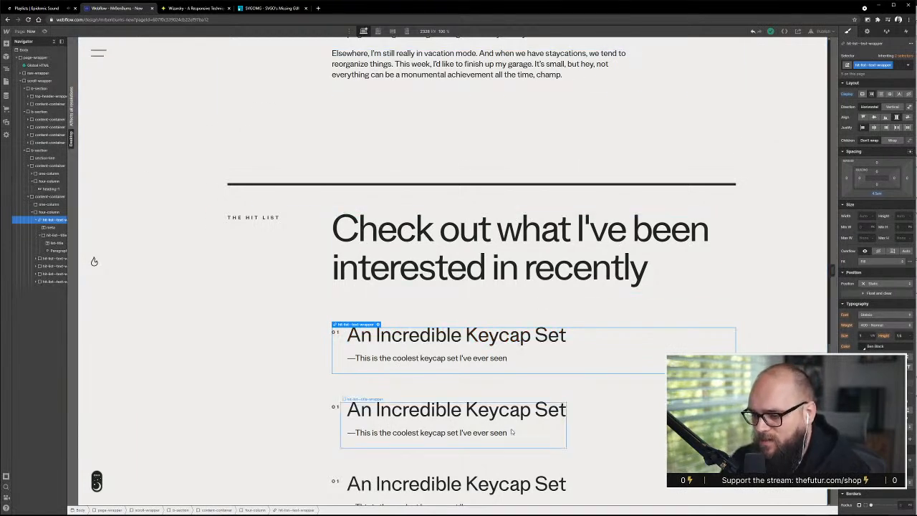
scroll(401, 231, "down", 1)
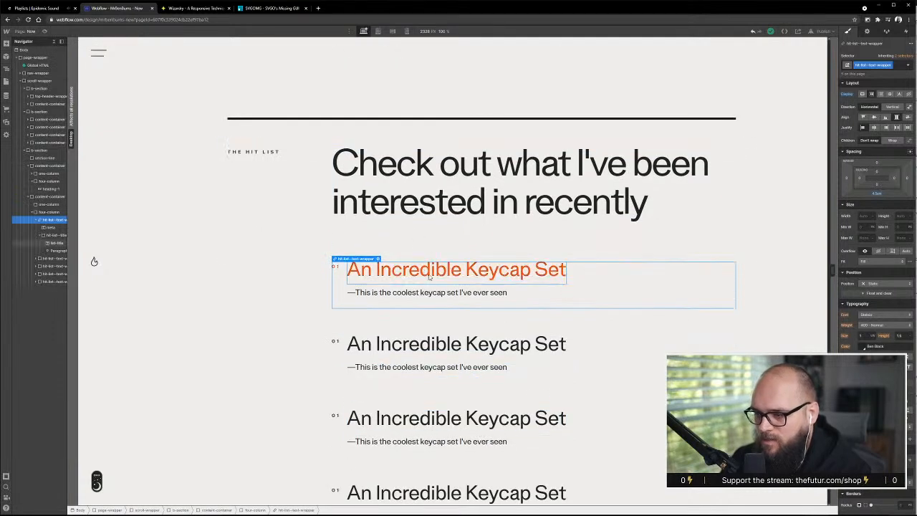
scroll(430, 277, "down", 2)
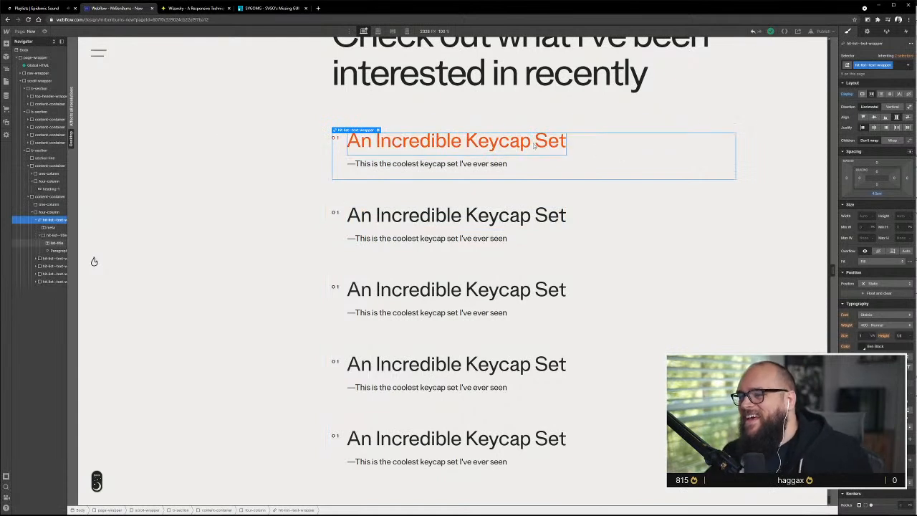
scroll(532, 208, "down", 1)
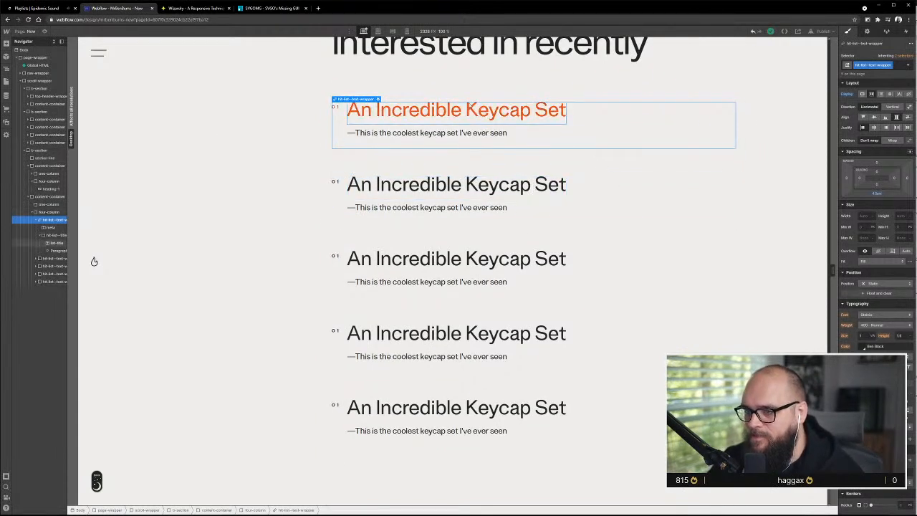
scroll(596, 188, "up", 5)
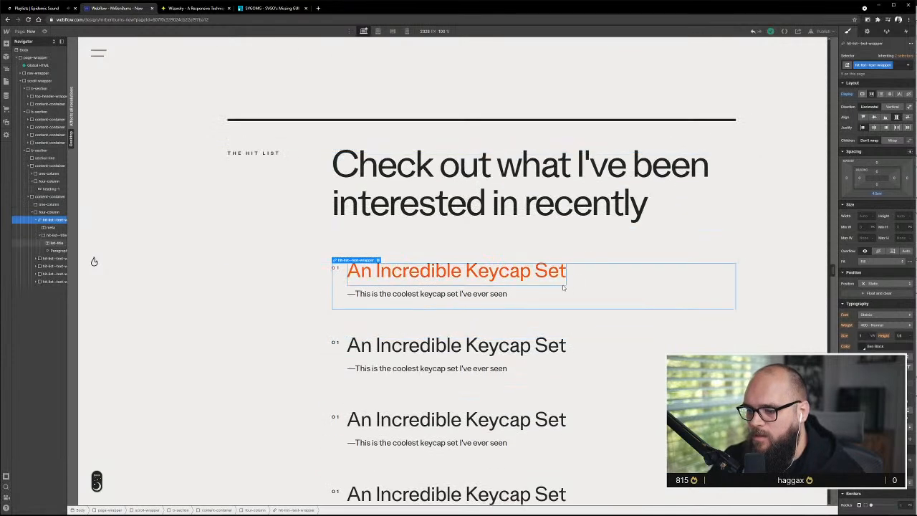
Compare the first Hit List title with the Personal Website - Refinement mockup in Adobe XD and return to Webflow
left_click(558, 280)
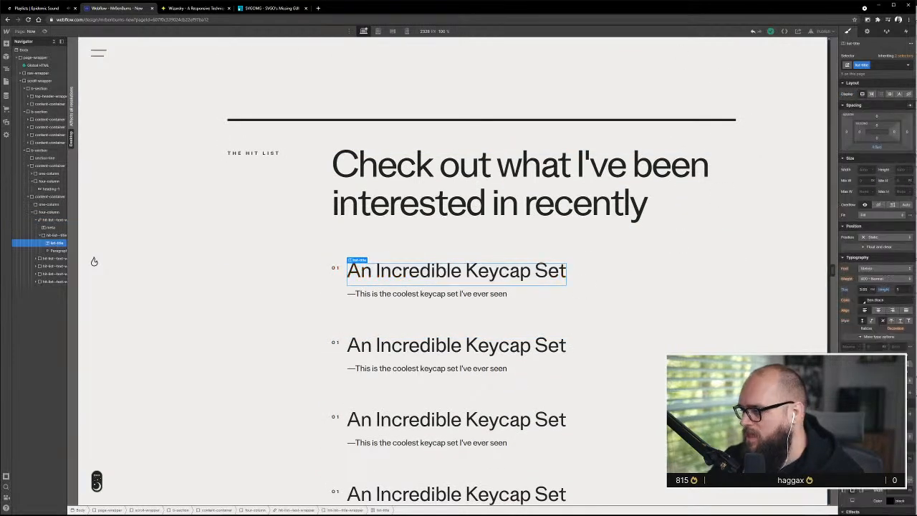
key("alt+Tab")
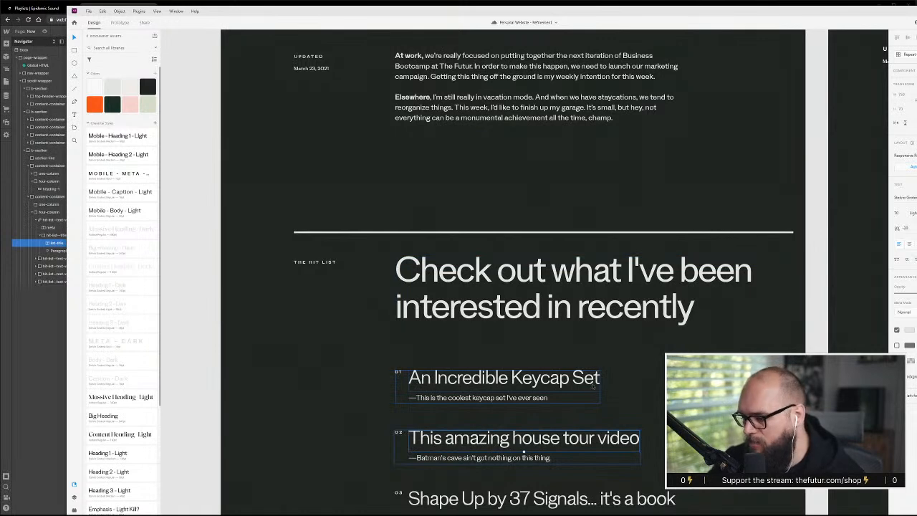
left_click(193, 310)
left_click(30, 338)
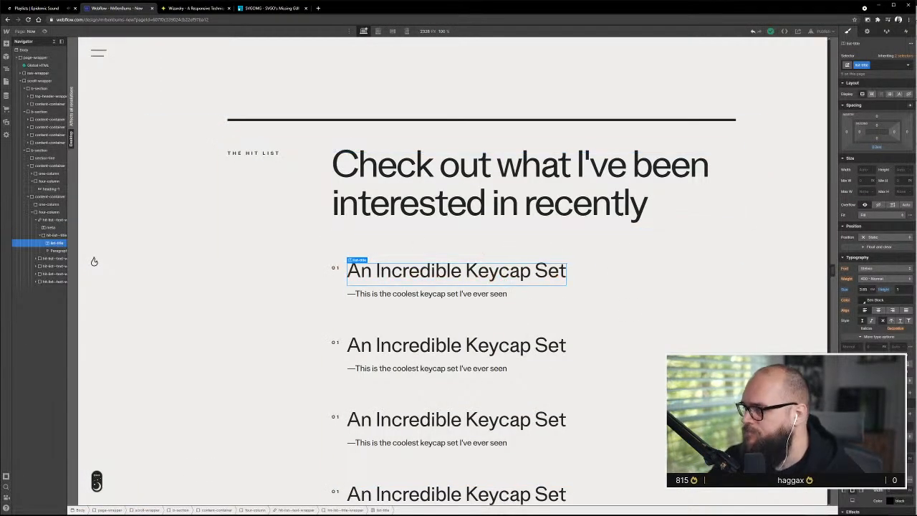
Reduce the left padding of the first entry's hit-list-title-wrapper to 0.6
left_click(342, 281)
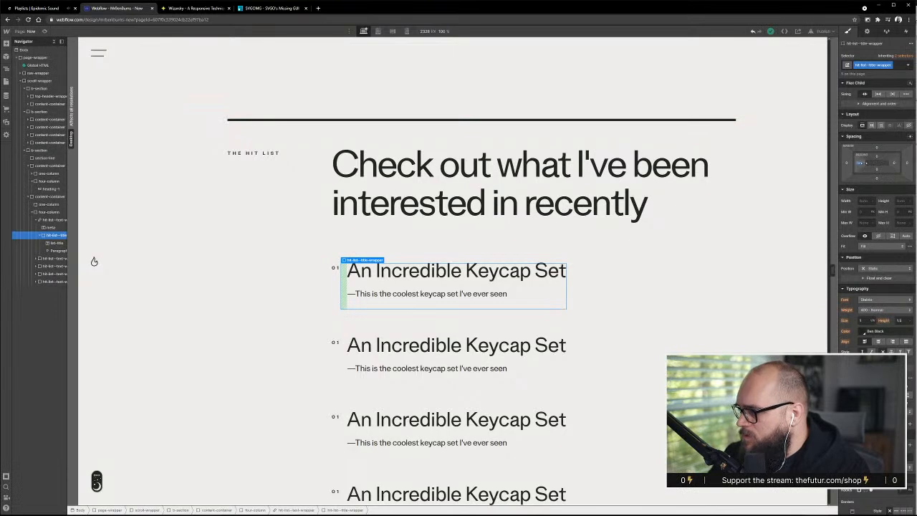
left_click(861, 164)
type("0.1")
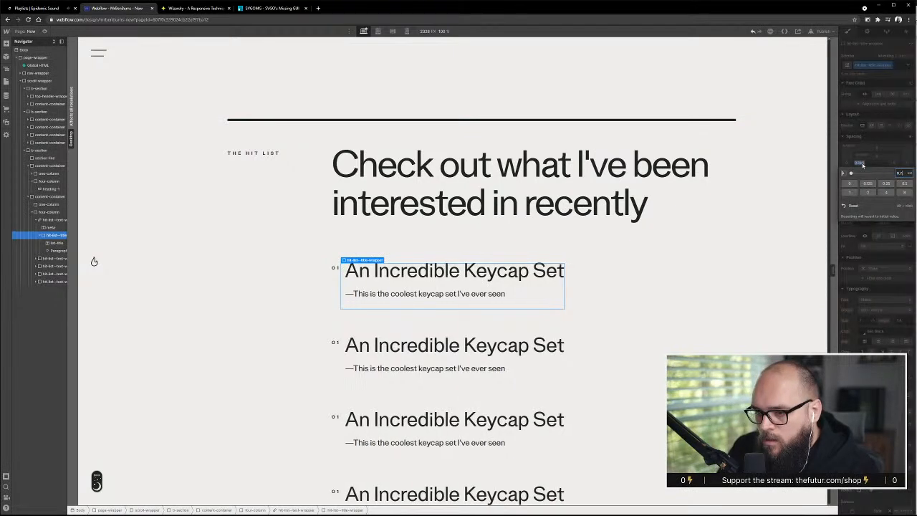
key("alt+Down")
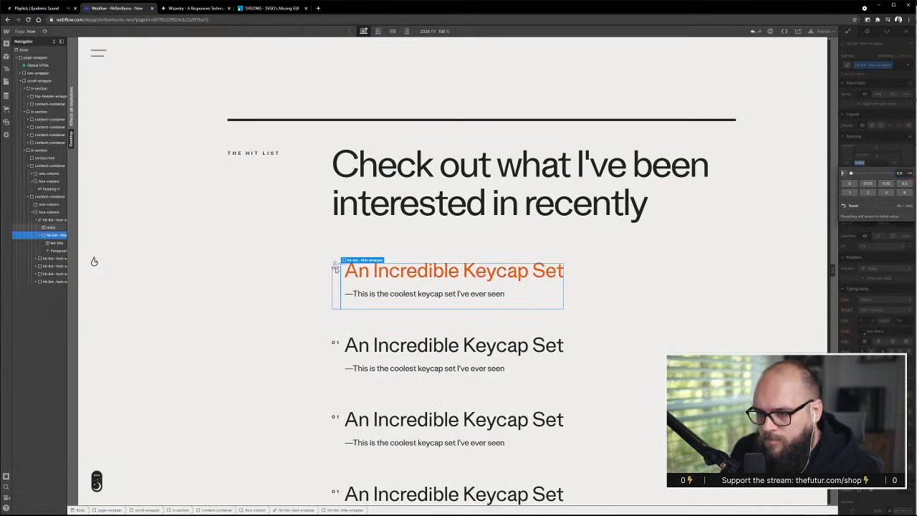
Set the top margin of the first entry's meta number to 0.3
left_click(336, 267)
left_click(877, 148)
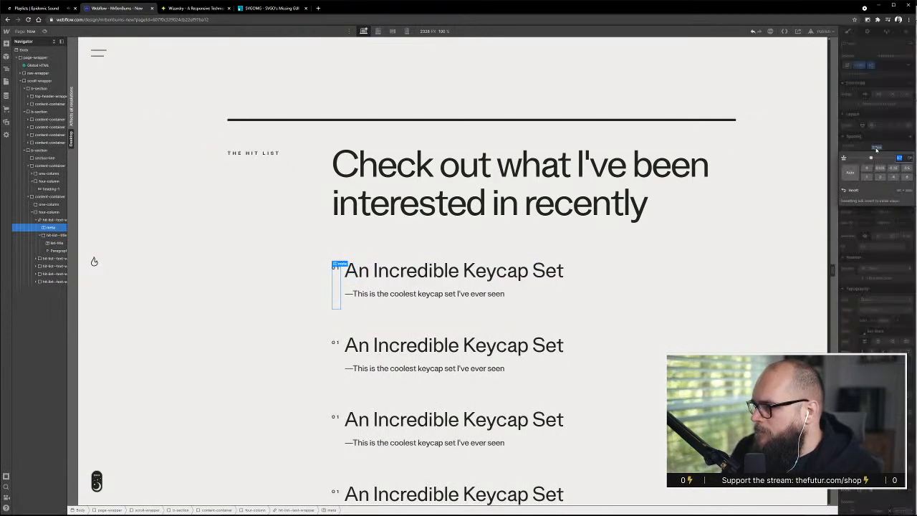
type("0.3")
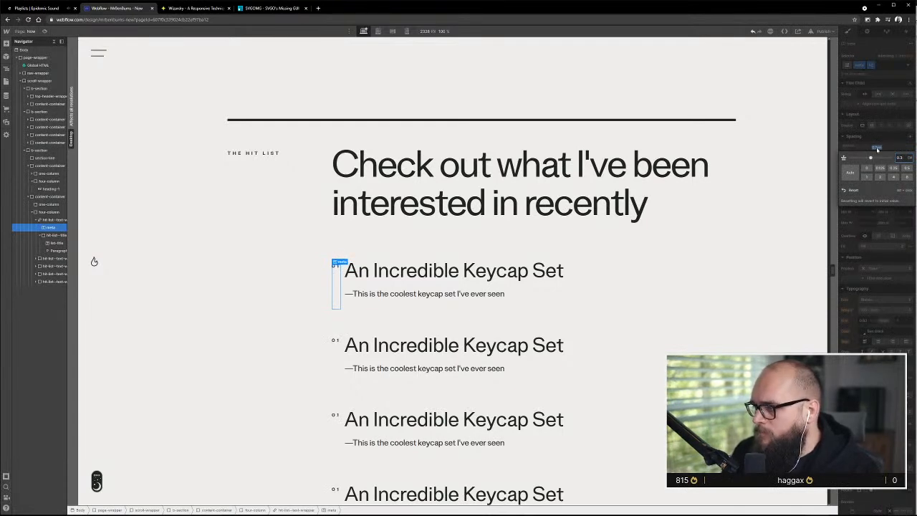
left_click(655, 287)
scroll(365, 329, "up", 3)
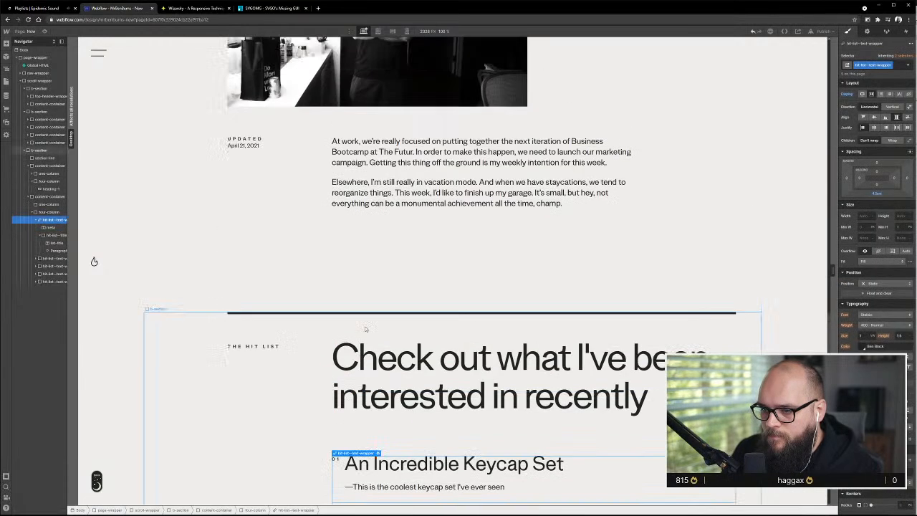
Add a small bottom margin to the UPDATED meta label so it sits slightly apart from the date
scroll(365, 328, "up", 7)
scroll(365, 329, "down", 4)
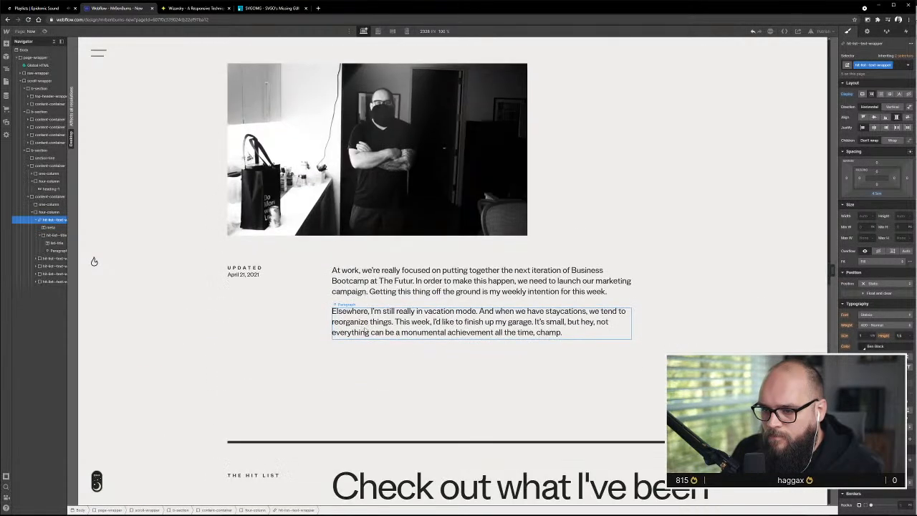
left_click(243, 269)
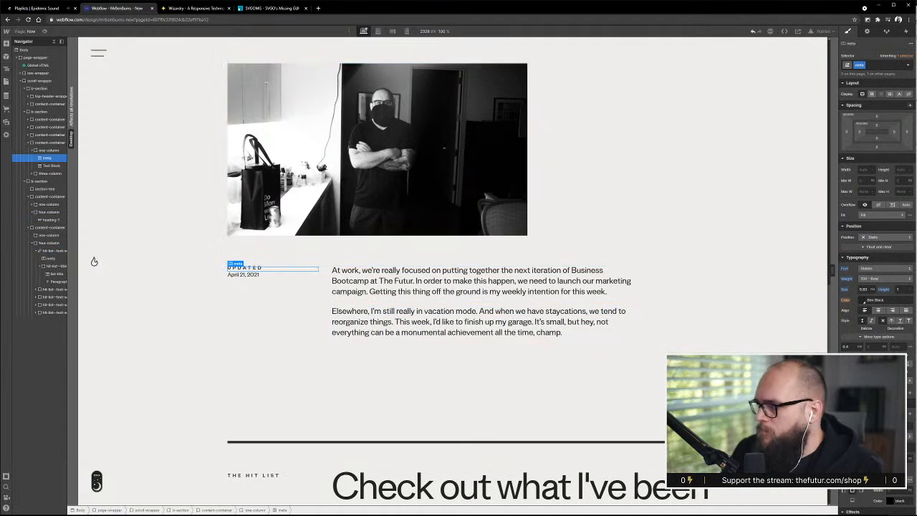
left_click(877, 145)
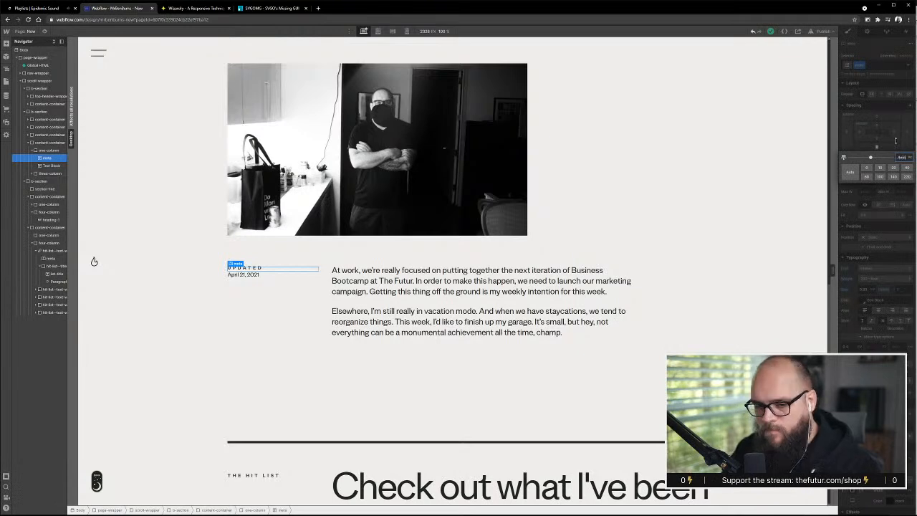
key("Return")
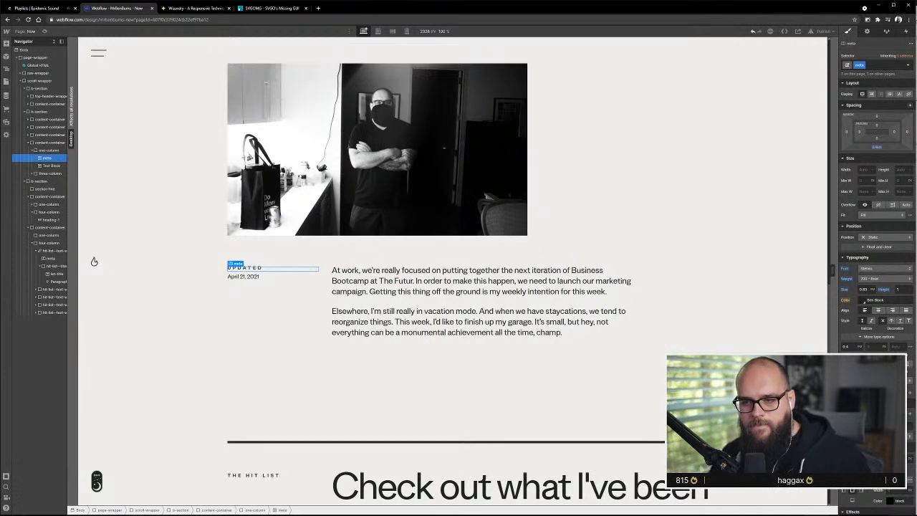
left_click(559, 417)
Reduce the bottom margin of the Hit List entries' list-title to bring each title closer to its description
scroll(566, 412, "down", 4)
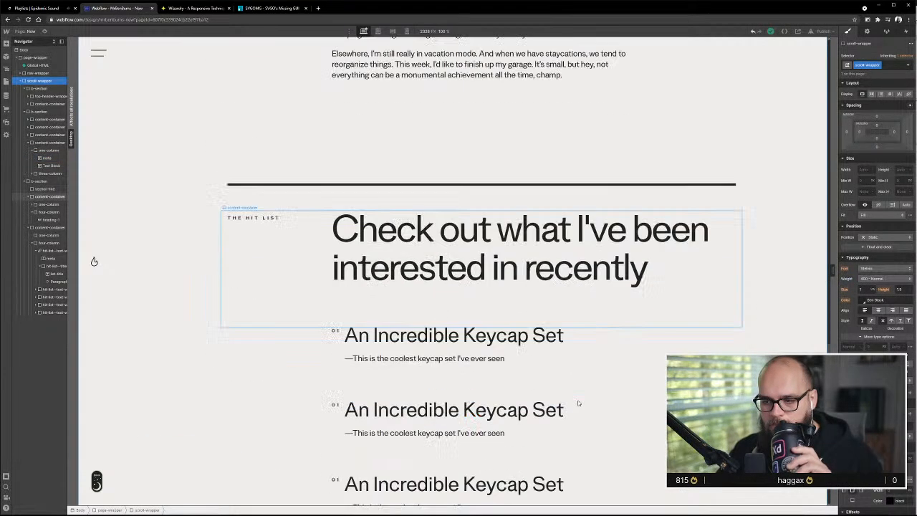
scroll(578, 403, "down", 3)
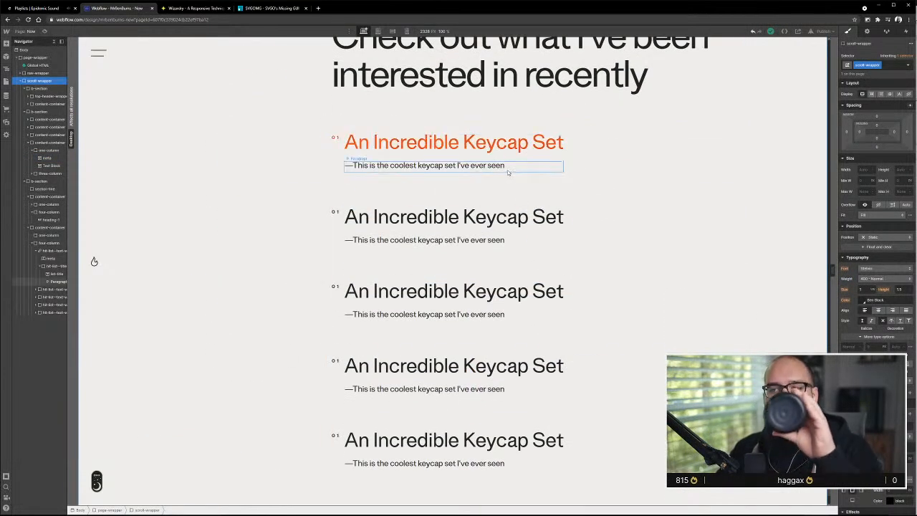
left_click(621, 138)
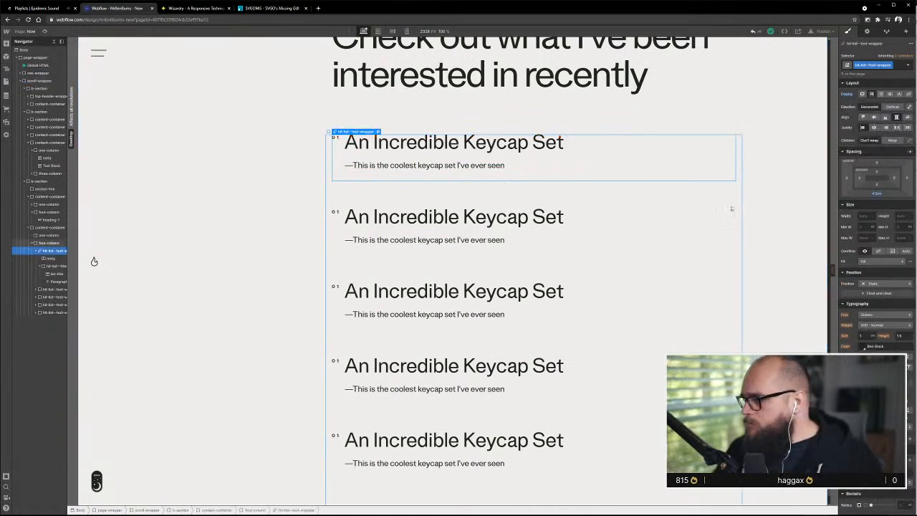
left_click(525, 169)
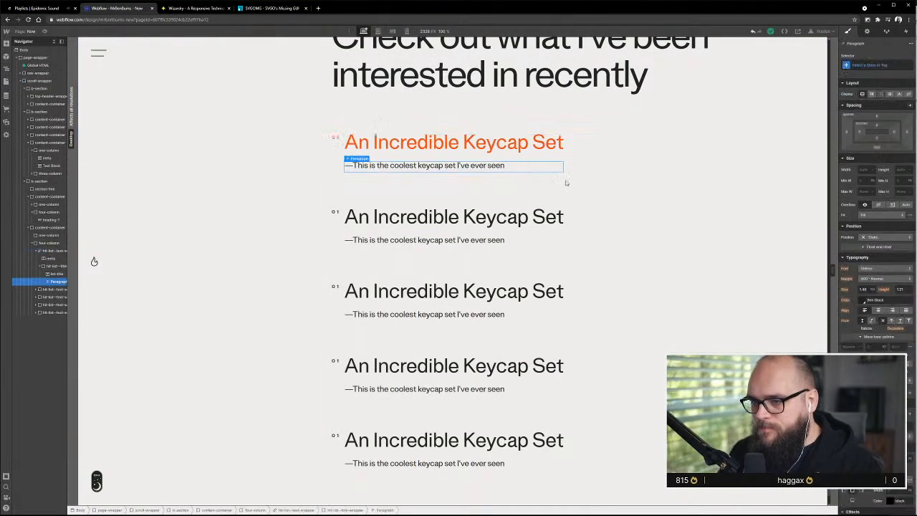
left_click(411, 147)
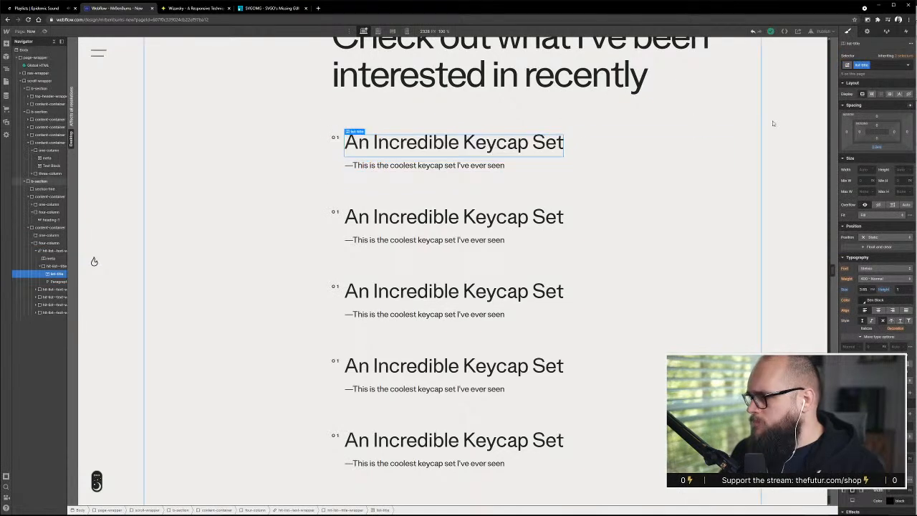
left_click(875, 148, "alt")
left_click(709, 188)
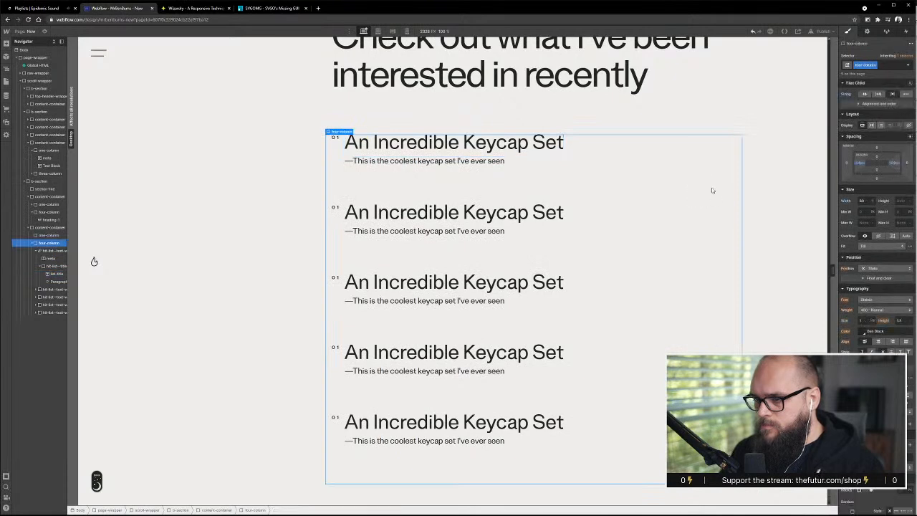
Reduce the bottom margin of the hit-list-text-wrapper to 4.2 and check the spacing between the Hit List entries
left_click(416, 176)
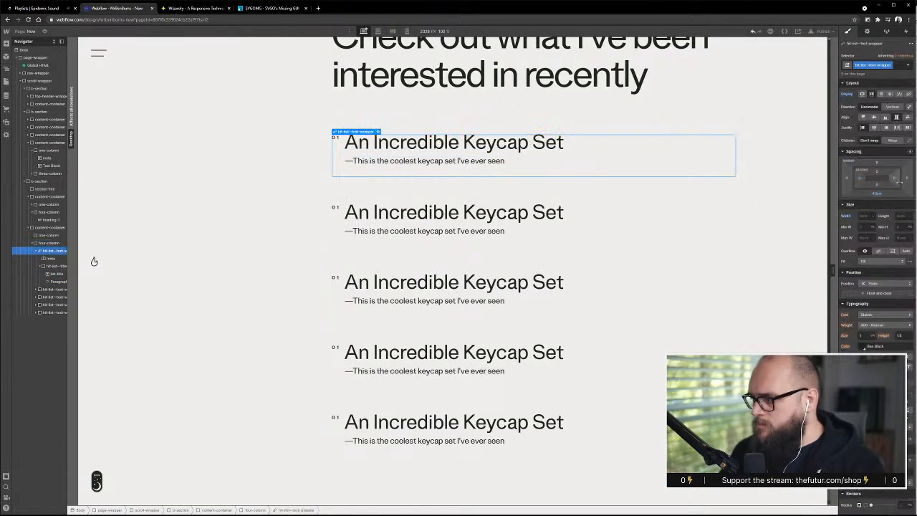
left_click(877, 194)
key("alt+Down")
key("alt+Down")
key("alt+Down")
key("alt+Down")
key("alt+Down")
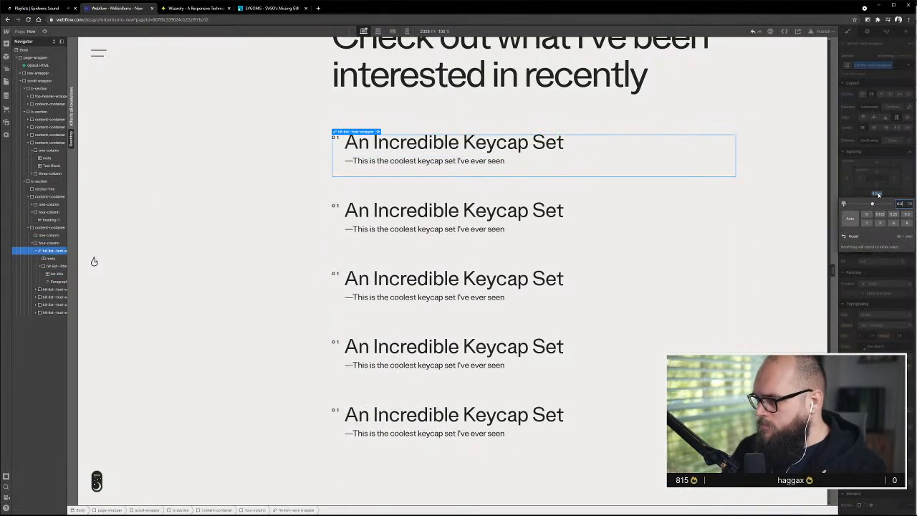
key("alt+Up")
key("alt+Up")
key("alt+Up")
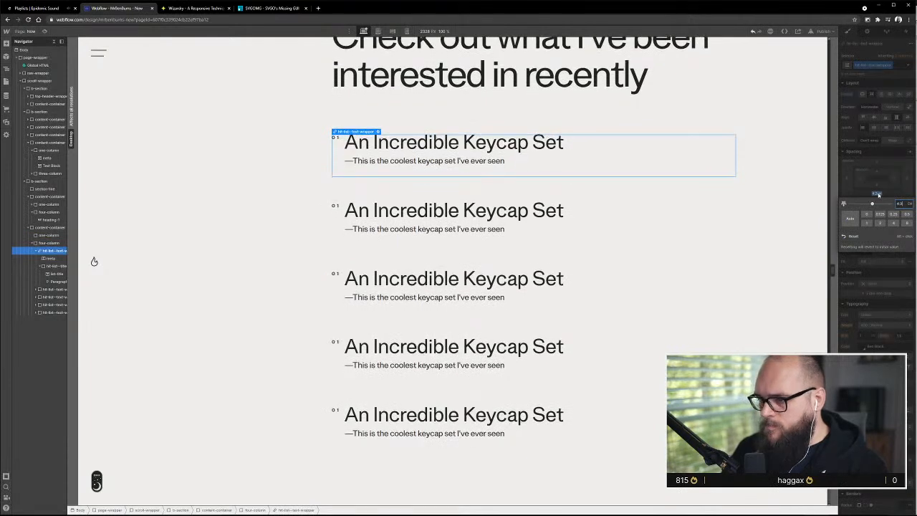
left_click(719, 283)
scroll(594, 394, "up", 8)
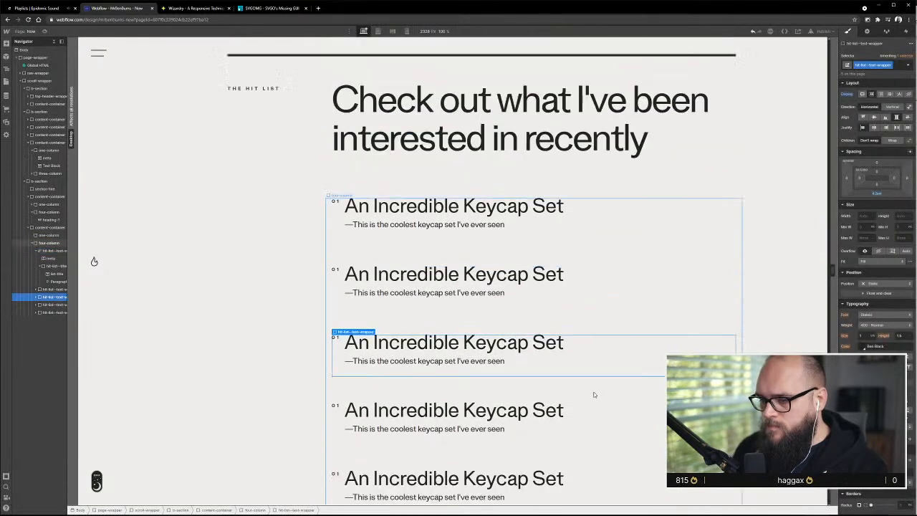
scroll(593, 394, "up", 3)
scroll(594, 393, "down", 7)
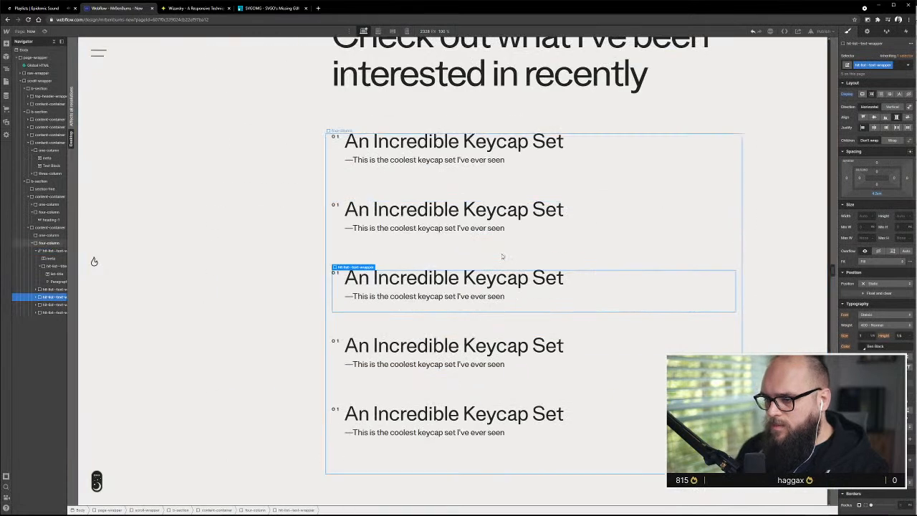
left_click(638, 149)
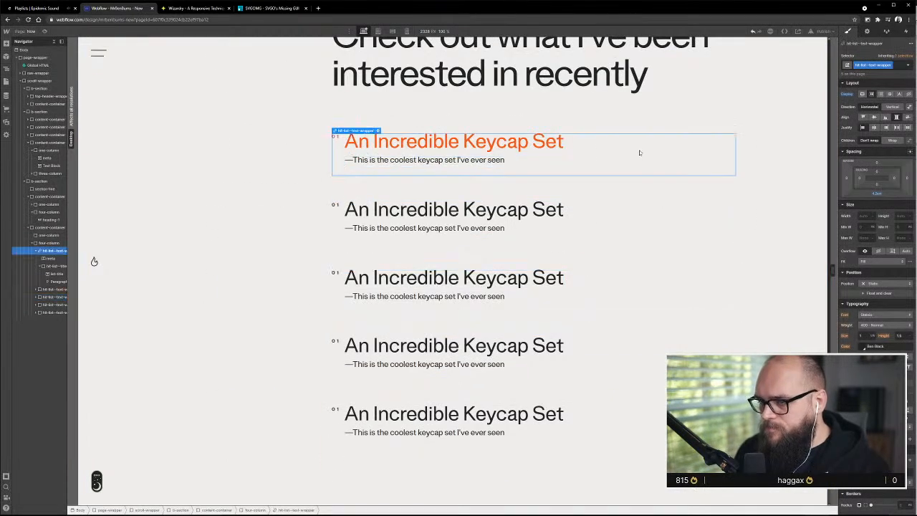
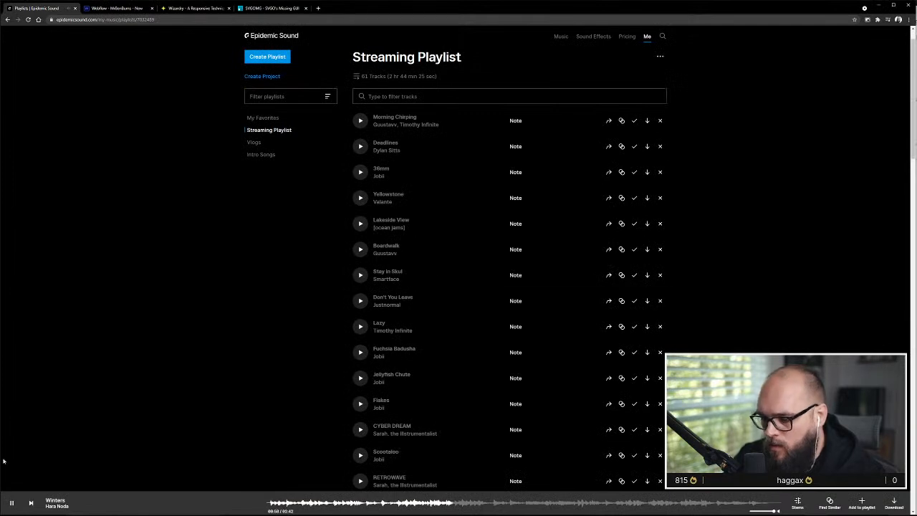
Remove the track Winters from the Streaming Playlist and play Make You Smile instead
scroll(506, 293, "down", 6)
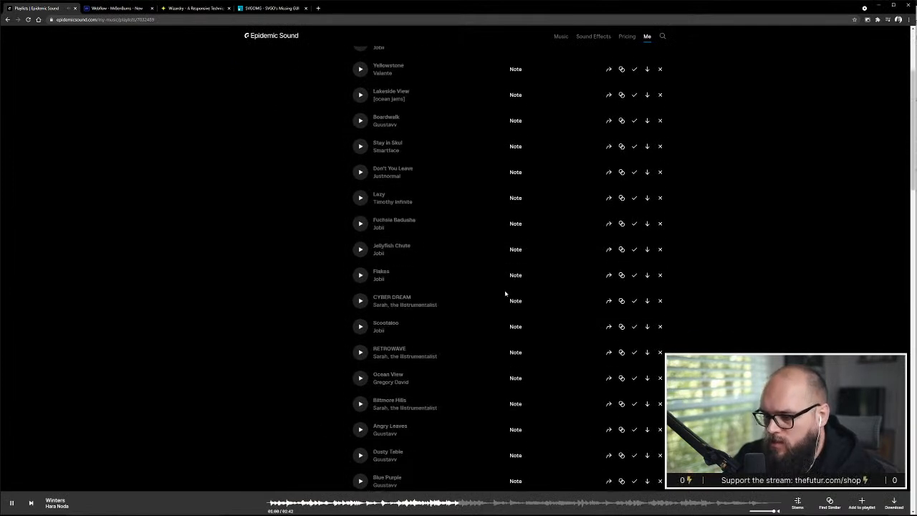
scroll(507, 290, "down", 10)
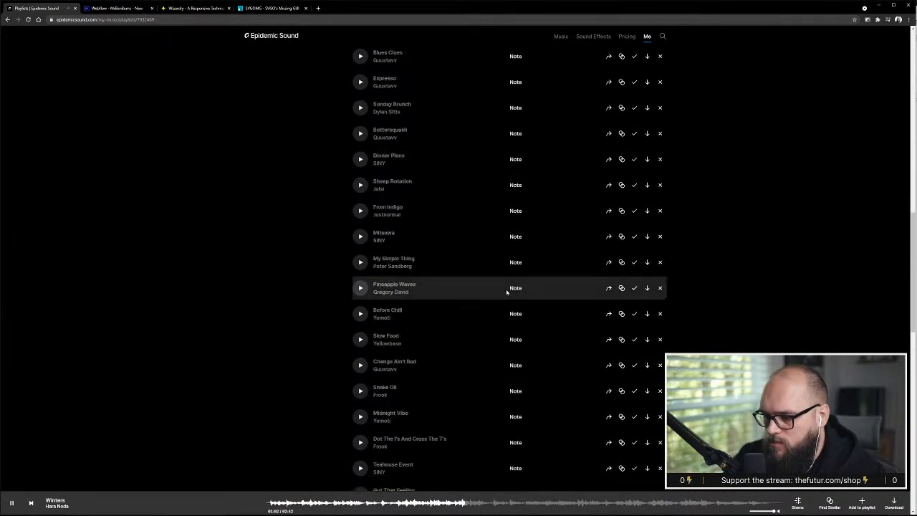
left_click(660, 263)
left_click(545, 301)
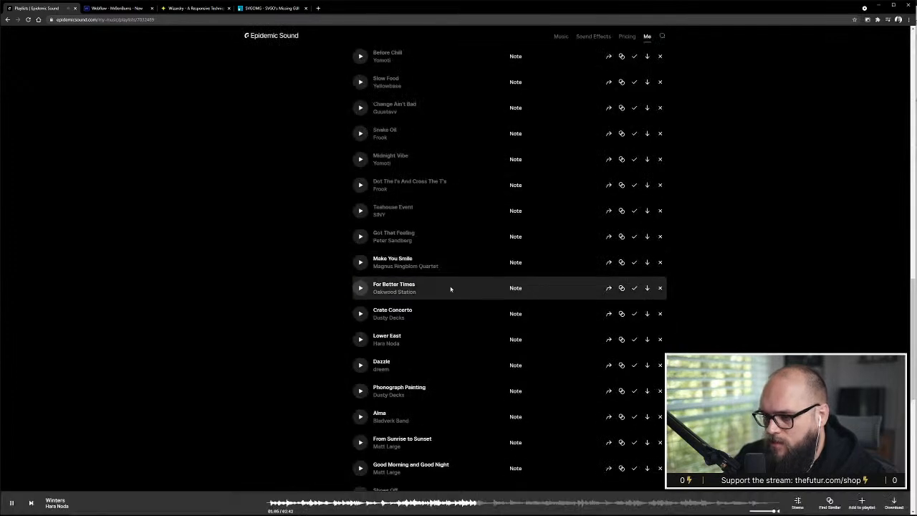
left_click(360, 263)
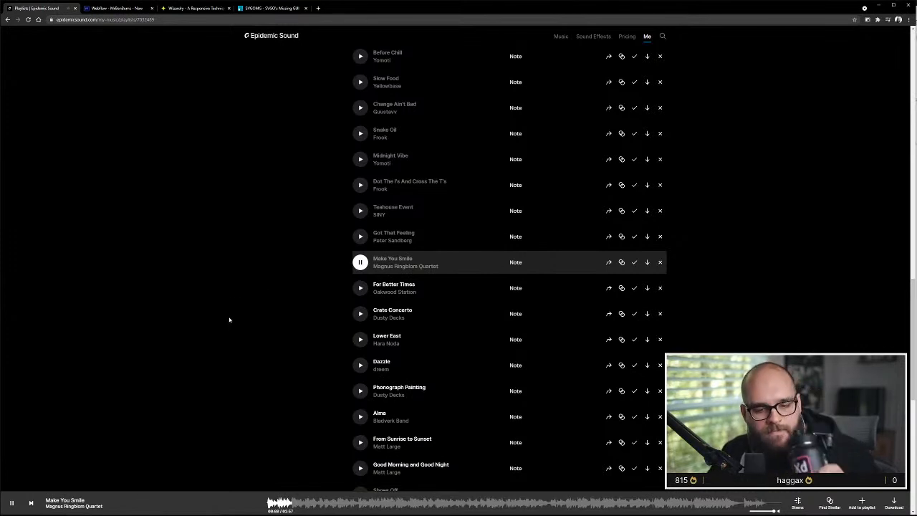
Switch back to Webflow and narrow the page canvas to 992 px to check how the Hit List section scales
left_click(115, 8)
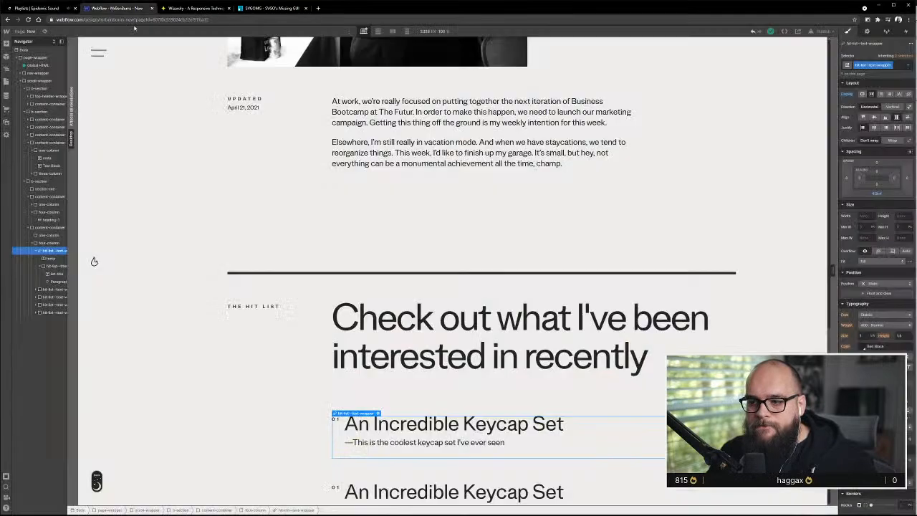
scroll(396, 266, "down", 3)
scroll(396, 269, "down", 1)
left_click(430, 107)
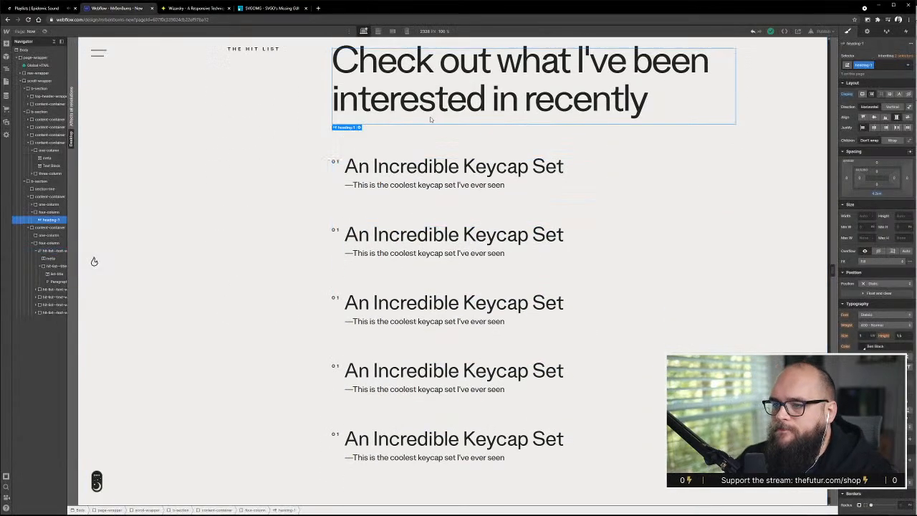
left_click_drag(77, 296, 21, 292)
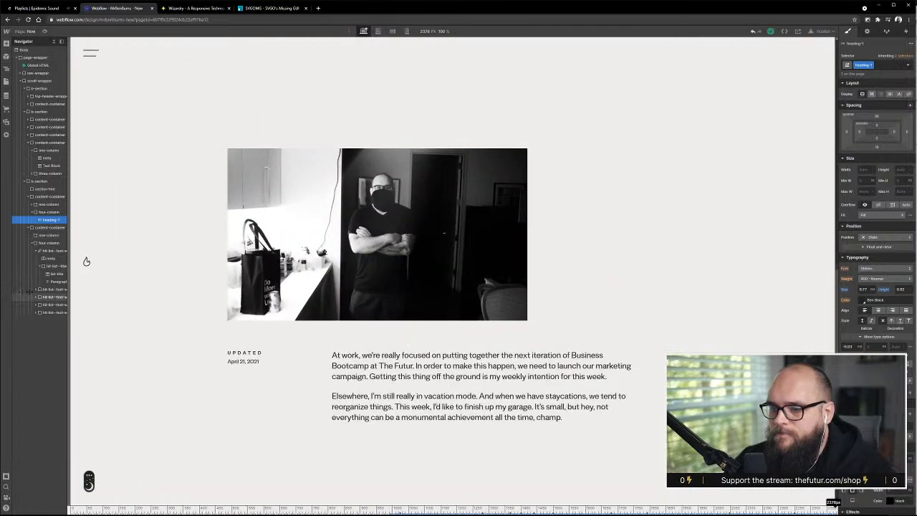
left_click_drag(86, 261, 303, 263)
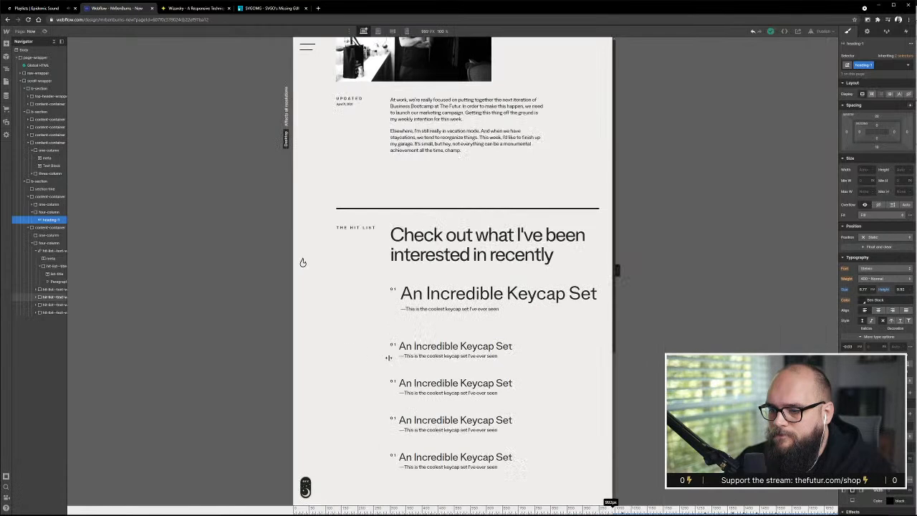
mouse_move(289, 368)
left_mouse_down()
mouse_move(261, 369)
mouse_move(294, 369)
left_mouse_up()
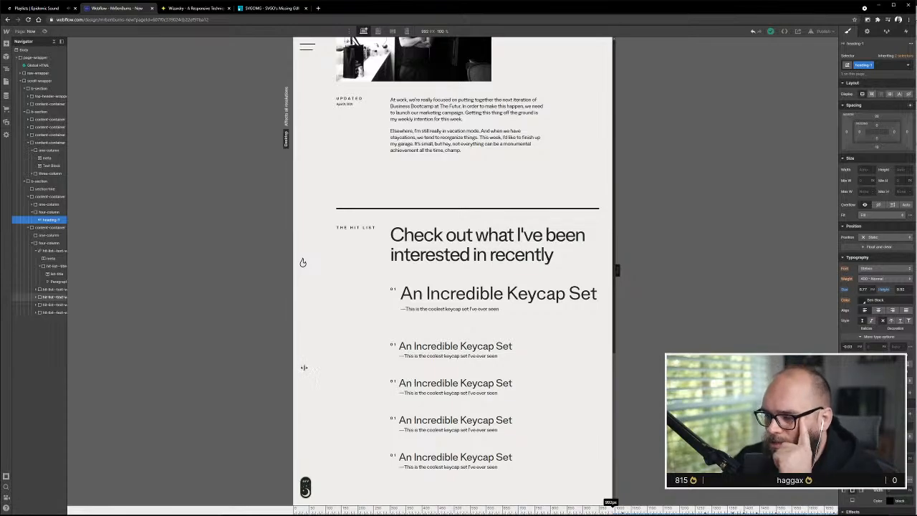
mouse_move(293, 369)
left_mouse_down()
mouse_move(221, 369)
mouse_move(293, 370)
left_mouse_up()
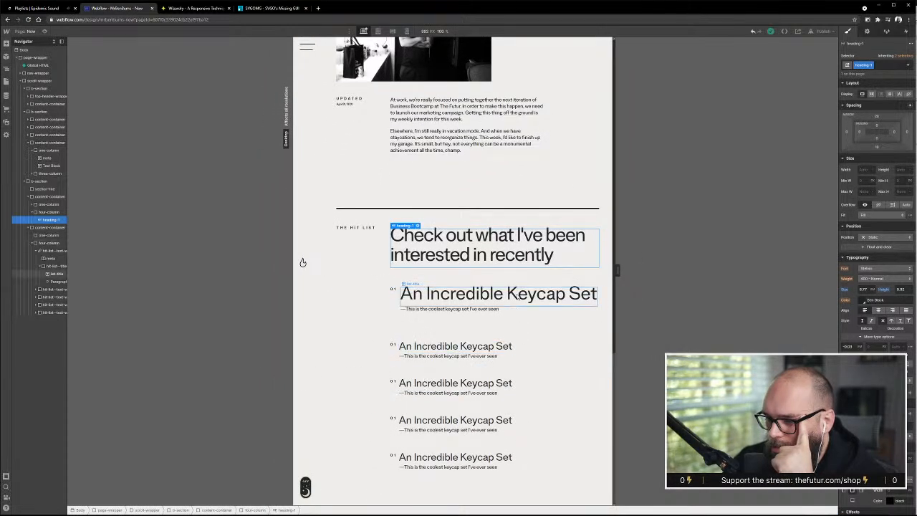
Review the font-size media queries in the Global HTML symbol's embed code, then save and close the code editor
left_click(40, 66)
double_click(40, 66)
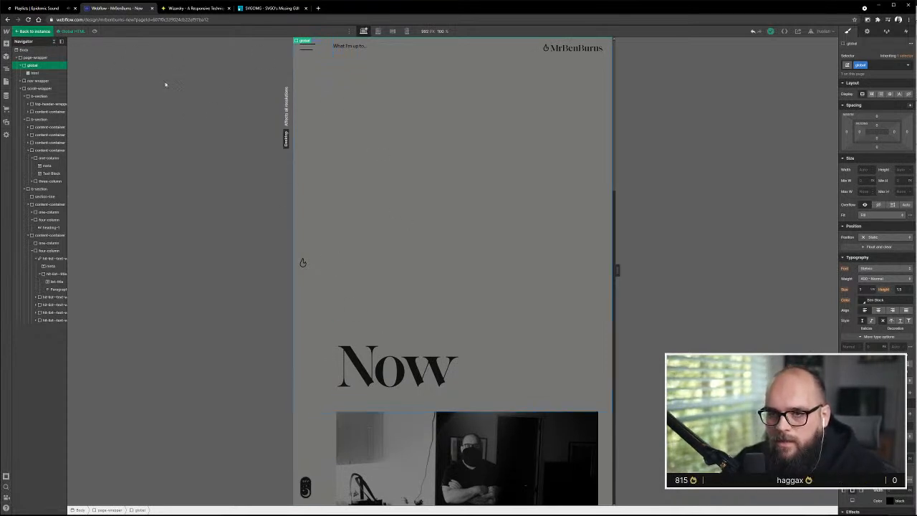
left_click(35, 73)
double_click(308, 43)
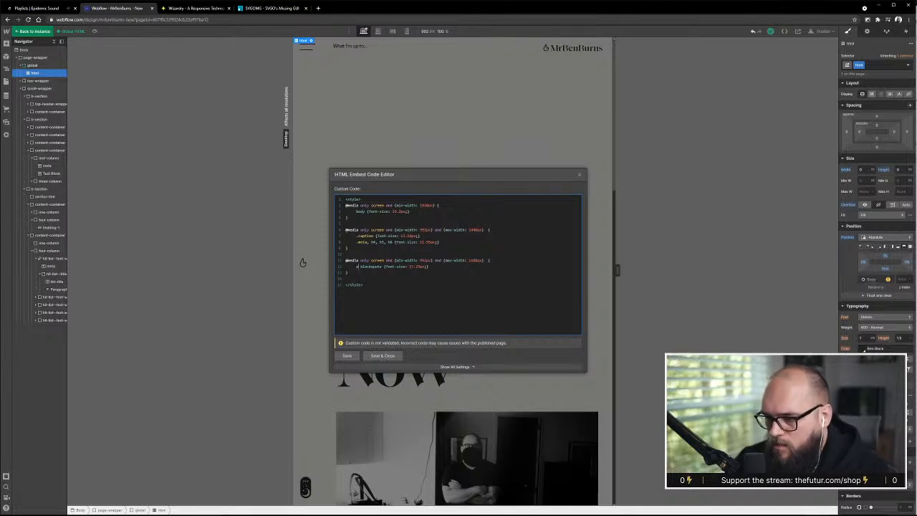
left_click(384, 354)
Leave the Global HTML symbol and widen the canvas to about 2338 px, checking the Hit List entries at intermediate widths
scroll(502, 370, "down", 10)
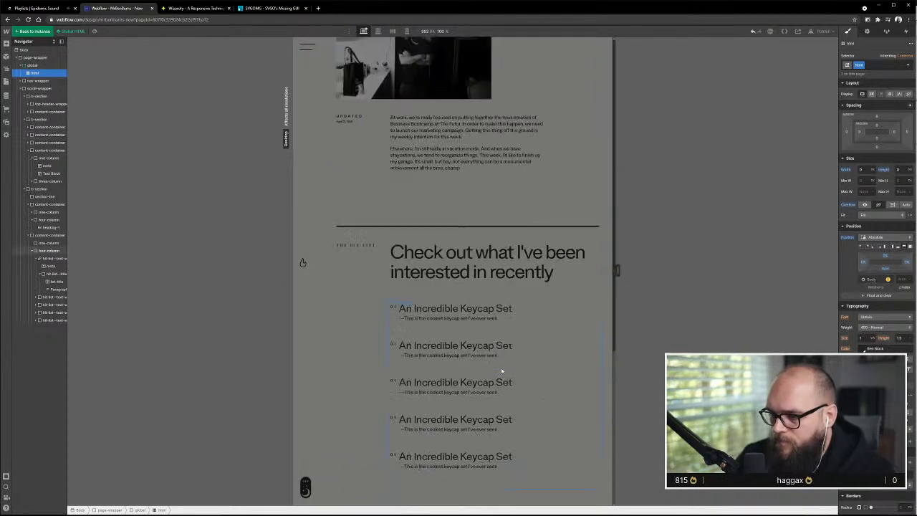
left_click_drag(615, 496, 704, 502)
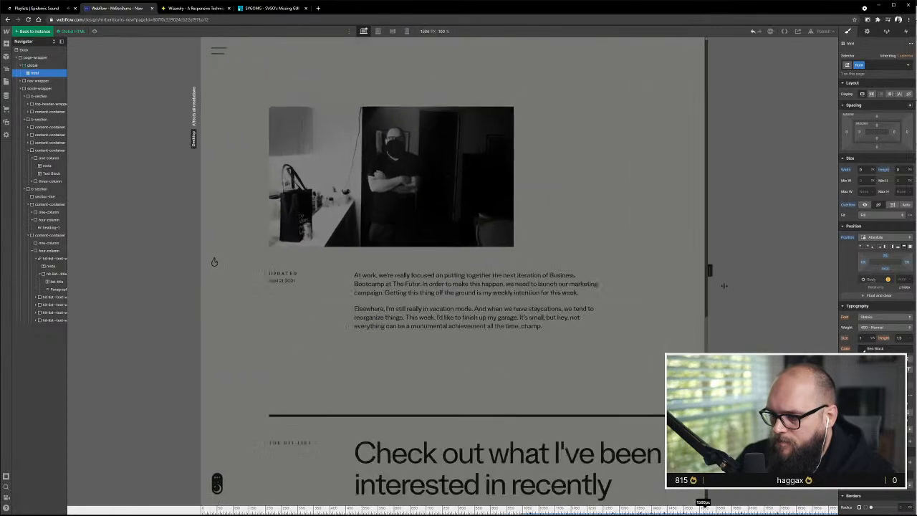
left_click_drag(724, 286, 745, 289)
scroll(554, 437, "down", 10)
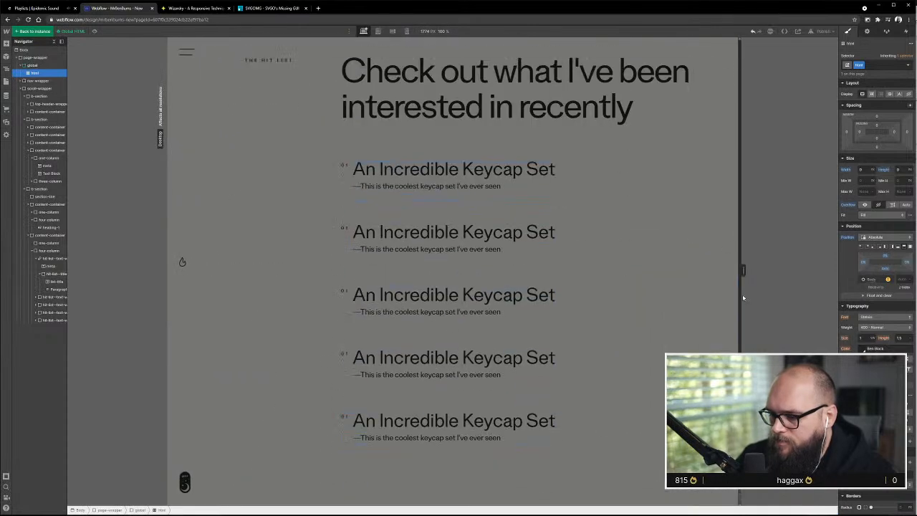
left_click(293, 241)
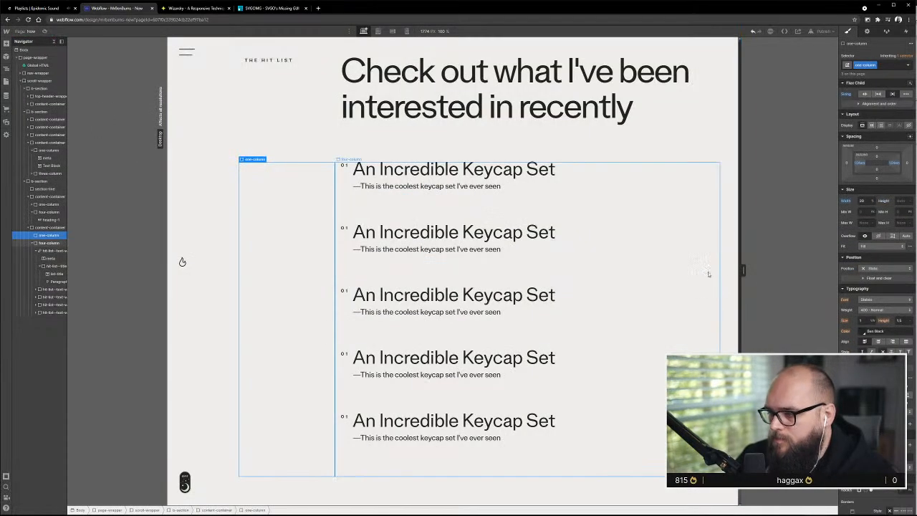
left_click_drag(744, 271, 831, 268)
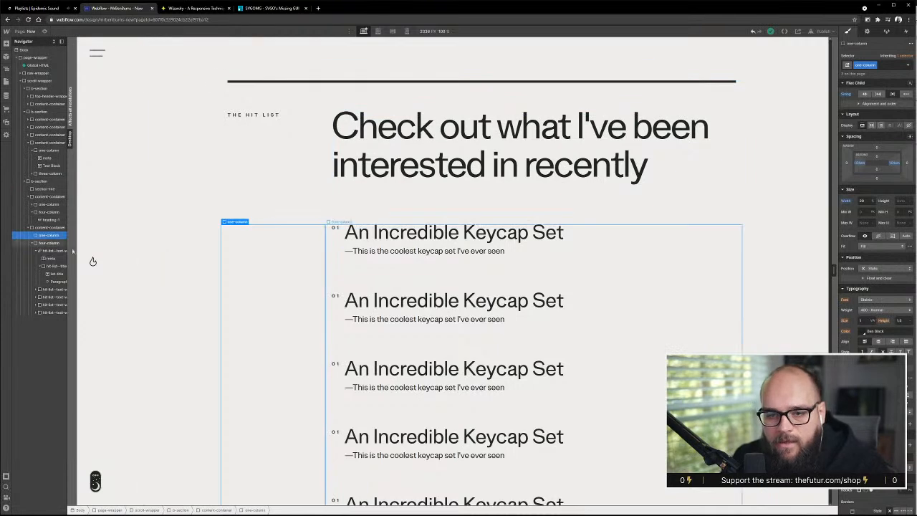
Add a div block inside the first hit-list-text-wrapper, after its title block, and give it the class list--hover-image-wrapper
left_click(55, 250)
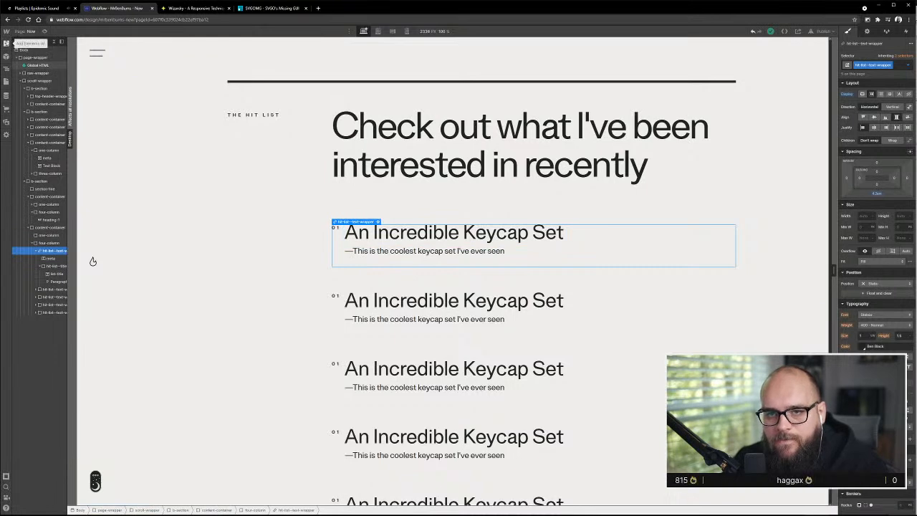
key("a")
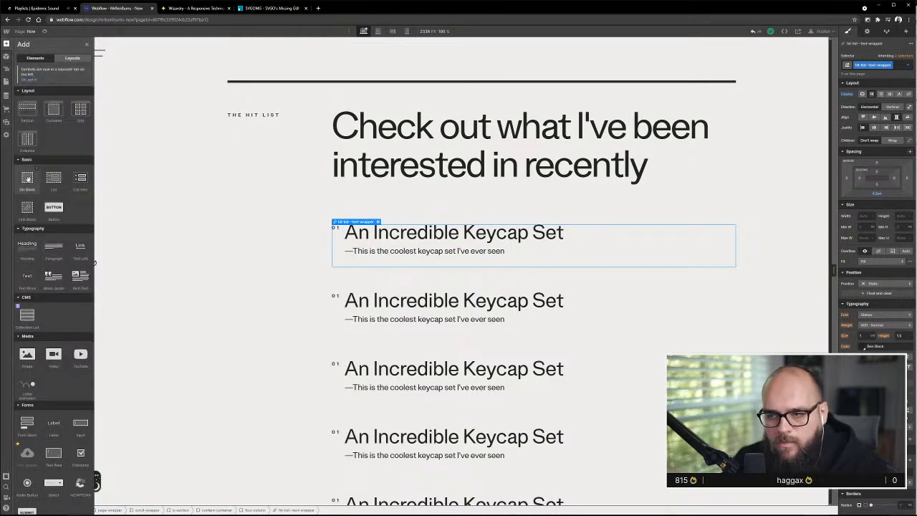
left_click_drag(27, 179, 35, 308)
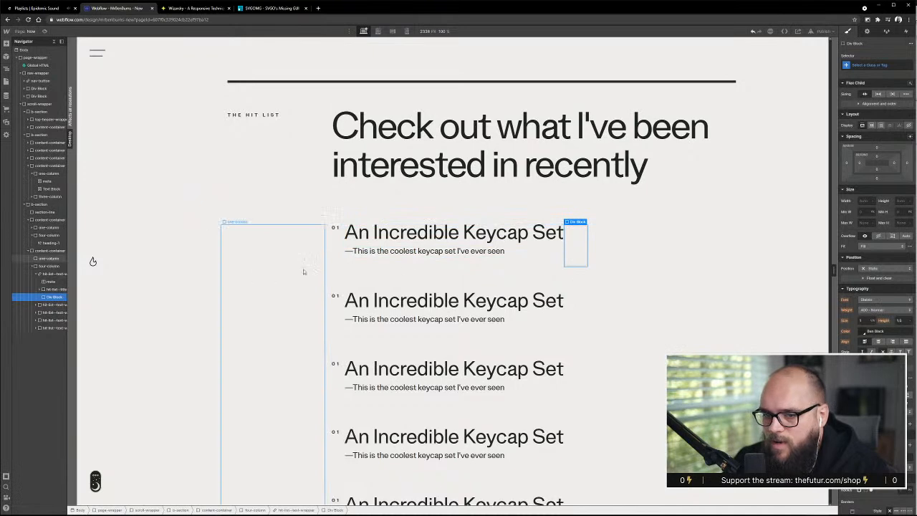
left_click(873, 65)
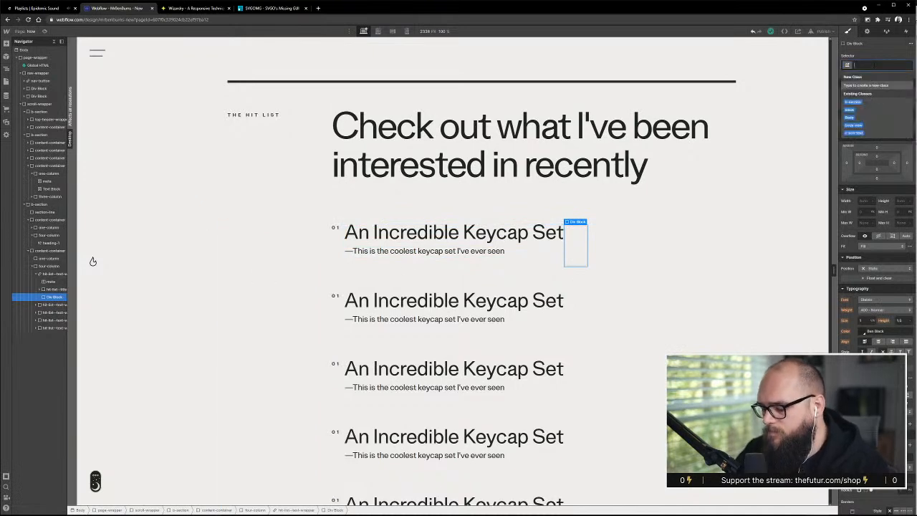
type("hover")
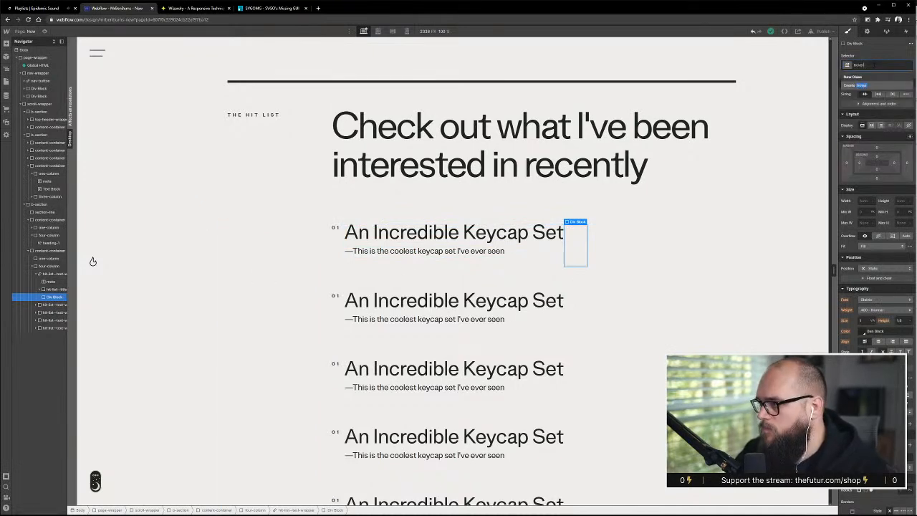
type("list--hov")
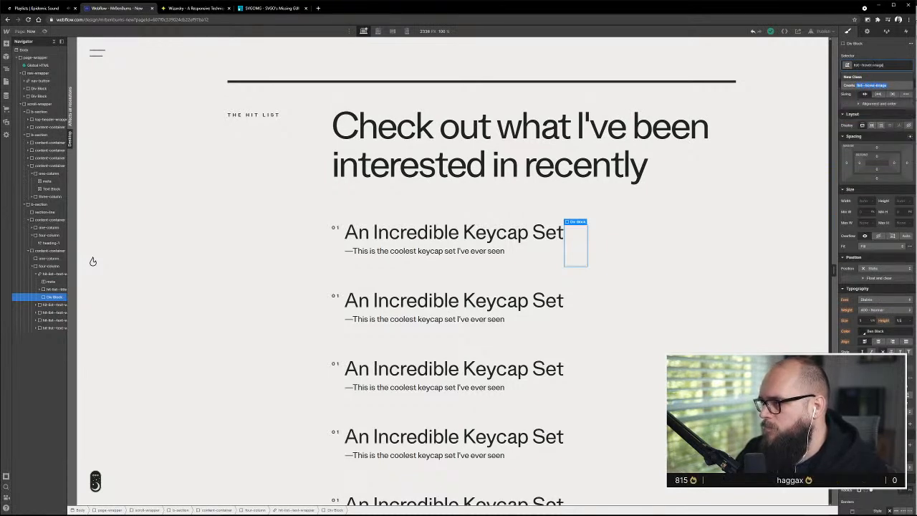
type("er-image-wrapper")
key("Return")
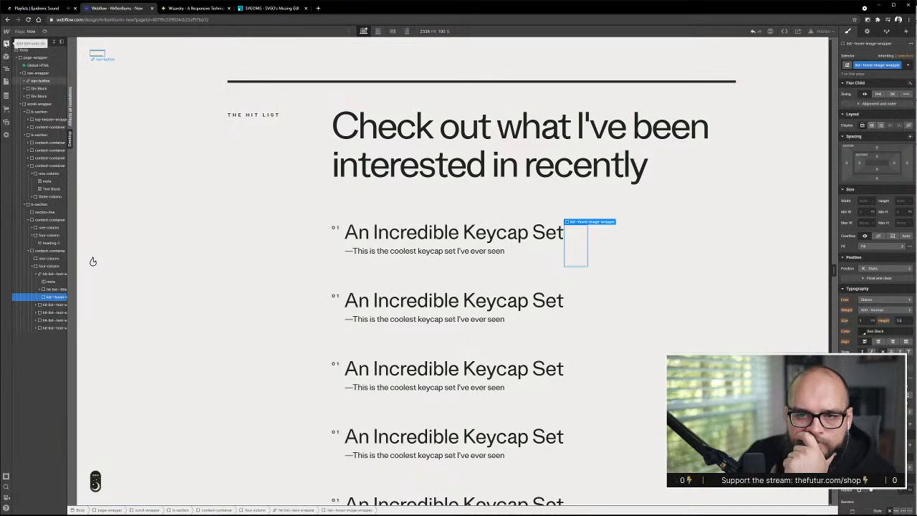
Insert an image into the list--hover-image-wrapper and use the black-and-white photo of a person jumping over water
key("a")
left_click_drag(27, 354, 578, 241)
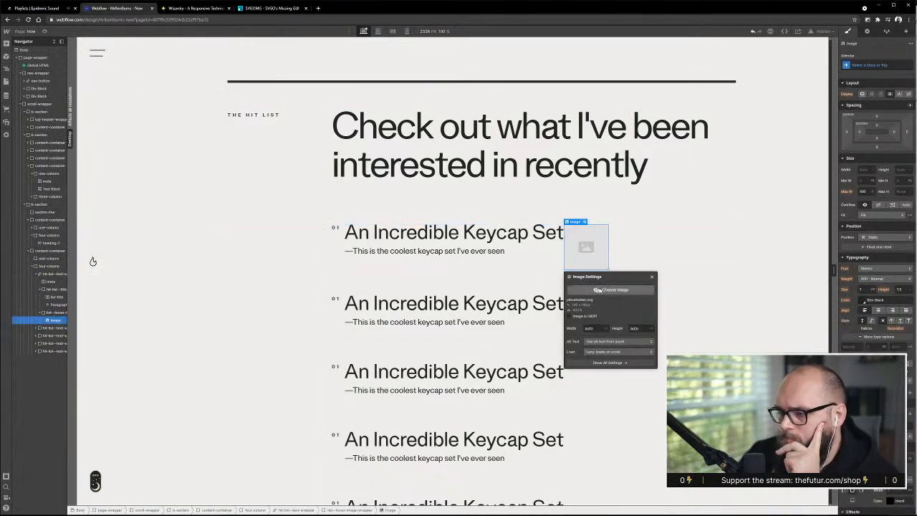
left_click(615, 290)
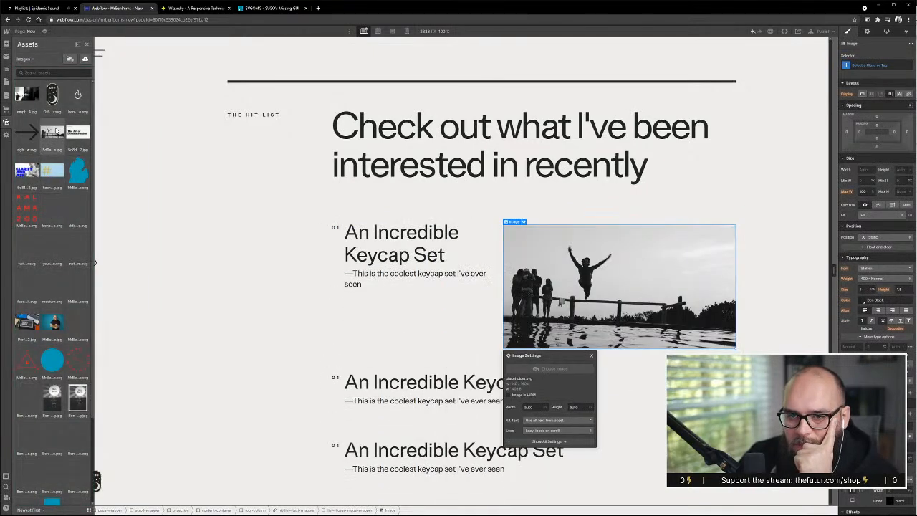
left_click(56, 134)
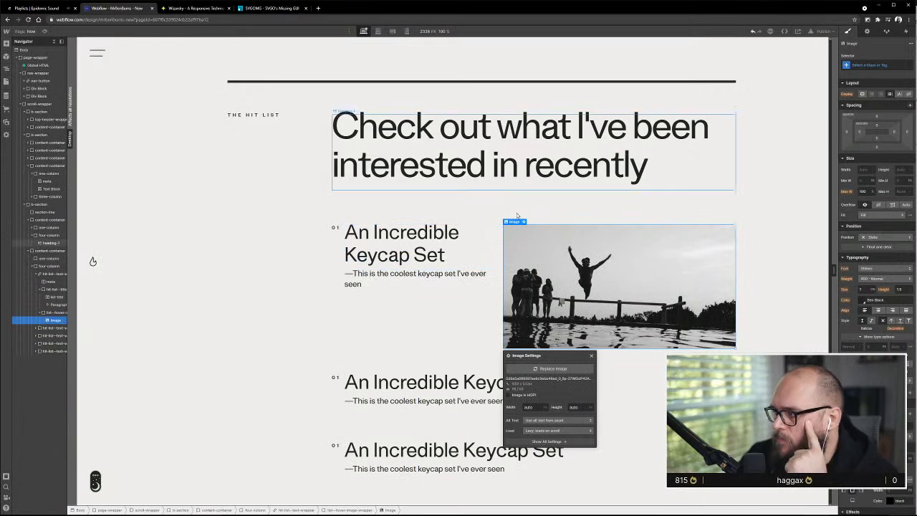
Set the position of the list--hover-image-wrapper to Absolute
left_click(57, 313)
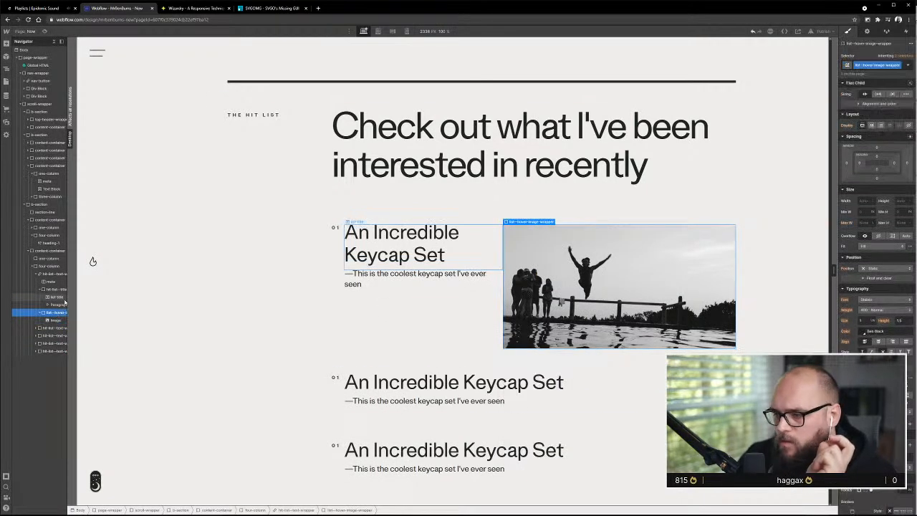
left_click(887, 268)
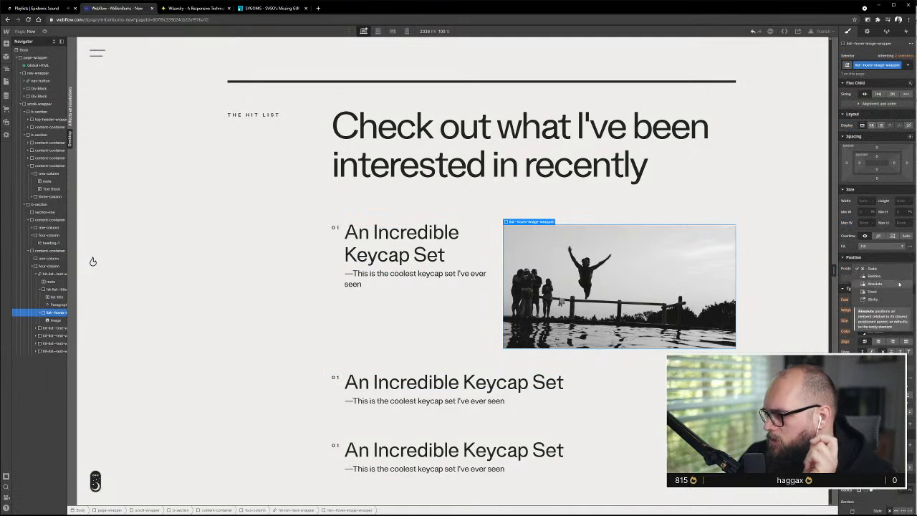
left_click(899, 284)
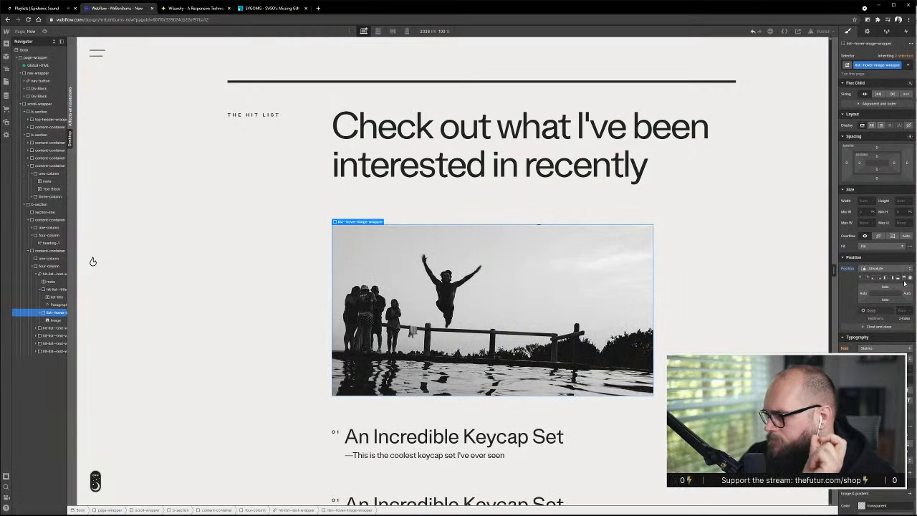
scroll(545, 328, "down", 2)
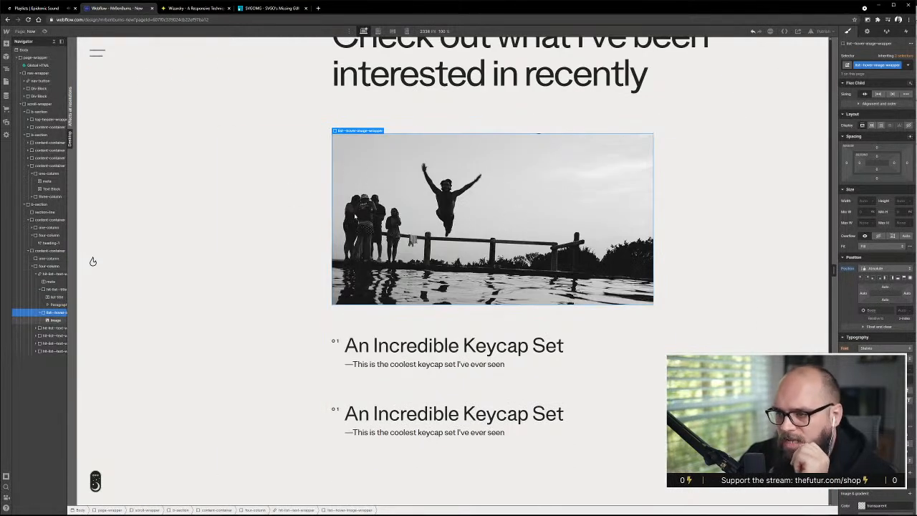
Collapse the list--hover-image-wrapper in the element tree and pin it to the right with 0% top, right and bottom offsets
left_click(41, 313)
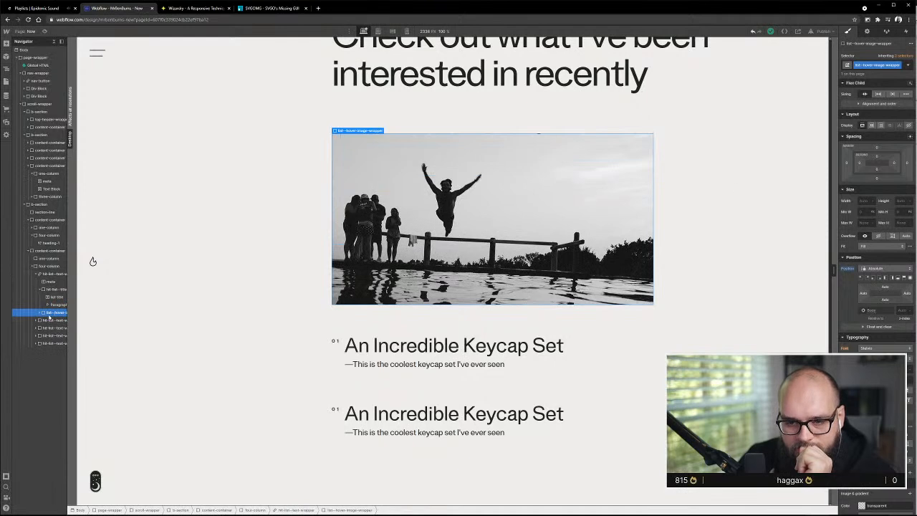
mouse_move(50, 313)
left_mouse_down()
mouse_move(47, 281)
mouse_move(43, 313)
left_mouse_up()
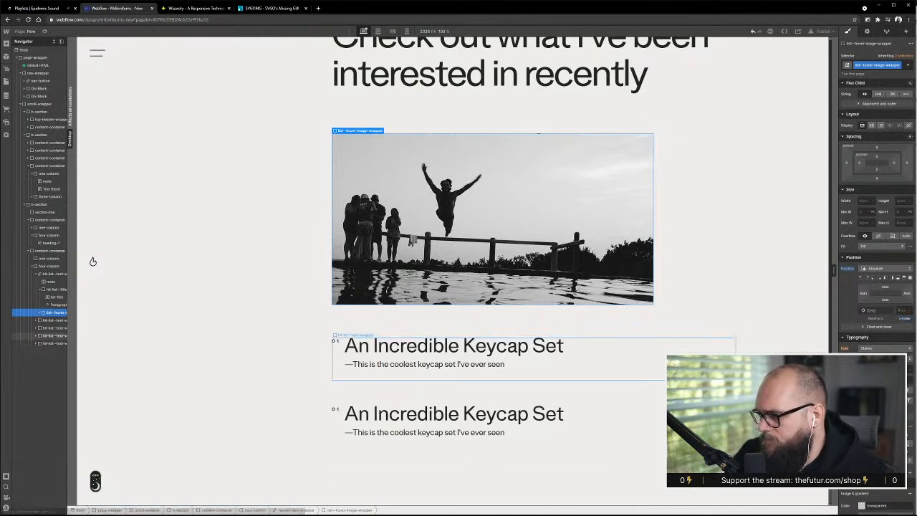
left_click(891, 279)
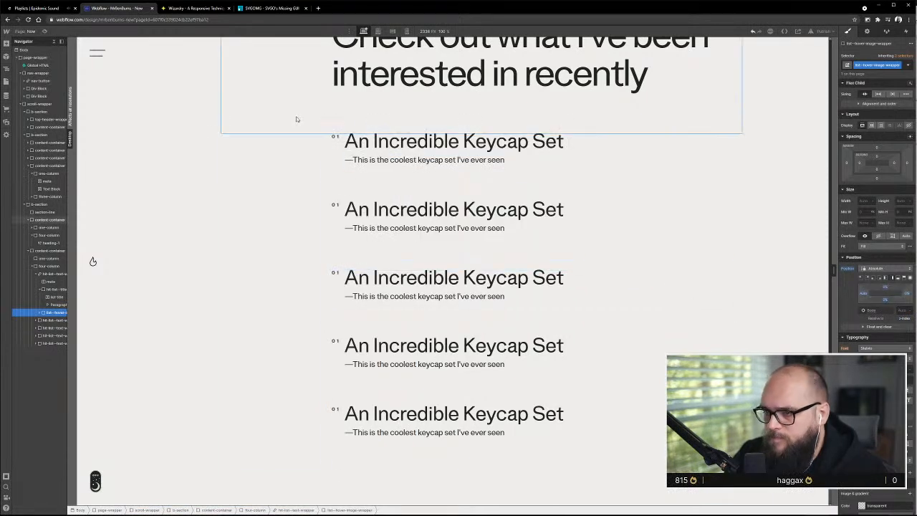
scroll(505, 289, "up", 2)
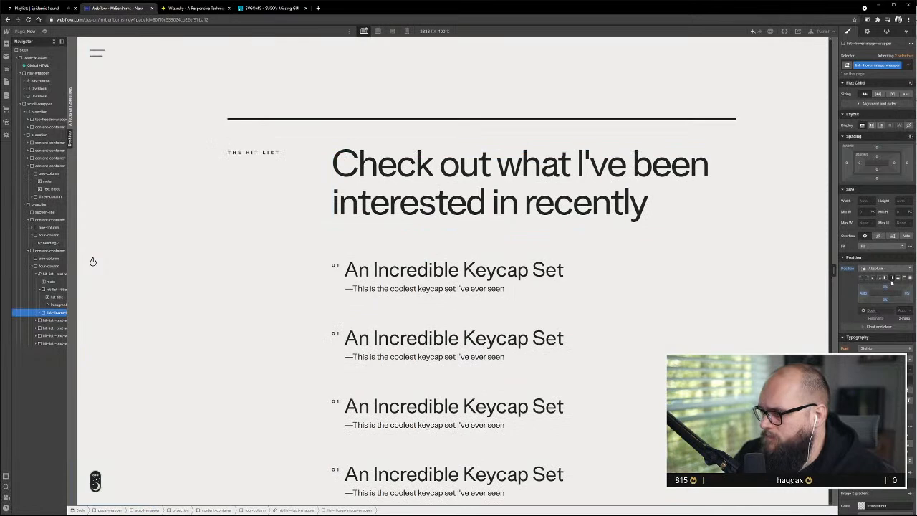
Set the position of the first entry's hit-list--text-wrapper to Relative
left_click(53, 275)
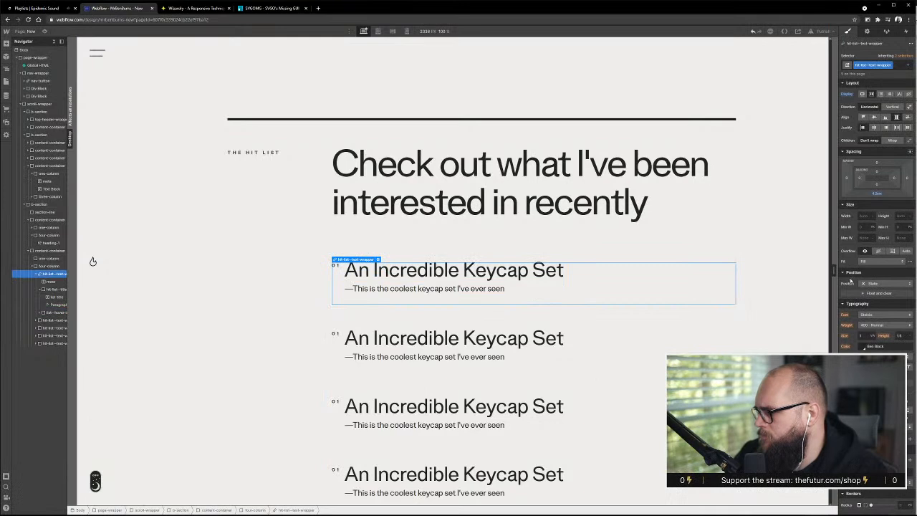
left_click(868, 285)
left_click(871, 296)
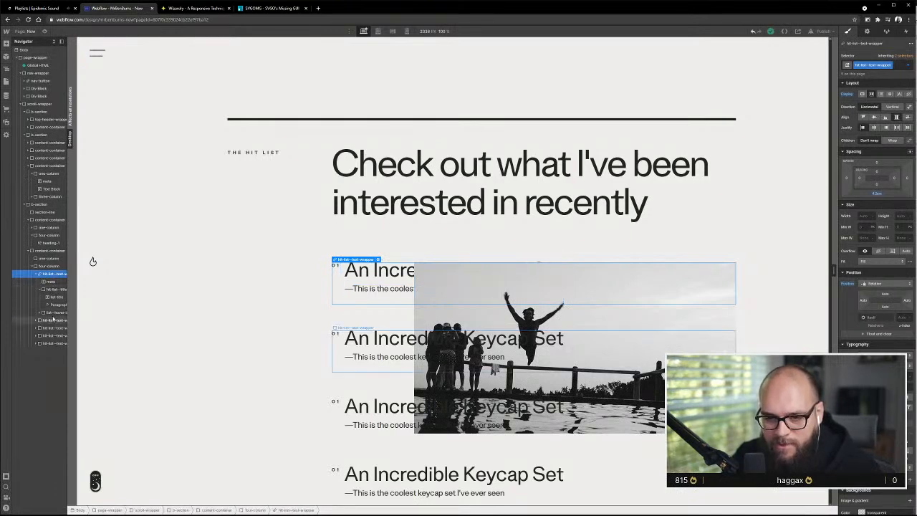
Reset the position of the list--hover-image-wrapper and set it to Absolute again with automatic offsets
left_click(53, 312)
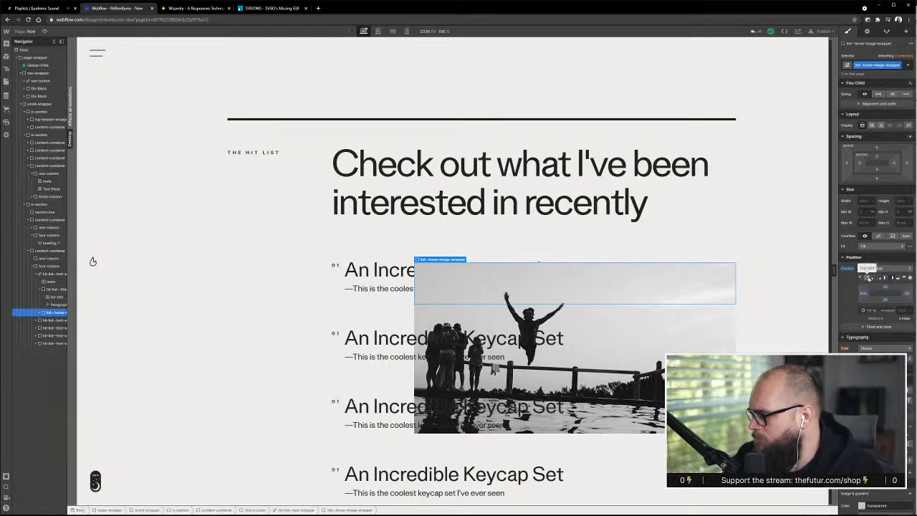
left_click(878, 327)
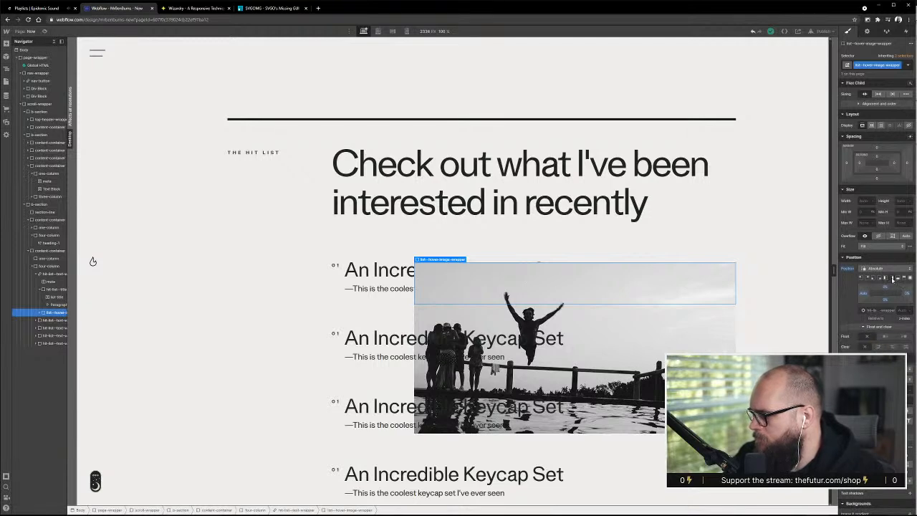
left_click(871, 269)
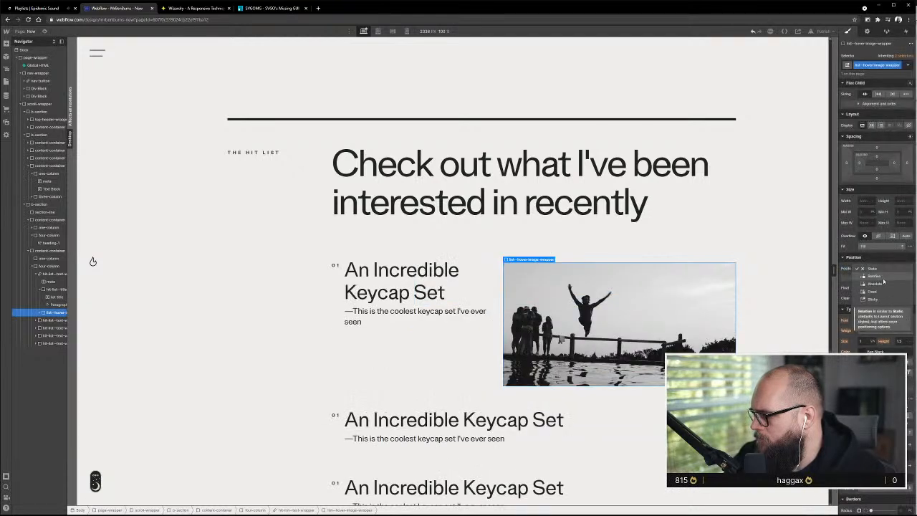
left_click(882, 283)
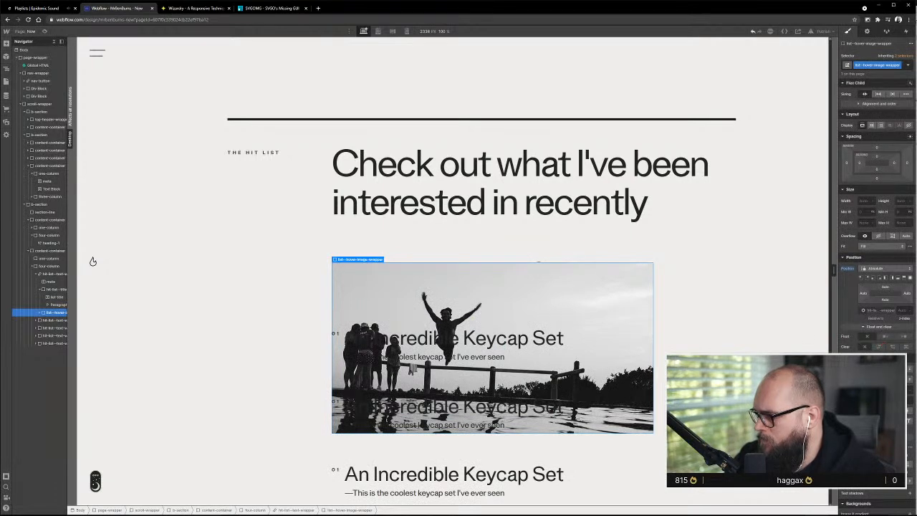
left_click(879, 326)
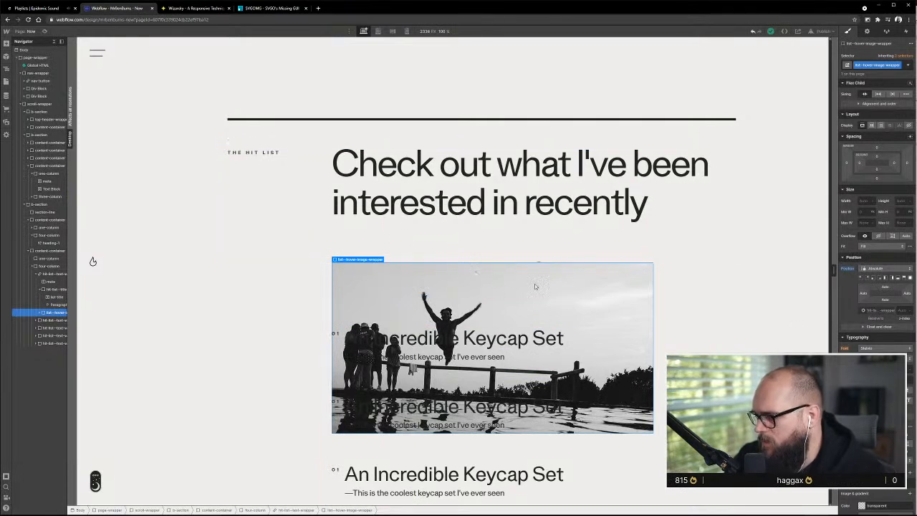
Try pinning the list--hover-image-wrapper to the right with 0% top, right and bottom offsets, and undo it
left_click(892, 278)
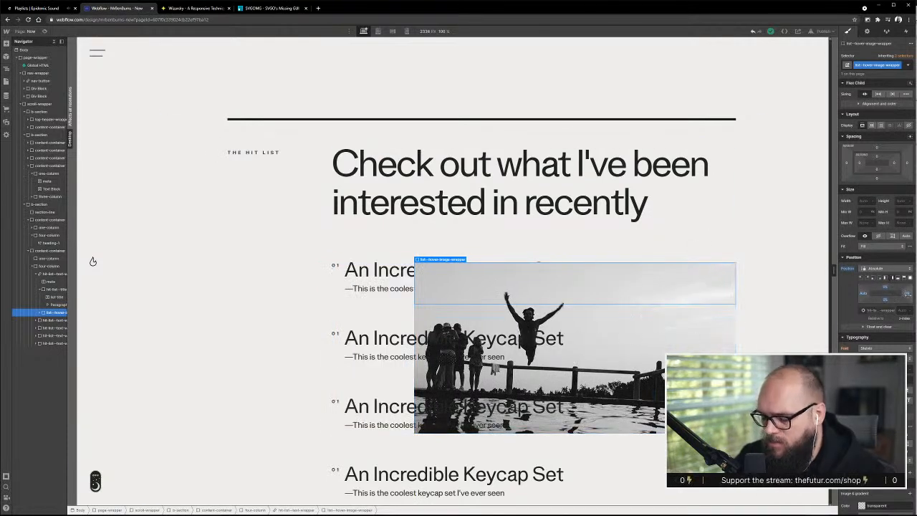
left_click(892, 279)
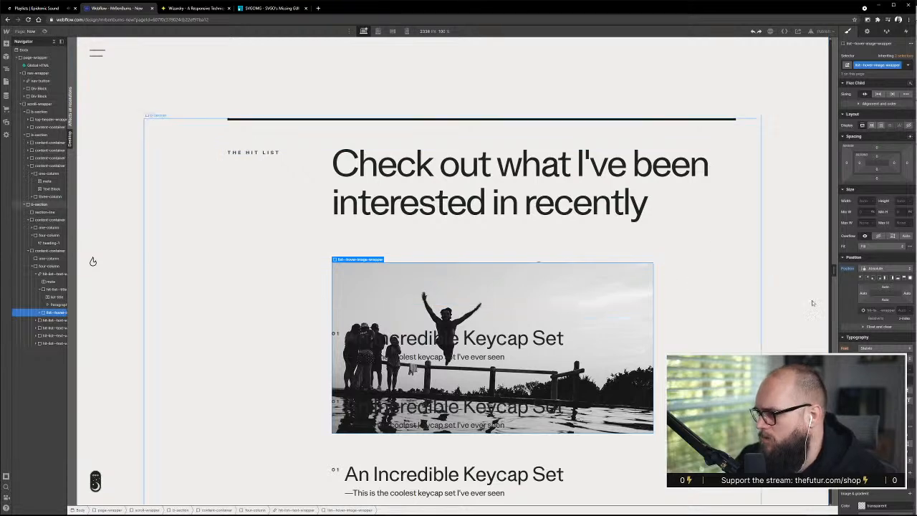
Switch to the Personal Website - Refinement design in Adobe XD, show the layout grid and align the house tour image with the last column's right edge
scroll(562, 328, "up", 2)
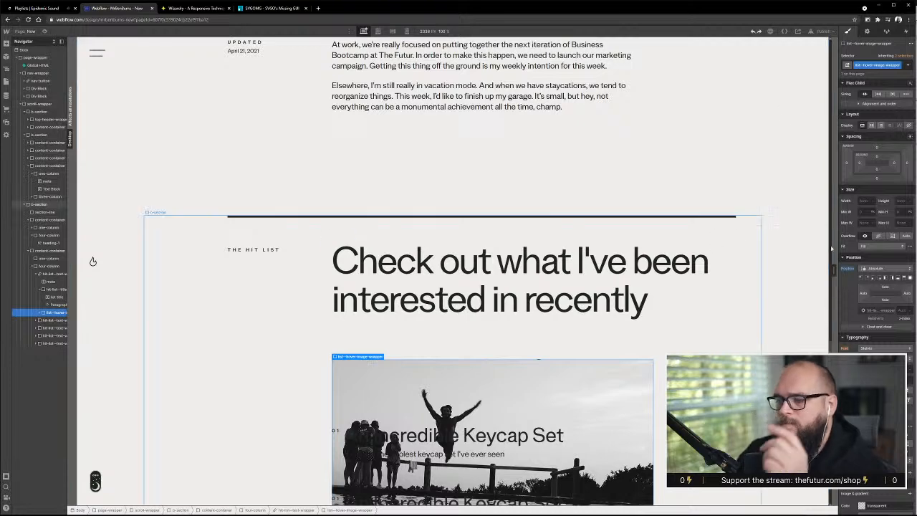
key("alt+Tab")
scroll(558, 300, "down", 2)
scroll(566, 298, "right", 8)
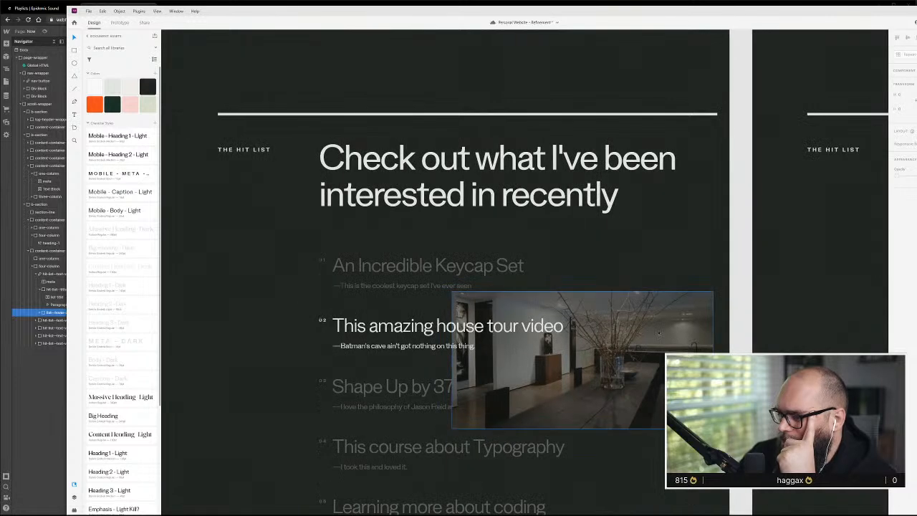
key("ctrl+shift+'")
left_click_drag(703, 343, 701, 355)
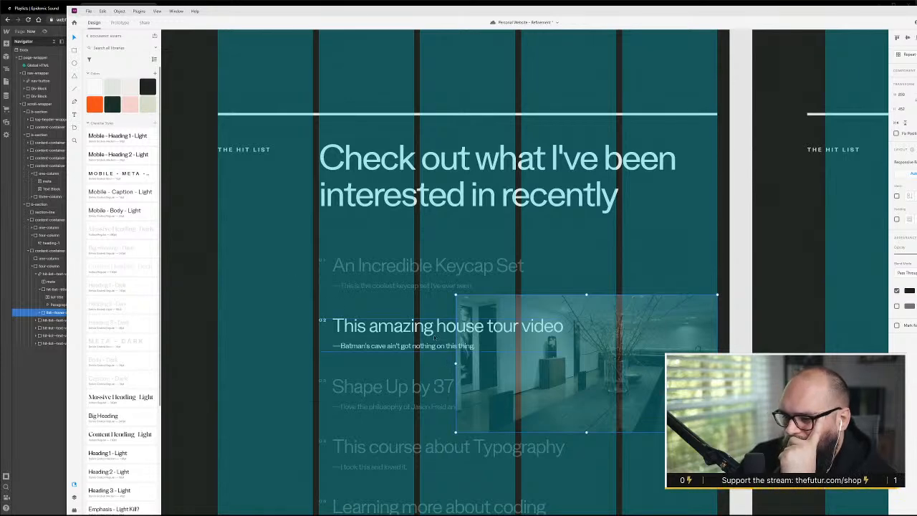
Switch back to Webflow and add a div block before the meta text inside the first hit-list--text-wrapper
key("alt+Tab")
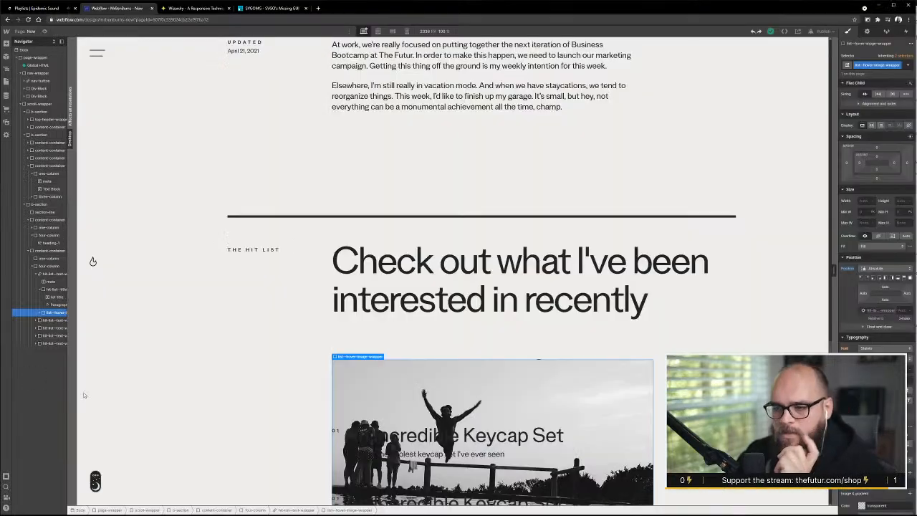
scroll(613, 360, "down", 1)
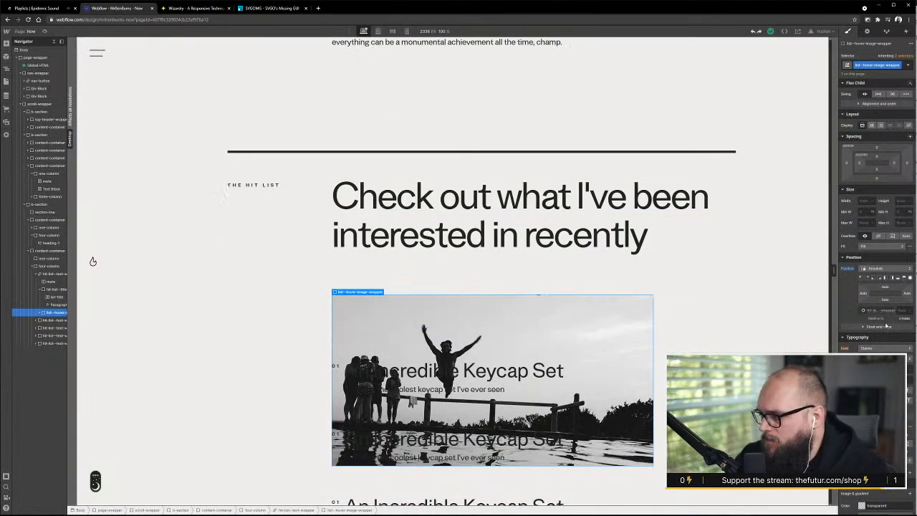
left_click(54, 281)
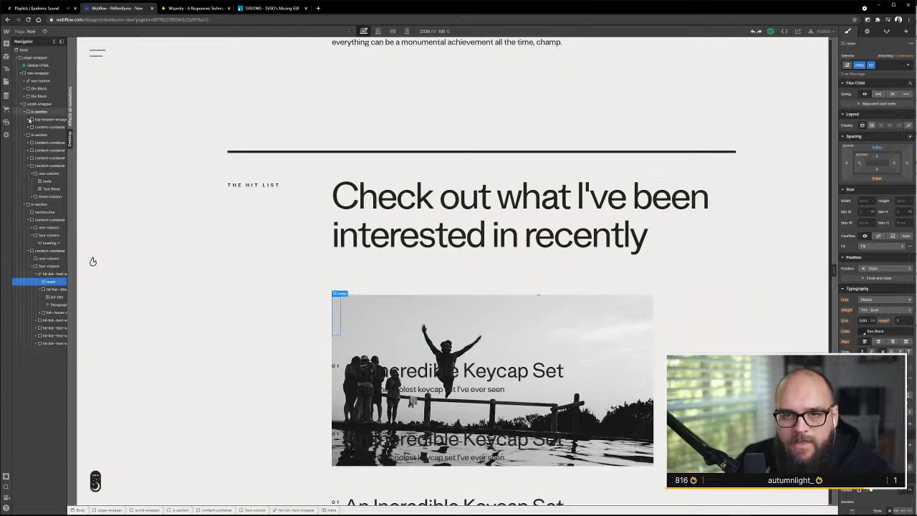
left_click(7, 44)
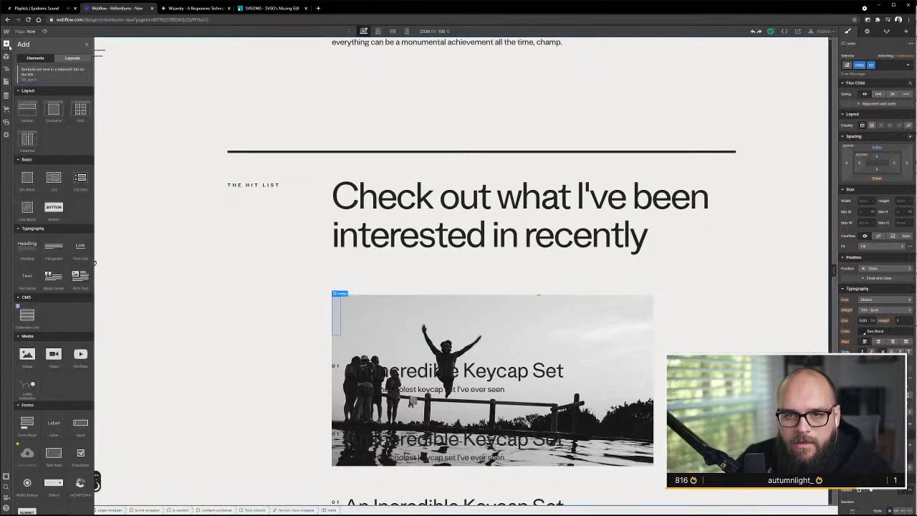
left_click_drag(26, 179, 57, 289)
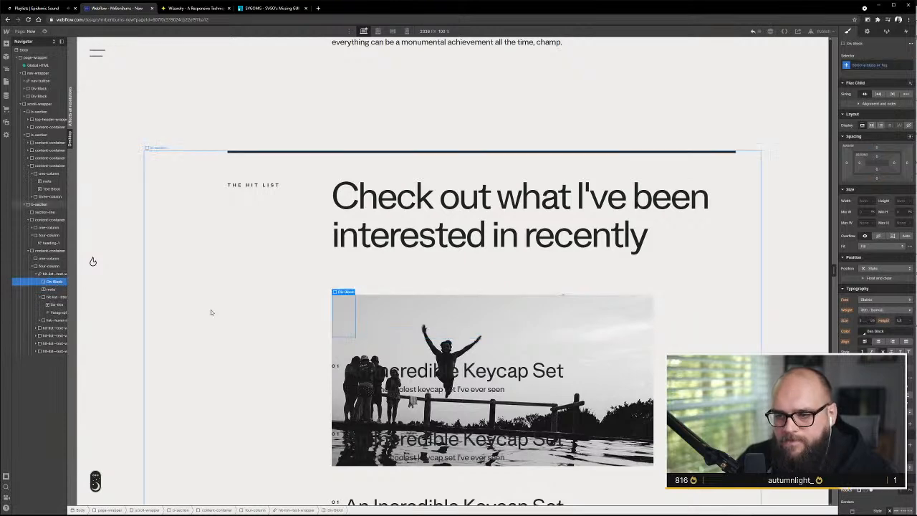
Give the new div block the class hit-list--text-wrapper-b
key("ctrl+Return")
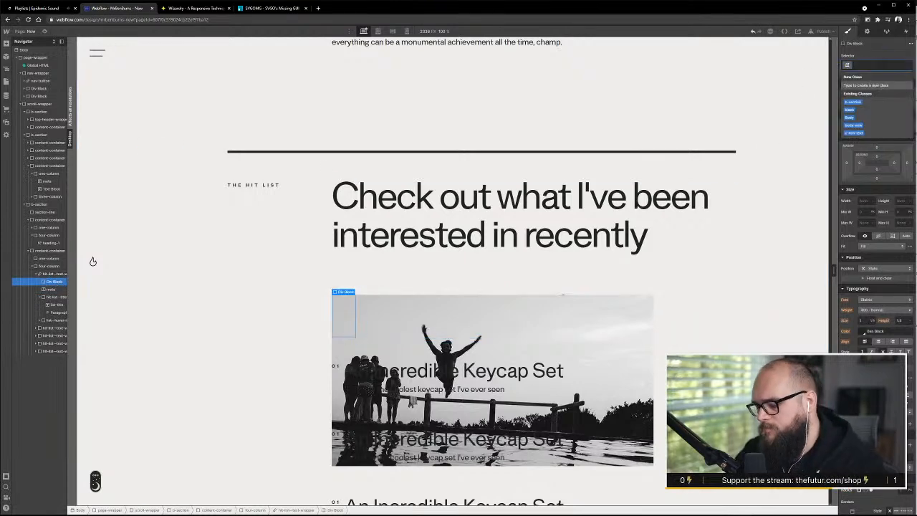
type("list")
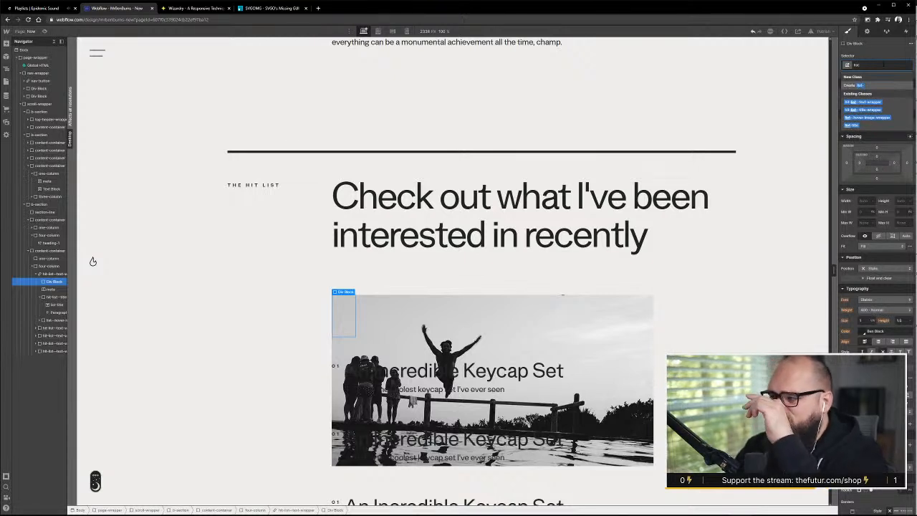
type("-")
key("BackSpace")
key("BackSpace")
key("BackSpace")
key("BackSpace")
key("BackSpace")
type("hit-list")
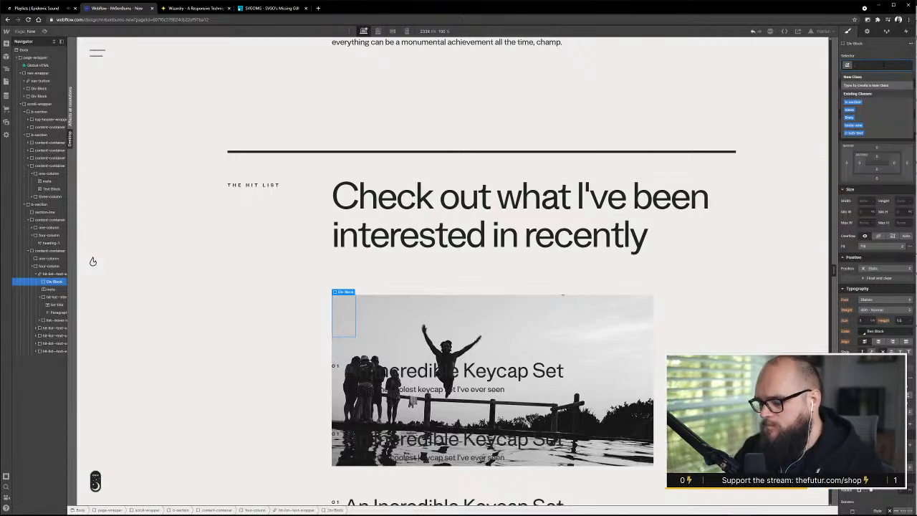
type("-")
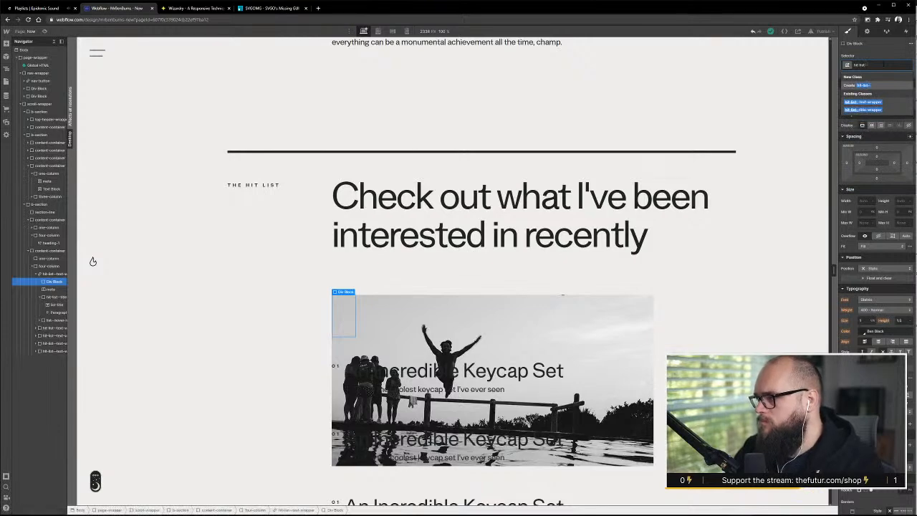
type("-text")
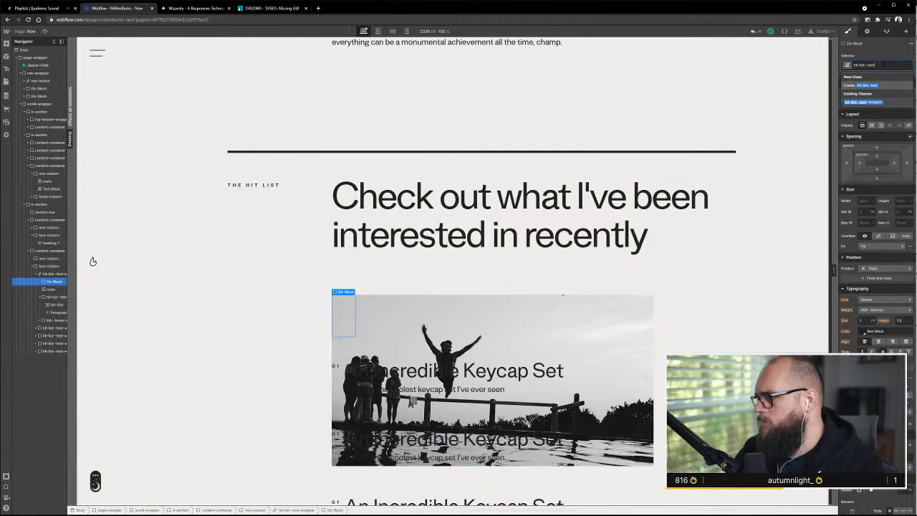
type("-wrapp")
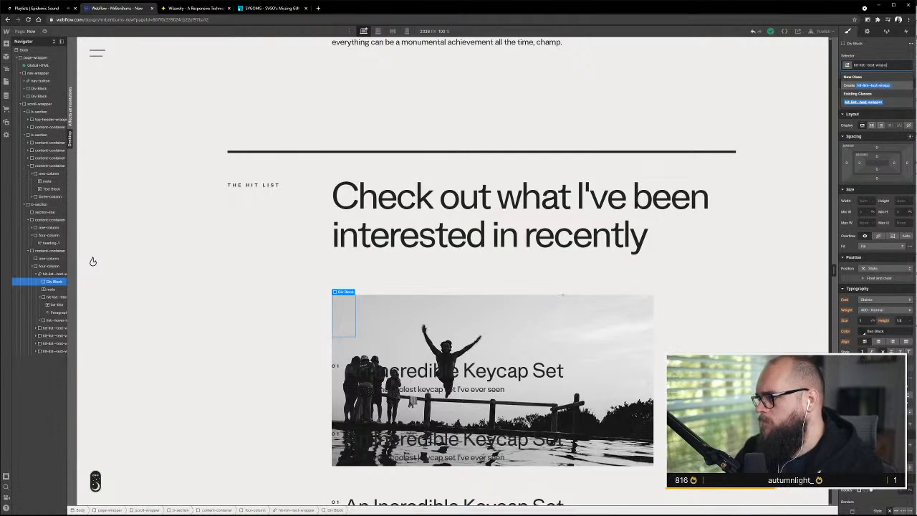
type("er")
key("Return")
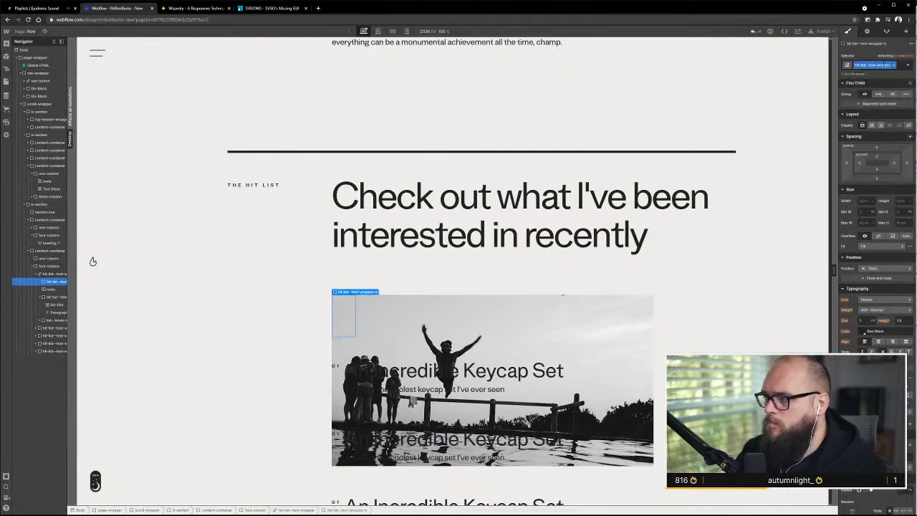
Rename the class of the outer hit-list--text-wrapper link block to hit-list--item
left_click(890, 64)
left_click(881, 74)
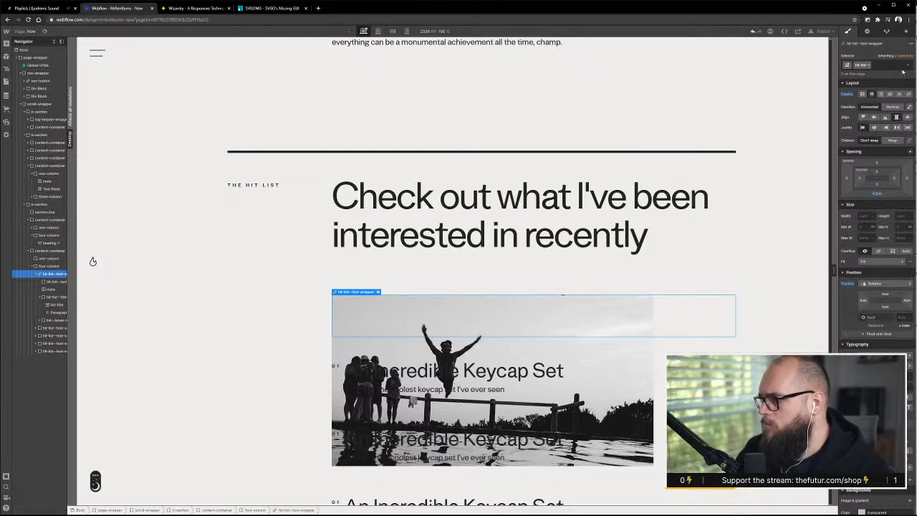
type("hit-list--item")
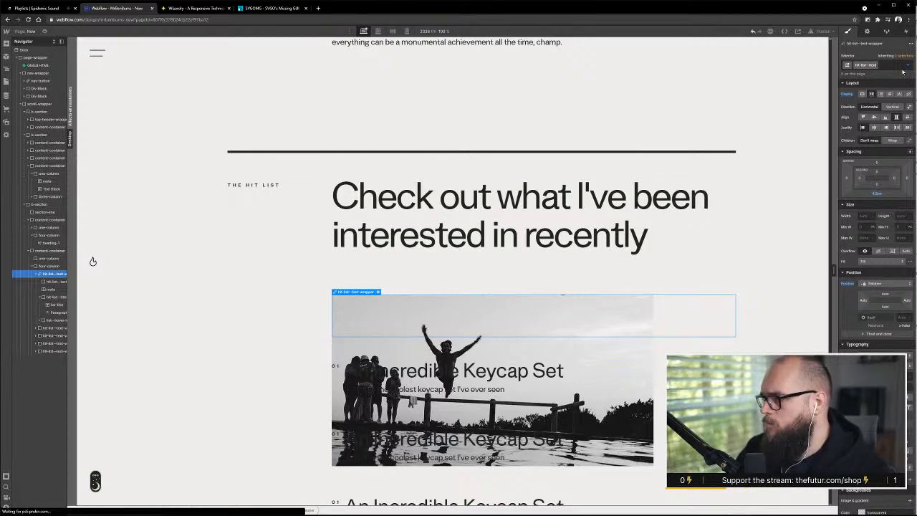
key("Return")
Rename the class of the new inner div block to hit-list--text-wrapper
left_click(58, 282)
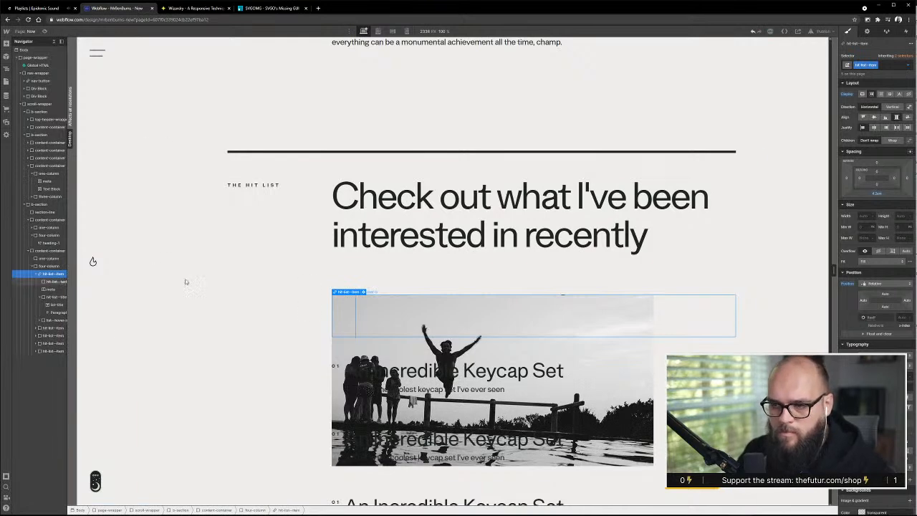
left_click(895, 65)
left_click(892, 74)
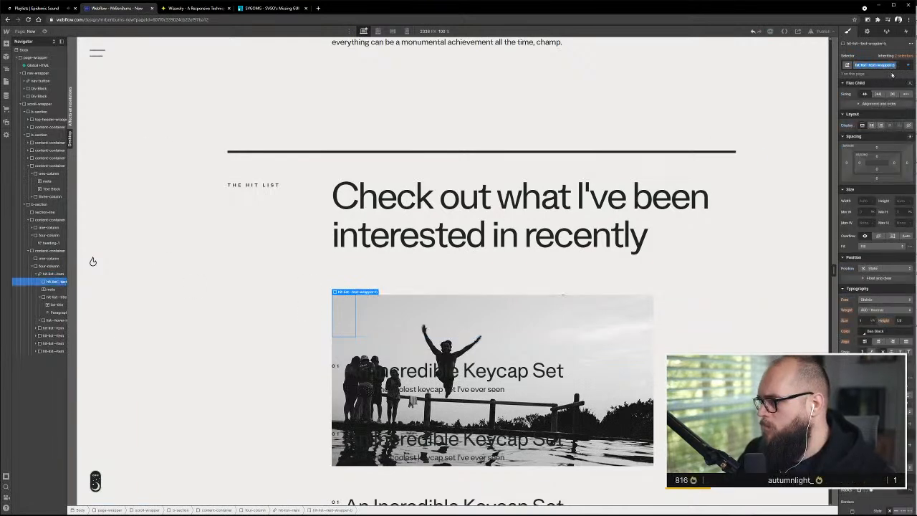
key("Return")
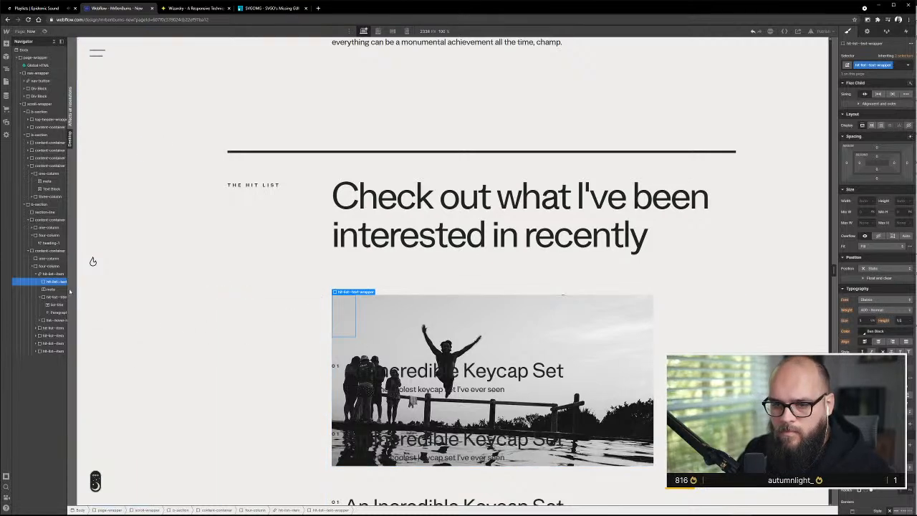
Move the first entry's meta text and hit-list--title-wrapper into the new hit-list--text-wrapper
left_click(53, 289)
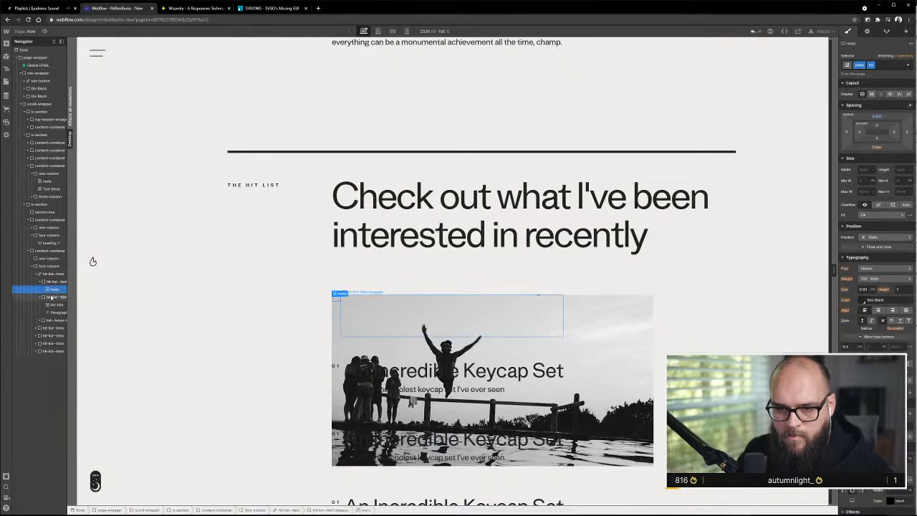
left_click(54, 297)
left_click_drag(53, 300, 53, 301)
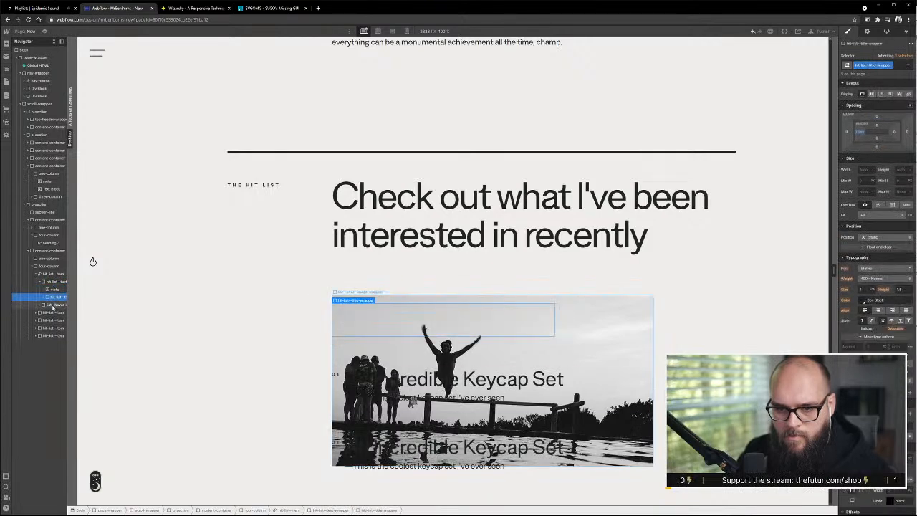
Reset the display setting of hit-list--item and set the display of the inner hit-list--text-wrapper to Flex
left_click(46, 274)
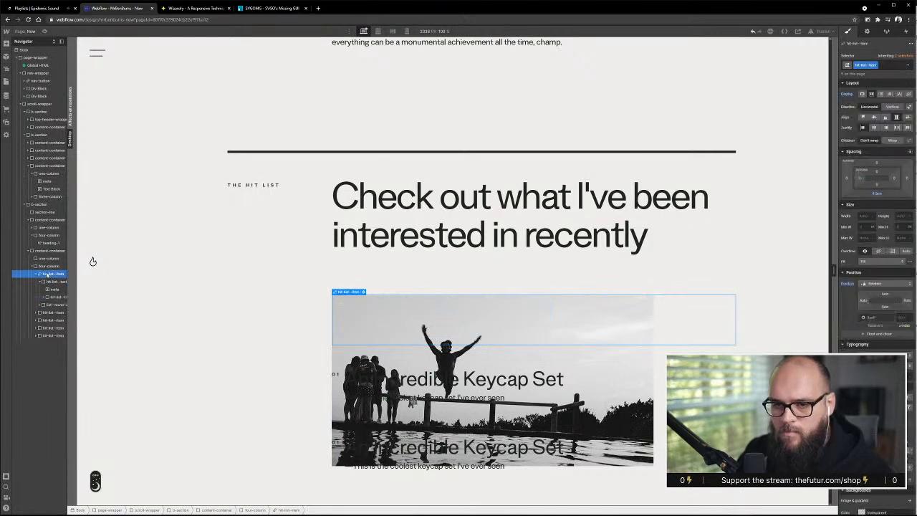
left_click(850, 94, "alt")
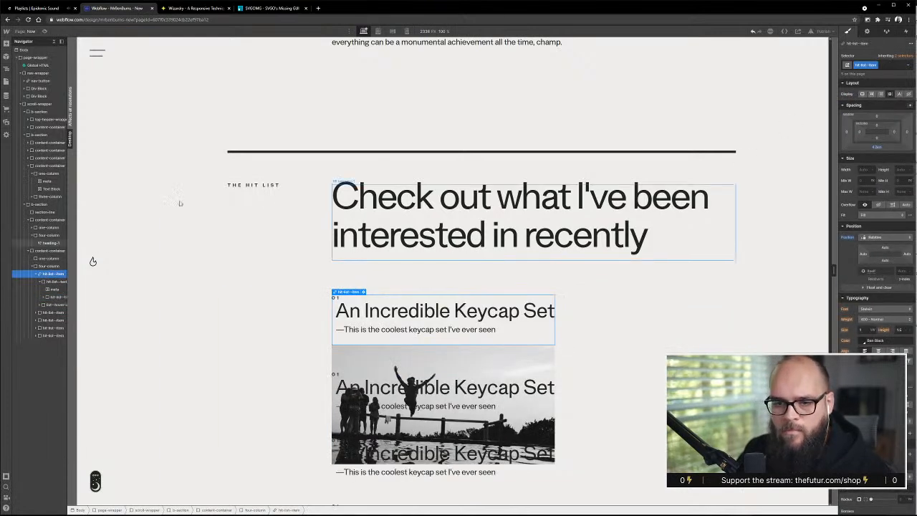
left_click(52, 281)
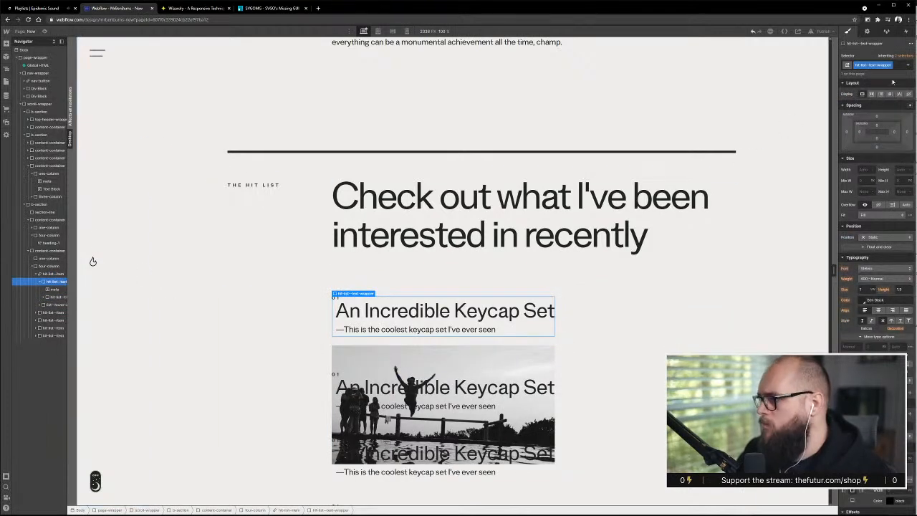
left_click(873, 95)
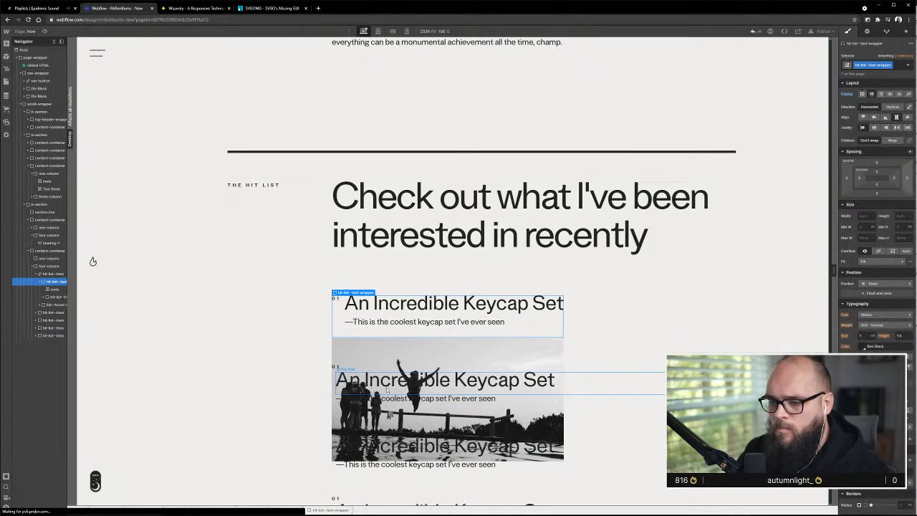
Set the display of the first entry's hit-list--item link block to Flex
scroll(429, 337, "down", 3)
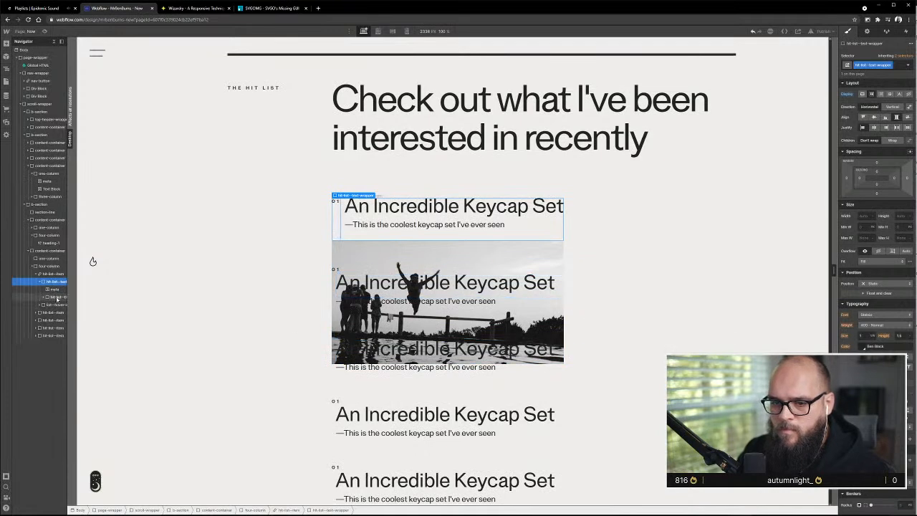
left_click(44, 274)
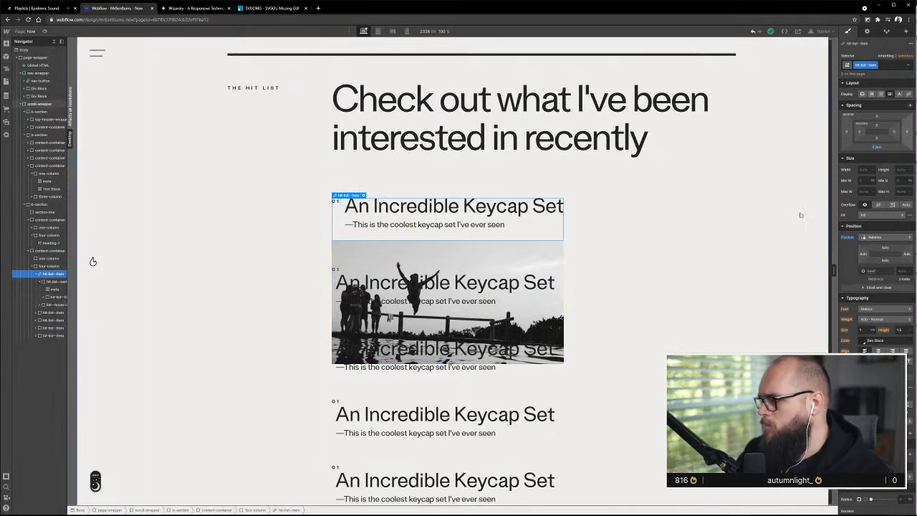
left_click(40, 283)
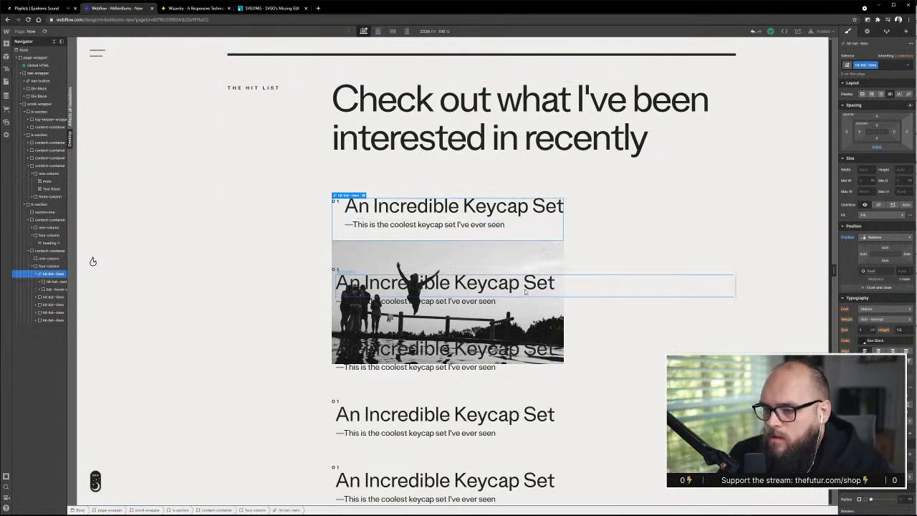
left_click(58, 282)
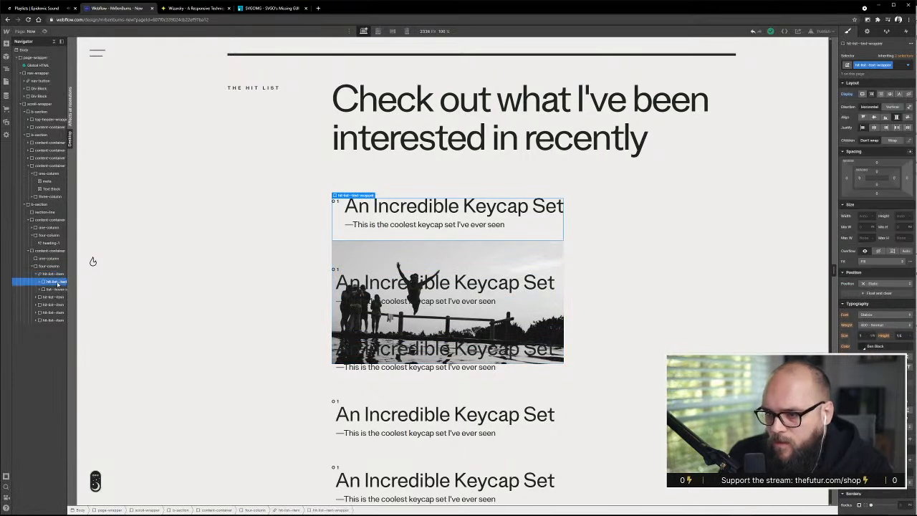
left_click(53, 289)
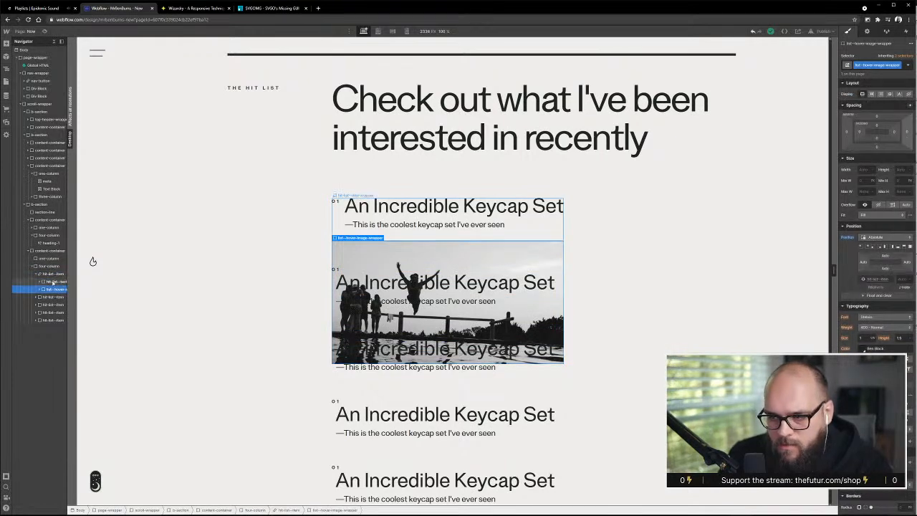
left_click(52, 275)
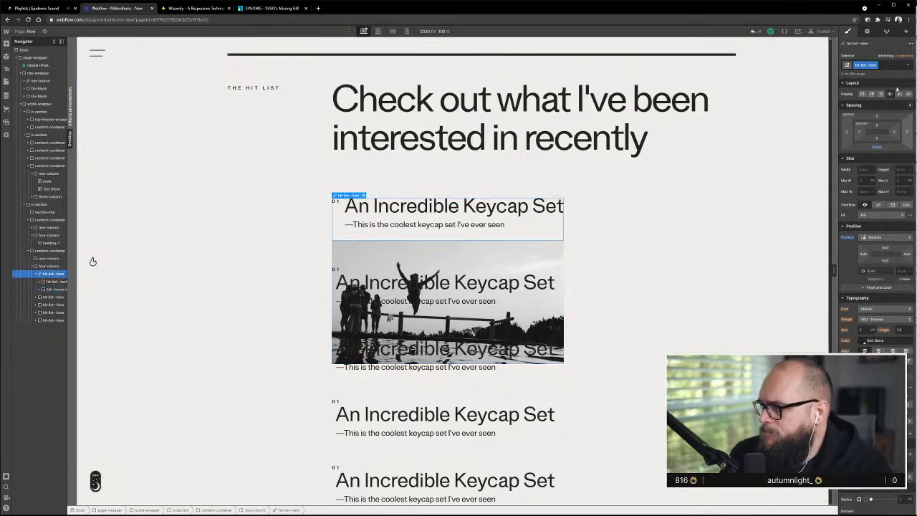
left_click(871, 95)
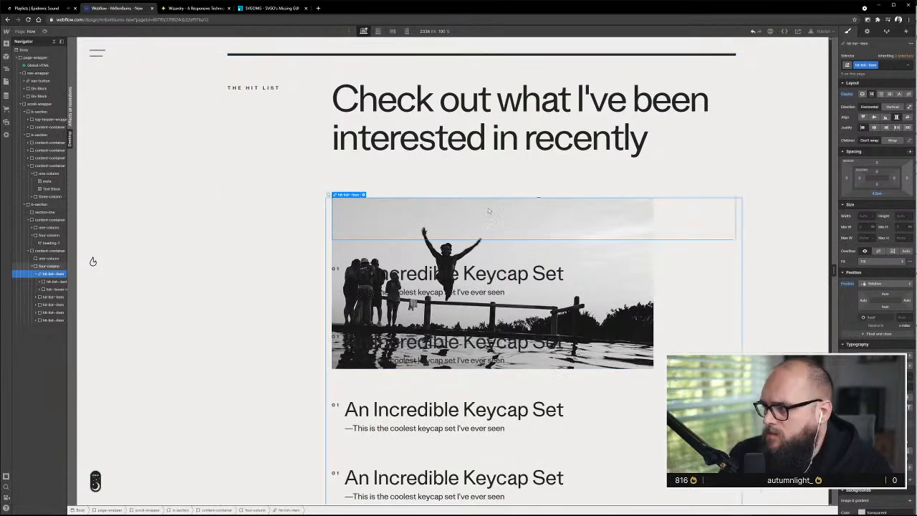
Give the absolutely positioned list--hover-image-wrapper a left offset that shifts the image toward the right edge of its entry
left_click(63, 289)
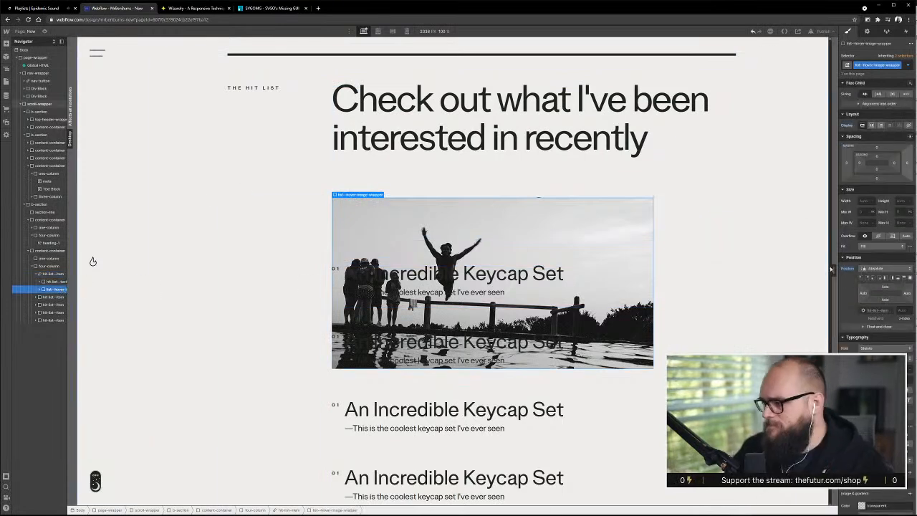
mouse_move(862, 294)
left_mouse_down()
mouse_move(863, 310)
mouse_move(862, 151)
mouse_move(864, 294)
left_mouse_up()
left_click(864, 294)
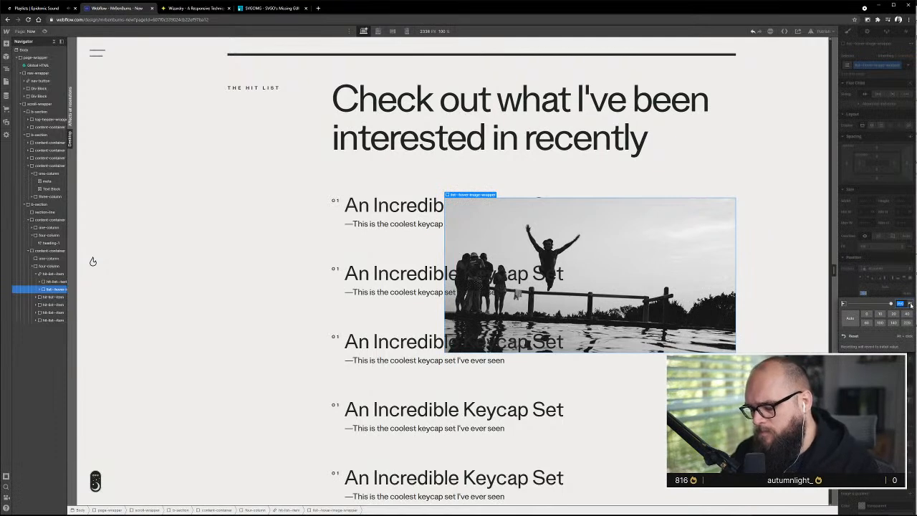
key("Return")
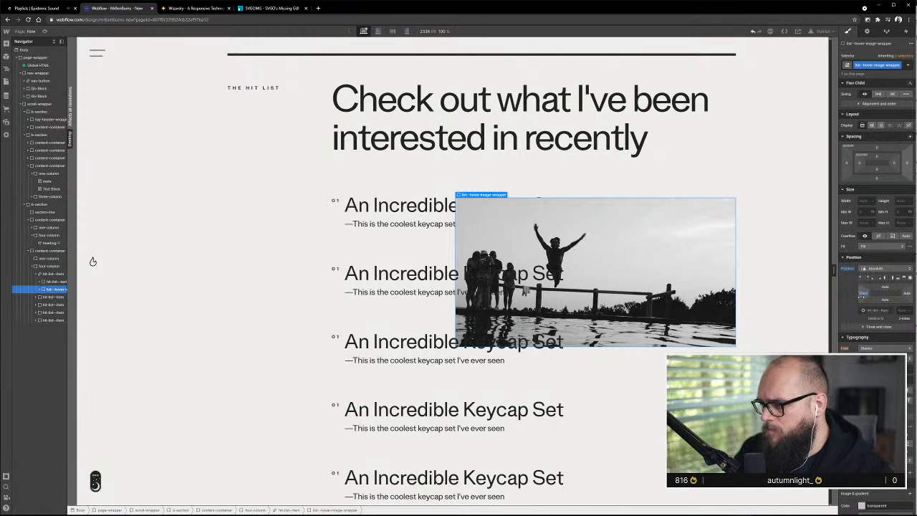
left_click_drag(864, 293, 864, 293)
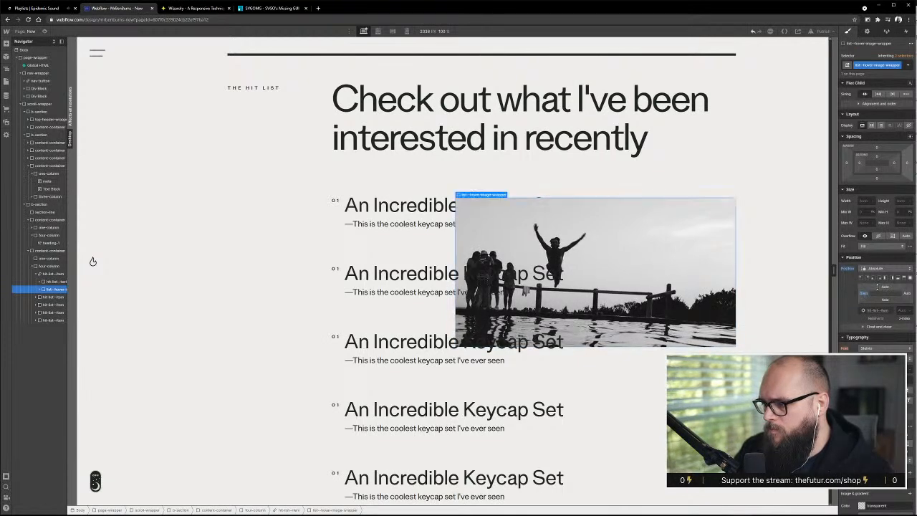
Give list--hover-image-wrapper a negative top offset so the image starts slightly above the first entry's title
left_click(887, 287)
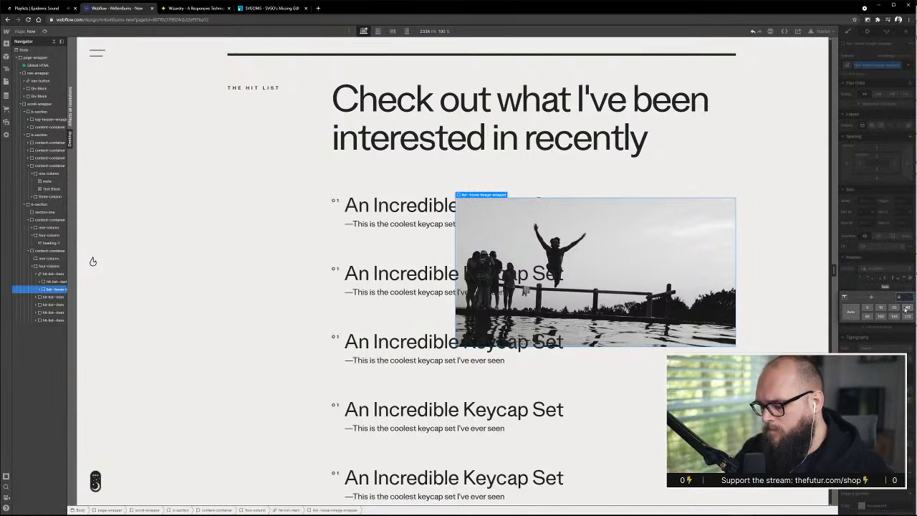
left_click(906, 308)
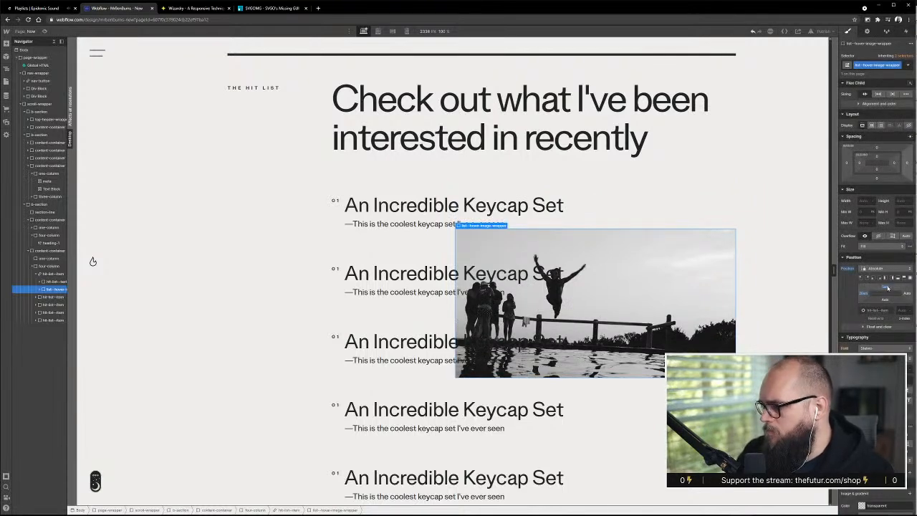
left_click_drag(889, 275, 889, 254)
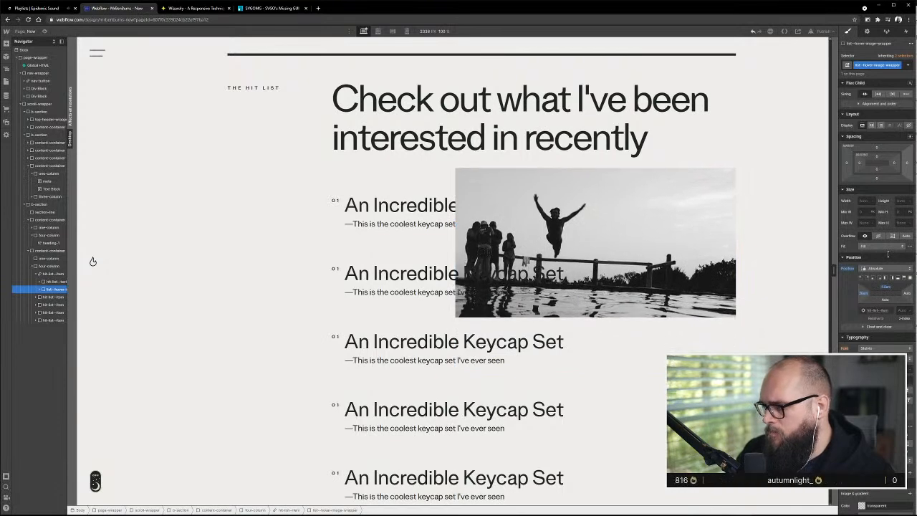
left_click_drag(889, 255, 888, 258)
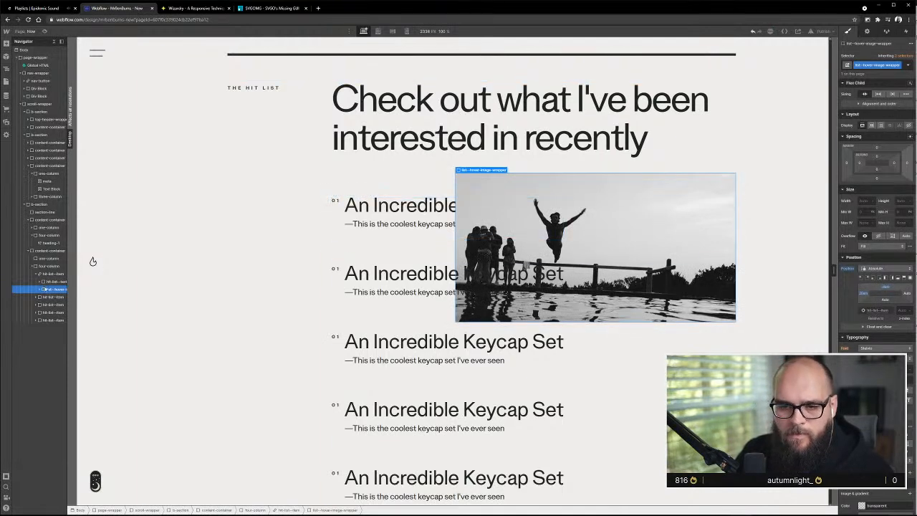
Move list--hover-image-wrapper before hit-list--text-wrapper in the first entry and set the text wrapper's position to Relative
left_click_drag(44, 289, 45, 280)
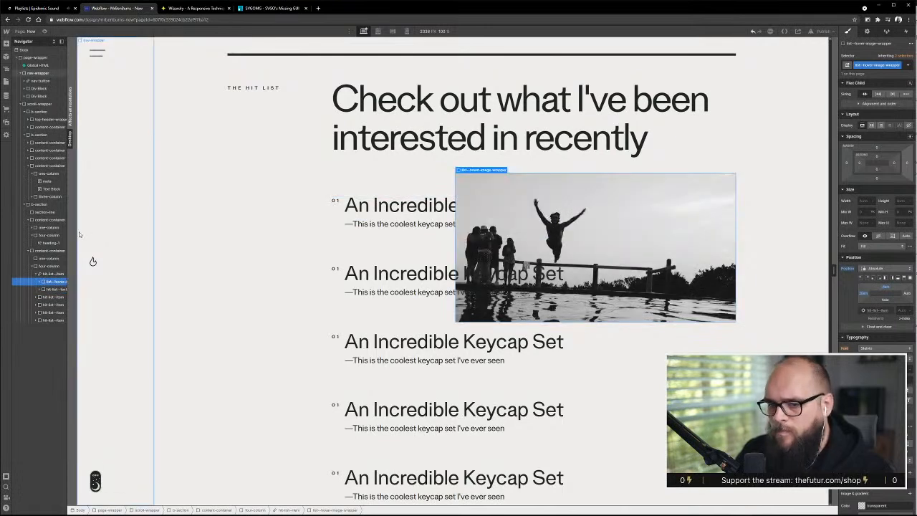
left_click(54, 289)
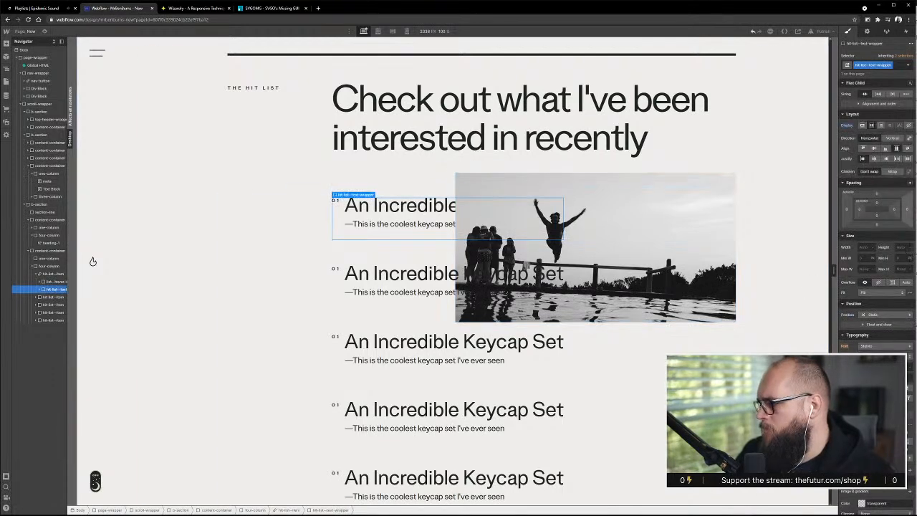
left_click(900, 314)
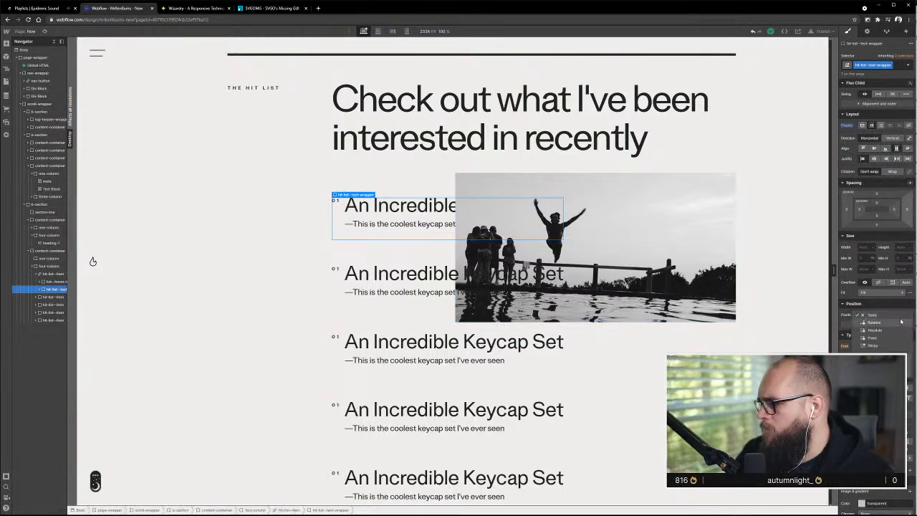
left_click(901, 322)
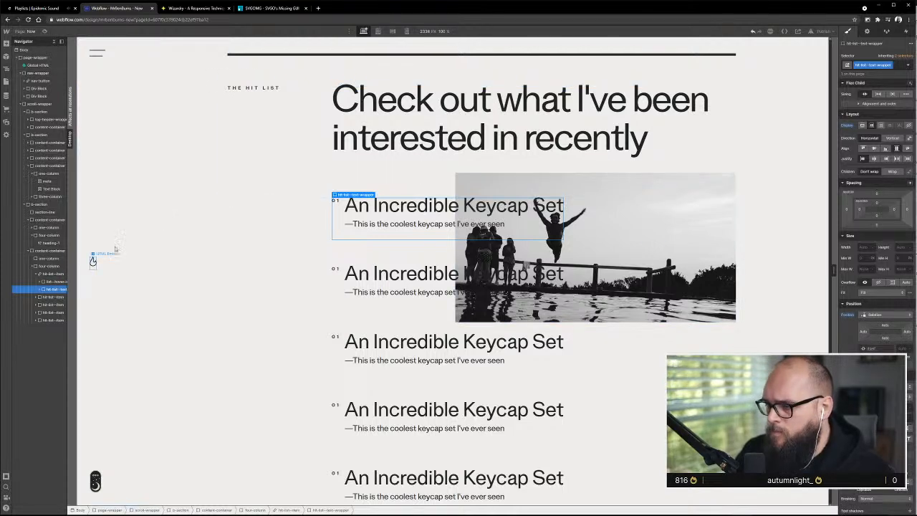
Add a div block inside list--hover-image-wrapper, directly after the image
left_click(40, 282)
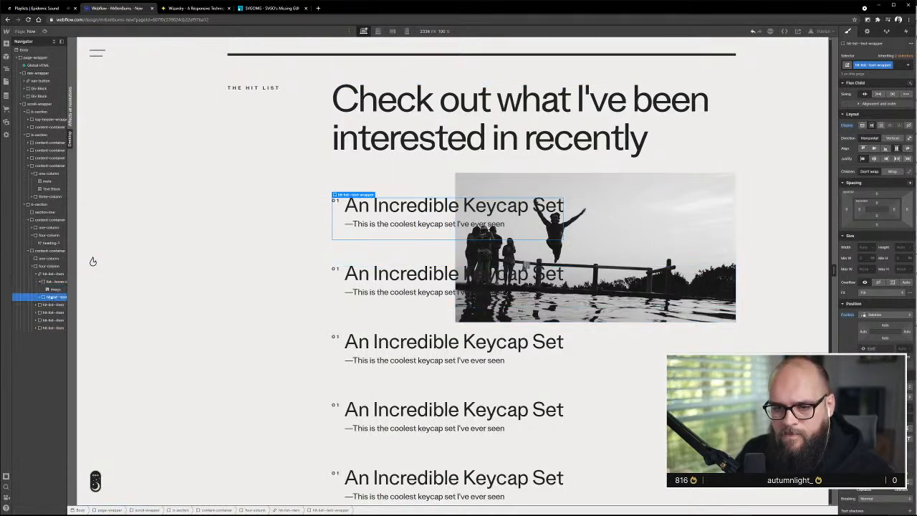
left_click(7, 43)
left_click_drag(27, 177, 58, 295)
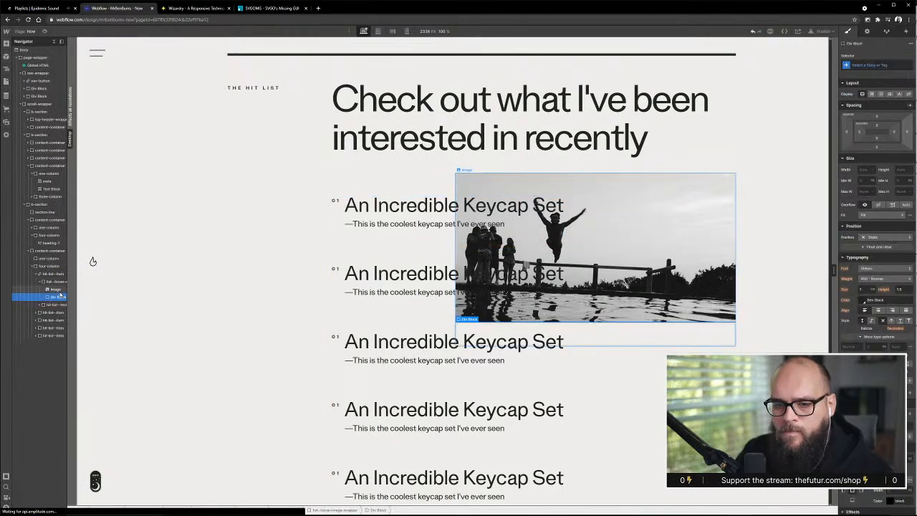
Assign the new class hit-list--image-overlay to the div block beneath the hover image
key("ctrl+Return")
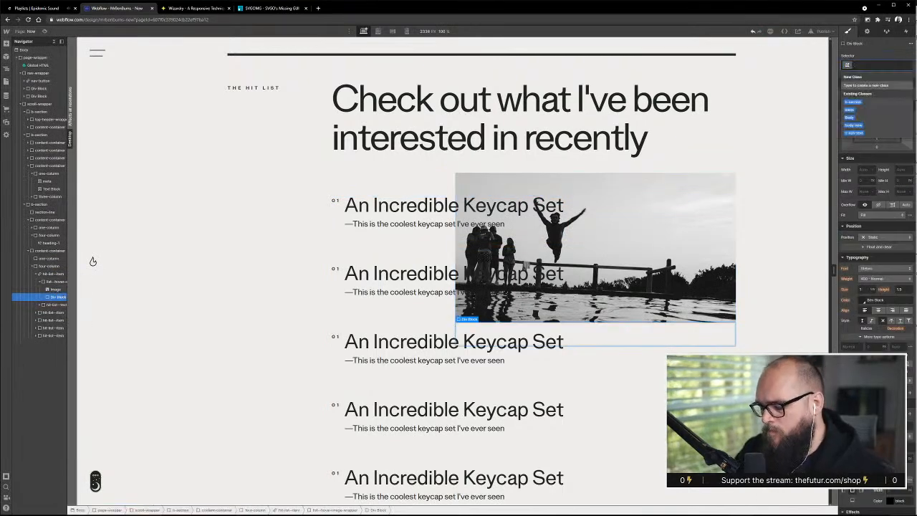
type("ov")
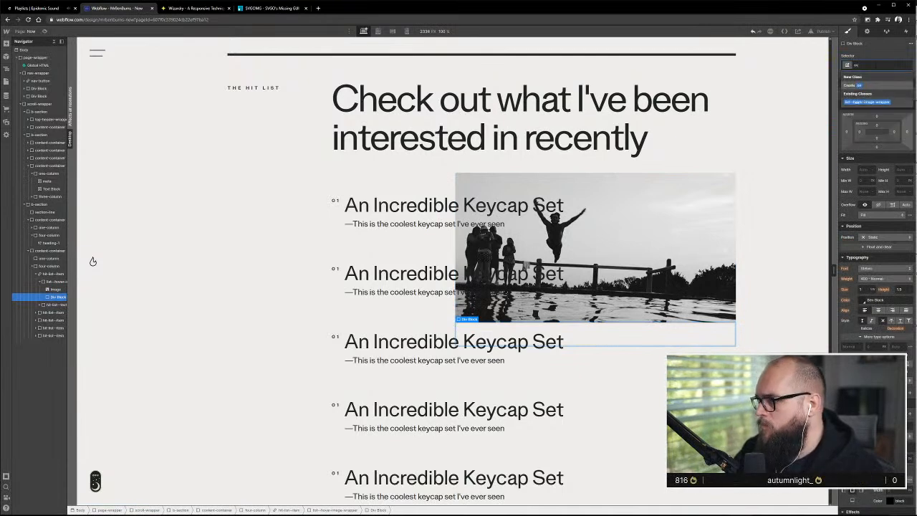
key("BackSpace")
key("BackSpace")
type("image")
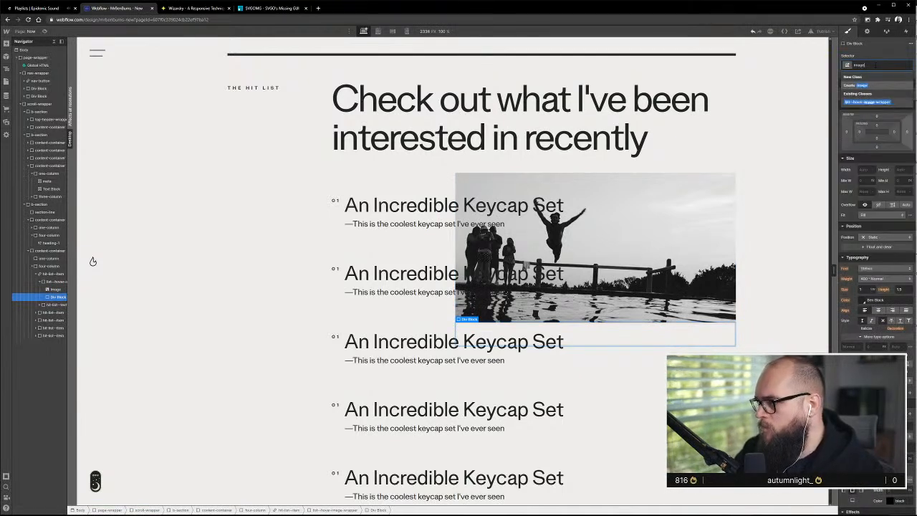
key("BackSpace")
key("BackSpace")
key("BackSpace")
key("BackSpace")
key("BackSpace")
type("hit-list")
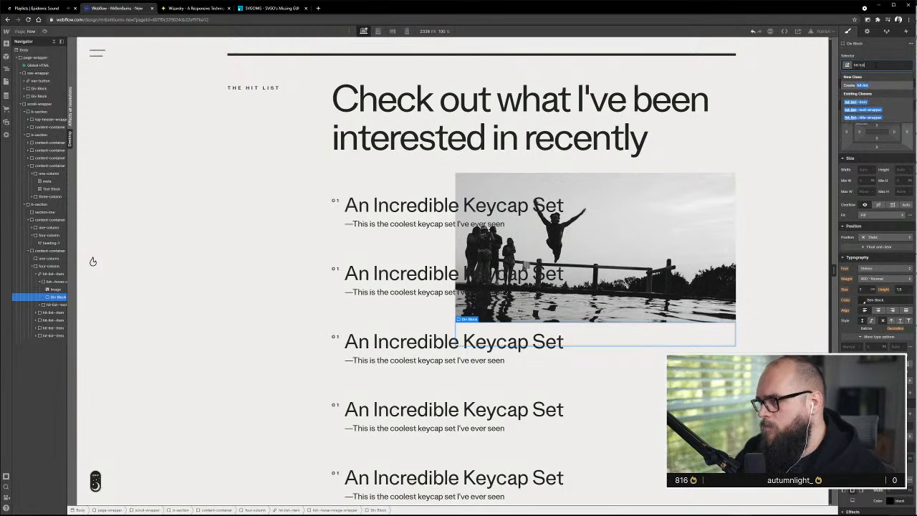
type("--image")
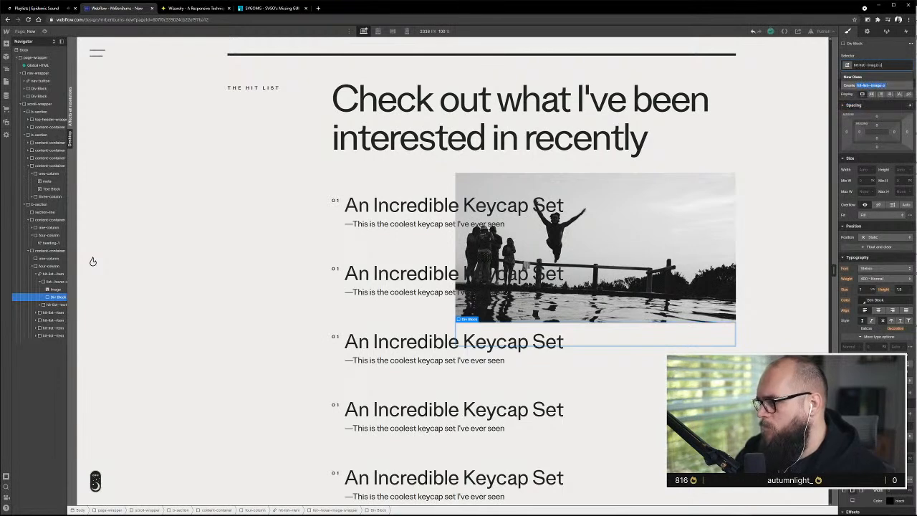
type("-overlay")
key("Return")
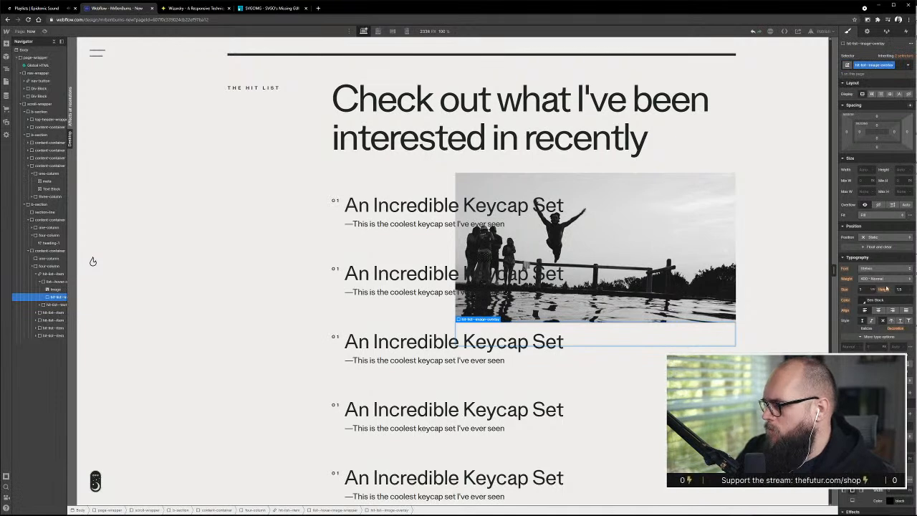
Set hit-list--image-overlay to Absolute position with the full-cover preset so it spans the entire hover image
left_click(52, 281)
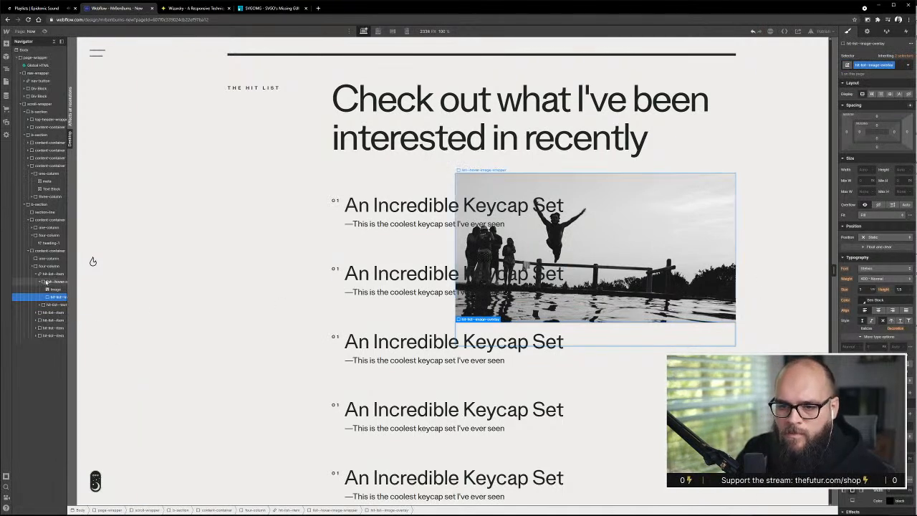
left_click(51, 297)
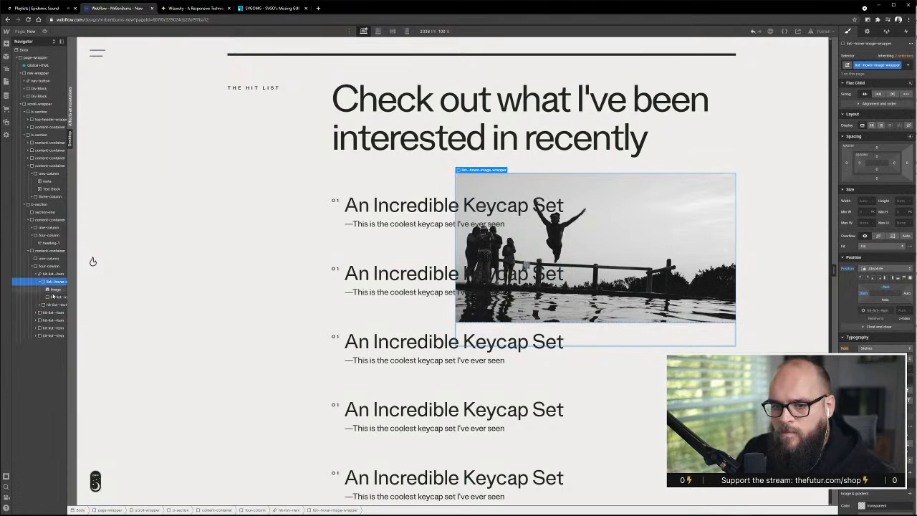
left_click(887, 236)
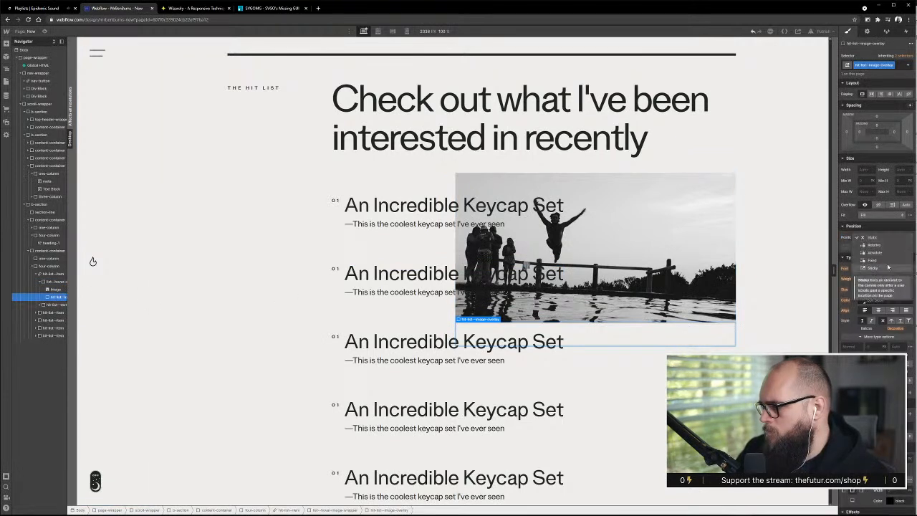
left_click(886, 254)
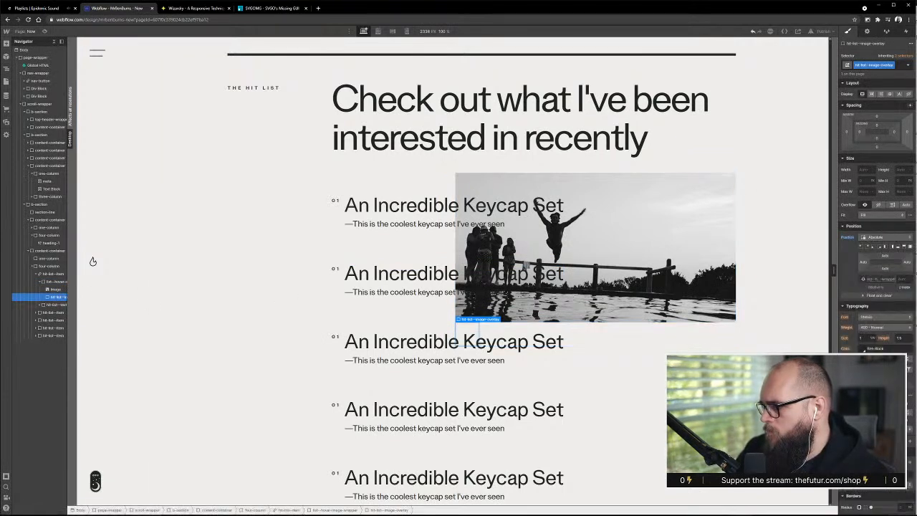
left_click(909, 247)
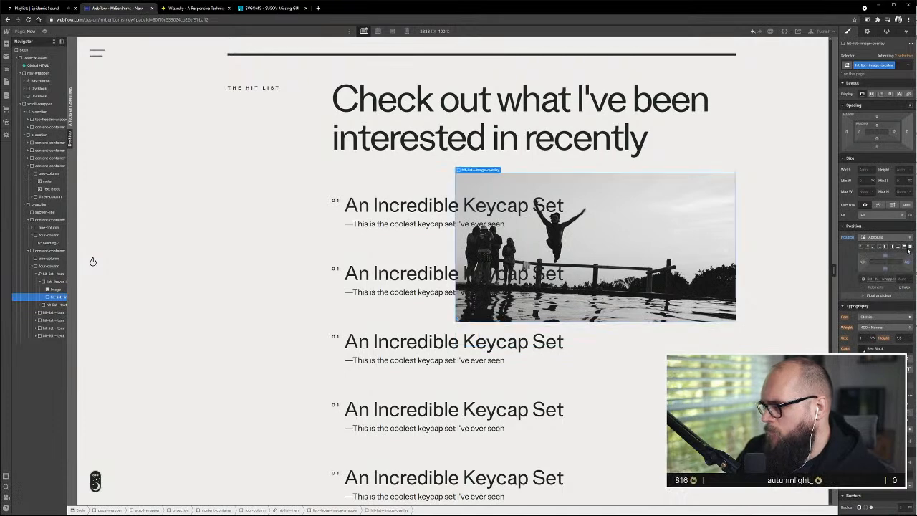
Give hit-list--image-overlay a solid background colour matching the light page background
scroll(875, 287, "down", 3)
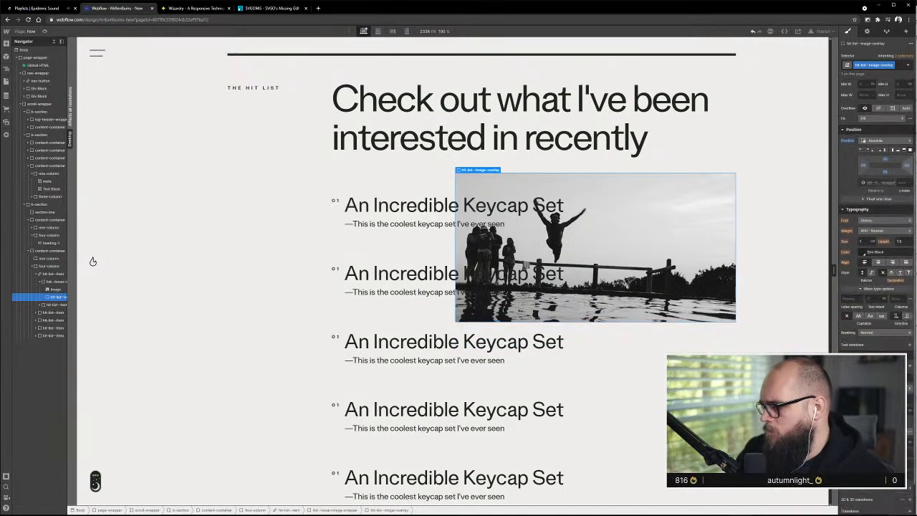
key("d")
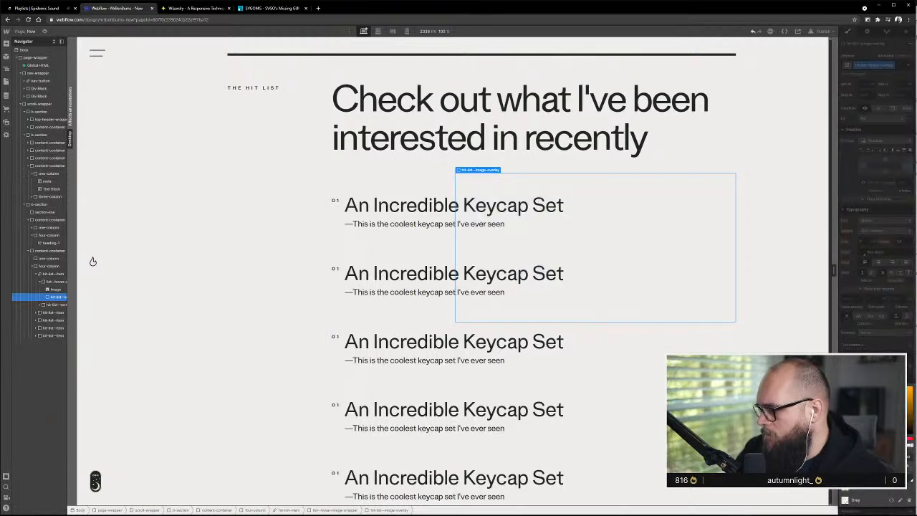
key("Escape")
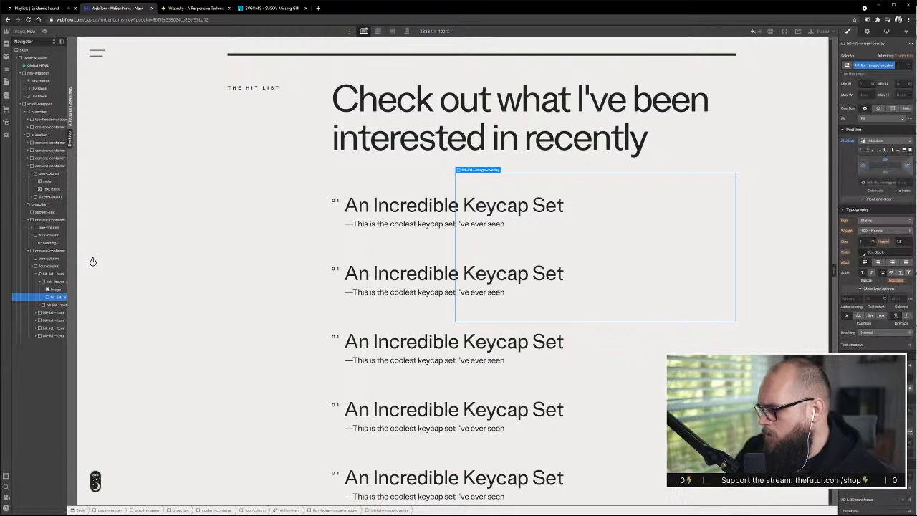
Lower the opacity of hit-list--image-overlay's background colour to make the overlay semi-transparent over the hover image
left_click(865, 377)
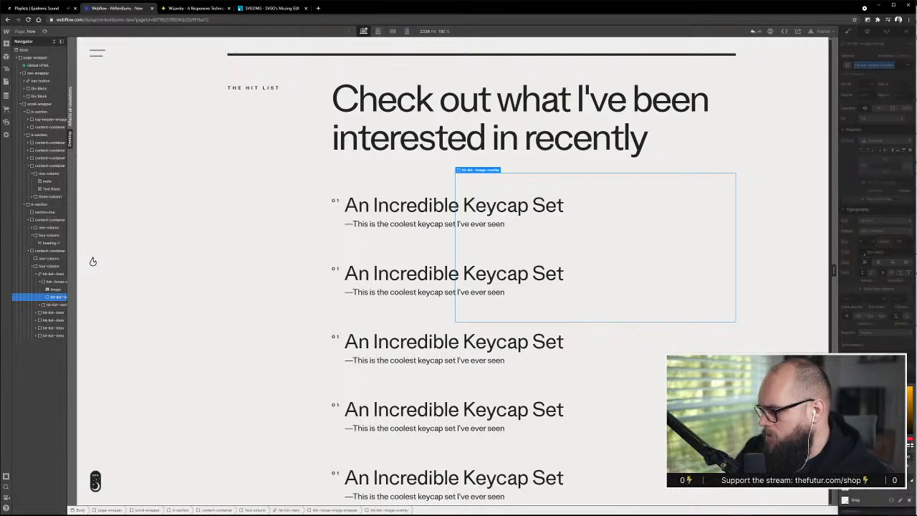
left_click_drag(910, 446, 883, 446)
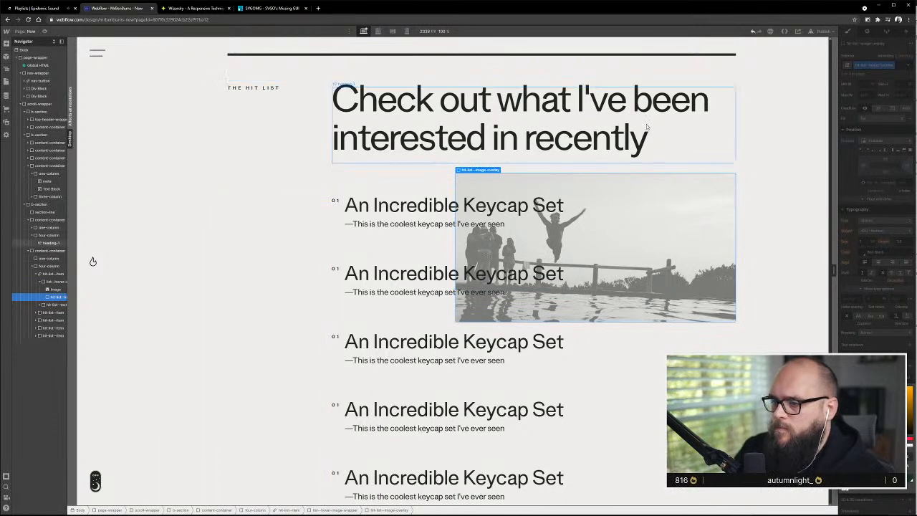
left_click(811, 265)
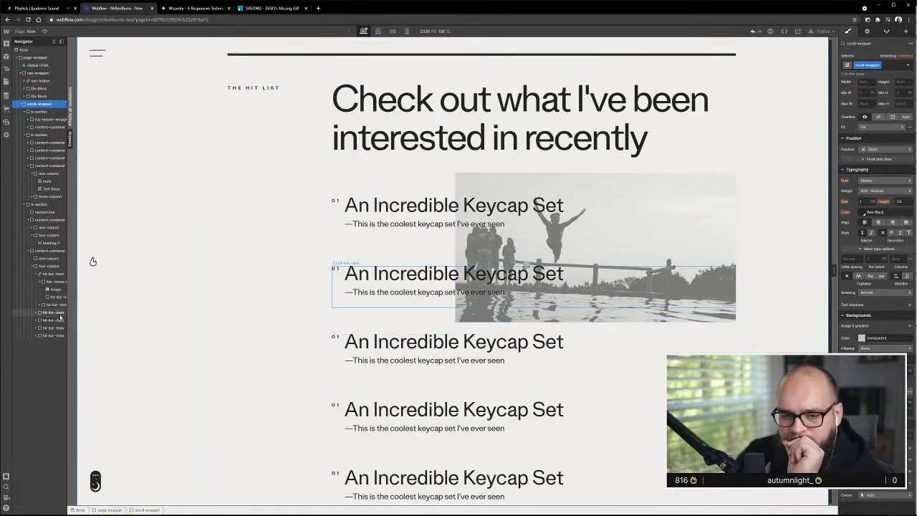
mouse_move(74, 313)
left_mouse_down()
mouse_move(304, 314)
mouse_move(190, 322)
mouse_move(86, 314)
left_mouse_up()
scroll(209, 334, "down", 5)
scroll(392, 368, "down", 3)
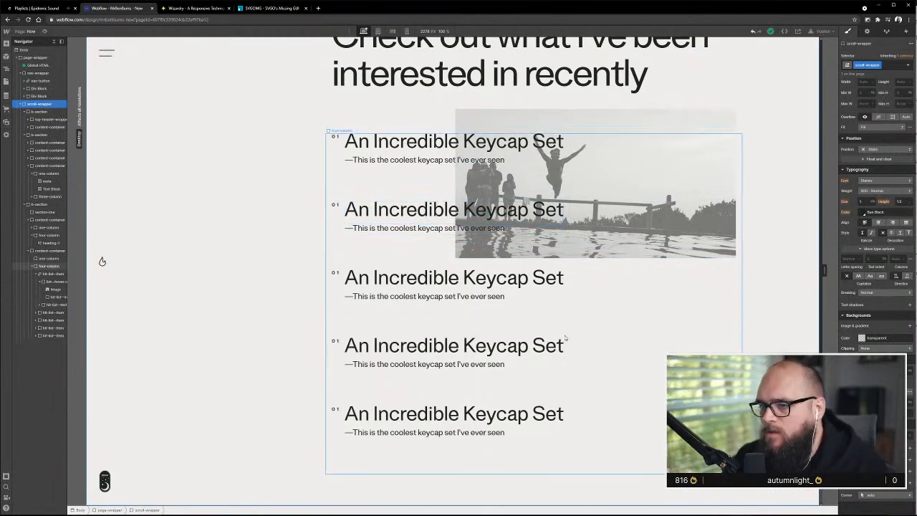
scroll(525, 315, "up", 3)
scroll(632, 289, "down", 3)
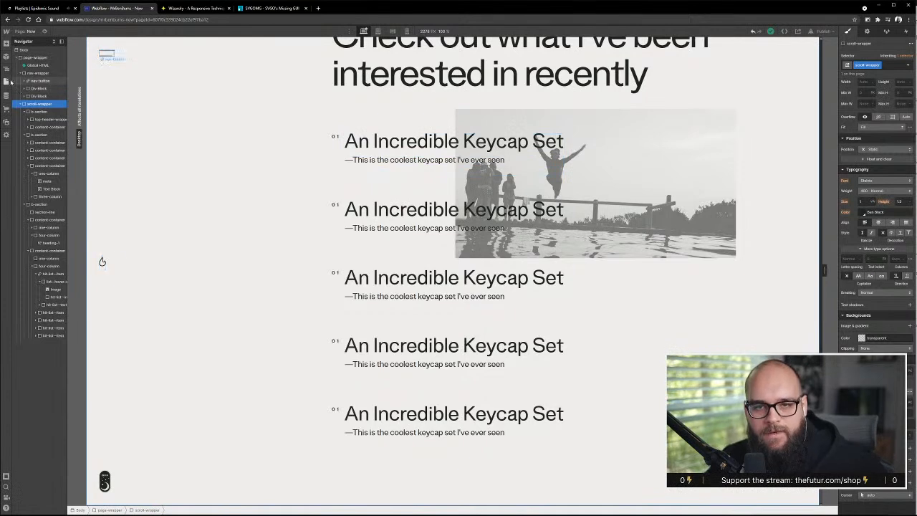
Start a new CMS collection and name it Hit List
left_click(5, 95)
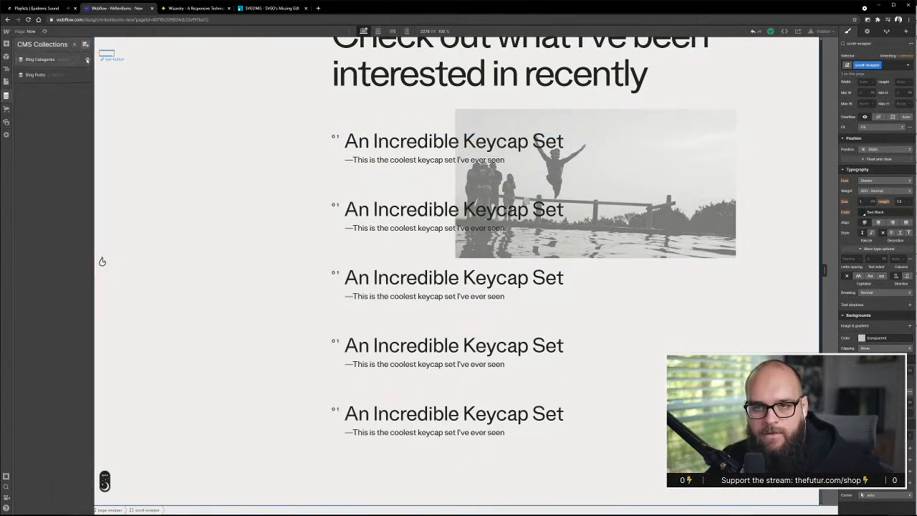
left_click(85, 43)
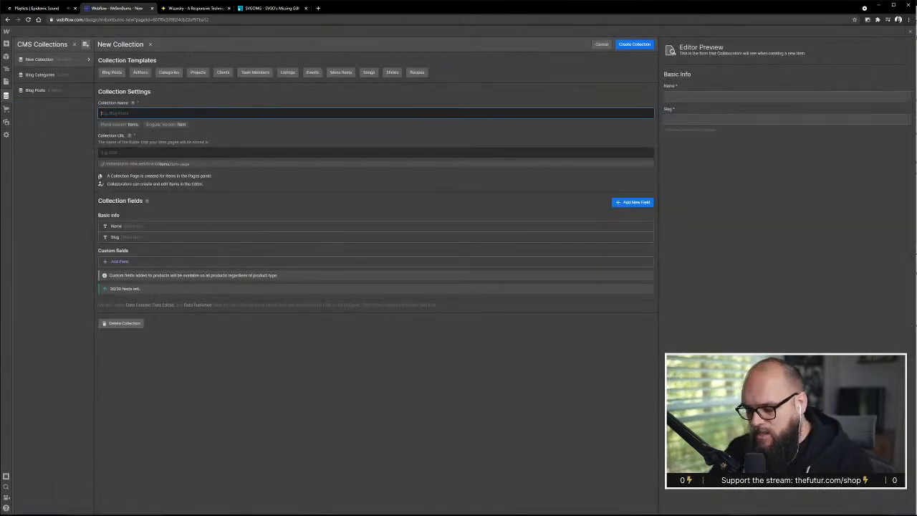
type("Hit List")
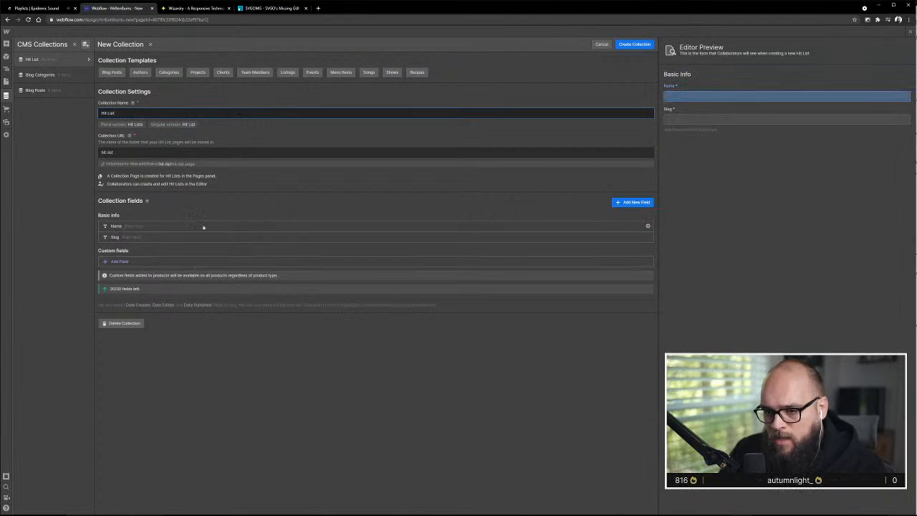
Add a plain text field labelled Description Line to the Hit List collection and save the field
left_click(617, 202)
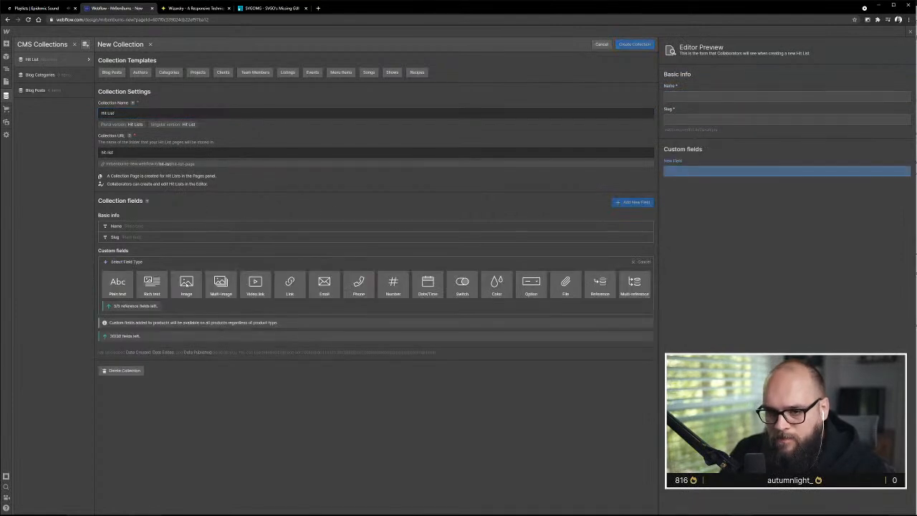
left_click(118, 284)
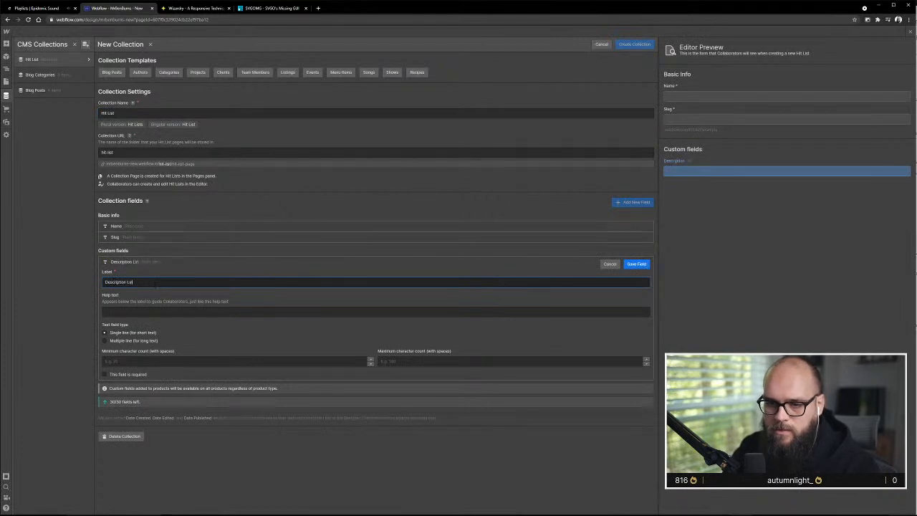
left_click(636, 264)
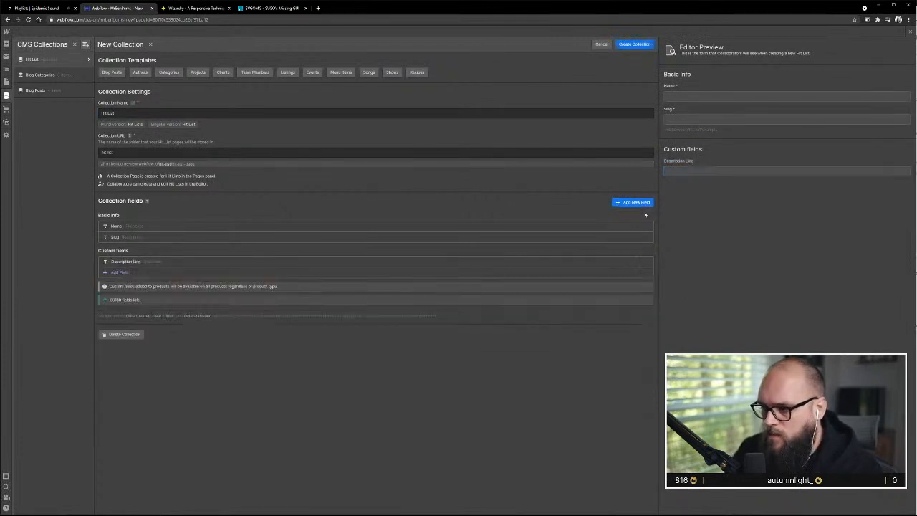
Add an image field labelled Hover Image to the Hit List collection and save the field
left_click(632, 202)
left_click(187, 295)
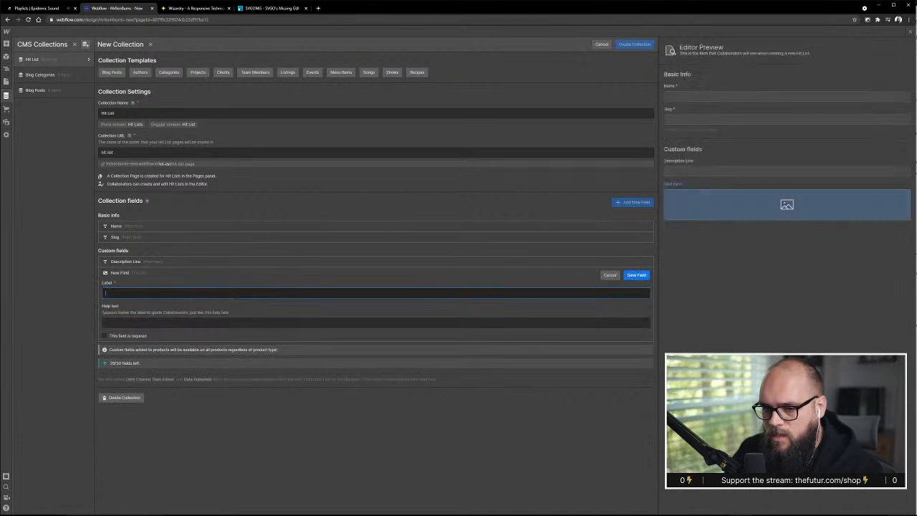
type("Hover Image")
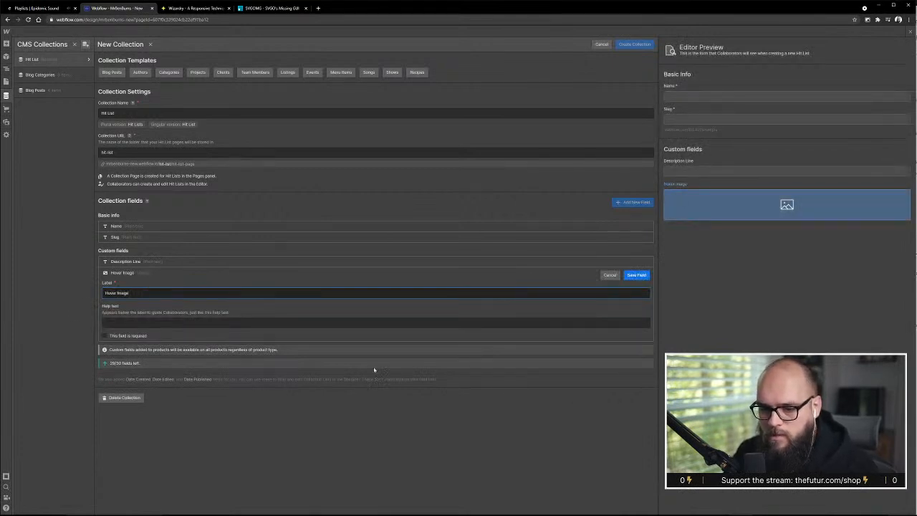
left_click(636, 274)
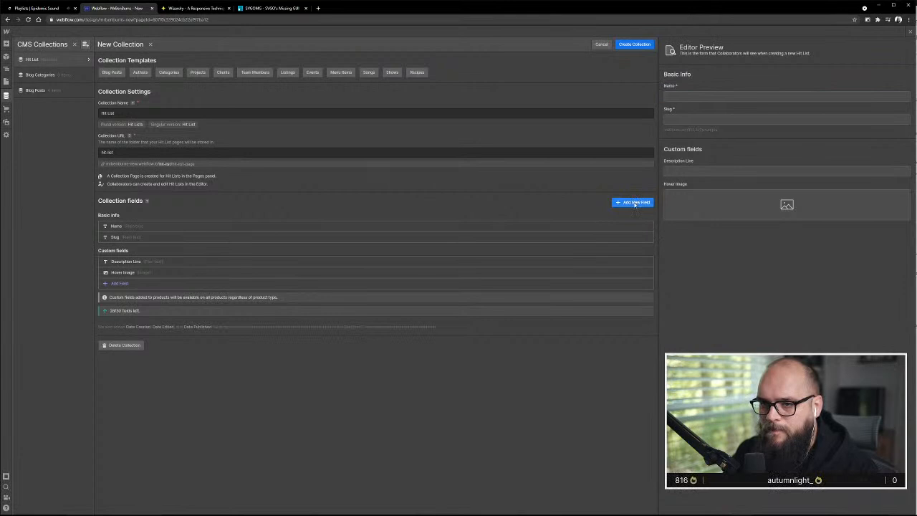
Create the Hit List collection, fill it with 5 sample items and look through their contents
left_click(629, 46)
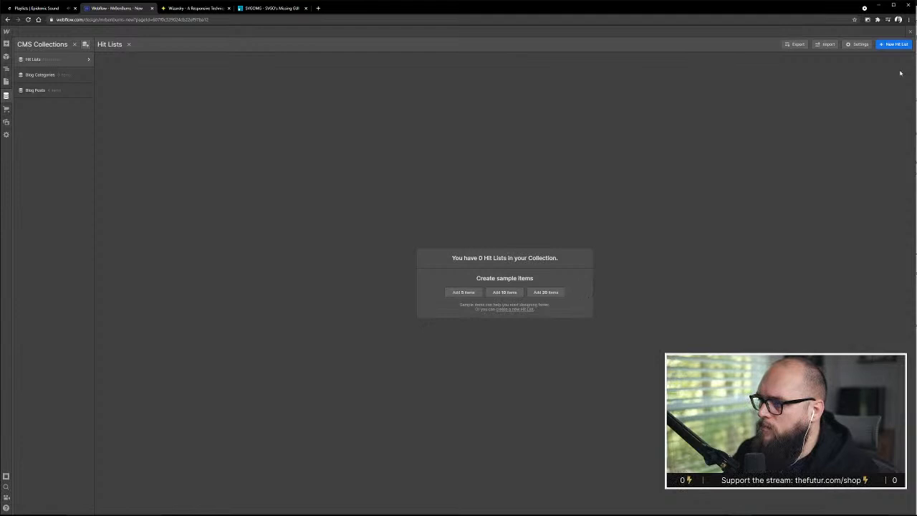
left_click(462, 293)
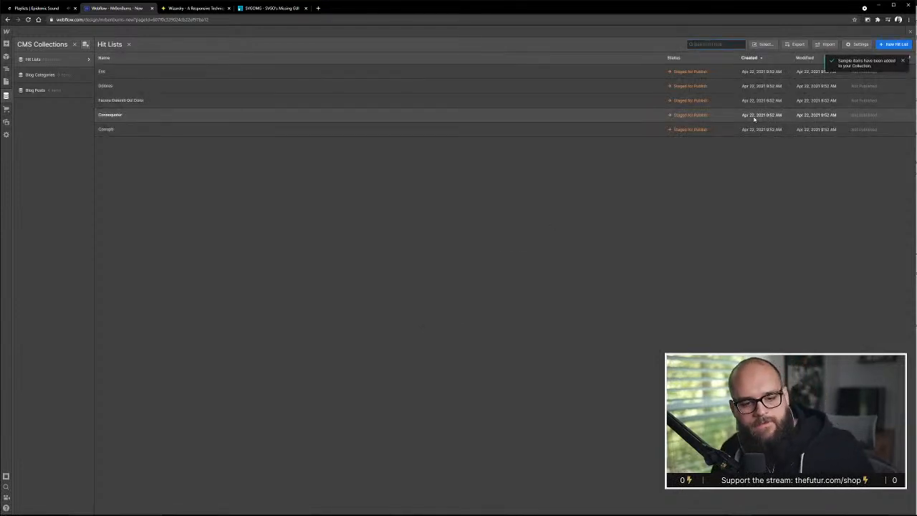
left_click(276, 77)
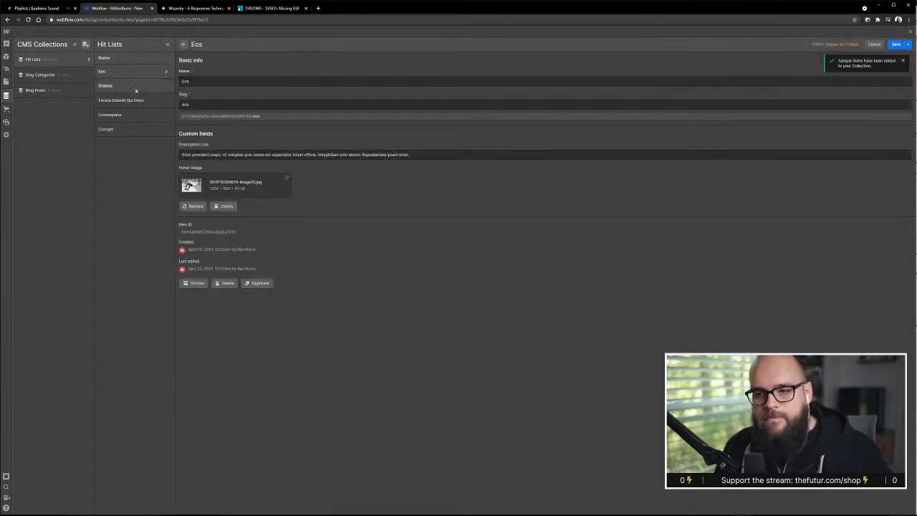
left_click(136, 86)
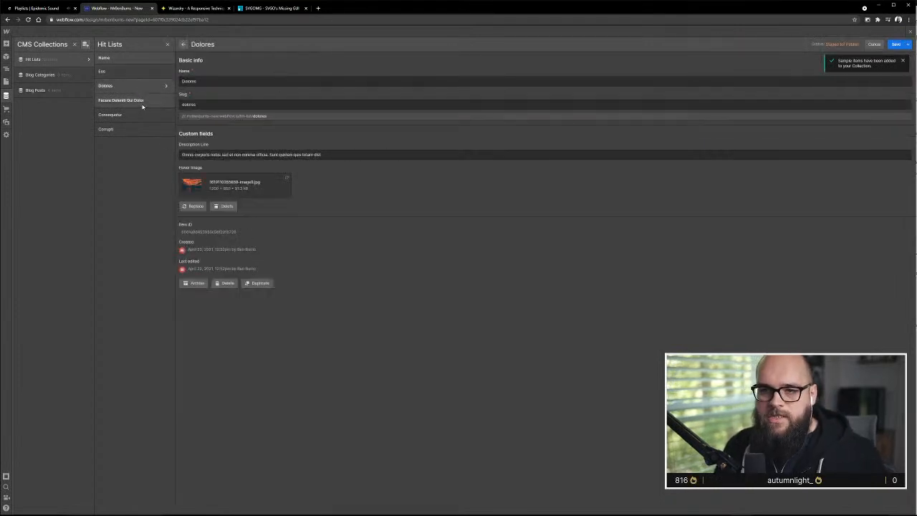
left_click(143, 105)
left_click(144, 118)
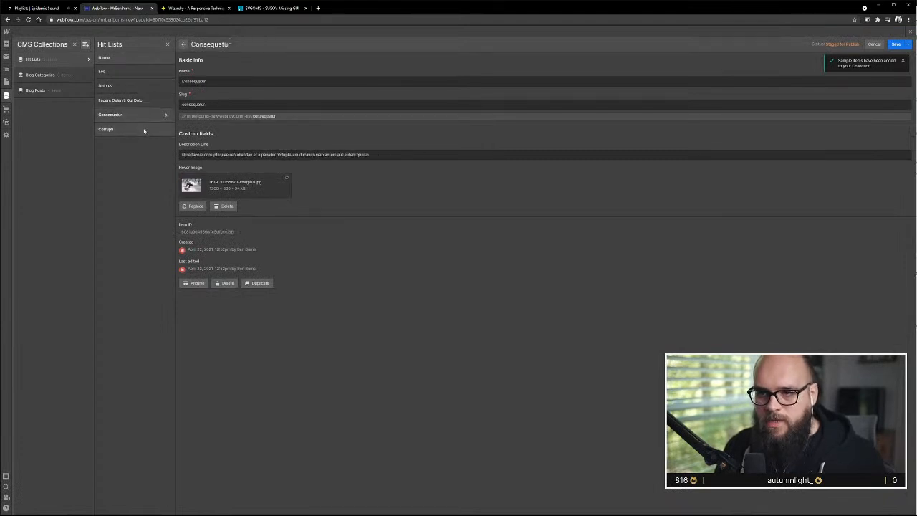
Rename the Eos item "An Incredible Keycap Set", copying the first hit list title from the Adobe XD design, and save it
left_click(140, 71)
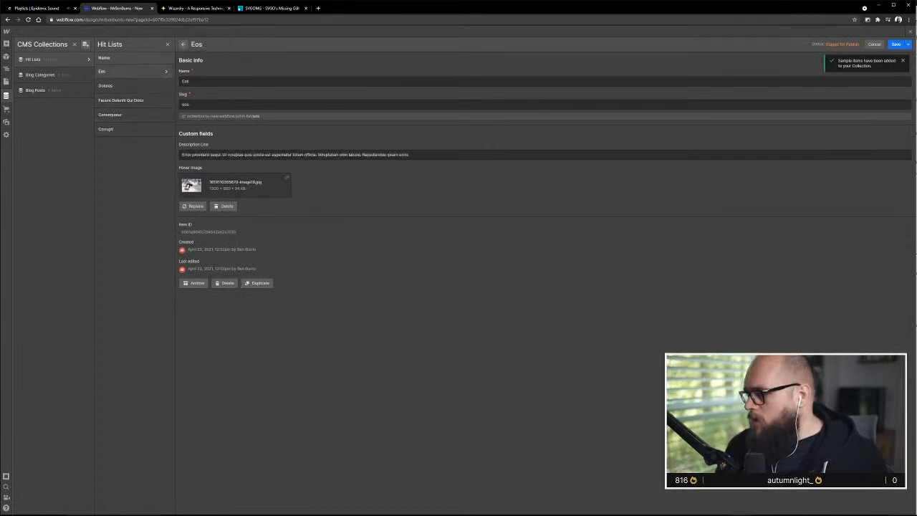
key("alt+Tab")
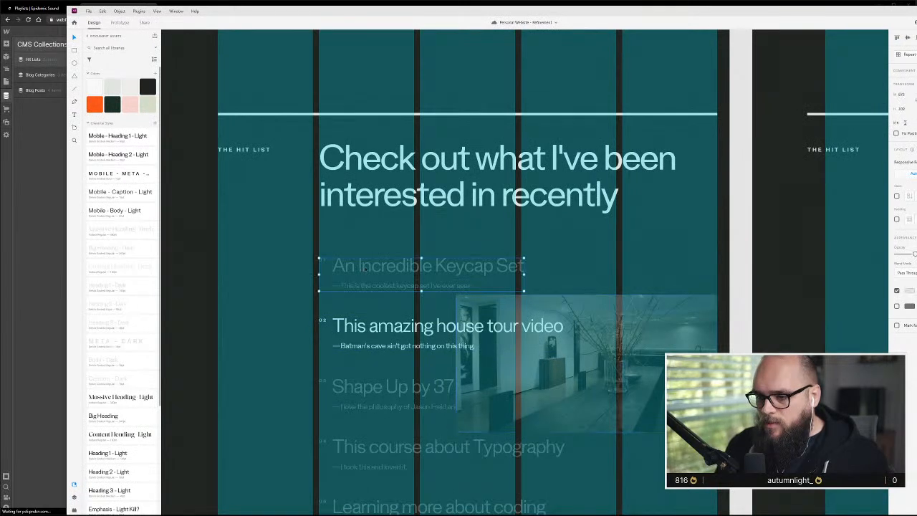
double_click(362, 266)
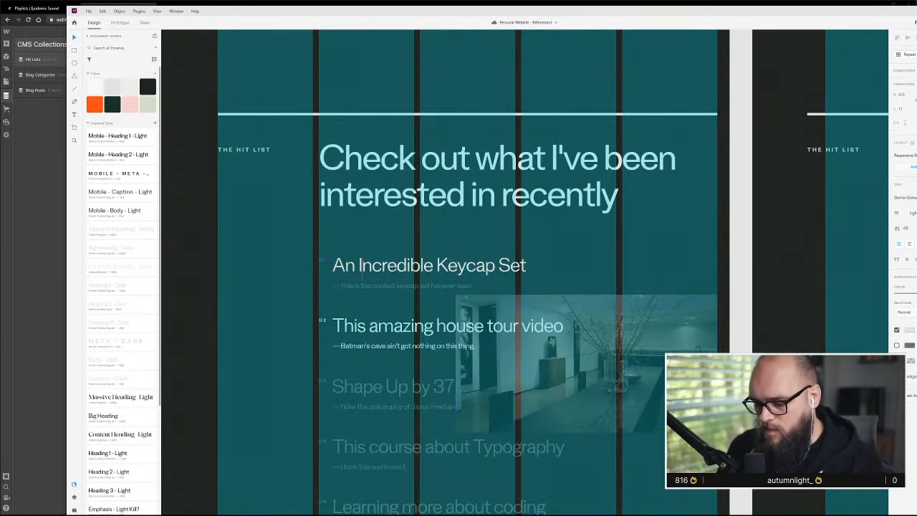
key("ctrl+a")
key("ctrl+c")
key("alt+Tab")
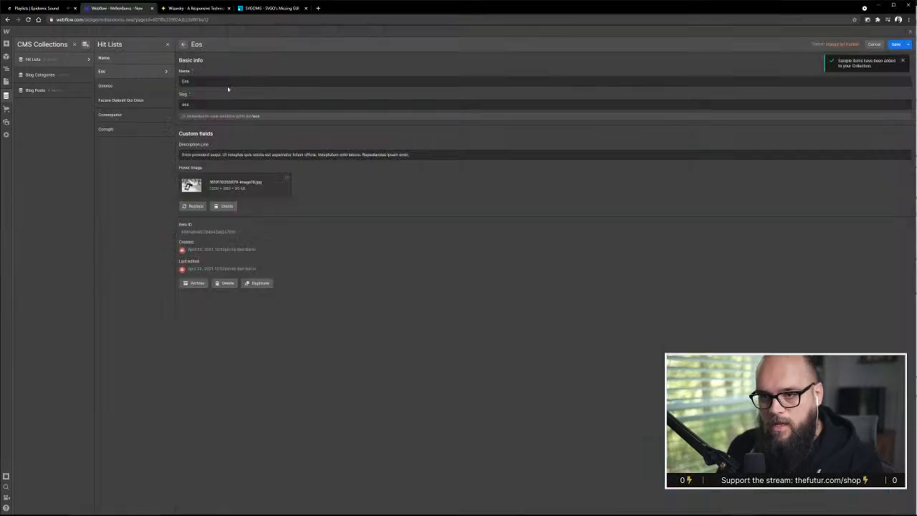
double_click(237, 81)
key("ctrl+v")
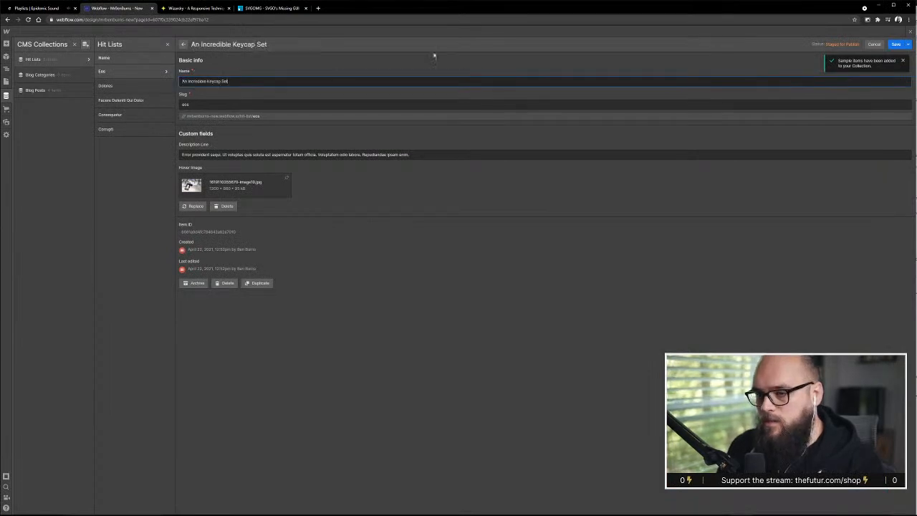
left_click(896, 43)
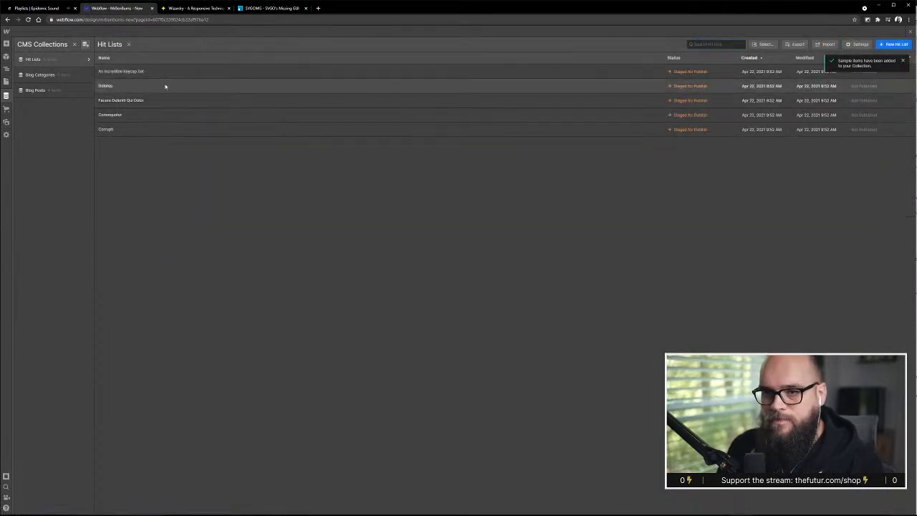
Rename the Dolores item "This amazing house tour video", copying the second hit list title from the Adobe XD design, and save it
left_click(168, 86)
key("alt+Tab")
double_click(432, 327)
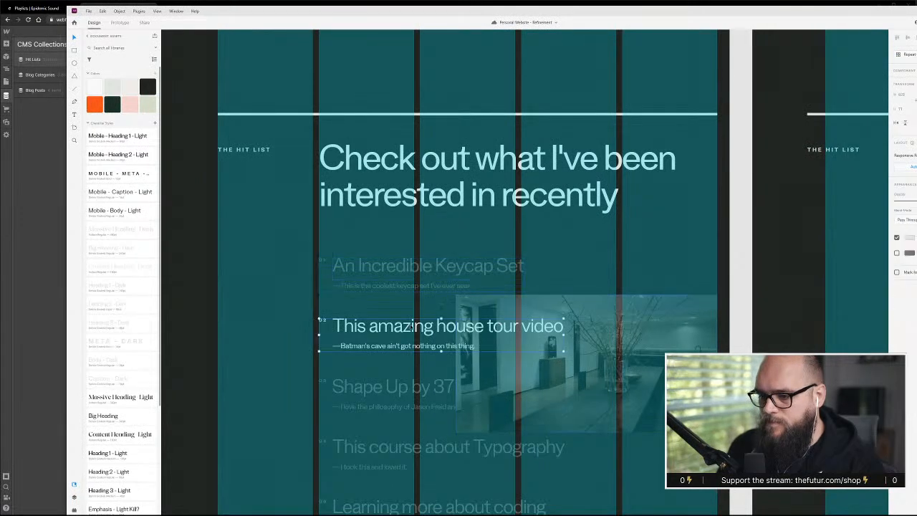
key("ctrl+a")
key("ctrl+c")
triple_click(428, 327)
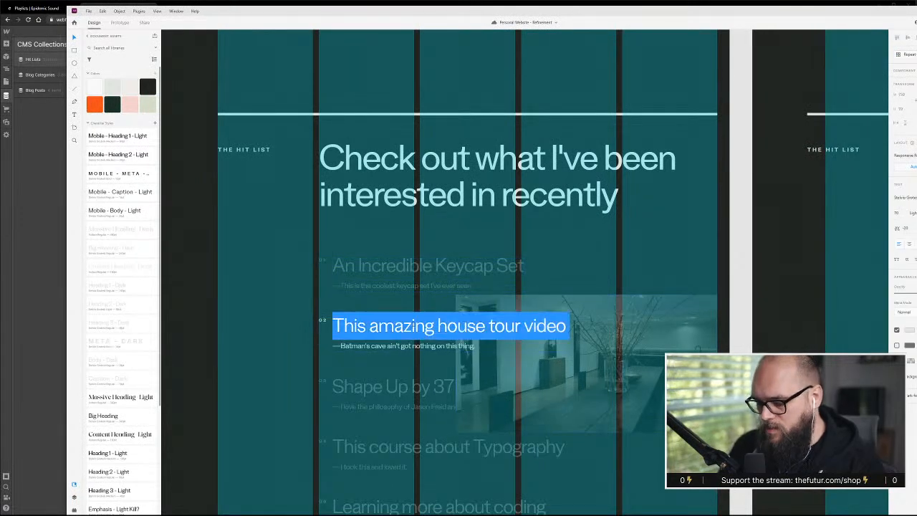
key("alt+Tab")
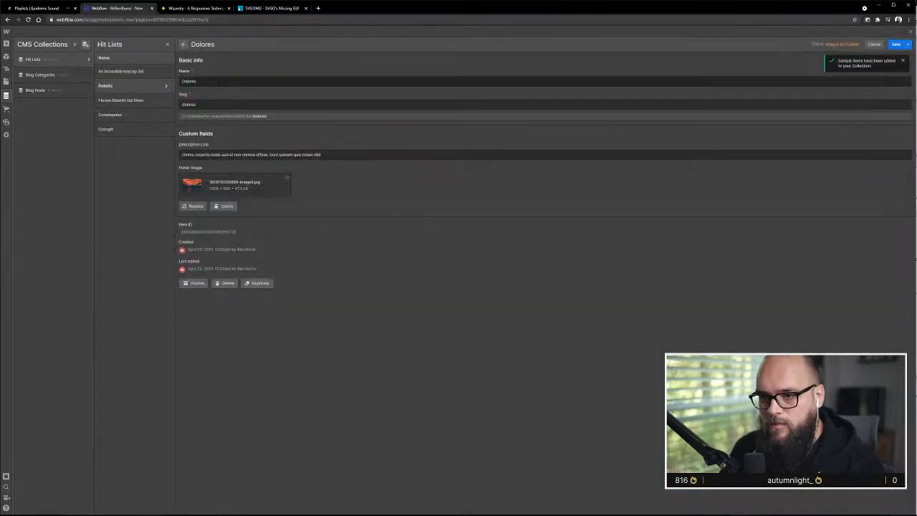
key("ctrl+a")
key("ctrl+v")
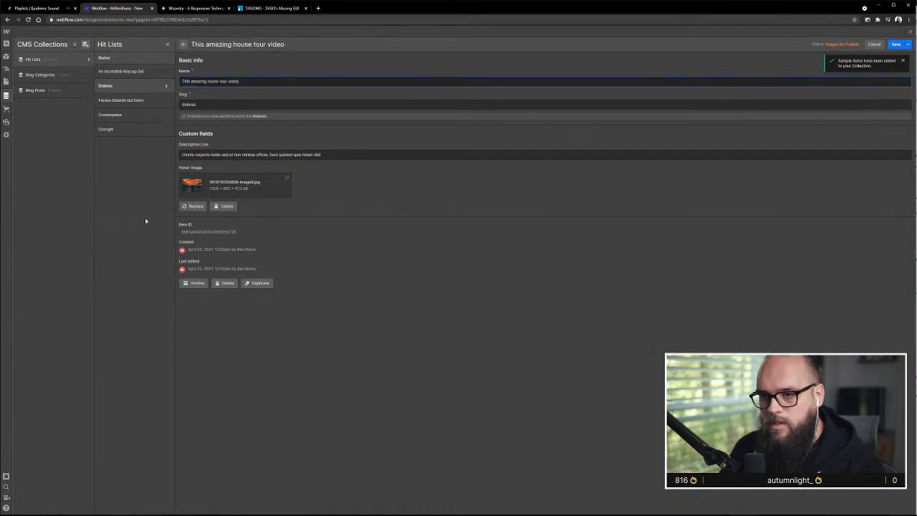
left_click(896, 45)
Rename the Facere Deleniti Qui Dolor item "Shape Up by 37 Signals... it's a book", copied from the Adobe XD design, and save it
left_click(170, 104)
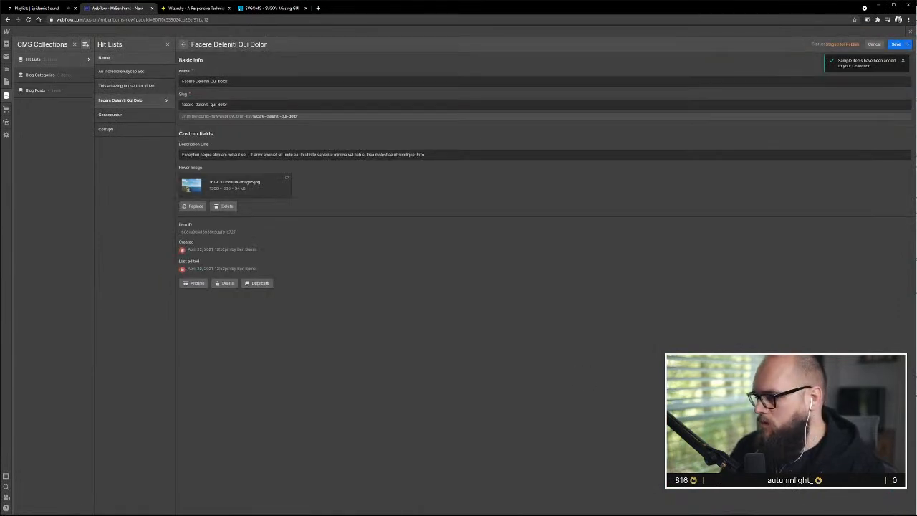
key("alt+Tab")
double_click(403, 388)
double_click(403, 388)
key("ctrl+a")
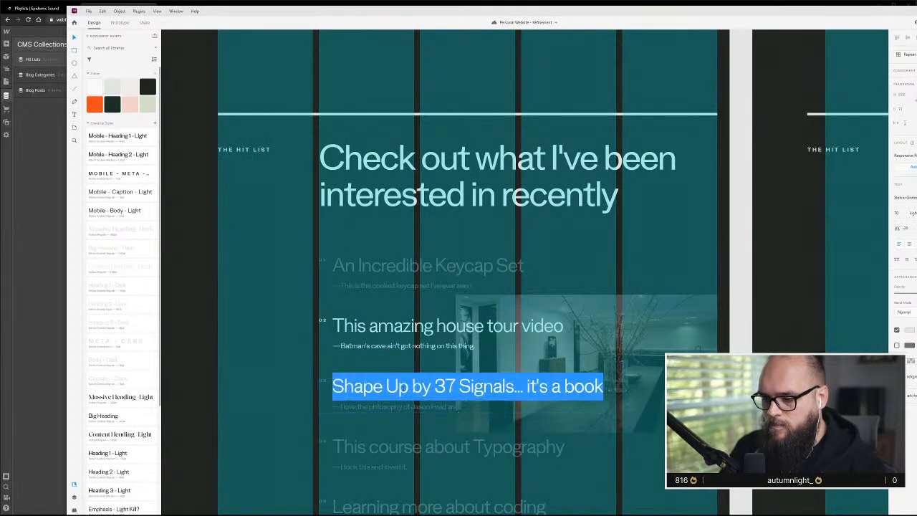
left_click(49, 298)
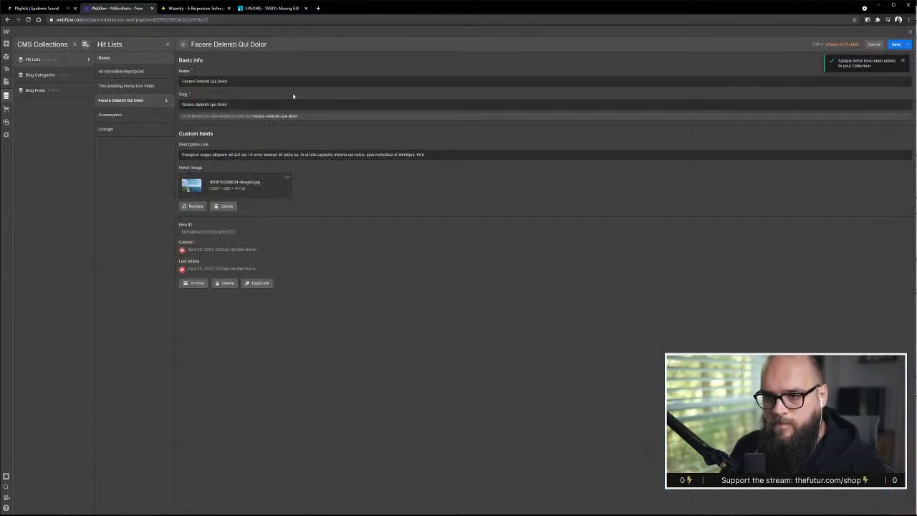
double_click(222, 81)
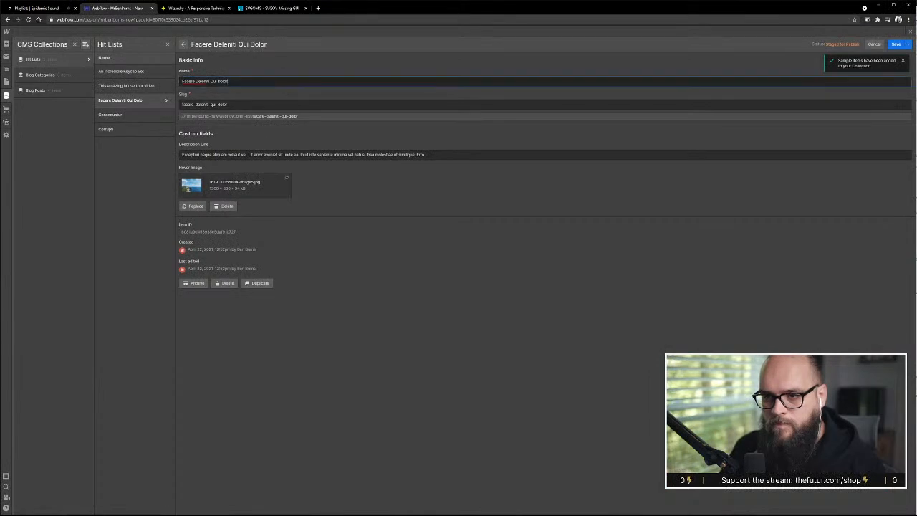
key("ctrl+a")
key("ctrl+v")
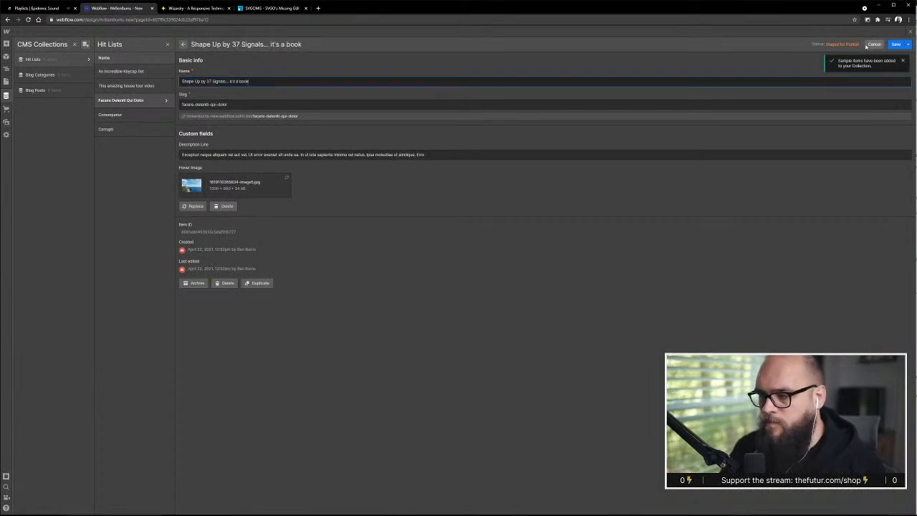
left_click(896, 44)
Rename the Consequatur item "This course about Typography", copying the fourth hit list title from the Adobe XD design, and save it
key("alt+Tab")
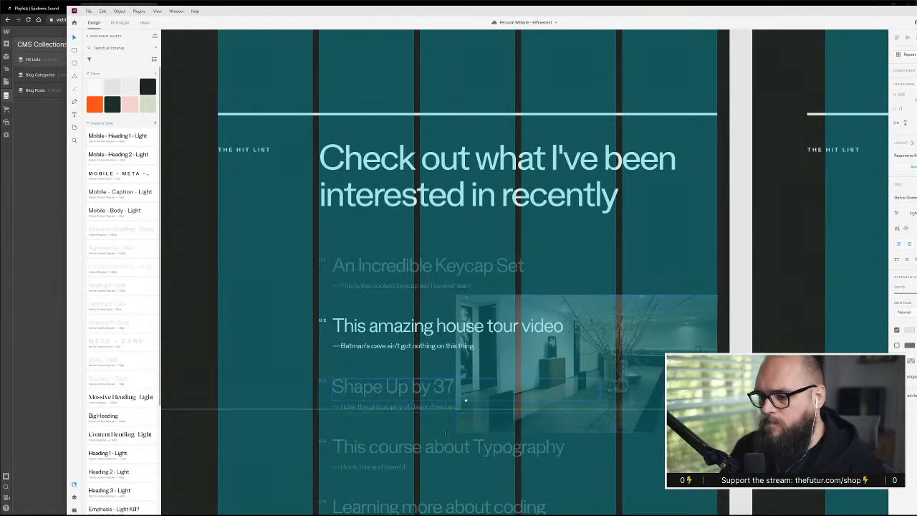
scroll(380, 364, "down", 3)
double_click(380, 363)
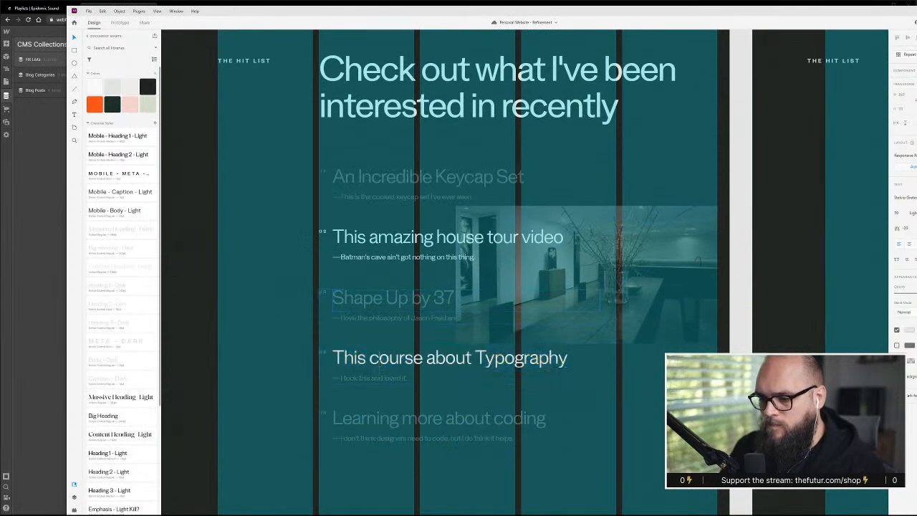
key("ctrl+a")
left_click(43, 277)
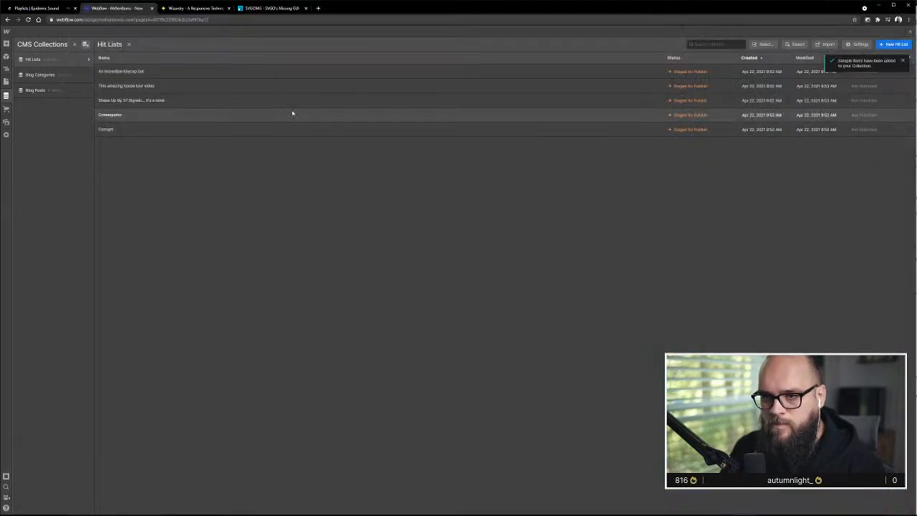
left_click(143, 114)
key("ctrl+a")
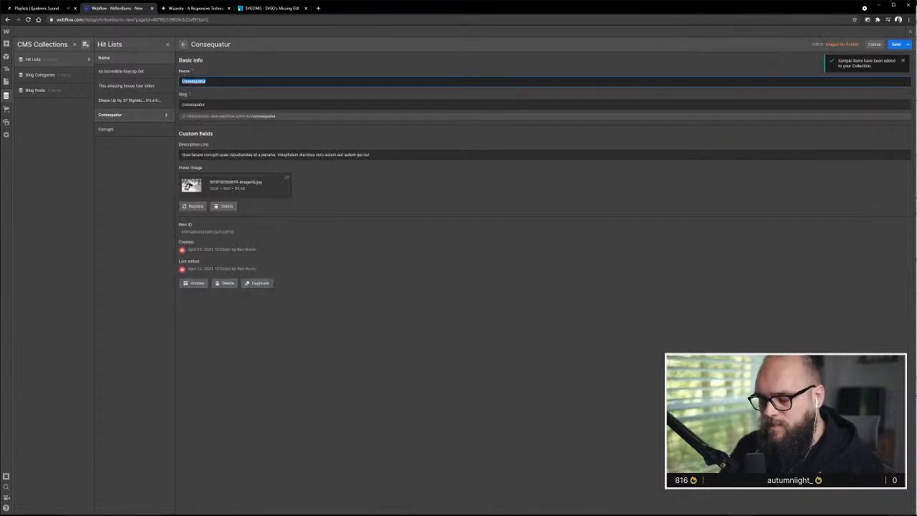
key("ctrl+v")
left_click(902, 46)
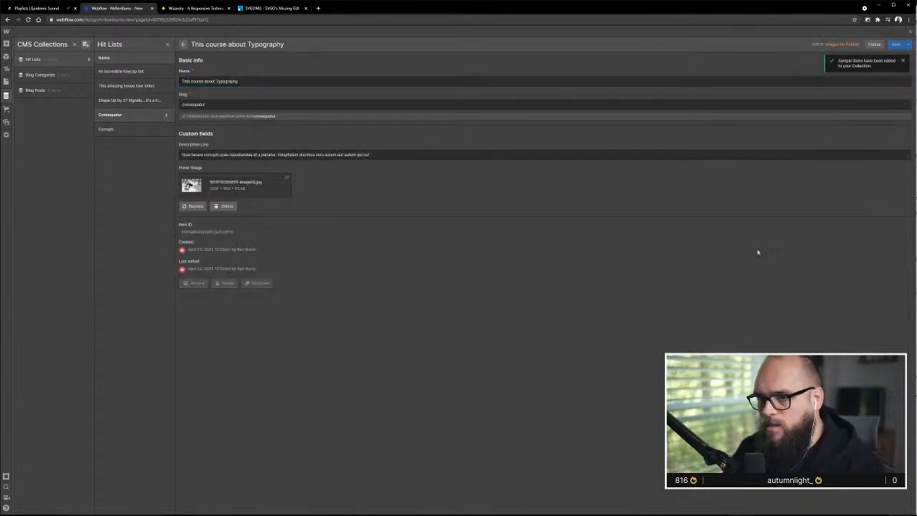
Rename the Corrupti item "Learning more about coding", copying the fifth hit list title from the Adobe XD design, and save it
left_click(174, 129)
key("alt+Tab")
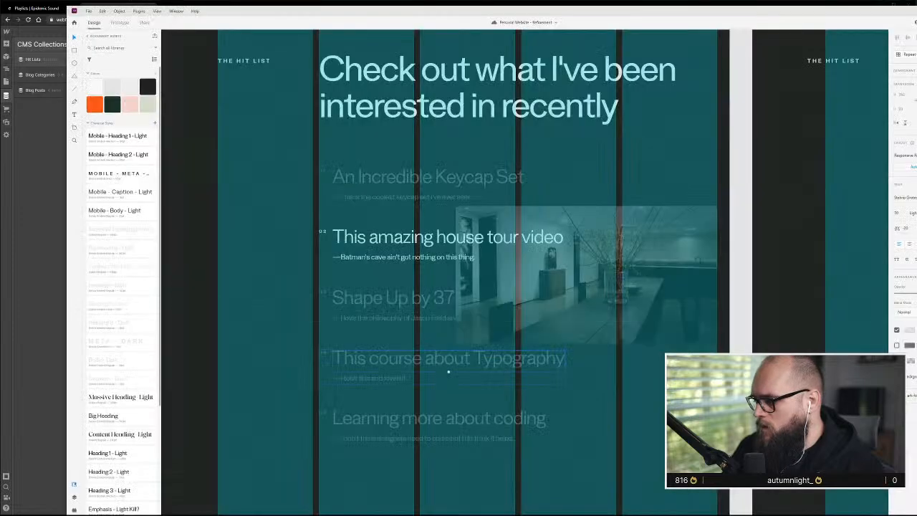
triple_click(393, 425)
key("ctrl+c")
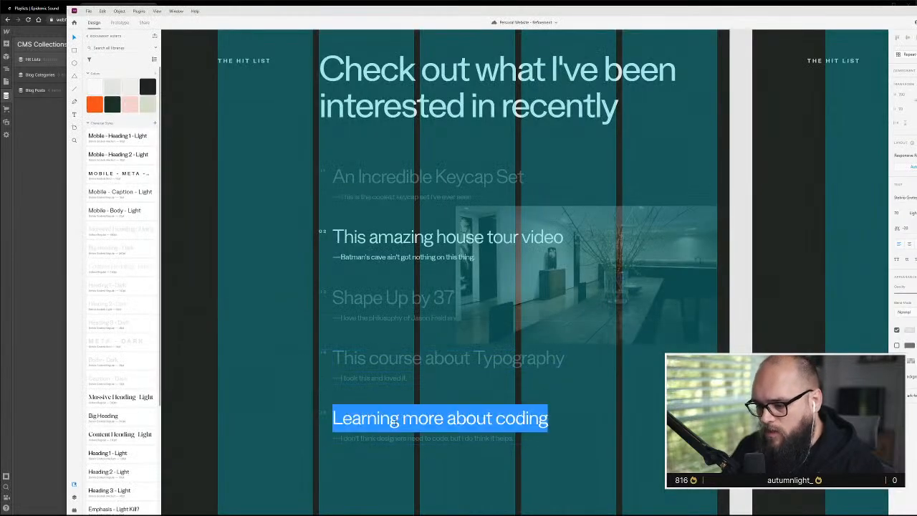
key("alt+Tab")
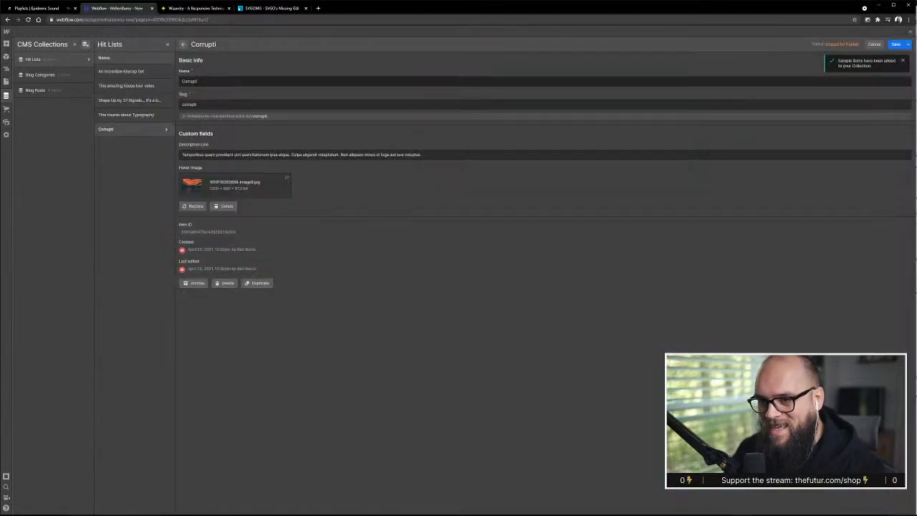
triple_click(398, 81)
key("ctrl+v")
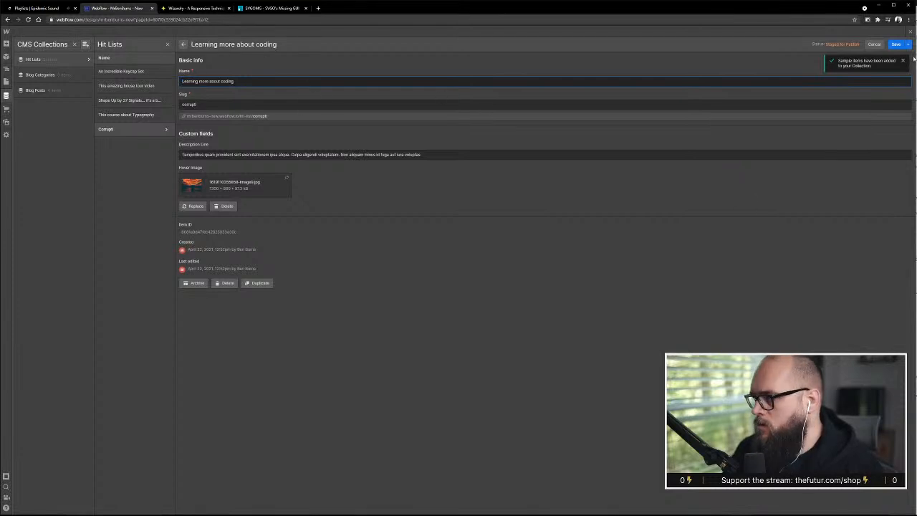
left_click(897, 44)
Review the hit list layout in the Adobe XD design and the keycap item's fields in Webflow, and return to the page canvas
key("alt+Tab")
key("Escape")
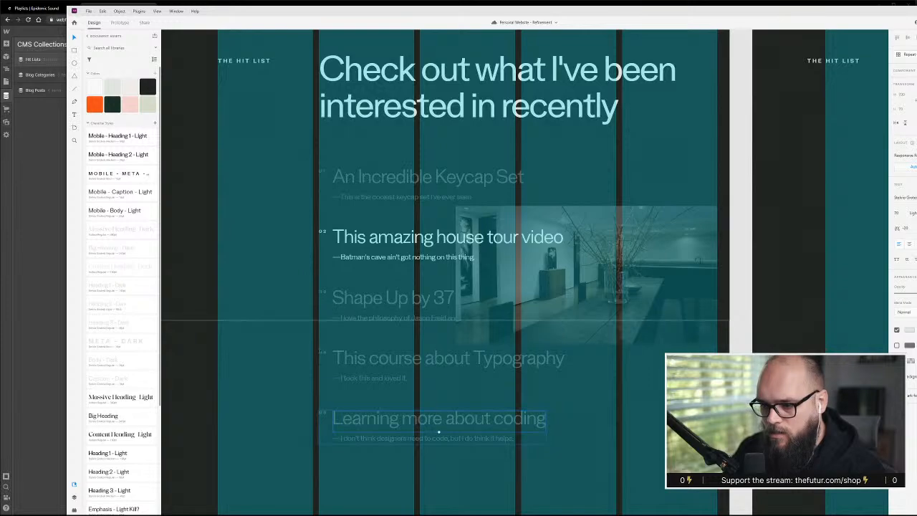
scroll(323, 231, "up", 10)
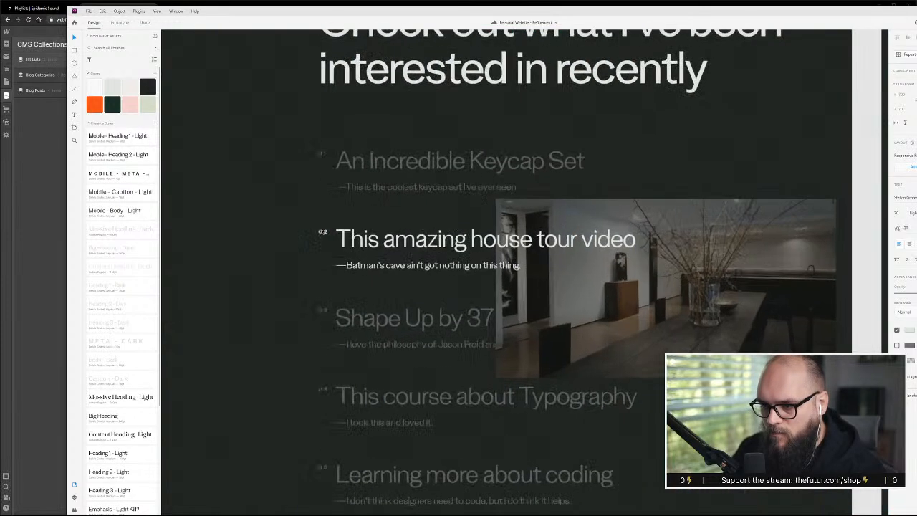
scroll(341, 208, "down", 4)
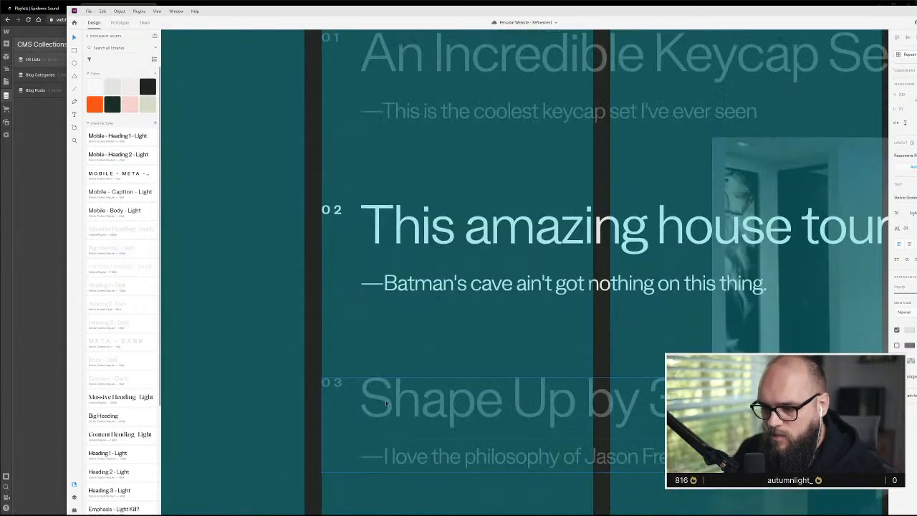
left_click(11, 364)
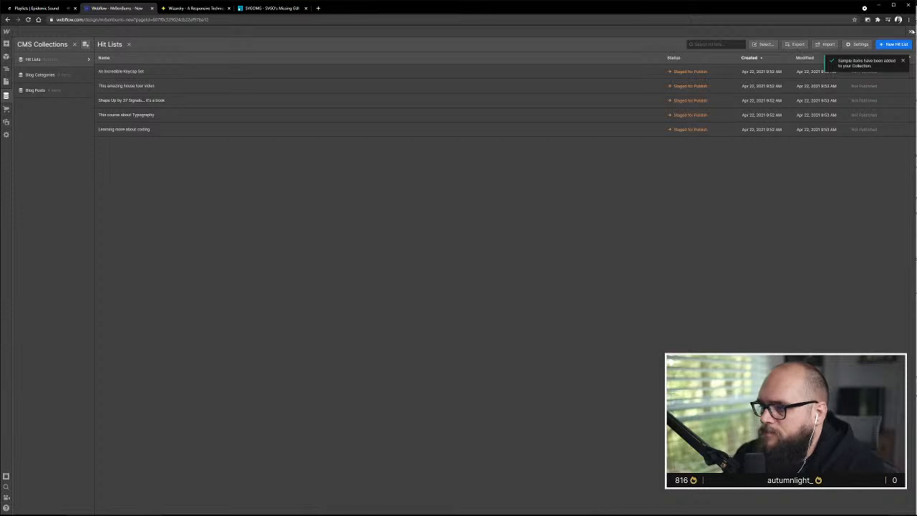
left_click(319, 73)
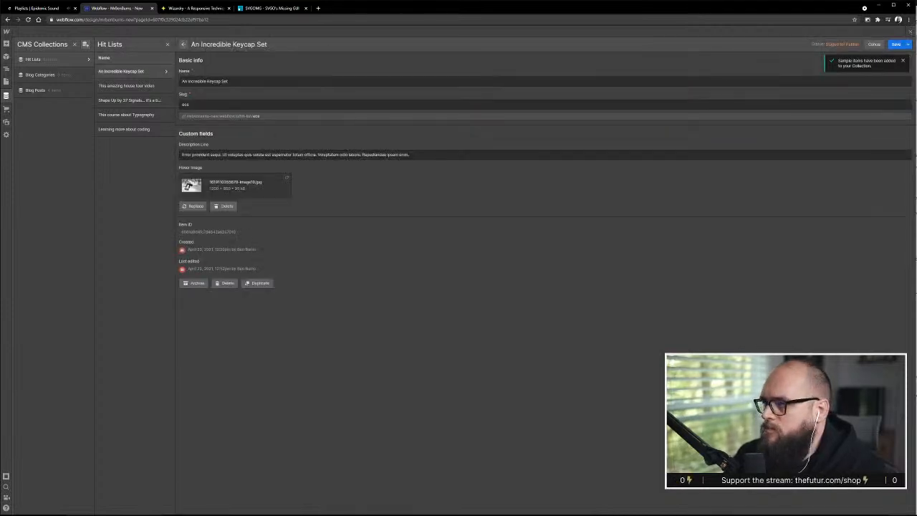
left_click(896, 45)
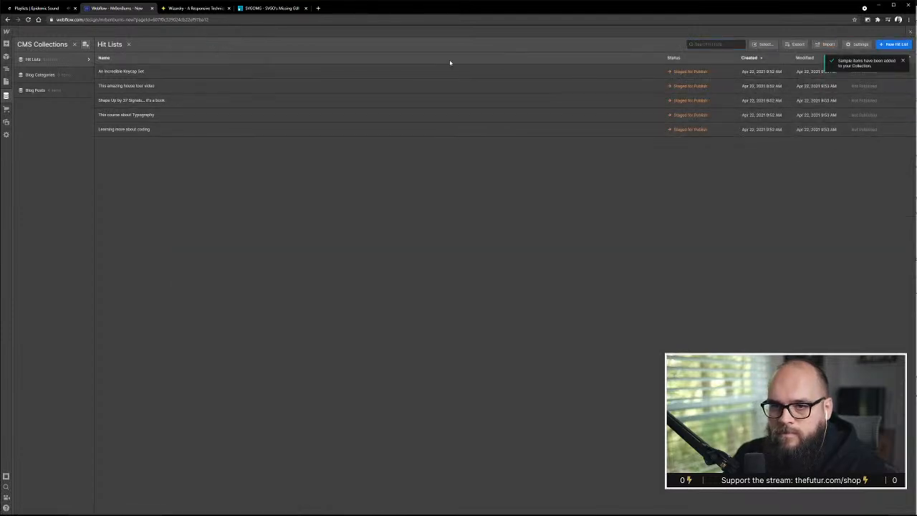
left_click(910, 33)
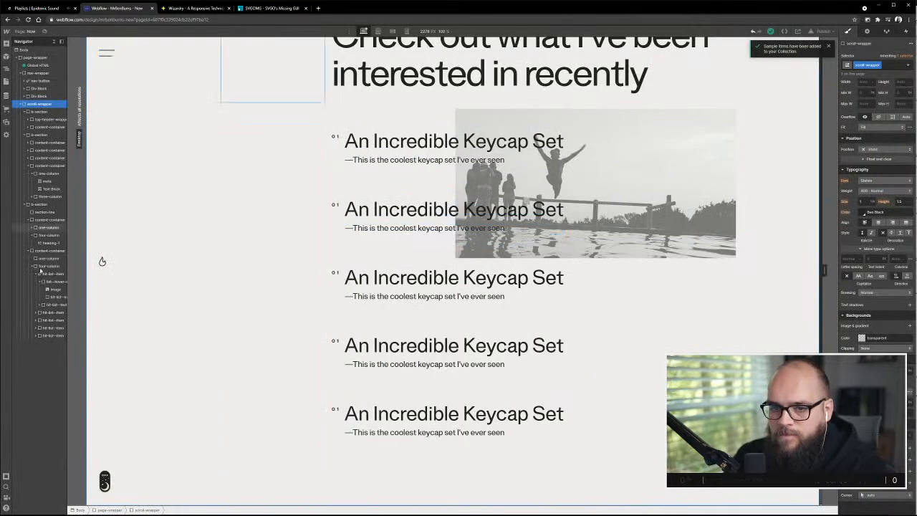
Add a Collection List inside the Hit List section's four-column div, above the first hit-list-item
scroll(493, 163, "up", 3)
scroll(429, 192, "down", 2)
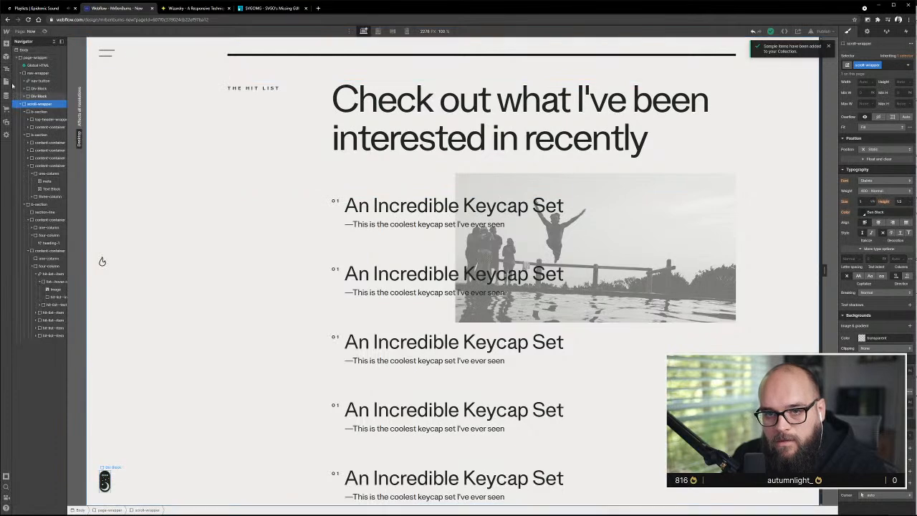
left_click(5, 44)
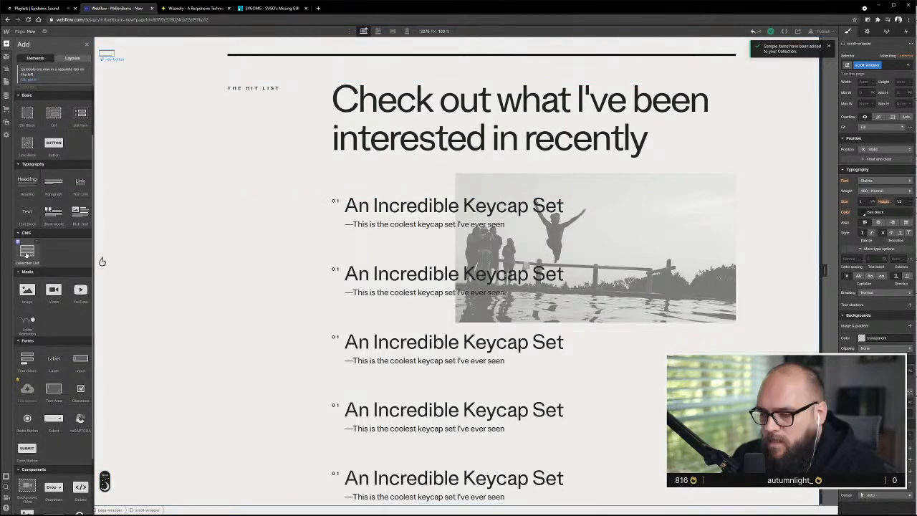
left_click_drag(26, 254, 49, 277)
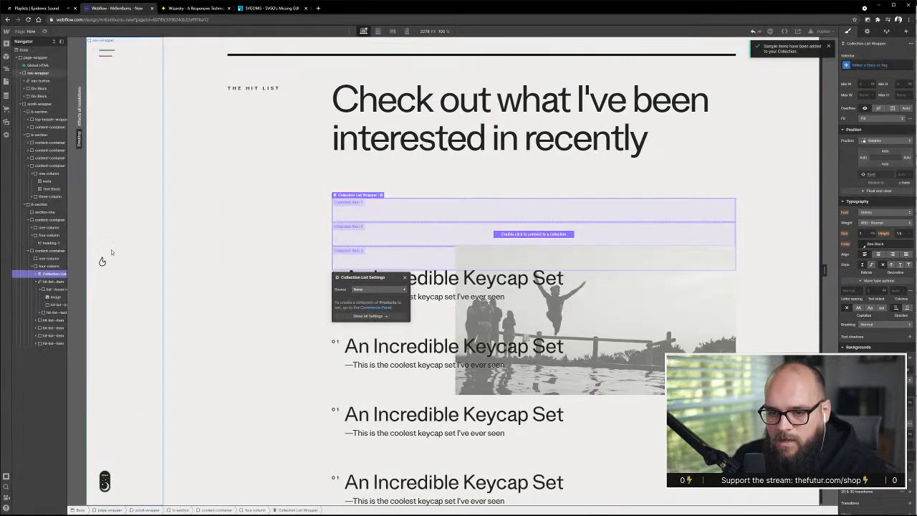
Widen the element tree, collapse the first hit-list-item and expand the Collection List Wrapper down to its Collection Item
scroll(111, 252, "down", 2)
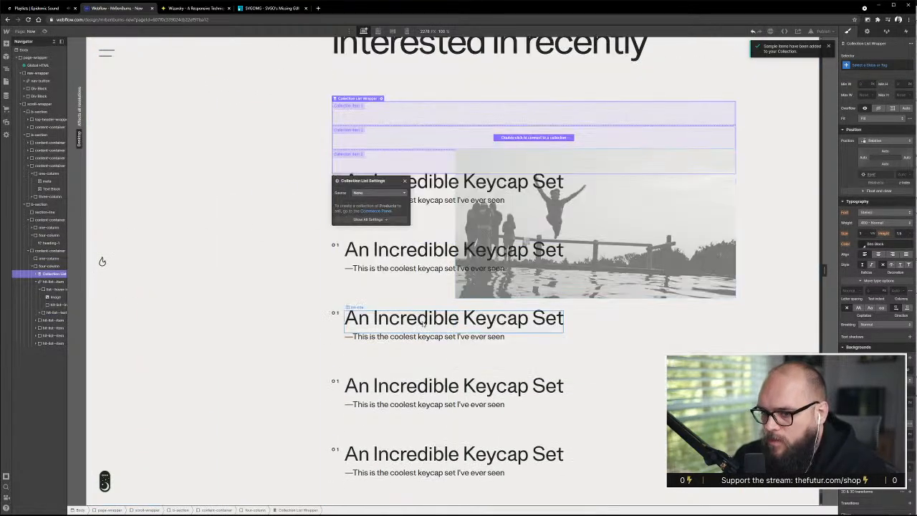
left_click(36, 283)
left_click(36, 275)
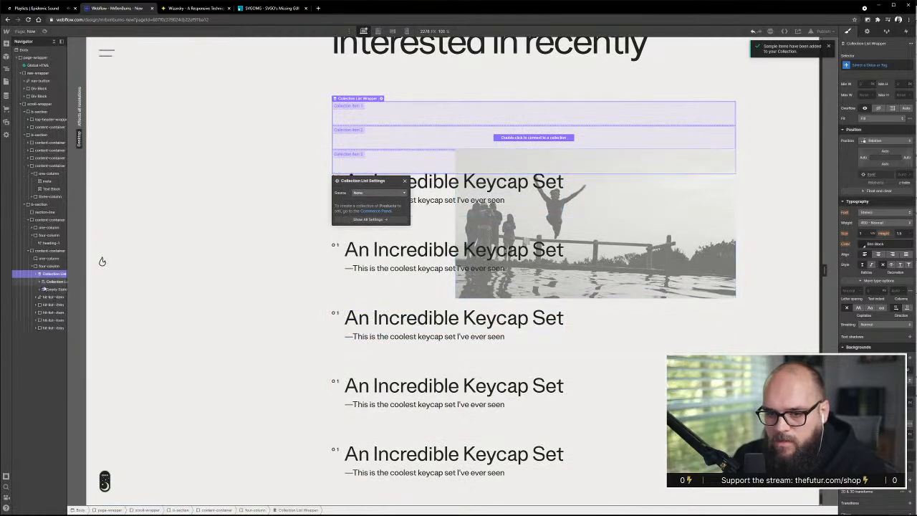
left_click_drag(68, 282, 116, 285)
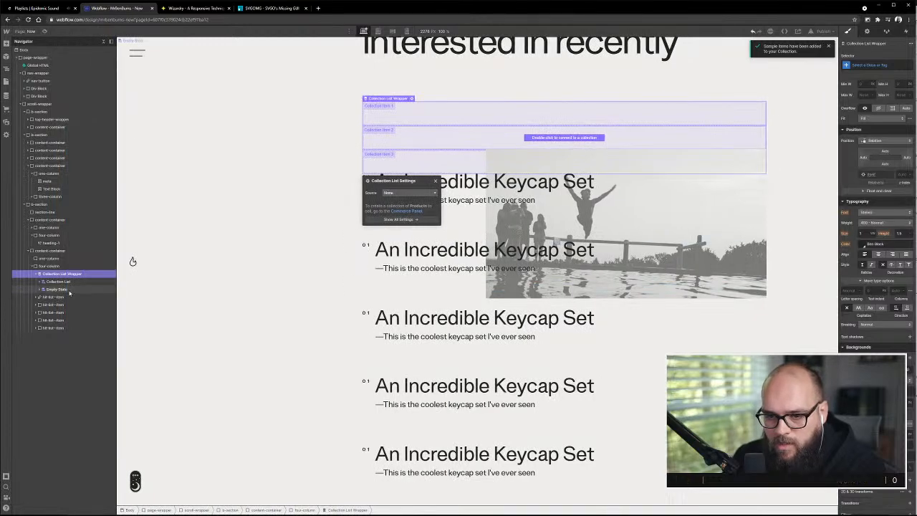
left_click(40, 282)
left_click(56, 290)
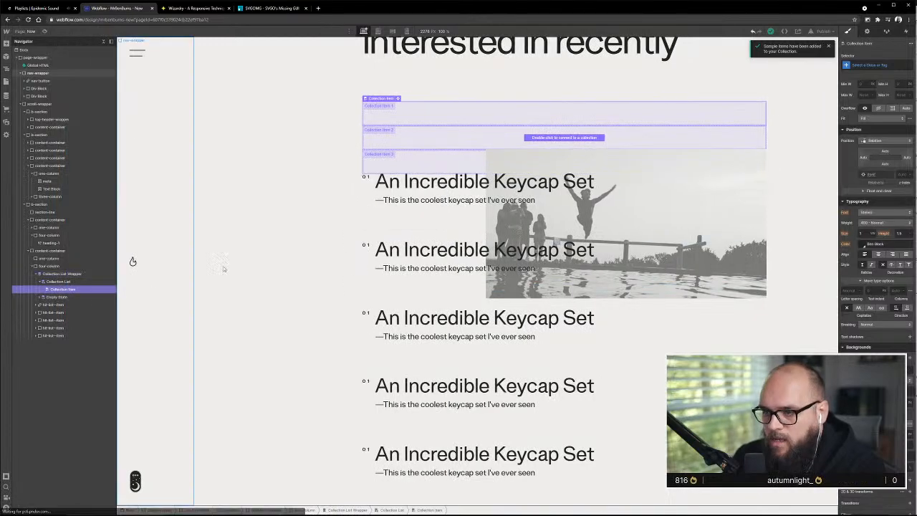
Try to move the first hit-list-item, and its hover image wrapper, into the unconnected Collection List's Collection Item
left_click(35, 304)
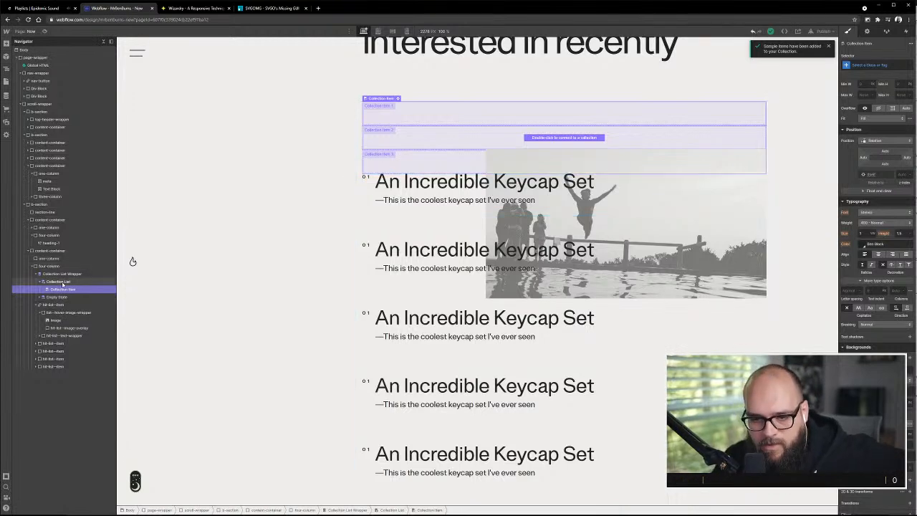
left_click_drag(61, 306, 67, 295)
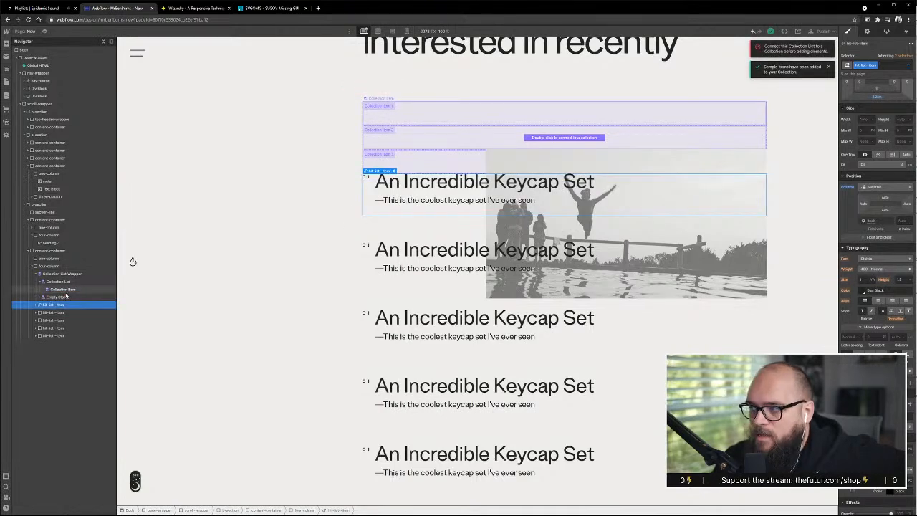
right_click(66, 295)
left_click(59, 300)
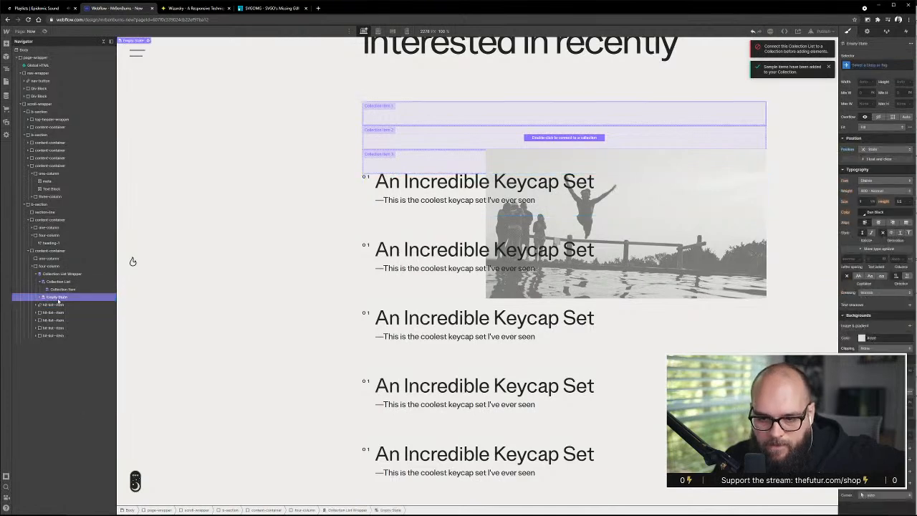
left_click(36, 305)
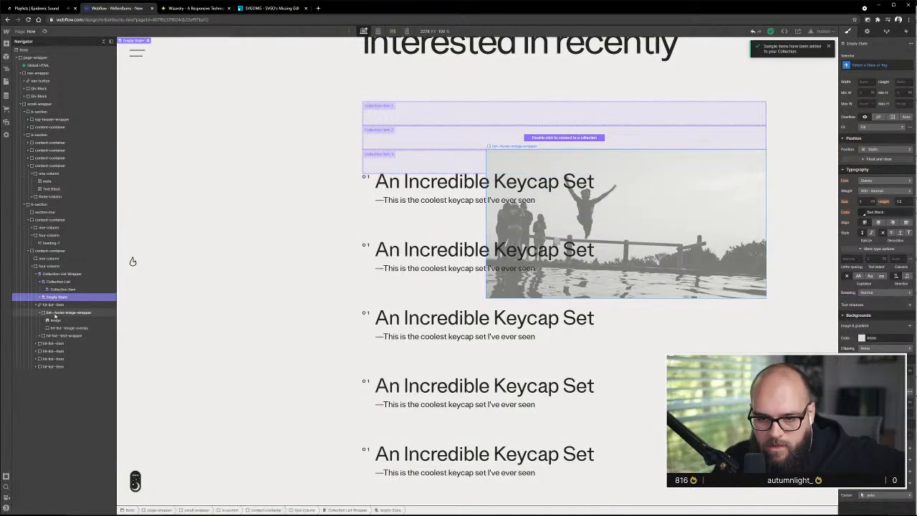
left_click(55, 313)
left_click(43, 313)
mouse_move(53, 314)
left_mouse_down()
mouse_move(59, 294)
mouse_move(61, 301)
left_mouse_up()
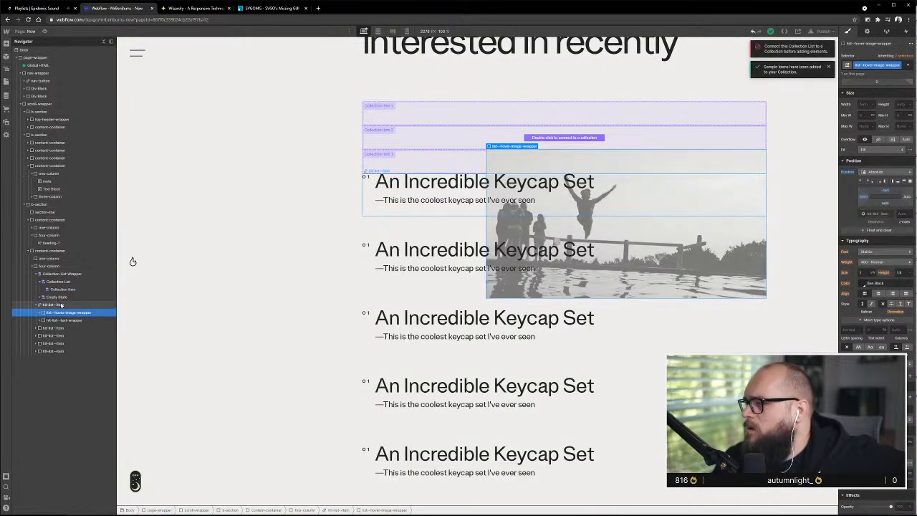
Set the Collection List's source to Hit Lists and move the first hit-list-item into its Collection Item
left_click(61, 274)
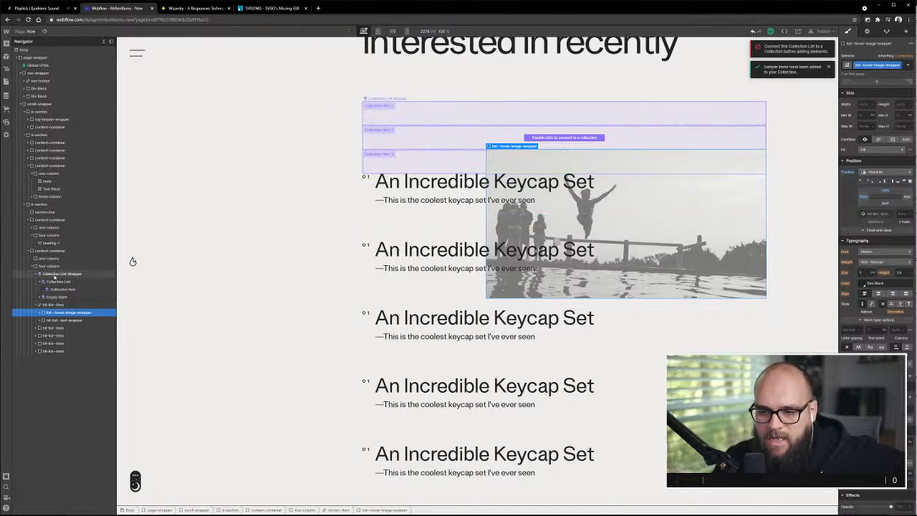
left_click(412, 99)
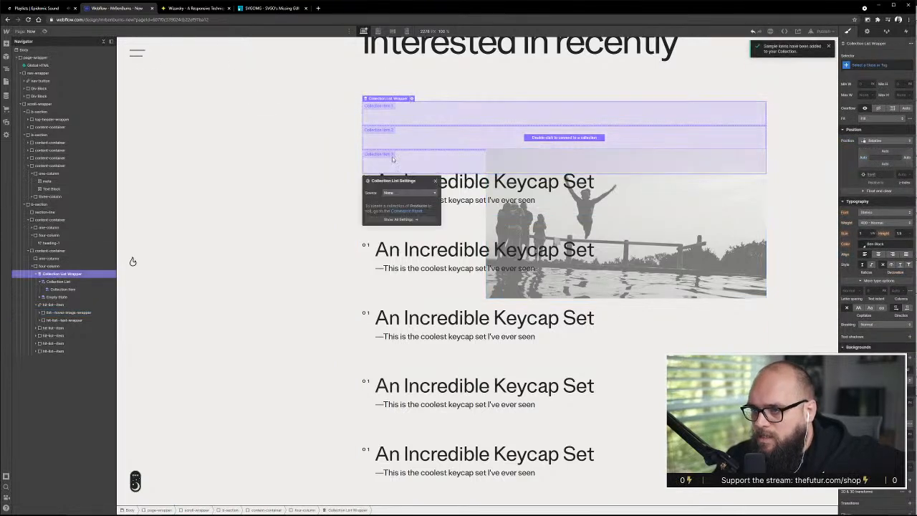
left_click(406, 194)
left_click(392, 213)
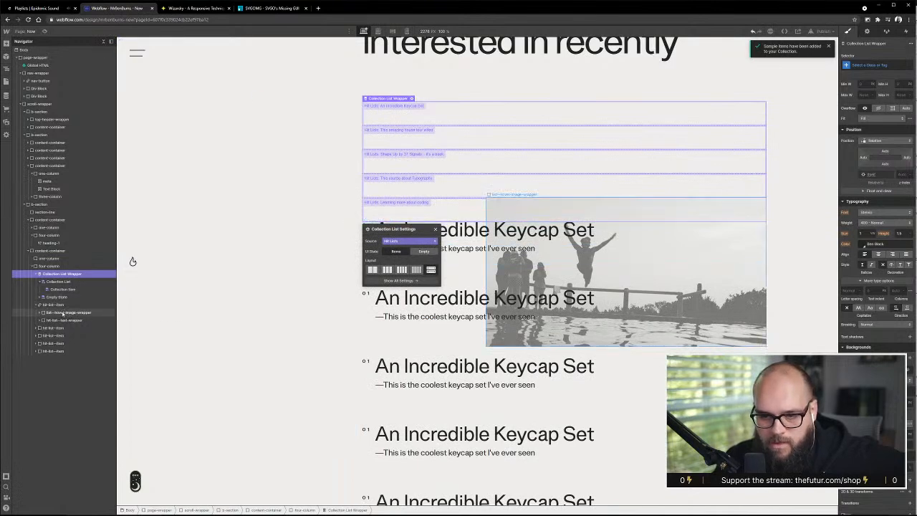
left_click_drag(53, 313, 64, 296)
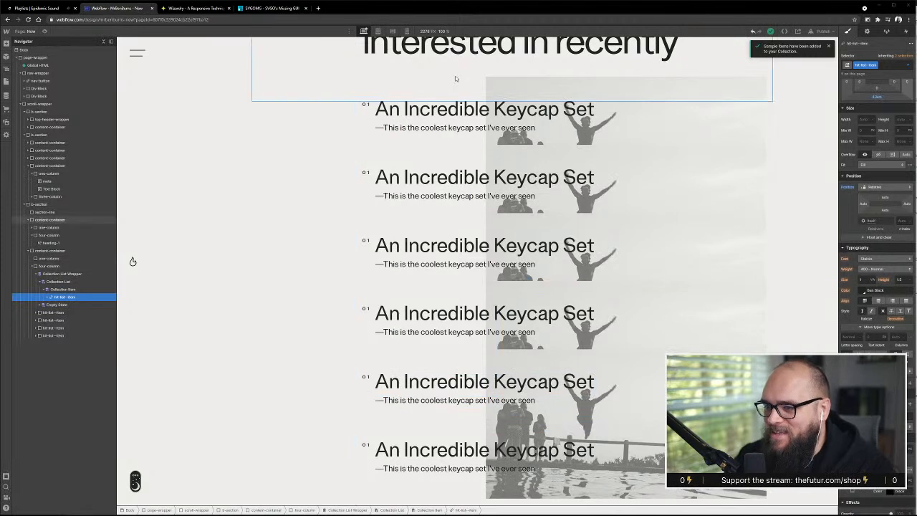
Delete the four static hit-list-items that sit below the Collection List Wrapper in the Hit List section
scroll(452, 300, "down", 2)
scroll(452, 300, "down", 2)
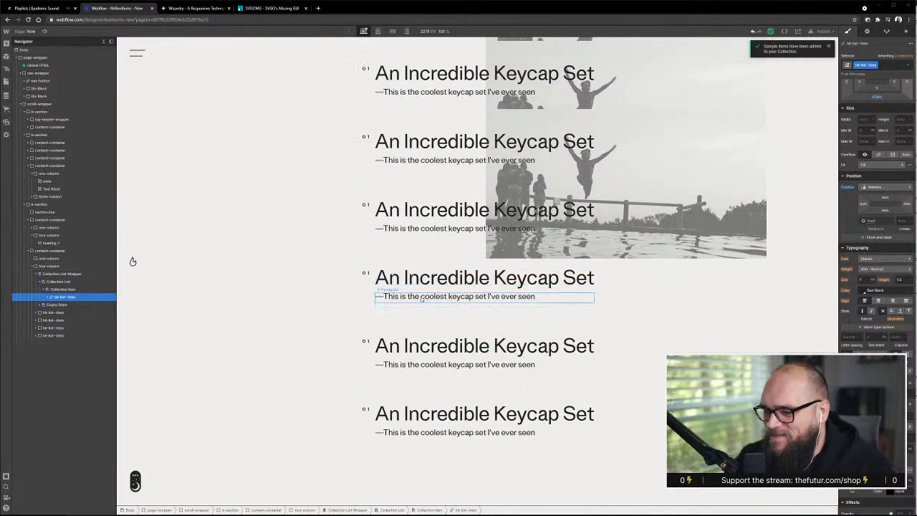
left_click(57, 313)
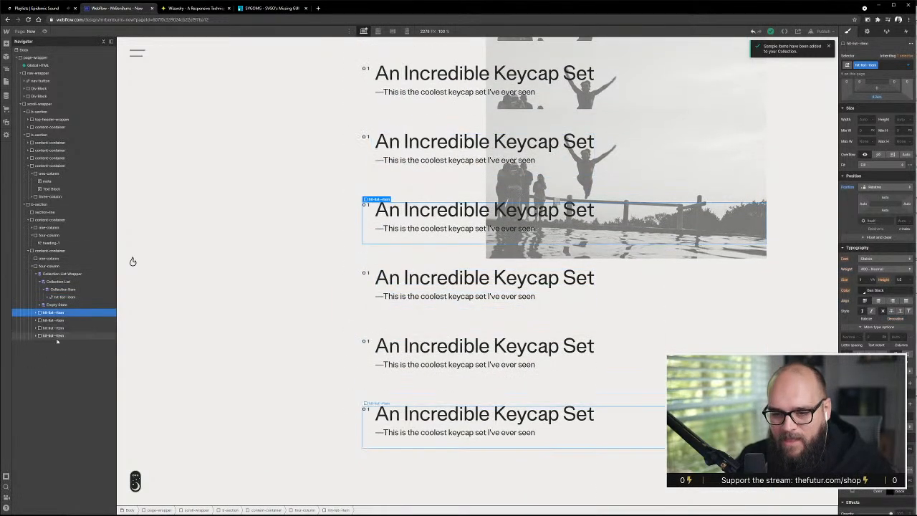
key("Delete")
key("Delete")
key("Delete")
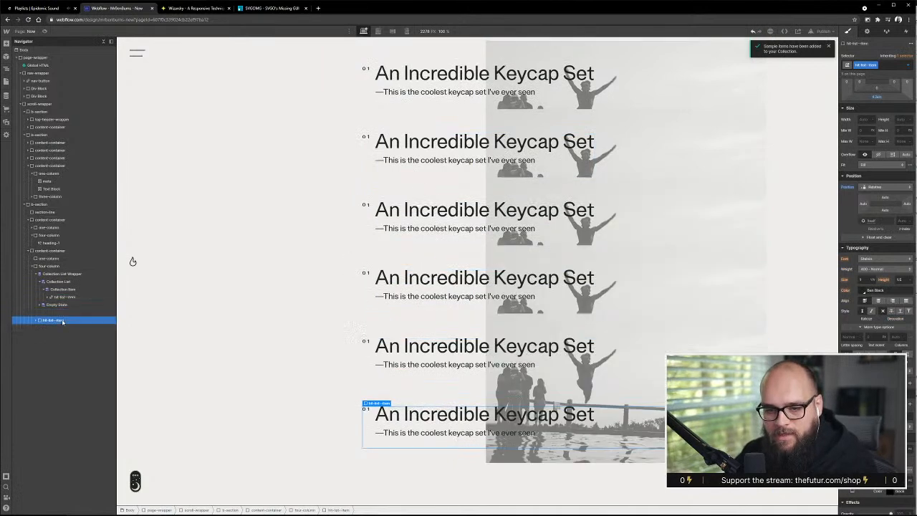
key("Delete")
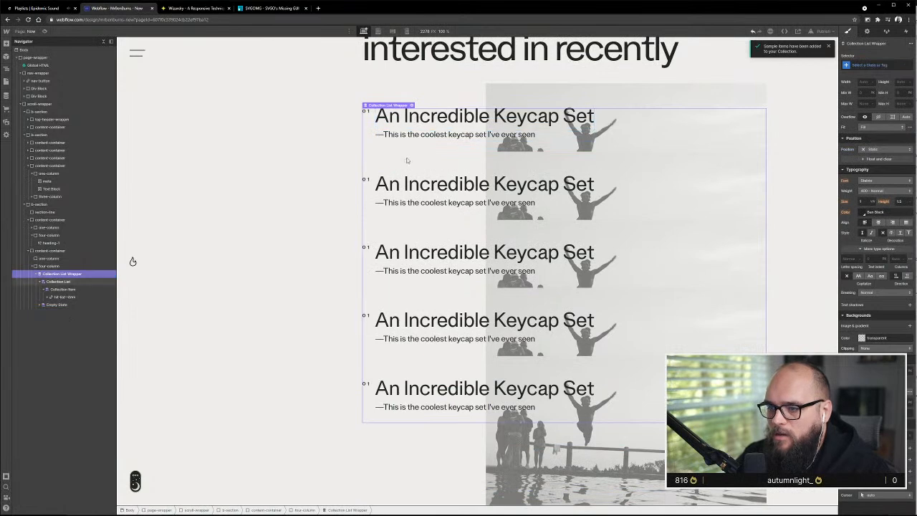
Bind the list-title text inside the Collection Item to the Name field of the Hit Lists collection
left_click(393, 122)
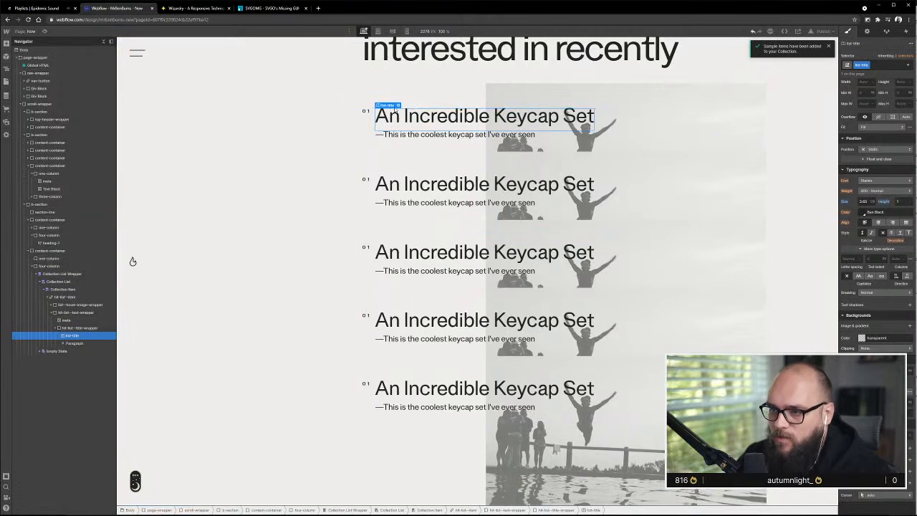
left_click(398, 106)
left_click(421, 159)
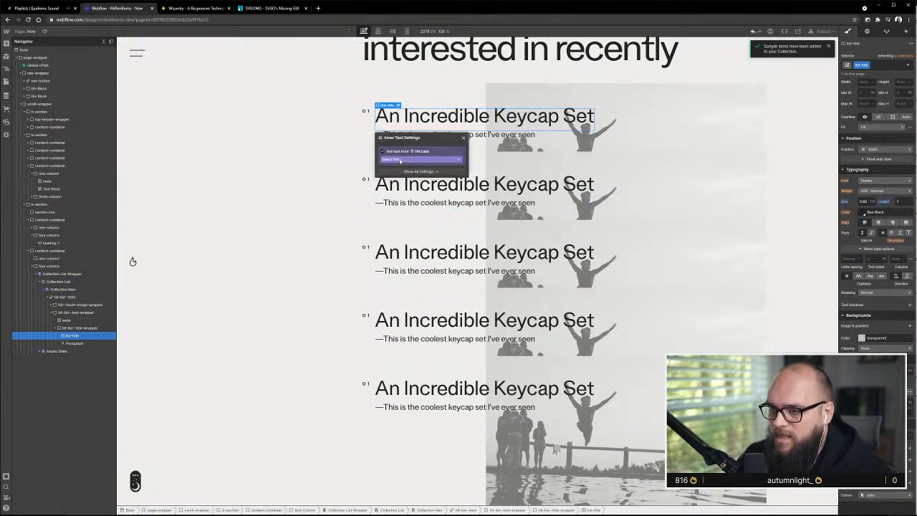
left_click(426, 172)
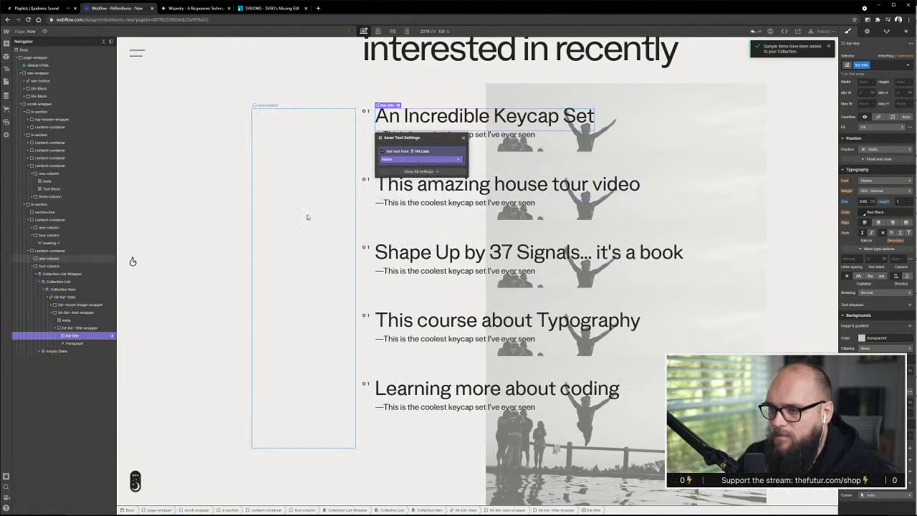
left_click(340, 260)
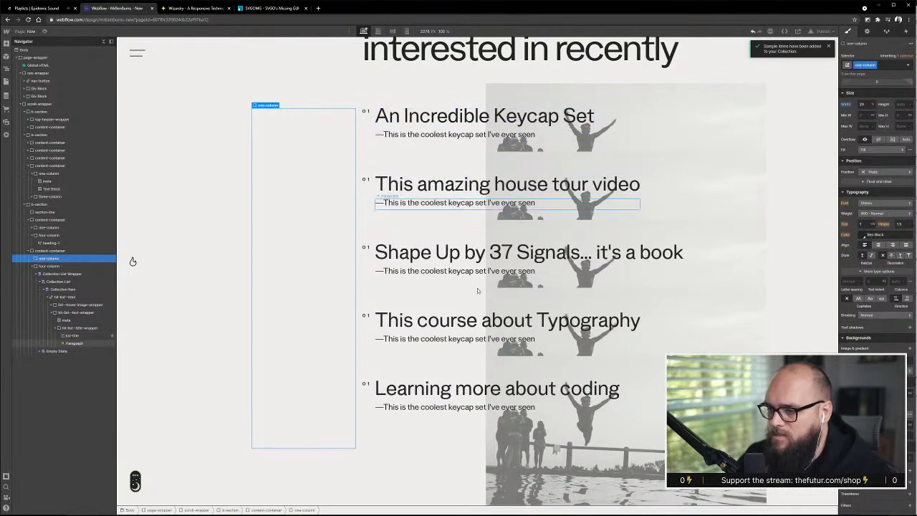
Add a Div Block between the list-title and the paragraph inside the hit-list title wrapper
left_click(401, 134)
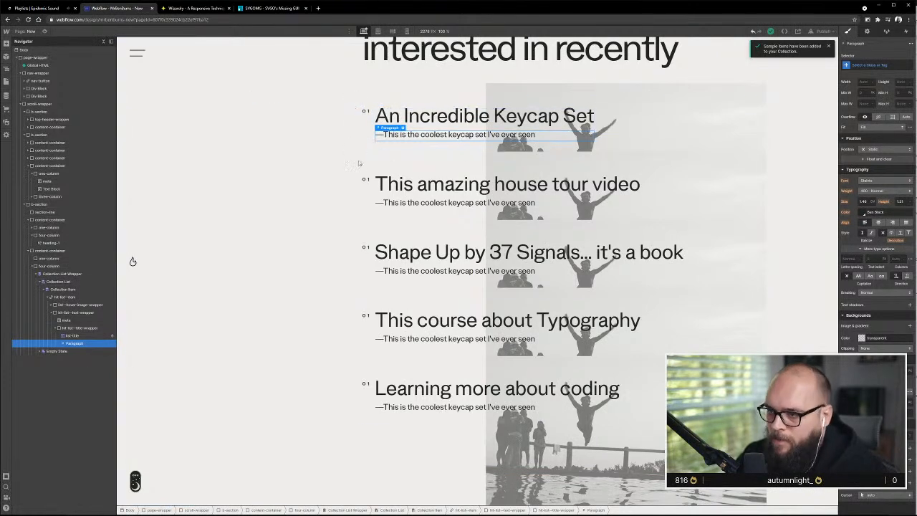
left_click(7, 44)
left_click_drag(23, 177, 66, 343)
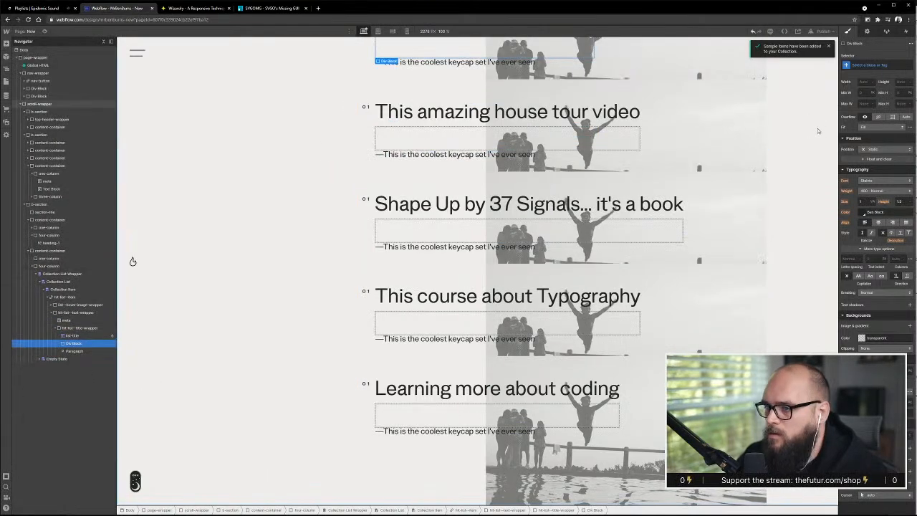
Give the new Div Block the class flex-horizontal and set its display to flex
key("ctrl+Return")
type("fle")
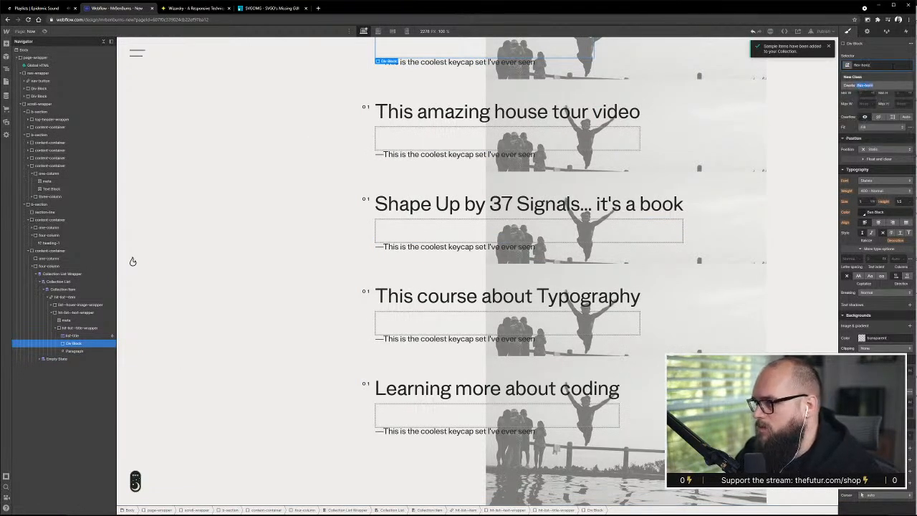
type("x-horizontal")
key("Return")
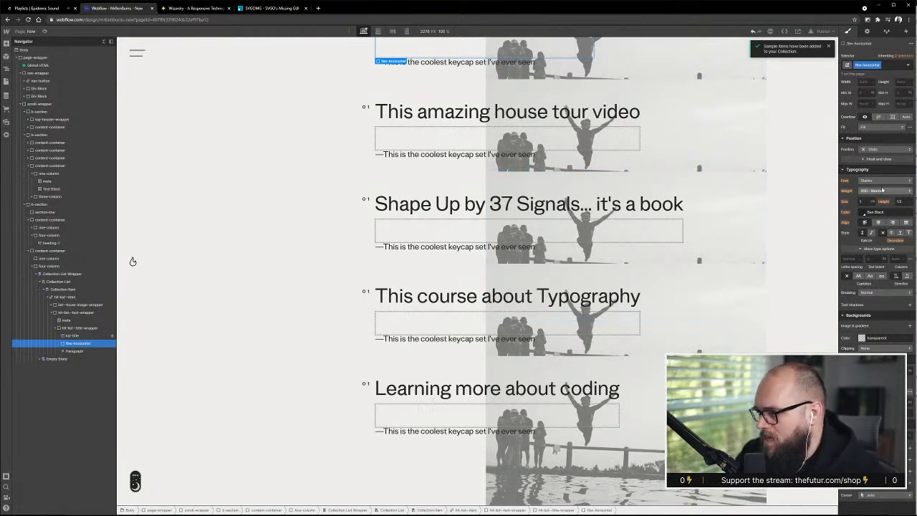
scroll(882, 190, "up", 2)
left_click(871, 94)
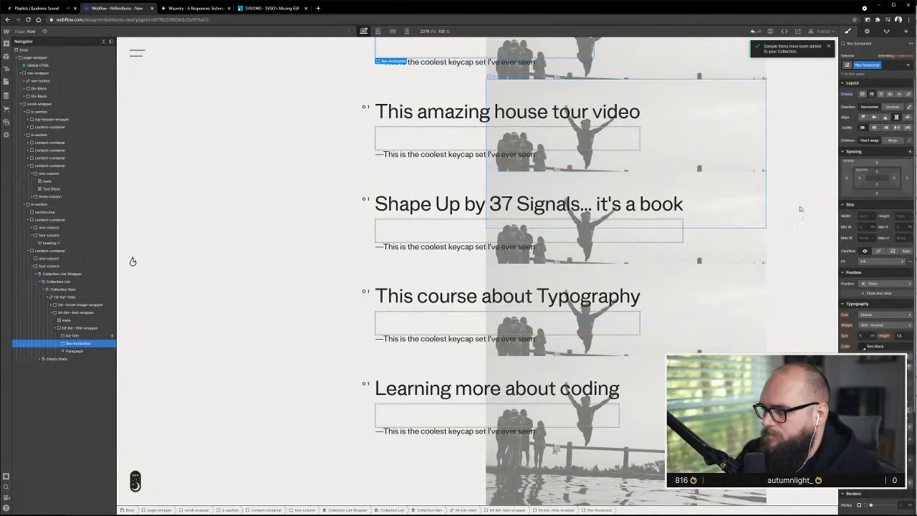
Move the paragraph into the flex-horizontal div and duplicate it there
left_click(79, 351)
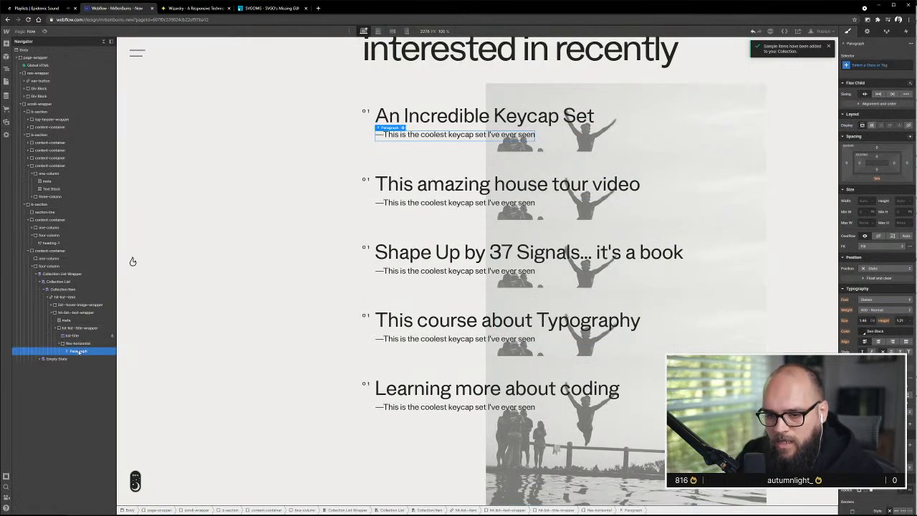
left_click_drag(79, 352, 78, 351)
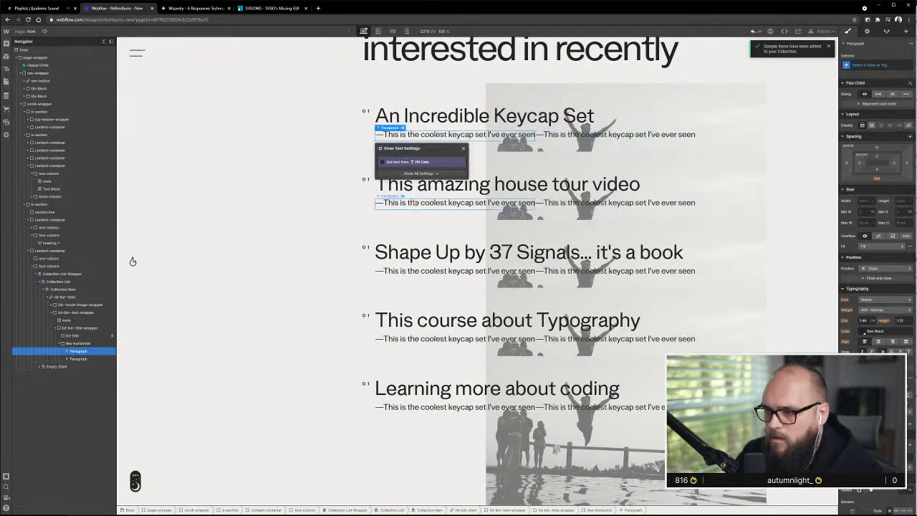
left_click(463, 149)
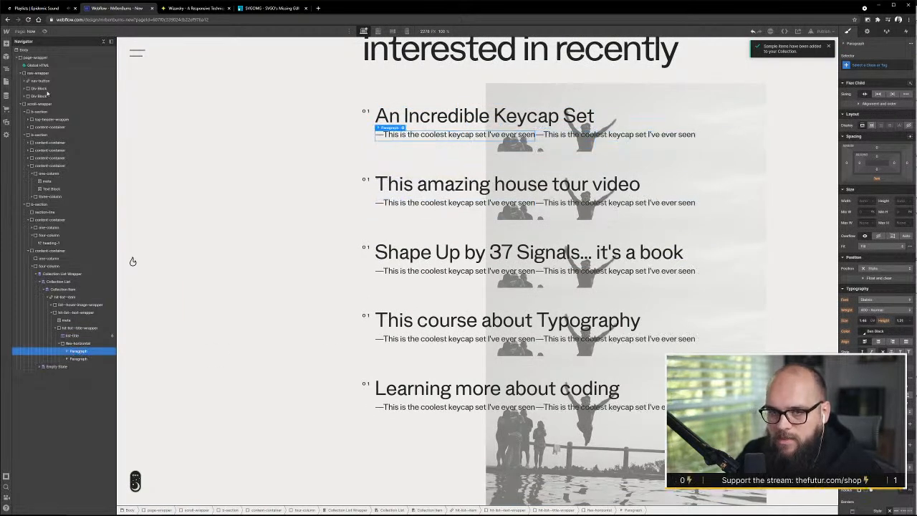
left_click(5, 43)
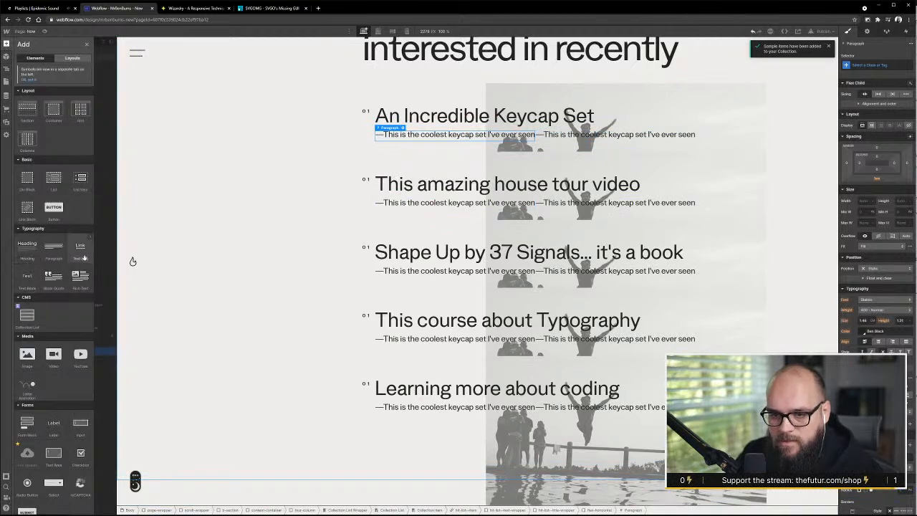
left_click_drag(80, 247, 79, 201)
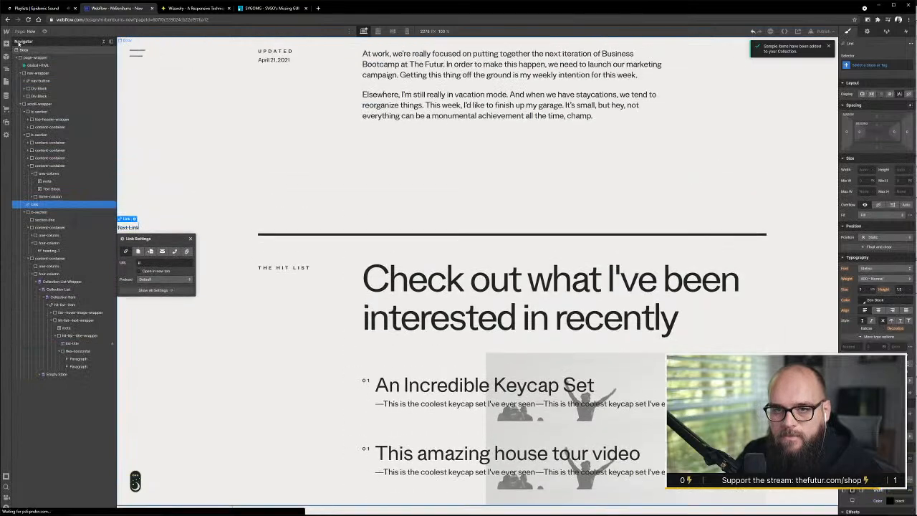
key("ctrl+z")
Add a Text Block in front of the two paragraphs in the first item's flex-horizontal div
left_click(6, 44)
scroll(137, 307, "down", 2)
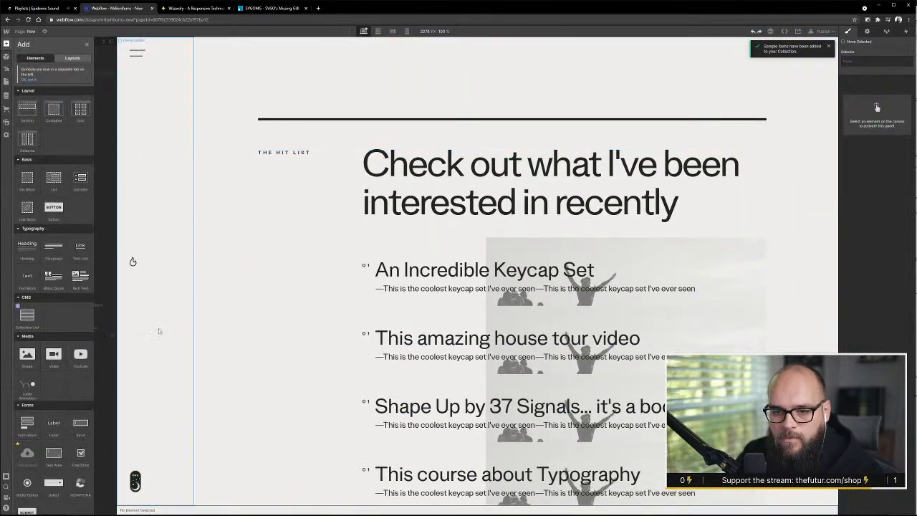
scroll(137, 306, "down", 1)
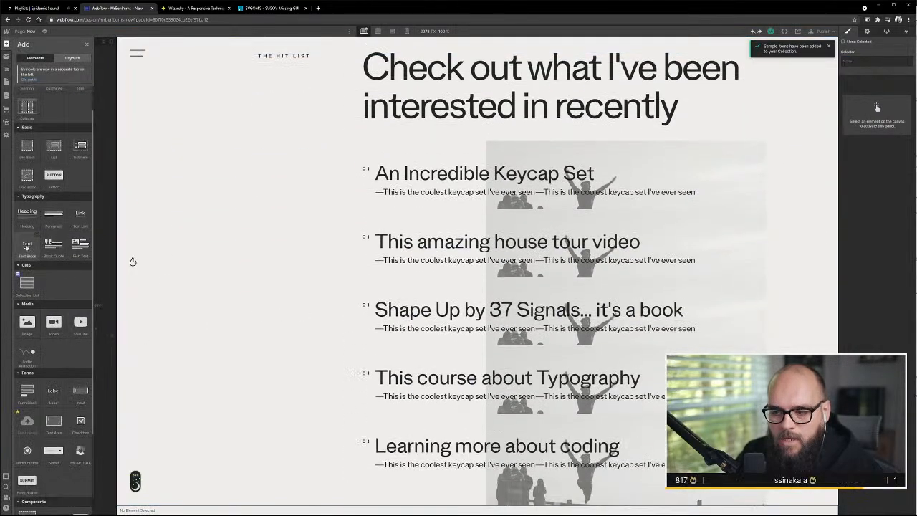
left_click_drag(27, 246, 432, 194)
Delete one of the two duplicate paragraphs and remove all text after the em dash from the remaining one
left_click(87, 358)
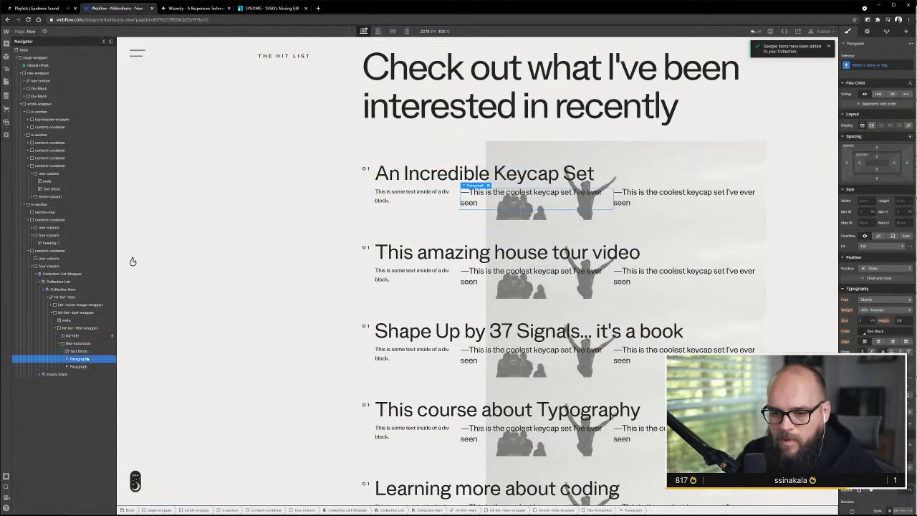
key("Delete")
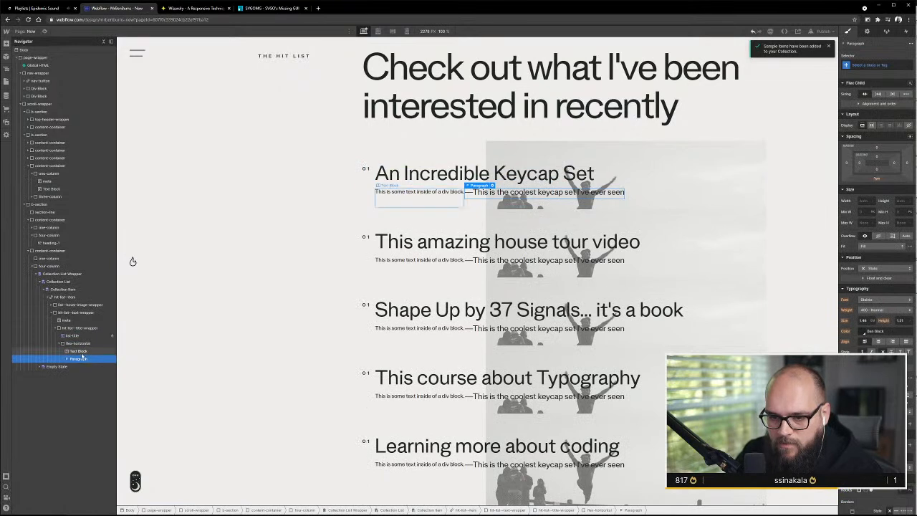
left_click(79, 351)
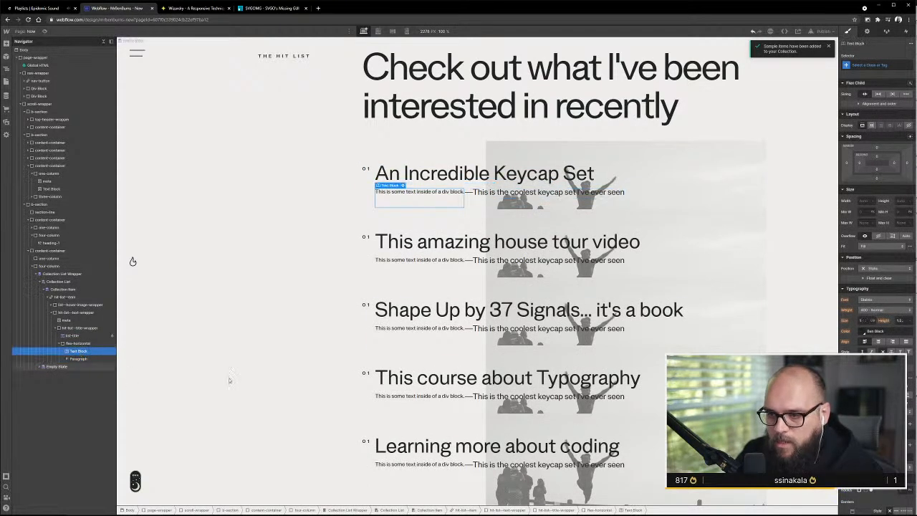
double_click(435, 192)
left_click(470, 194)
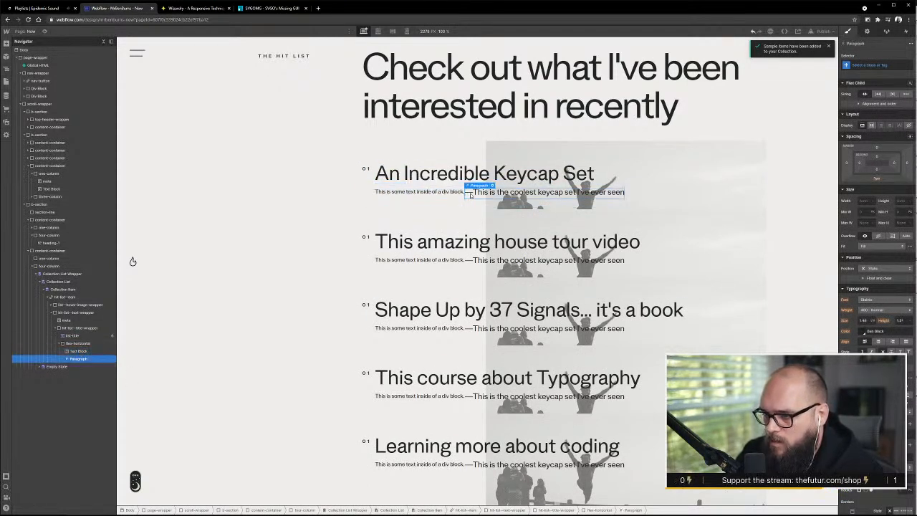
double_click(472, 193)
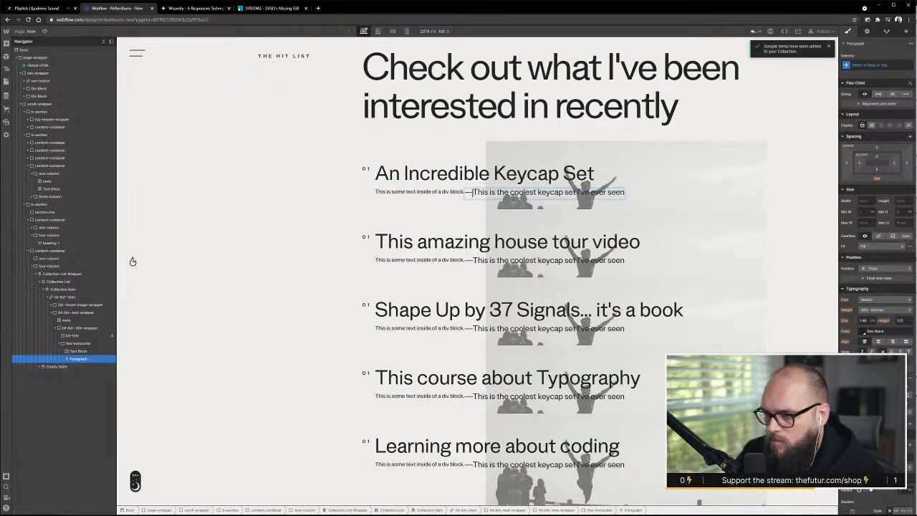
left_click_drag(472, 192, 626, 195)
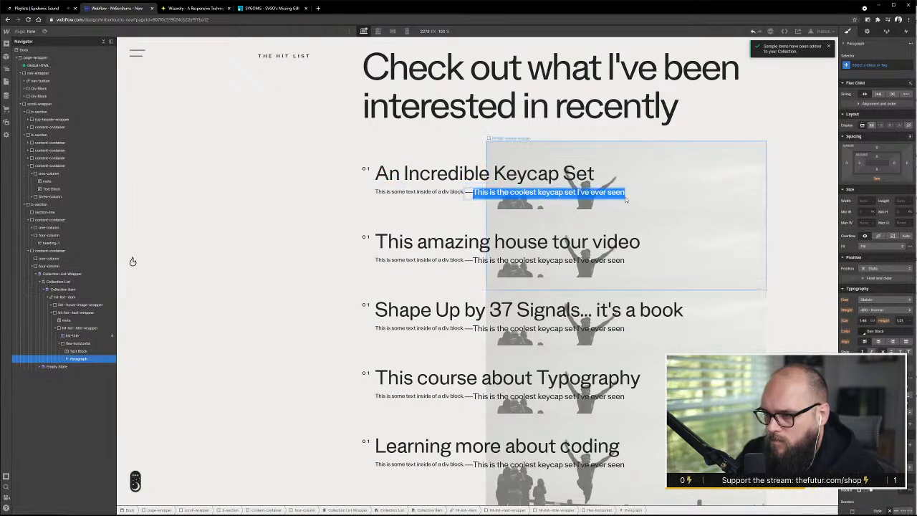
key("BackSpace")
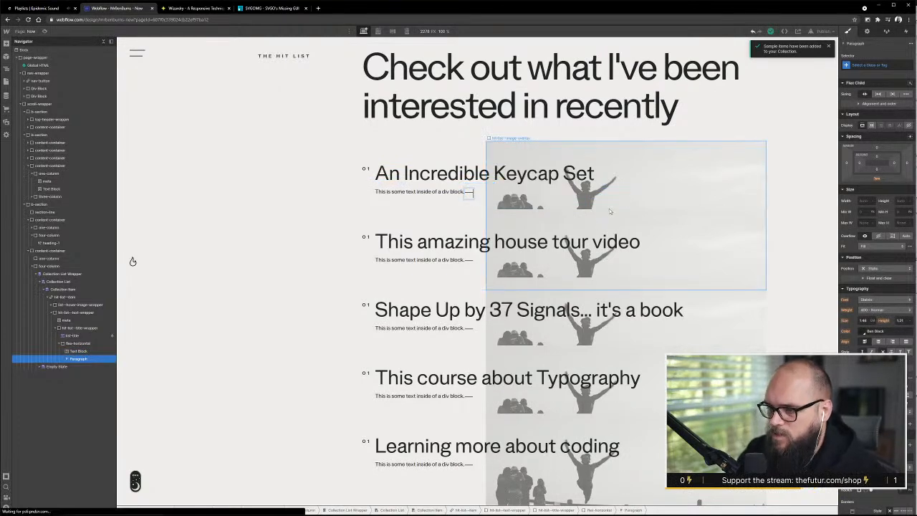
Delete the Text Block from the flex-horizontal div and duplicate the paragraph that holds the em dash
left_click(75, 350)
key("Delete")
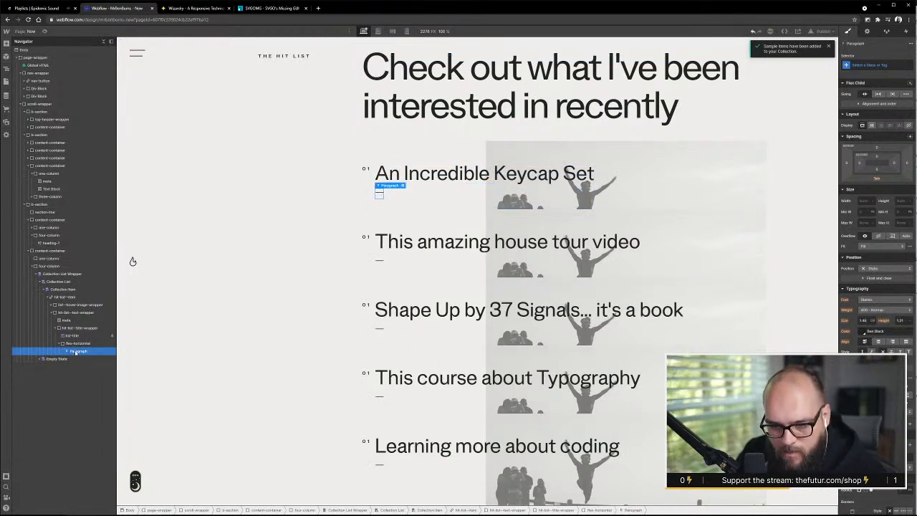
key("ctrl+d")
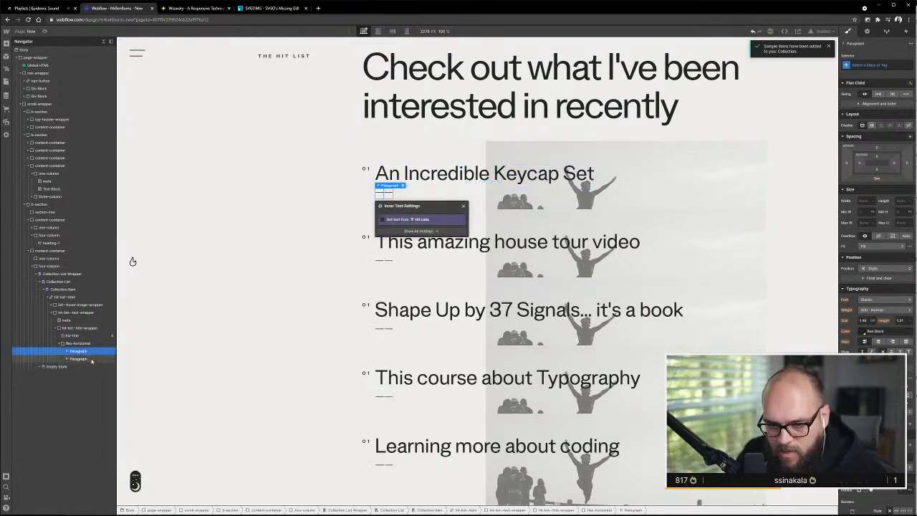
Bind the second paragraph's text in the flex-horizontal div to the Description Line field of Hit Lists
left_click(96, 359)
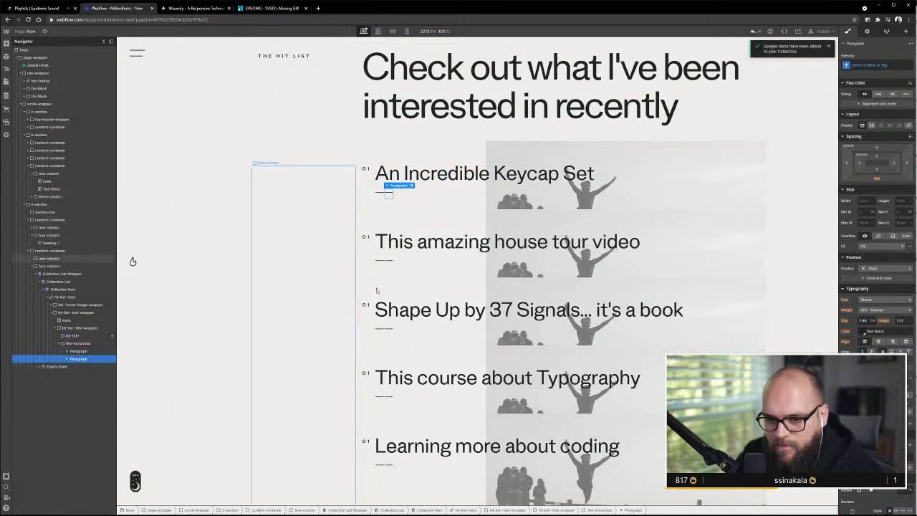
left_click(412, 185)
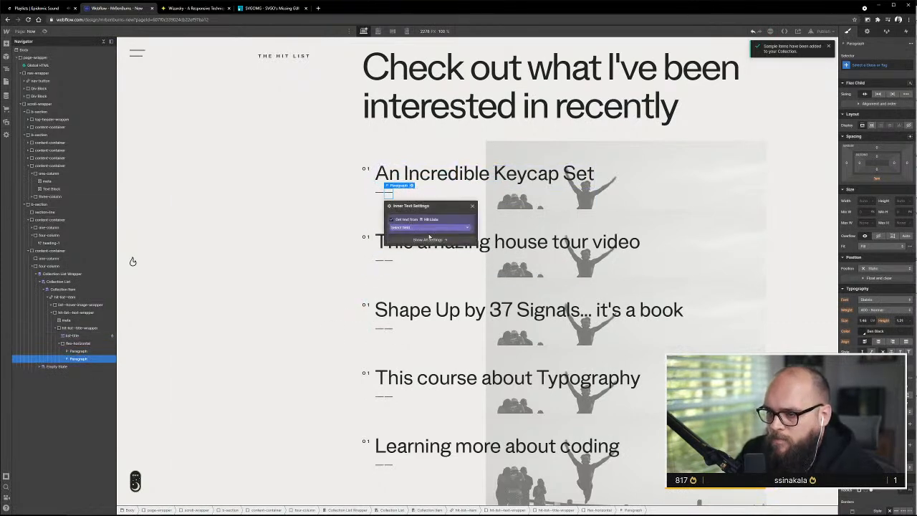
left_click(430, 227)
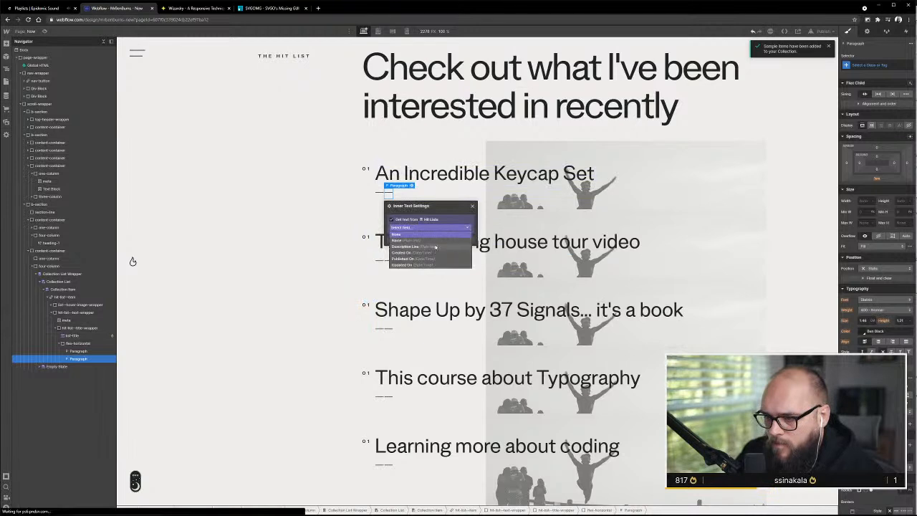
left_click(435, 246)
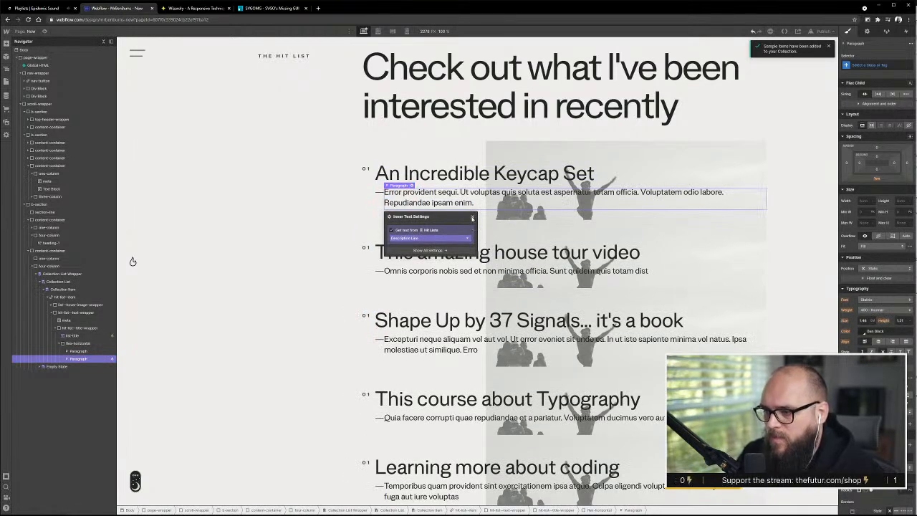
left_click(472, 217)
left_click(347, 201)
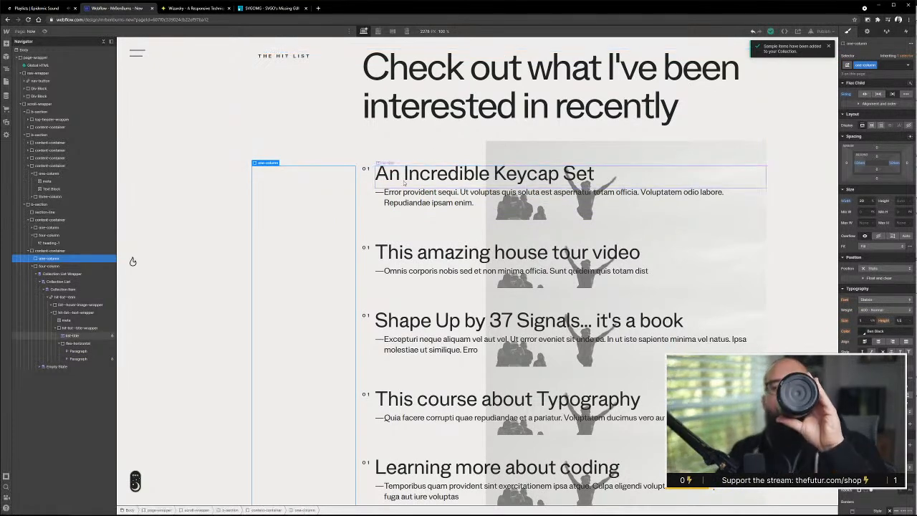
scroll(542, 309, "down", 3)
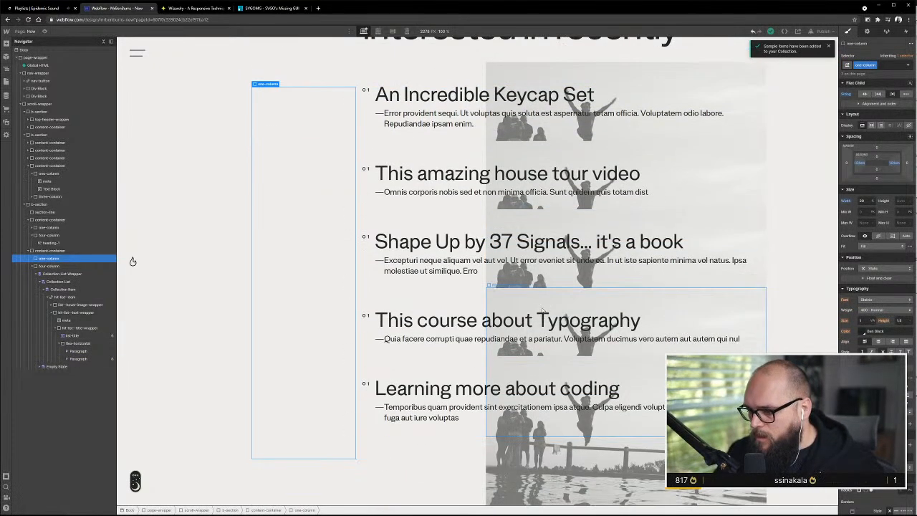
scroll(542, 311, "up", 5)
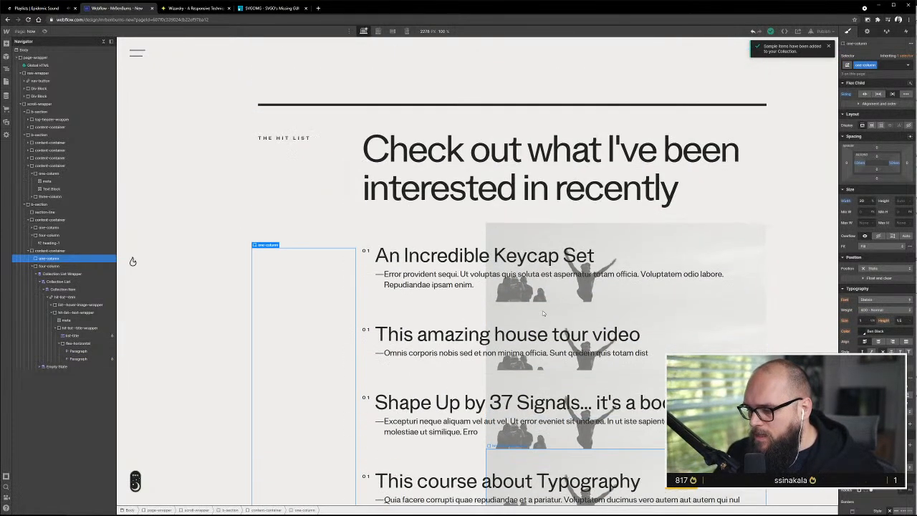
left_click(466, 285)
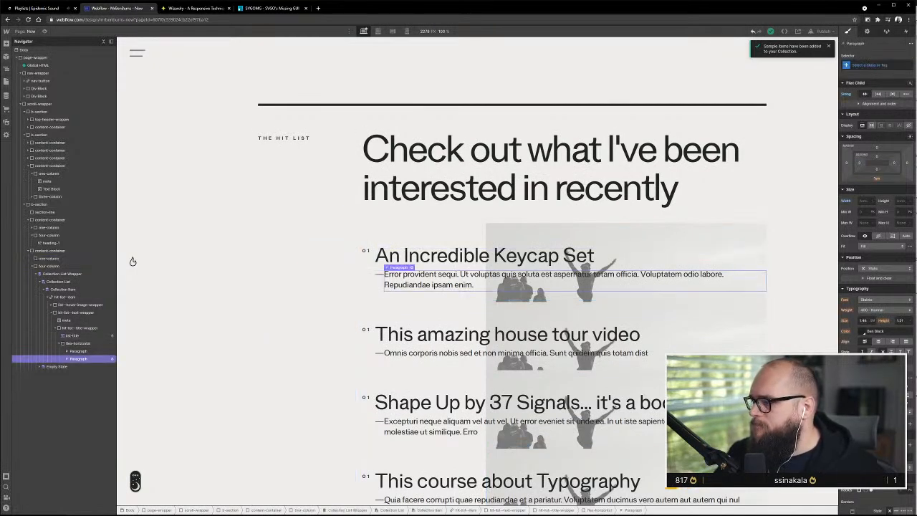
scroll(392, 313, "down", 4)
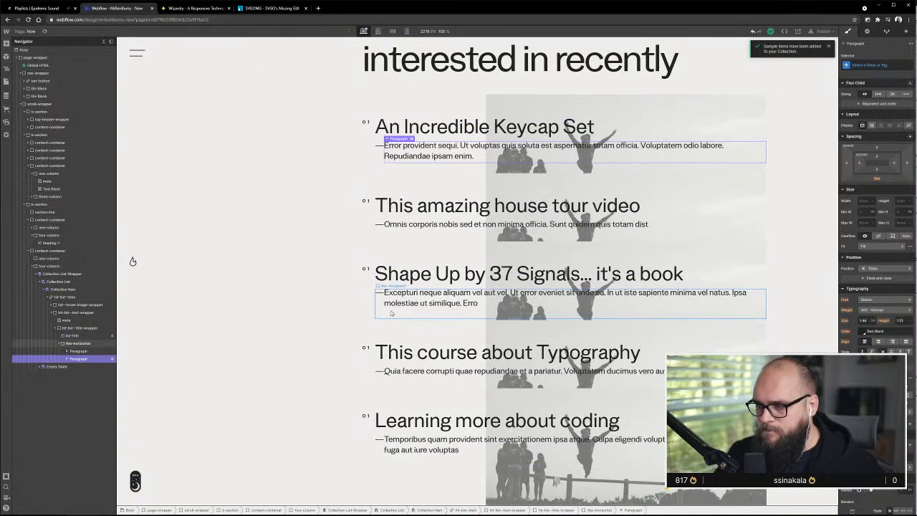
scroll(391, 314, "down", 1)
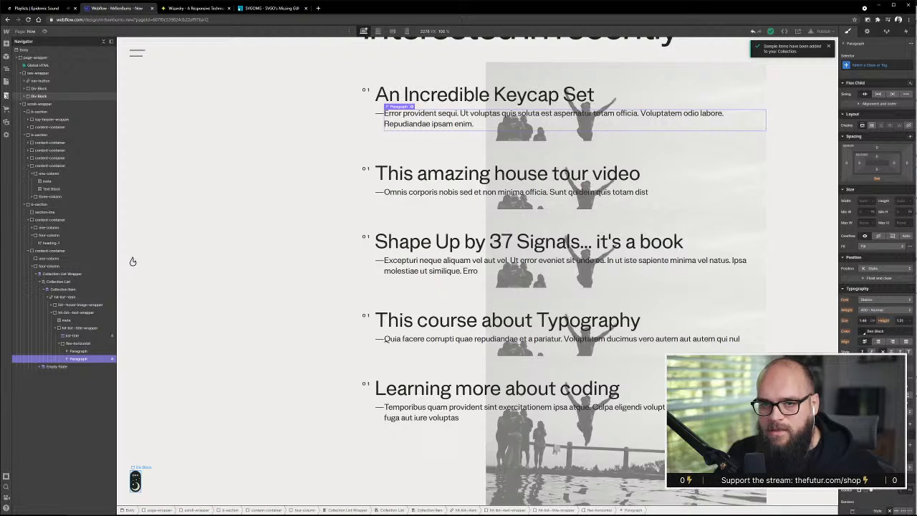
In the Hit Lists collection, shorten the Description Line of An Incredible Keycap Set to end at "aspernatur" and save the item
left_click(6, 94)
left_click(143, 71)
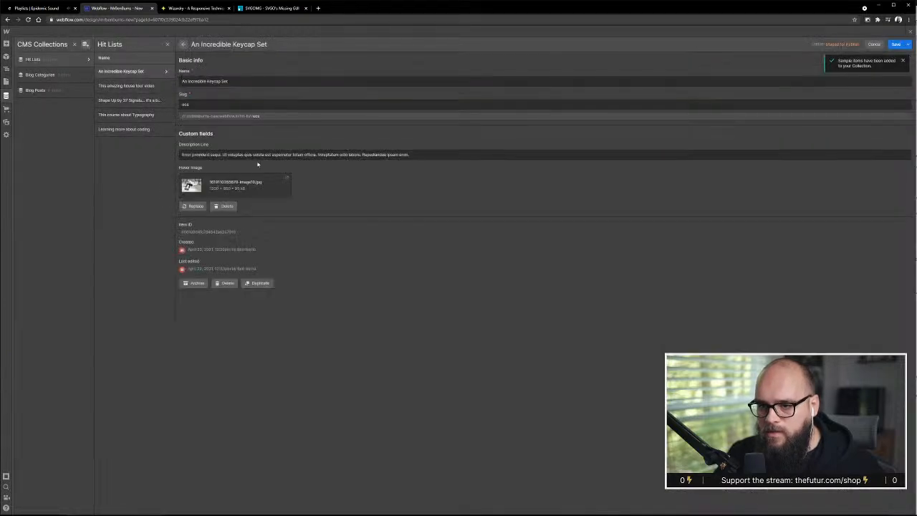
left_click(282, 155)
left_click_drag(429, 154, 291, 155)
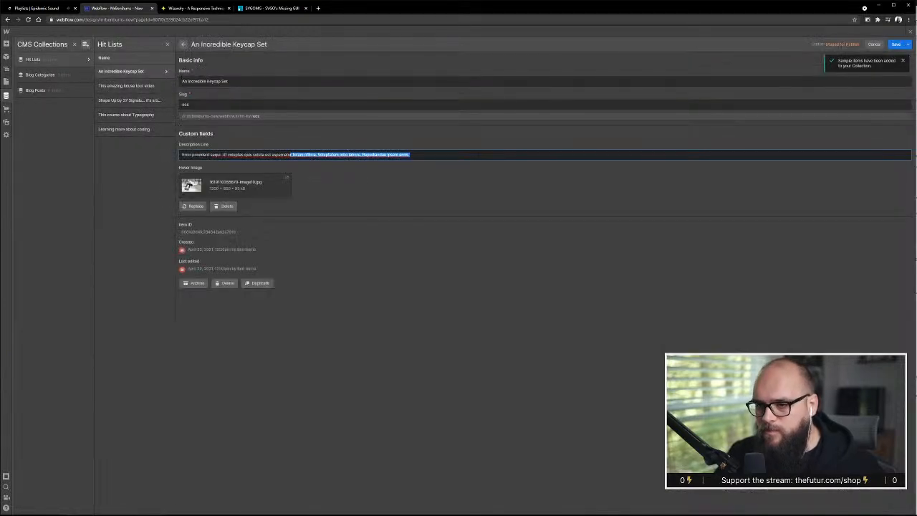
key("BackSpace")
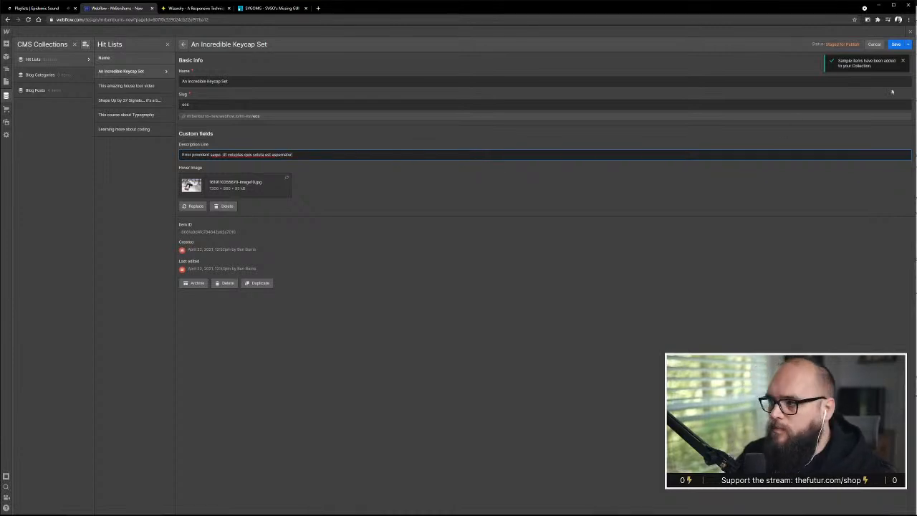
left_click(154, 87)
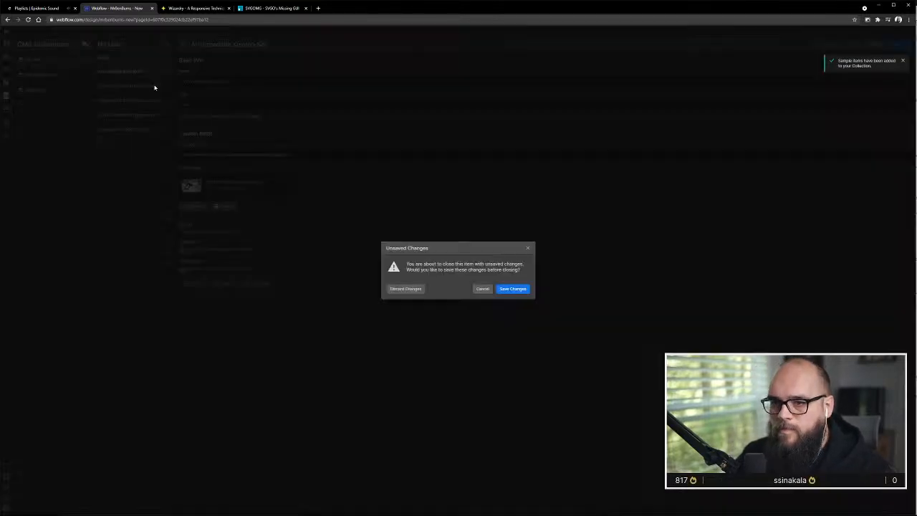
left_click(507, 290)
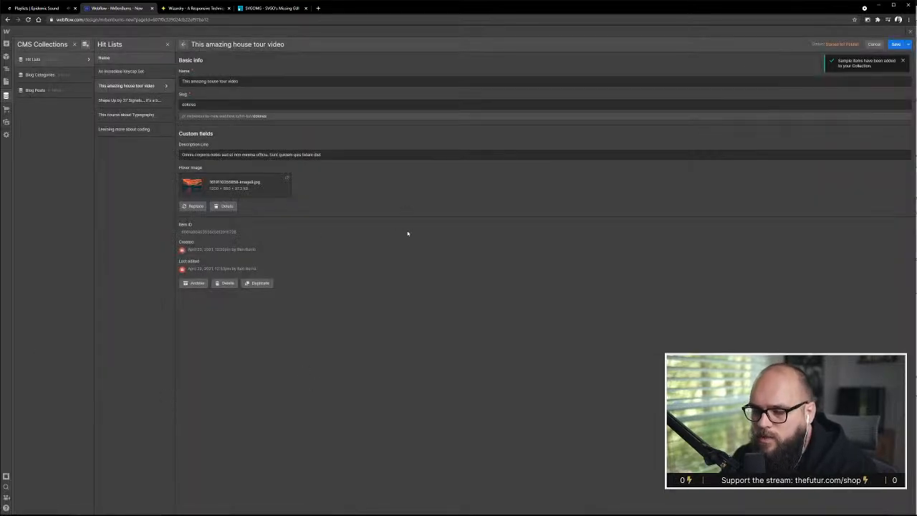
Shorten the Description Line of This amazing house tour video to end after "officia." and save the item
left_click_drag(321, 154, 269, 155)
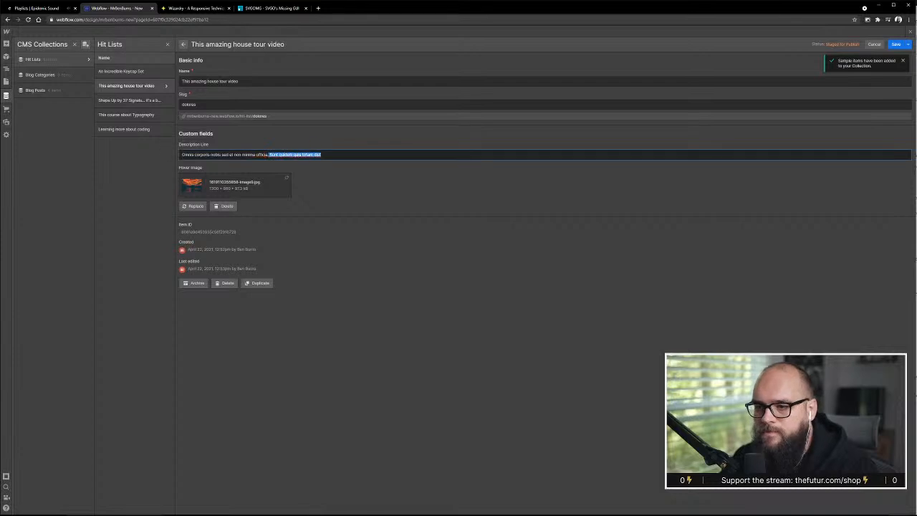
key("BackSpace")
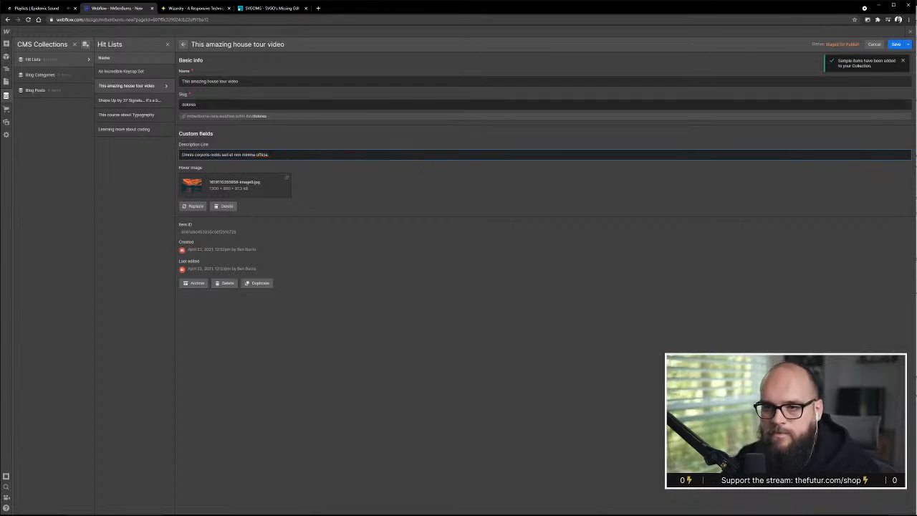
left_click(895, 44)
Shorten the Description Line of the Shape Up by 37 Signals item to end after "Ut error eveniet sit" and save it
left_click(125, 101)
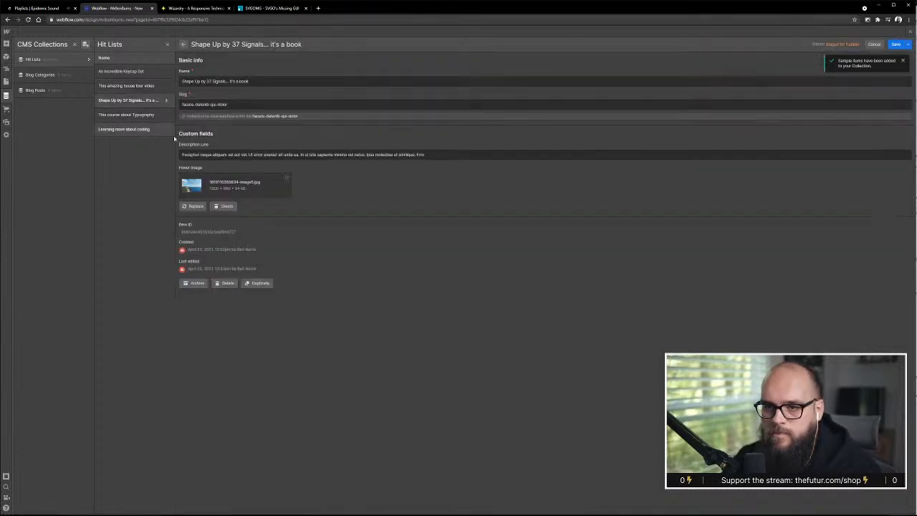
left_click_drag(283, 154, 430, 156)
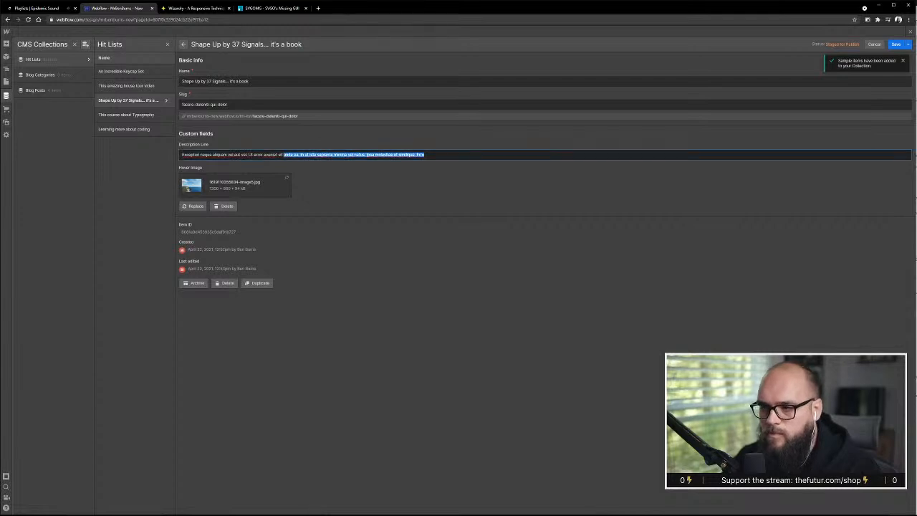
key("BackSpace")
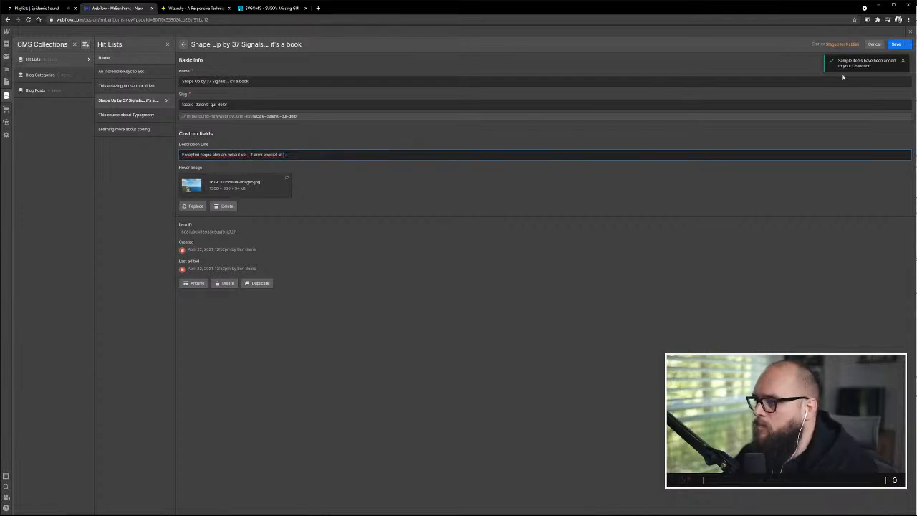
left_click(896, 45)
Shorten the Description Line of This course about Typography to end after "a pariatur." and save the item
left_click(126, 114)
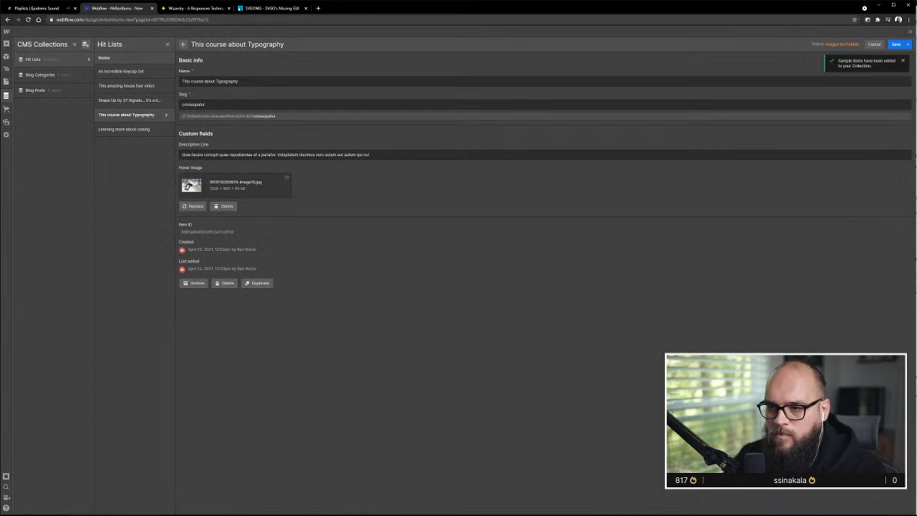
left_click_drag(277, 155, 380, 155)
key("BackSpace")
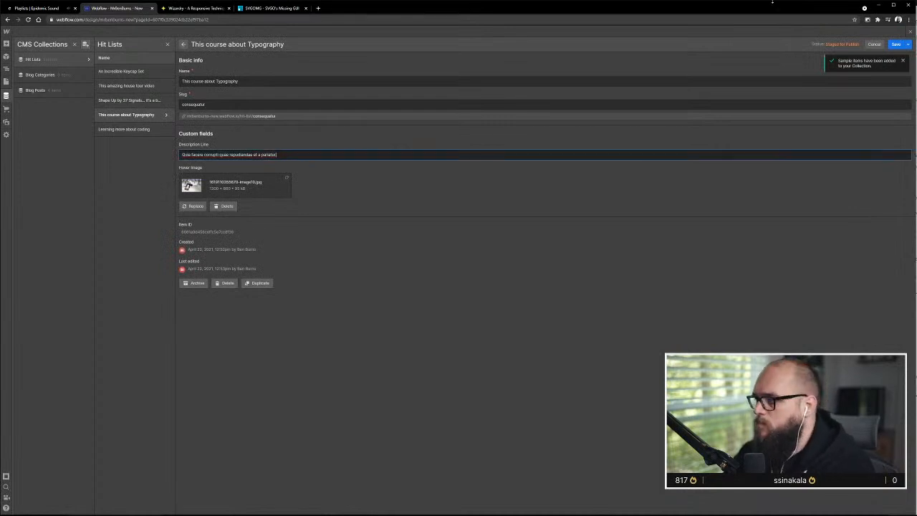
left_click(895, 45)
Shorten the Description Line of Learning more about coding to end after "ipsa atque.", save it and return to the page canvas
left_click(150, 129)
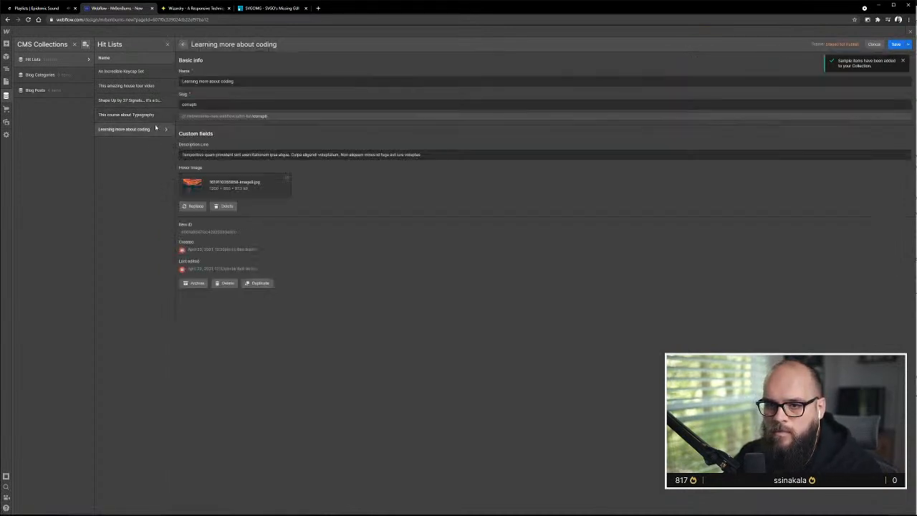
left_click_drag(289, 154, 421, 155)
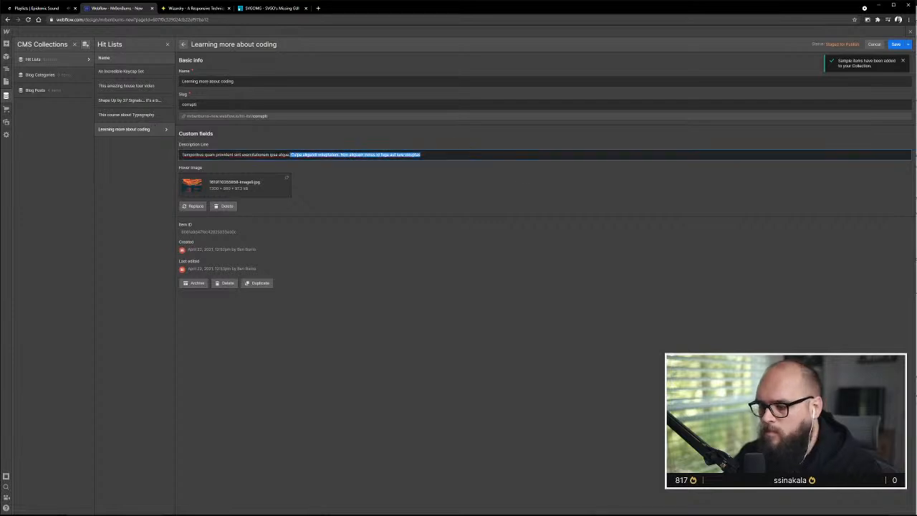
key("BackSpace")
left_click(896, 45)
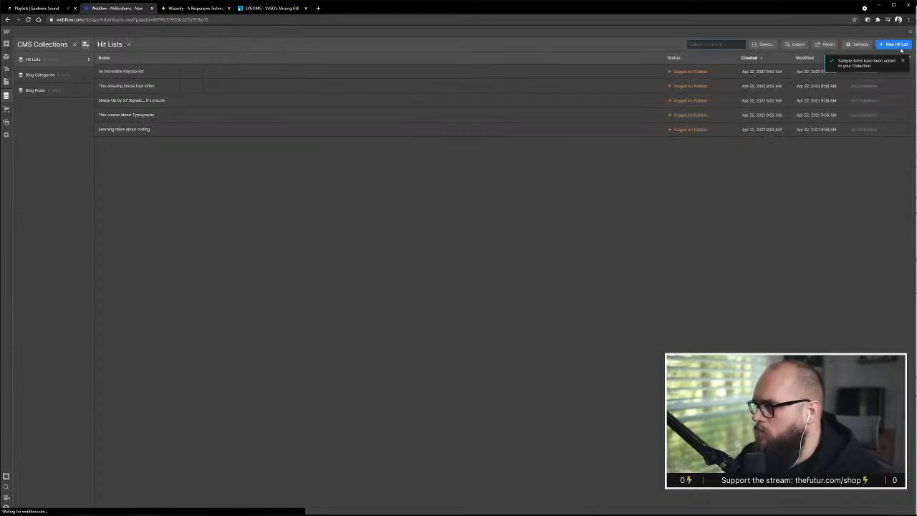
left_click(911, 33)
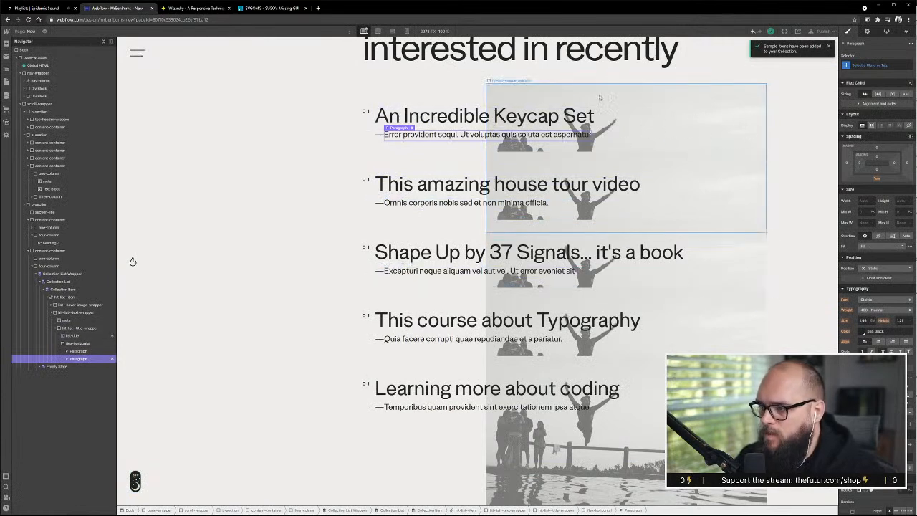
Toggle the Hit List item's hover image wrapper between flex and none display, leaving it set to none
left_click(690, 99)
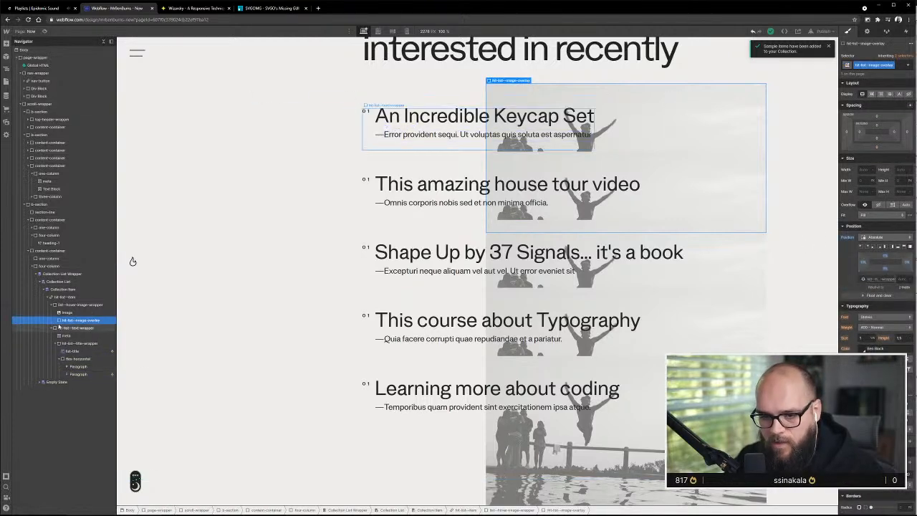
left_click(79, 305)
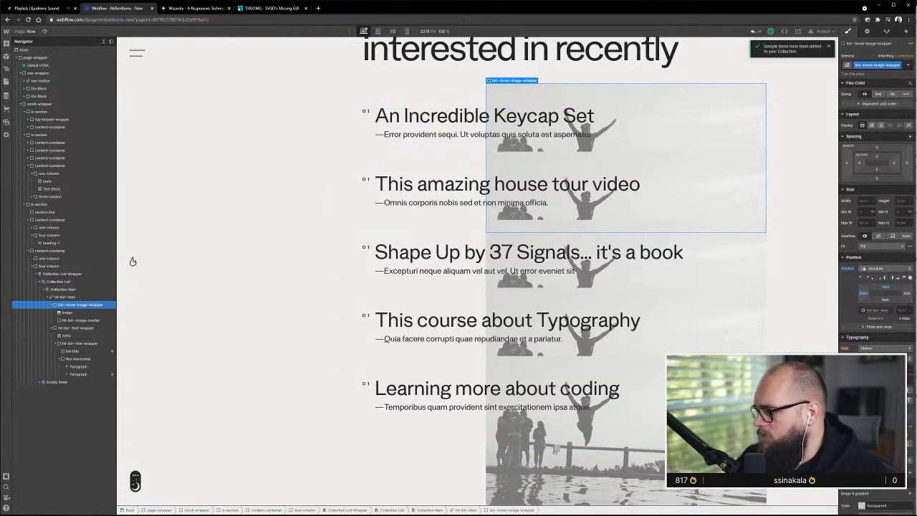
left_click(907, 126)
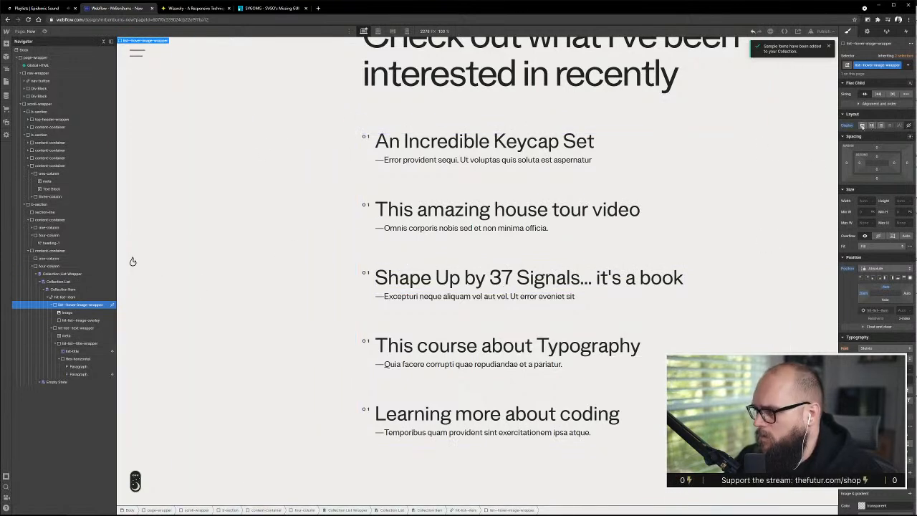
left_click(872, 126)
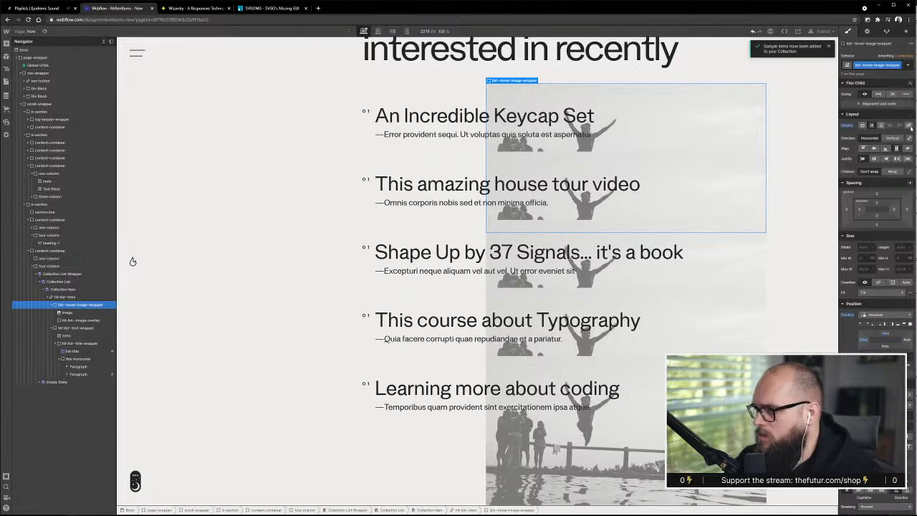
left_click(909, 126)
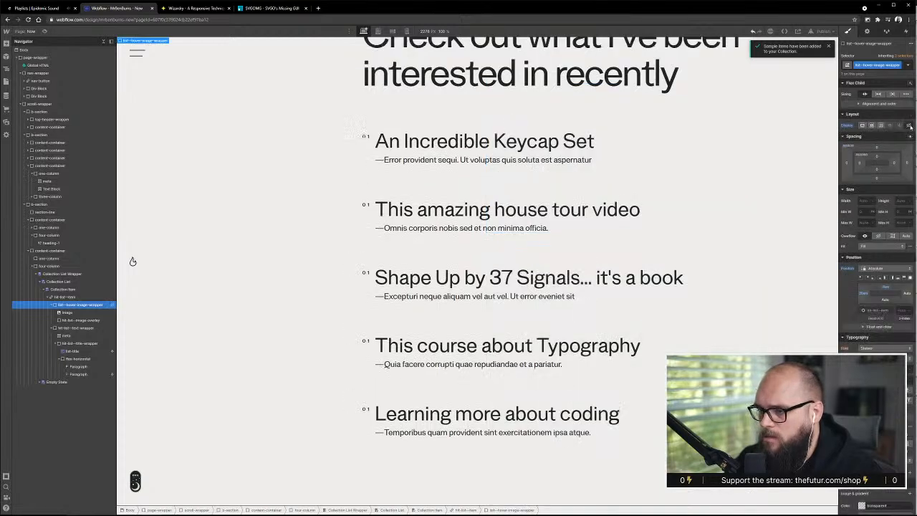
left_click(873, 126)
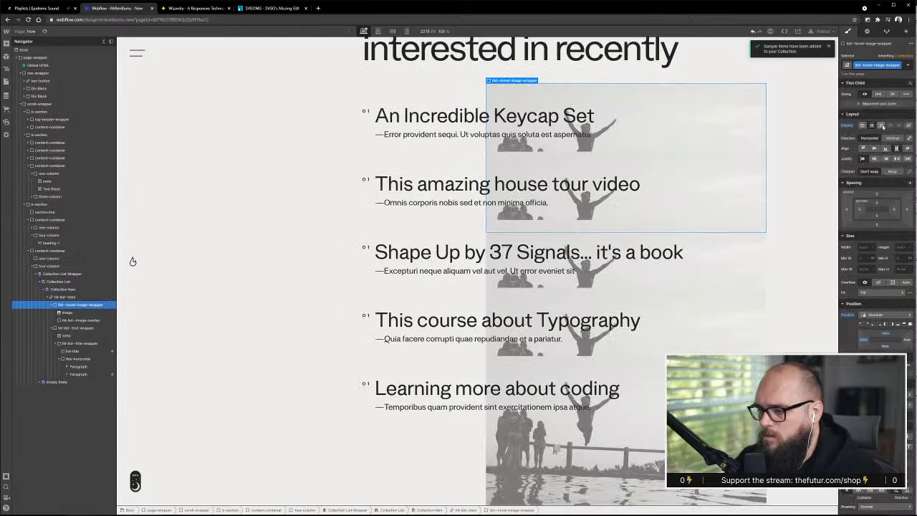
left_click(908, 126)
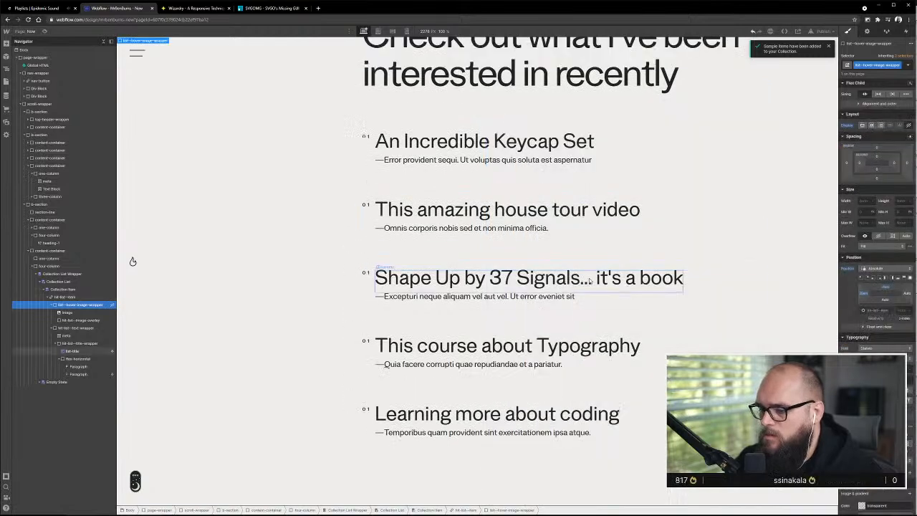
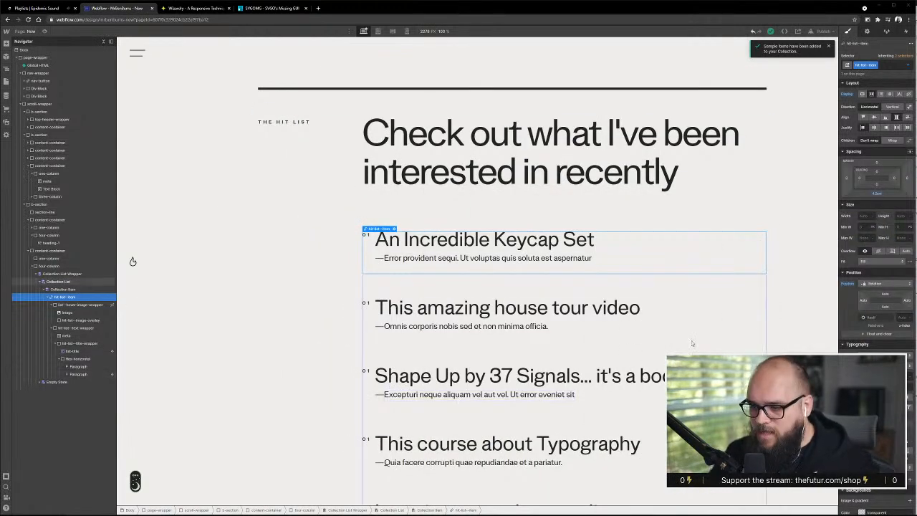
Switch to the Personal Website - Refinement mockup in Adobe XD, examine the Hit List's item numbering and return to Webflow
scroll(504, 308, "down", 2)
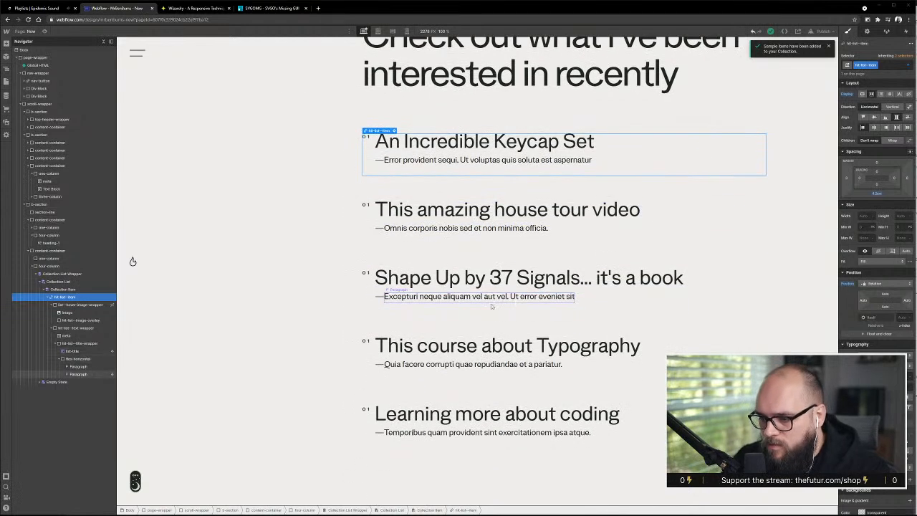
key("super+Tab")
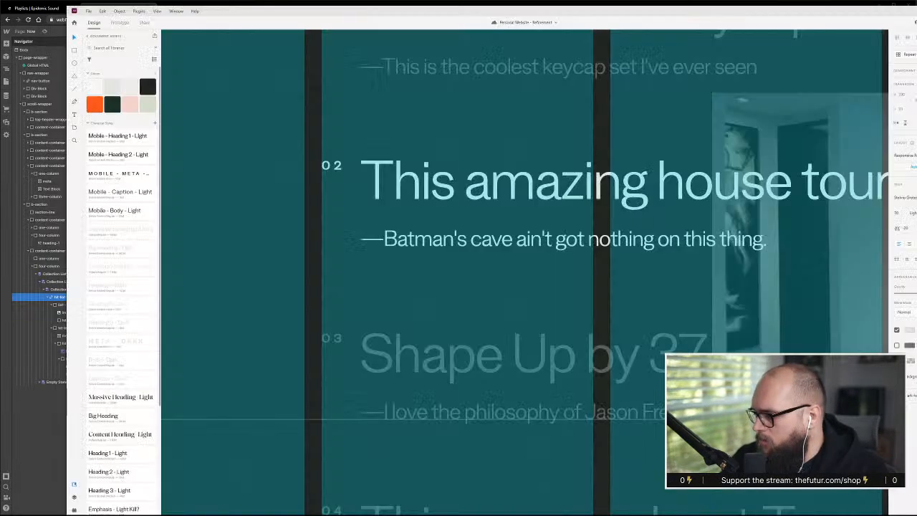
scroll(363, 308, "down", 6)
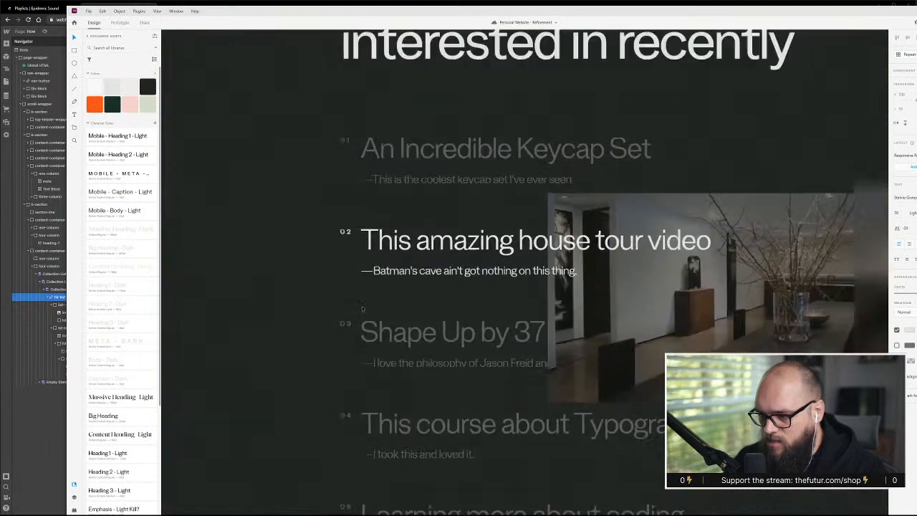
scroll(364, 309, "down", 2)
scroll(364, 308, "down", 2)
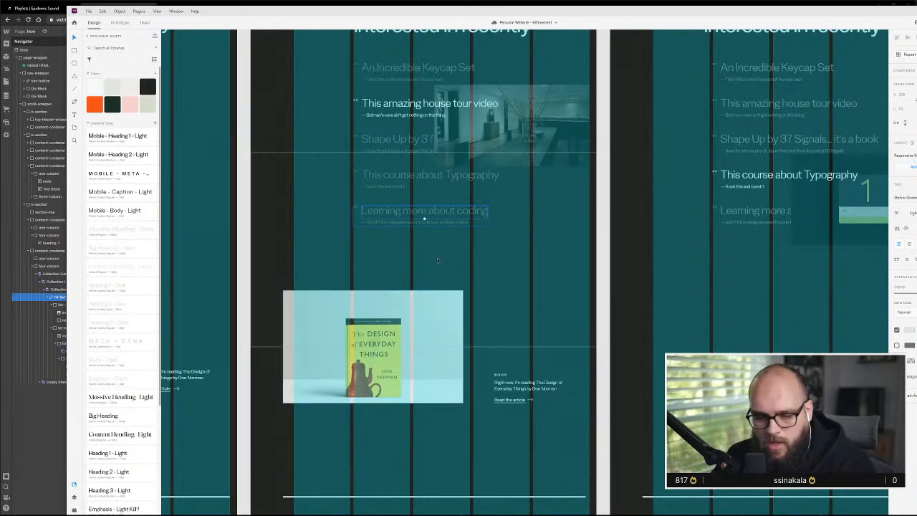
left_click(21, 425)
Replace the existing classes on the Hit List item's number text block with a new class named counter
left_click(366, 137)
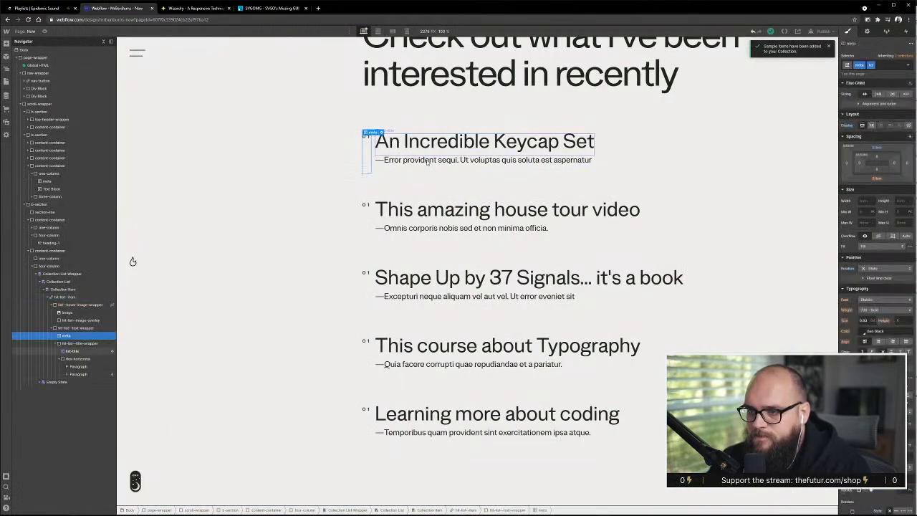
left_click(888, 64)
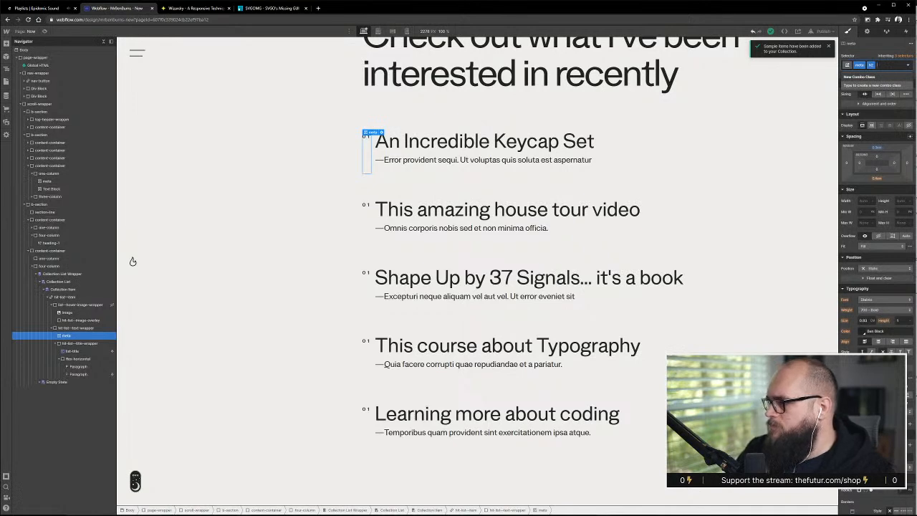
key("Escape")
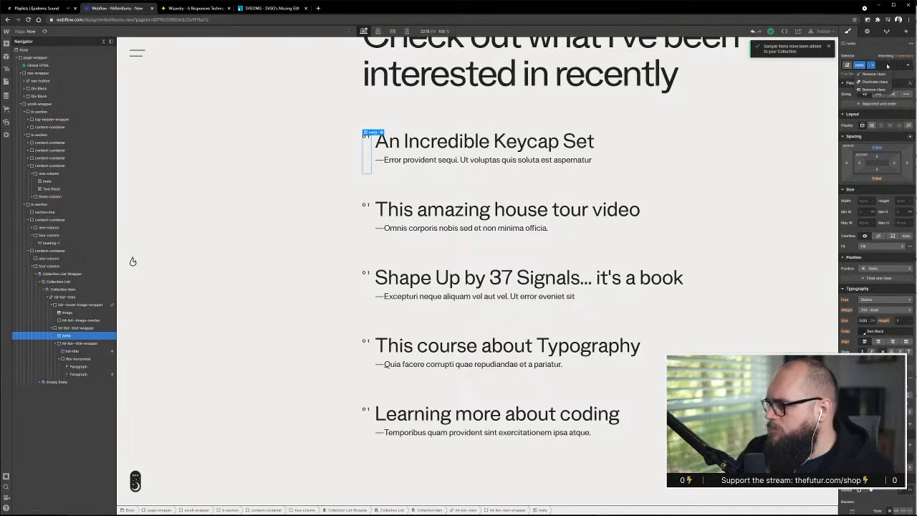
left_click(888, 65)
key("BackSpace")
key("BackSpace")
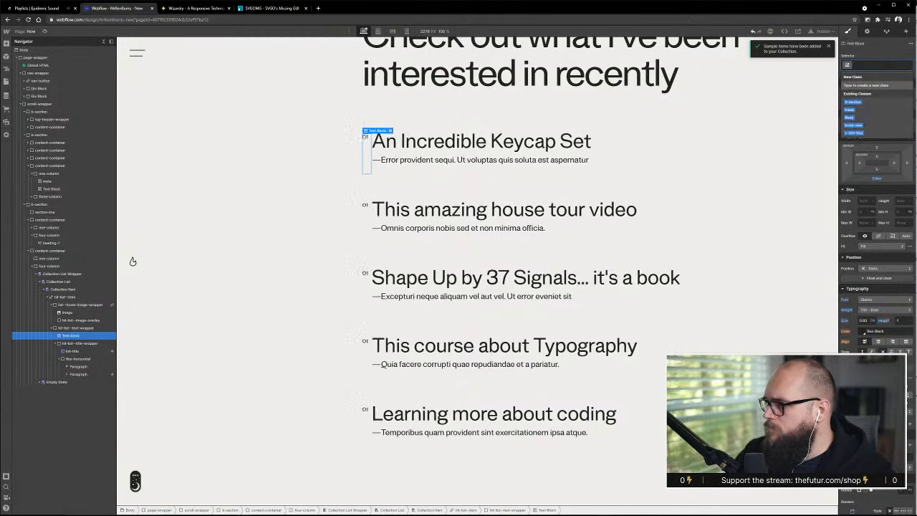
type("counter")
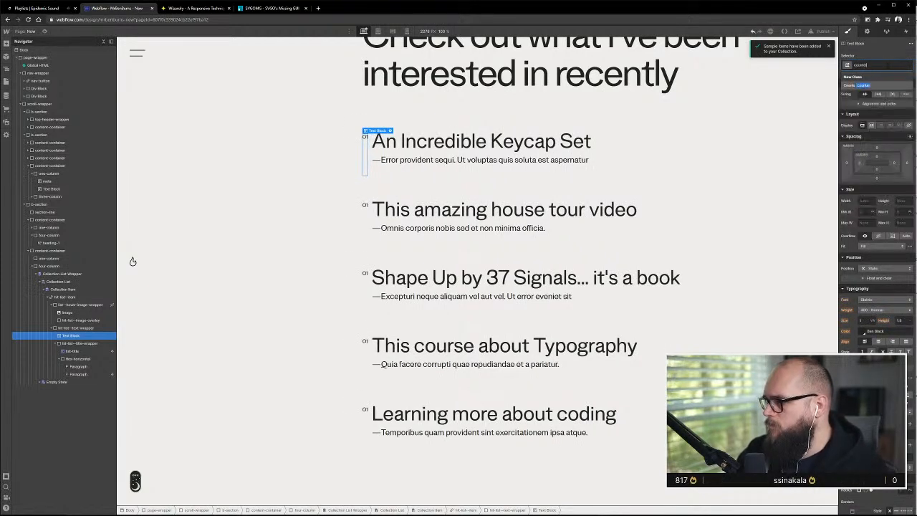
key("Return")
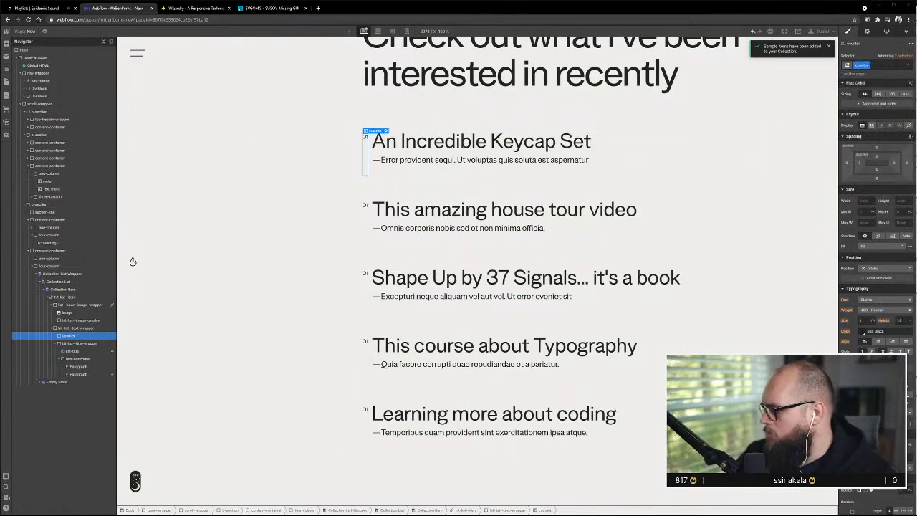
Open the HTML embed inside the Global HTML symbol and paste the copied counter-reset and .counter::before styles before the closing style tag
left_click(58, 65)
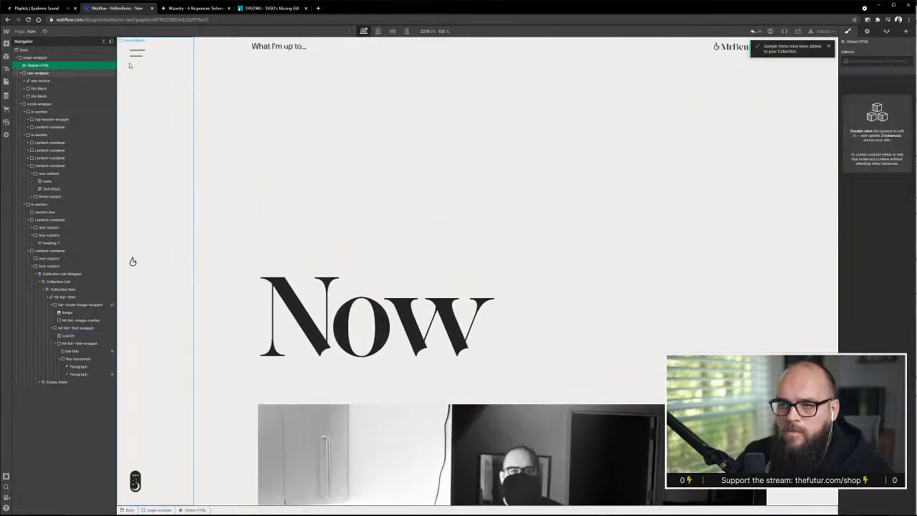
double_click(68, 66)
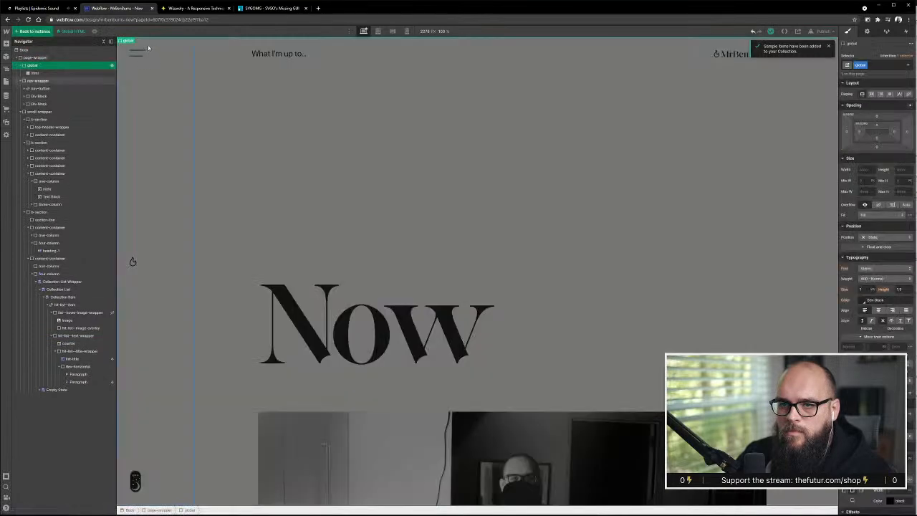
double_click(36, 73)
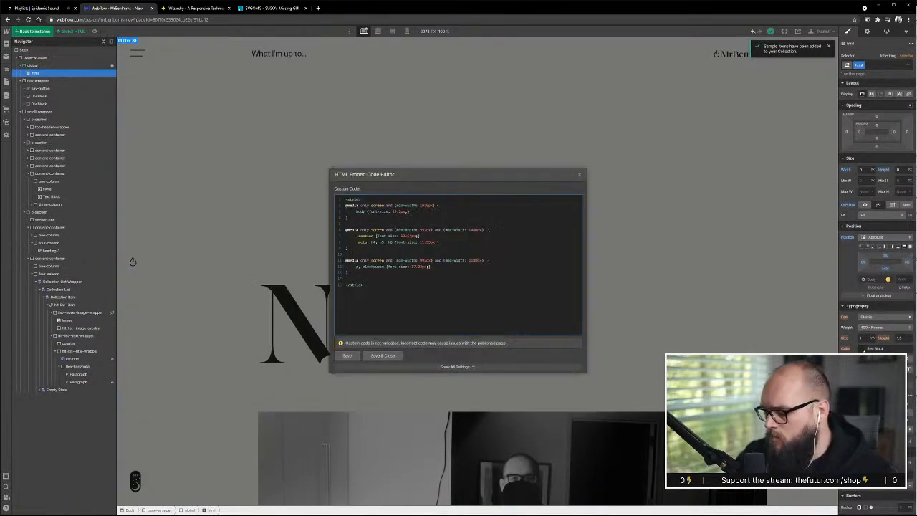
type("<style> body {   counter-reset: section; } .counter::before {   counter-increment: section;   content: \"TEXT BEFORE IF REQUIRED \" counter(section) \": \"; } </style>")
Remove the duplicate opening and closing style tags around the pasted counter CSS
key("shift+Home")
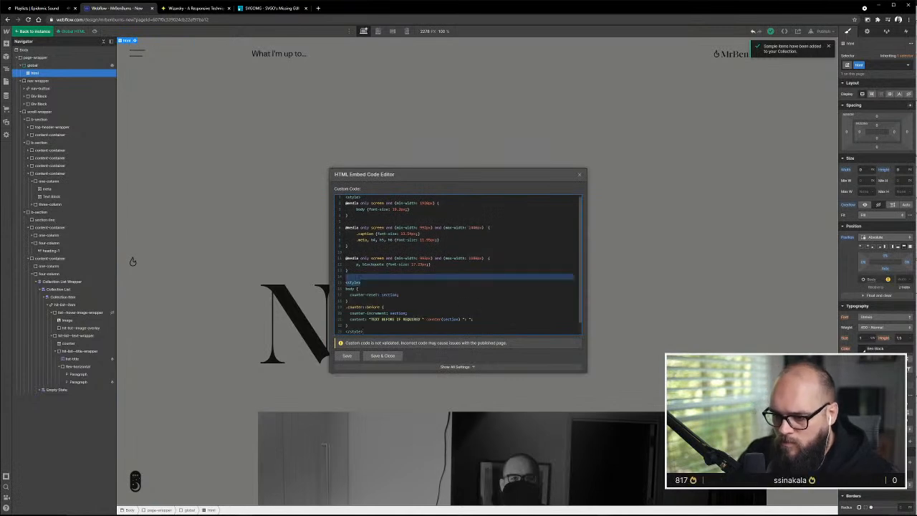
key("BackSpace")
key("Down")
key("Down")
key("Down")
key("Down")
key("Down")
key("Down")
key("Down")
key("Down")
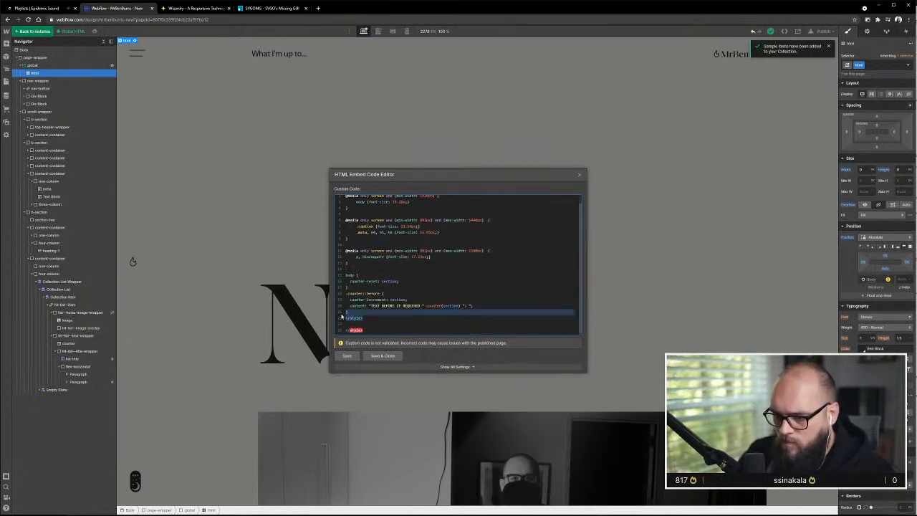
key("shift+End")
key("BackSpace")
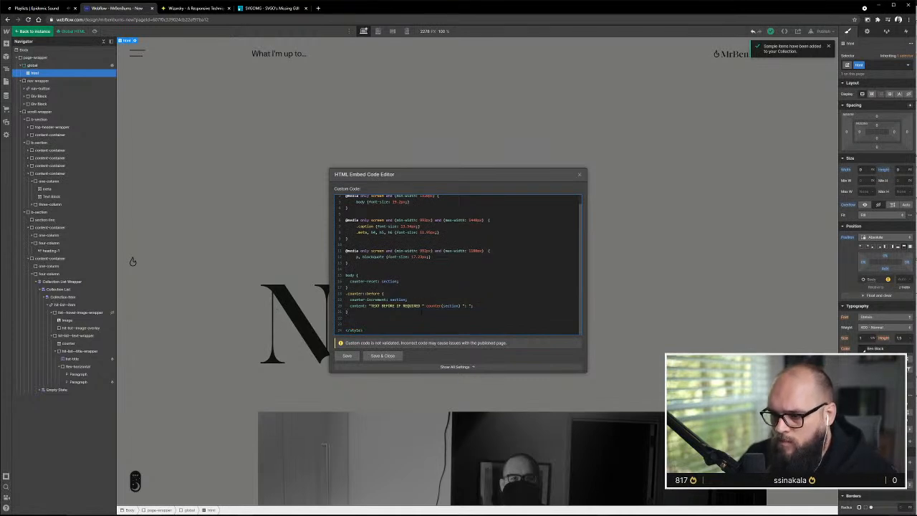
Remove the "TEXT BEFORE IF REQUIRED" placeholder from the counter's content rule, save the embed and check the Hit List numbering
left_click_drag(421, 306, 370, 306)
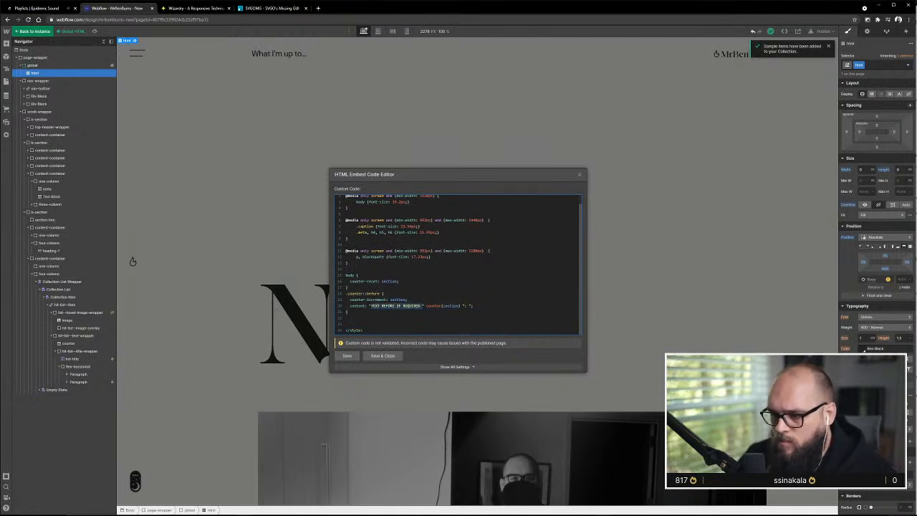
key("BackSpace")
left_click(390, 356)
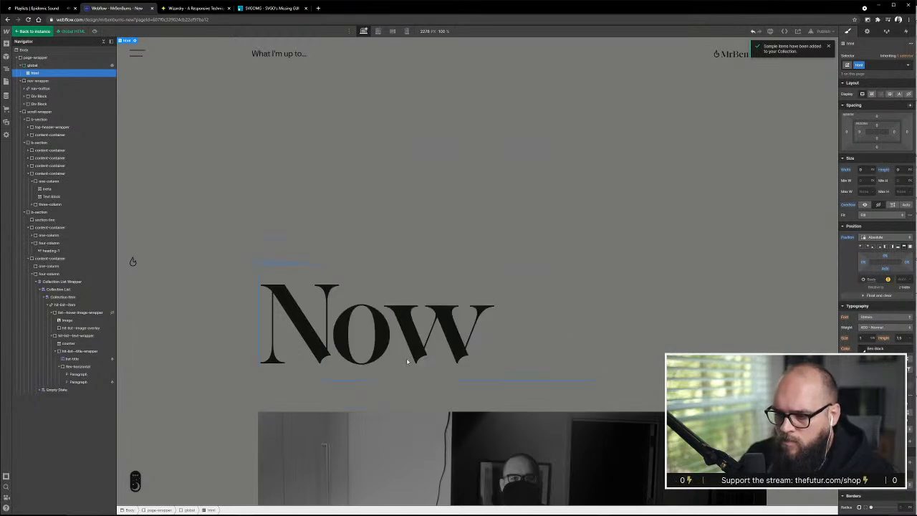
scroll(407, 361, "down", 10)
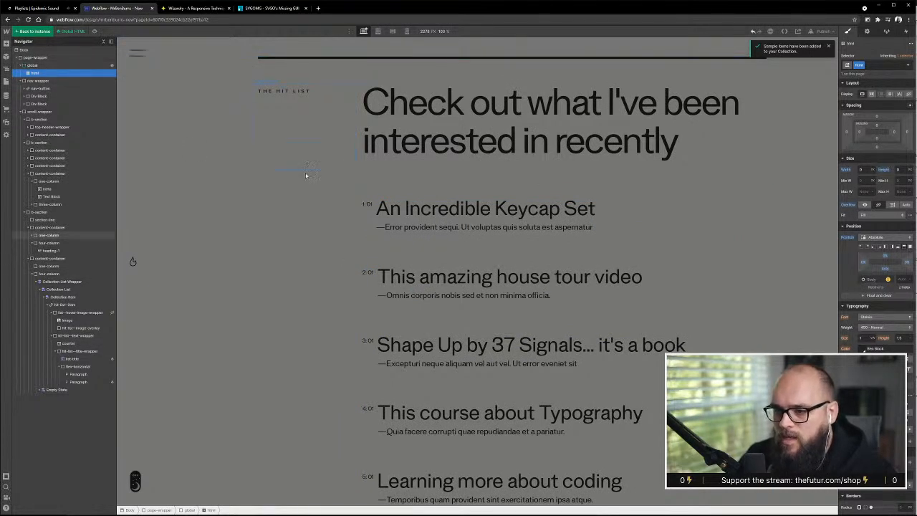
Reopen the HTML embed, remove the colon and space following counter(section) in the content rule, then save and close it
scroll(356, 260, "up", 10)
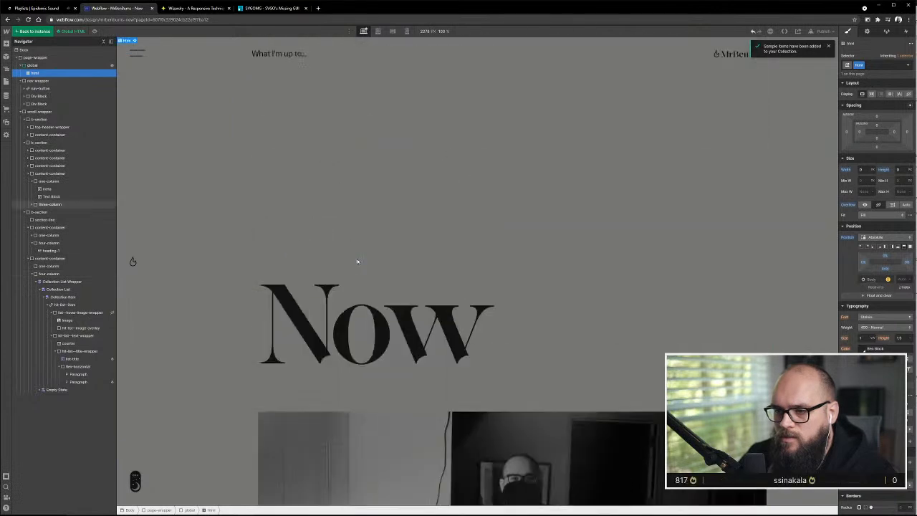
left_click(135, 40)
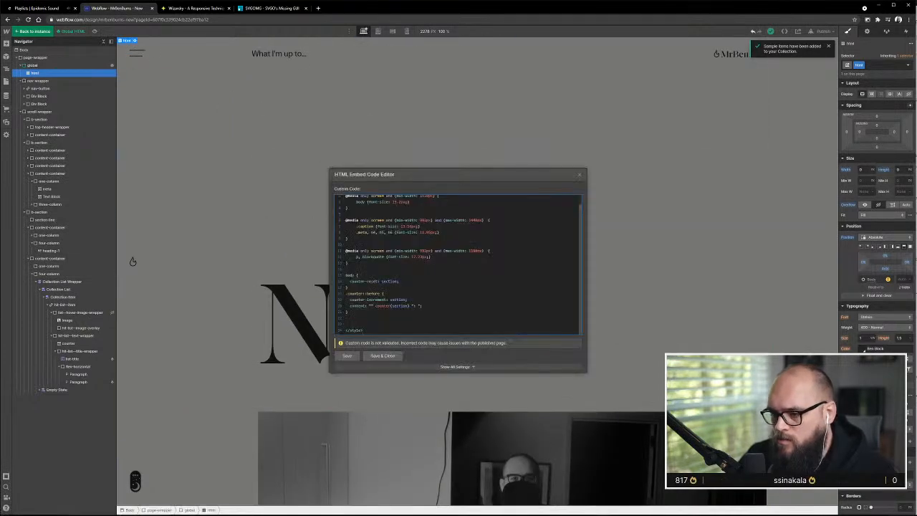
key("BackSpace")
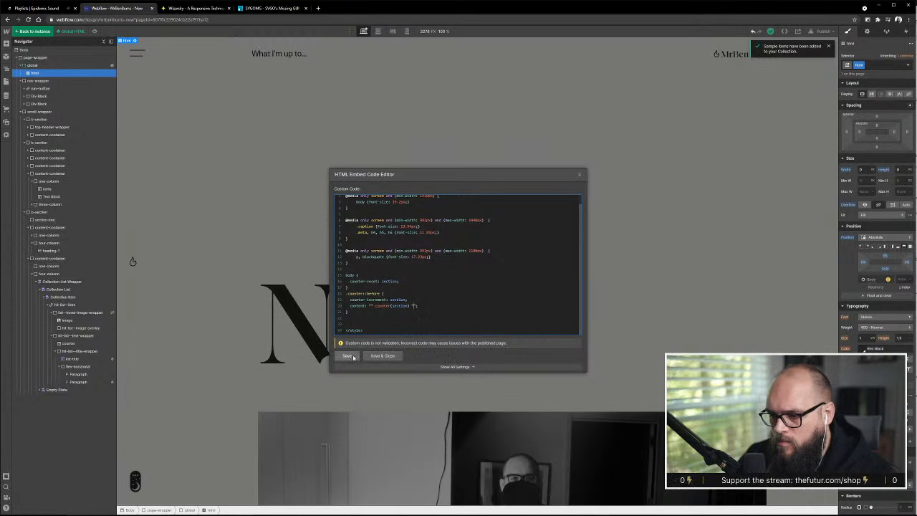
left_click(351, 357)
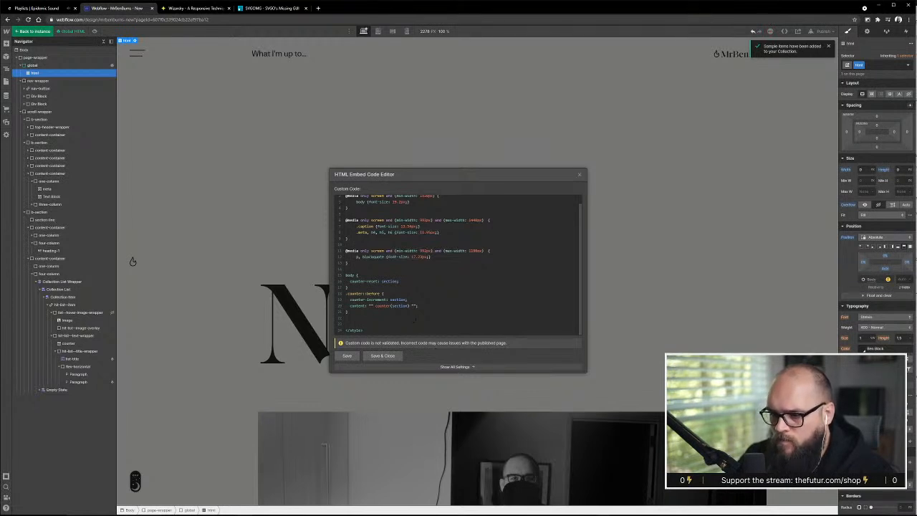
left_click(381, 356)
Delete the static 01 text from the Hit List item's counter text block
scroll(476, 330, "down", 5)
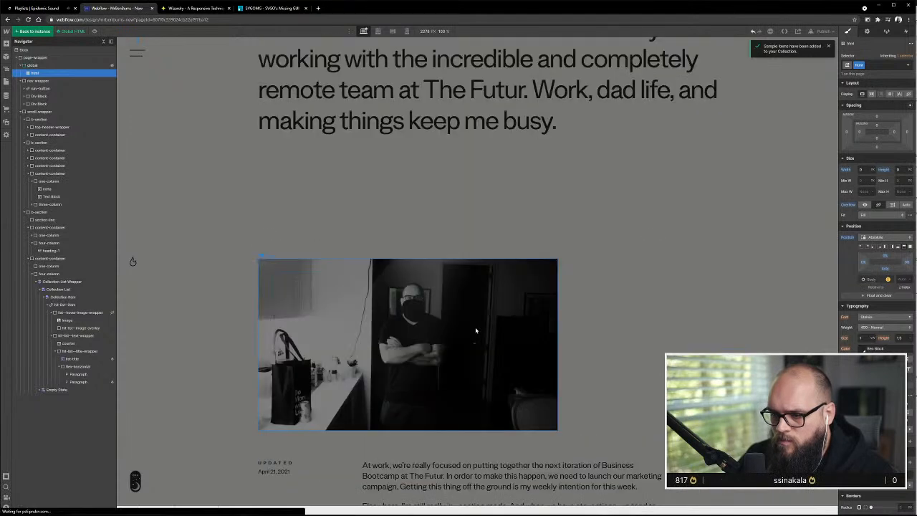
scroll(476, 330, "down", 8)
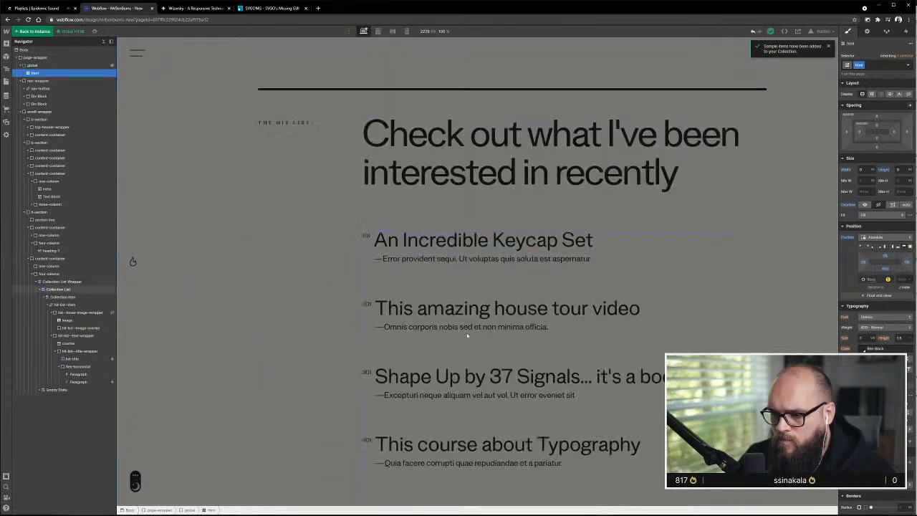
scroll(467, 335, "down", 1)
left_click(365, 338)
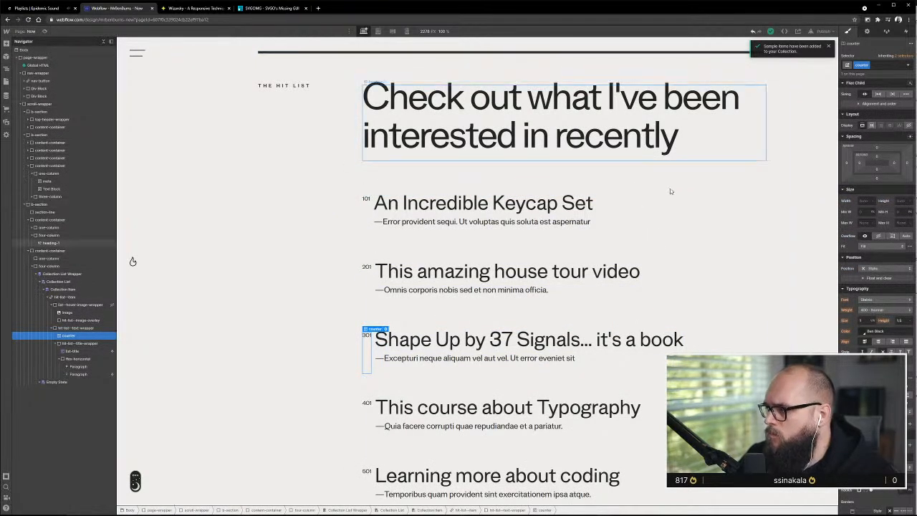
double_click(367, 338)
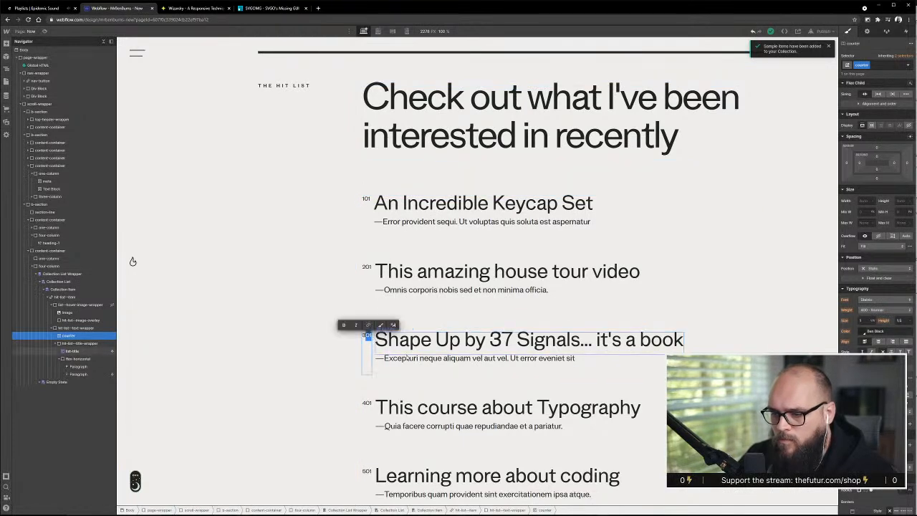
key("BackSpace")
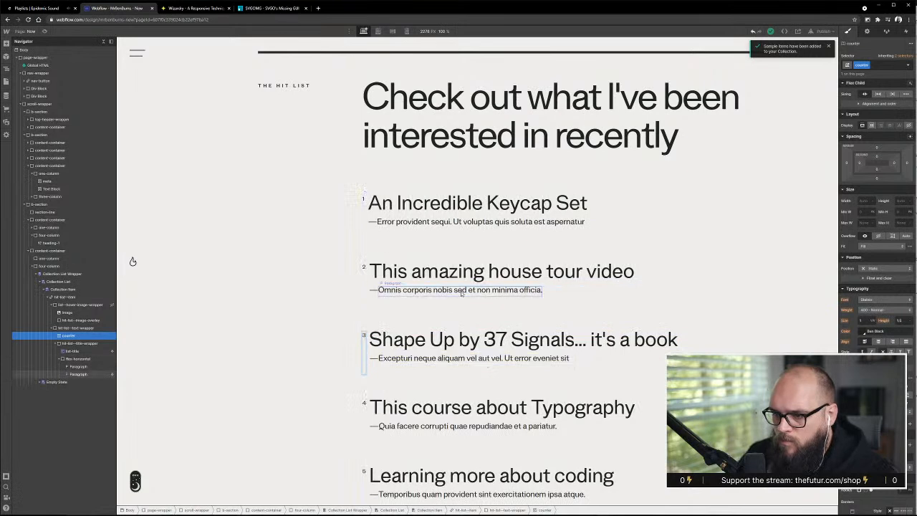
Compare how the emptied Hit List counters display with the counter element selected and deselected
left_click(747, 232)
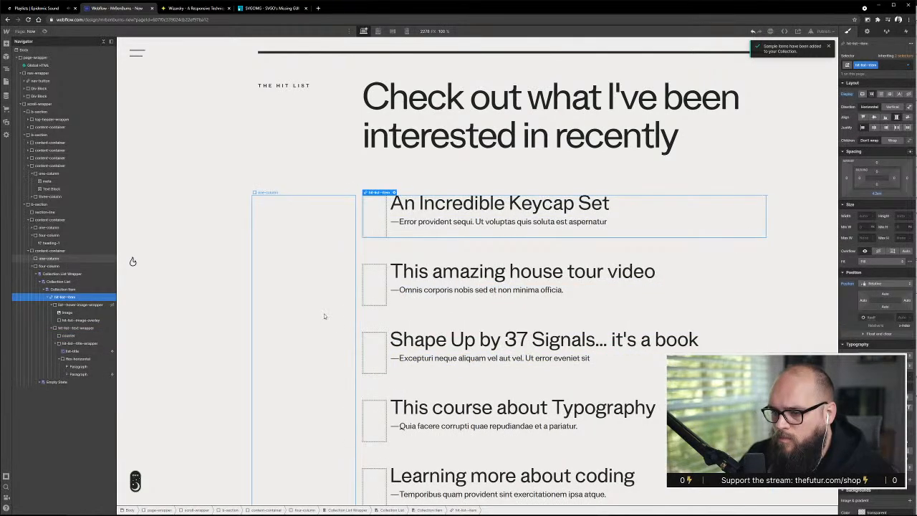
left_click(378, 349)
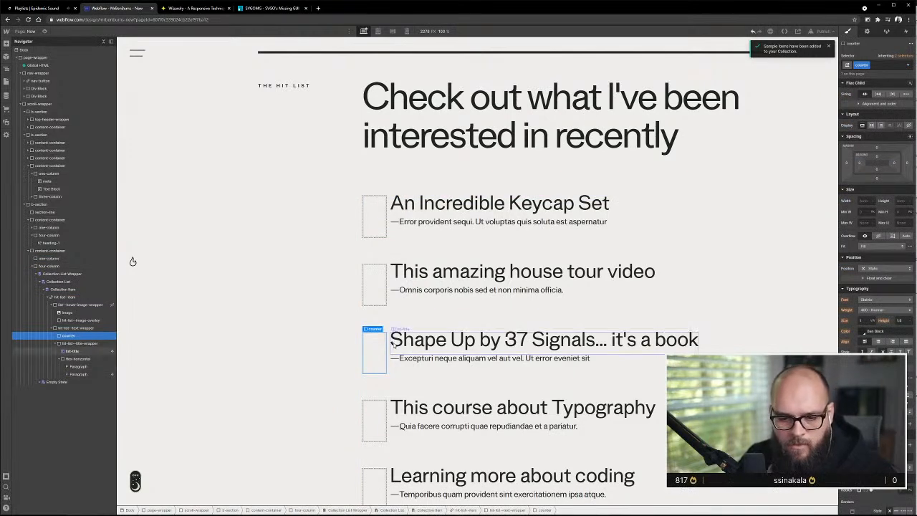
key("ctrl+shift+e")
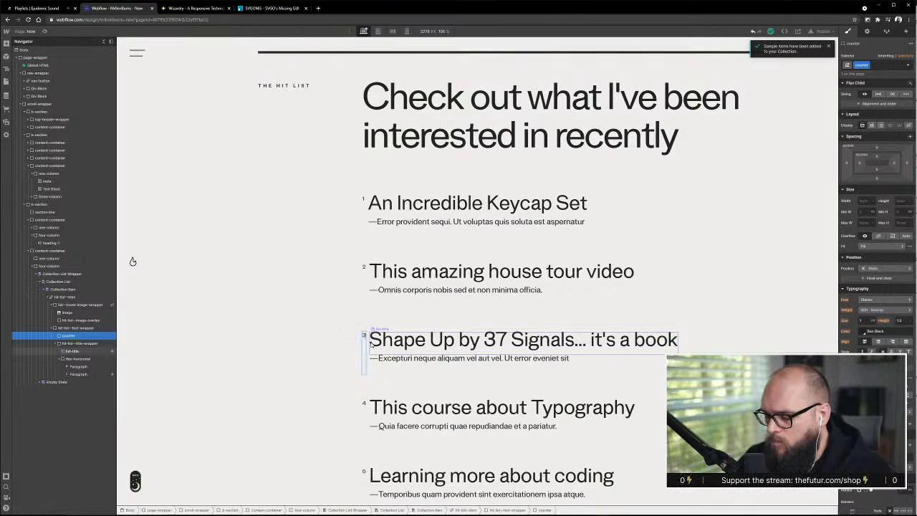
left_click(450, 293)
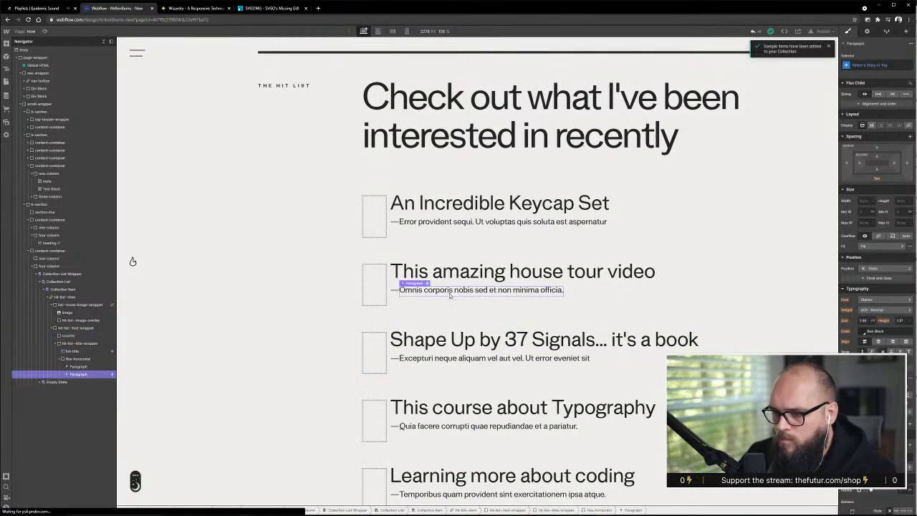
left_click(378, 351)
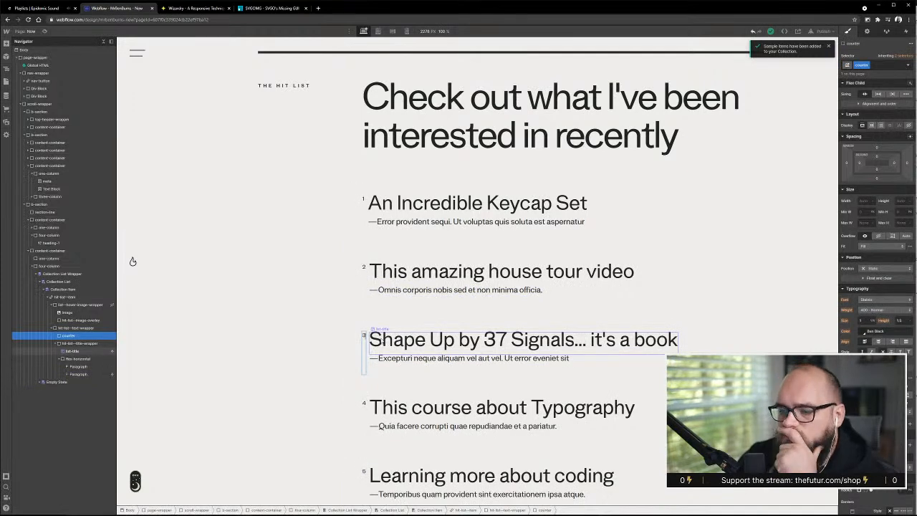
left_click(396, 334)
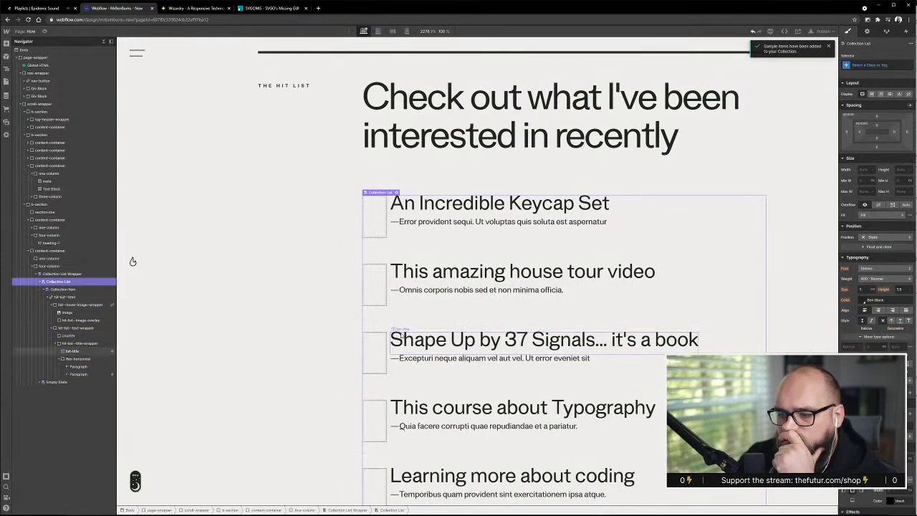
left_click(383, 347)
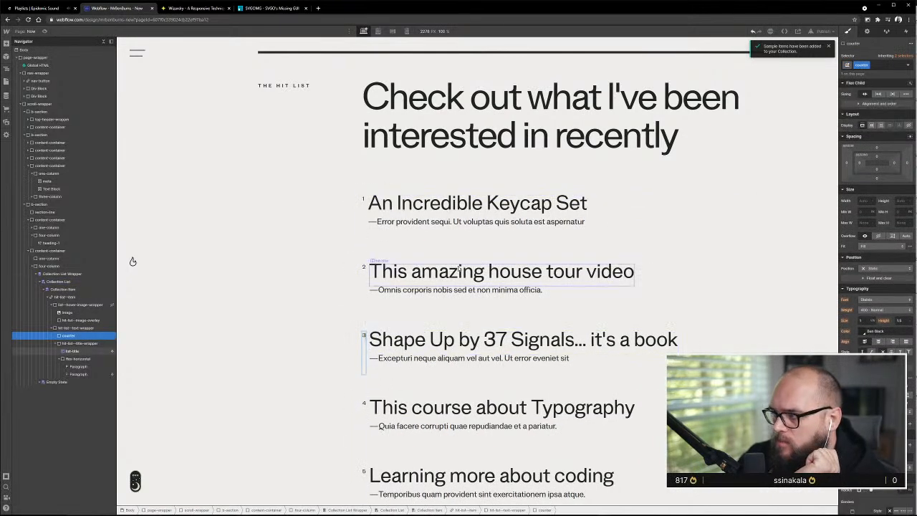
Try a 0 and a period in the Hit List item's counter text block, and check how the list numbering displays
type("0")
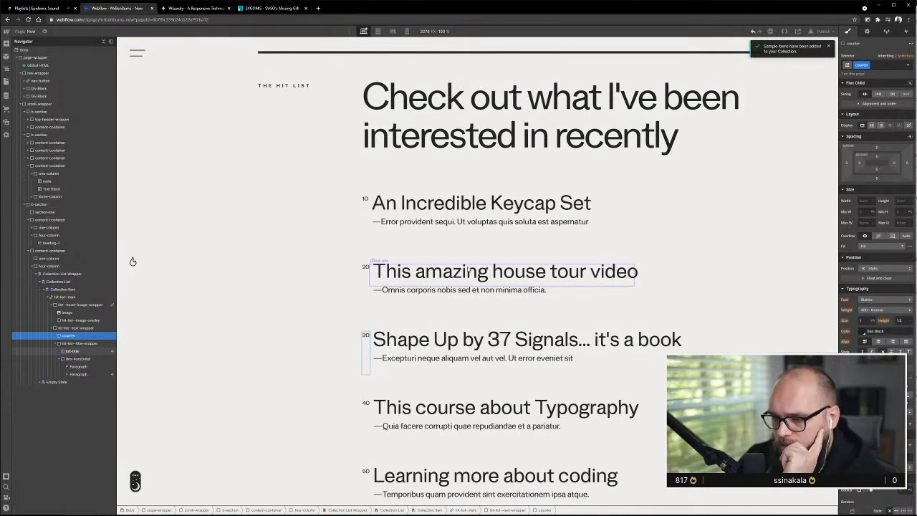
key("BackSpace")
type(".")
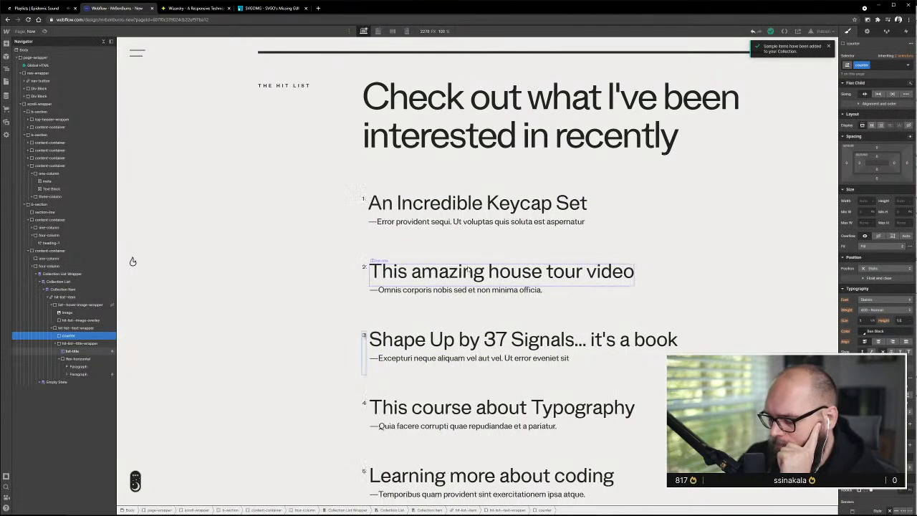
left_click(322, 274)
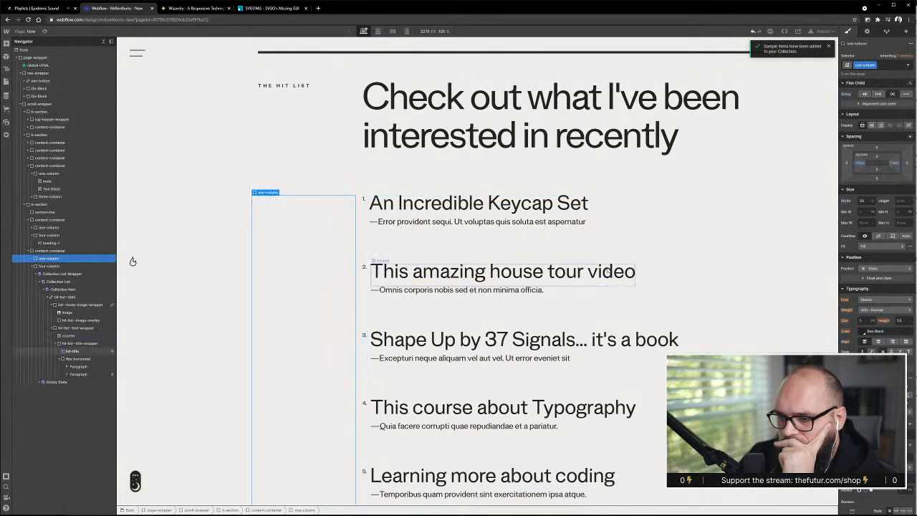
scroll(605, 271, "down", 1)
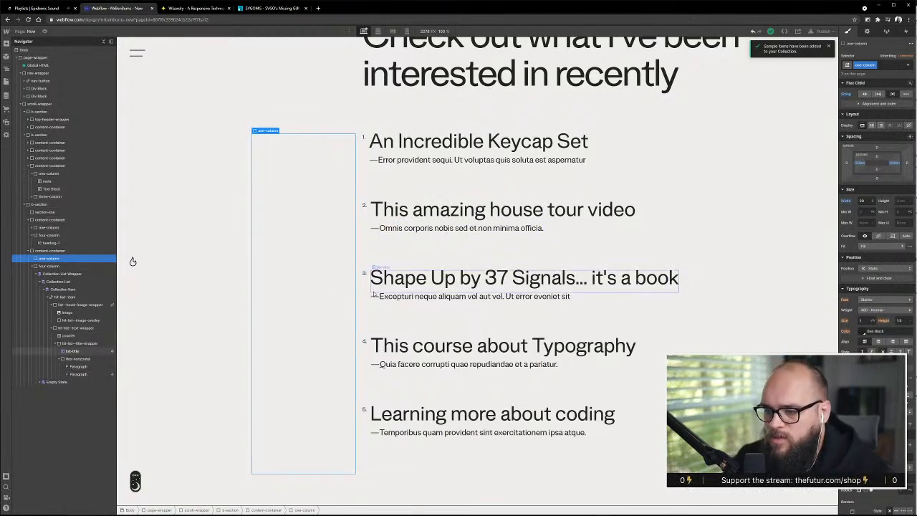
Open the Global HTML symbol's embed, cut the body counter-reset and .counter::before rules from the code, then save and close it
double_click(32, 65)
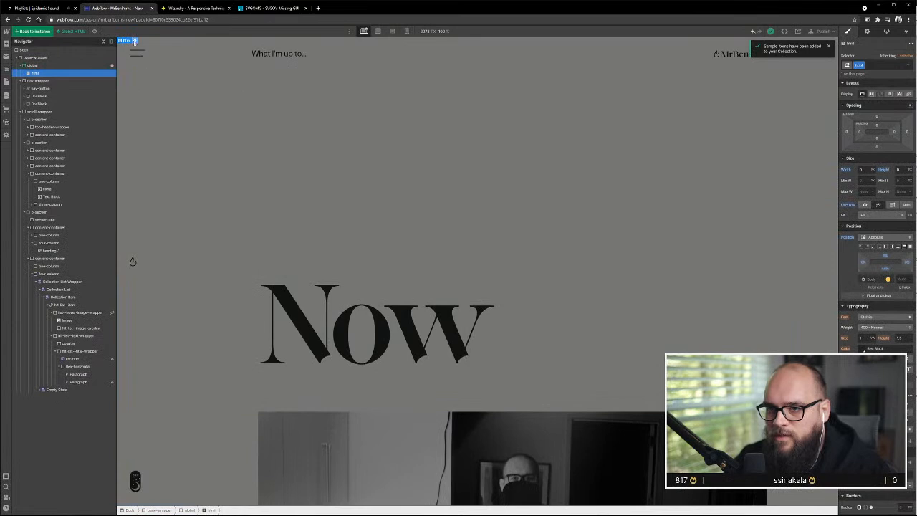
left_click(134, 41)
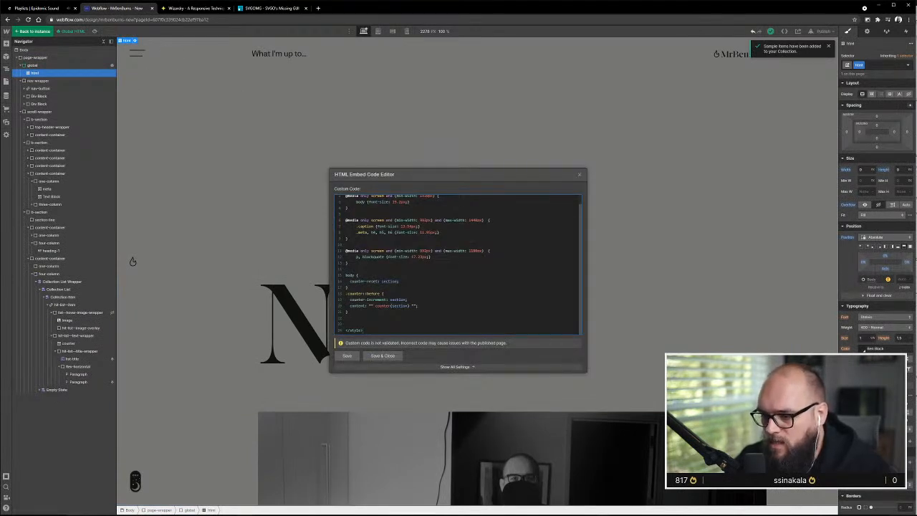
left_click_drag(351, 312, 340, 275)
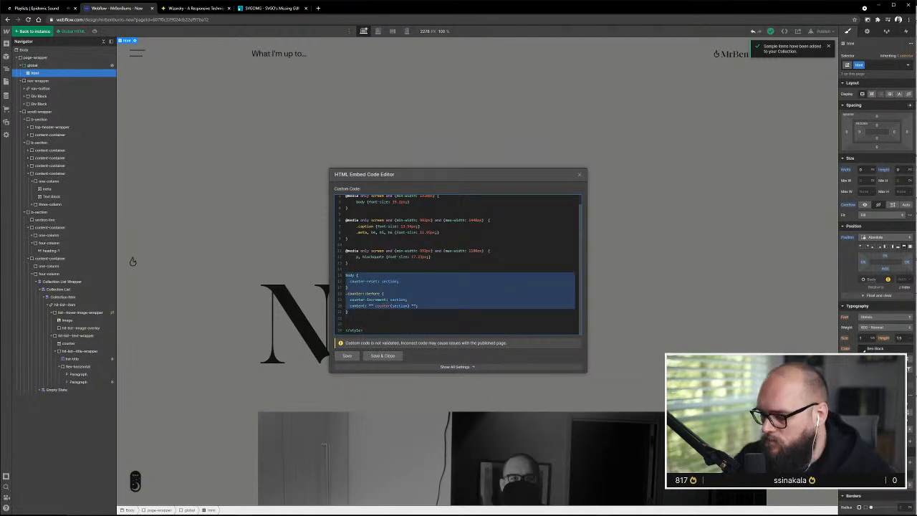
key("ctrl+x")
left_click(383, 357)
Revert the Hit List item's number to its static 01 text with the meta class and check the list
scroll(383, 360, "down", 15)
double_click(354, 344)
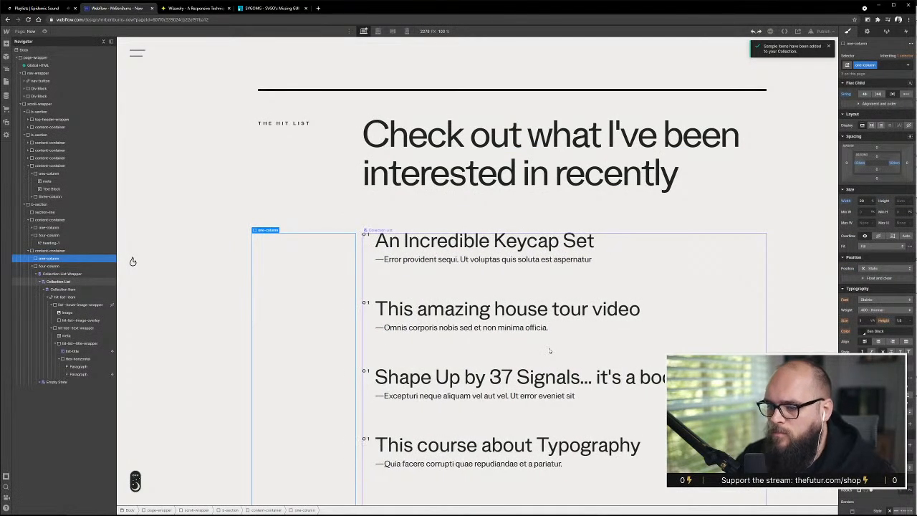
left_click(251, 223)
scroll(254, 227, "down", 2)
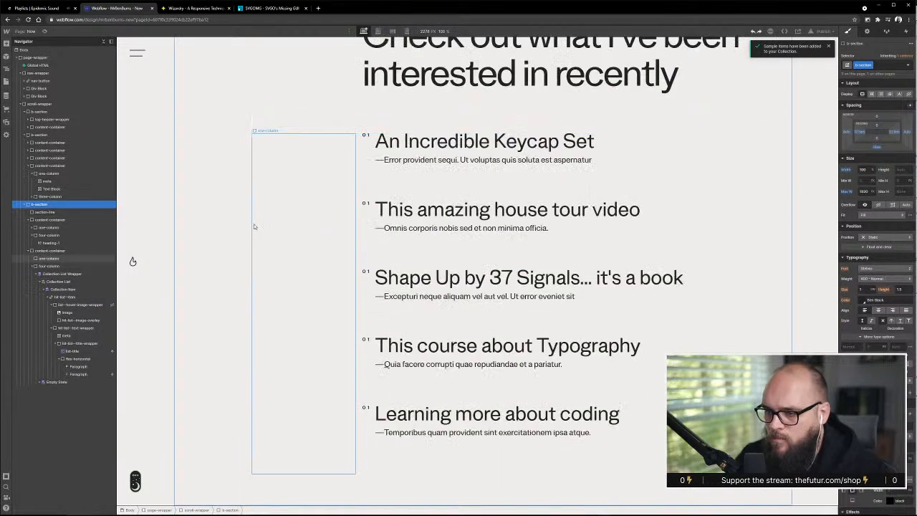
scroll(502, 390, "up", 3)
scroll(645, 366, "down", 3)
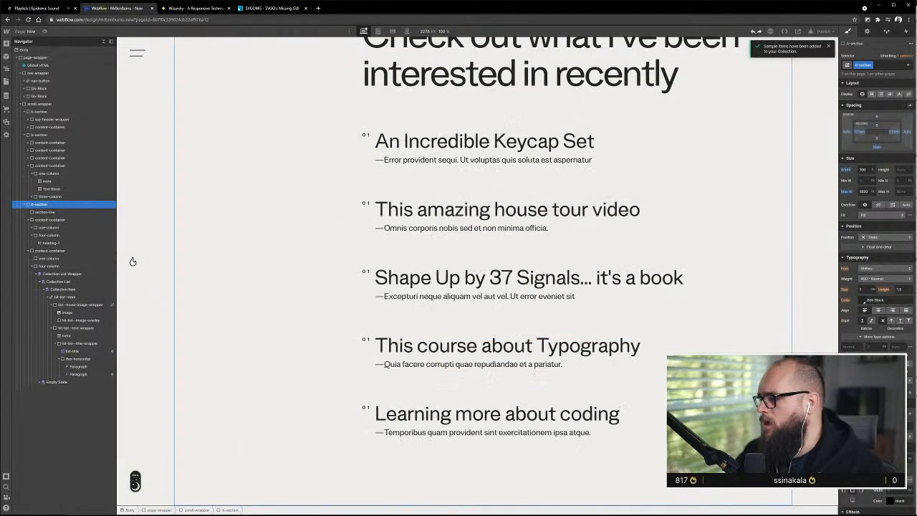
Switch to Adobe XD, align the book image with the first column's edge and narrow it to about 976 px wide
key("alt+Tab")
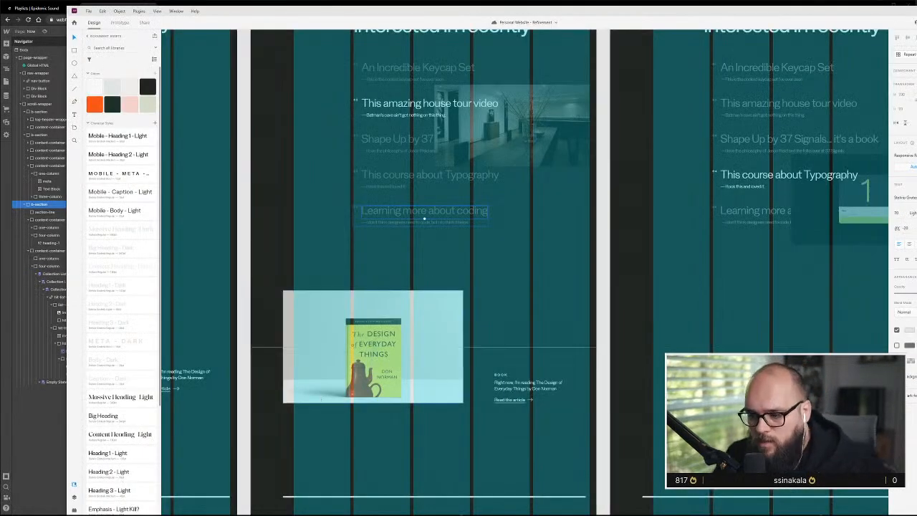
scroll(418, 412, "down", 3)
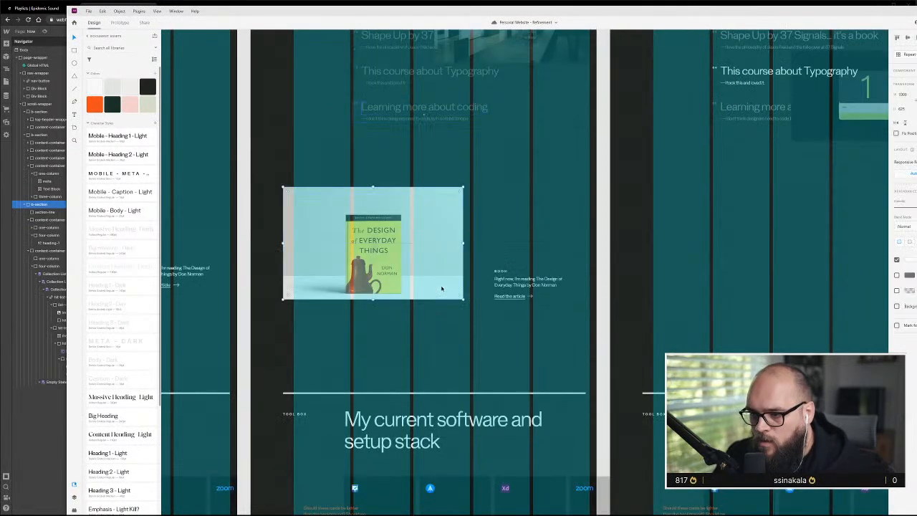
left_click_drag(420, 266, 430, 266)
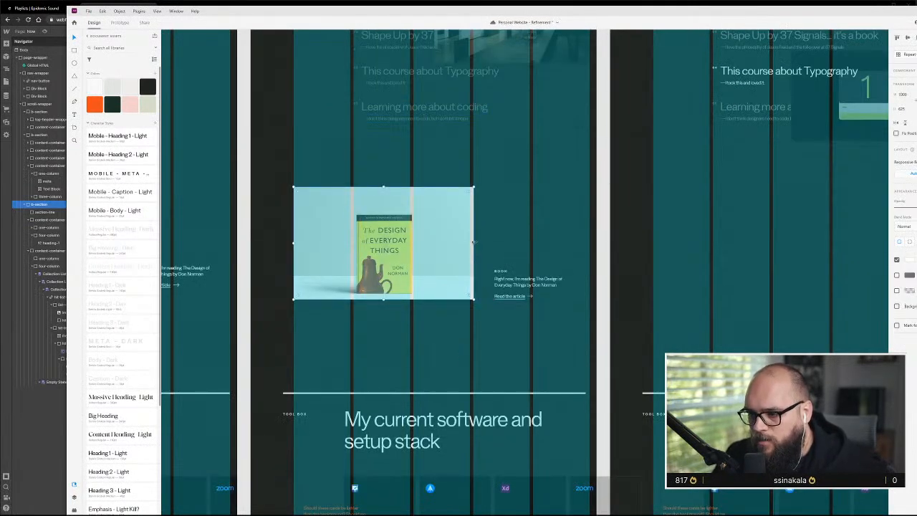
left_click_drag(473, 243, 470, 243)
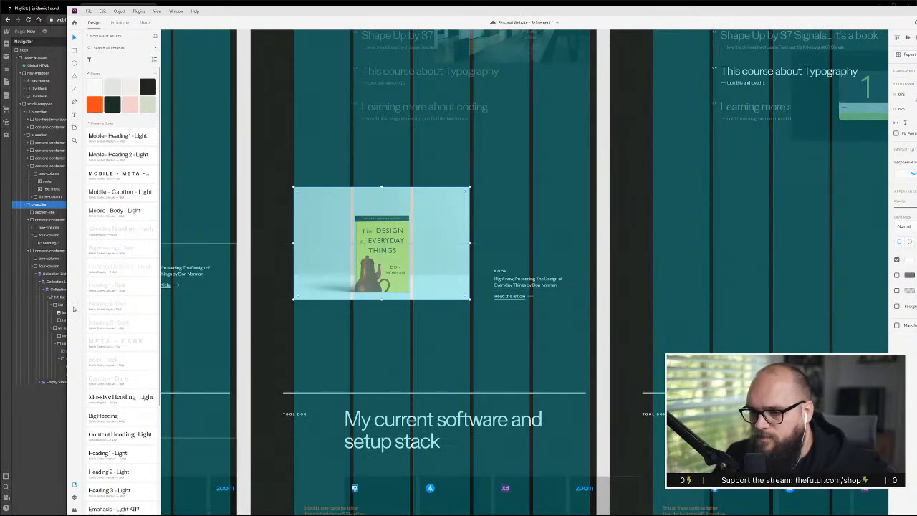
scroll(486, 276, "down", 2)
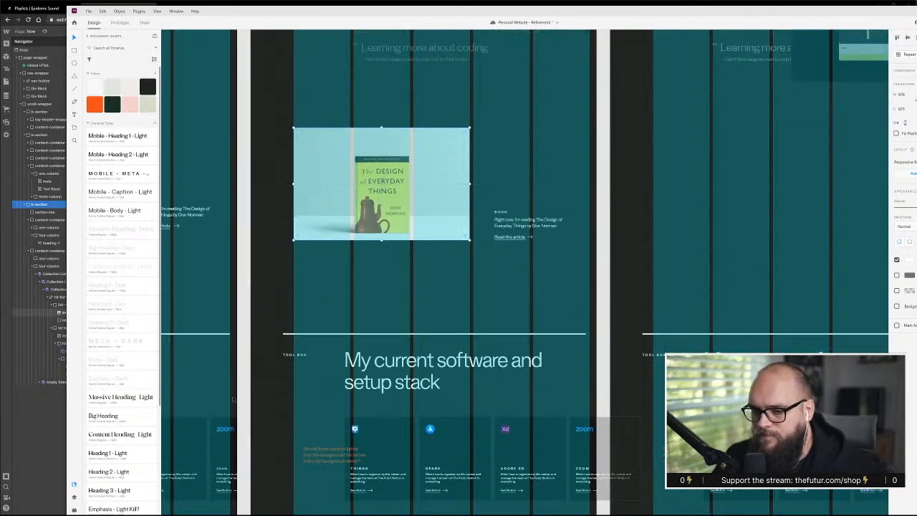
Switch back to Webflow and duplicate the Hit List heading's content-container, placing the copy below the list's container in the same section
key("alt+Tab")
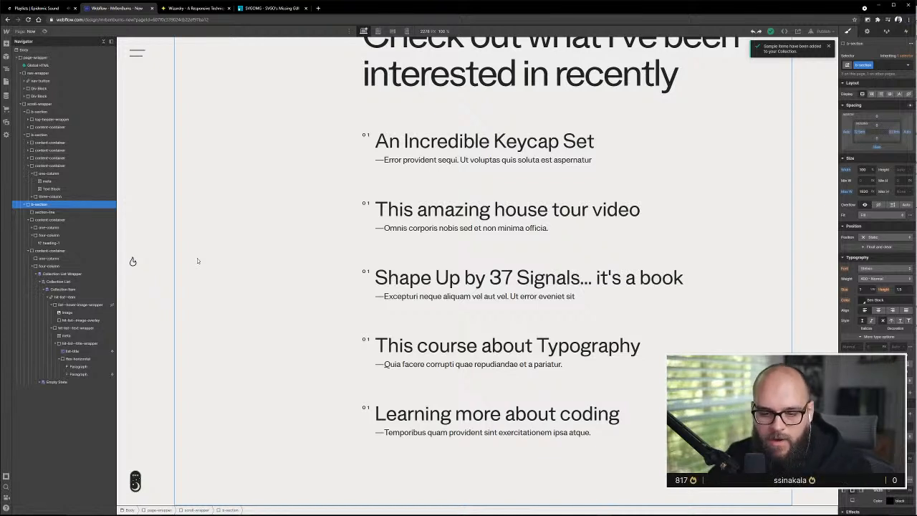
scroll(551, 229, "up", 4)
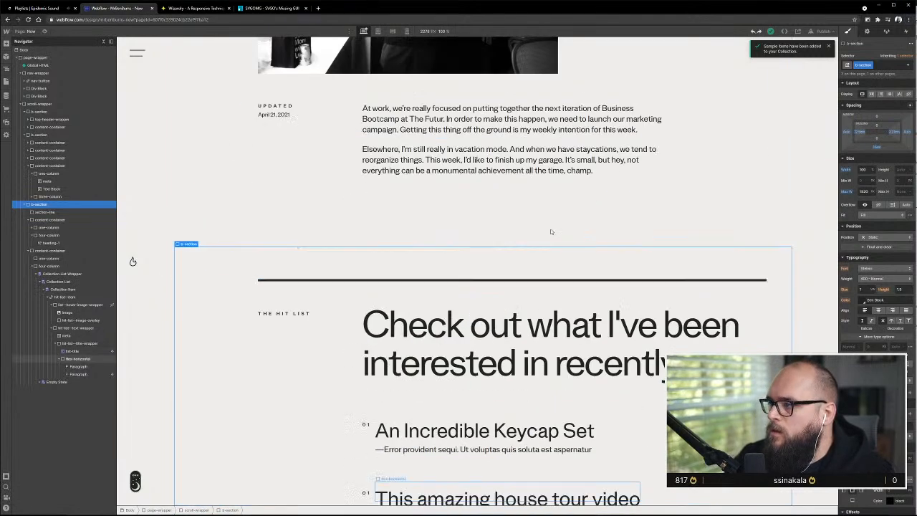
scroll(552, 229, "down", 4)
scroll(553, 230, "down", 1)
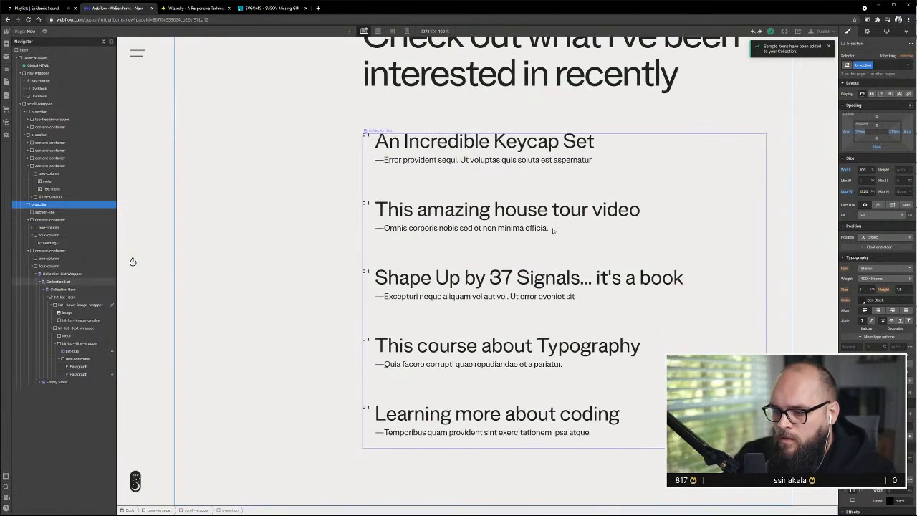
scroll(553, 230, "up", 2)
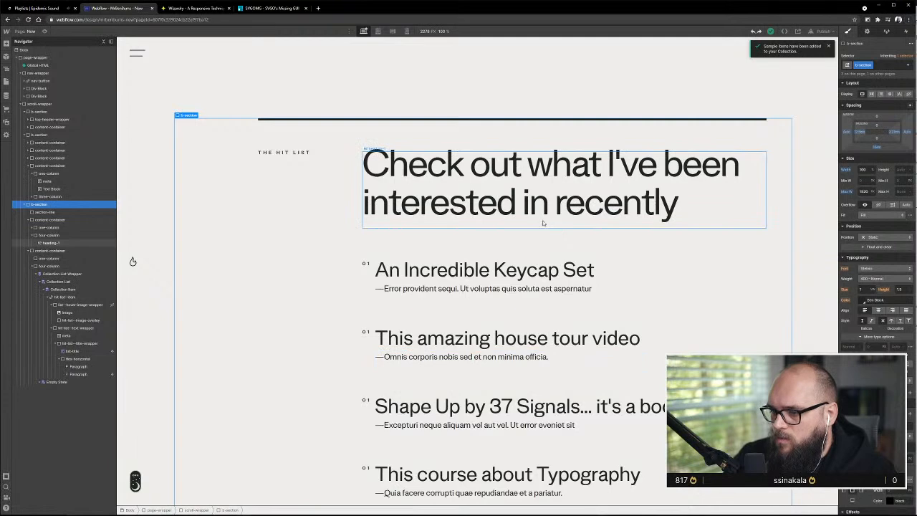
scroll(542, 223, "down", 2)
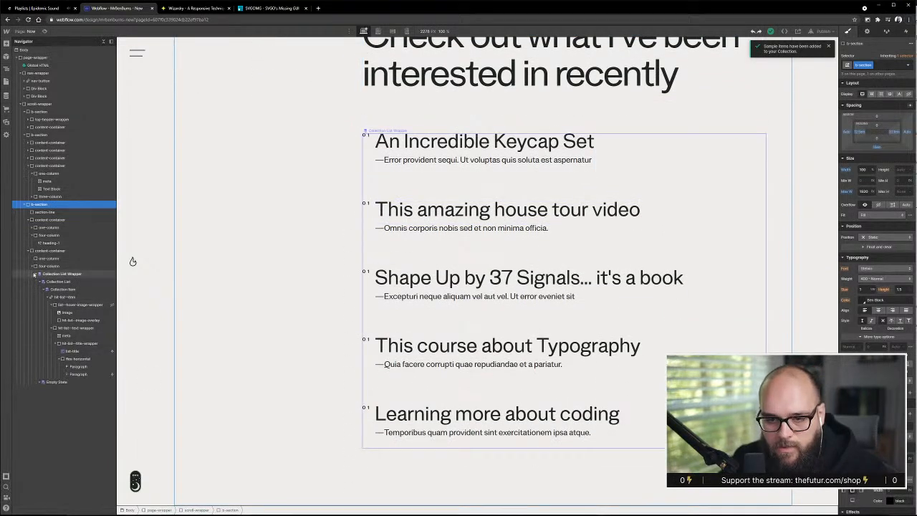
left_click(34, 275)
left_click(31, 265)
left_click(47, 250)
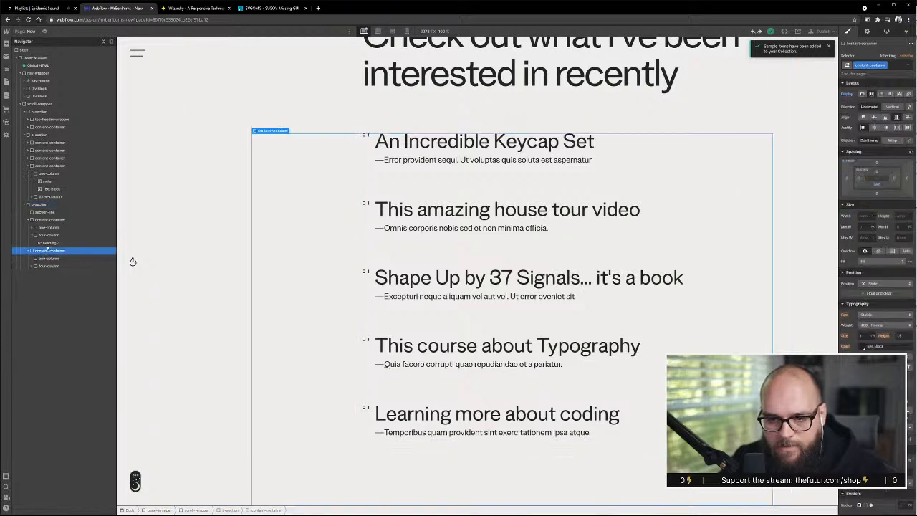
left_click(51, 220)
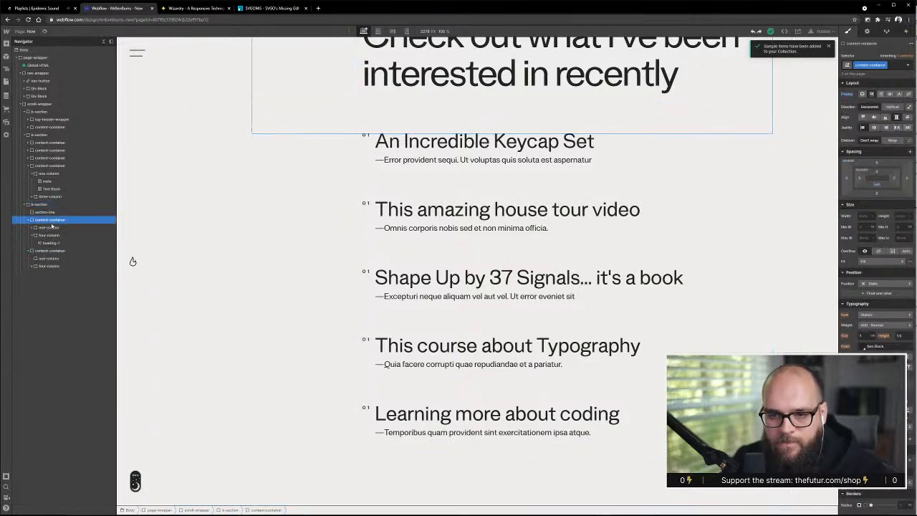
left_click_drag(54, 222, 26, 250)
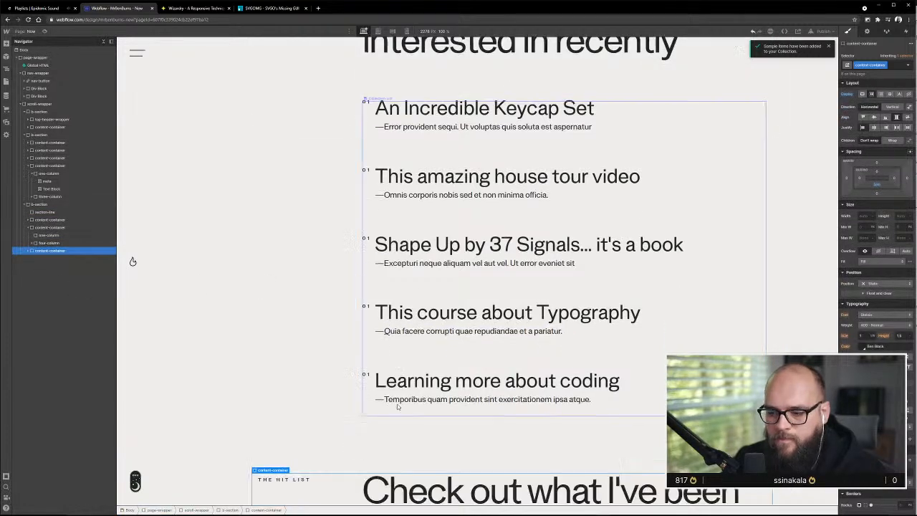
Delete the THE HIT LIST label and the large heading from the copied content-container, leaving its two columns empty
left_click(284, 400)
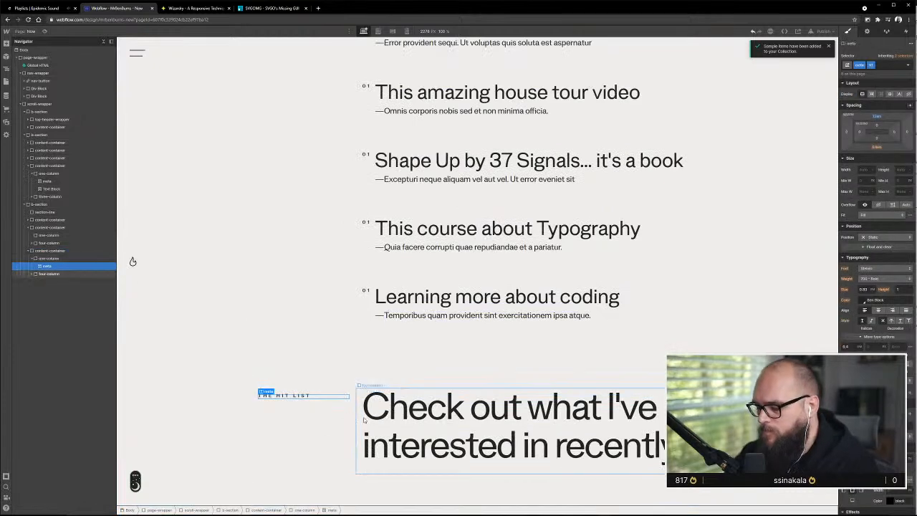
key("Delete")
left_click(421, 443)
key("Delete")
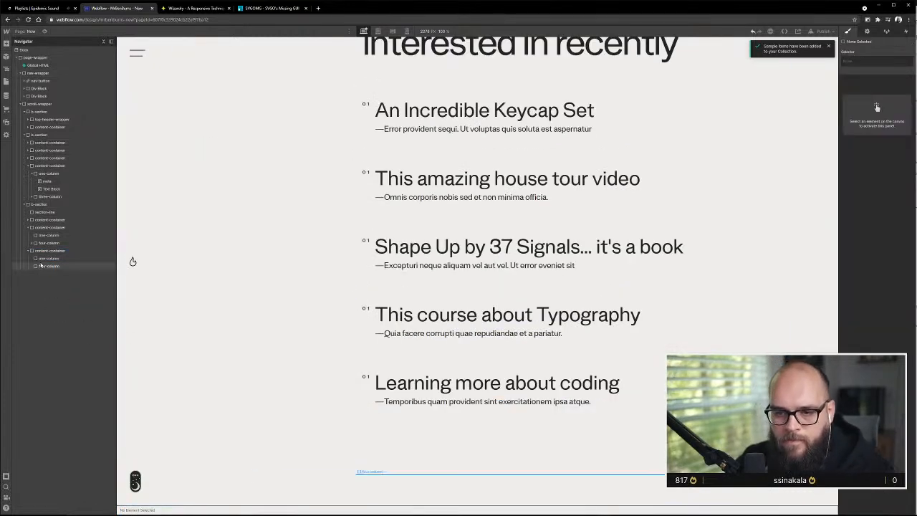
Replace the one-column class on the copied container's first column with the existing three-column class
left_click(49, 258)
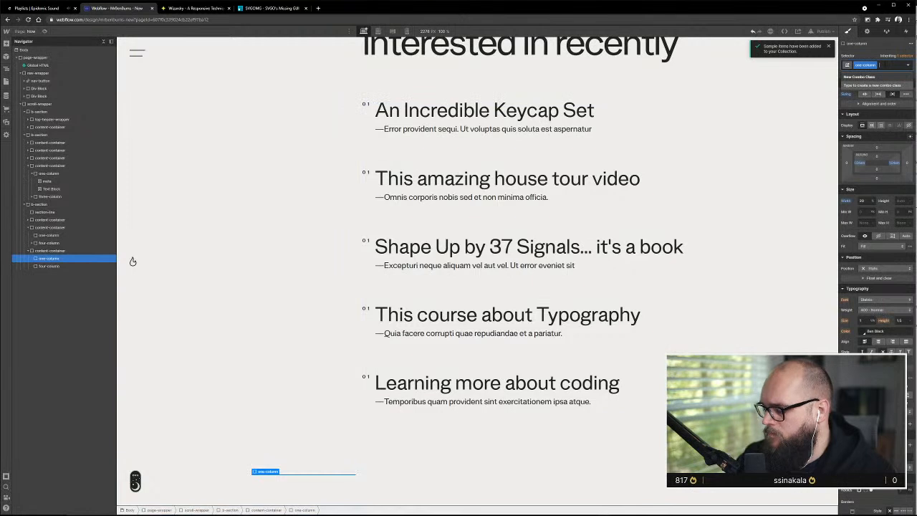
key("BackSpace")
type("Items")
type("-")
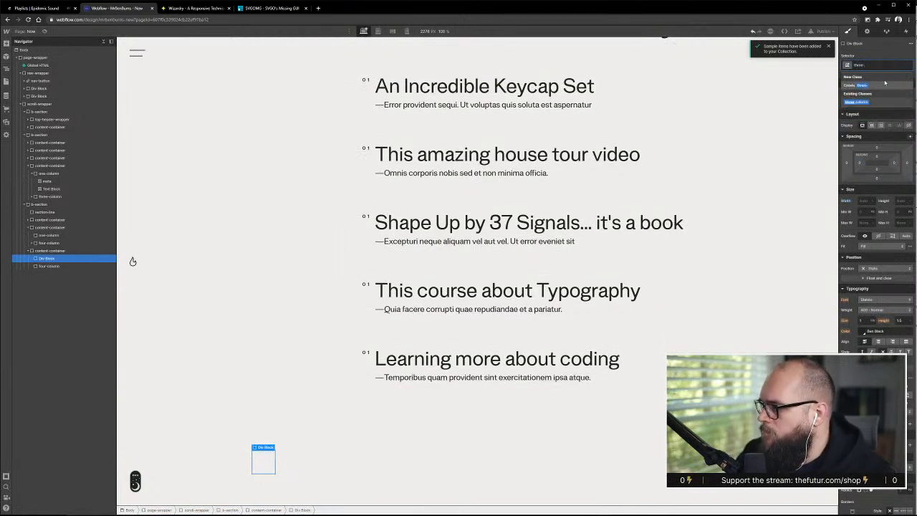
key("Return")
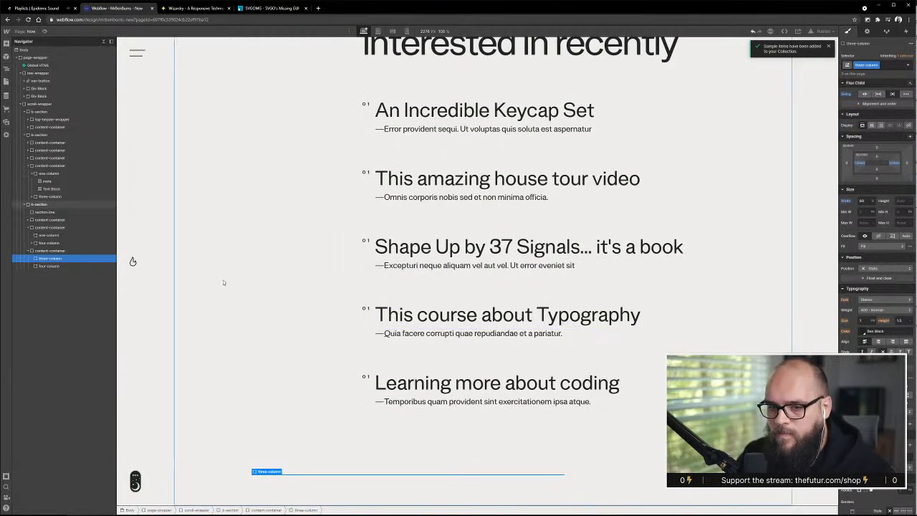
Check the book layout in the Adobe XD design, then replace the second column's four-column class with two-column in Webflow
key("alt+Tab")
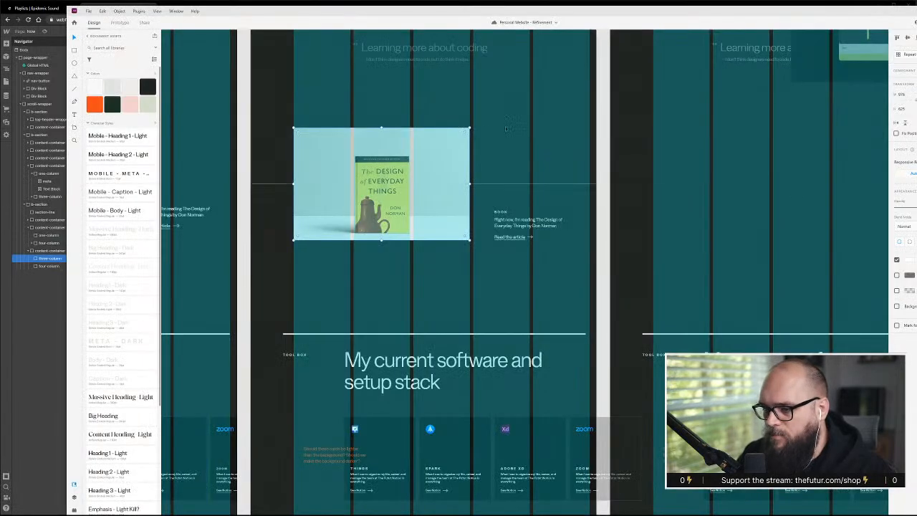
left_click(48, 266)
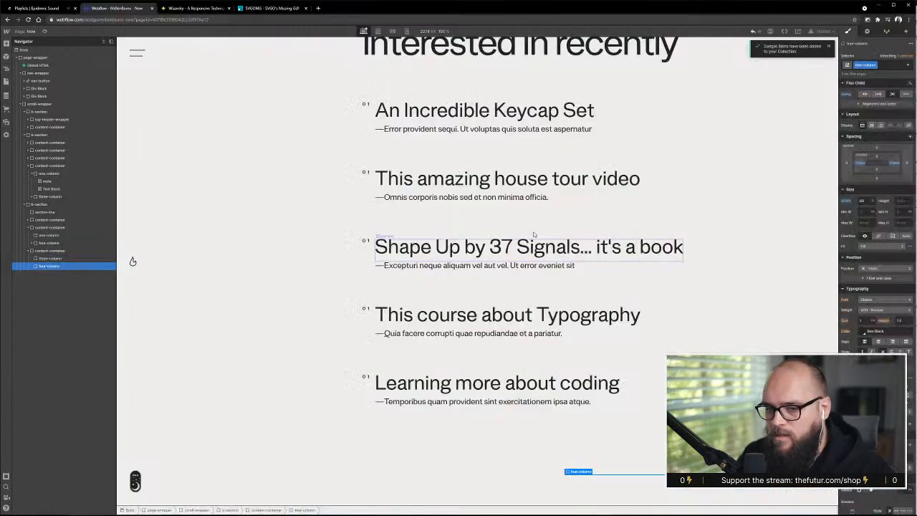
left_click(890, 64)
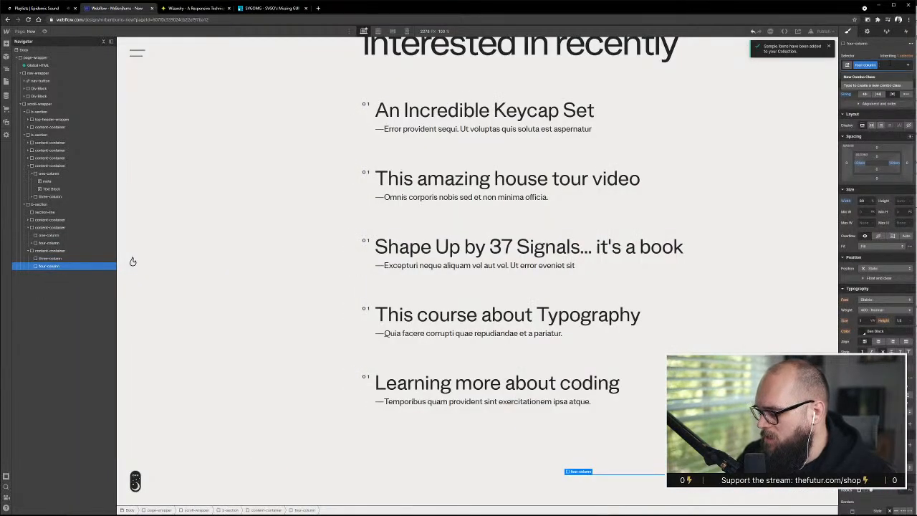
key("BackSpace")
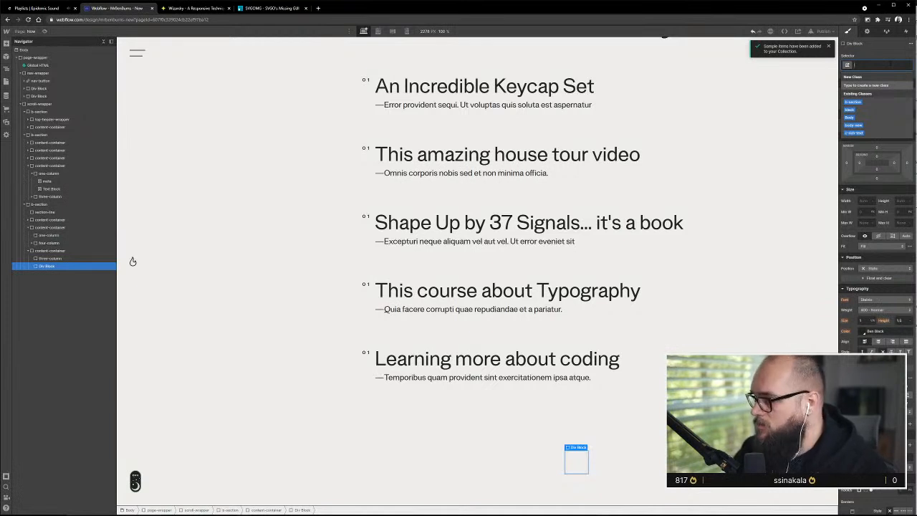
type("two")
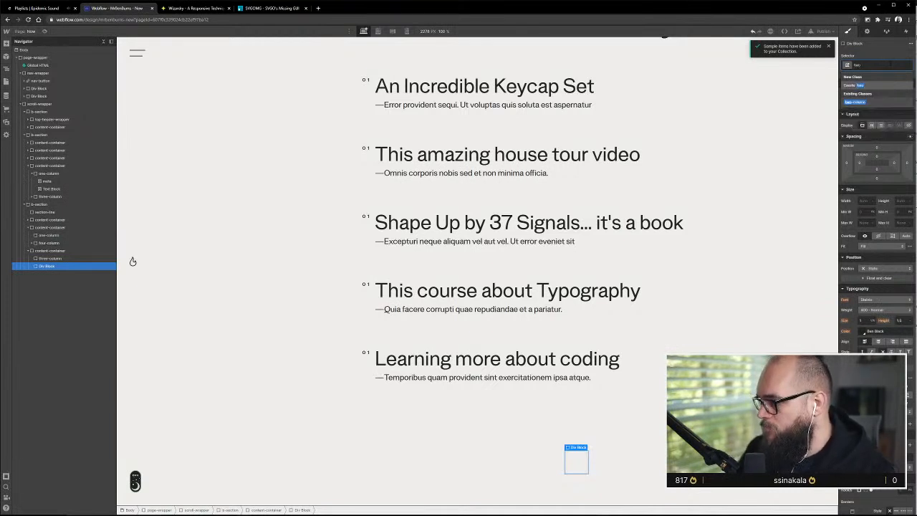
key("Return")
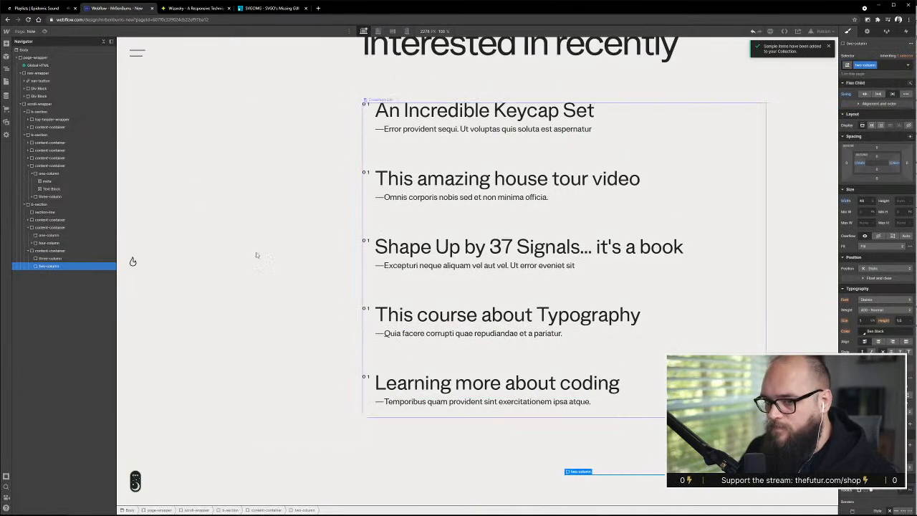
scroll(272, 272, "up", 10)
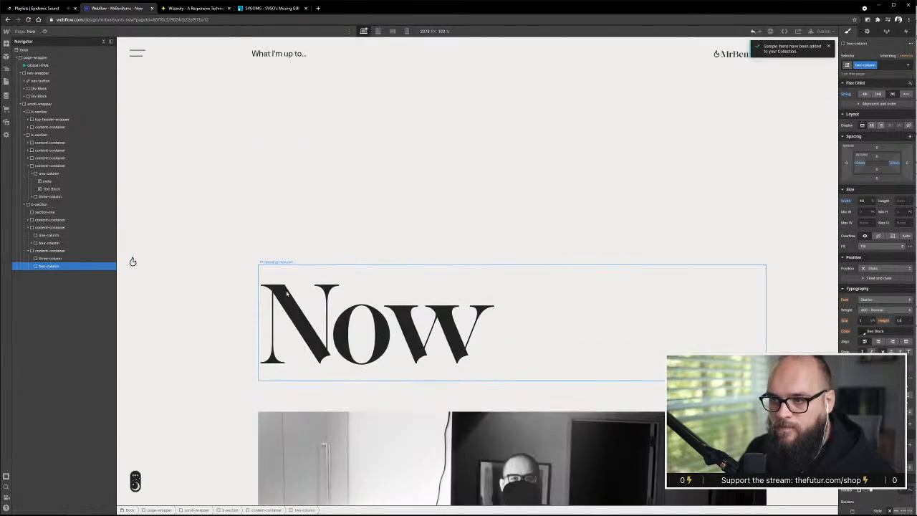
Copy the div block holding the masked-man photo into the three-column of the new content-container below the Hit List
scroll(286, 294, "down", 10)
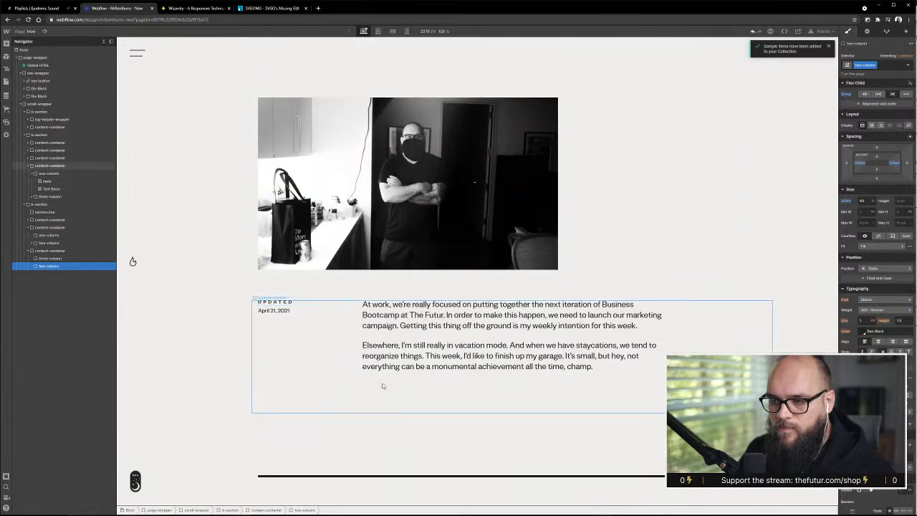
left_click(414, 184)
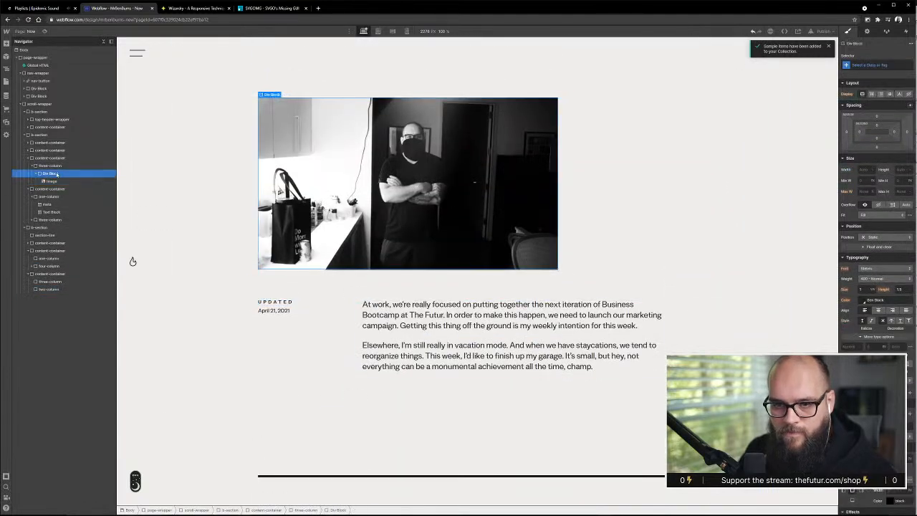
left_click_drag(55, 175, 58, 274)
scroll(486, 367, "down", 3)
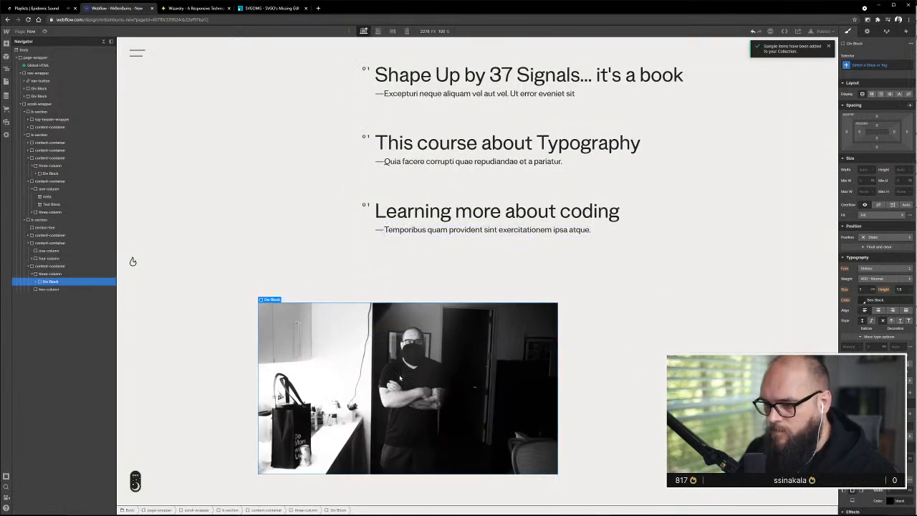
Check the book feature's two-column layout in the Adobe XD design, then review the existing sections of the Now page in Webflow
left_click(49, 289)
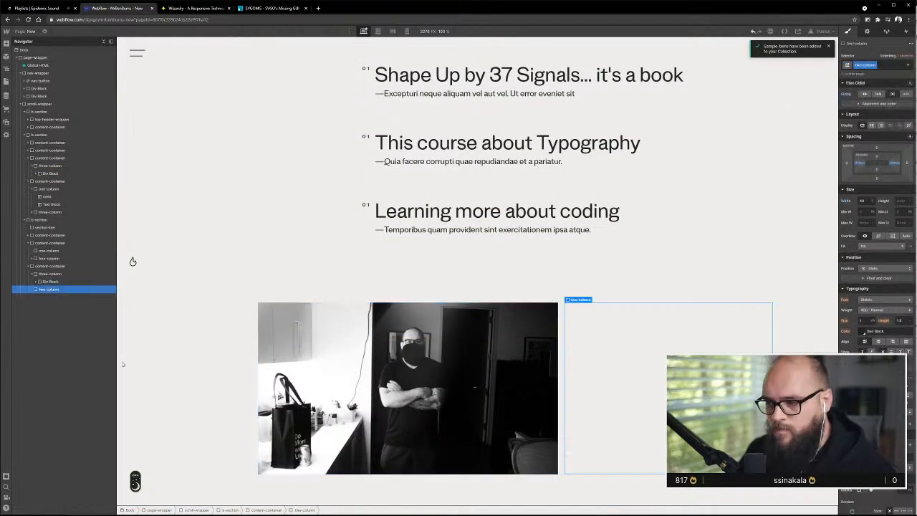
key("alt+Tab")
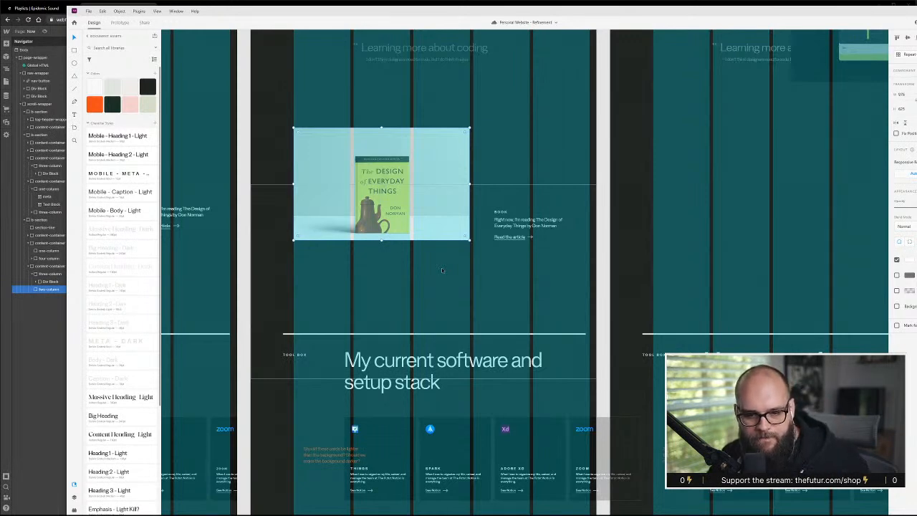
key("alt+Tab")
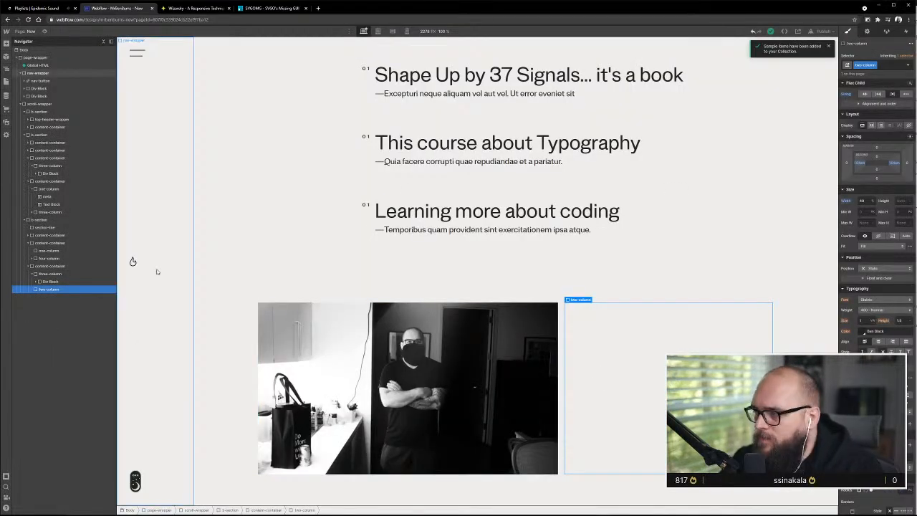
scroll(656, 261, "up", 6)
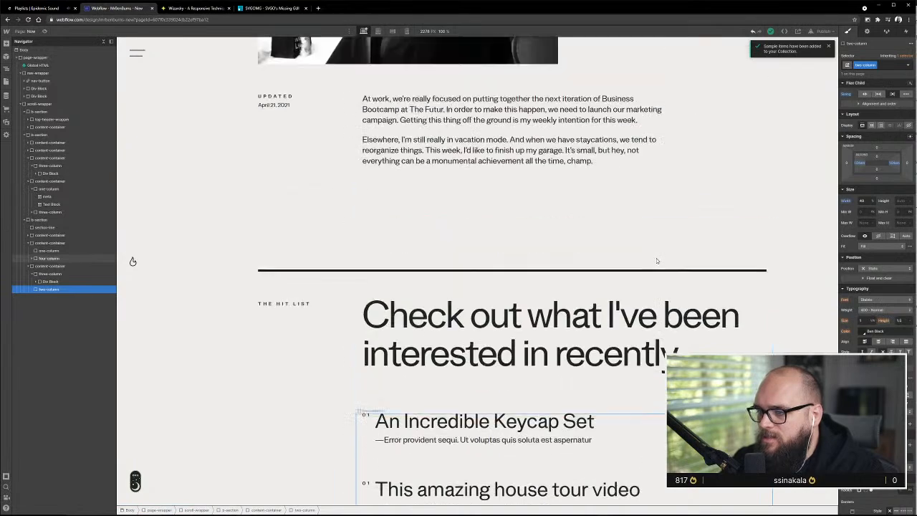
scroll(656, 261, "up", 10)
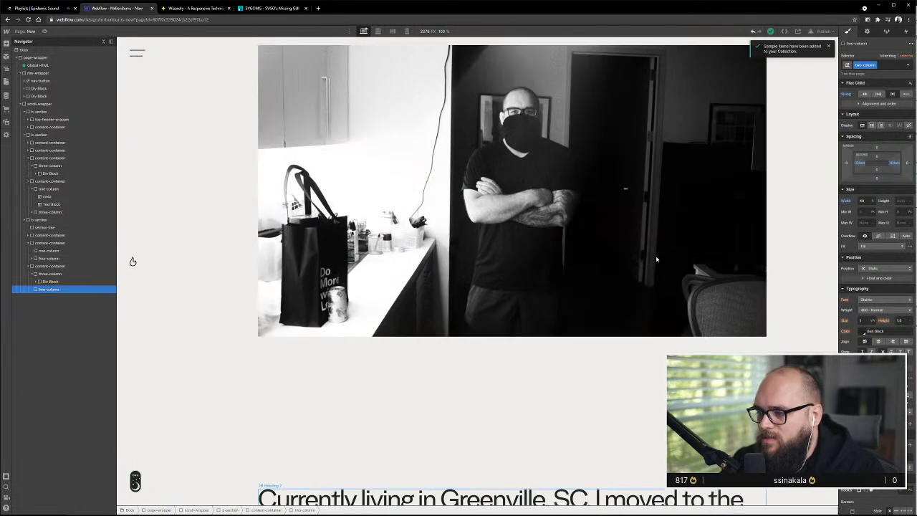
scroll(656, 260, "down", 12)
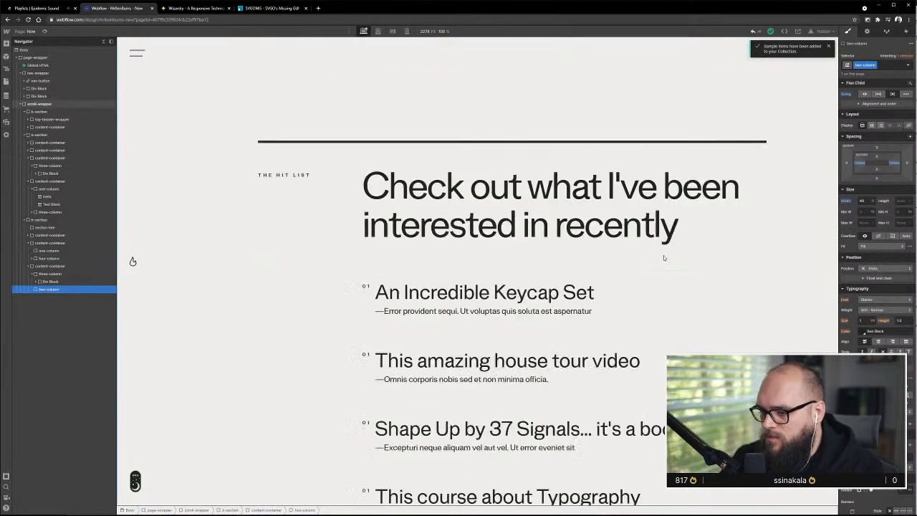
scroll(667, 251, "down", 4)
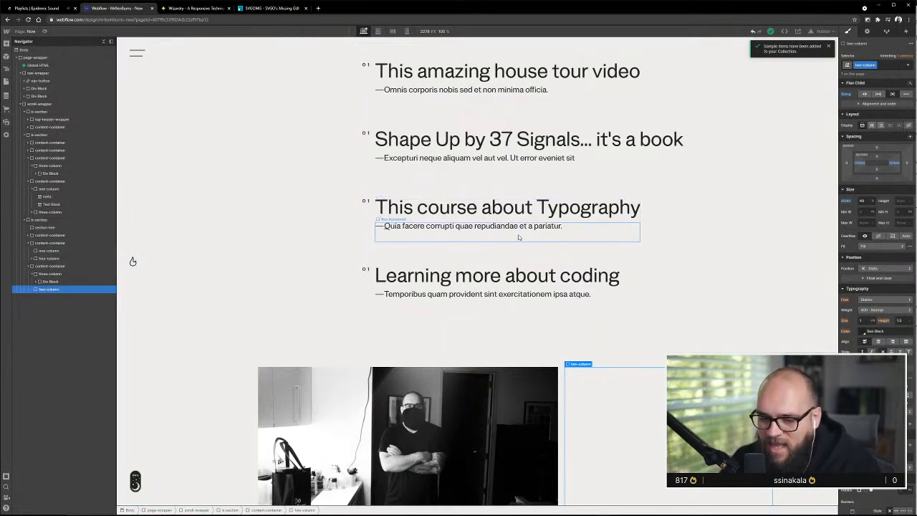
scroll(579, 338, "down", 1)
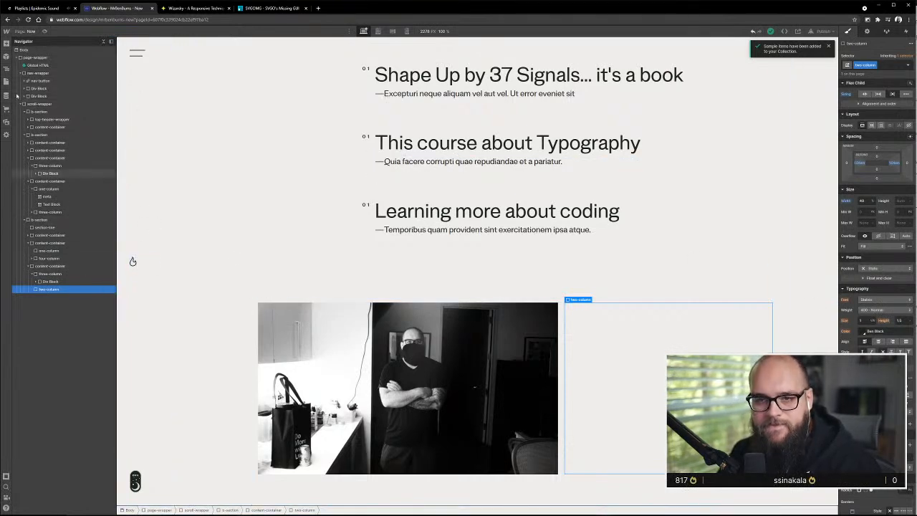
Add a paragraph element inside the empty two-column beside the copied photo, then check the book text in the Adobe XD design
left_click(6, 44)
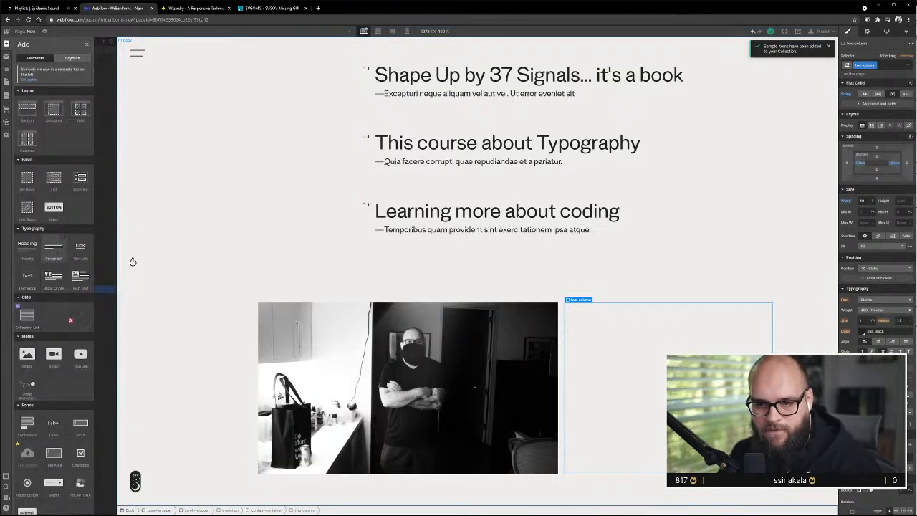
left_click_drag(54, 248, 54, 297)
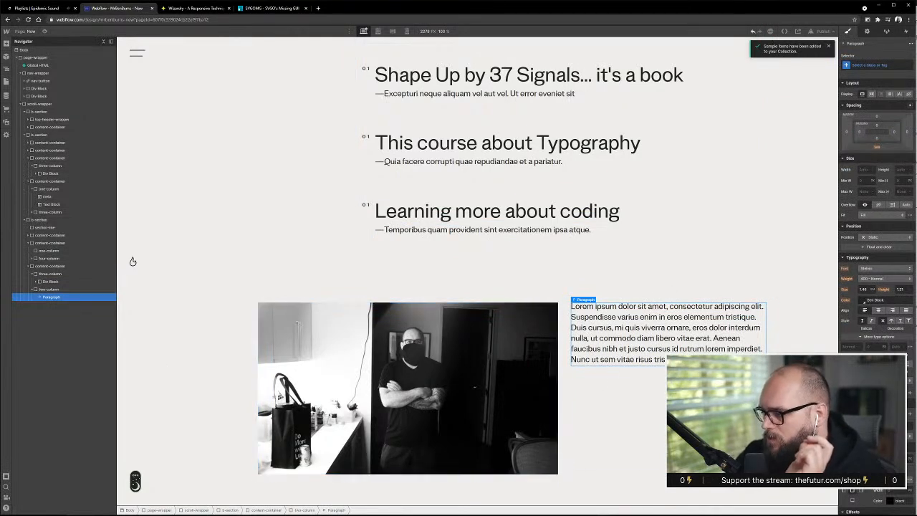
key("alt+Tab")
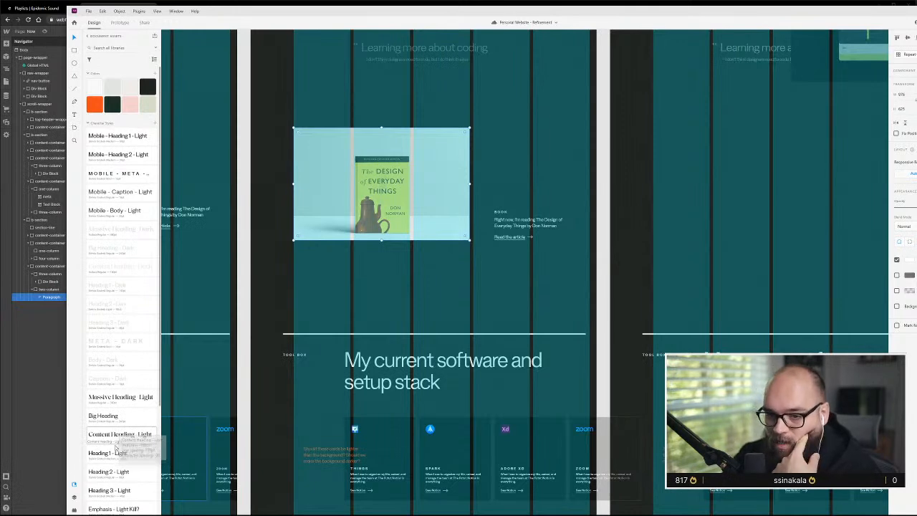
key("super+Tab")
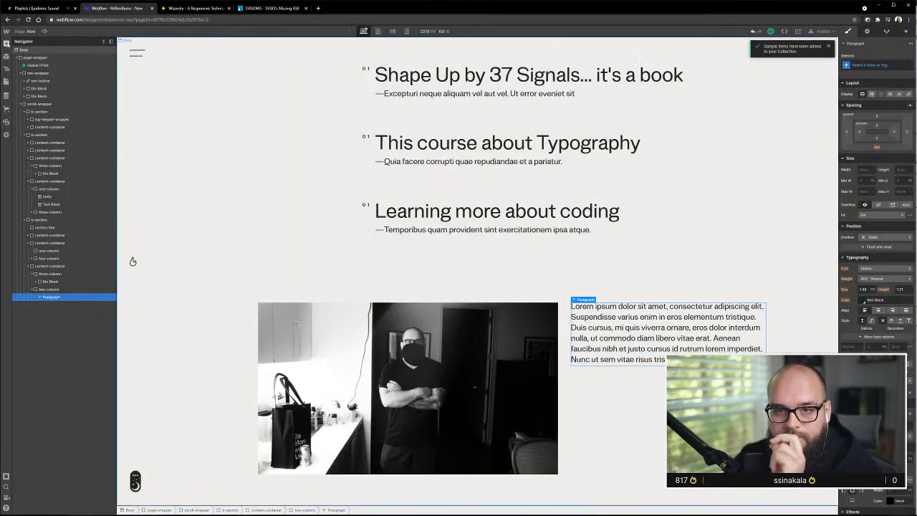
Add a div block above the paragraph in the two-column and give it the new class text-wrapper-centered
left_click(5, 44)
left_click_drag(83, 342, 64, 296)
left_click(900, 61)
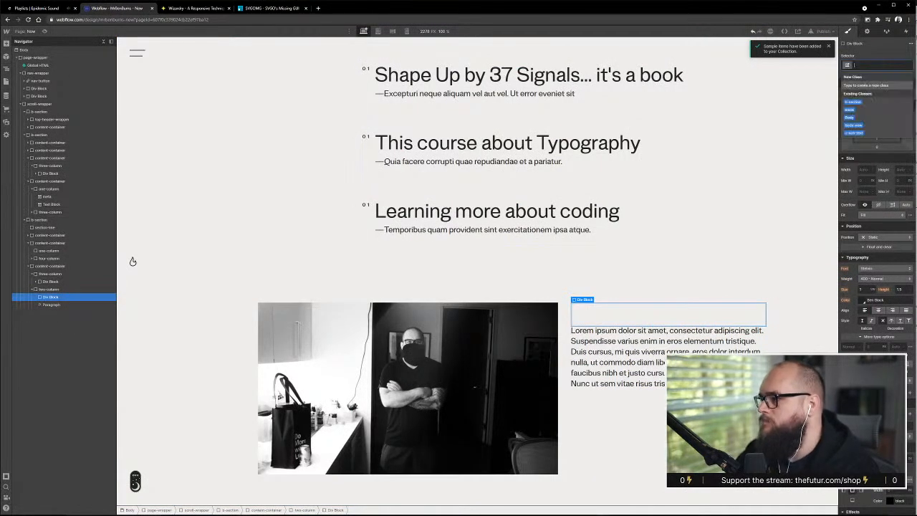
type("co")
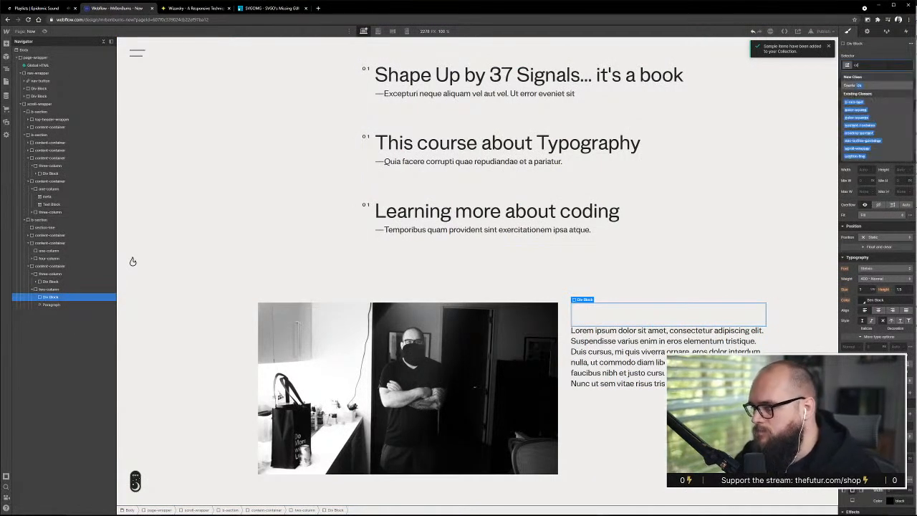
type("ntent")
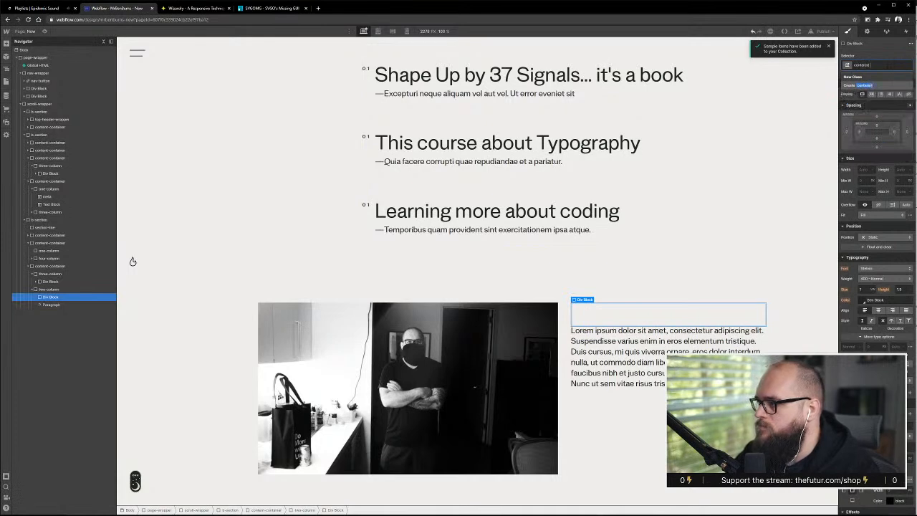
key("ctrl+a")
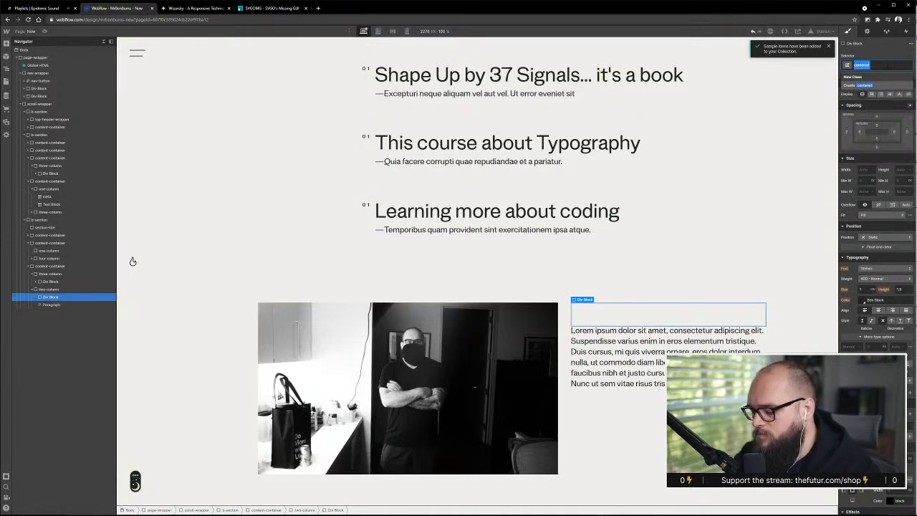
type("text")
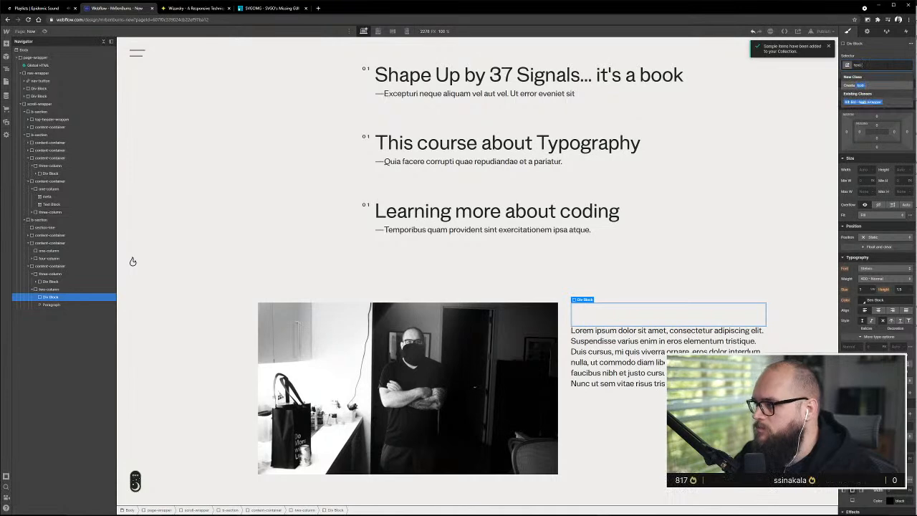
type("-wra")
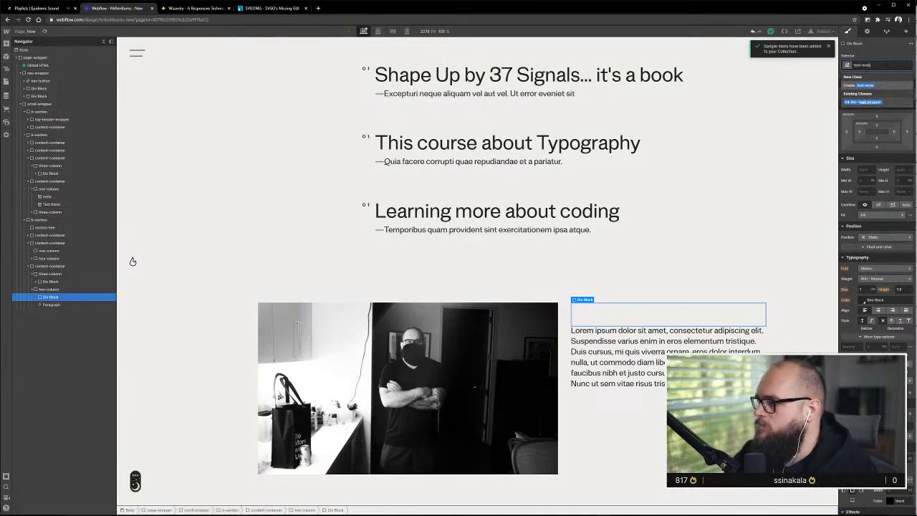
type("pper-cel")
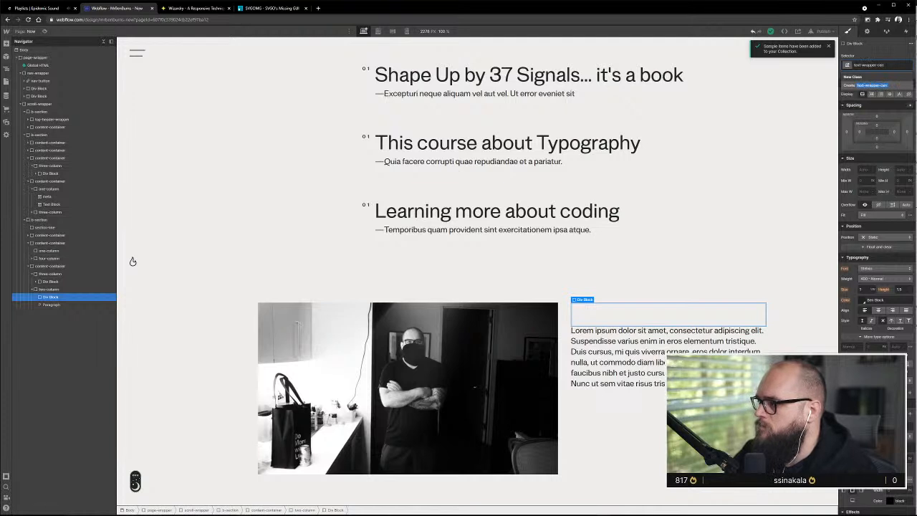
key("BackSpace")
key("BackSpace")
key("BackSpace")
key("BackSpace")
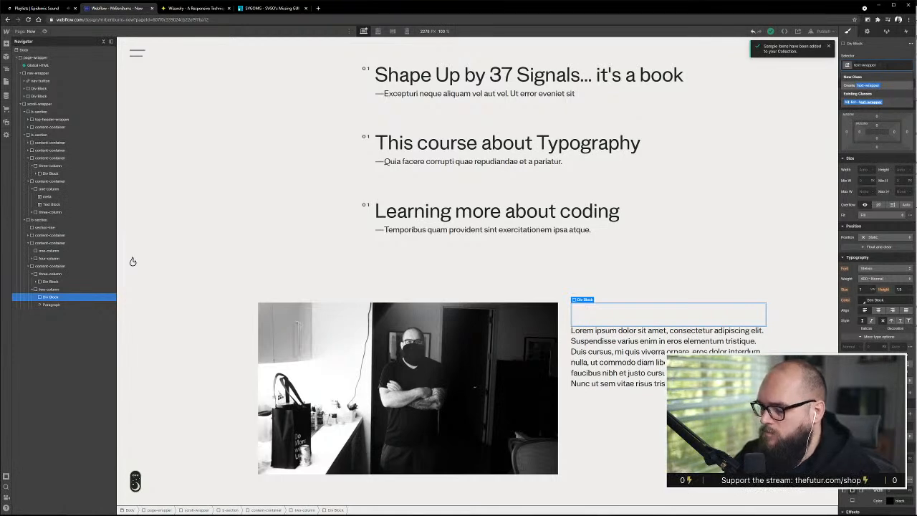
type("con")
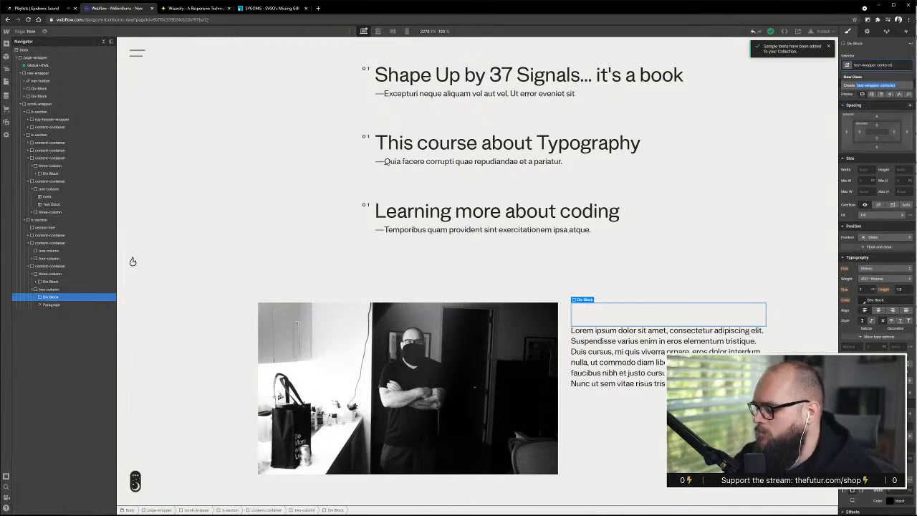
key("BackSpace")
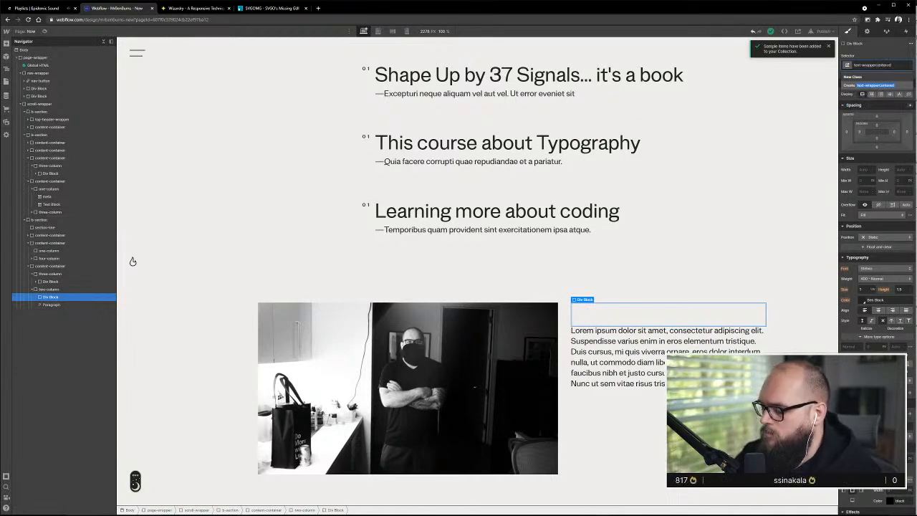
key("Return")
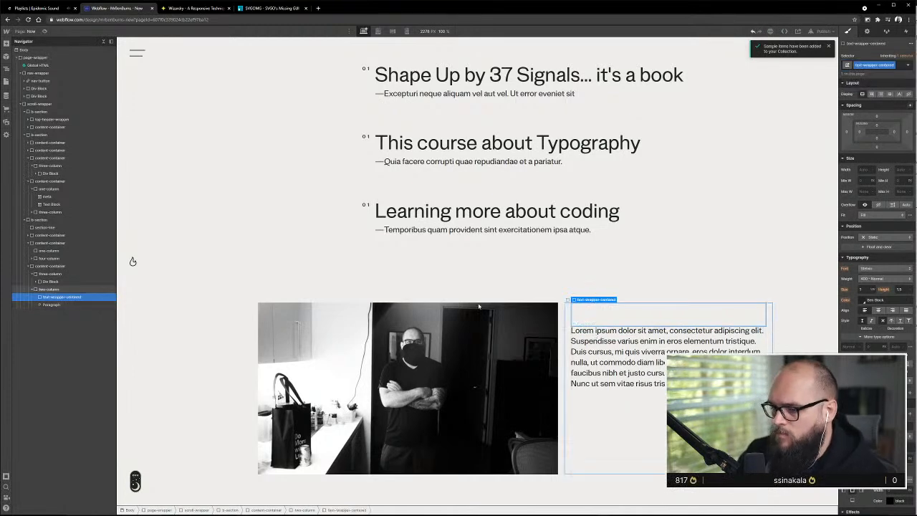
Nest the paragraph inside text-wrapper-centered and replace its placeholder with "Right now, I'm reading The Design of Everyday Things by Don Norman" from Adobe XD
mouse_move(60, 306)
left_mouse_down()
mouse_move(61, 296)
mouse_move(71, 306)
left_mouse_up()
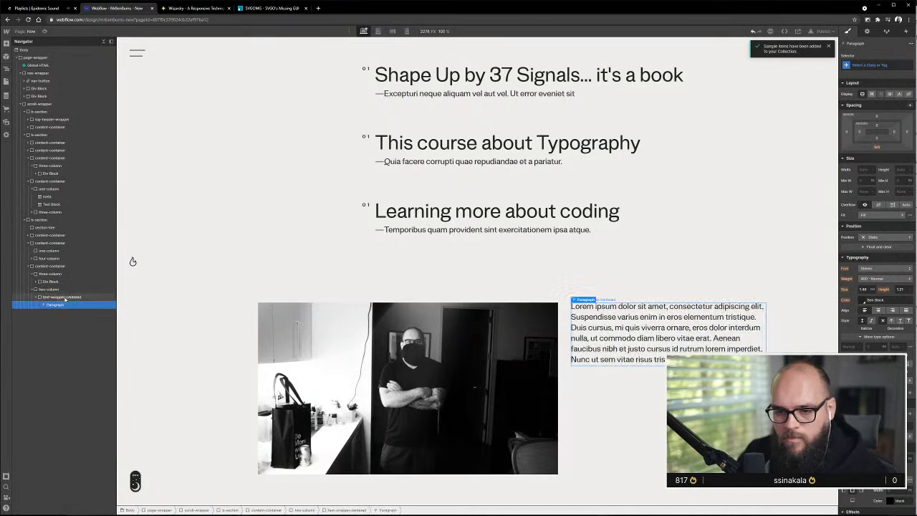
left_click(79, 296)
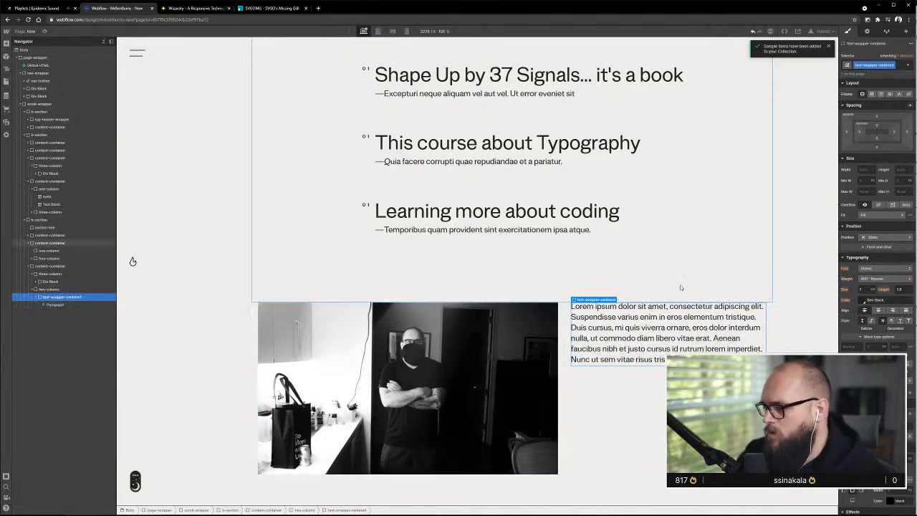
key("alt+Tab")
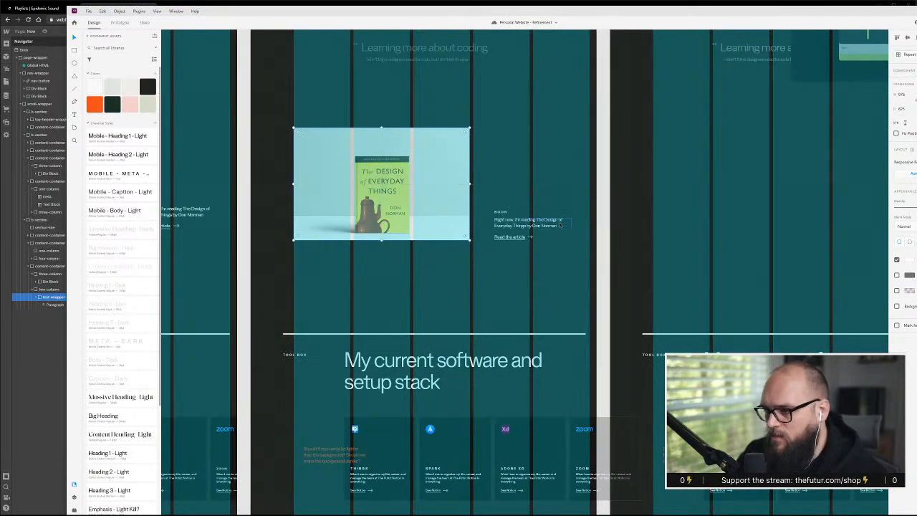
left_click(530, 222)
key("ctrl+a")
key("ctrl+c")
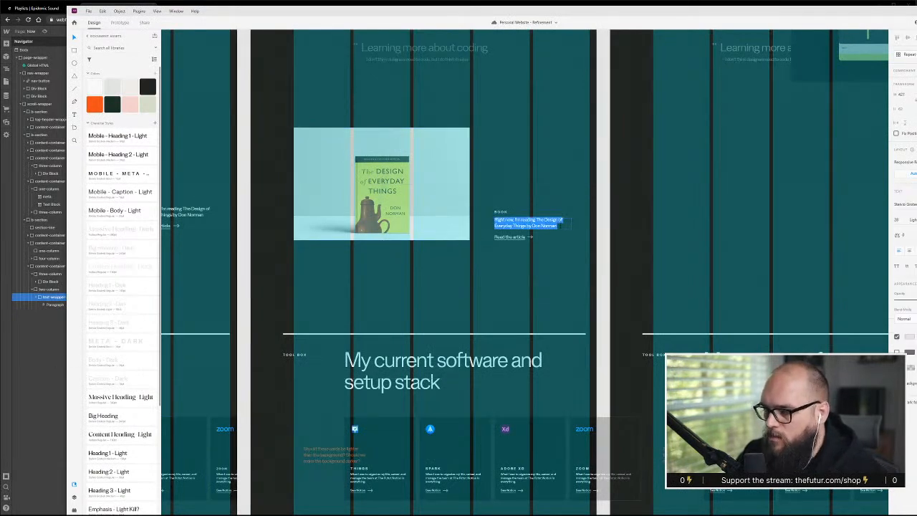
left_click(35, 366)
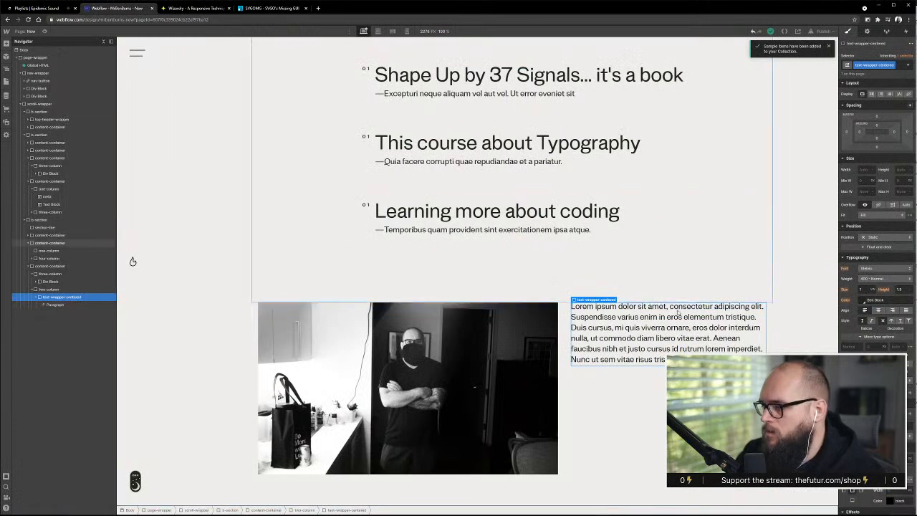
double_click(610, 347)
key("ctrl+v")
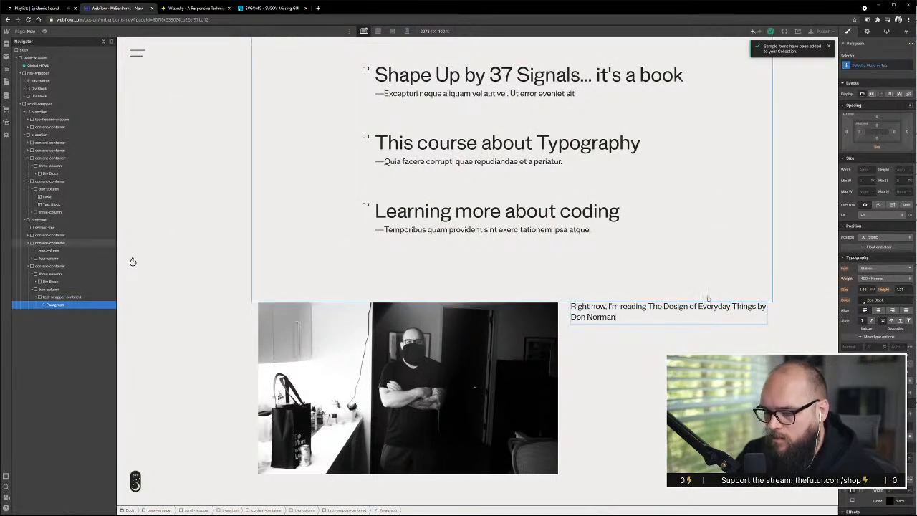
Add a text block above the paragraph in text-wrapper-centered, apply the existing meta class and set its text to "BOOK"
left_click(6, 44)
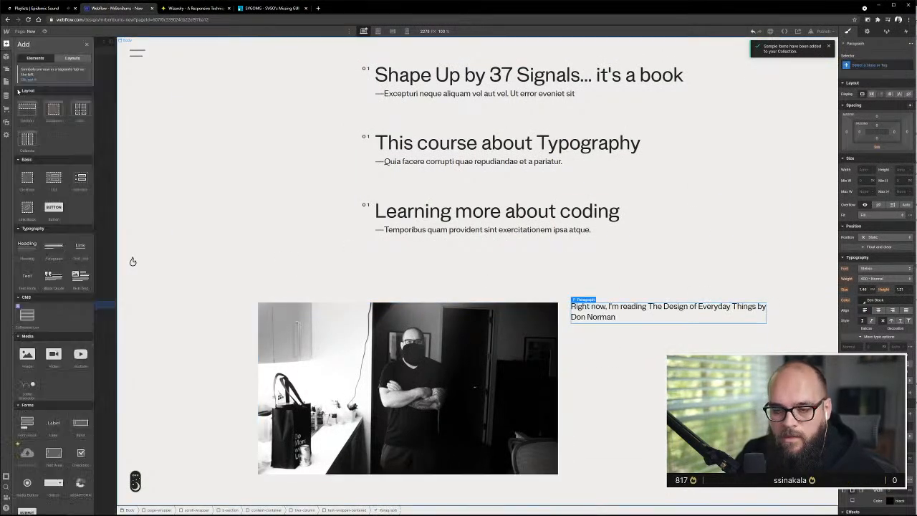
left_click_drag(39, 317, 65, 305)
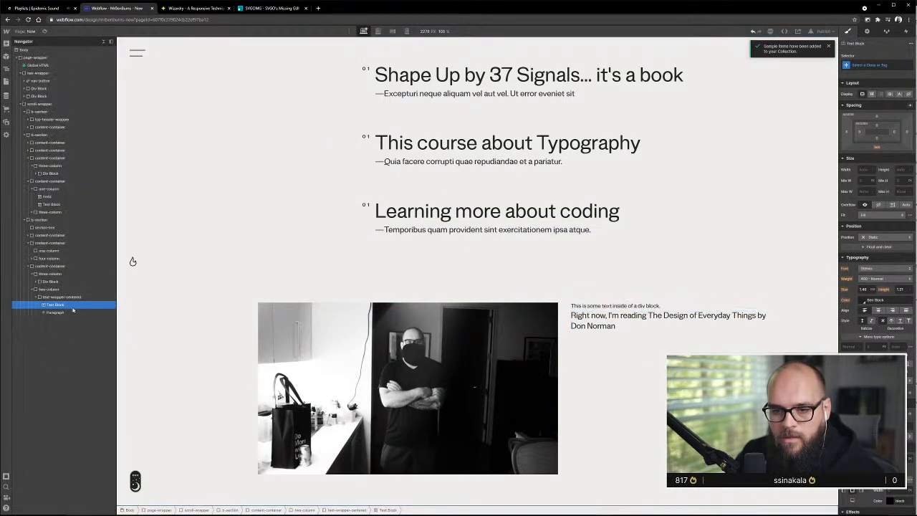
left_click(870, 65)
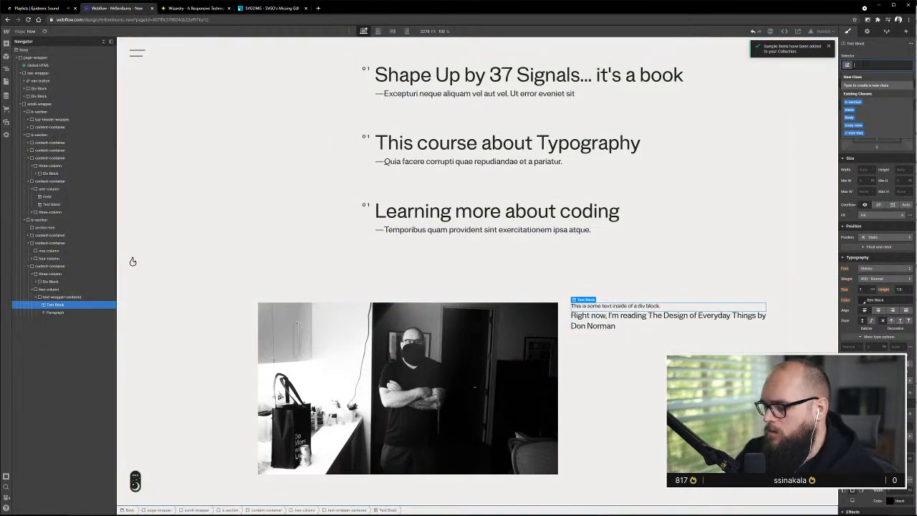
type("meta")
left_click(851, 84)
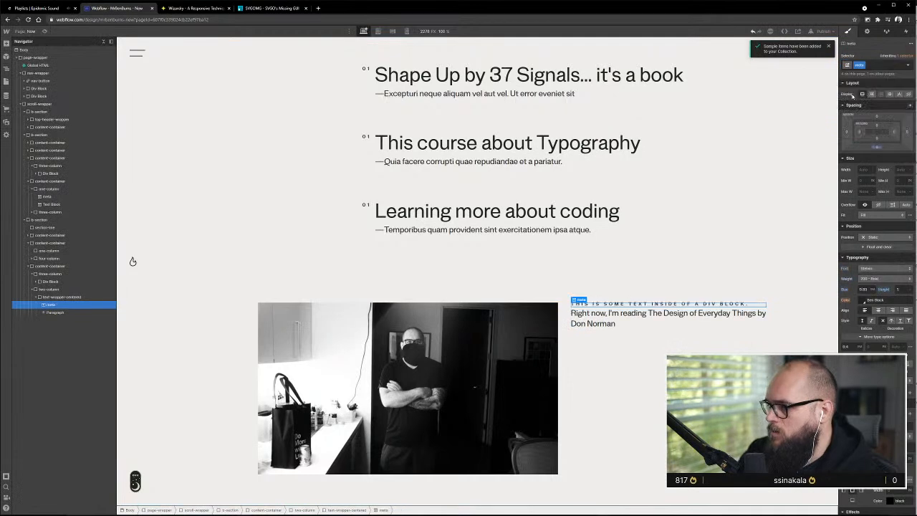
double_click(659, 304)
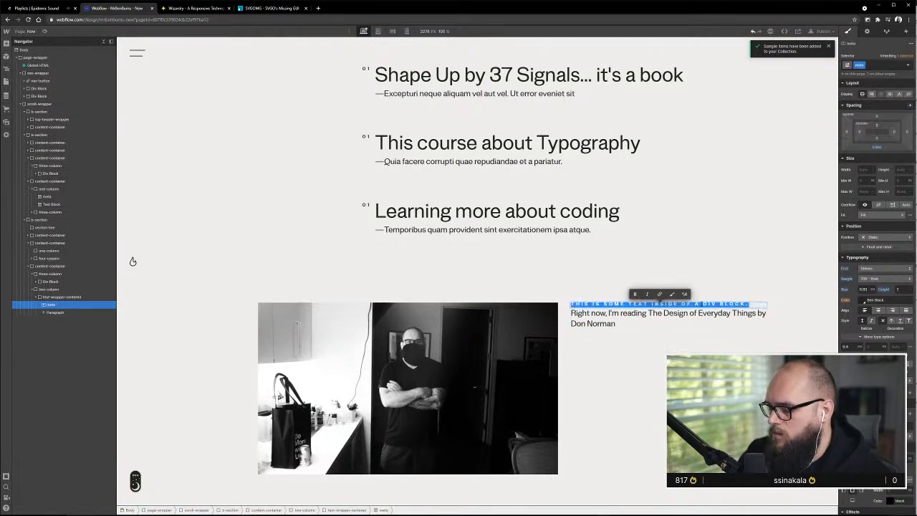
type("BOOK")
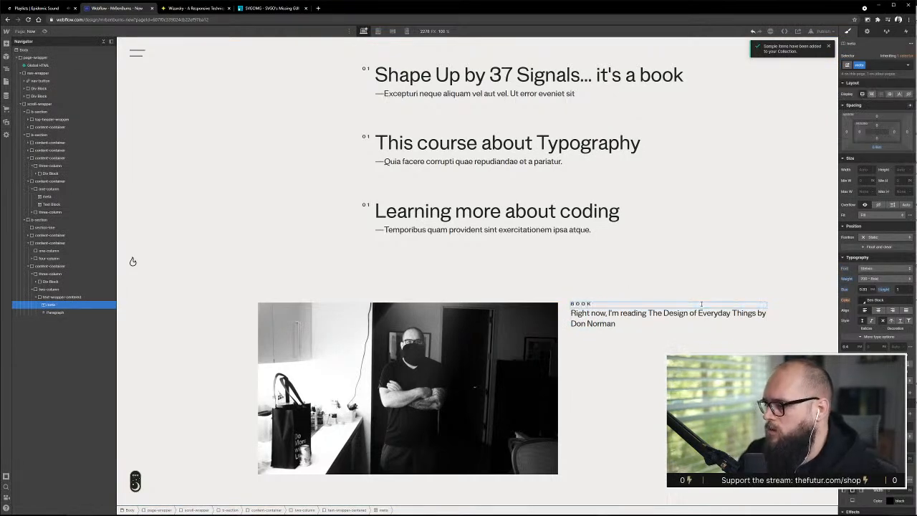
key("alt+Tab")
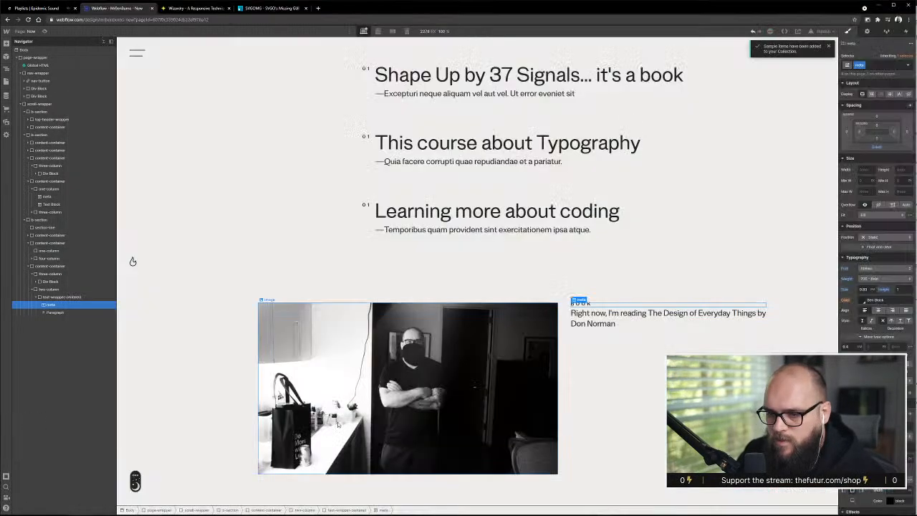
key("alt+Tab")
left_click(610, 322)
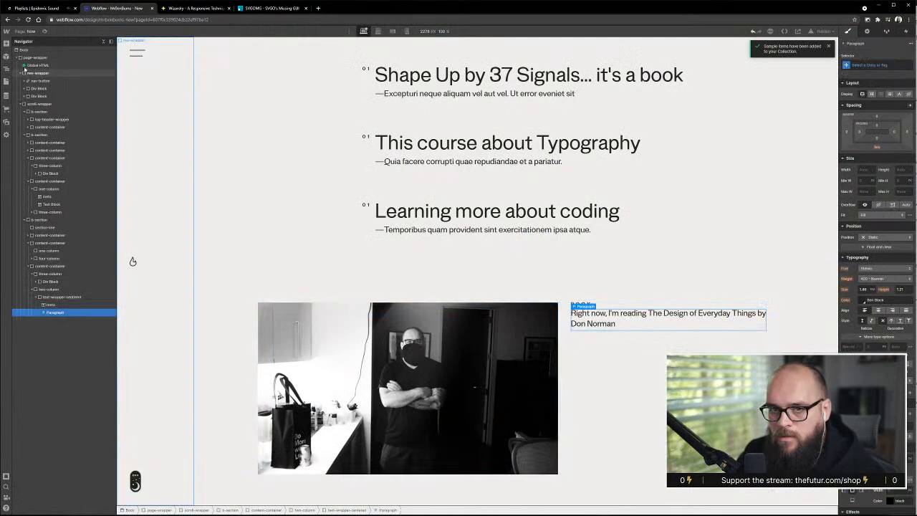
left_click(6, 43)
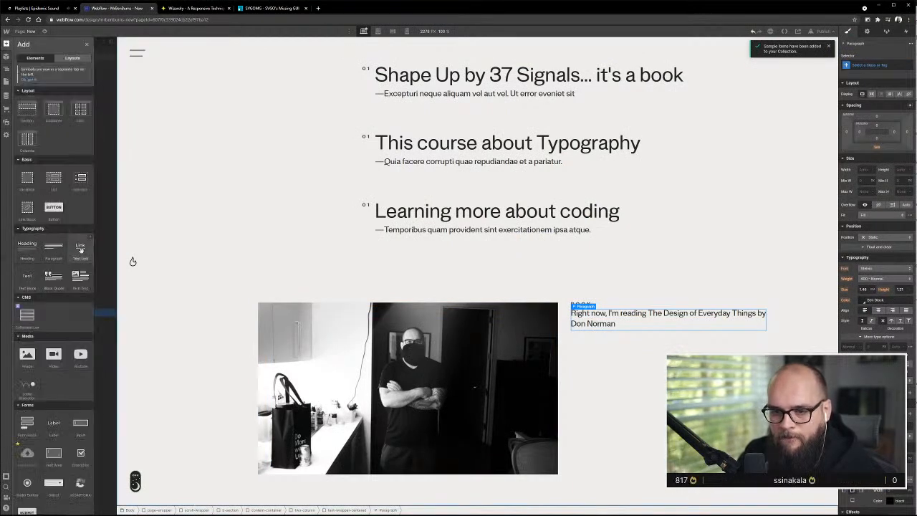
left_click_drag(80, 248, 80, 341)
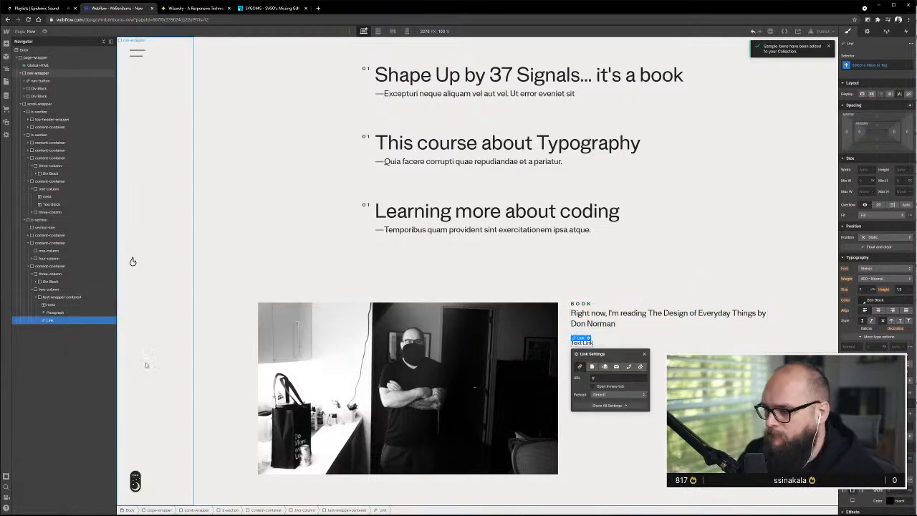
key("alt+Tab")
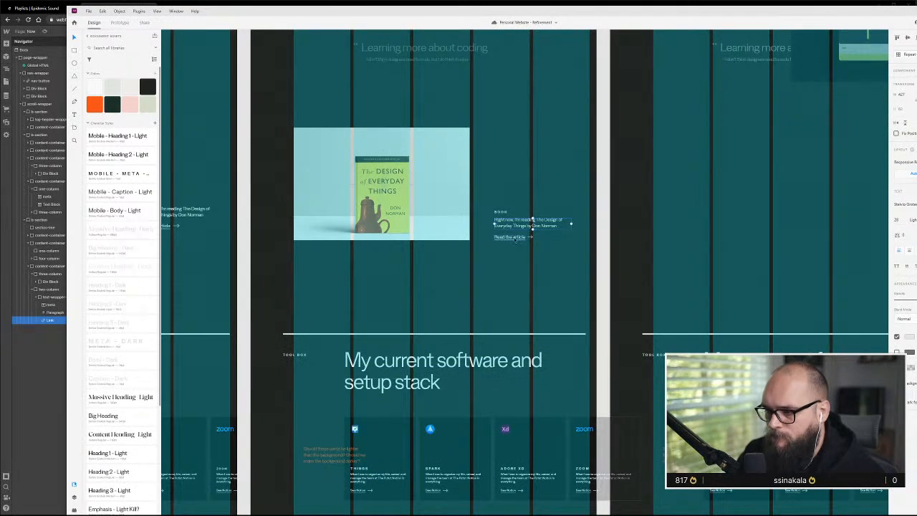
left_click(53, 328)
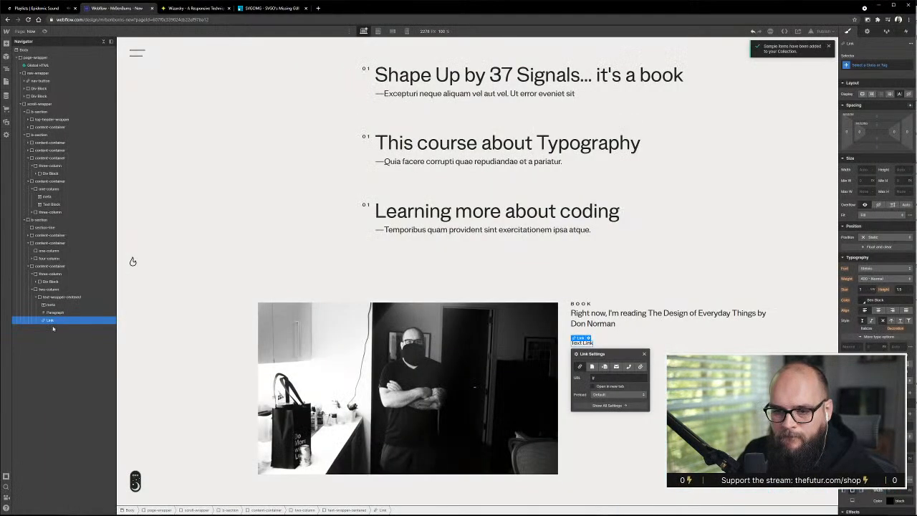
key("Delete")
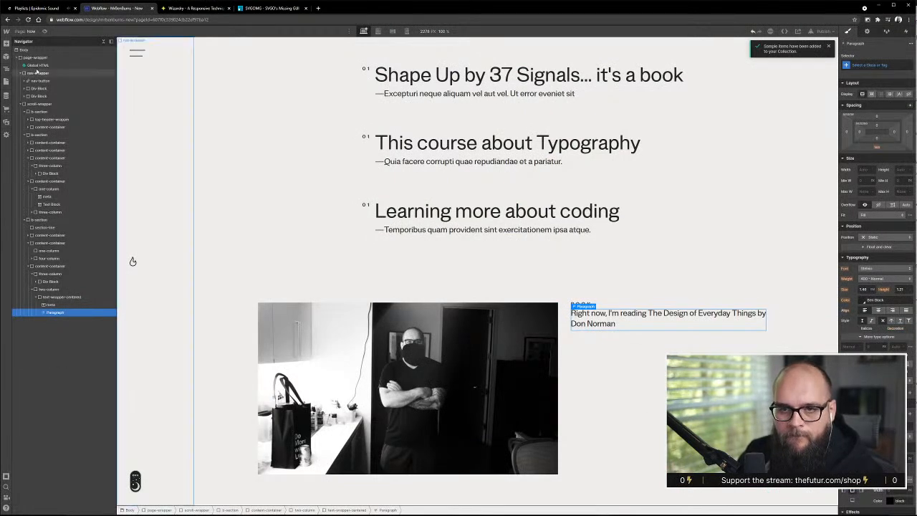
Add a link block below the paragraph in text-wrapper-centered and place a copy of the paragraph inside it
left_click(6, 44)
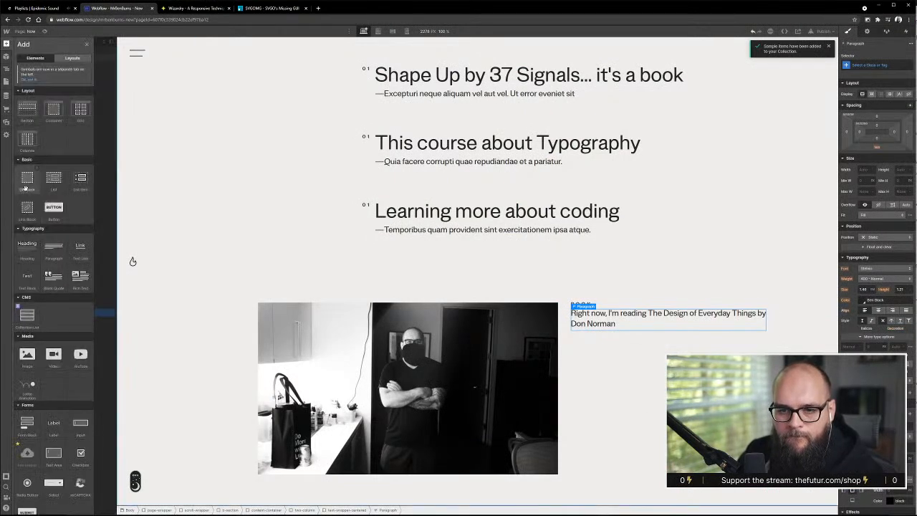
left_click_drag(27, 209, 70, 331)
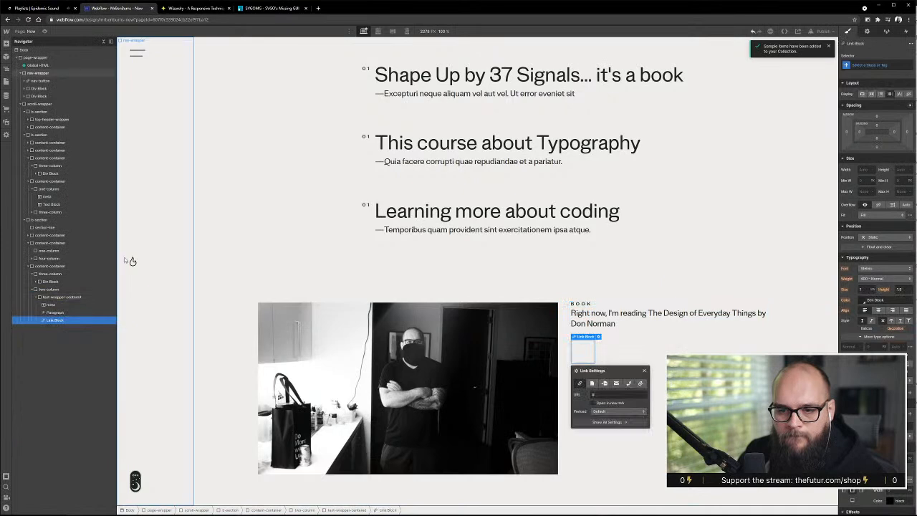
left_click(57, 313)
key("ctrl+c")
left_click(61, 321)
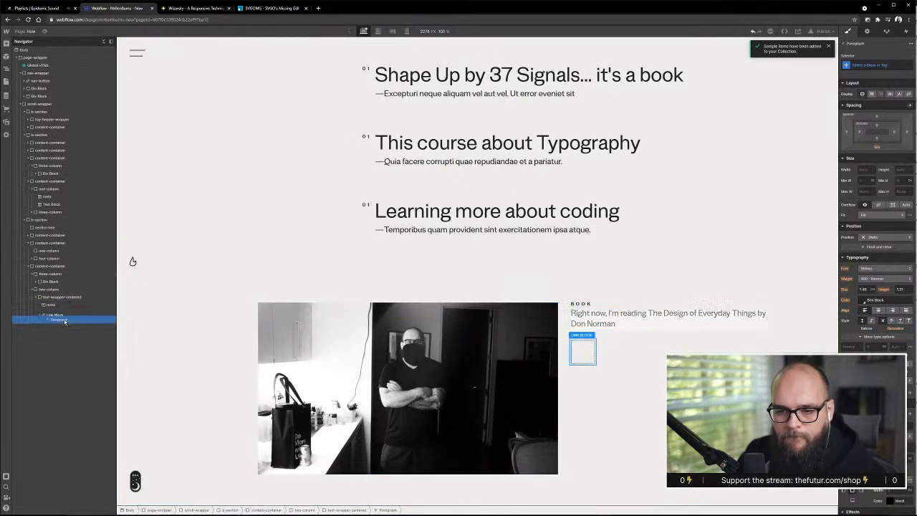
key("ctrl+v")
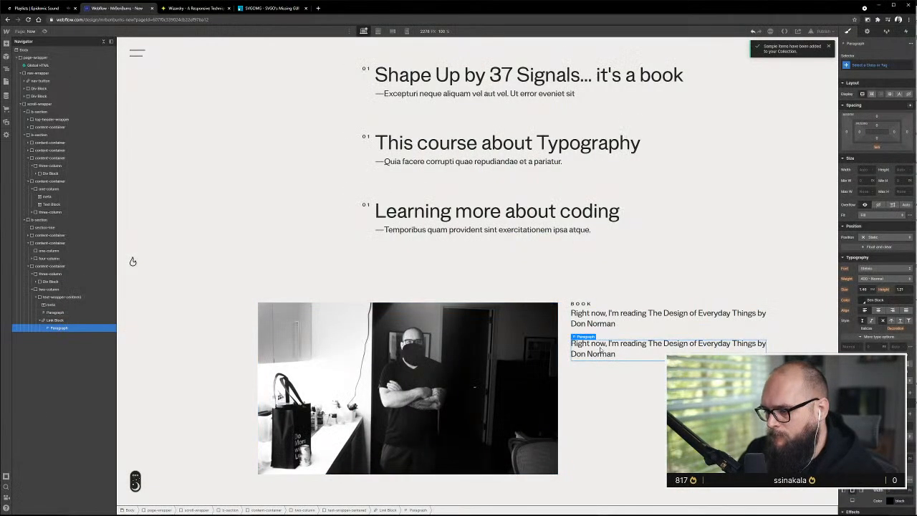
Replace the text of the paragraph inside the link block with "Read my summary"
double_click(602, 346)
type("Read")
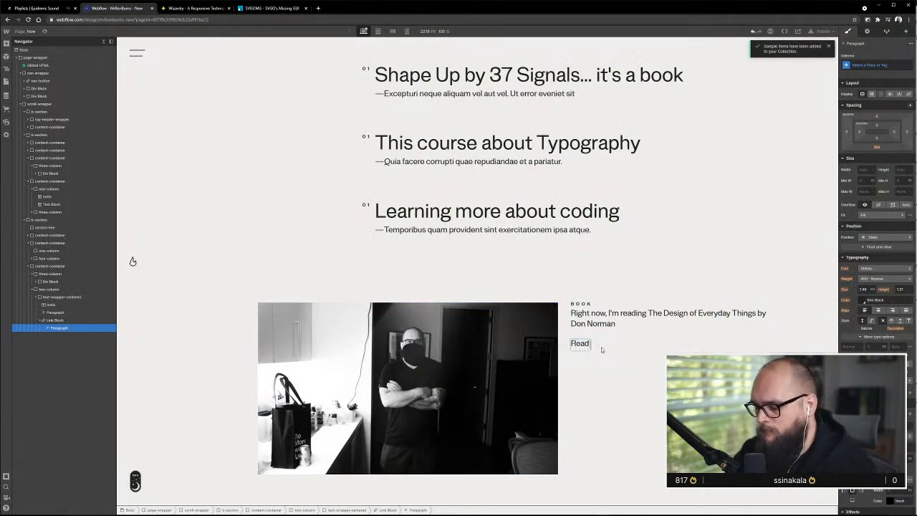
type(" my summary")
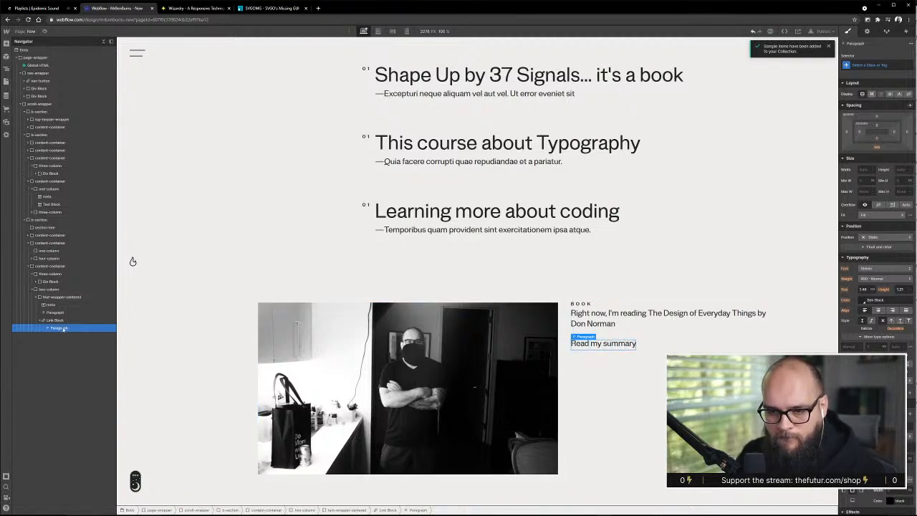
Give the link block the new class text-link-block and set its display to flex
left_click(98, 320)
left_click(875, 66)
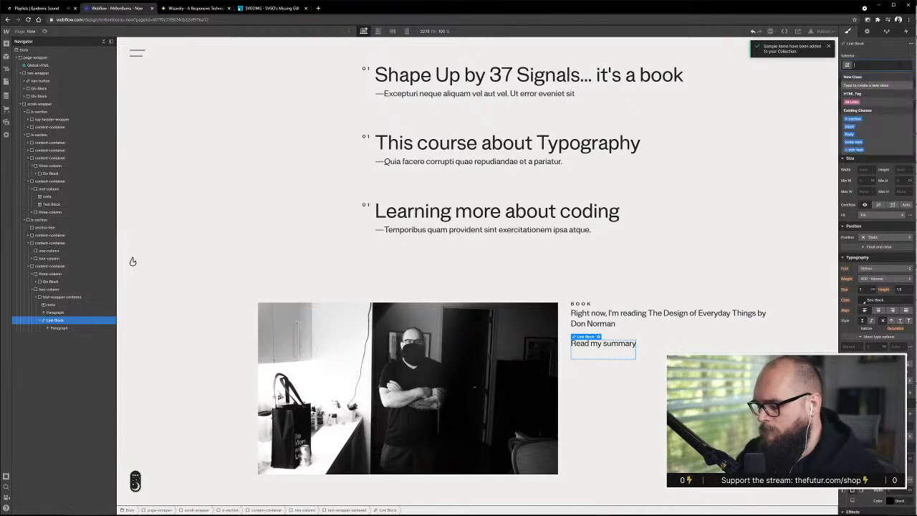
type("text-link-block")
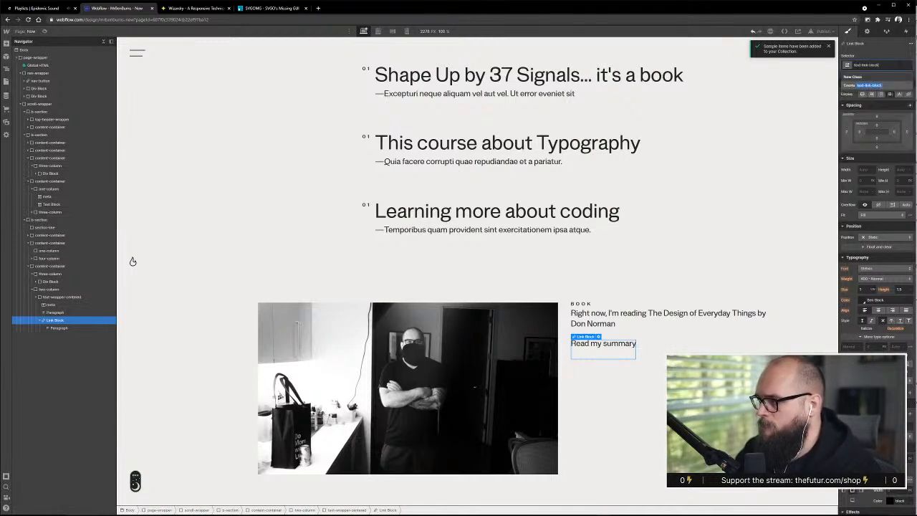
key("Return")
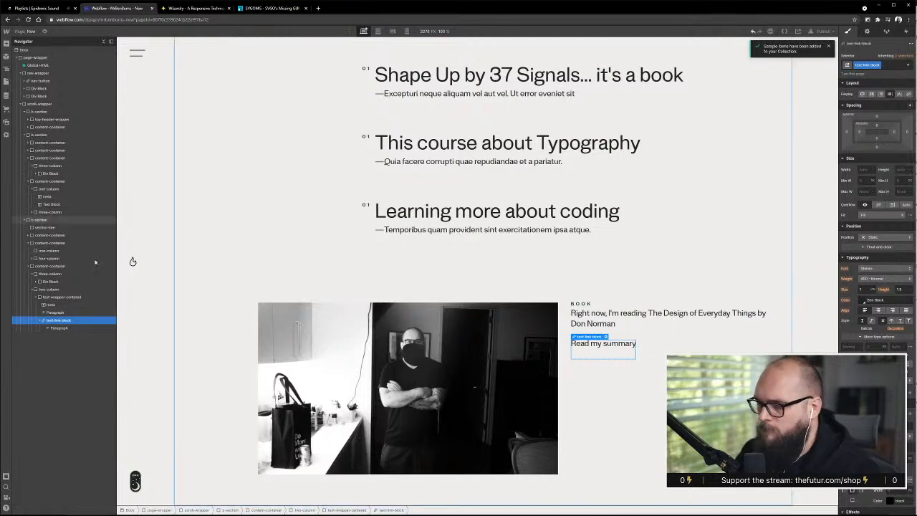
left_click(872, 94)
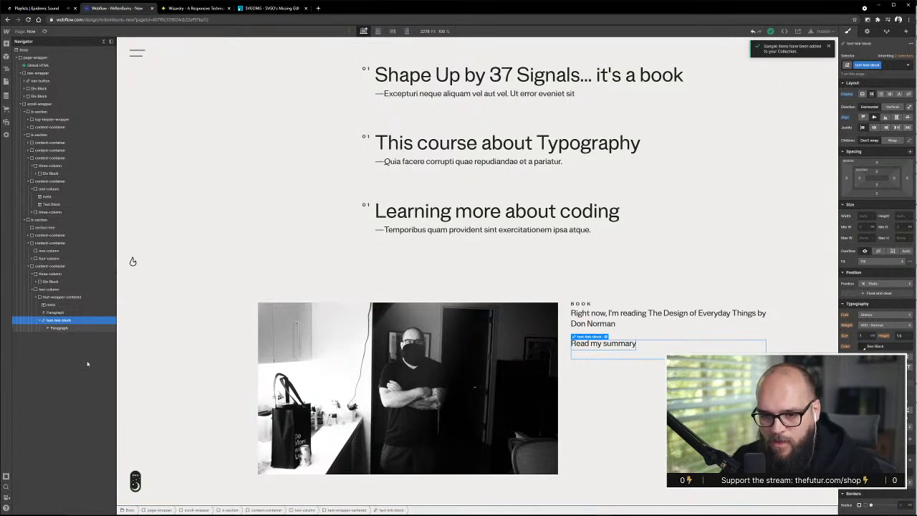
Switch to Adobe XD, hide the layout grid and examine the book text and the arrow beside "Read the article"
left_click(59, 327)
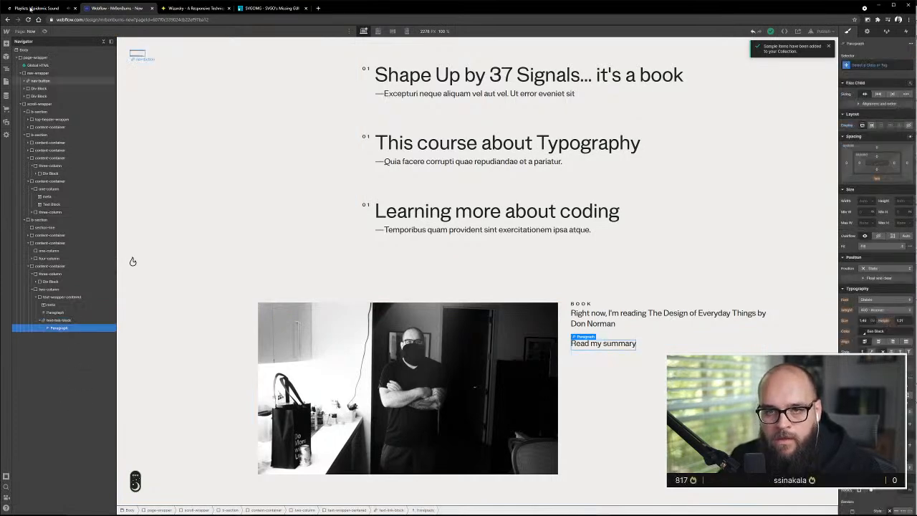
key("alt+Tab")
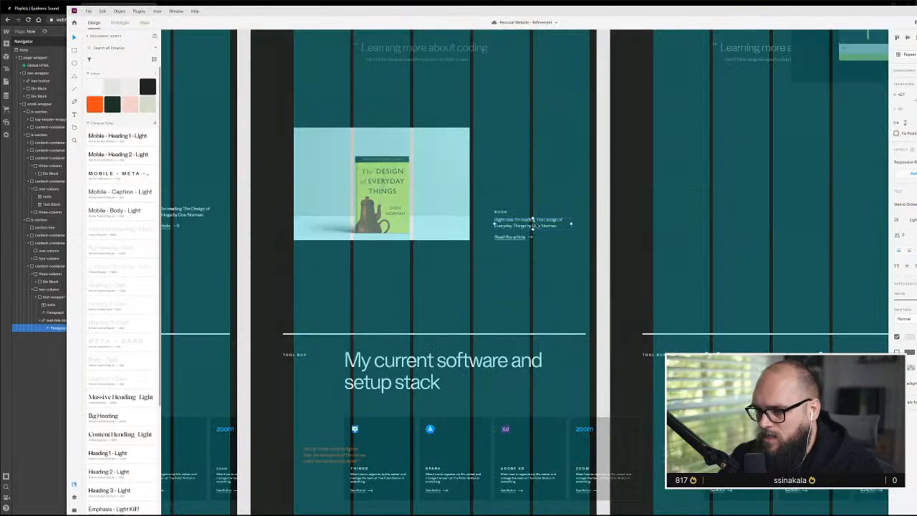
scroll(531, 240, "up", 5)
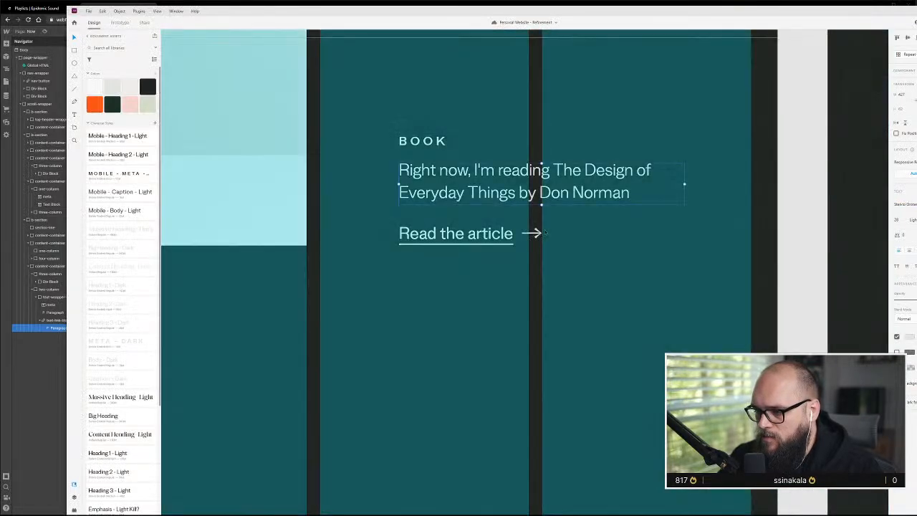
scroll(557, 248, "down", 1)
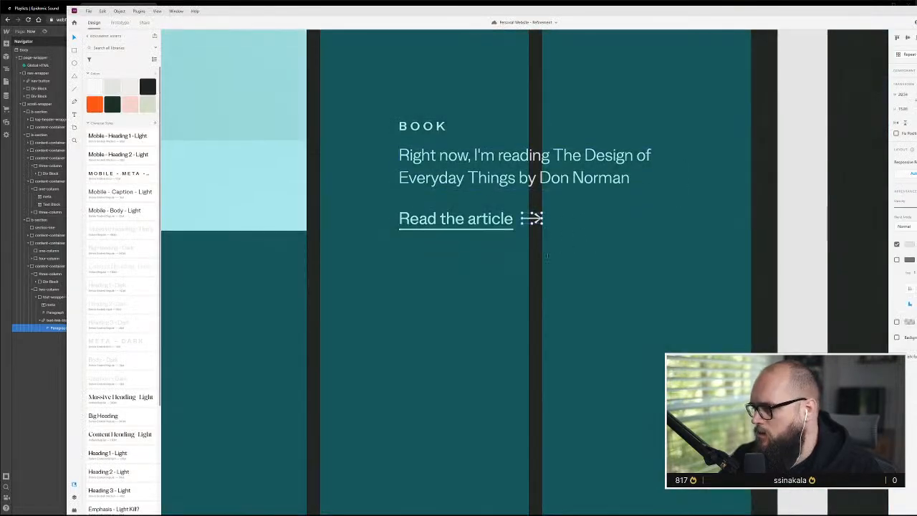
left_click(554, 178)
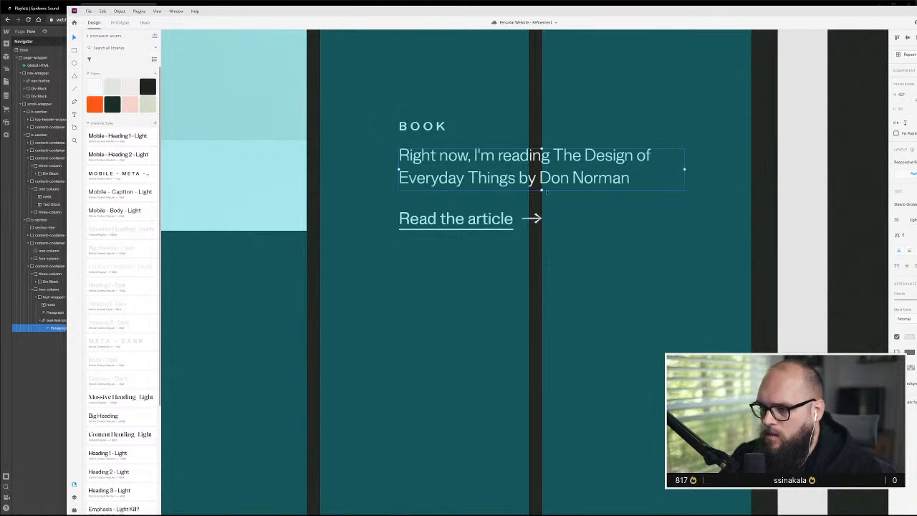
key("ctrl+shift+apostrophe")
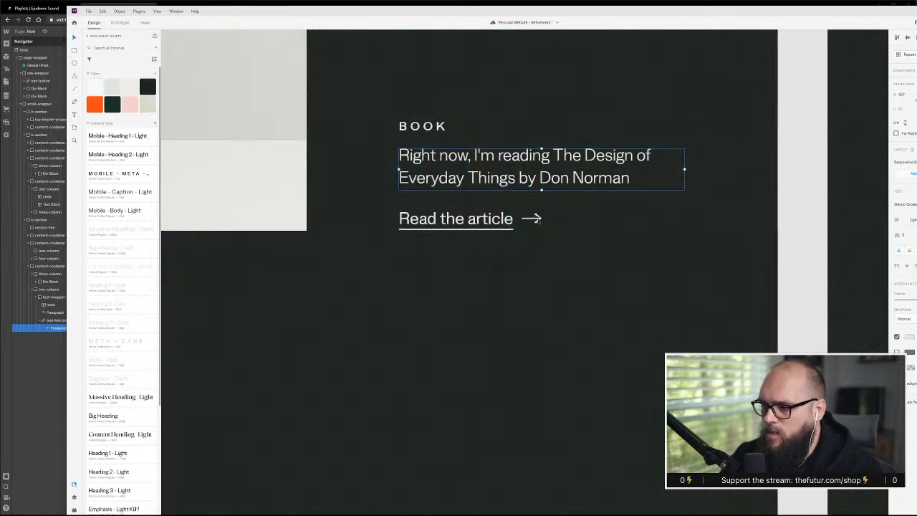
key("Escape")
left_click(534, 219)
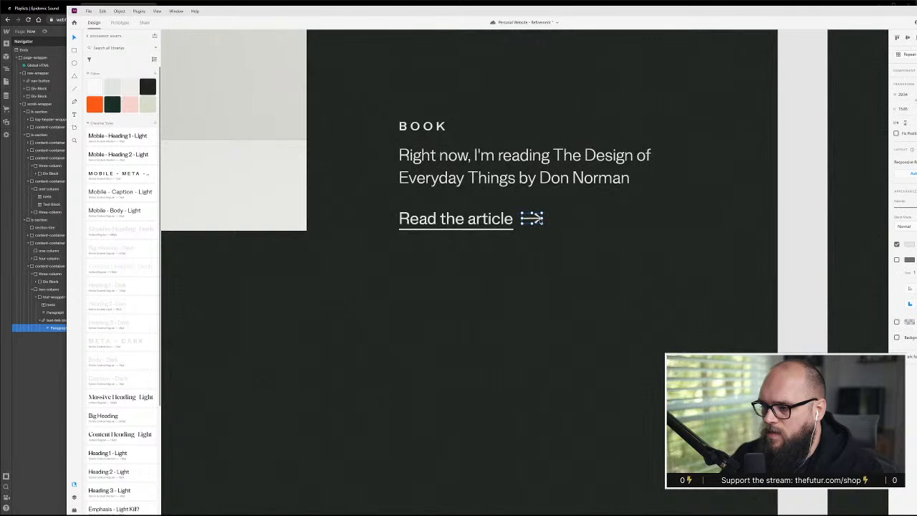
Place a copy of the book paragraph in the empty area below the article link and set its font to Vulture
left_click(528, 179)
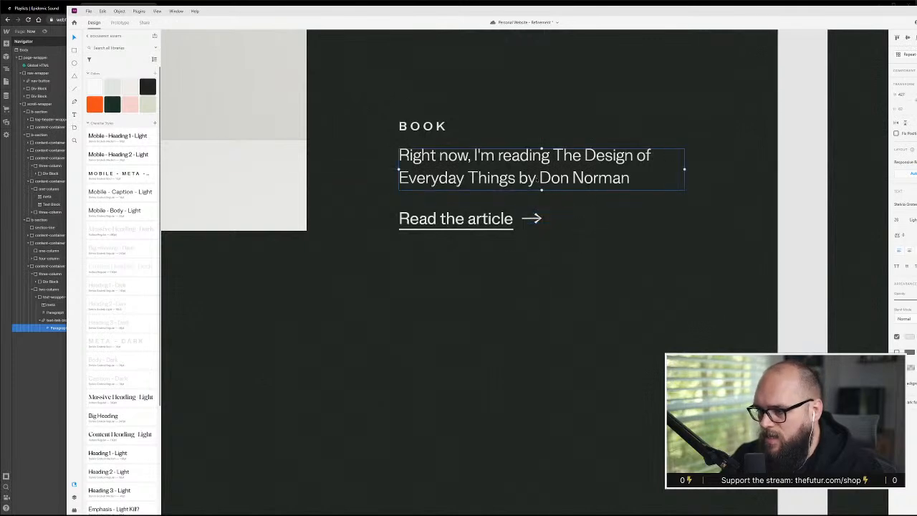
left_click_drag(573, 176, 557, 421)
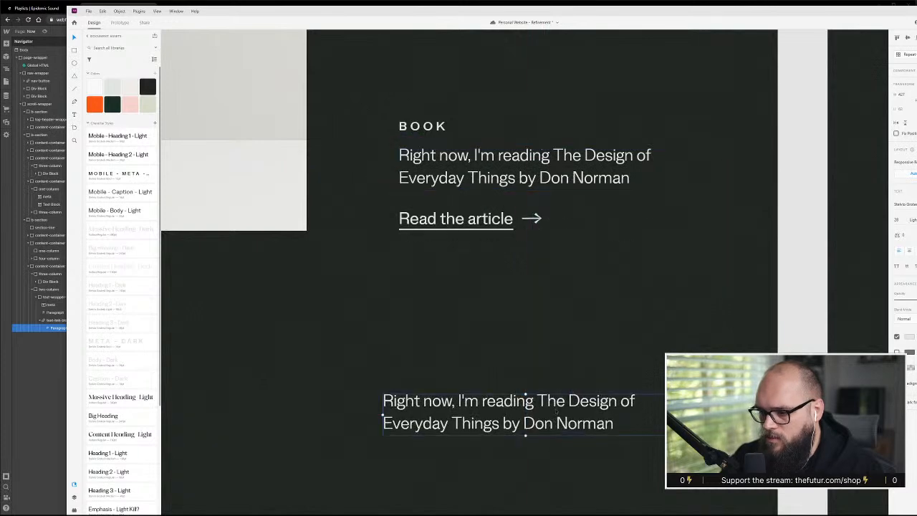
left_click(906, 204)
type("v")
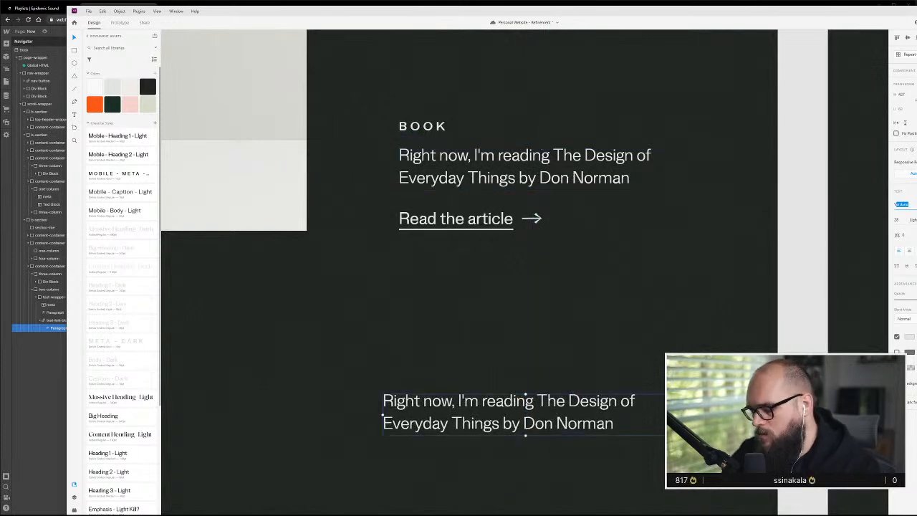
key("Return")
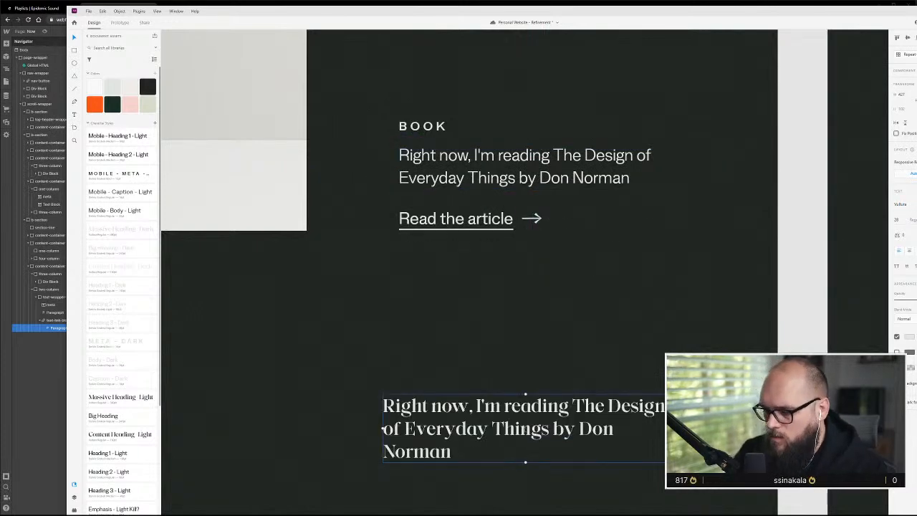
Replace the copied paragraph's text with a right arrow from the system symbol picker
key("ctrl+a")
key("BackSpace")
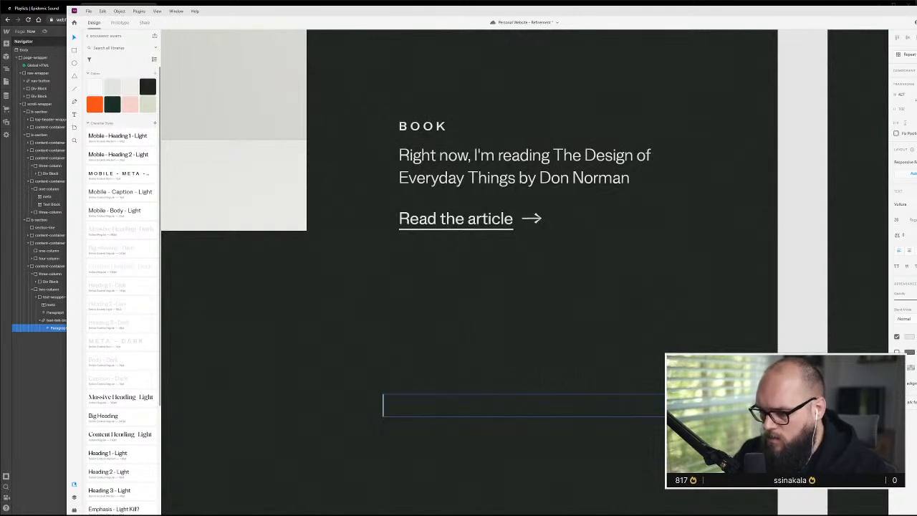
key("super+period")
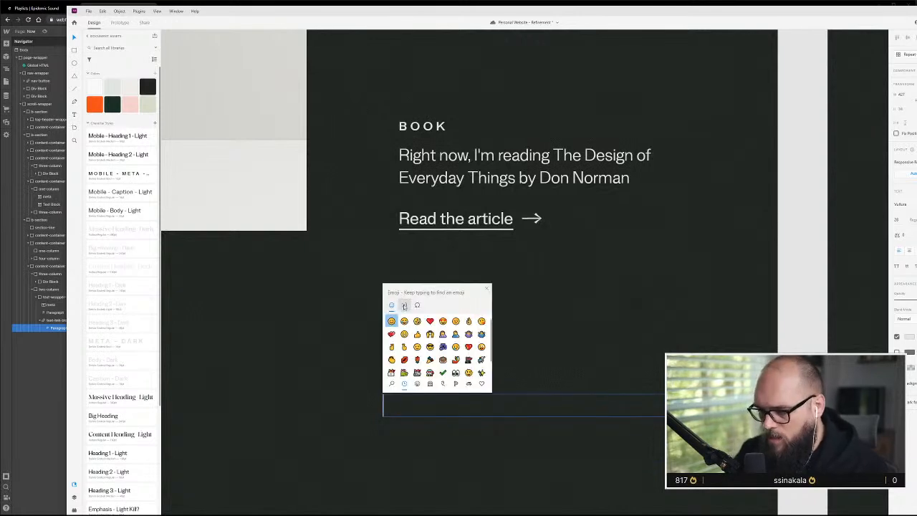
left_click(404, 305)
left_click(416, 306)
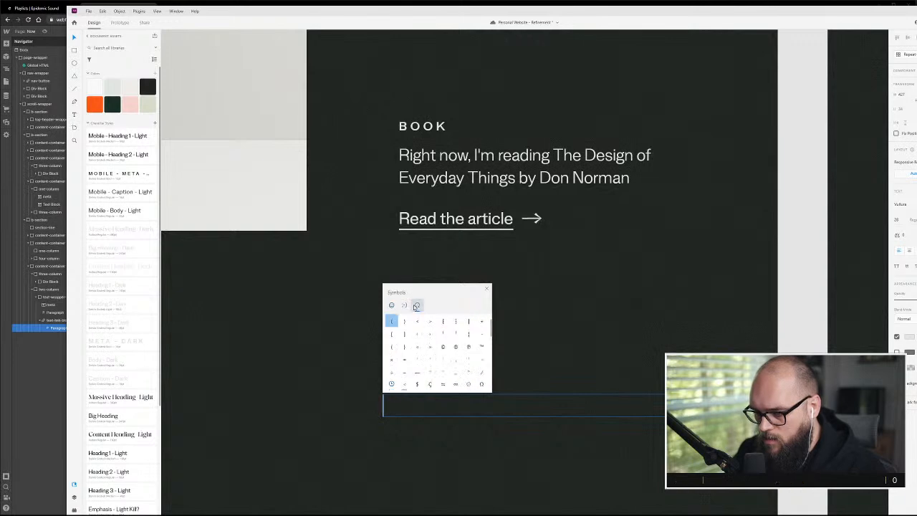
scroll(462, 349, "down", 3)
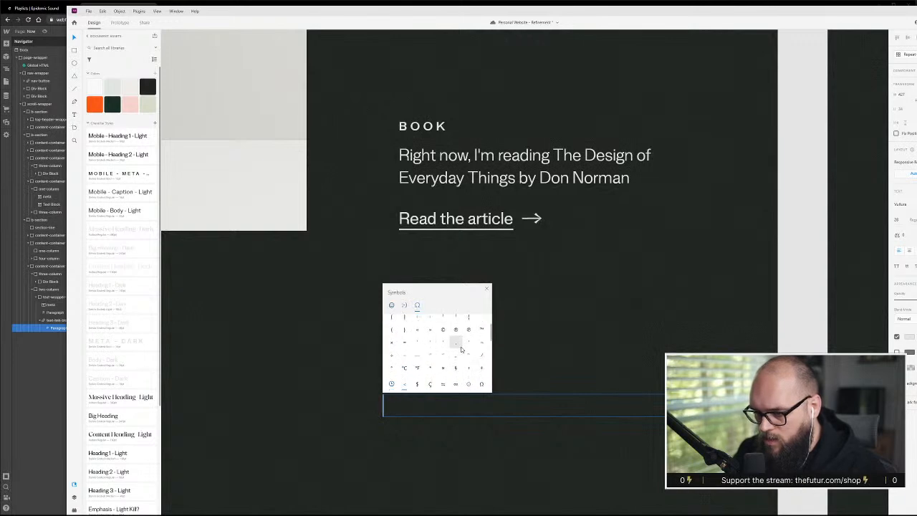
scroll(461, 349, "up", 2)
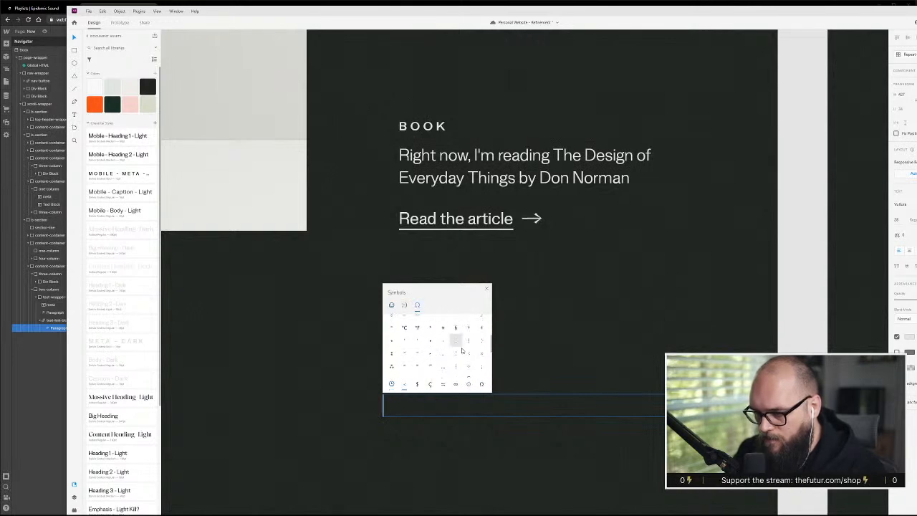
scroll(462, 349, "up", 2)
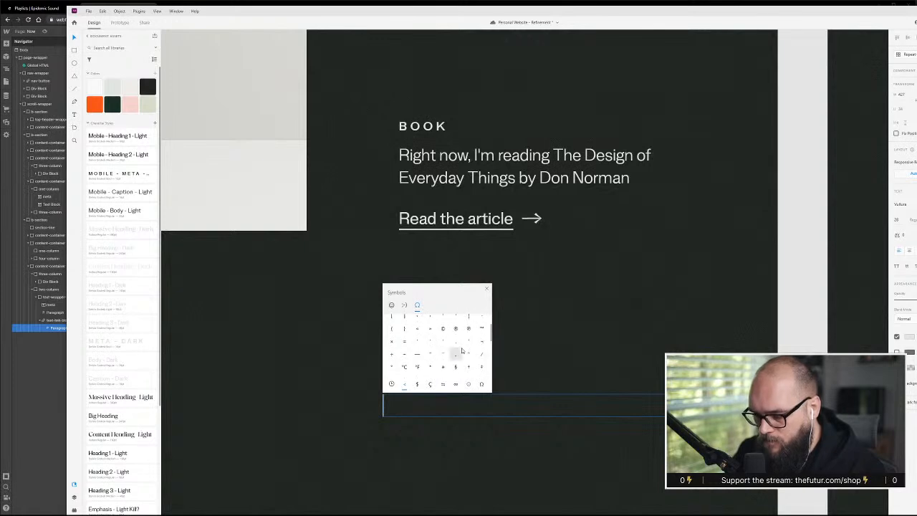
scroll(462, 349, "down", 3)
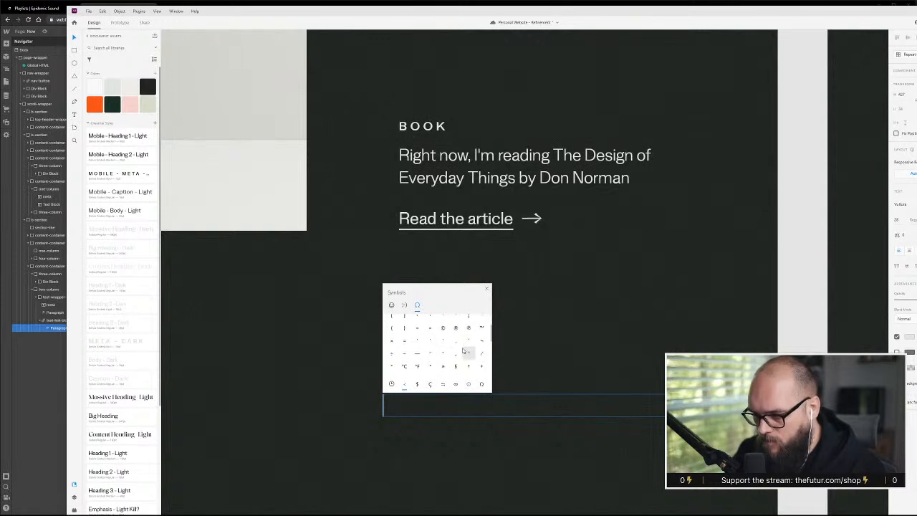
left_click(442, 385)
left_click(404, 320)
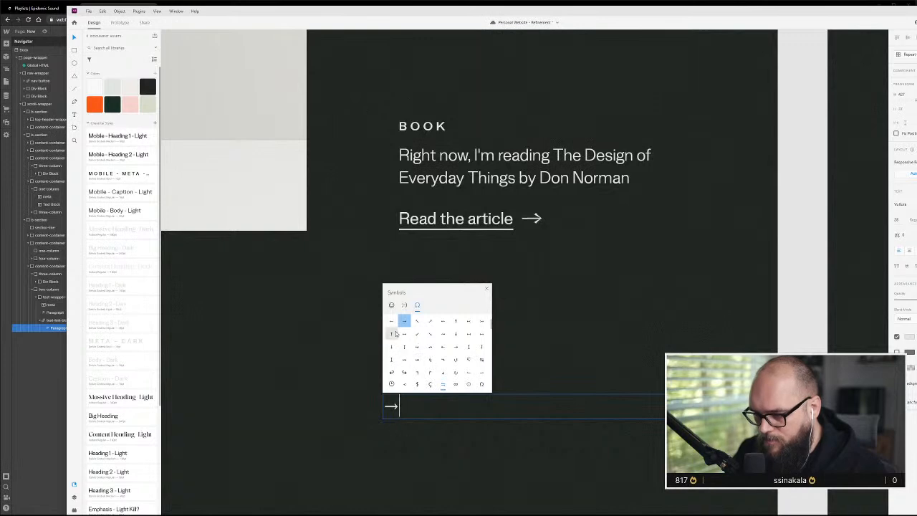
key("Escape")
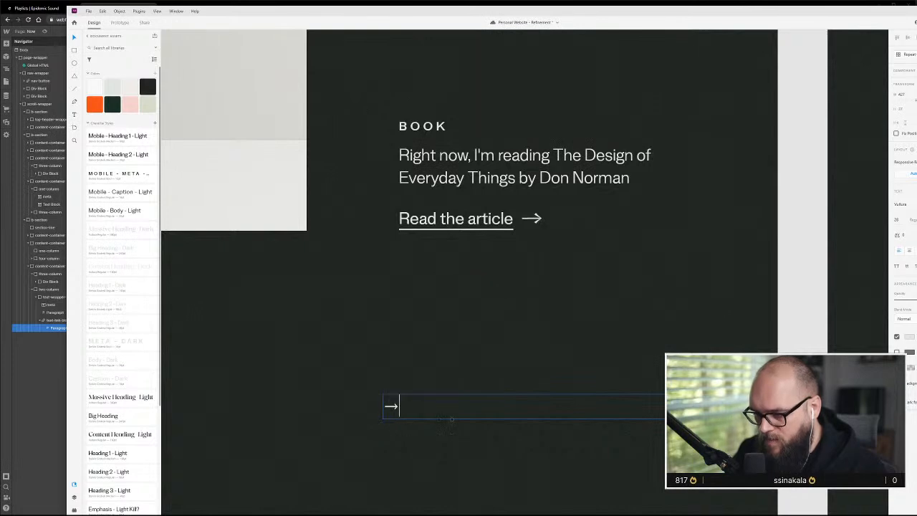
Change the font of the arrow text to Stelvio Grotesk
left_click(901, 205)
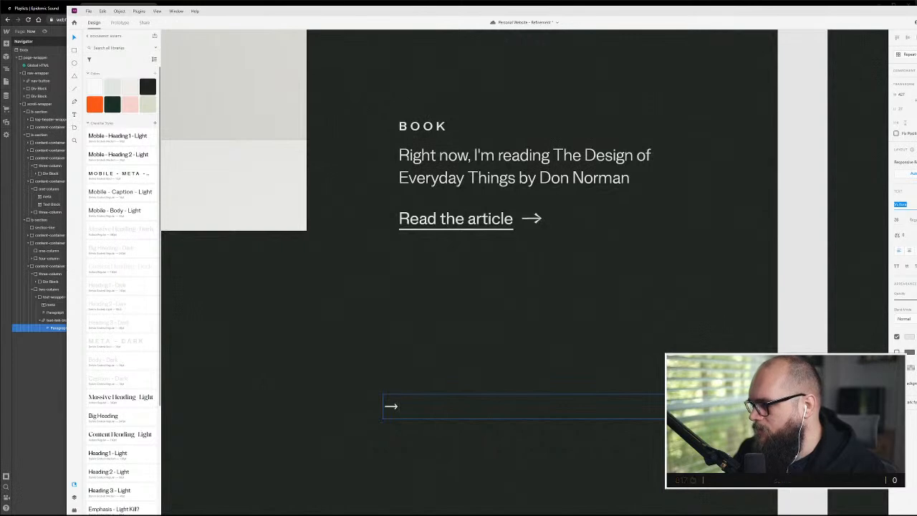
type("Stelvio Grotesk")
key("Return")
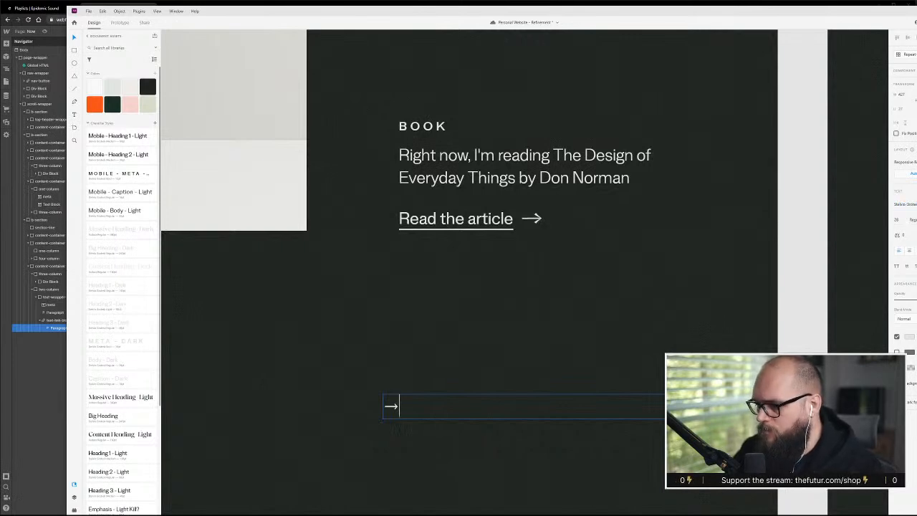
key("Escape")
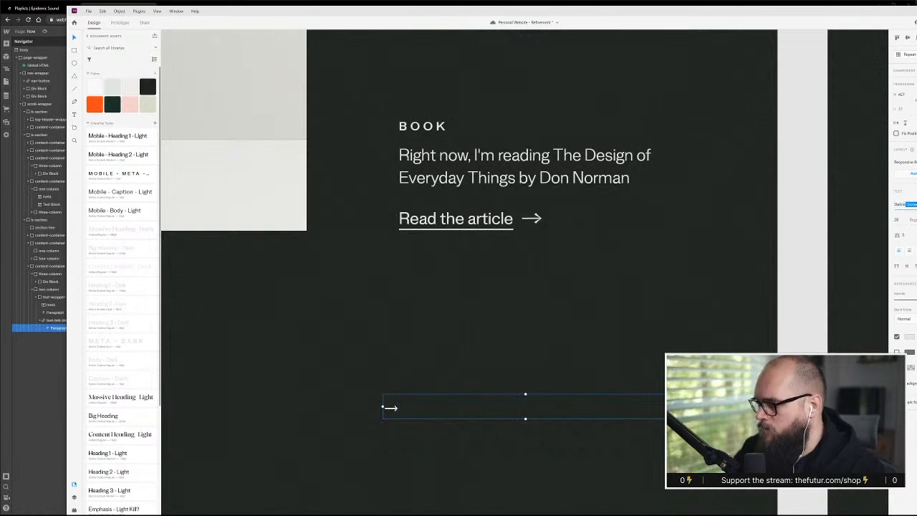
key("Return")
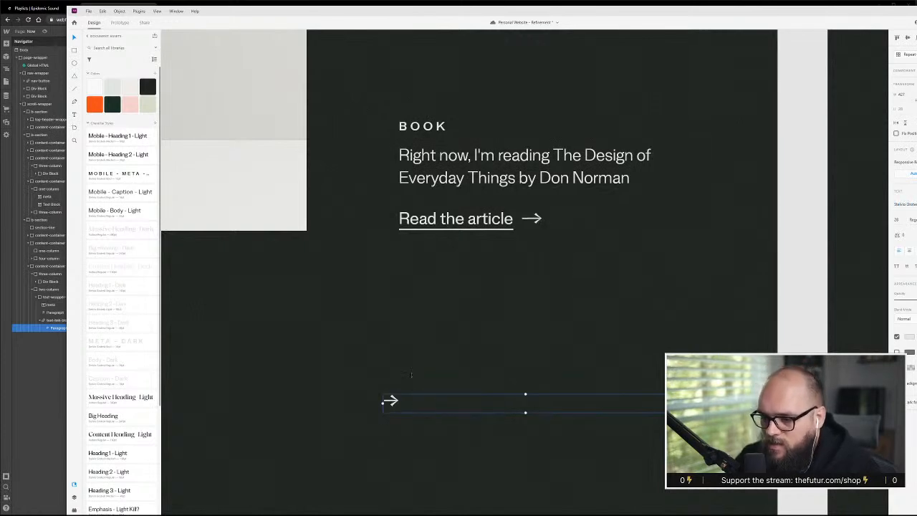
Set the arrow text beside the drawn arrow after "Read the article" and compare their shapes
left_click(412, 376)
scroll(375, 416, "up", 4)
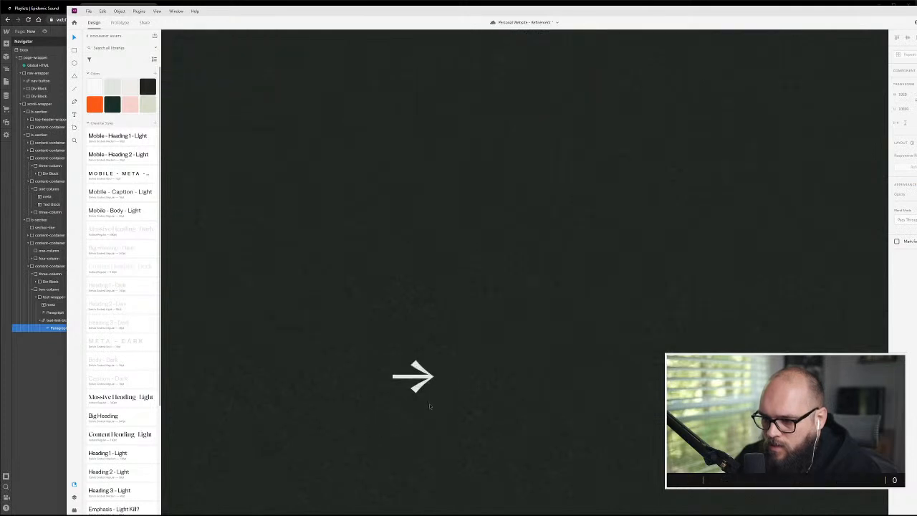
scroll(540, 378, "up", 3)
scroll(539, 374, "down", 2)
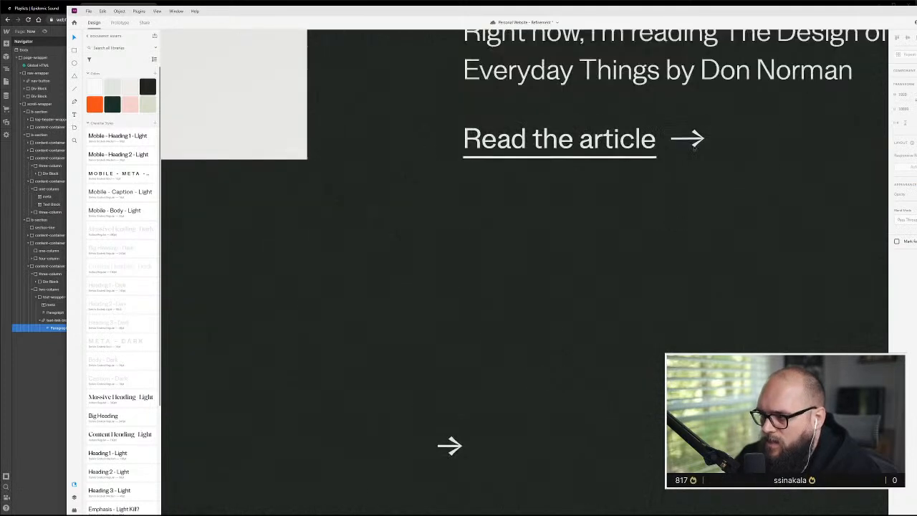
left_click_drag(465, 447, 692, 142)
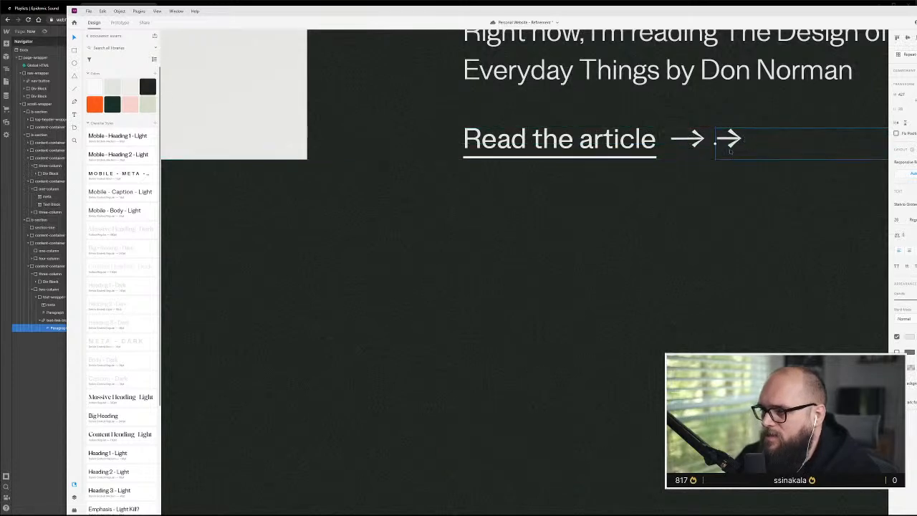
Move the arrow text into the empty area below the article link and copy its arrow character
left_click_drag(744, 155, 615, 319)
double_click(611, 294)
key("ctrl+c")
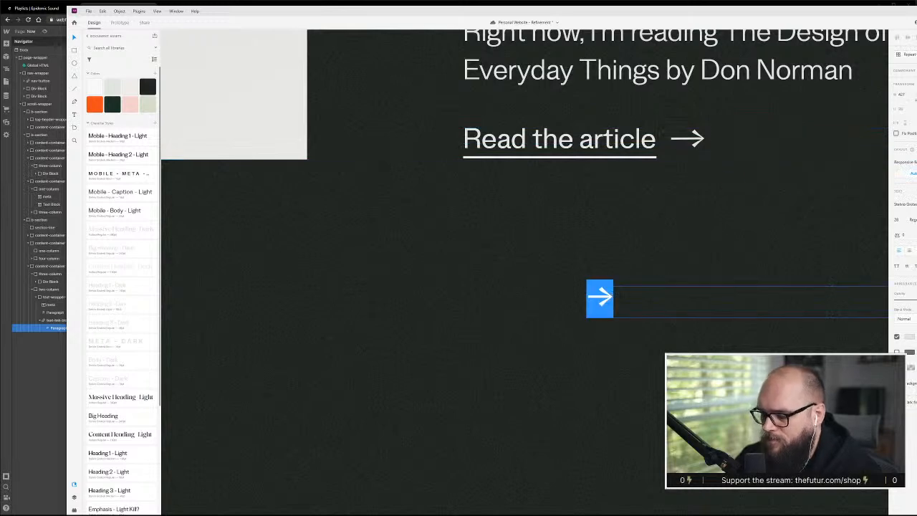
key("Escape")
Switch to Webflow, duplicate the "Read my summary" paragraph inside text-link-block and replace the duplicate's text with the copied arrow
left_click(44, 422)
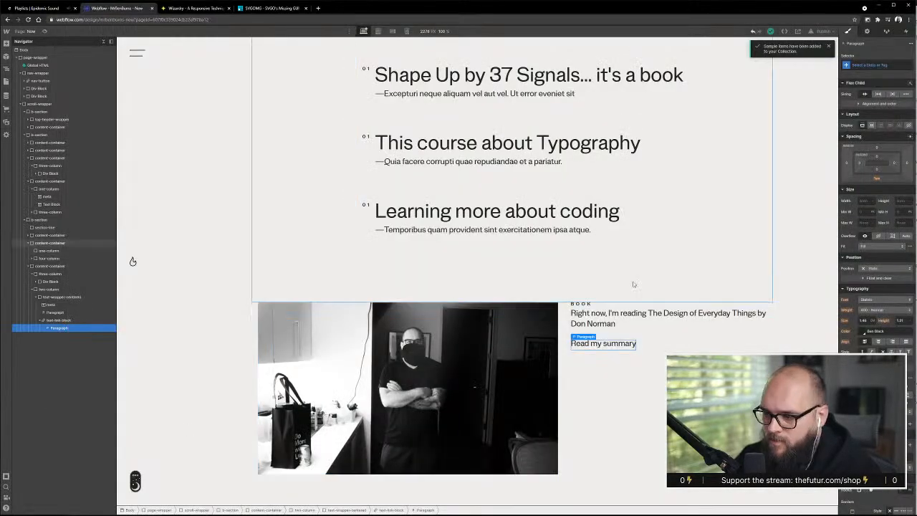
mouse_move(65, 328)
left_mouse_down()
mouse_move(69, 320)
mouse_move(76, 327)
left_mouse_up()
left_click(80, 337)
double_click(659, 344)
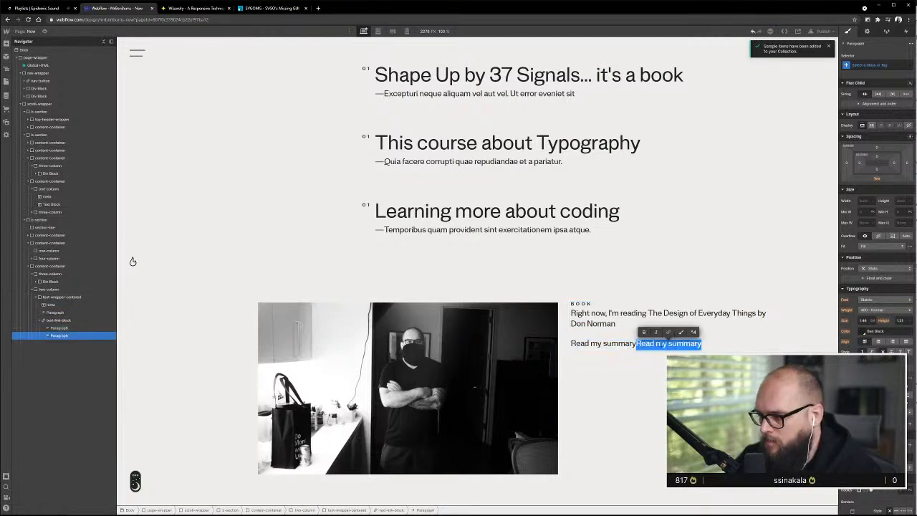
key("ctrl+v")
key("Escape")
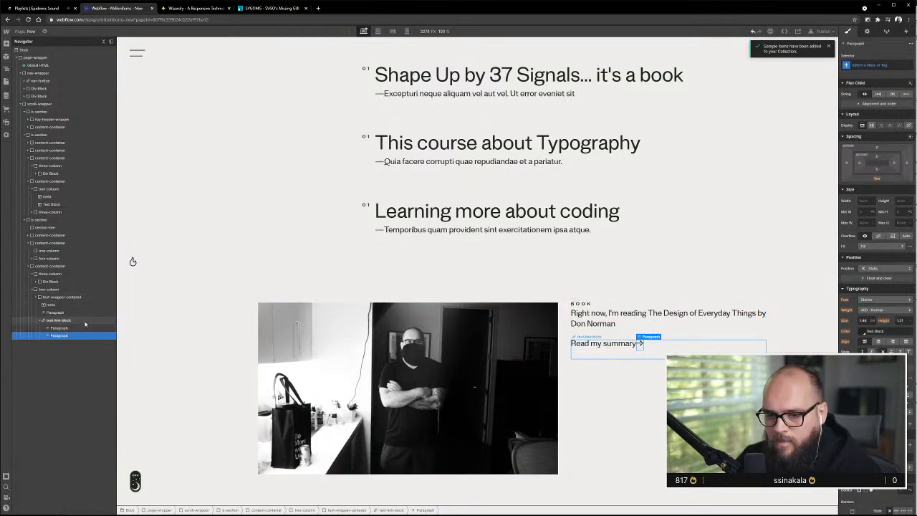
Give the arrow paragraph the new class link-arrow and set its left margin to 0.2em
left_click(53, 328)
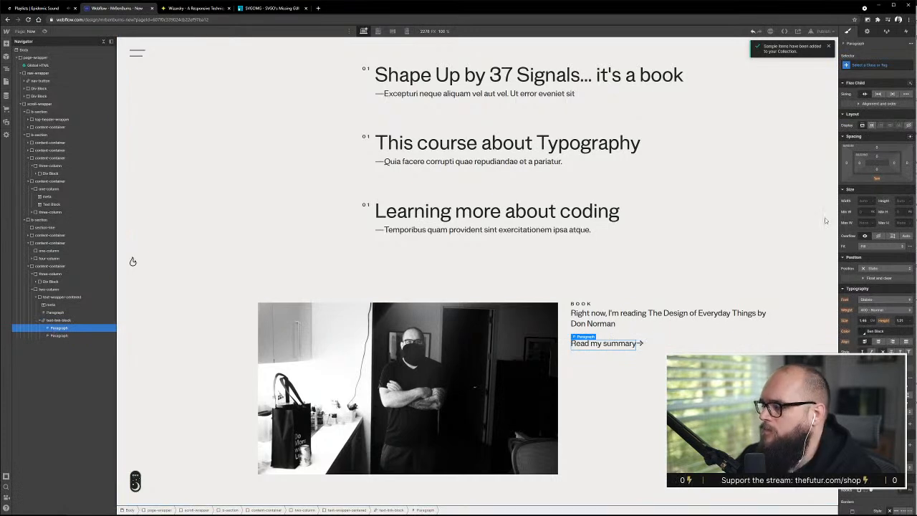
left_click(639, 343)
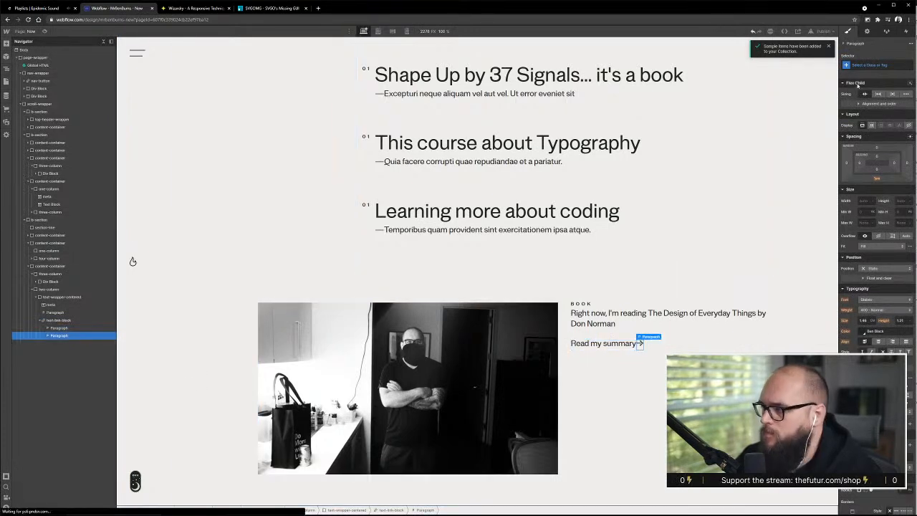
left_click(864, 65)
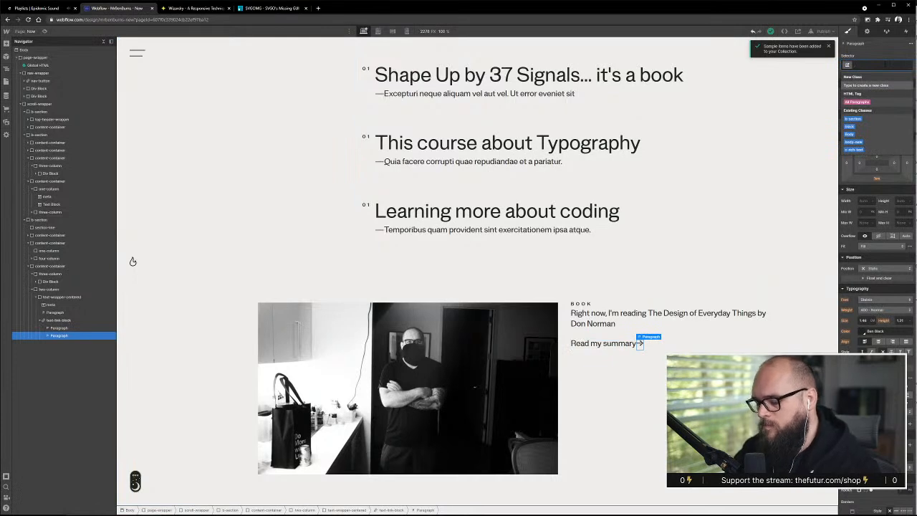
type("link-arrow")
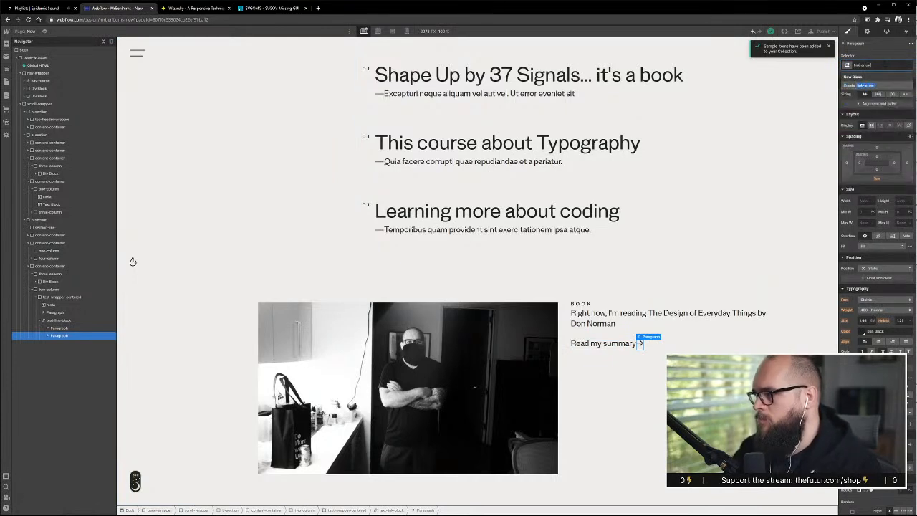
key("Return")
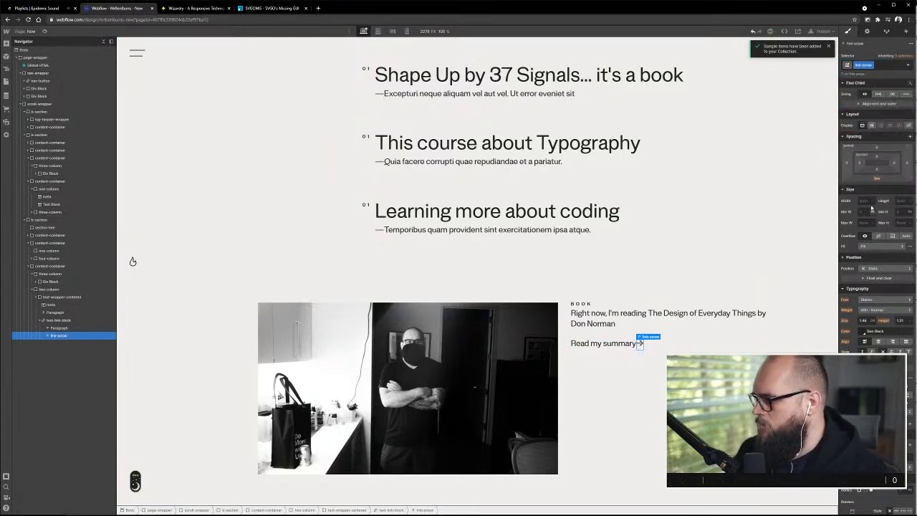
left_click(850, 168)
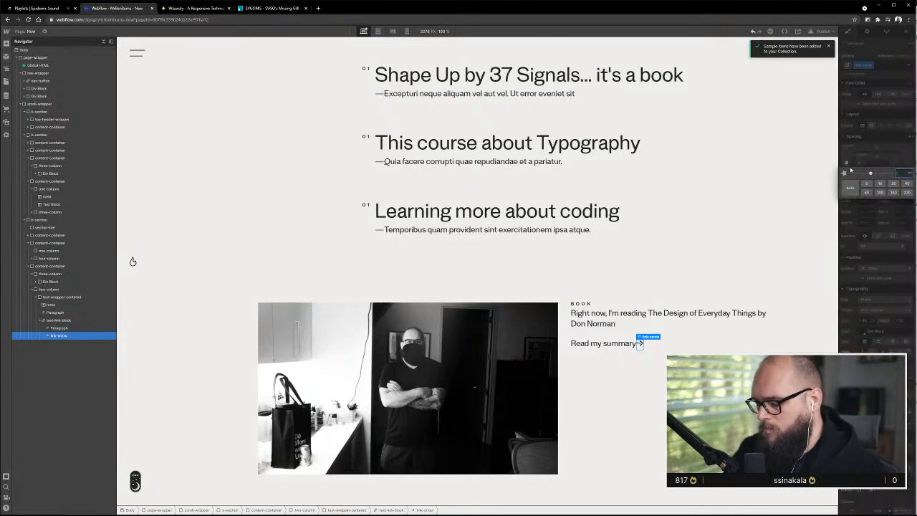
type(".2em")
key("Return")
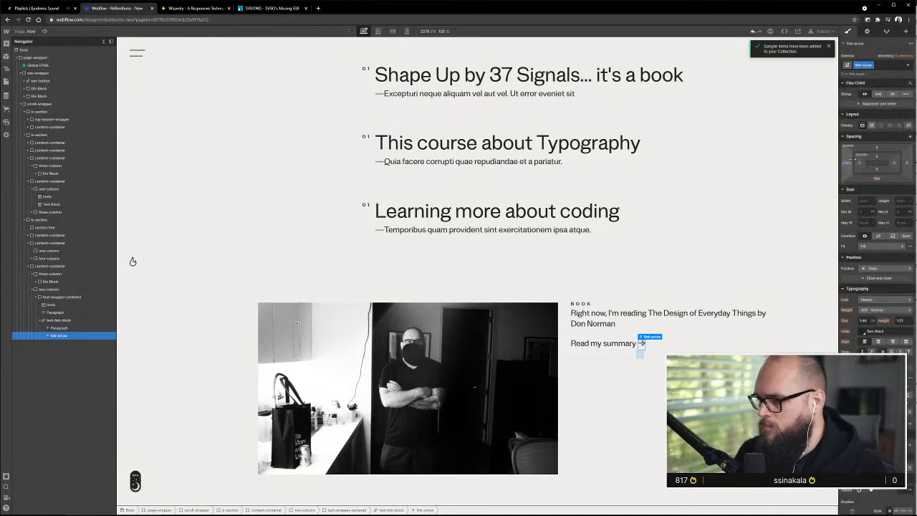
Add a div block after link-arrow inside text-link-block and set its position to absolute
left_click(620, 332)
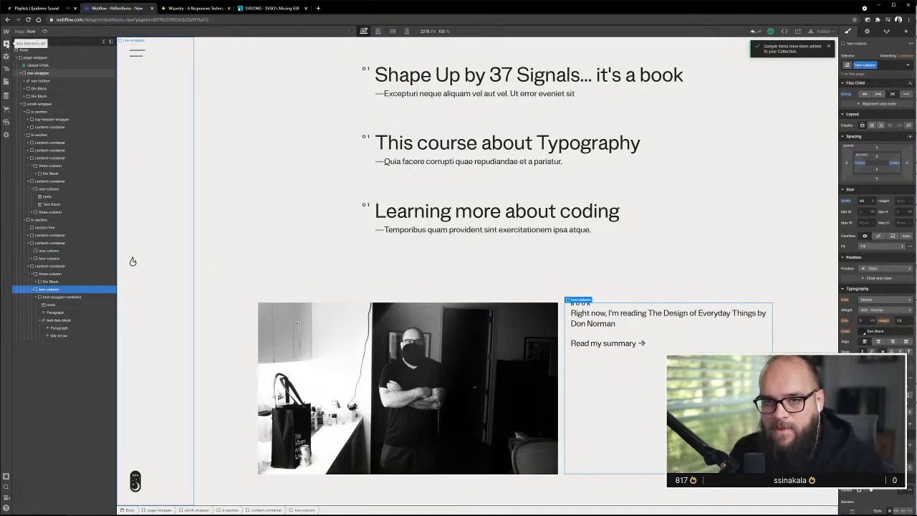
left_click(8, 44)
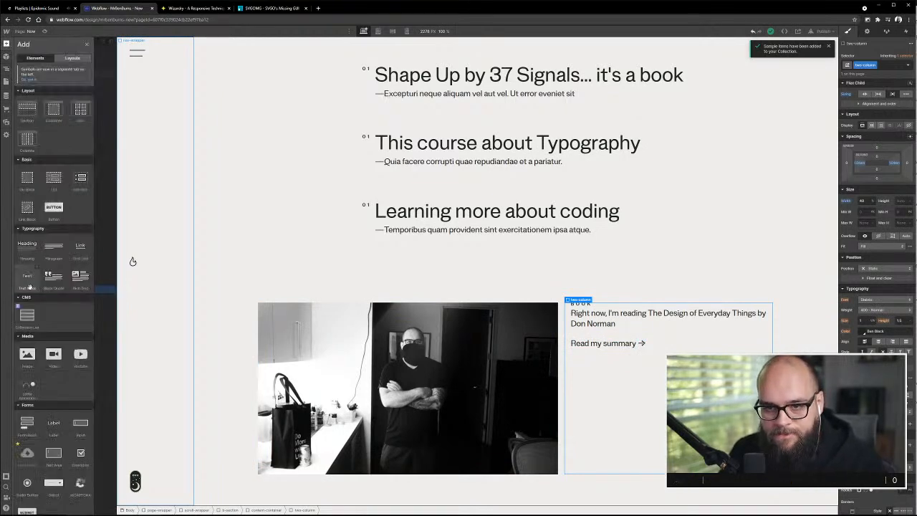
left_click_drag(32, 180, 64, 343)
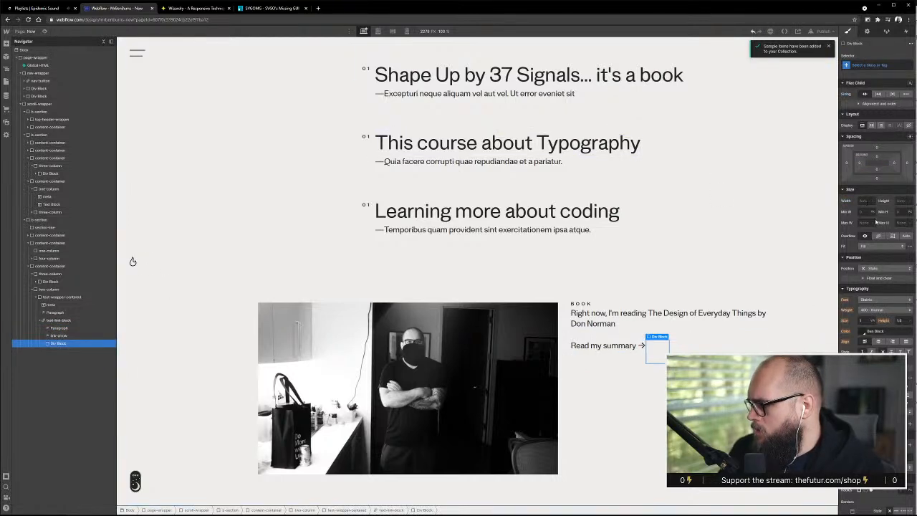
left_click(885, 268)
left_click(889, 284)
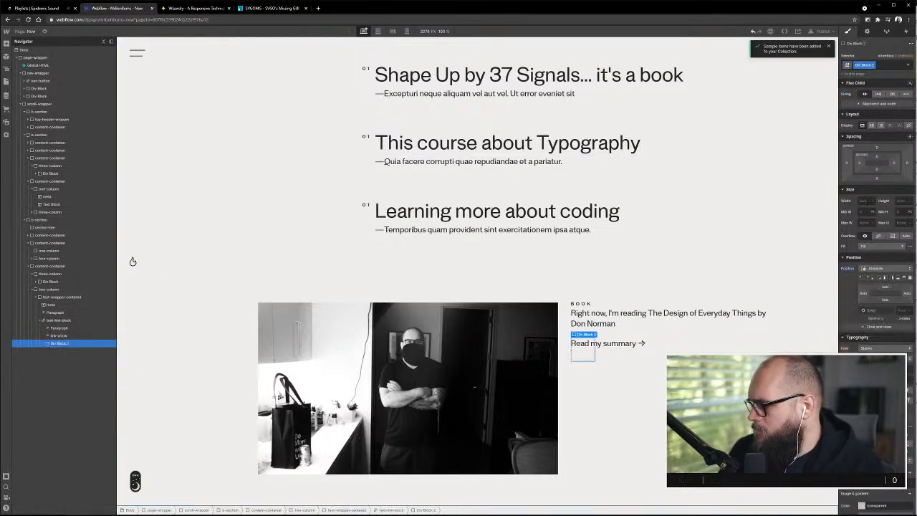
Pin the absolute div block along the bottom of its parent with a height of 0.1em and a black background color
left_click(898, 278)
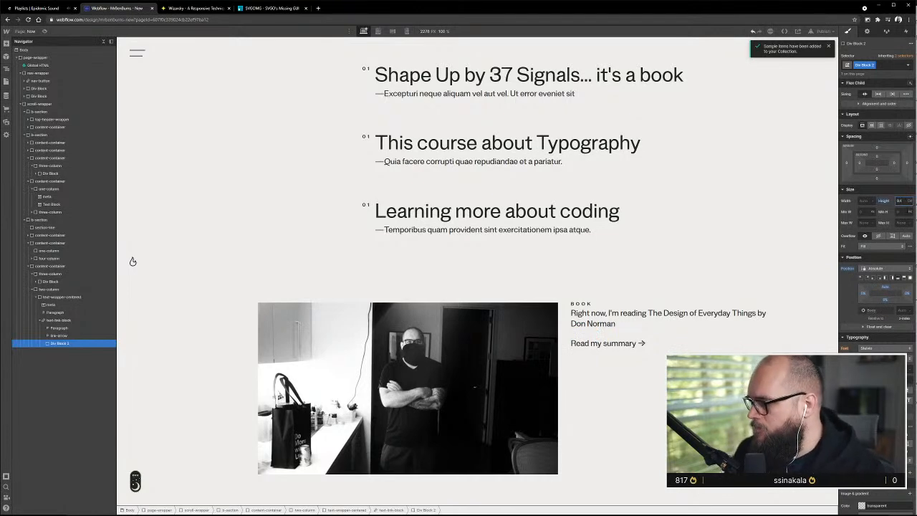
left_click(864, 505)
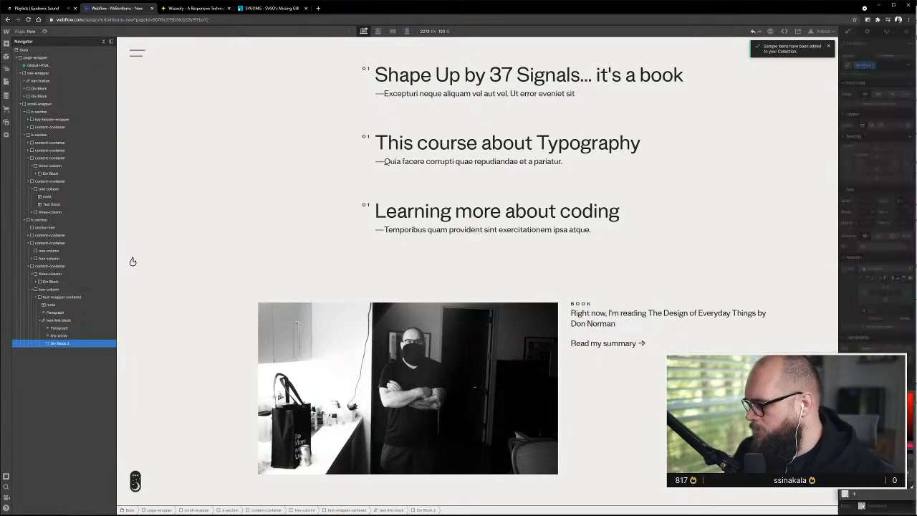
left_click(880, 491)
key("Escape")
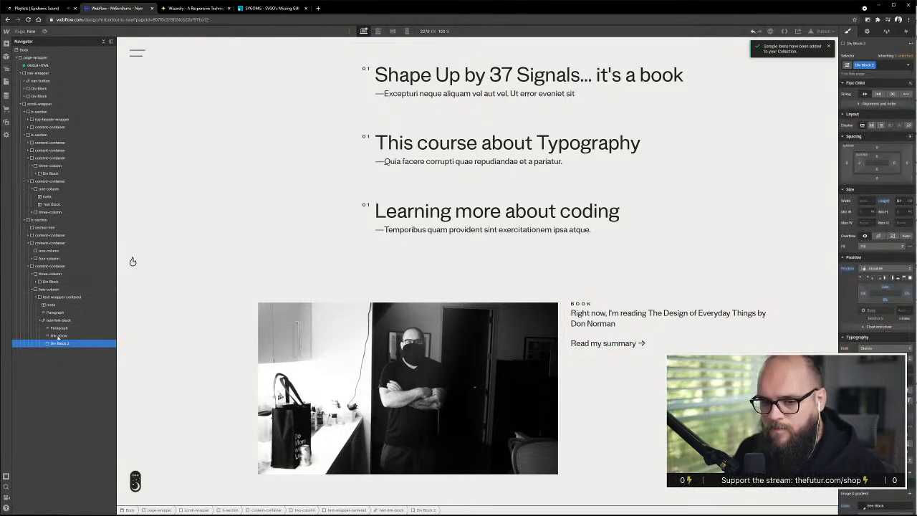
Set the position of text-link-block to relative
left_click(58, 321)
left_click(874, 284)
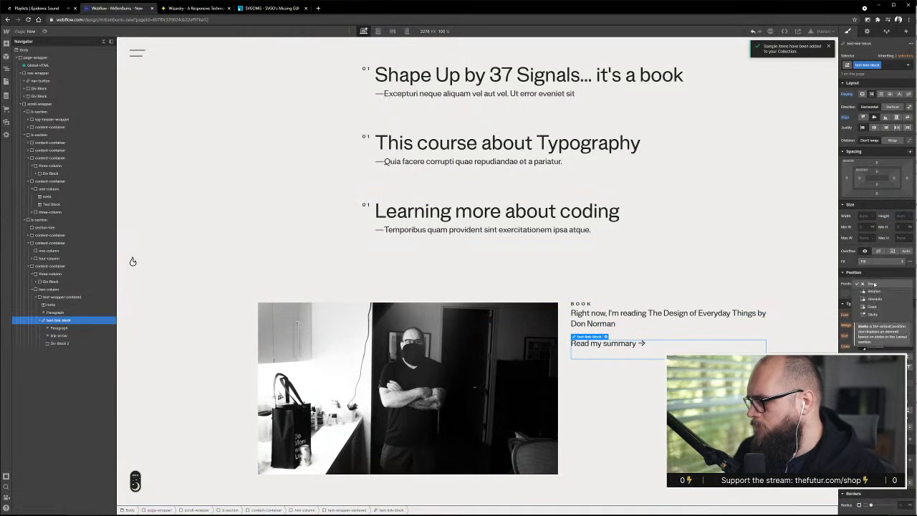
left_click(878, 305)
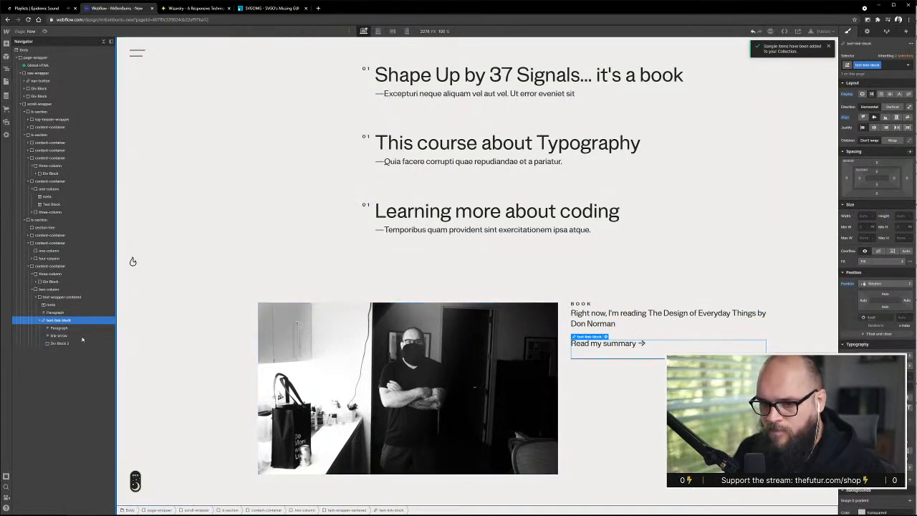
Raise the bottom offset of Div Block 2 so the line sits closer to the link text, and set its height to 0.2em
left_click(59, 328)
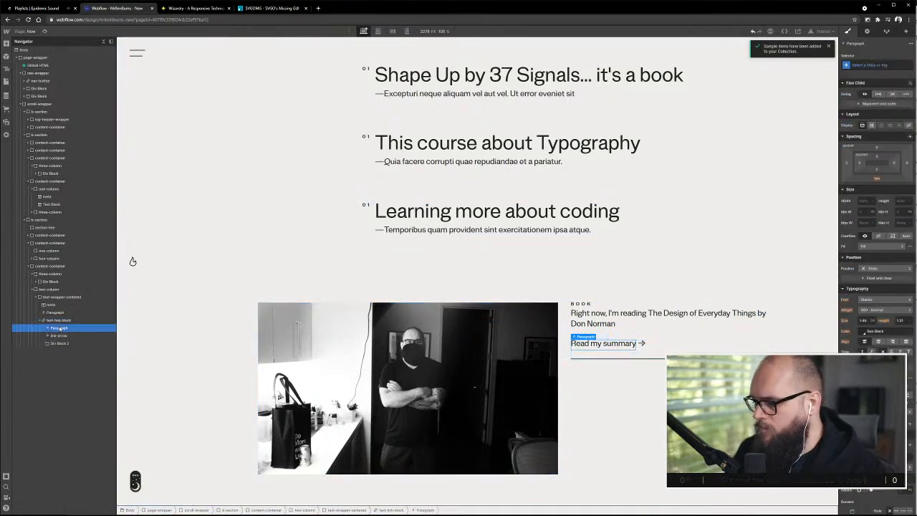
left_click(59, 343)
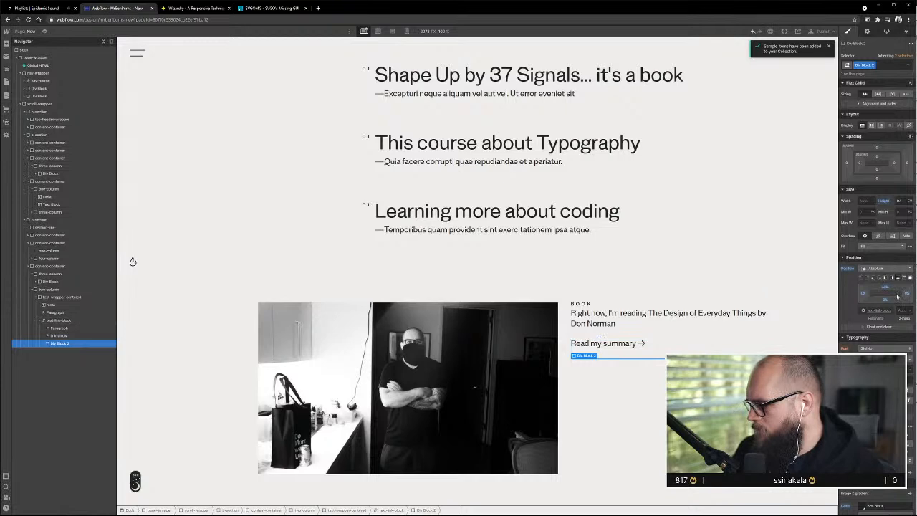
left_click_drag(885, 287, 889, 285)
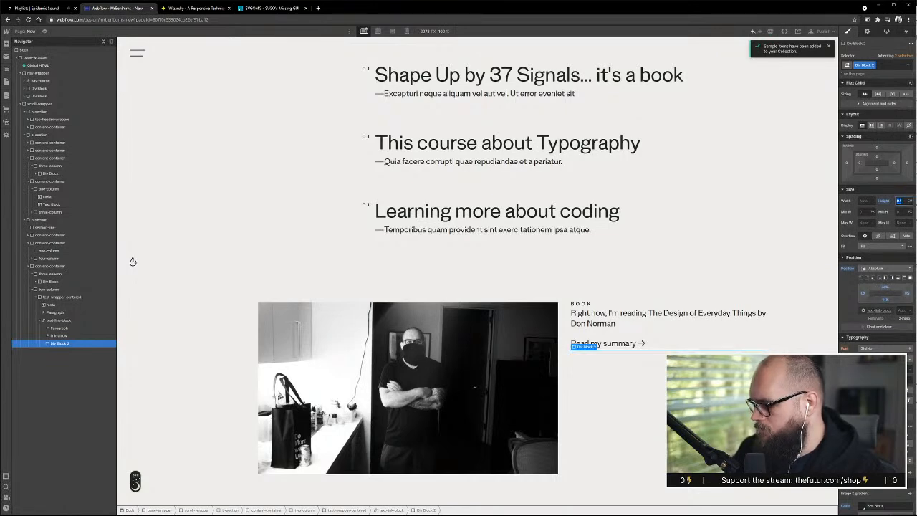
type("0.2")
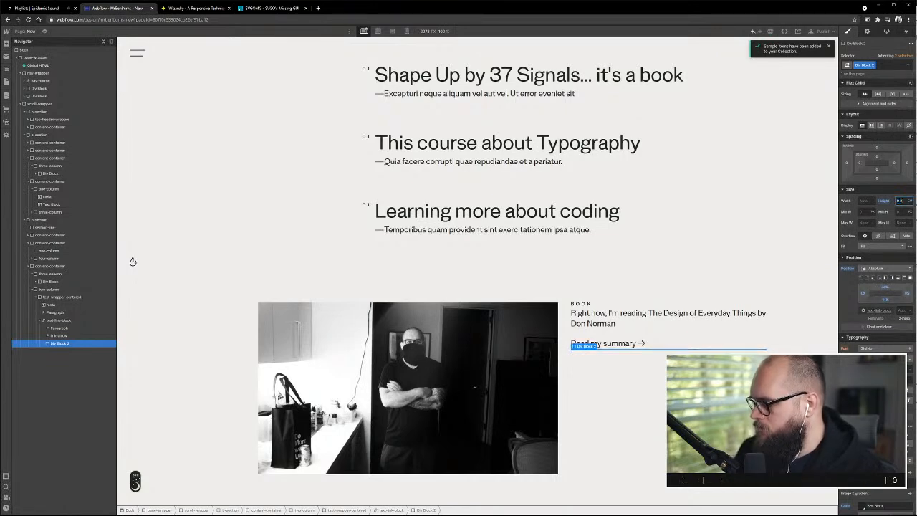
Set the position of text-wrapper-centered to relative and its max width to 80%
left_click(77, 320)
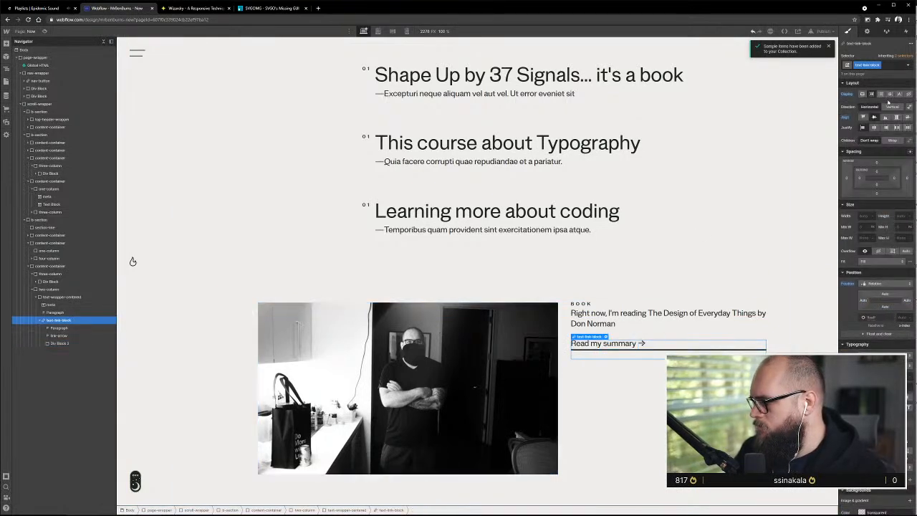
left_click(692, 333)
left_click(887, 237)
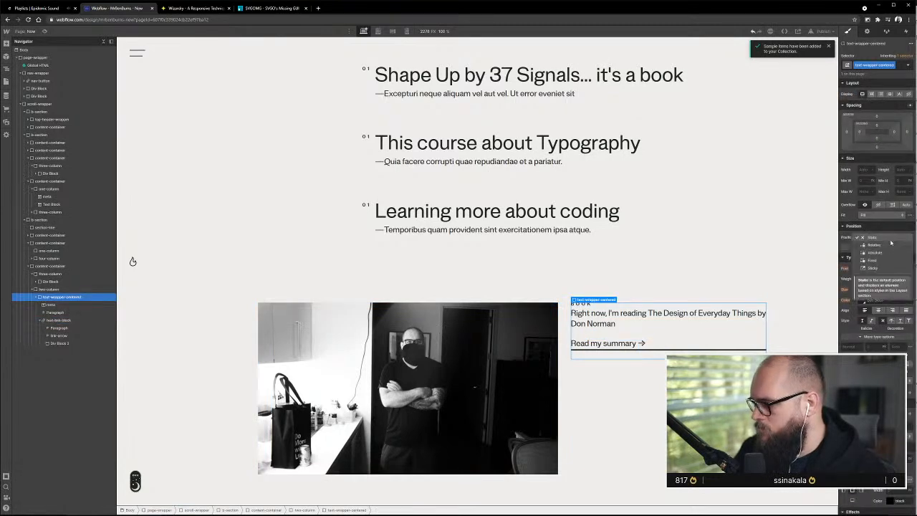
left_click(890, 245)
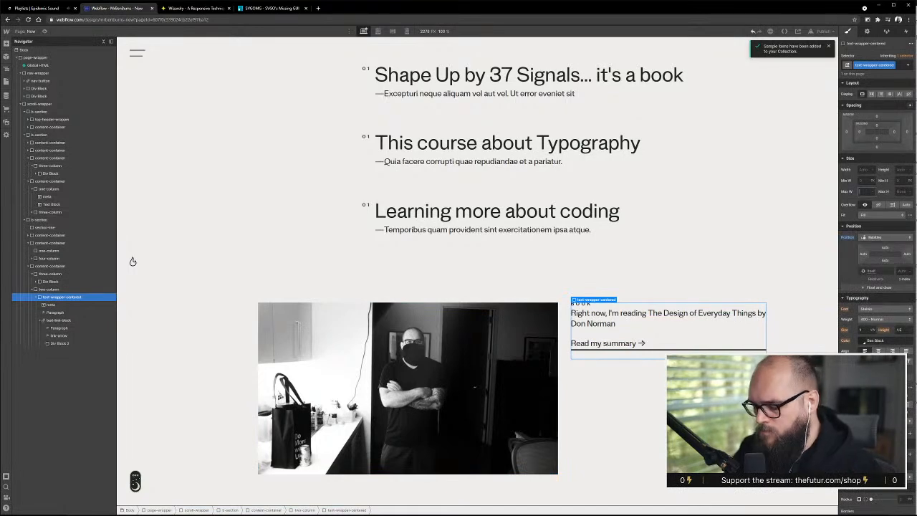
type("80")
key("Return")
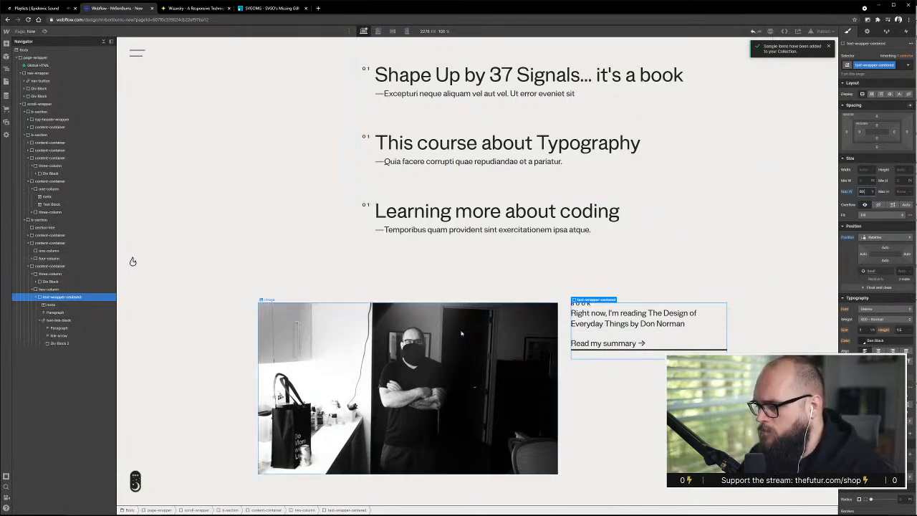
Set the left and right position offsets of text-wrapper-centered to 0
left_click(865, 257)
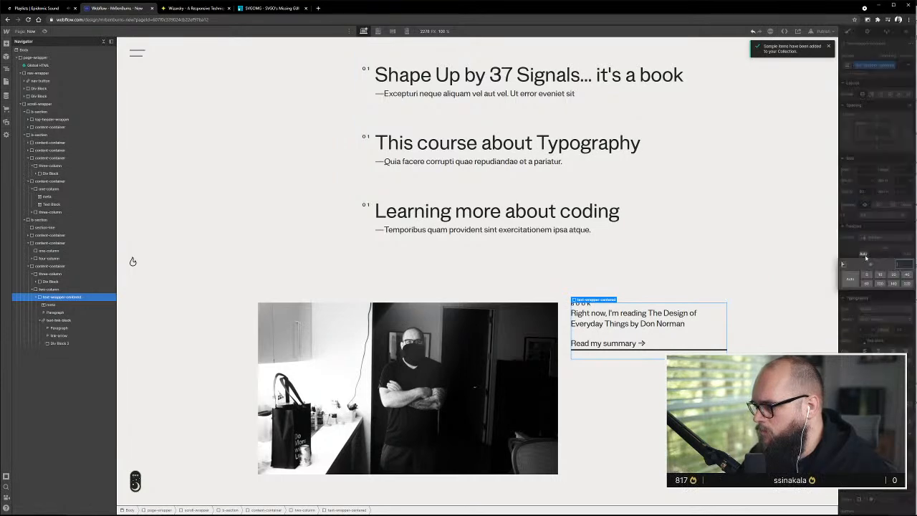
left_click(866, 275)
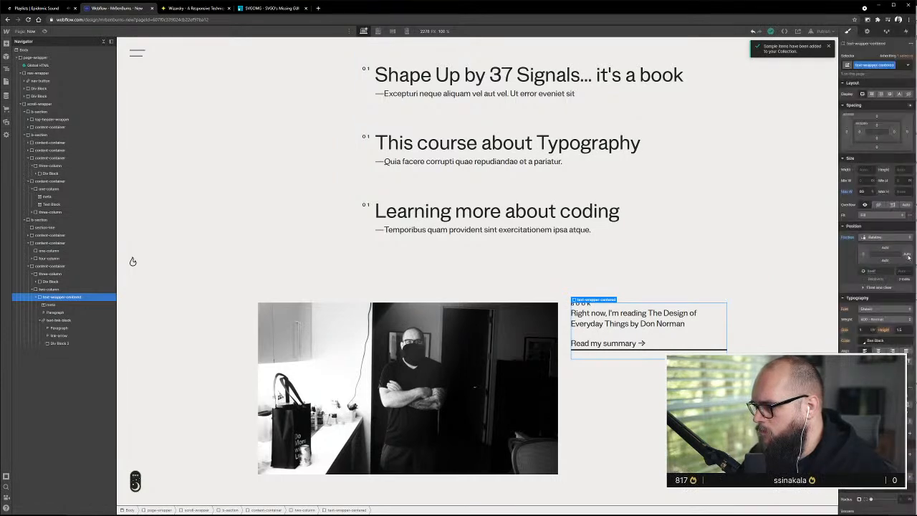
left_click(909, 256)
left_click(867, 276)
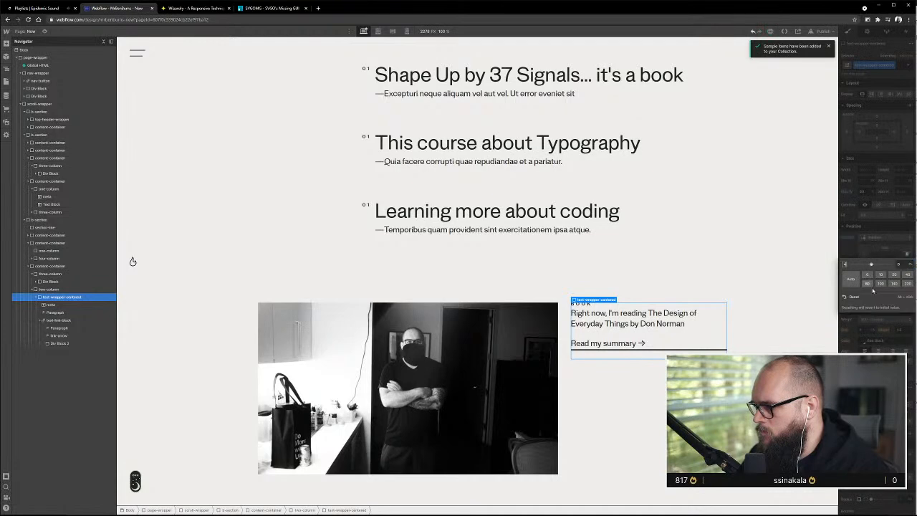
left_click(845, 254)
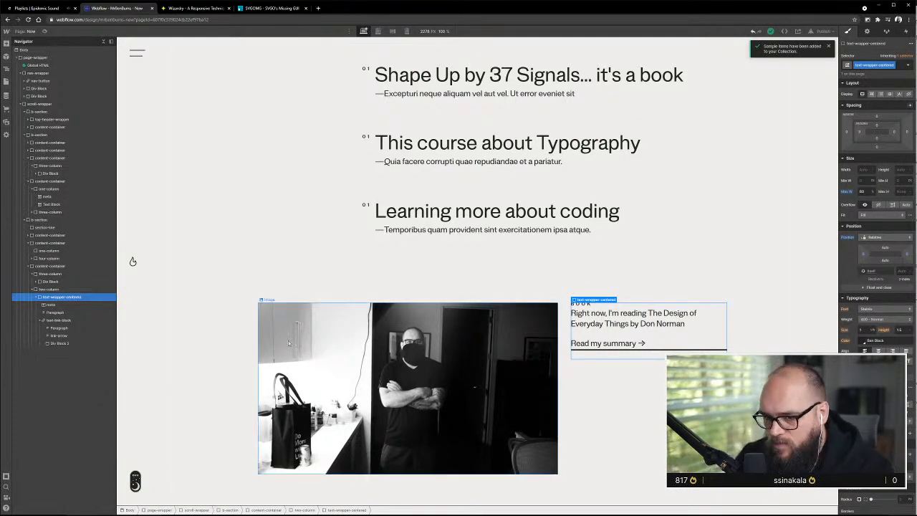
Center text-wrapper-centered horizontally by setting its left and right margins to auto
left_click(701, 349)
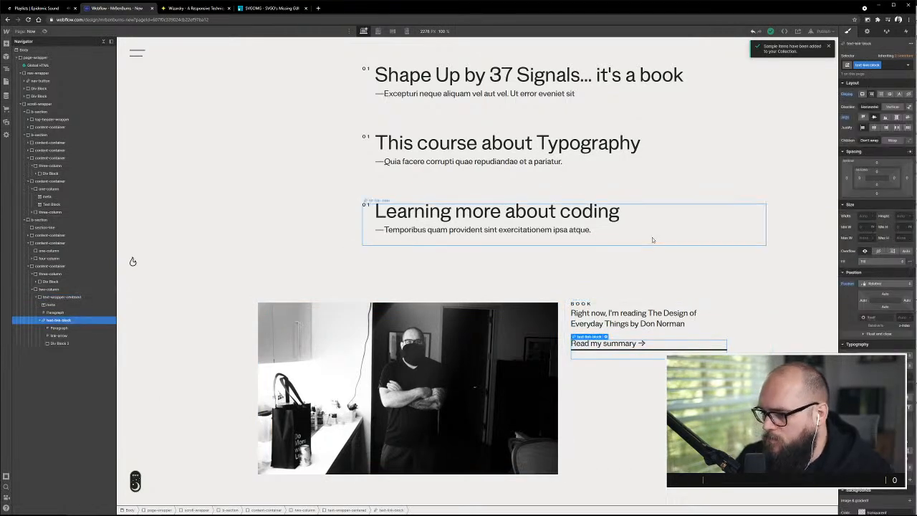
left_click(710, 338)
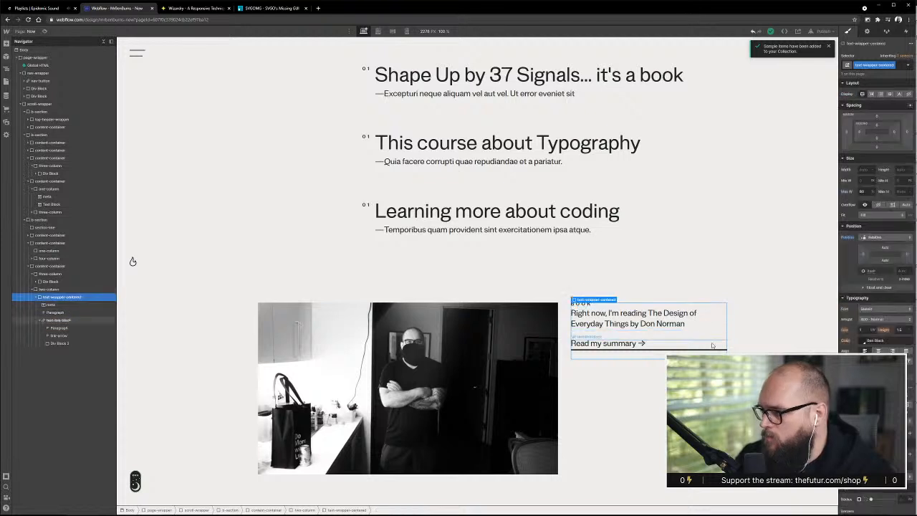
left_click(847, 133)
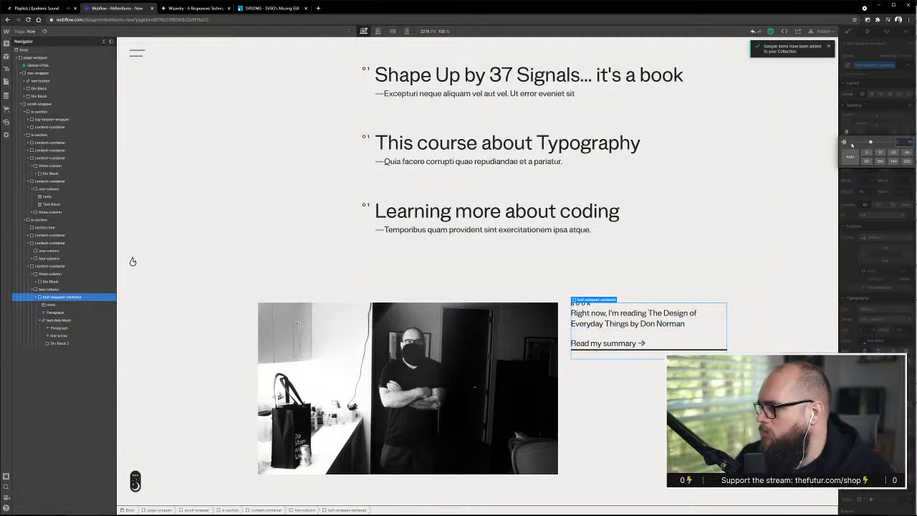
left_click(850, 156)
left_click(911, 132)
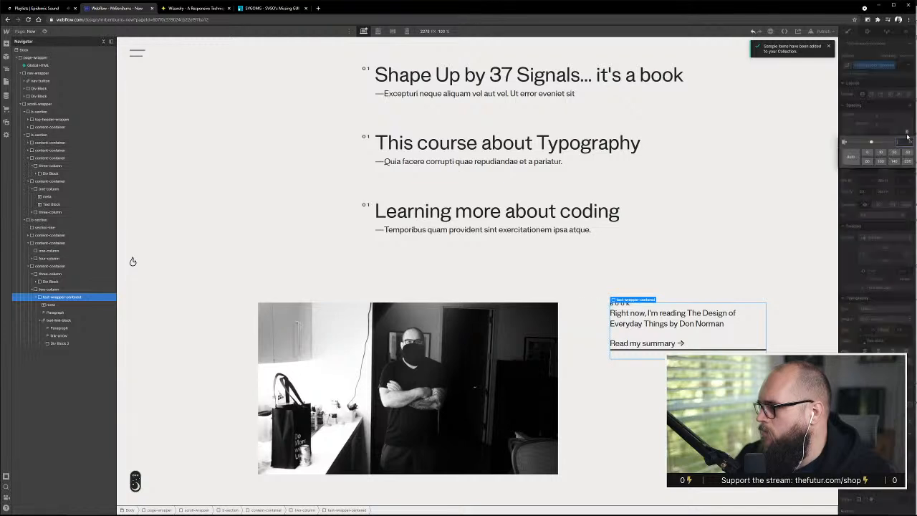
left_click(850, 156)
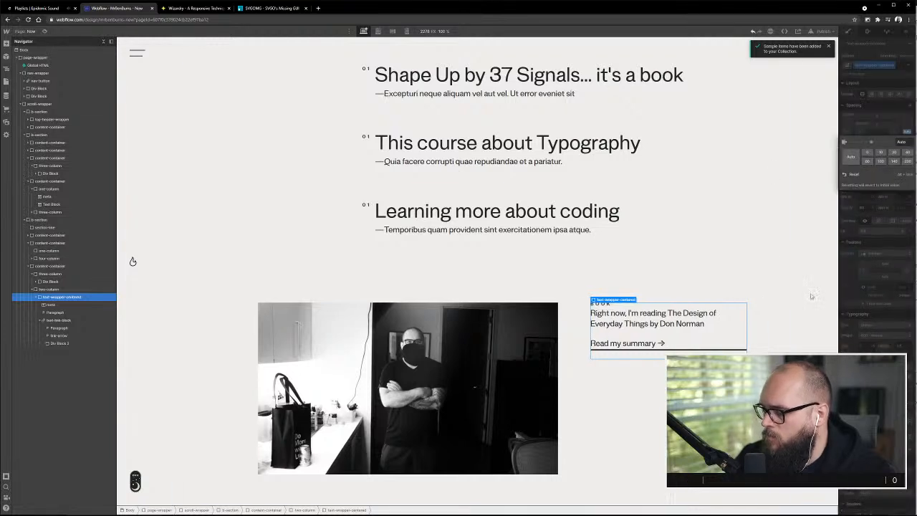
left_click(881, 109)
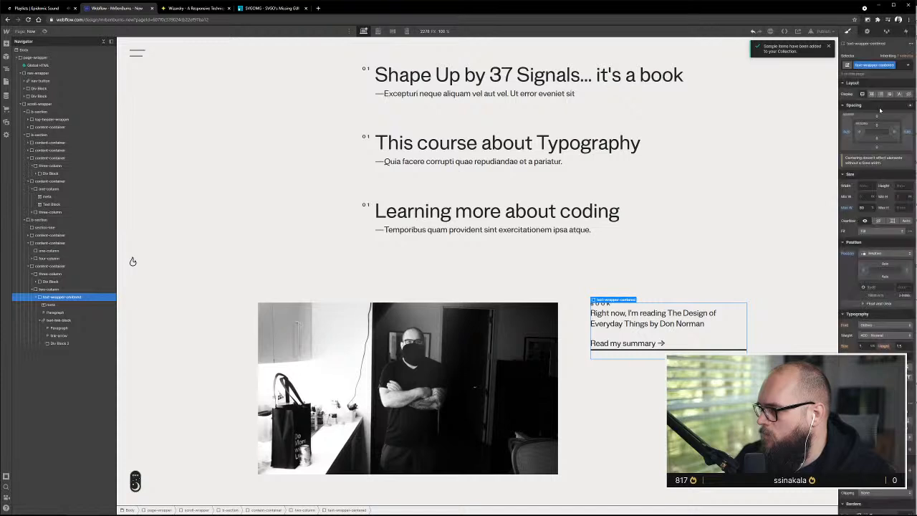
Try auto bottom and top margins on text-wrapper-centered, and revert each one
left_click(877, 149)
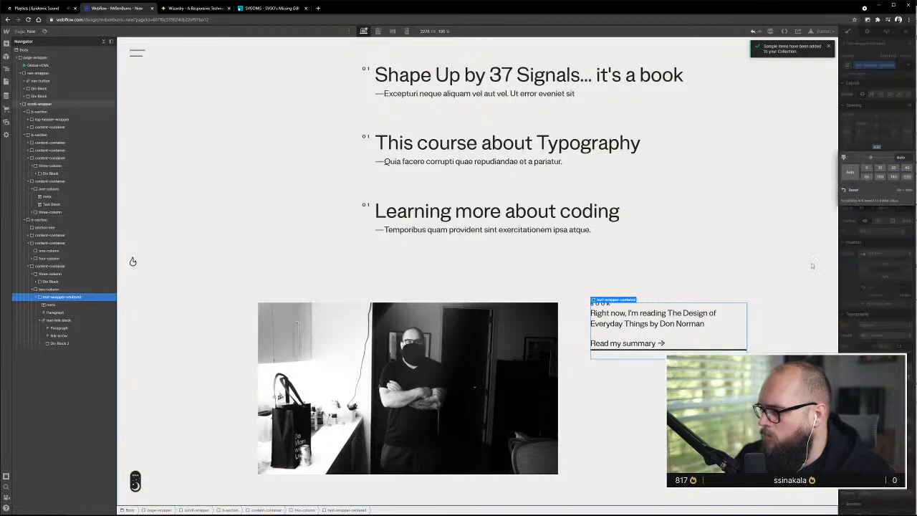
left_click(887, 147)
left_click(879, 149, "alt")
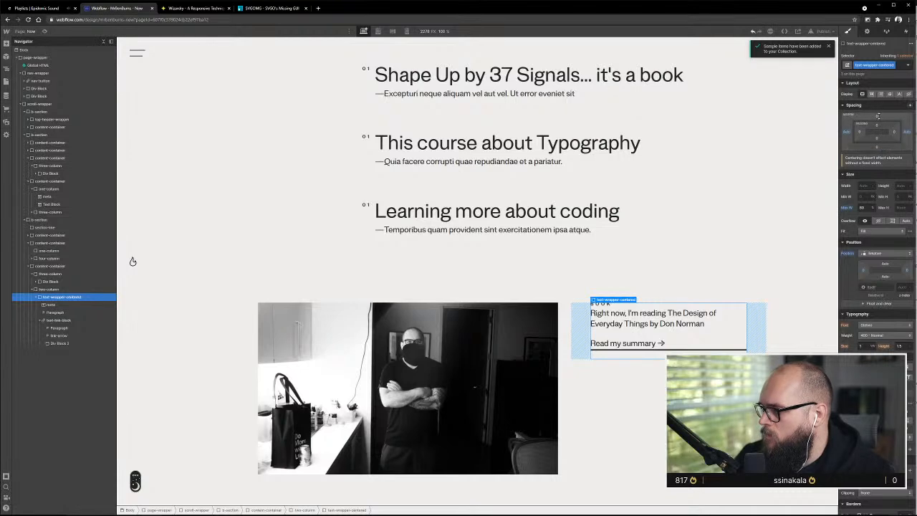
left_click(877, 118)
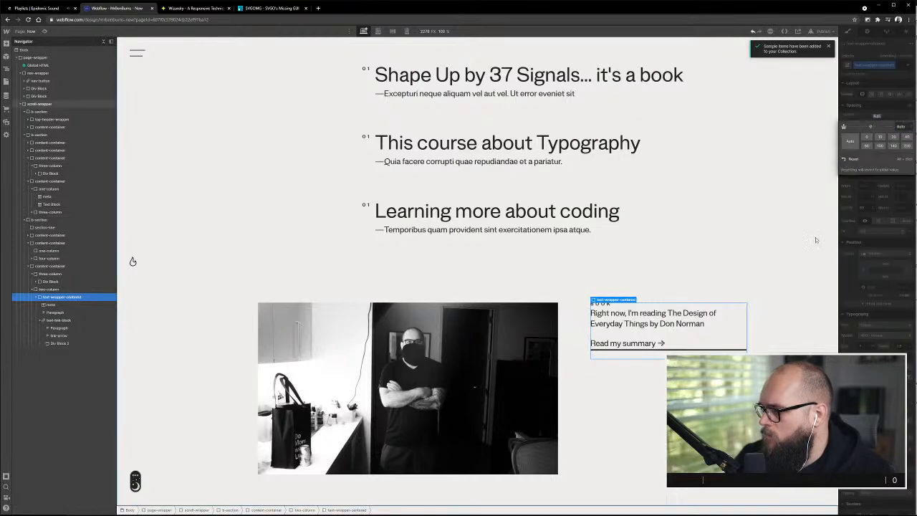
left_click(879, 115, "alt")
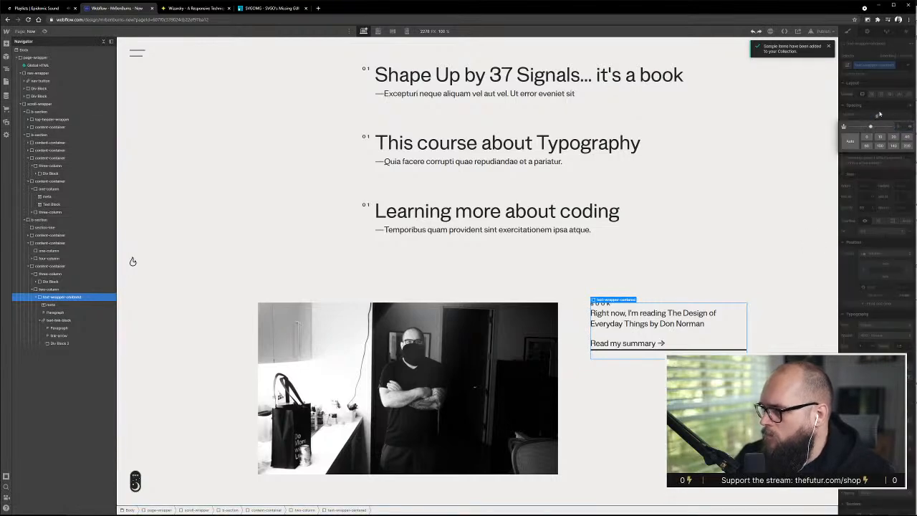
left_click(880, 114)
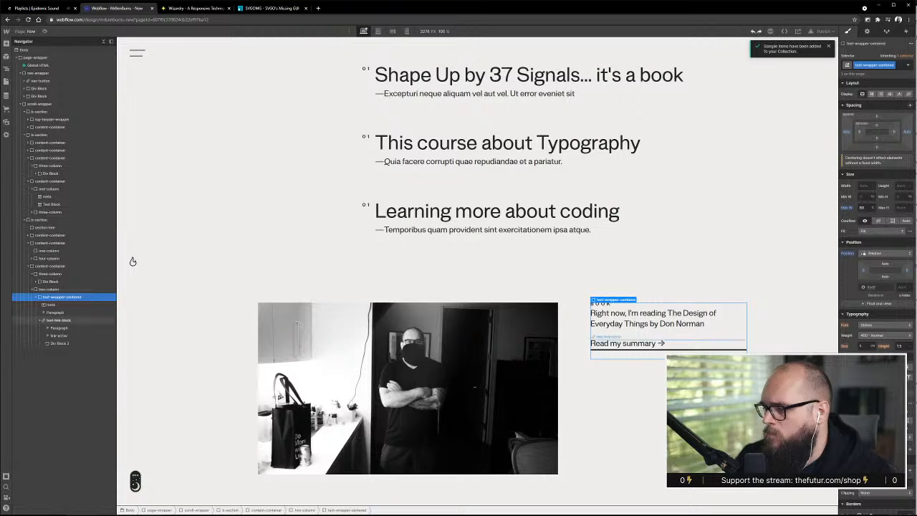
Set the width of text-wrapper-centered to 80% and clear its max width
left_click(722, 374)
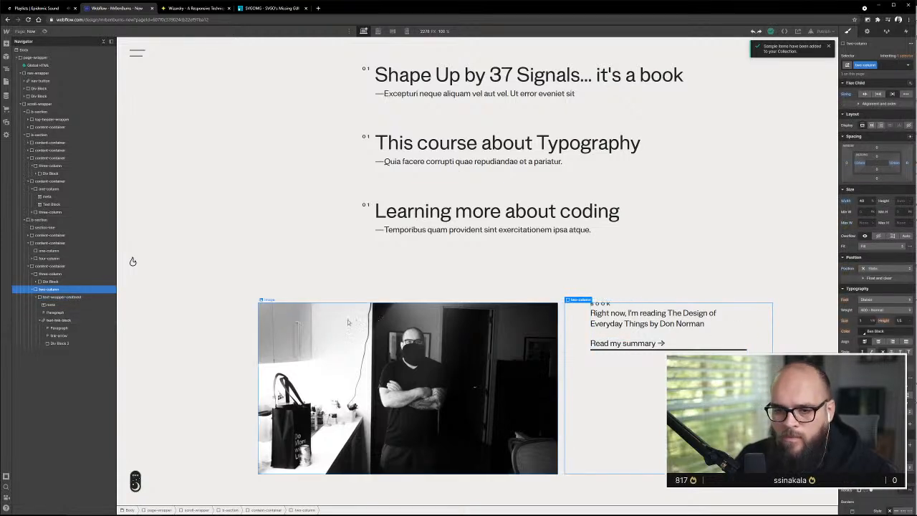
left_click(67, 298)
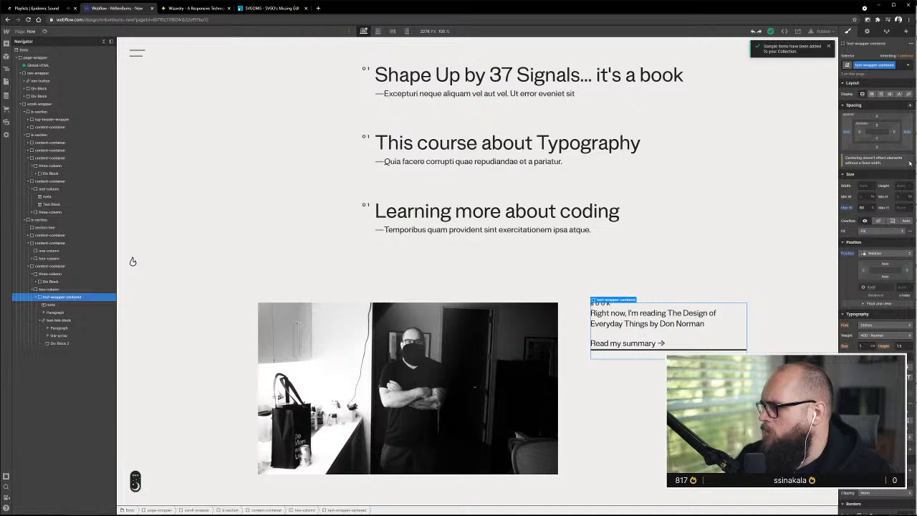
left_click(865, 186)
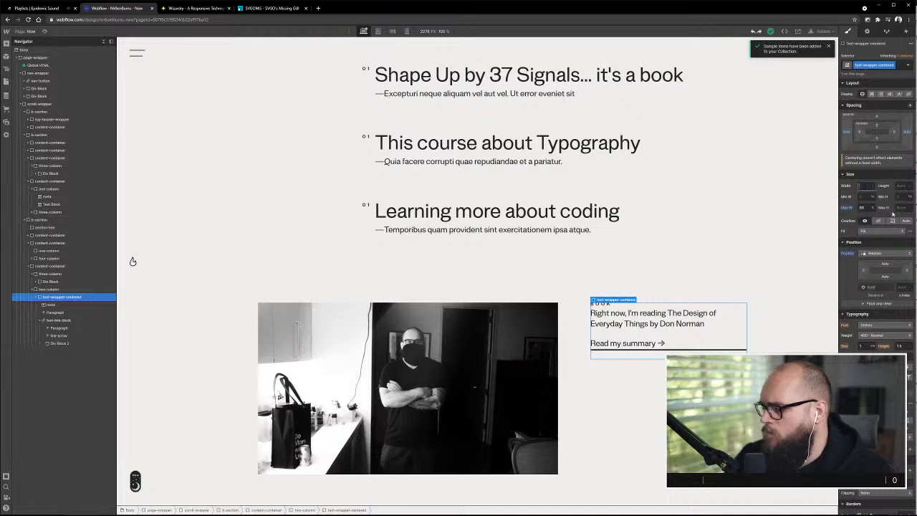
type("80")
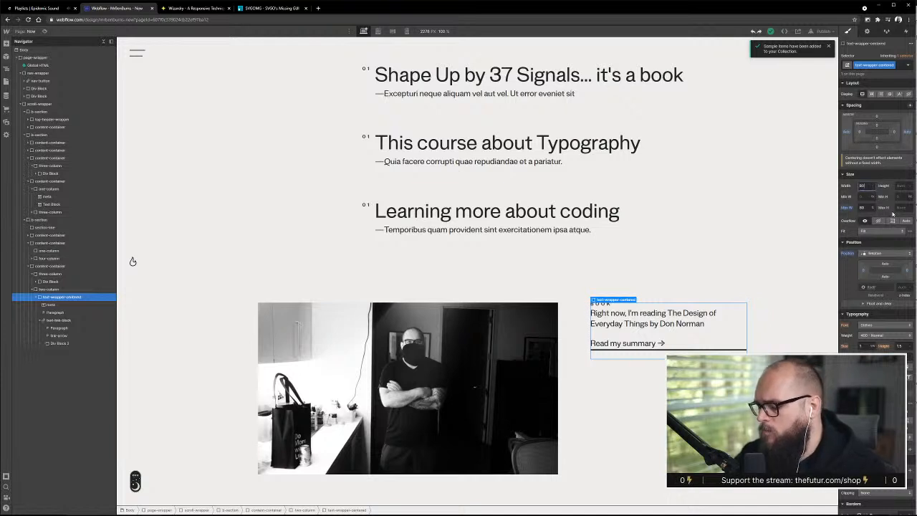
type("%")
key("Return")
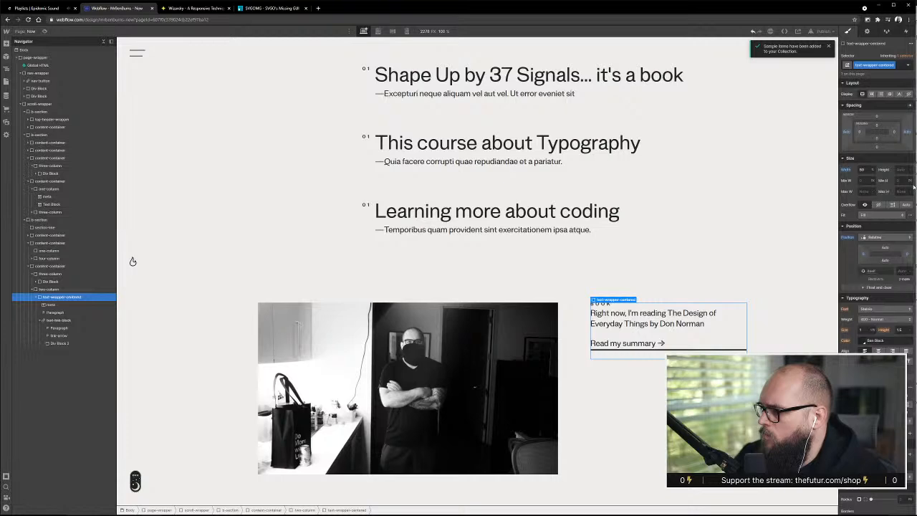
mouse_move(913, 187)
left_mouse_down()
mouse_move(901, 187)
mouse_move(916, 187)
left_mouse_up()
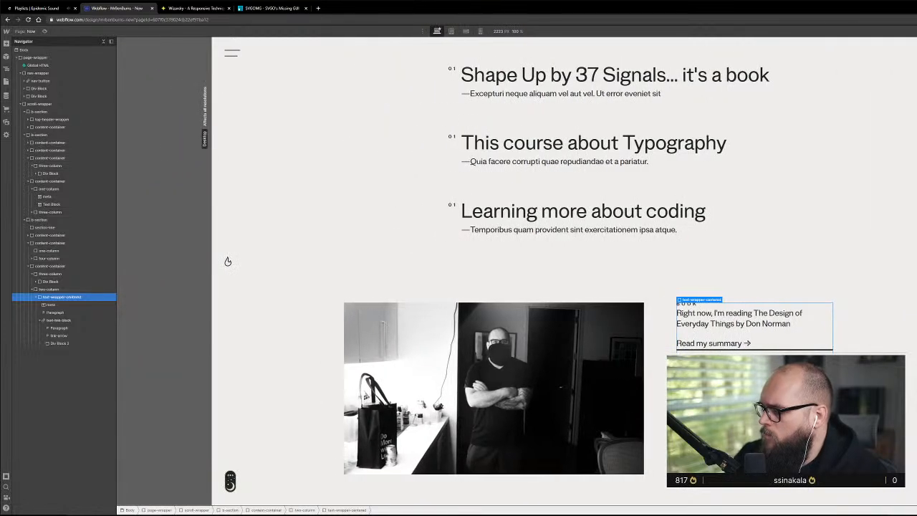
key("super+Up")
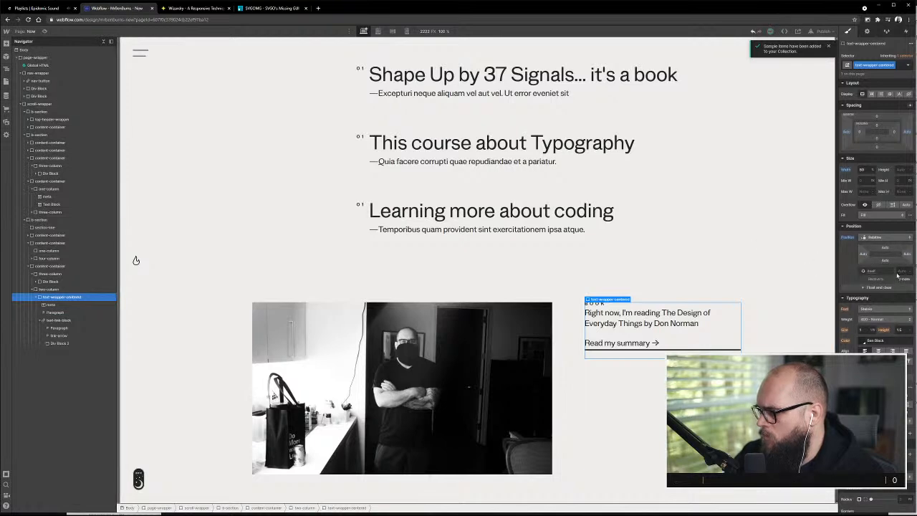
Try a bottom position offset on text-wrapper-centered
left_click(885, 263)
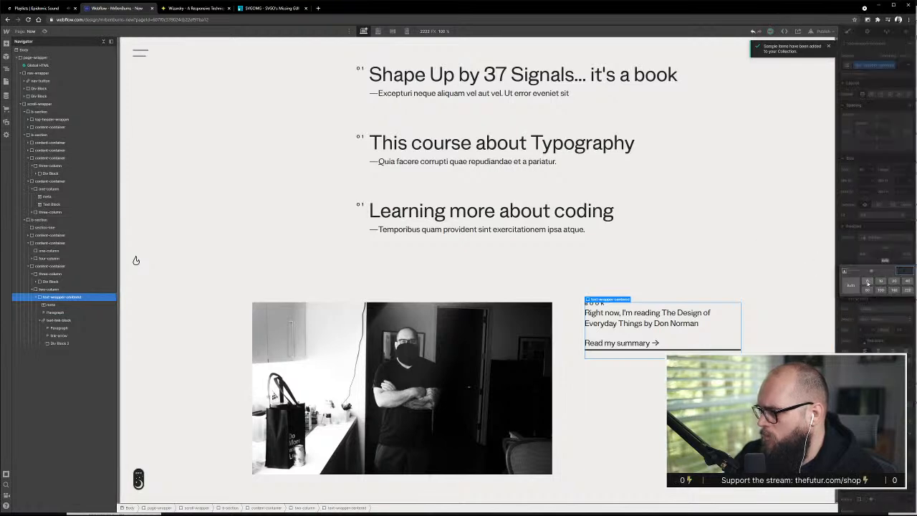
left_click(879, 281)
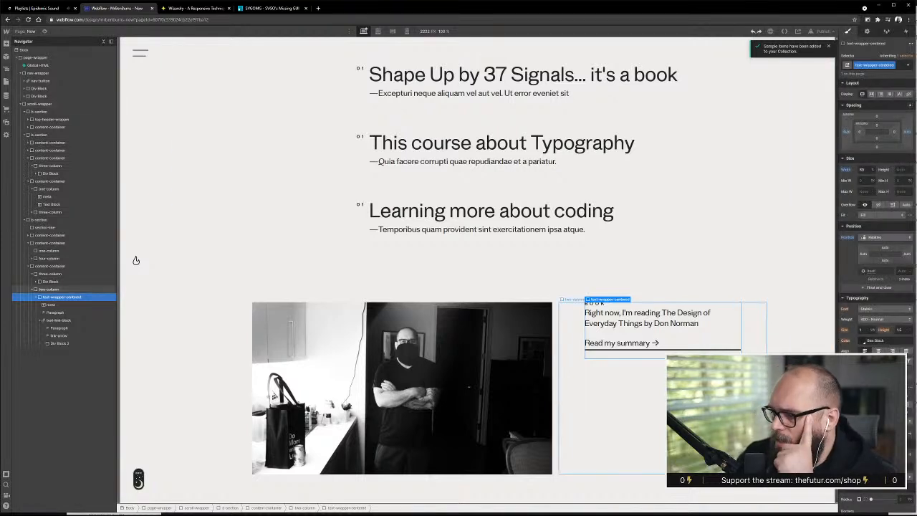
Add a bottom-align combo class to the two-column block and make it a flex layout with its content aligned to the end
left_click(588, 446)
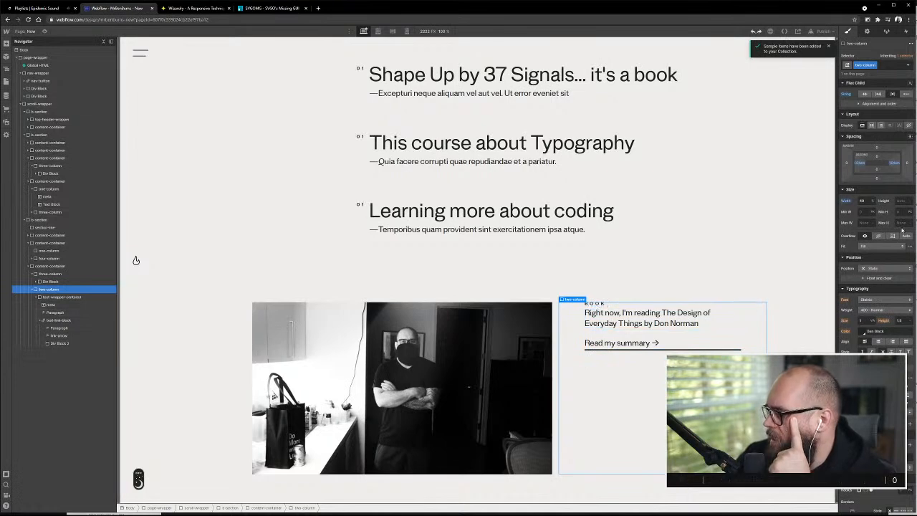
left_click(889, 66)
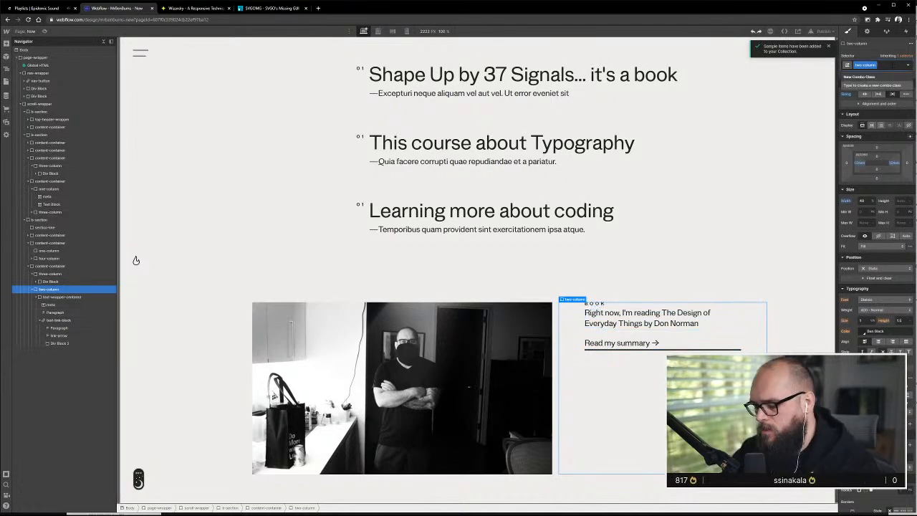
type("bottom-c")
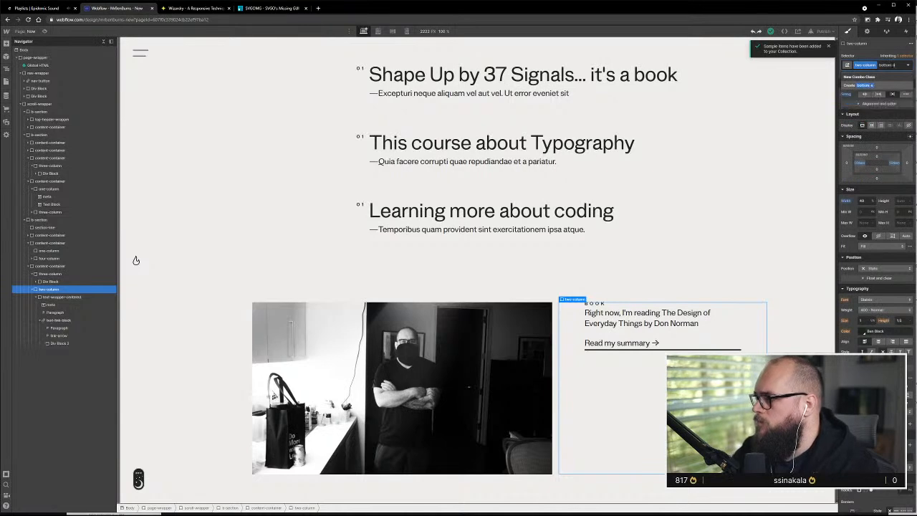
type("lign")
key("Return")
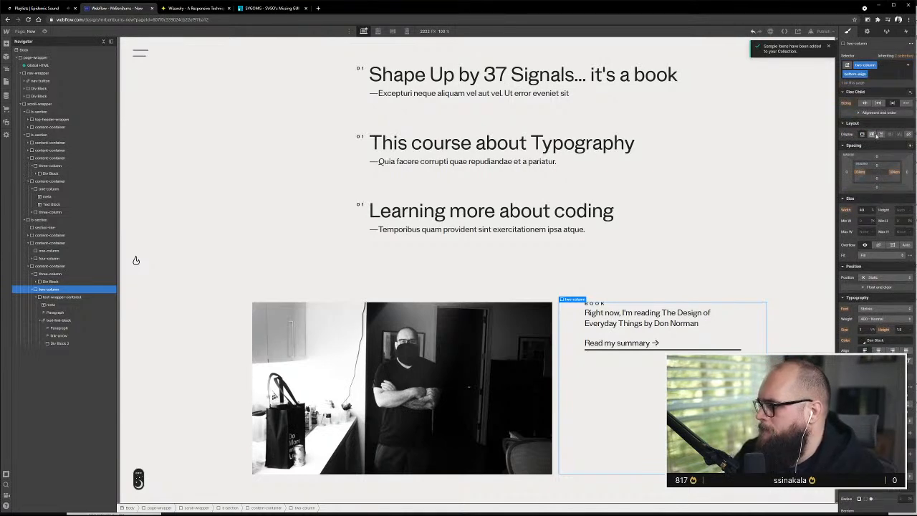
left_click(874, 135)
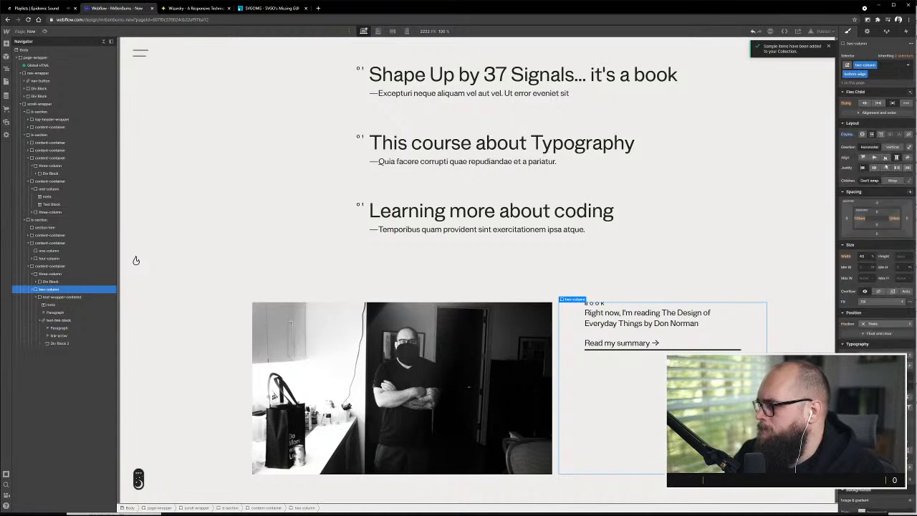
left_click(886, 157)
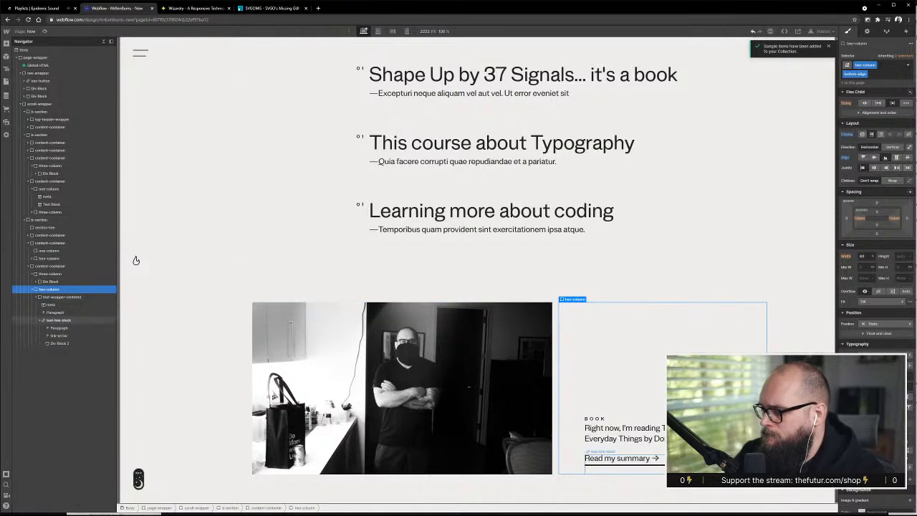
left_click(622, 462)
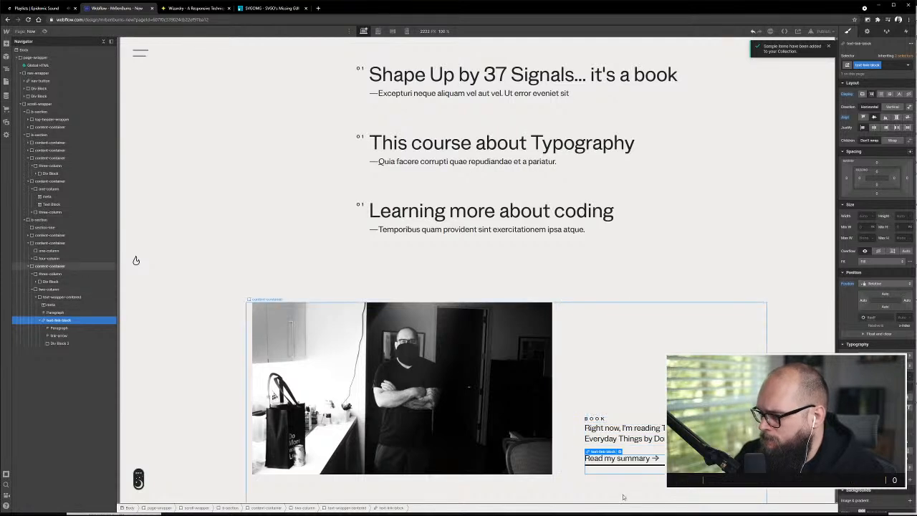
left_click(654, 467)
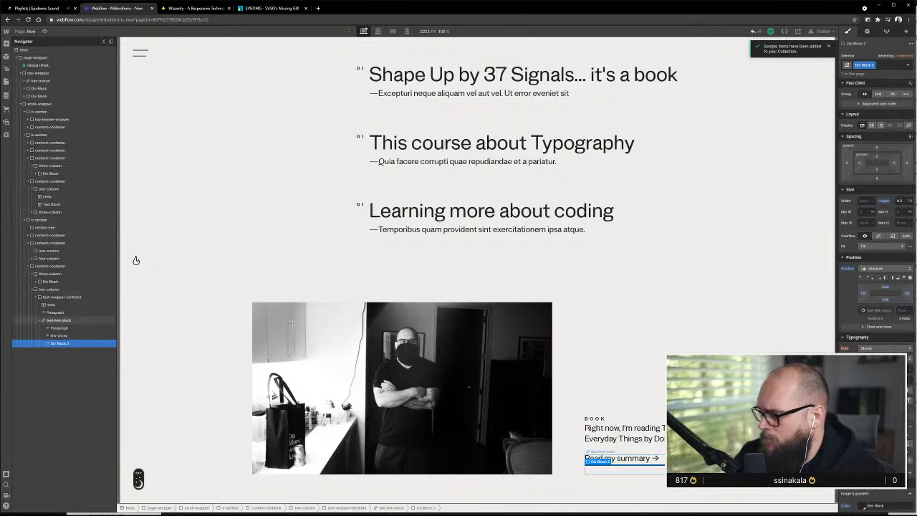
left_click(70, 320)
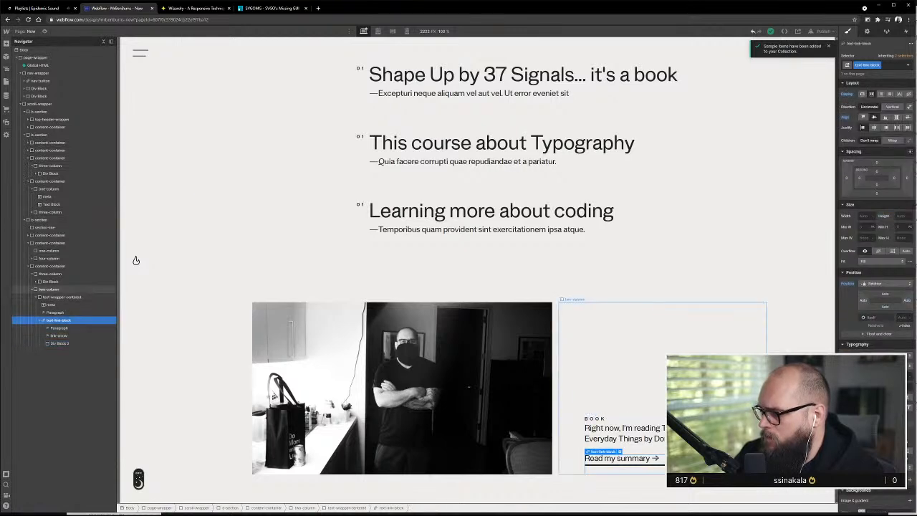
left_click(66, 290)
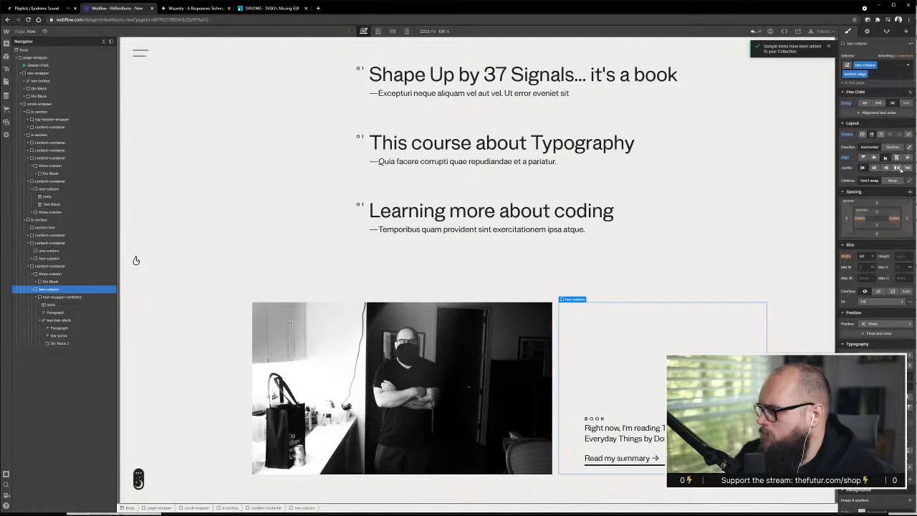
left_click(58, 320)
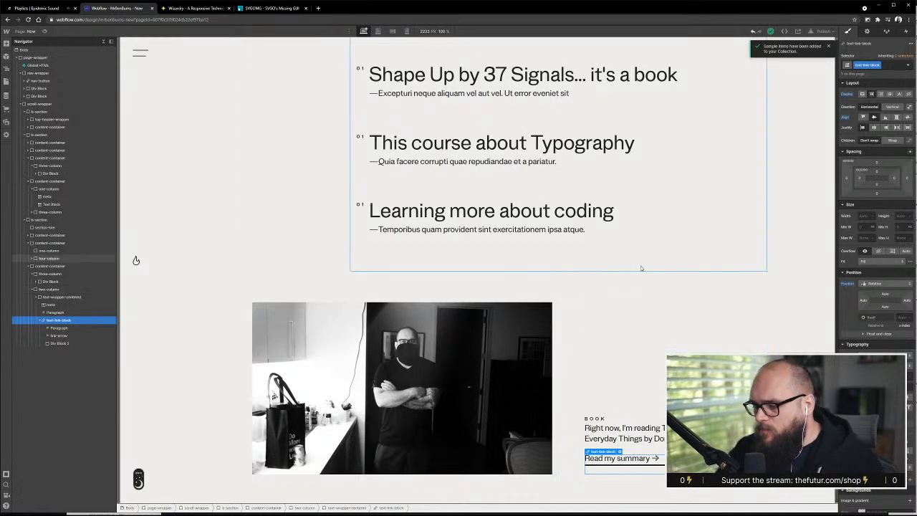
Set the bottom margin of the BOOK label's meta class to 1
left_click(602, 420)
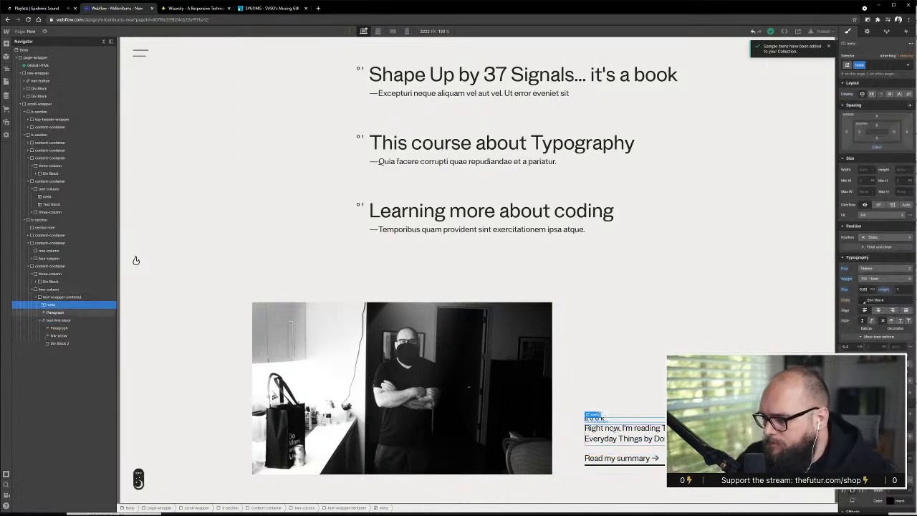
left_click(877, 148)
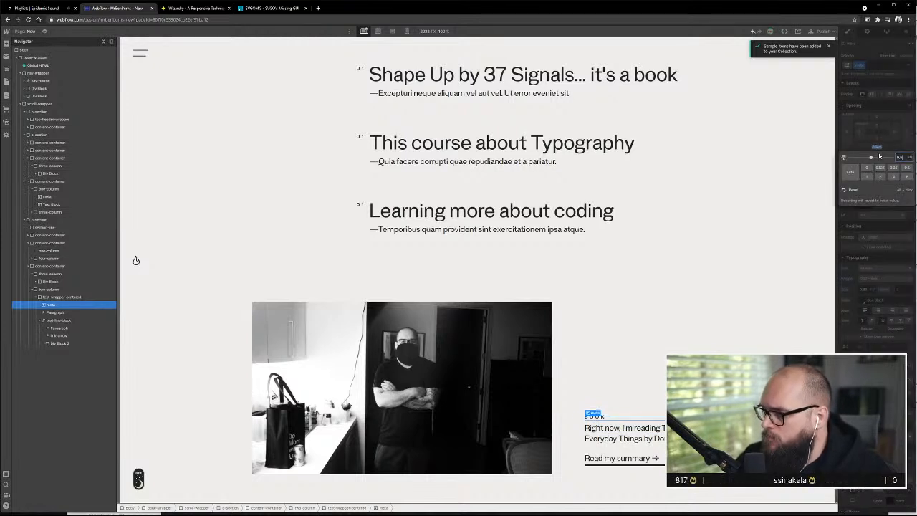
type("1")
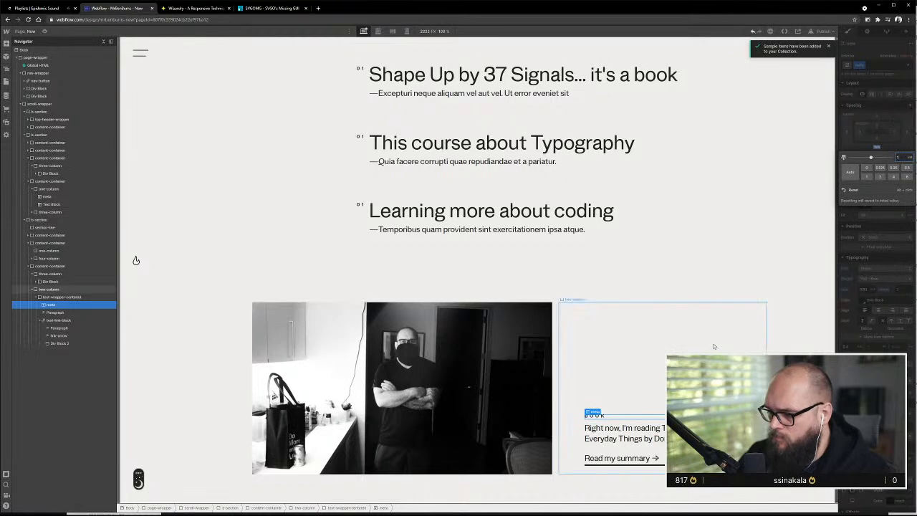
left_click(716, 481)
Change the position of Div Block 2, the underline inside text-link-block, to Static
left_click(640, 452)
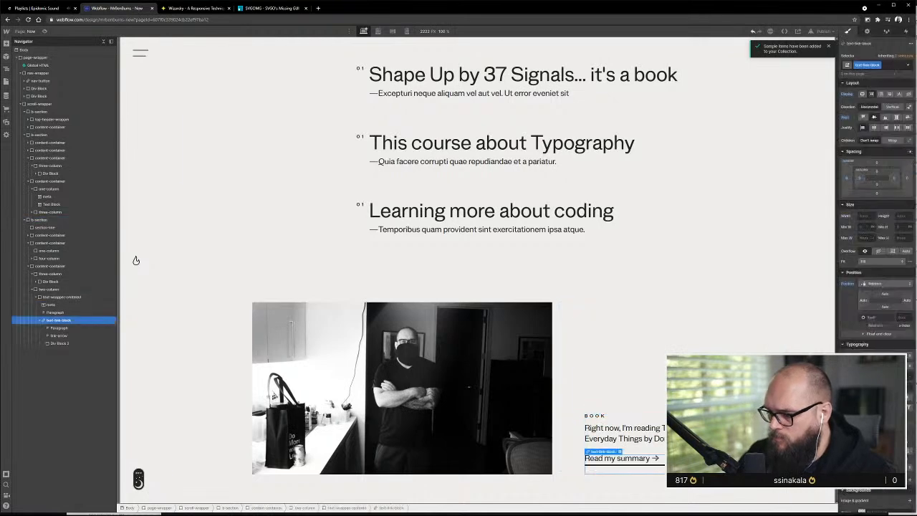
left_click(640, 451)
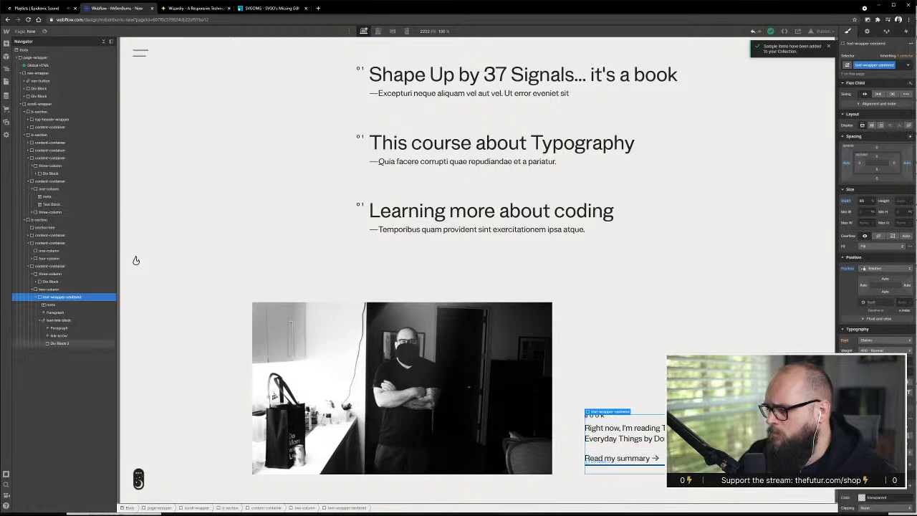
left_click(61, 320)
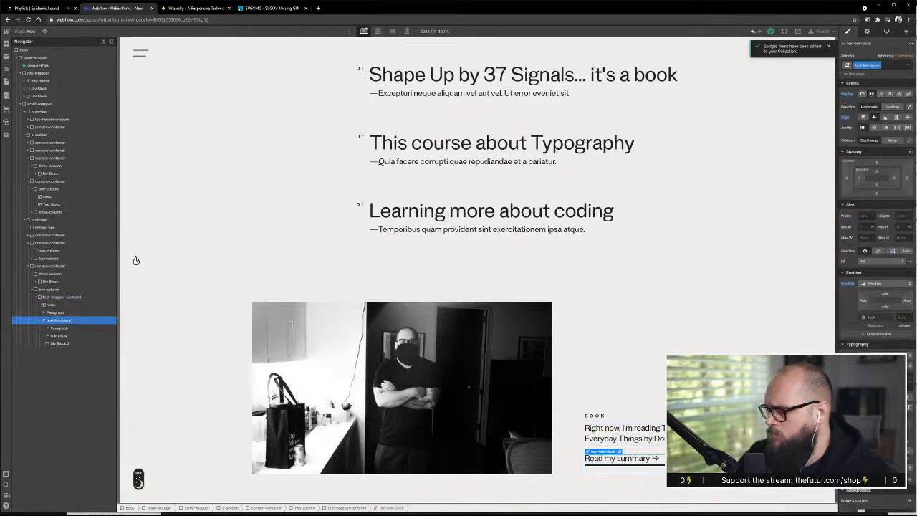
left_click(59, 343)
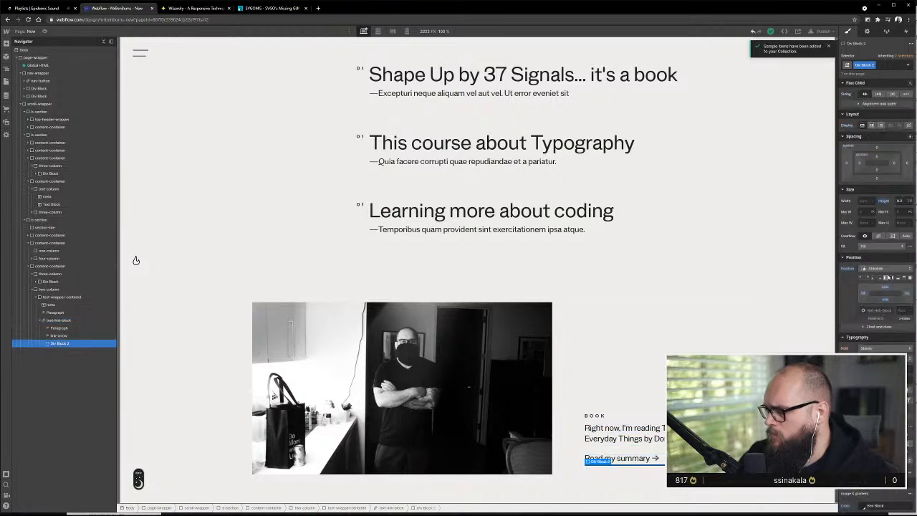
left_click(887, 268)
left_click(885, 299)
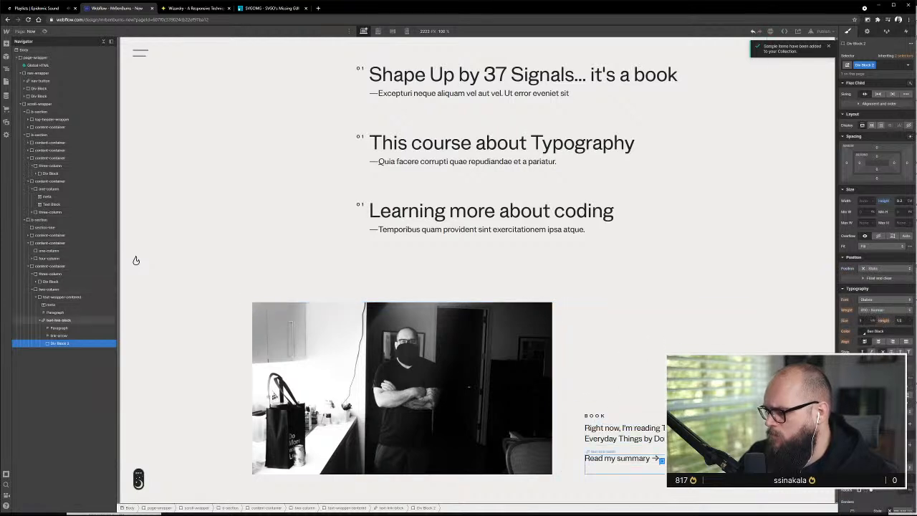
Add a div block inside text-link-block and give it the existing flex-horizontal class
left_click(616, 458)
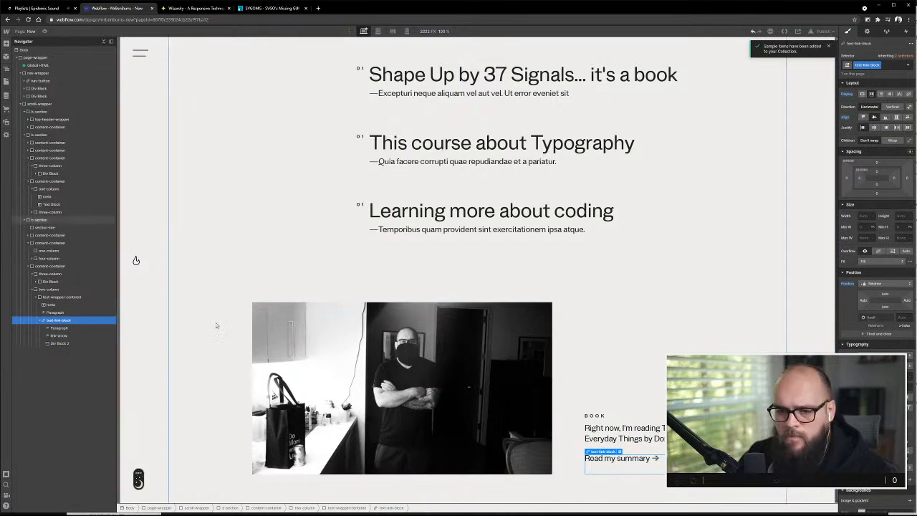
key("a")
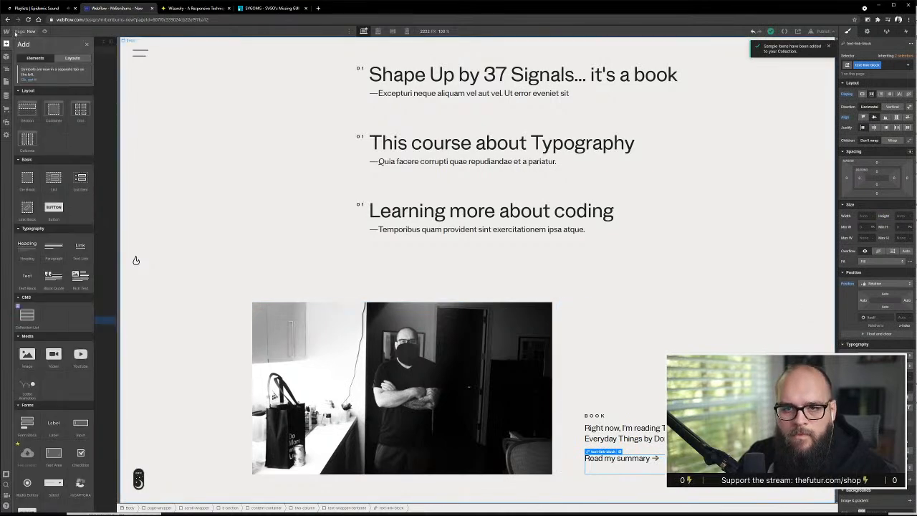
left_click_drag(52, 294, 80, 330)
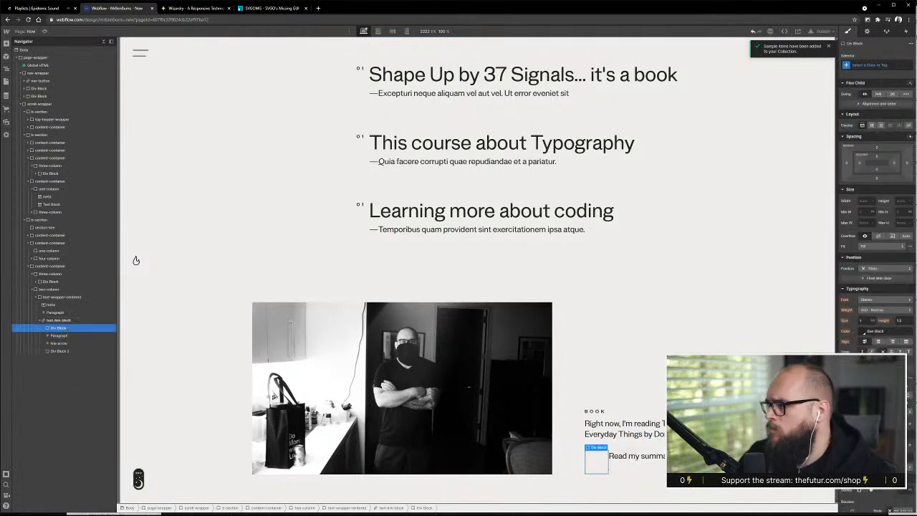
left_click(871, 65)
type("flex")
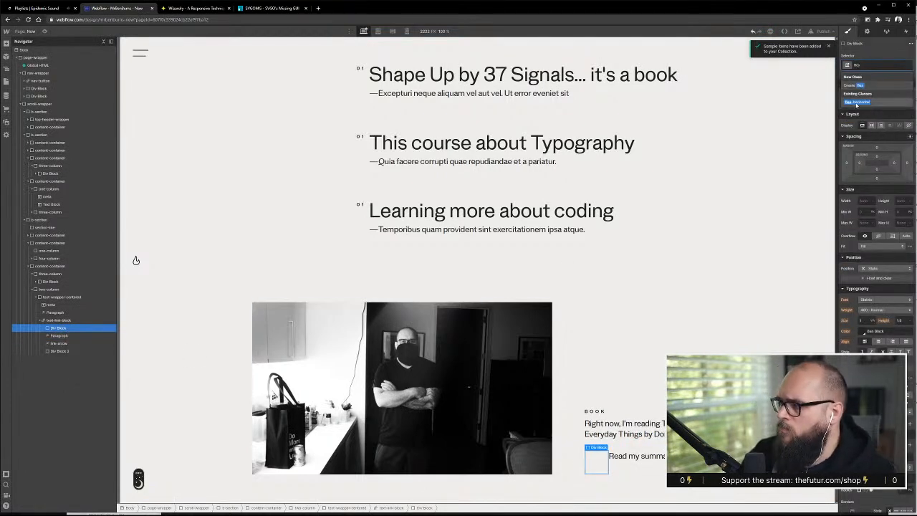
left_click(864, 102)
Move the link's paragraph and link-arrow into the flex-horizontal div, and set text-link-block's display to inline-block
left_click(64, 336)
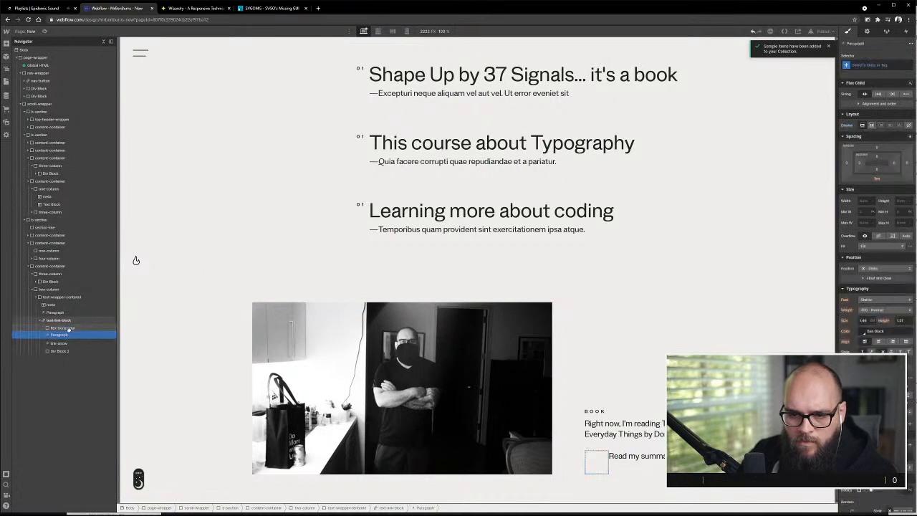
left_click_drag(68, 330, 64, 349)
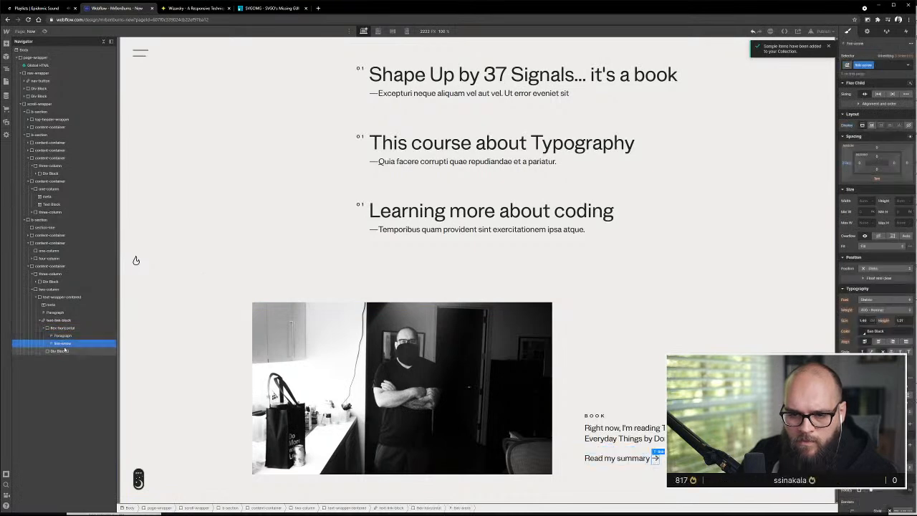
left_click(61, 321)
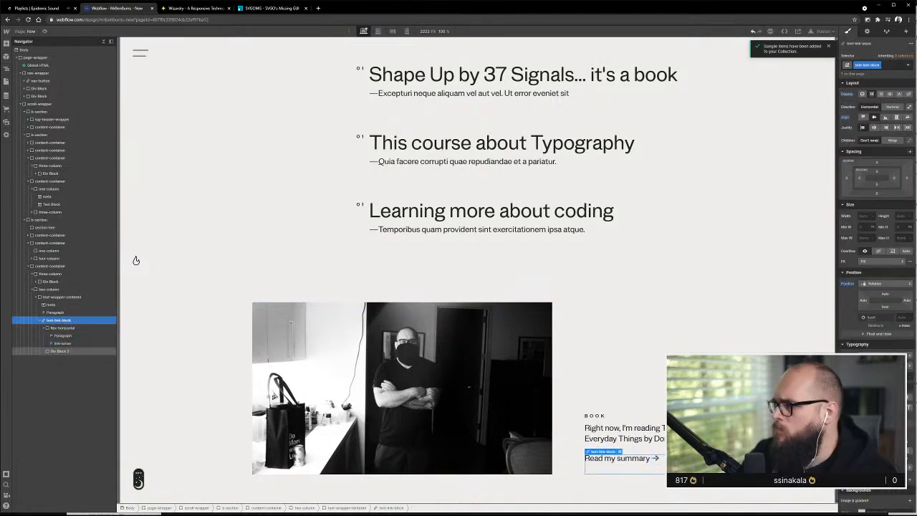
left_click(890, 94)
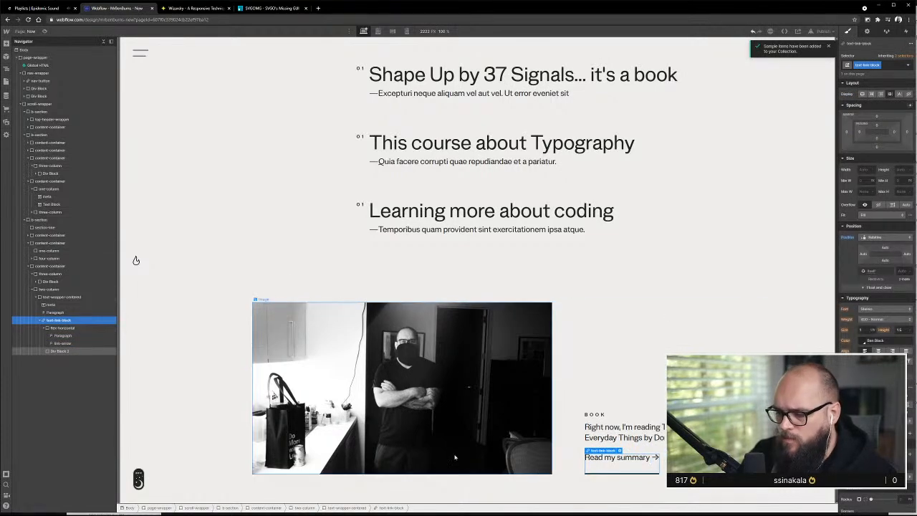
Give the Read my summary paragraph inside the flex-horizontal div a new class named text-link
left_click(81, 329)
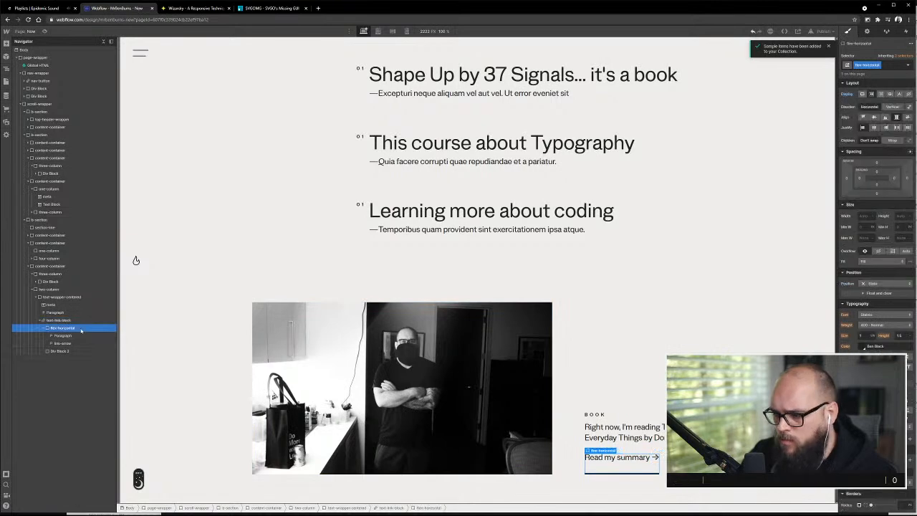
left_click(69, 336)
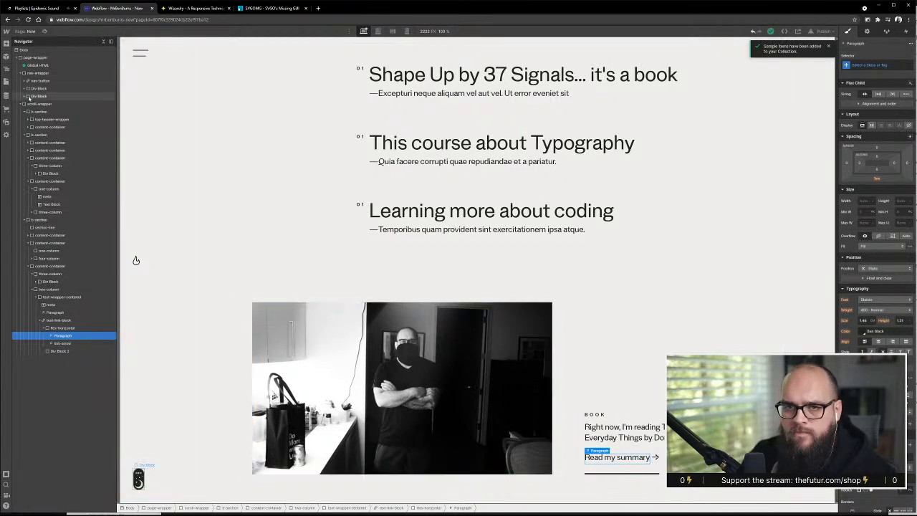
key("a")
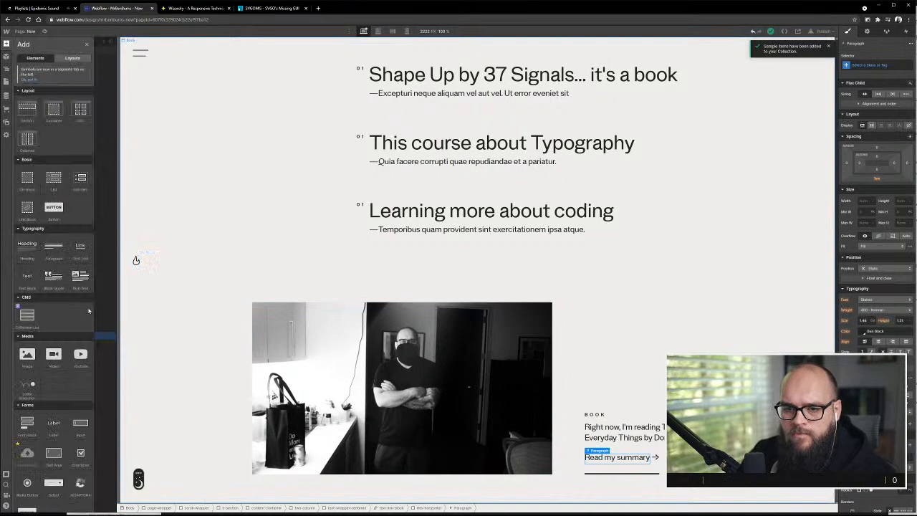
key("z")
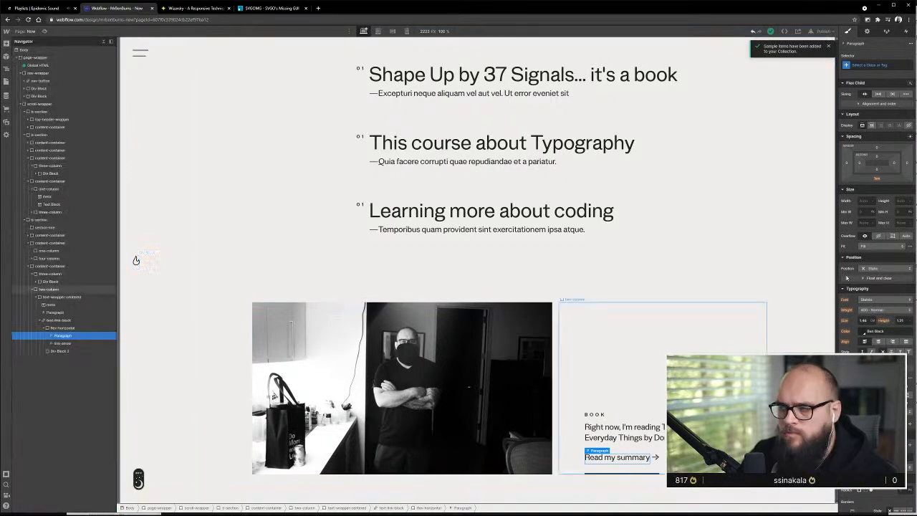
left_click(878, 62)
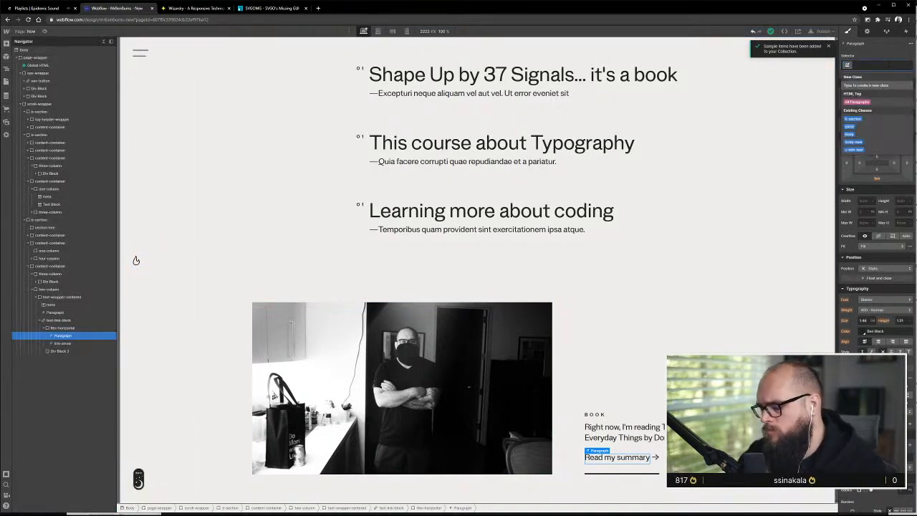
type("text-link")
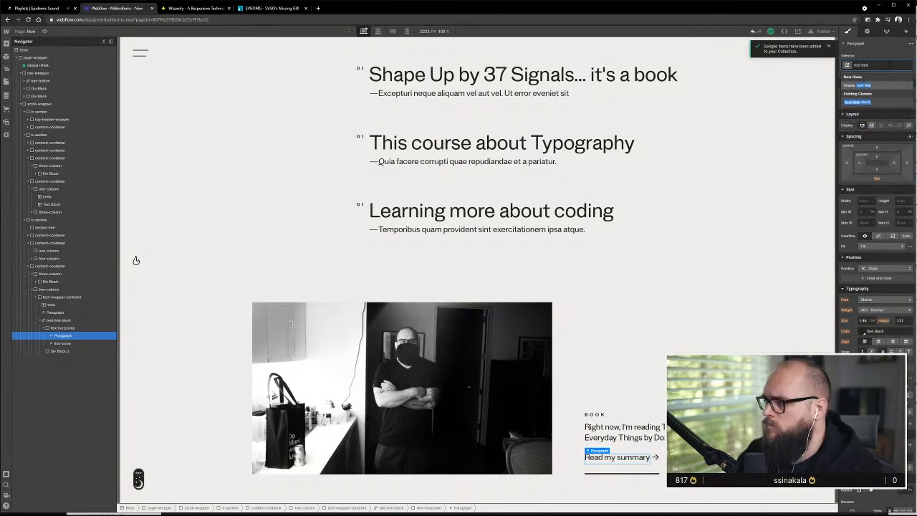
key("Return")
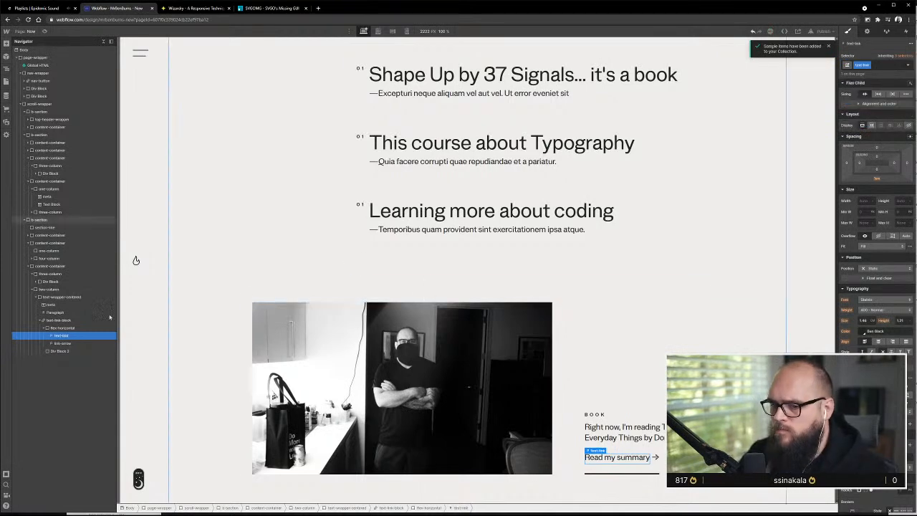
Set the bottom margin of both the link-arrow and text-link classes to 0
left_click(80, 346)
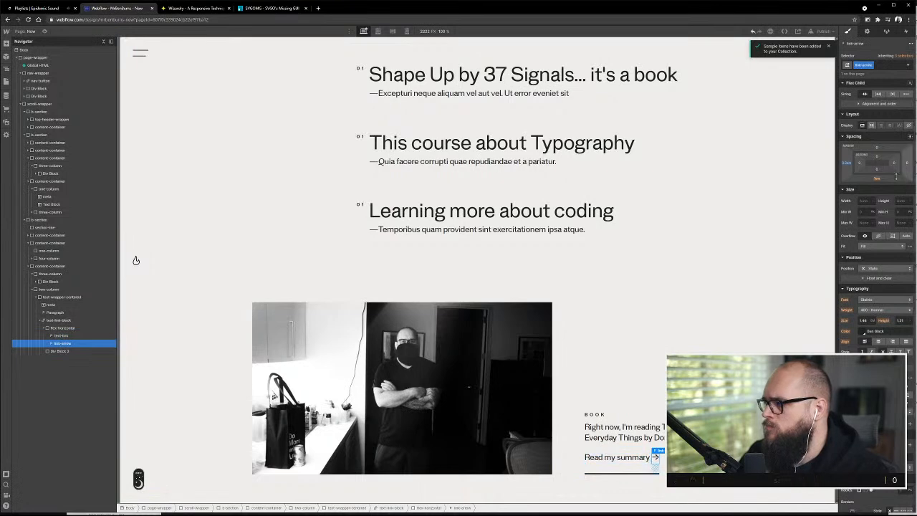
left_click(877, 179)
left_click(863, 199)
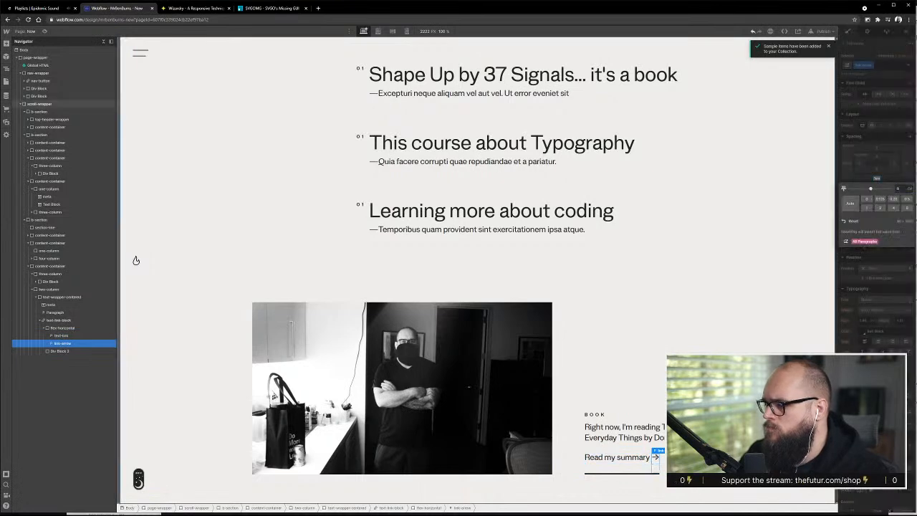
left_click(83, 336)
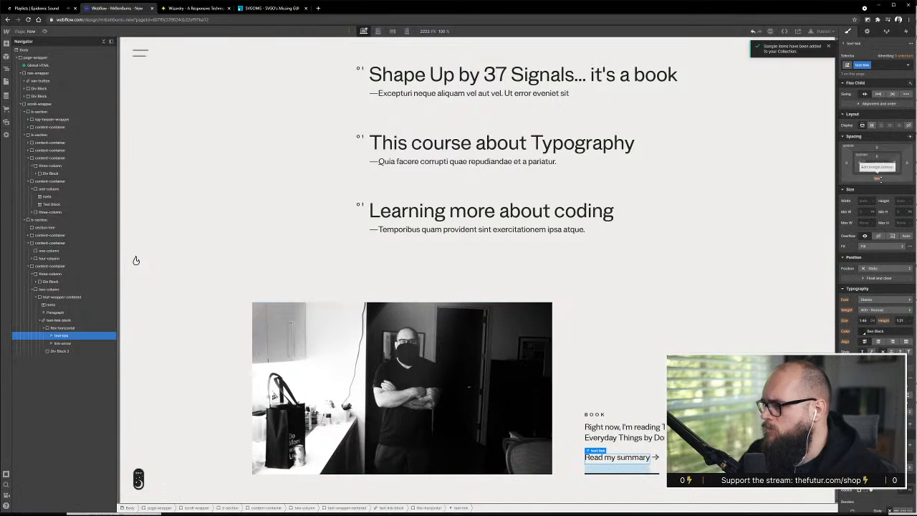
left_click(879, 178)
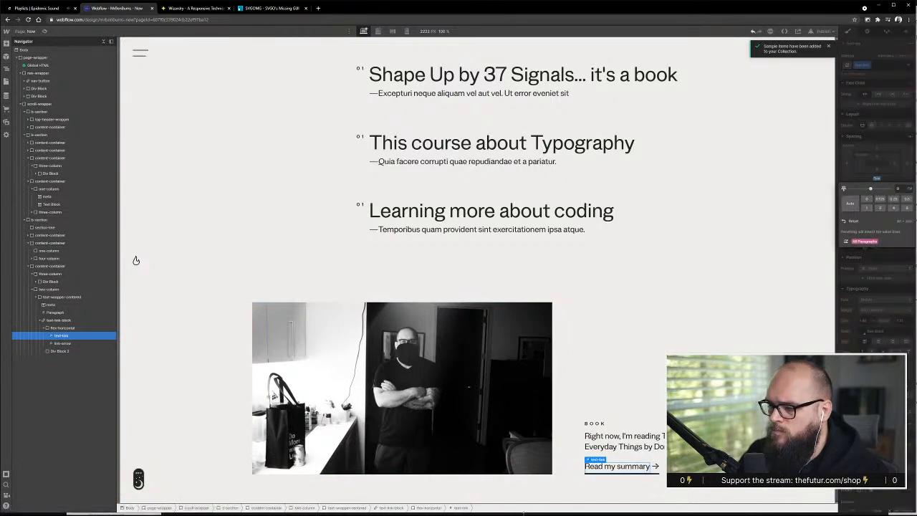
left_click(706, 374)
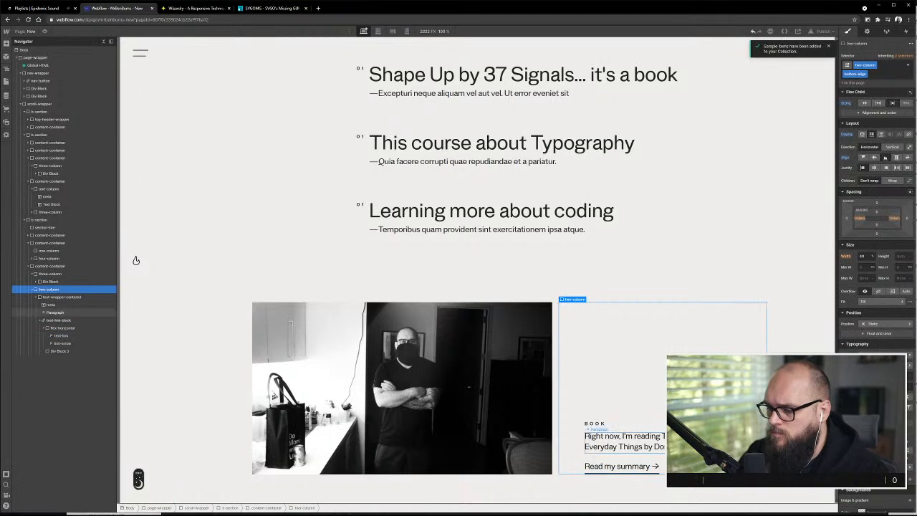
Narrow the canvas to about 1932 px and reduce the height of Div Block 2, the underline beneath Read my summary
left_click(40, 104)
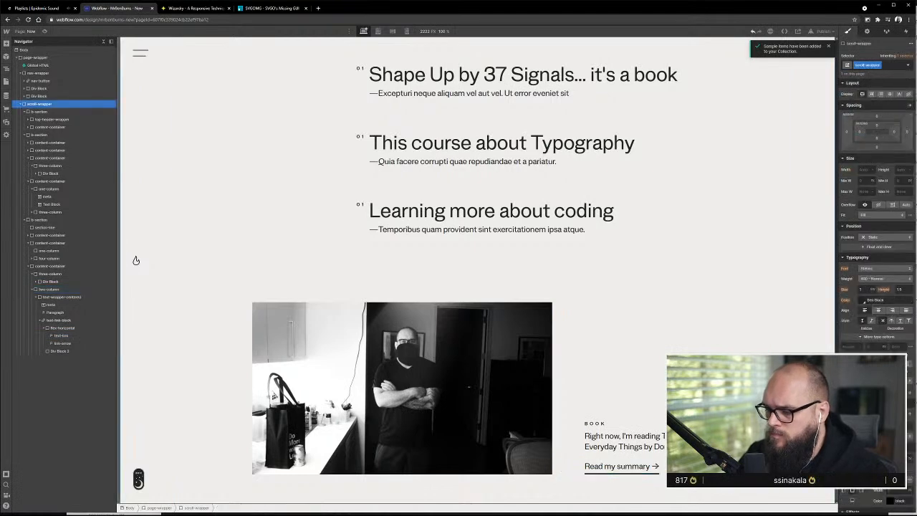
left_click(650, 472)
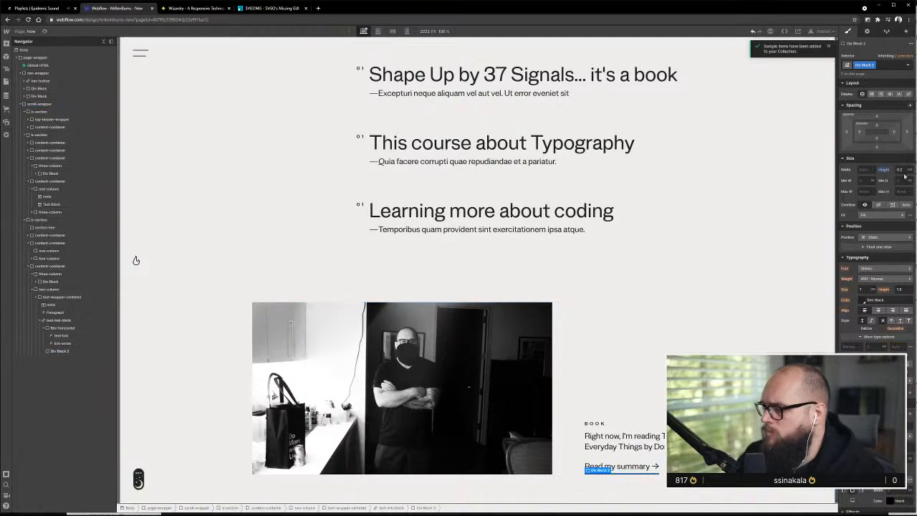
left_click_drag(121, 244, 183, 261)
scroll(182, 261, "down", 4)
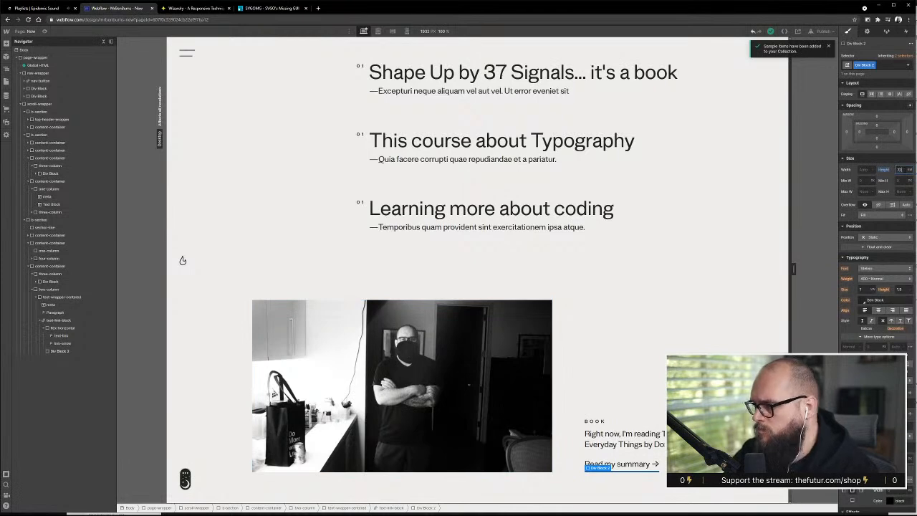
key("Return")
left_click(647, 489)
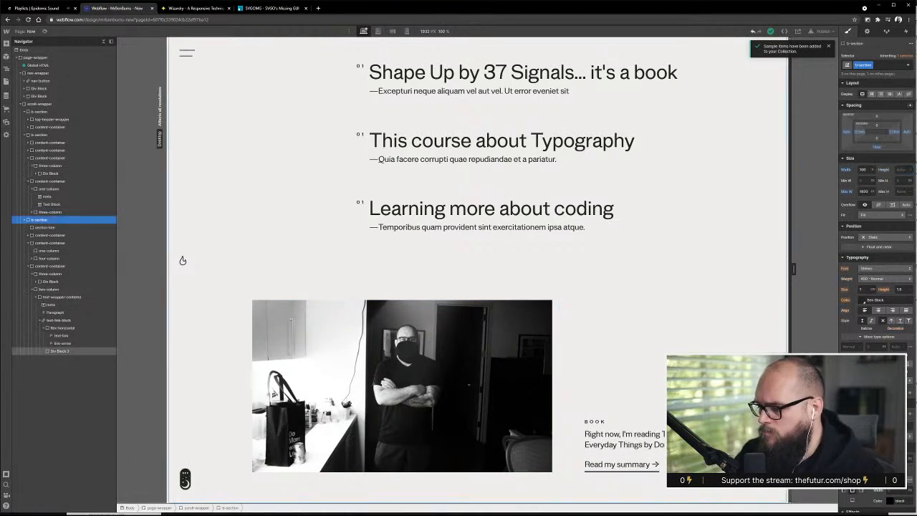
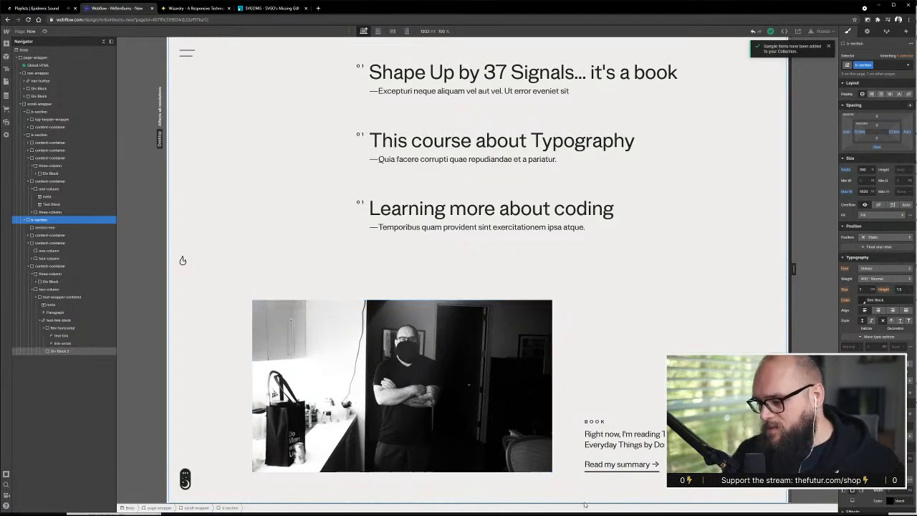
Review the Now page from the updated text through the hit list to the book feature
scroll(502, 380, "up", 2)
scroll(515, 394, "down", 5)
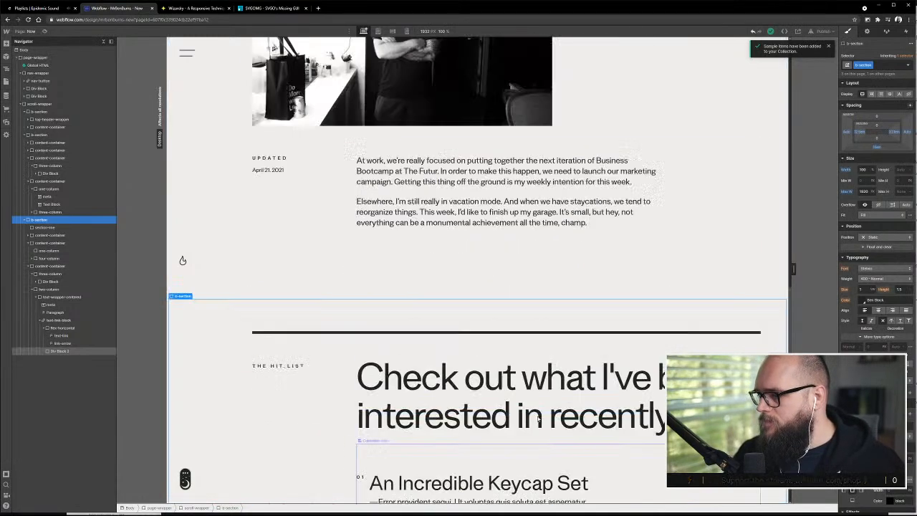
scroll(530, 401, "up", 5)
scroll(548, 413, "down", 1)
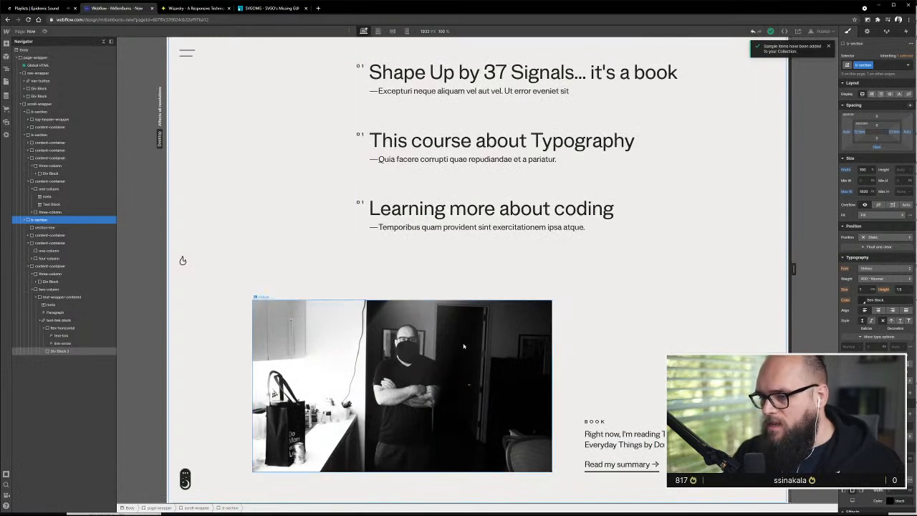
scroll(326, 338, "up", 5)
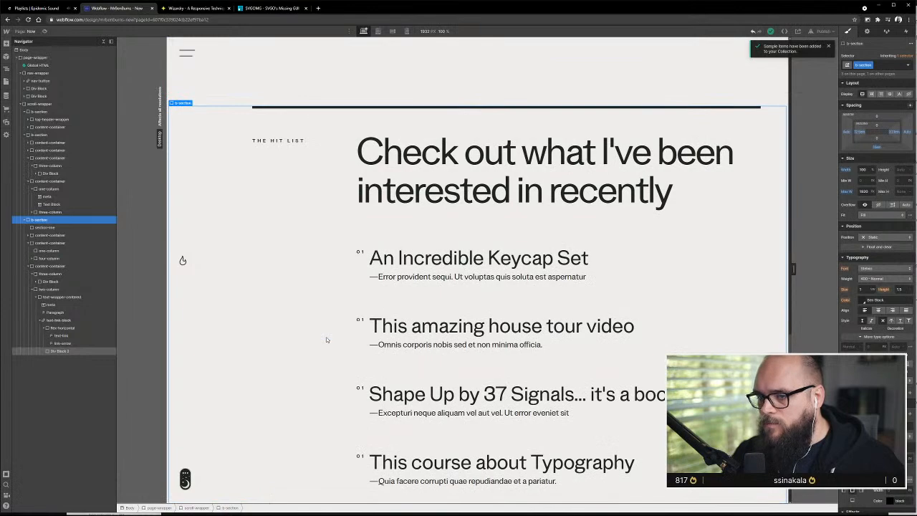
scroll(326, 339, "up", 3)
scroll(328, 340, "down", 8)
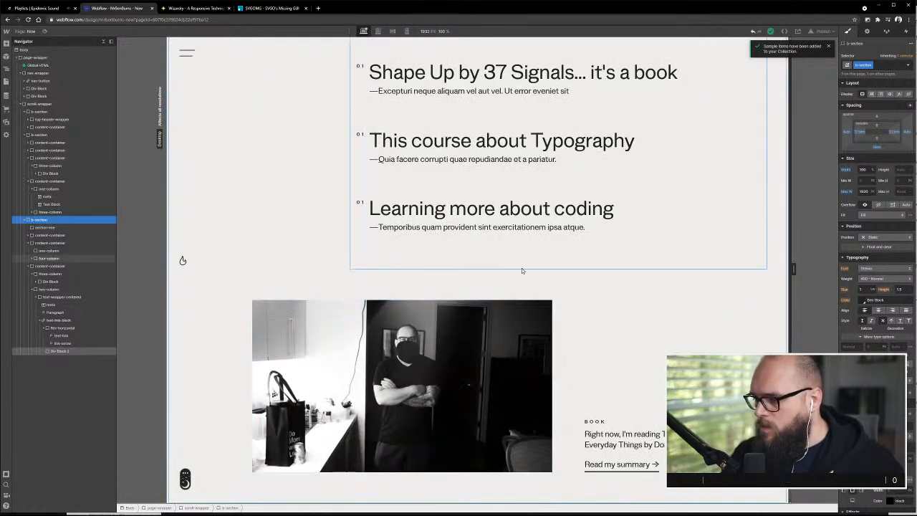
Duplicate the hit list b-section and place the copy at the end of scroll-wrapper, below the book feature
left_click(33, 290)
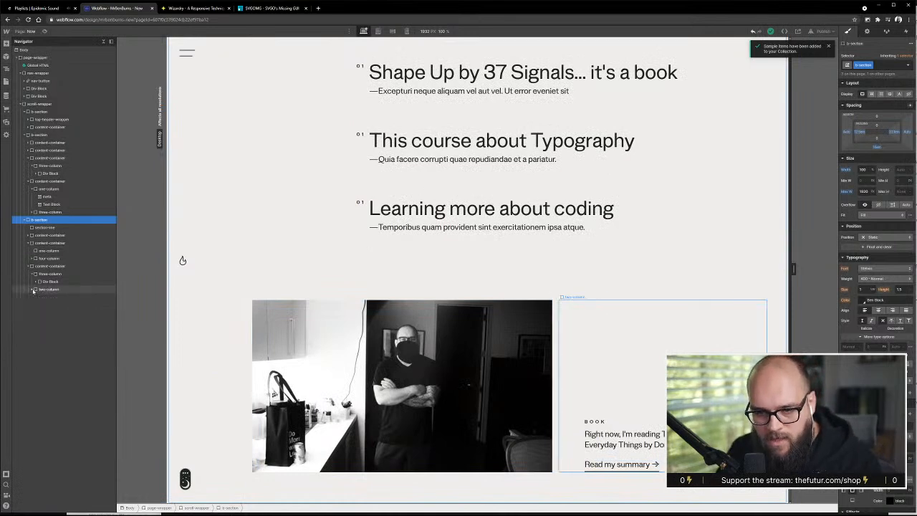
left_click(31, 274)
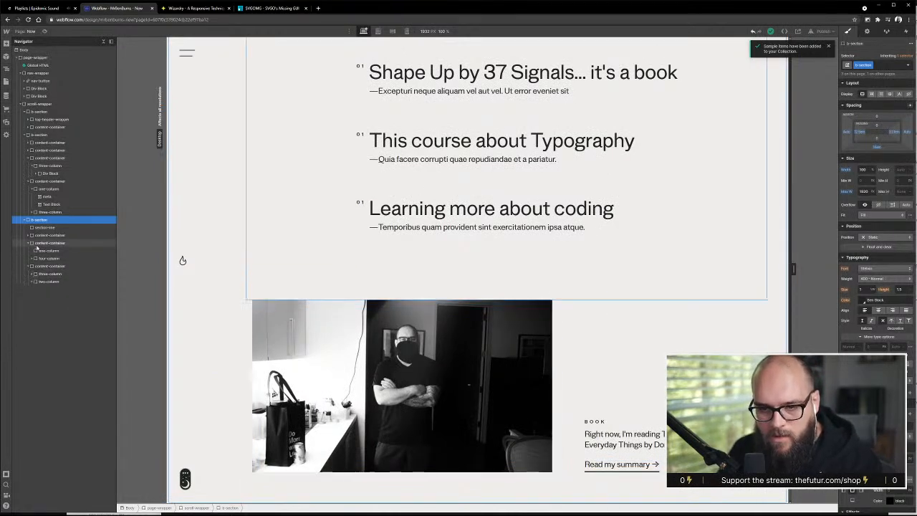
left_click(43, 235)
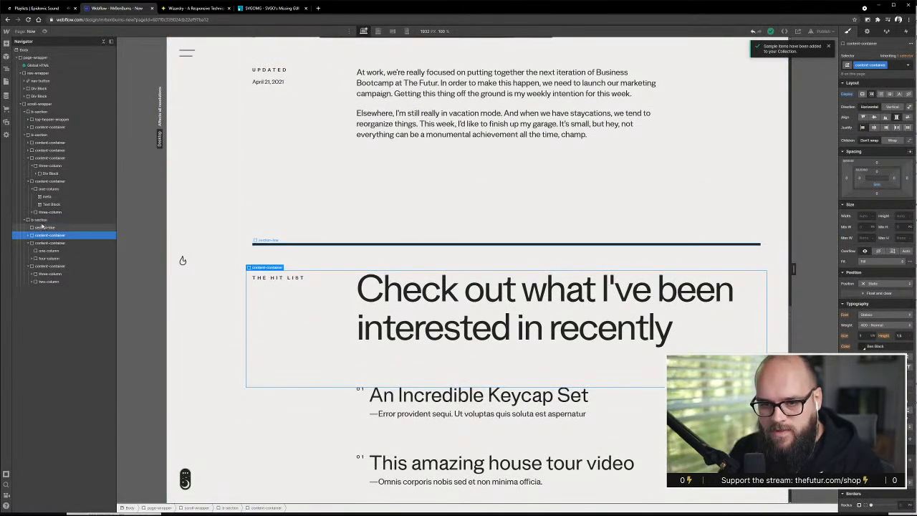
left_click(43, 224)
left_click_drag(41, 294, 29, 140)
key("ctrl+v")
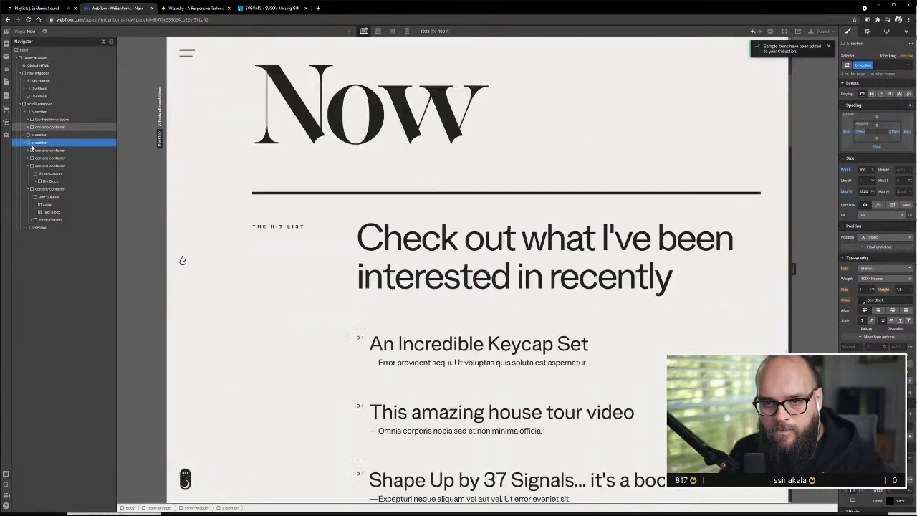
left_click(31, 136)
left_click_drag(30, 135, 28, 230)
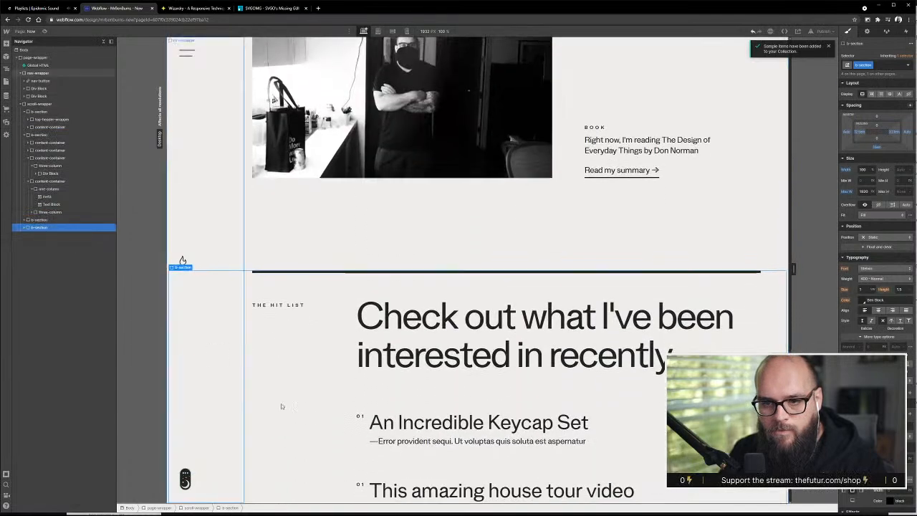
Delete the list and book content-containers from the duplicated b-section, keeping its section-line and heading container
scroll(328, 407, "down", 7)
scroll(388, 411, "up", 4)
scroll(389, 411, "up", 3)
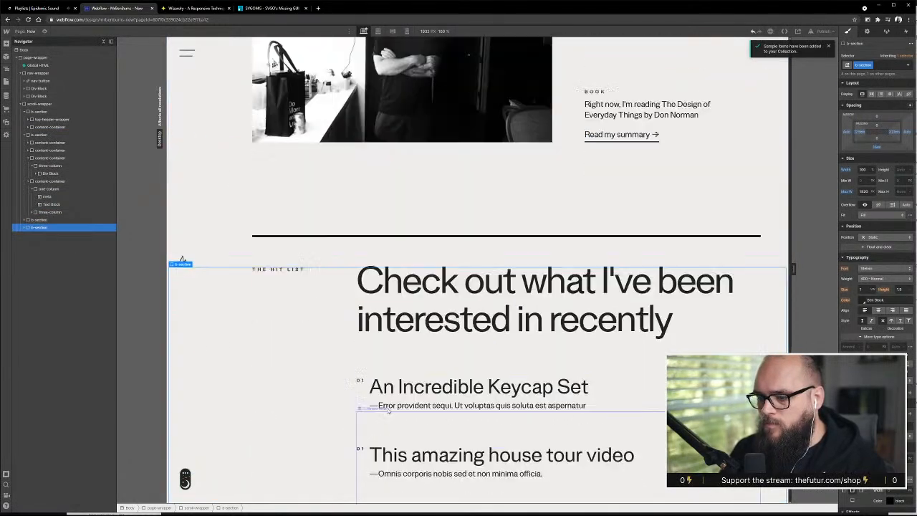
scroll(322, 421, "down", 1)
left_click(292, 405)
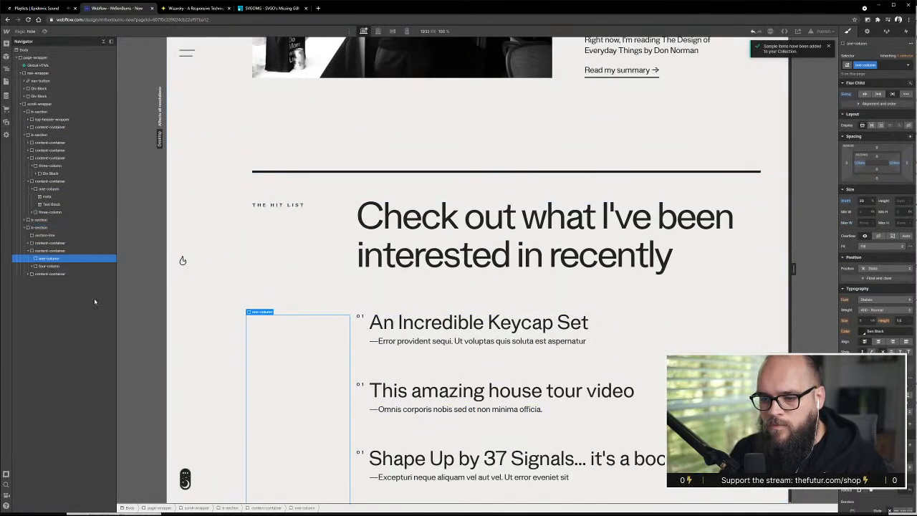
left_click(46, 252)
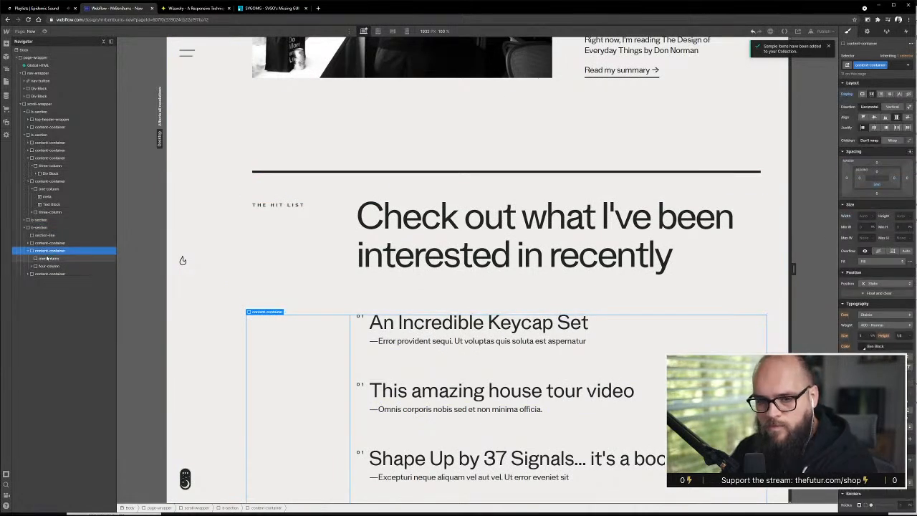
key("Delete")
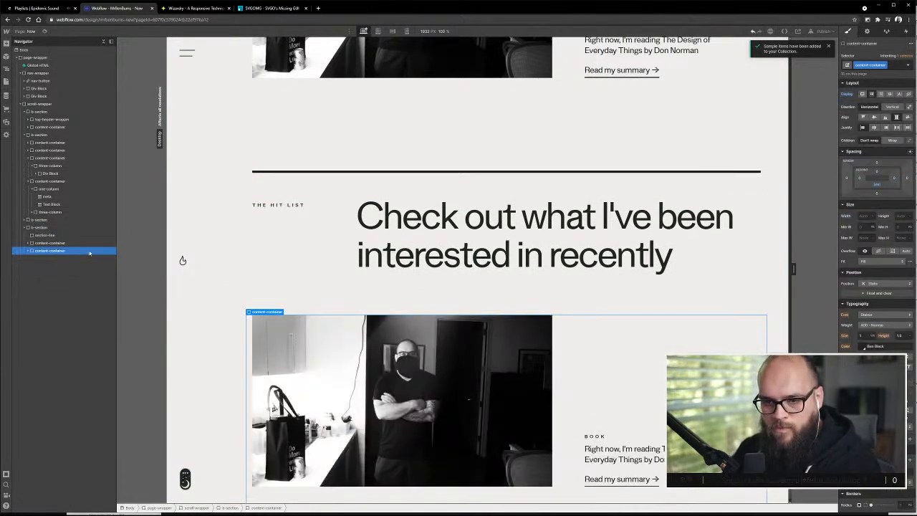
key("Delete")
Consult the section below the book feature in Adobe XD, and change the duplicated section's meta label in Webflow to Tool Box
key("alt+Tab")
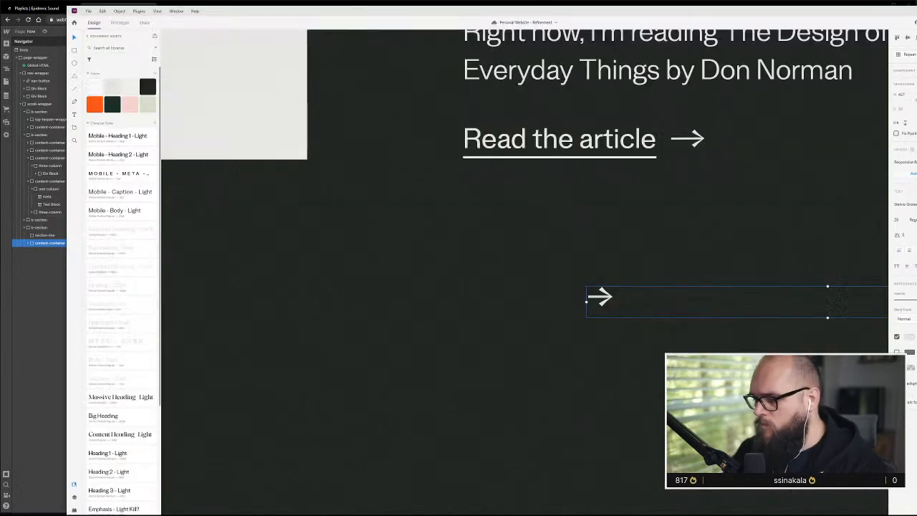
scroll(523, 360, "down", 5)
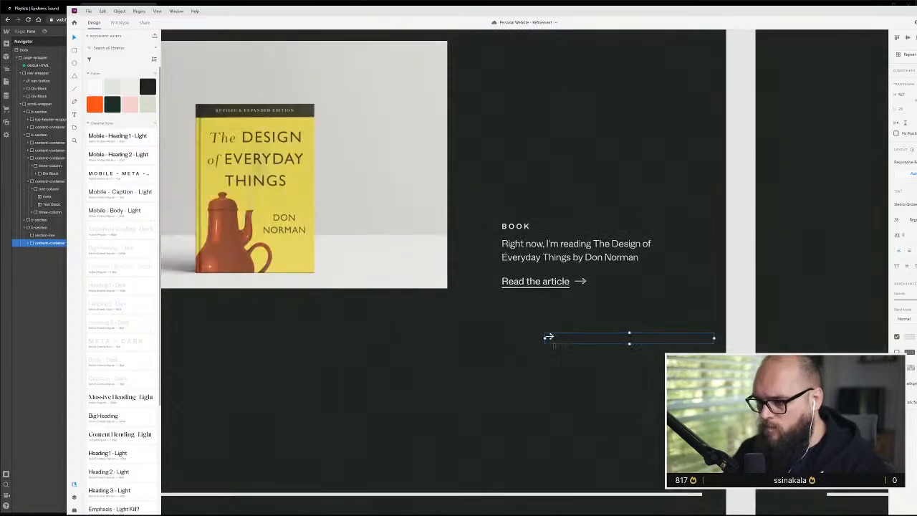
scroll(556, 328, "down", 5)
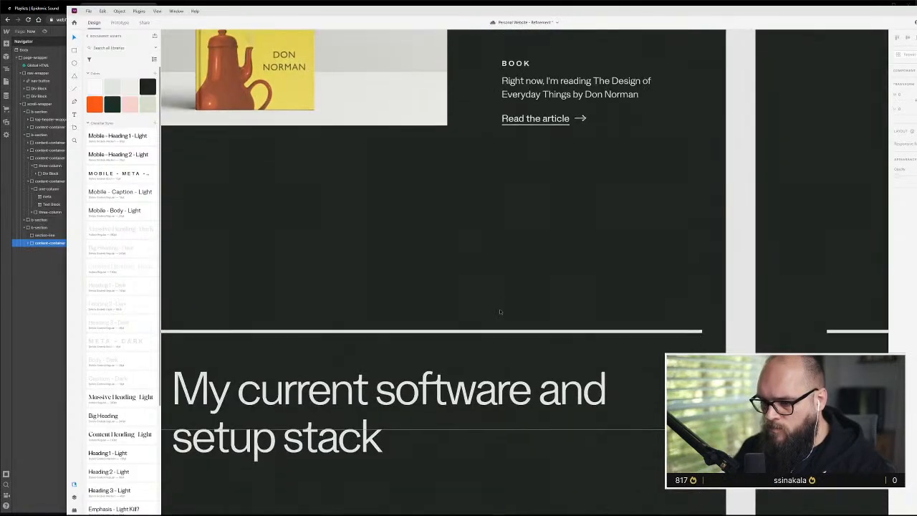
scroll(500, 309, "down", 3)
scroll(498, 314, "left", 3)
scroll(500, 314, "down", 4)
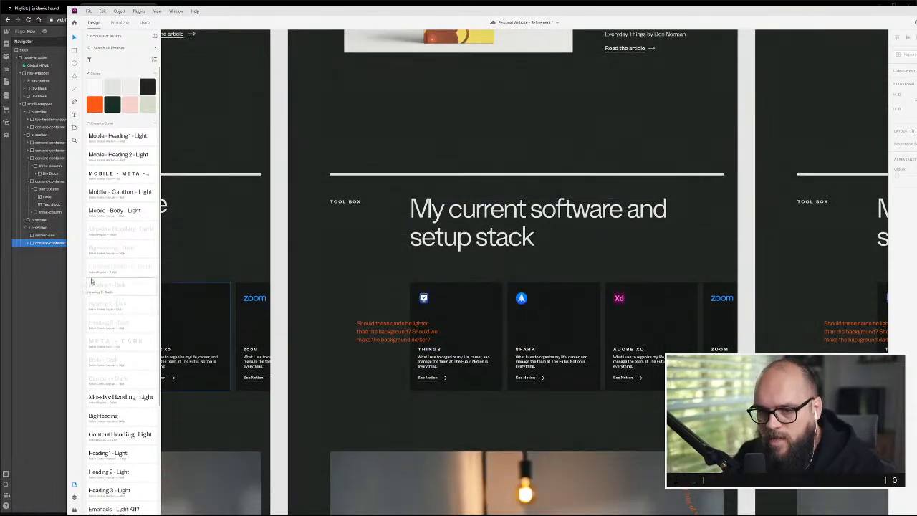
left_click(42, 281)
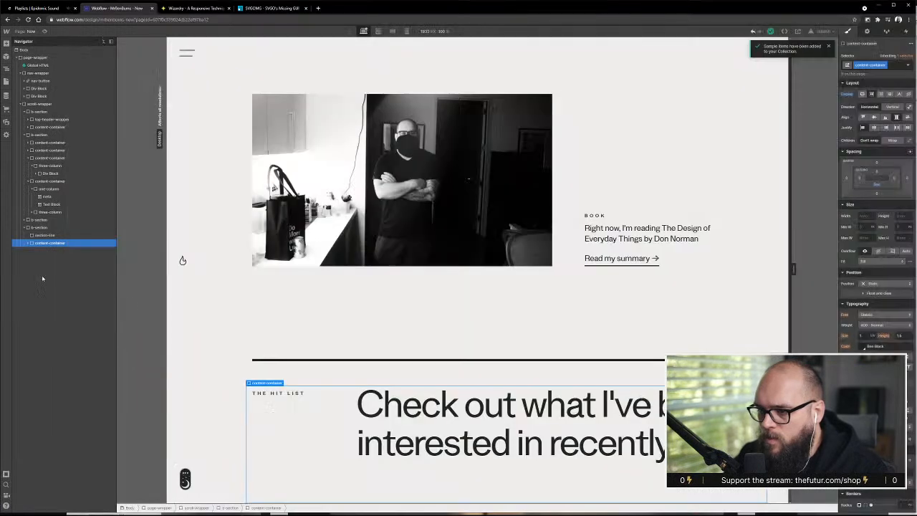
left_click(262, 396)
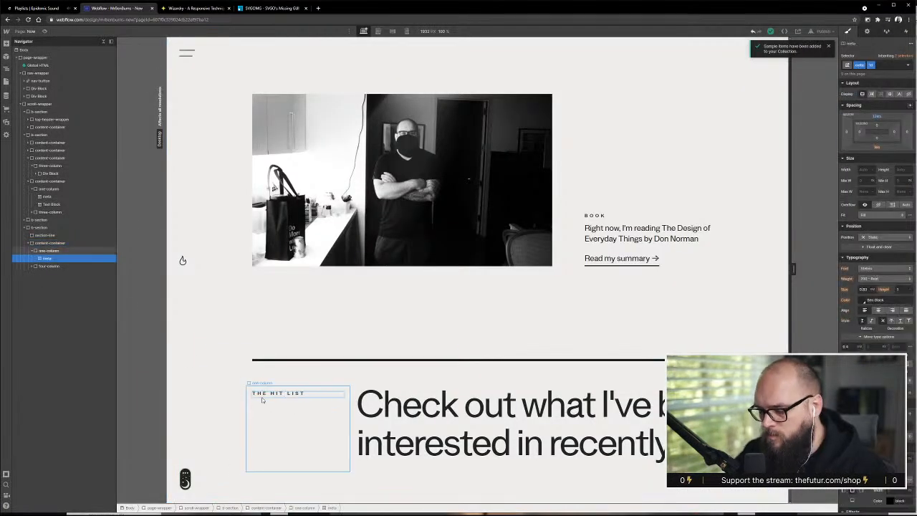
double_click(262, 397)
type("To")
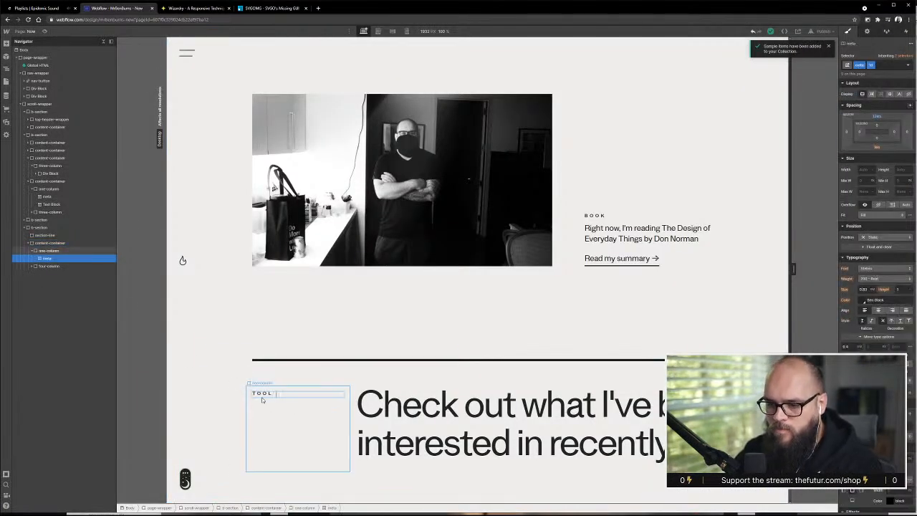
Replace the duplicated section's heading with "My current software and setup stack", copied from the Adobe XD design
left_click(420, 413)
double_click(466, 407)
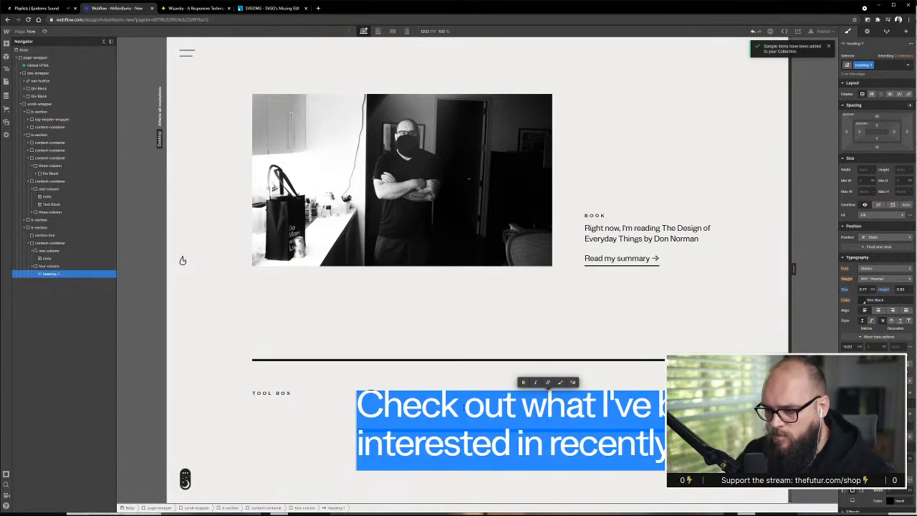
key("alt+Tab")
double_click(499, 250)
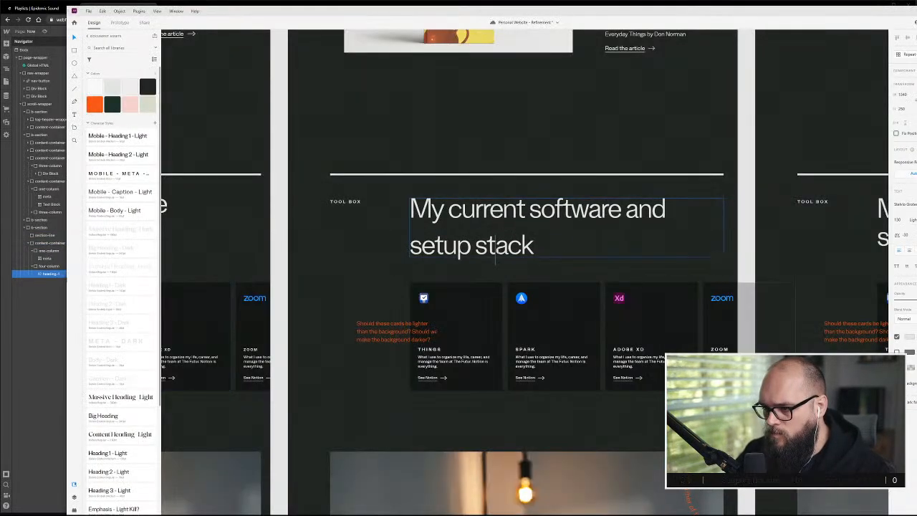
key("ctrl+a")
key("ctrl+c")
key("alt+Tab")
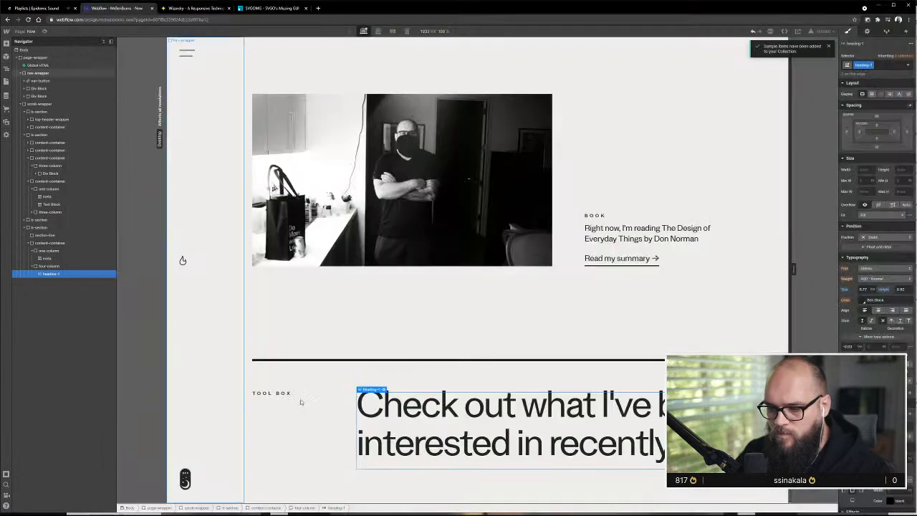
double_click(449, 403)
key("ctrl+v")
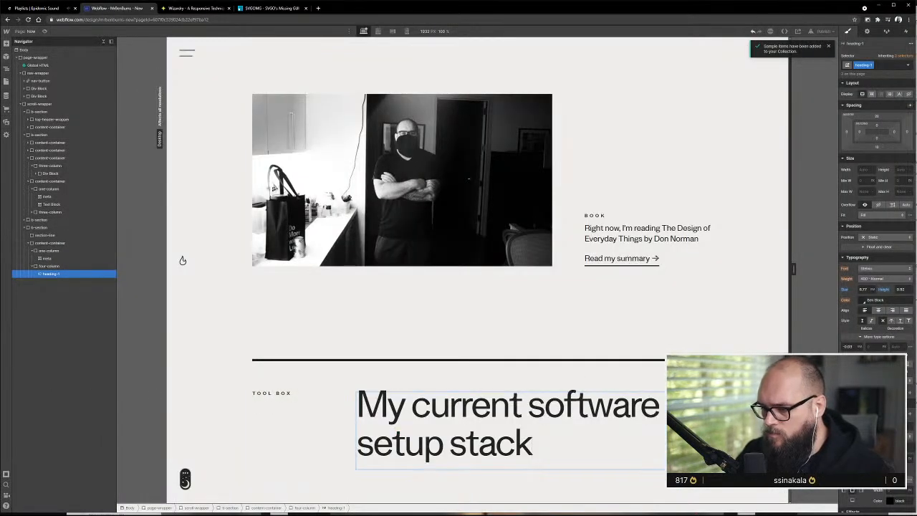
key("Escape")
Compare the new Tool Box section with the Adobe XD design, examining its software cards in the dark and light versions
key("alt+Tab")
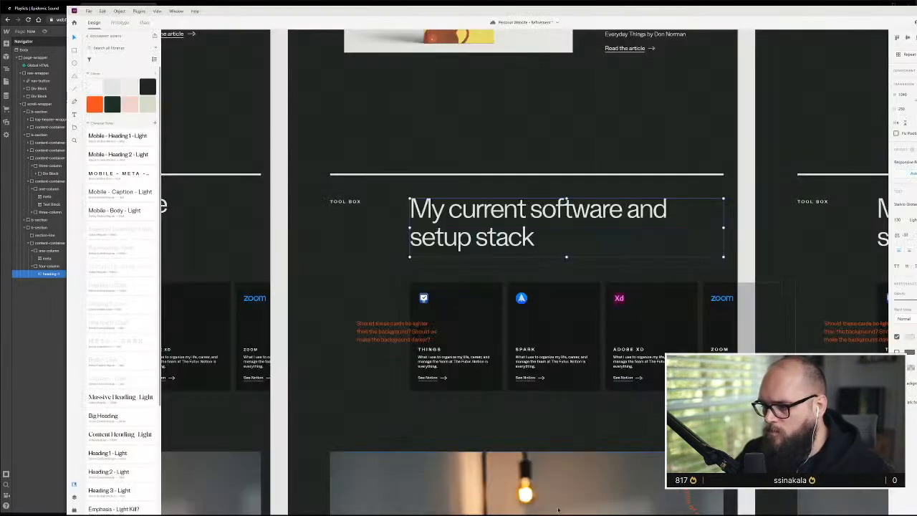
key("alt+Tab")
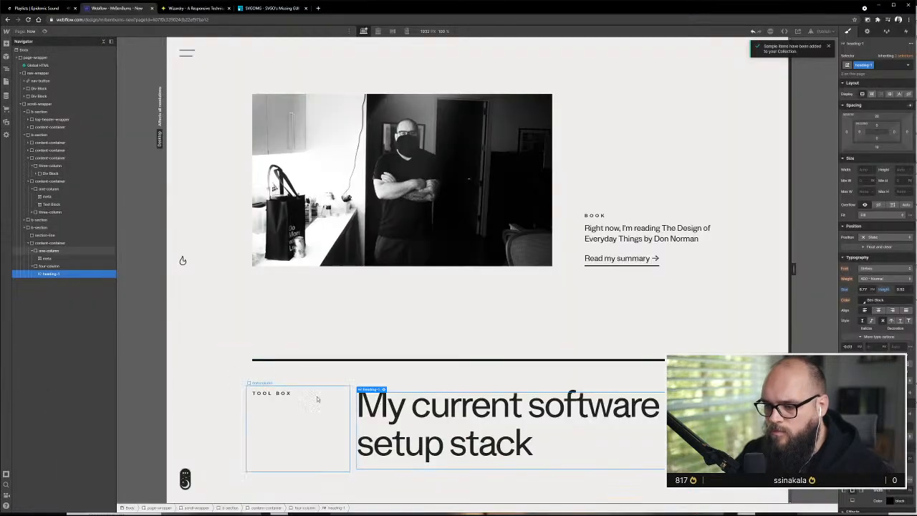
left_click(301, 422)
scroll(301, 423, "up", 2)
scroll(183, 260, "down", 2)
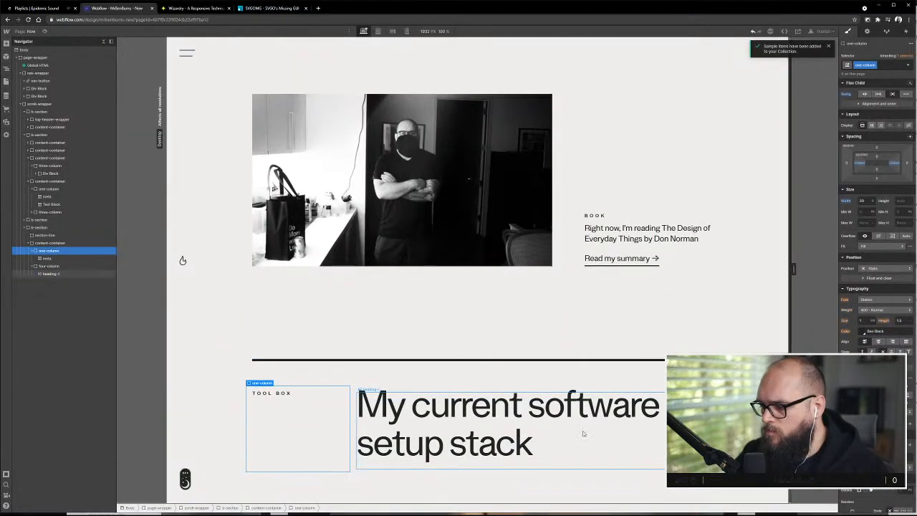
key("alt+Tab")
scroll(465, 357, "down", 3)
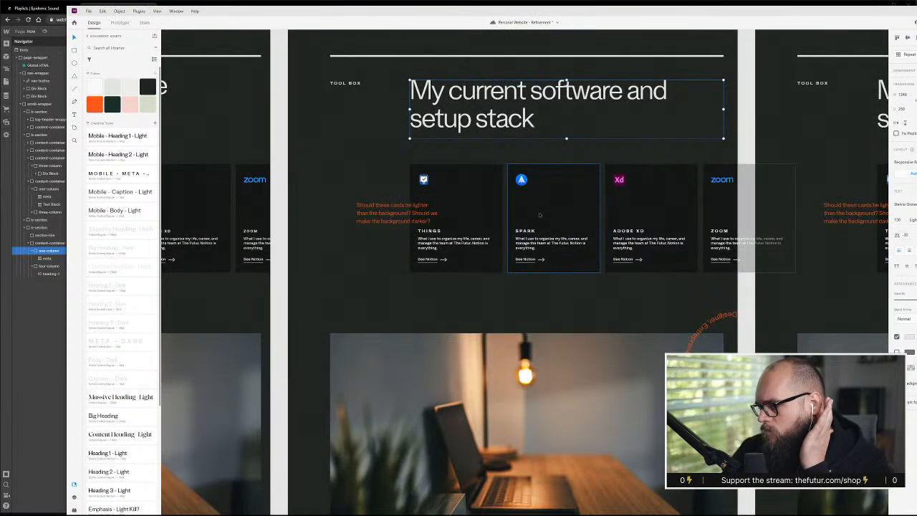
scroll(539, 214, "down", 15)
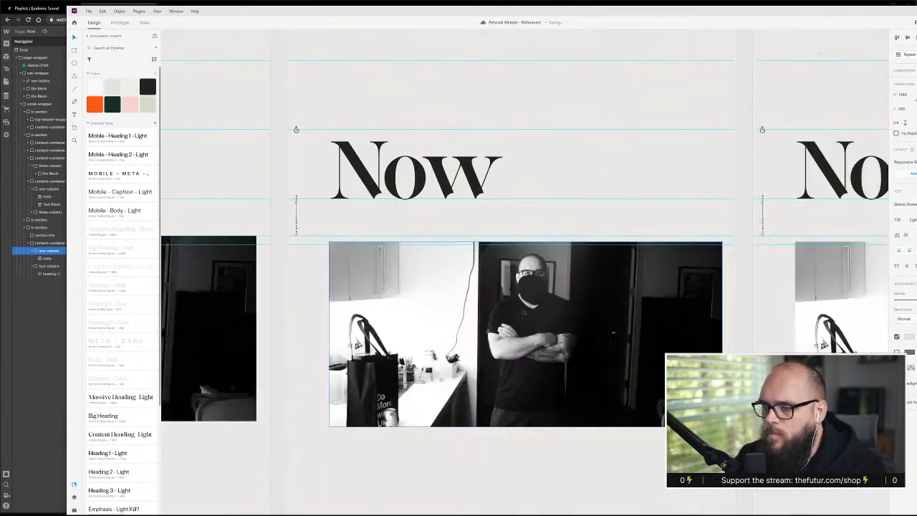
scroll(522, 318, "down", 10)
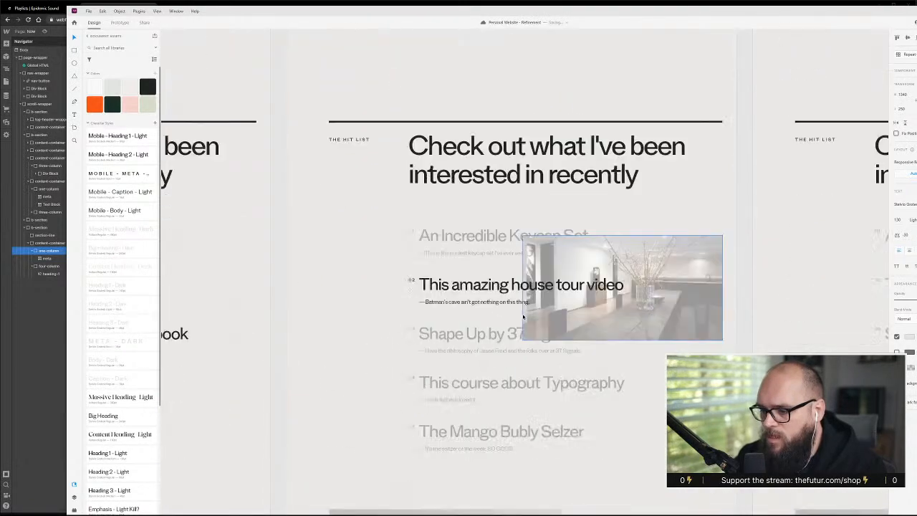
scroll(522, 317, "up", 20)
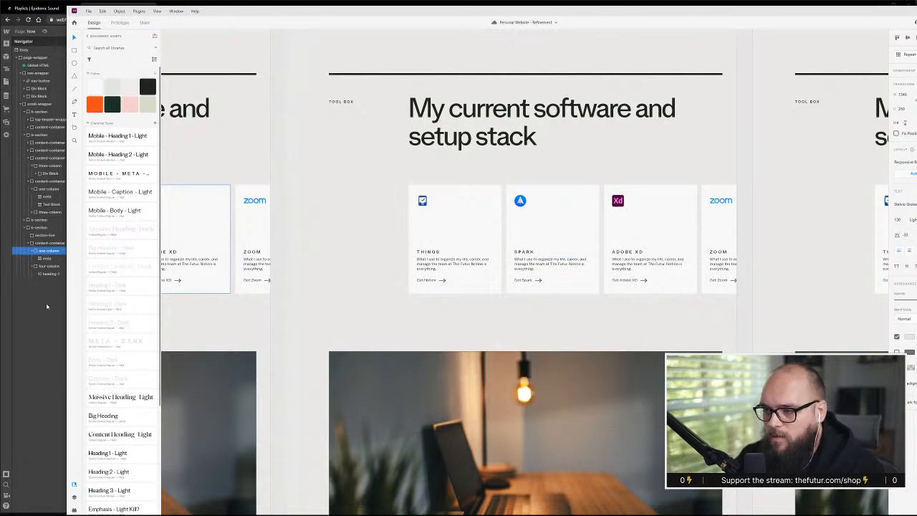
Switch to Webflow and add a div block below the Tool Box heading container, giving it the content-container class
left_click(45, 314)
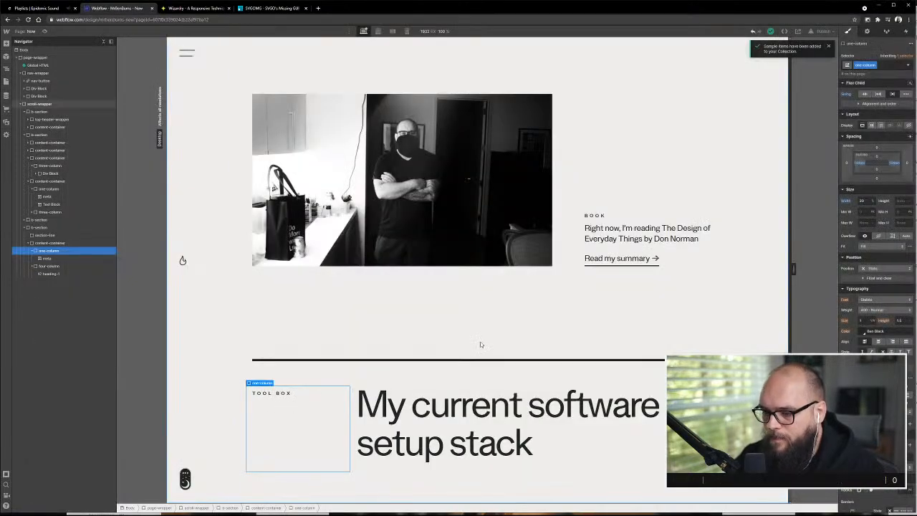
left_click(44, 243)
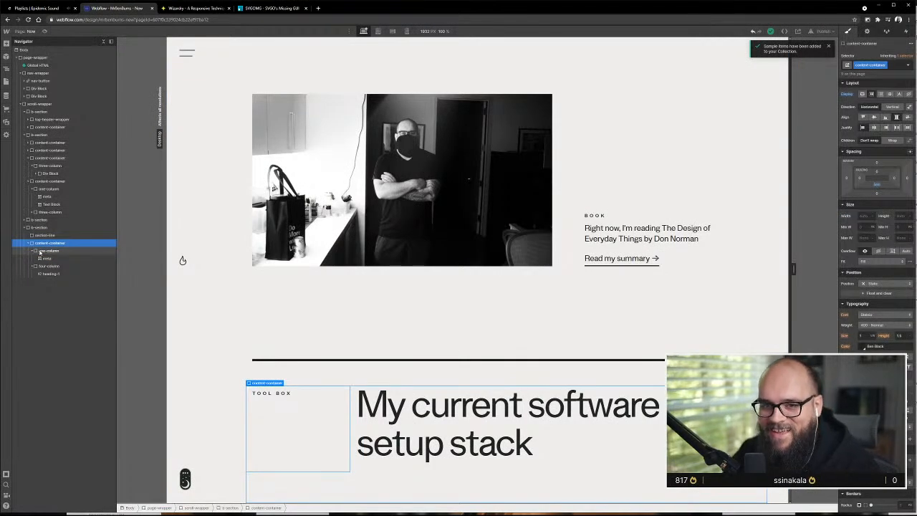
left_click(28, 243)
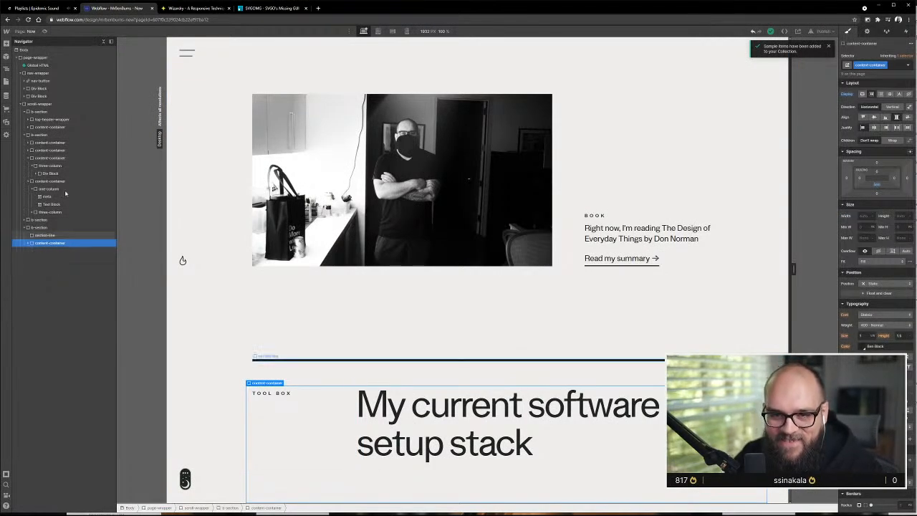
key("a")
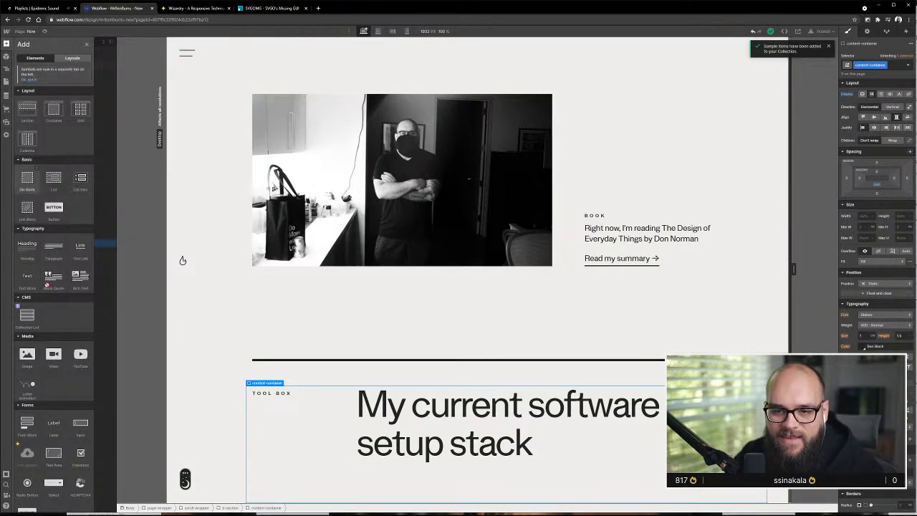
left_click_drag(26, 178, 57, 251)
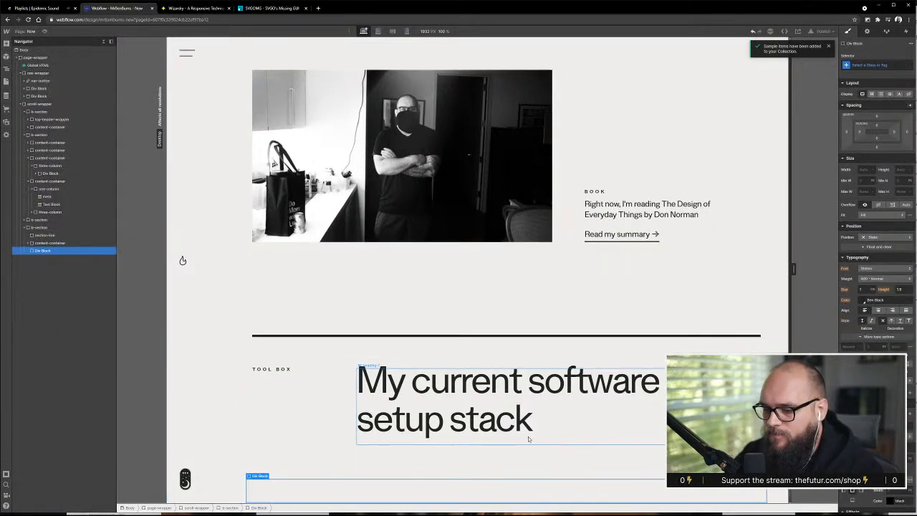
key("ctrl+Return")
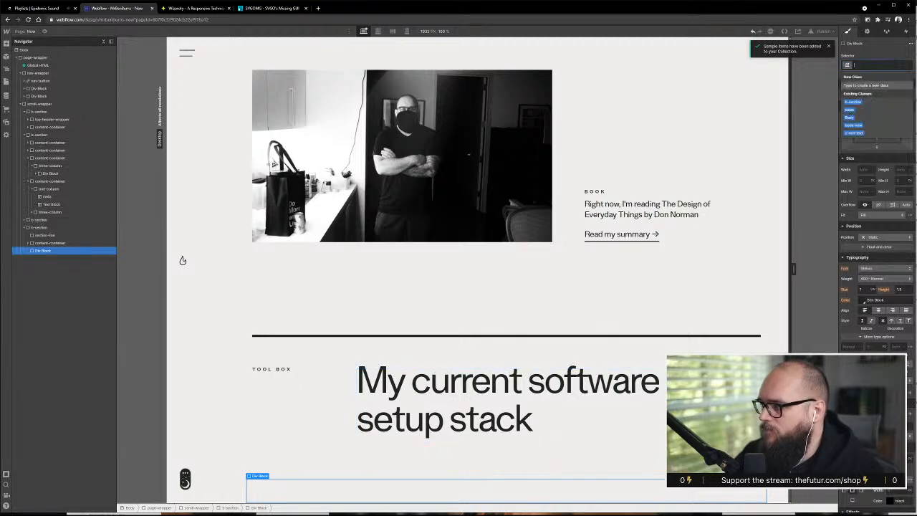
type("content")
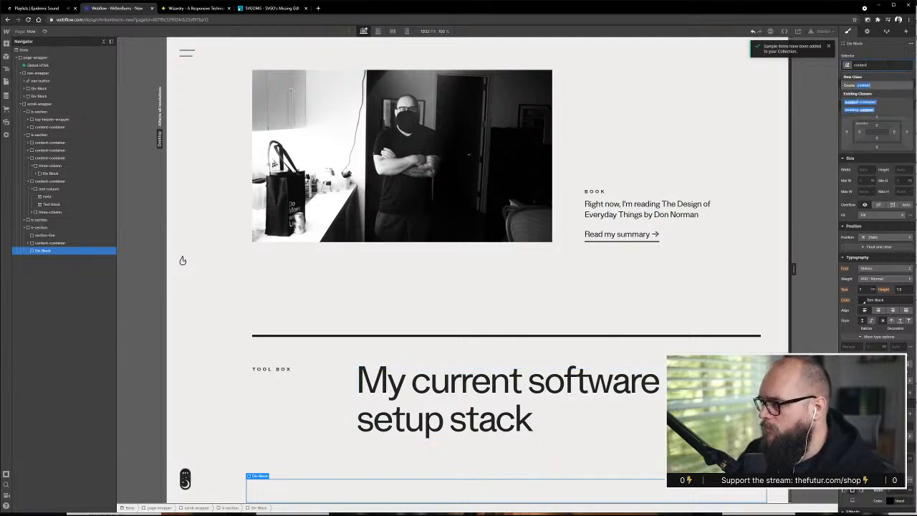
key("Down")
key("Return")
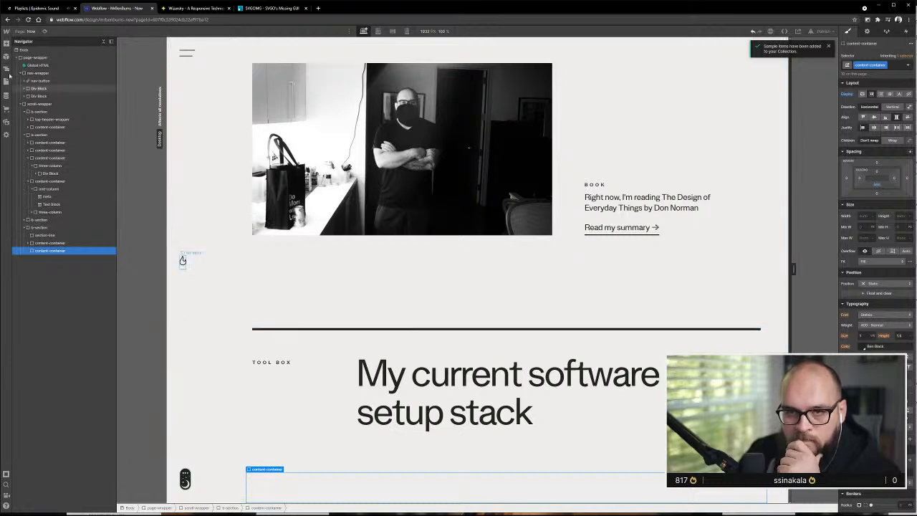
Add a div block inside the new, empty content-container and assign it the one-column class
left_click(7, 45)
left_click_drag(26, 190, 44, 251)
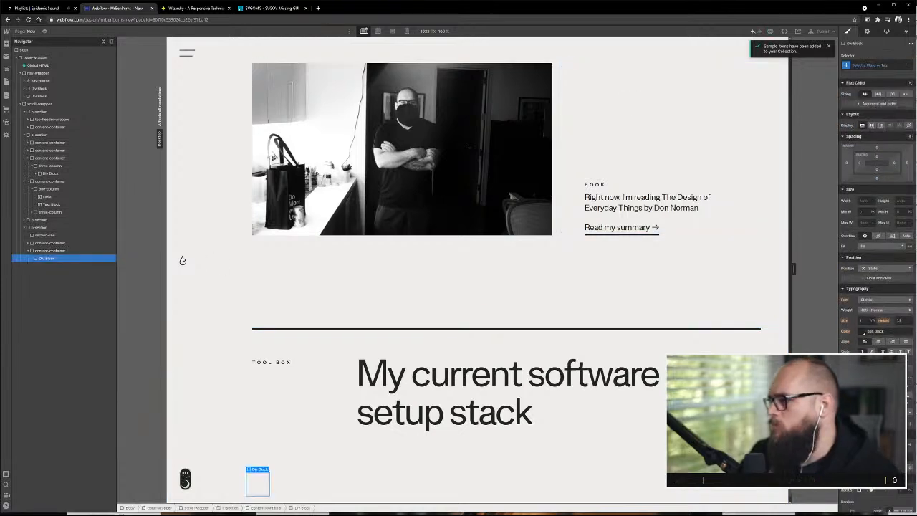
left_click(870, 65)
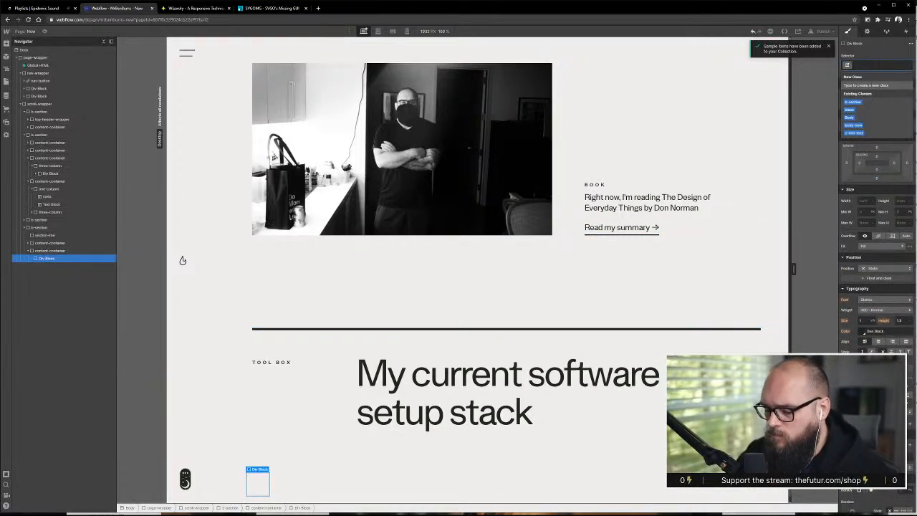
type("con")
key("Down")
key("Return")
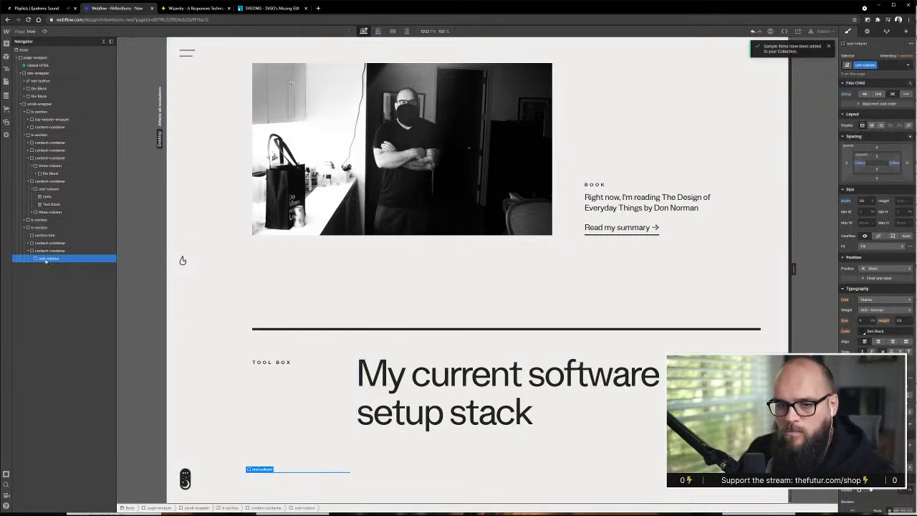
Duplicate the empty one-column block within its container and replace the copy's class with four-column
mouse_move(46, 261)
left_mouse_down()
mouse_move(45, 251)
mouse_move(48, 264)
left_mouse_up()
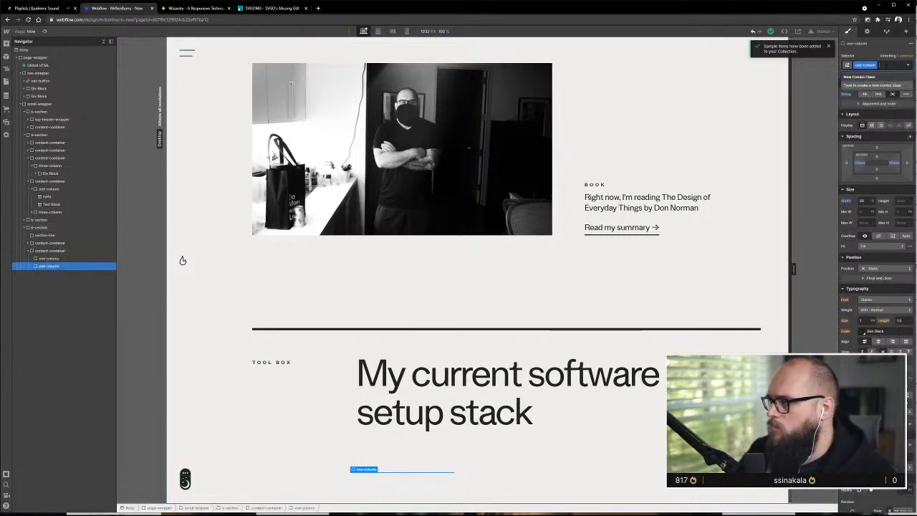
key("BackSpace")
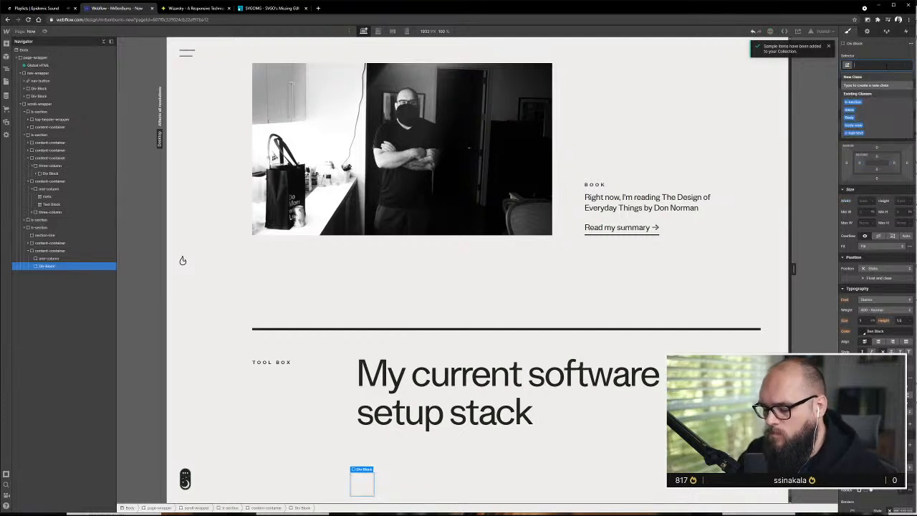
type("four")
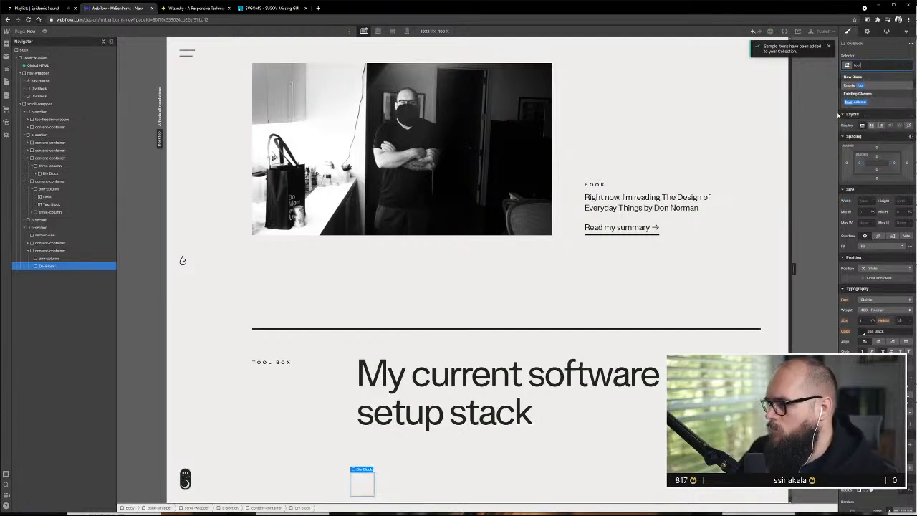
left_click(874, 104)
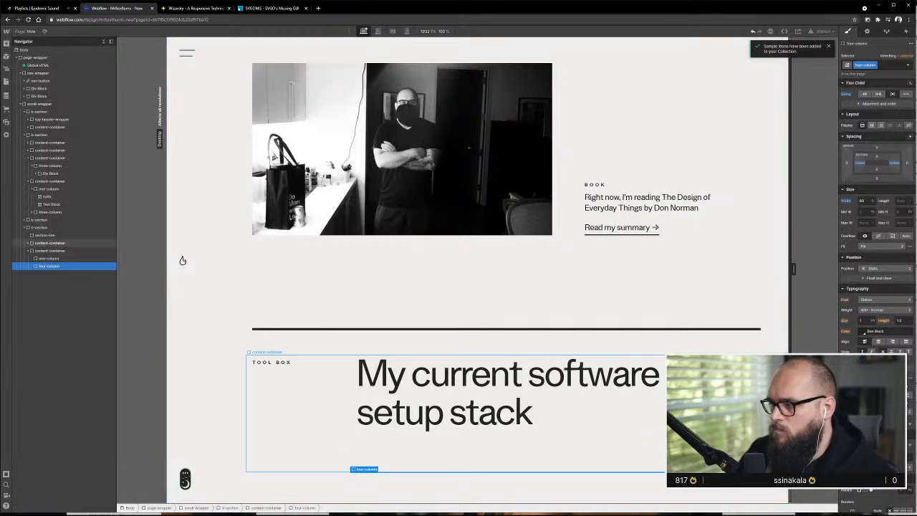
left_click(320, 439)
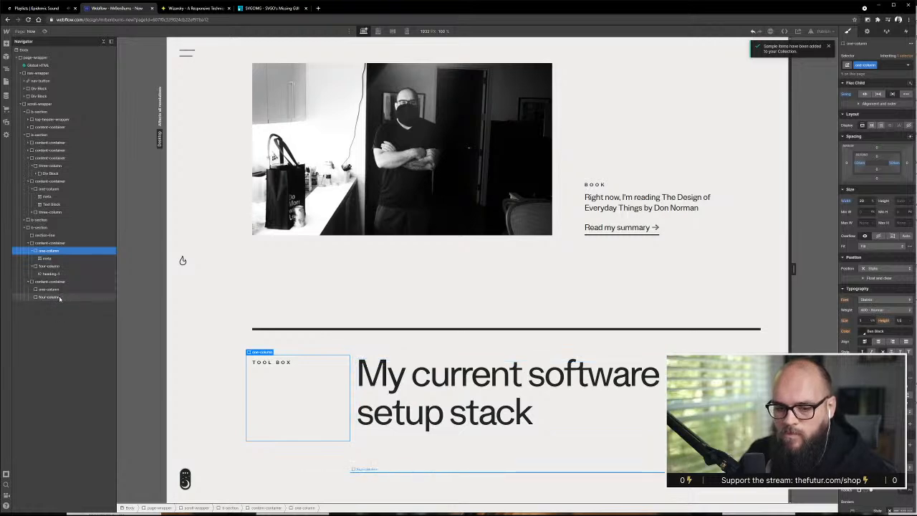
left_click(60, 298)
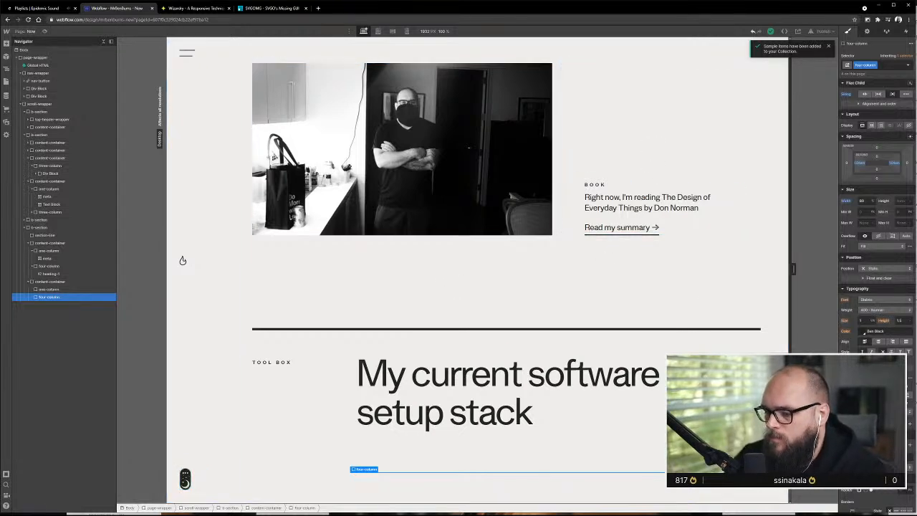
Examine the Tool Box cards and the book and list sections above them in the Adobe XD design
key("alt+Tab")
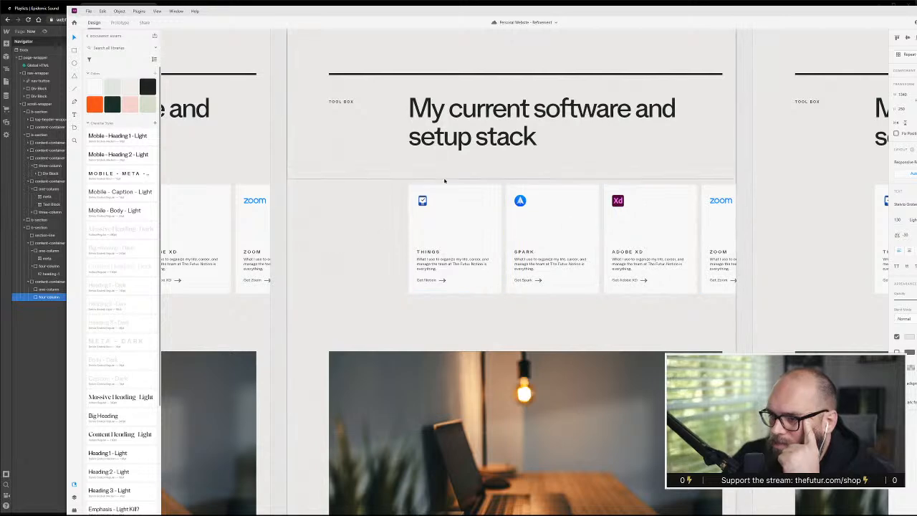
scroll(444, 181, "down", 3)
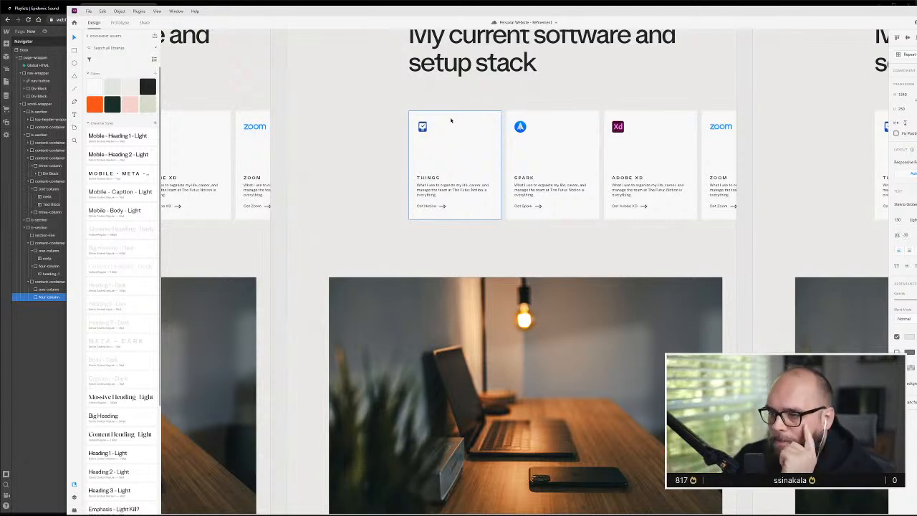
scroll(450, 136, "up", 6)
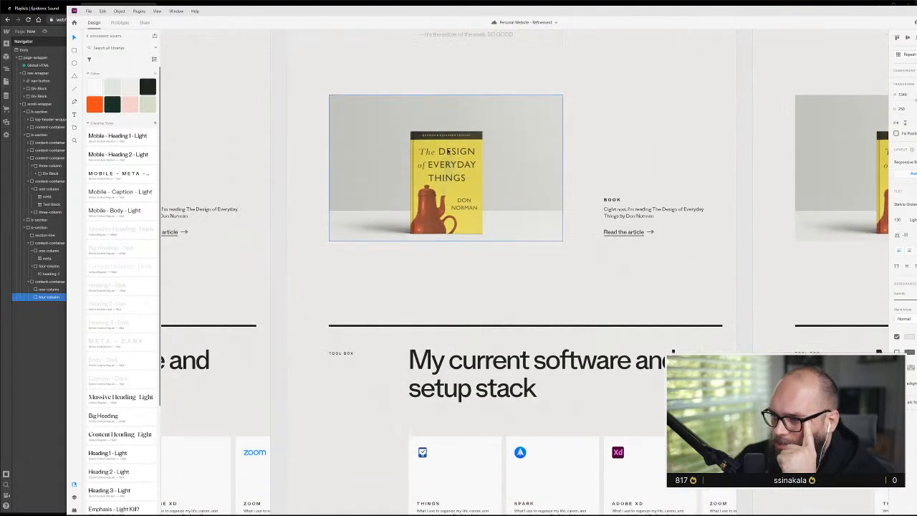
scroll(448, 151, "up", 4)
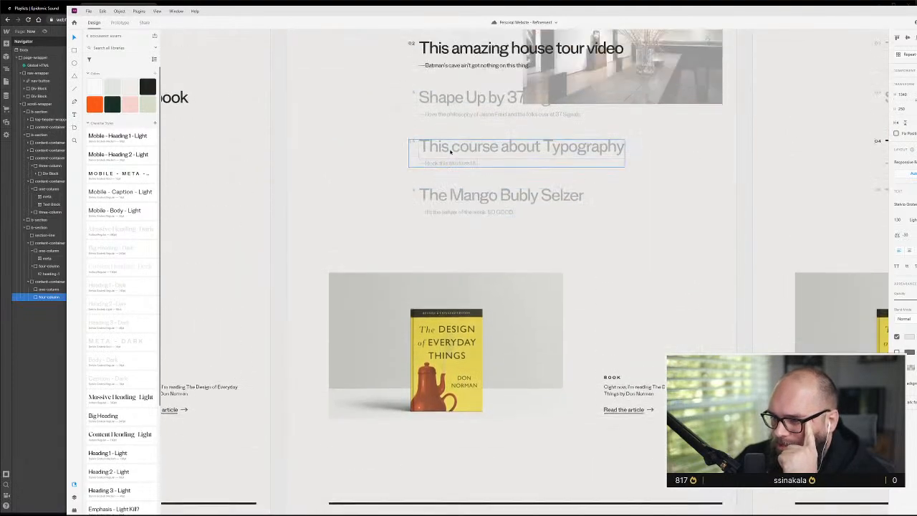
scroll(450, 150, "up", 3)
scroll(452, 151, "down", 8)
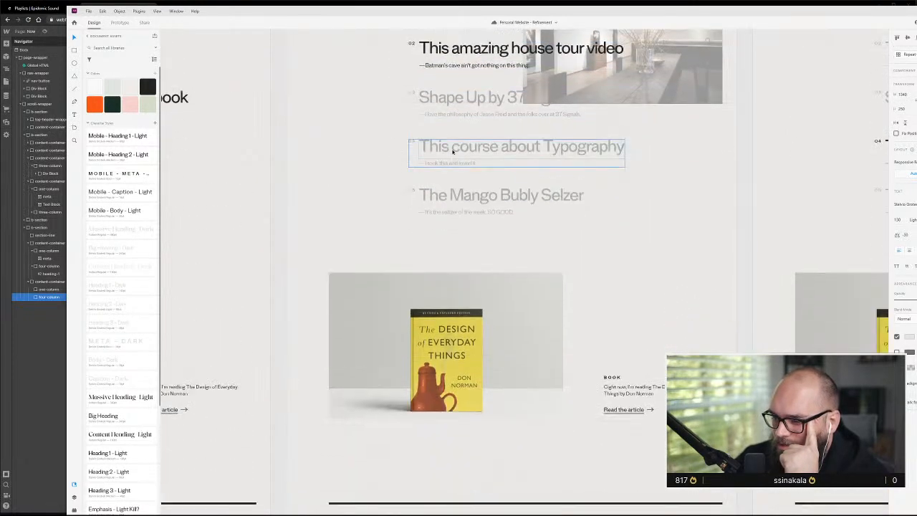
scroll(463, 217, "down", 4)
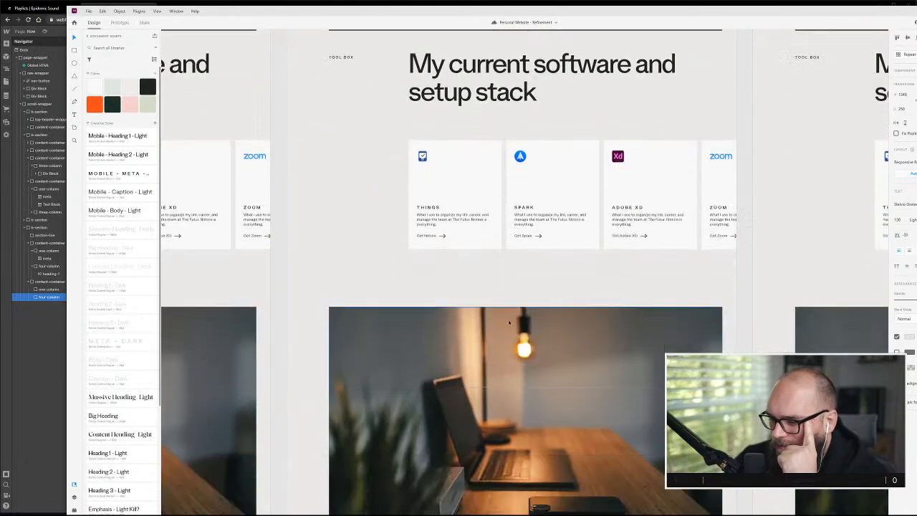
scroll(509, 324, "up", 5)
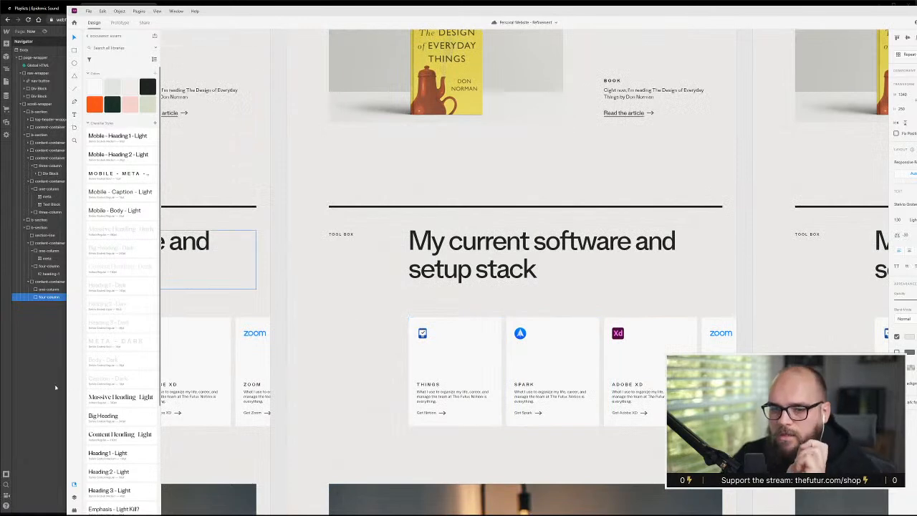
key("alt+Tab")
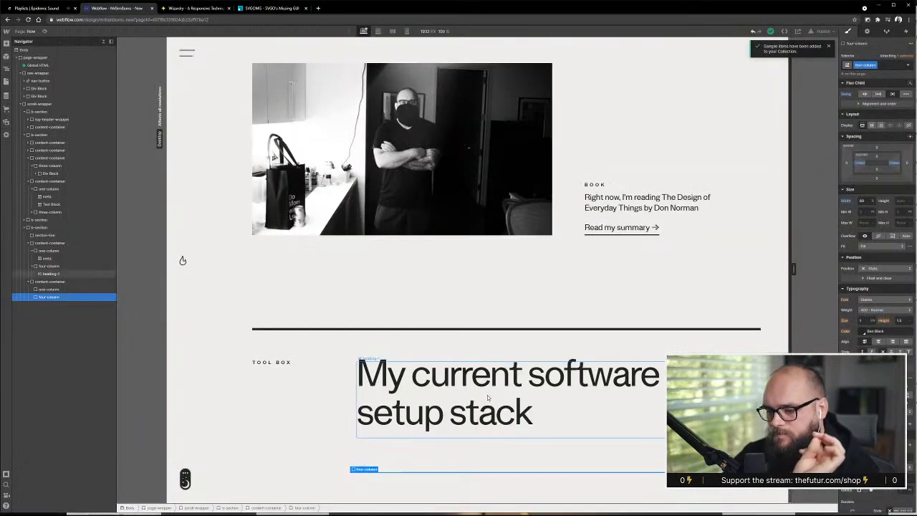
Show the layout grid in Adobe XD and examine how the software cards, office image and text below align with its columns
key("alt+Tab")
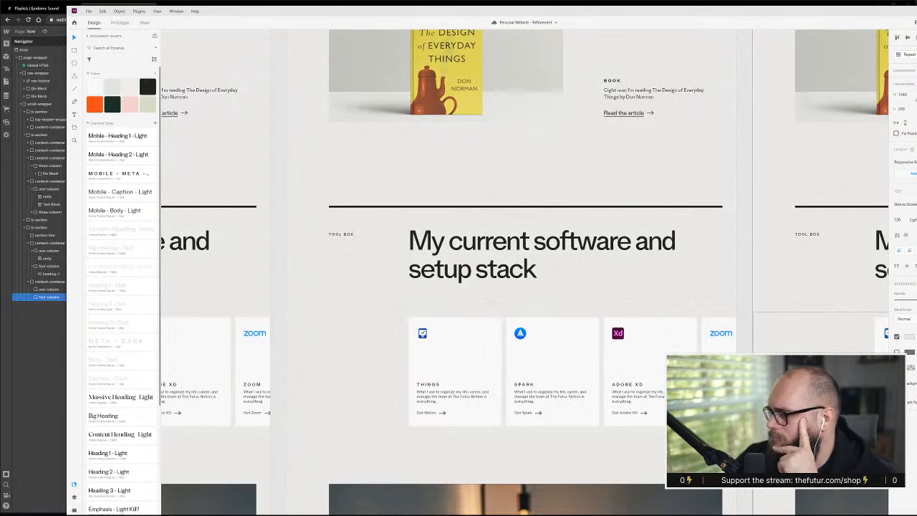
left_click(344, 369)
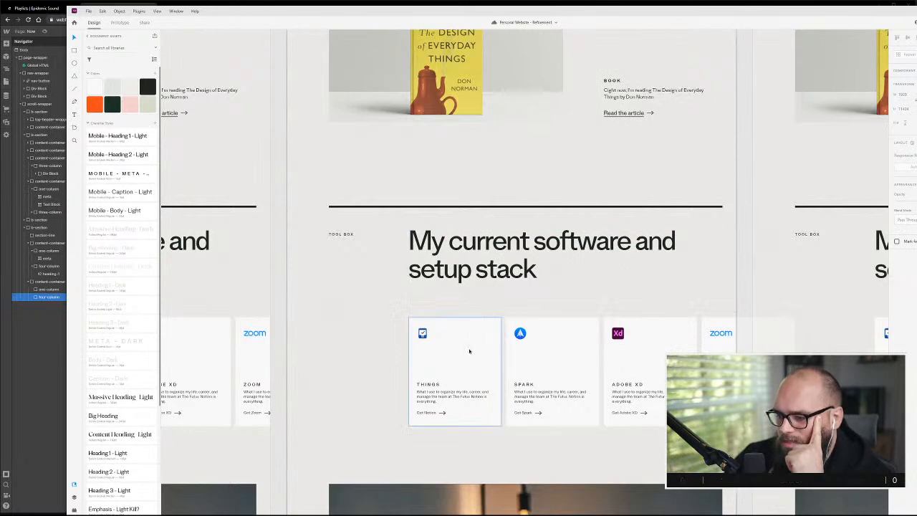
key("ctrl+shift+apostrophe")
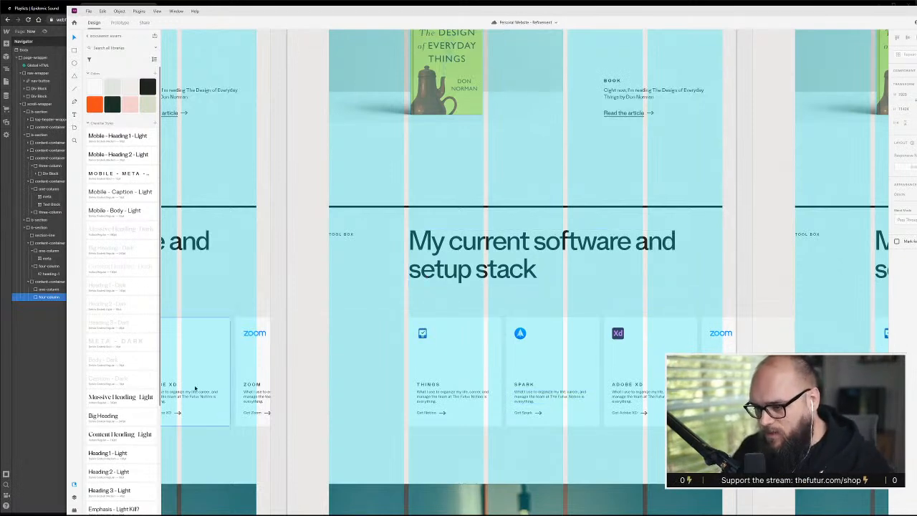
scroll(373, 372, "down", 4)
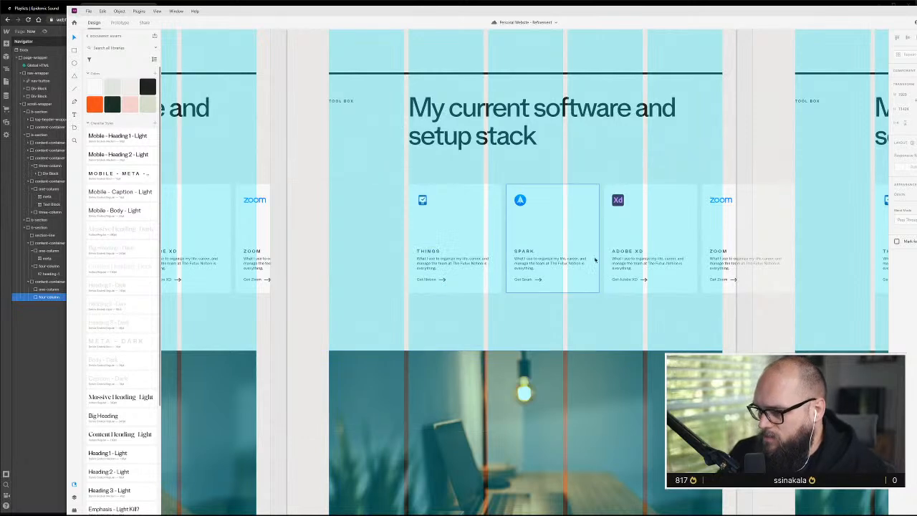
scroll(614, 279, "down", 1)
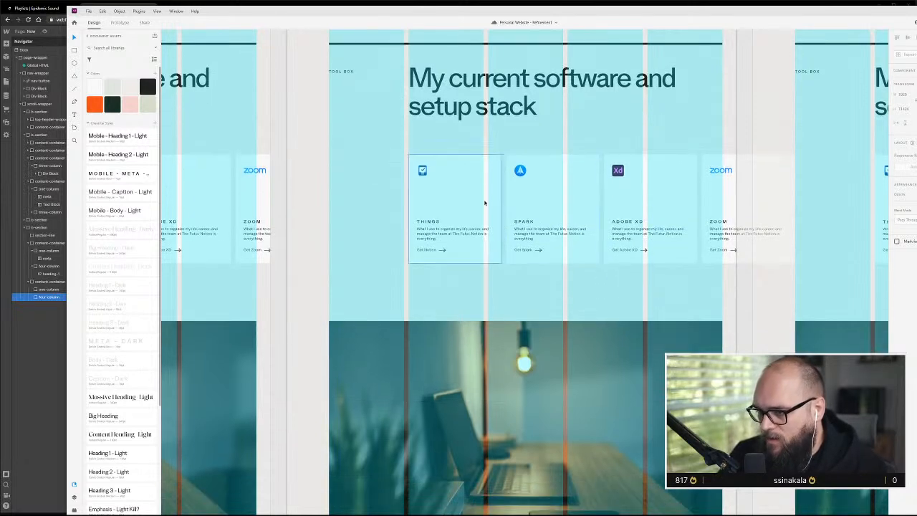
scroll(486, 244, "down", 4)
scroll(488, 287, "down", 5)
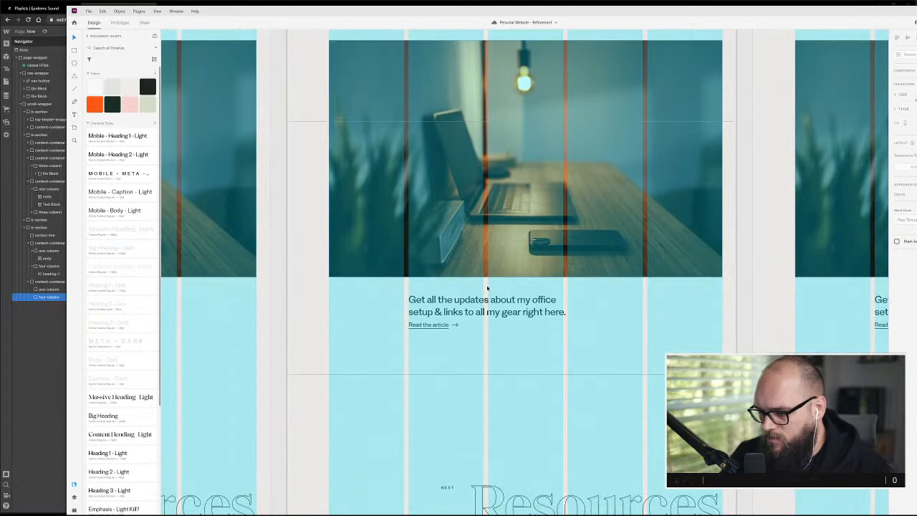
scroll(488, 286, "up", 9)
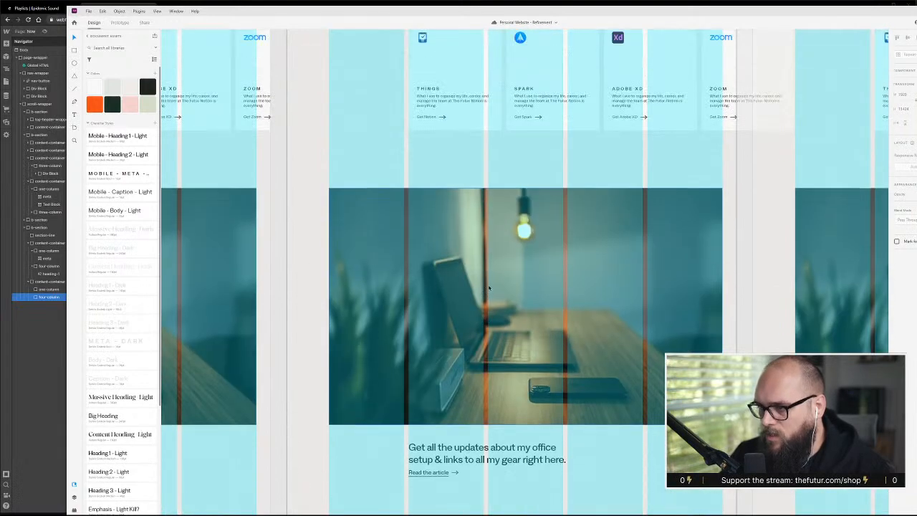
scroll(488, 288, "down", 10)
scroll(488, 288, "down", 2)
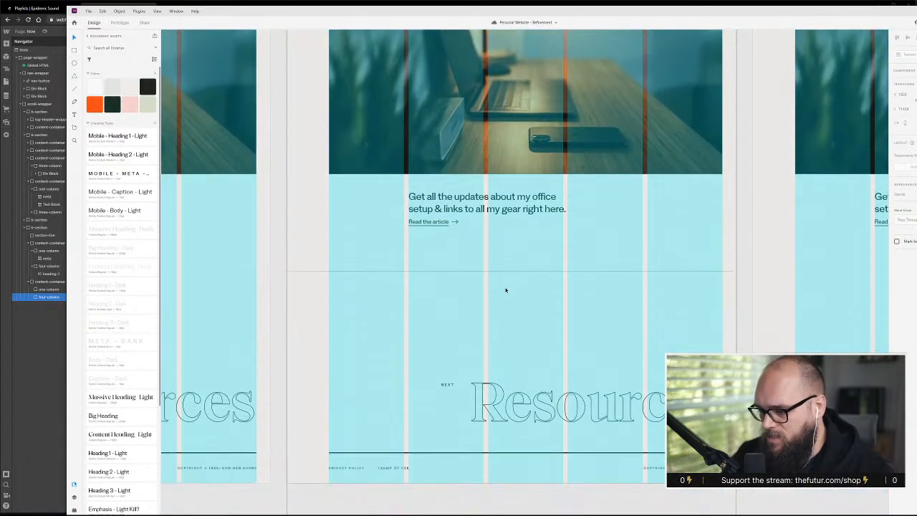
scroll(506, 270, "up", 10)
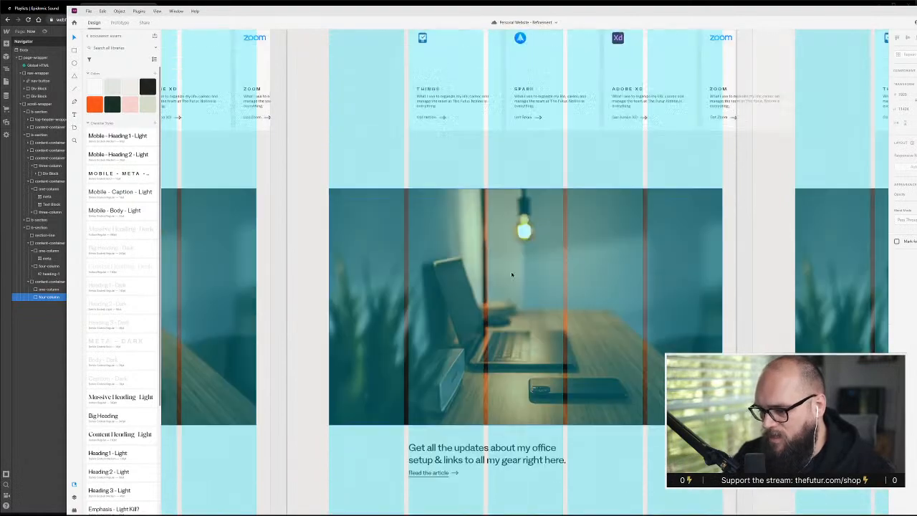
scroll(653, 298, "down", 10)
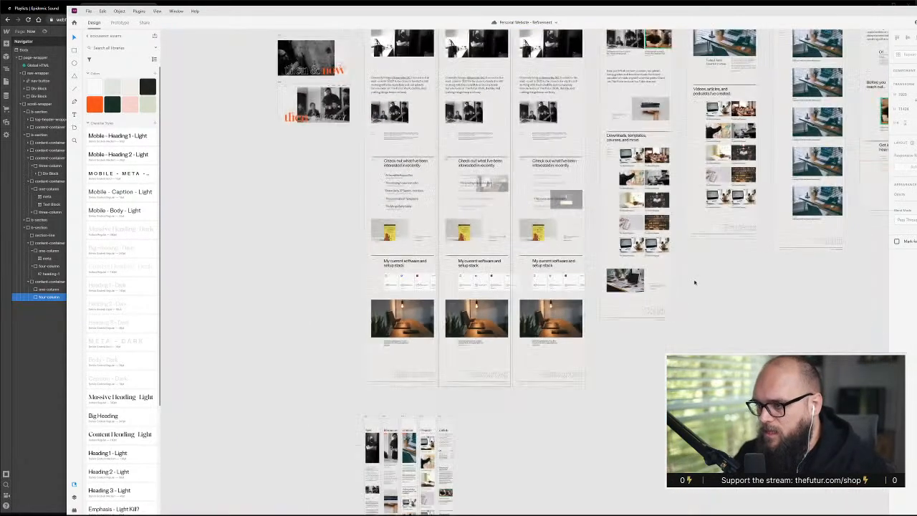
Examine the light page artboards, from Now and Resources through Content, Projects and Collab, in the Adobe XD design
scroll(480, 381, "up", 3)
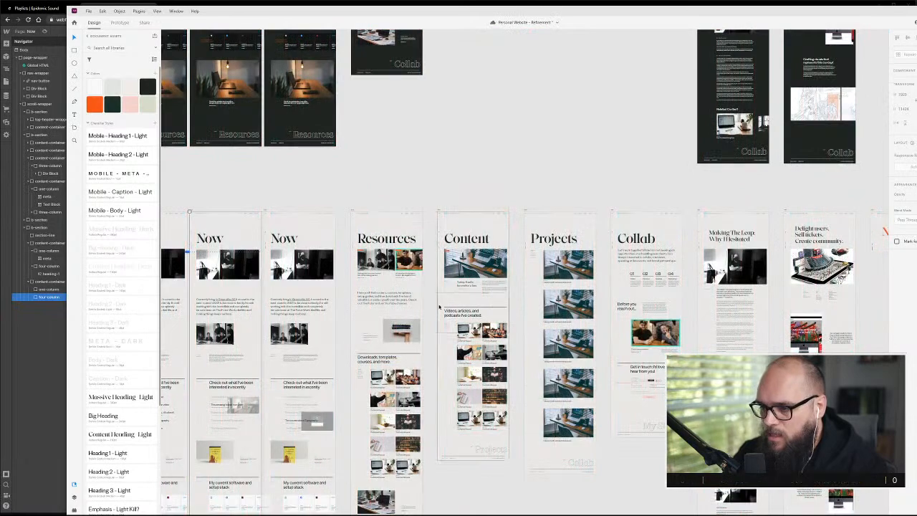
scroll(371, 313, "down", 2)
scroll(372, 314, "up", 6)
scroll(318, 311, "down", 3)
scroll(318, 311, "left", 3)
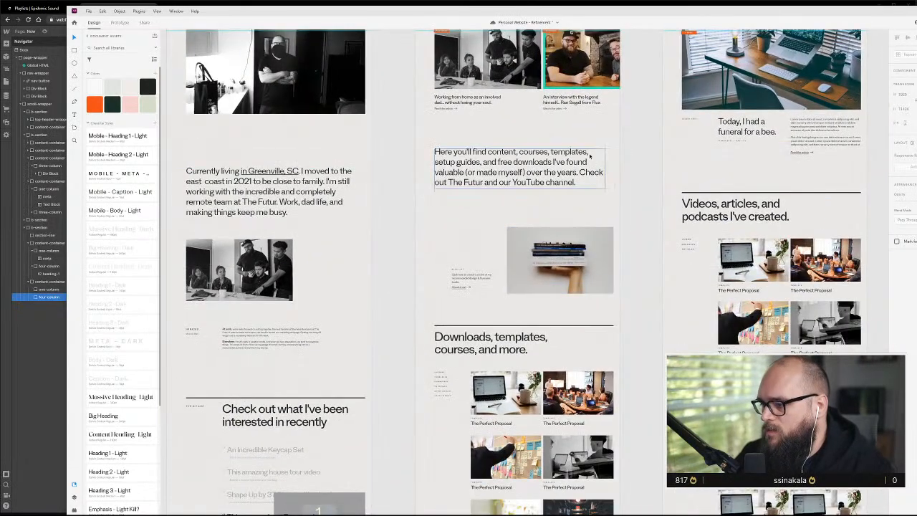
scroll(470, 251, "down", 5)
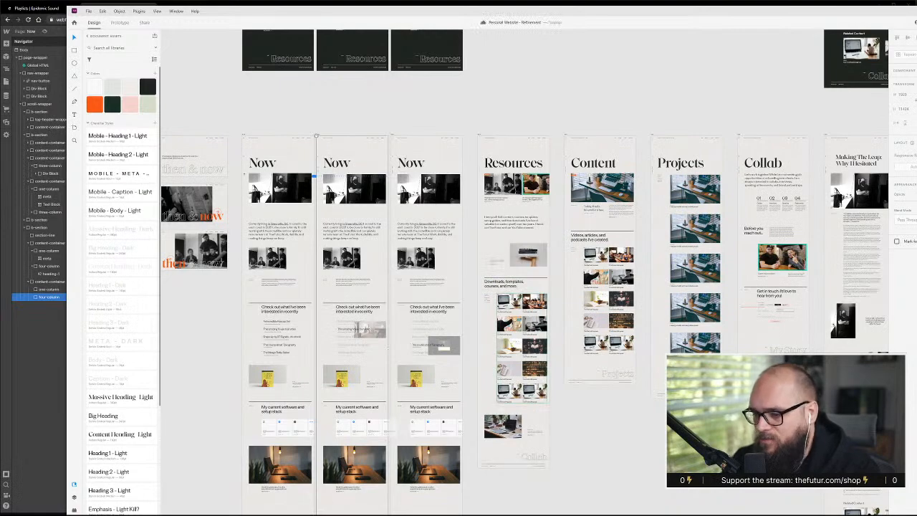
scroll(492, 354, "down", 3)
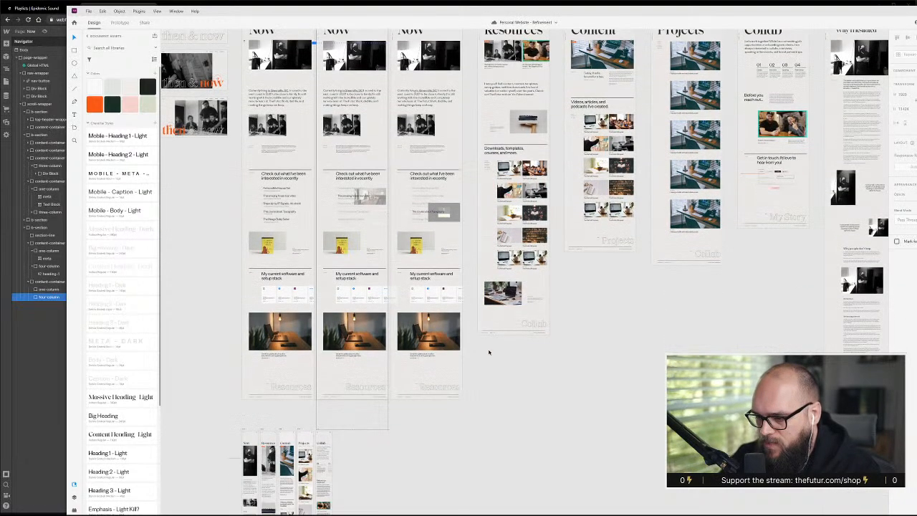
scroll(473, 355, "up", 2)
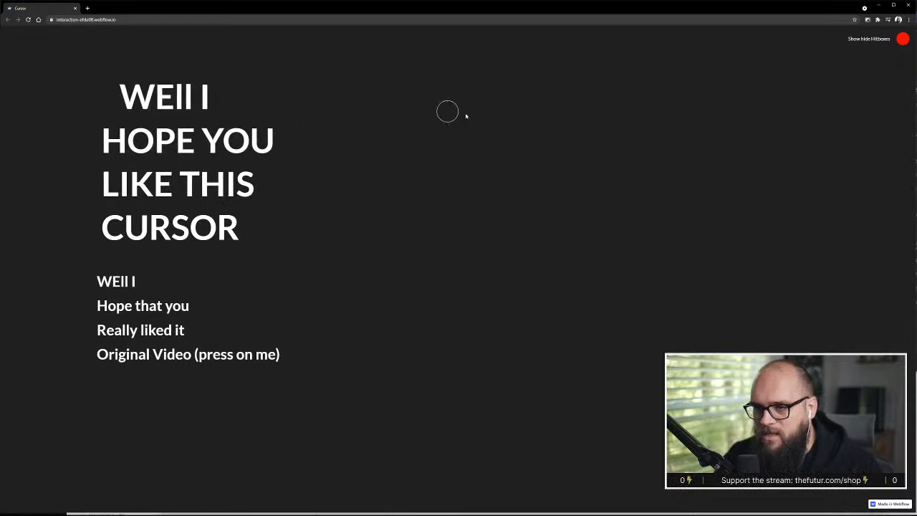
Switch to the Webflow cursor demo page in the browser and test its hitbox display by showing and hiding the hitboxes
left_click(902, 42)
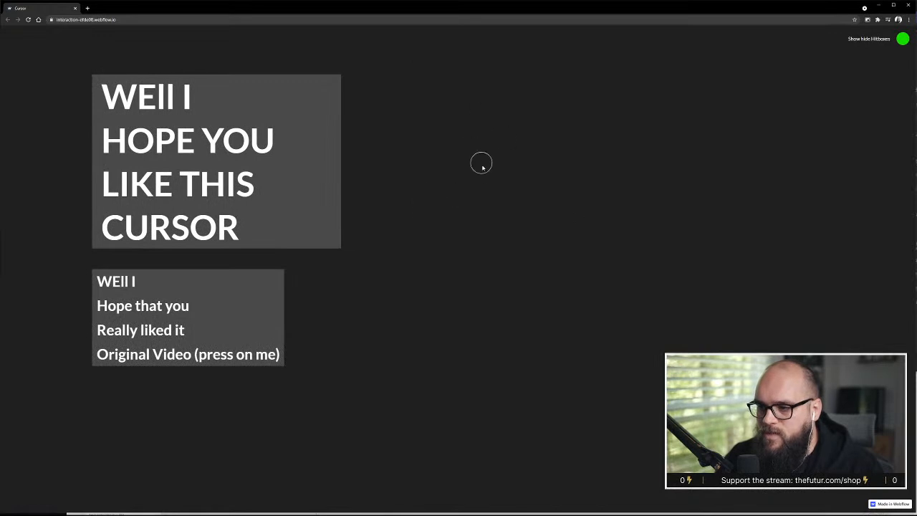
left_click(902, 39)
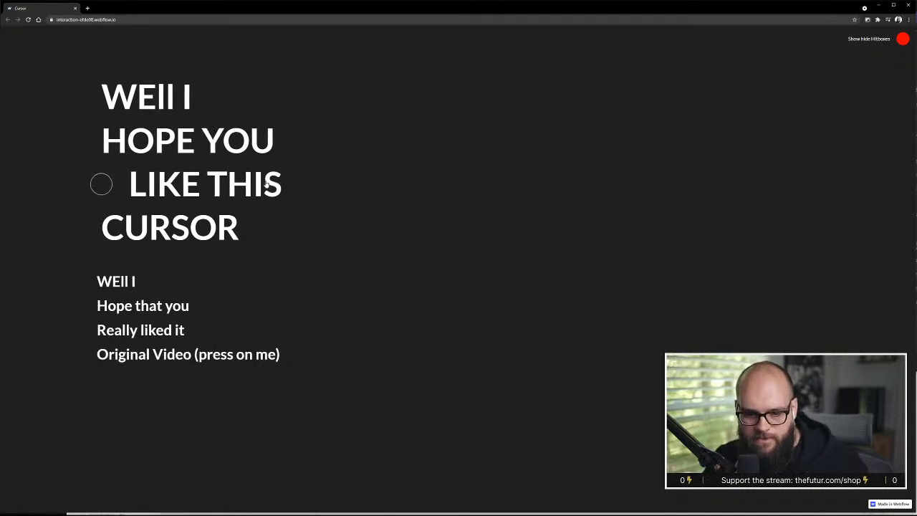
left_click(916, 278)
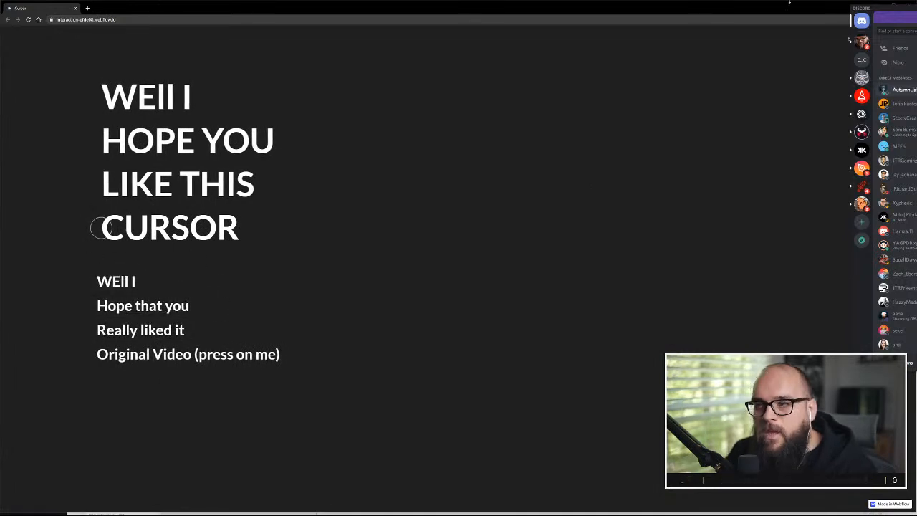
left_click(805, 14)
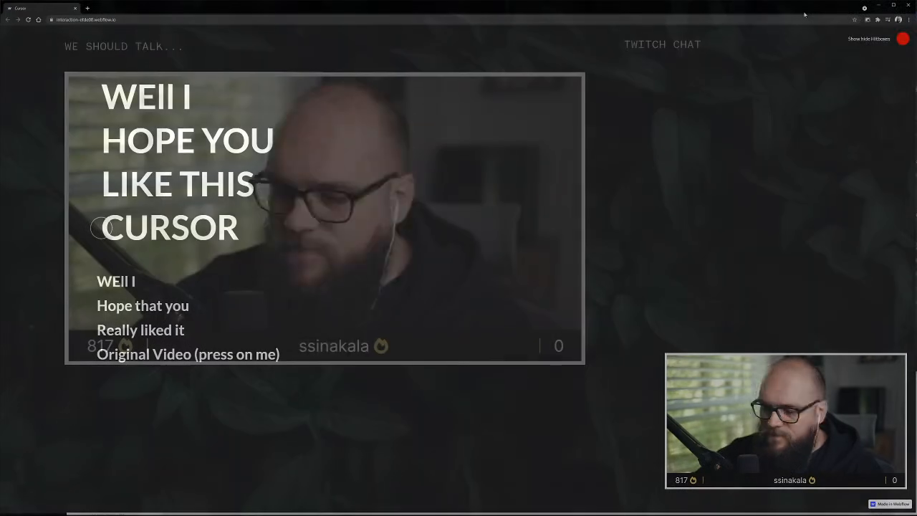